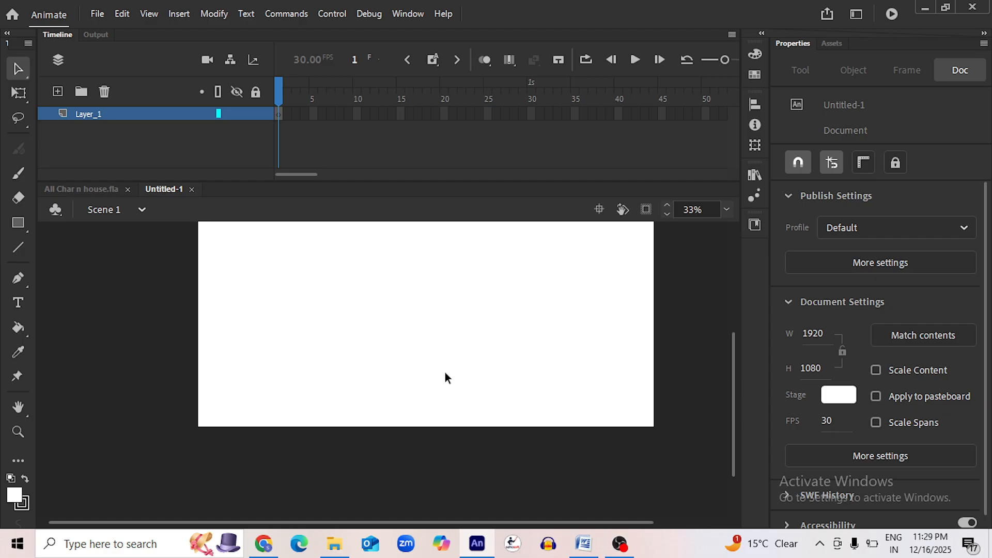
Create a Full HD 1920 x 1080 character animation document at 30 fps and rename its layer Audio
{"action": "left_click", "coordinate": [96, 14]}
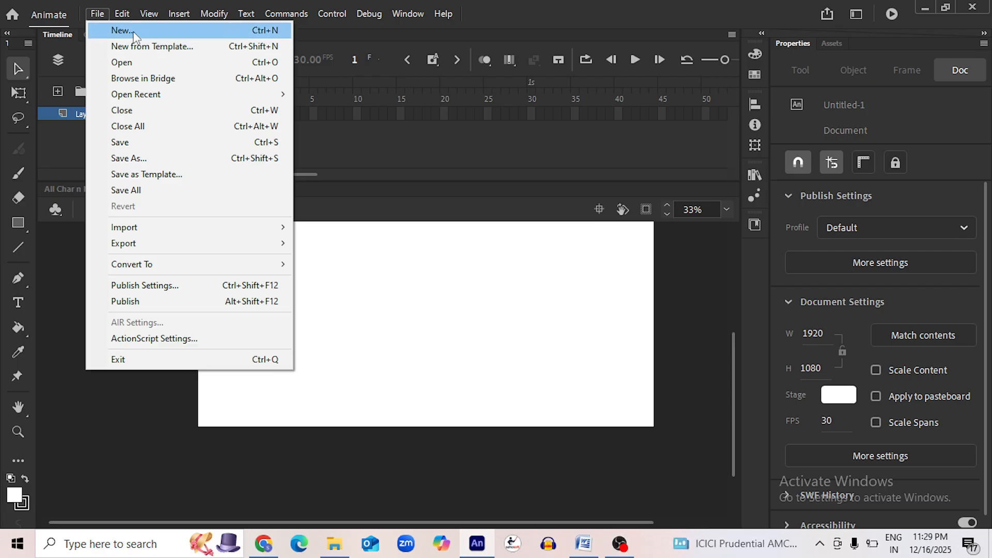
{"action": "left_click", "coordinate": [134, 32]}
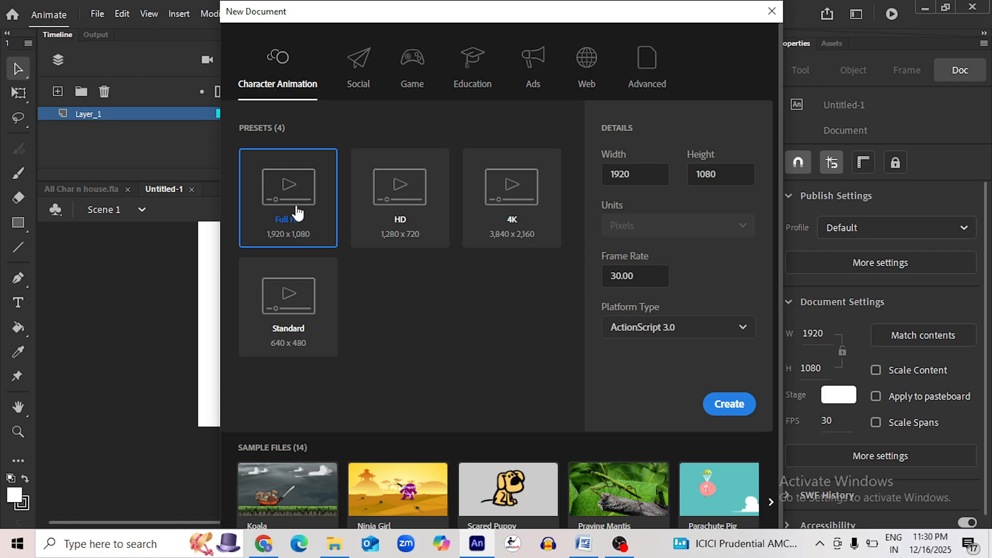
{"action": "left_click", "coordinate": [725, 409]}
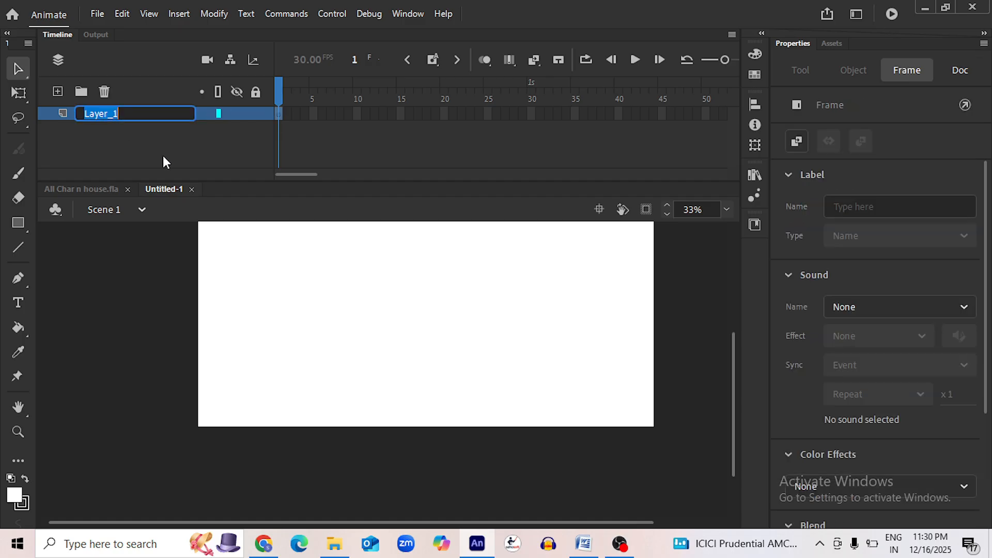
{"action": "type", "text": "Audio"}
{"action": "key", "text": "Return"}
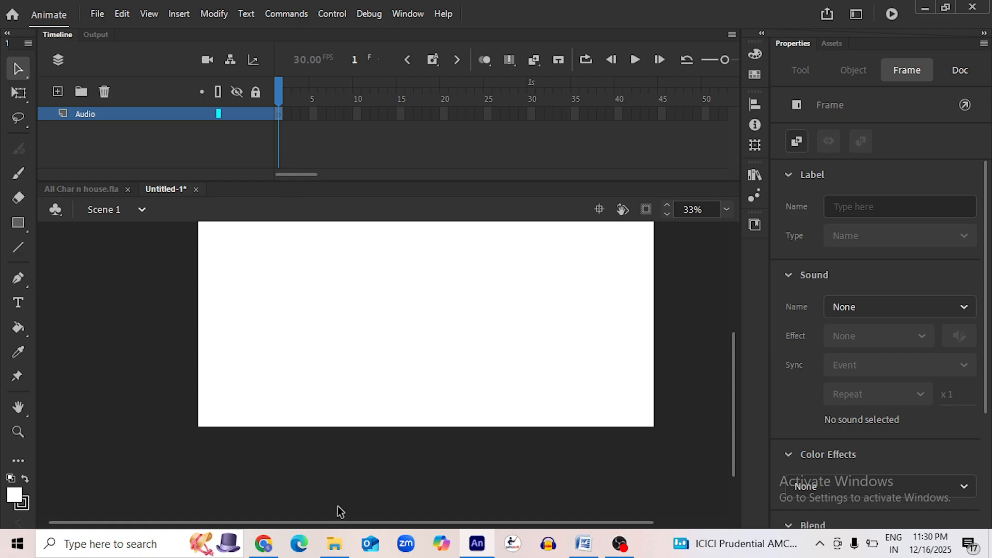
Switch to File Explorer and open the Scene 2 Voice folder inside the Fvoice folder
{"action": "left_click", "coordinate": [334, 543]}
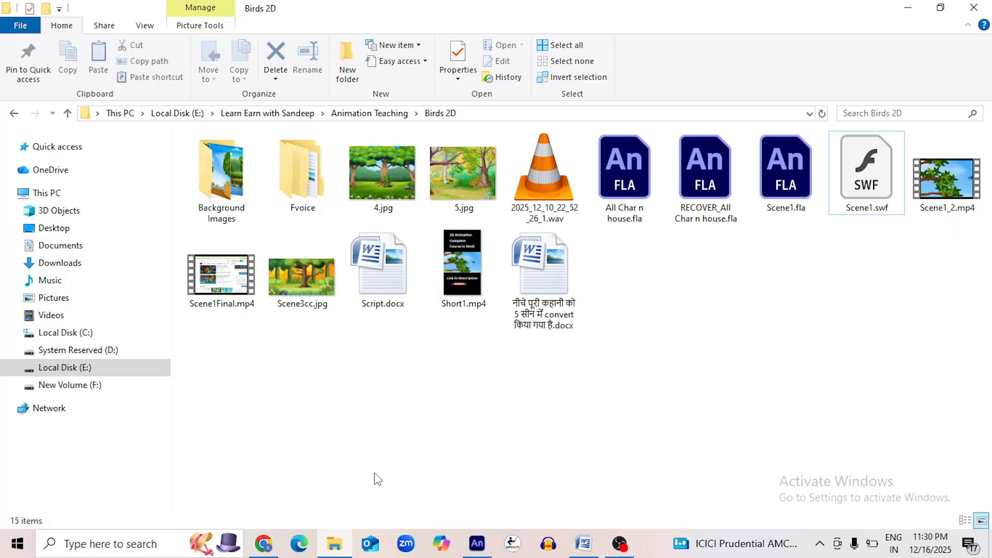
{"action": "double_click", "coordinate": [293, 179]}
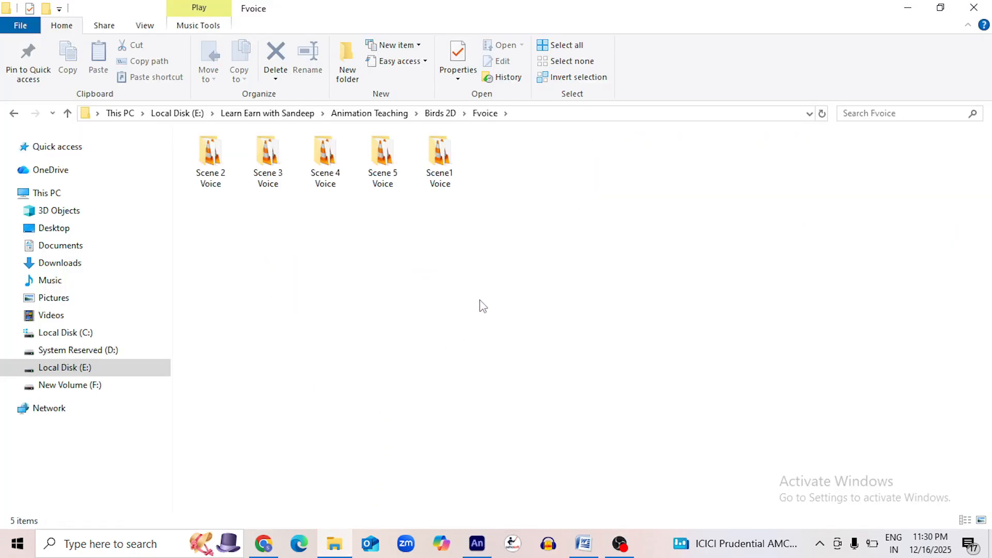
{"action": "double_click", "coordinate": [217, 162]}
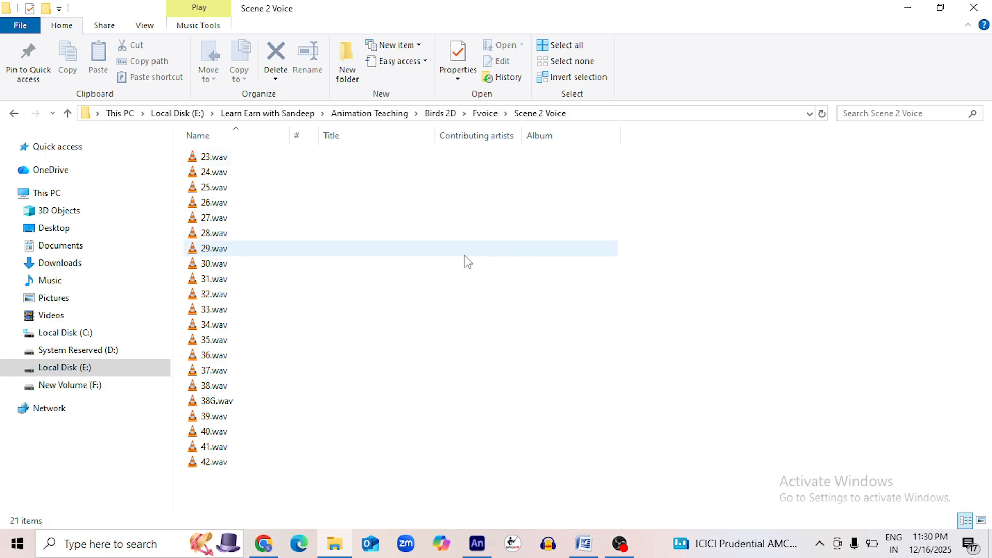
Play 23.wav in VLC with the player volume at 77%, adjusting the system speaker volume, and close the player
{"action": "double_click", "coordinate": [215, 157]}
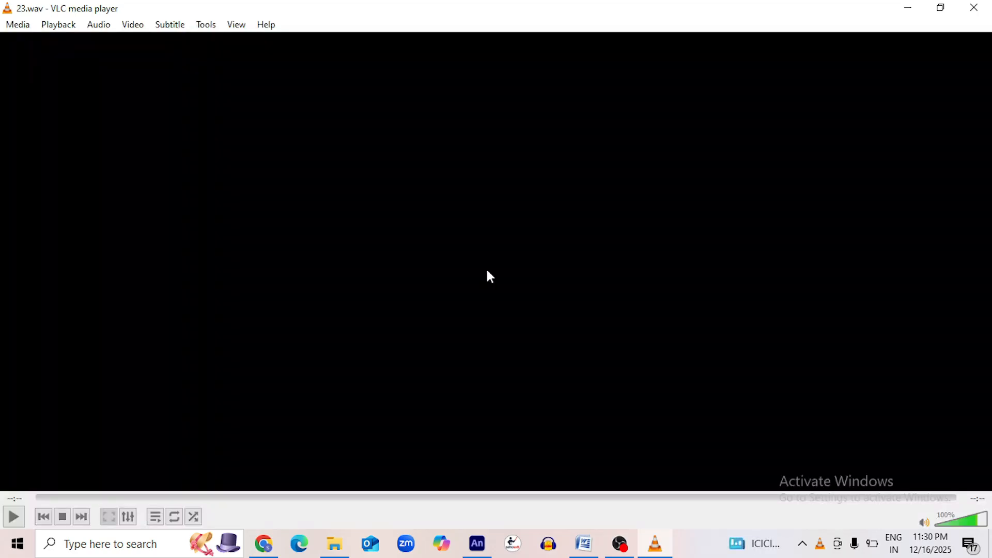
{"action": "left_click", "coordinate": [967, 520]}
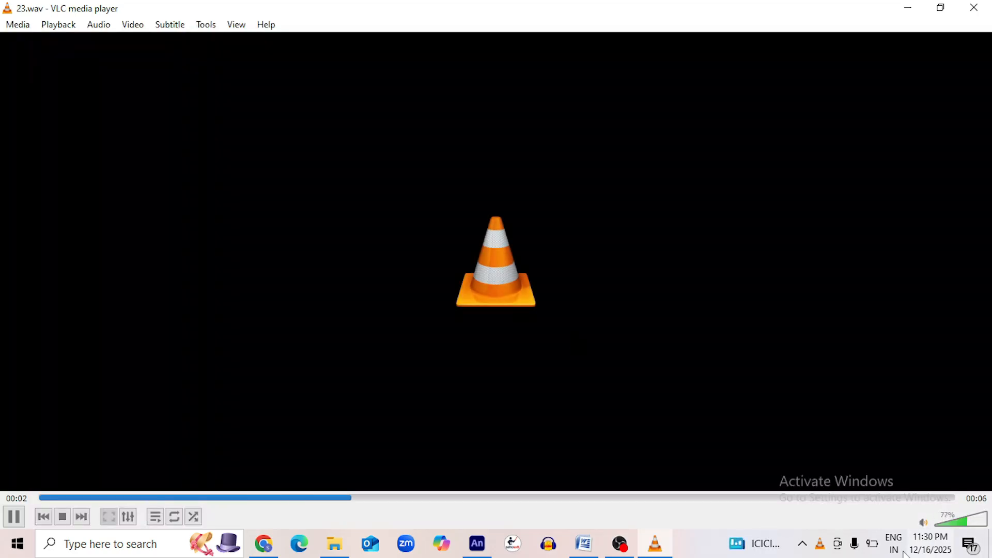
{"action": "left_click", "coordinate": [803, 543]}
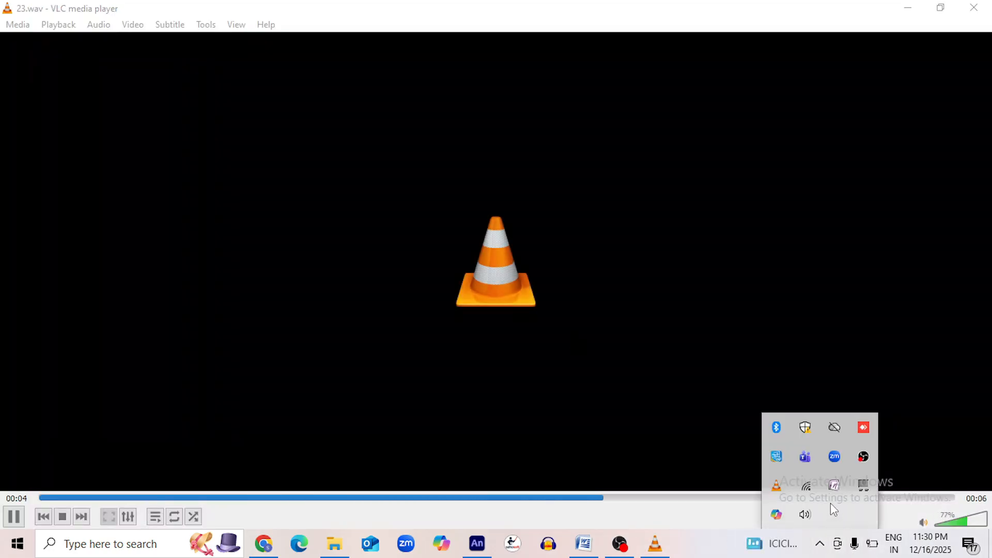
{"action": "left_click", "coordinate": [807, 512]}
{"action": "left_click", "coordinate": [815, 509]}
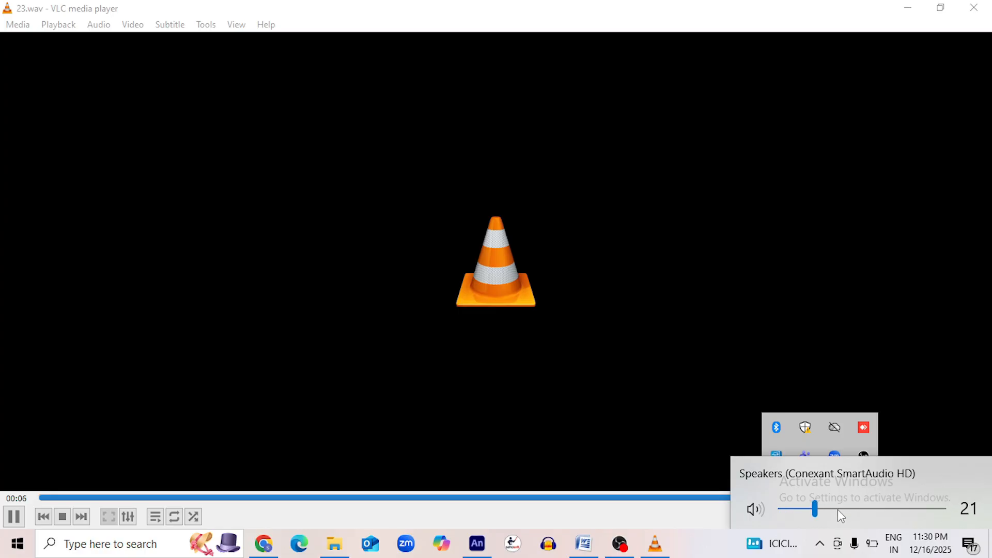
{"action": "left_click", "coordinate": [821, 509]}
{"action": "left_click", "coordinate": [810, 508]}
{"action": "left_click", "coordinate": [689, 354]}
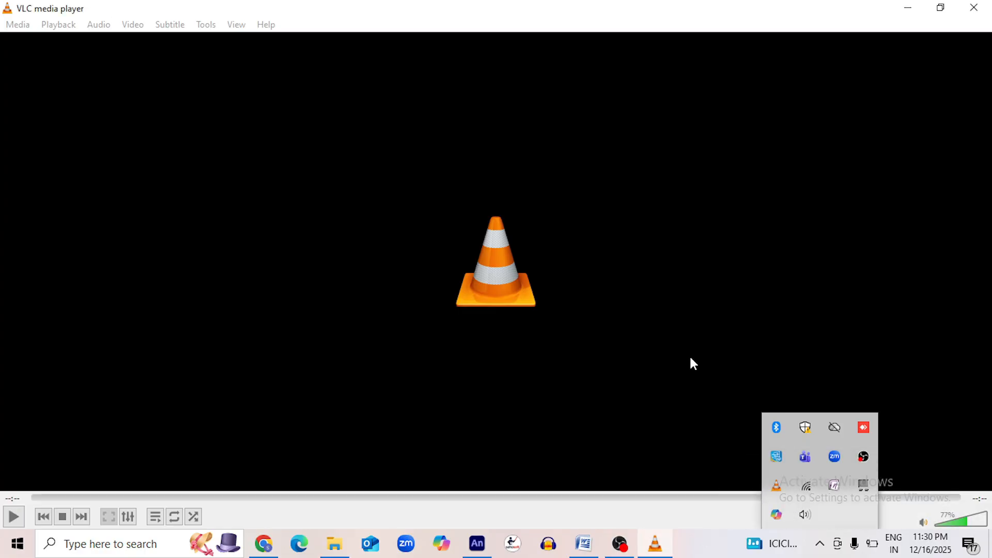
{"action": "left_click", "coordinate": [975, 8]}
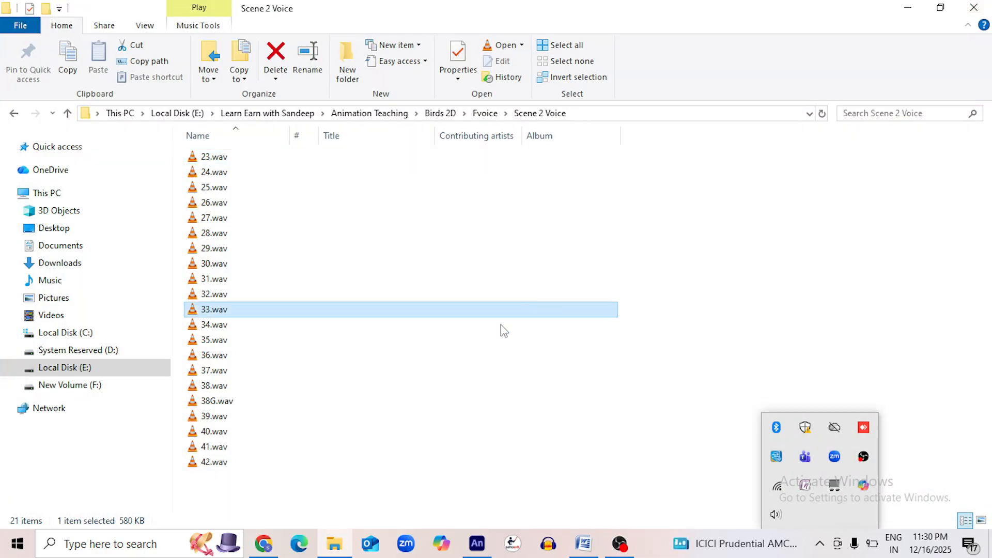
Play 42.wav, the last file in the folder, with the player volume raised to 92%, and close the player
{"action": "left_click", "coordinate": [214, 462]}
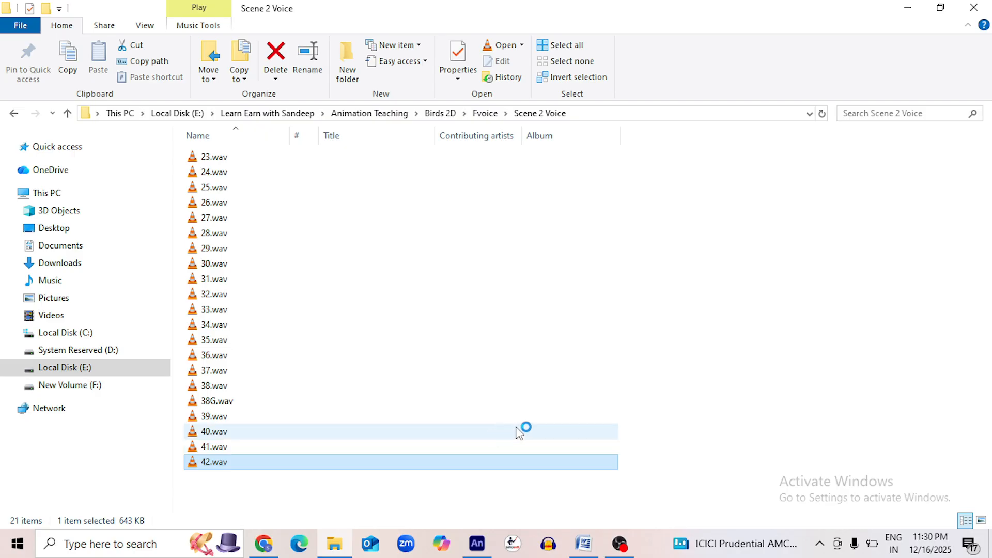
{"action": "key", "text": "Return"}
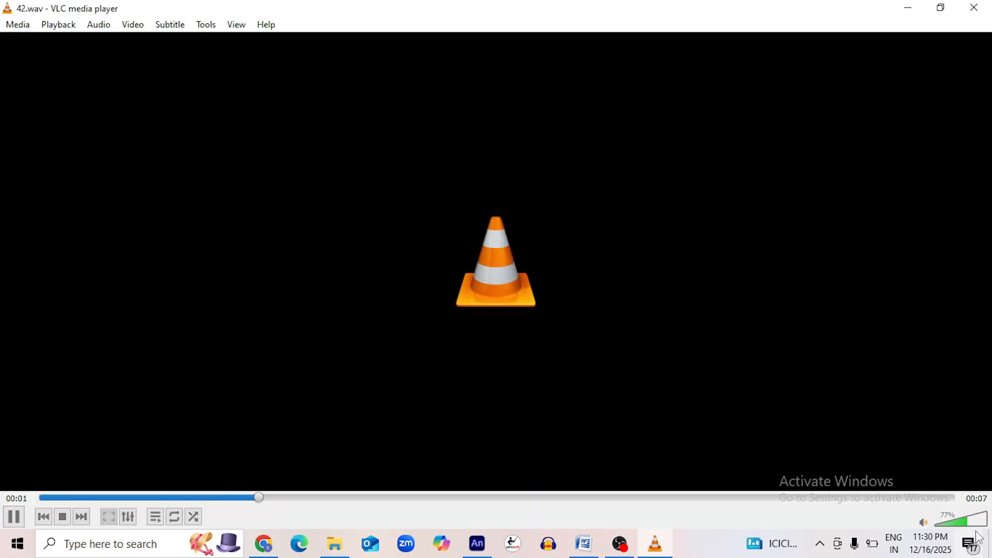
{"action": "scroll", "coordinate": [977, 525], "scroll_direction": "up", "scroll_amount": 3}
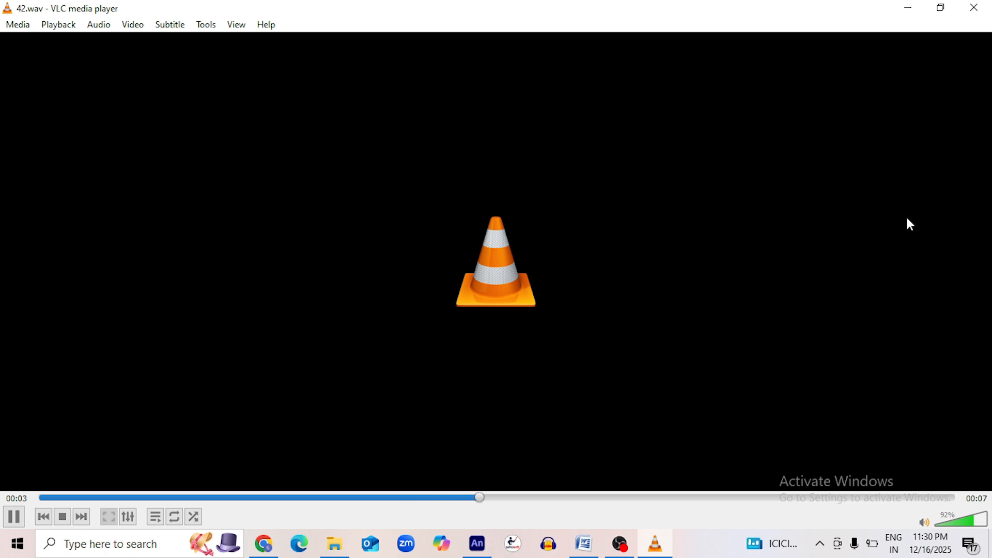
{"action": "left_click", "coordinate": [975, 10]}
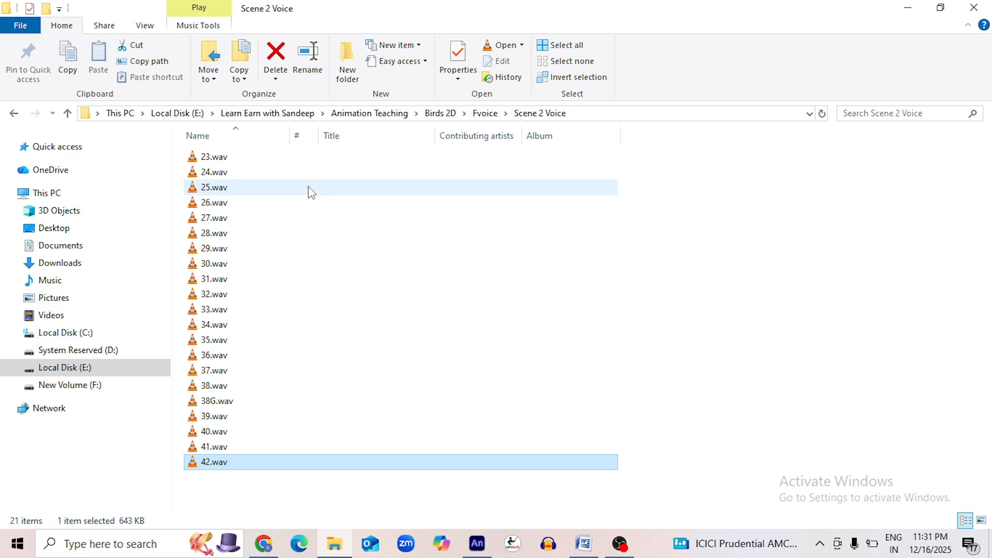
Bring 23.wav from the Scene 2 Voice folder into the Audio layer of the new Animate document
{"action": "left_click", "coordinate": [221, 159]}
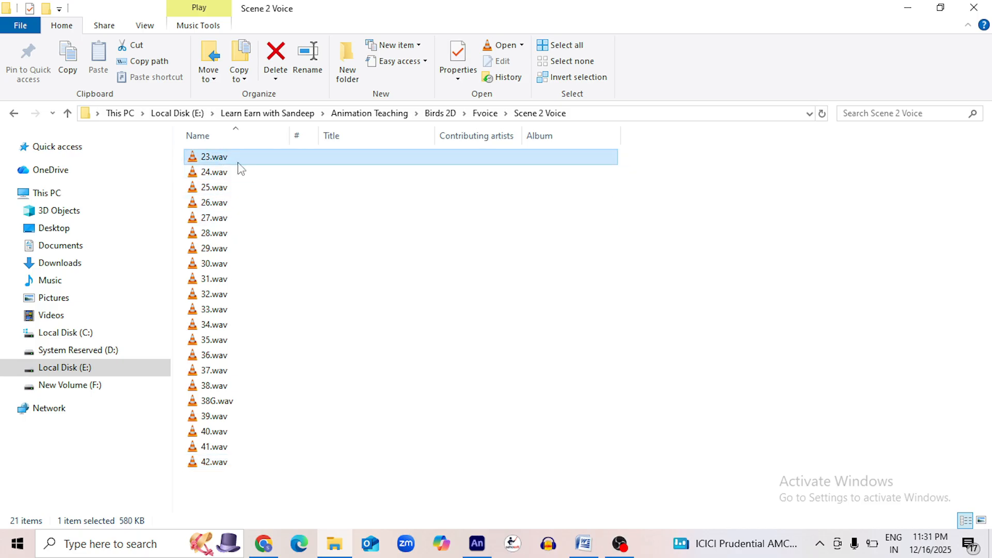
{"action": "left_click", "coordinate": [211, 158]}
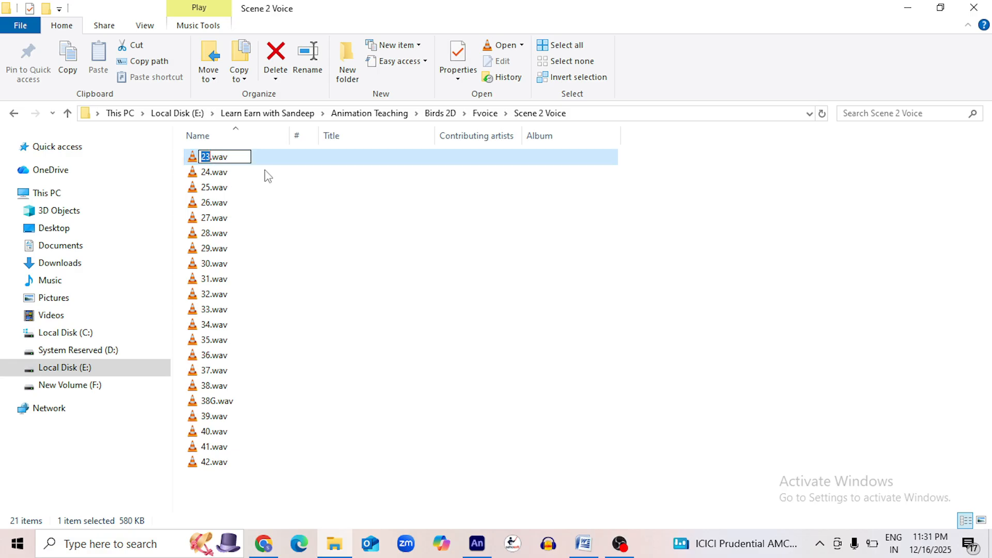
{"action": "left_click", "coordinate": [249, 206]}
{"action": "left_click_drag", "start_coordinate": [205, 157], "coordinate": [448, 346]}
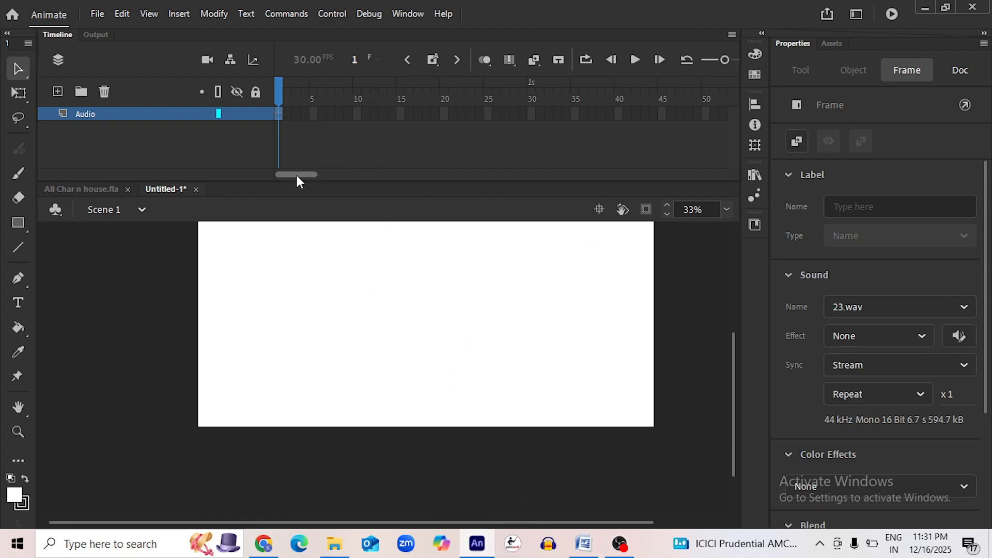
Extend the Audio layer by inserting frames in successive stretches up to frame 4415
{"action": "left_click_drag", "start_coordinate": [297, 176], "coordinate": [712, 182]}
{"action": "left_click", "coordinate": [714, 113]}
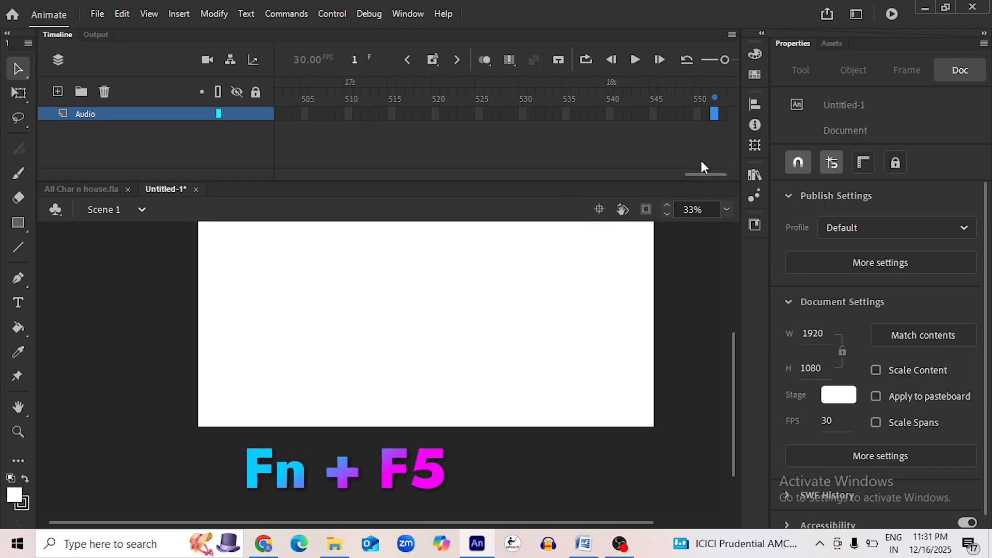
{"action": "key", "text": "F5"}
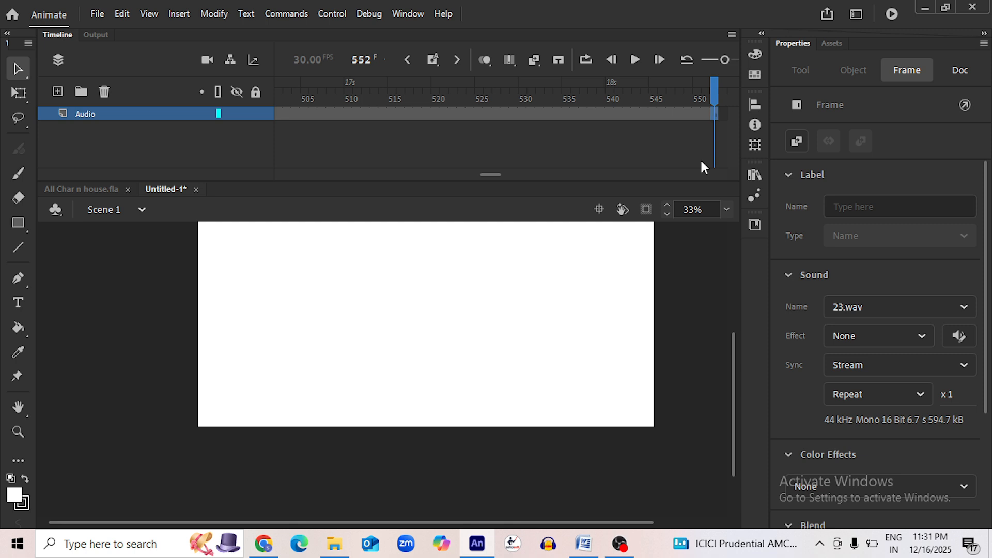
{"action": "left_click_drag", "start_coordinate": [491, 174], "coordinate": [719, 174]}
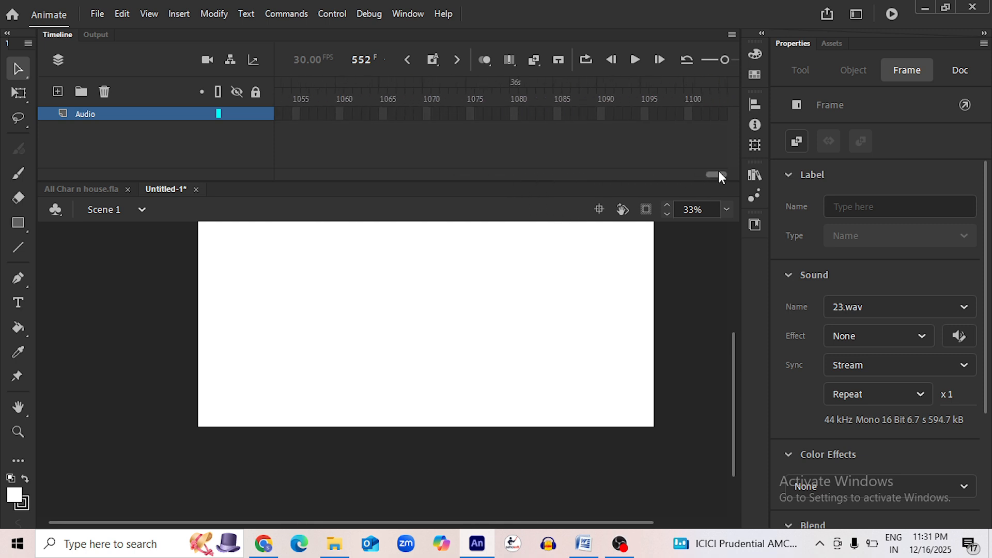
{"action": "left_click", "coordinate": [723, 114]}
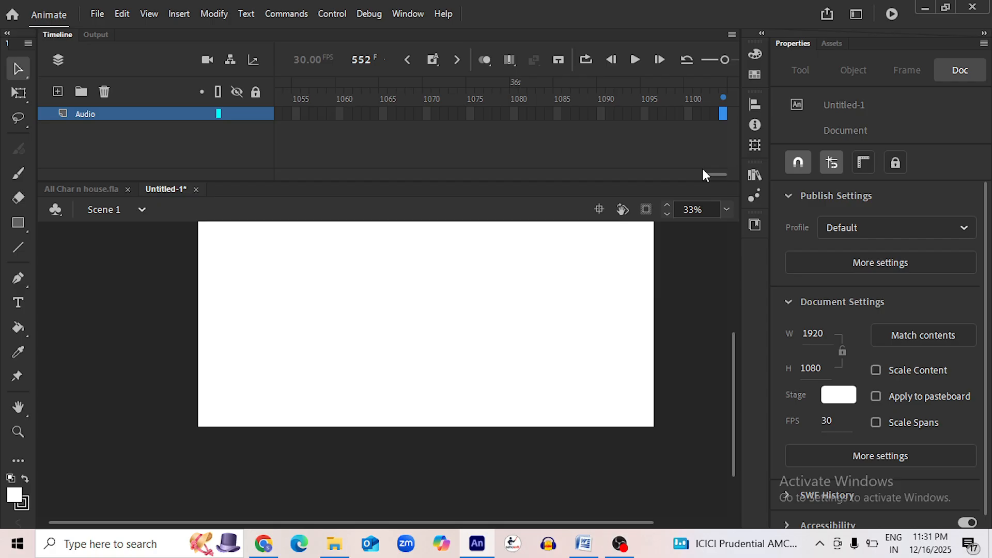
{"action": "key", "text": "F5"}
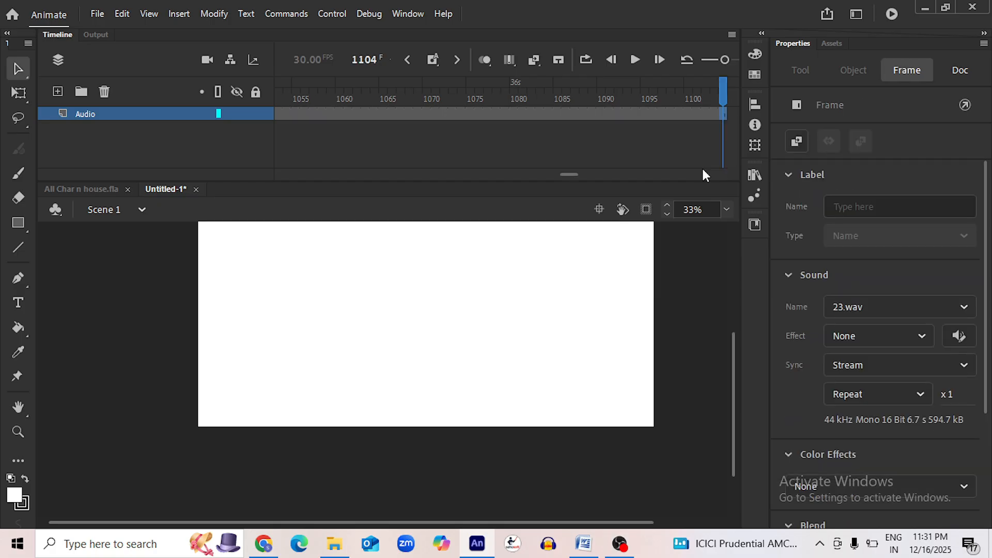
{"action": "left_click_drag", "start_coordinate": [570, 174], "coordinate": [719, 175]}
{"action": "left_click", "coordinate": [713, 140]}
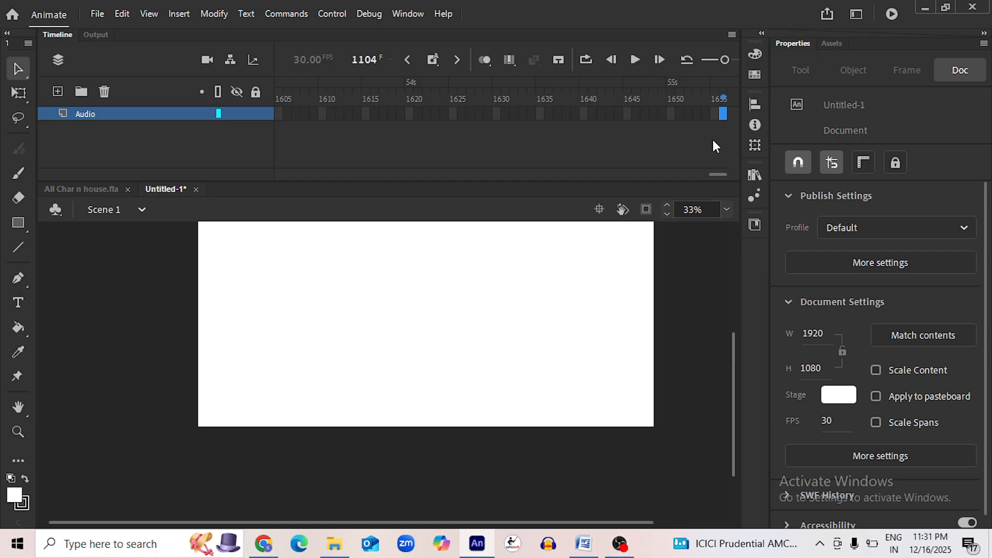
{"action": "key", "text": "F5"}
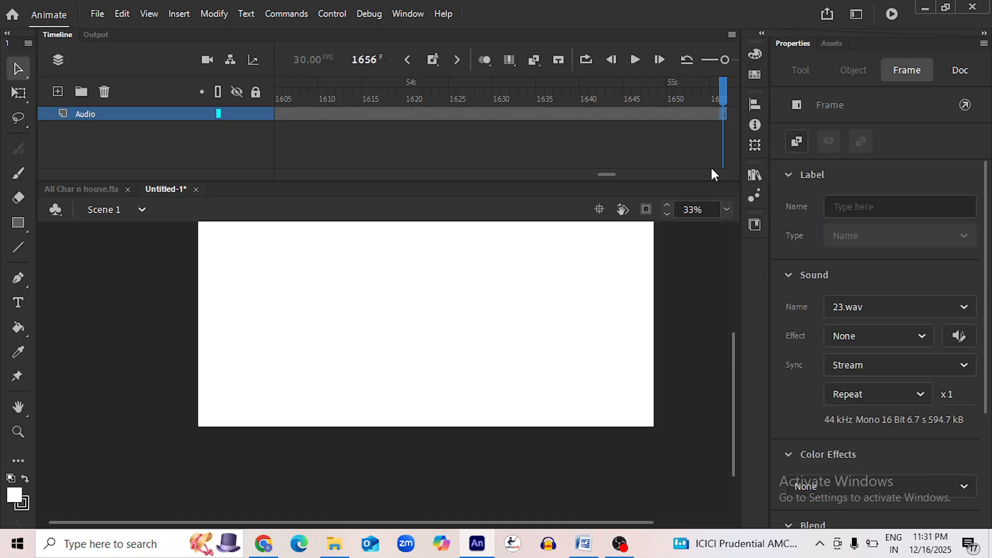
{"action": "left_click_drag", "start_coordinate": [604, 174], "coordinate": [716, 179]}
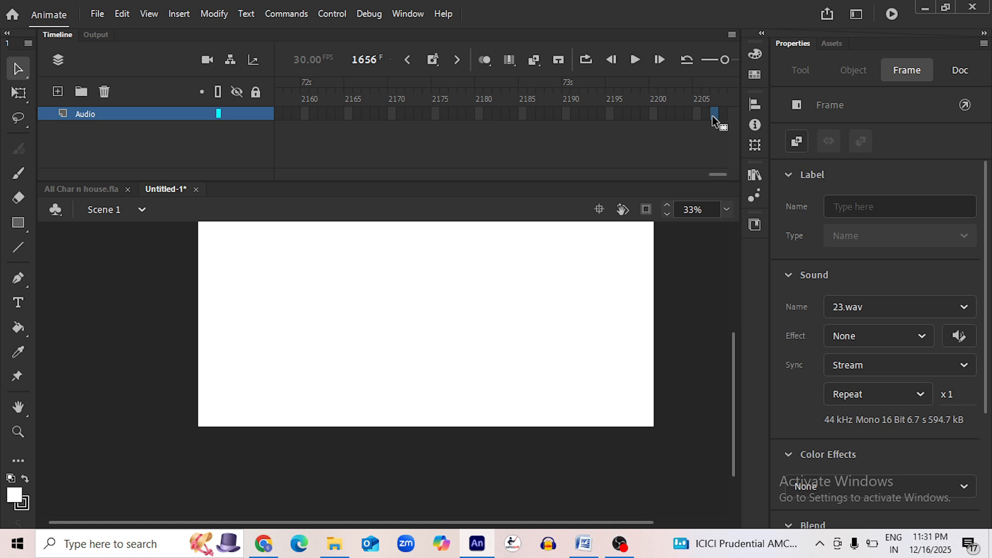
{"action": "left_click", "coordinate": [713, 114]}
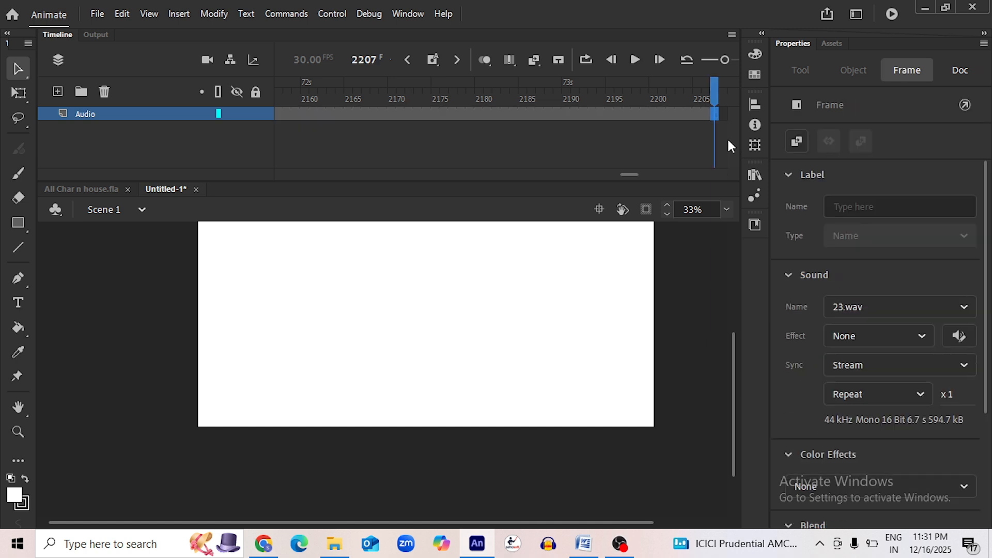
{"action": "left_click_drag", "start_coordinate": [630, 176], "coordinate": [754, 177]}
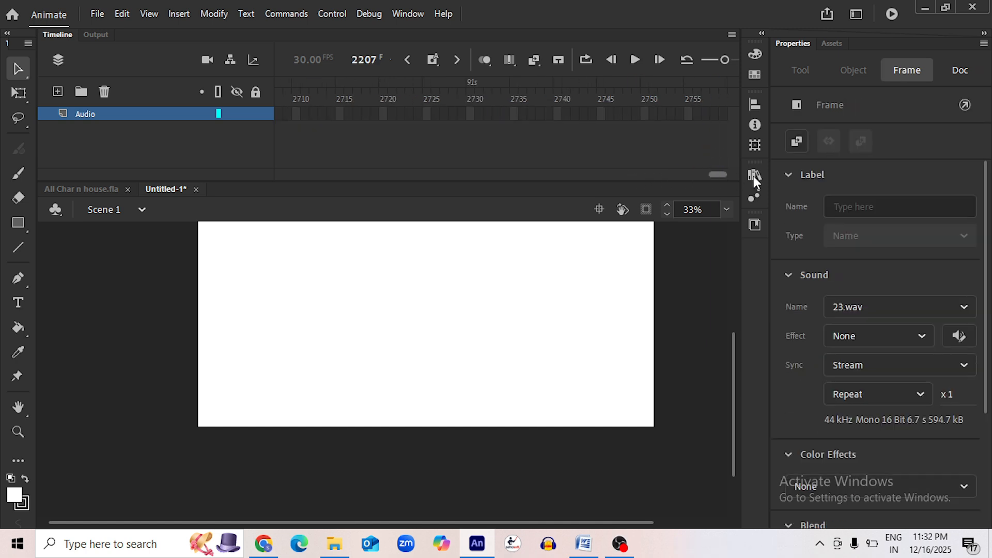
{"action": "left_click", "coordinate": [721, 115]}
{"action": "key", "text": "F5"}
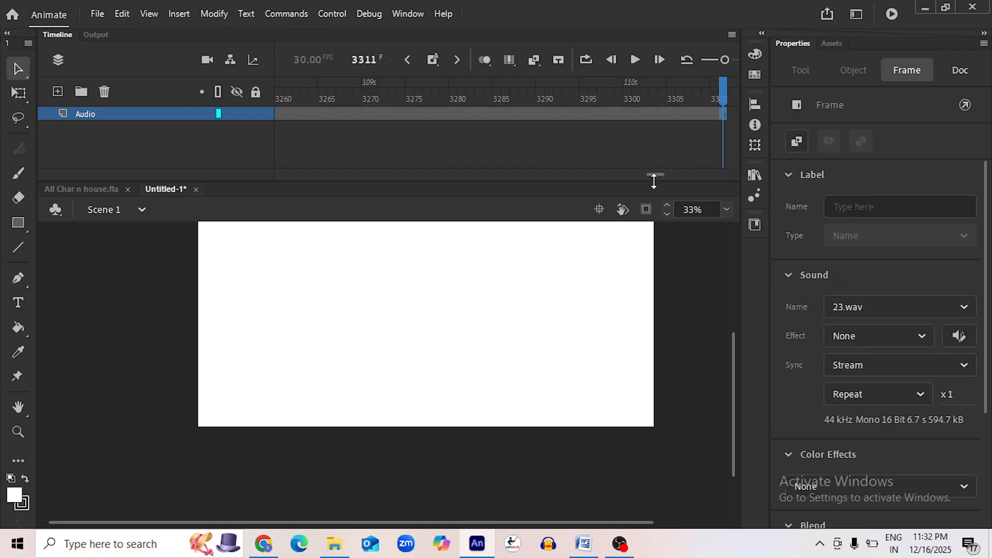
{"action": "left_click_drag", "start_coordinate": [654, 175], "coordinate": [738, 176]}
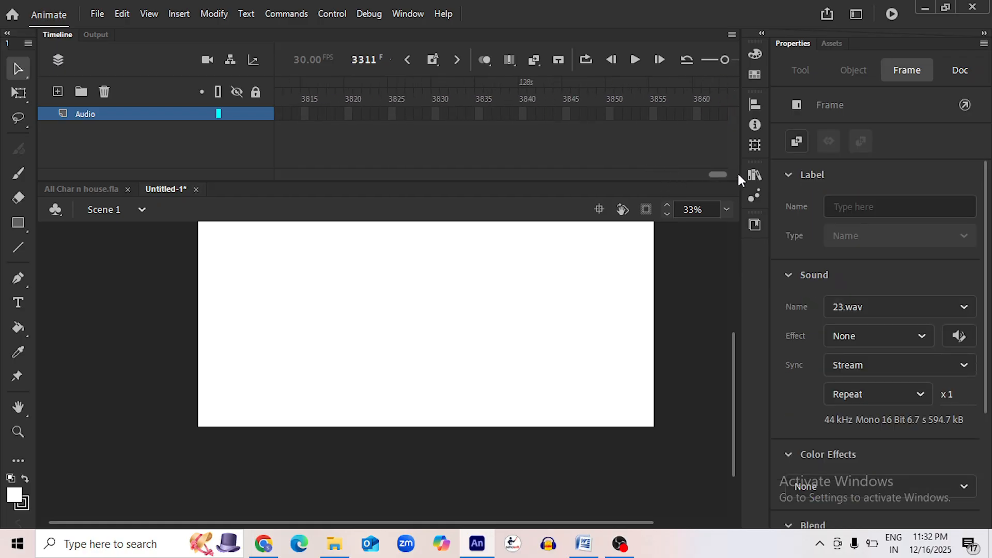
{"action": "left_click", "coordinate": [723, 114]}
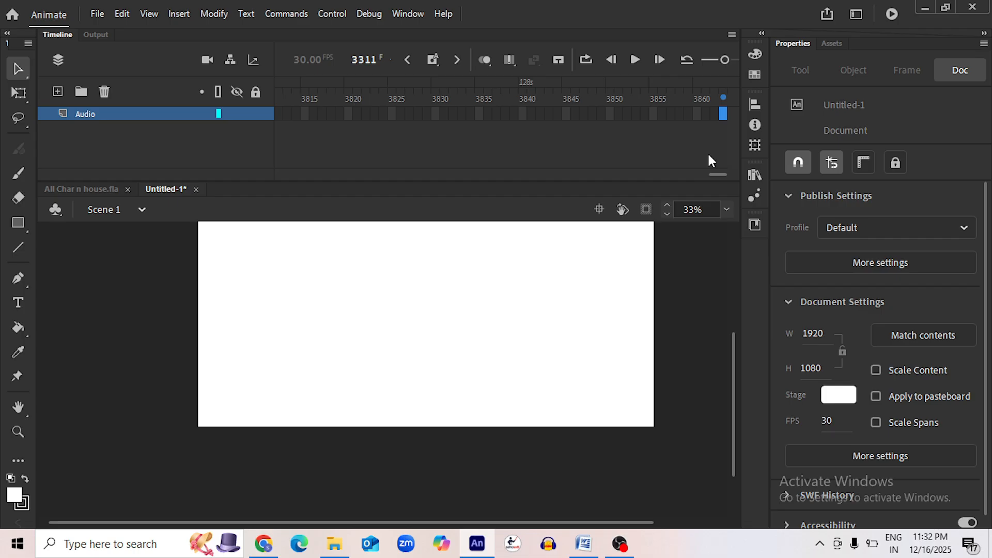
{"action": "key", "text": "F5"}
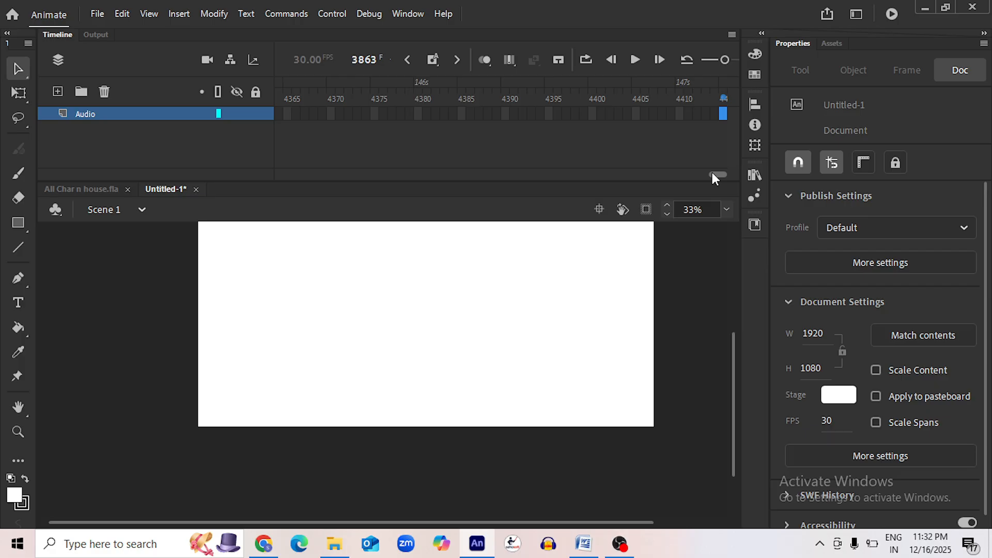
{"action": "key", "text": "F5"}
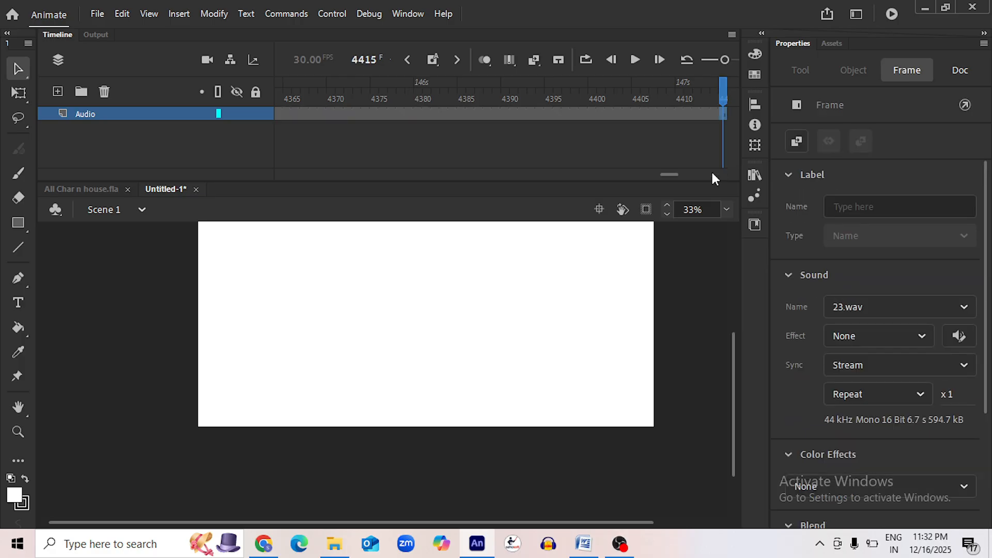
Extend the Audio layer further by inserting frames in three more stretches, at frames 4967, 5518 and 6070
{"action": "left_click_drag", "start_coordinate": [666, 176], "coordinate": [725, 172]}
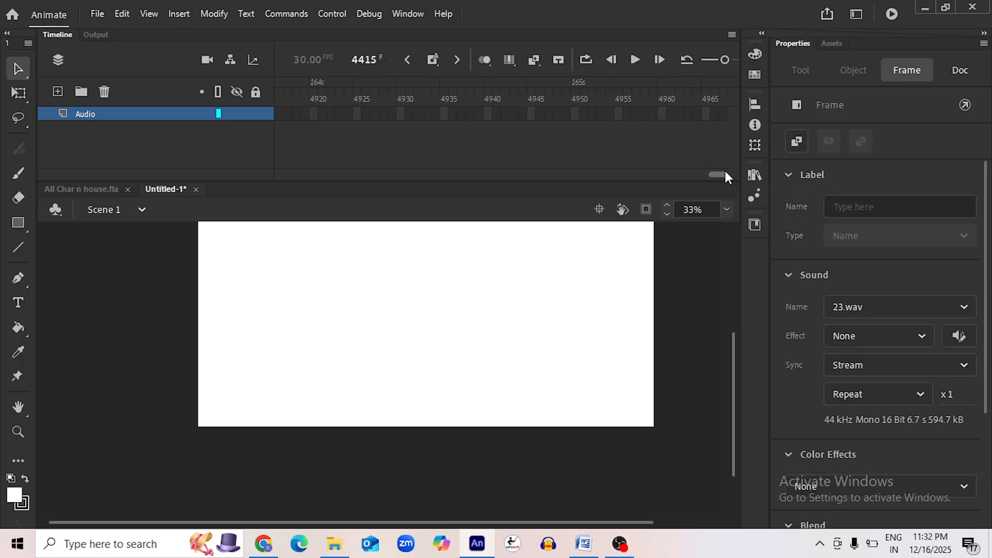
{"action": "left_click", "coordinate": [723, 113]}
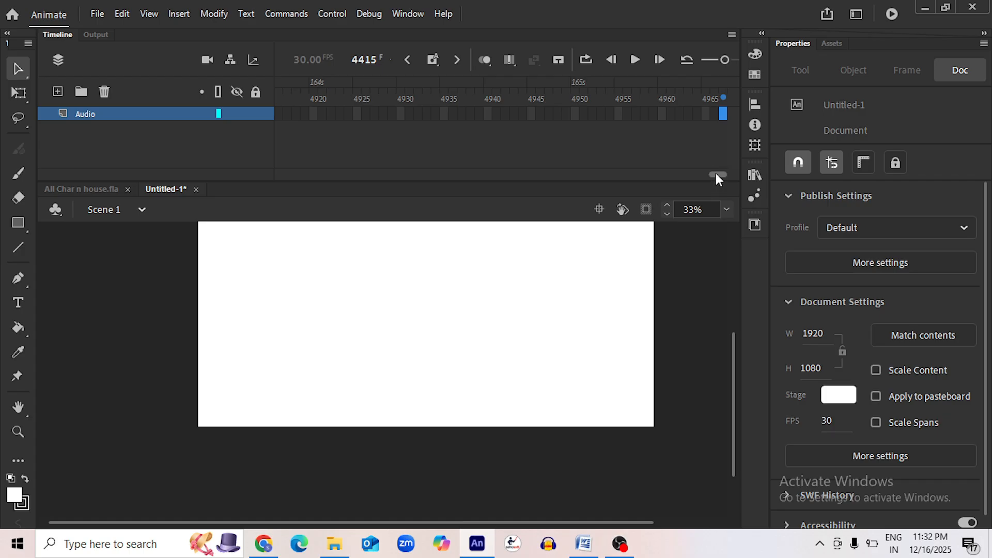
{"action": "key", "text": "F5"}
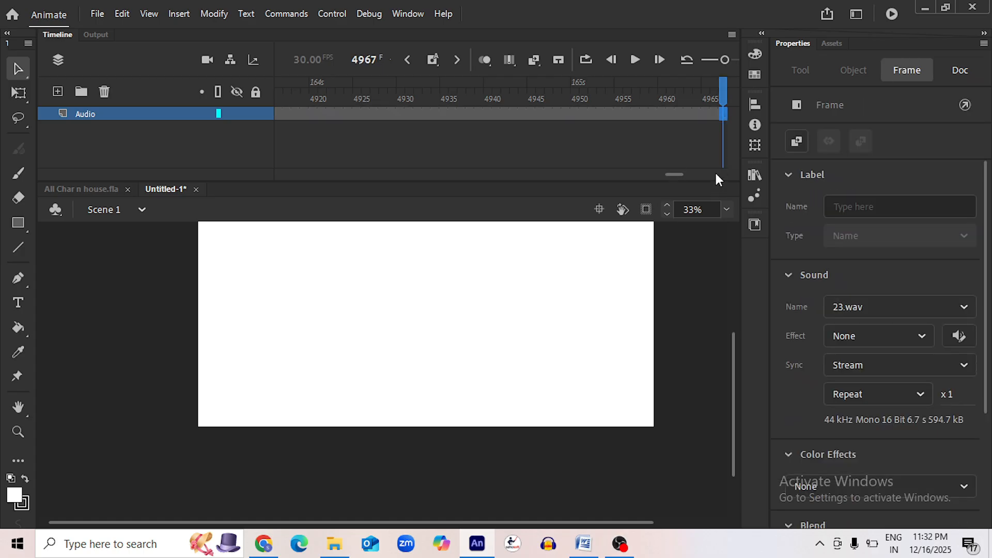
{"action": "left_click_drag", "start_coordinate": [675, 175], "coordinate": [718, 174]}
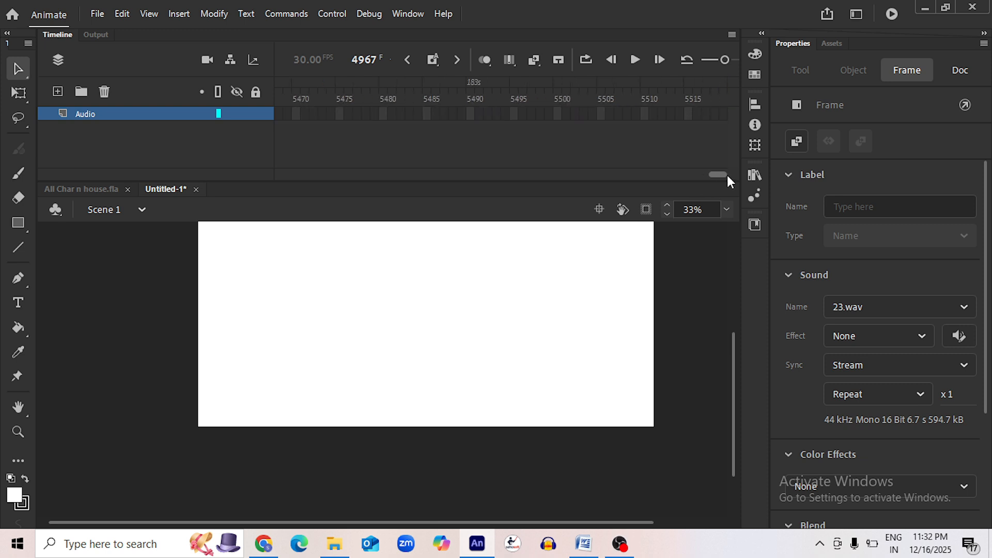
{"action": "left_click", "coordinate": [715, 114]}
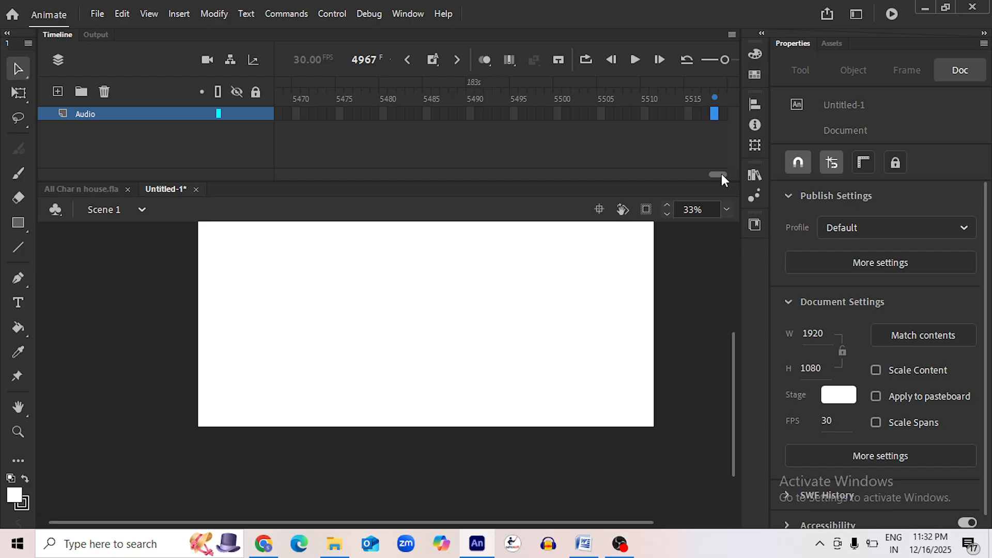
{"action": "key", "text": "F5"}
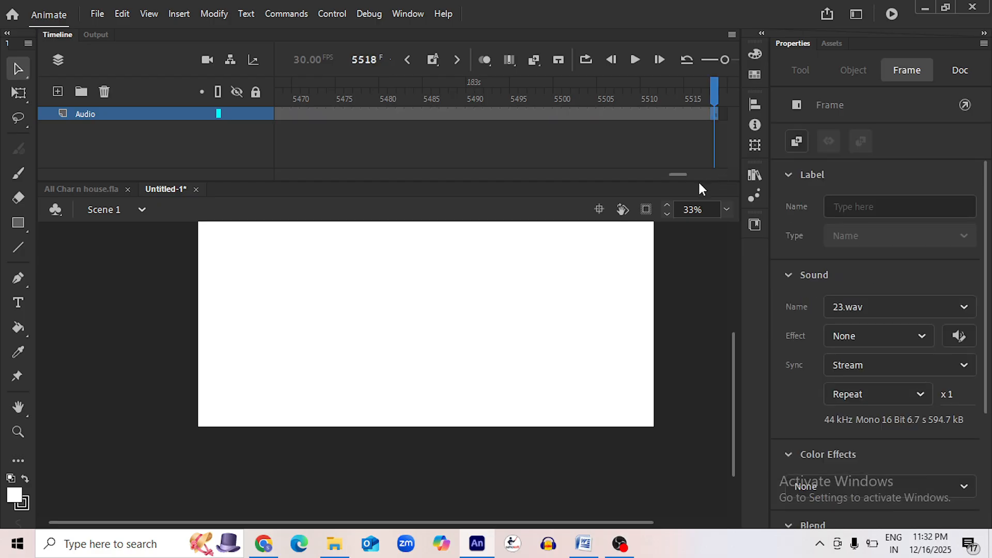
{"action": "left_click_drag", "start_coordinate": [676, 177], "coordinate": [733, 175]}
{"action": "left_click", "coordinate": [723, 113]}
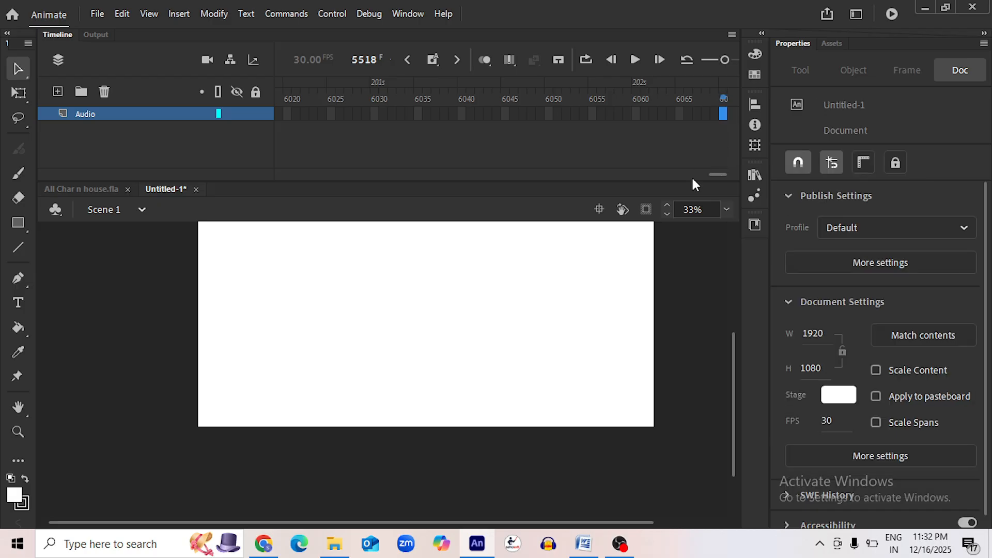
{"action": "key", "text": "F5"}
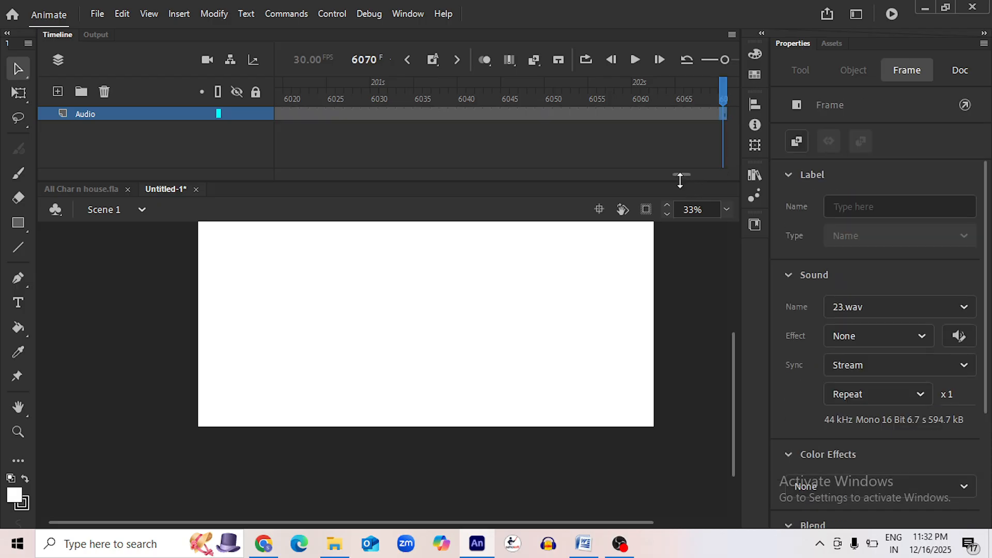
Play the Audio layer from the first frame to listen to the 23.wav clip
{"action": "left_click_drag", "start_coordinate": [680, 176], "coordinate": [275, 170]}
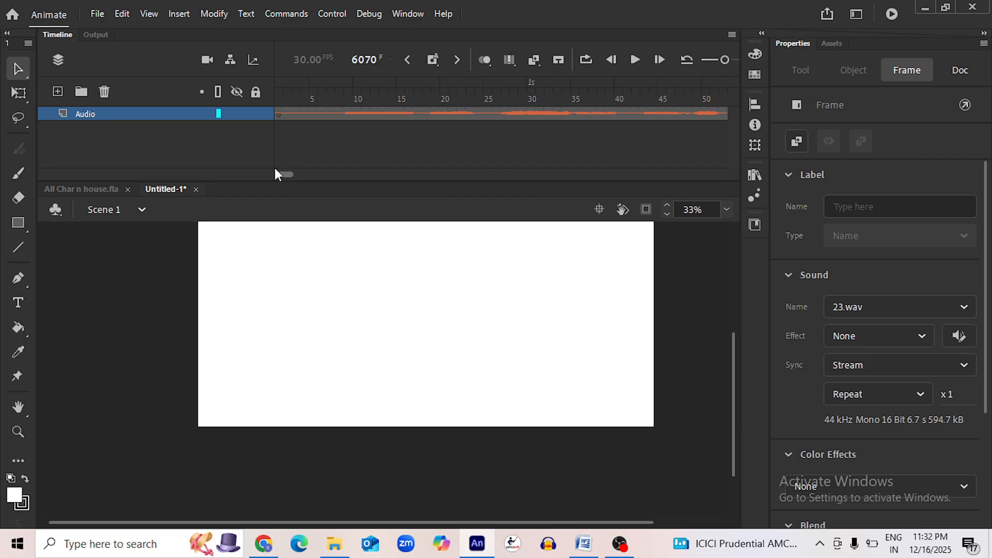
{"action": "left_click", "coordinate": [278, 113]}
{"action": "left_click", "coordinate": [372, 127]}
{"action": "left_click", "coordinate": [635, 59]}
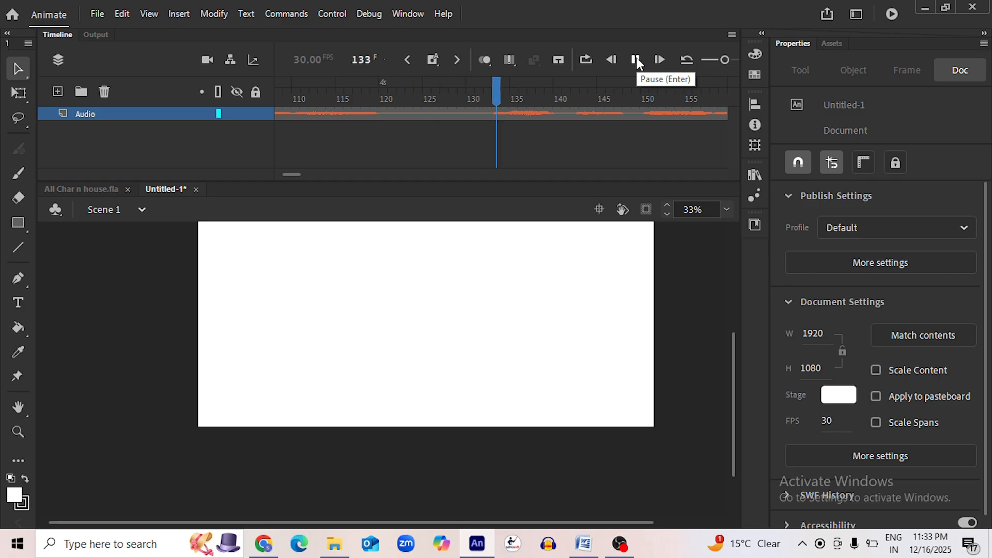
{"action": "left_click", "coordinate": [635, 113]}
Add 24.wav from the Scene 2 Voice folder to the Audio layer at frame 202, where 23.wav ends, and play it back
{"action": "left_click_drag", "start_coordinate": [472, 95], "coordinate": [567, 98]}
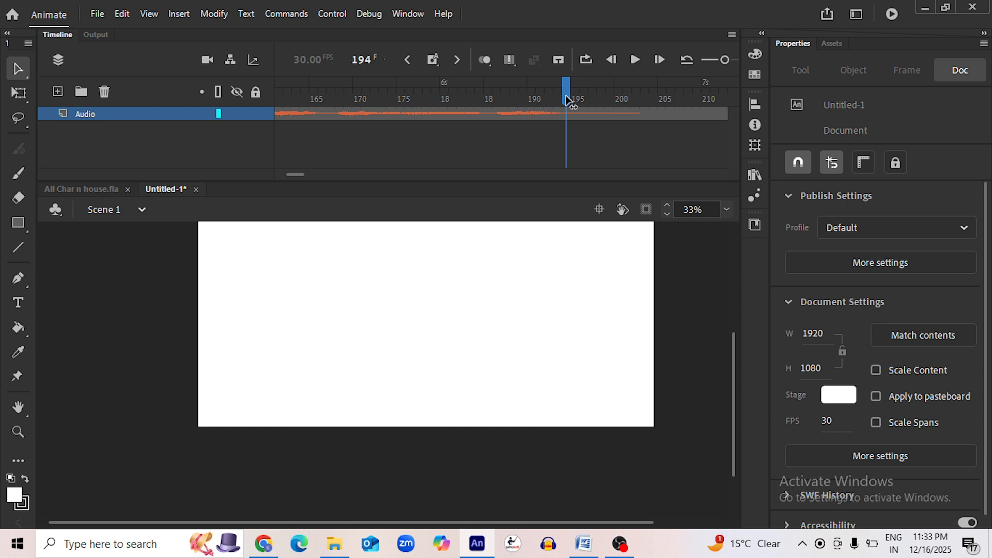
{"action": "left_click_drag", "start_coordinate": [572, 95], "coordinate": [632, 97]}
{"action": "left_click", "coordinate": [640, 114]}
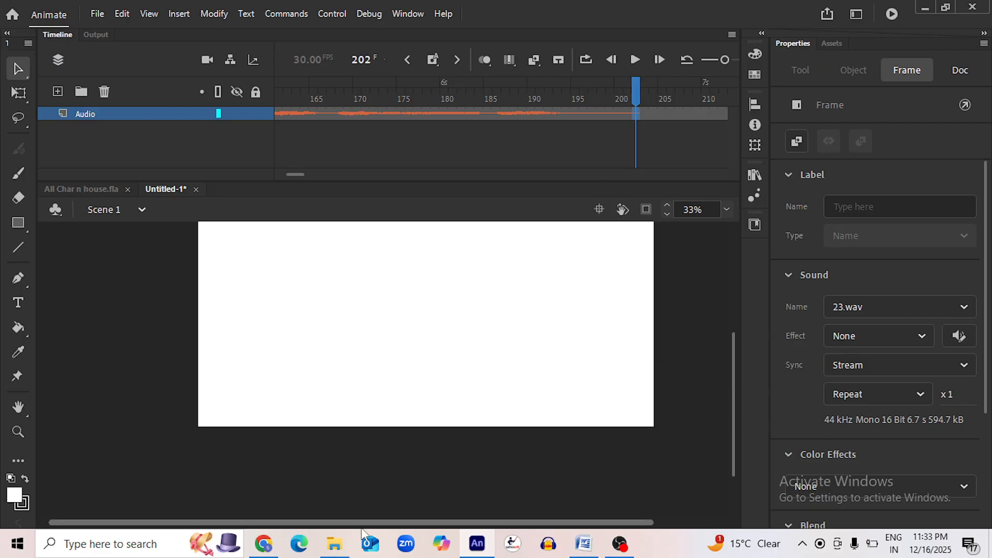
{"action": "left_click", "coordinate": [334, 543]}
{"action": "left_click", "coordinate": [219, 176]}
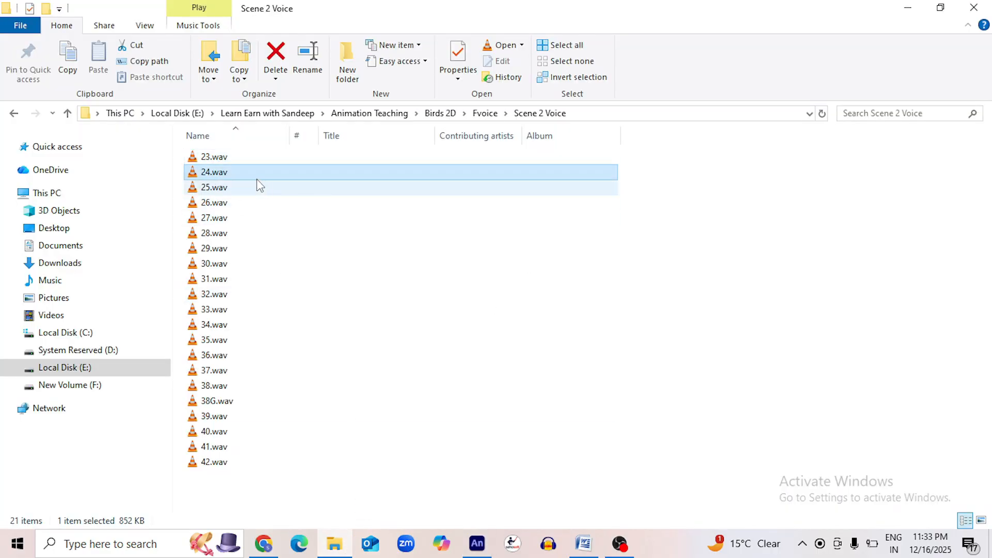
{"action": "left_click_drag", "start_coordinate": [209, 176], "coordinate": [635, 153]}
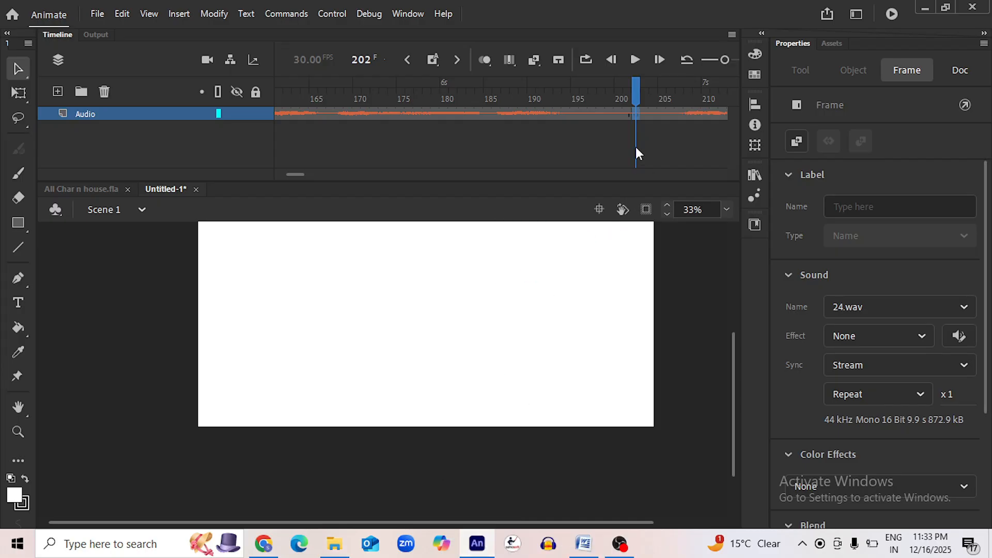
{"action": "left_click", "coordinate": [635, 60]}
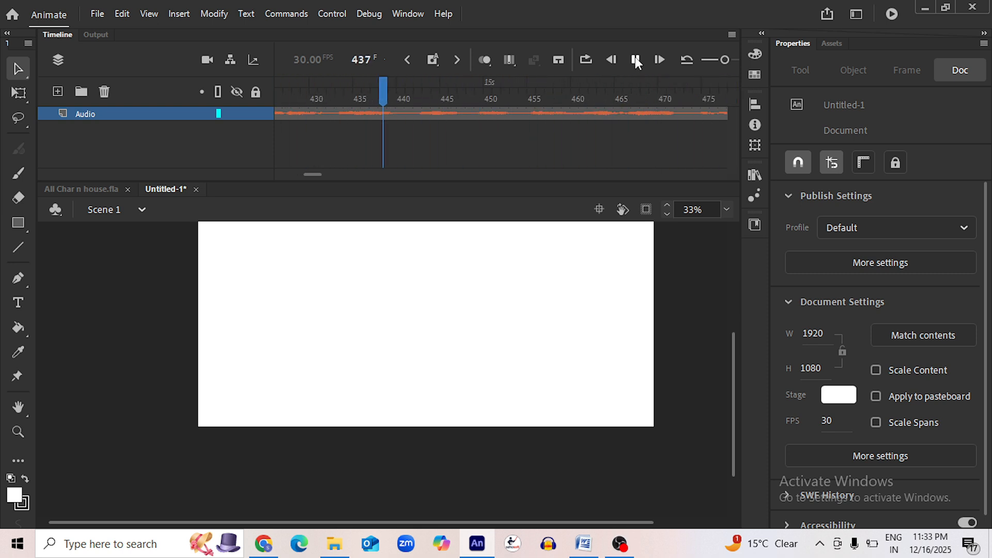
{"action": "left_click", "coordinate": [635, 57]}
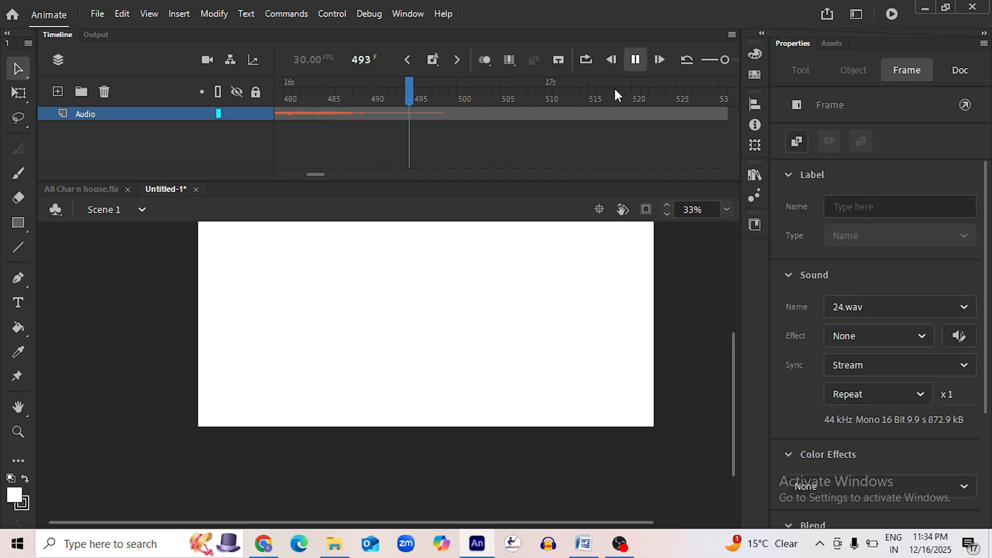
Add 25.wav from the Scene 2 Voice folder to the Audio layer at frame 498, where 24.wav ends, and play it back
{"action": "left_click", "coordinate": [444, 113]}
{"action": "left_click", "coordinate": [347, 547]}
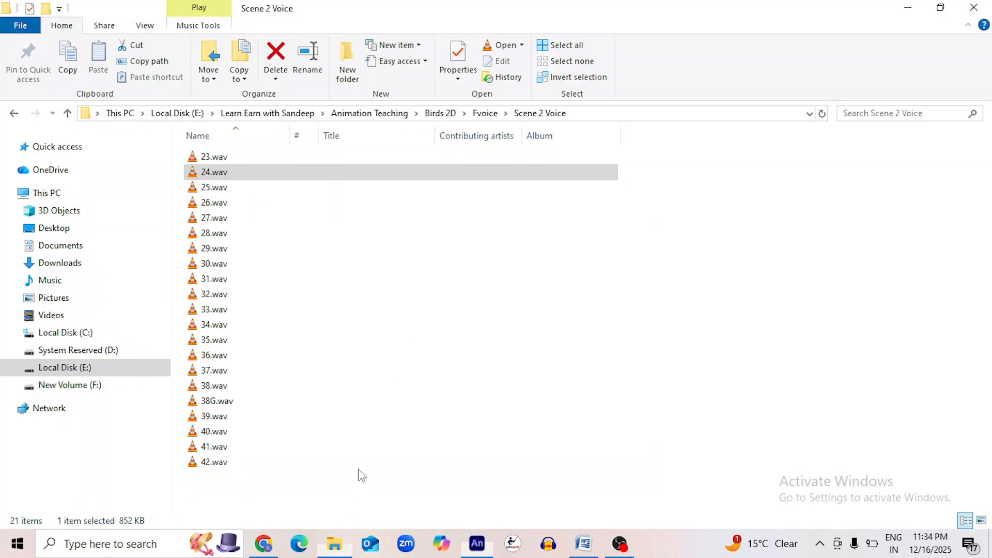
{"action": "left_click", "coordinate": [215, 188]}
{"action": "left_click_drag", "start_coordinate": [210, 191], "coordinate": [417, 198]}
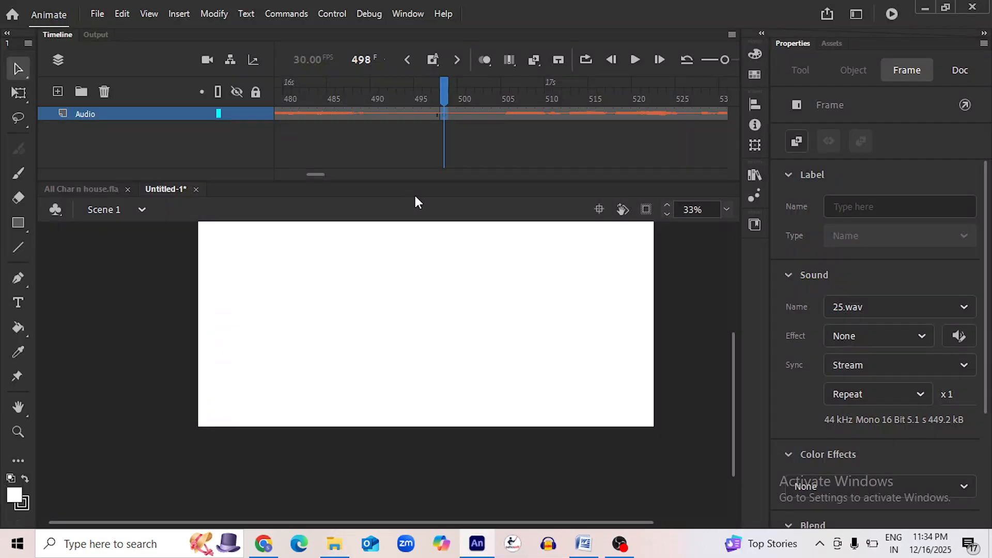
{"action": "left_click", "coordinate": [636, 59]}
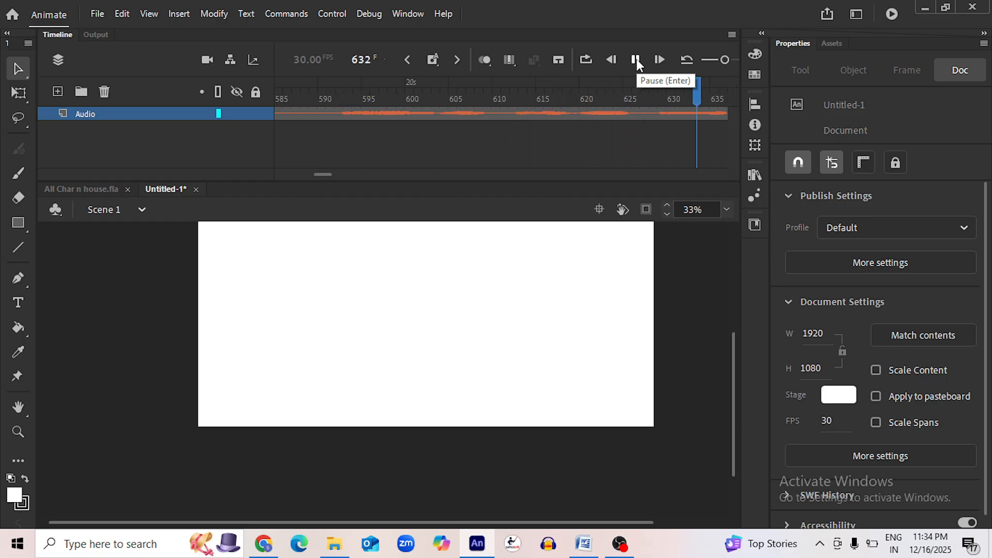
{"action": "left_click", "coordinate": [636, 59]}
Add 26.wav from the Scene 2 Voice folder to the Audio layer at frame 650, where 25.wav ends, and play it back
{"action": "left_click", "coordinate": [379, 114]}
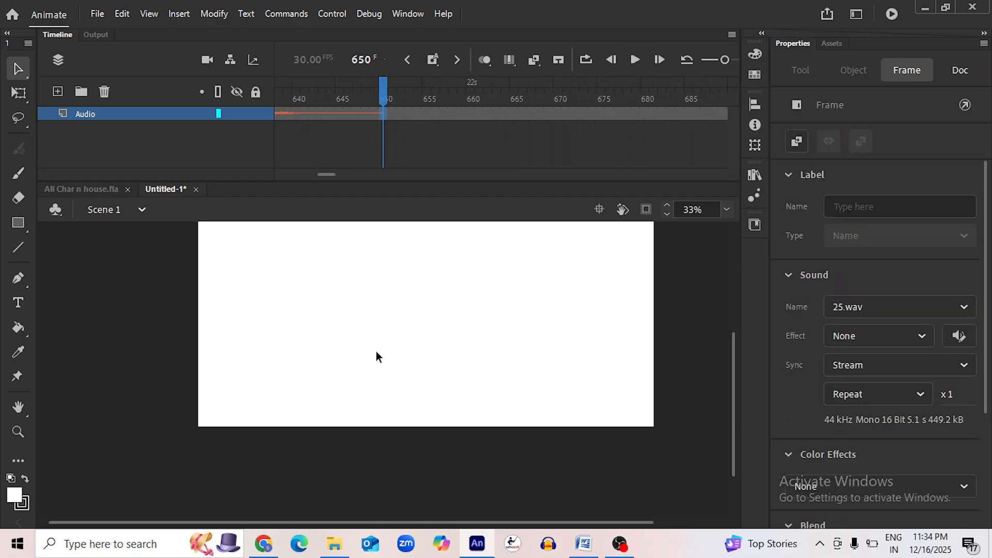
{"action": "left_click", "coordinate": [335, 544]}
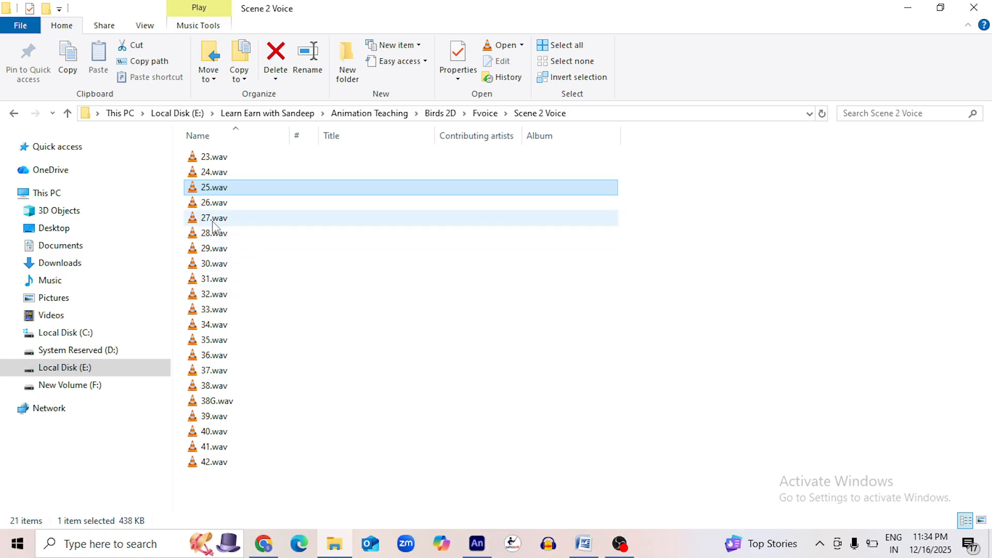
{"action": "left_click", "coordinate": [243, 203]}
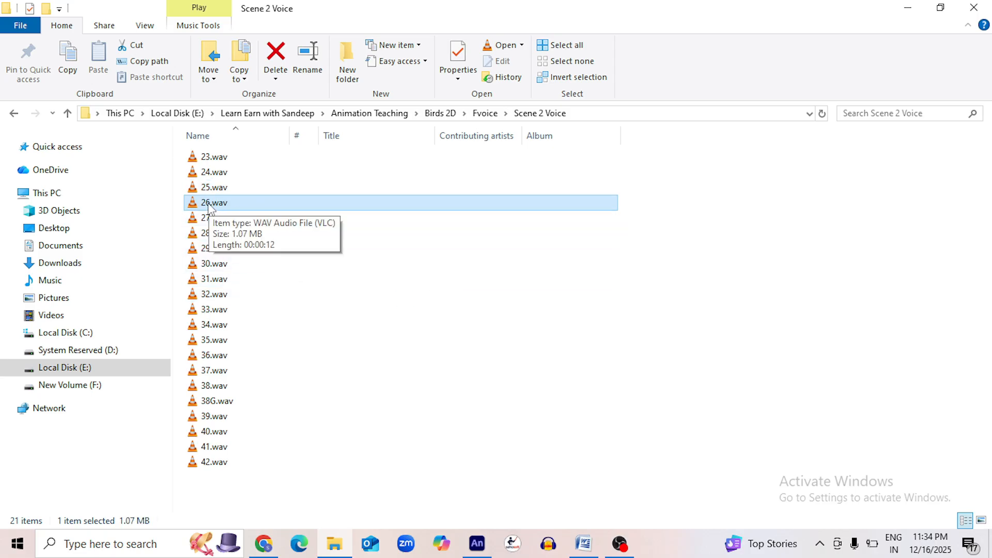
{"action": "left_click_drag", "start_coordinate": [210, 206], "coordinate": [472, 378]}
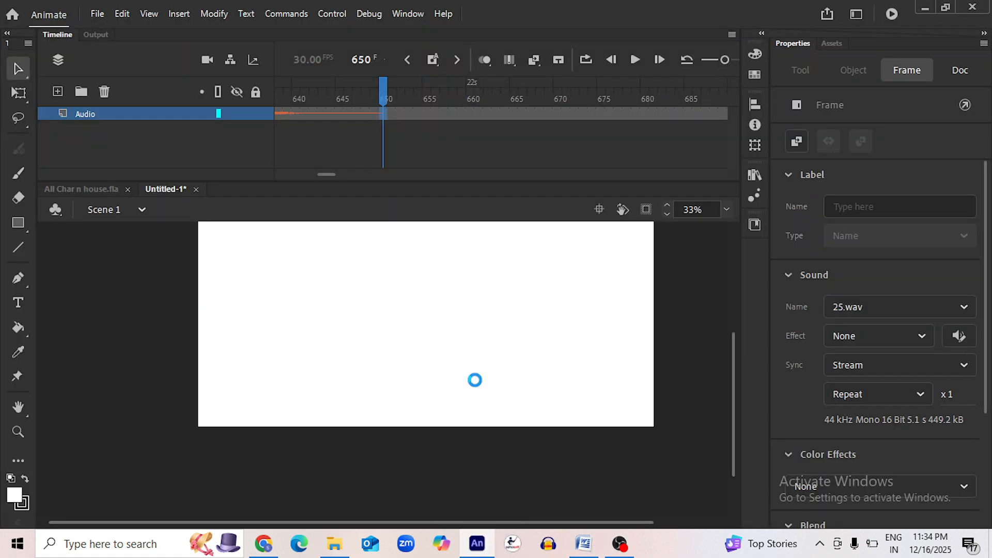
{"action": "left_click", "coordinate": [636, 59]}
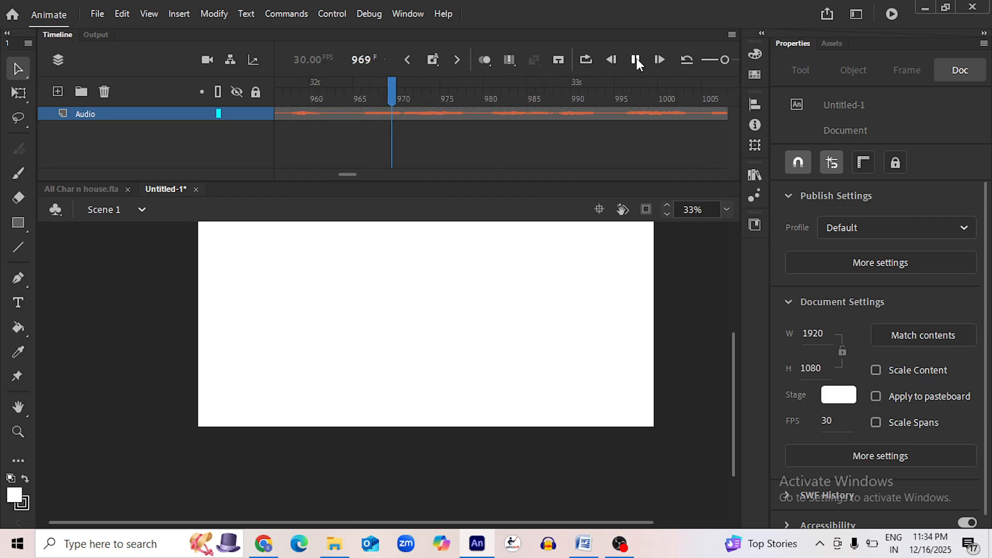
{"action": "left_click", "coordinate": [637, 58]}
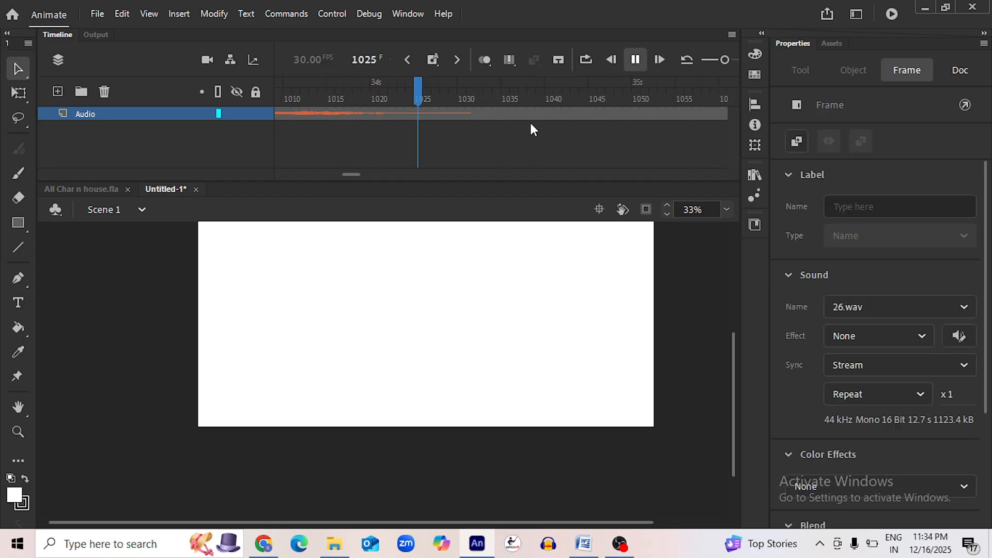
Add 27.wav from the Scene 2 Voice folder to the Audio layer at frame 1031, where 26.wav ends, and play it back
{"action": "left_click", "coordinate": [470, 113]}
{"action": "left_click", "coordinate": [335, 544]}
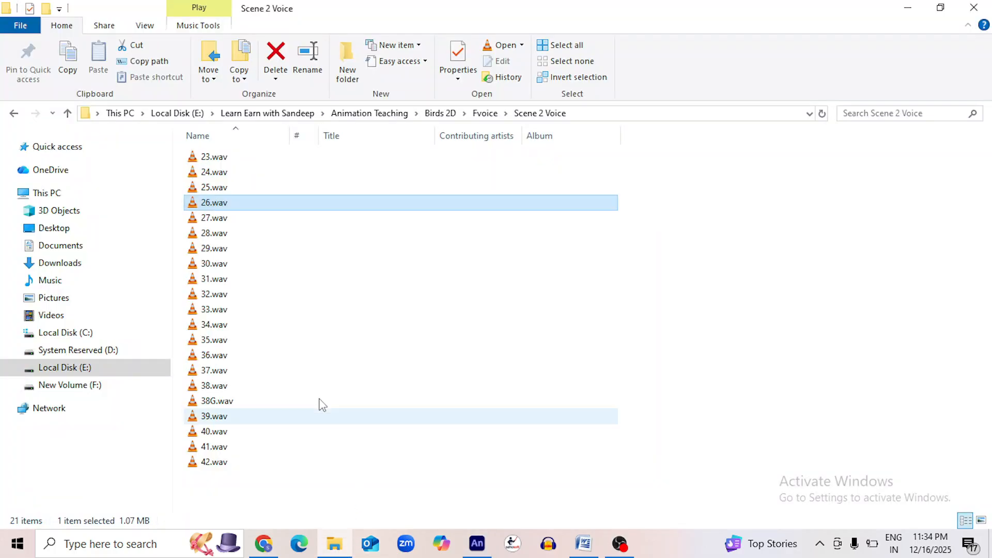
{"action": "left_click", "coordinate": [212, 222]}
{"action": "left_click_drag", "start_coordinate": [213, 228], "coordinate": [456, 385]}
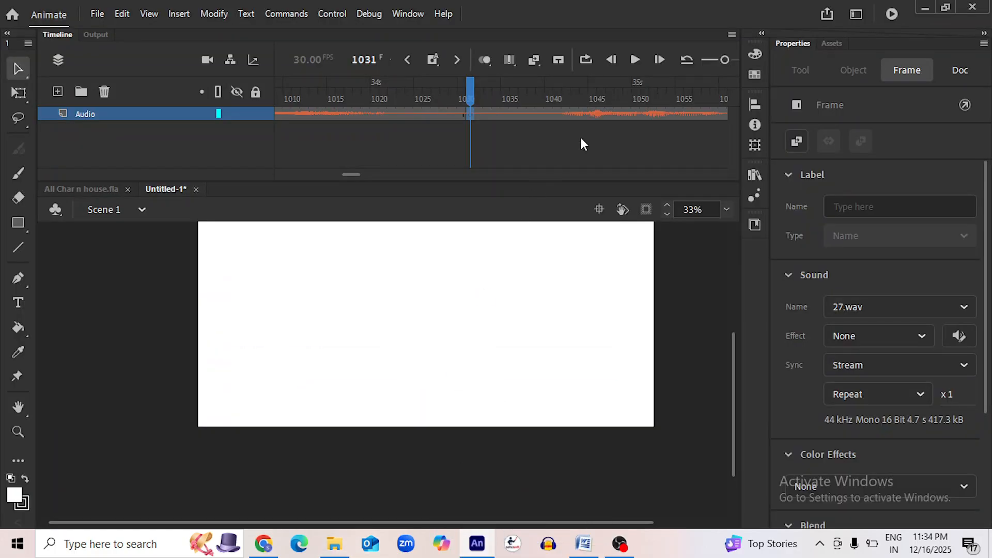
{"action": "left_click", "coordinate": [635, 58]}
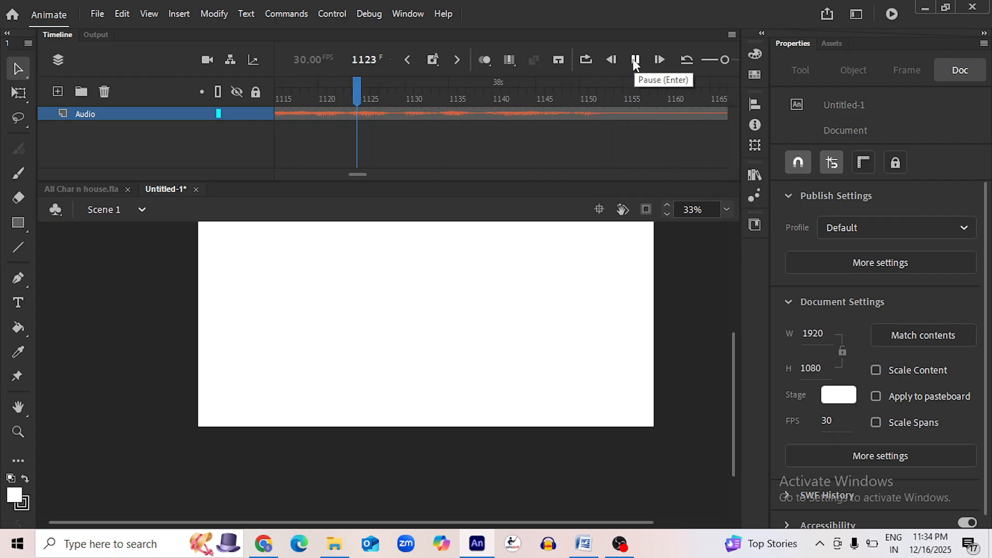
{"action": "left_click", "coordinate": [635, 61]}
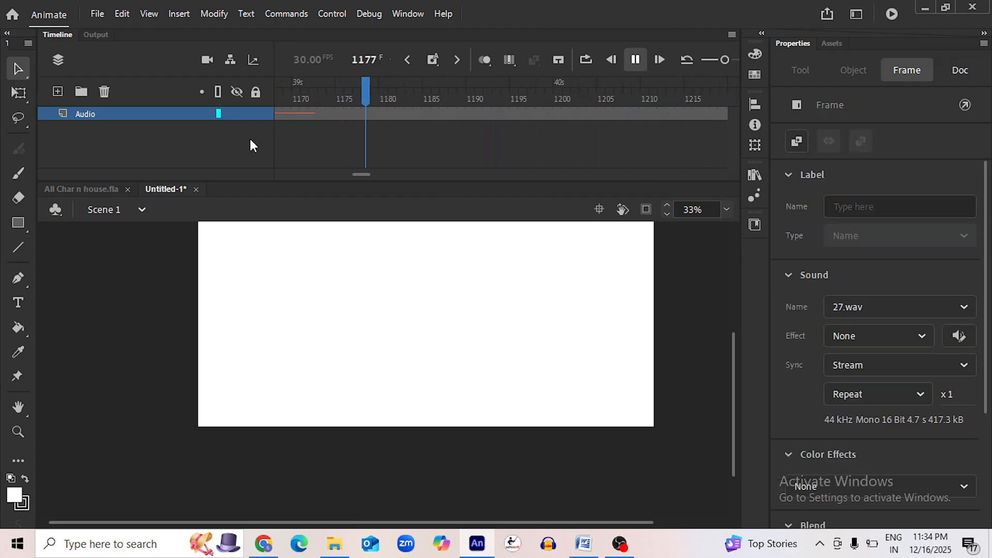
Add 28.wav from the Scene 2 Voice folder to the Audio layer at frame 1163, within the silent tail of 27.wav, and play it back
{"action": "left_click", "coordinate": [315, 113]}
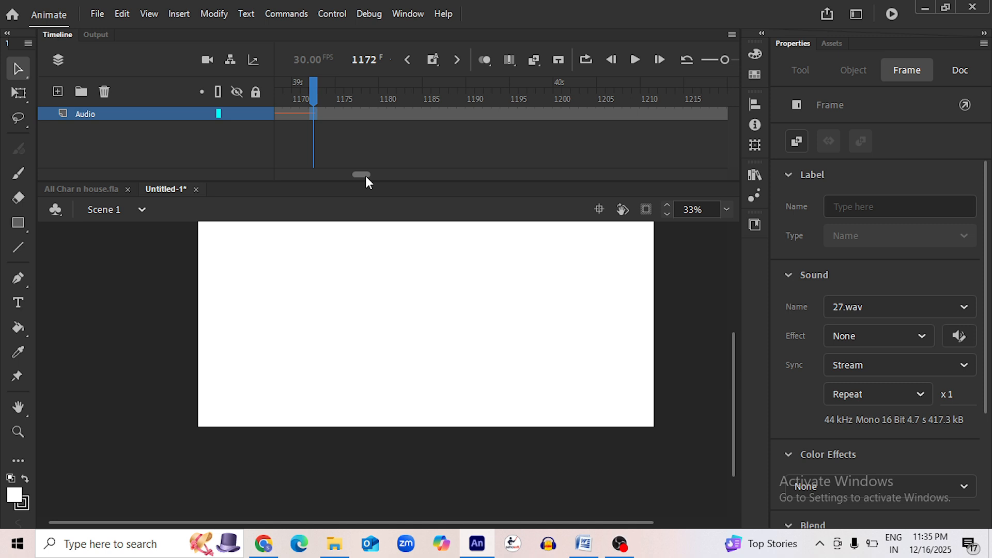
{"action": "left_click_drag", "start_coordinate": [365, 176], "coordinate": [364, 176]}
{"action": "left_click", "coordinate": [461, 116]}
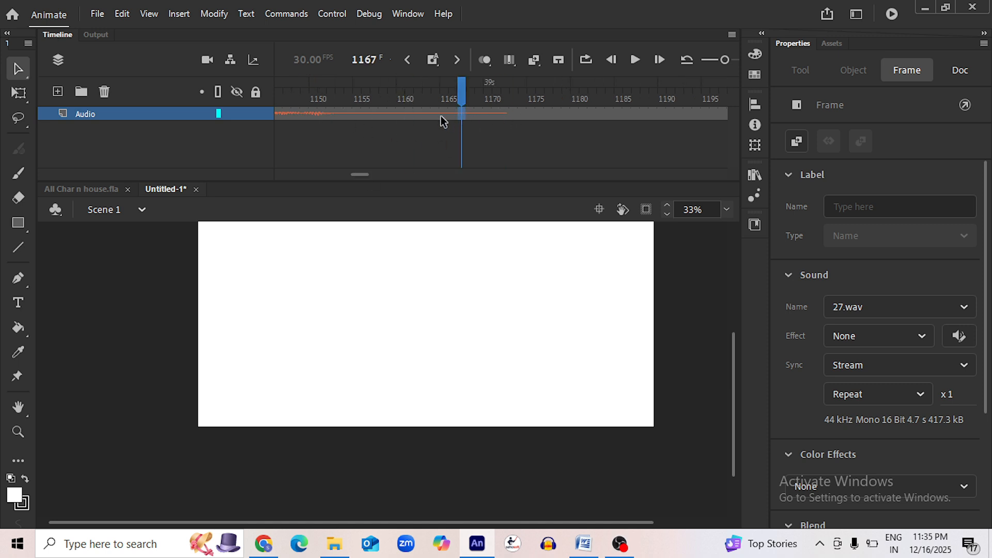
{"action": "left_click", "coordinate": [443, 114]}
{"action": "left_click", "coordinate": [416, 113]}
{"action": "left_click", "coordinate": [426, 113]}
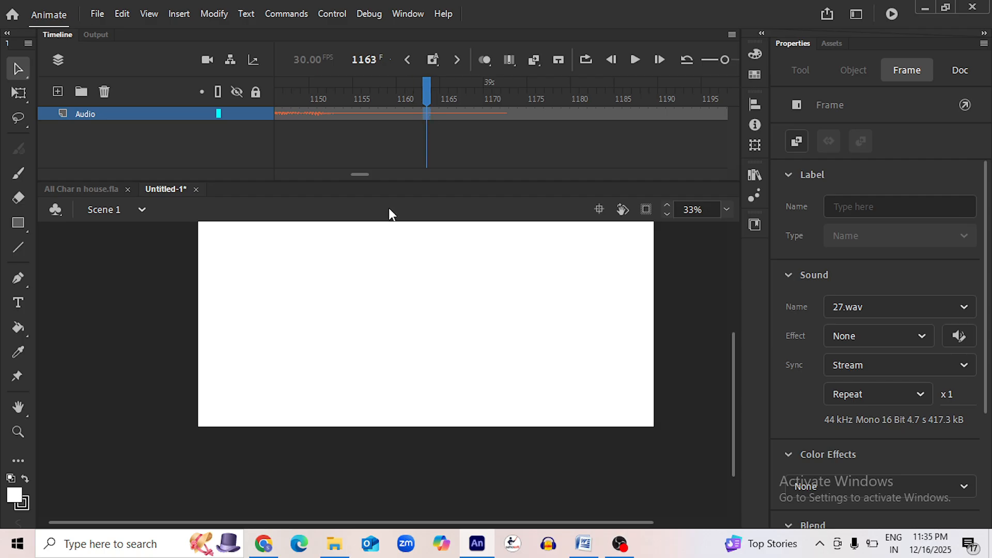
{"action": "left_click", "coordinate": [335, 544]}
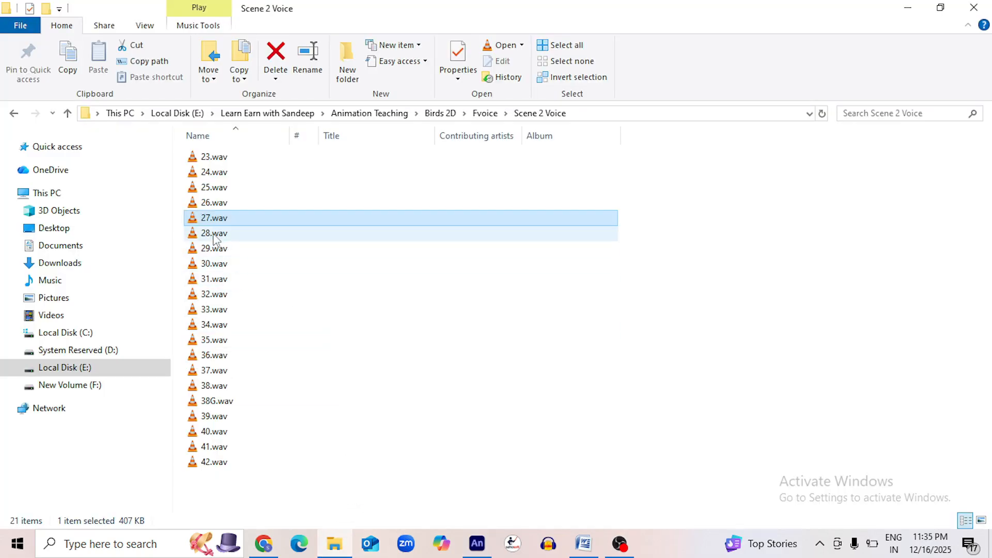
{"action": "left_click", "coordinate": [235, 235]}
{"action": "left_click_drag", "start_coordinate": [213, 234], "coordinate": [456, 347]}
{"action": "left_click", "coordinate": [635, 61]}
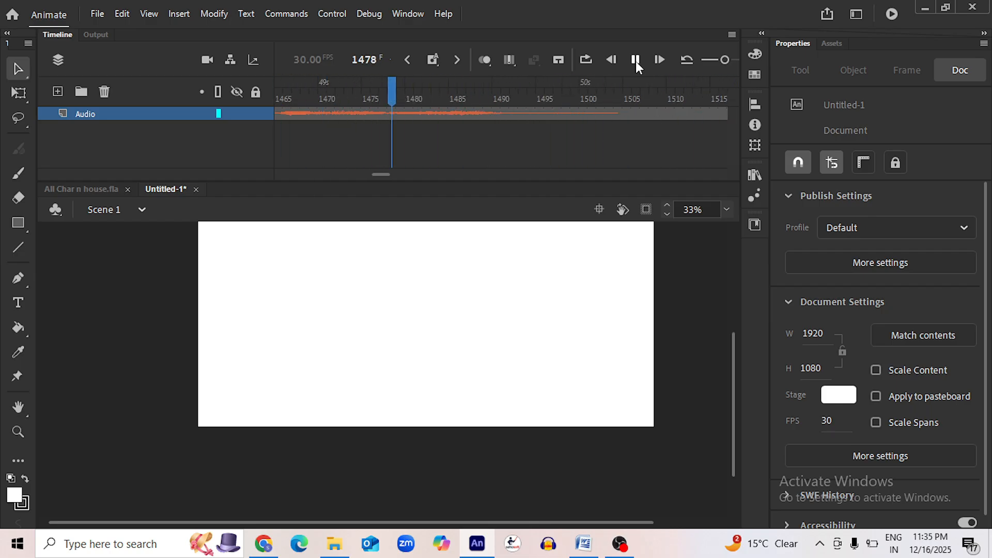
{"action": "left_click", "coordinate": [635, 61]}
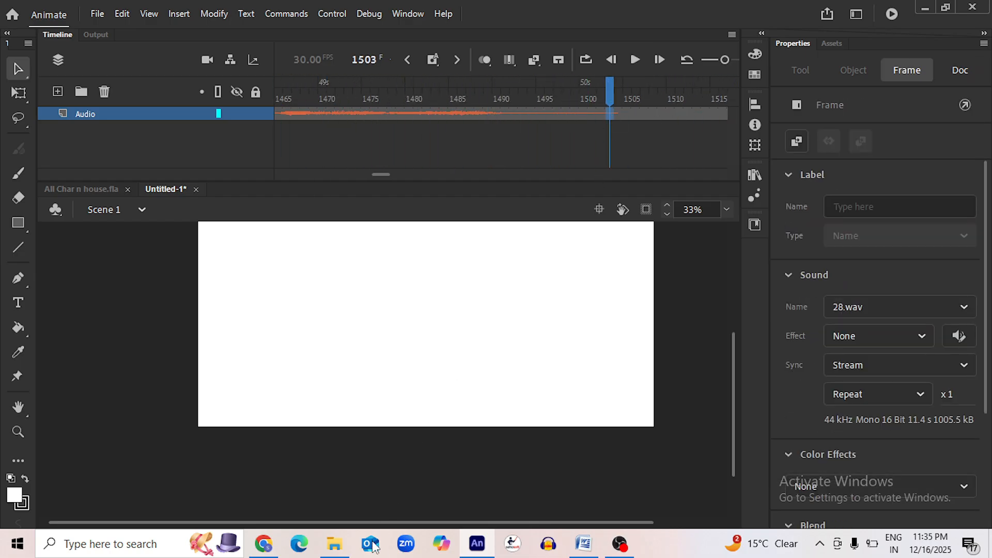
Add 29.wav from the Scene 2 Voice folder to the Audio layer at frame 1503, at the end of 28.wav, and play it back
{"action": "left_click", "coordinate": [334, 544]}
{"action": "left_click_drag", "start_coordinate": [214, 249], "coordinate": [483, 339]}
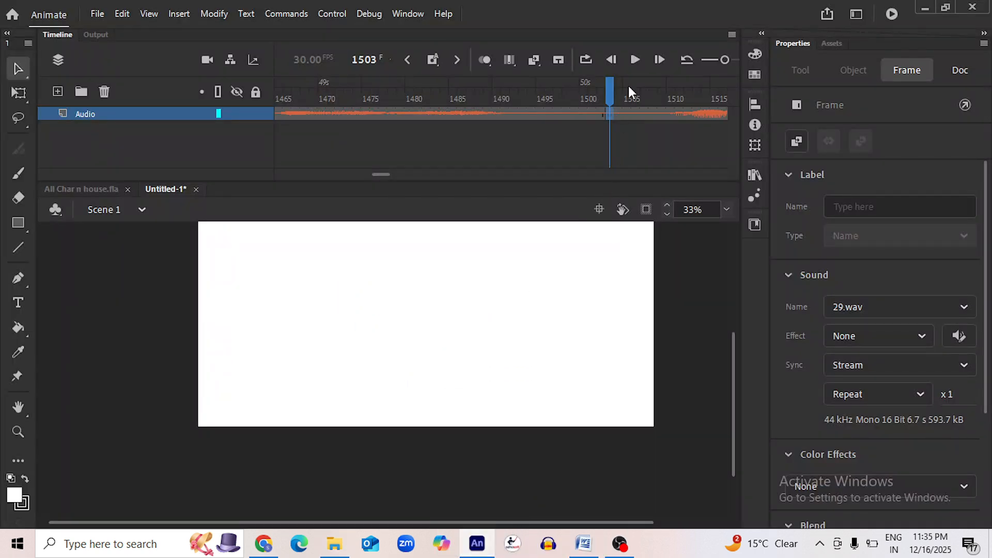
{"action": "left_click", "coordinate": [634, 61]}
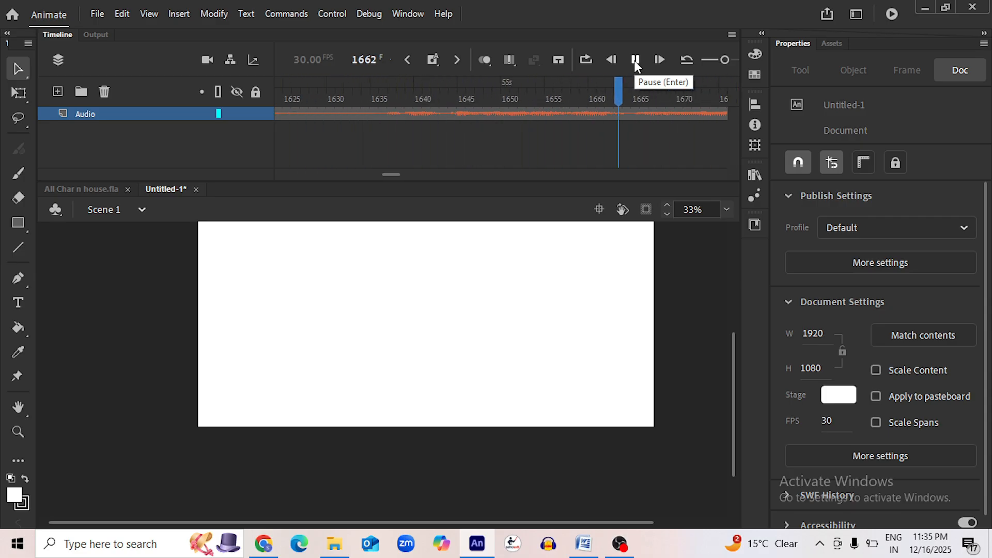
Add 30.wav from the Scene 2 Voice folder to the Audio layer at frame 1704, where 29.wav ends, and play it back
{"action": "left_click", "coordinate": [512, 118]}
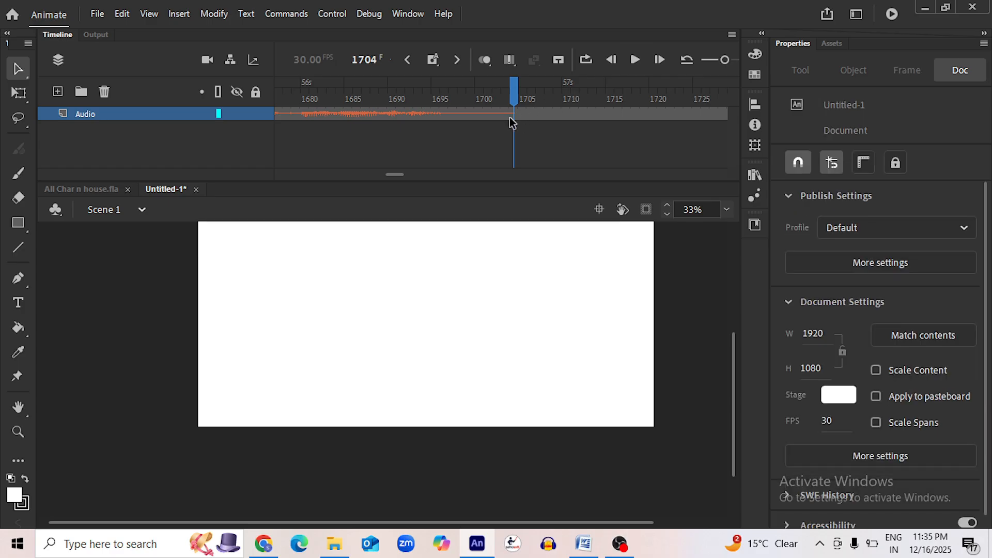
{"action": "left_click", "coordinate": [511, 117]}
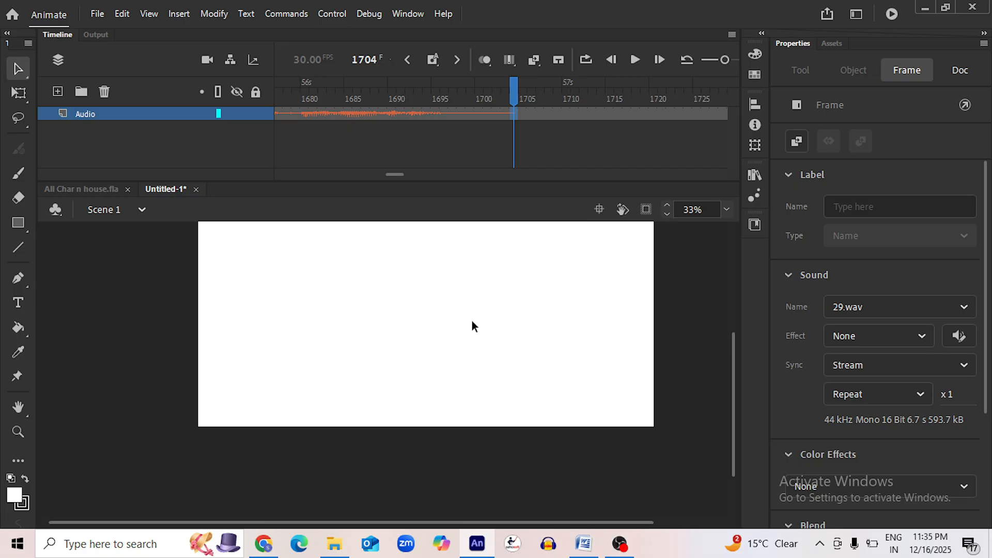
{"action": "left_click", "coordinate": [334, 543]}
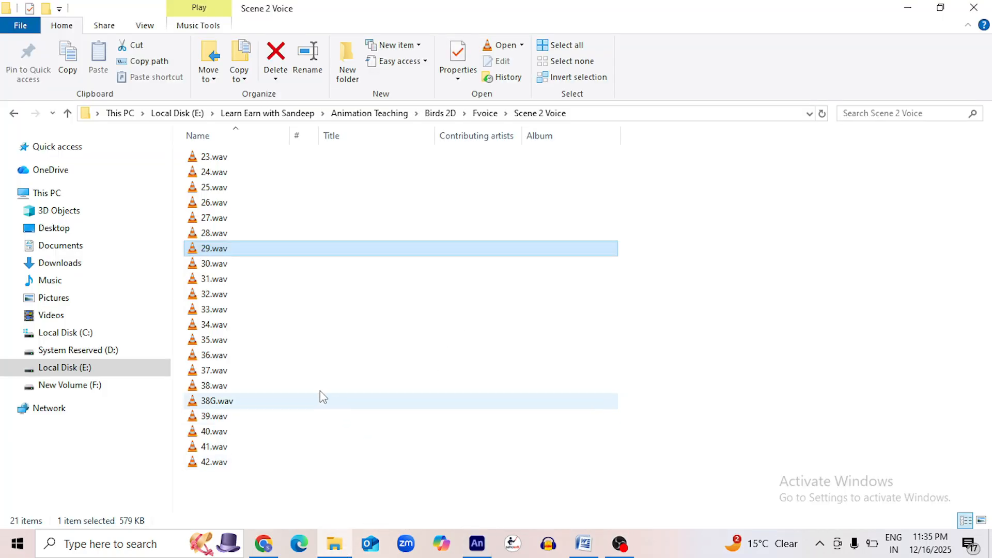
{"action": "left_click", "coordinate": [214, 264]}
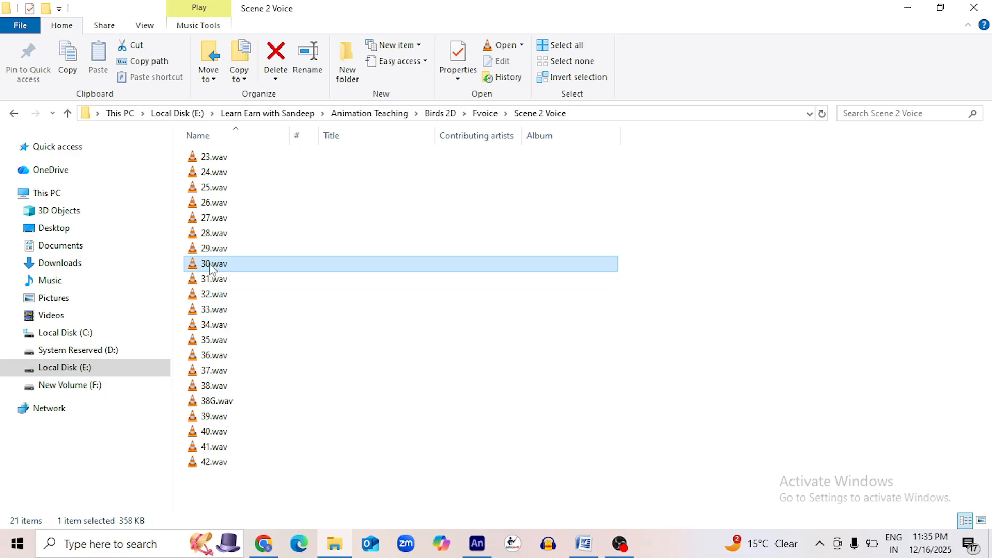
{"action": "left_click_drag", "start_coordinate": [209, 267], "coordinate": [454, 329]}
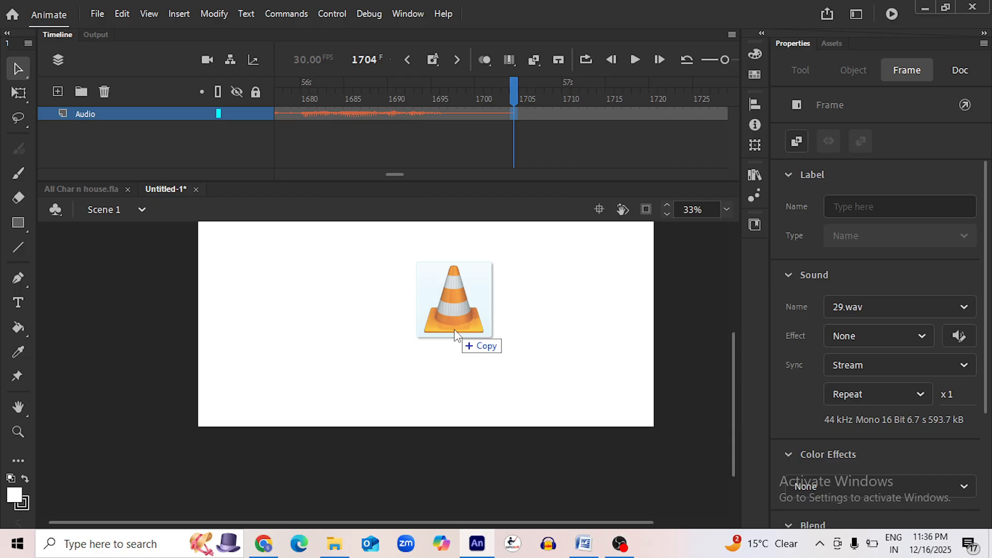
{"action": "left_click_drag", "start_coordinate": [454, 329], "coordinate": [454, 330]}
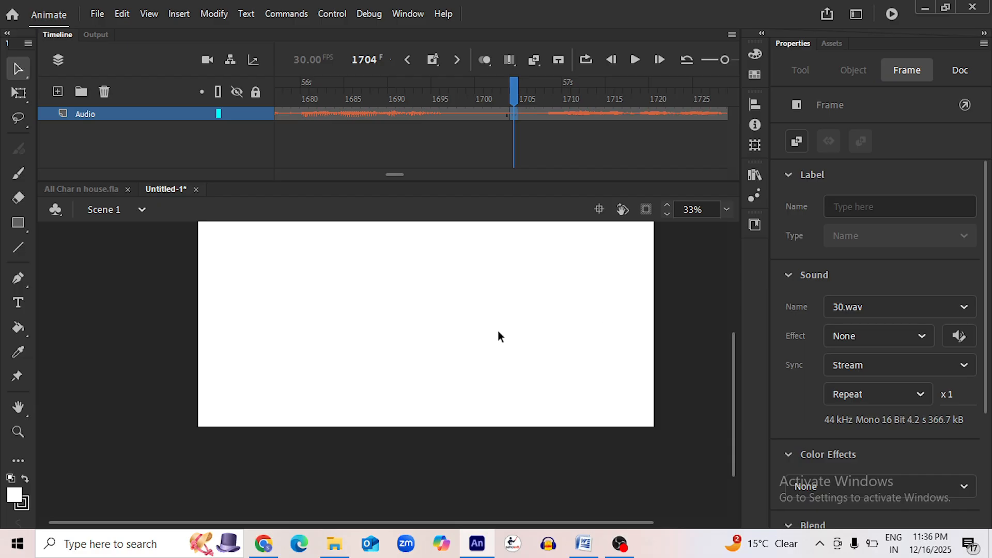
{"action": "left_click", "coordinate": [635, 60]}
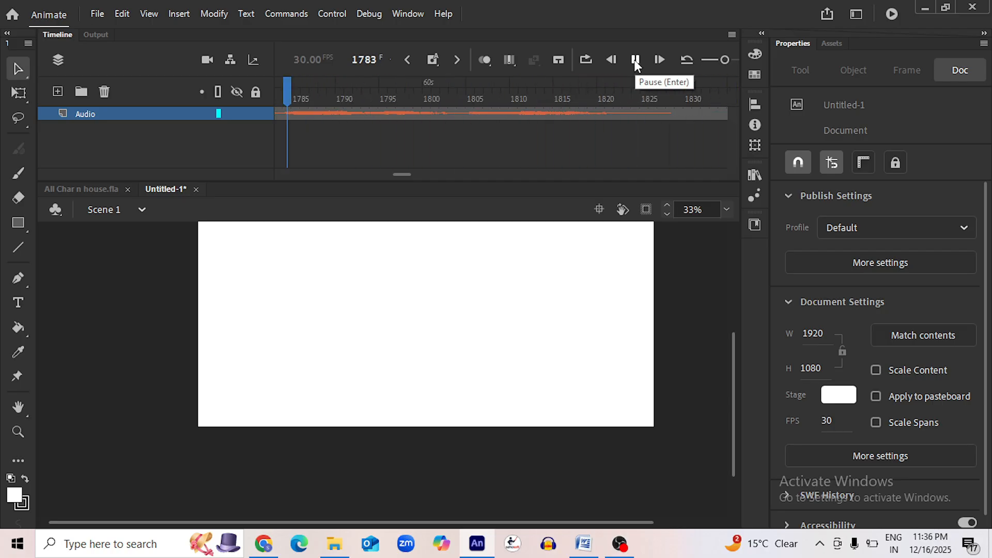
Add 31.wav from the Scene 2 Voice folder to the Audio layer at frame 1828, where 30.wav ends, and play it back
{"action": "left_click", "coordinate": [669, 112]}
{"action": "left_click", "coordinate": [335, 543]}
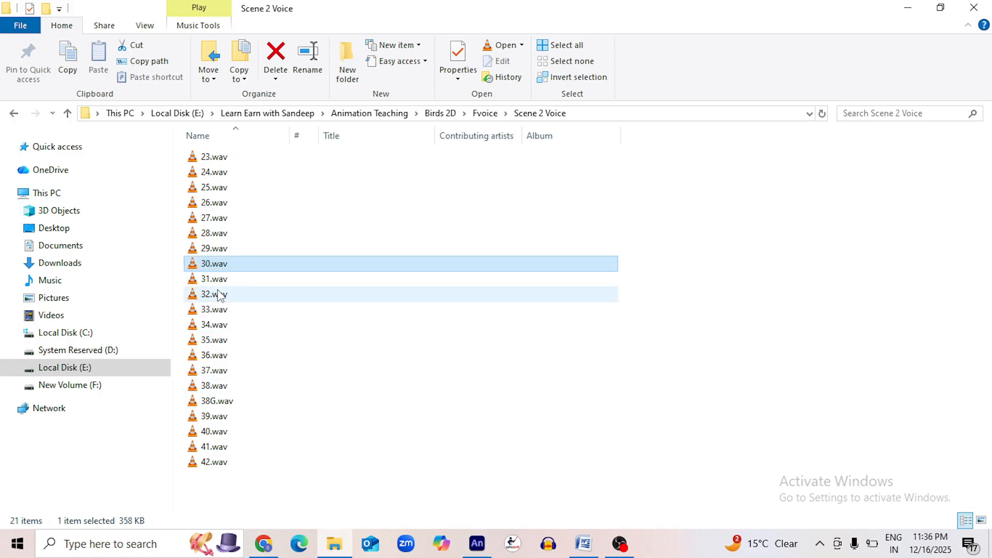
{"action": "left_click_drag", "start_coordinate": [214, 279], "coordinate": [481, 352]}
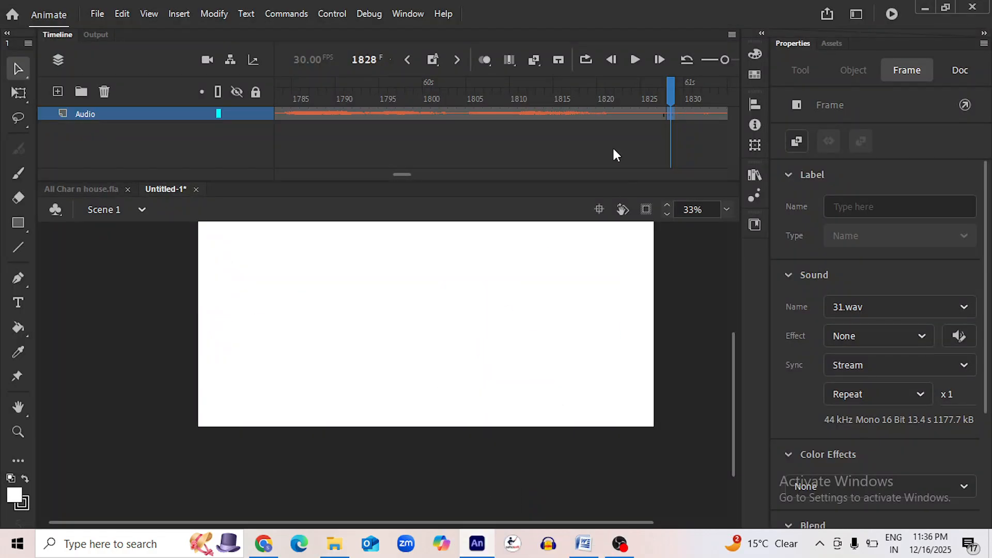
{"action": "left_click", "coordinate": [636, 59]}
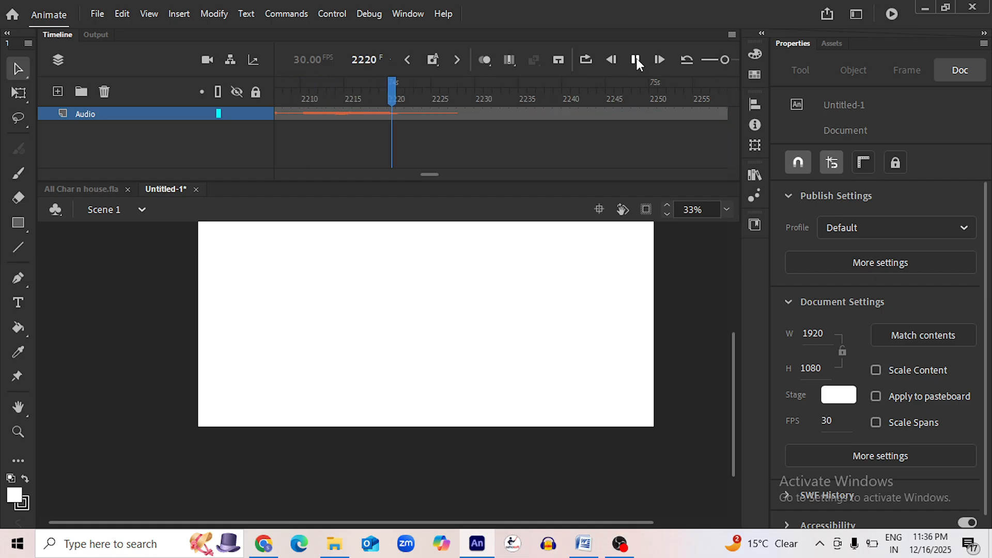
{"action": "left_click", "coordinate": [637, 58]}
Add 32.wav from the Scene 2 Voice folder to the Audio layer where 31.wav ends, and play it back
{"action": "left_click", "coordinate": [453, 114]}
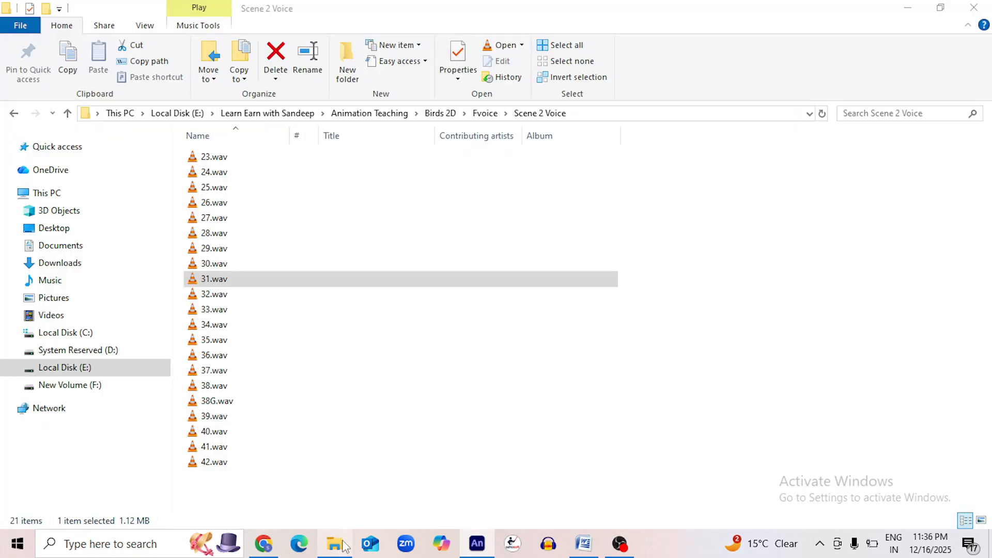
{"action": "left_click", "coordinate": [334, 544]}
{"action": "left_click_drag", "start_coordinate": [226, 299], "coordinate": [471, 353]}
{"action": "left_click", "coordinate": [634, 61]}
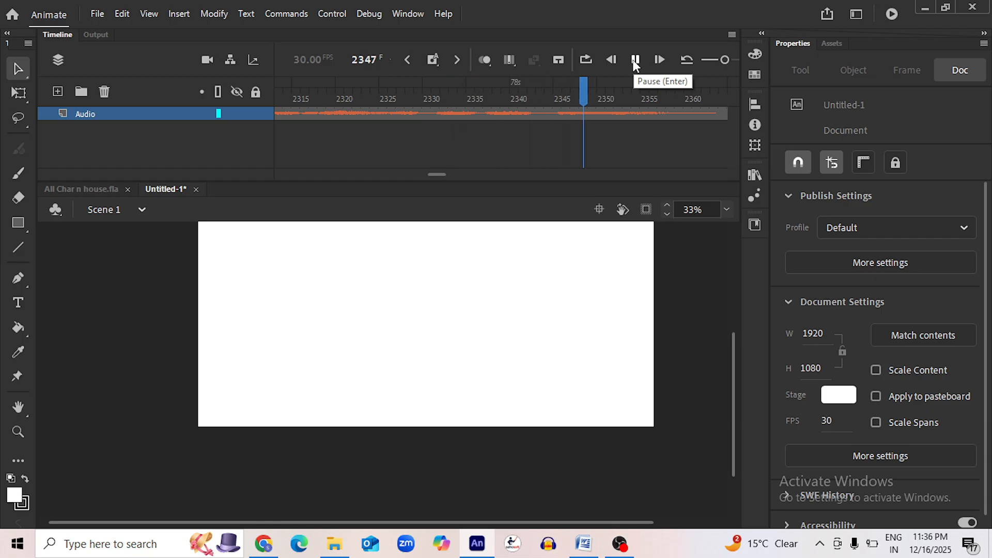
{"action": "left_click", "coordinate": [635, 61]}
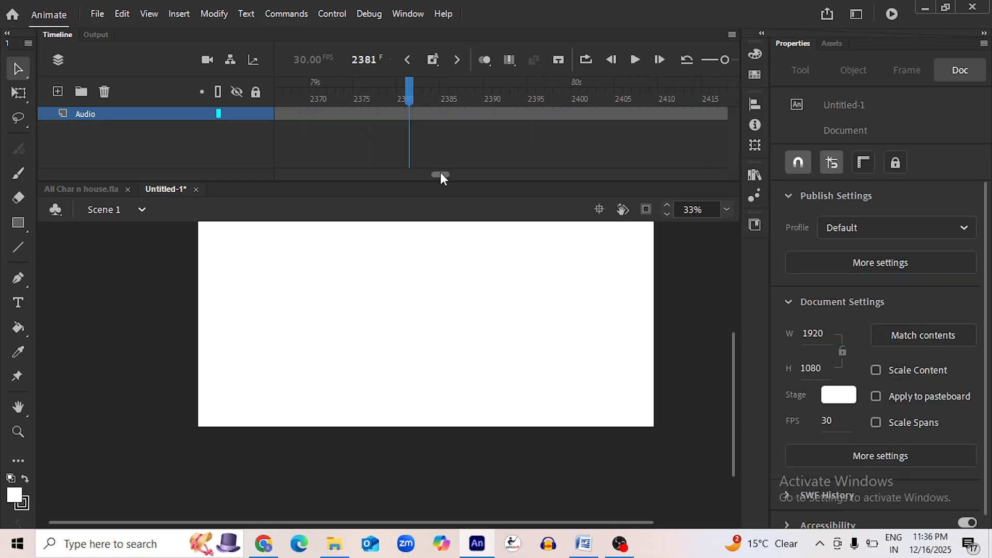
Add 33.wav from the Scene 2 Voice folder to the Audio layer at frame 2363, where 32.wav ends, and play it back
{"action": "left_click", "coordinate": [541, 112]}
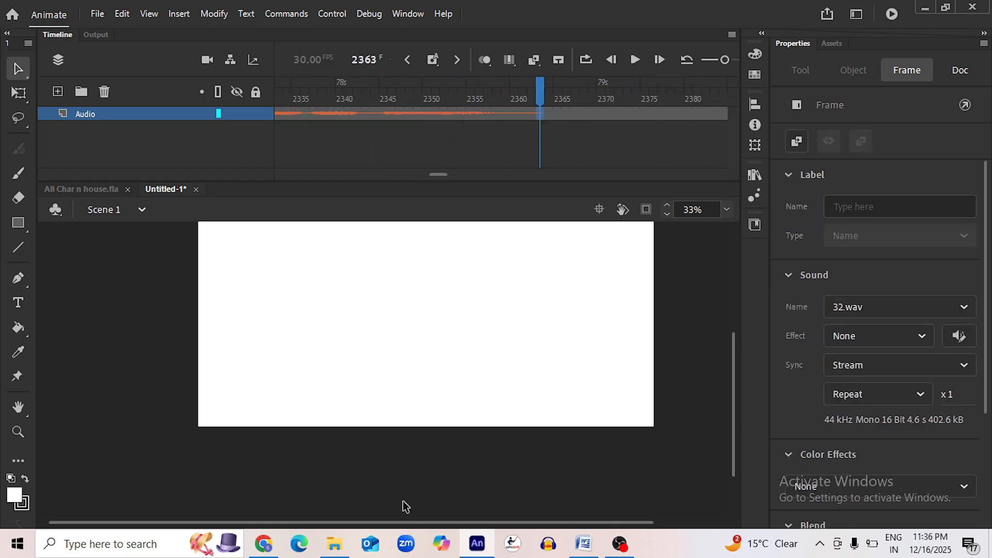
{"action": "left_click", "coordinate": [334, 543]}
{"action": "left_click", "coordinate": [216, 311]}
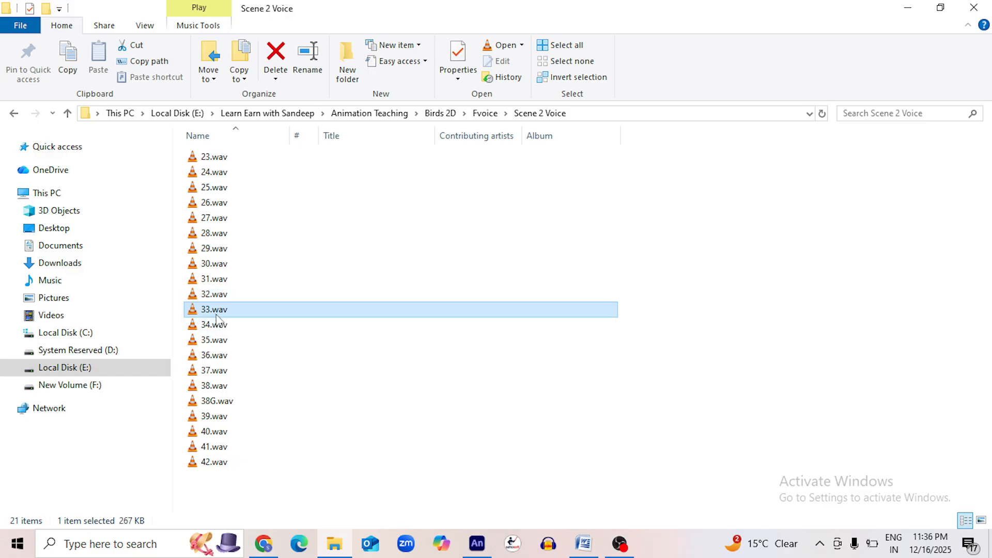
{"action": "left_click_drag", "start_coordinate": [217, 319], "coordinate": [602, 117]}
{"action": "left_click", "coordinate": [628, 63]}
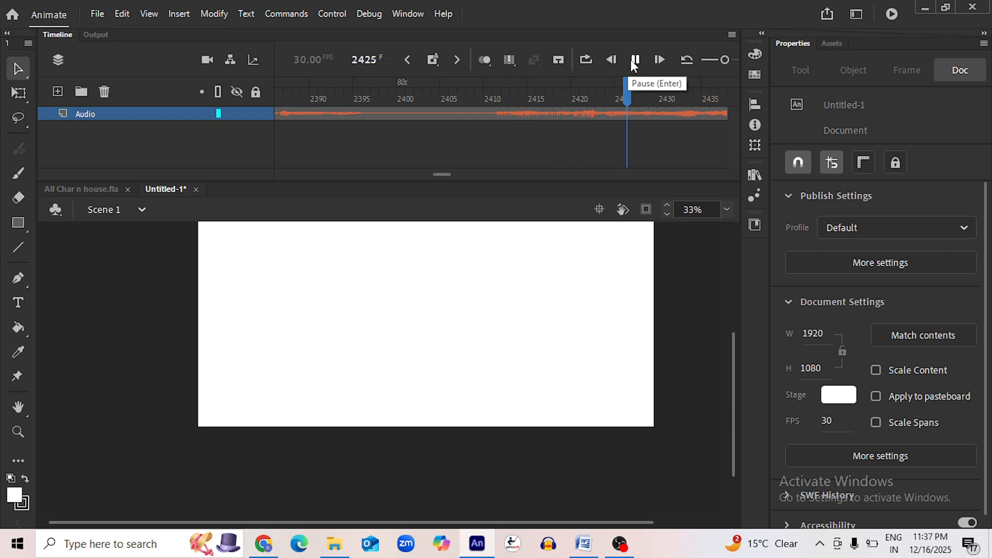
Add 34.wav from the Scene 2 Voice folder to the Audio layer at frame 2454, at the end of 33.wav, and play it back
{"action": "left_click", "coordinate": [407, 113]}
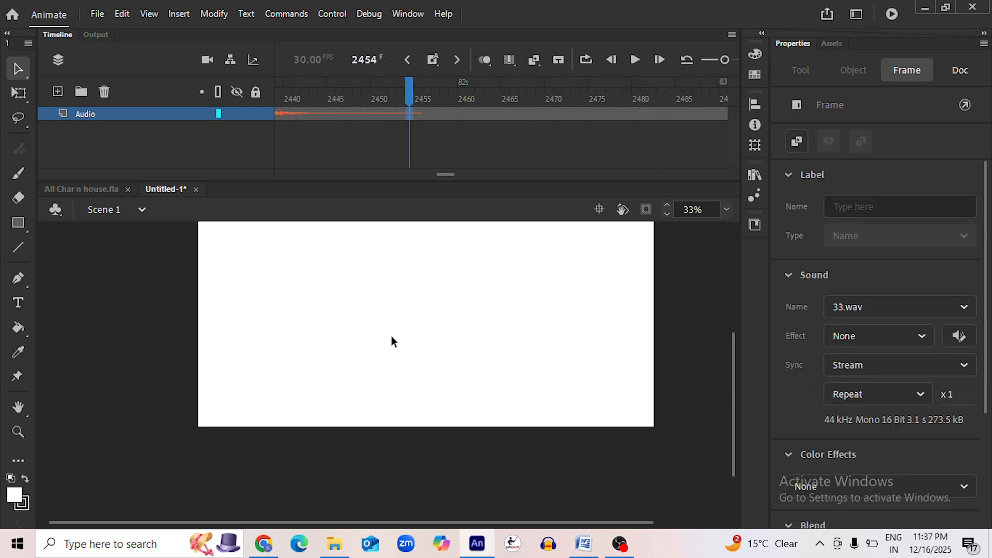
{"action": "left_click", "coordinate": [334, 544]}
{"action": "left_click_drag", "start_coordinate": [215, 325], "coordinate": [496, 336]}
{"action": "left_click", "coordinate": [635, 59]}
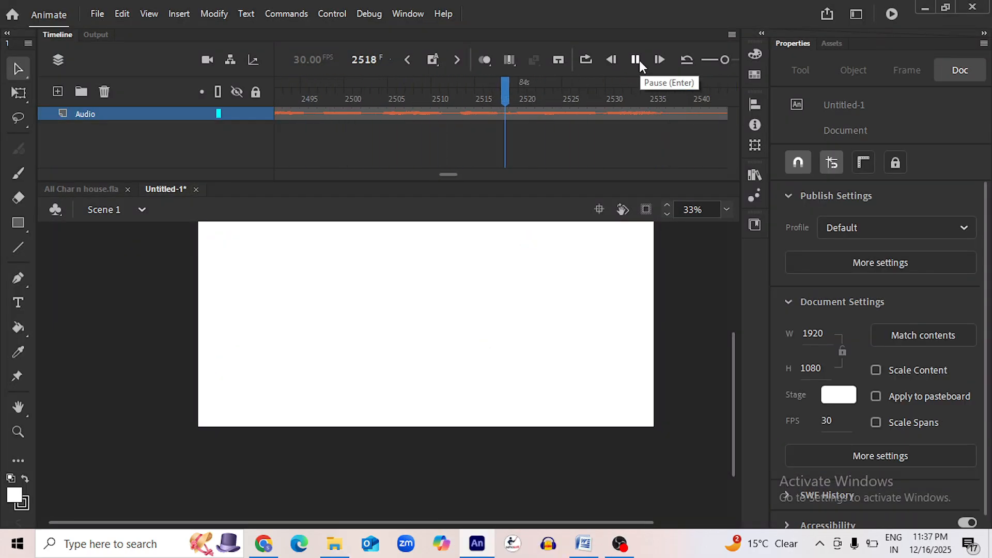
Add 35.wav from the Scene 2 Voice folder to the Audio layer at frame 2543, where 34.wav ends, and play it back
{"action": "left_click", "coordinate": [470, 114]}
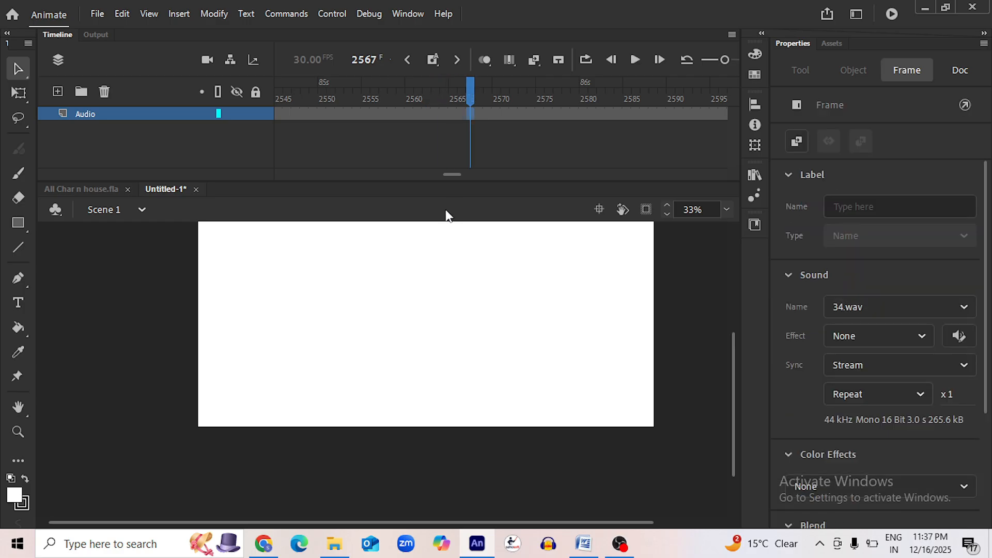
{"action": "left_click_drag", "start_coordinate": [456, 174], "coordinate": [454, 176]}
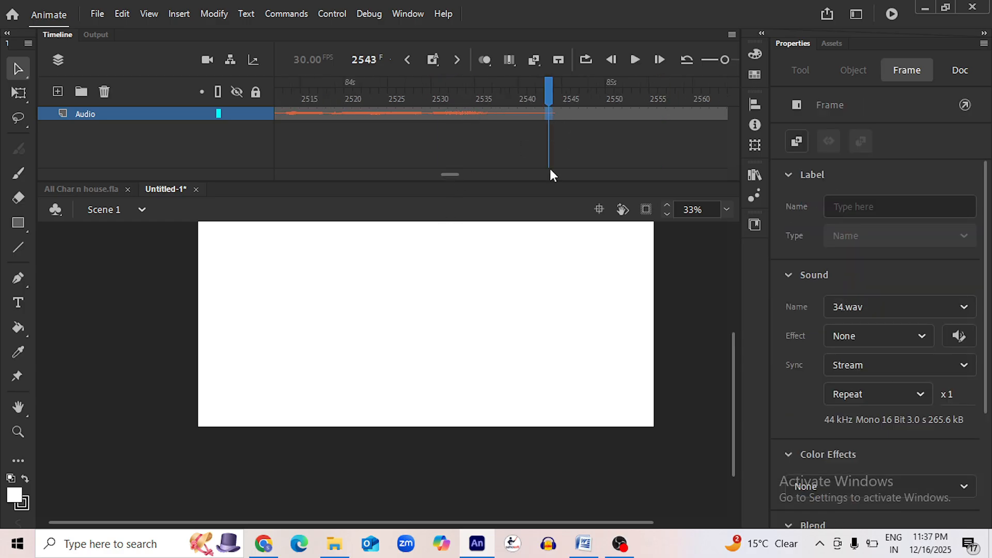
{"action": "left_click", "coordinate": [334, 545]}
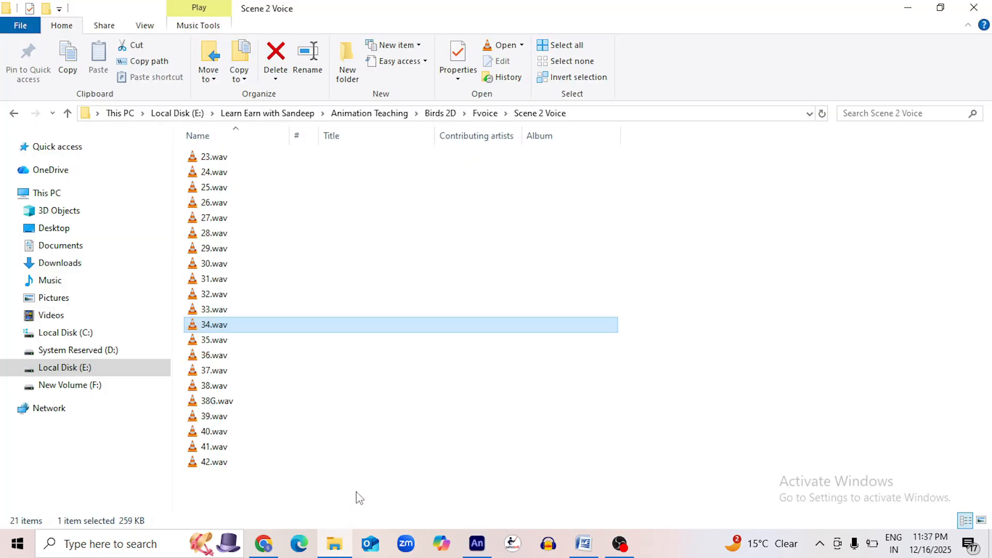
{"action": "left_click", "coordinate": [206, 340]}
{"action": "left_click_drag", "start_coordinate": [207, 345], "coordinate": [476, 331]}
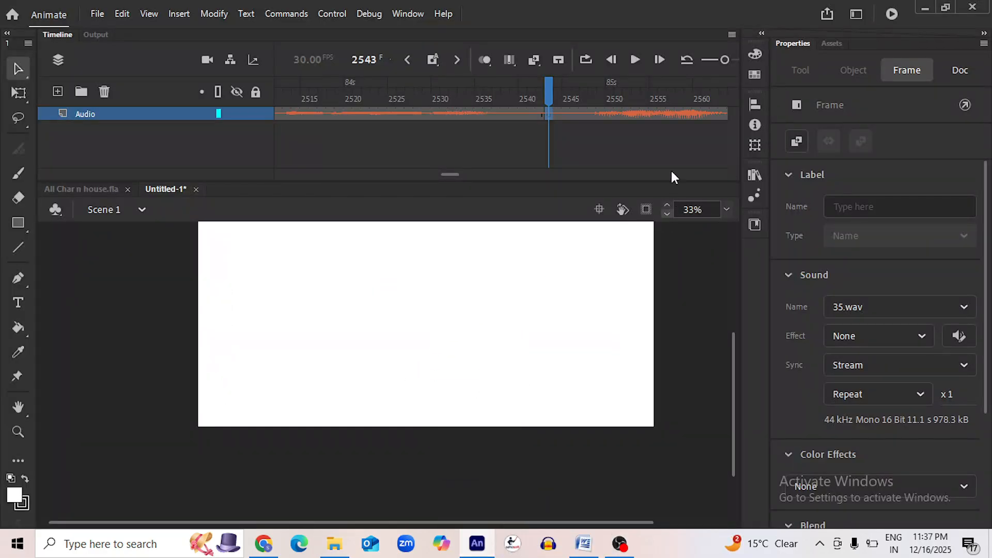
{"action": "left_click", "coordinate": [637, 59]}
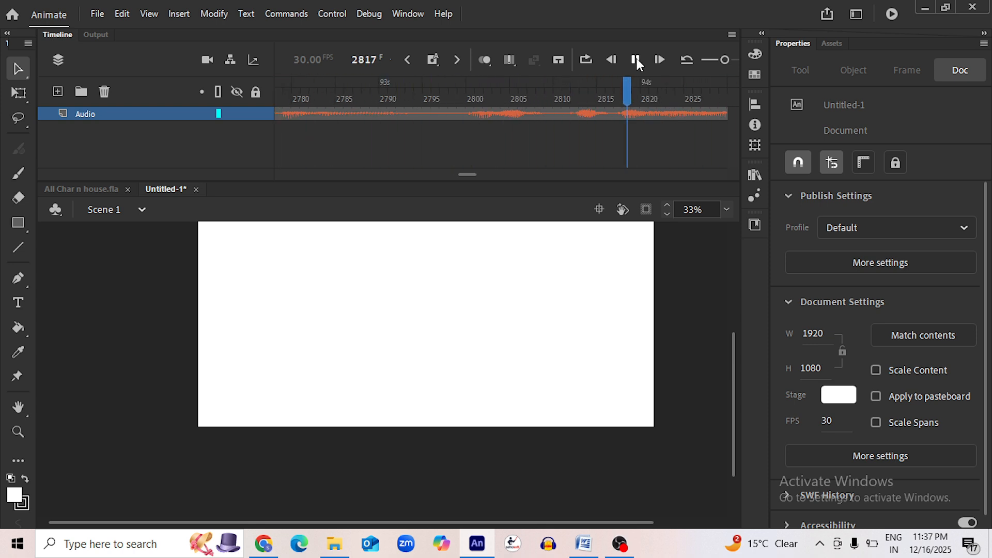
{"action": "left_click", "coordinate": [636, 58]}
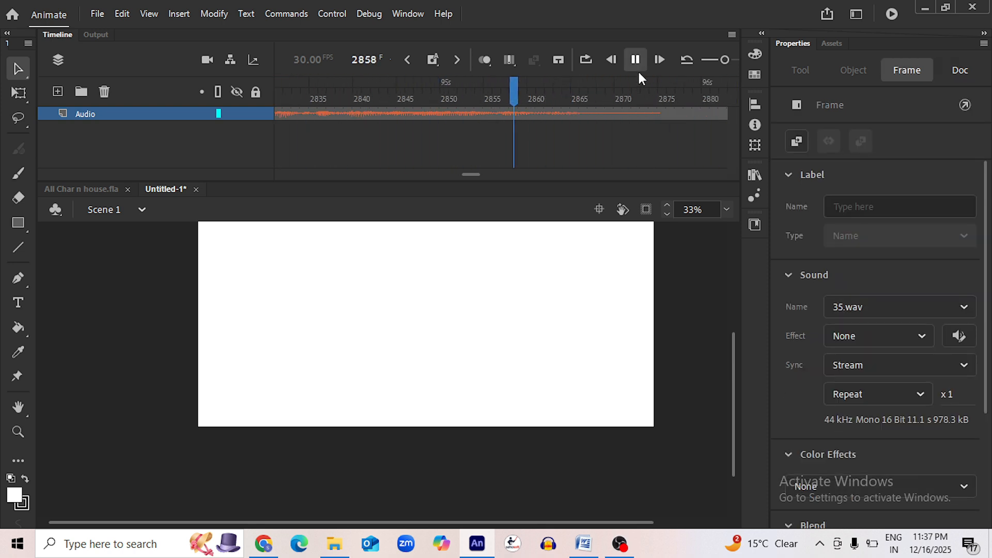
Add 36.wav from the Scene 2 Voice folder to the Audio layer at frame 2874, at the end of 35.wav, and play it back
{"action": "left_click", "coordinate": [652, 116]}
{"action": "left_click", "coordinate": [336, 543]}
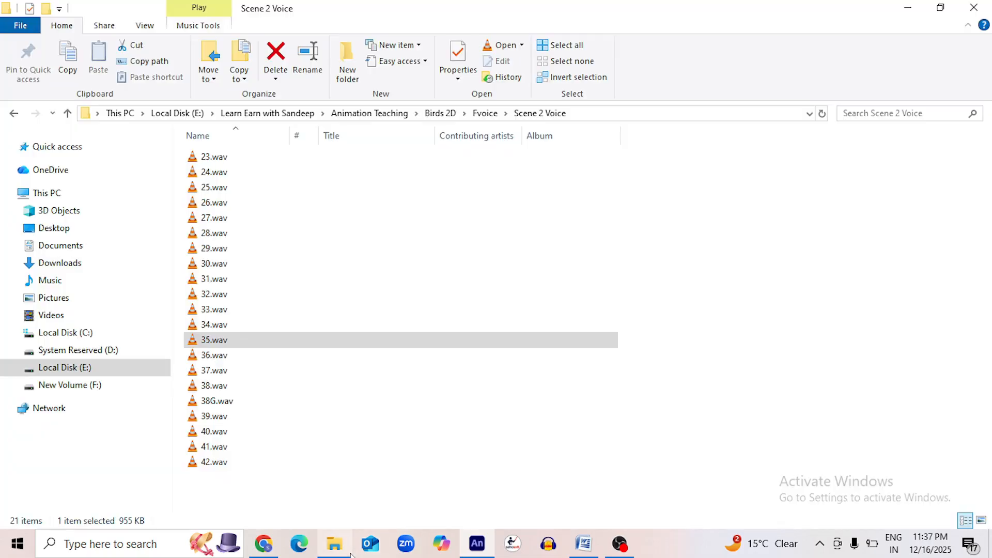
{"action": "left_click", "coordinate": [223, 357]}
{"action": "left_click_drag", "start_coordinate": [218, 361], "coordinate": [570, 302]}
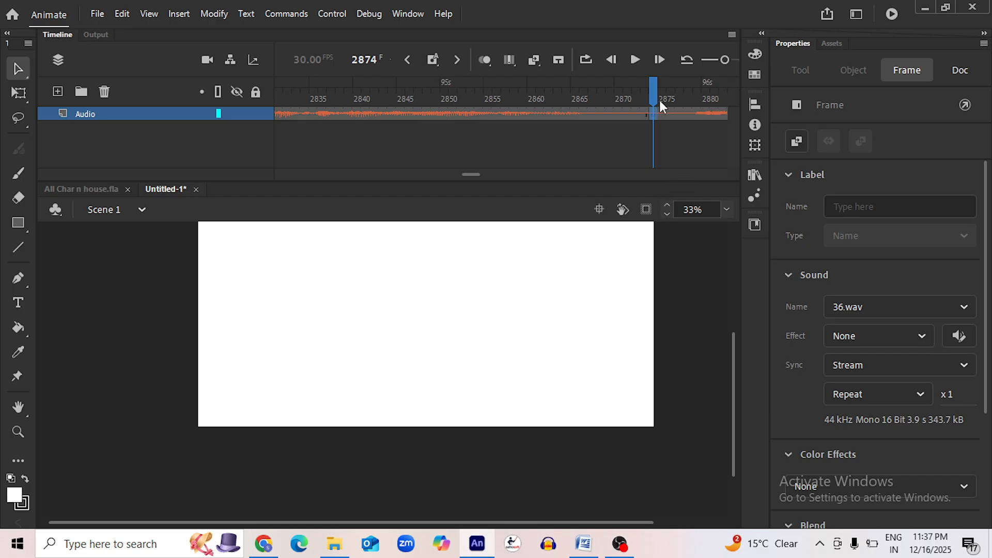
{"action": "left_click", "coordinate": [635, 61]}
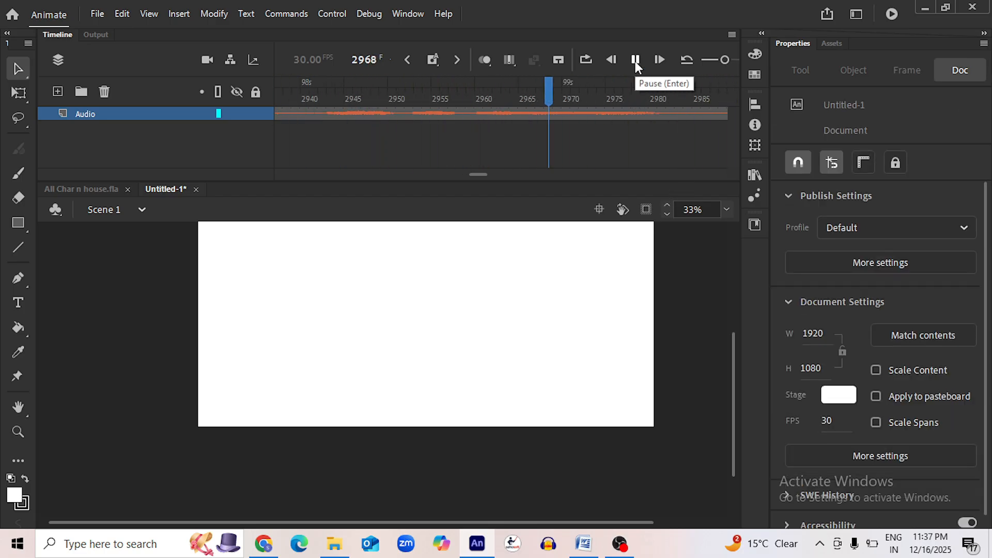
{"action": "left_click", "coordinate": [636, 61]}
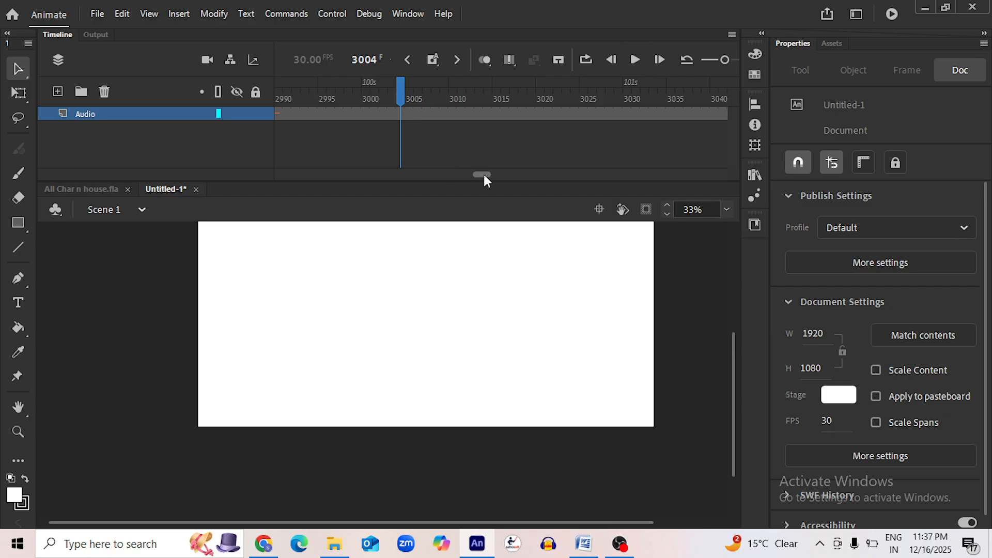
Add 37.wav from the Scene 2 Voice folder to the Audio layer at frame 2990, where 36.wav ends, and play it back
{"action": "left_click", "coordinate": [471, 113]}
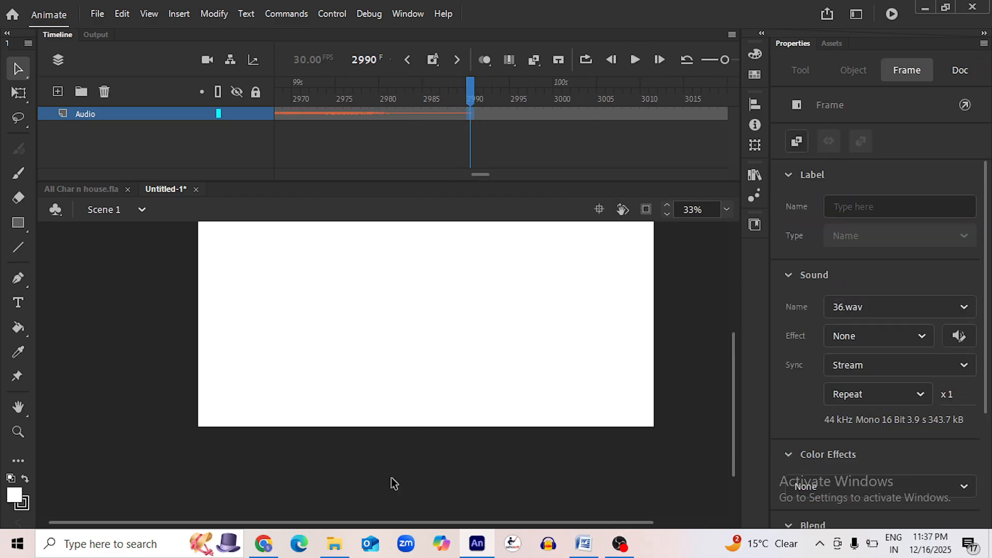
{"action": "left_click", "coordinate": [335, 543]}
{"action": "key", "text": "Down"}
{"action": "left_click_drag", "start_coordinate": [219, 375], "coordinate": [496, 349]}
{"action": "left_click", "coordinate": [635, 59]}
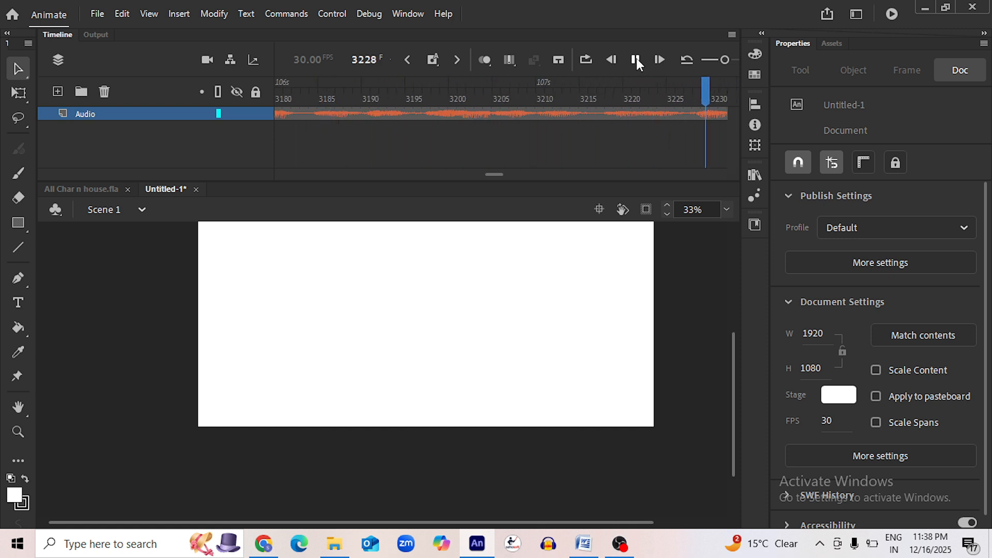
{"action": "left_click", "coordinate": [636, 59]}
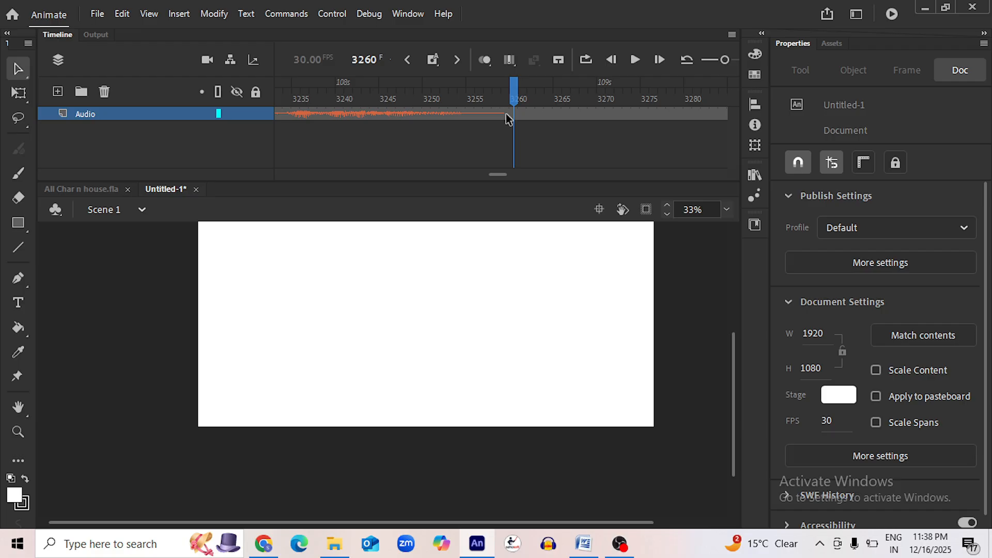
Add 38.wav from the Scene 2 Voice folder to the Audio layer at frame 3259, where 37.wav ends
{"action": "left_click", "coordinate": [507, 115]}
{"action": "left_click", "coordinate": [334, 544]}
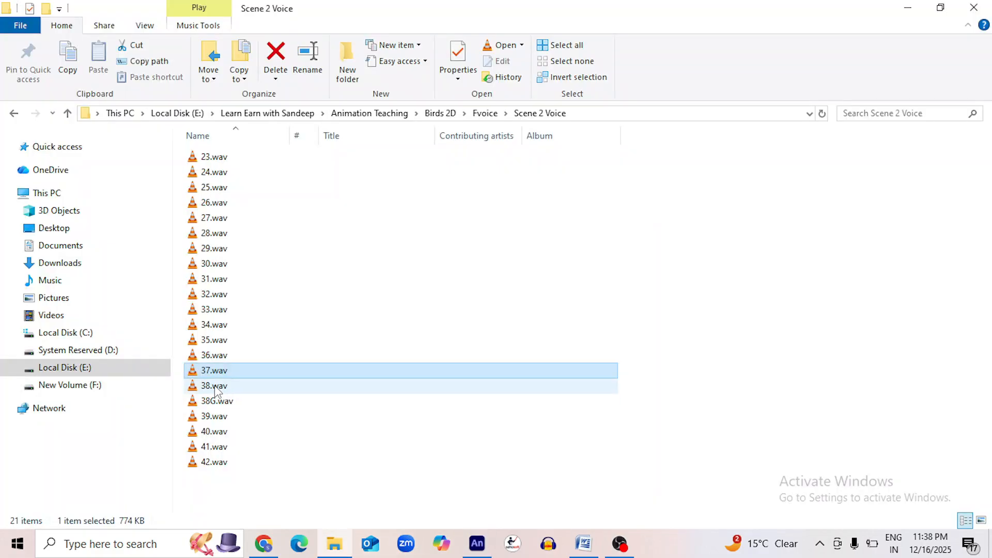
{"action": "left_click_drag", "start_coordinate": [215, 391], "coordinate": [517, 328]}
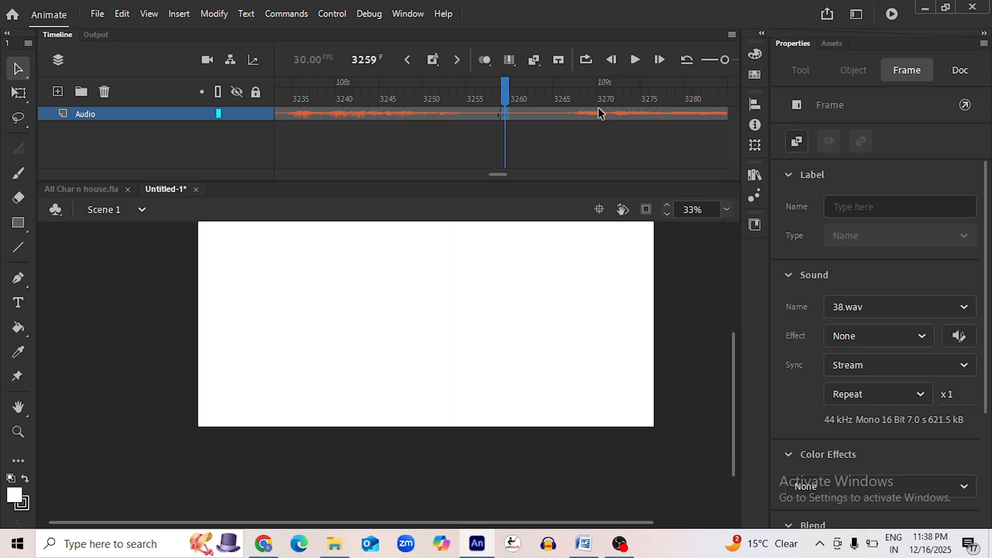
Play back 38.wav and add 38G.wav from the Scene 2 Voice folder to the Audio layer at frame 3469, where 38.wav ends
{"action": "left_click", "coordinate": [635, 61]}
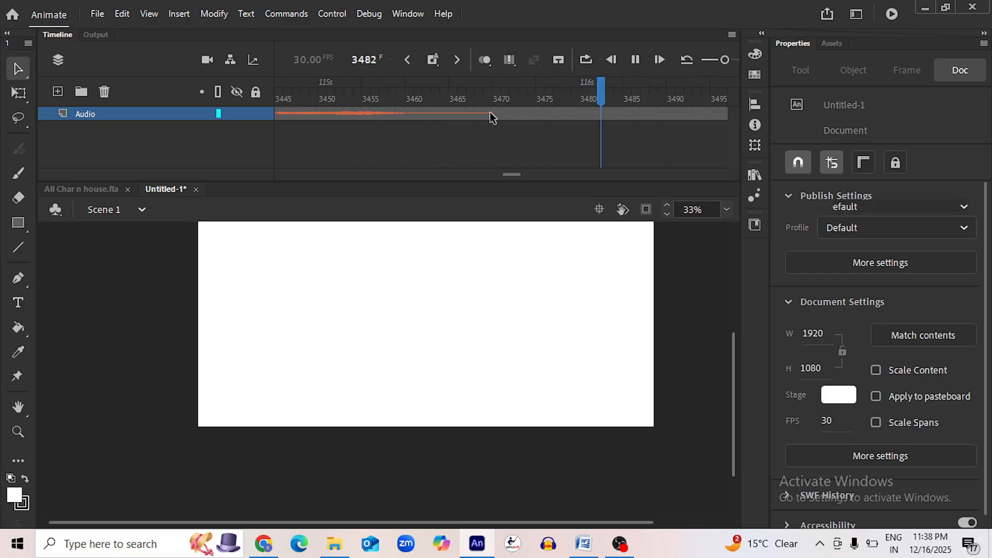
{"action": "left_click", "coordinate": [490, 112]}
{"action": "left_click", "coordinate": [336, 550]}
{"action": "left_click", "coordinate": [214, 402]}
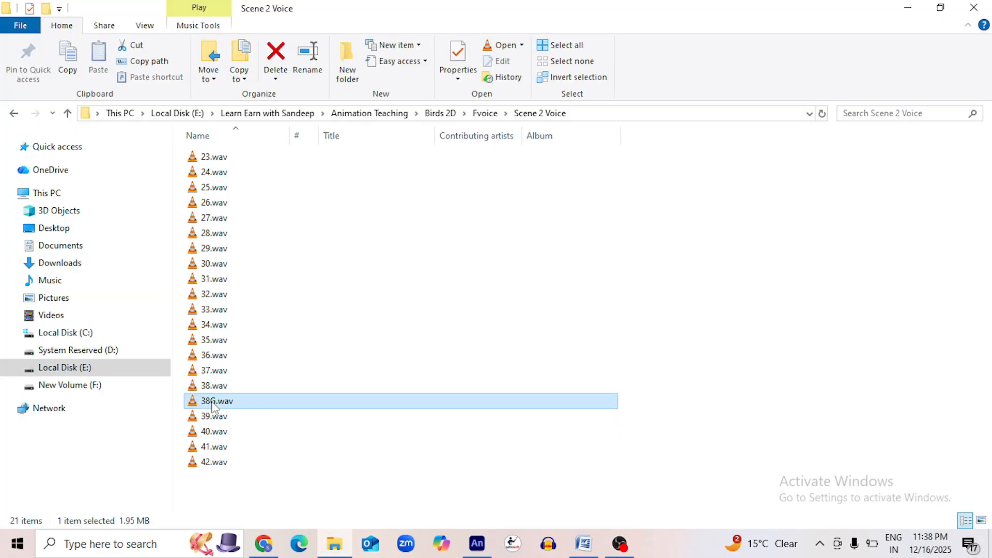
{"action": "left_click_drag", "start_coordinate": [227, 409], "coordinate": [554, 279]}
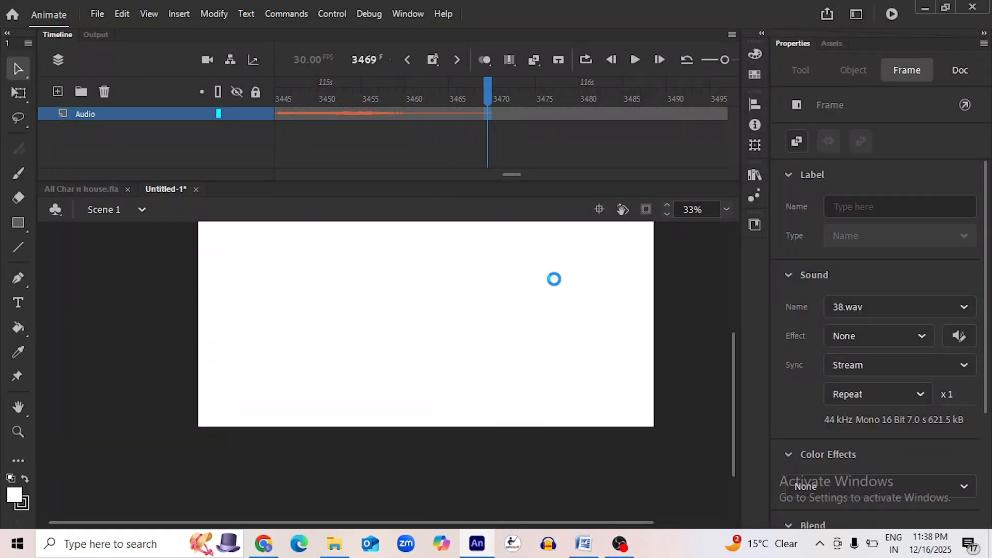
Play back 38G.wav and add 39.wav from the Scene 2 Voice folder to the Audio layer at frame 4160, near the end of 38G.wav
{"action": "left_click", "coordinate": [635, 60]}
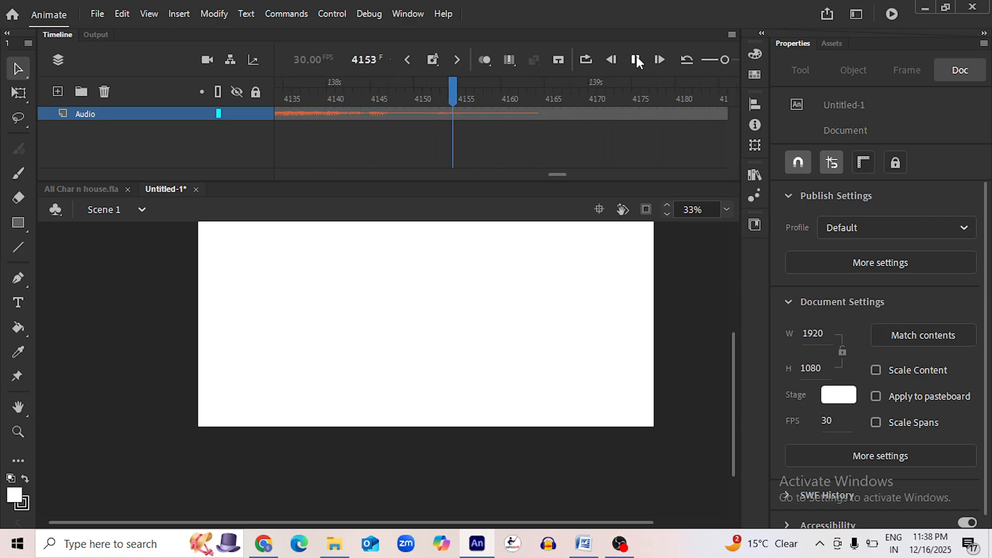
{"action": "left_click", "coordinate": [501, 116]}
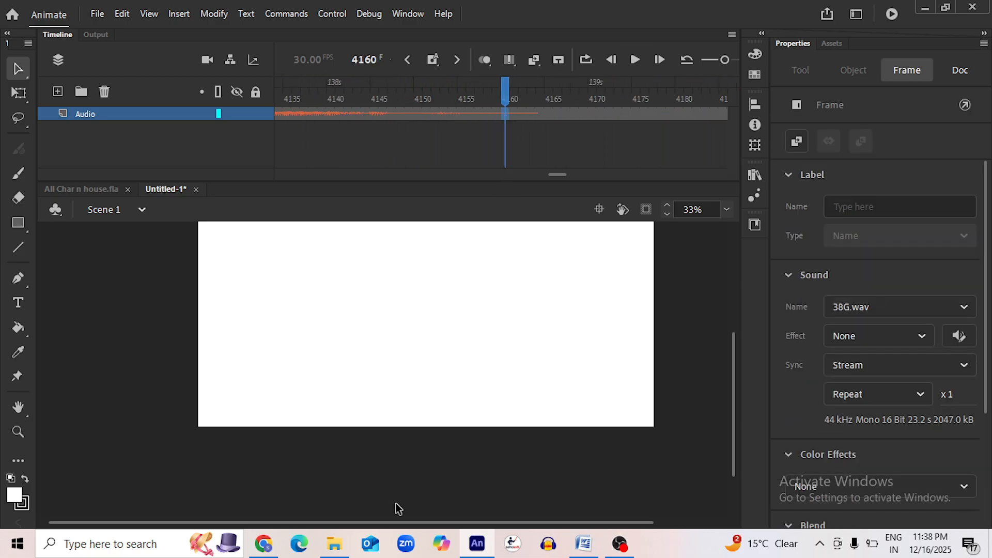
{"action": "left_click", "coordinate": [334, 543]}
{"action": "left_click", "coordinate": [216, 419]}
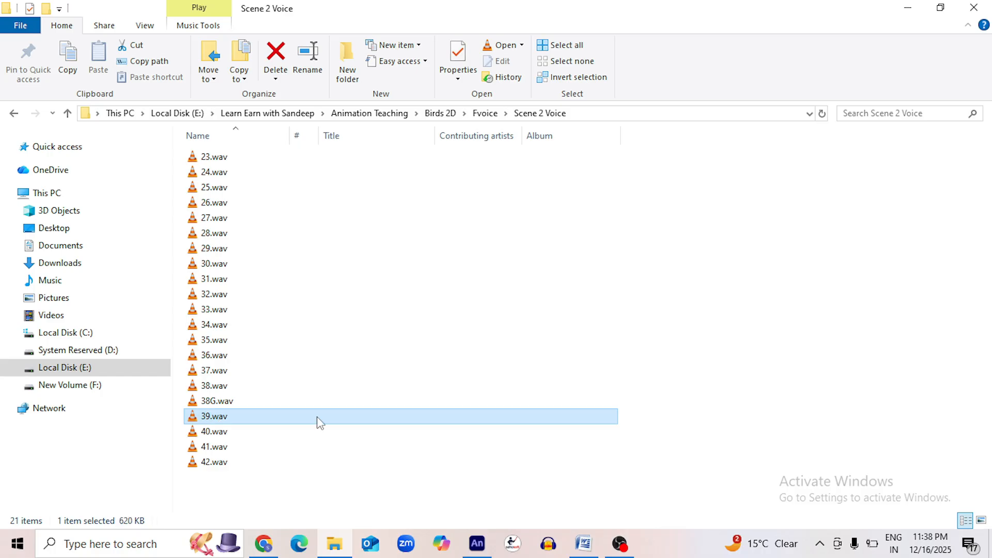
{"action": "left_click_drag", "start_coordinate": [321, 423], "coordinate": [505, 382]}
Play back 39.wav and add 40.wav from the Scene 2 Voice folder to the Audio layer at frame 4375, where 39.wav ends
{"action": "left_click", "coordinate": [636, 60]}
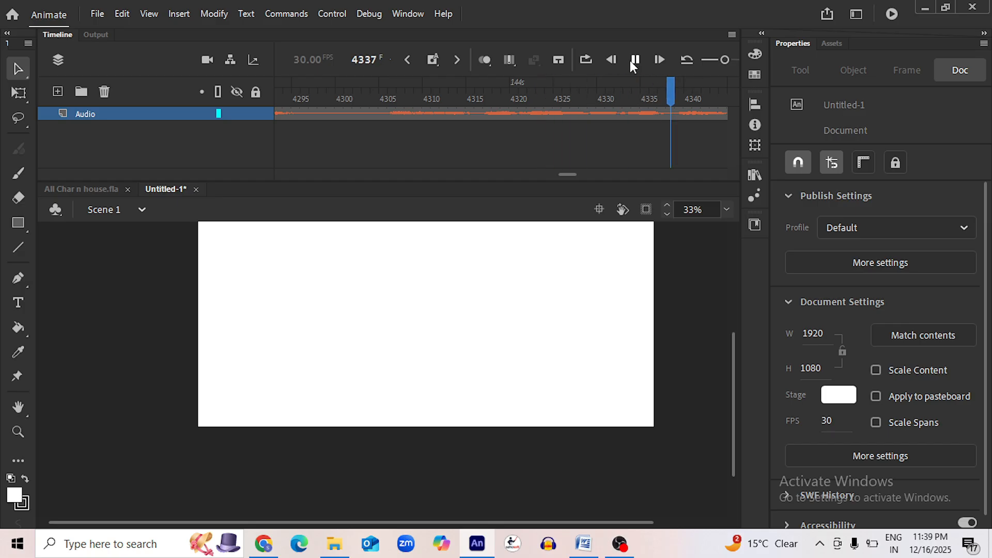
{"action": "left_click", "coordinate": [530, 113]}
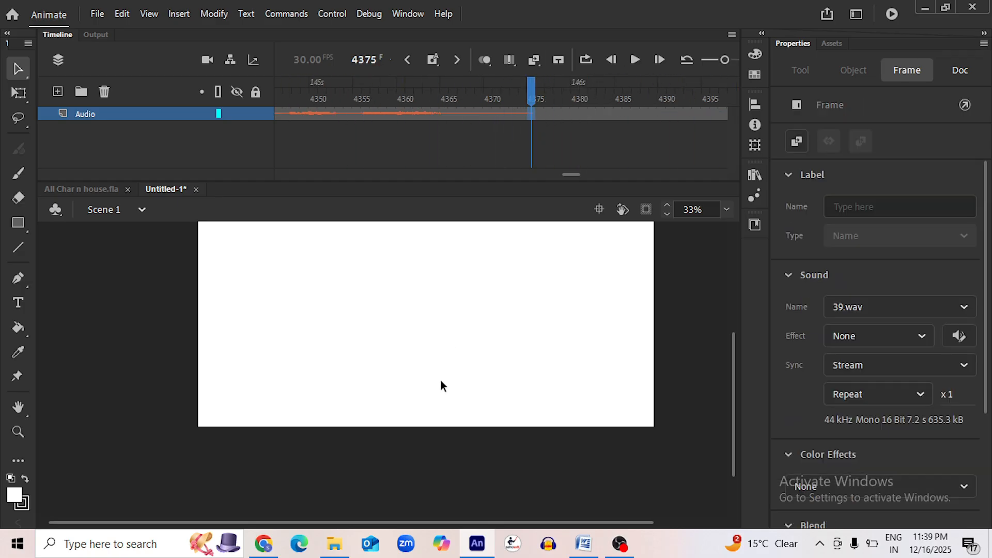
{"action": "left_click", "coordinate": [334, 543]}
{"action": "left_click_drag", "start_coordinate": [222, 432], "coordinate": [484, 548]}
{"action": "left_click_drag", "start_coordinate": [477, 542], "coordinate": [510, 408]}
Play back 40.wav and add 41.wav from the Scene 2 Voice folder to the Audio layer at frame 4755, at the end of 40.wav
{"action": "left_click", "coordinate": [635, 61]}
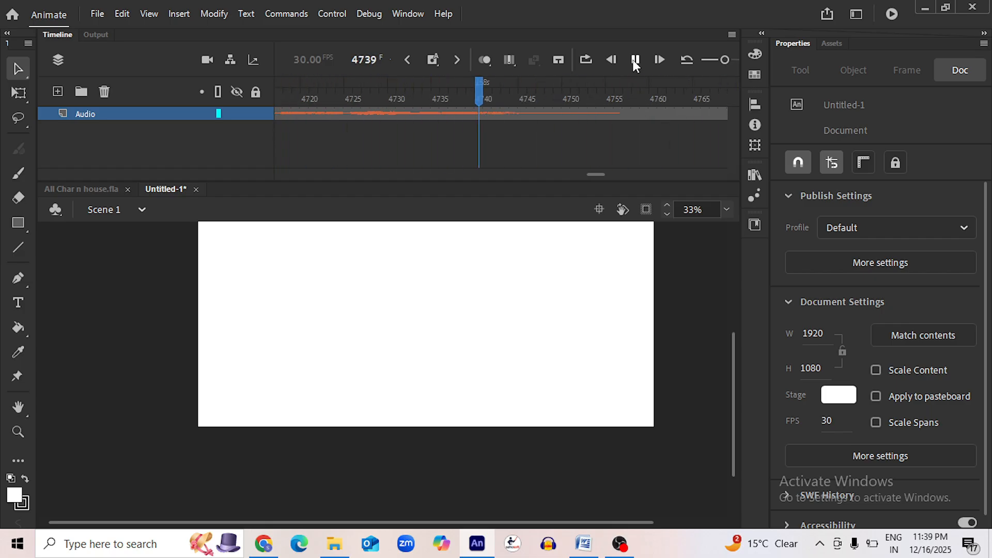
{"action": "left_click", "coordinate": [614, 114]}
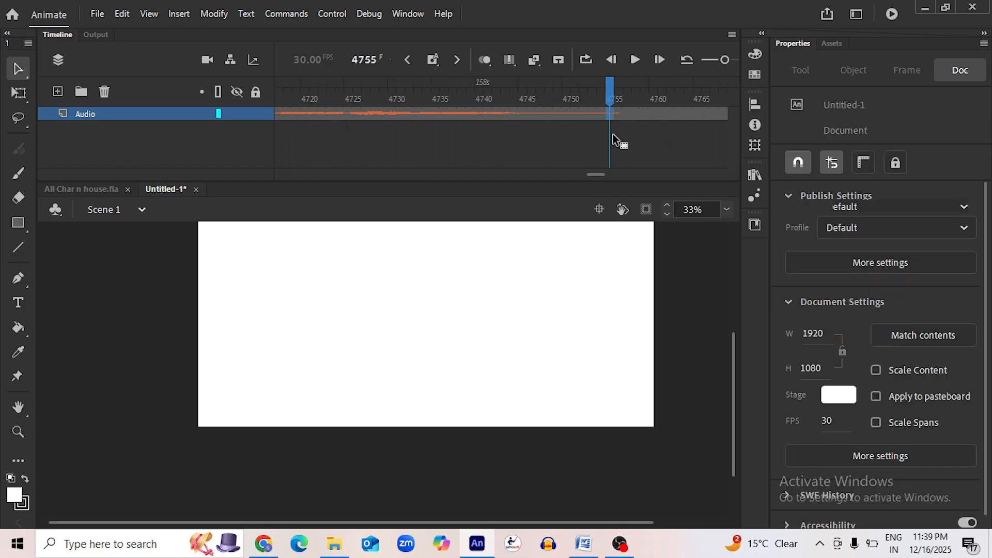
{"action": "left_click", "coordinate": [334, 544]}
{"action": "left_click", "coordinate": [216, 448]}
{"action": "left_click_drag", "start_coordinate": [216, 456], "coordinate": [511, 318]}
Play back 41.wav and add 42.wav from the Scene 2 Voice folder to the Audio layer at frame 4828, where 41.wav ends
{"action": "left_click", "coordinate": [633, 60]}
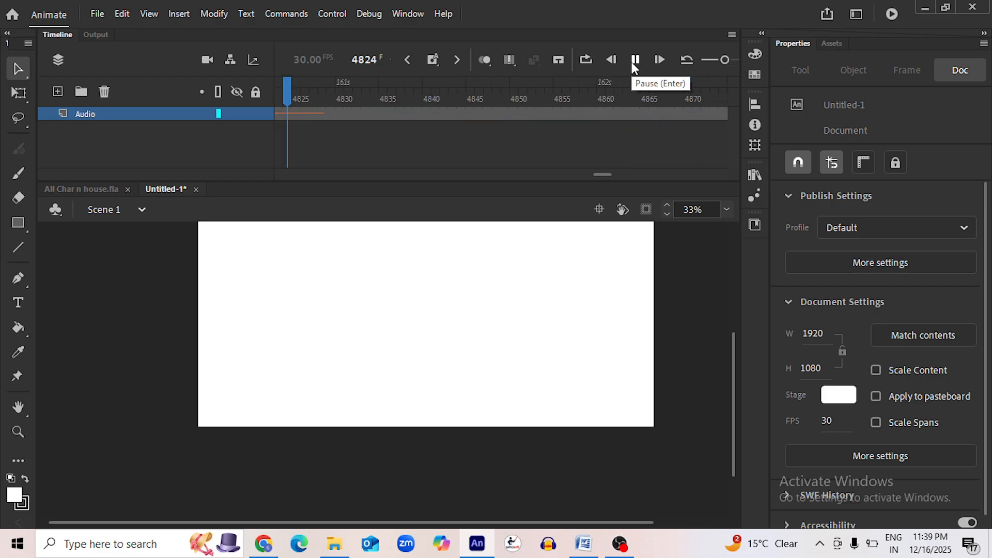
{"action": "left_click", "coordinate": [321, 112]}
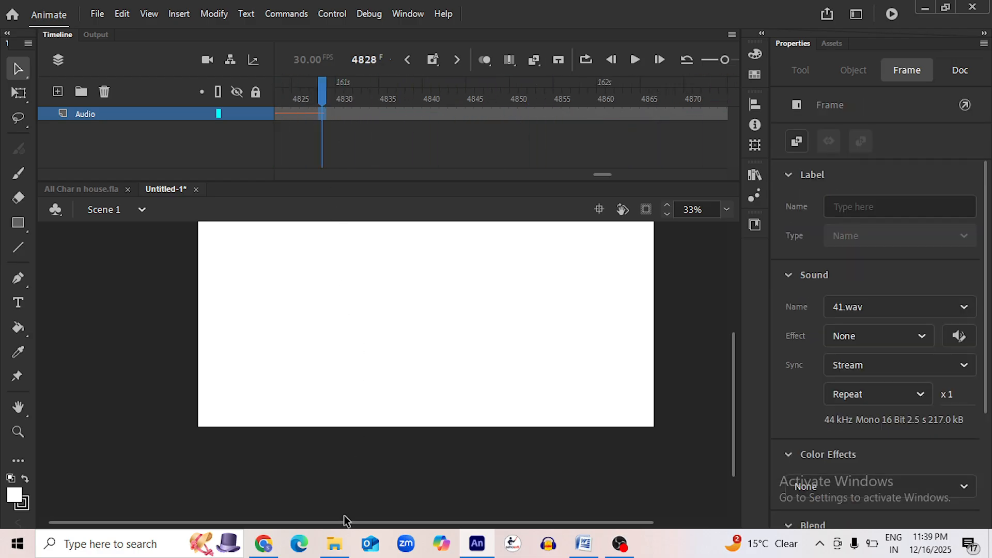
{"action": "left_click", "coordinate": [339, 543]}
{"action": "left_click", "coordinate": [227, 463]}
{"action": "left_click_drag", "start_coordinate": [228, 463], "coordinate": [512, 233]}
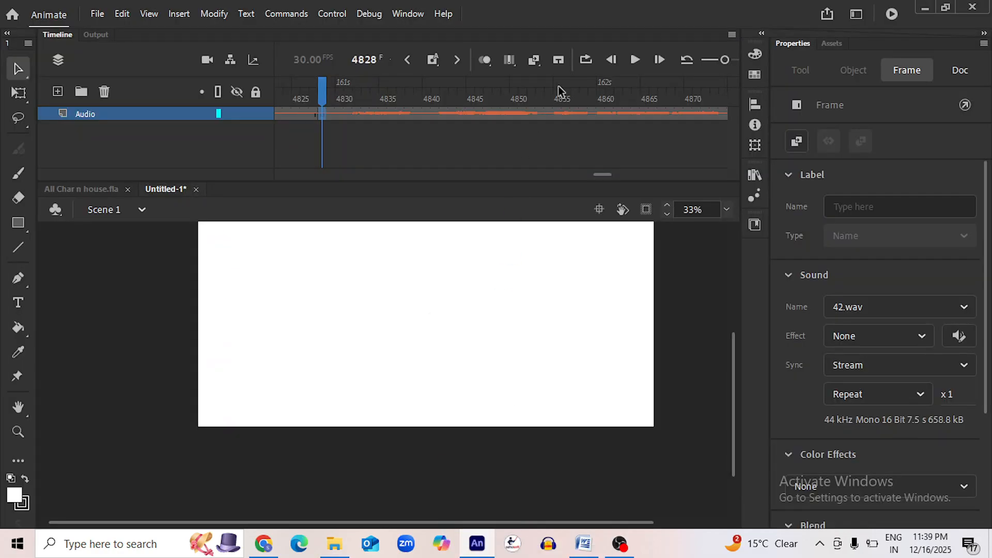
Play back 42.wav on the Audio layer, stop playback and go to frame 5051 at the end of the clip
{"action": "left_click", "coordinate": [628, 60]}
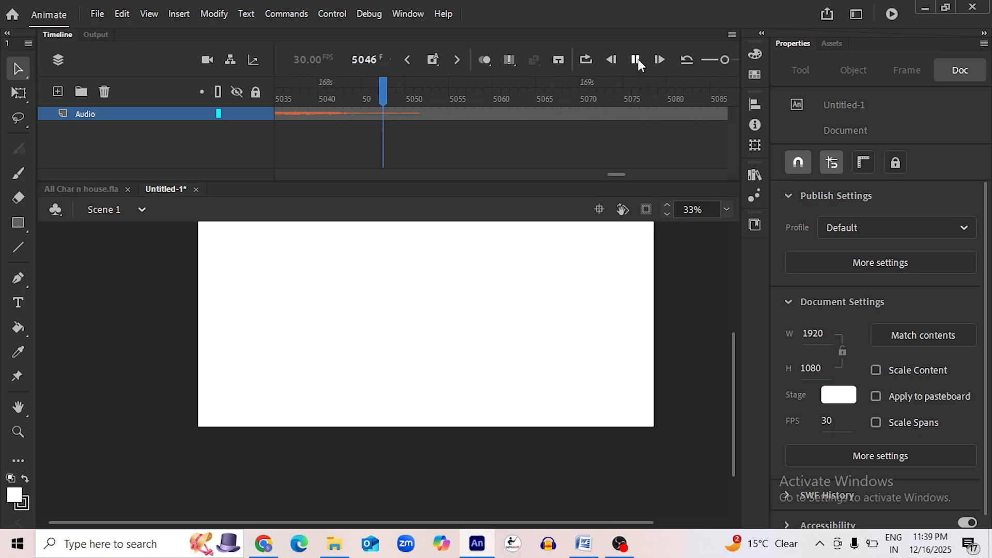
{"action": "left_click", "coordinate": [638, 59]}
{"action": "left_click", "coordinate": [414, 113]}
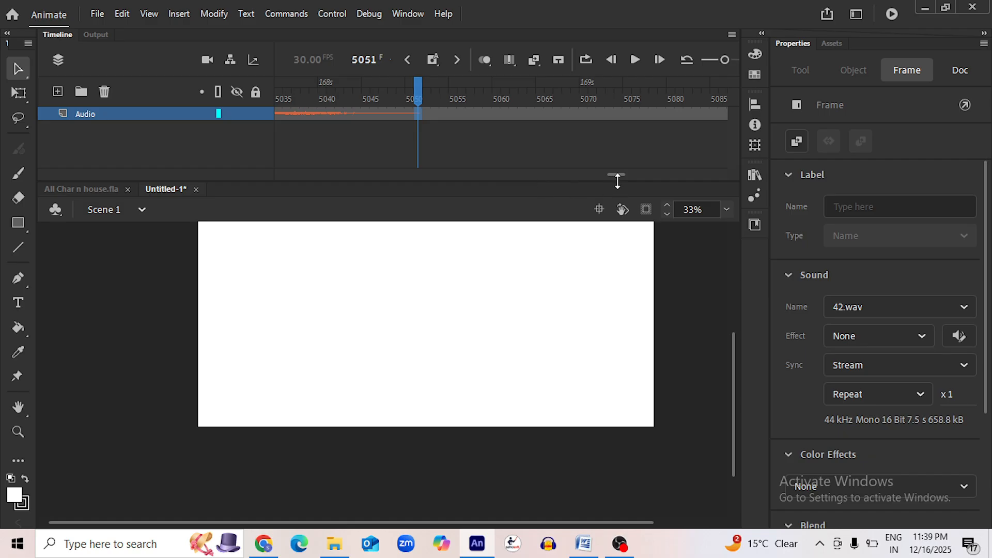
Remove the surplus frames from 5082 to the end of the Audio layer, well past the end of 42.wav
{"action": "left_click", "coordinate": [608, 115]}
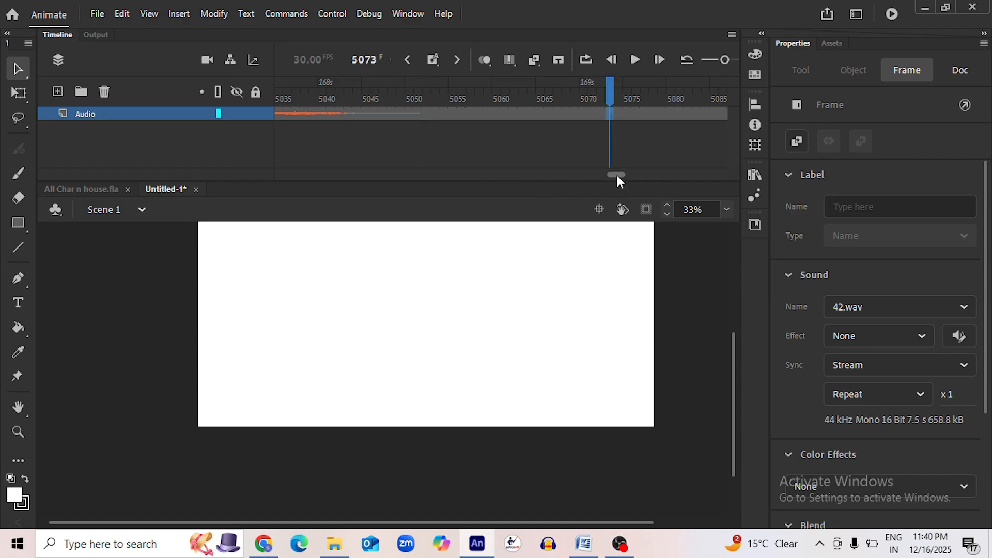
{"action": "left_click_drag", "start_coordinate": [617, 175], "coordinate": [684, 178]}
{"action": "left_click", "coordinate": [530, 112]}
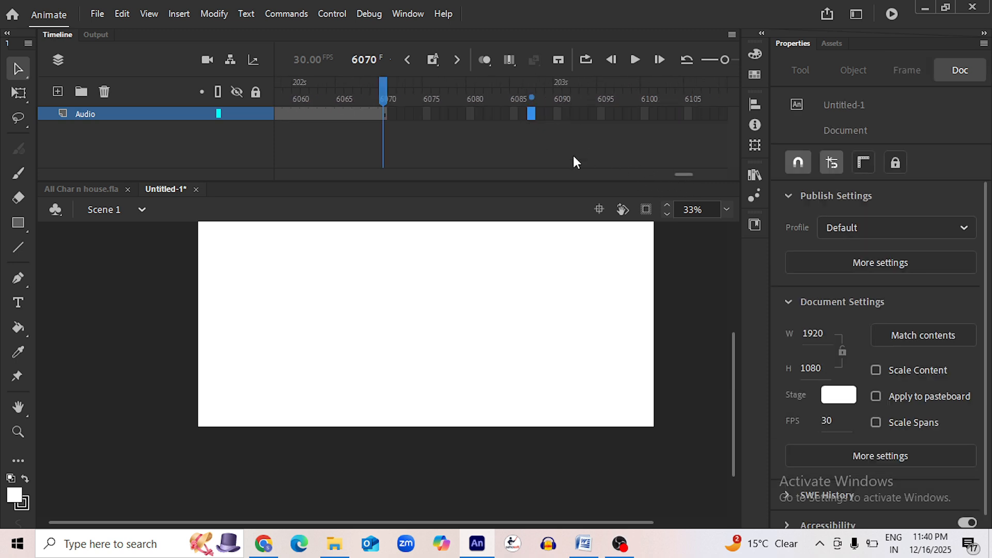
{"action": "left_click_drag", "start_coordinate": [682, 176], "coordinate": [616, 188]}
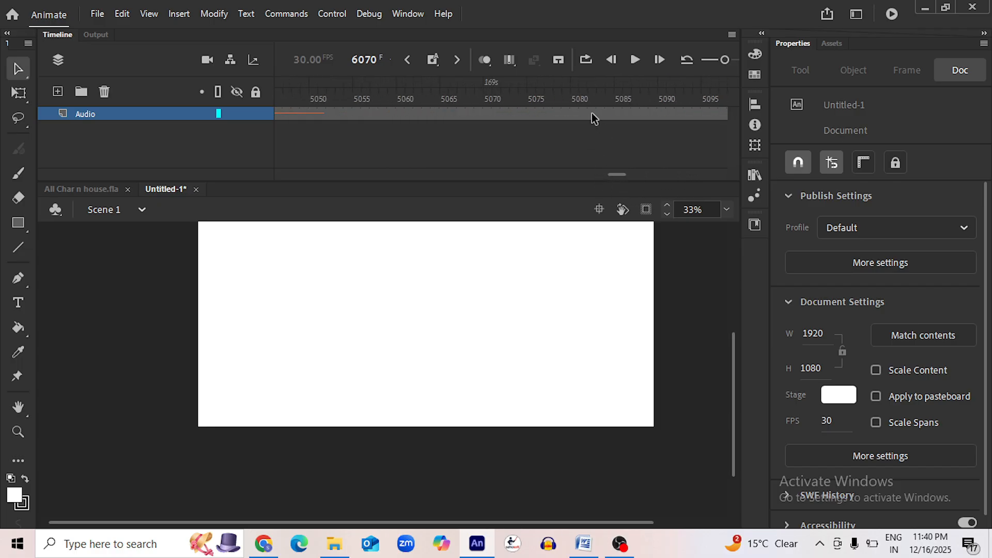
{"action": "left_click_drag", "start_coordinate": [591, 113], "coordinate": [608, 112]}
{"action": "right_click", "coordinate": [609, 113]}
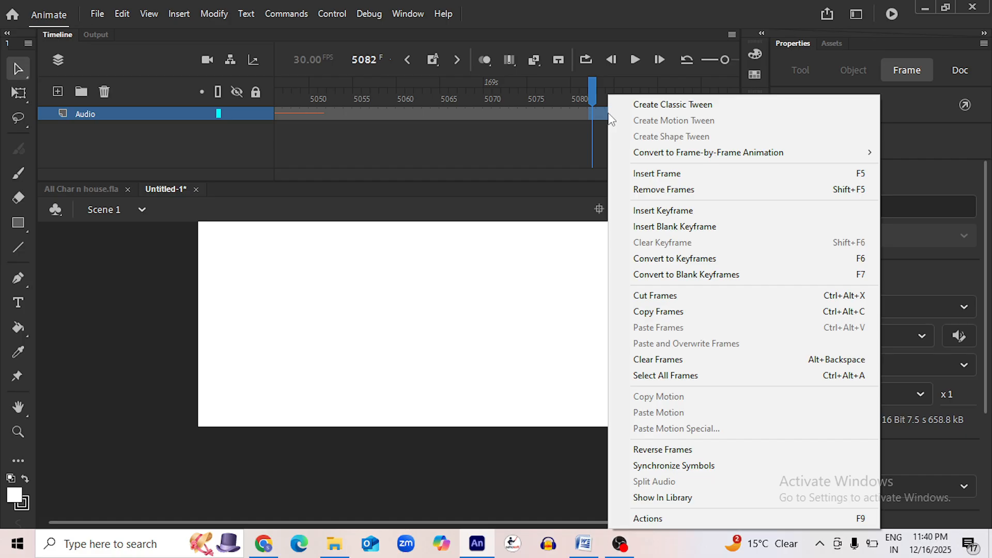
{"action": "left_click", "coordinate": [615, 189]}
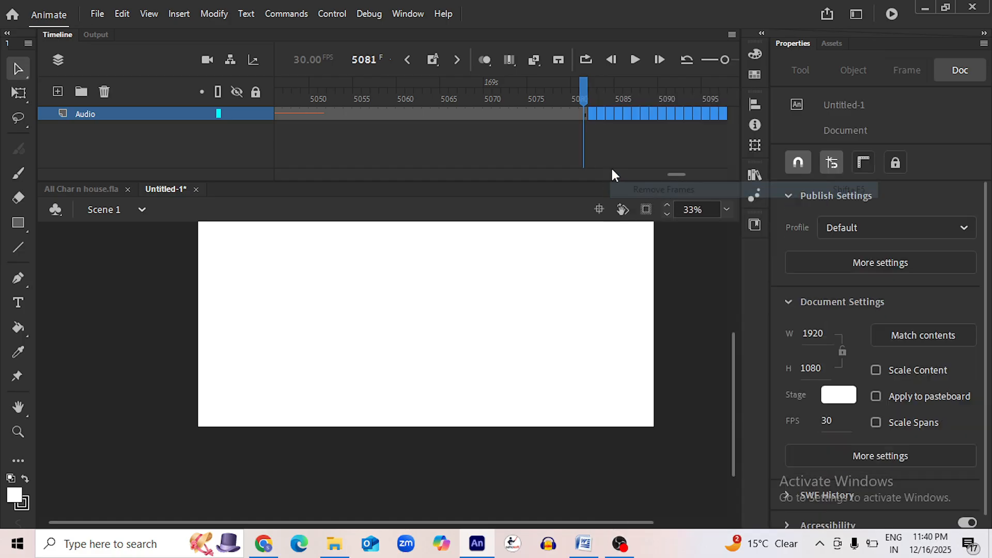
Remove the remaining excess frames after 42.wav so that the Audio layer ends at frame 5075
{"action": "left_click_drag", "start_coordinate": [580, 109], "coordinate": [504, 119]}
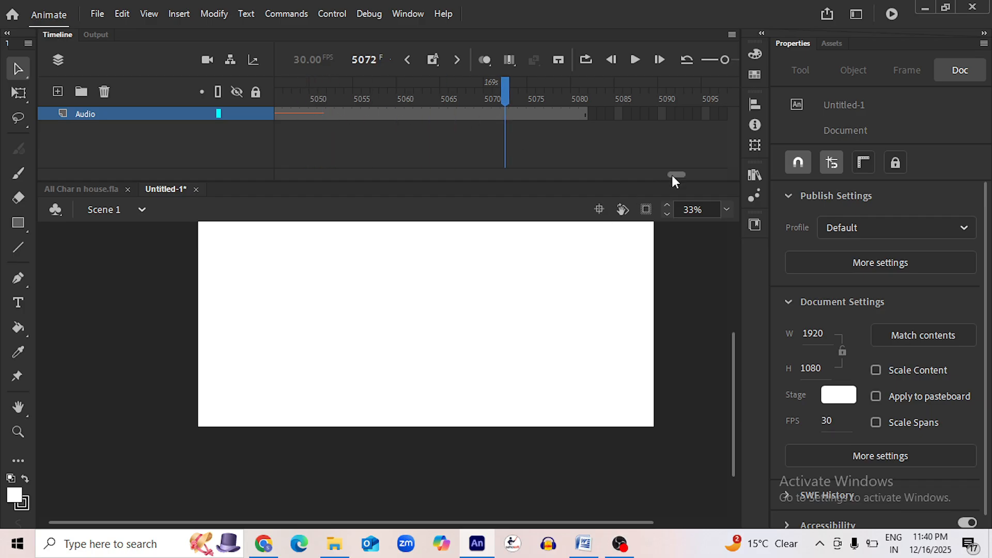
{"action": "scroll", "coordinate": [671, 173], "scroll_direction": "left", "scroll_amount": 2}
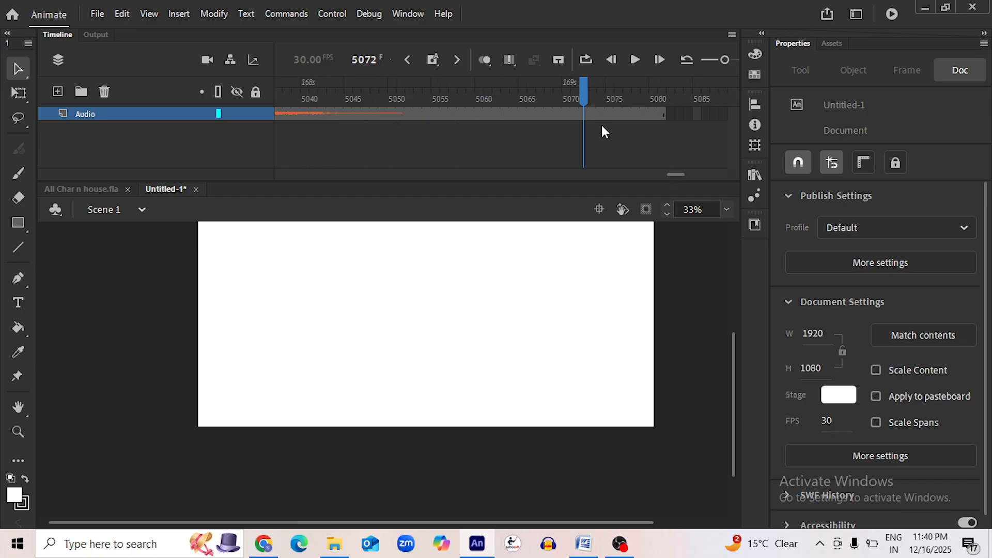
{"action": "left_click_drag", "start_coordinate": [606, 112], "coordinate": [672, 113]}
{"action": "right_click", "coordinate": [647, 114]}
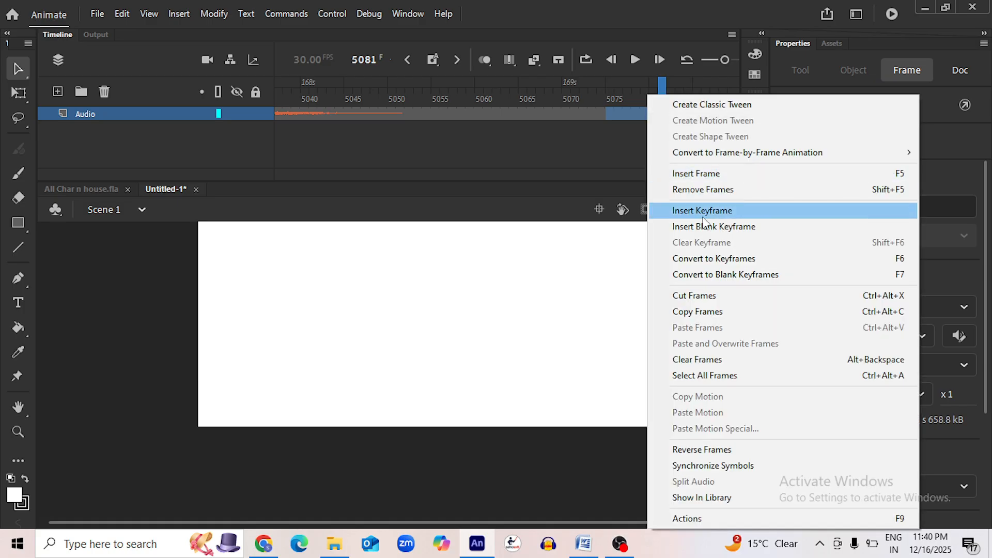
{"action": "left_click", "coordinate": [698, 189]}
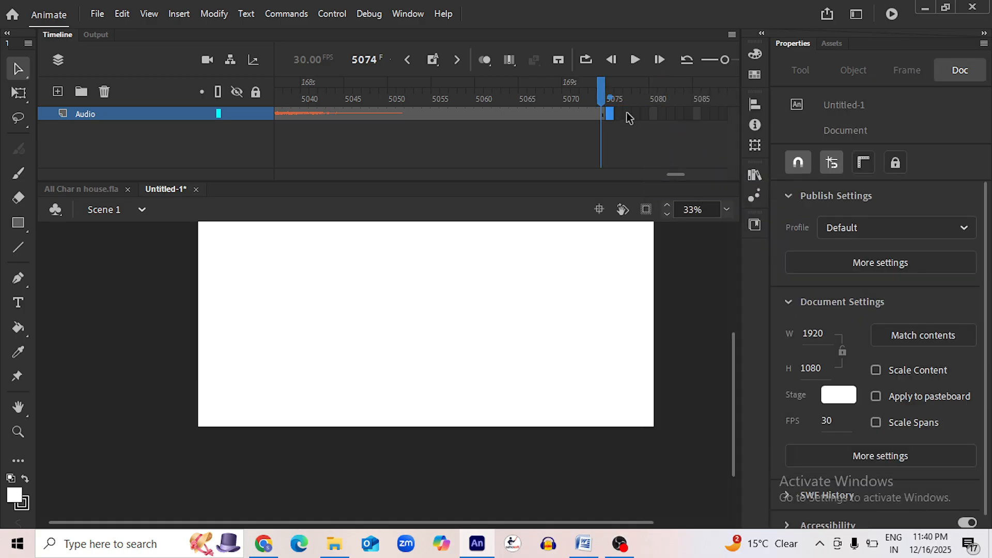
{"action": "left_click", "coordinate": [627, 111]}
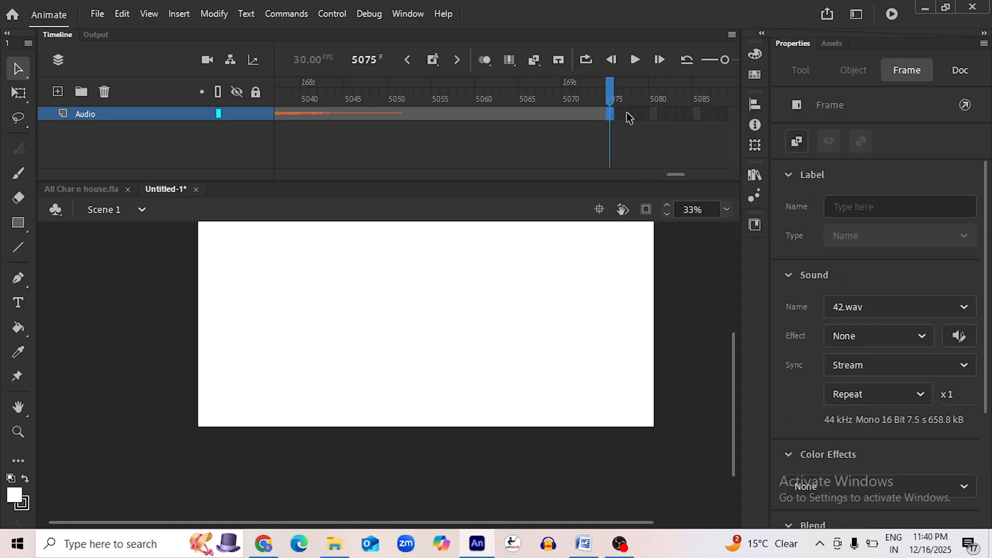
{"action": "left_click", "coordinate": [593, 96]}
{"action": "left_click_drag", "start_coordinate": [594, 95], "coordinate": [612, 99]}
{"action": "left_click", "coordinate": [625, 154]}
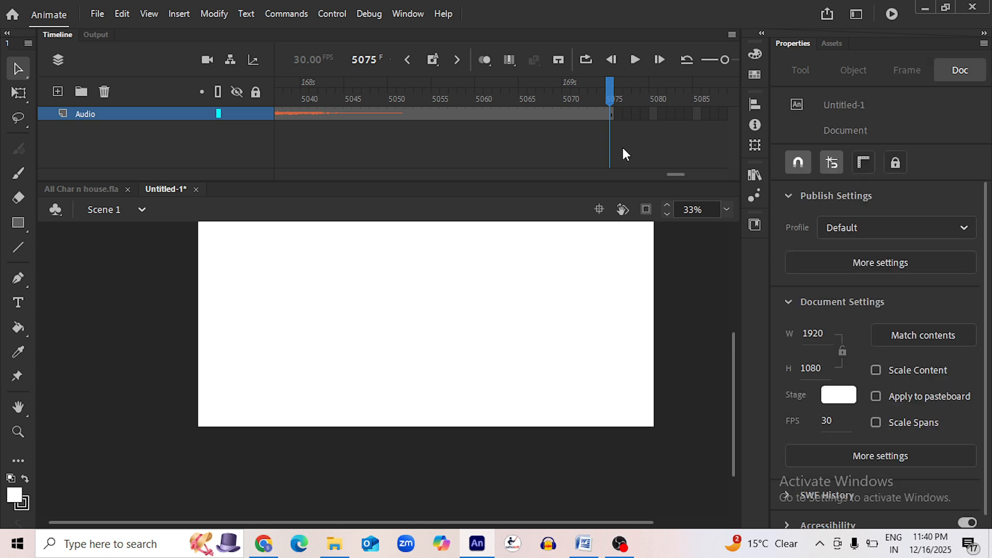
Start saving the document and choose the Birds 2D folder under Animation Teaching on Local Disk (E:) as its location
{"action": "key", "text": "ctrl+s"}
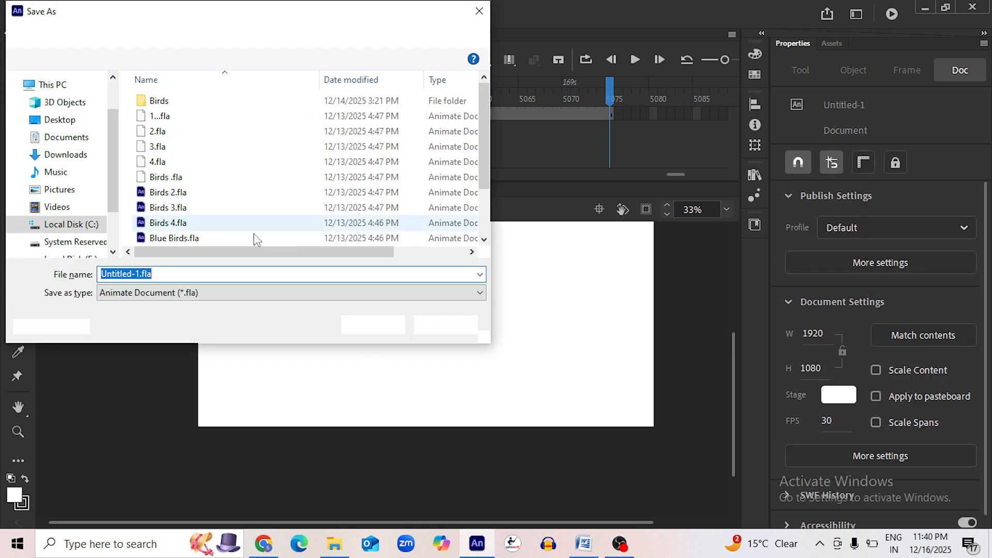
{"action": "scroll", "coordinate": [304, 212], "scroll_direction": "down", "scroll_amount": 2}
{"action": "scroll", "coordinate": [305, 199], "scroll_direction": "up", "scroll_amount": 2}
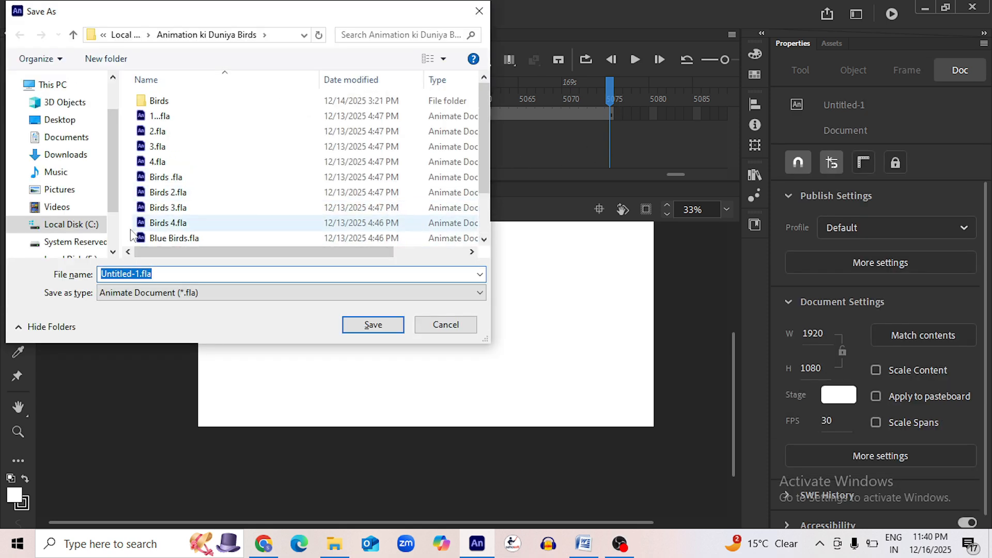
{"action": "scroll", "coordinate": [75, 250], "scroll_direction": "down", "scroll_amount": 1}
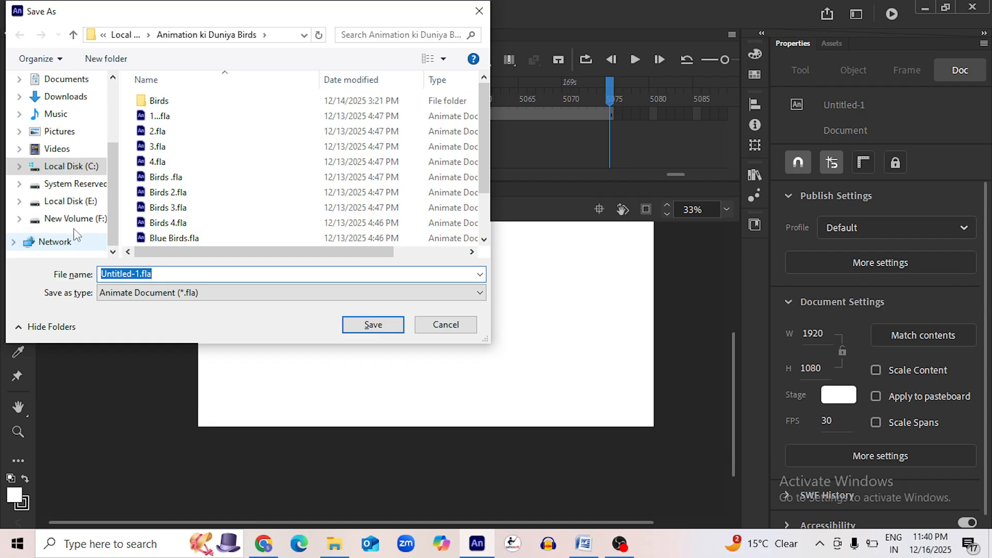
{"action": "left_click", "coordinate": [70, 201]}
{"action": "left_click", "coordinate": [212, 178]}
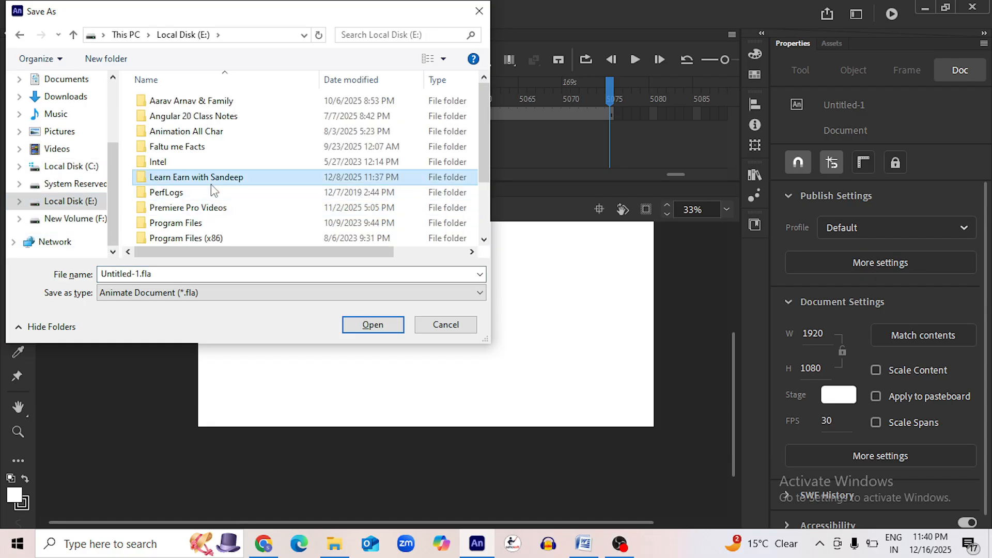
{"action": "double_click", "coordinate": [212, 177]}
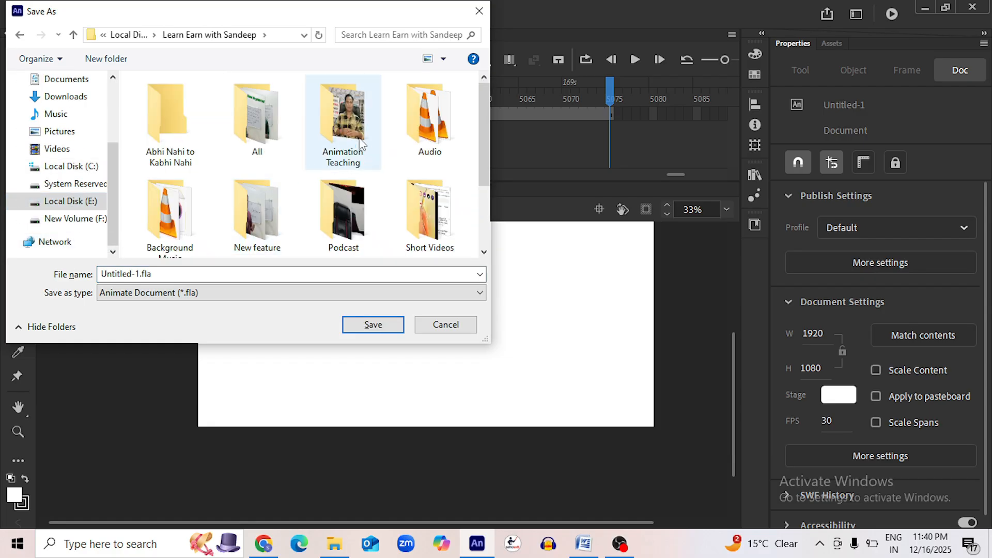
{"action": "double_click", "coordinate": [342, 119]}
{"action": "left_click", "coordinate": [169, 132]}
{"action": "double_click", "coordinate": [260, 119]}
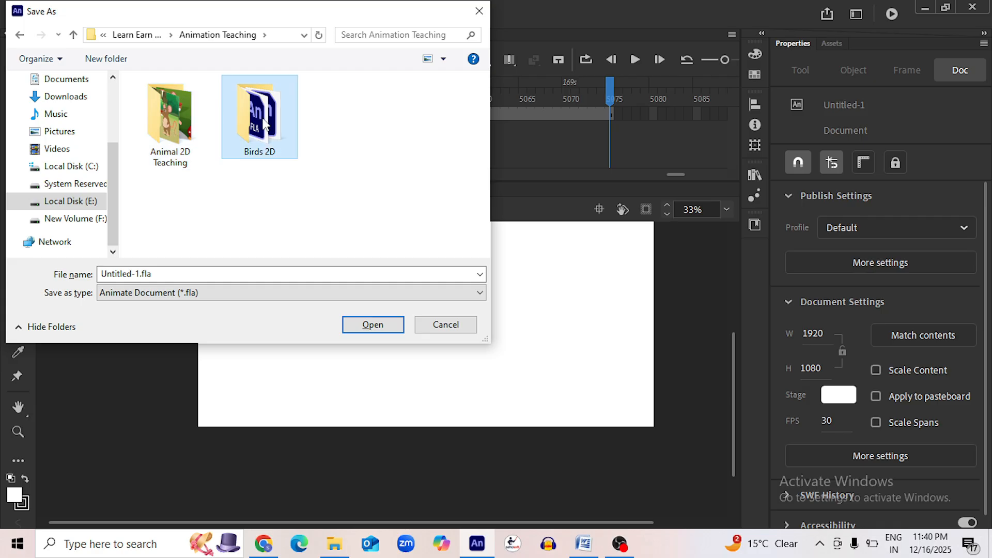
Save the document as Scene2.fla in the Birds 2D folder, basing the name on the existing Scene1.fla
{"action": "left_click", "coordinate": [163, 273]}
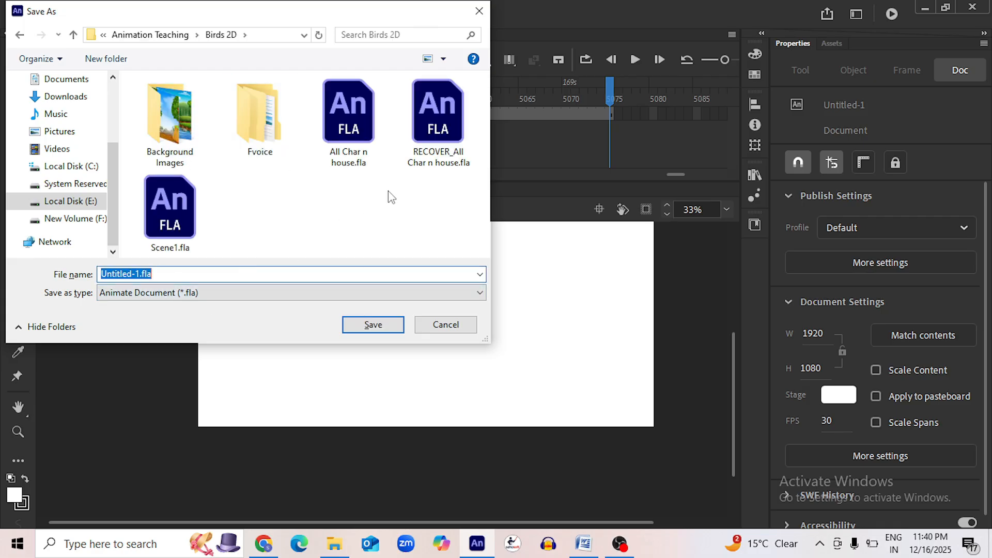
{"action": "left_click", "coordinate": [168, 232]}
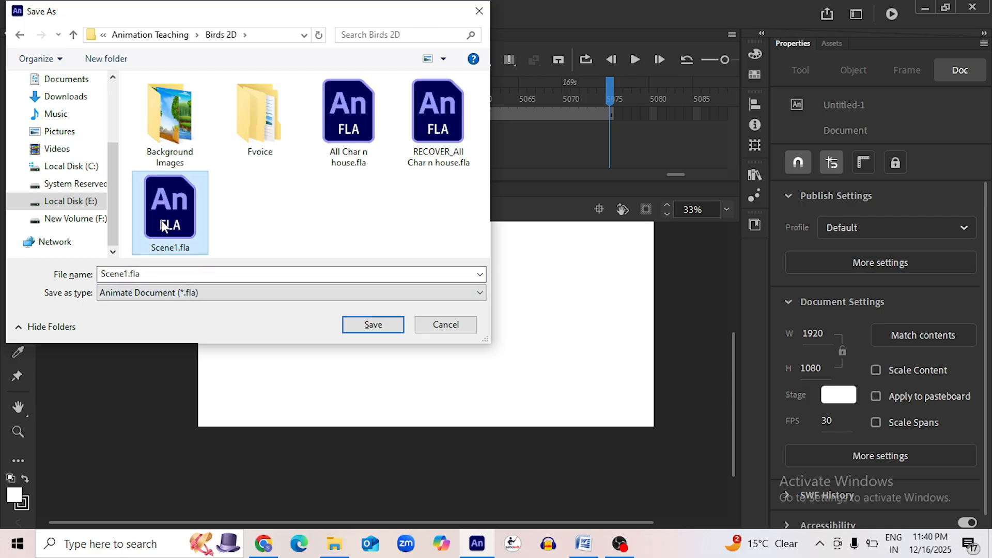
{"action": "double_click", "coordinate": [139, 275]}
{"action": "left_click", "coordinate": [130, 274]}
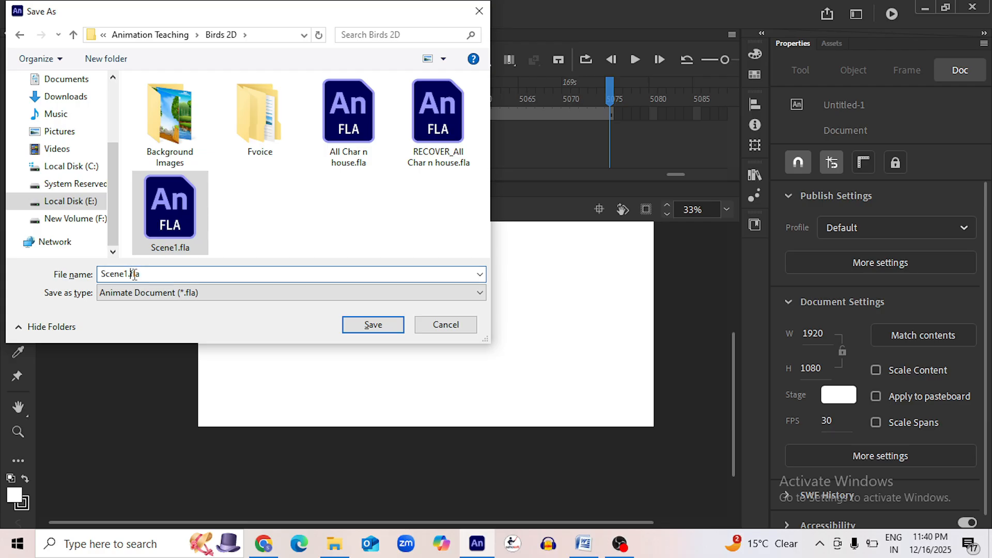
{"action": "key", "text": "BackSpace"}
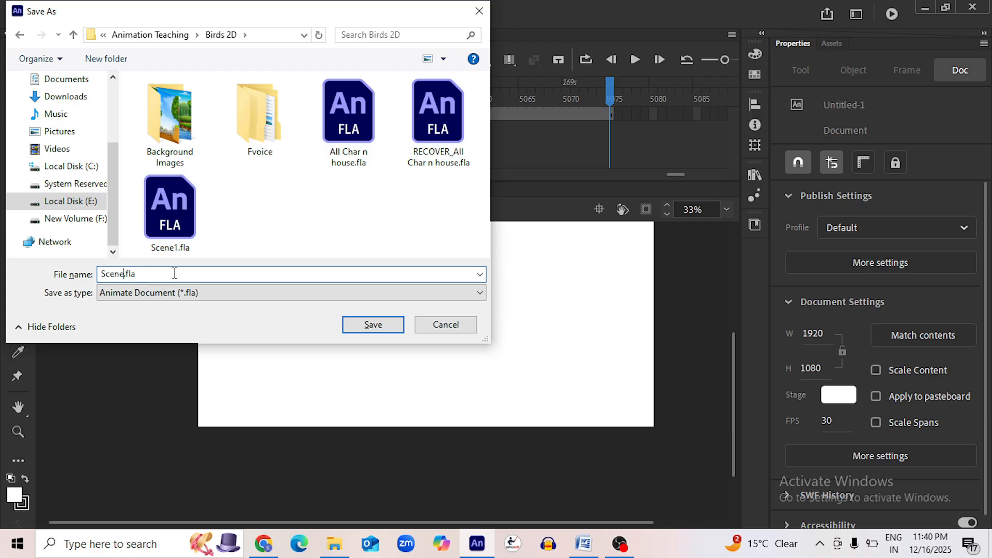
{"action": "type", "text": "2"}
{"action": "left_click", "coordinate": [373, 325]}
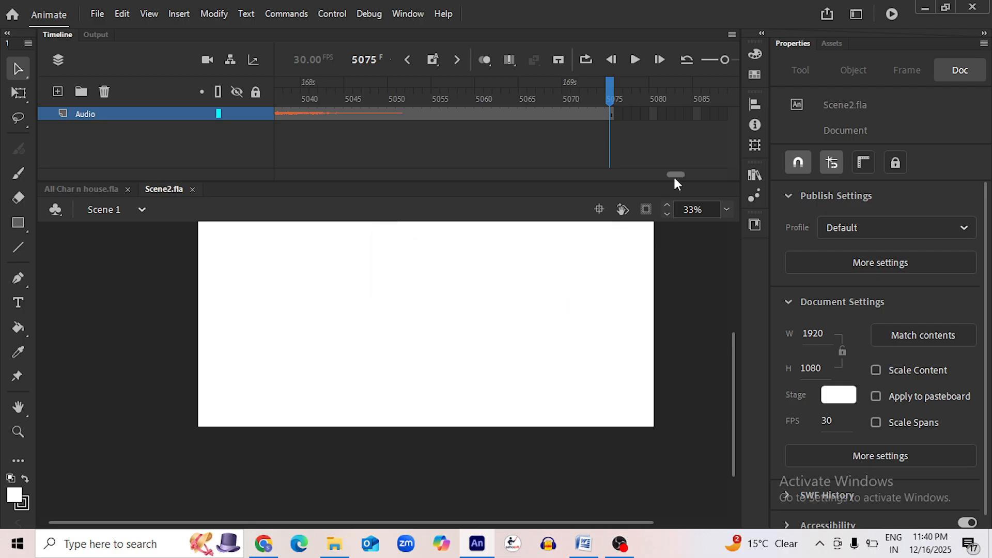
Go back to frame 1, add a new layer and place it below the Audio layer
{"action": "left_click_drag", "start_coordinate": [676, 175], "coordinate": [268, 185]}
{"action": "left_click", "coordinate": [285, 111]}
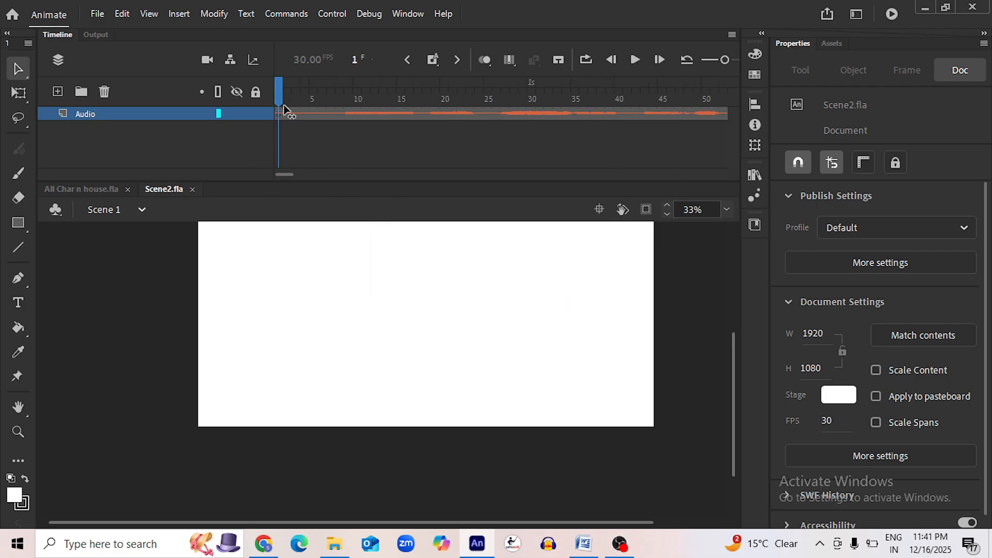
{"action": "left_click", "coordinate": [57, 92]}
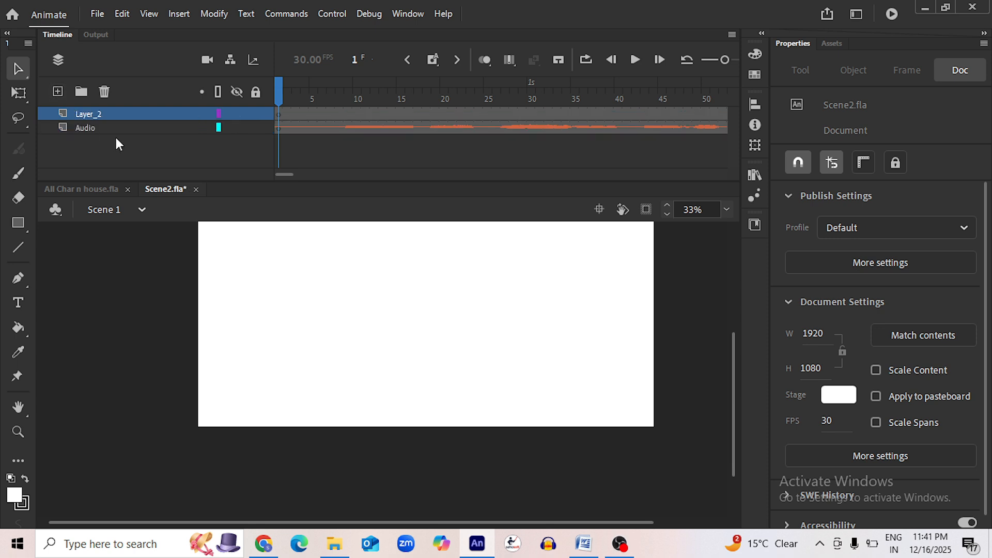
{"action": "left_click", "coordinate": [98, 114]}
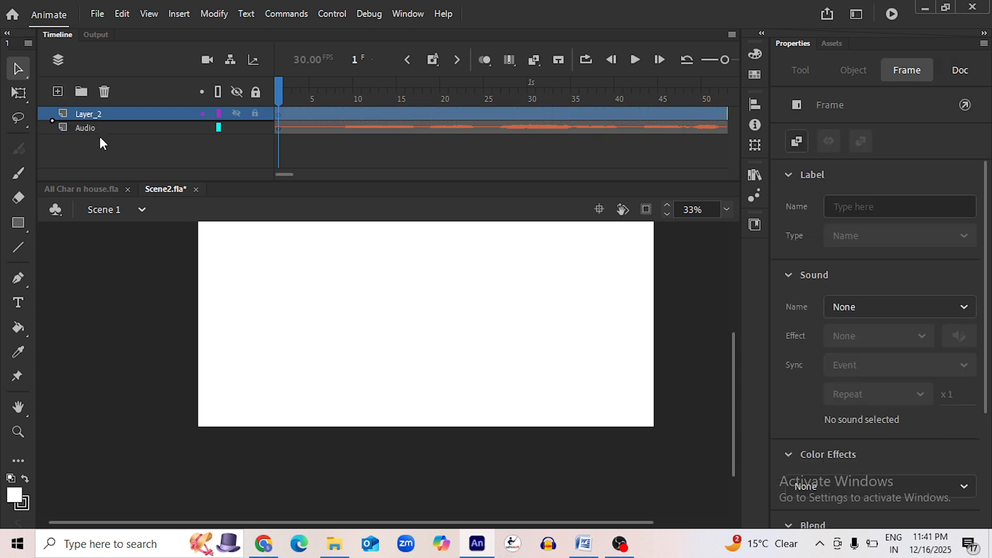
{"action": "left_click_drag", "start_coordinate": [100, 141], "coordinate": [101, 141]}
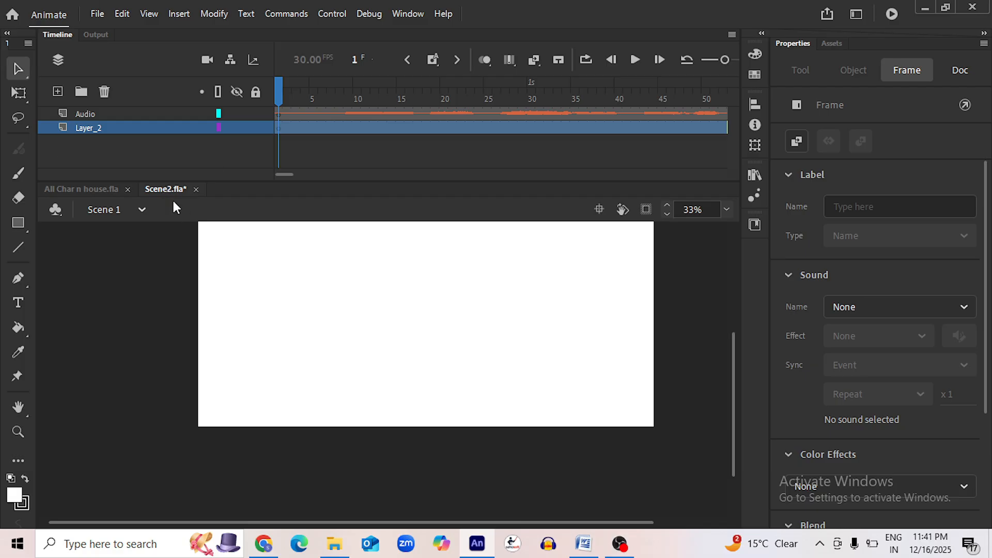
Rename the new layer below Audio as Scene1a and save the document
{"action": "double_click", "coordinate": [119, 128]}
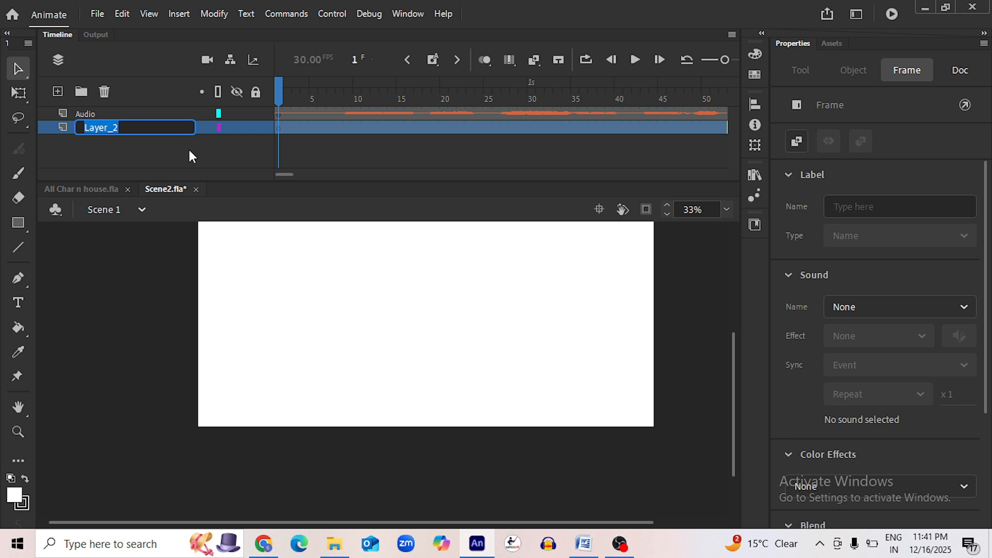
{"action": "type", "text": "Scene1a"}
{"action": "key", "text": "Return"}
{"action": "key", "text": "ctrl+s"}
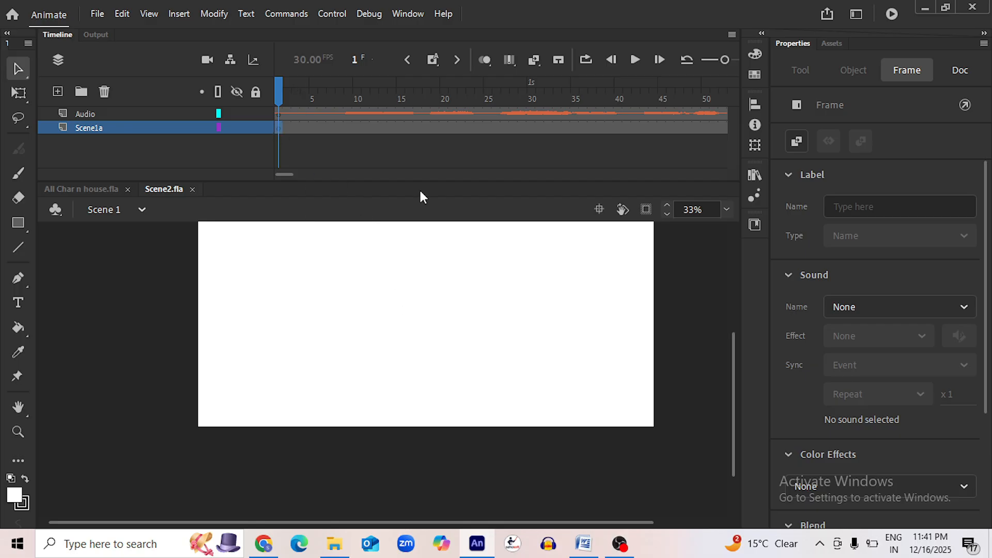
Bring 5.jpg from the Background Images folder in Birds 2D onto the stage at frame 1 of the Scene1a layer
{"action": "left_click_drag", "start_coordinate": [418, 181], "coordinate": [418, 171]}
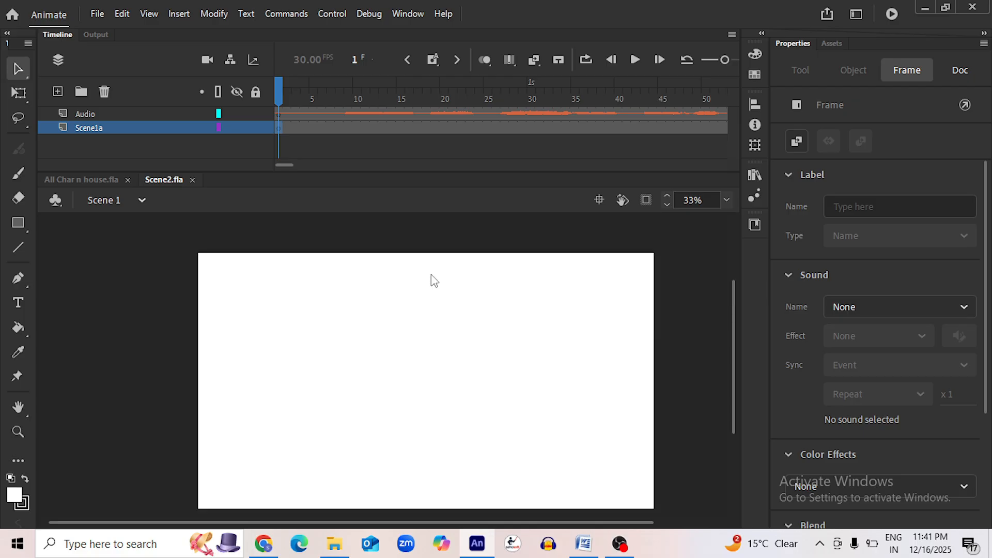
{"action": "left_click", "coordinate": [102, 127]}
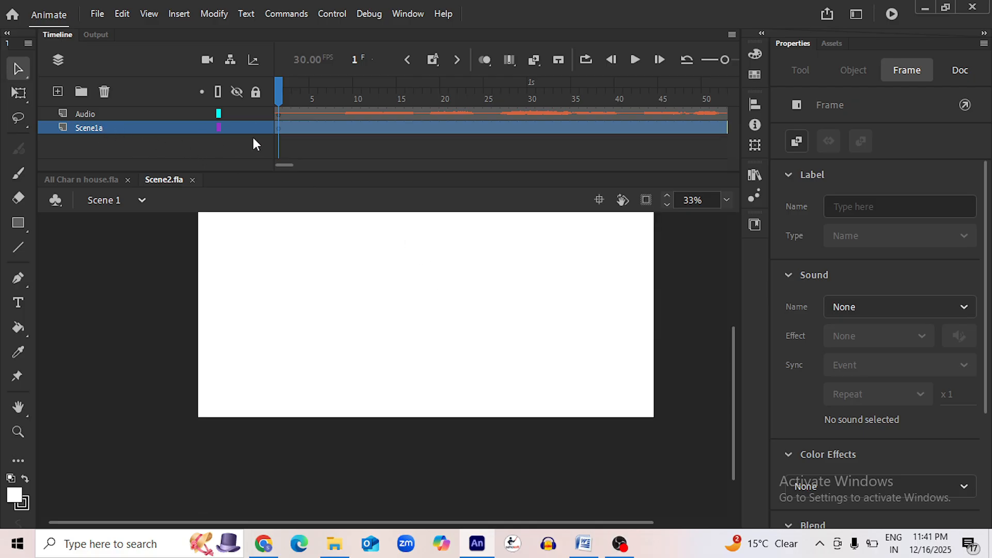
{"action": "left_click", "coordinate": [279, 127]}
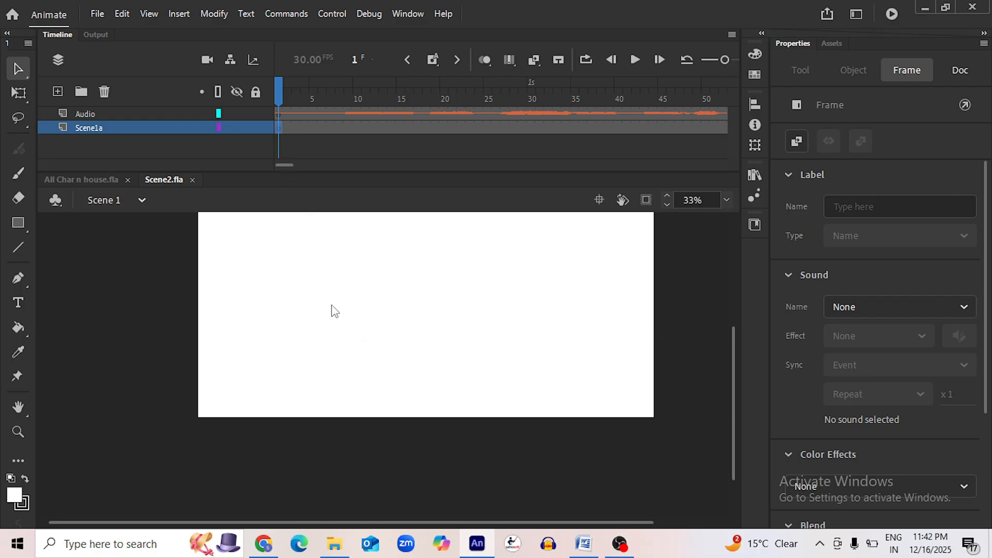
{"action": "left_click", "coordinate": [332, 543]}
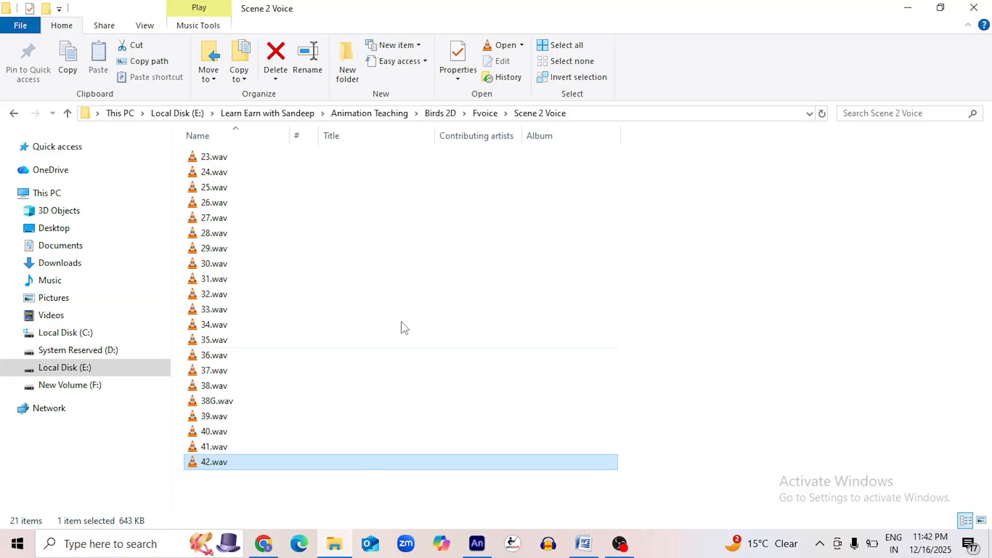
{"action": "left_click", "coordinate": [440, 114]}
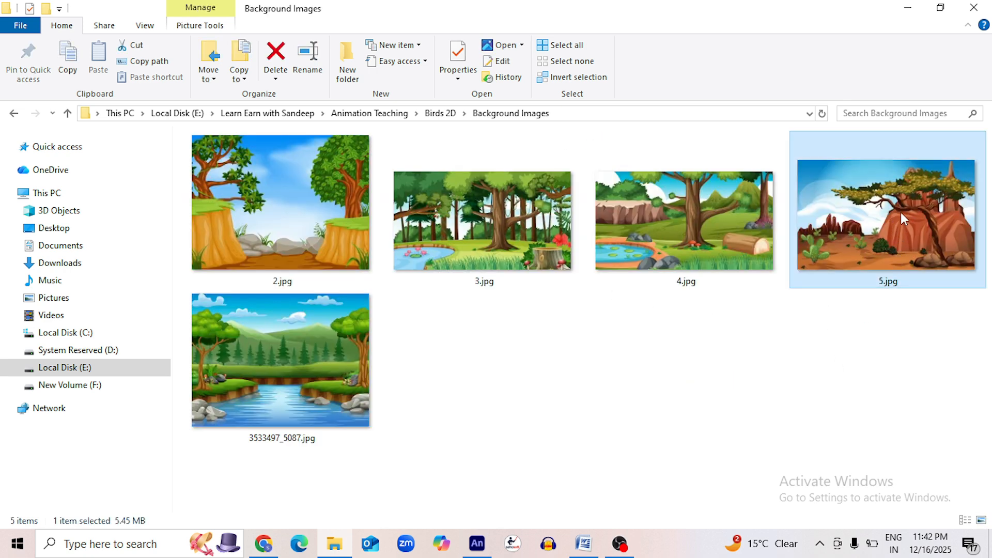
{"action": "left_click", "coordinate": [908, 370]}
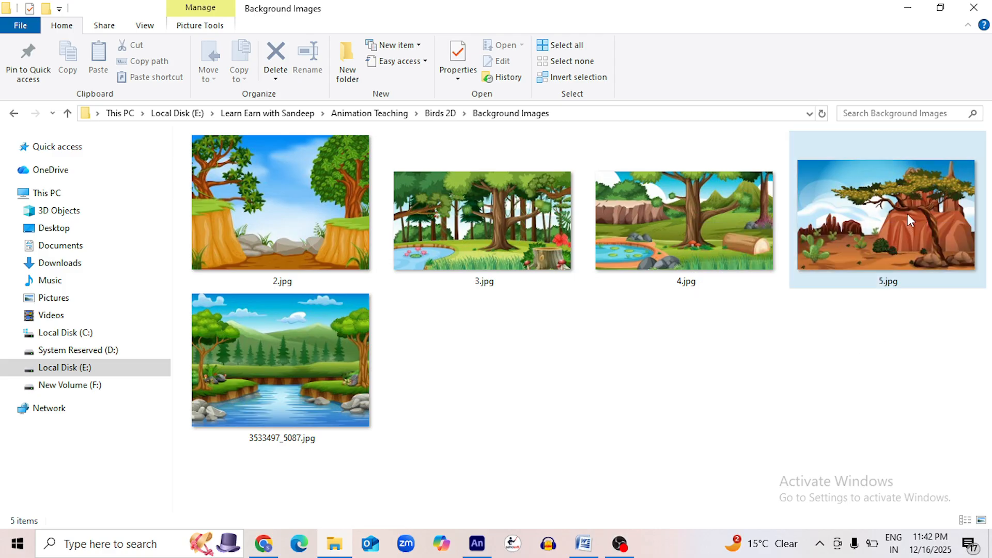
{"action": "mouse_move", "coordinate": [899, 222]}
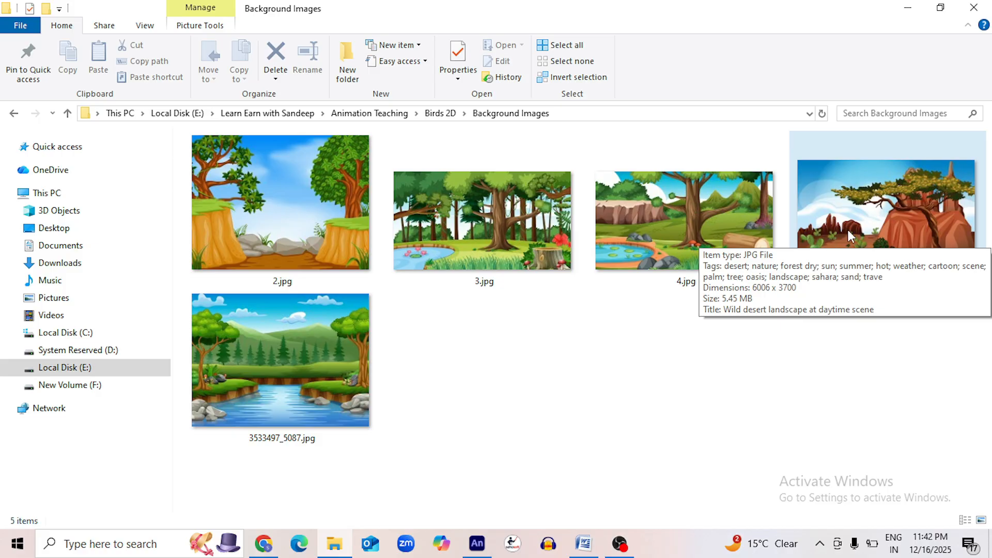
{"action": "left_click", "coordinate": [911, 209]}
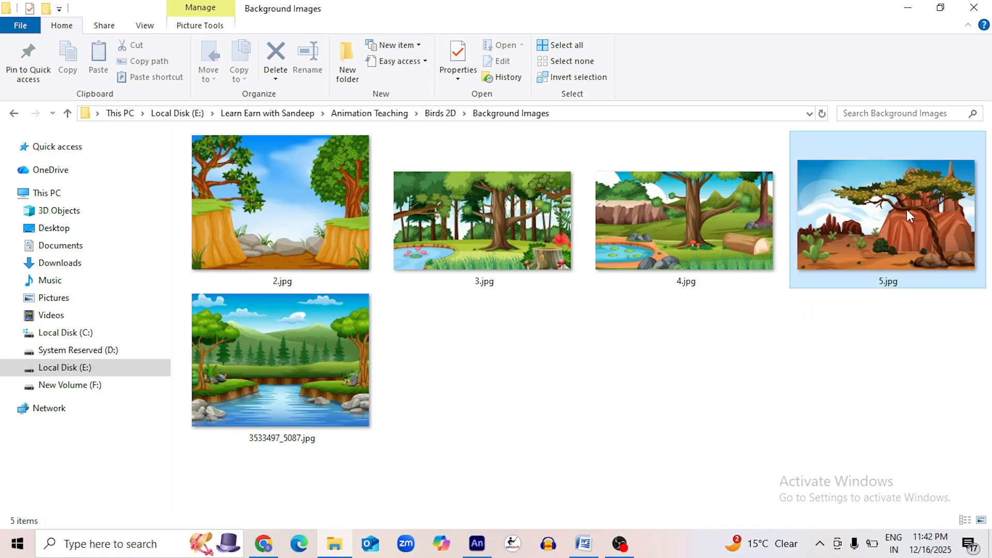
{"action": "left_click_drag", "start_coordinate": [584, 468], "coordinate": [418, 331]}
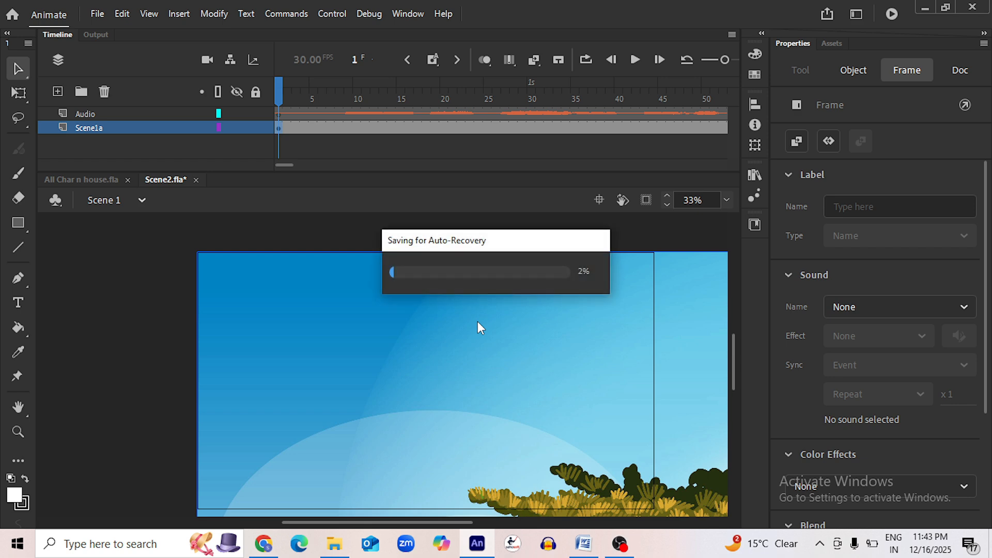
Scale the desert background to about 2152 × 1330 px and position it at about X -123, Y -108 so it covers the stage
{"action": "scroll", "coordinate": [469, 310], "scroll_direction": "down", "scroll_amount": 5}
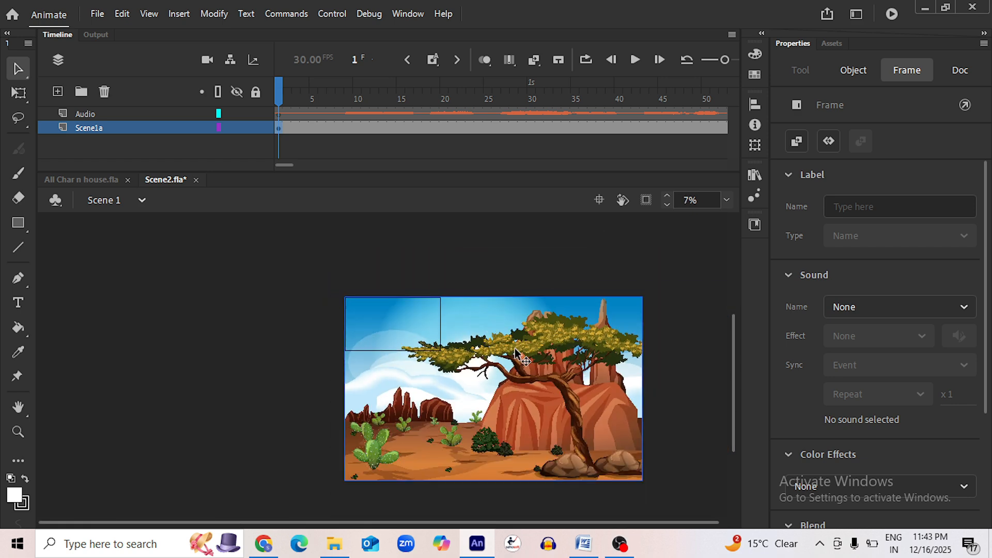
{"action": "key", "text": "q"}
{"action": "left_click", "coordinate": [444, 372]}
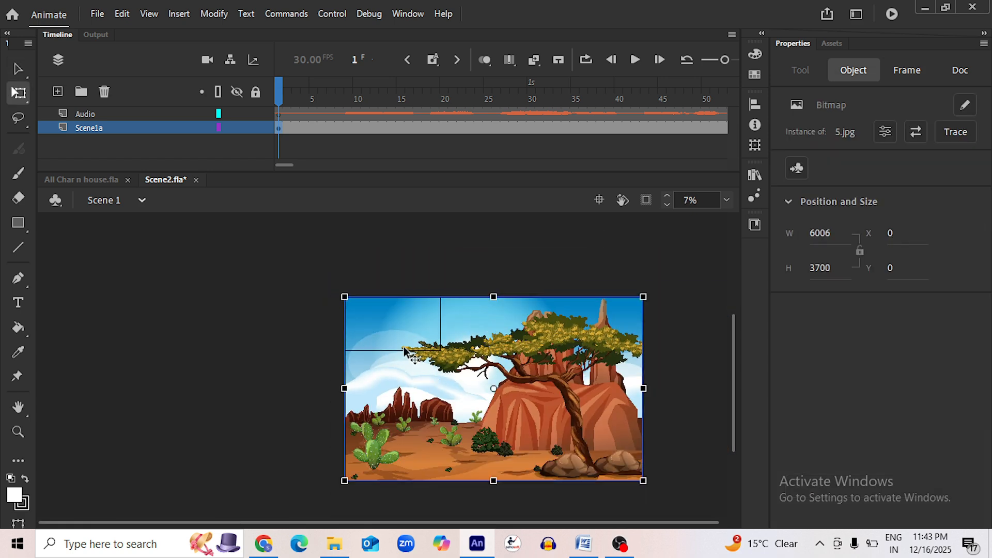
{"action": "left_click_drag", "start_coordinate": [346, 298], "coordinate": [444, 356]}
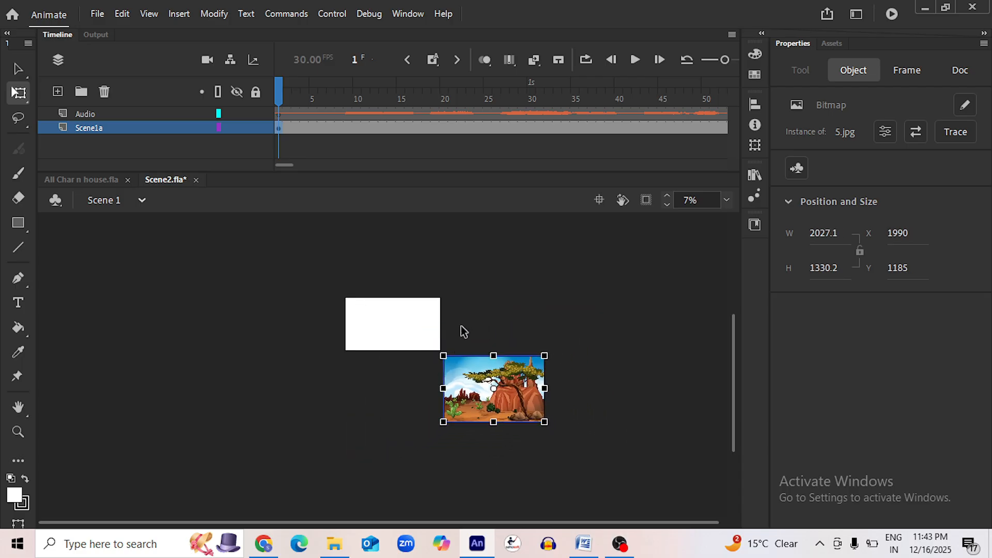
{"action": "left_click_drag", "start_coordinate": [506, 400], "coordinate": [452, 337]}
{"action": "scroll", "coordinate": [403, 318], "scroll_direction": "up", "scroll_amount": 3}
{"action": "left_click_drag", "start_coordinate": [224, 331], "coordinate": [215, 331]}
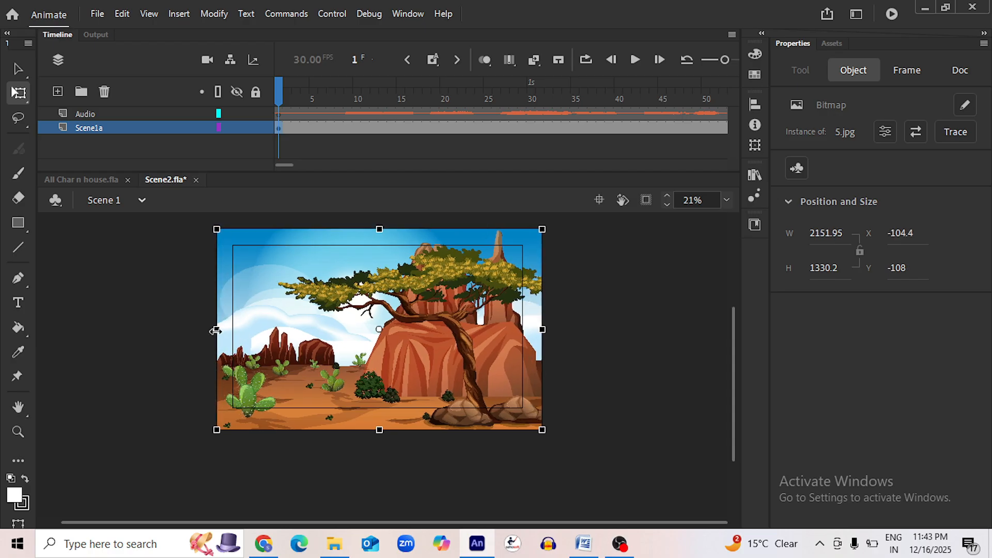
{"action": "left_click_drag", "start_coordinate": [442, 345], "coordinate": [437, 342]}
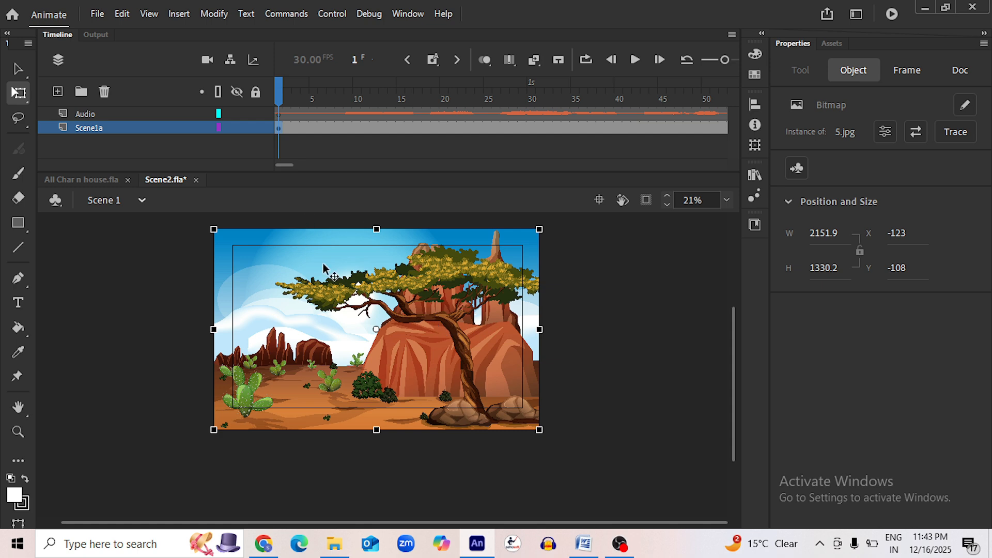
Flip the desert background horizontally and save the document
{"action": "left_click", "coordinate": [217, 14]}
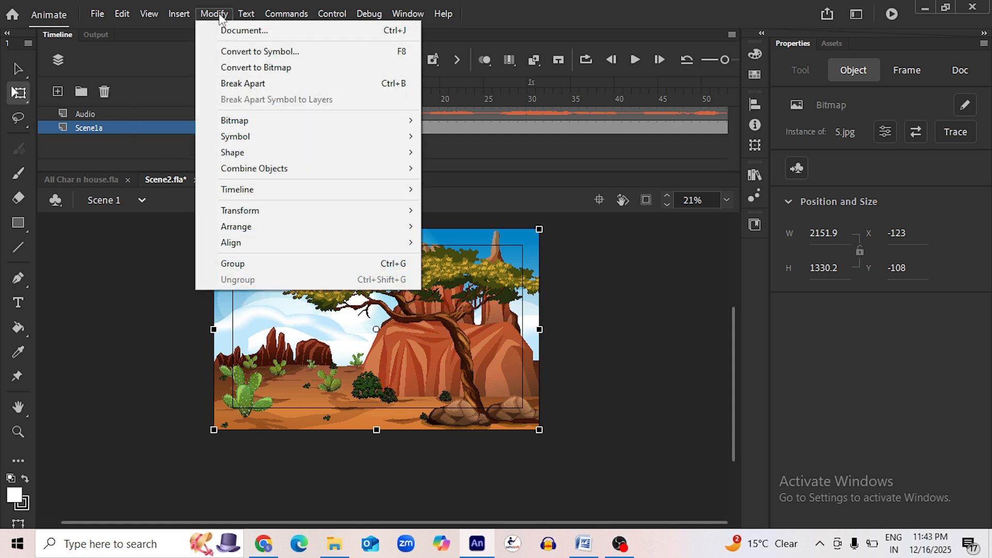
{"action": "mouse_move", "coordinate": [301, 211]}
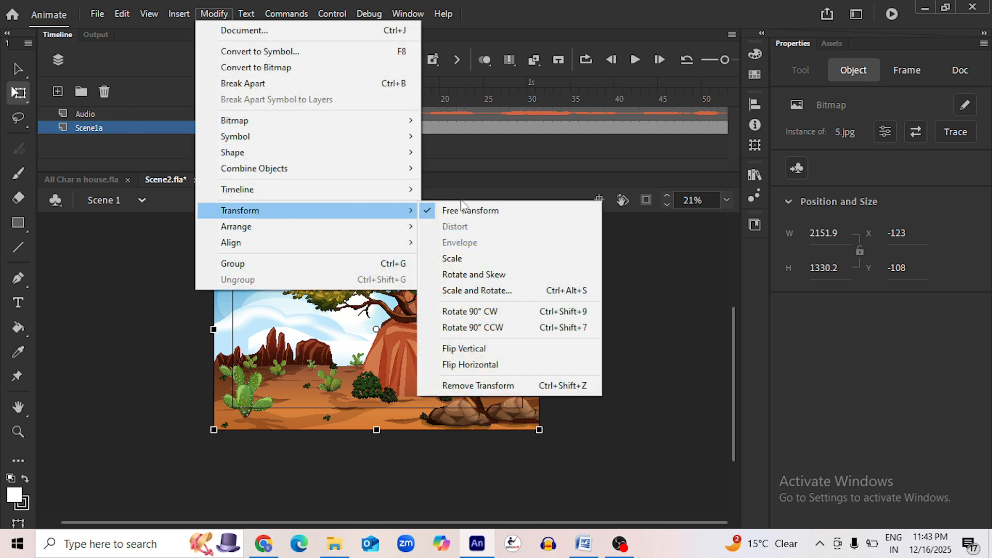
{"action": "left_click", "coordinate": [494, 368]}
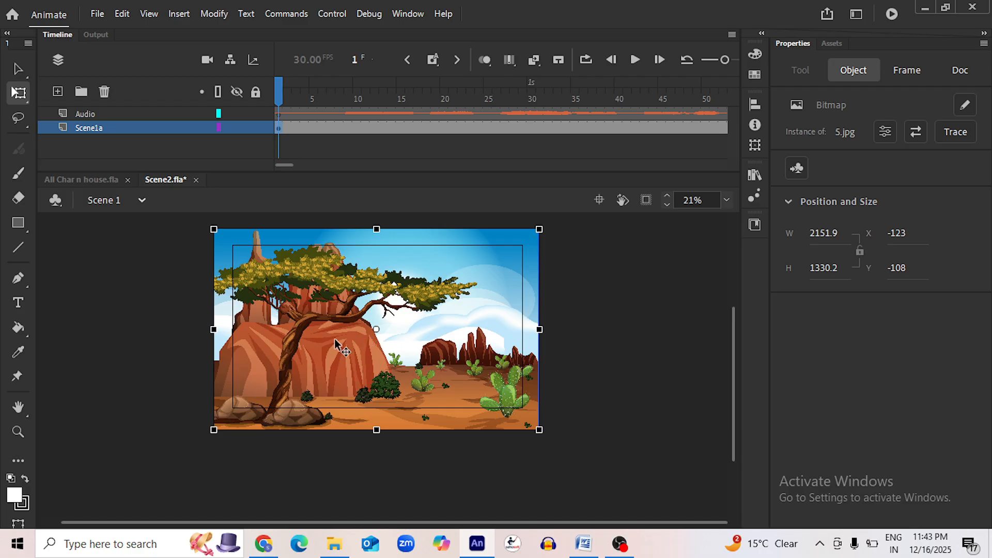
{"action": "scroll", "coordinate": [335, 345], "scroll_direction": "up", "scroll_amount": 3}
{"action": "scroll", "coordinate": [355, 320], "scroll_direction": "down", "scroll_amount": 2}
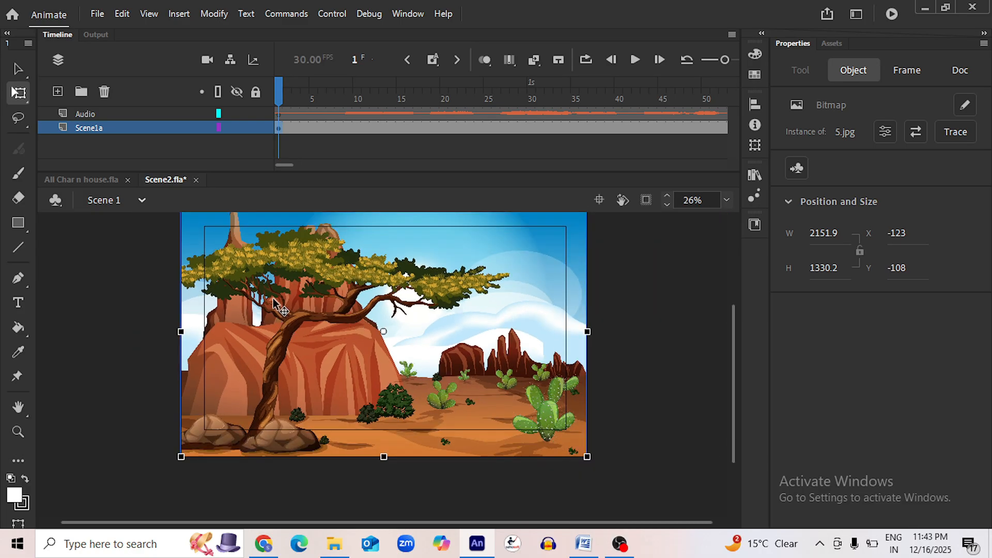
{"action": "key", "text": "ctrl+s"}
Convert the desert background on frame 1 of the Scene1a layer to a Graphic symbol named scene1a
{"action": "left_click", "coordinate": [280, 127]}
{"action": "left_click", "coordinate": [391, 380]}
{"action": "key", "text": "F8"}
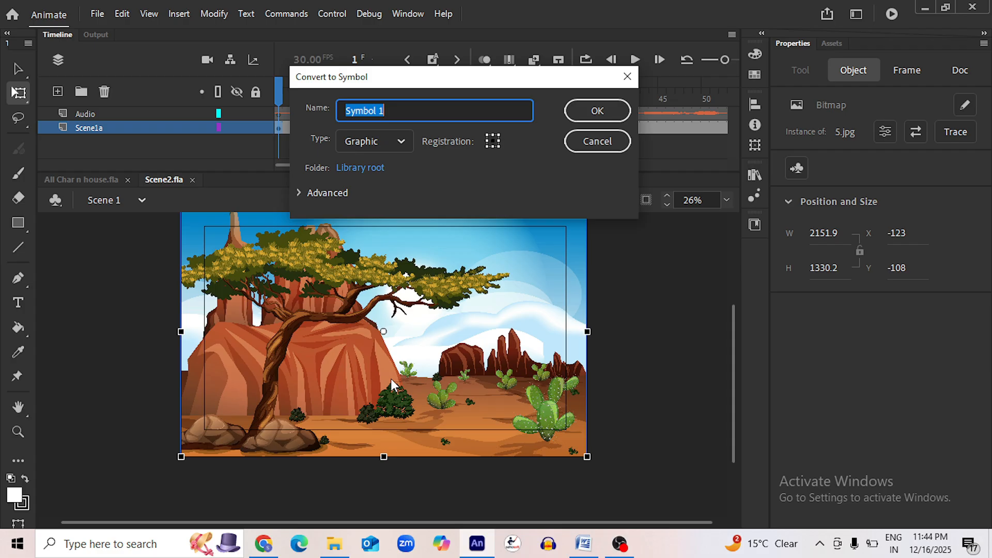
{"action": "type", "text": "scene1a"}
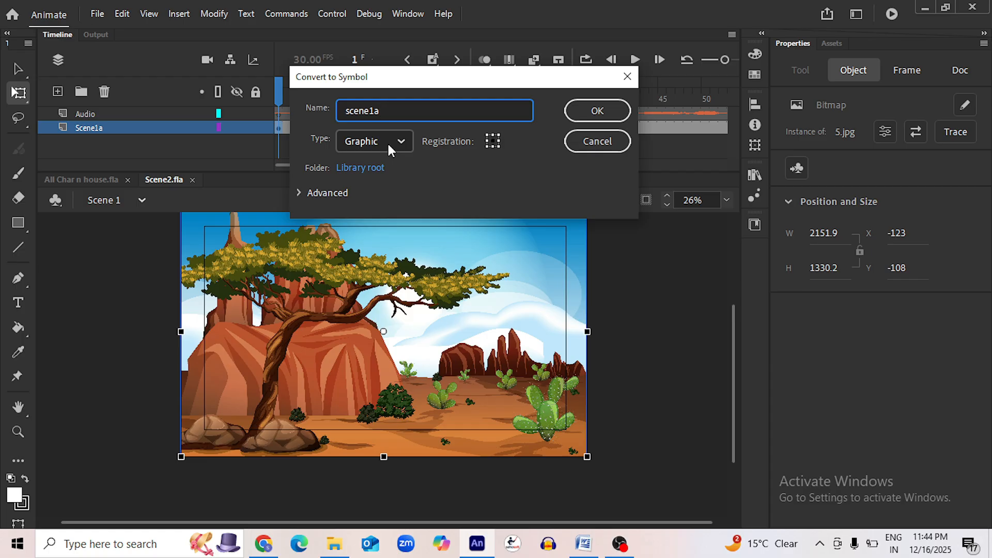
{"action": "left_click", "coordinate": [403, 140]}
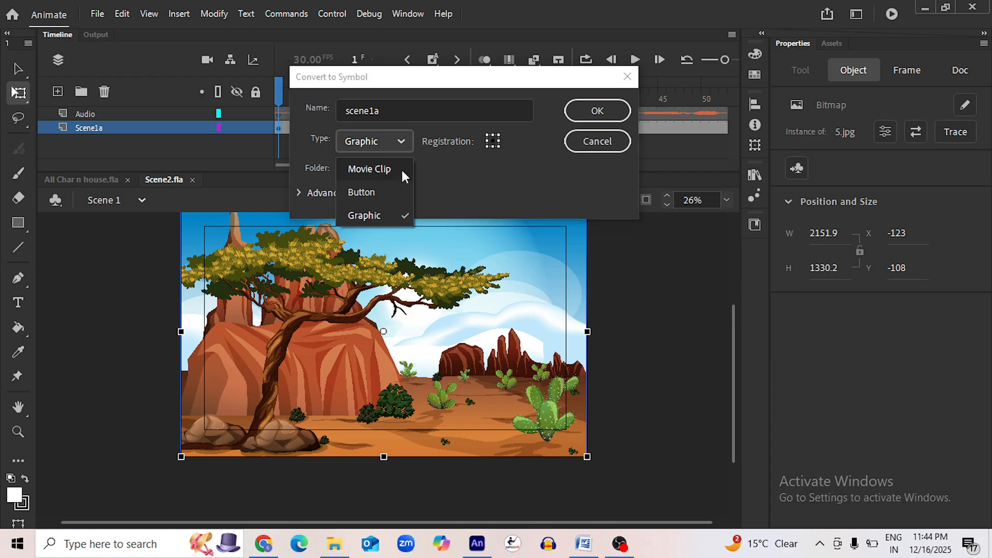
{"action": "left_click", "coordinate": [452, 179]}
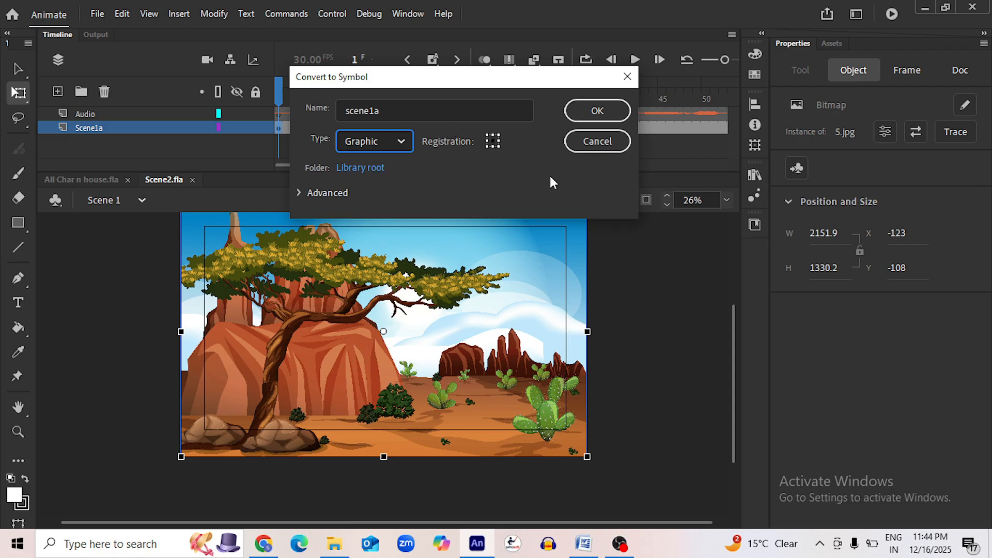
{"action": "left_click", "coordinate": [597, 114]}
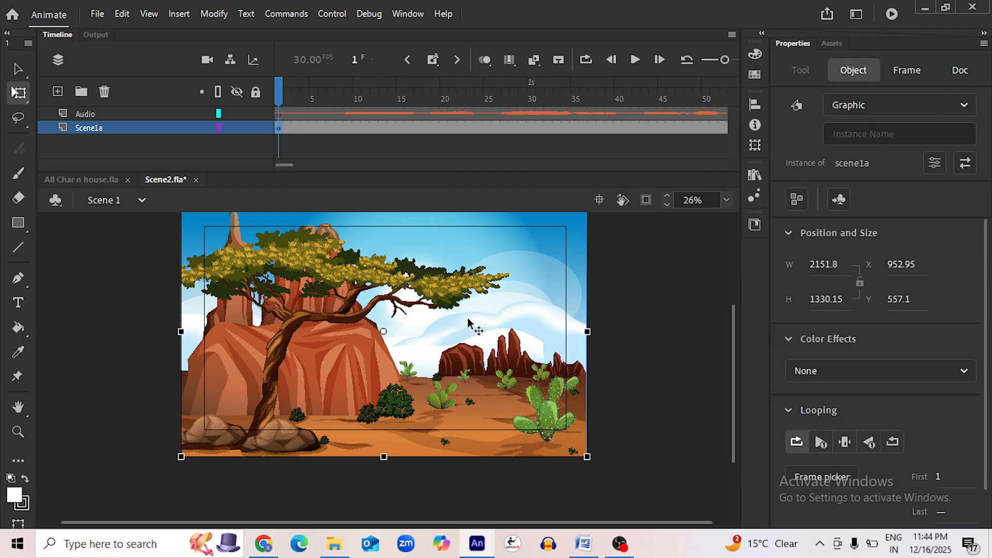
Copy the Audio layer from the main timeline and paste it inside the scene1a symbol above the background layer
{"action": "left_click", "coordinate": [110, 115]}
{"action": "right_click", "coordinate": [112, 112]}
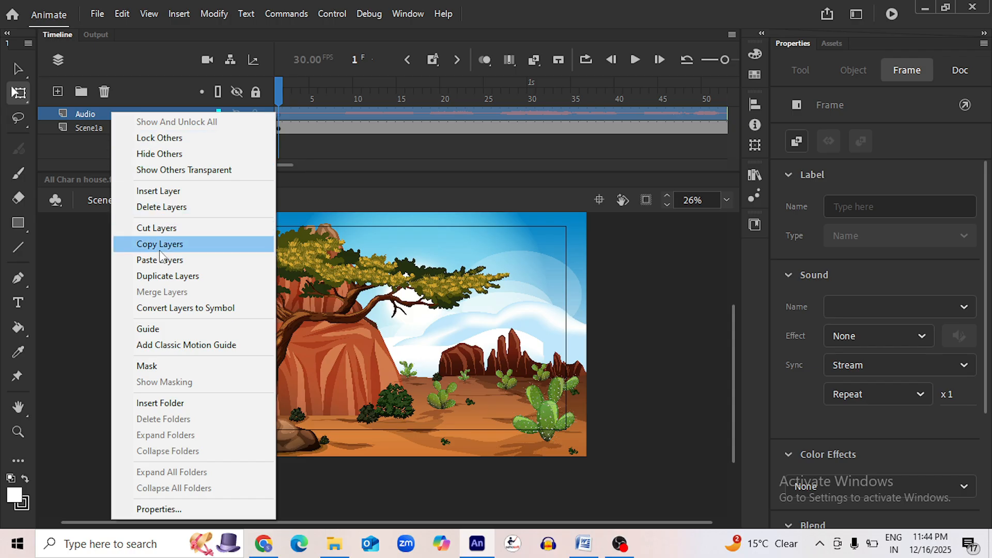
{"action": "left_click", "coordinate": [168, 261]}
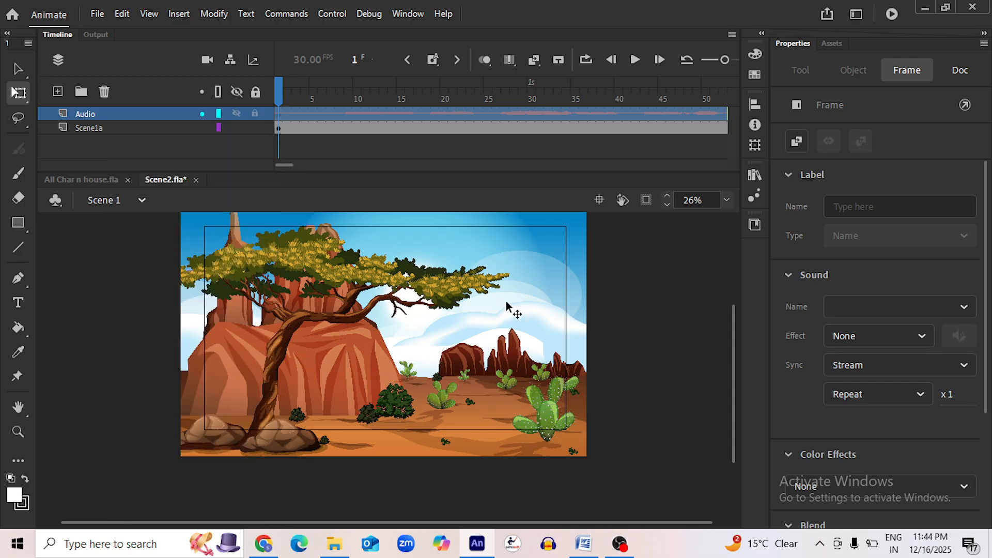
{"action": "double_click", "coordinate": [471, 305]}
{"action": "right_click", "coordinate": [128, 111]}
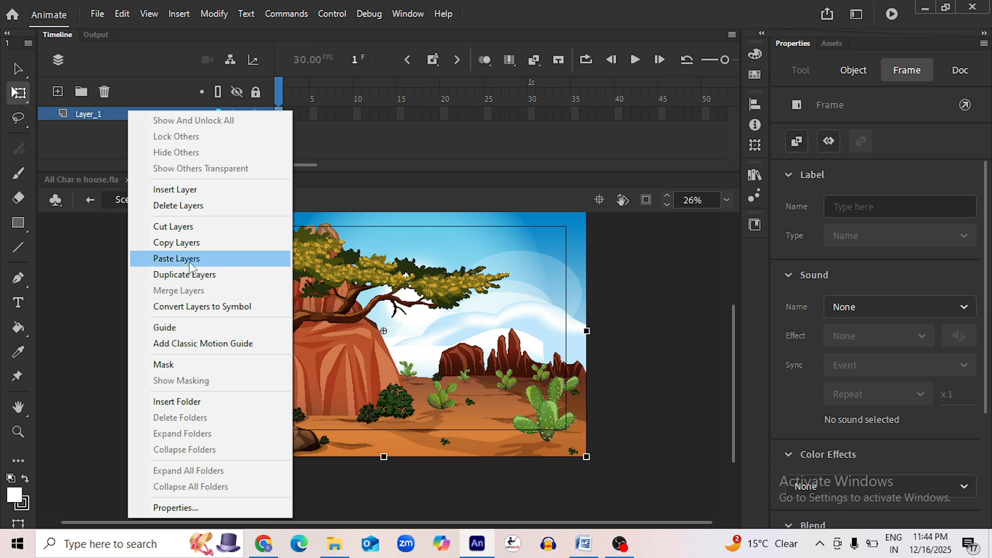
{"action": "left_click", "coordinate": [176, 258]}
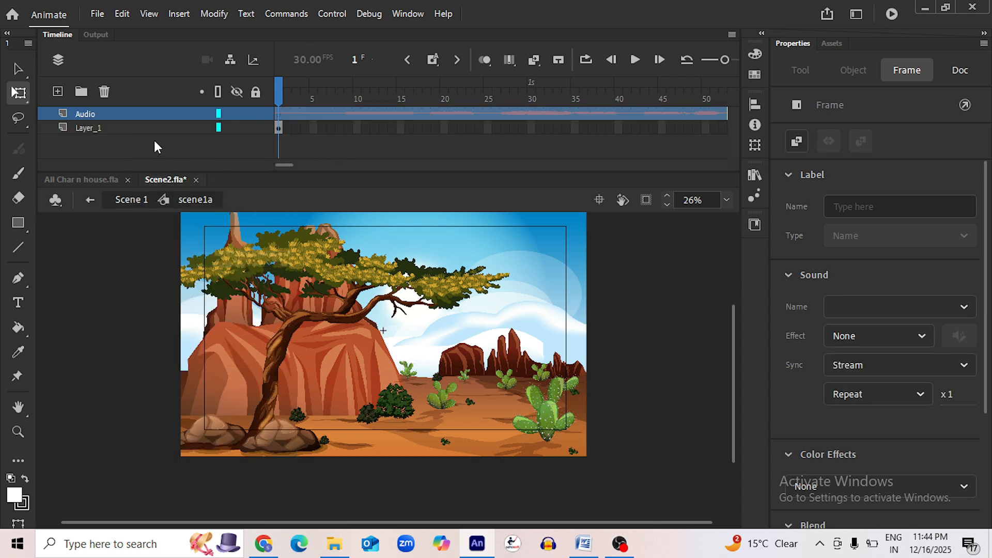
Rename the background layer Layer_1 inside the symbol as scene1a
{"action": "double_click", "coordinate": [114, 127]}
{"action": "type", "text": "s"}
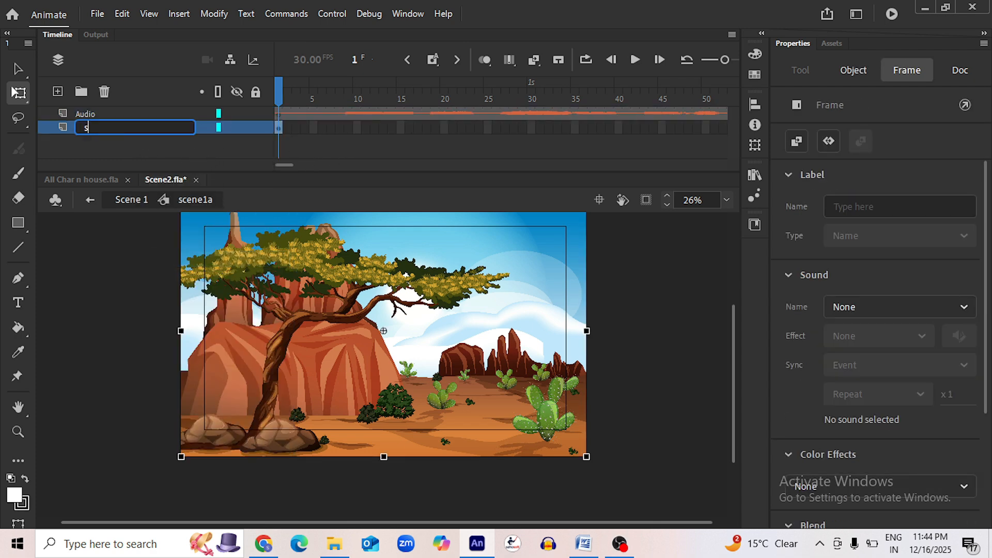
{"action": "type", "text": "cene1a"}
{"action": "key", "text": "Return"}
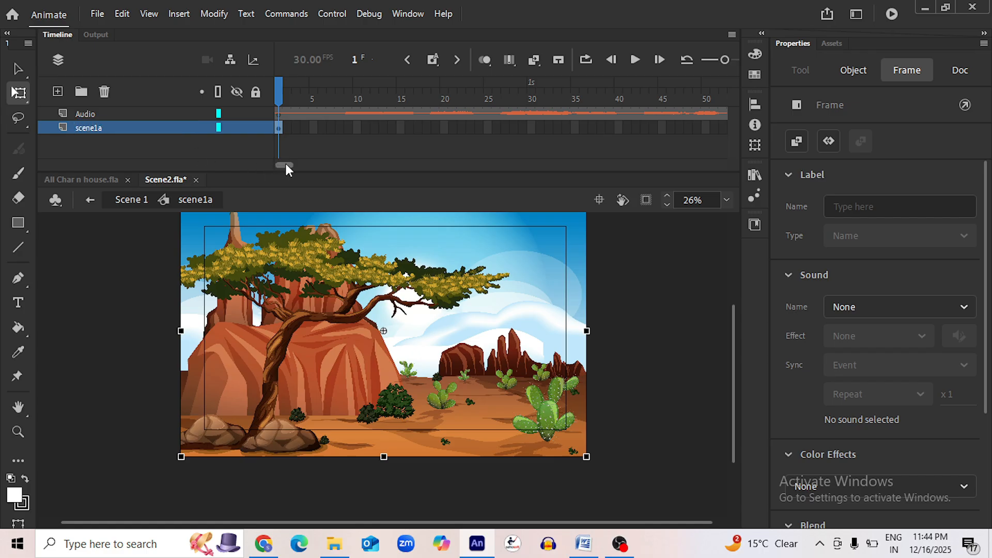
Extend the scene1a layer to frame 5075 to match the audio, save the document and return to frame 1
{"action": "left_click_drag", "start_coordinate": [286, 164], "coordinate": [675, 168]}
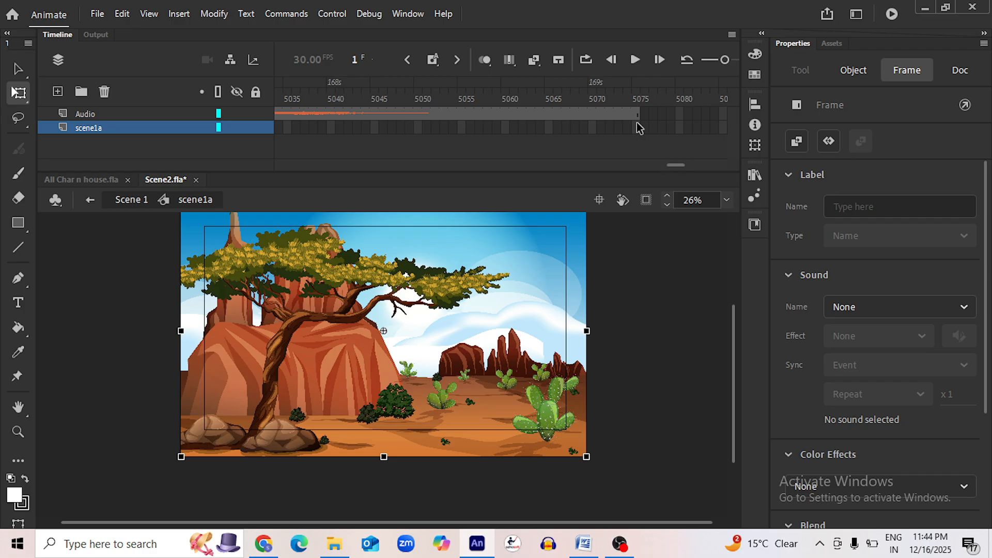
{"action": "left_click", "coordinate": [636, 127]}
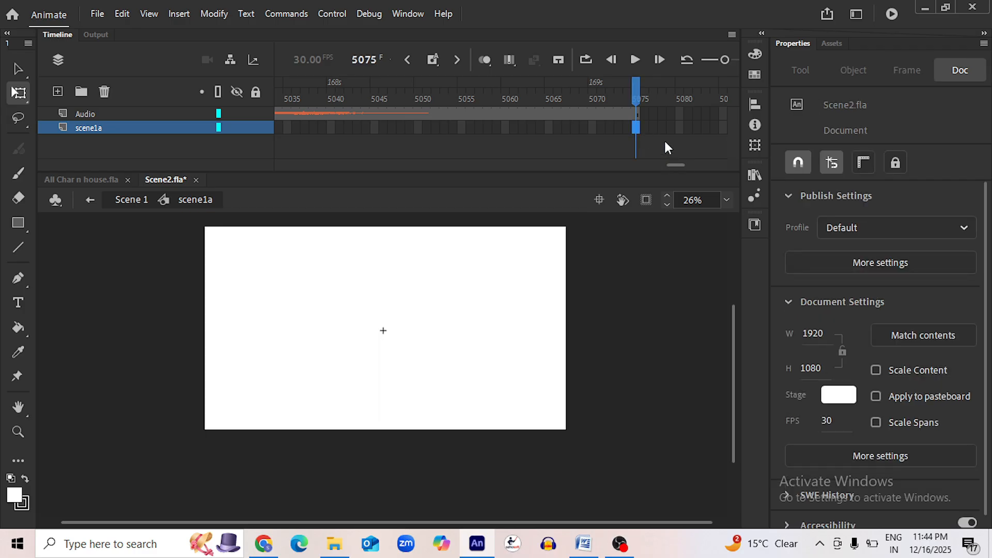
{"action": "key", "text": "F5"}
{"action": "key", "text": "ctrl+s"}
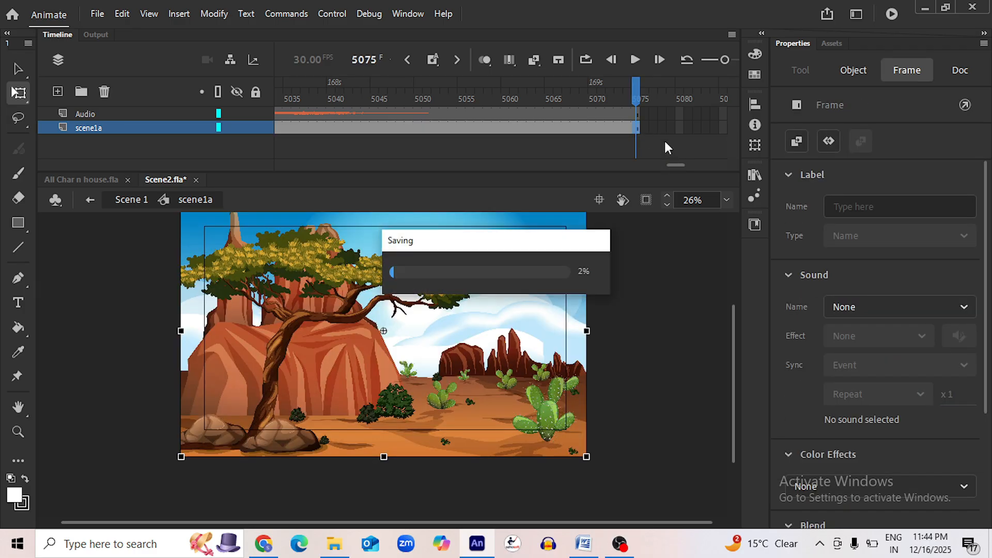
{"action": "left_click_drag", "start_coordinate": [677, 165], "coordinate": [281, 165]}
{"action": "left_click", "coordinate": [280, 90]}
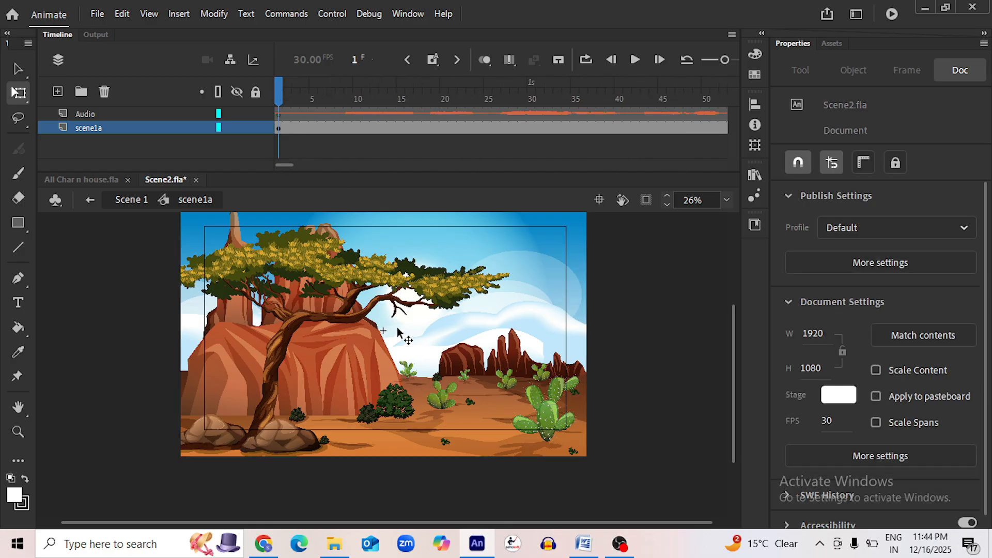
{"action": "left_click", "coordinate": [336, 554]}
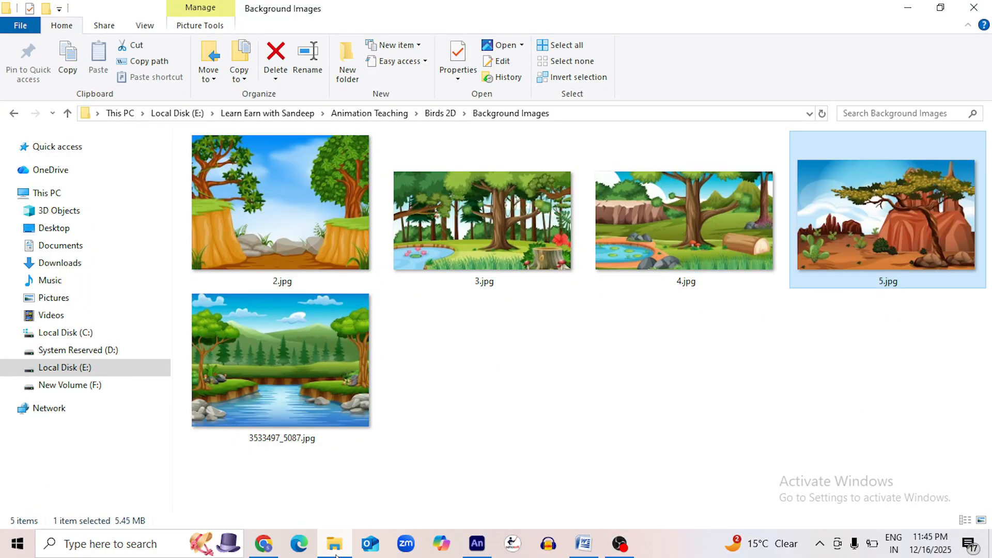
{"action": "left_click", "coordinate": [336, 555]}
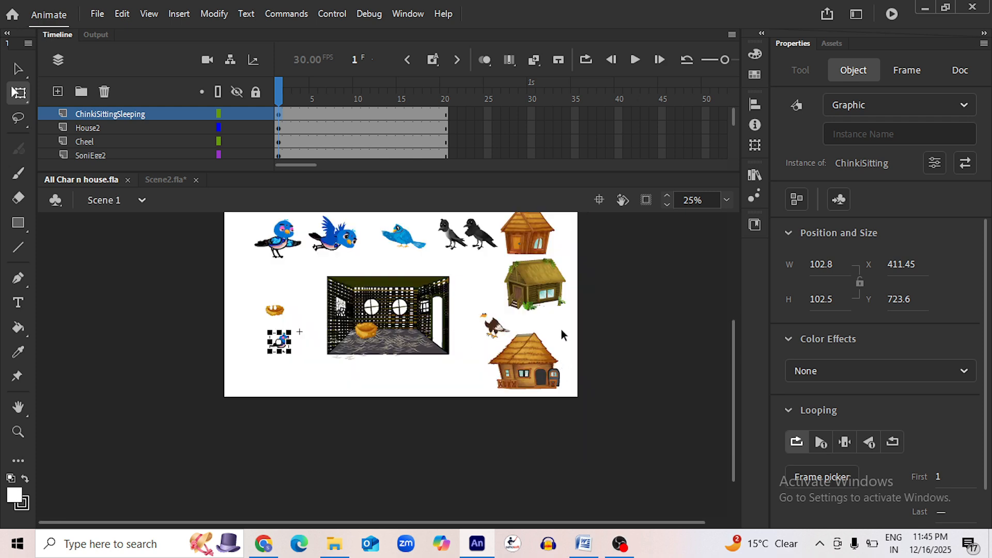
Copy the House2 layer from All Char n house.fla and paste it above the scene1a layer inside Scene2.fla's scene1a symbol
{"action": "left_click", "coordinate": [556, 381]}
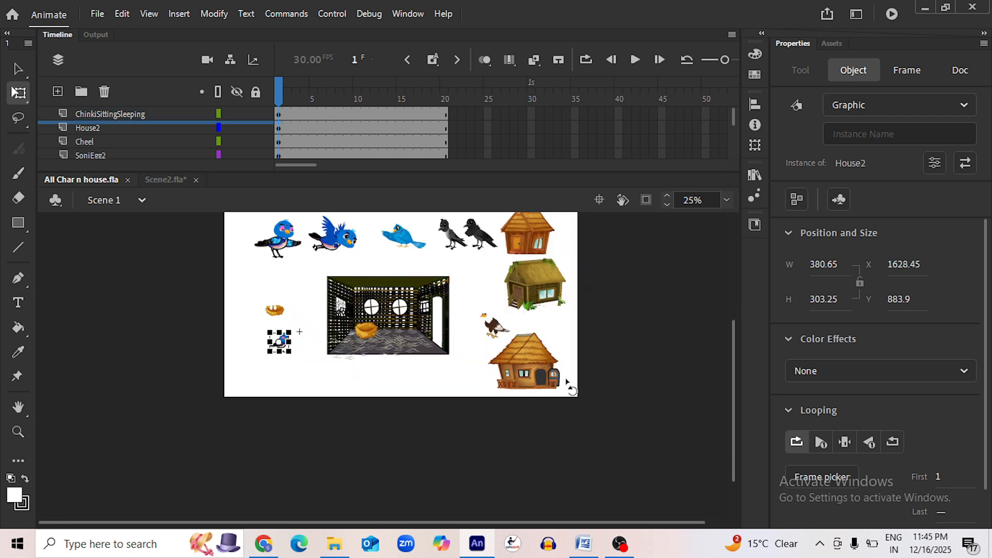
{"action": "right_click", "coordinate": [94, 128]}
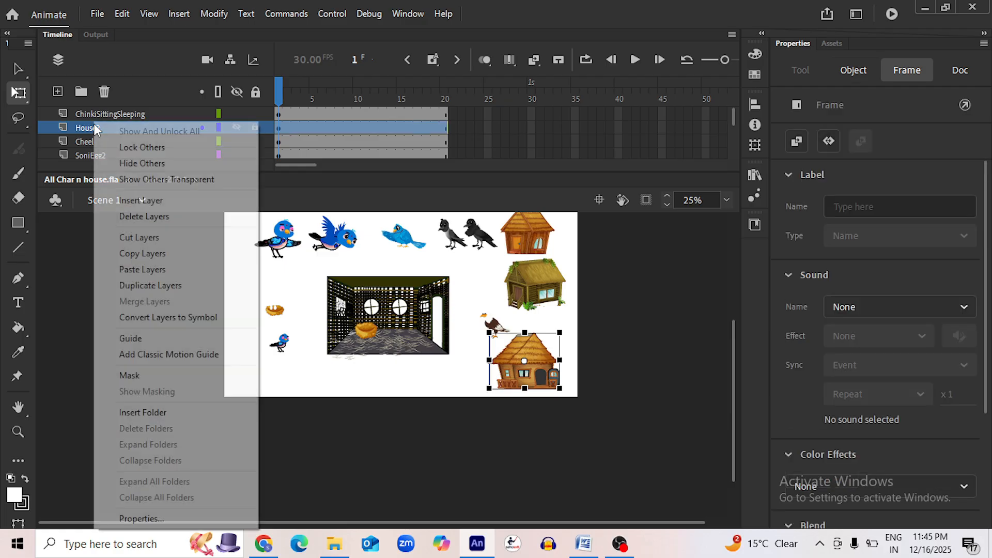
{"action": "left_click", "coordinate": [151, 253]}
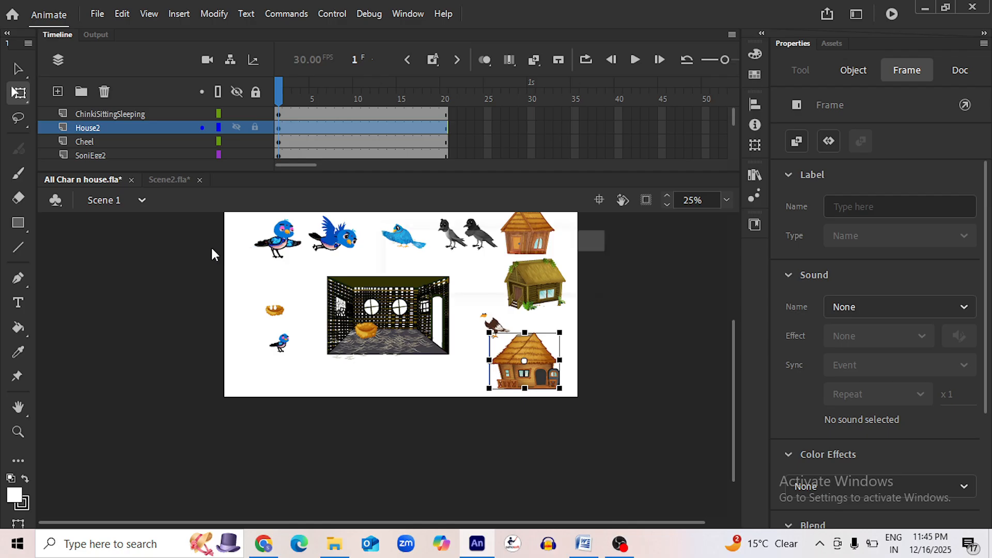
{"action": "key", "text": "ctrl+s"}
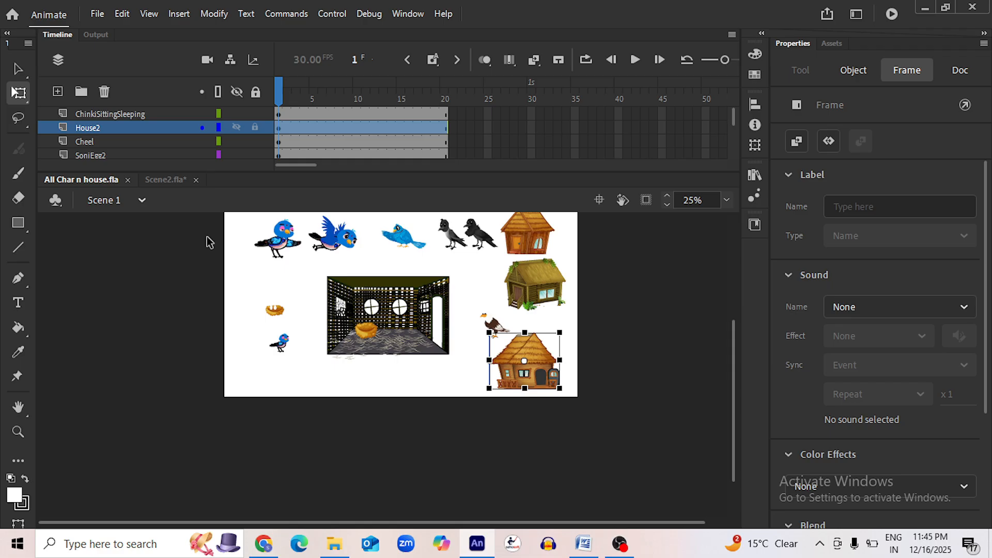
{"action": "left_click", "coordinate": [157, 182]}
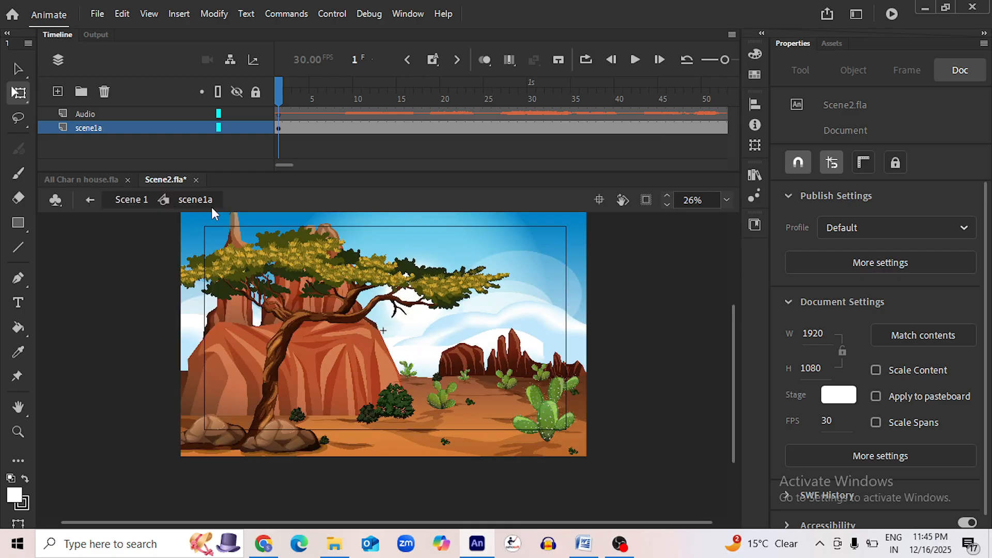
{"action": "right_click", "coordinate": [105, 129]}
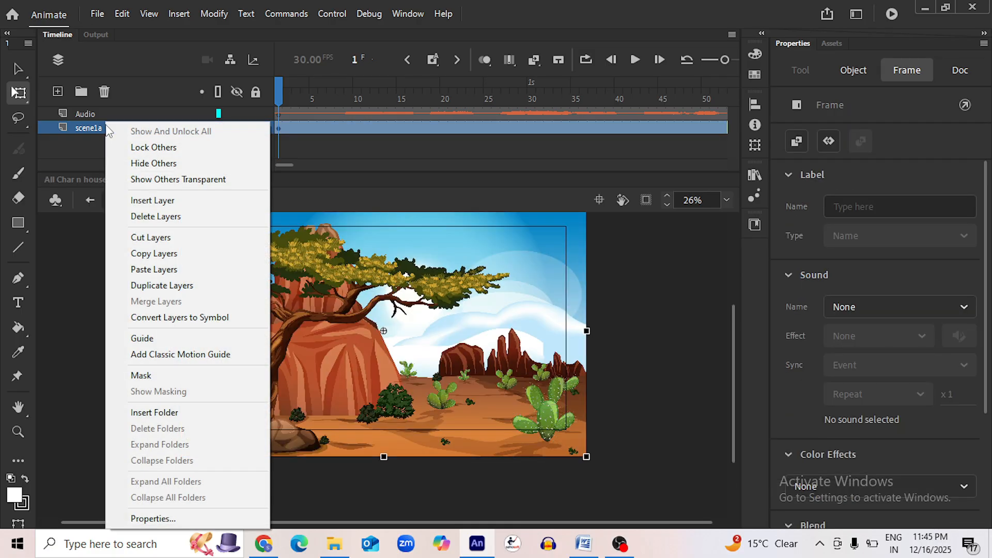
{"action": "left_click", "coordinate": [162, 272]}
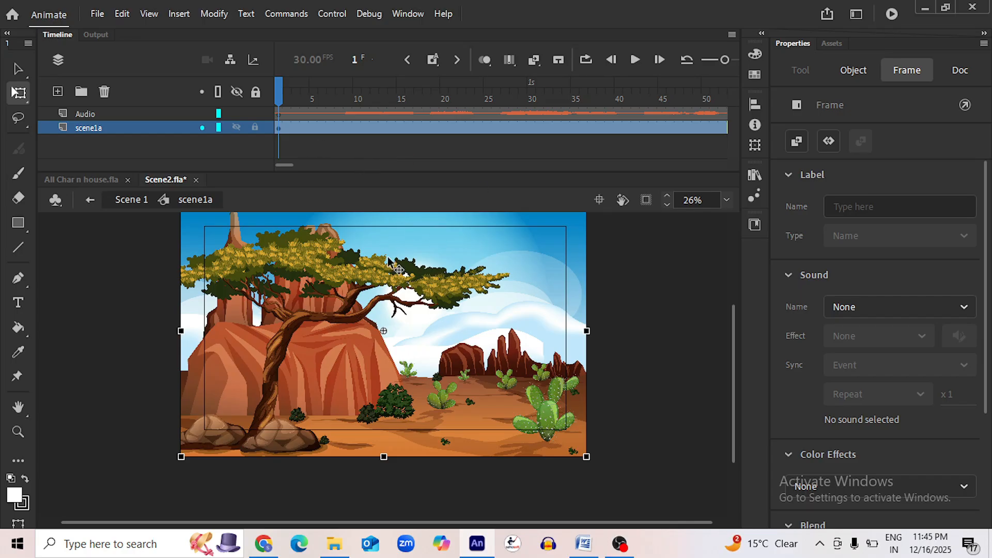
Place the House2 hut on the tree branch at about X -435, Y -237
{"action": "left_click", "coordinate": [17, 67]}
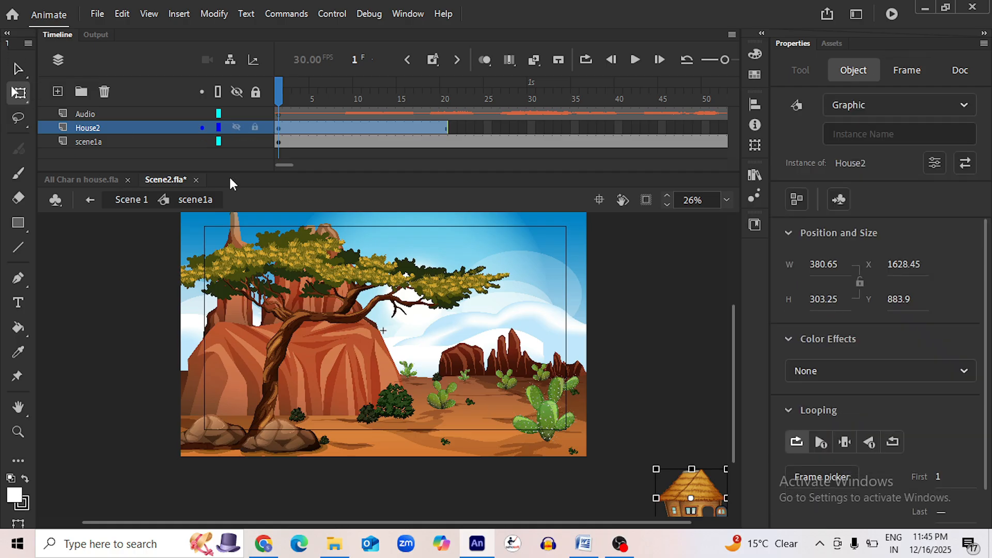
{"action": "left_click_drag", "start_coordinate": [505, 432], "coordinate": [300, 270]}
{"action": "scroll", "coordinate": [298, 310], "scroll_direction": "up", "scroll_amount": 2}
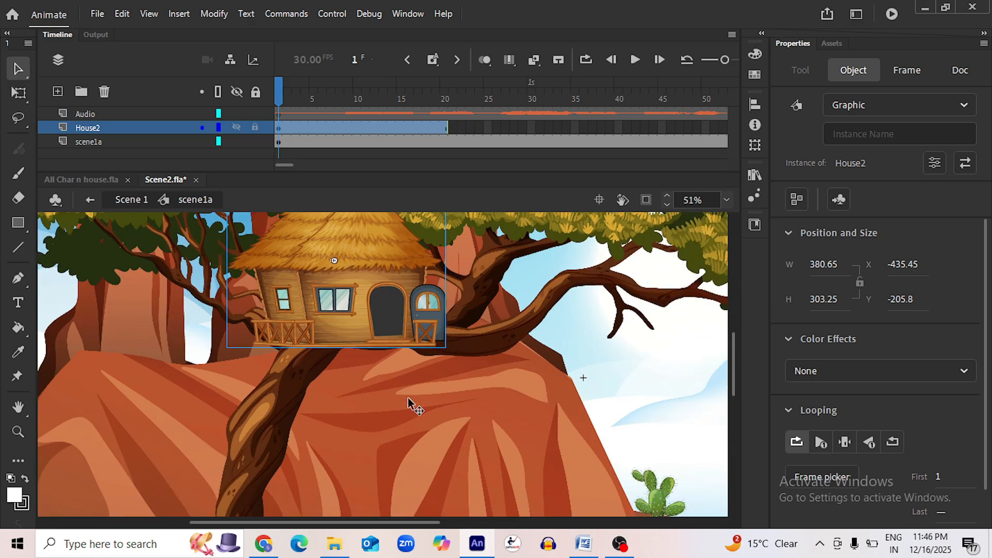
{"action": "scroll", "coordinate": [409, 403], "scroll_direction": "up", "scroll_amount": 1}
{"action": "left_click_drag", "start_coordinate": [394, 381], "coordinate": [382, 355]}
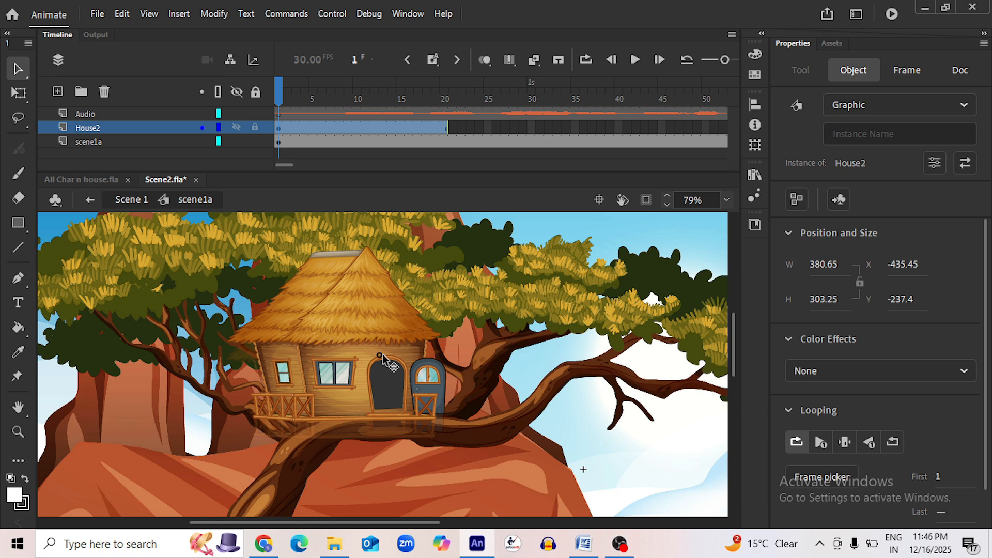
Extend the House2 layer to frame 5075, save the document and go back to frame 1
{"action": "left_click", "coordinate": [279, 128]}
{"action": "left_click_drag", "start_coordinate": [283, 164], "coordinate": [672, 169]}
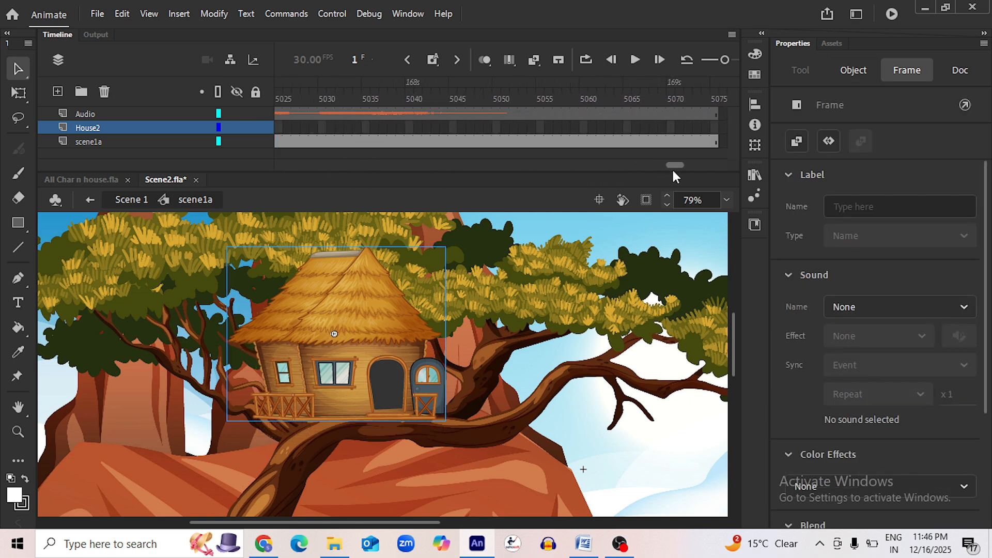
{"action": "left_click", "coordinate": [717, 129]}
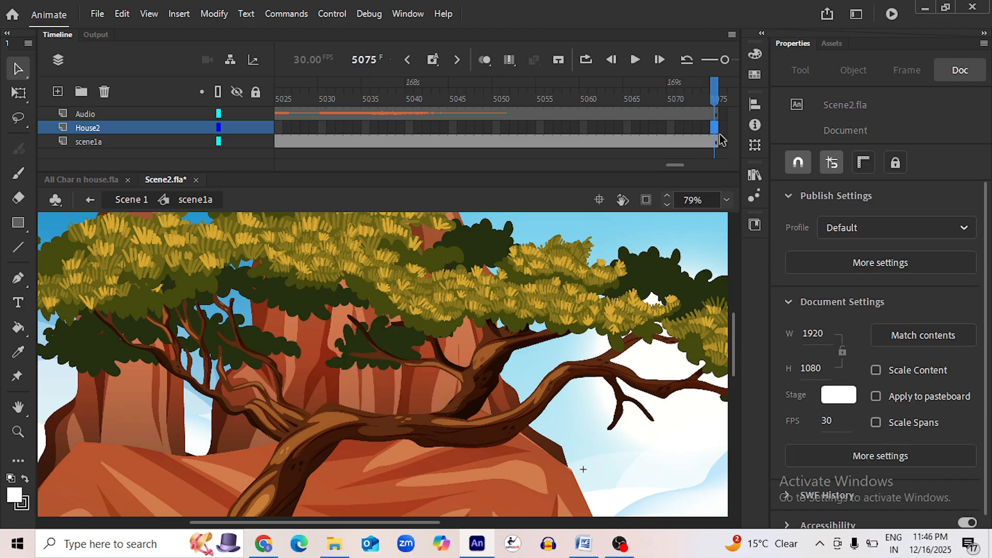
{"action": "key", "text": "F5"}
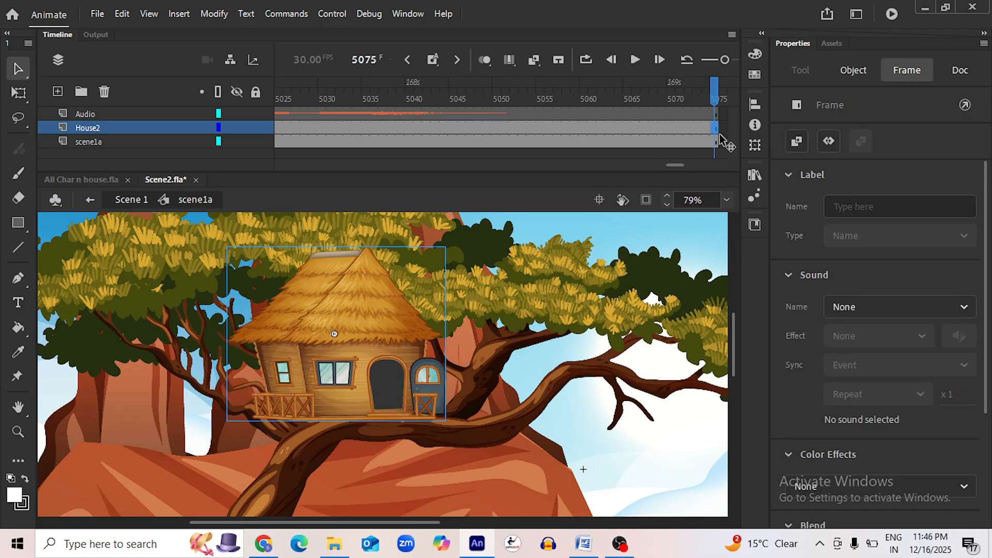
{"action": "key", "text": "ctrl+s"}
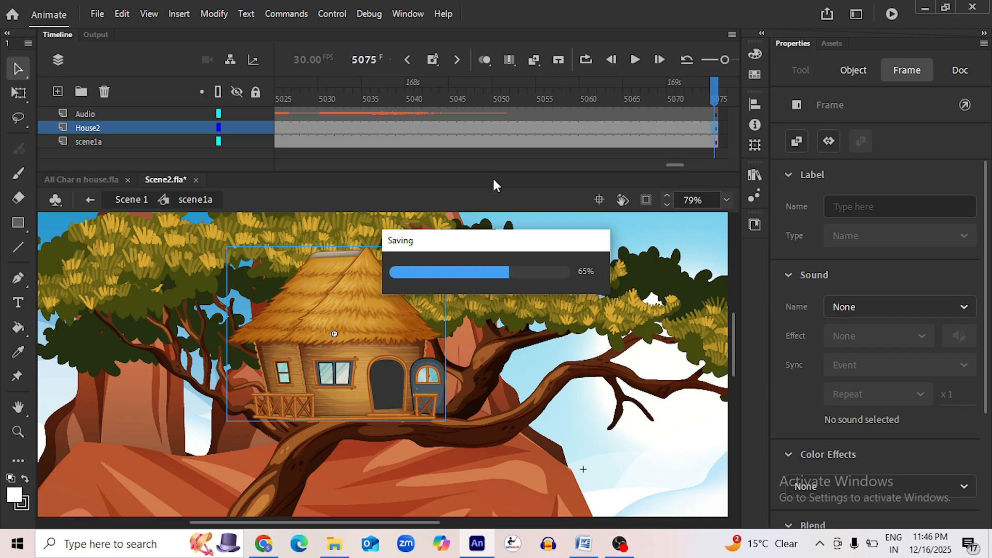
{"action": "left_click_drag", "start_coordinate": [680, 163], "coordinate": [278, 168]}
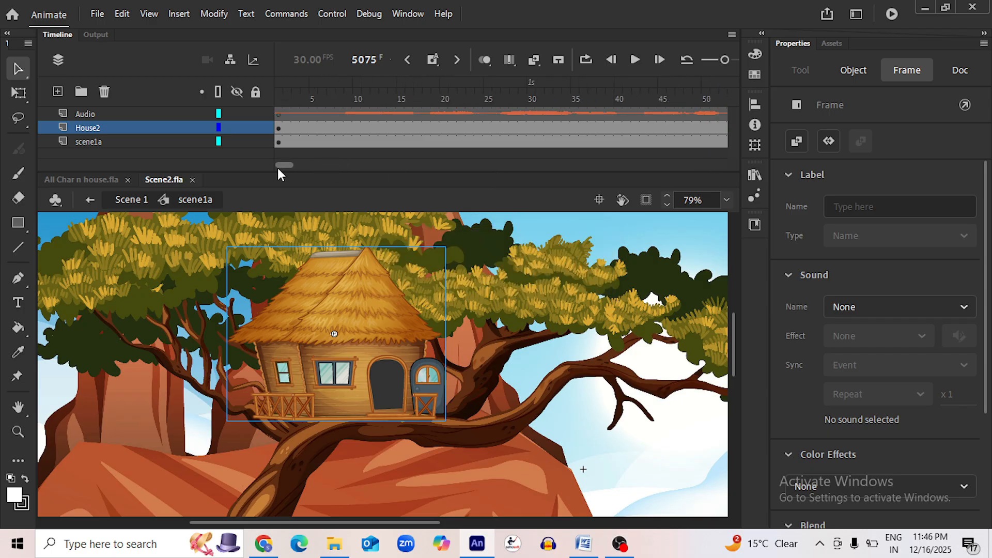
{"action": "key", "text": "shift+comma"}
Shift the hut along the branch to about X -466, Y -237 and save the document
{"action": "left_click", "coordinate": [433, 377]}
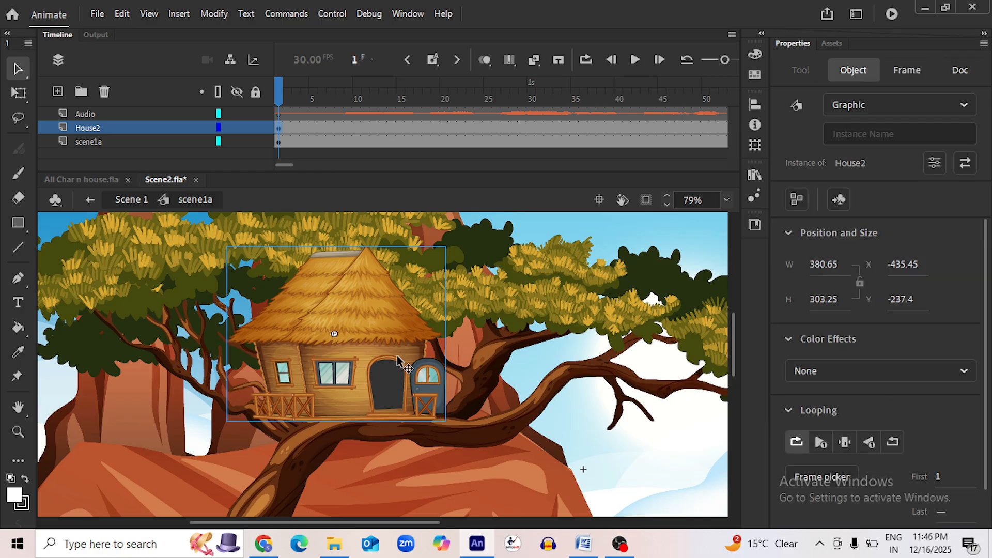
{"action": "mouse_move", "coordinate": [345, 325]}
{"action": "left_mouse_down"}
{"action": "mouse_move", "coordinate": [338, 330]}
{"action": "mouse_move", "coordinate": [361, 333]}
{"action": "left_mouse_up"}
{"action": "key", "text": "ctrl+z"}
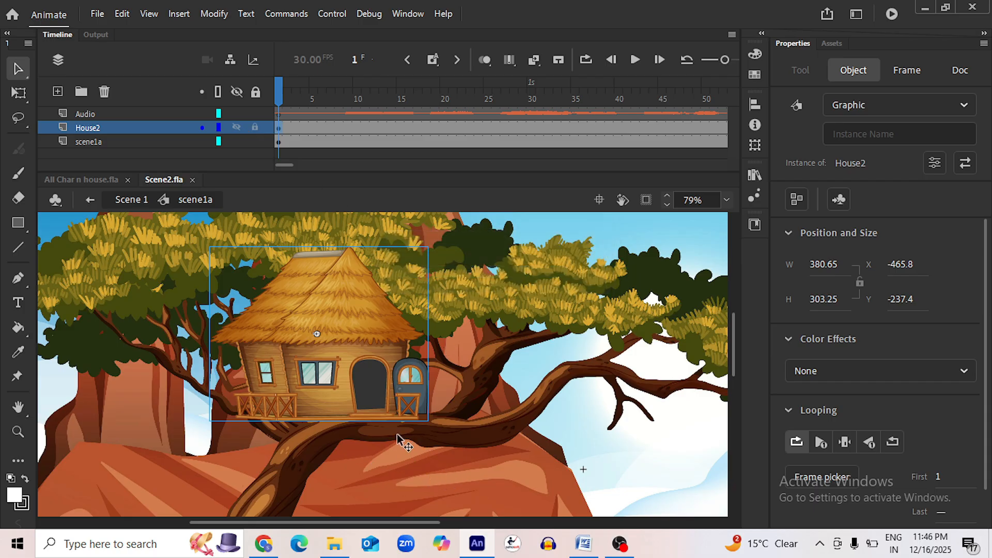
{"action": "left_click", "coordinate": [457, 433]}
{"action": "left_click", "coordinate": [372, 374]}
{"action": "key", "text": "ctrl+s"}
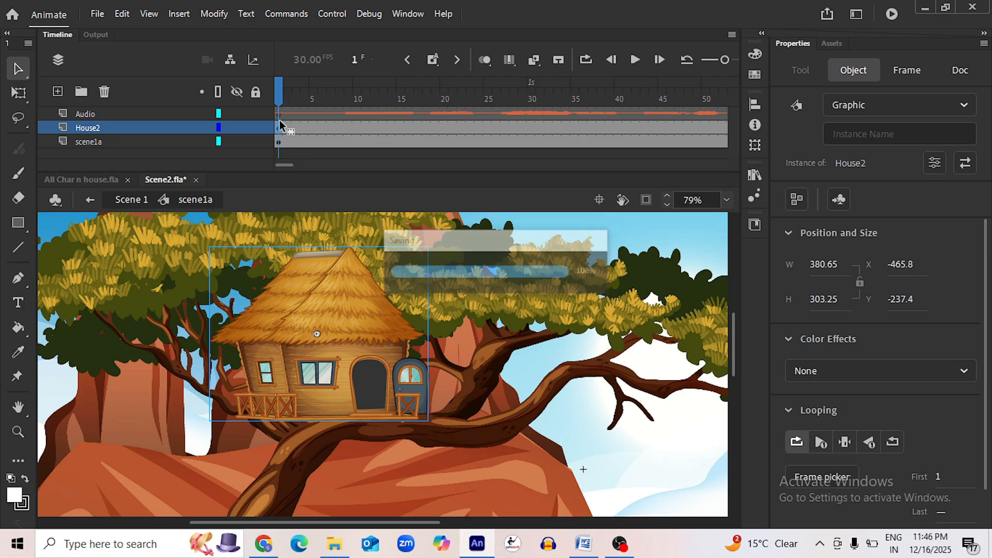
Copy the ChinkiSitting layer from All Char n house.fla and paste it above the House2 layer inside Scene2.fla's scene1a symbol
{"action": "left_click", "coordinate": [81, 179]}
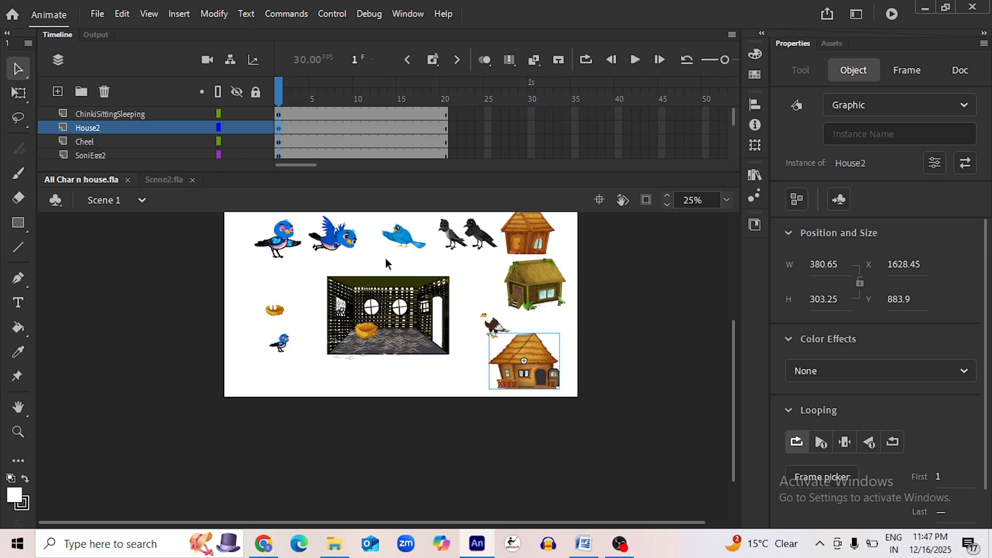
{"action": "left_click", "coordinate": [282, 240]}
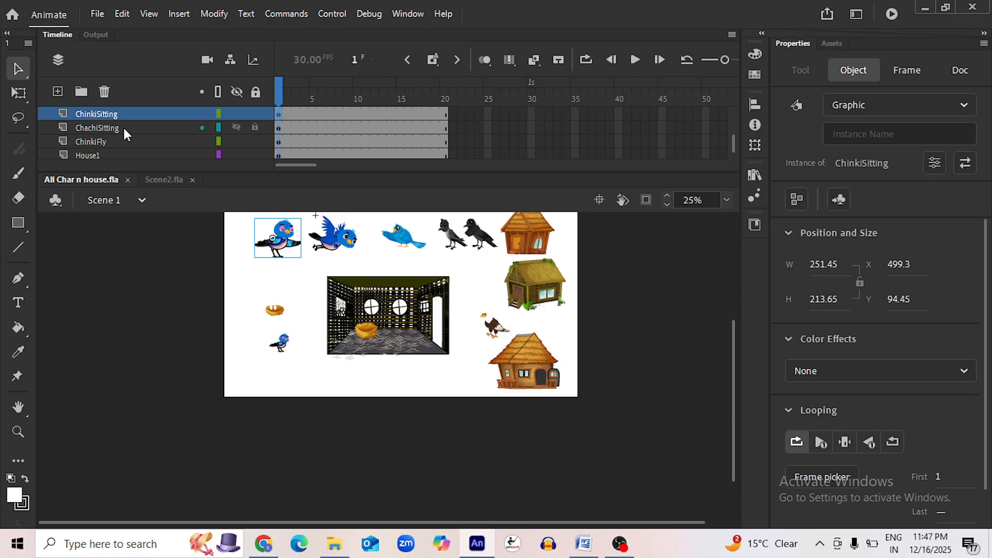
{"action": "left_click", "coordinate": [110, 114]}
{"action": "right_click", "coordinate": [111, 114]}
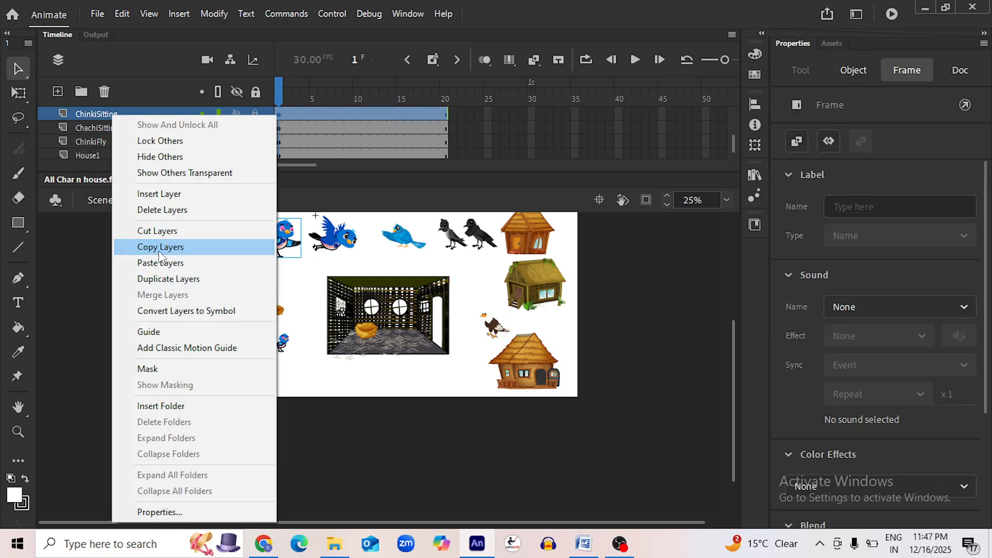
{"action": "left_click", "coordinate": [159, 249]}
{"action": "left_click", "coordinate": [170, 180]}
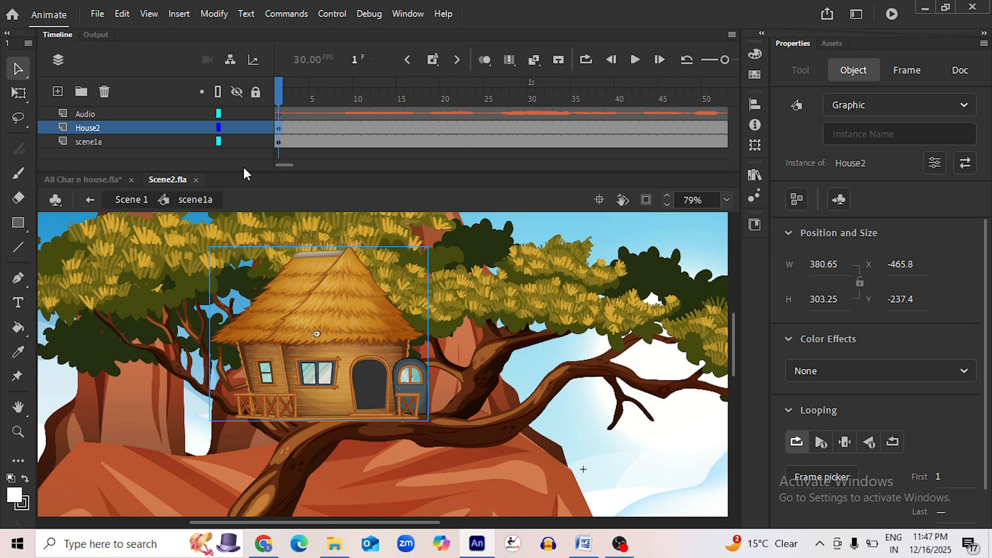
{"action": "left_click", "coordinate": [101, 126]}
{"action": "right_click", "coordinate": [101, 125]}
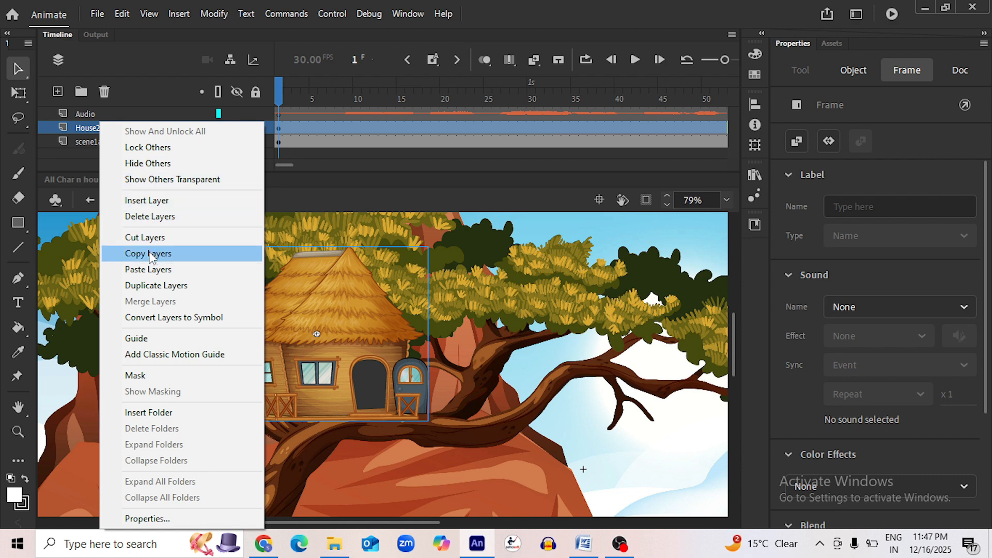
{"action": "left_click", "coordinate": [156, 273]}
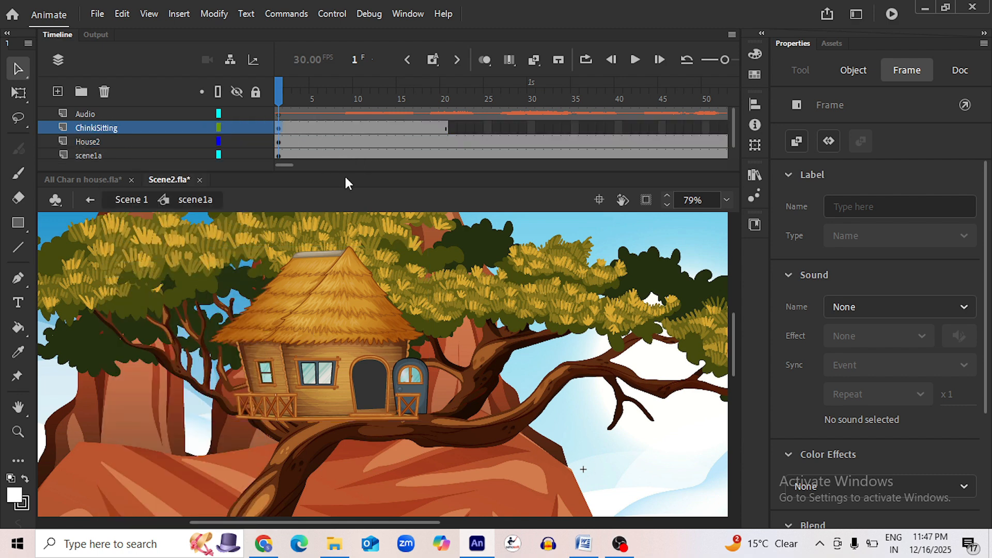
Move the ChinkiSitting bird up onto the tree branch beside the hut, at about X 58, Y -289
{"action": "scroll", "coordinate": [399, 350], "scroll_direction": "down", "scroll_amount": 1}
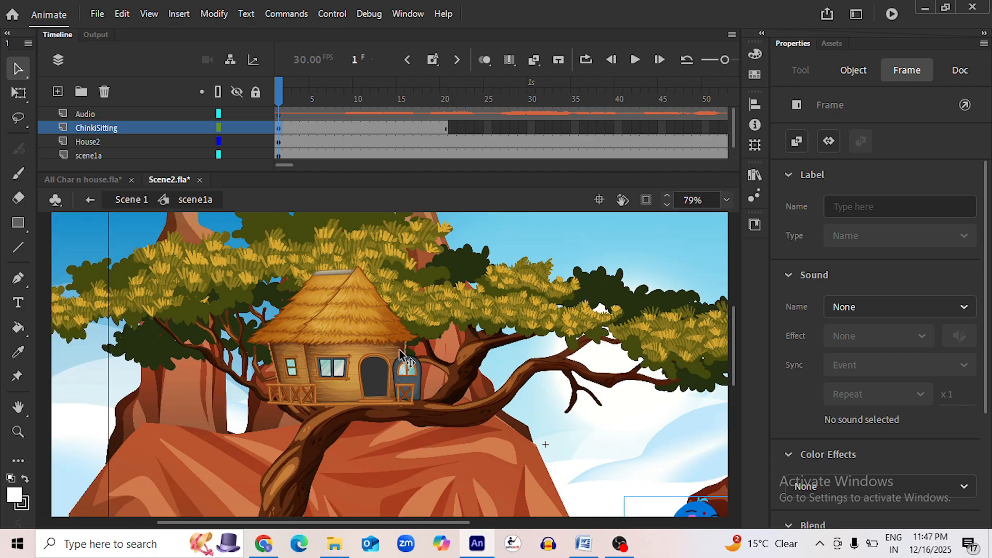
{"action": "scroll", "coordinate": [400, 354], "scroll_direction": "down", "scroll_amount": 2}
{"action": "left_click_drag", "start_coordinate": [508, 442], "coordinate": [411, 363]}
{"action": "scroll", "coordinate": [412, 336], "scroll_direction": "up", "scroll_amount": 2}
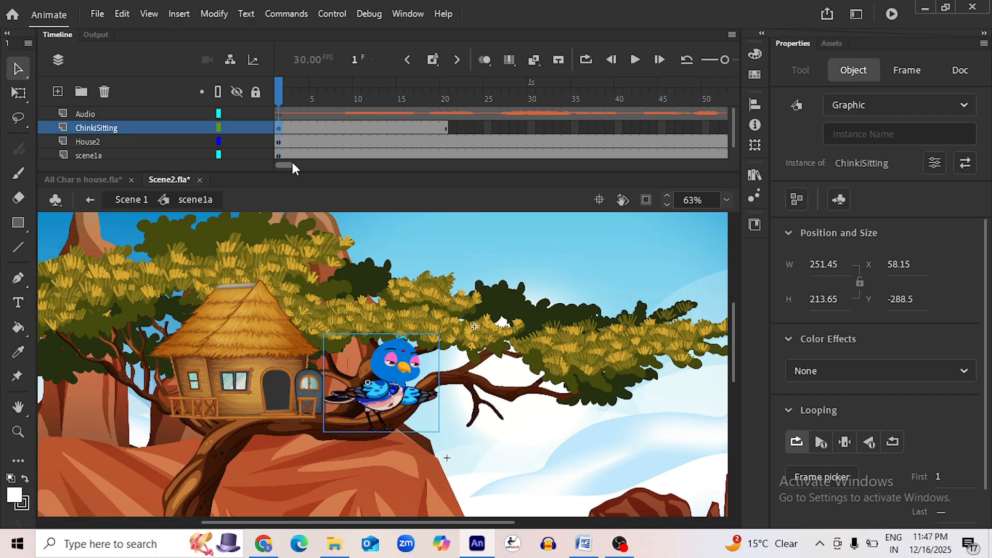
Extend the ChinkiSitting layer to frame 5075 and go back to frame 1
{"action": "left_click_drag", "start_coordinate": [293, 163], "coordinate": [672, 161]}
{"action": "left_click", "coordinate": [714, 127]}
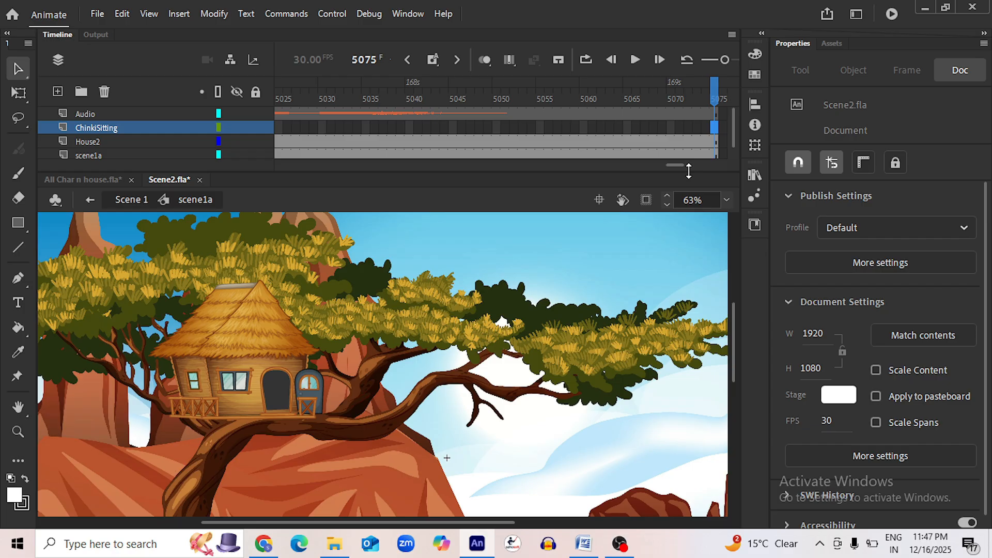
{"action": "key", "text": "F5"}
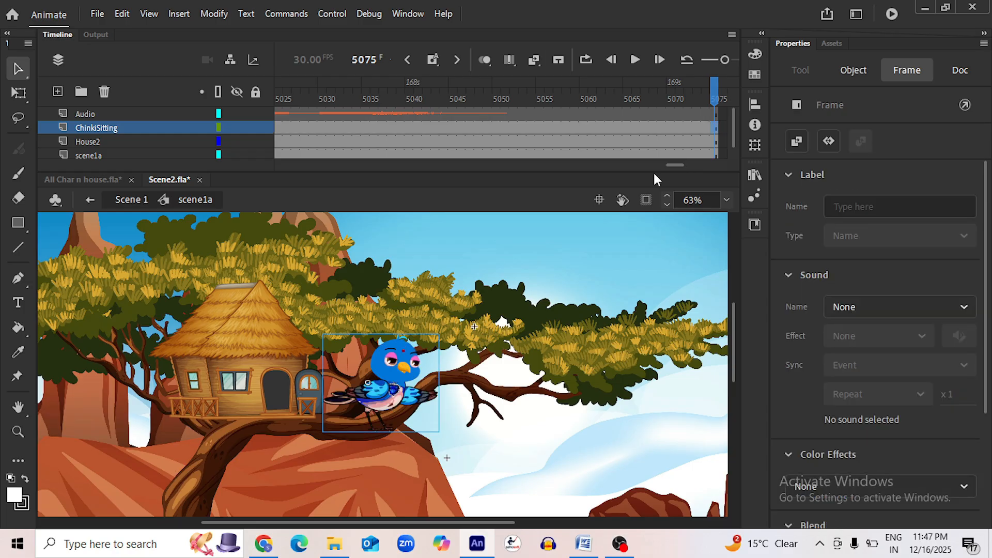
{"action": "left_click_drag", "start_coordinate": [675, 166], "coordinate": [282, 139]}
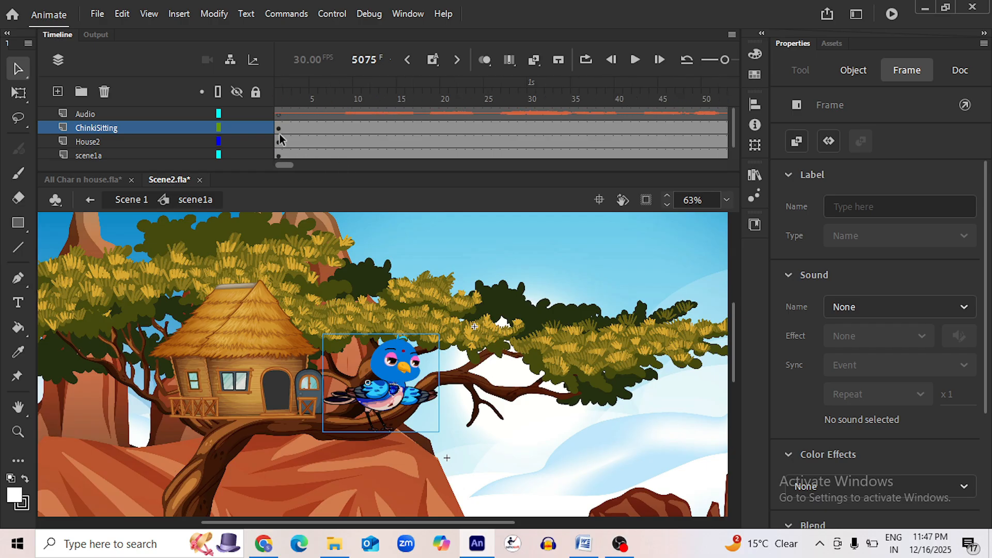
{"action": "left_click", "coordinate": [281, 94]}
Scale the bird down to about 104 × 97 and move it next to the hut's door at about X -143, Y -186
{"action": "left_click", "coordinate": [433, 358]}
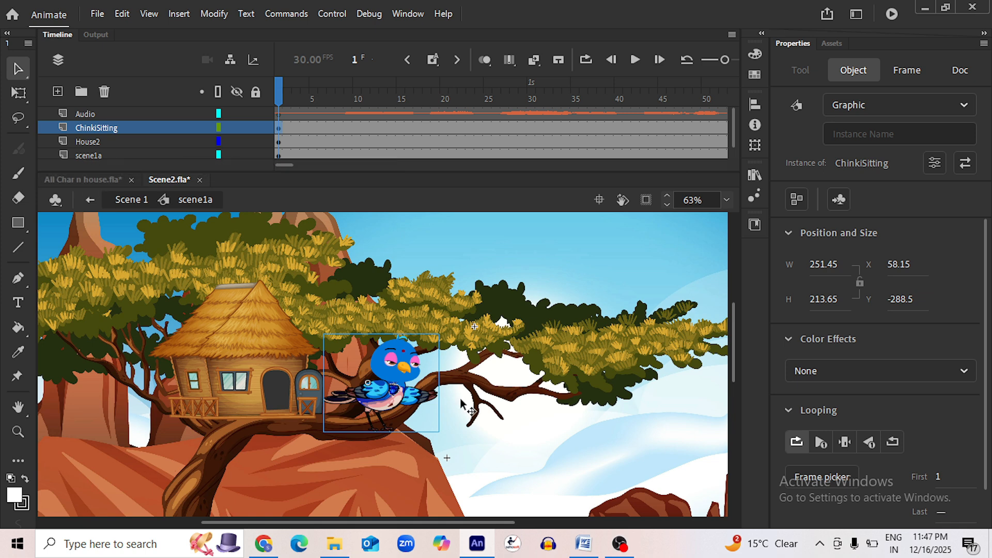
{"action": "key", "text": "q"}
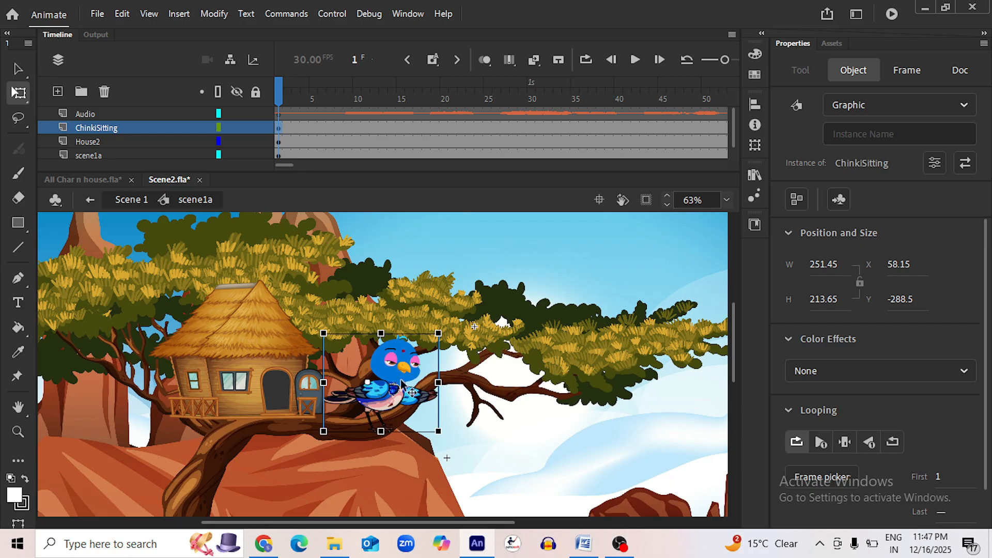
{"action": "scroll", "coordinate": [348, 365], "scroll_direction": "up", "scroll_amount": 2}
{"action": "scroll", "coordinate": [343, 350], "scroll_direction": "up", "scroll_amount": 1}
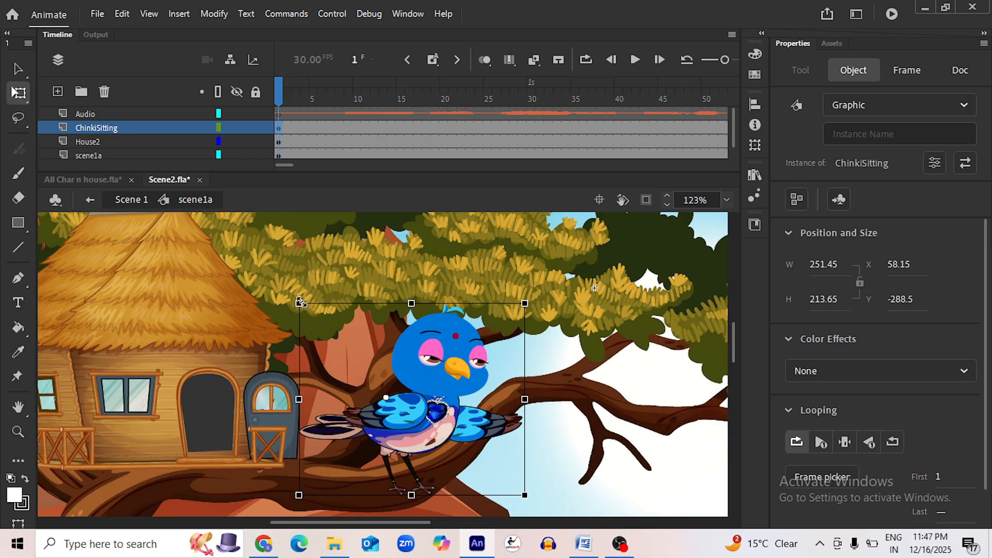
{"action": "left_click_drag", "start_coordinate": [300, 305], "coordinate": [349, 355]}
{"action": "left_click_drag", "start_coordinate": [407, 402], "coordinate": [347, 433]}
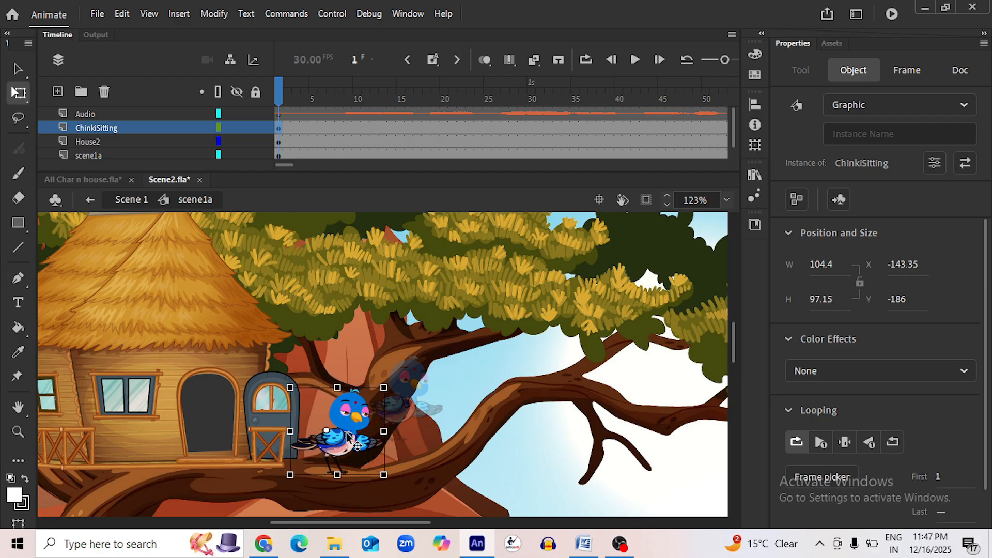
Resize the bird to about 98 × 84 and stand it on the branch at about X -119, Y -168
{"action": "scroll", "coordinate": [319, 420], "scroll_direction": "up", "scroll_amount": 3}
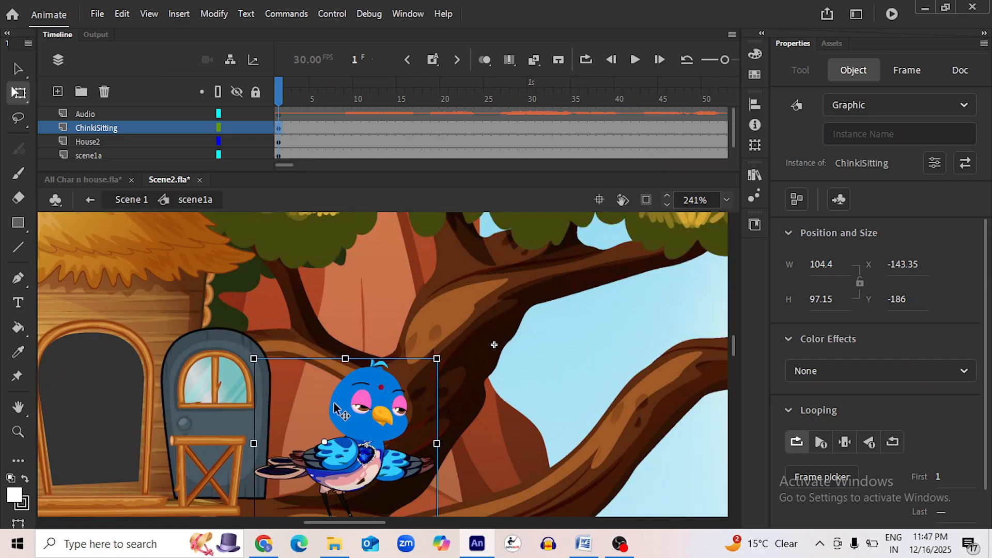
{"action": "scroll", "coordinate": [320, 420], "scroll_direction": "down", "scroll_amount": 2}
{"action": "left_click_drag", "start_coordinate": [284, 373], "coordinate": [297, 387]}
{"action": "scroll", "coordinate": [367, 436], "scroll_direction": "up", "scroll_amount": 3}
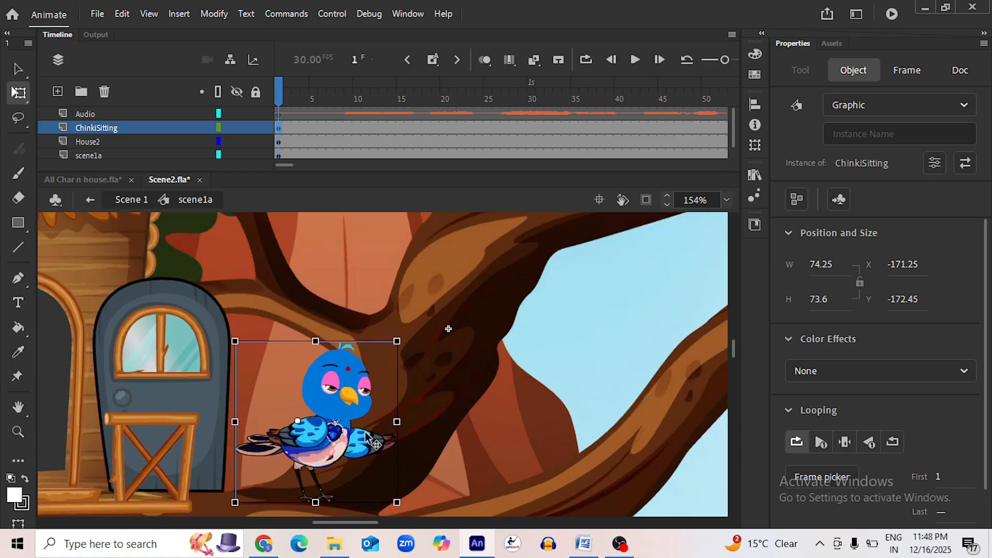
{"action": "left_click_drag", "start_coordinate": [356, 436], "coordinate": [422, 428]}
{"action": "scroll", "coordinate": [454, 394], "scroll_direction": "down", "scroll_amount": 3}
{"action": "scroll", "coordinate": [404, 416], "scroll_direction": "up", "scroll_amount": 3}
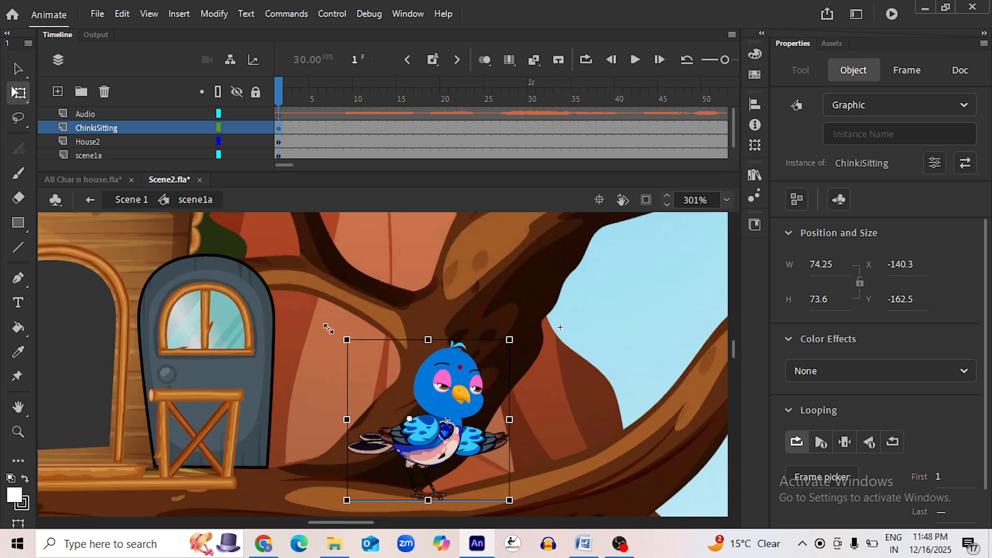
{"action": "mouse_move", "coordinate": [329, 329]}
{"action": "left_mouse_down"}
{"action": "mouse_move", "coordinate": [319, 324]}
{"action": "mouse_move", "coordinate": [327, 328]}
{"action": "left_mouse_up"}
{"action": "scroll", "coordinate": [414, 354], "scroll_direction": "down", "scroll_amount": 2}
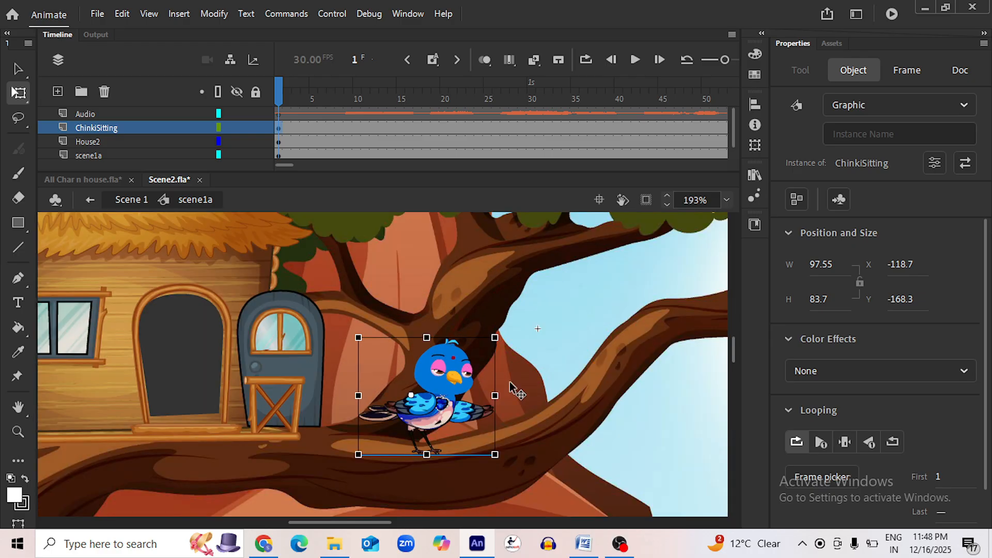
Flip the bird horizontally and place it back on the branch near the door at about X -267, Y -168
{"action": "left_click", "coordinate": [214, 13]}
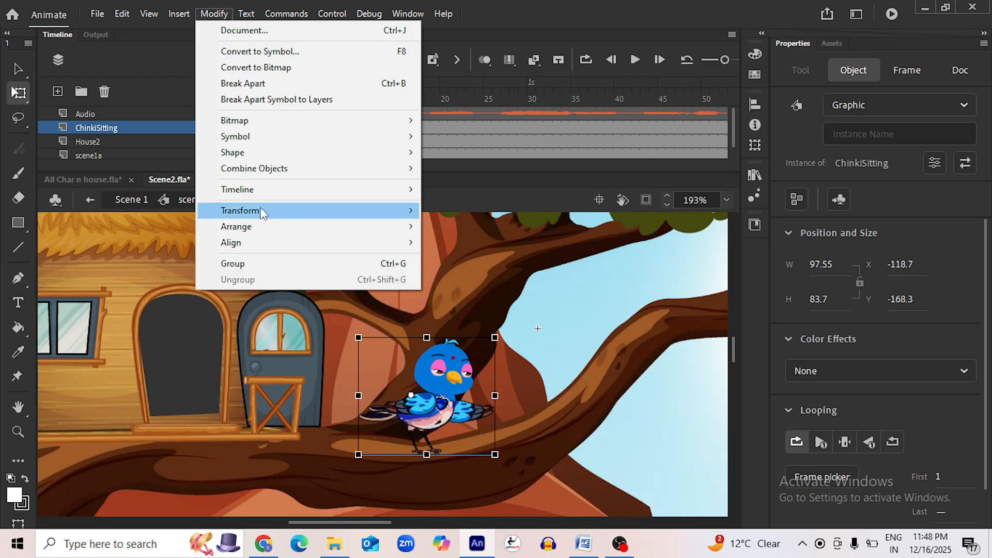
{"action": "mouse_move", "coordinate": [262, 211]}
{"action": "left_click", "coordinate": [504, 364]}
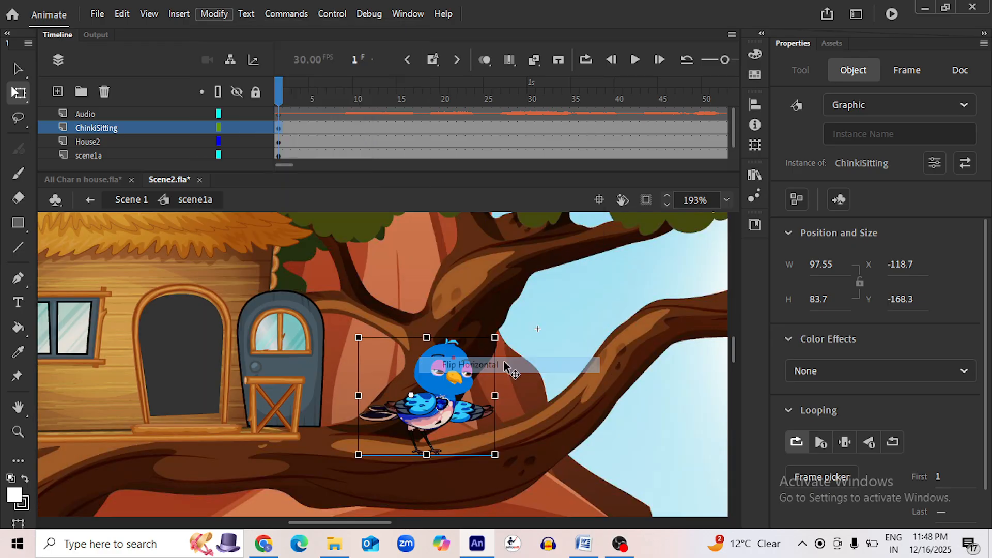
{"action": "left_click_drag", "start_coordinate": [394, 410], "coordinate": [440, 411]}
{"action": "scroll", "coordinate": [523, 439], "scroll_direction": "down", "scroll_amount": 4}
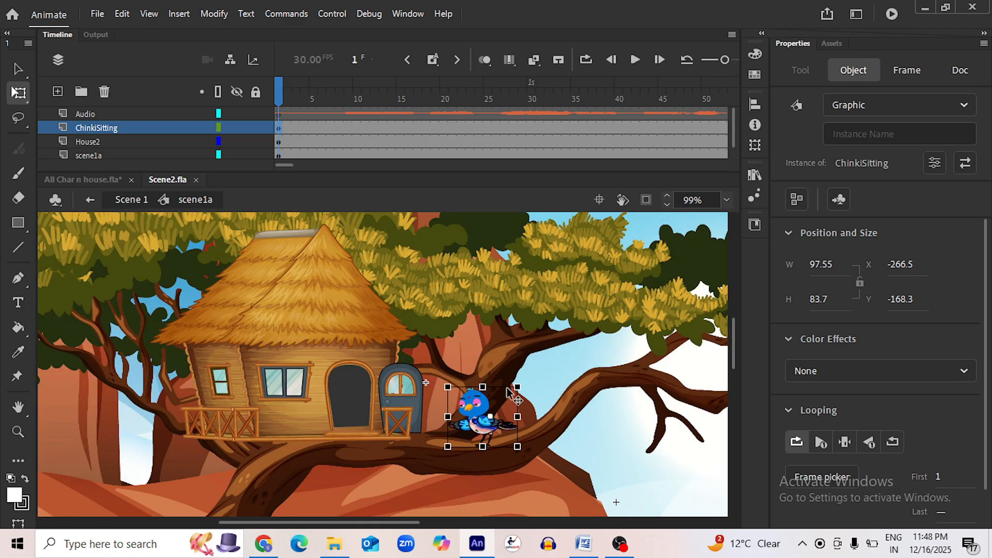
Copy the Audio layer of the scene1a symbol and paste it above the Lipsync layer inside the ChinkiSitting symbol
{"action": "left_click", "coordinate": [277, 85]}
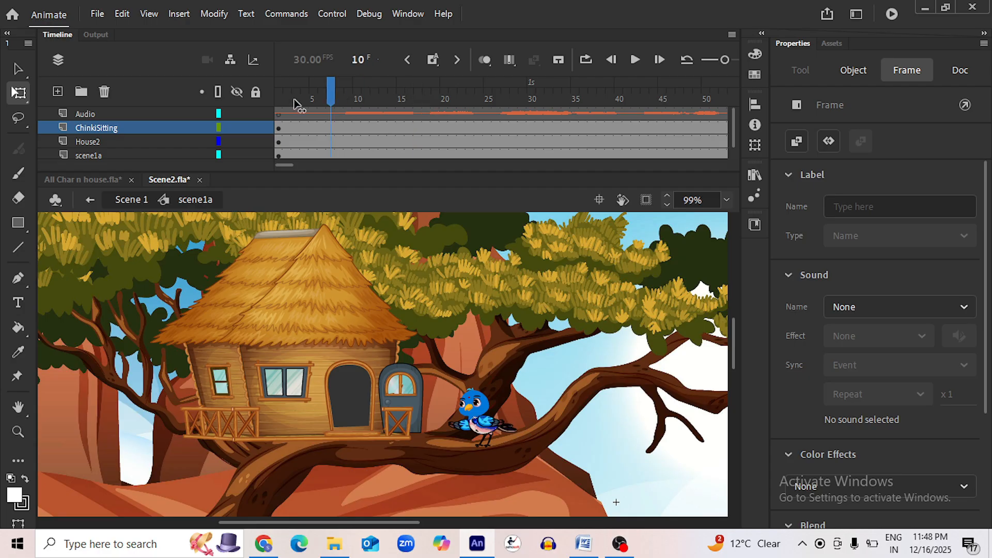
{"action": "left_click", "coordinate": [126, 113]}
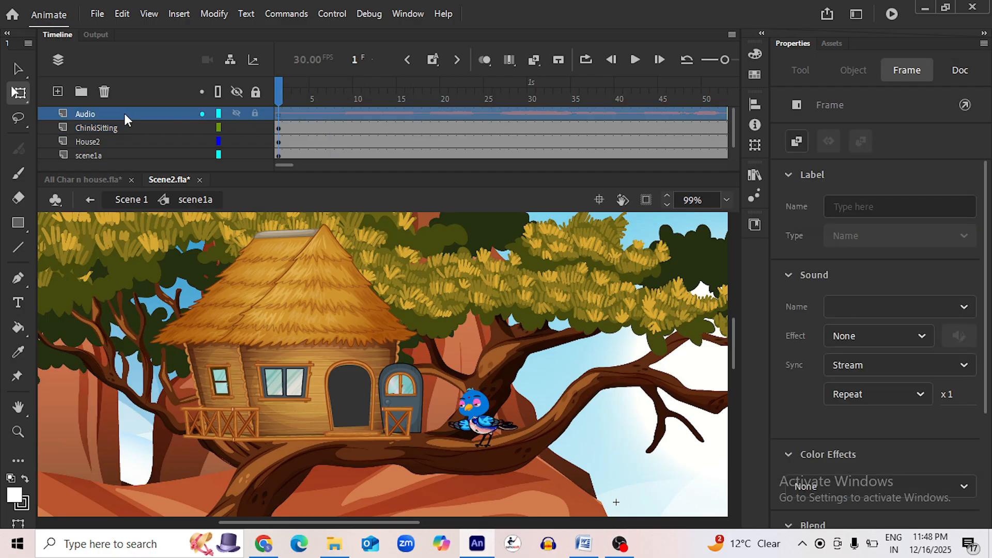
{"action": "right_click", "coordinate": [123, 111]}
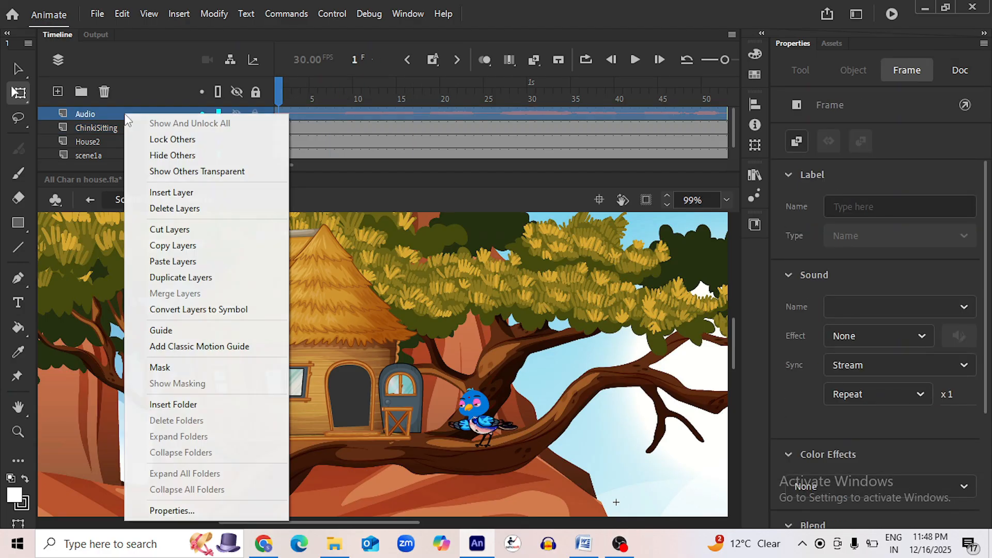
{"action": "left_click", "coordinate": [180, 248]}
{"action": "left_click", "coordinate": [478, 425]}
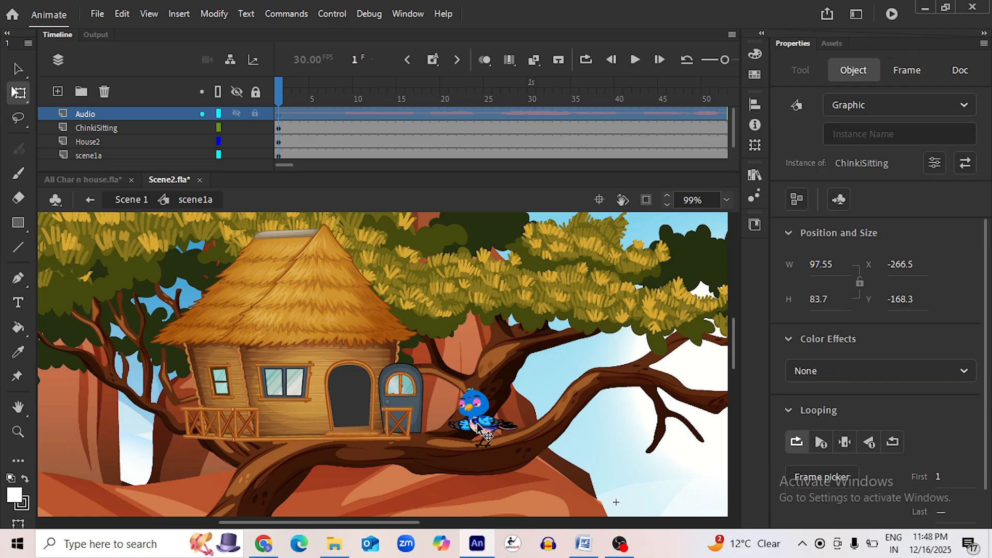
{"action": "double_click", "coordinate": [478, 425]}
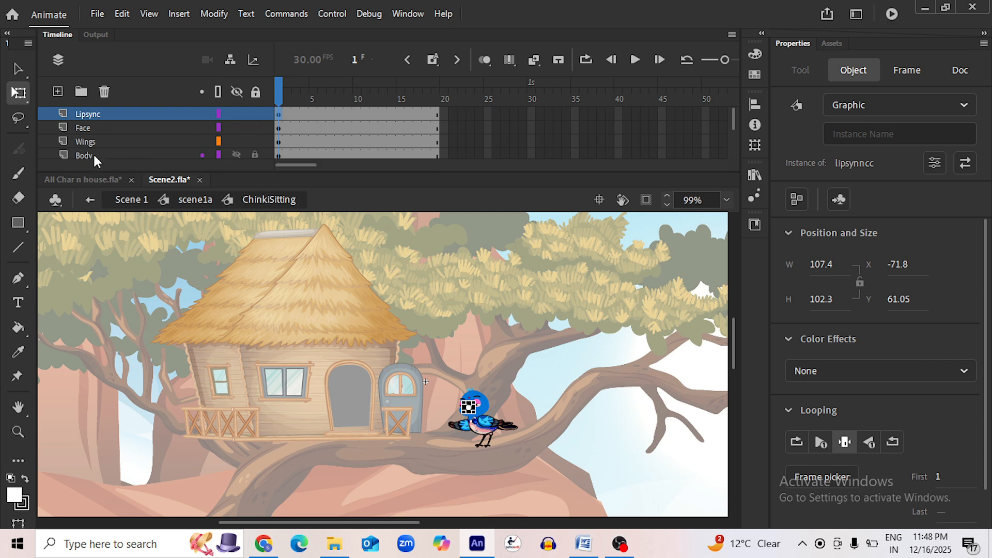
{"action": "right_click", "coordinate": [94, 109]}
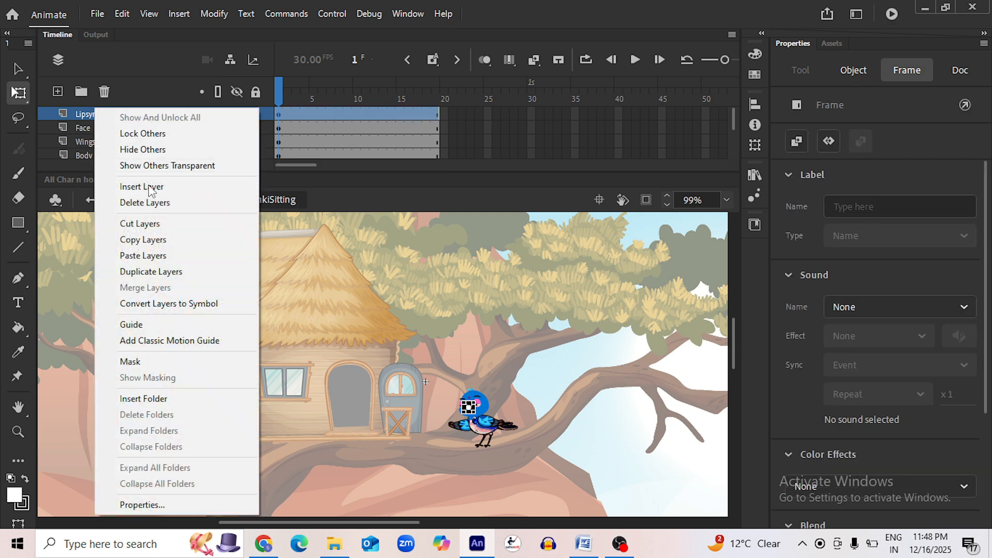
{"action": "left_click", "coordinate": [143, 255]}
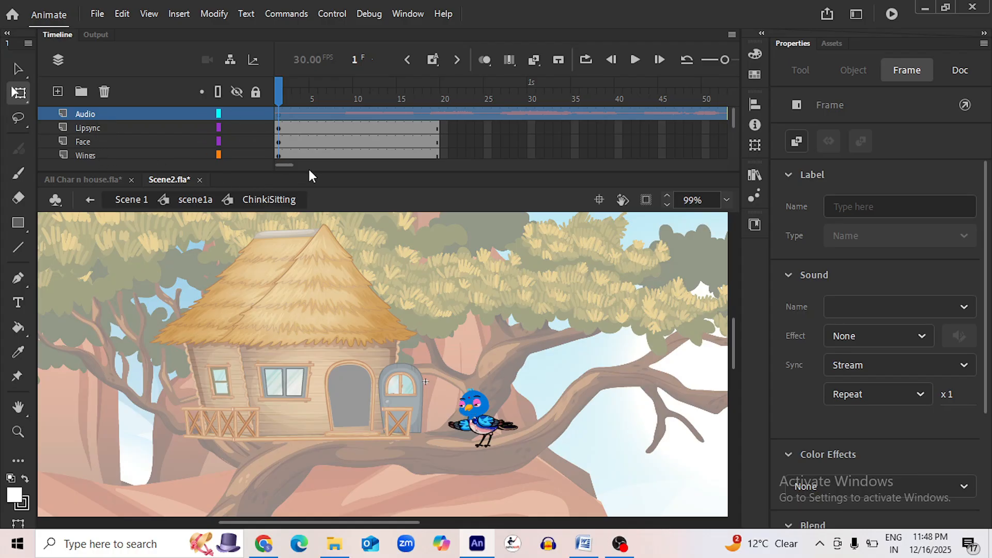
Extend all ChinkiSitting layers from Lipsync through Legs to frame 5075 and save the document
{"action": "left_click_drag", "start_coordinate": [317, 171], "coordinate": [676, 213]}
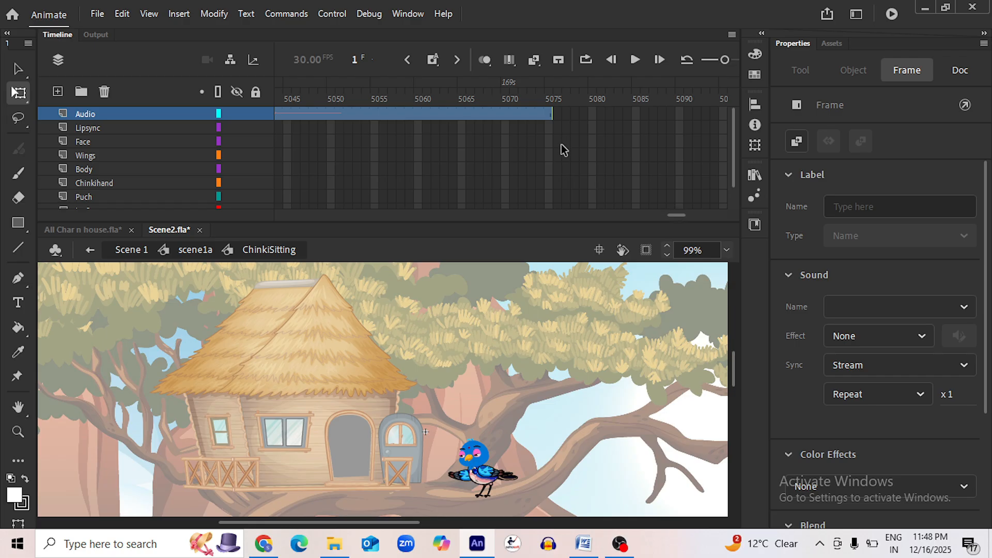
{"action": "left_click", "coordinate": [550, 129]}
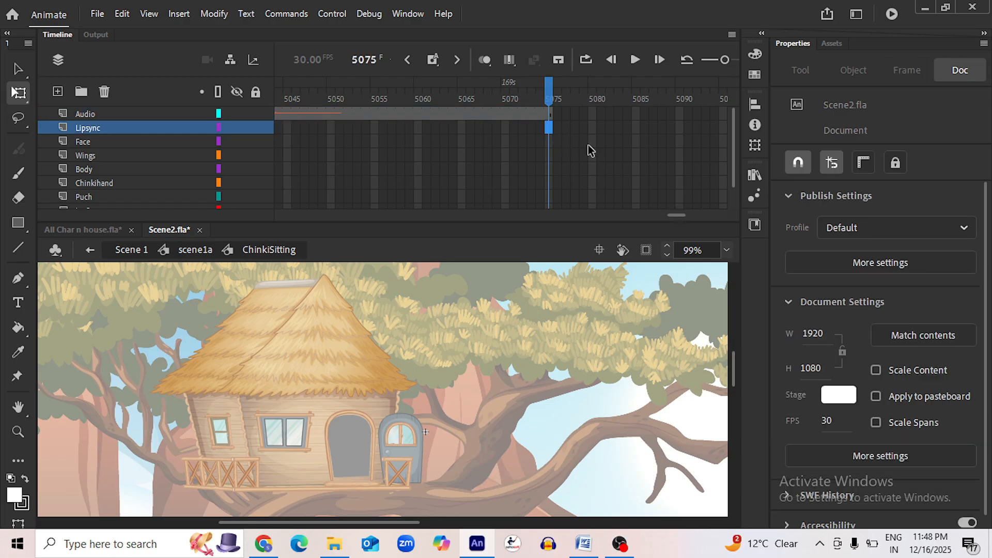
{"action": "scroll", "coordinate": [583, 155], "scroll_direction": "down", "scroll_amount": 1}
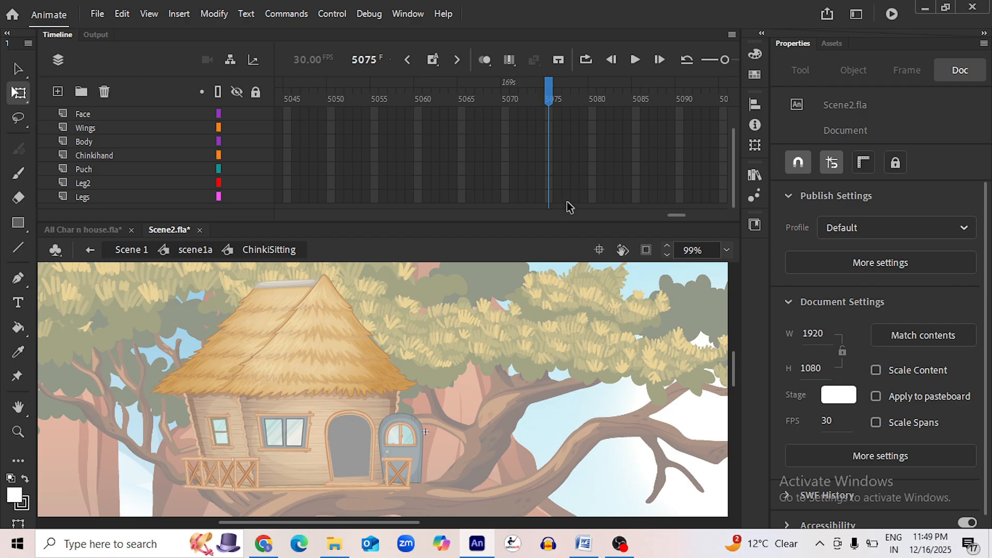
{"action": "left_click", "coordinate": [550, 197], "text": "shift"}
{"action": "scroll", "coordinate": [635, 189], "scroll_direction": "up", "scroll_amount": 1}
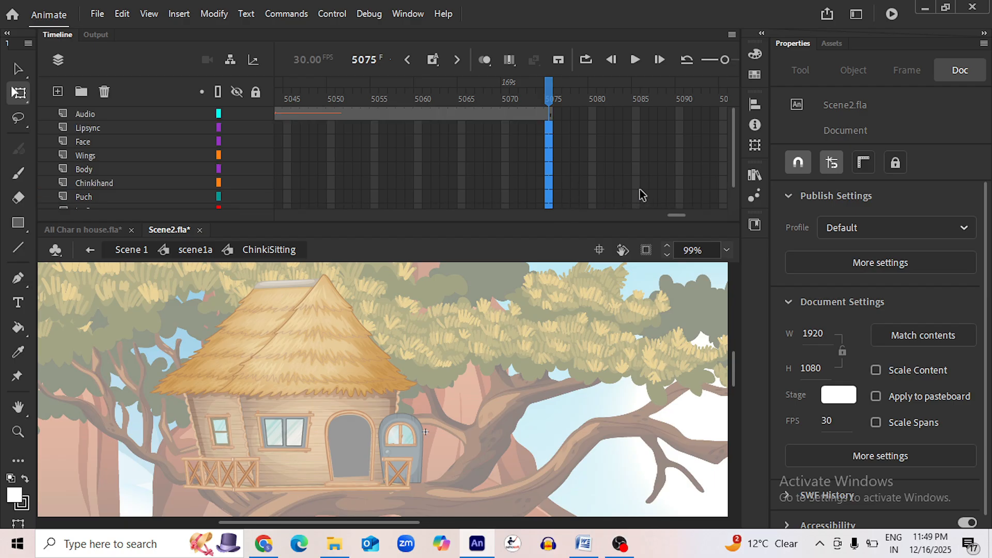
{"action": "key", "text": "F5"}
{"action": "key", "text": "ctrl+s"}
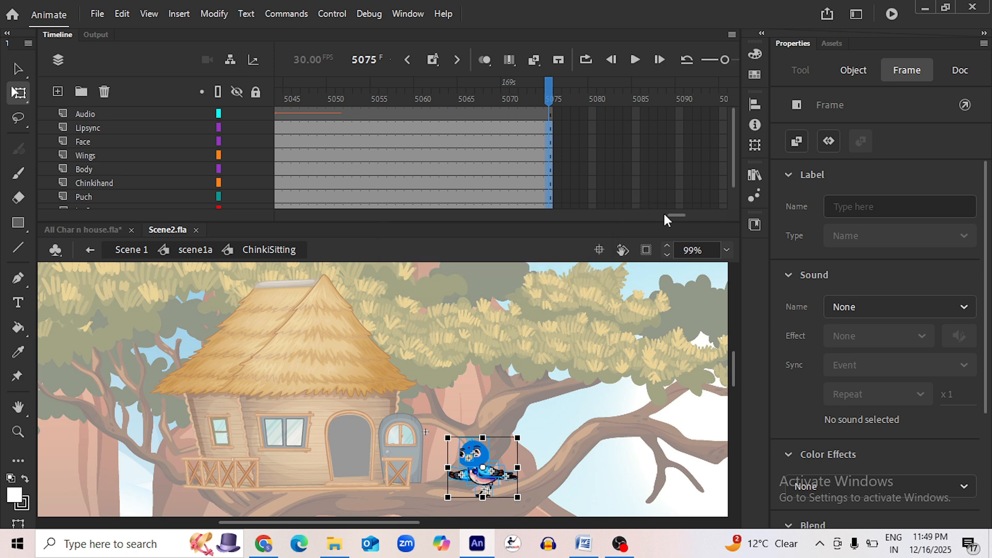
{"action": "left_click_drag", "start_coordinate": [682, 216], "coordinate": [208, 215]}
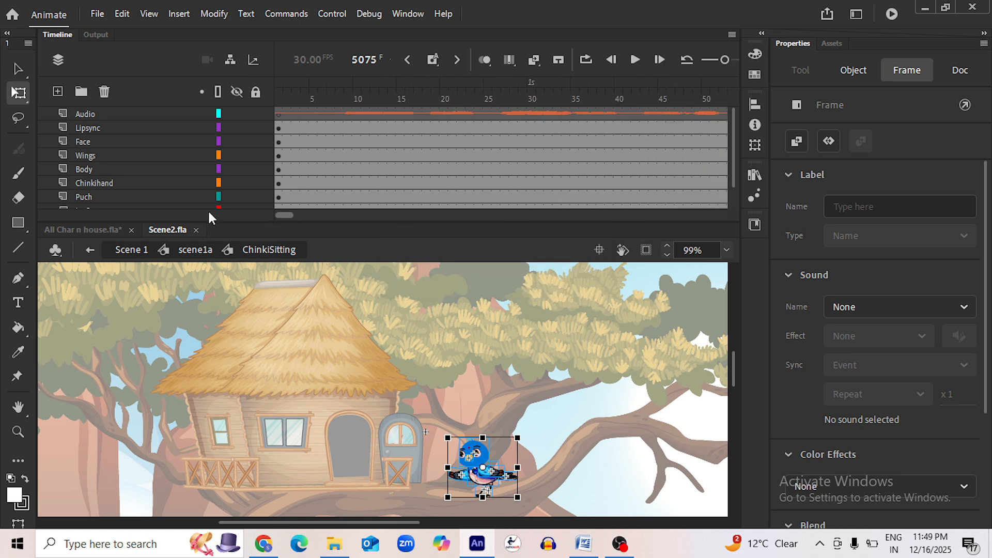
Play the audio from frame 1 and set the beak's lip-sync graphic to loop from frame 206 of the Lipsync layer, where the bird starts speaking
{"action": "left_click", "coordinate": [281, 101]}
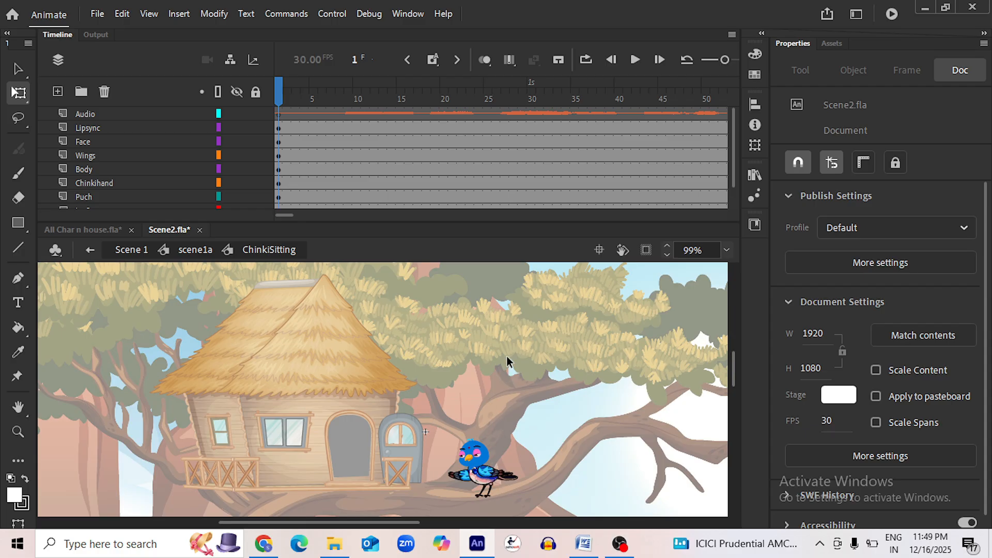
{"action": "scroll", "coordinate": [517, 478], "scroll_direction": "up", "scroll_amount": 2}
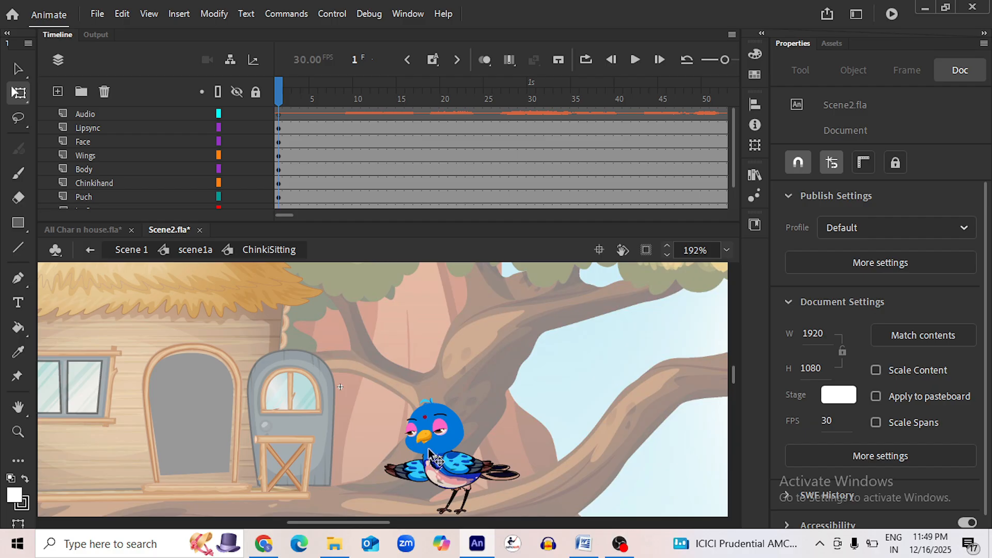
{"action": "left_click", "coordinate": [636, 60]}
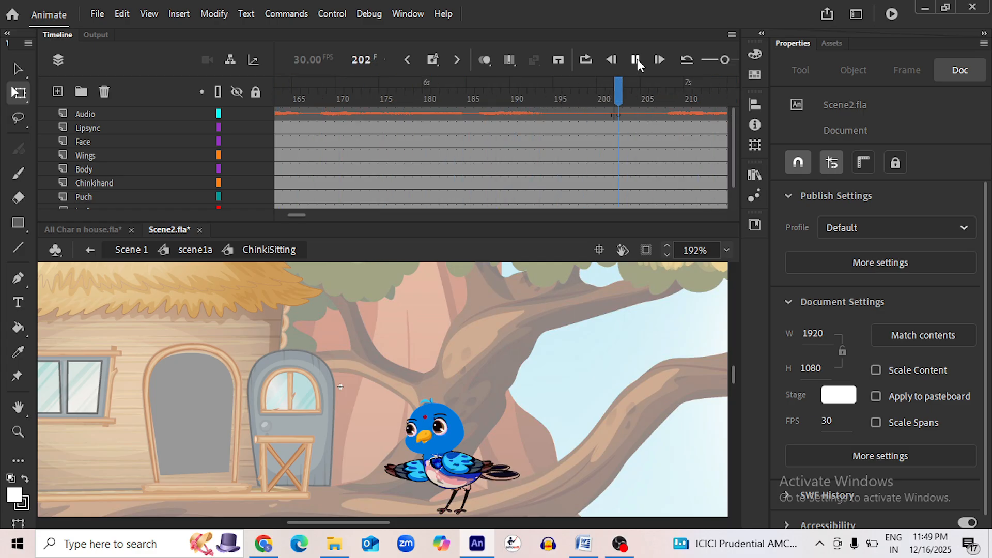
{"action": "left_click", "coordinate": [635, 60]}
{"action": "mouse_move", "coordinate": [341, 94]}
{"action": "left_mouse_down"}
{"action": "mouse_move", "coordinate": [266, 106]}
{"action": "mouse_move", "coordinate": [355, 106]}
{"action": "left_mouse_up"}
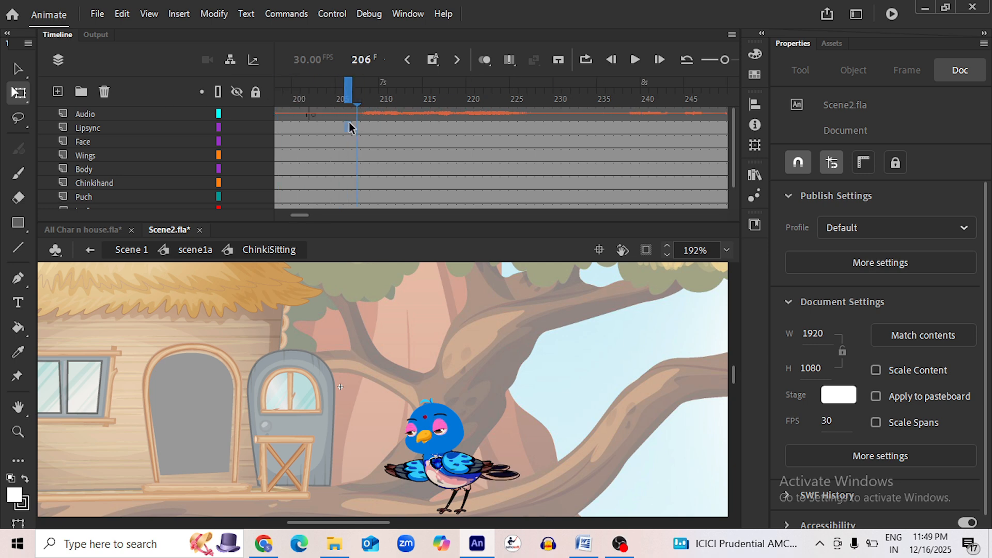
{"action": "left_click", "coordinate": [349, 127]}
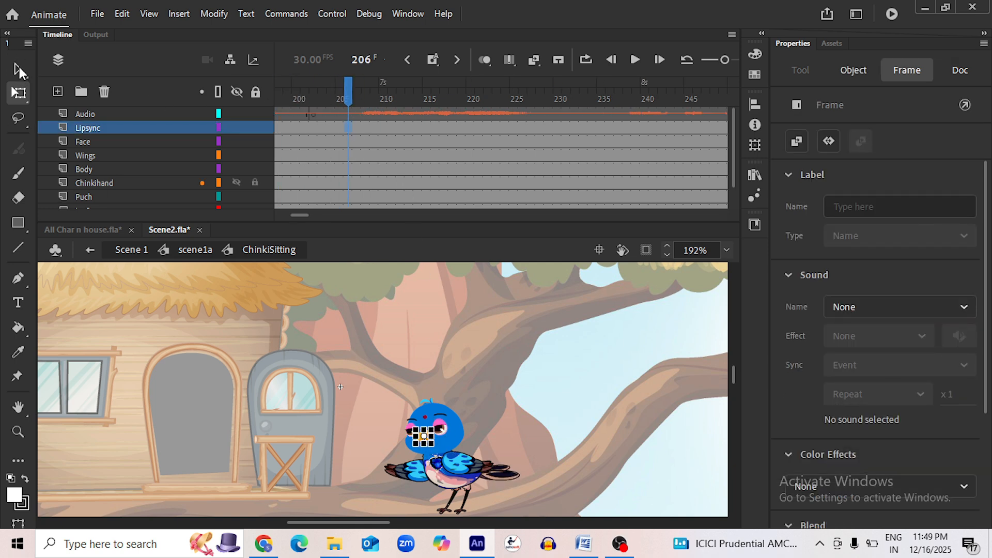
{"action": "left_click", "coordinate": [18, 68]}
{"action": "scroll", "coordinate": [448, 459], "scroll_direction": "up", "scroll_amount": 2}
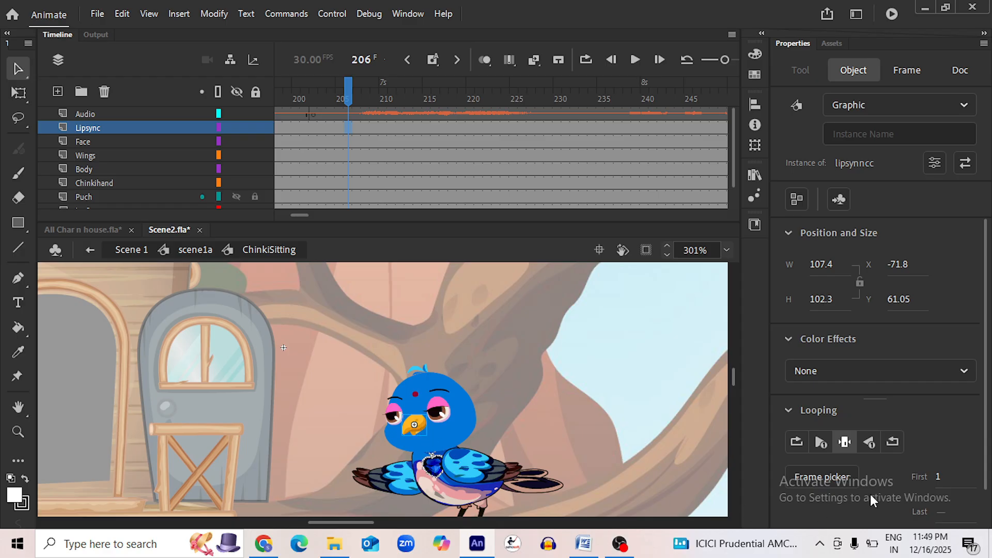
{"action": "left_click", "coordinate": [792, 445]}
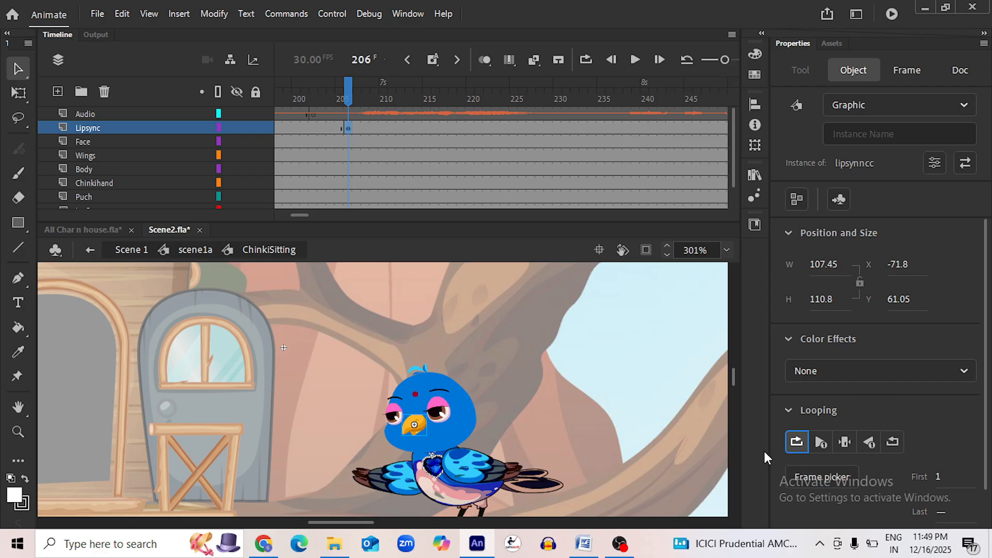
Play on to the end of the spoken phrase and set the beak to hold single frame 1 from frame 228 of the Lipsync layer
{"action": "left_click", "coordinate": [634, 61]}
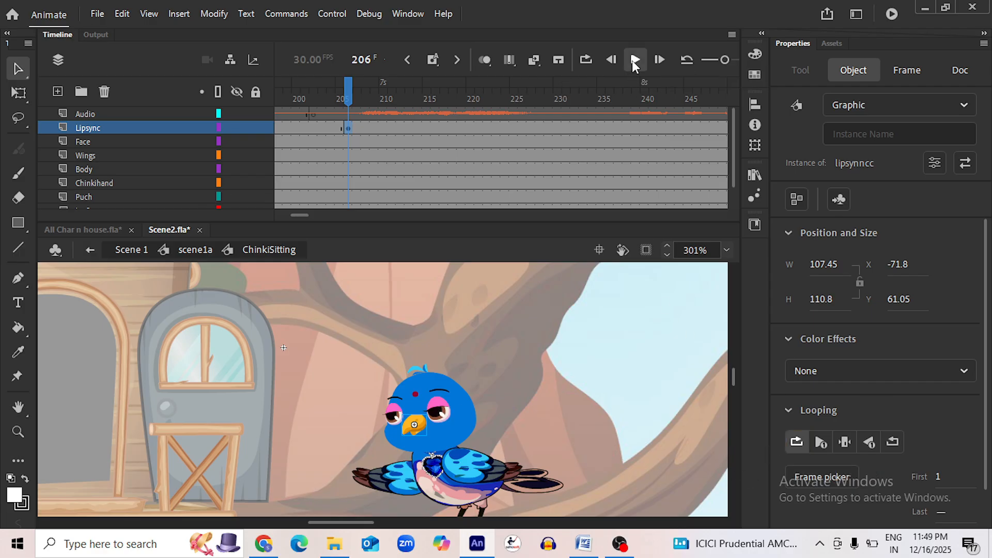
{"action": "key", "text": "Return"}
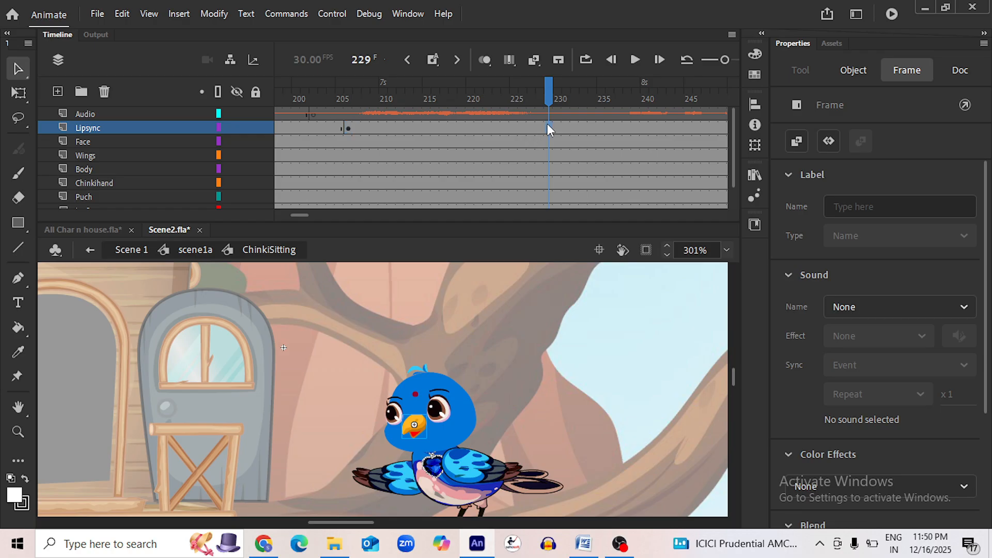
{"action": "left_click", "coordinate": [425, 421]}
{"action": "left_click", "coordinate": [843, 441]}
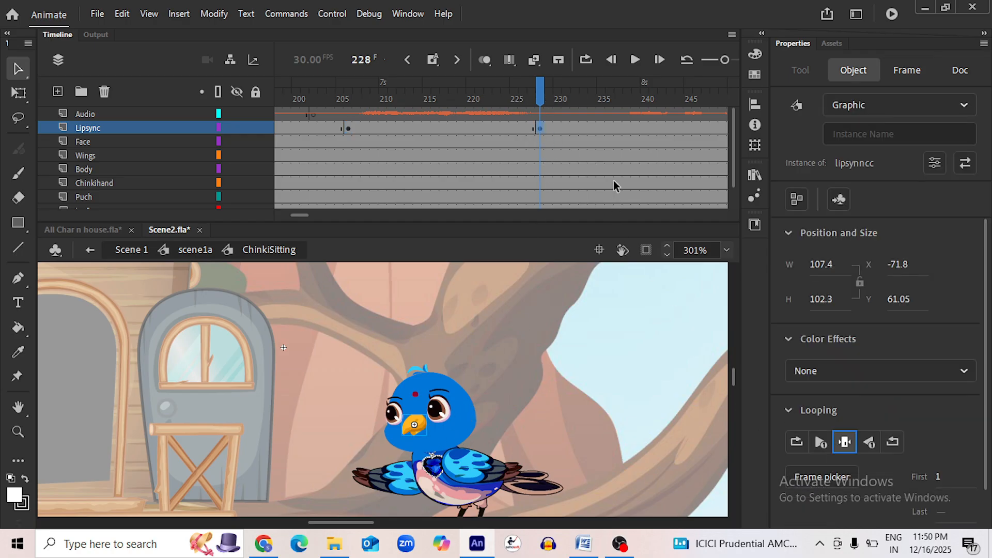
Set the beak's lip-sync graphic to loop again from frame 237 of the Lipsync layer
{"action": "left_click", "coordinate": [615, 127]}
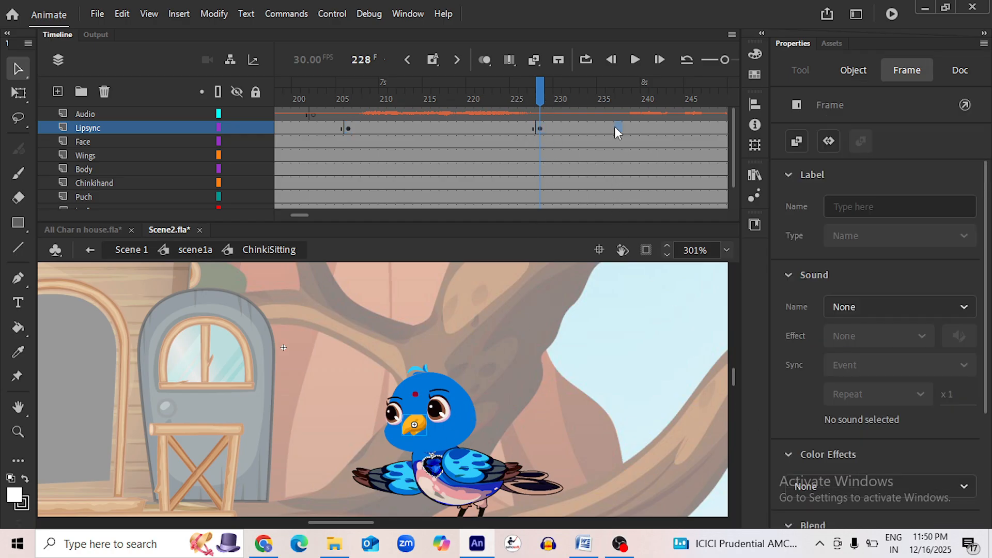
{"action": "left_click", "coordinate": [418, 440]}
{"action": "left_click", "coordinate": [796, 441]}
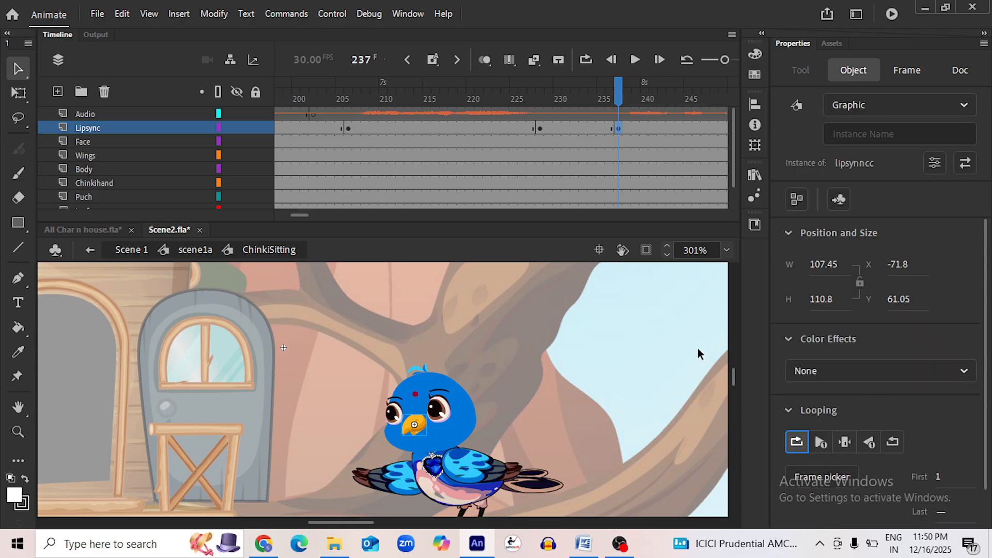
Play the following dialogue and set the beak to hold single frame 1 from frame 397 of the Lipsync layer
{"action": "left_click", "coordinate": [636, 61]}
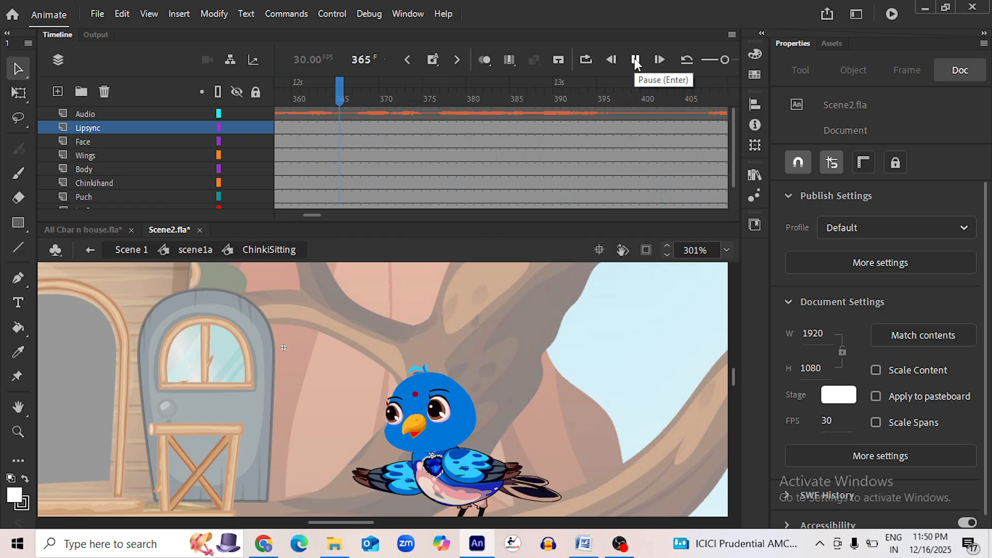
{"action": "left_click", "coordinate": [635, 60]}
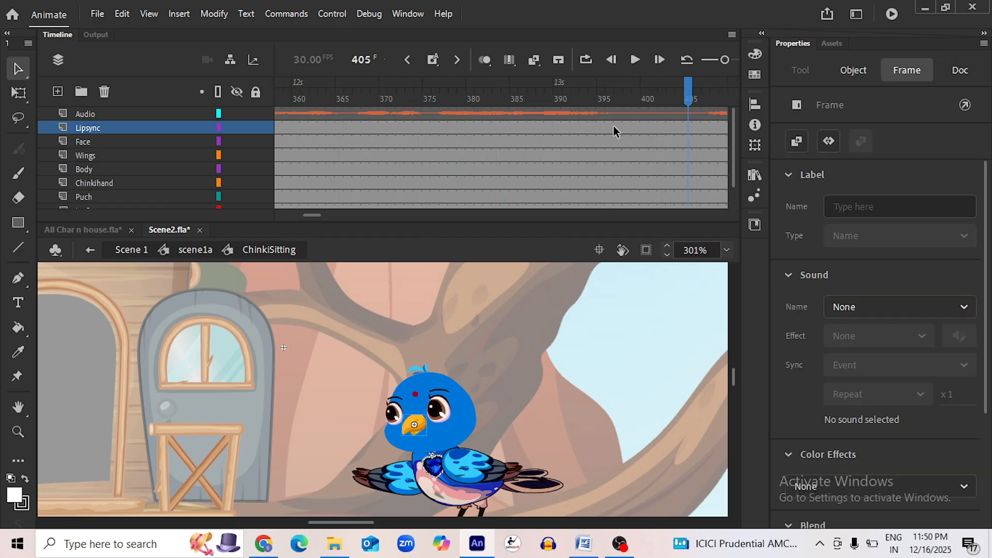
{"action": "left_click", "coordinate": [613, 126]}
{"action": "left_click", "coordinate": [620, 128]}
{"action": "left_click", "coordinate": [423, 433]}
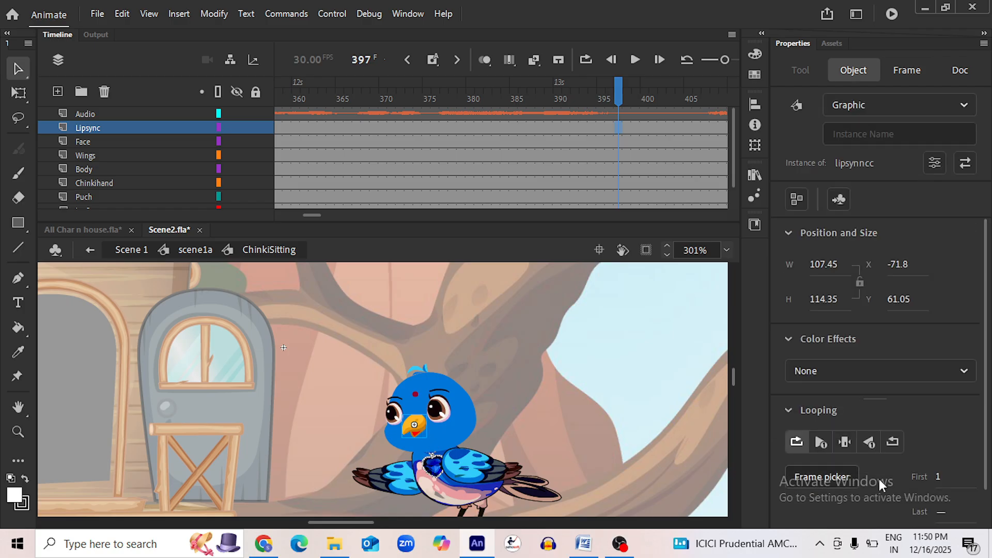
{"action": "left_click", "coordinate": [851, 444]}
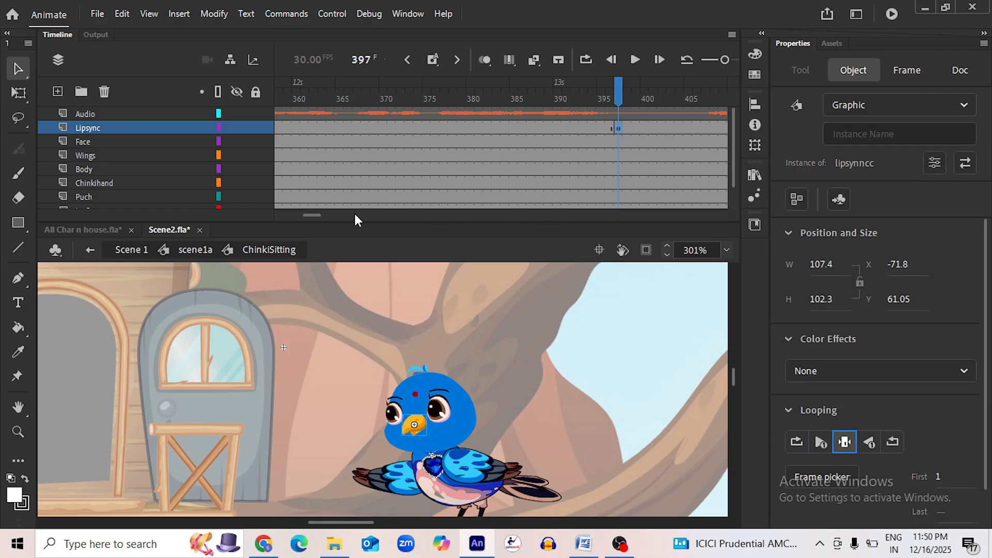
{"action": "scroll", "coordinate": [315, 215], "scroll_direction": "right", "scroll_amount": 3}
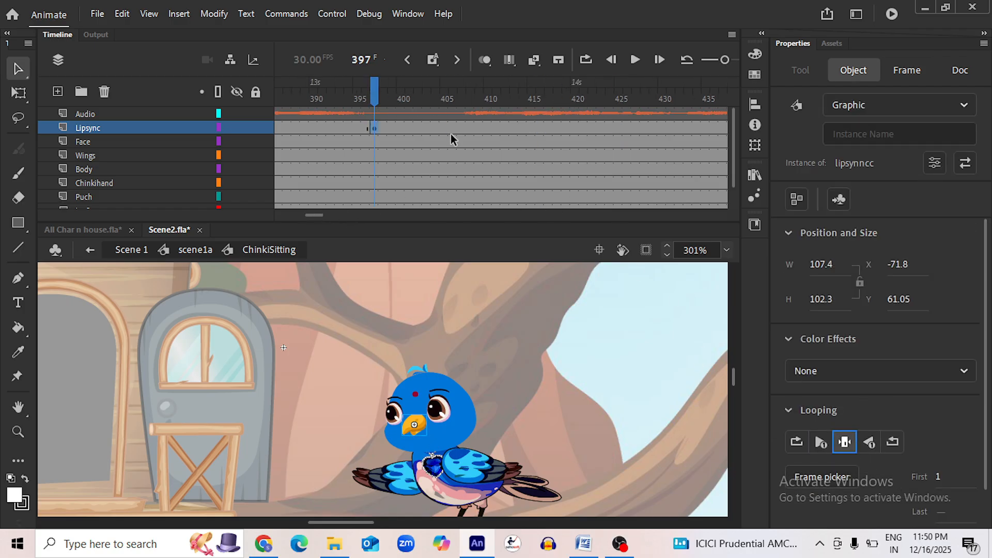
{"action": "left_click", "coordinate": [451, 134]}
{"action": "key", "text": "F6"}
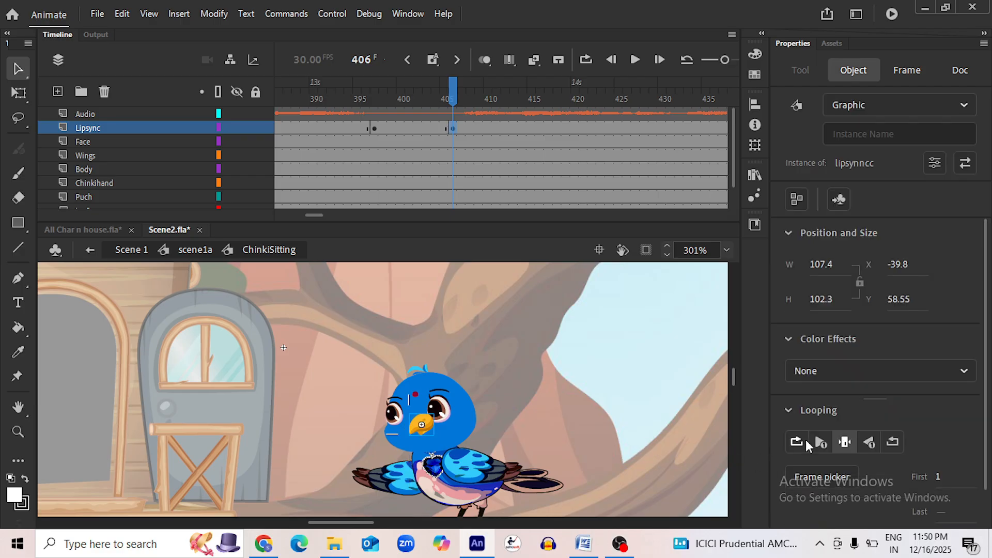
{"action": "left_click", "coordinate": [796, 442]}
{"action": "left_click", "coordinate": [634, 63]}
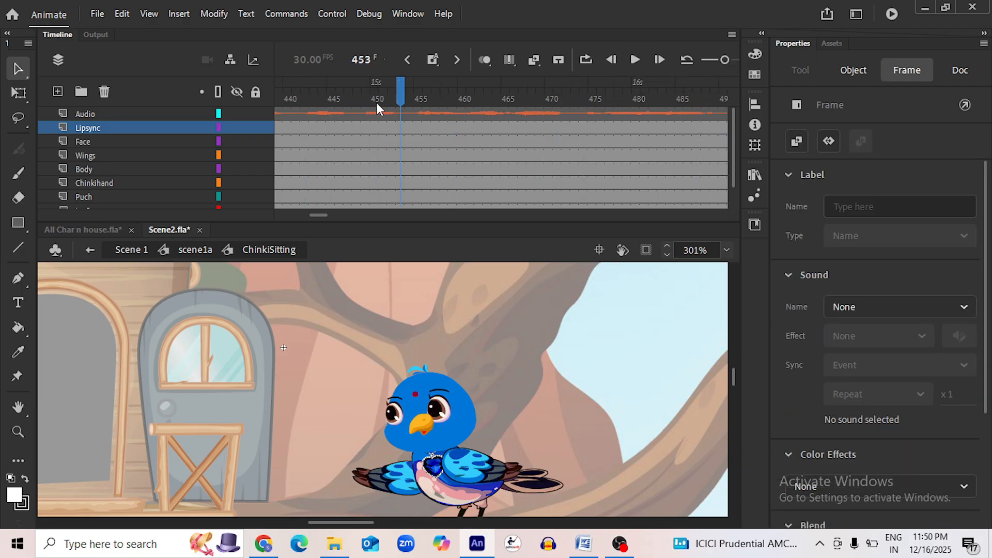
{"action": "left_click_drag", "start_coordinate": [377, 103], "coordinate": [382, 129]}
{"action": "right_click", "coordinate": [383, 129]}
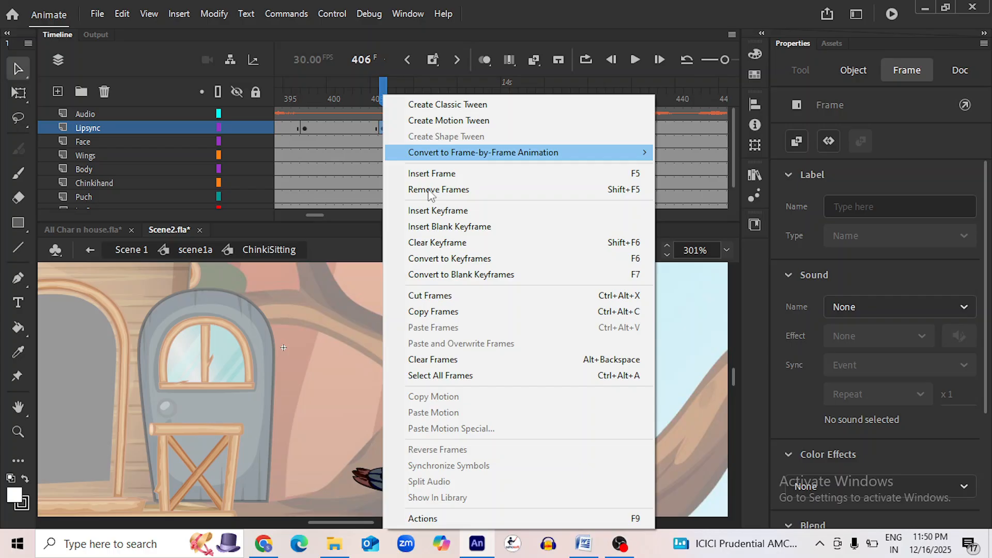
{"action": "left_click", "coordinate": [448, 242]}
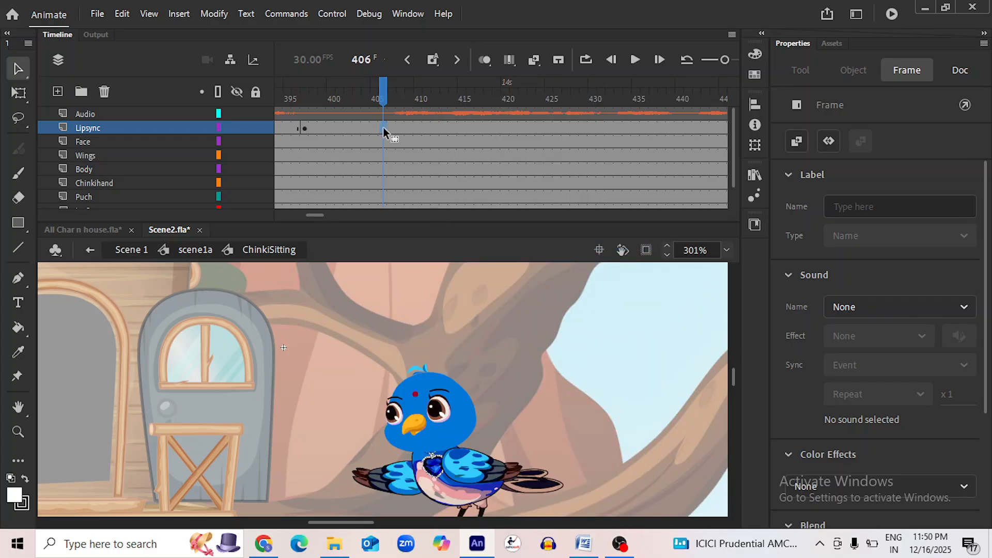
Set the beak's lip-sync graphic to loop from frame 406 of the Lipsync layer
{"action": "left_click", "coordinate": [419, 427]}
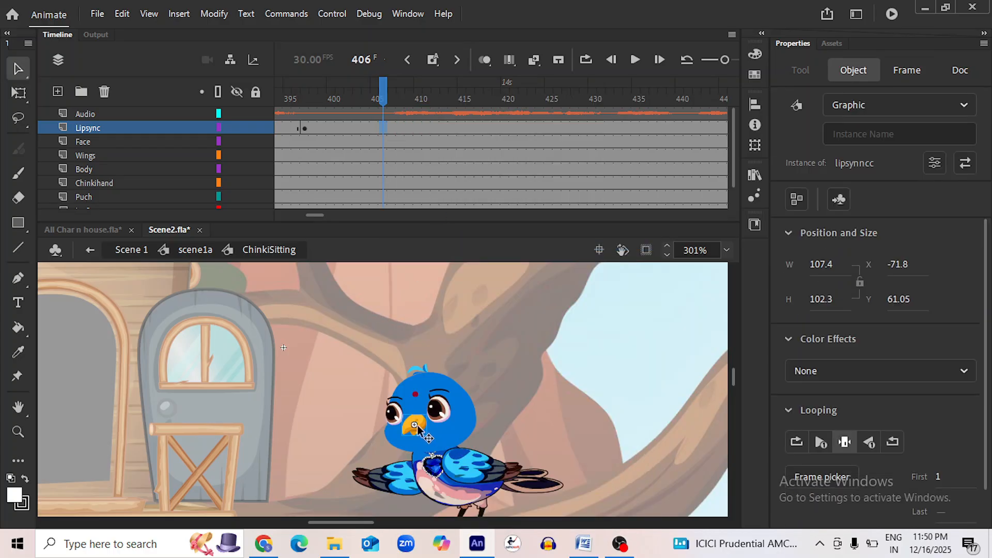
{"action": "left_click", "coordinate": [796, 442]}
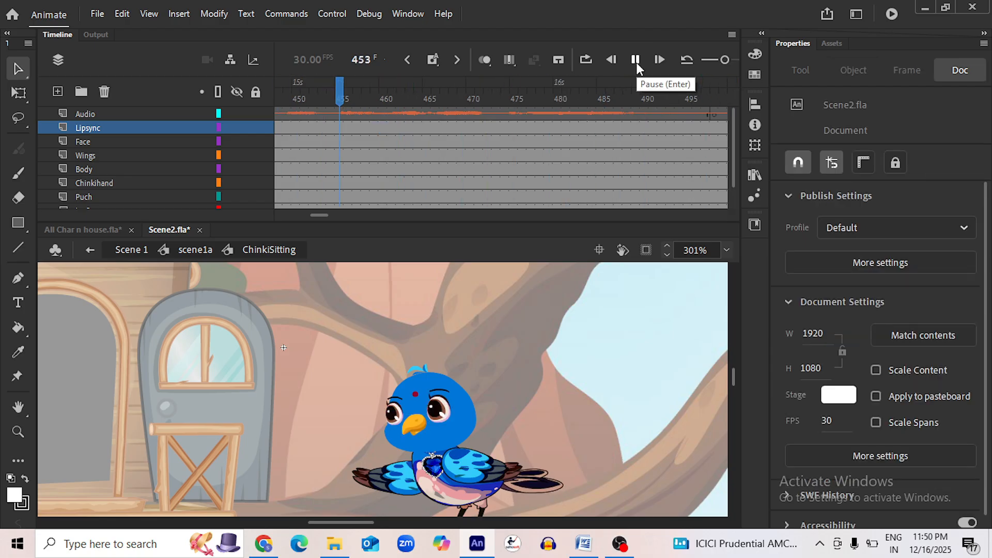
Set the beak to hold single frame 1 from frame 490 of the Lipsync layer and save the document
{"action": "left_click", "coordinate": [647, 124]}
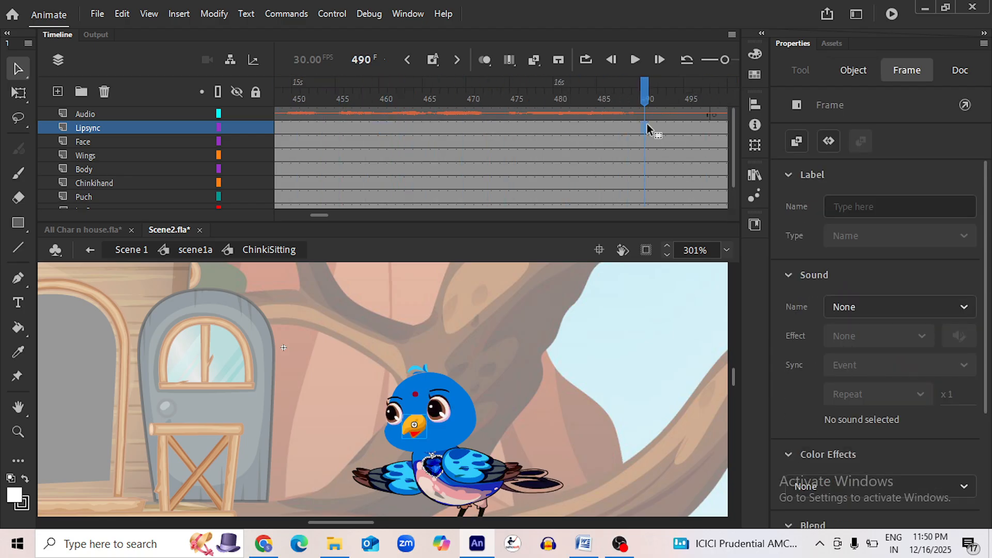
{"action": "left_click", "coordinate": [845, 441]}
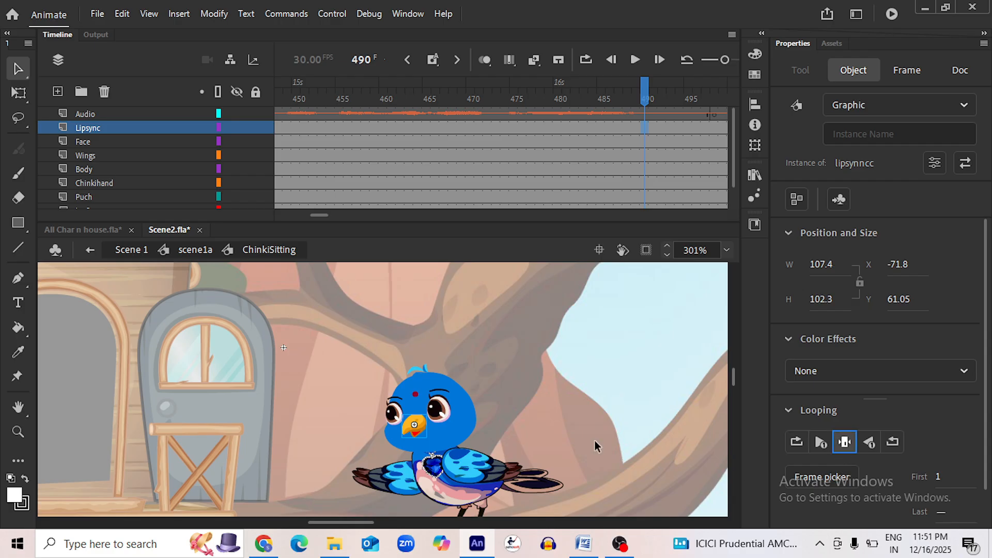
{"action": "key", "text": "ctrl+s"}
Play the audio up to the bird's next line and set the beak graphic to loop from frame 1834 of the Lipsync layer
{"action": "left_click_drag", "start_coordinate": [321, 212], "coordinate": [321, 212]}
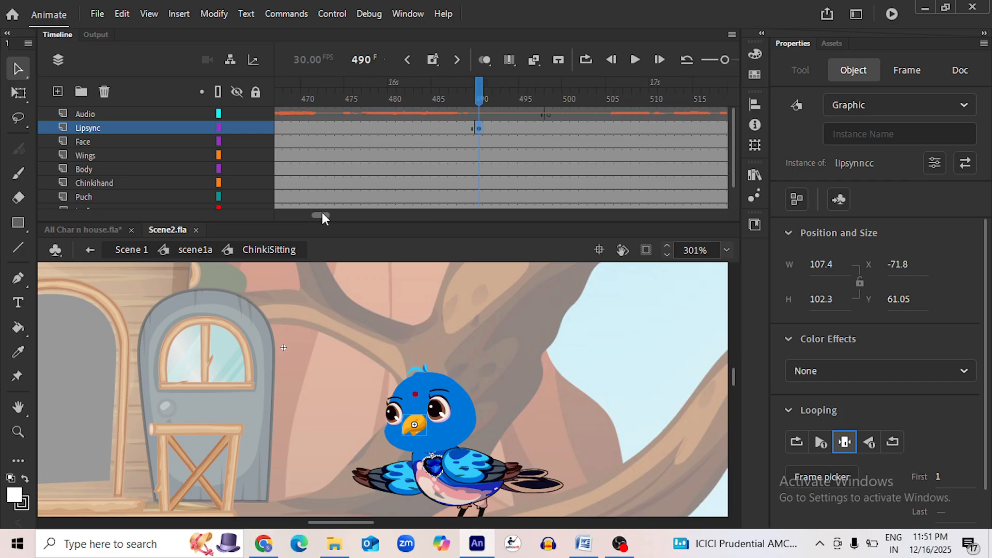
{"action": "left_click", "coordinate": [635, 60]}
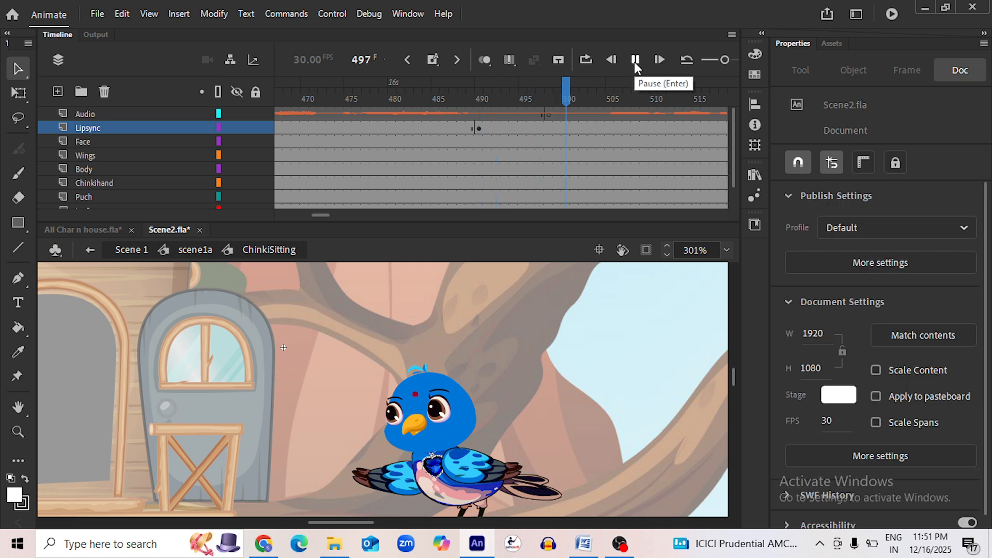
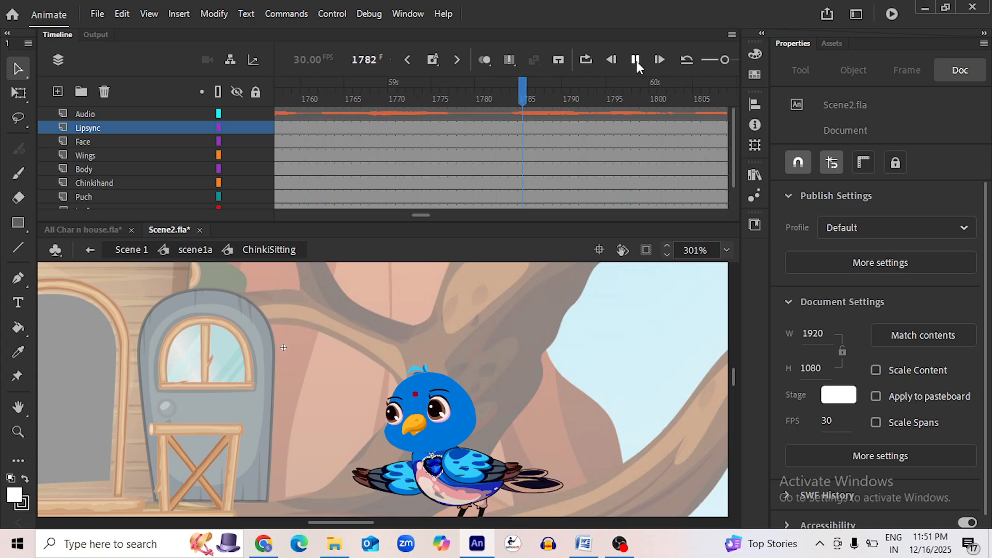
{"action": "left_click", "coordinate": [635, 59]}
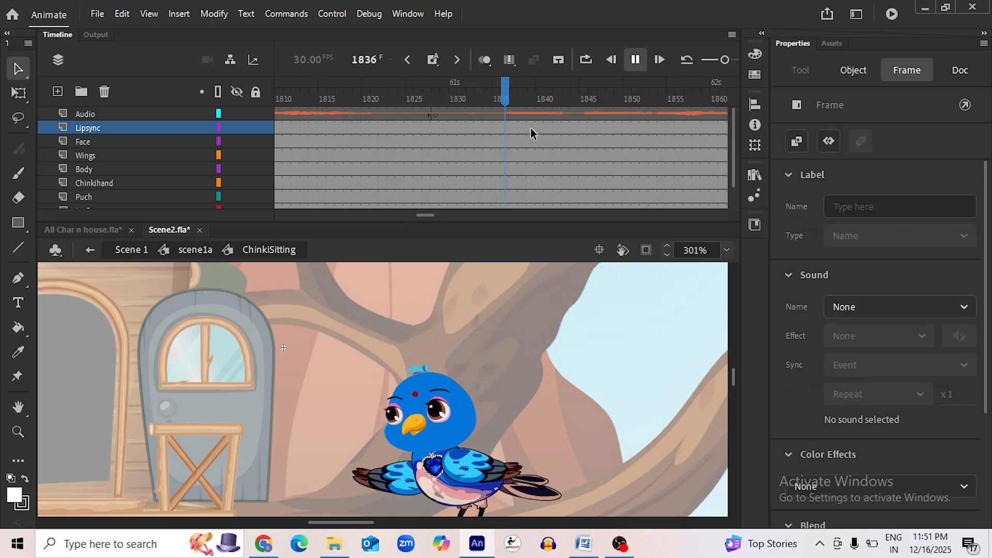
{"action": "left_click", "coordinate": [492, 127]}
{"action": "left_click", "coordinate": [492, 125]}
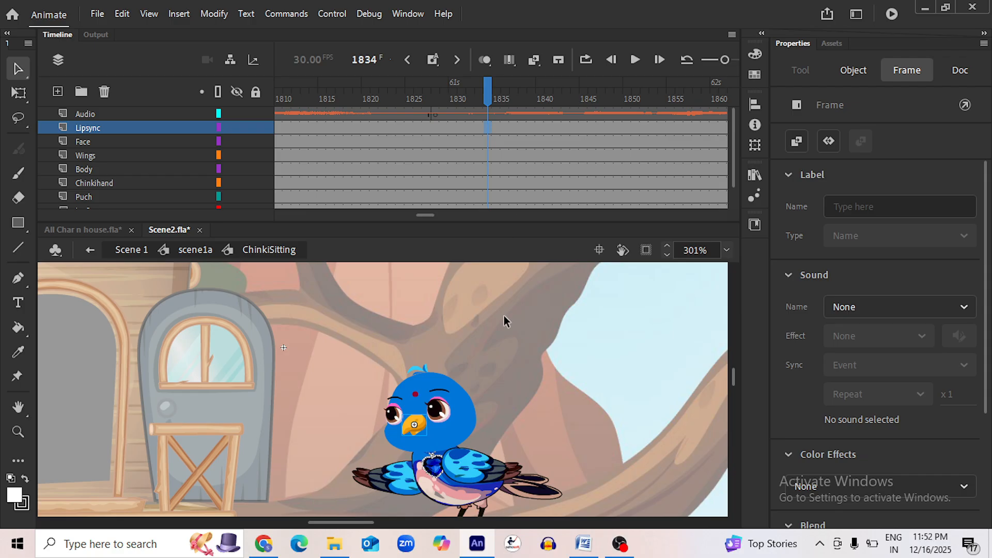
{"action": "left_click", "coordinate": [429, 428]}
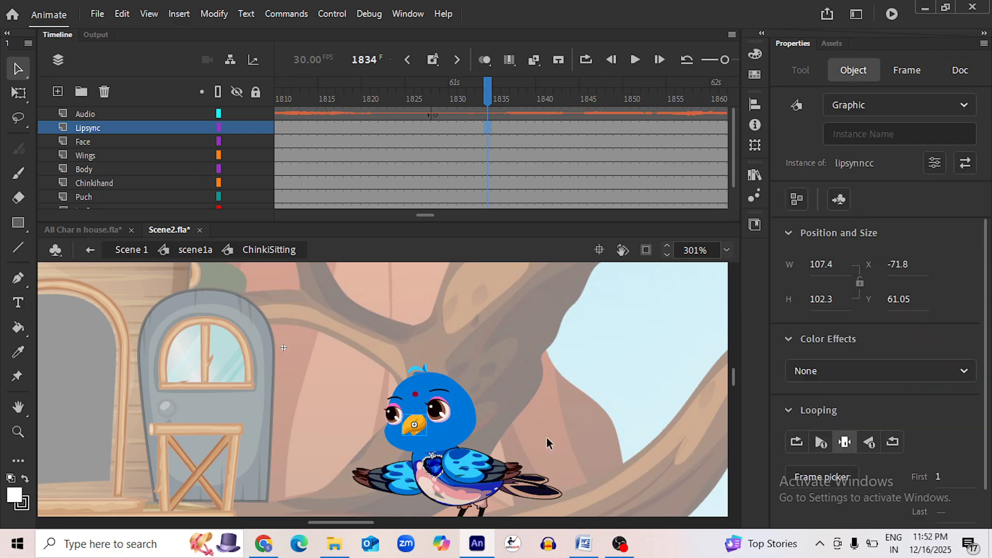
{"action": "left_click", "coordinate": [796, 441]}
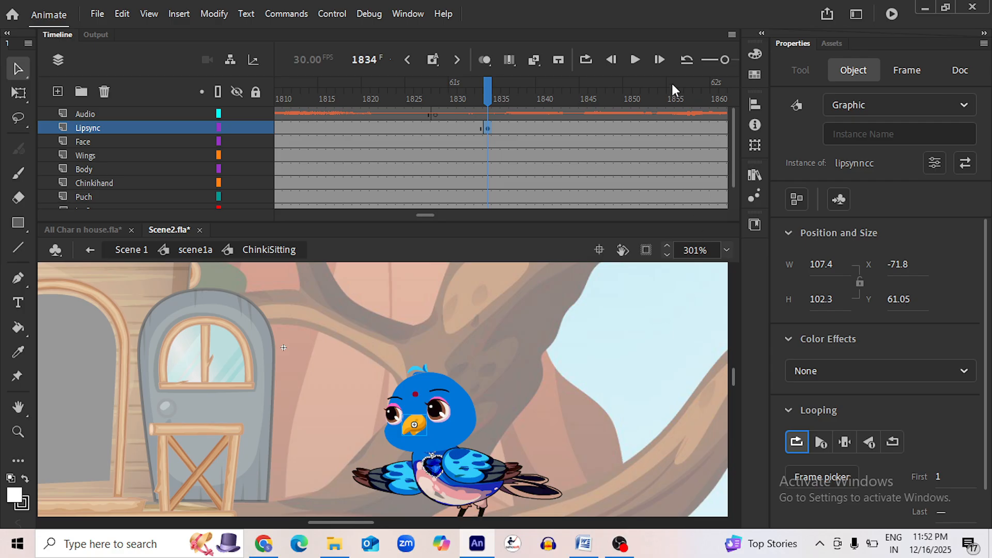
Play through the line and set the beak to hold single frame 1 from frame 2222 of the Lipsync layer
{"action": "left_click", "coordinate": [641, 61]}
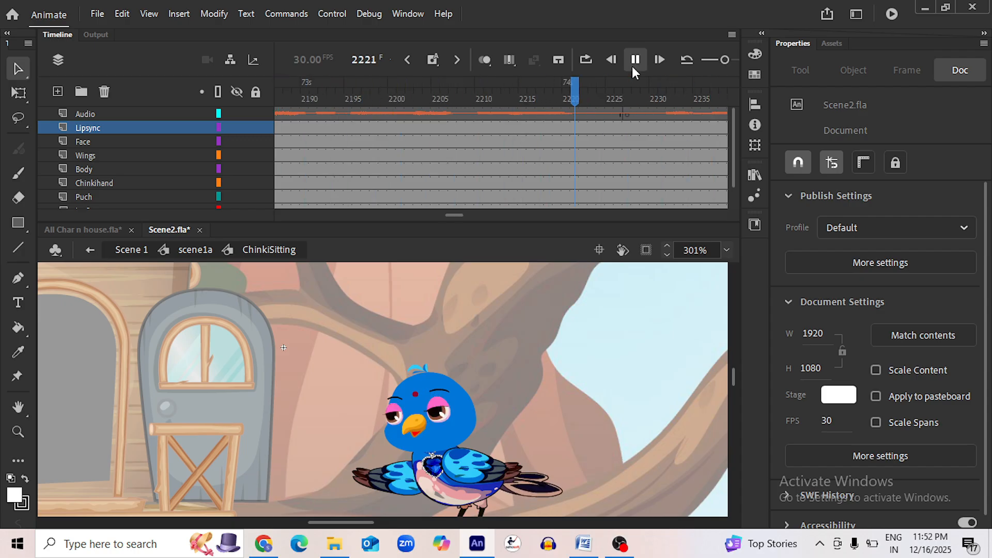
{"action": "left_click", "coordinate": [597, 123]}
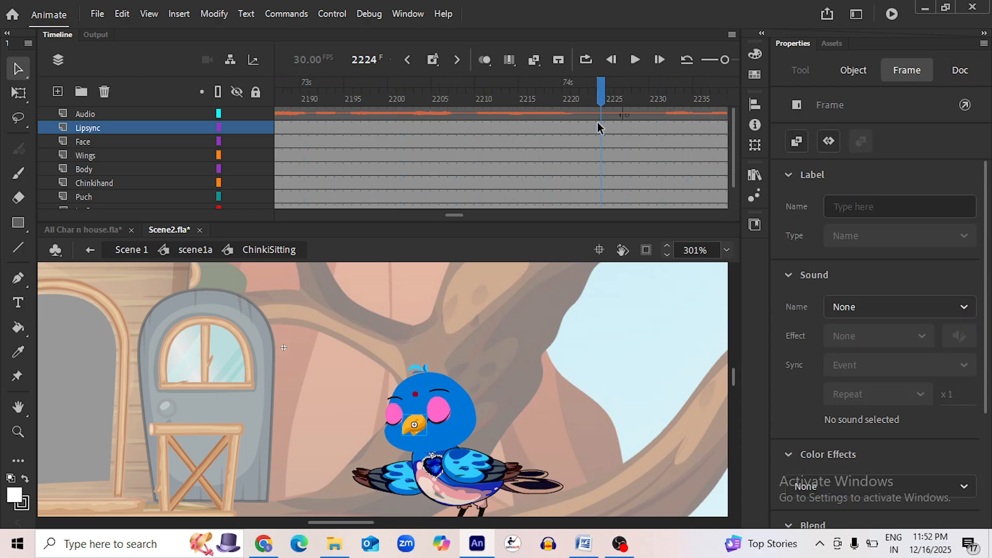
{"action": "left_click", "coordinate": [421, 430]}
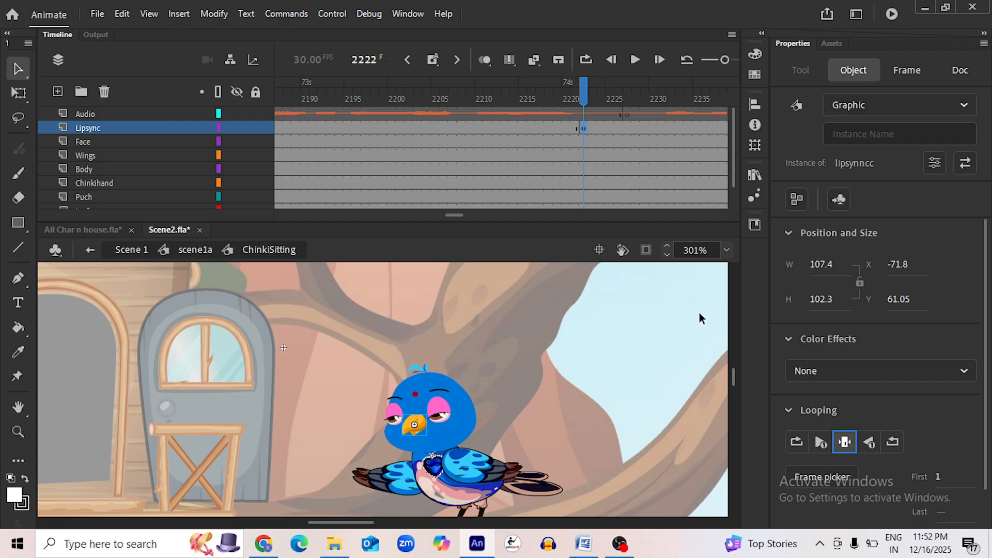
Save the document, then set the beak's lip-sync graphic to loop from frame 2878 of the Lipsync layer, at the bird's next line
{"action": "key", "text": "ctrl+s"}
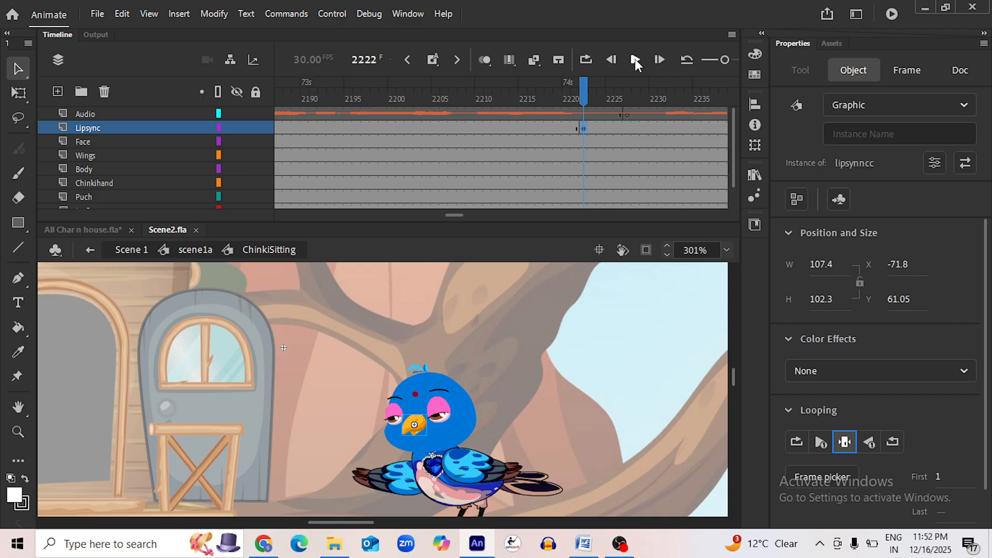
{"action": "left_click", "coordinate": [636, 59]}
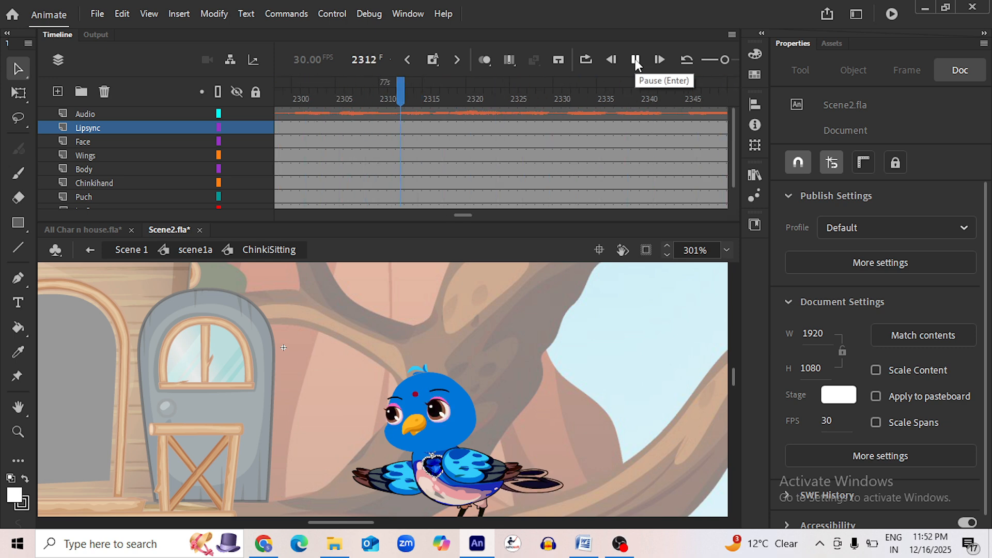
{"action": "left_click", "coordinate": [636, 61]}
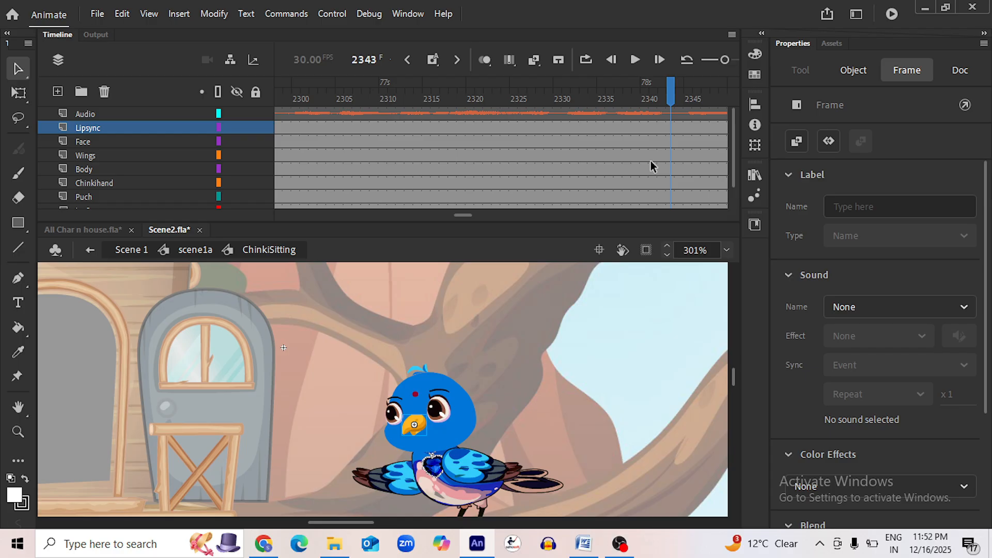
{"action": "left_click", "coordinate": [637, 61]}
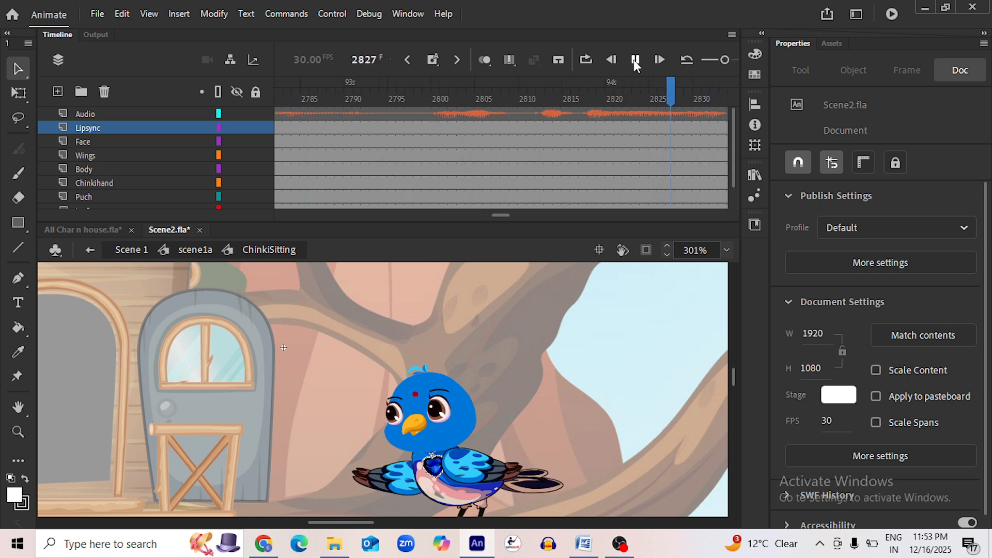
{"action": "left_click", "coordinate": [635, 59]}
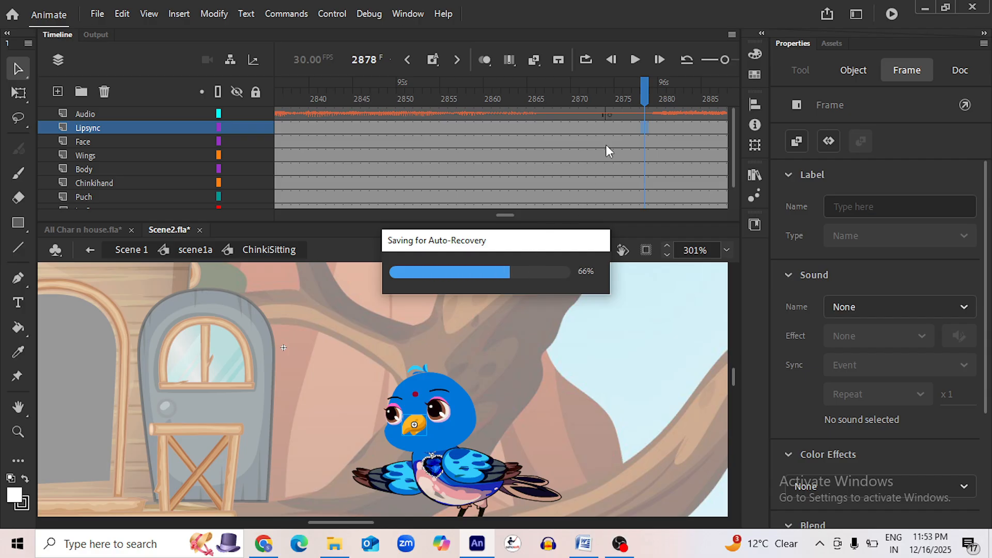
{"action": "left_click", "coordinate": [426, 437]}
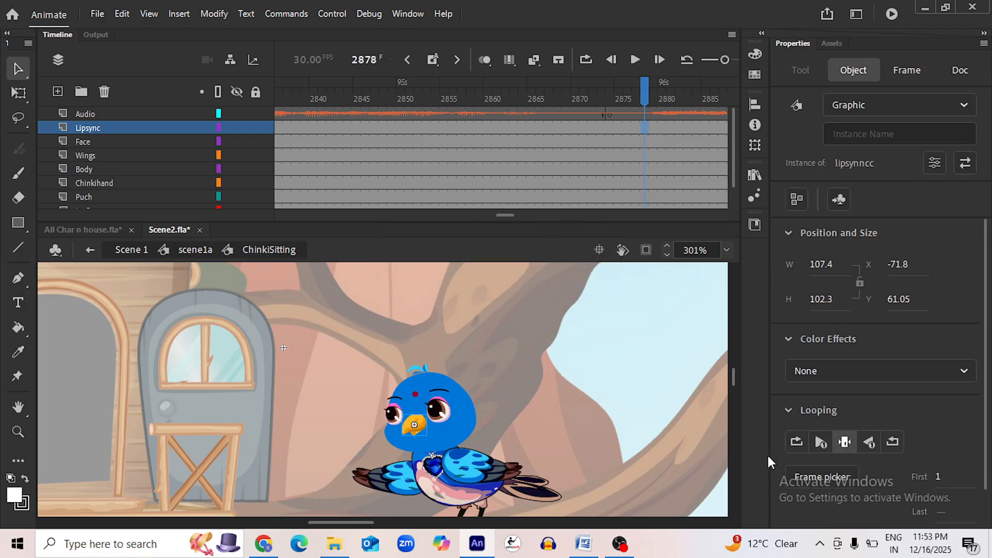
{"action": "left_click", "coordinate": [791, 441]}
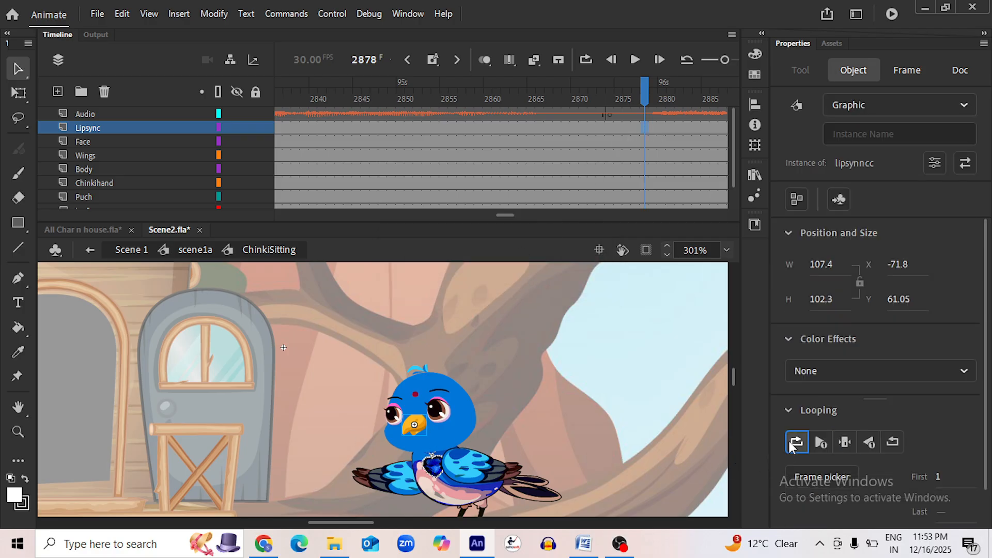
Play through the line, set the beak to hold single frame 1 from frame 2982 of the Lipsync layer, and save
{"action": "left_click", "coordinate": [636, 60]}
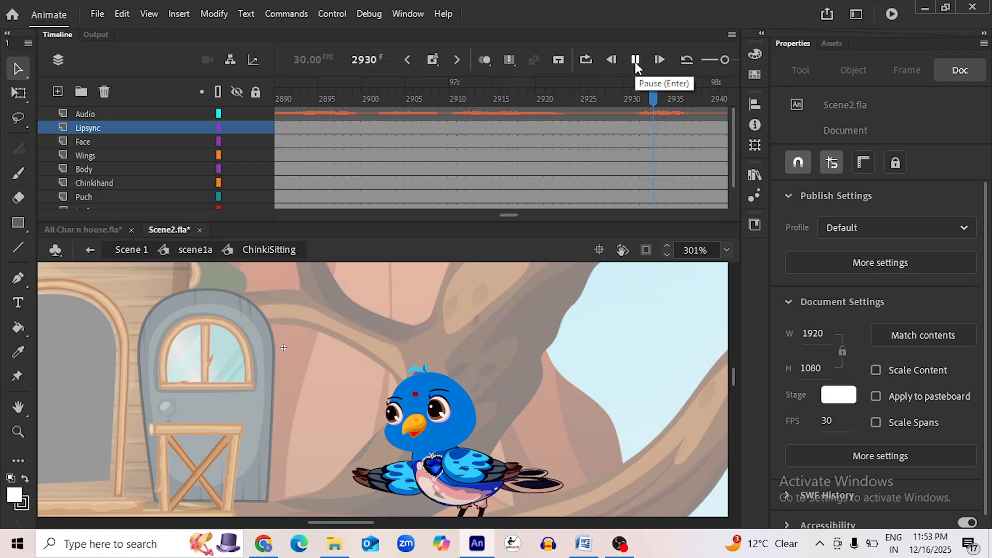
{"action": "left_click", "coordinate": [636, 60]}
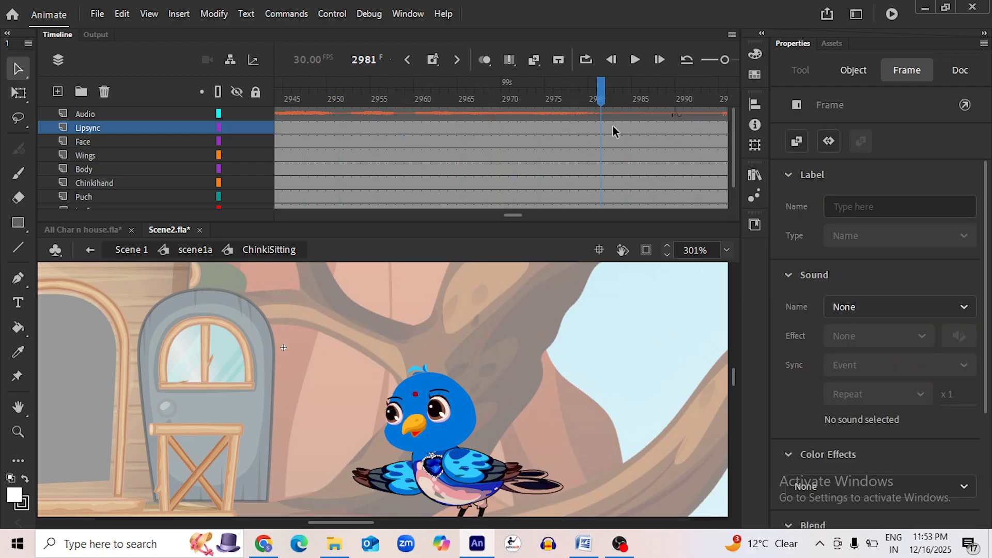
{"action": "left_click", "coordinate": [423, 433]}
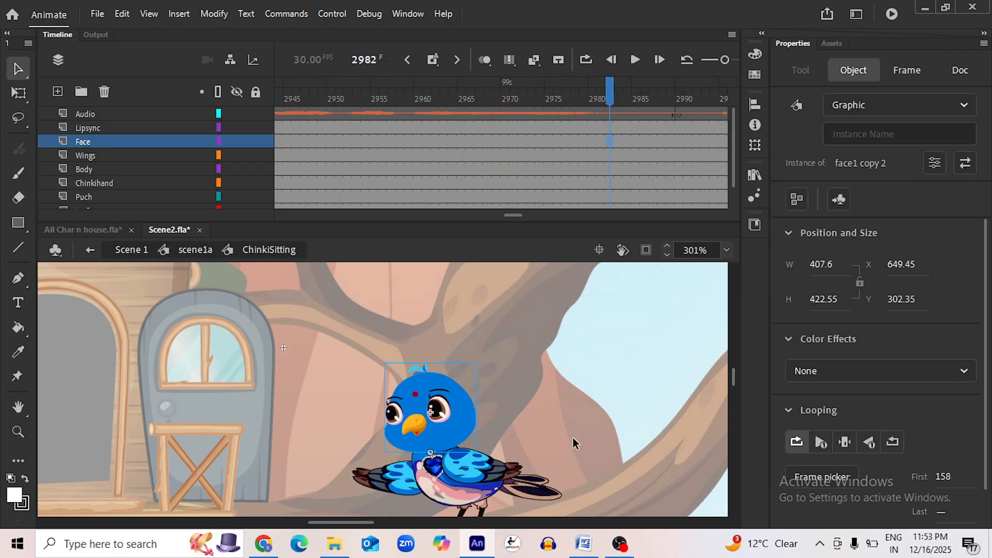
{"action": "left_click", "coordinate": [412, 429]}
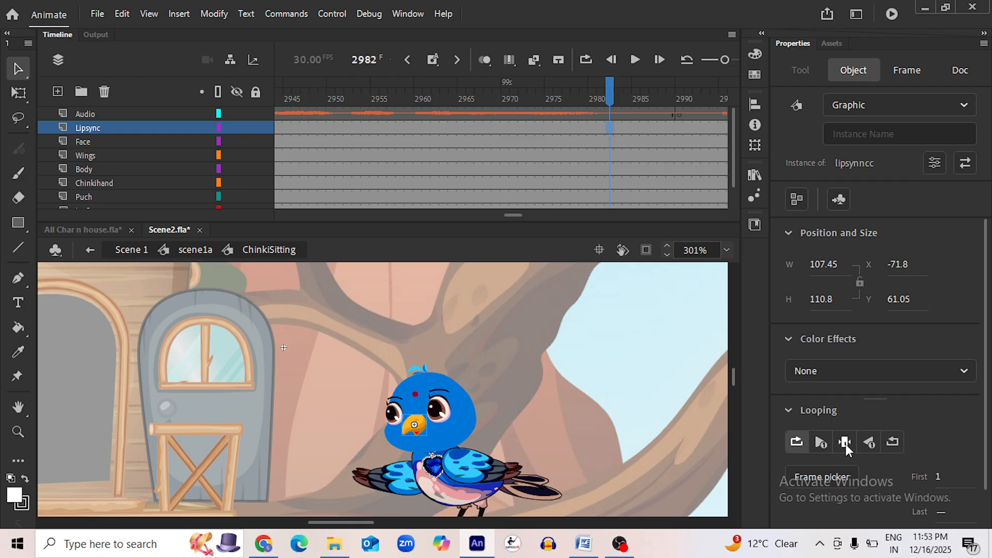
{"action": "key", "text": "ctrl+s"}
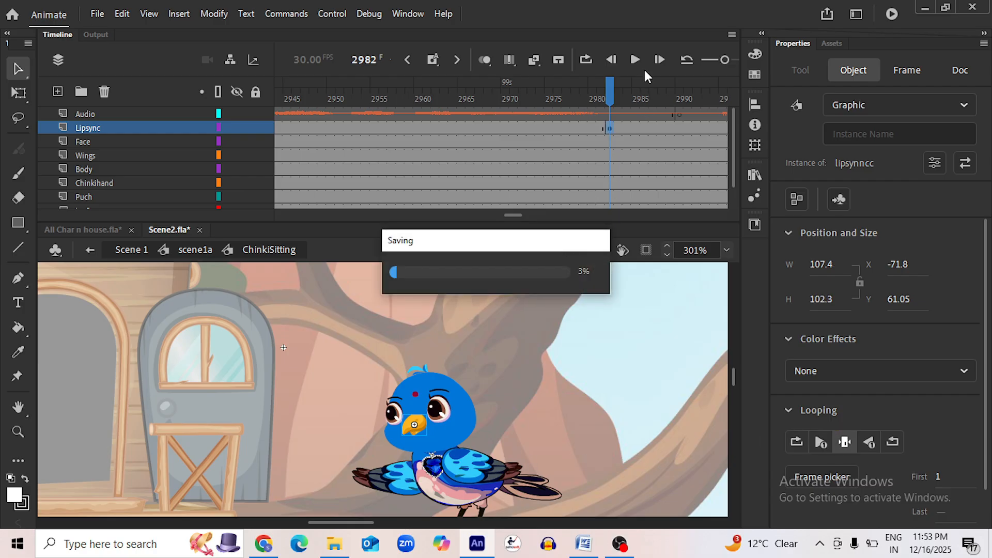
Try looping the beak graphic from frame 3265 of the Lipsync layer, play the line and go back to frame 2982
{"action": "left_click", "coordinate": [635, 61]}
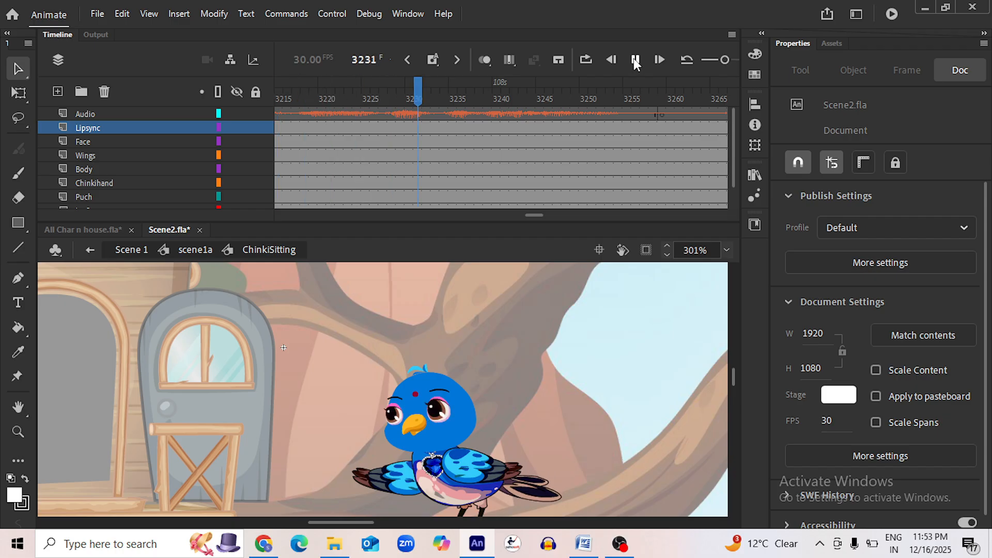
{"action": "left_click", "coordinate": [635, 60]}
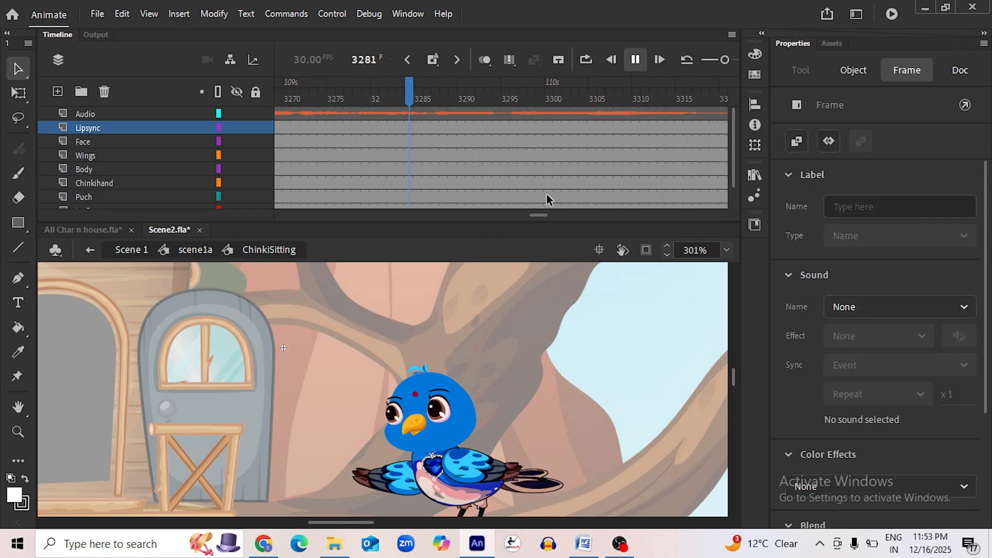
{"action": "left_click_drag", "start_coordinate": [547, 216], "coordinate": [540, 215]}
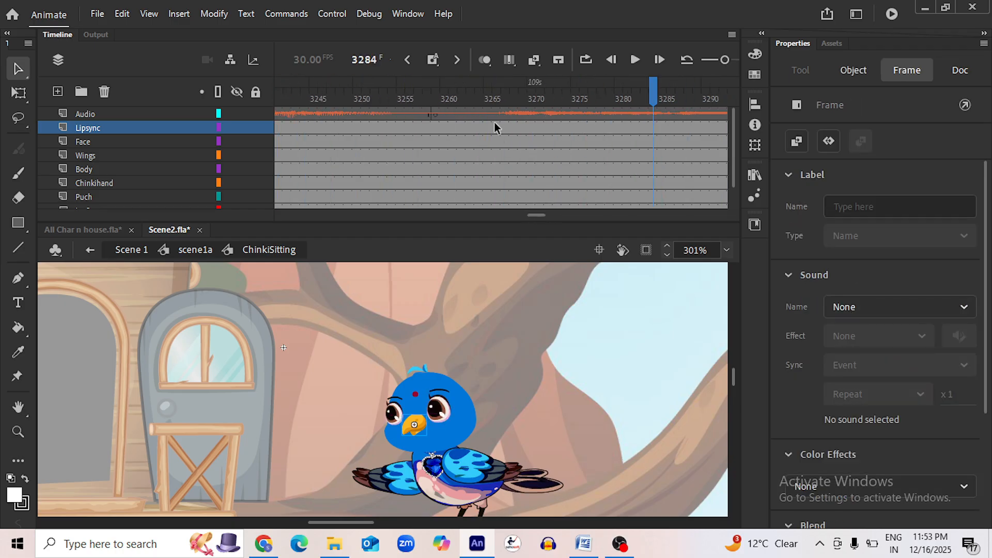
{"action": "left_click", "coordinate": [412, 432]}
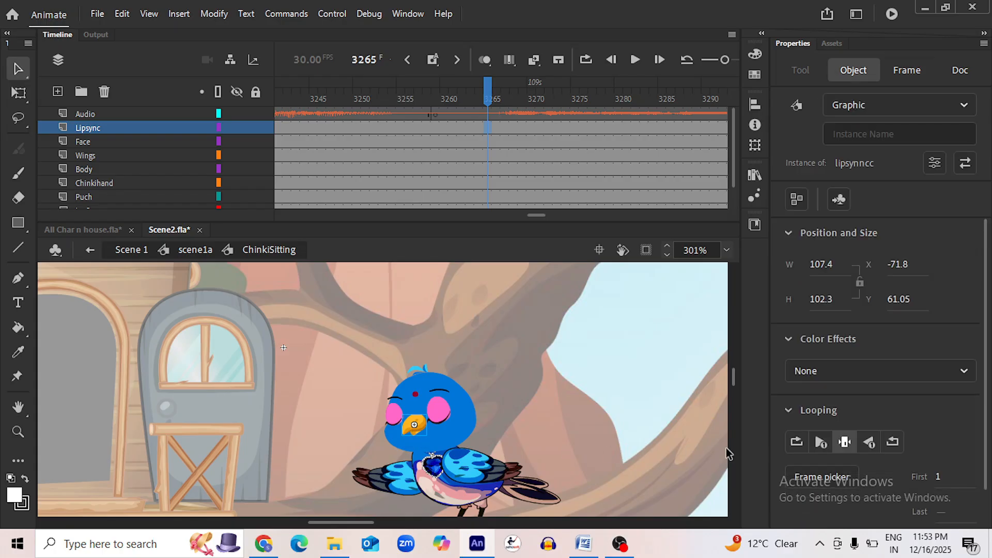
{"action": "left_click", "coordinate": [635, 61]}
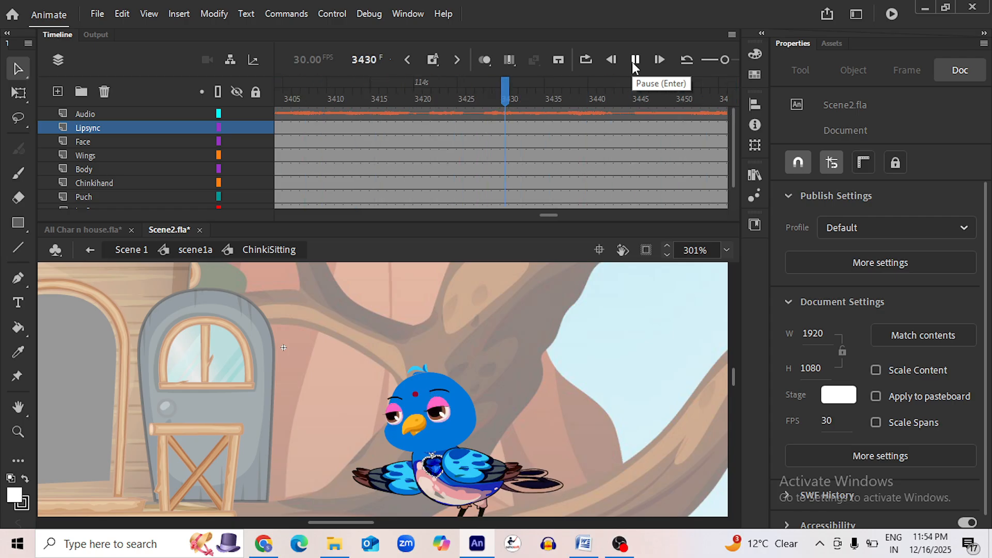
{"action": "left_click", "coordinate": [635, 61]}
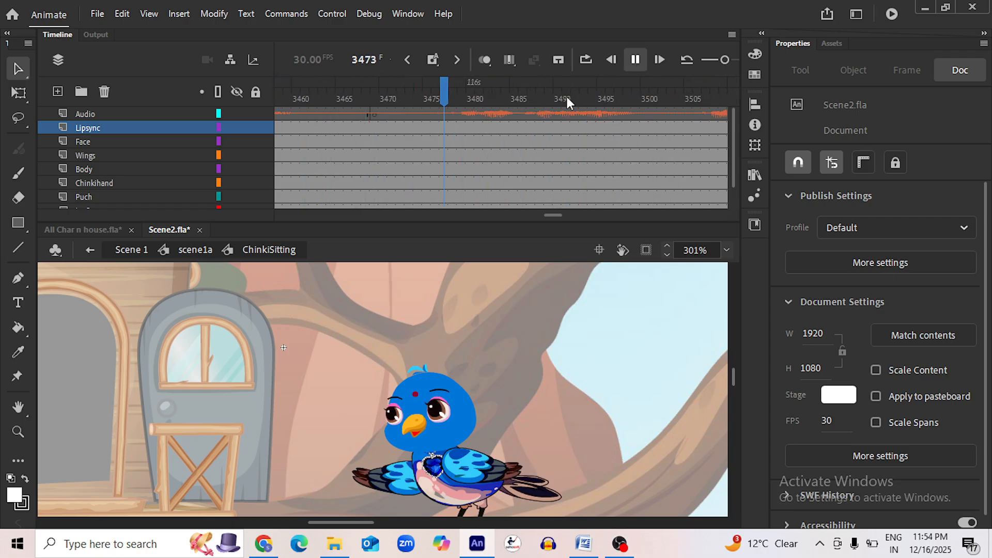
{"action": "left_click", "coordinate": [303, 128]}
{"action": "left_click_drag", "start_coordinate": [552, 215], "coordinate": [509, 210]}
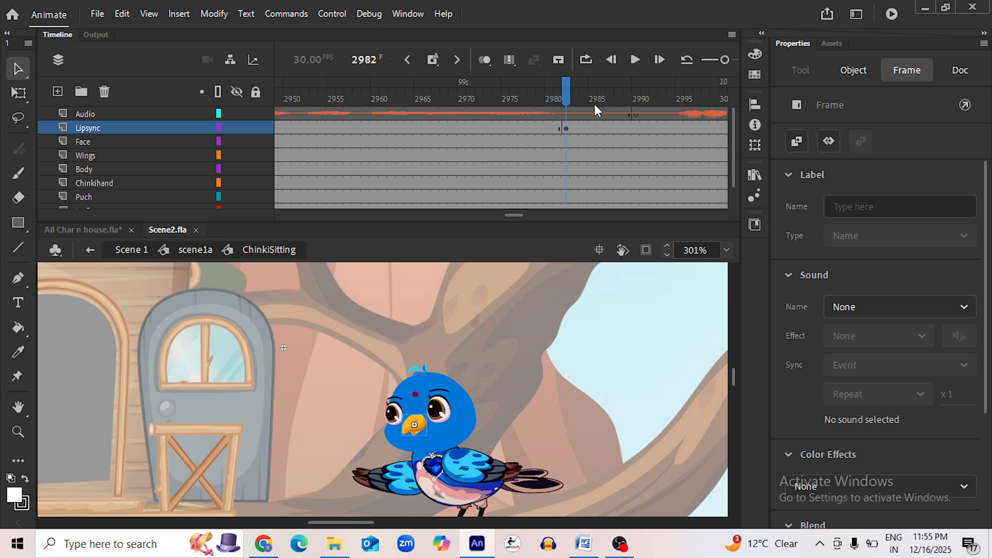
Play the audio from frame 2982 to the bird's next line and set the beak graphic to loop from frame 4380 of the Lipsync layer
{"action": "left_click", "coordinate": [637, 65]}
{"action": "left_click", "coordinate": [635, 61]}
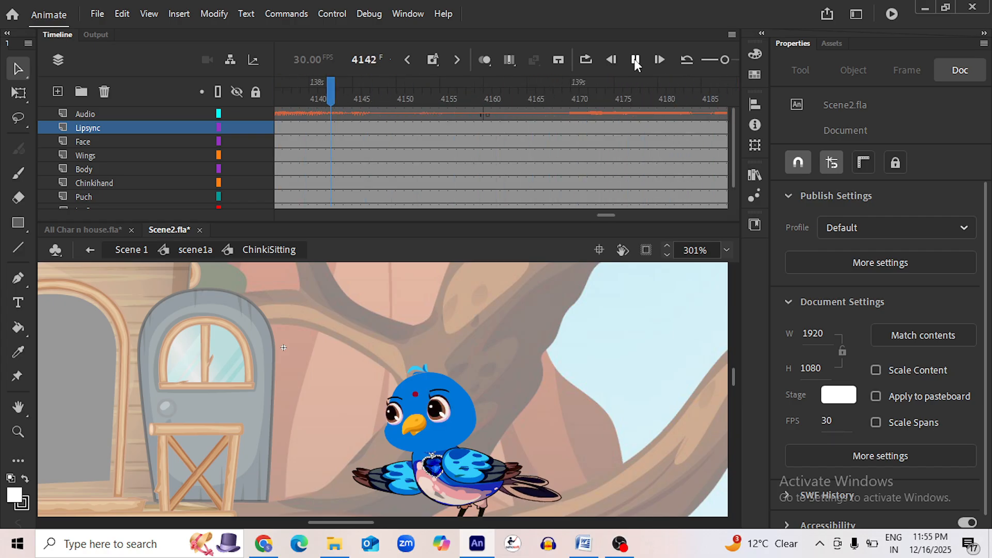
{"action": "left_click", "coordinate": [635, 62]}
{"action": "left_click", "coordinate": [633, 61]}
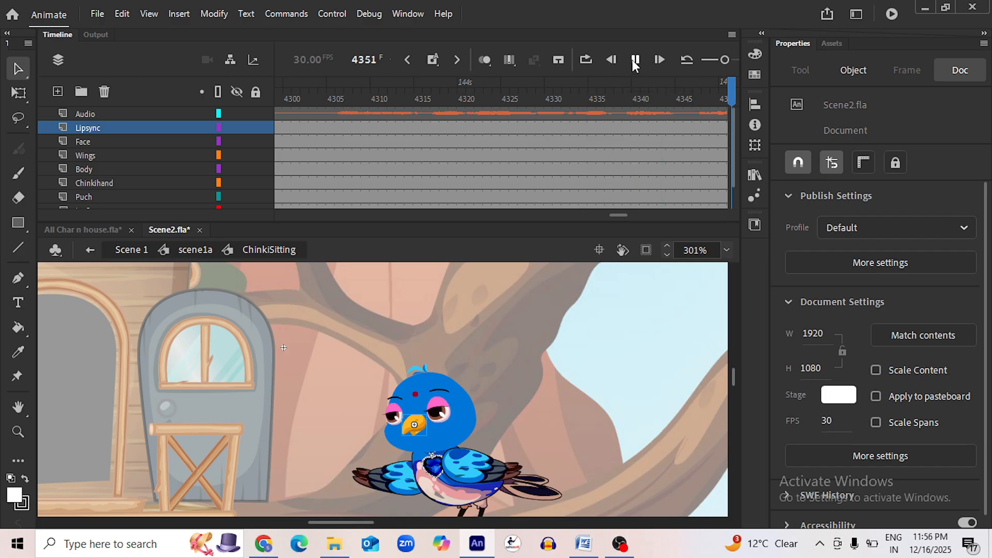
{"action": "left_click", "coordinate": [635, 59]}
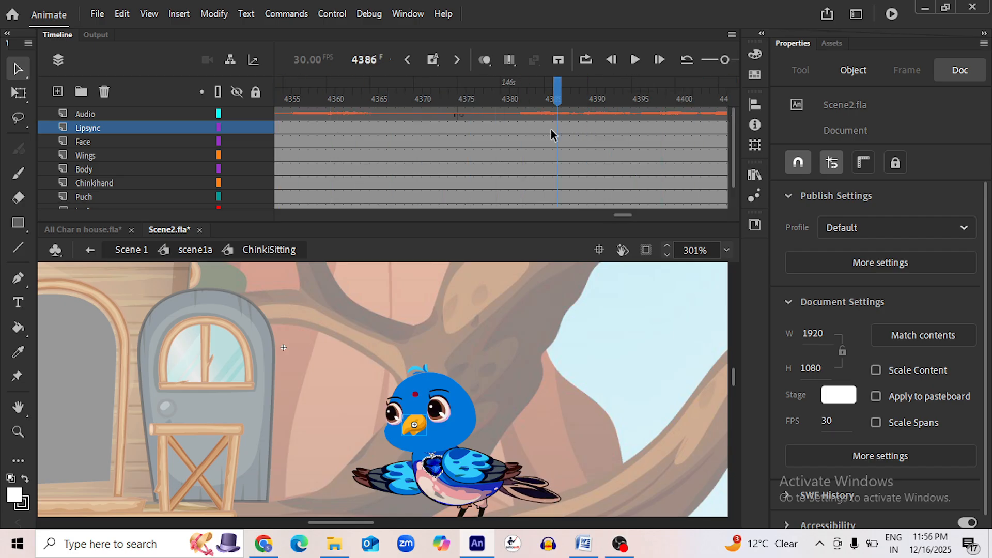
{"action": "left_click", "coordinate": [509, 128]}
{"action": "left_click", "coordinate": [505, 127]}
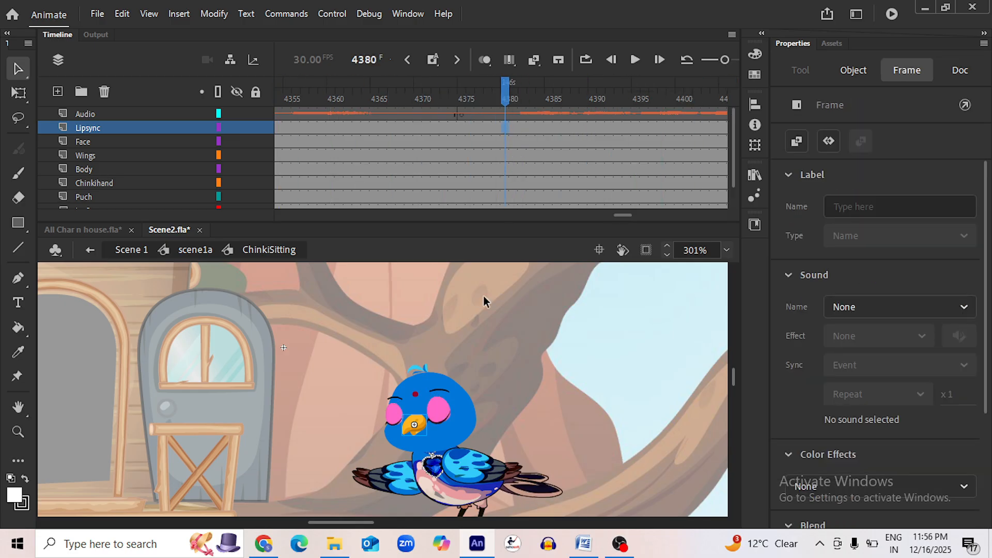
{"action": "left_click", "coordinate": [431, 426]}
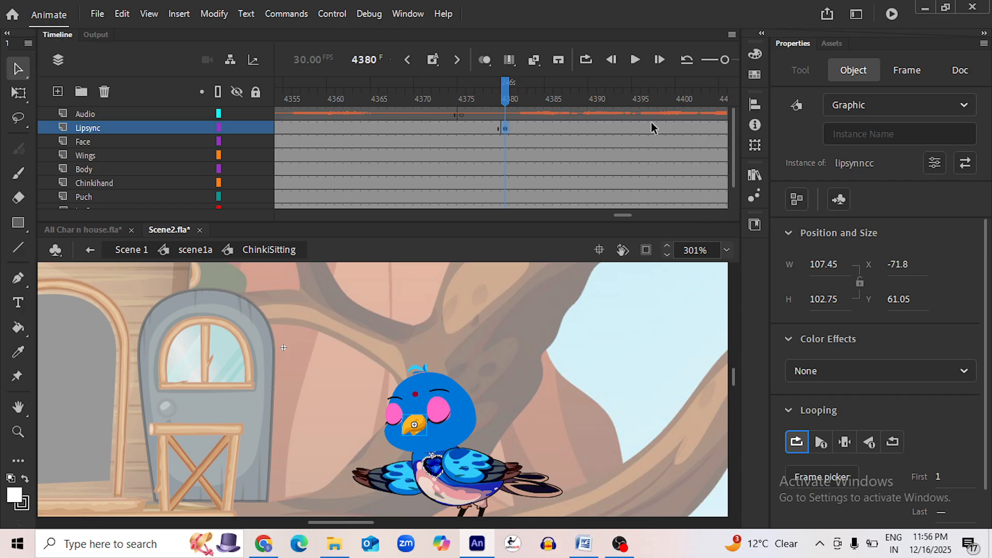
Play through the line and set the beak to hold single frame 1 from frame 4607 of the Lipsync layer
{"action": "left_click", "coordinate": [636, 60]}
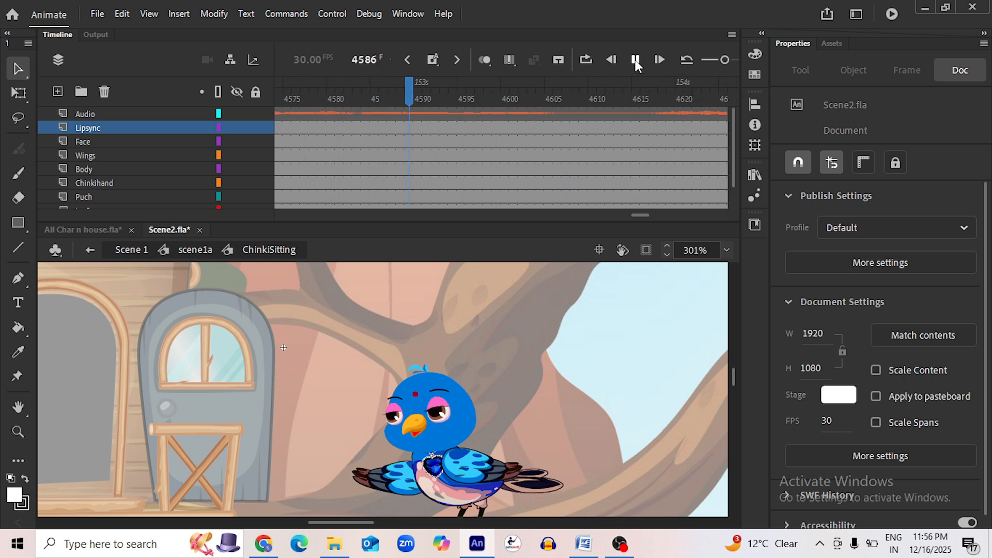
{"action": "left_click", "coordinate": [635, 61]}
{"action": "left_click", "coordinate": [557, 127]}
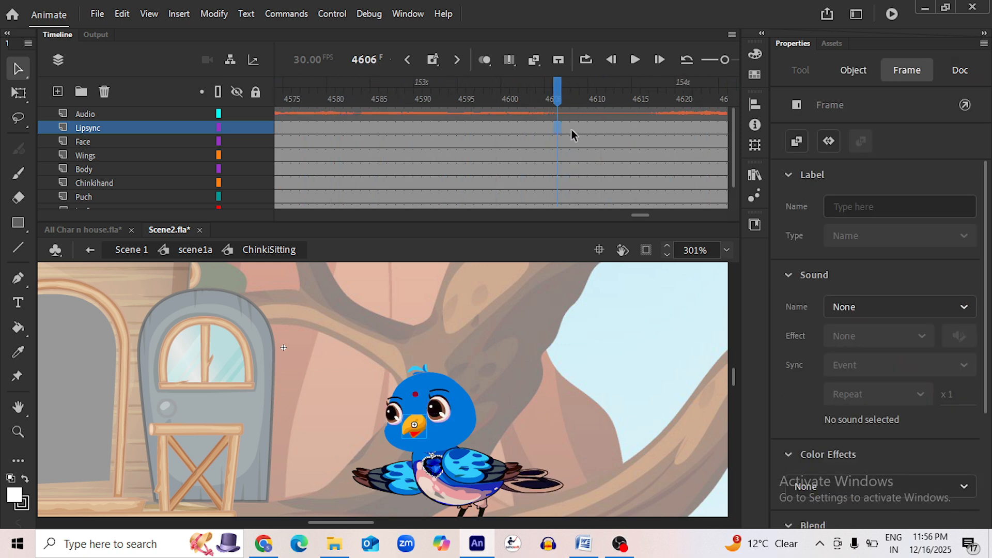
{"action": "left_click", "coordinate": [568, 127]}
{"action": "left_click", "coordinate": [427, 439]}
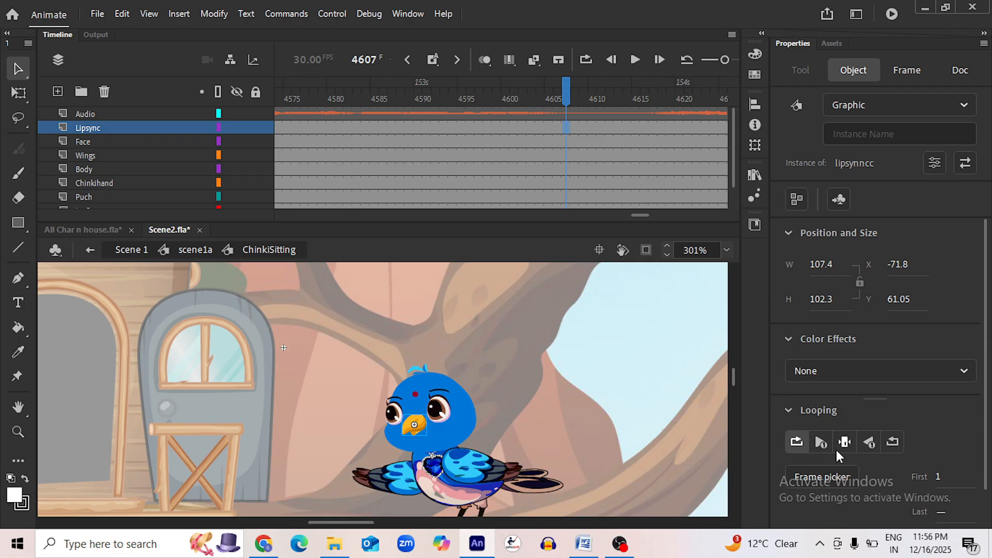
Set the beak's lip-sync graphic to loop again from frame 4615 of the Lipsync layer
{"action": "left_click", "coordinate": [644, 128]}
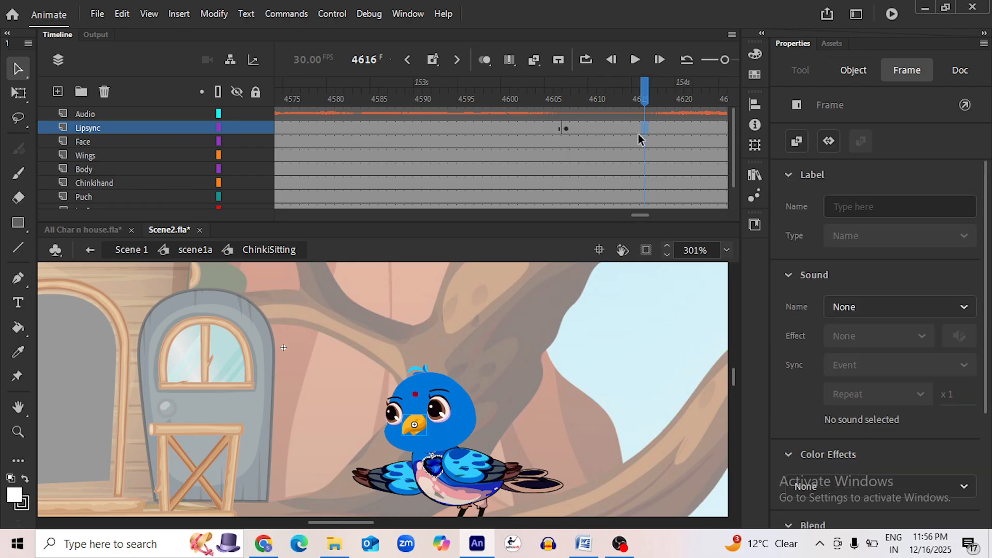
{"action": "left_click", "coordinate": [638, 129]}
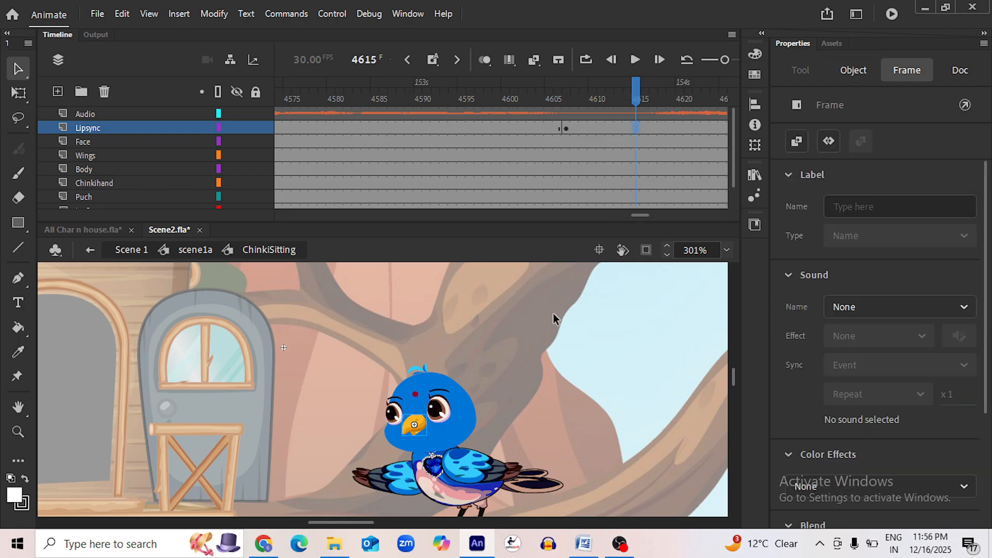
{"action": "left_click", "coordinate": [421, 425]}
{"action": "left_click", "coordinate": [796, 441]}
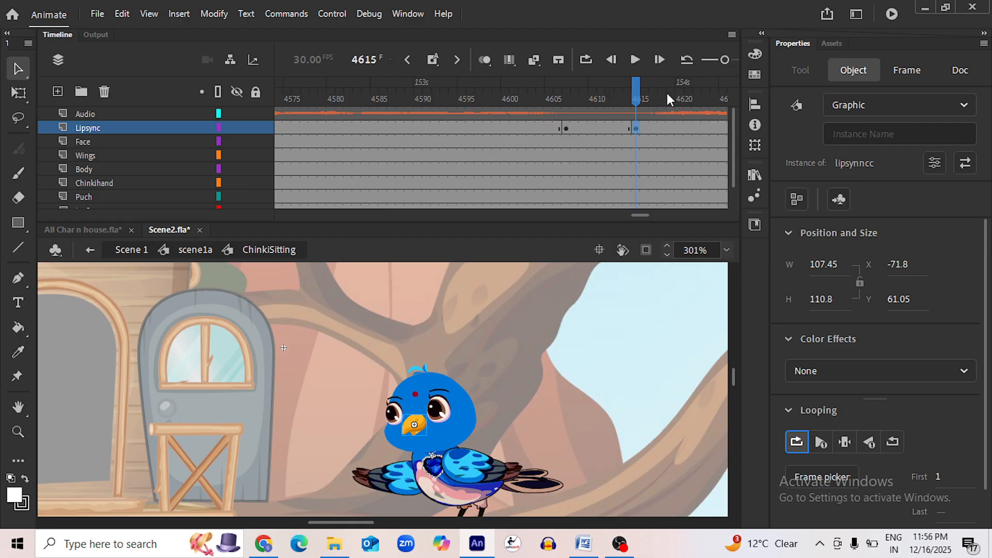
Set the beak to hold single frame 1 from frame 4746 of the Lipsync layer, at the end of the line, and save the document
{"action": "left_click", "coordinate": [635, 60]}
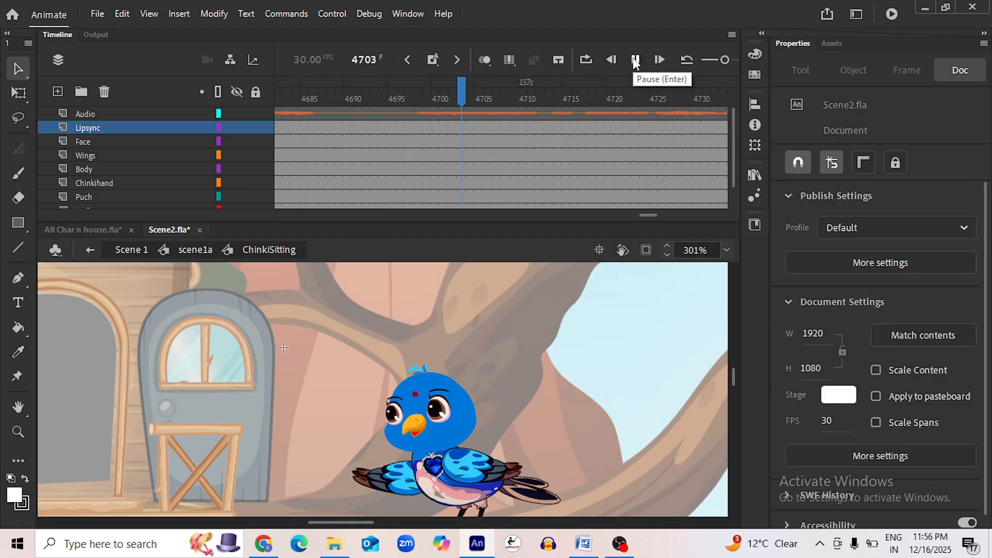
{"action": "left_click", "coordinate": [387, 128]}
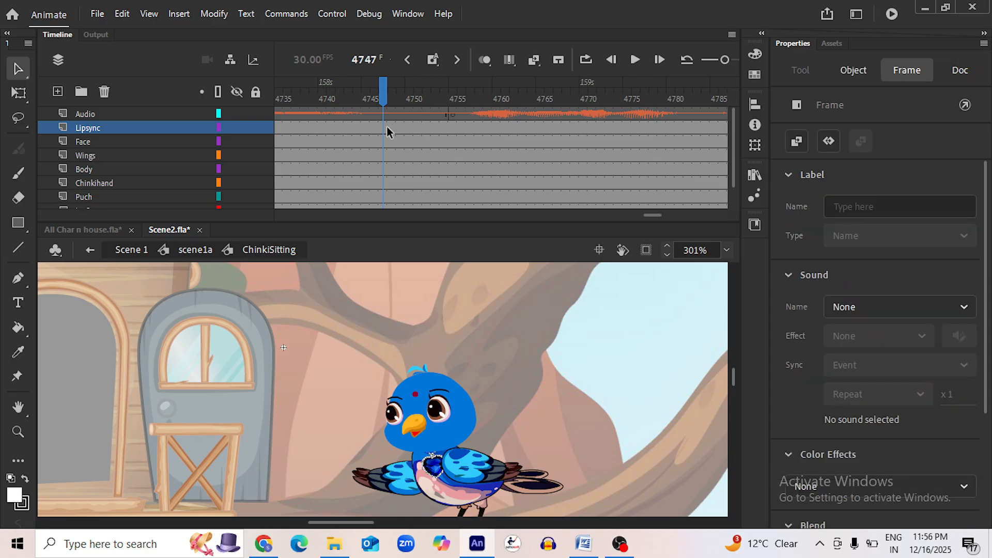
{"action": "left_click", "coordinate": [416, 427]}
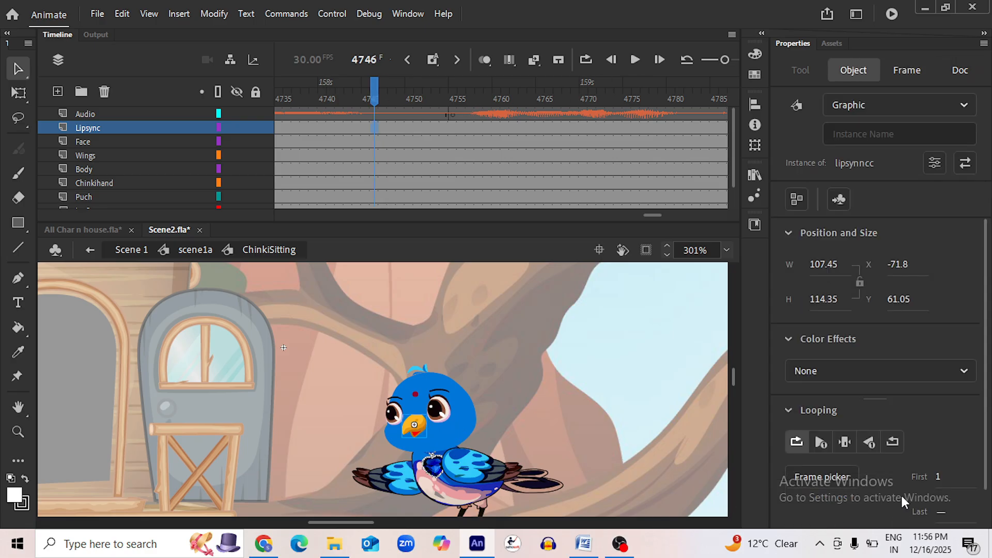
{"action": "key", "text": "ctrl+s"}
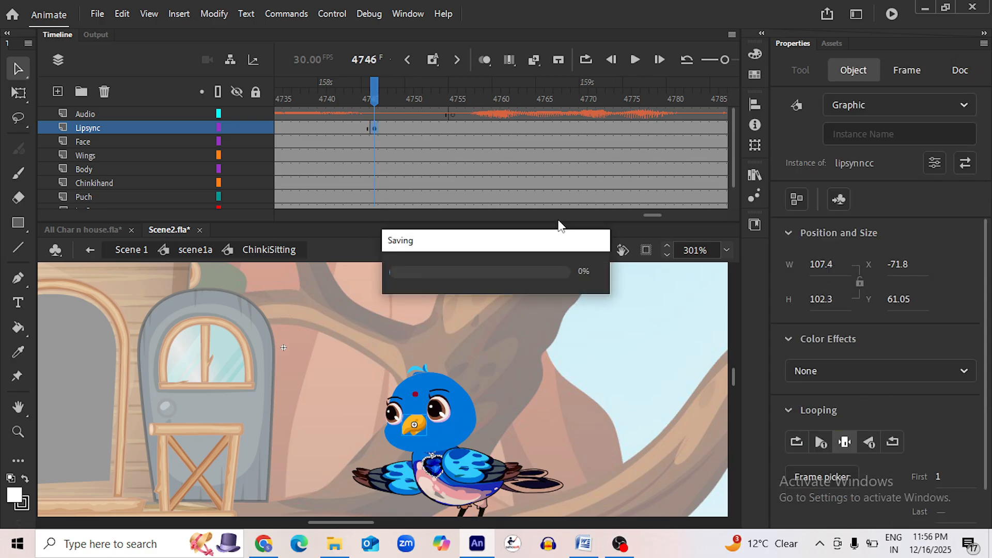
Play the remaining audio to the end of the ChinkiSitting timeline to check for further bird lines
{"action": "left_click", "coordinate": [636, 63]}
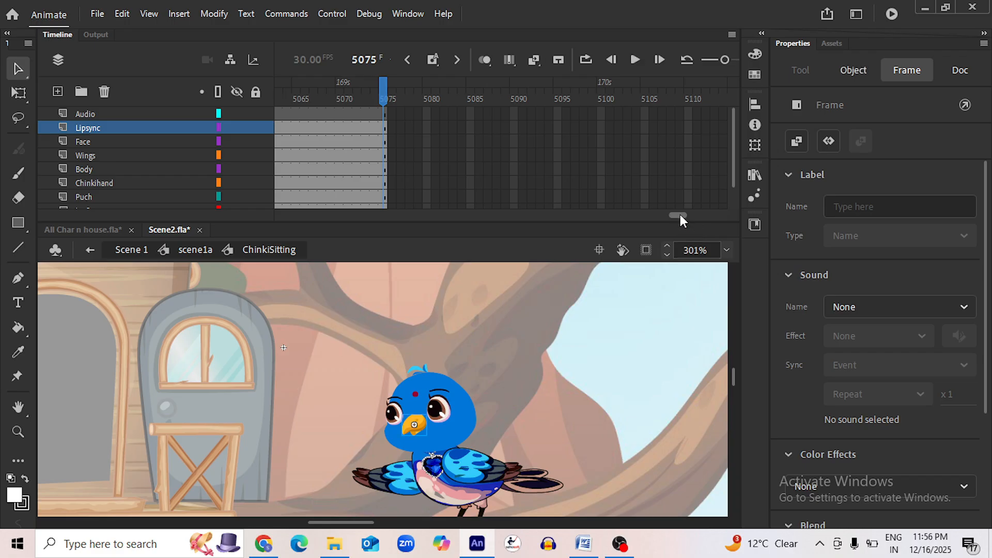
Insert a keyframe on the Face layer at frame 206, where the bird starts speaking
{"action": "left_click_drag", "start_coordinate": [680, 216], "coordinate": [279, 228]}
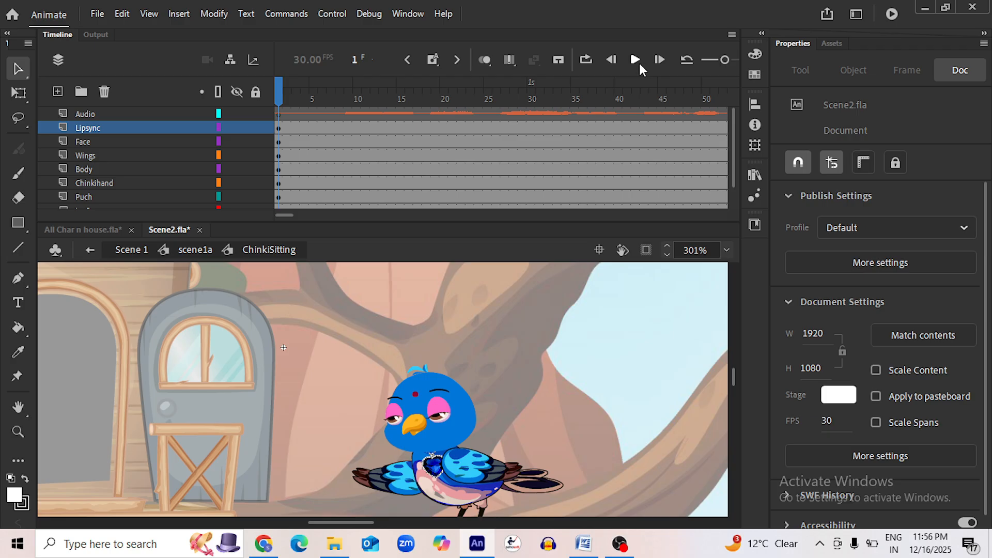
{"action": "left_click_drag", "start_coordinate": [283, 216], "coordinate": [296, 218]}
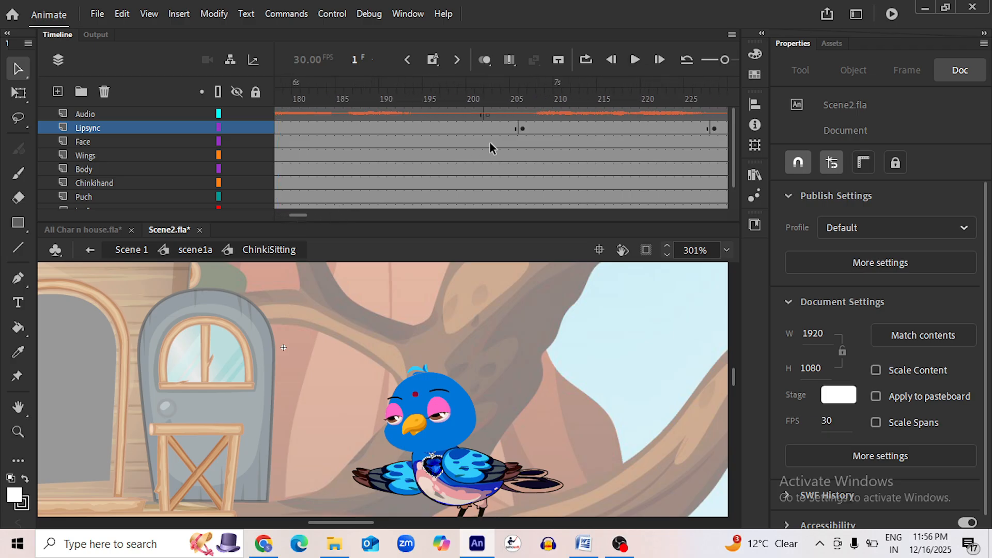
{"action": "left_click", "coordinate": [520, 141]}
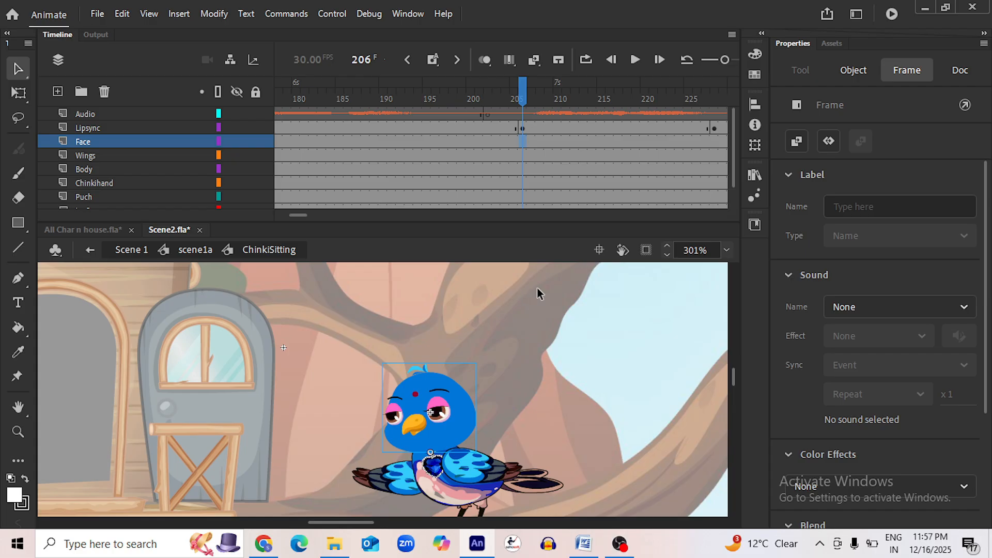
{"action": "left_click", "coordinate": [522, 154]}
{"action": "left_click", "coordinate": [520, 166]}
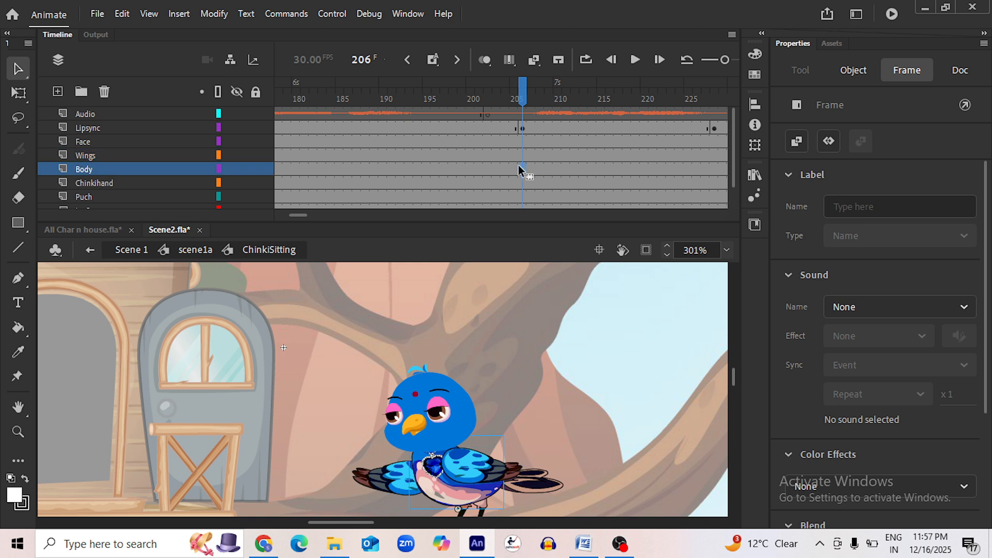
{"action": "left_click", "coordinate": [521, 141]}
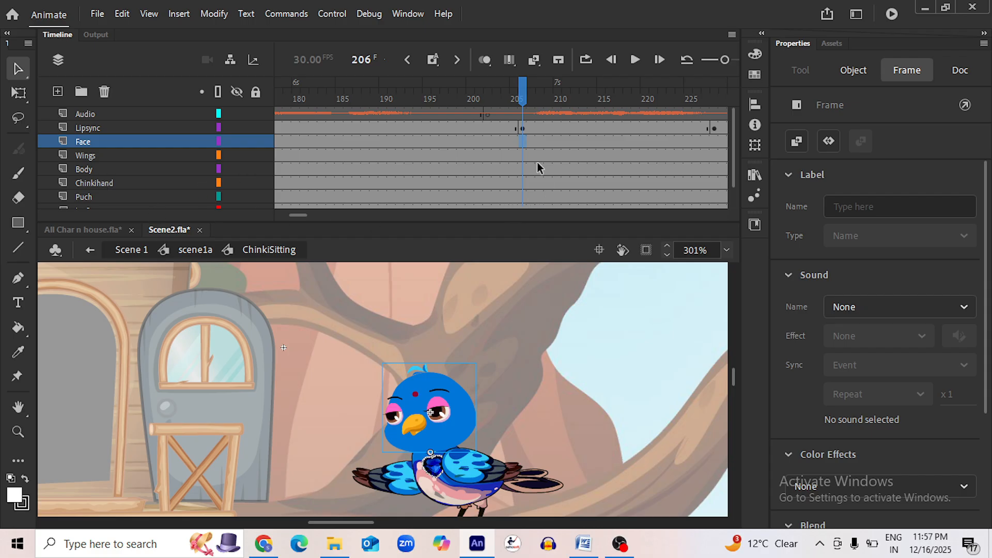
{"action": "key", "text": "F6"}
Insert keyframes that keep the artwork on the Wings and Body layers at frame 206
{"action": "left_click", "coordinate": [525, 156]}
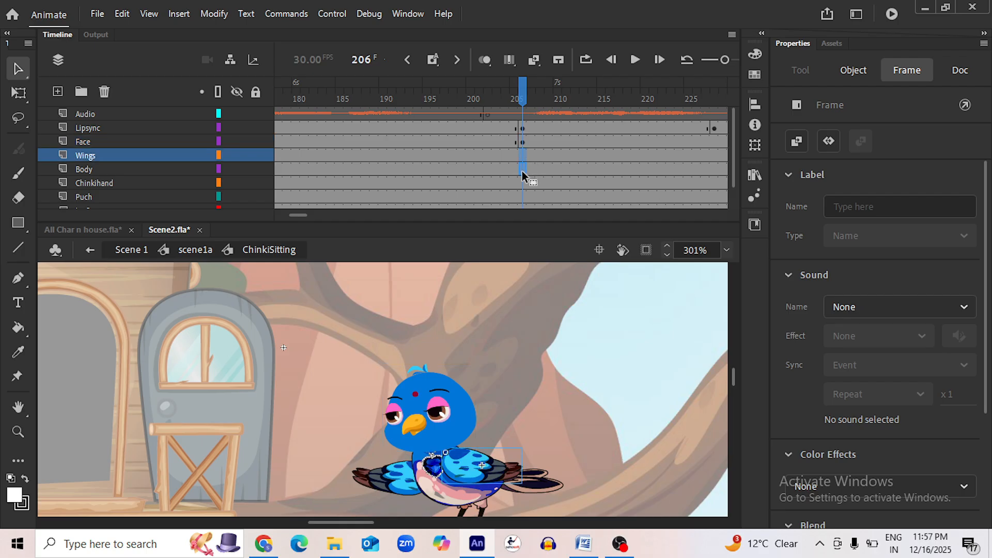
{"action": "left_click", "coordinate": [522, 169]}
{"action": "key", "text": "F7"}
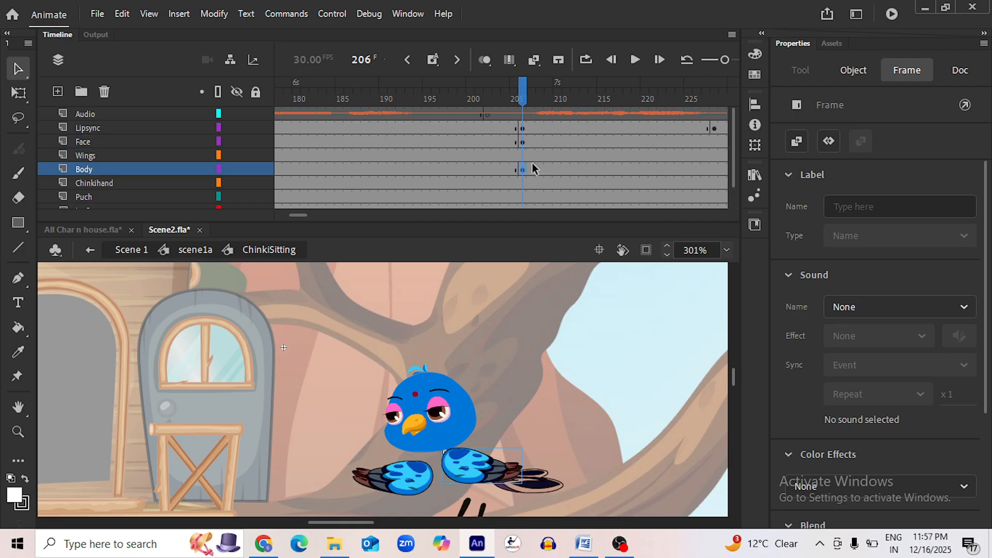
{"action": "key", "text": "ctrl+z"}
{"action": "left_click", "coordinate": [523, 169]}
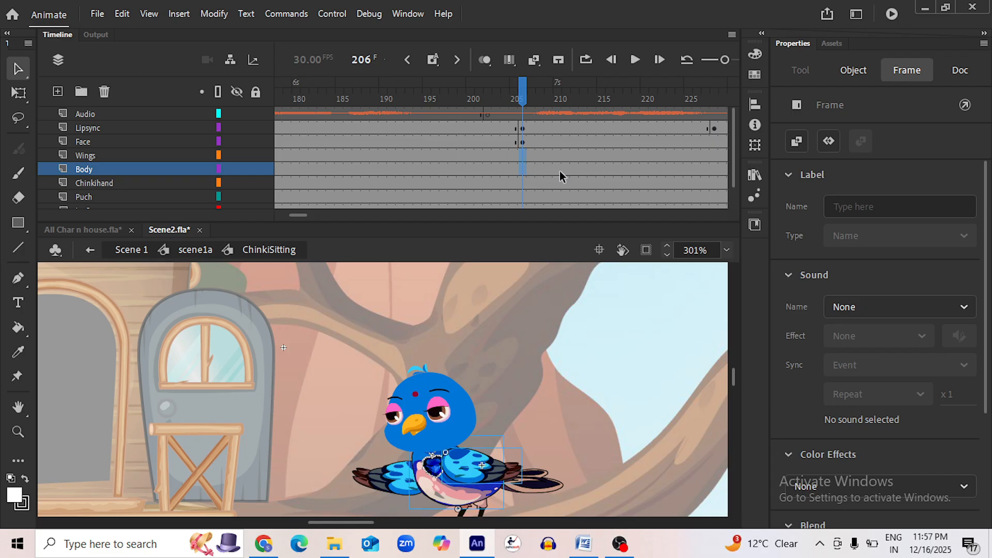
{"action": "key", "text": "F6"}
Insert keyframes on the Face, Wings and Body layers at frame 223 and at the midpoint, frame 215
{"action": "left_click_drag", "start_coordinate": [304, 216], "coordinate": [306, 214]}
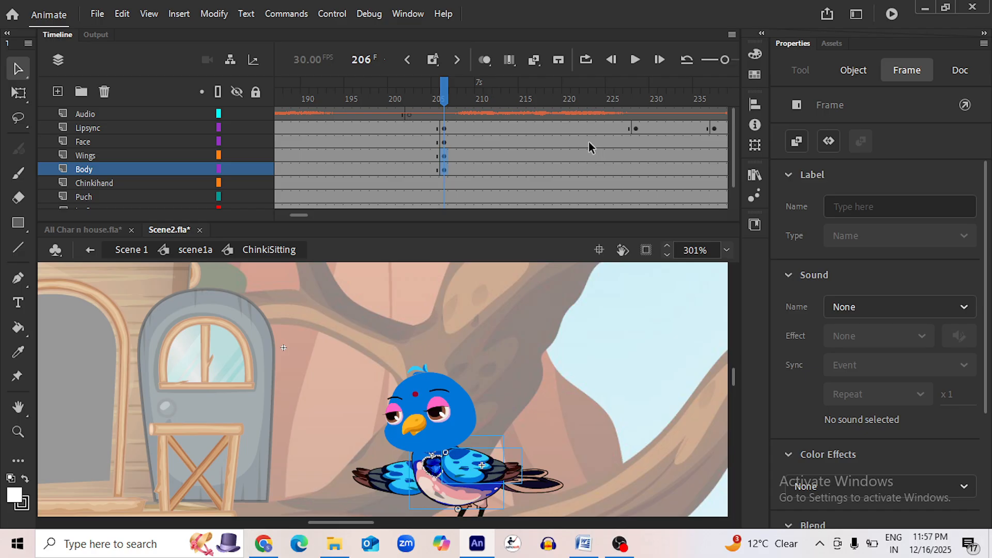
{"action": "left_click_drag", "start_coordinate": [590, 142], "coordinate": [590, 157]}
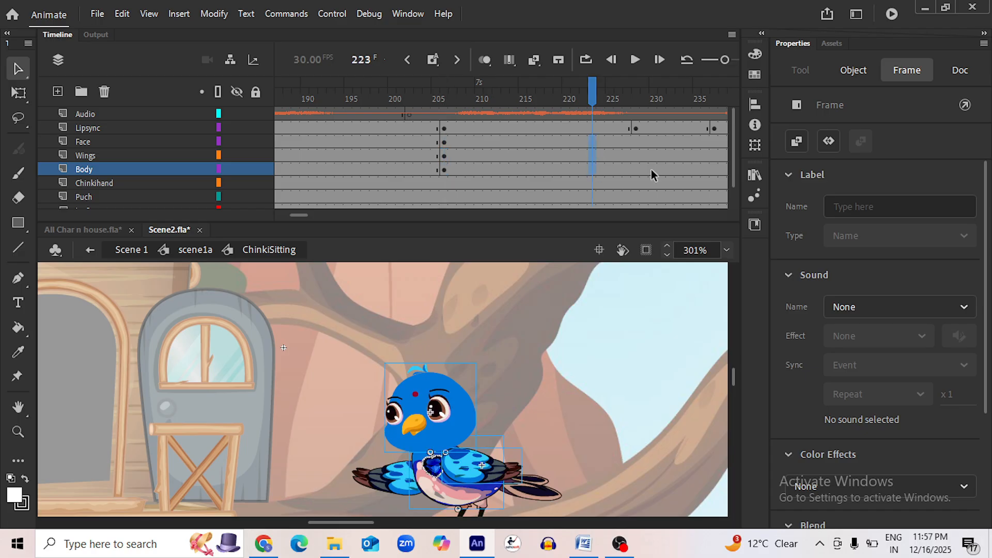
{"action": "key", "text": "F6"}
{"action": "left_click_drag", "start_coordinate": [523, 142], "coordinate": [522, 163]}
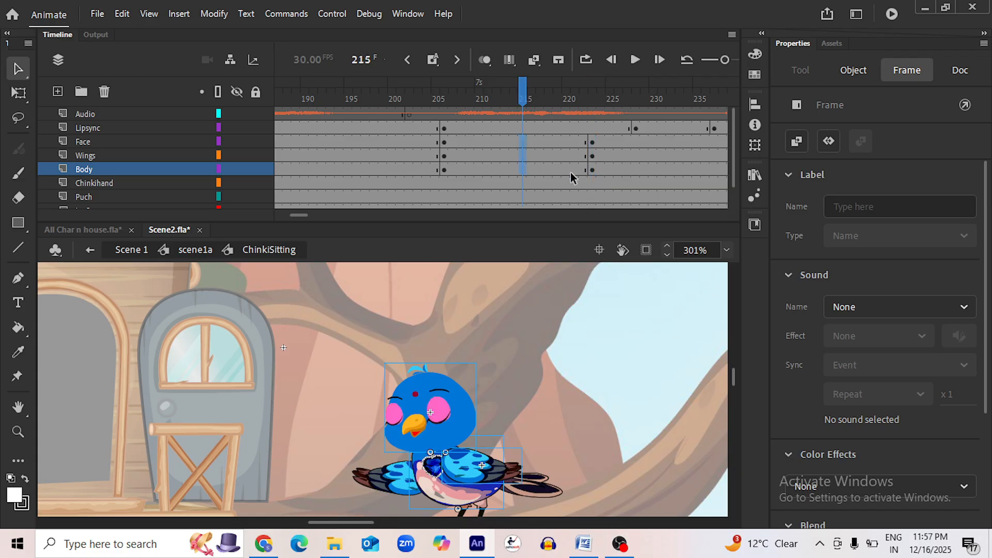
{"action": "key", "text": "F6"}
Squash the bird's face, wing and body together at frame 215 to a height of 592.05, keeping the base in place
{"action": "left_click", "coordinate": [520, 143]}
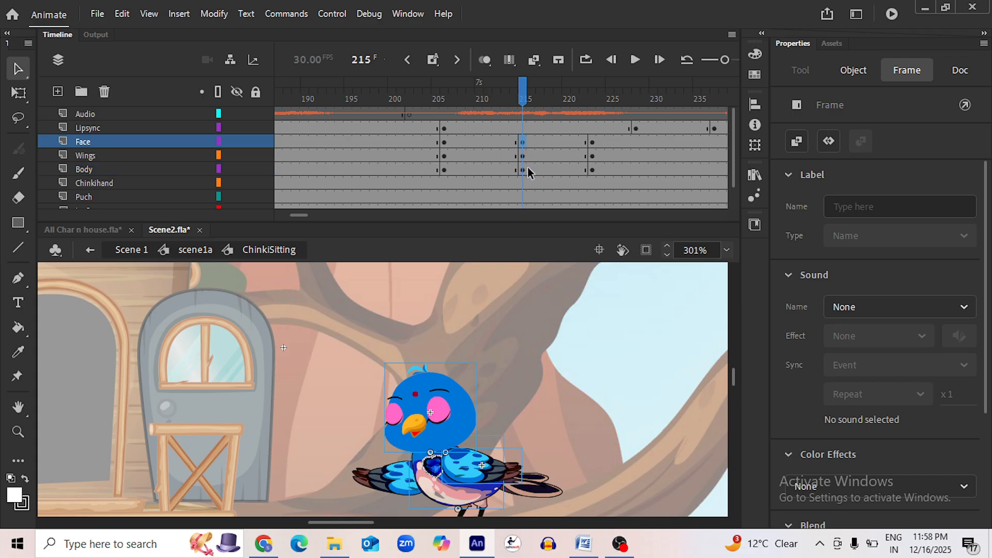
{"action": "left_click", "coordinate": [522, 170]}
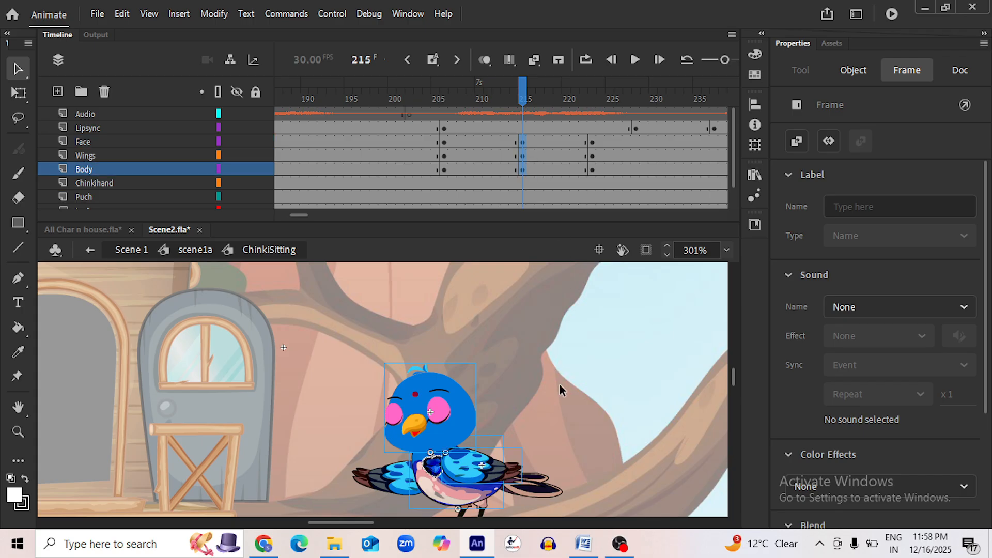
{"action": "key", "text": "q"}
{"action": "scroll", "coordinate": [567, 346], "scroll_direction": "down", "scroll_amount": 5}
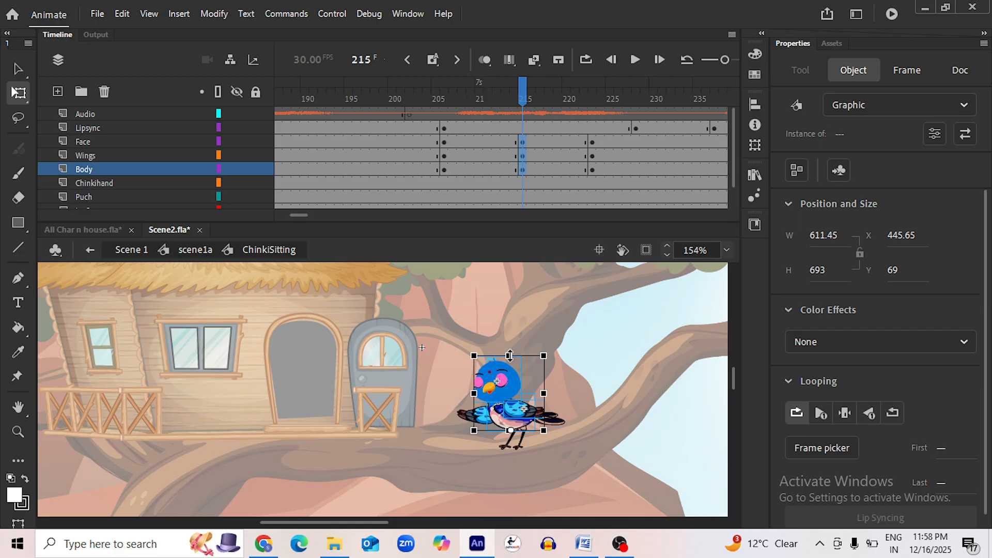
{"action": "left_click_drag", "start_coordinate": [509, 356], "coordinate": [510, 366]}
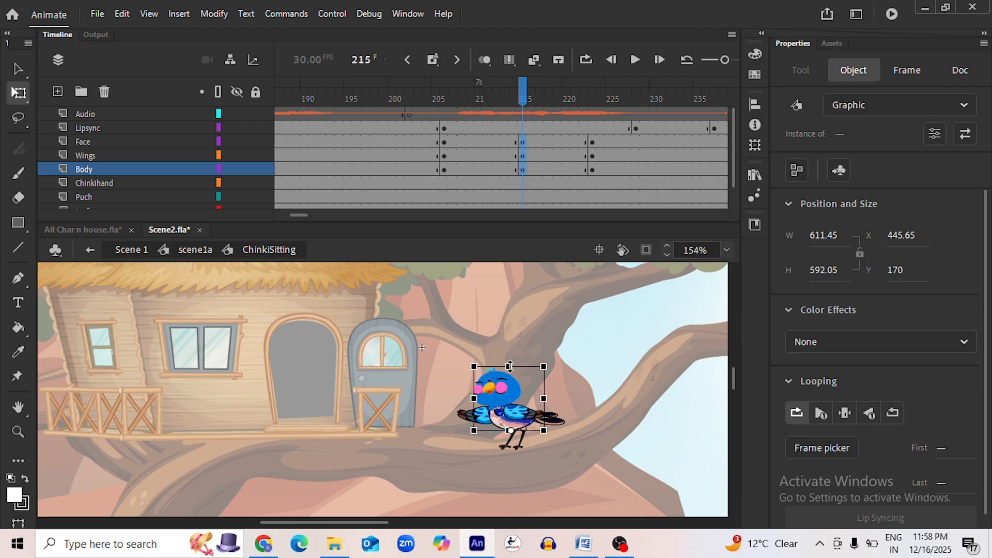
Create classic tweens with Sync symbols enabled between frames 206 and 223 on the Face, Wings and Body layers
{"action": "left_click", "coordinate": [478, 141]}
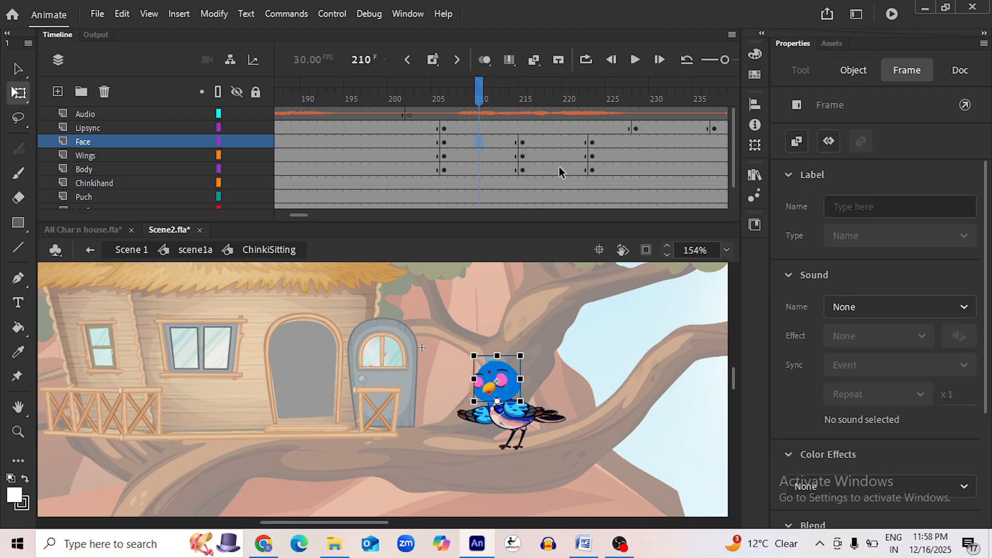
{"action": "left_click", "coordinate": [559, 167], "text": "shift"}
{"action": "right_click", "coordinate": [541, 158]}
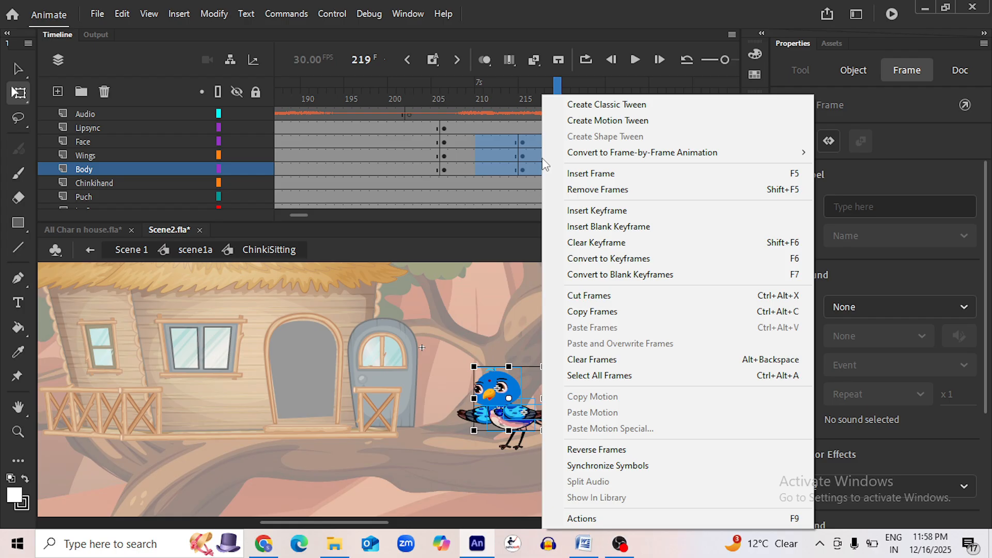
{"action": "left_click", "coordinate": [591, 107]}
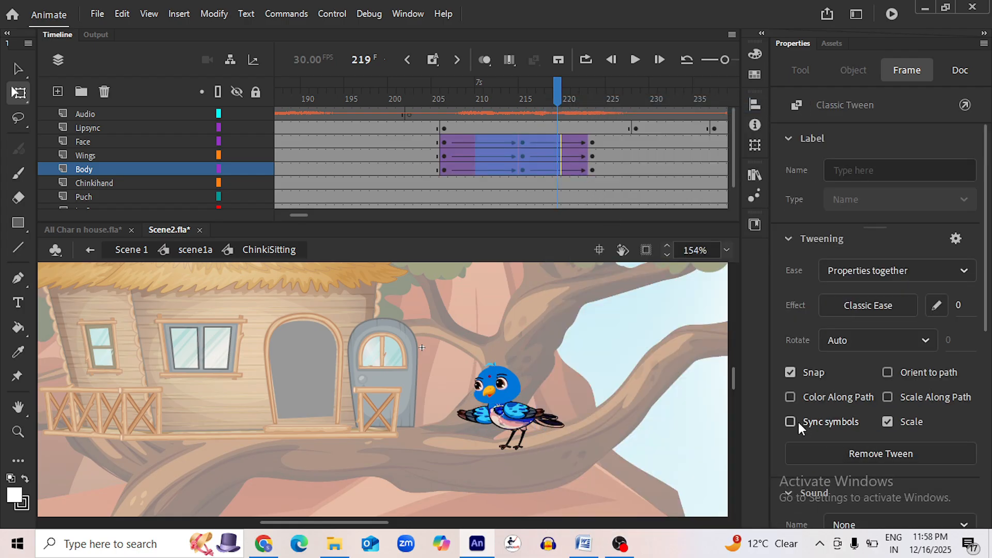
{"action": "left_click", "coordinate": [799, 422]}
Insert keyframes on the Chinkihand layer at frames 206, 215 and 223, matching the body movement
{"action": "left_click_drag", "start_coordinate": [558, 90], "coordinate": [443, 110]}
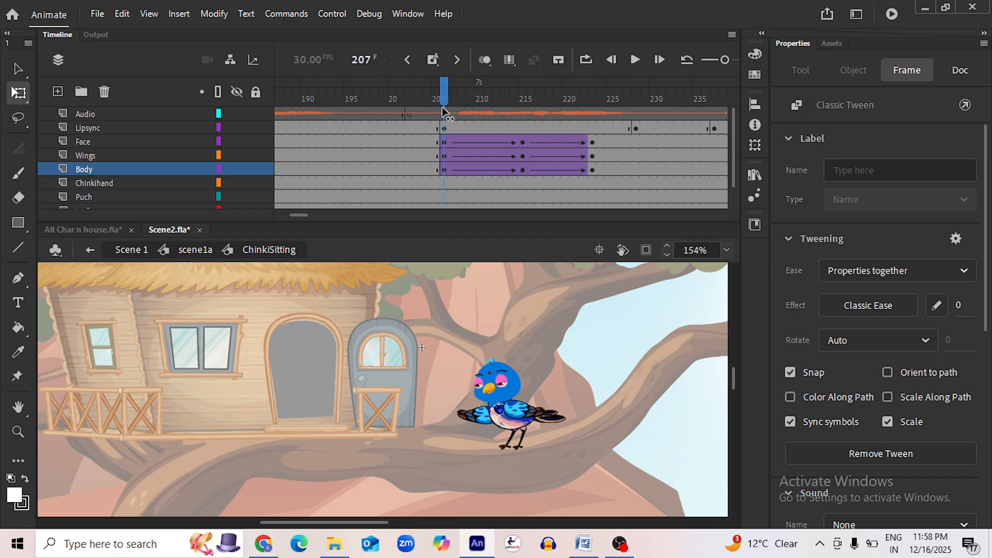
{"action": "left_click", "coordinate": [479, 416]}
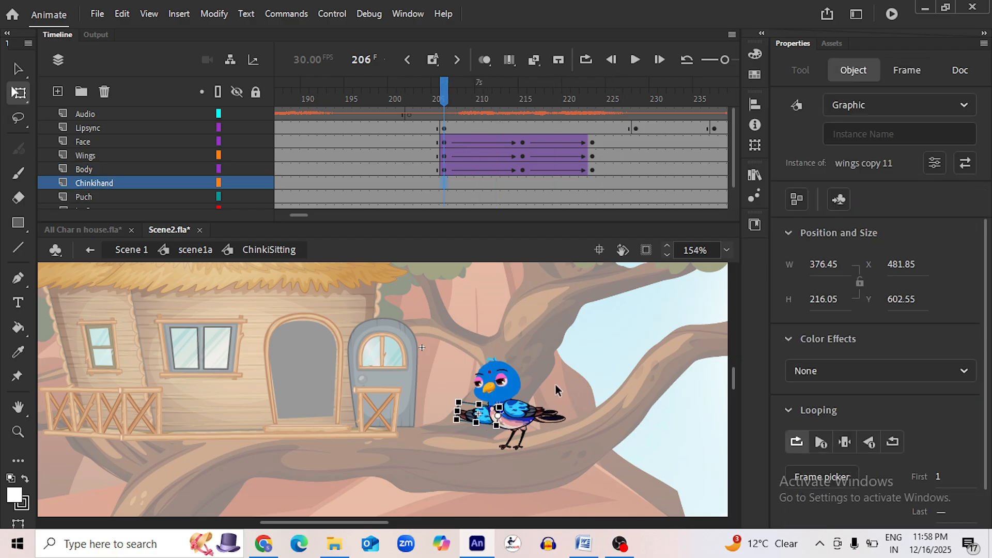
{"action": "scroll", "coordinate": [554, 384], "scroll_direction": "up", "scroll_amount": 3}
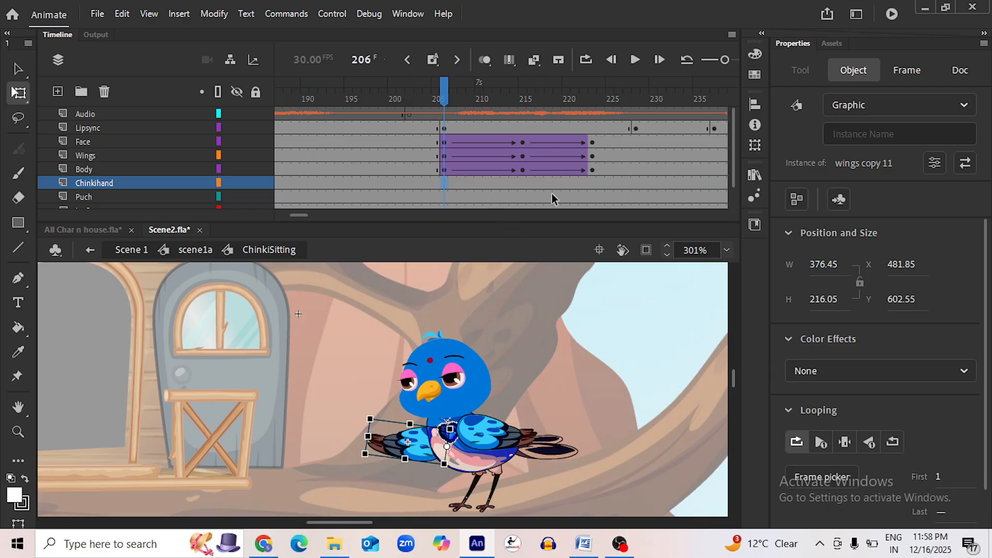
{"action": "key", "text": "F6"}
{"action": "left_click", "coordinate": [592, 181]}
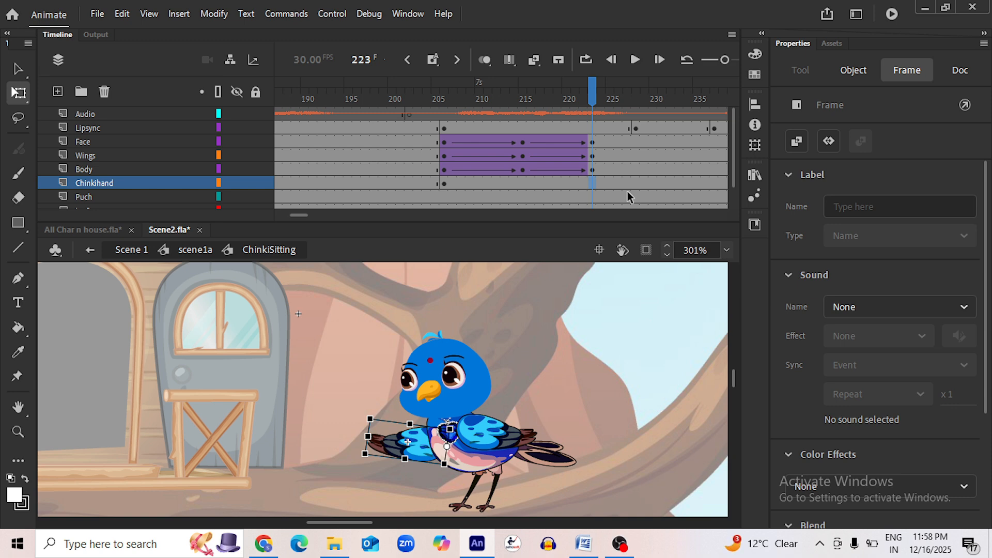
{"action": "key", "text": "F6"}
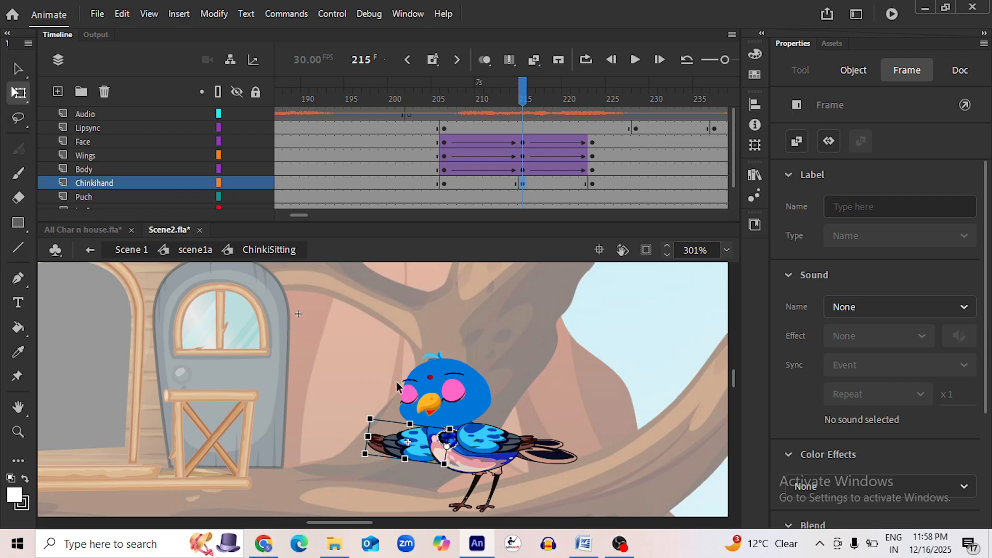
Rotate the Chinkihand wing upward at frame 215 and create classic tweens on both sides of that keyframe
{"action": "left_click_drag", "start_coordinate": [359, 463], "coordinate": [351, 432]}
{"action": "left_click_drag", "start_coordinate": [492, 181], "coordinate": [544, 185]}
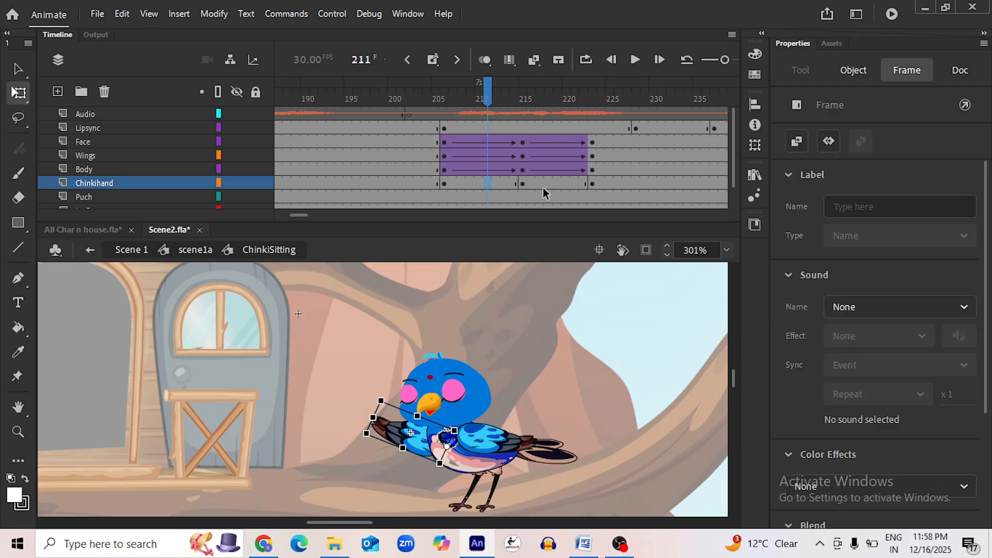
{"action": "right_click", "coordinate": [544, 182]}
{"action": "left_click", "coordinate": [599, 104]}
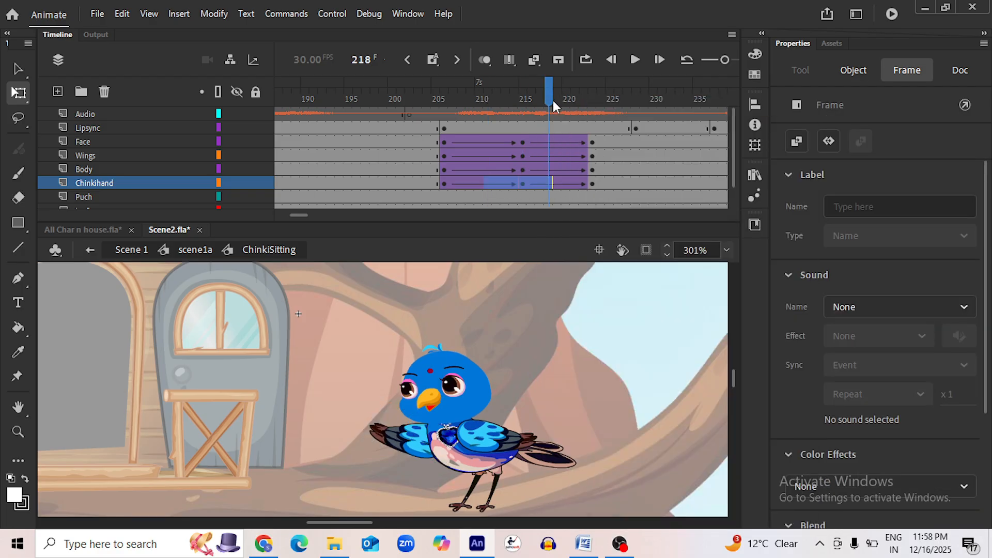
{"action": "left_click_drag", "start_coordinate": [562, 99], "coordinate": [436, 110]}
Enable Sync symbols for both Chinkihand classic tweens and save the document
{"action": "left_click", "coordinate": [487, 142]}
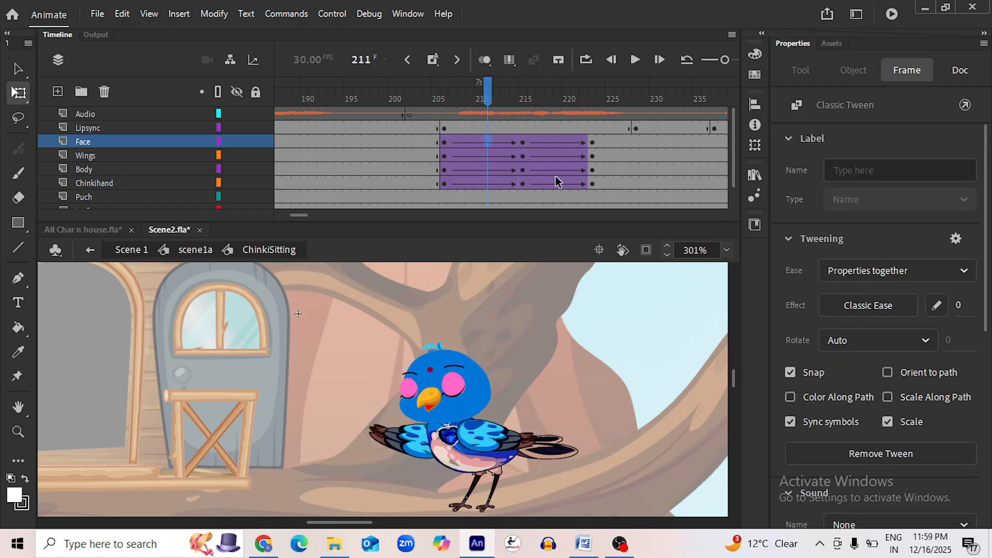
{"action": "left_click", "coordinate": [557, 169]}
{"action": "left_click_drag", "start_coordinate": [499, 184], "coordinate": [551, 185]}
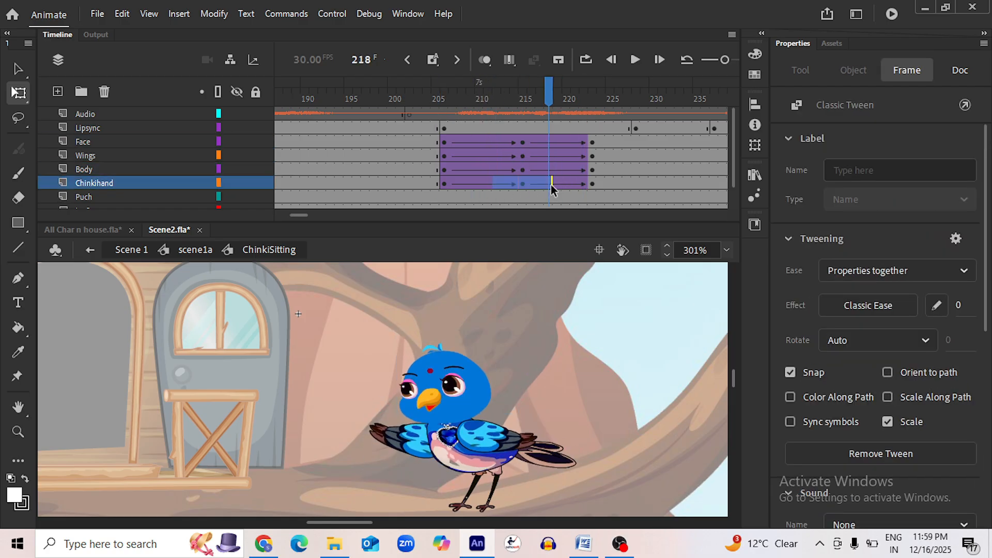
{"action": "left_click", "coordinate": [798, 427]}
{"action": "key", "text": "ctrl+s"}
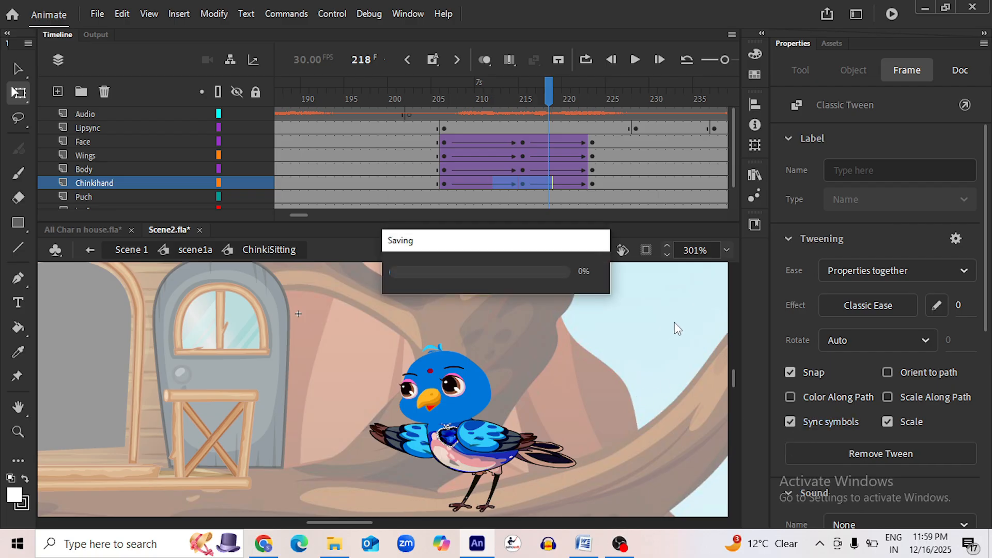
Play the timeline from frame 201 to check the talking movement of the body and wing
{"action": "left_click", "coordinate": [404, 97]}
{"action": "left_click", "coordinate": [635, 60]}
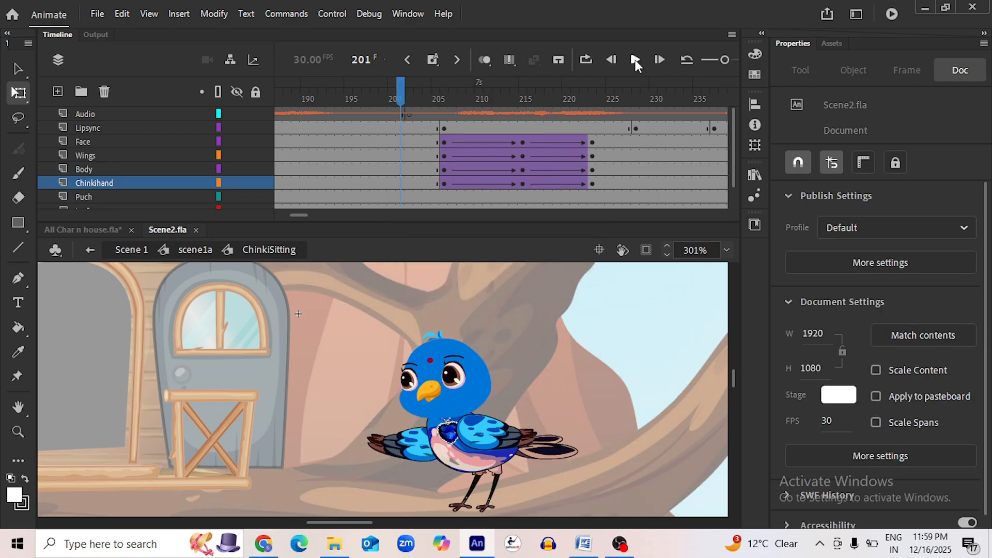
{"action": "left_click", "coordinate": [635, 60]}
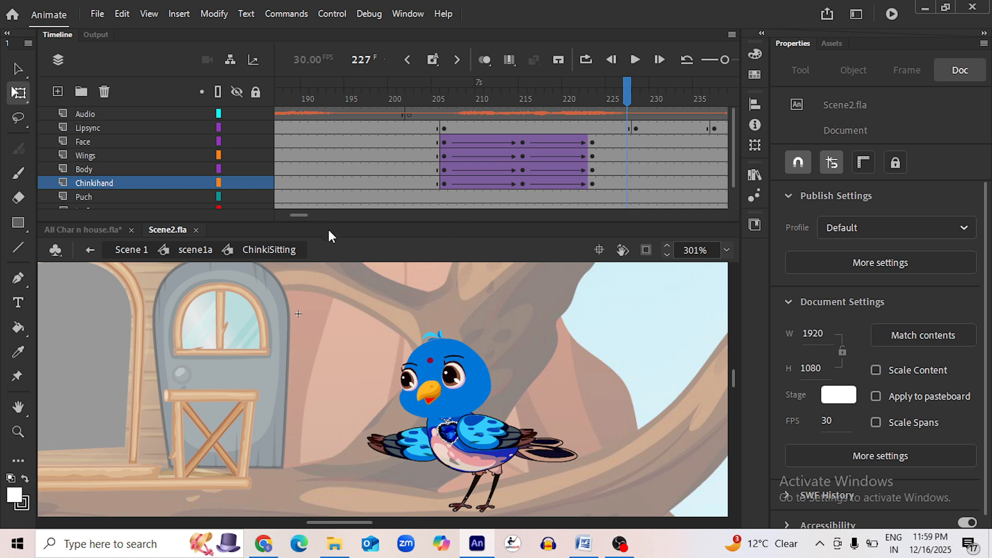
Delete the wing artwork from the Chinkihand layer's opening span, starting at frame 1
{"action": "left_click_drag", "start_coordinate": [299, 215], "coordinate": [283, 219]}
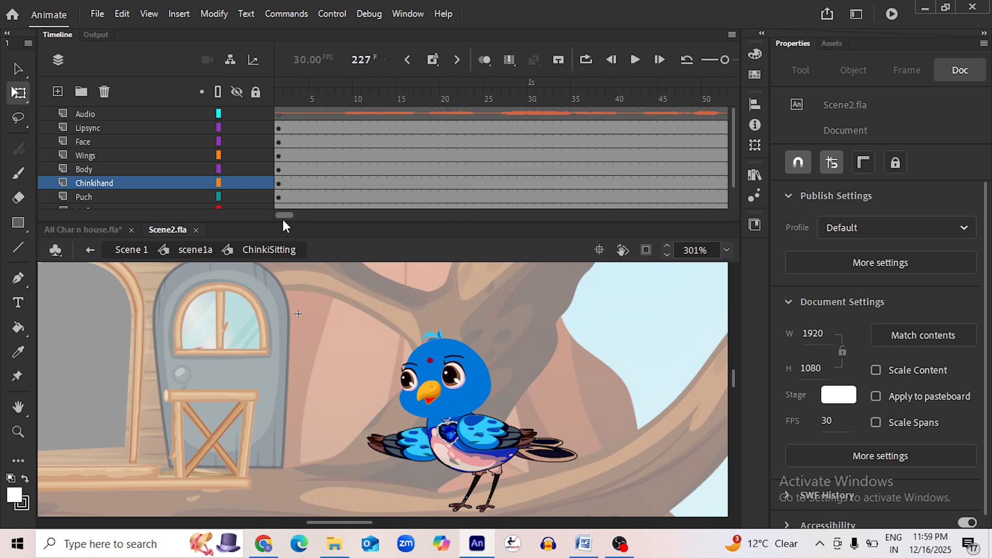
{"action": "left_click", "coordinate": [289, 187]}
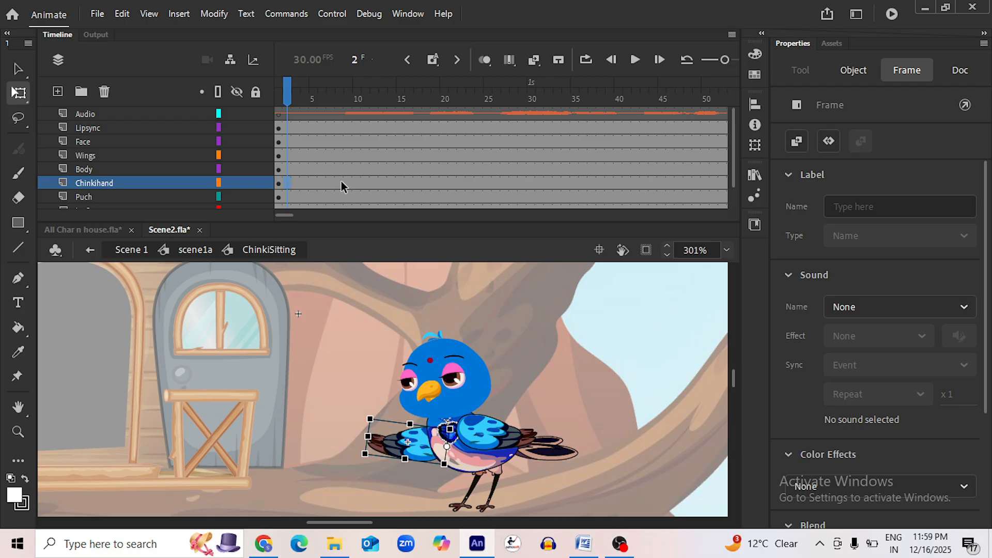
{"action": "left_click", "coordinate": [341, 182]}
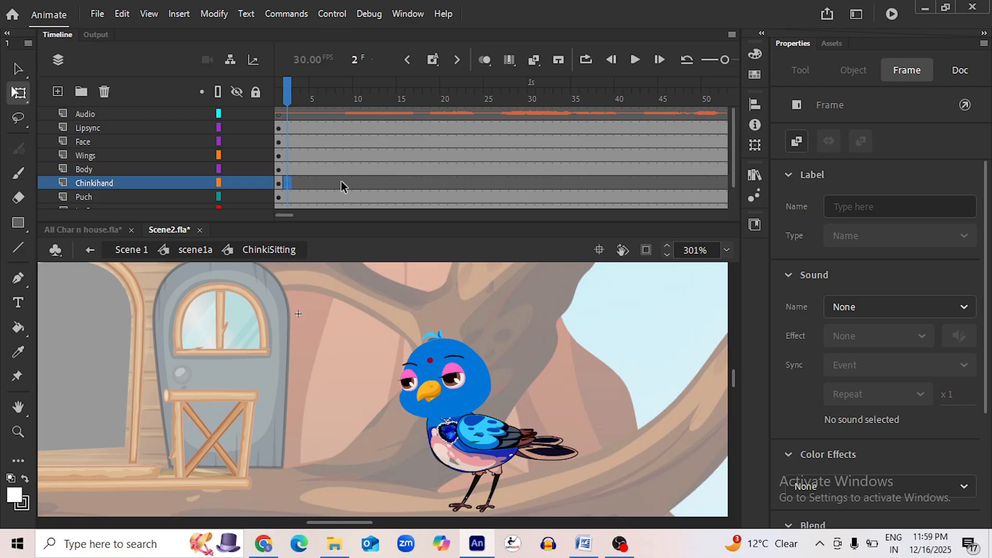
{"action": "left_click", "coordinate": [279, 184]}
{"action": "left_click_drag", "start_coordinate": [287, 216], "coordinate": [283, 216]}
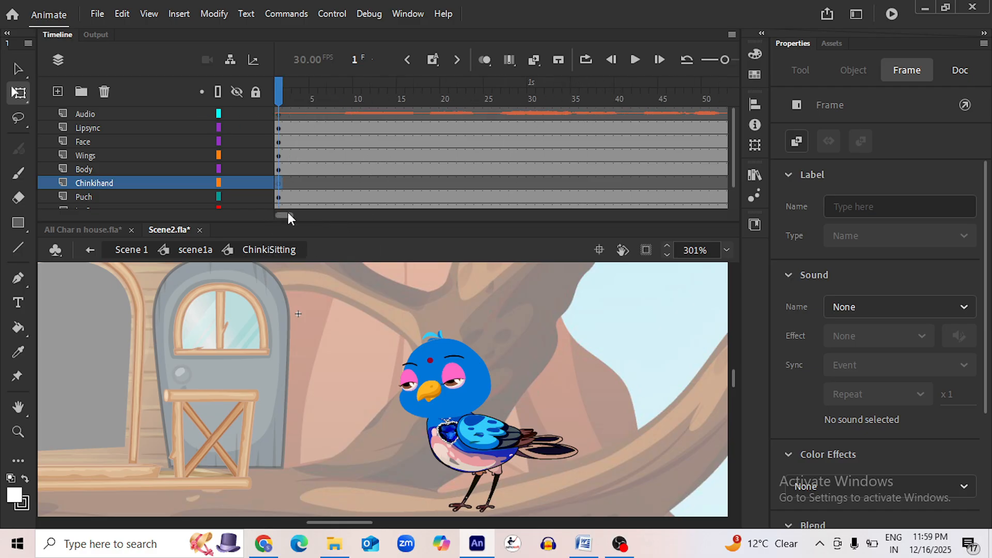
{"action": "mouse_move", "coordinate": [287, 214]}
{"action": "left_mouse_down"}
{"action": "mouse_move", "coordinate": [313, 219]}
{"action": "mouse_move", "coordinate": [286, 222]}
{"action": "left_mouse_up"}
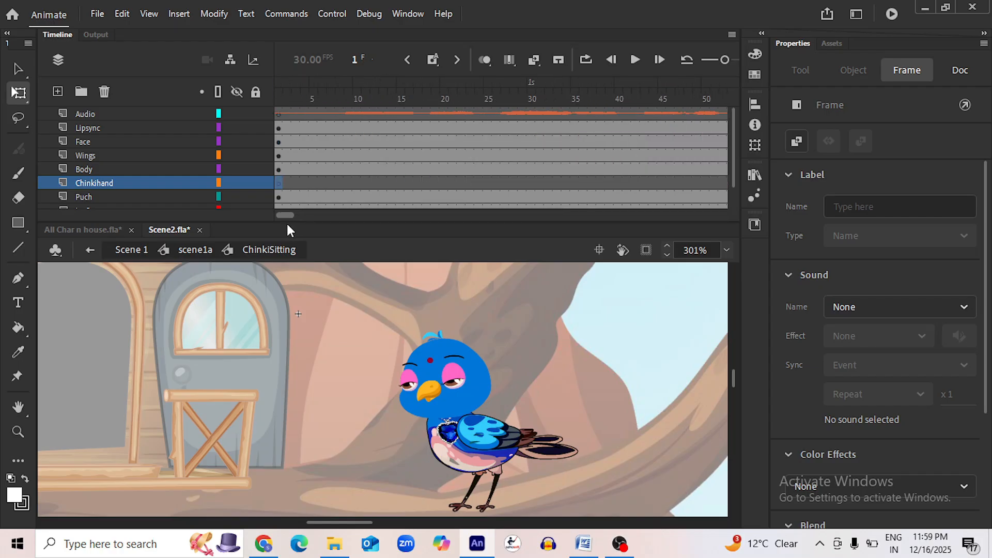
Select frame 18 of the Face layer, within the opening audio line
{"action": "left_click", "coordinate": [358, 136]}
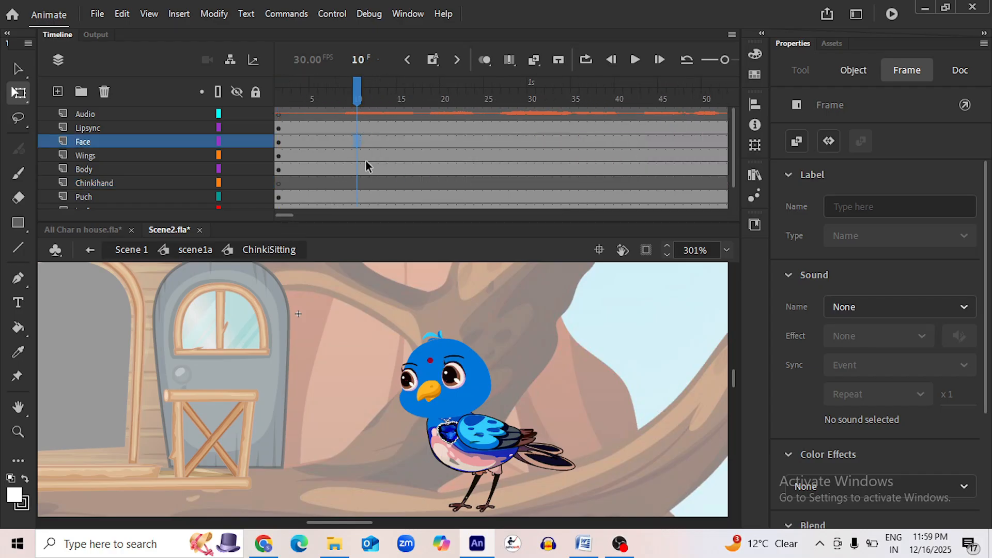
{"action": "left_click", "coordinate": [360, 129]}
{"action": "left_click", "coordinate": [428, 128]}
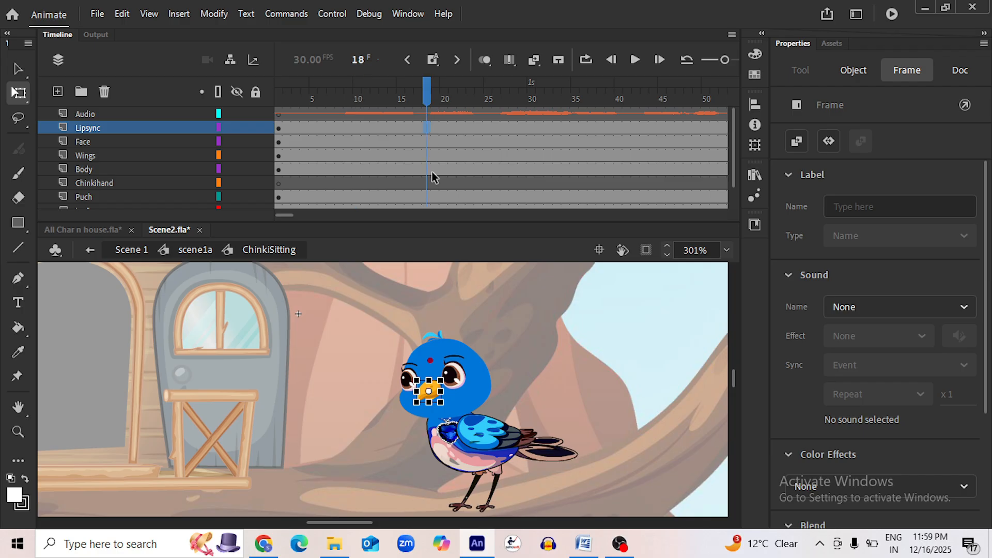
{"action": "left_click", "coordinate": [428, 141]}
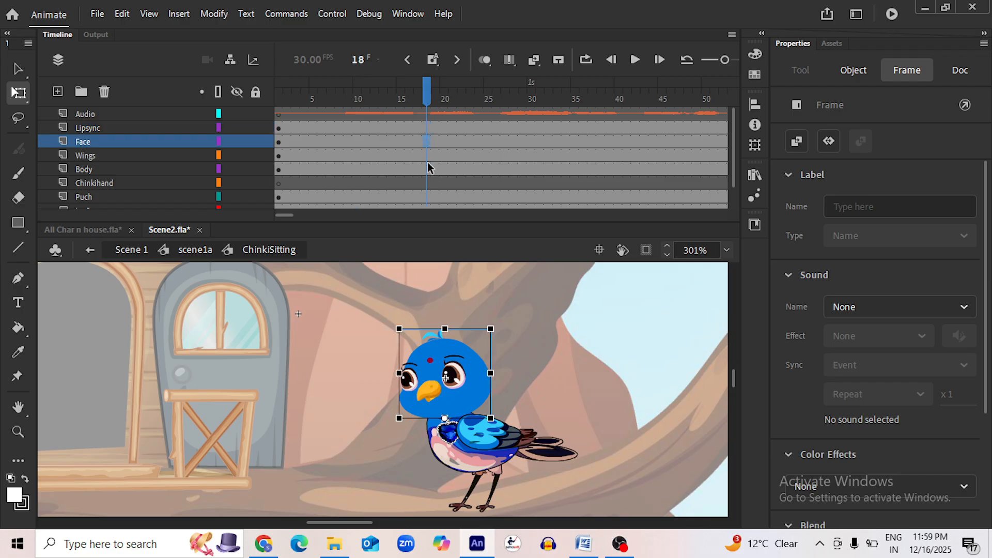
Insert keyframes at frames 18, 39 and 29 on the Face, Wings and Body layers
{"action": "left_click", "coordinate": [427, 165], "text": "shift"}
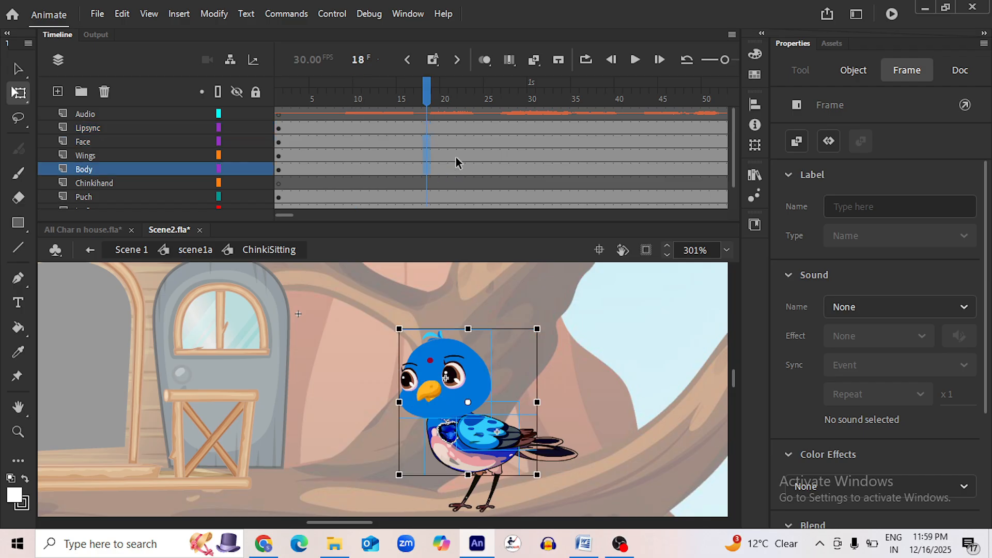
{"action": "key", "text": "F6"}
{"action": "left_click_drag", "start_coordinate": [607, 143], "coordinate": [608, 166]}
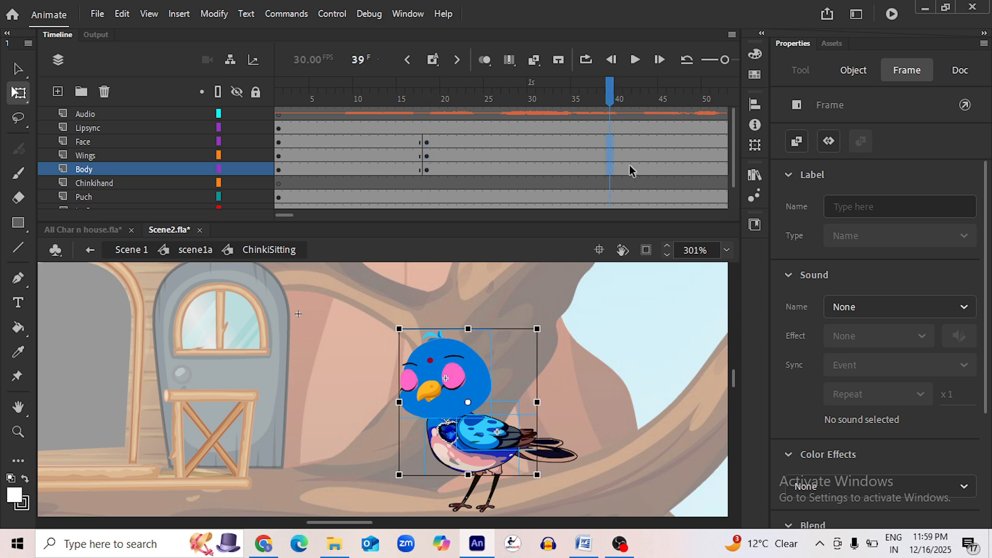
{"action": "key", "text": "F6"}
{"action": "left_click_drag", "start_coordinate": [521, 143], "coordinate": [522, 156]}
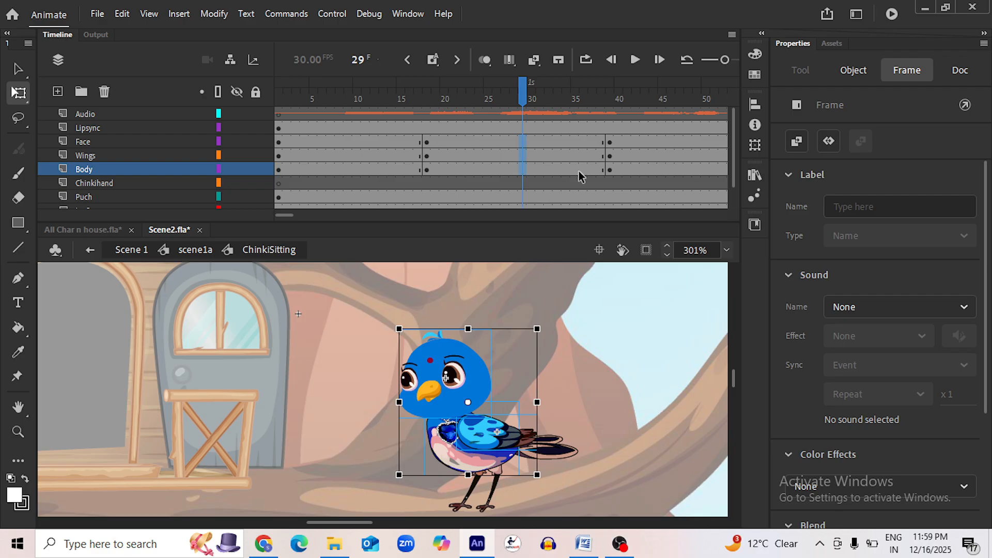
{"action": "key", "text": "F6"}
At frame 29, move the bird's transformation point to its lower edge and squash the face, wings and body to about 623 high
{"action": "scroll", "coordinate": [564, 327], "scroll_direction": "down", "scroll_amount": 3}
{"action": "left_click_drag", "start_coordinate": [501, 374], "coordinate": [504, 421]}
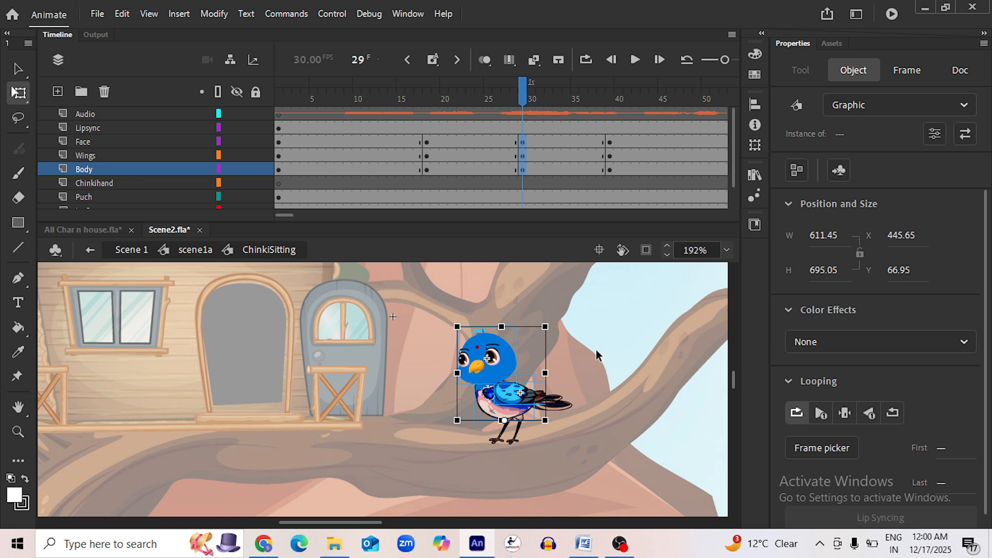
{"action": "scroll", "coordinate": [527, 350], "scroll_direction": "up", "scroll_amount": 3}
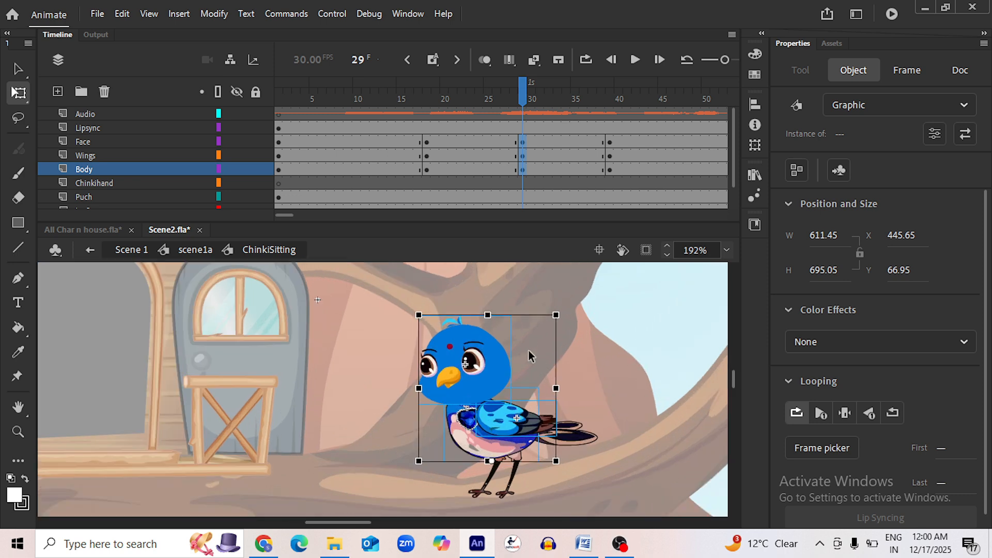
{"action": "left_click_drag", "start_coordinate": [479, 306], "coordinate": [479, 325]}
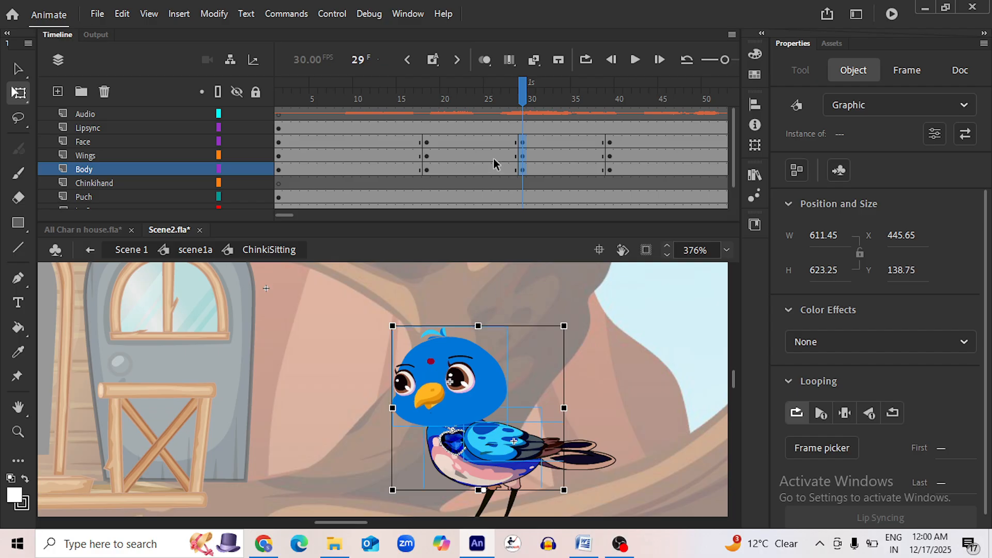
Create classic tweens between frames 18 and 39 on the Face, Wings and Body layers and scrub through the squash motion
{"action": "left_click", "coordinate": [466, 142]}
{"action": "left_click", "coordinate": [569, 170], "text": "shift"}
{"action": "right_click", "coordinate": [540, 149]}
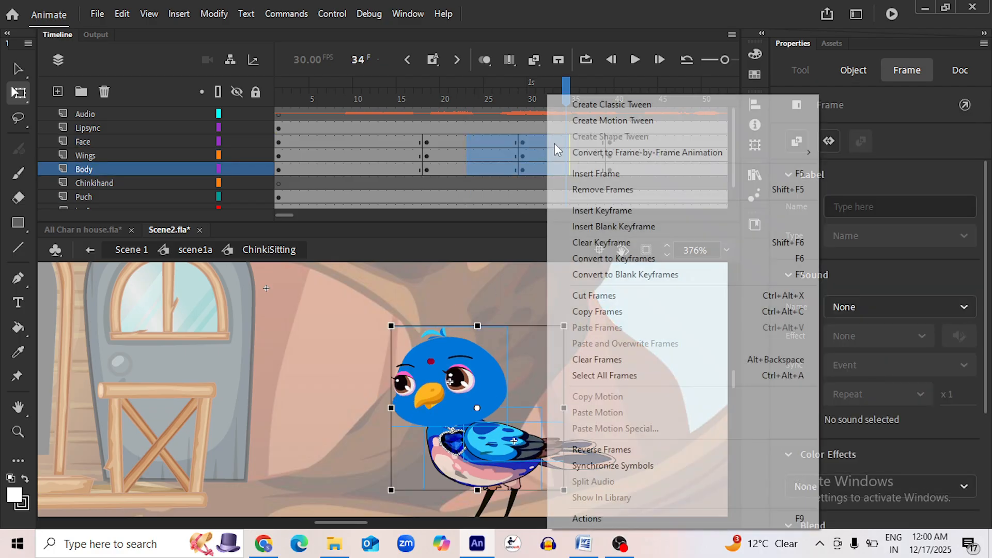
{"action": "left_click", "coordinate": [600, 102]}
{"action": "left_click_drag", "start_coordinate": [564, 89], "coordinate": [513, 97]}
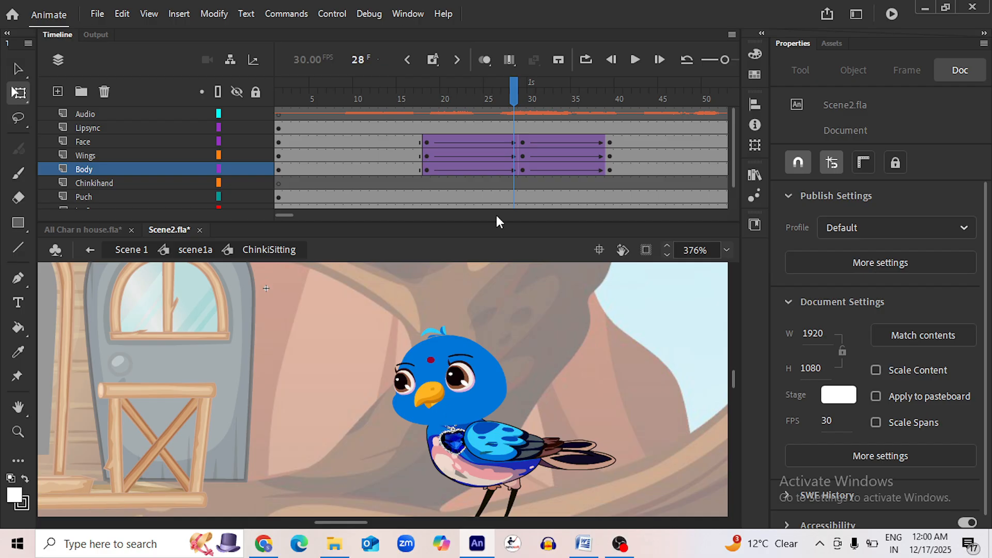
{"action": "left_click", "coordinate": [419, 95]}
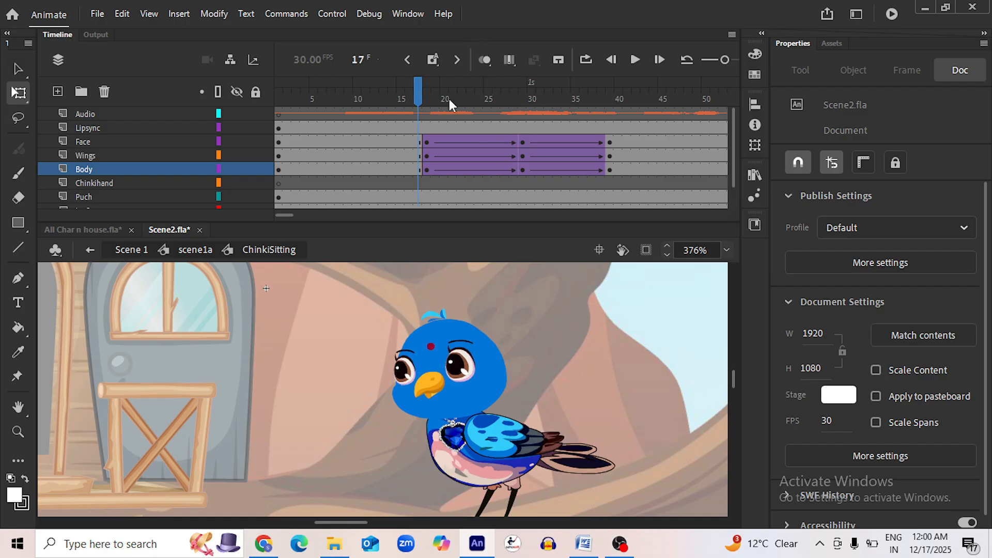
{"action": "left_click_drag", "start_coordinate": [420, 88], "coordinate": [443, 89]}
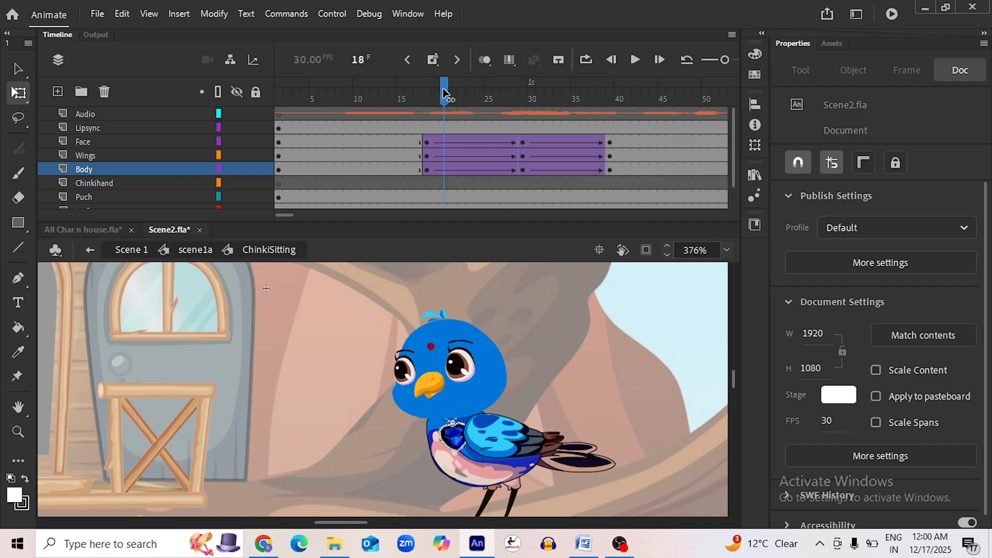
Show the layer parenting view and enable Sync symbols for the classic tweens on the Face, Wings and Body layers
{"action": "left_click", "coordinate": [231, 58]}
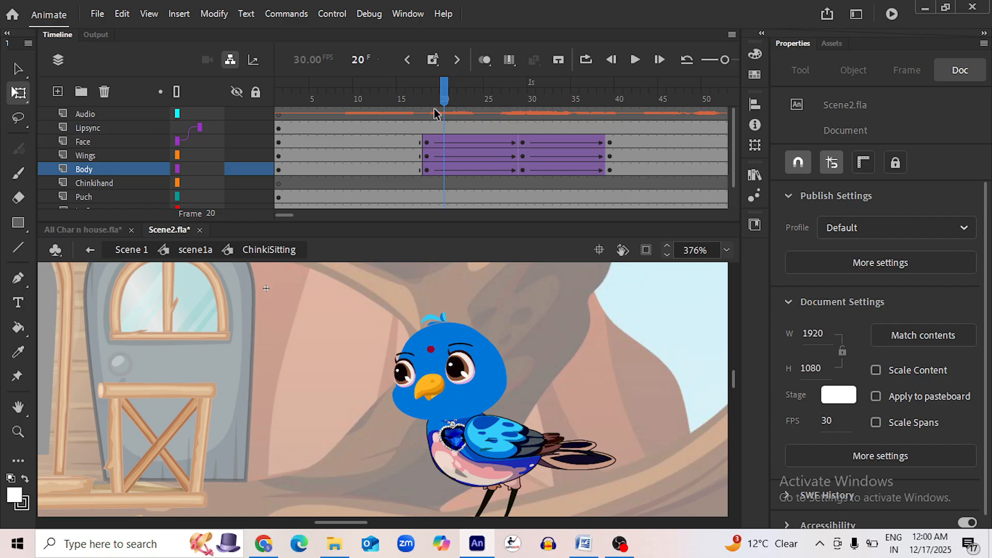
{"action": "left_click_drag", "start_coordinate": [442, 94], "coordinate": [429, 98]}
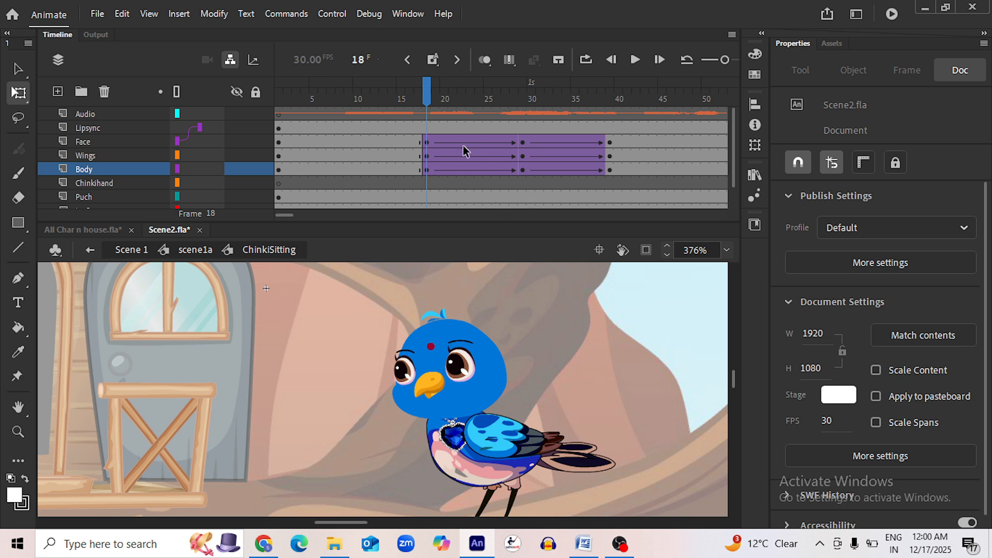
{"action": "left_click_drag", "start_coordinate": [463, 150], "coordinate": [566, 169]}
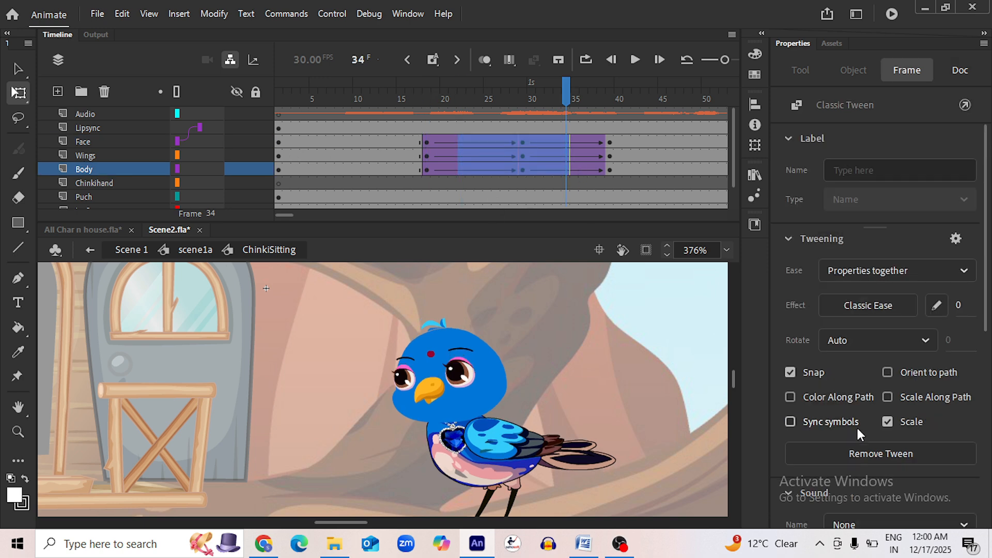
{"action": "left_click", "coordinate": [797, 421]}
Play the ChinkiSitting animation from near its start to review the new body motion
{"action": "left_click_drag", "start_coordinate": [563, 96], "coordinate": [340, 96]}
{"action": "left_click", "coordinate": [637, 59]}
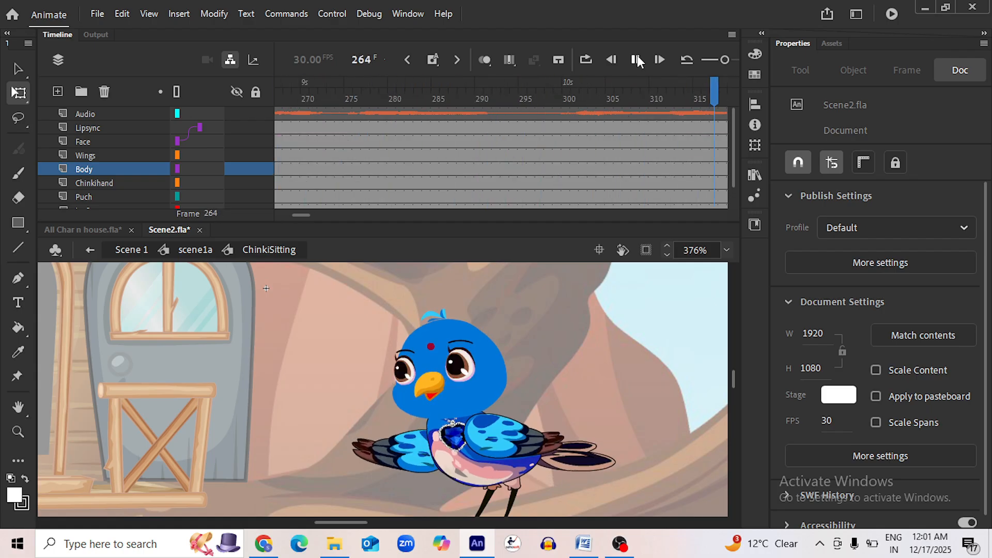
{"action": "left_click", "coordinate": [636, 60]}
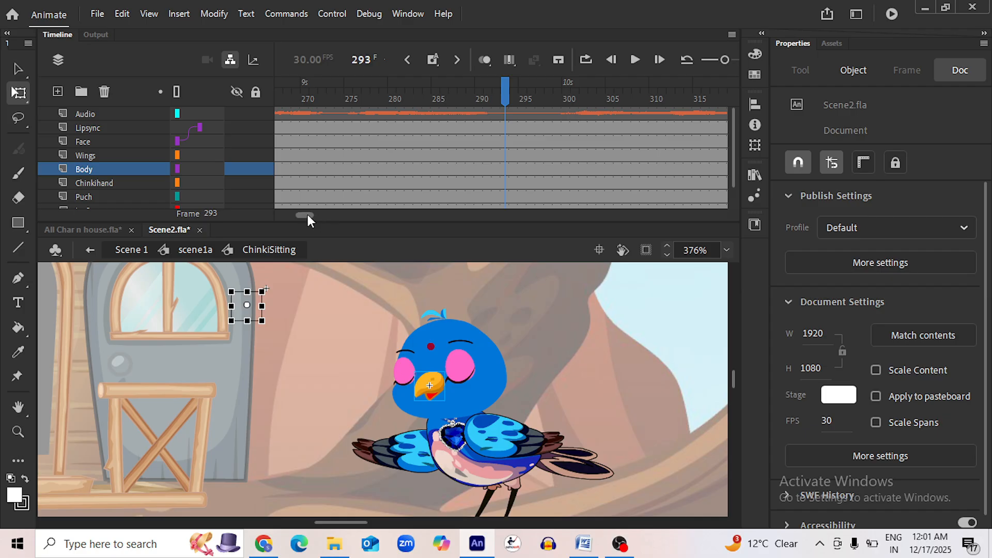
Copy the tweened frames 206 to 223 of the Face, Wings, Body and Chinkihand layers to frame 406
{"action": "left_click", "coordinate": [19, 68]}
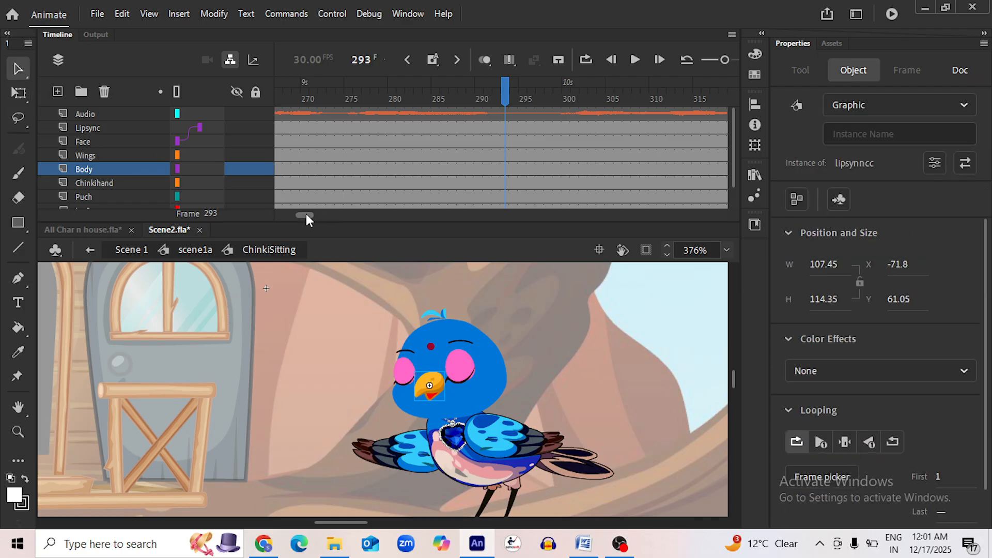
{"action": "mouse_move", "coordinate": [306, 213]}
{"action": "left_mouse_down"}
{"action": "mouse_move", "coordinate": [315, 212]}
{"action": "mouse_move", "coordinate": [300, 211]}
{"action": "left_mouse_up"}
{"action": "left_click", "coordinate": [399, 147]}
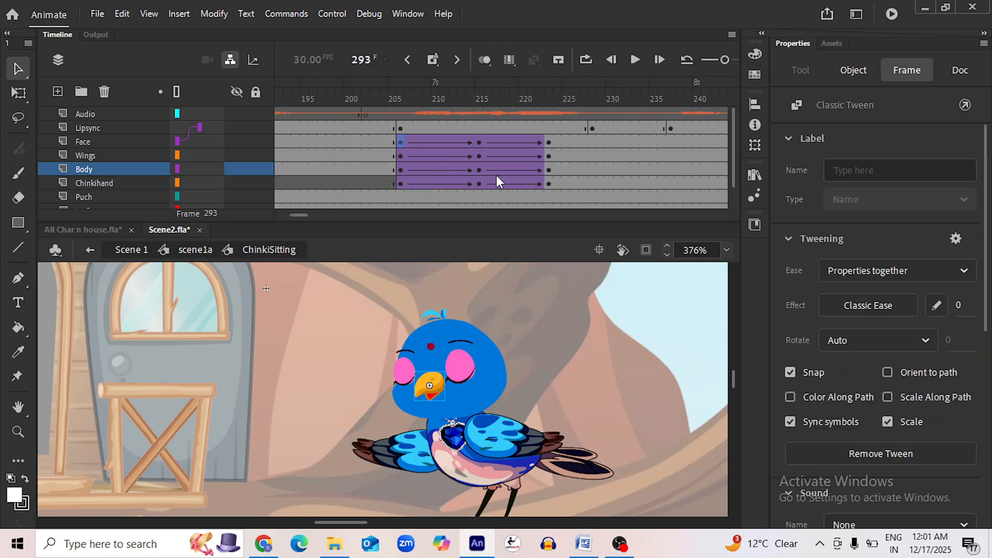
{"action": "left_click", "coordinate": [546, 182], "text": "shift"}
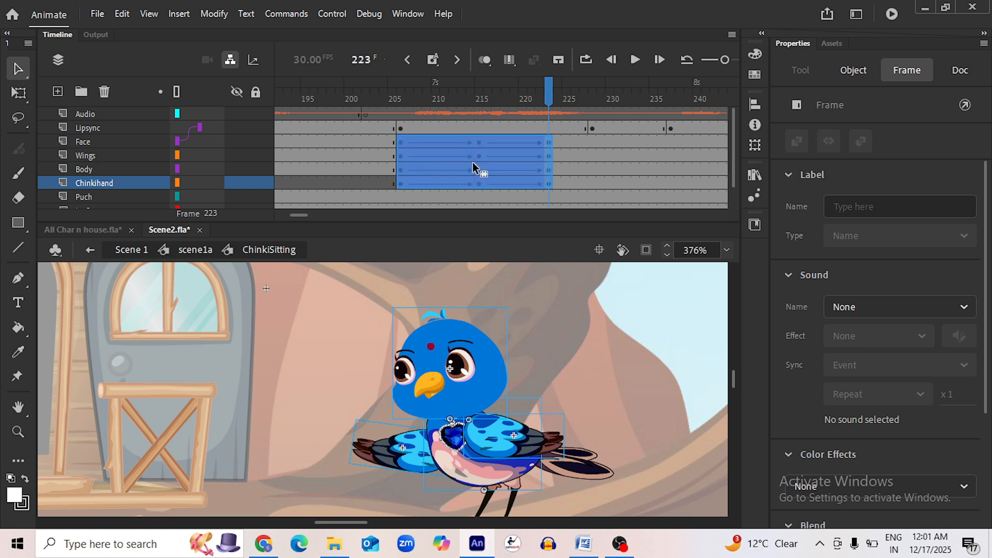
{"action": "left_click_drag", "start_coordinate": [472, 162], "coordinate": [604, 169]}
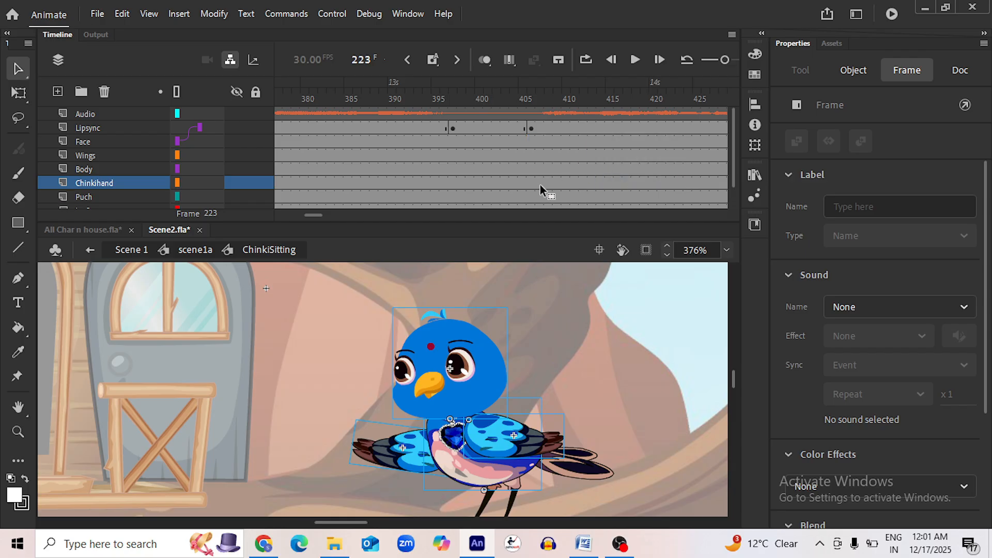
Insert a blank keyframe at frame 397 on the Chinkihand layer and save the file
{"action": "left_click", "coordinate": [452, 183]}
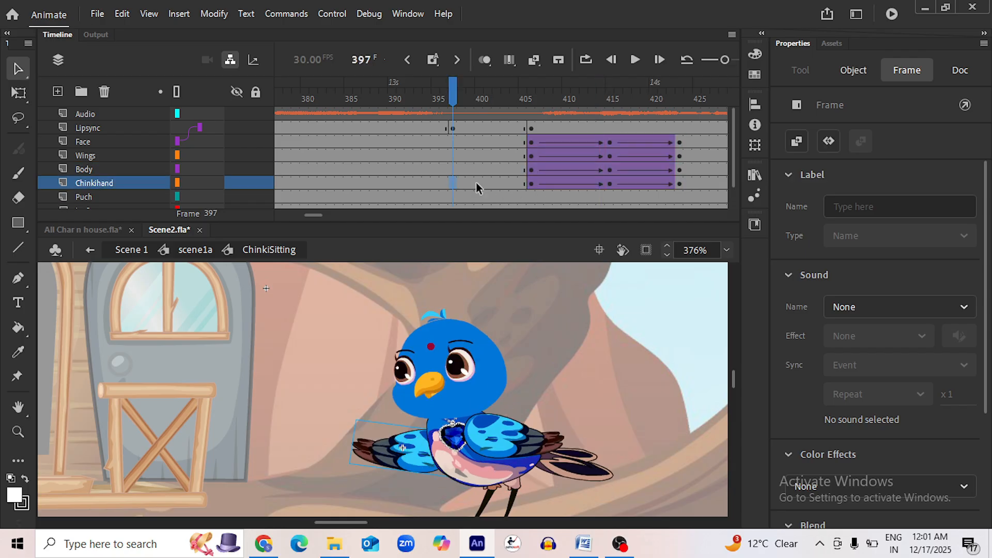
{"action": "key", "text": "F7"}
{"action": "key", "text": "ctrl+s"}
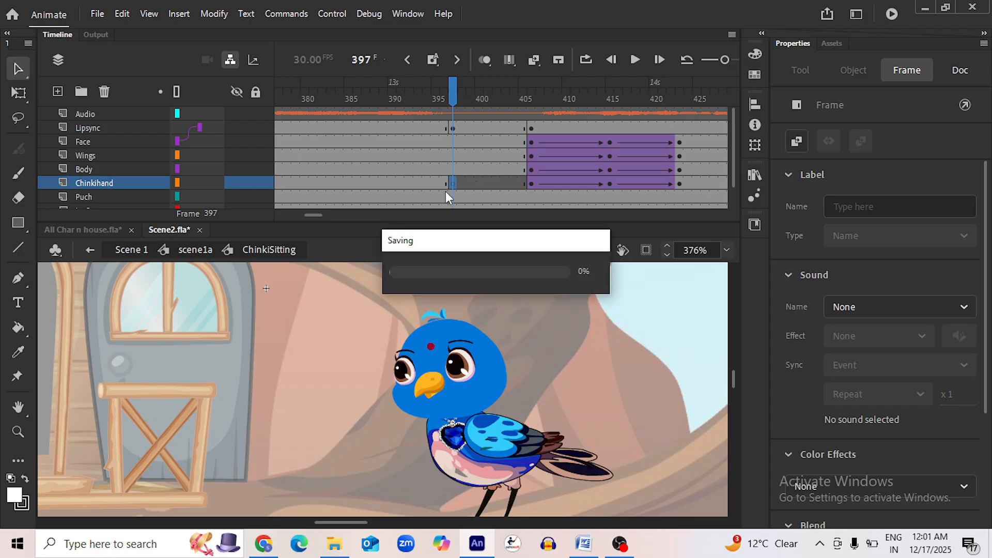
Play on to the end of the dialogue, insert a blank keyframe at frame 490 on the Chinkihand layer, and save
{"action": "left_click", "coordinate": [635, 60]}
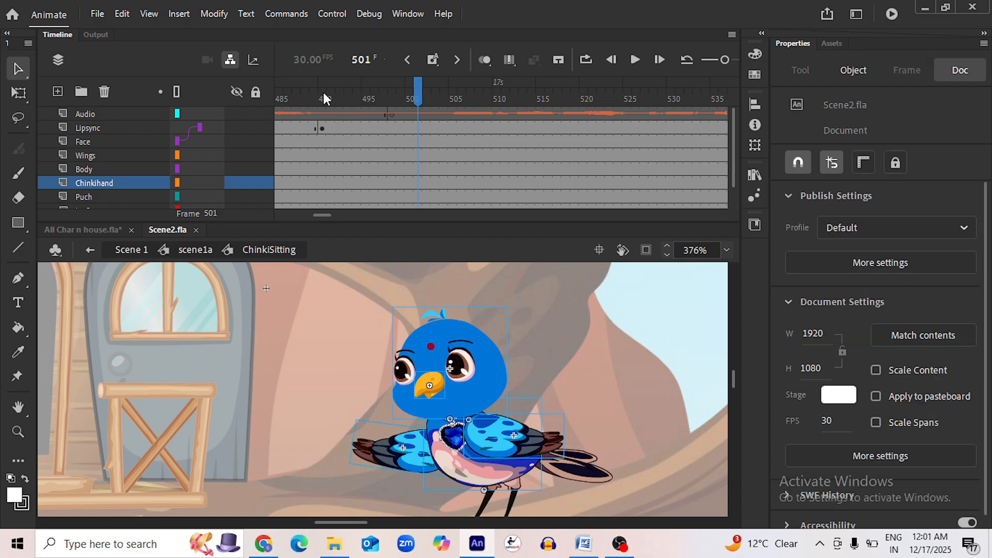
{"action": "left_click", "coordinate": [322, 90]}
{"action": "left_click_drag", "start_coordinate": [320, 215], "coordinate": [320, 215]}
{"action": "left_click", "coordinate": [488, 183]}
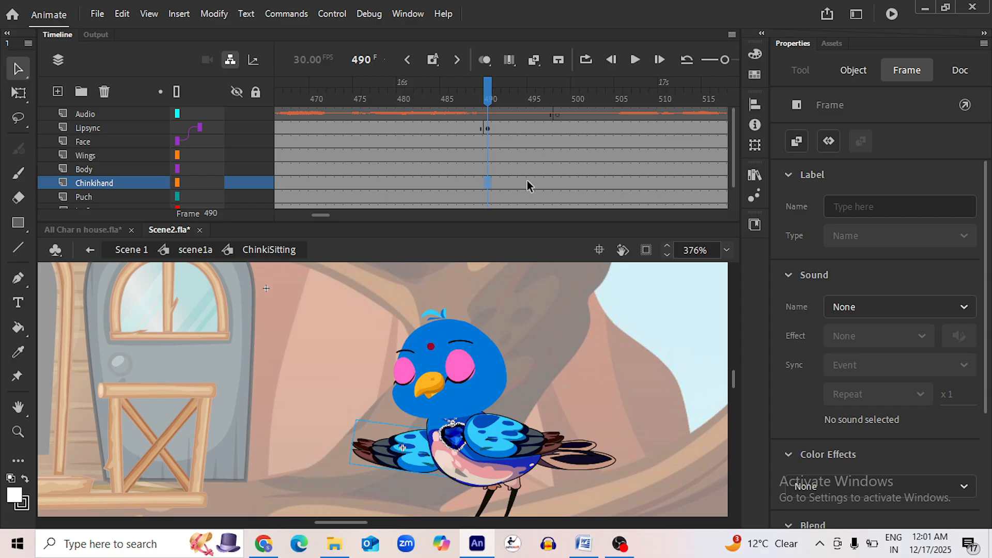
{"action": "key", "text": "F7"}
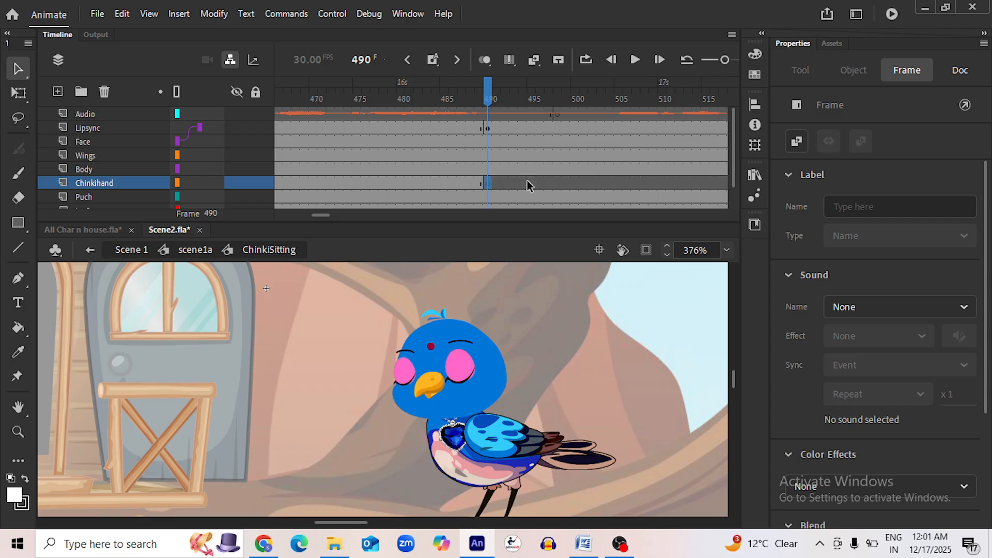
{"action": "key", "text": "ctrl+s"}
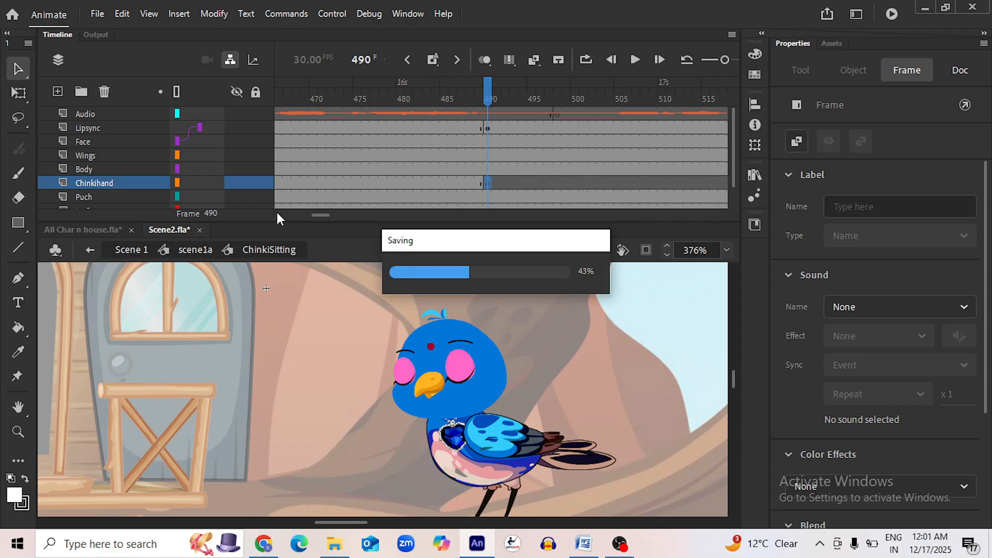
Play the animation from frame 397 to check the hand gesture, stopping at frame 490
{"action": "left_click_drag", "start_coordinate": [321, 216], "coordinate": [314, 214]}
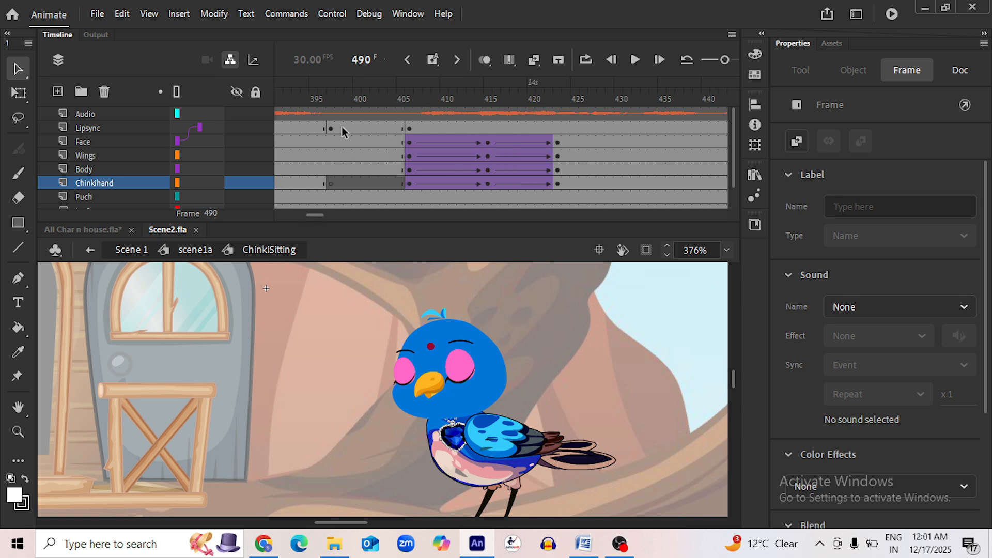
{"action": "left_click", "coordinate": [332, 97]}
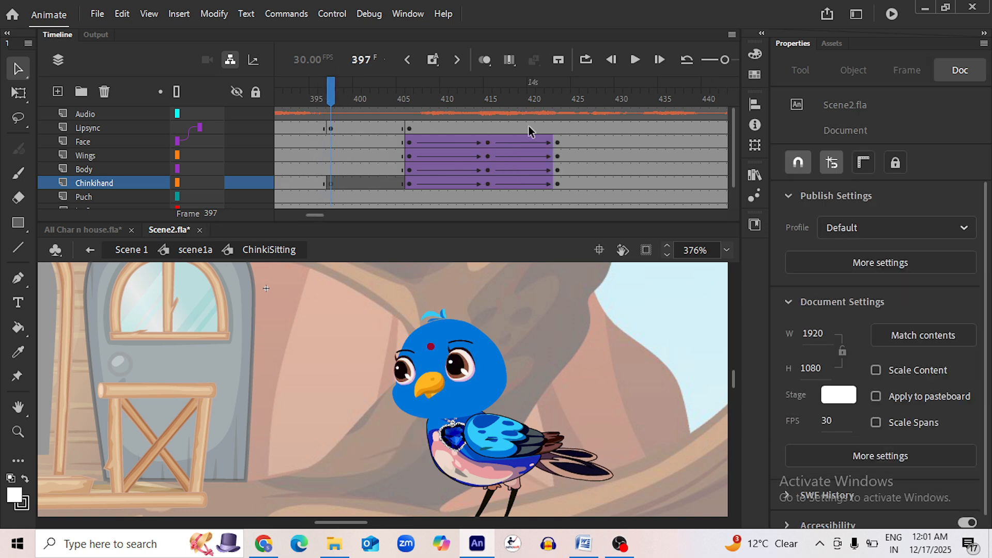
{"action": "left_click", "coordinate": [636, 60]}
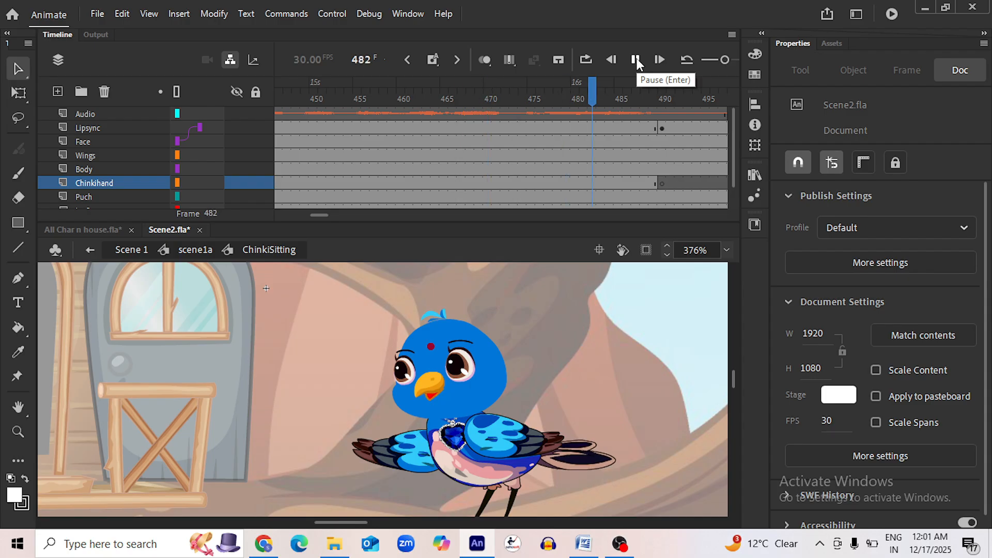
{"action": "left_click", "coordinate": [636, 59]}
{"action": "left_click", "coordinate": [662, 94]}
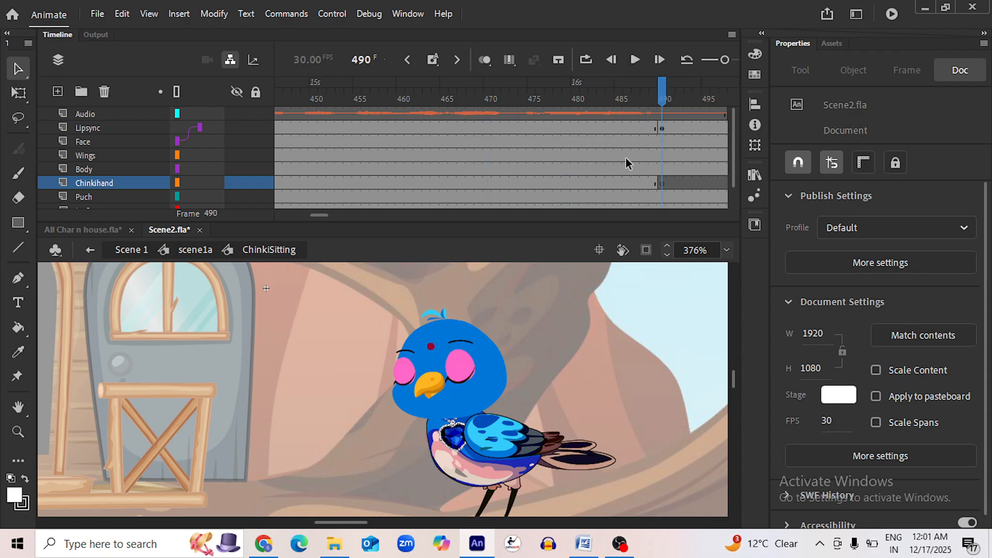
Return to the scene1a symbol, go to frame 1 of the ChinkiSitting layer, and save the file
{"action": "left_click", "coordinate": [196, 250]}
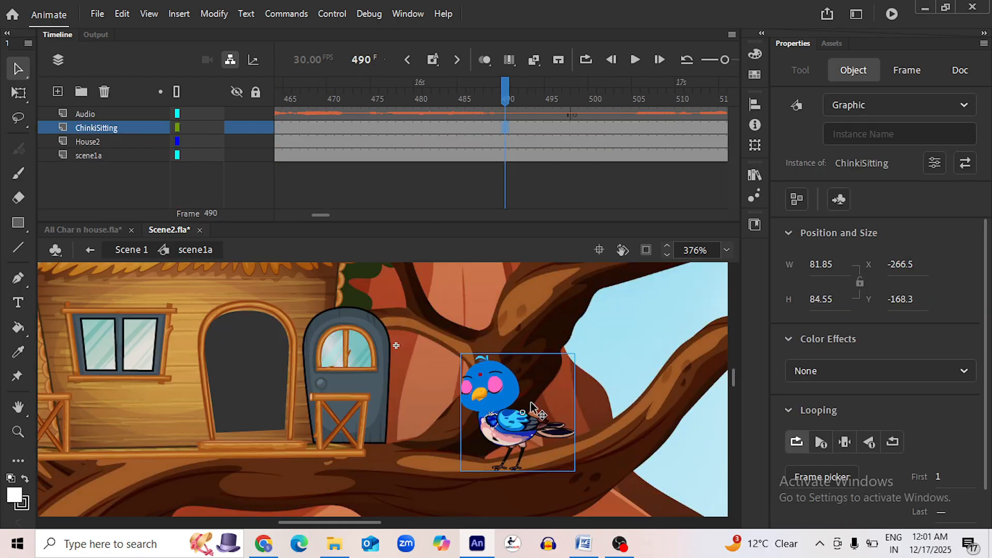
{"action": "scroll", "coordinate": [531, 403], "scroll_direction": "down", "scroll_amount": 2}
{"action": "left_click_drag", "start_coordinate": [327, 216], "coordinate": [263, 215]}
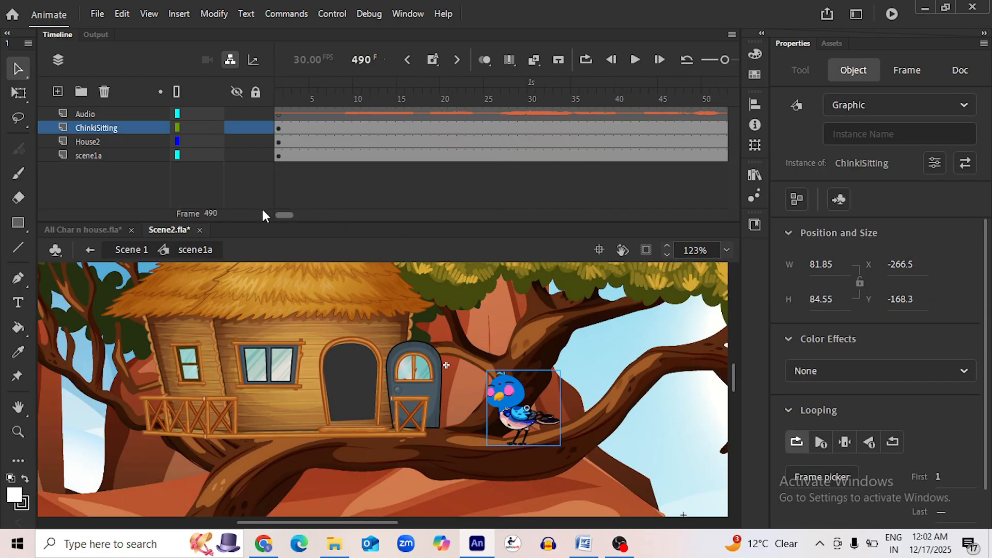
{"action": "left_click", "coordinate": [285, 133]}
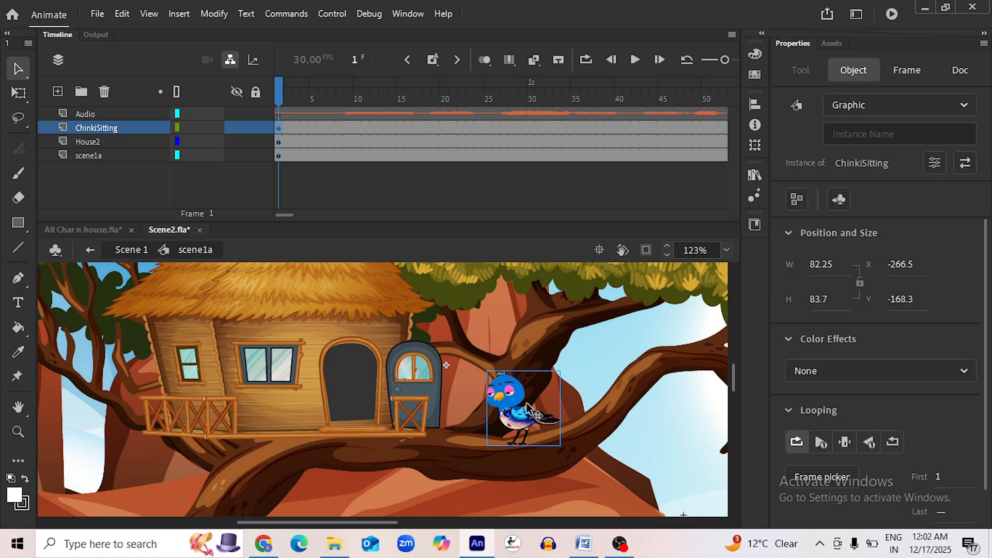
{"action": "key", "text": "ctrl+s"}
Play scene1a through from frame 1 and position the playhead at frame 498, where the next audio clip starts
{"action": "left_click", "coordinate": [637, 58]}
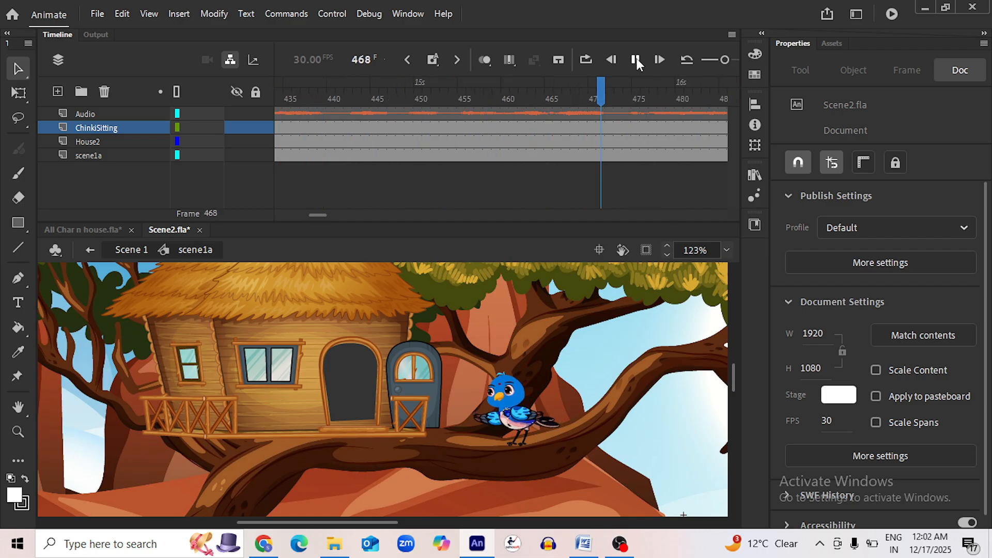
{"action": "left_click", "coordinate": [391, 92]}
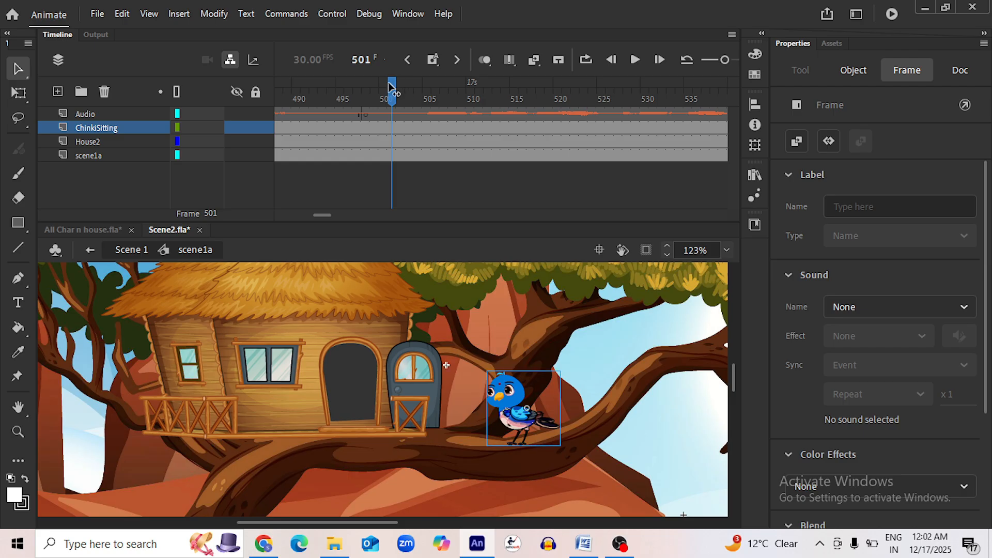
{"action": "left_click_drag", "start_coordinate": [388, 91], "coordinate": [365, 91]}
{"action": "left_click", "coordinate": [423, 304]}
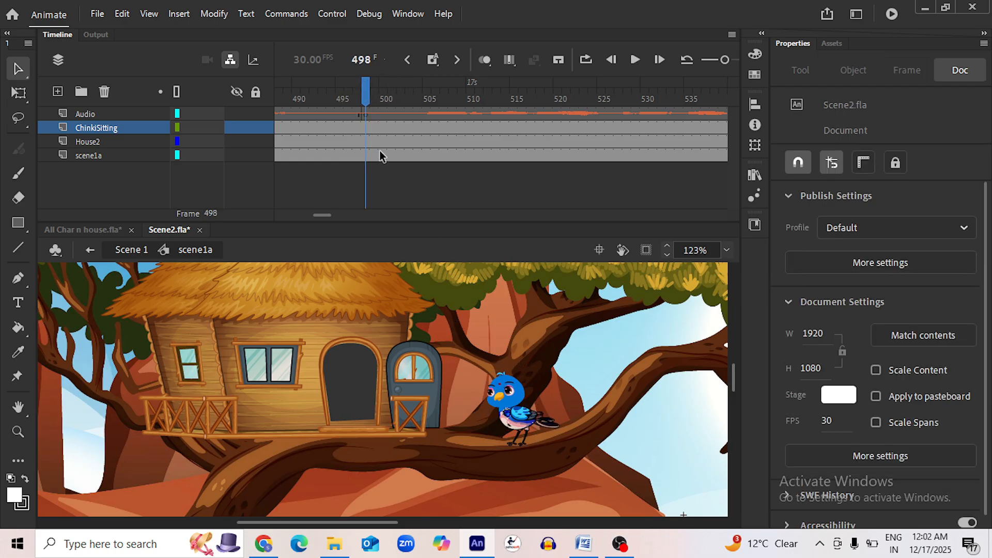
At frame 492 of the ChinkiSitting layer, keyframe the bird lifted toward the house at about X -310, Y -193
{"action": "left_click_drag", "start_coordinate": [365, 105], "coordinate": [335, 115]}
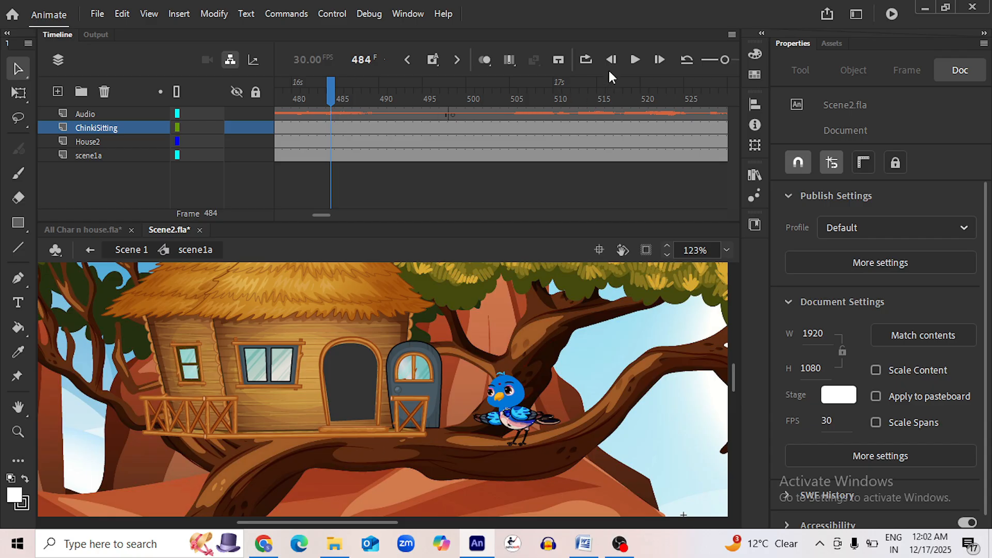
{"action": "left_click", "coordinate": [634, 60]}
{"action": "left_click_drag", "start_coordinate": [450, 99], "coordinate": [400, 103]}
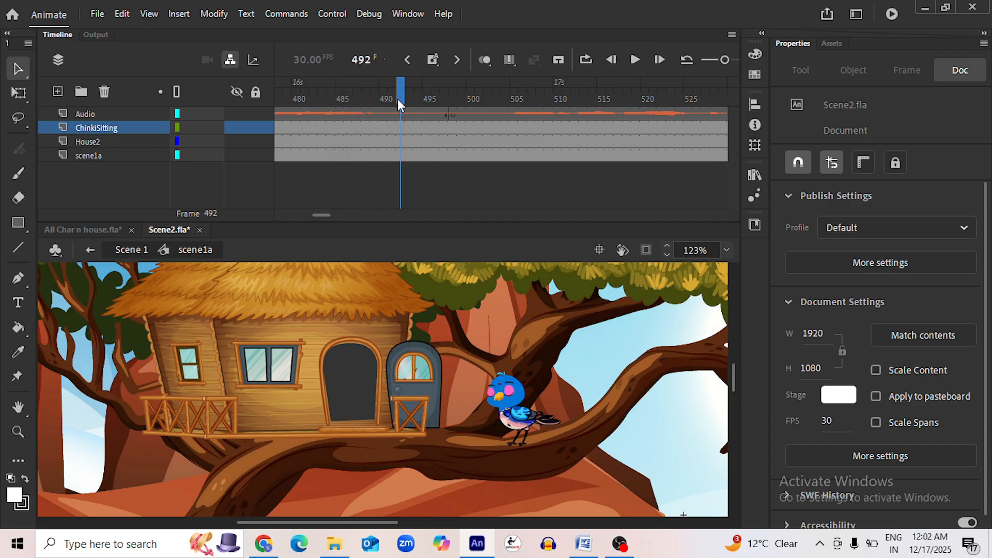
{"action": "left_click", "coordinate": [514, 413]}
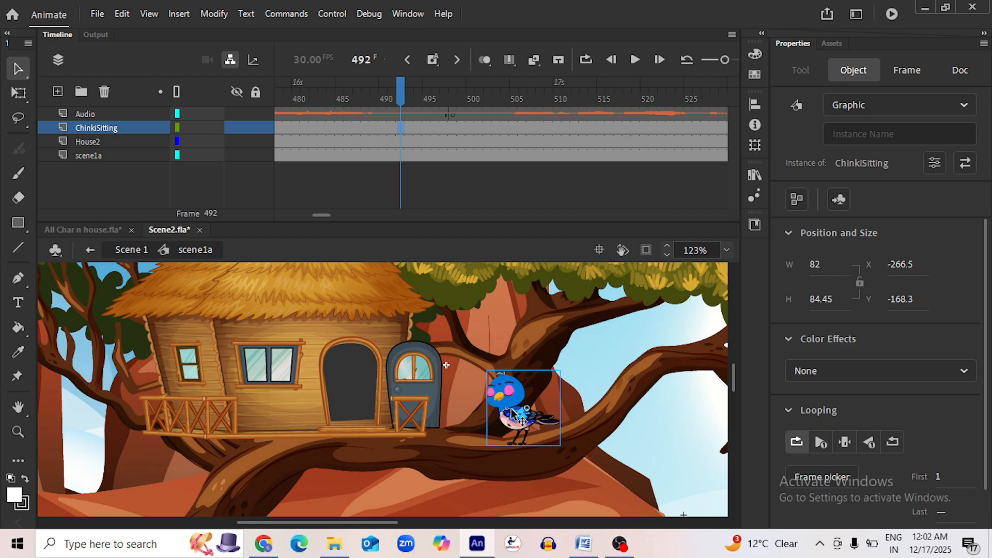
{"action": "left_click_drag", "start_coordinate": [513, 413], "coordinate": [472, 391]}
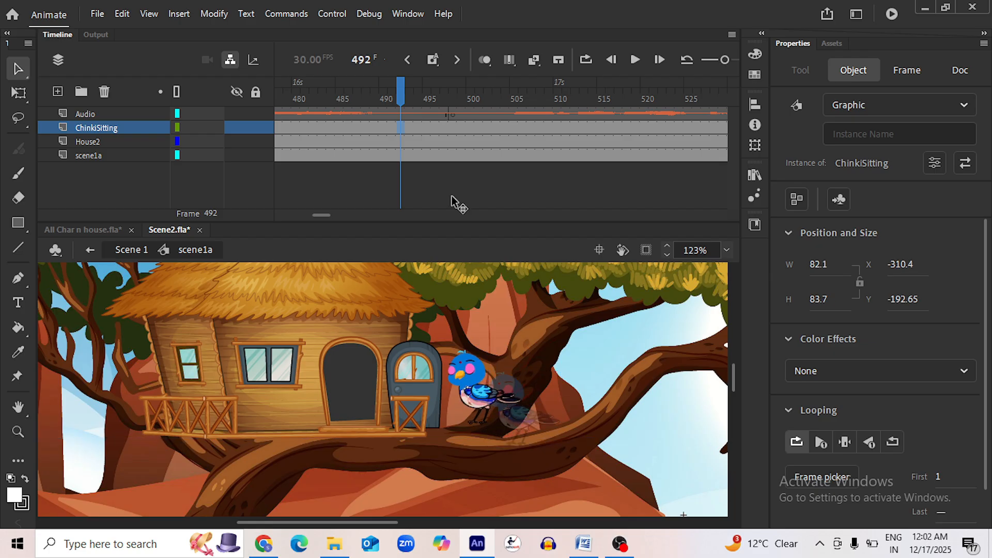
Keyframe the bird at frame 498 landing beside the open door, at about X -356, Y -170, and play back the hop
{"action": "left_click", "coordinate": [450, 128]}
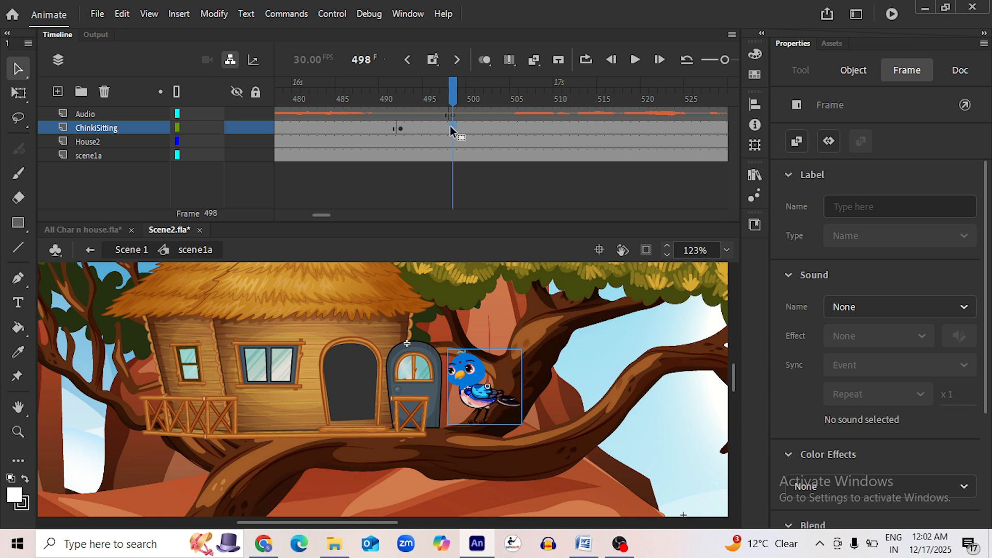
{"action": "left_click_drag", "start_coordinate": [468, 388], "coordinate": [426, 404]}
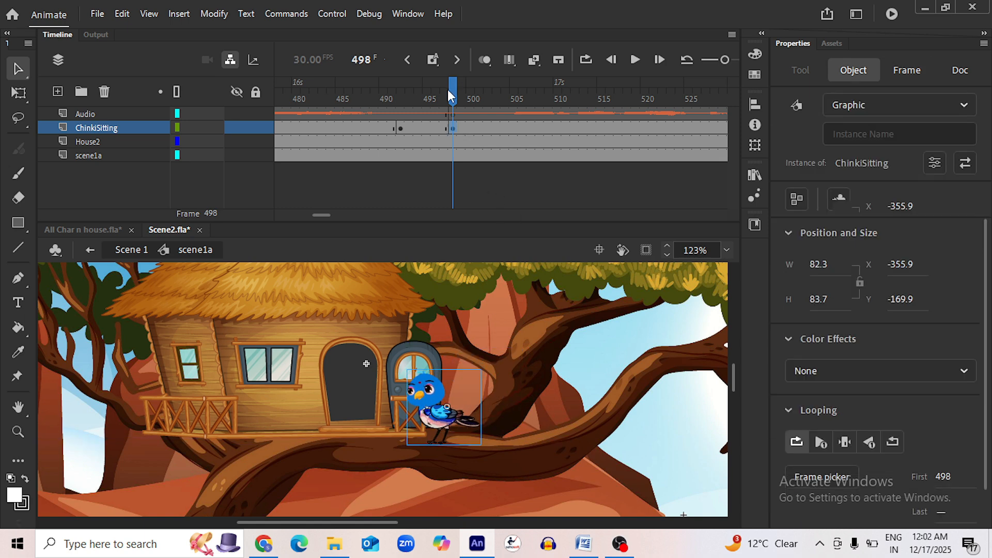
{"action": "left_click_drag", "start_coordinate": [447, 89], "coordinate": [375, 91]}
{"action": "left_click", "coordinate": [637, 63]}
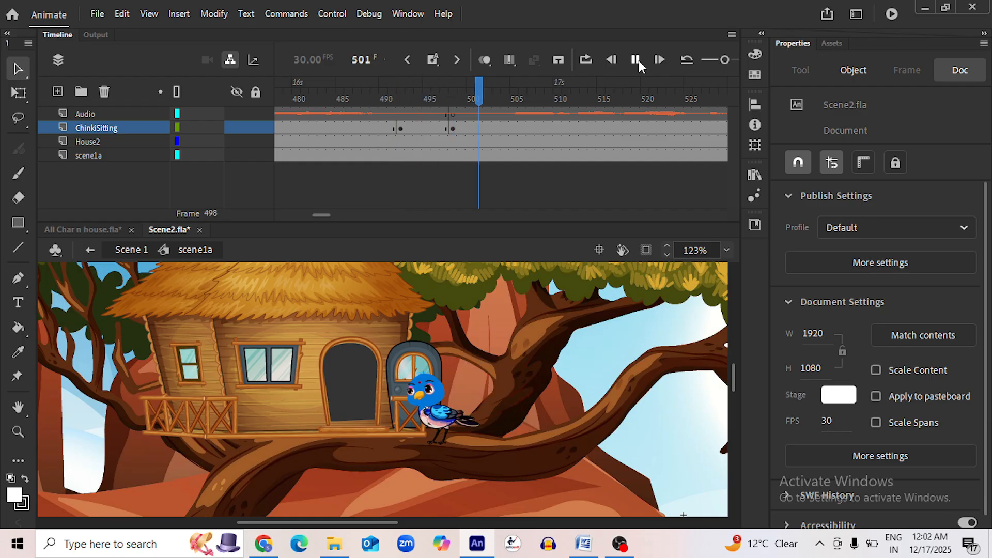
{"action": "left_click", "coordinate": [638, 61]}
Add a ChinkiSitting keyframe at frame 503 with the bird raised onto the porch, at about X -410, Y -191
{"action": "left_click", "coordinate": [497, 128]}
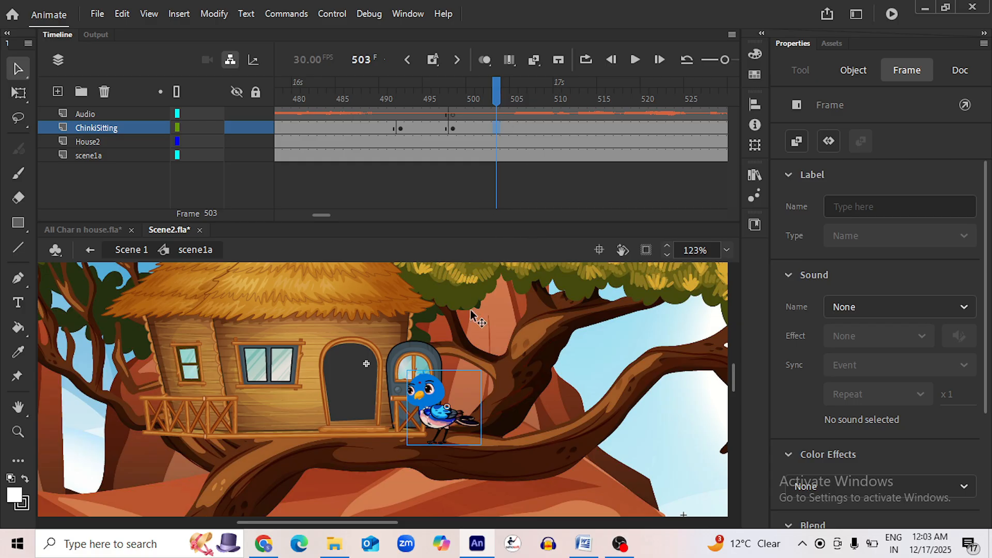
{"action": "left_click_drag", "start_coordinate": [438, 417], "coordinate": [388, 396]}
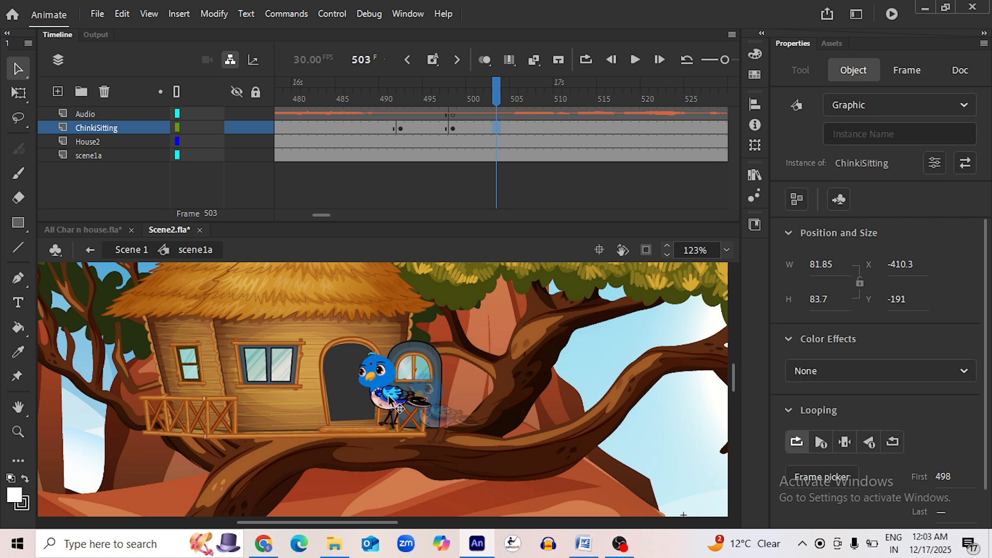
{"action": "key", "text": "F6"}
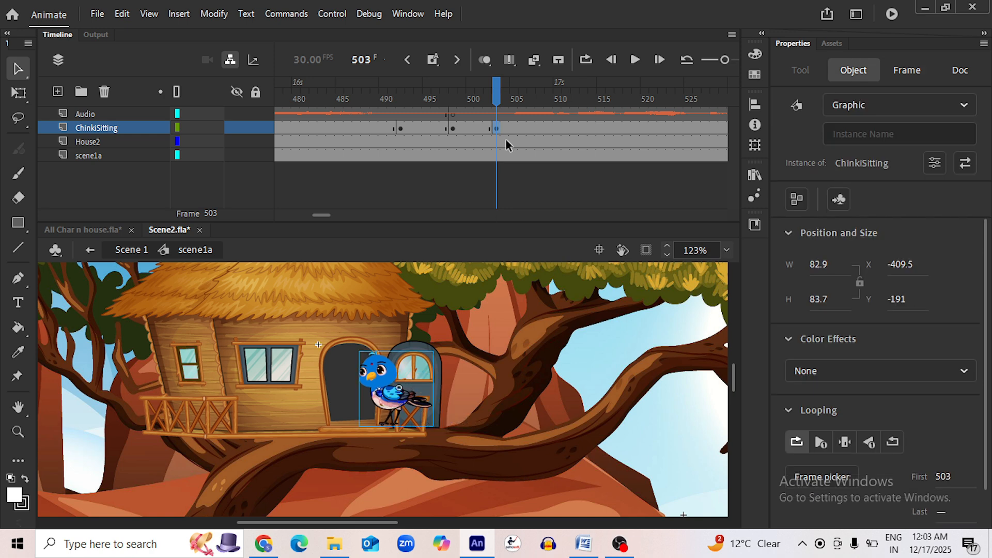
Add a ChinkiSitting keyframe at frame 507 with the bird shifted into the doorway, at about X -433, Y -191
{"action": "left_click", "coordinate": [515, 129]}
{"action": "left_click", "coordinate": [538, 111]}
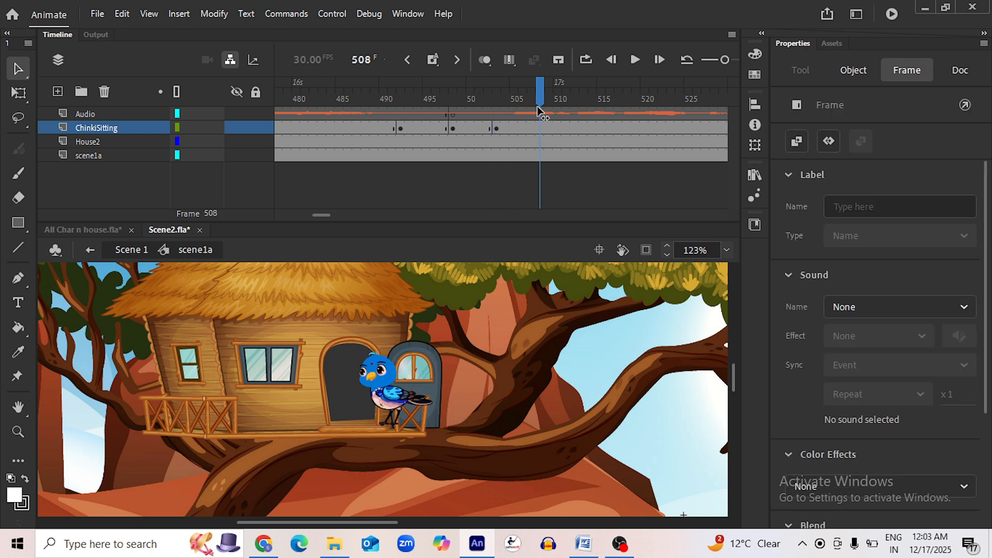
{"action": "left_click", "coordinate": [532, 128]}
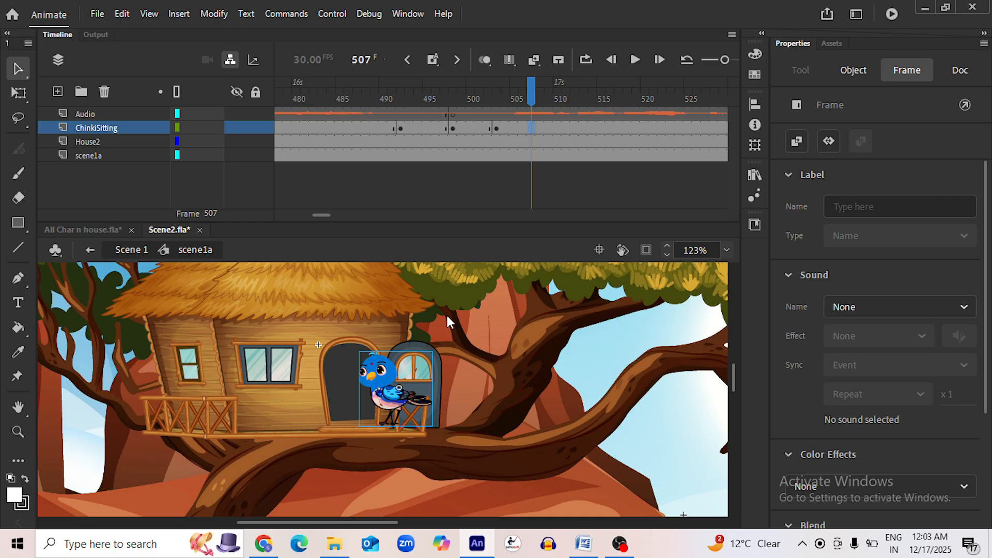
{"action": "mouse_move", "coordinate": [389, 394]}
{"action": "left_mouse_down"}
{"action": "mouse_move", "coordinate": [368, 401]}
{"action": "mouse_move", "coordinate": [371, 392]}
{"action": "left_mouse_up"}
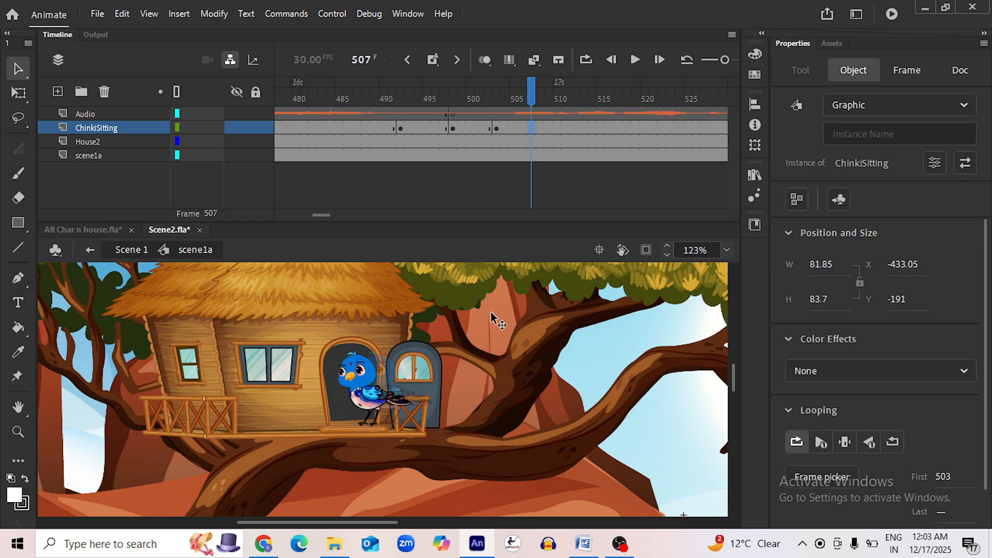
{"action": "left_click", "coordinate": [526, 129]}
Save the file and play the bird's hops into the house from frames 489 and 485
{"action": "left_click", "coordinate": [374, 98]}
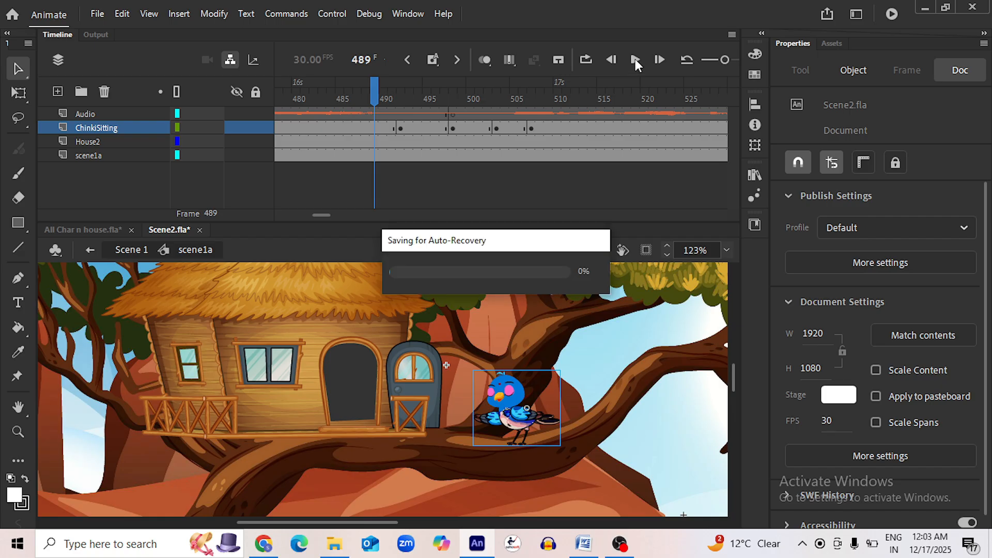
{"action": "key", "text": "ctrl+s"}
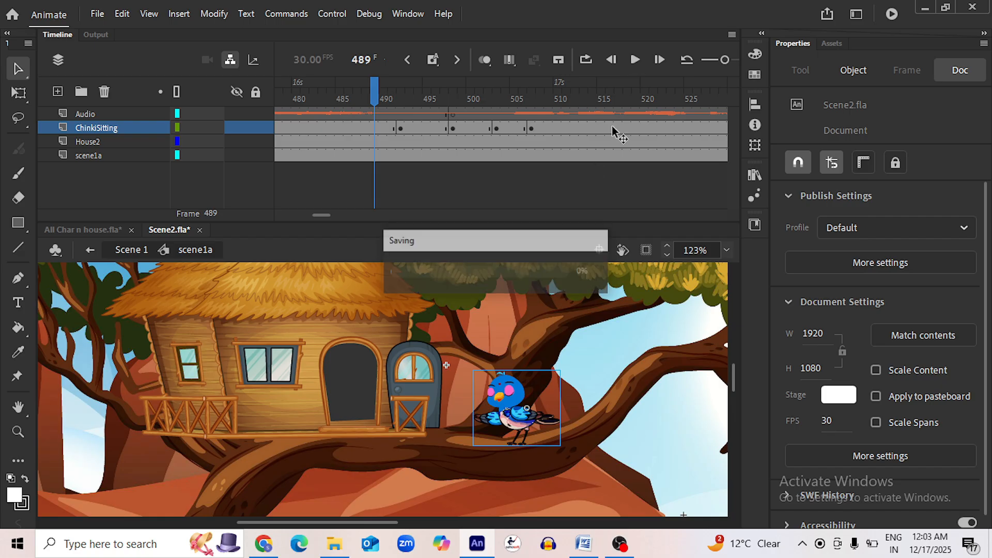
{"action": "left_click", "coordinate": [635, 59]}
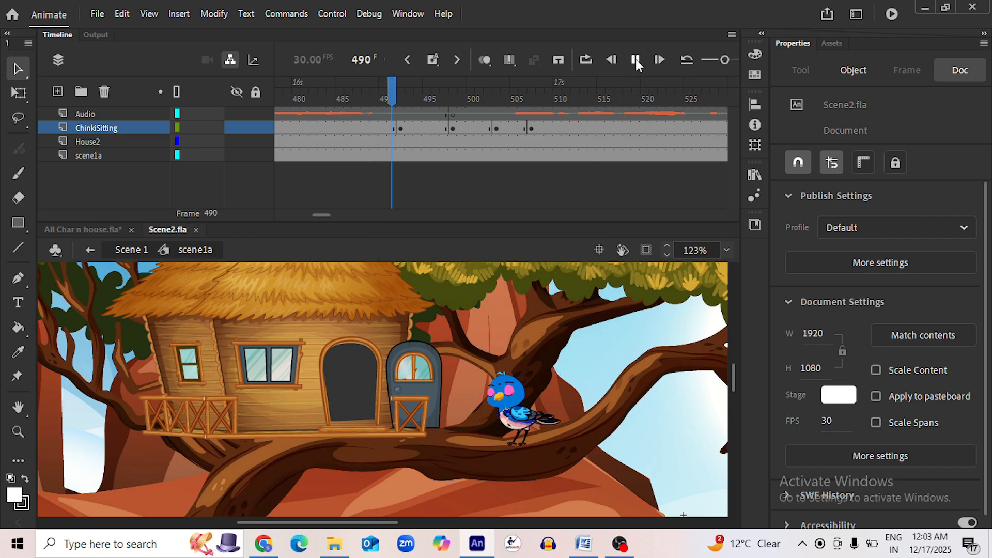
{"action": "left_click", "coordinate": [636, 58]}
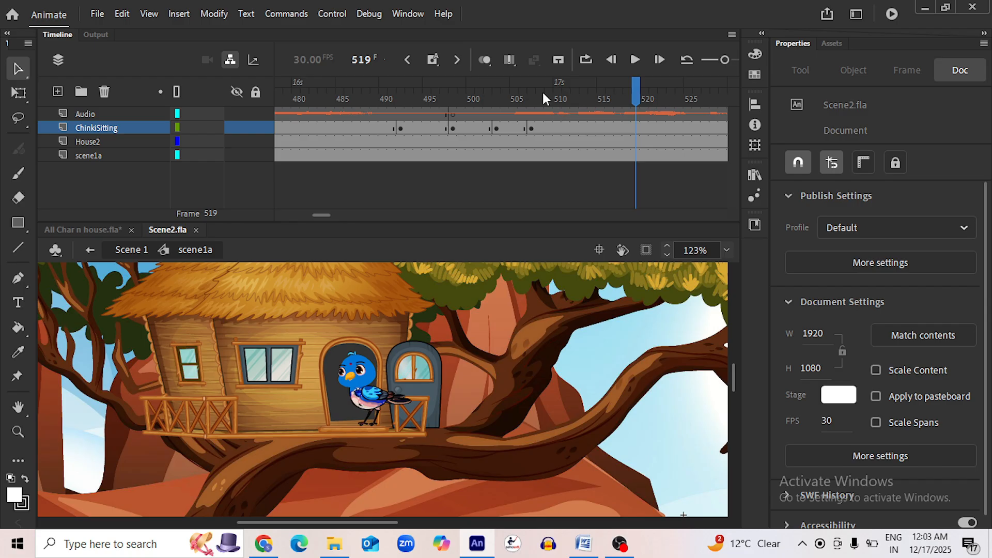
{"action": "left_click_drag", "start_coordinate": [542, 98], "coordinate": [345, 93]}
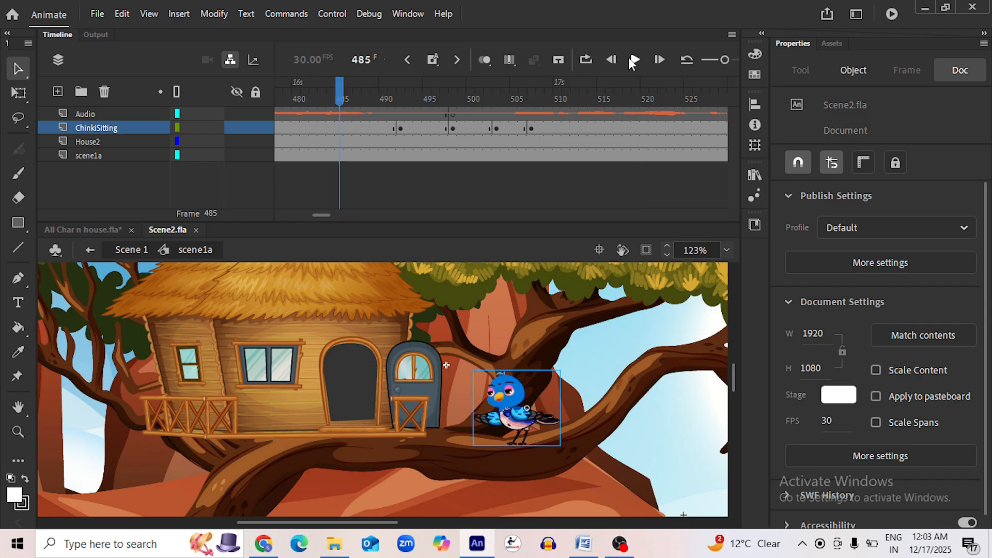
{"action": "left_click", "coordinate": [629, 58]}
{"action": "left_click", "coordinate": [629, 58]}
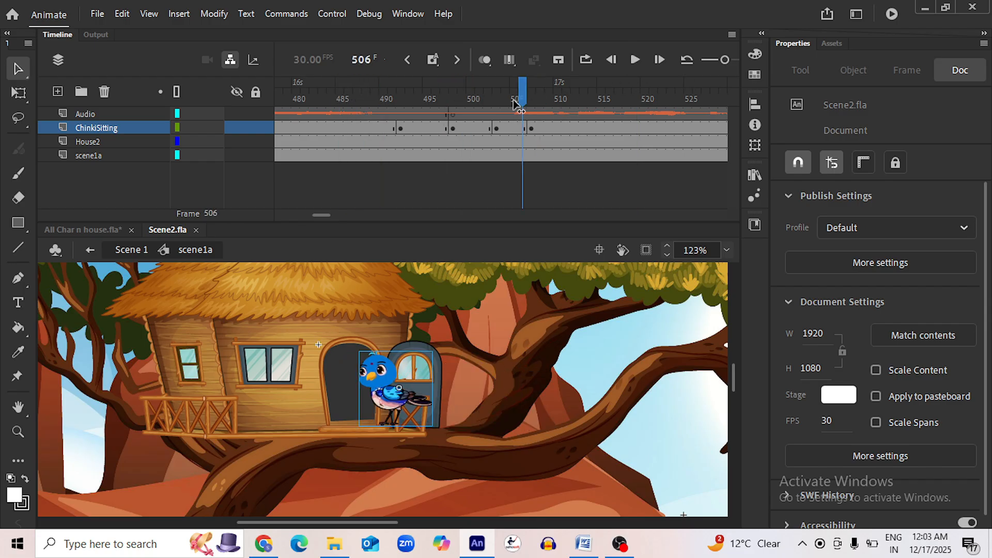
Return to Scene 1 at frame 507, insert a blank keyframe on the Scene1a layer, and save
{"action": "left_click_drag", "start_coordinate": [515, 103], "coordinate": [535, 112]}
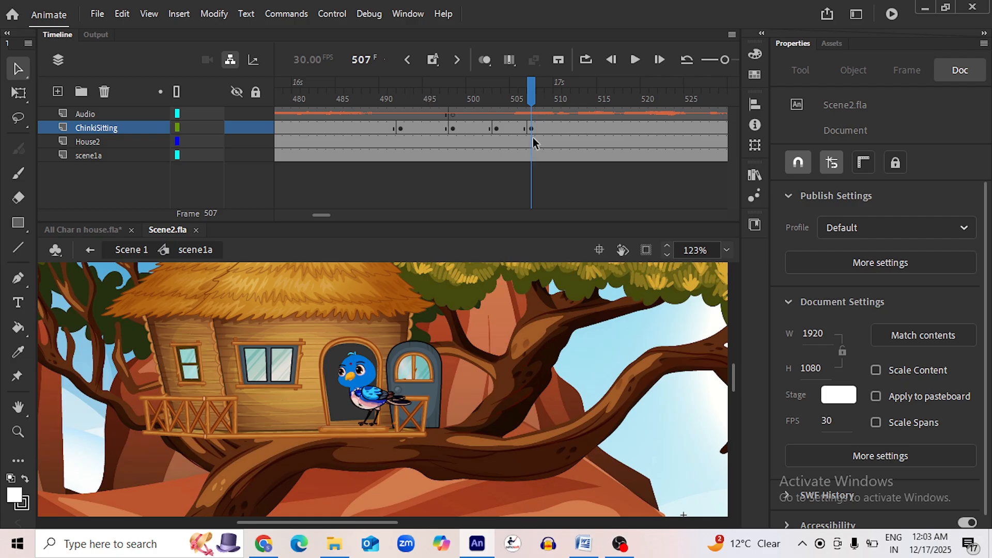
{"action": "left_click_drag", "start_coordinate": [528, 97], "coordinate": [532, 119]}
{"action": "left_click", "coordinate": [118, 250]}
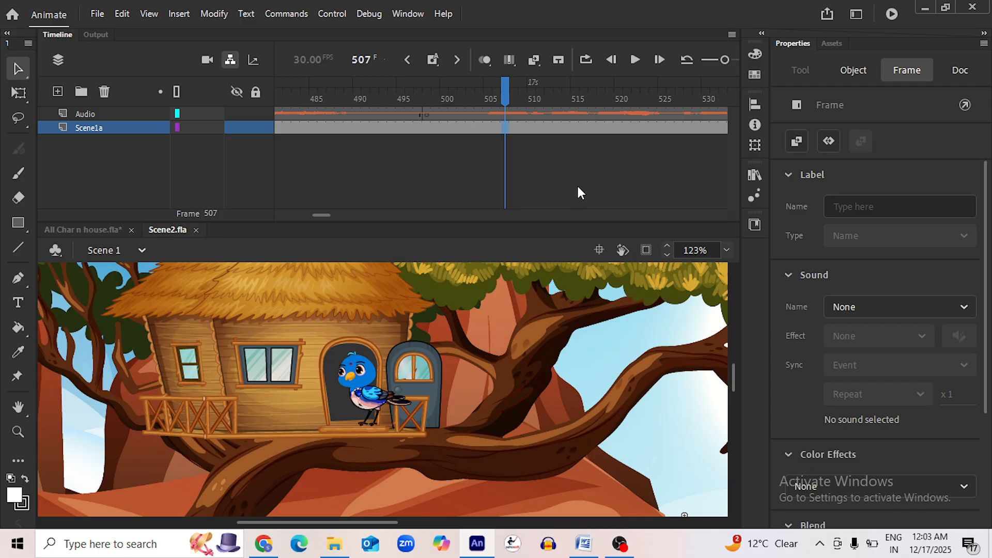
{"action": "key", "text": "F7"}
{"action": "key", "text": "ctrl+s"}
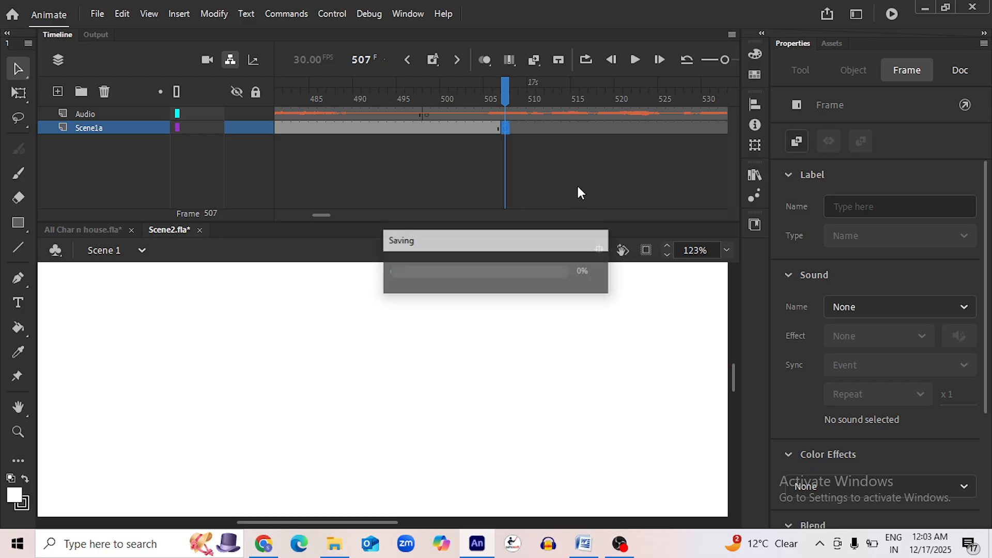
Add a new layer below Scene1a, name it Scene1b, and save the file
{"action": "left_click_drag", "start_coordinate": [458, 221], "coordinate": [457, 190]}
{"action": "scroll", "coordinate": [494, 286], "scroll_direction": "down", "scroll_amount": 3}
{"action": "scroll", "coordinate": [494, 286], "scroll_direction": "down", "scroll_amount": 2}
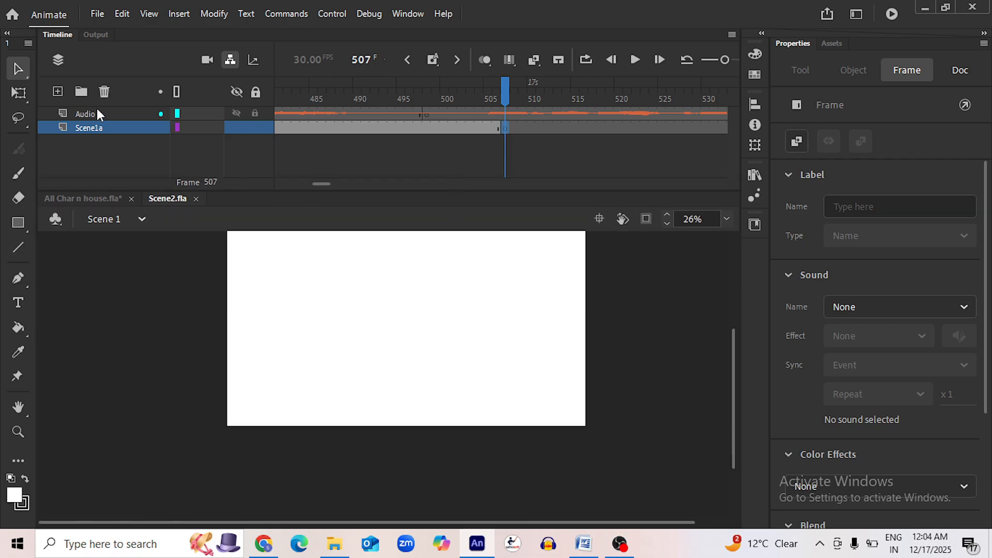
{"action": "left_click", "coordinate": [59, 90]}
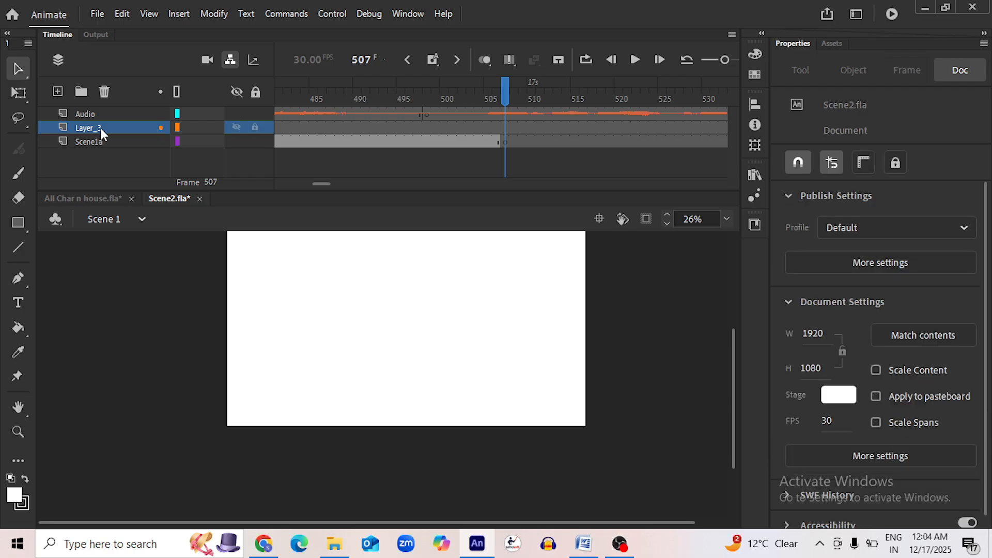
{"action": "left_click_drag", "start_coordinate": [97, 128], "coordinate": [102, 150]}
{"action": "double_click", "coordinate": [102, 141]}
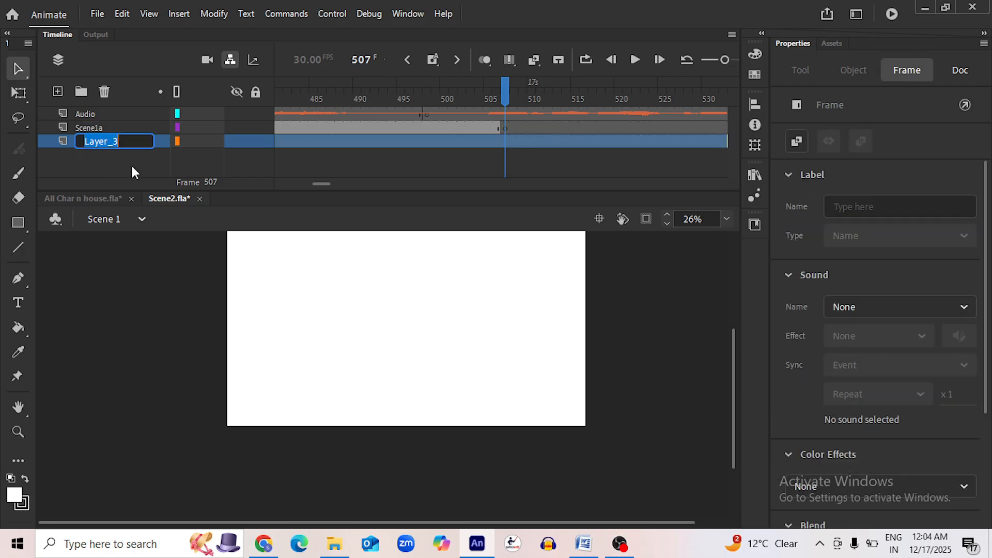
{"action": "type", "text": "Scene1b"}
{"action": "key", "text": "Return"}
{"action": "key", "text": "ctrl+s"}
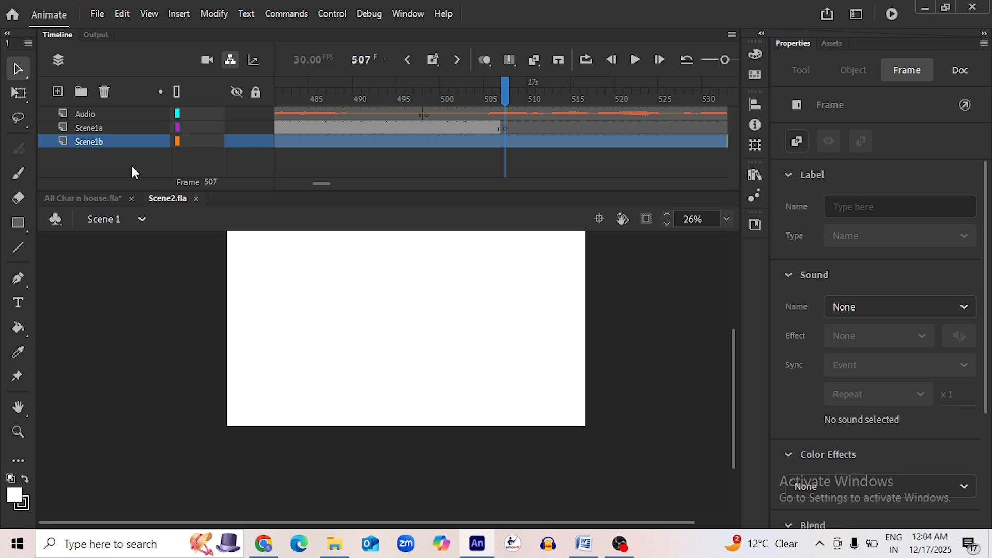
Bring 5.jpg from the Background Images folder in File Explorer onto Scene1b at frame 507, without replacing existing library items
{"action": "left_click", "coordinate": [506, 141]}
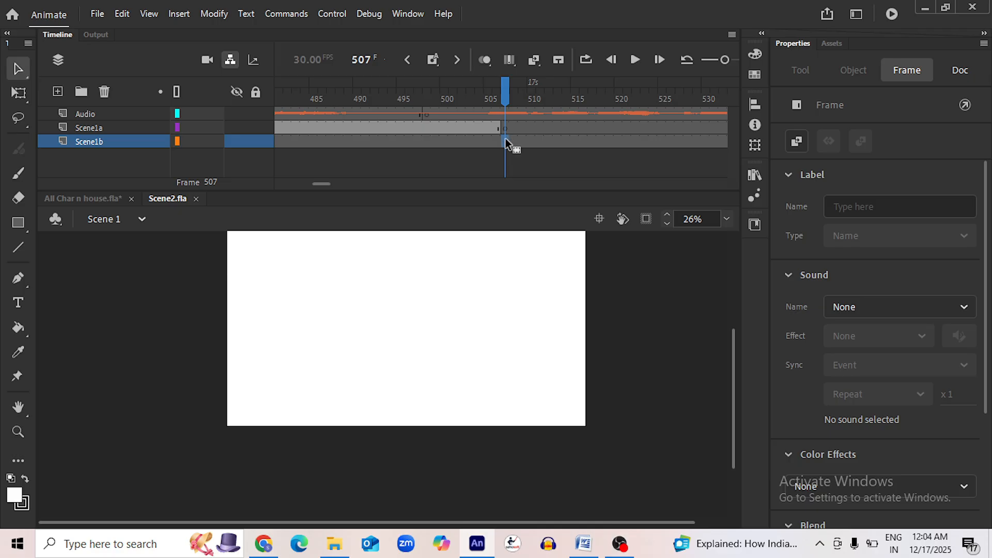
{"action": "left_click", "coordinate": [333, 543]}
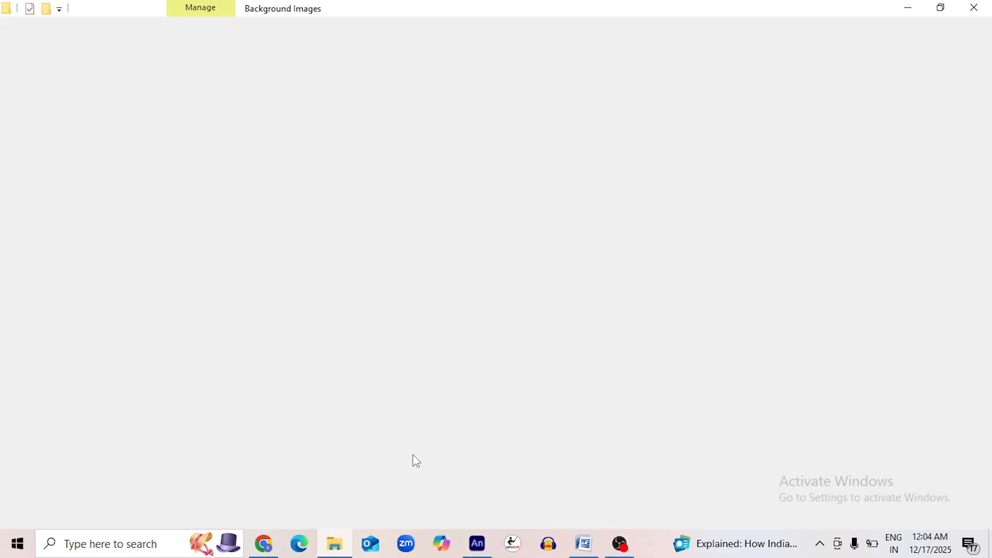
{"action": "left_click", "coordinate": [808, 299]}
{"action": "left_click", "coordinate": [903, 279]}
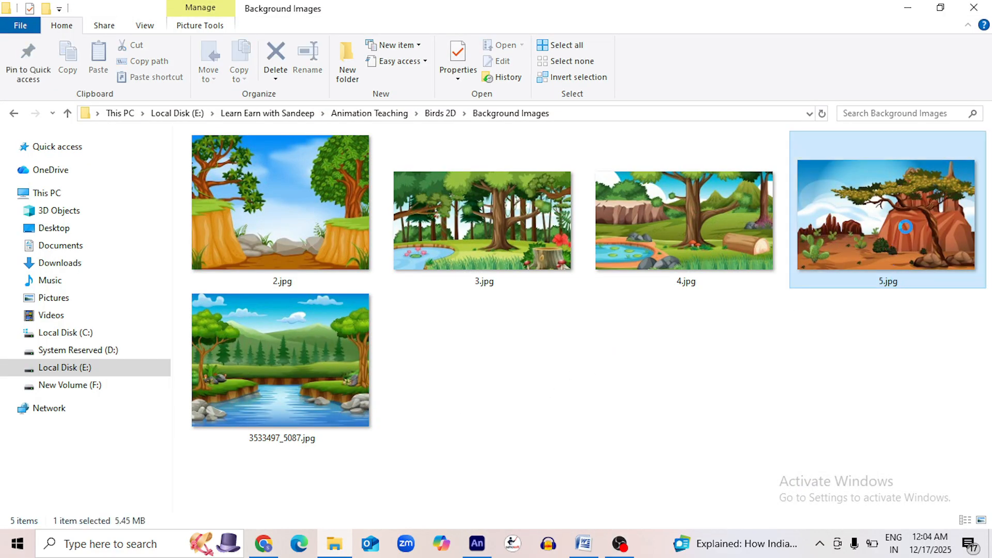
{"action": "left_click_drag", "start_coordinate": [796, 274], "coordinate": [518, 357]}
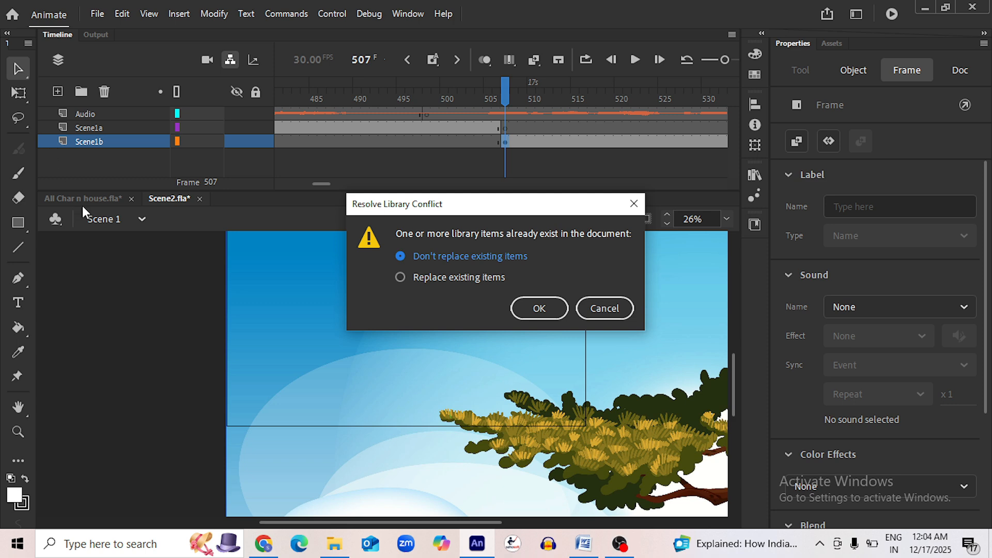
{"action": "left_click", "coordinate": [538, 308]}
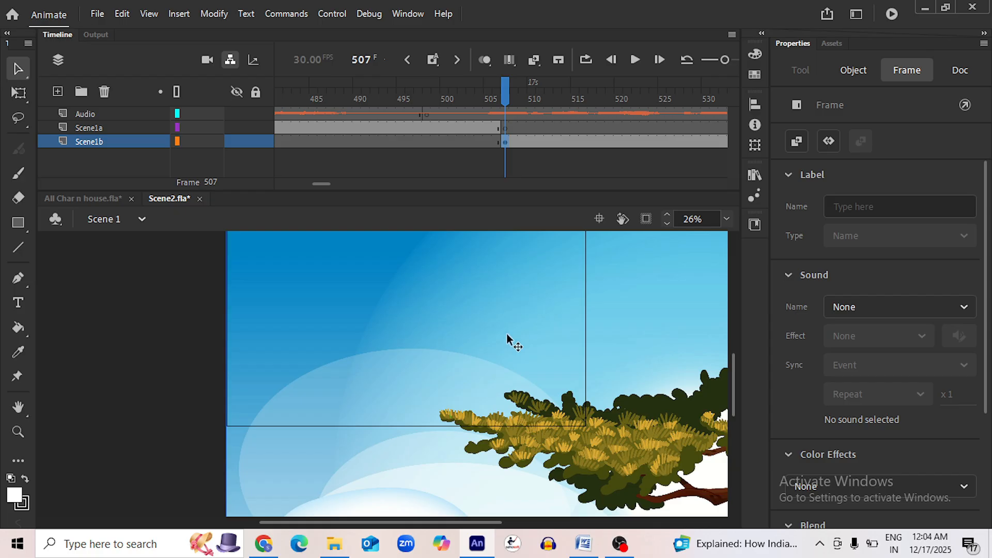
Scale the desert background down to about 2166 × 1310 and place it over the stage at about X -123, Y -112
{"action": "scroll", "coordinate": [475, 343], "scroll_direction": "down", "scroll_amount": 4}
{"action": "left_click", "coordinate": [491, 373]}
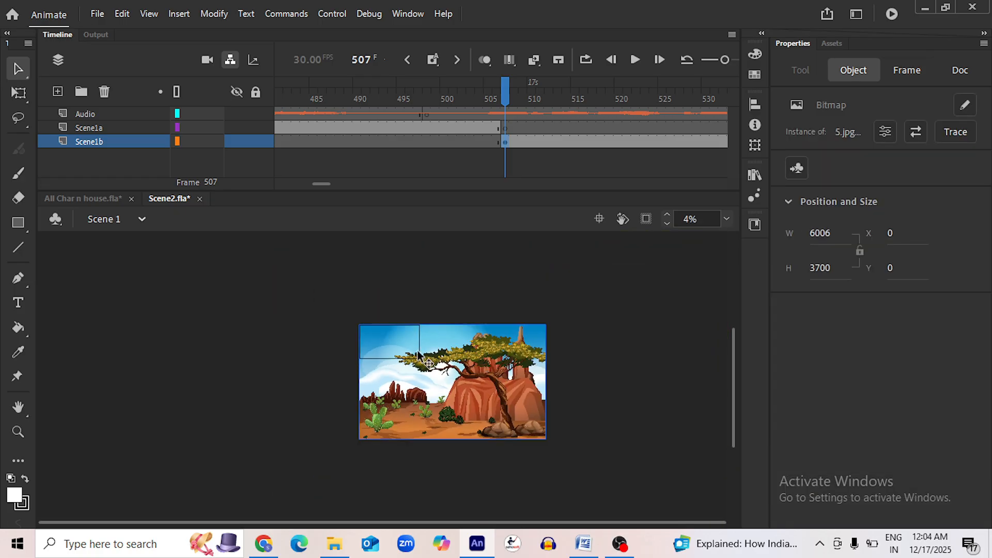
{"action": "key", "text": "q"}
{"action": "scroll", "coordinate": [398, 358], "scroll_direction": "up", "scroll_amount": 2}
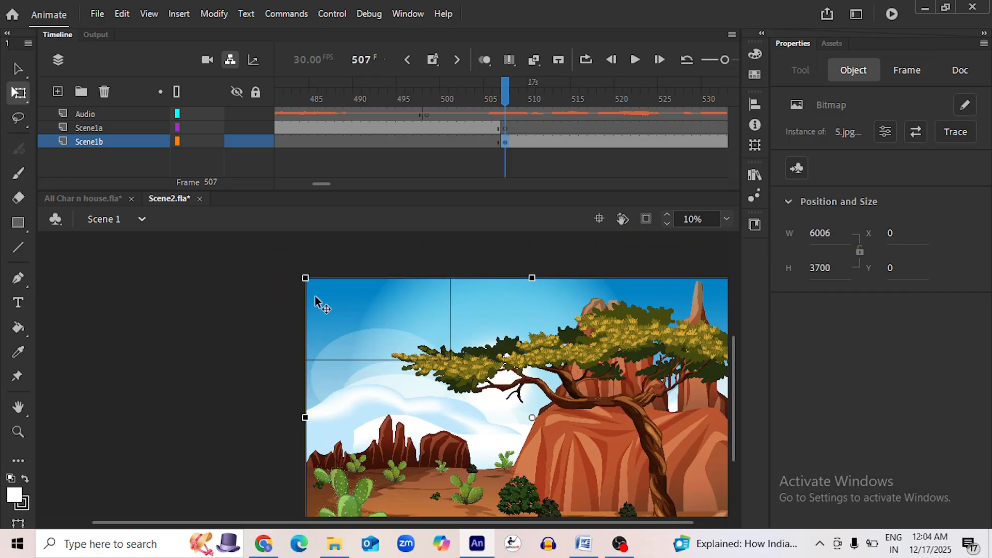
{"action": "left_click_drag", "start_coordinate": [304, 278], "coordinate": [449, 368]}
{"action": "left_click_drag", "start_coordinate": [559, 398], "coordinate": [406, 301]}
{"action": "scroll", "coordinate": [367, 285], "scroll_direction": "up", "scroll_amount": 2}
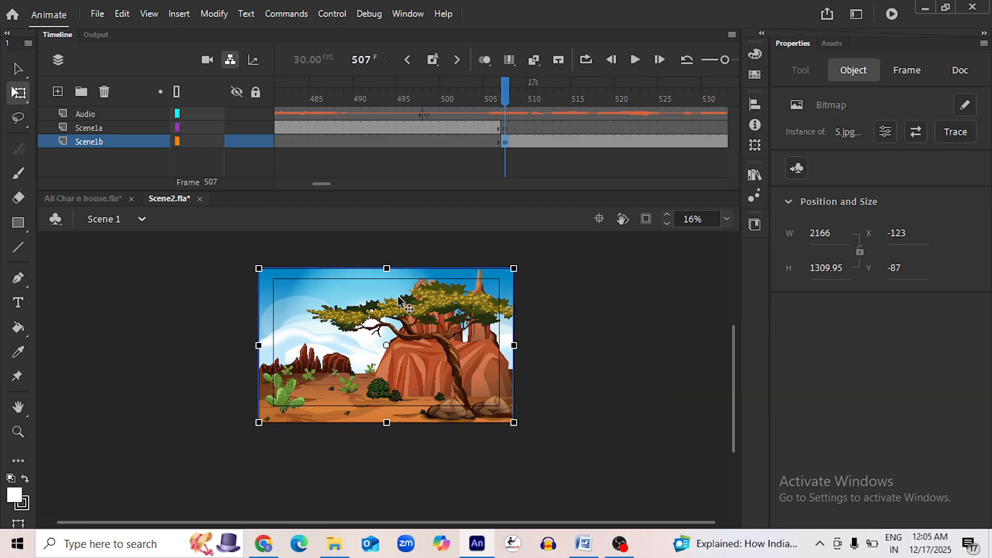
{"action": "left_click_drag", "start_coordinate": [434, 357], "coordinate": [435, 354]}
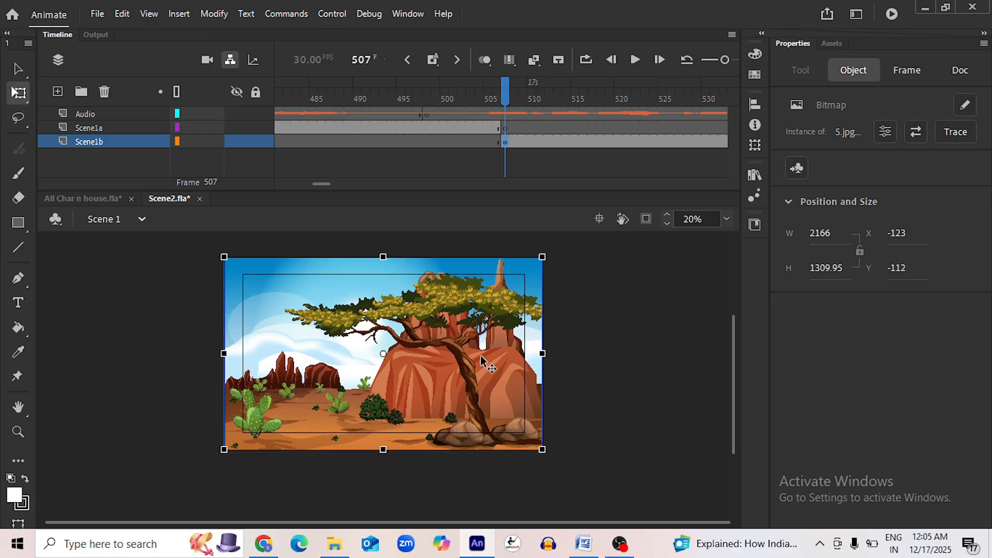
Flip the desert background horizontally, stretch its height to about 1369 around its centre, and save
{"action": "left_click", "coordinate": [214, 14]}
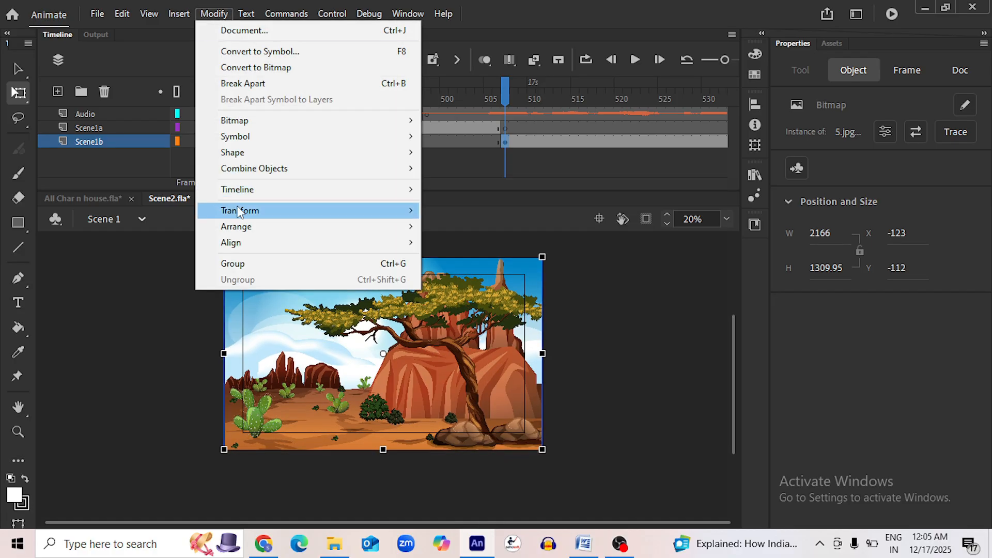
{"action": "mouse_move", "coordinate": [336, 212]}
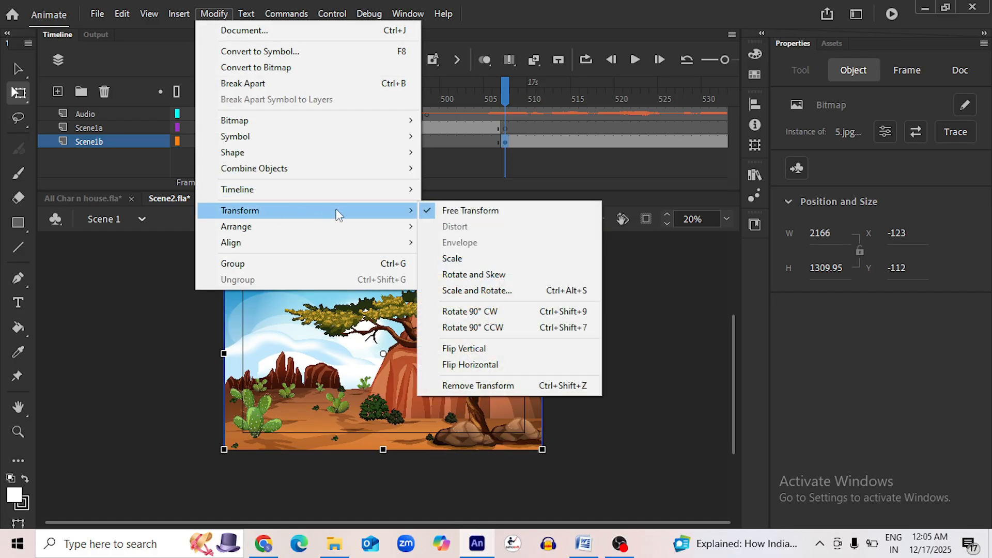
{"action": "left_click", "coordinate": [483, 365]}
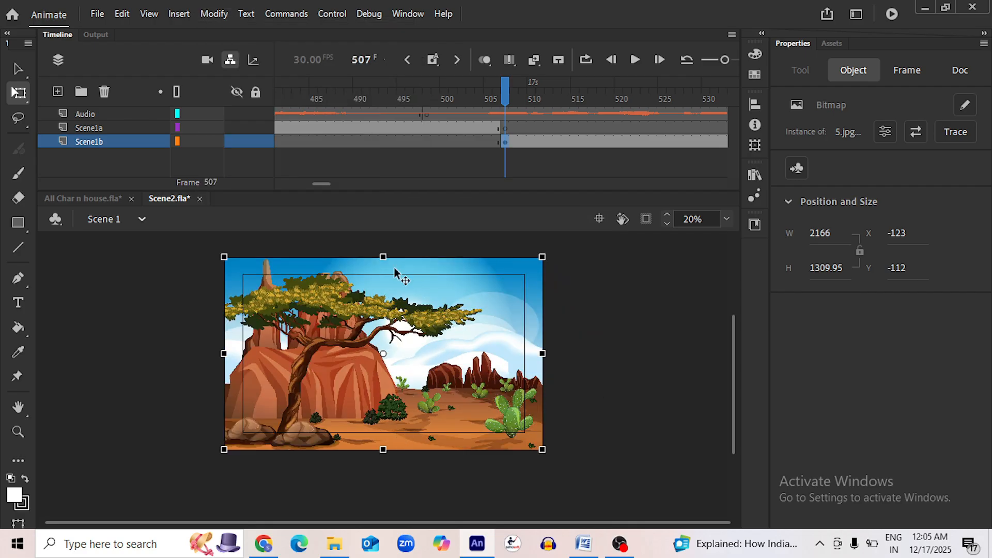
{"action": "left_click_drag", "start_coordinate": [381, 254], "coordinate": [382, 249]}
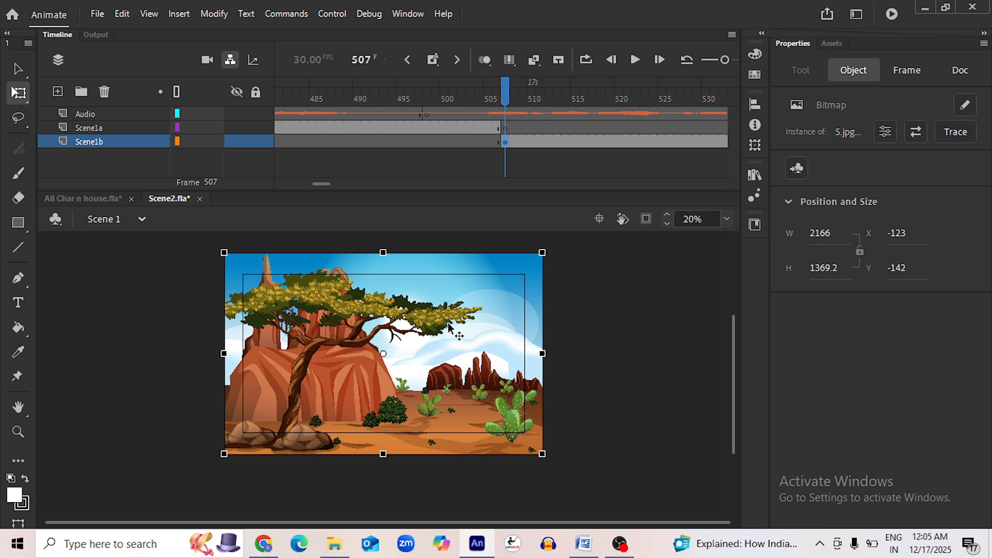
{"action": "key", "text": "ctrl+s"}
Convert the desert background at frame 507 into a graphic symbol named scene1b
{"action": "mouse_move", "coordinate": [504, 101]}
{"action": "left_mouse_down"}
{"action": "mouse_move", "coordinate": [489, 100]}
{"action": "mouse_move", "coordinate": [501, 98]}
{"action": "left_mouse_up"}
{"action": "left_click", "coordinate": [432, 317]}
{"action": "key", "text": "F8"}
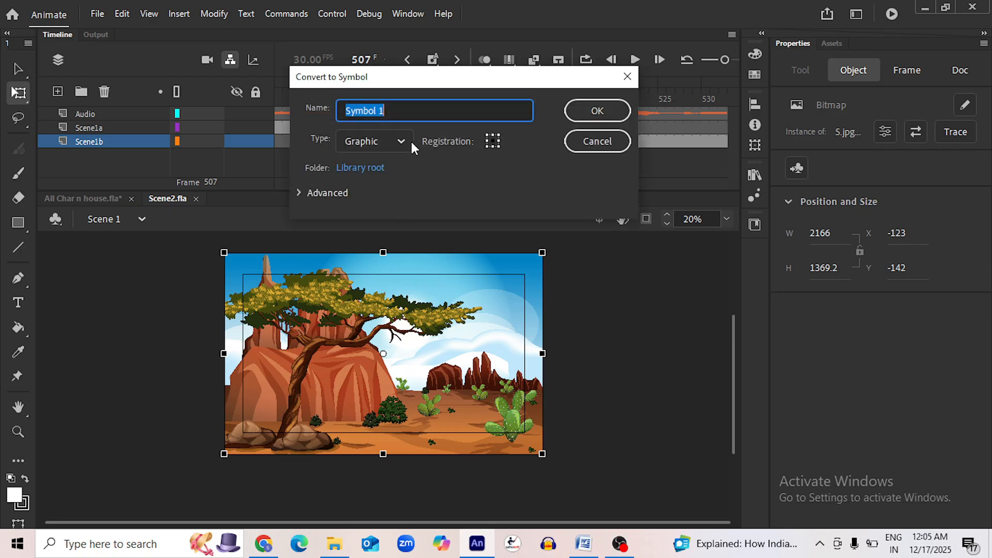
{"action": "type", "text": "scene1b"}
{"action": "left_click", "coordinate": [596, 112]}
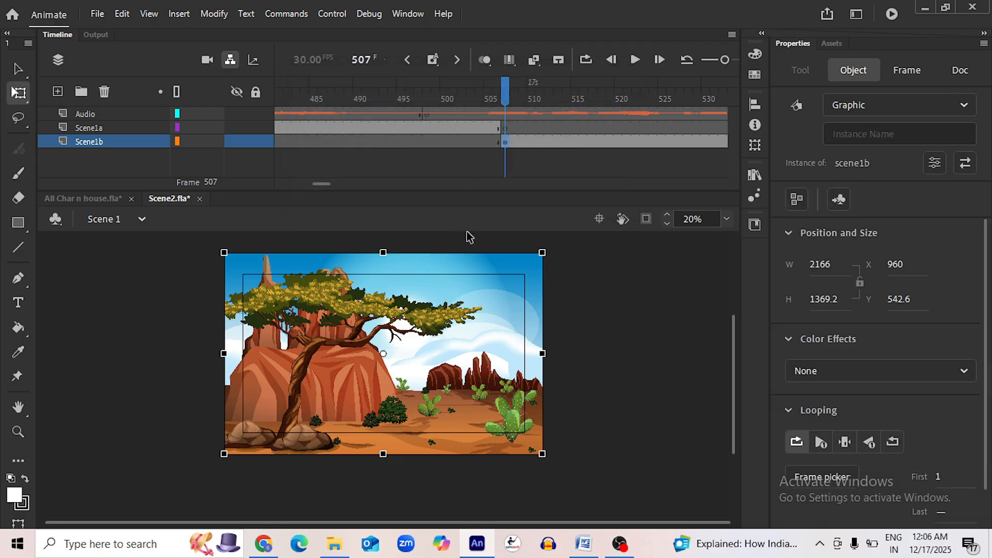
Copy the Audio layer from Scene 1 and paste it above Layer_1 inside the scene1b symbol
{"action": "left_click", "coordinate": [97, 111]}
{"action": "right_click", "coordinate": [97, 112]}
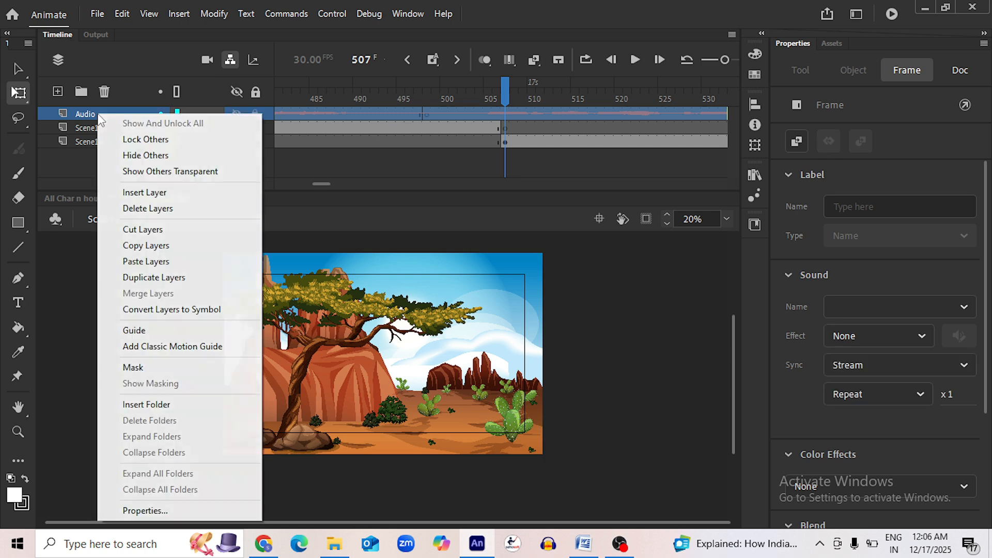
{"action": "left_click", "coordinate": [147, 244]}
{"action": "double_click", "coordinate": [468, 343]}
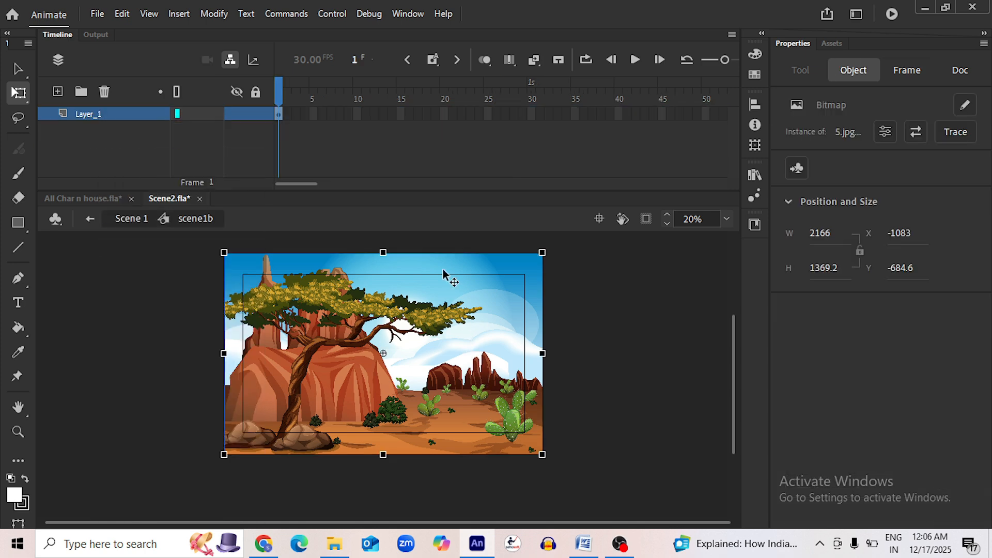
{"action": "right_click", "coordinate": [110, 113]}
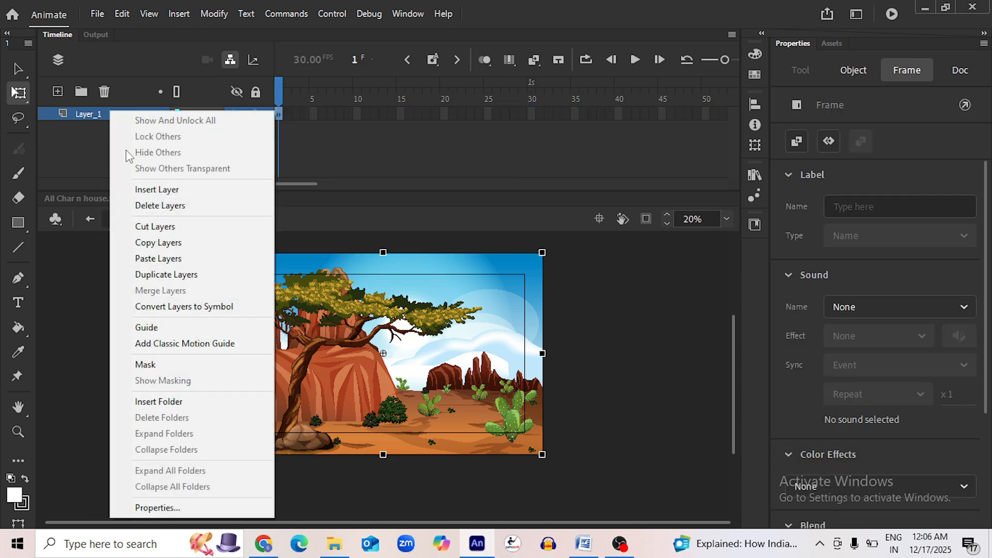
{"action": "left_click", "coordinate": [150, 258]}
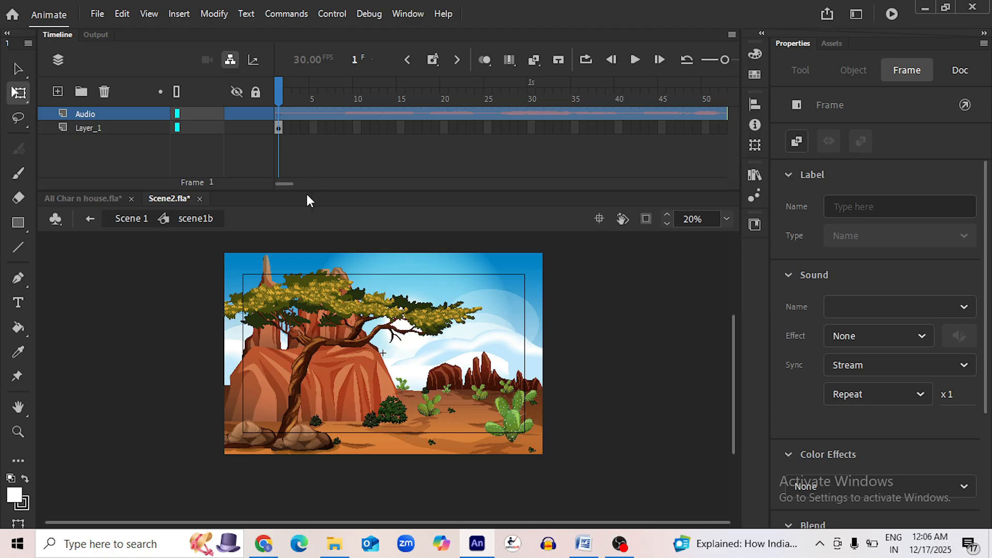
Rename the background layer inside the symbol as scene1b and save the file
{"action": "double_click", "coordinate": [90, 129]}
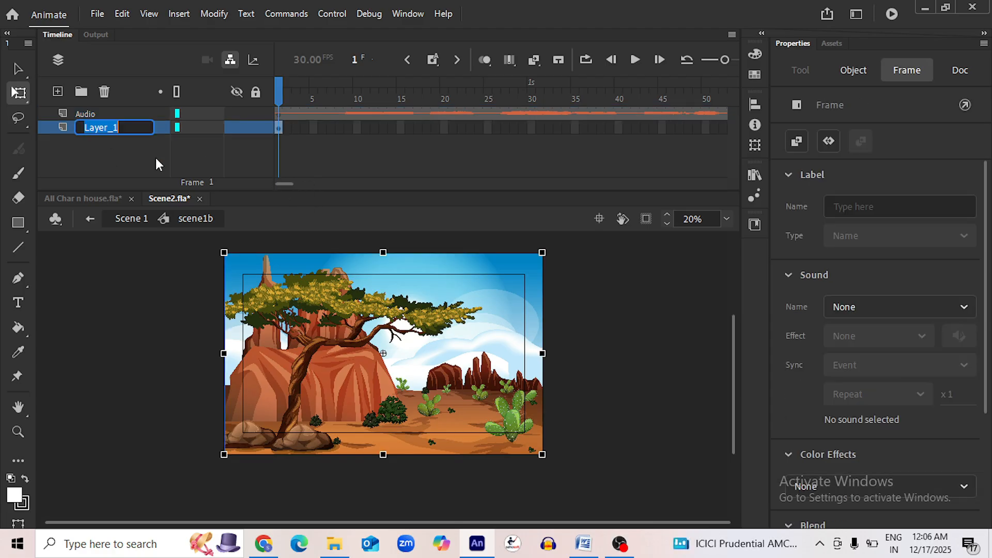
{"action": "type", "text": "scene1b"}
{"action": "key", "text": "Return"}
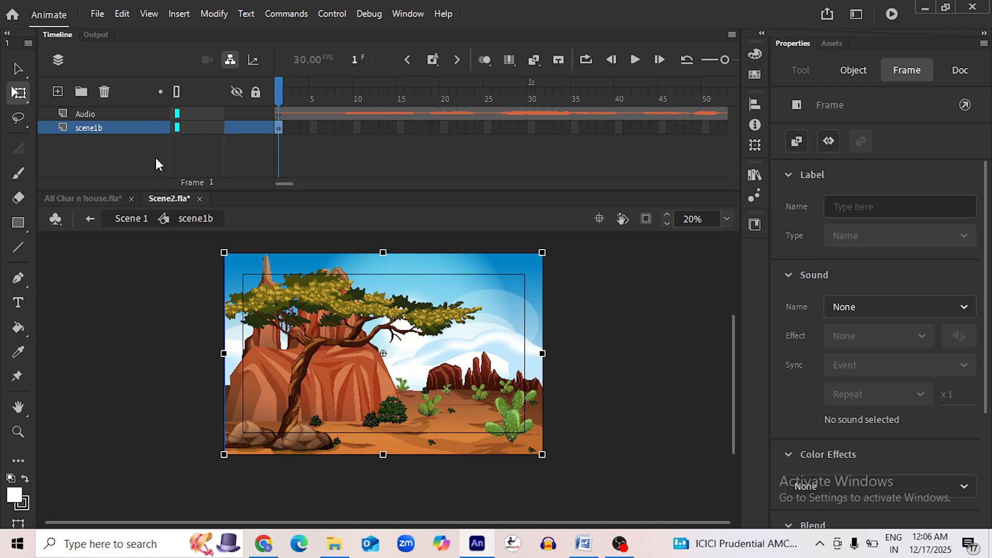
{"action": "key", "text": "ctrl+s"}
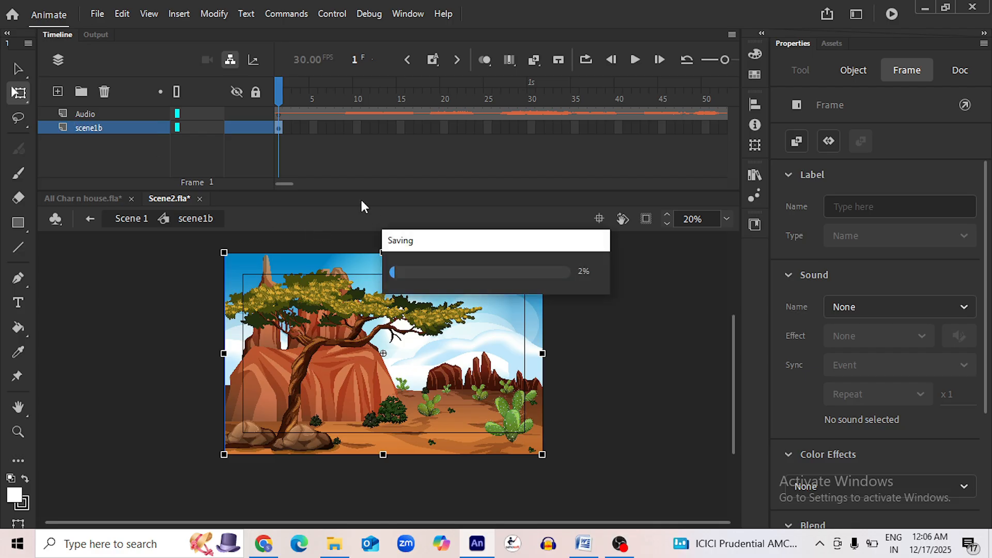
Extend the scene1b layer's frames to frame 5075, where the audio layer ends, and save
{"action": "left_click_drag", "start_coordinate": [283, 184], "coordinate": [677, 188]}
{"action": "left_click", "coordinate": [712, 145]}
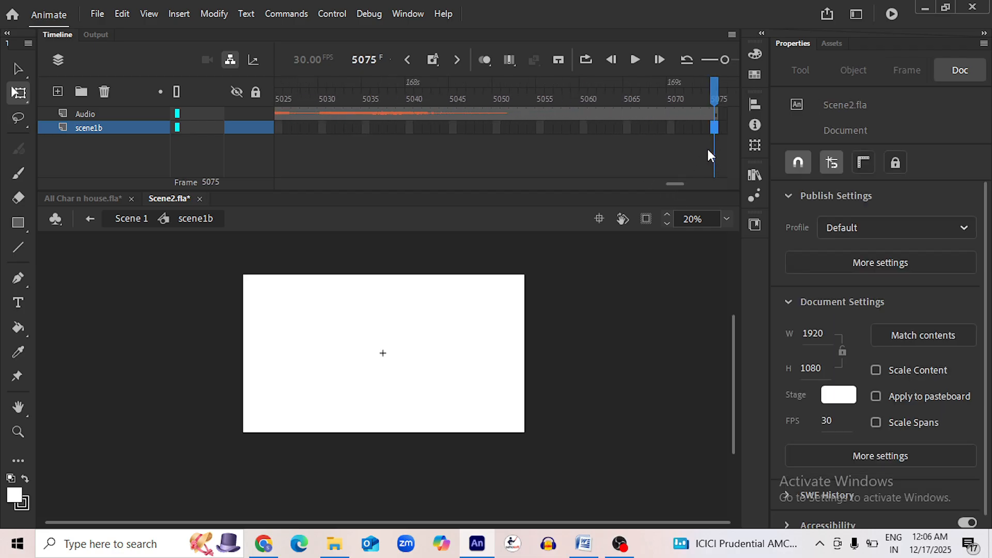
{"action": "key", "text": "F5"}
{"action": "key", "text": "ctrl+s"}
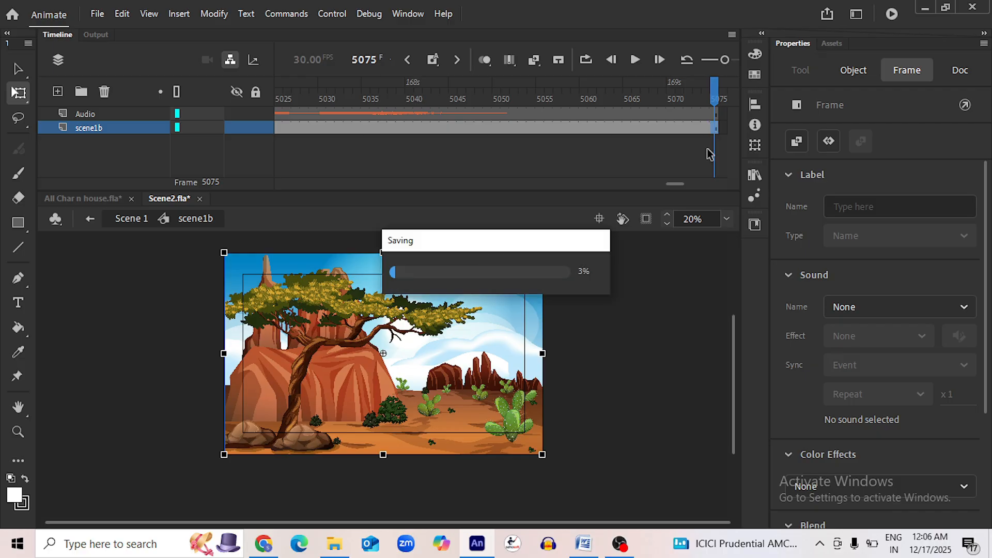
Return to Scene 1 and compare the background across the shot change at frames 505 to 507
{"action": "left_click_drag", "start_coordinate": [677, 182], "coordinate": [267, 178]}
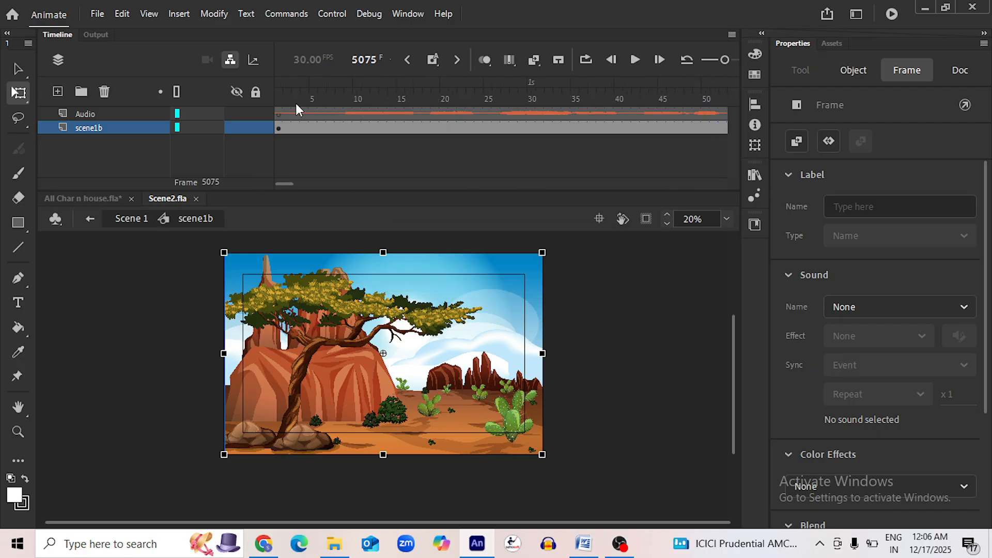
{"action": "left_click", "coordinate": [283, 95]}
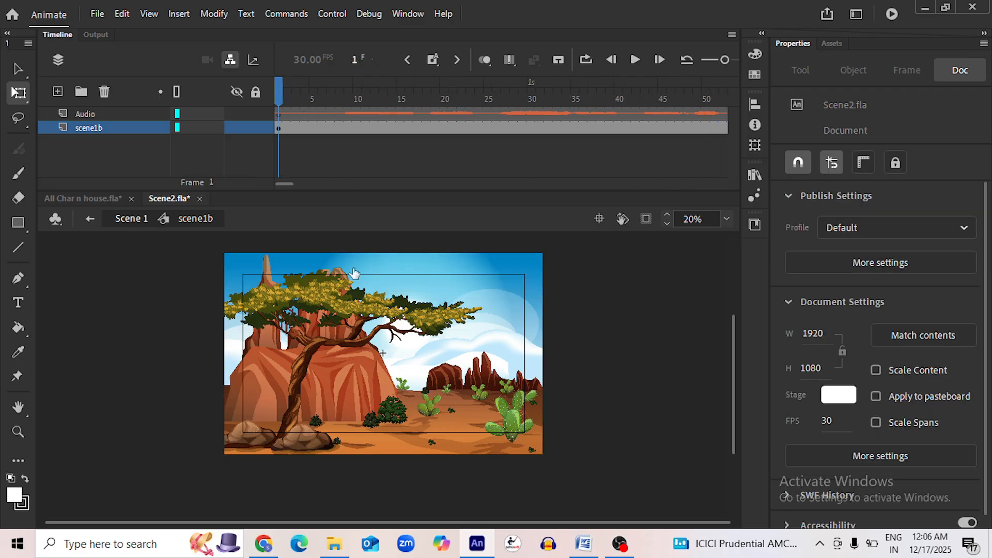
{"action": "left_click", "coordinate": [133, 219]}
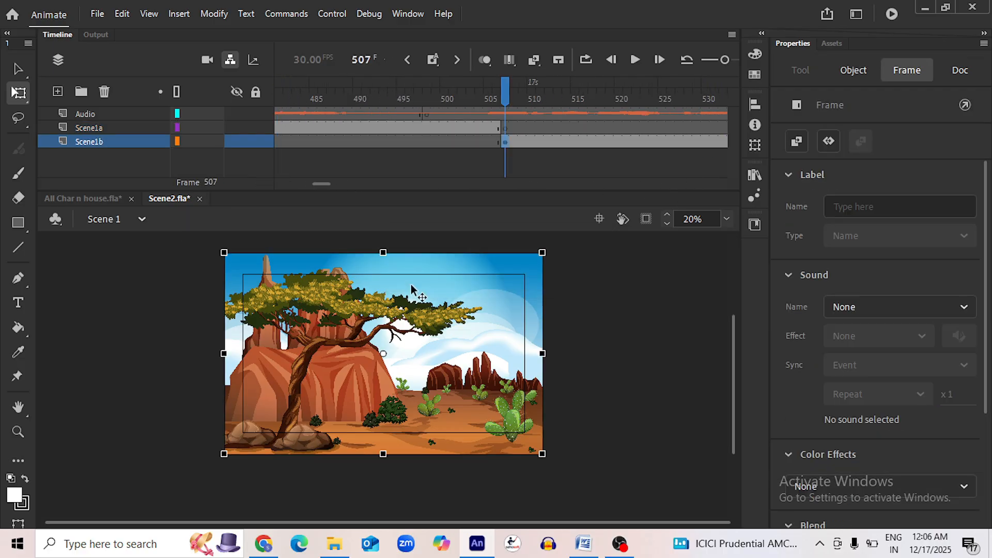
{"action": "left_click", "coordinate": [488, 99]}
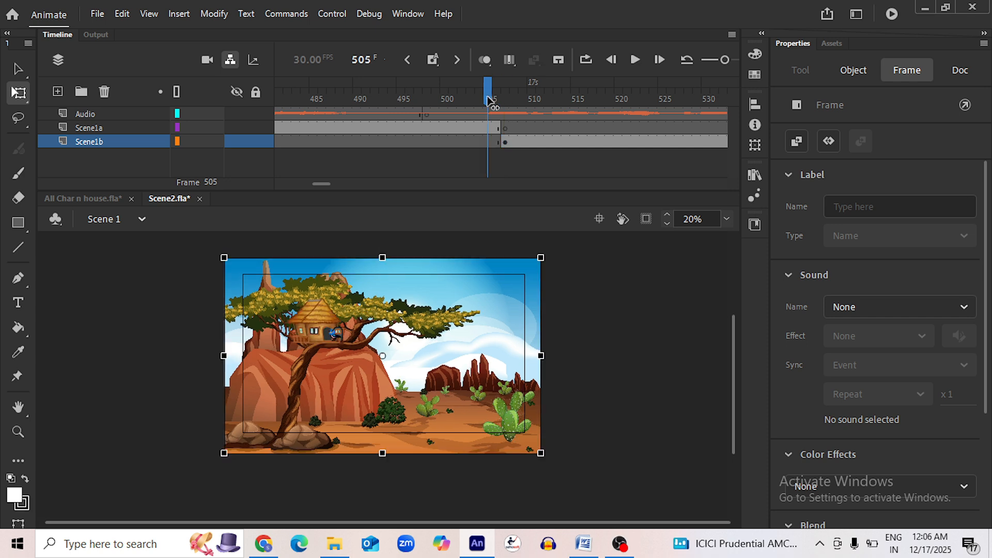
{"action": "left_click_drag", "start_coordinate": [488, 99], "coordinate": [506, 109]}
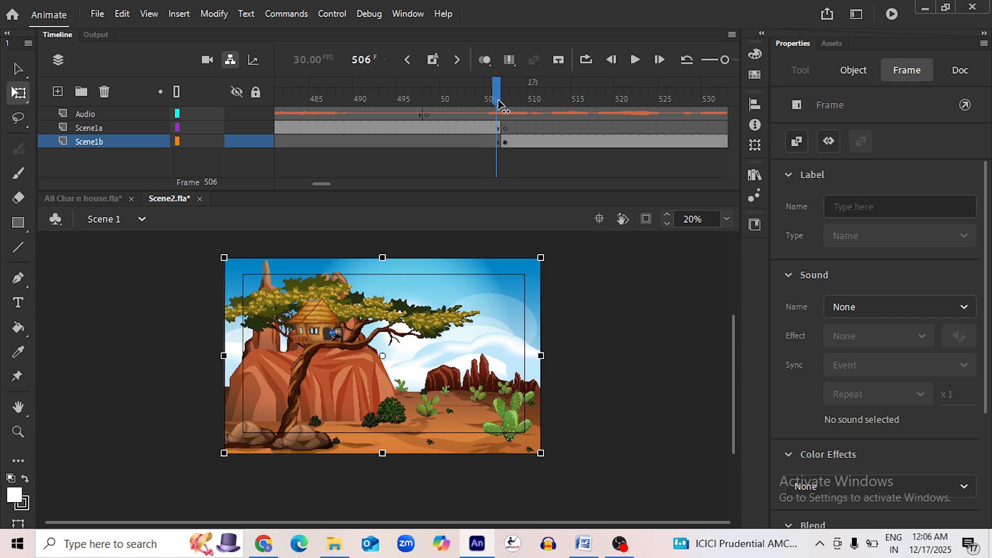
Set the scene1b instance's first looping frame to 507 and save the file
{"action": "left_click", "coordinate": [447, 386]}
{"action": "left_click", "coordinate": [937, 476]}
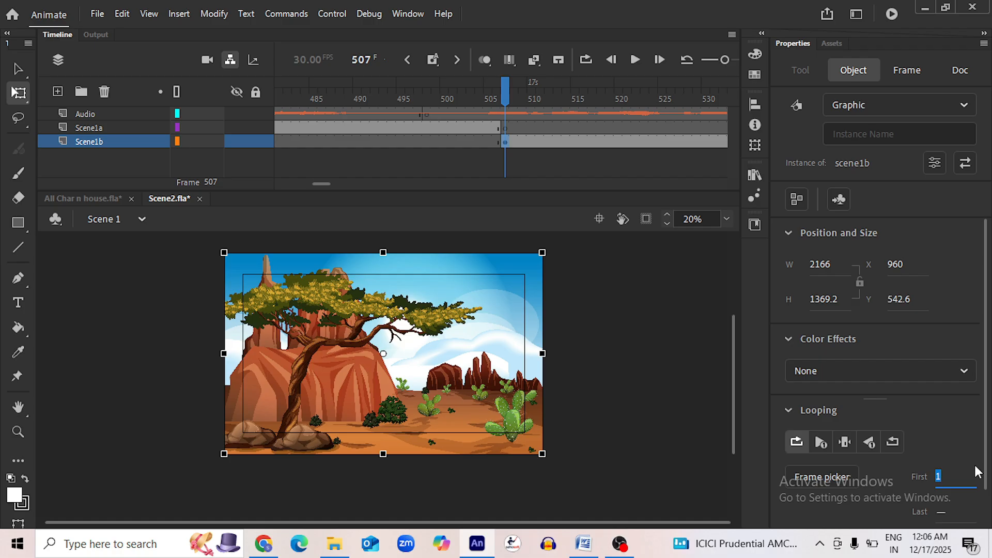
{"action": "type", "text": "507"}
{"action": "key", "text": "ctrl+s"}
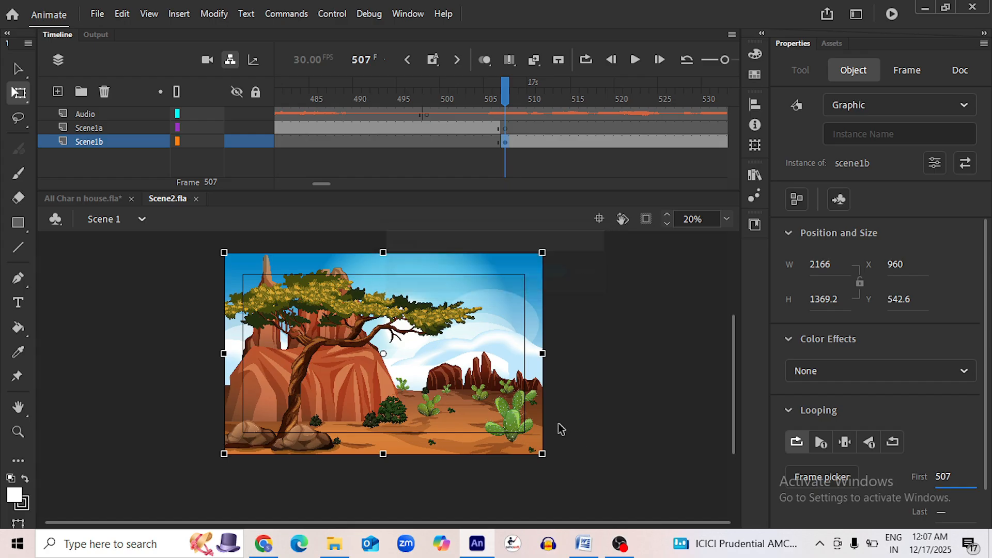
Open the scene1b symbol, move to frame 507 on its background layer, and save
{"action": "double_click", "coordinate": [459, 347]}
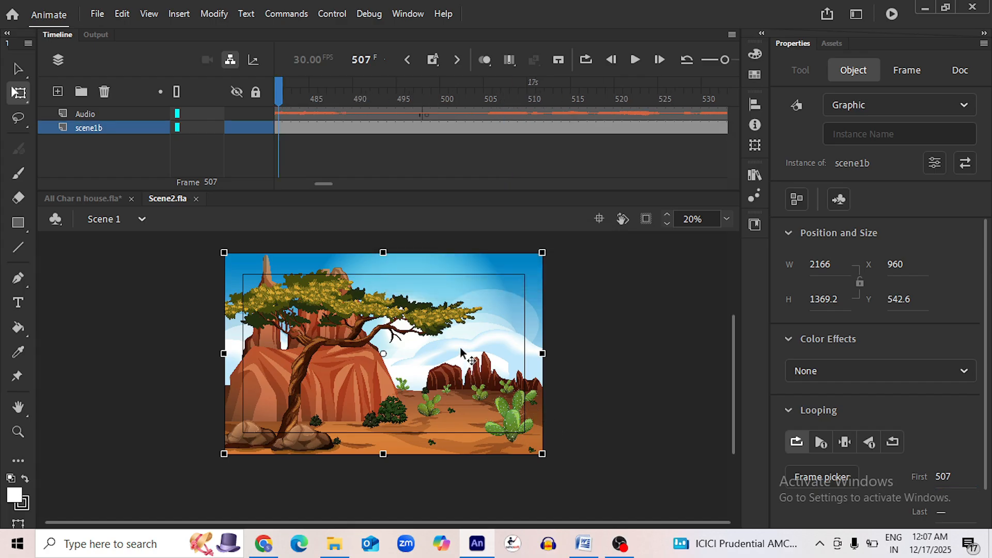
{"action": "left_click", "coordinate": [506, 128]}
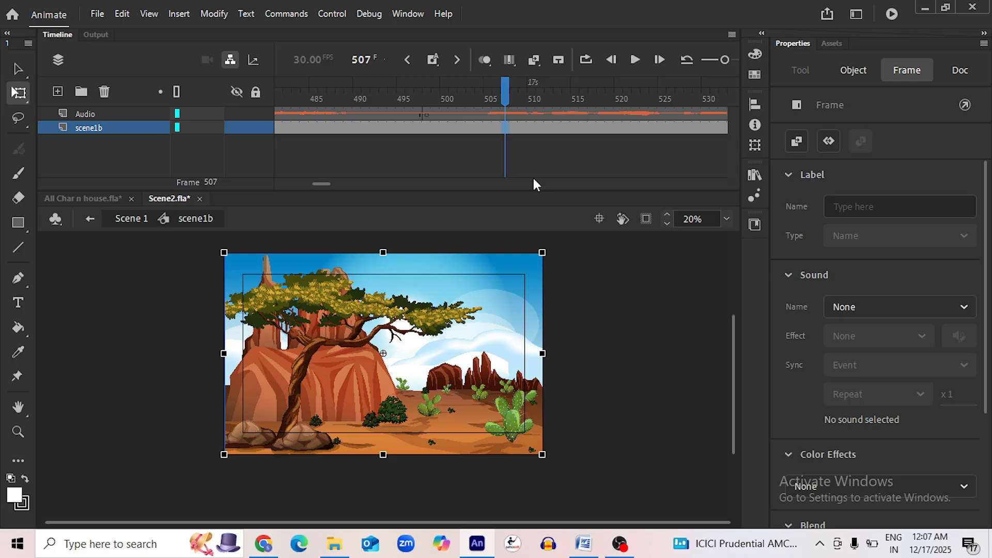
{"action": "key", "text": "ctrl+s"}
Go back to Scene 1, open the scene1a symbol at frame 495, and copy its ChinkiSitting layer
{"action": "left_click", "coordinate": [148, 221]}
{"action": "left_click", "coordinate": [404, 99]}
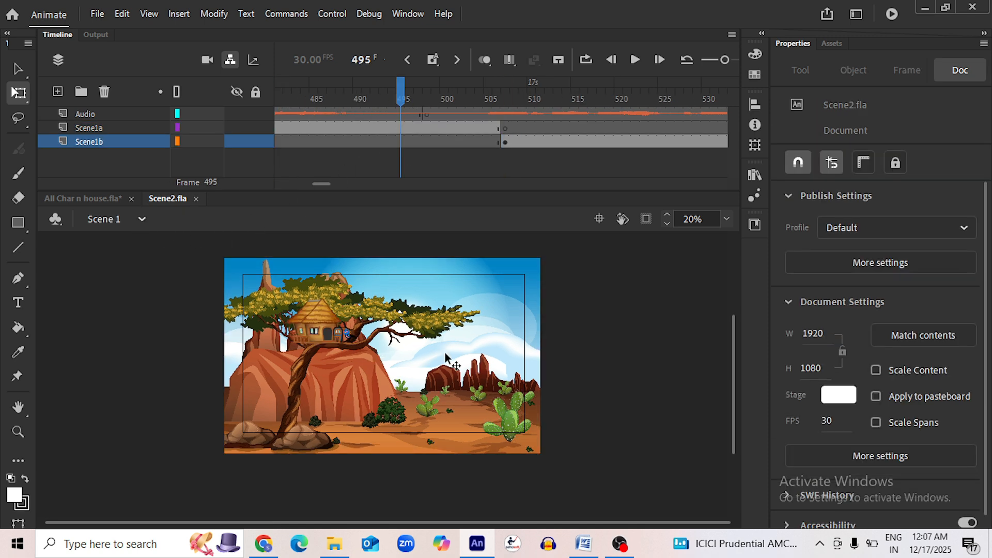
{"action": "double_click", "coordinate": [441, 340]}
{"action": "left_click", "coordinate": [115, 129]}
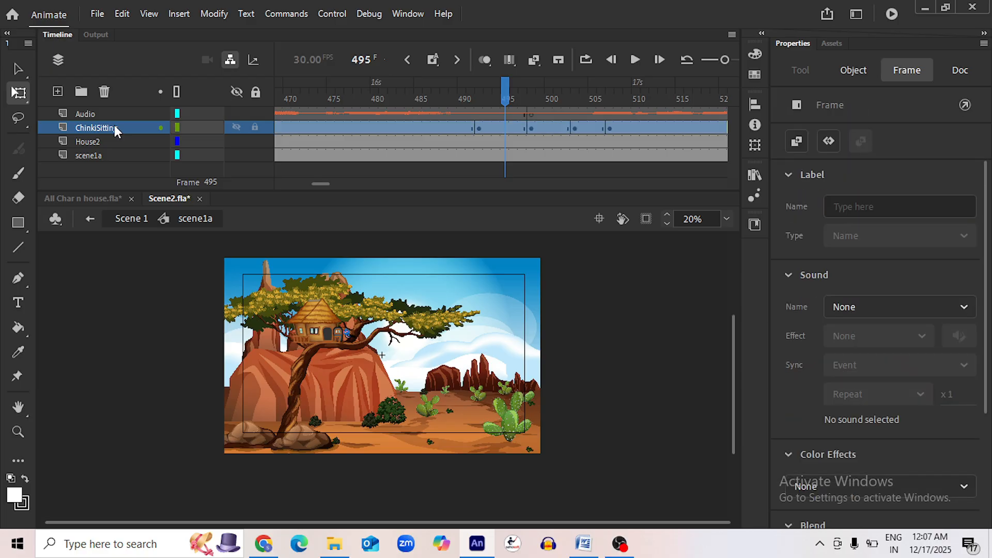
{"action": "right_click", "coordinate": [114, 130]}
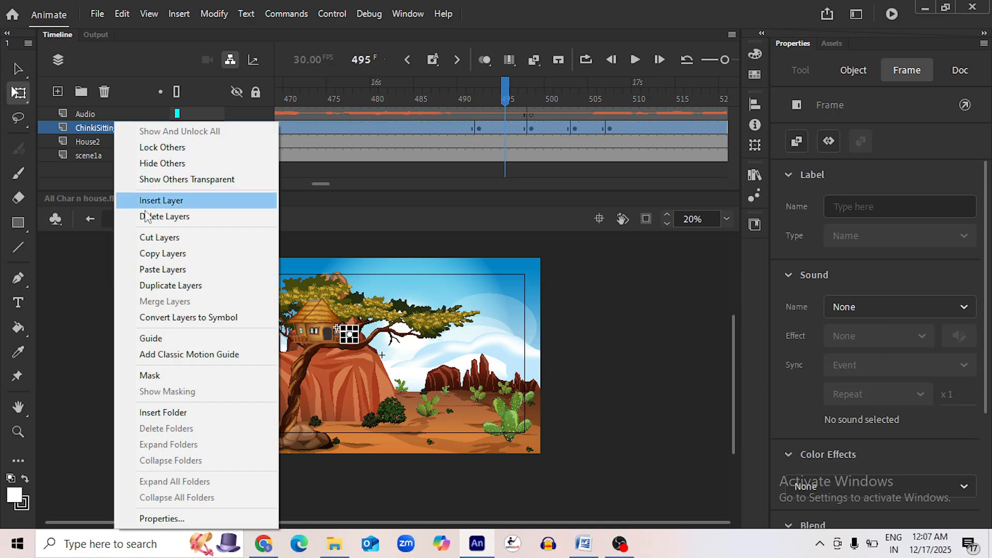
{"action": "left_click", "coordinate": [164, 254]}
Open scene1b from Scene 1 at frame 507, paste the ChinkiSitting layer above the background layer, and save
{"action": "left_click", "coordinate": [135, 220]}
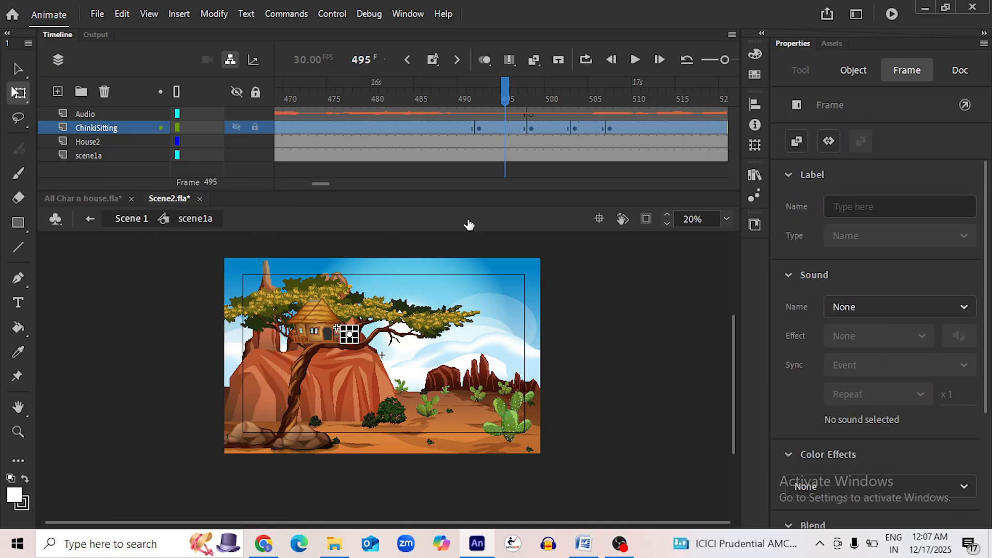
{"action": "left_click", "coordinate": [613, 97]}
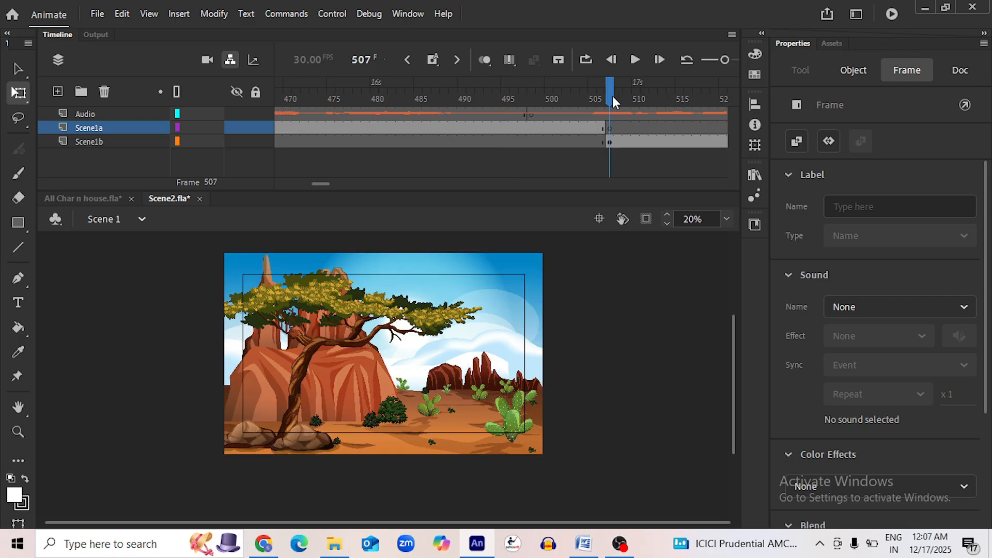
{"action": "double_click", "coordinate": [438, 349]}
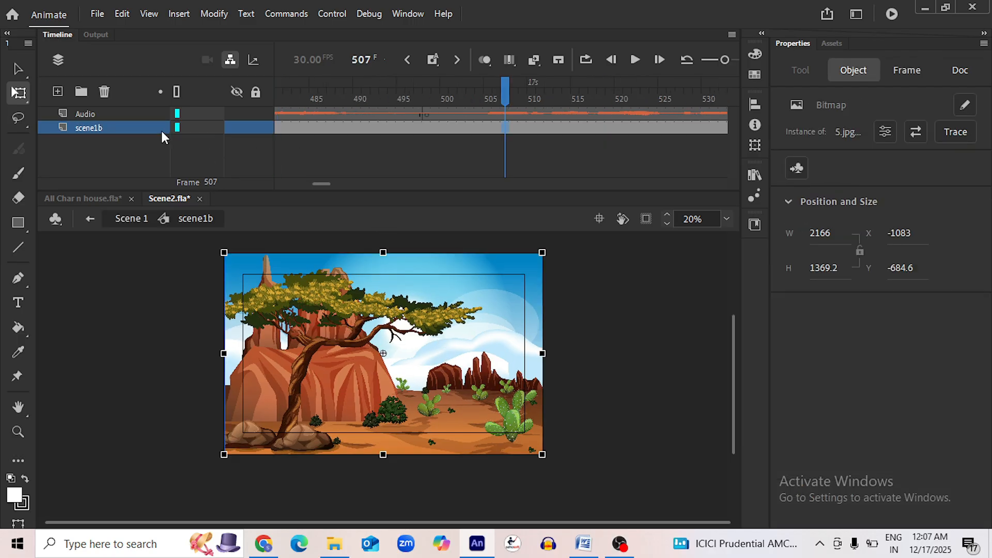
{"action": "right_click", "coordinate": [123, 124]}
{"action": "left_click", "coordinate": [171, 269]}
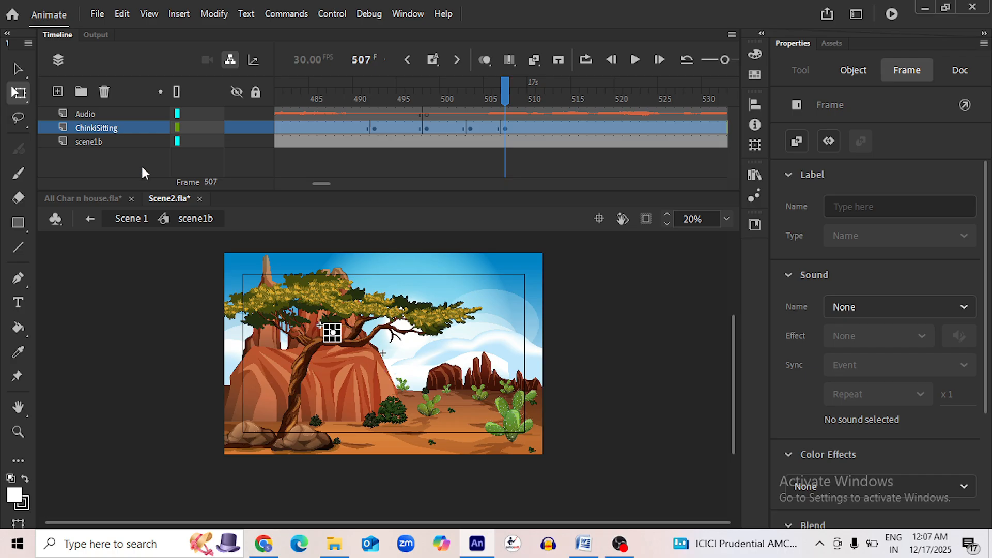
{"action": "key", "text": "ctrl+s"}
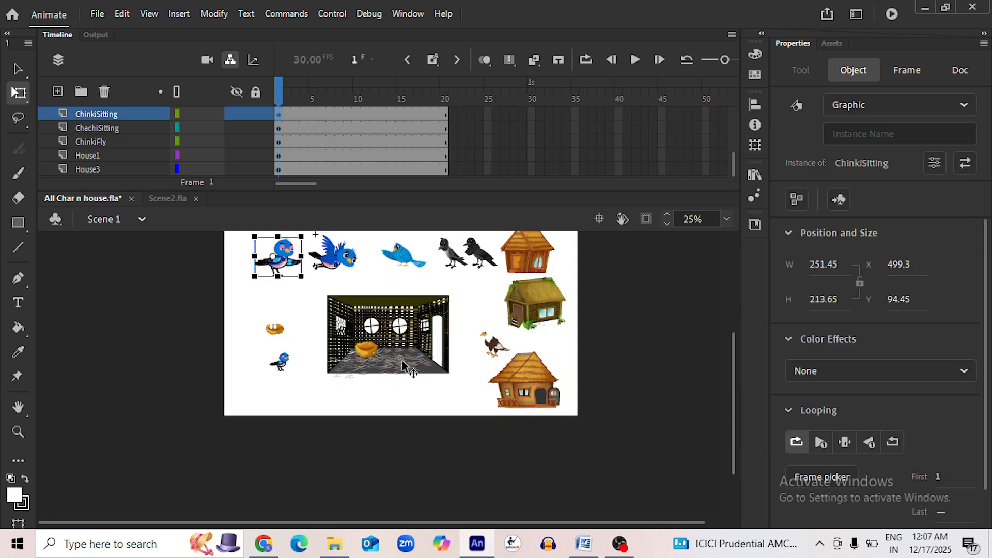
Select both nest halves inside the house interior and nudge them together slightly to the left
{"action": "scroll", "coordinate": [400, 357], "scroll_direction": "up", "scroll_amount": 3}
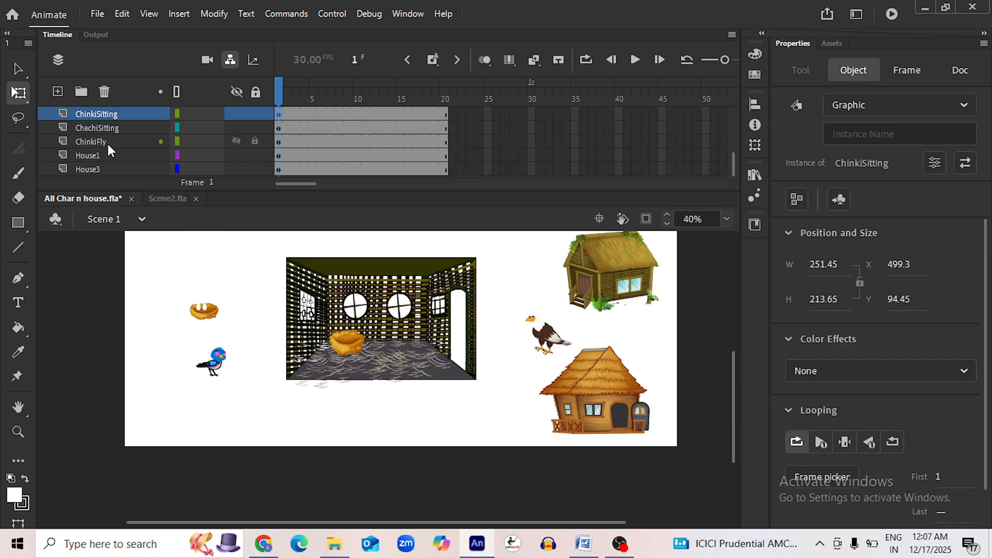
{"action": "left_click", "coordinate": [405, 353]}
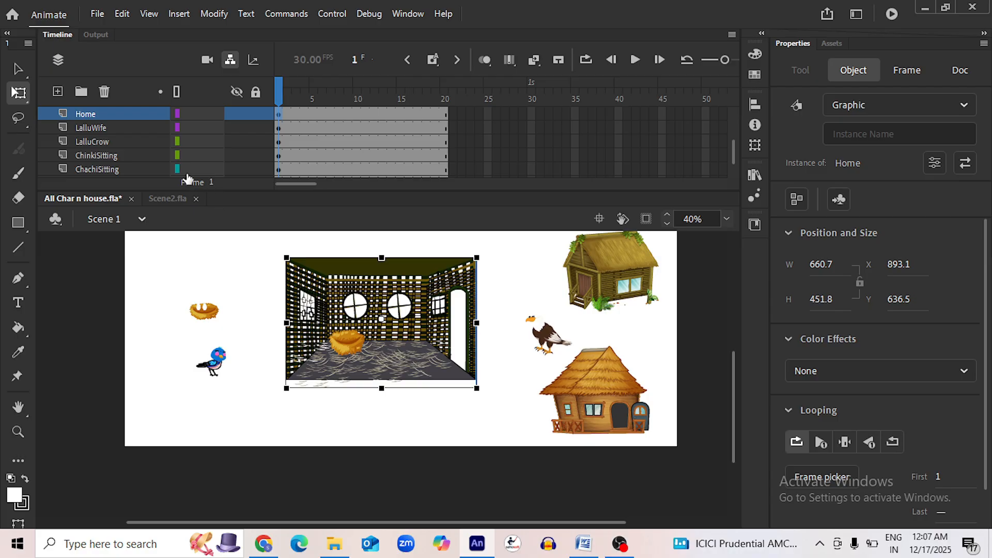
{"action": "left_click", "coordinate": [349, 343]}
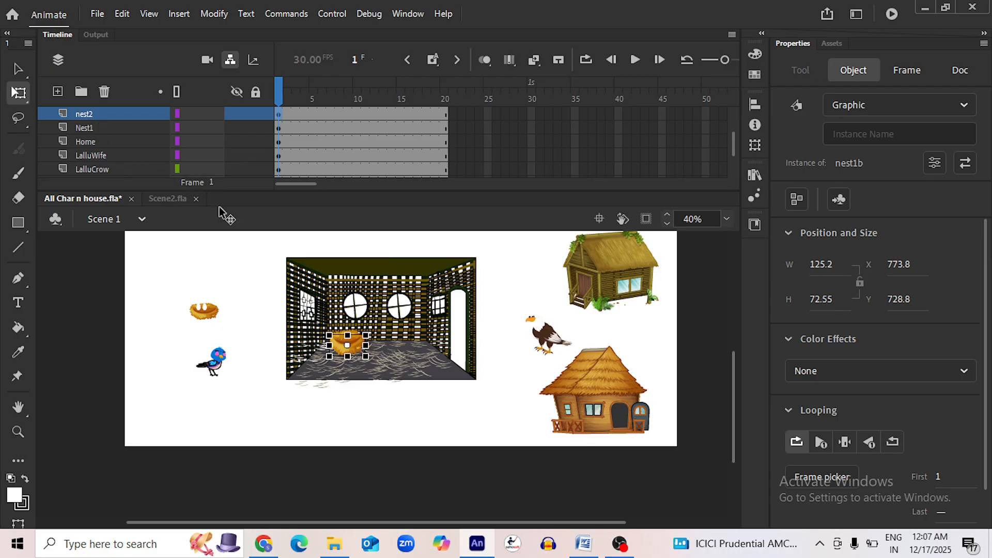
{"action": "left_click", "coordinate": [18, 69]}
{"action": "scroll", "coordinate": [380, 345], "scroll_direction": "up", "scroll_amount": 3}
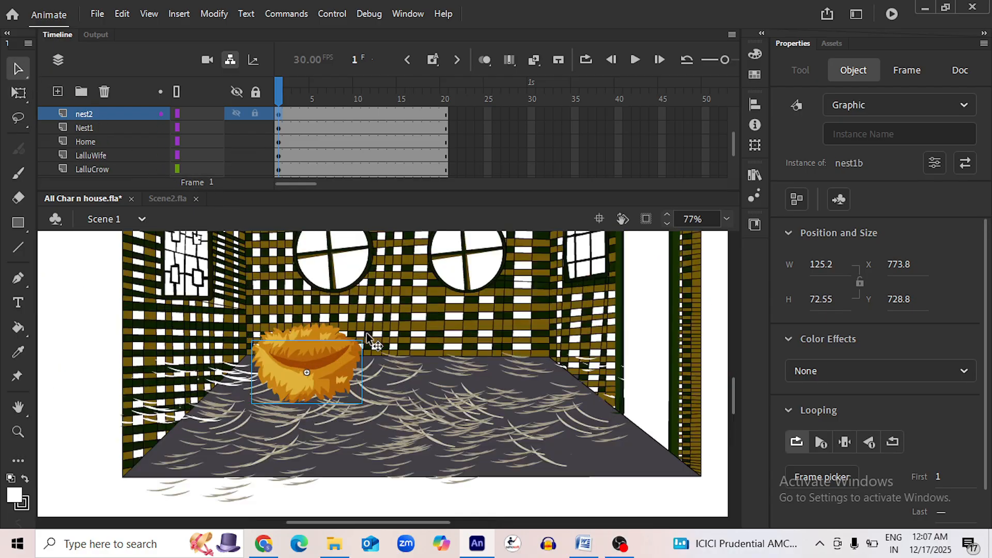
{"action": "scroll", "coordinate": [375, 392], "scroll_direction": "up", "scroll_amount": 1}
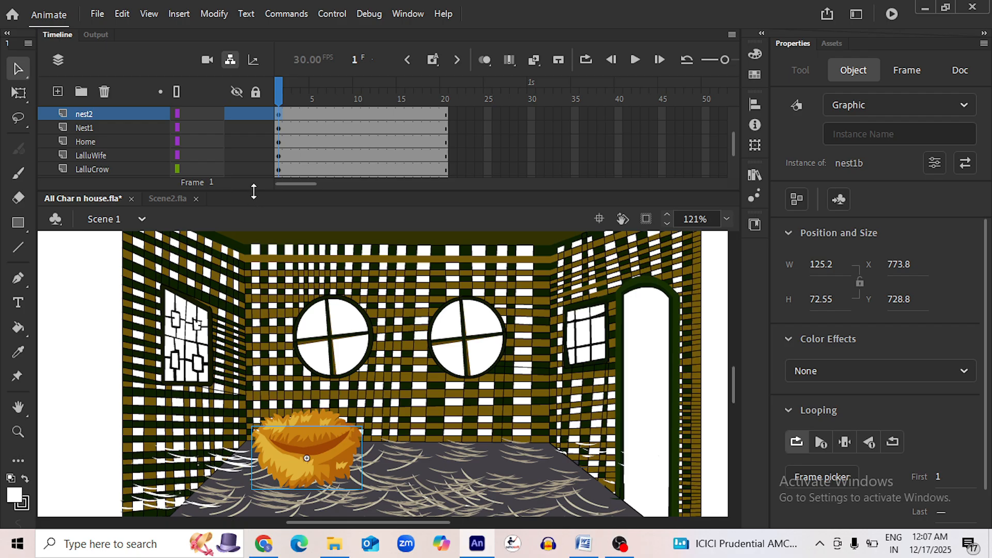
{"action": "left_click_drag", "start_coordinate": [254, 196], "coordinate": [254, 224]}
{"action": "scroll", "coordinate": [360, 436], "scroll_direction": "down", "scroll_amount": 2}
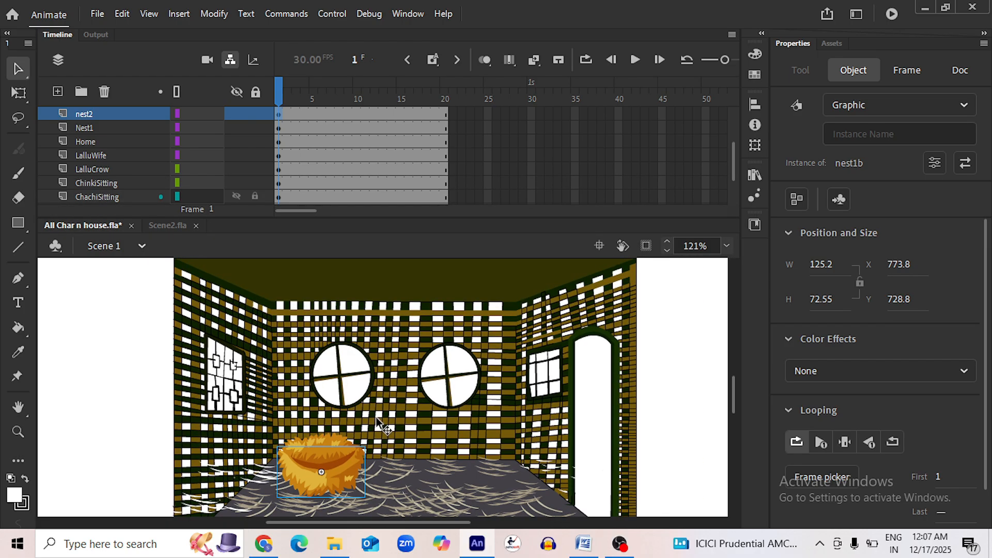
{"action": "left_click", "coordinate": [343, 436], "text": "shift"}
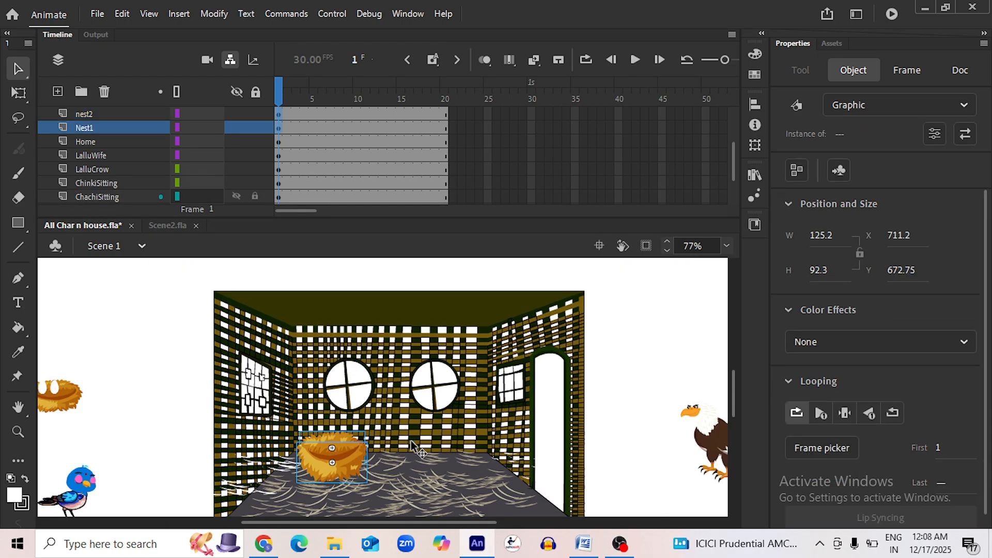
{"action": "mouse_move", "coordinate": [353, 462]}
{"action": "left_mouse_down"}
{"action": "mouse_move", "coordinate": [432, 461]}
{"action": "mouse_move", "coordinate": [349, 466]}
{"action": "left_mouse_up"}
Identify the layers of the house interior and nest halves, and copy the Home, Nest1 and nest2 layers together
{"action": "left_click", "coordinate": [435, 398]}
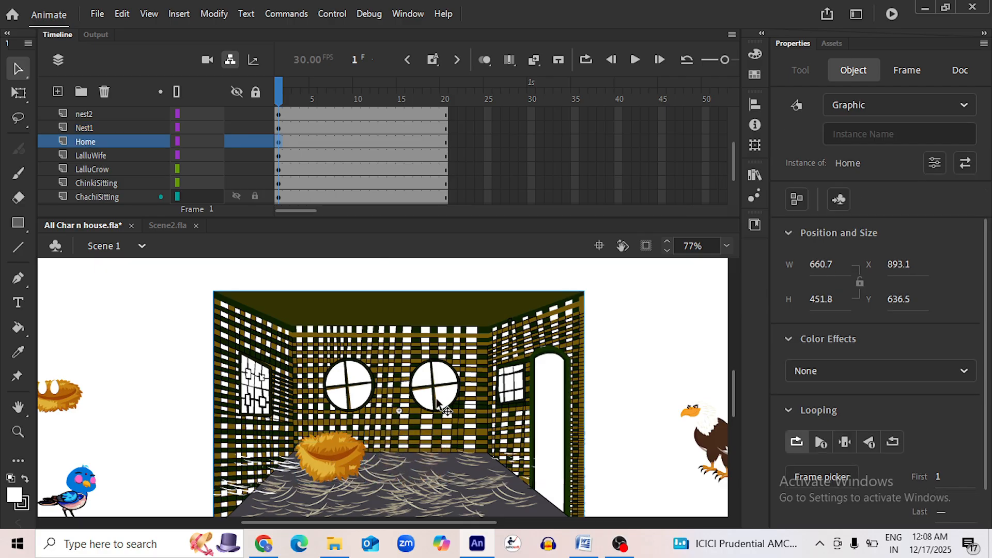
{"action": "left_click", "coordinate": [340, 442]}
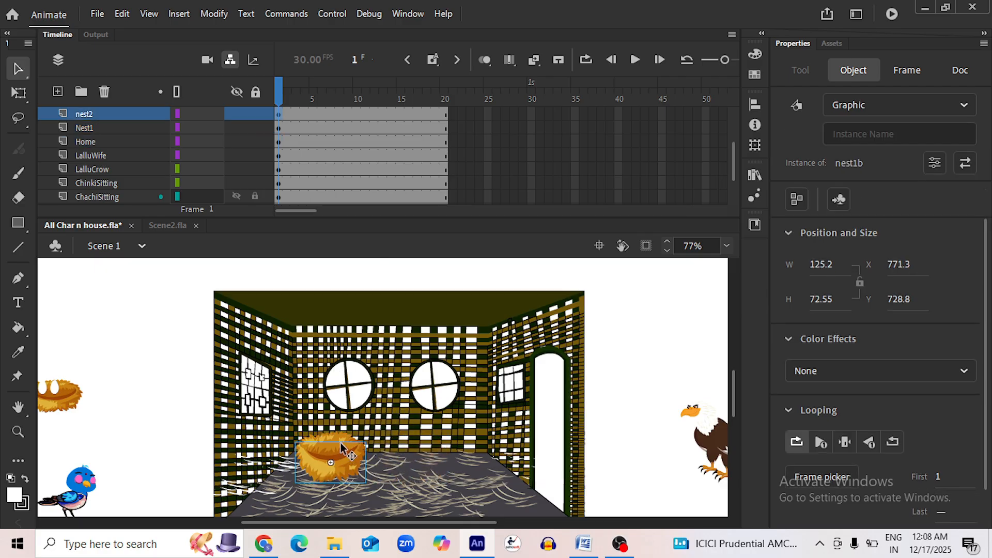
{"action": "left_click", "coordinate": [354, 438]}
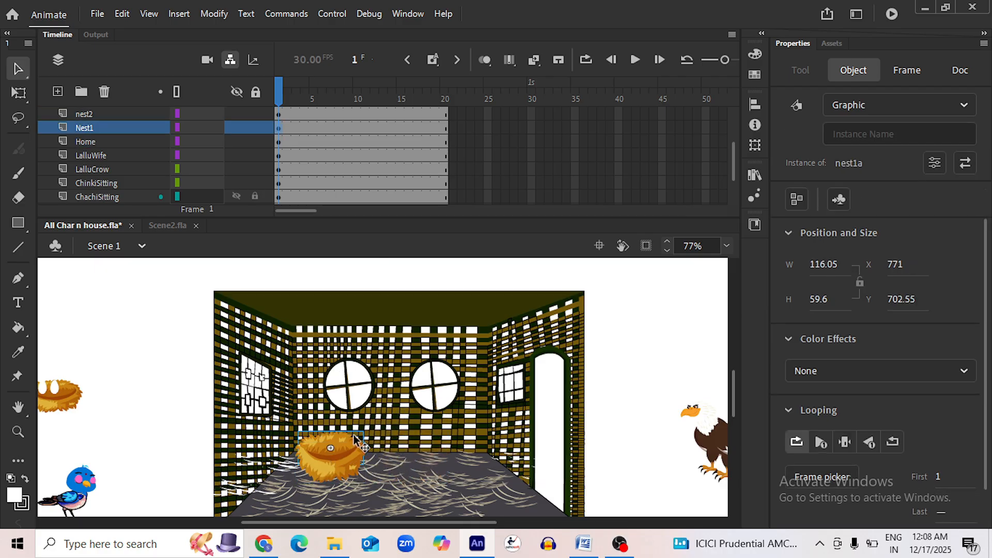
{"action": "left_click", "coordinate": [100, 141]}
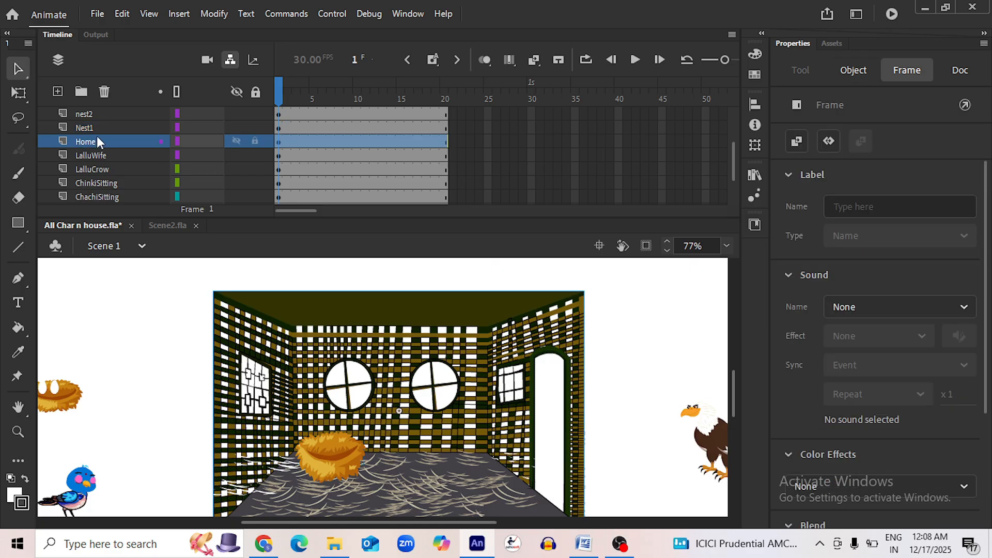
{"action": "left_click", "coordinate": [94, 128], "text": "shift"}
{"action": "left_click", "coordinate": [94, 113], "text": "shift"}
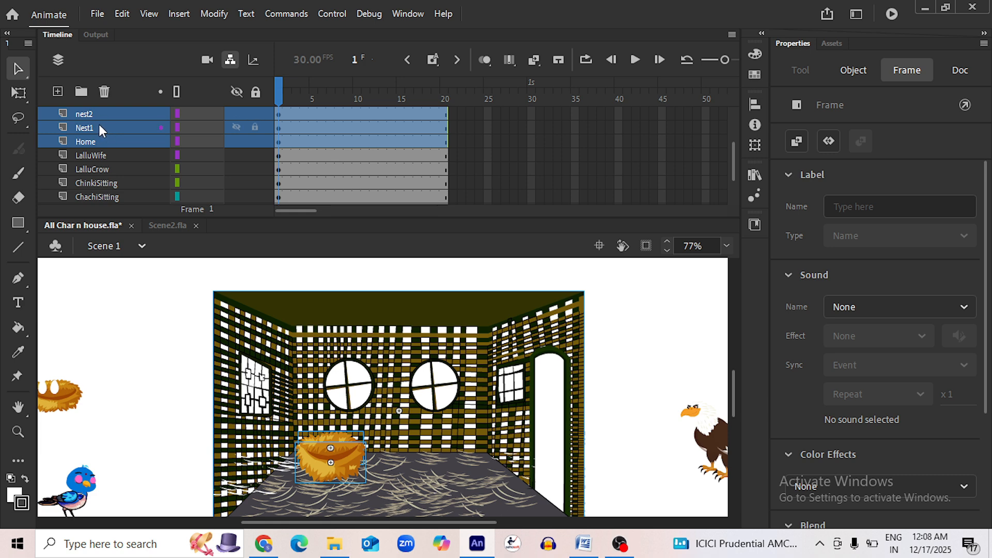
{"action": "right_click", "coordinate": [99, 125]}
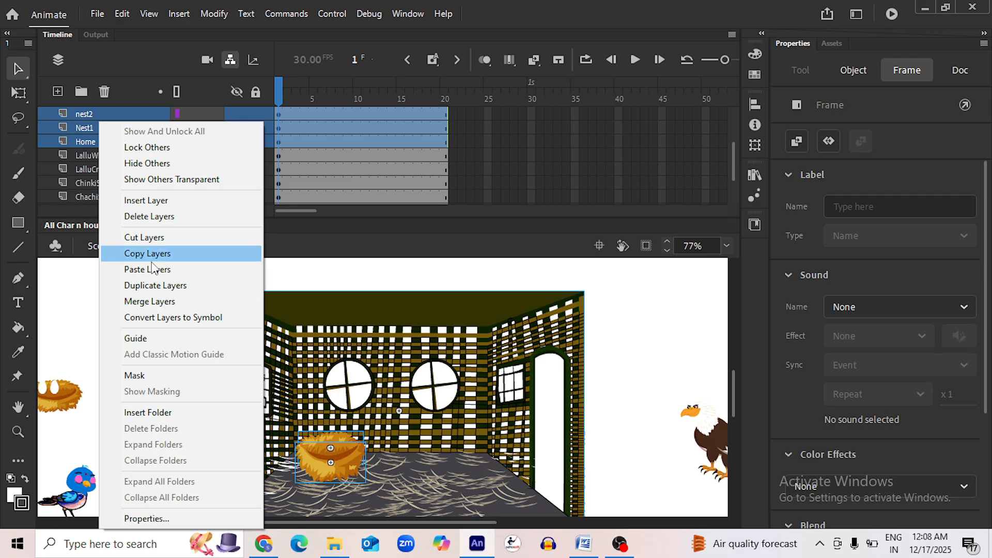
{"action": "left_click", "coordinate": [154, 257]}
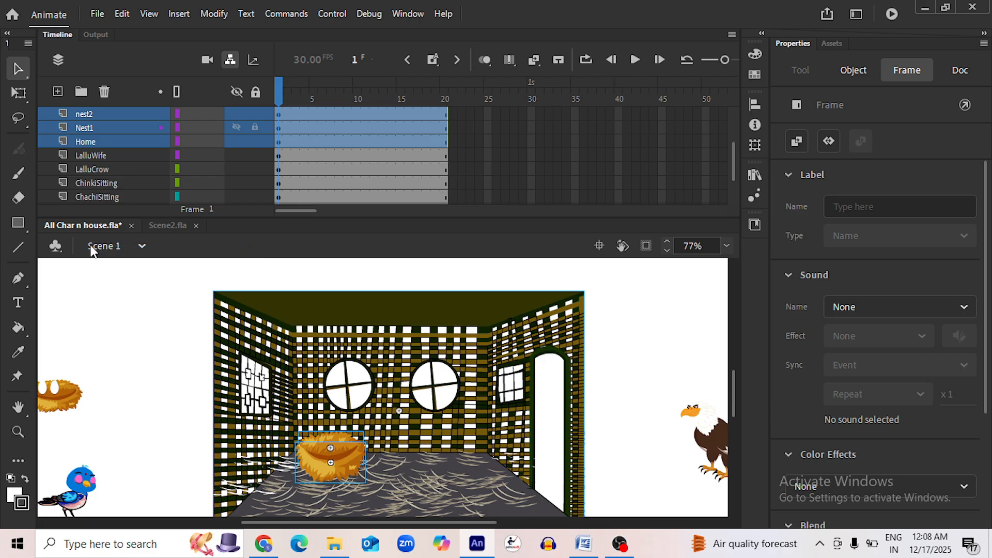
Switch to Scene2.fla and paste the copied house and nest layers directly above the scene1b background layer
{"action": "left_click", "coordinate": [157, 224]}
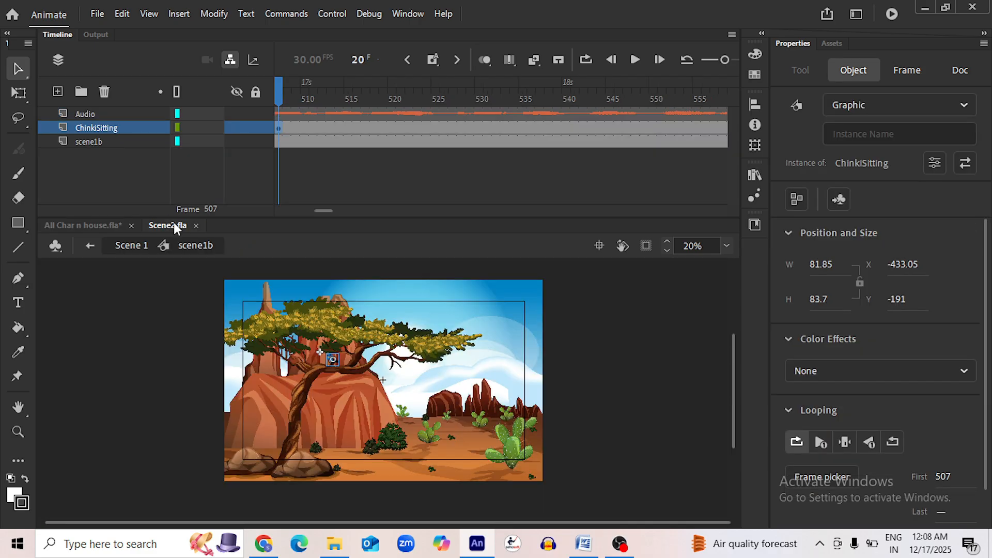
{"action": "left_click", "coordinate": [102, 139]}
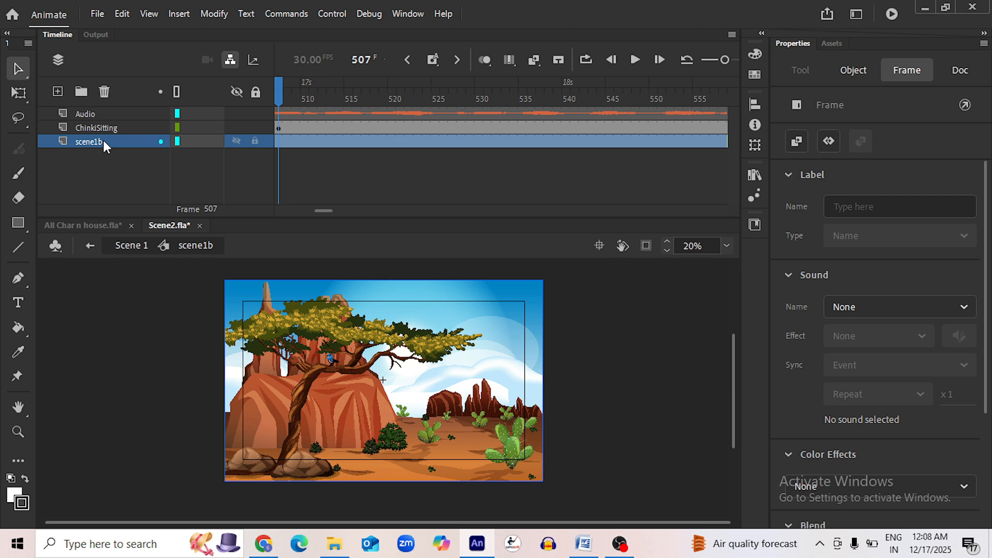
{"action": "right_click", "coordinate": [102, 138]}
{"action": "left_click", "coordinate": [159, 269]}
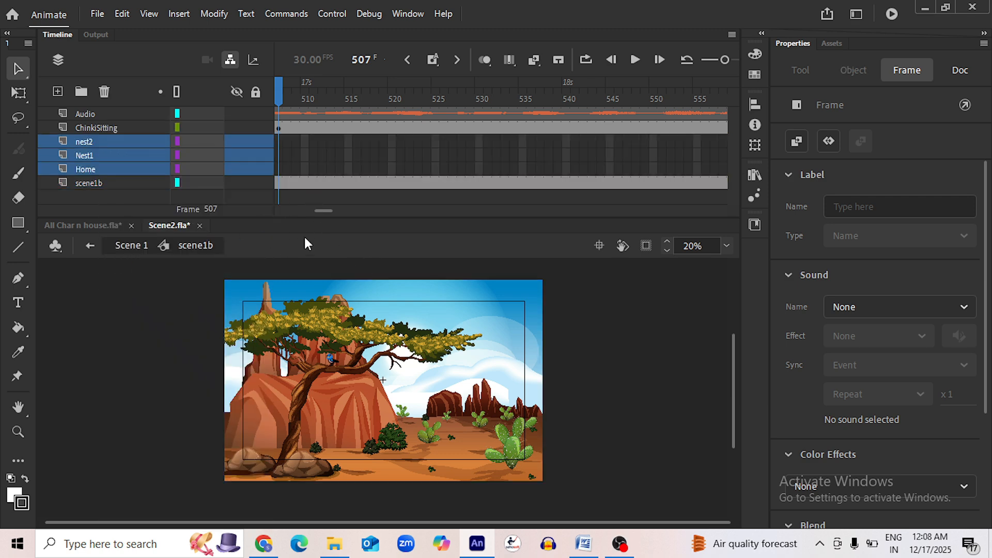
Extend the nest2, Nest1 and Home layers to frame 5075 and save the file
{"action": "left_click_drag", "start_coordinate": [320, 213], "coordinate": [672, 212]}
{"action": "left_click_drag", "start_coordinate": [699, 140], "coordinate": [720, 165]}
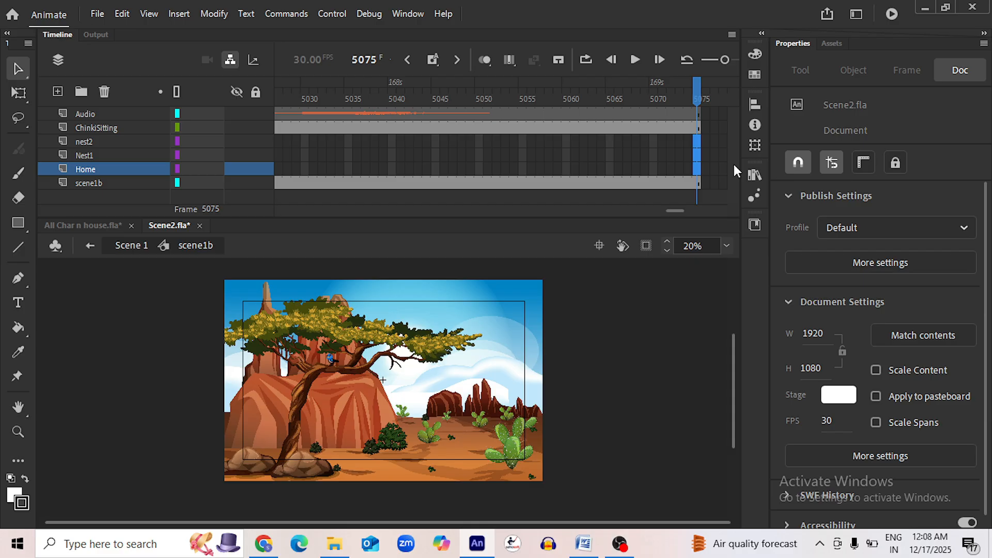
{"action": "key", "text": "F5"}
{"action": "key", "text": "ctrl+s"}
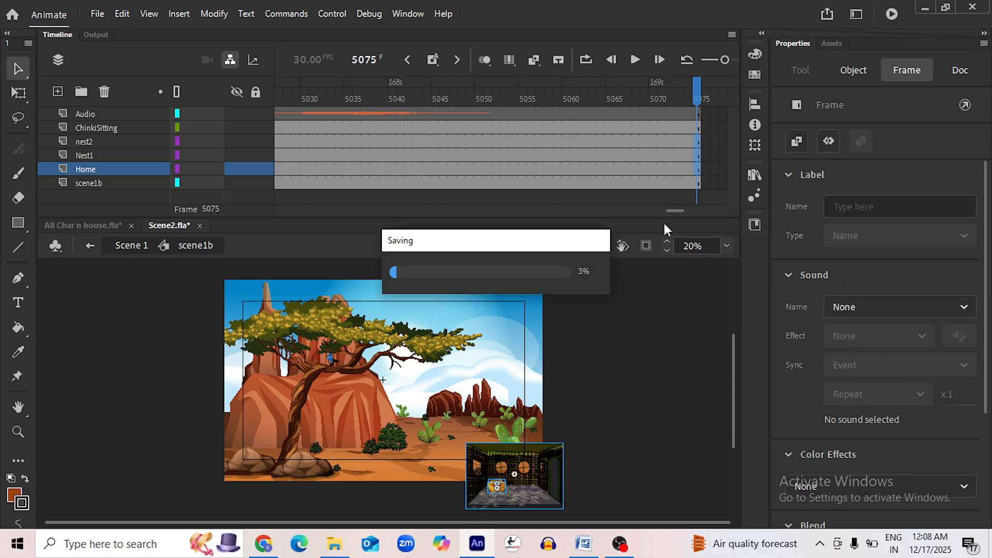
At frame 1, move the house interior and nest together onto the tree, to about X -779, Y -442, with Chinki at the doorway
{"action": "left_click_drag", "start_coordinate": [676, 210], "coordinate": [271, 210]}
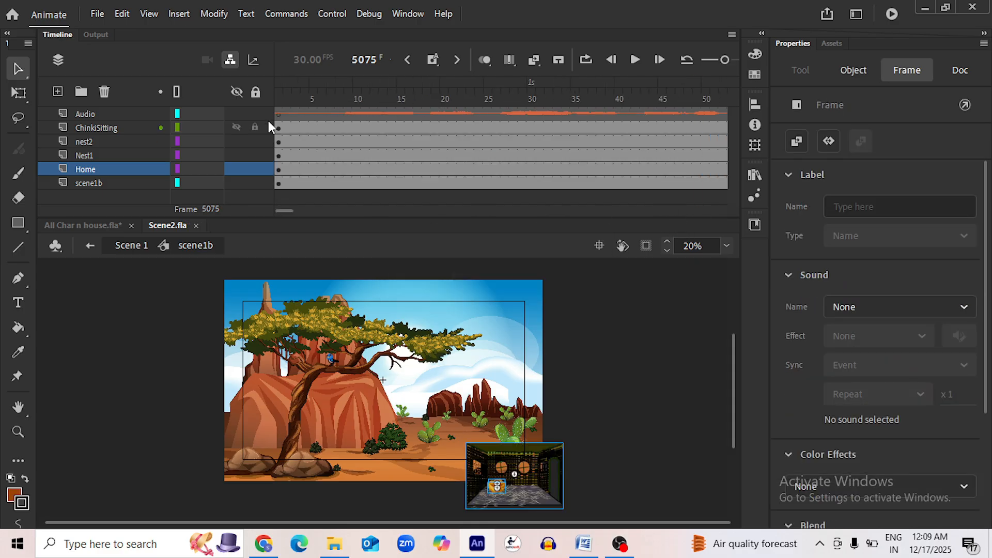
{"action": "left_click", "coordinate": [279, 101]}
{"action": "left_click_drag", "start_coordinate": [281, 141], "coordinate": [279, 170]}
{"action": "left_click_drag", "start_coordinate": [498, 483], "coordinate": [346, 372]}
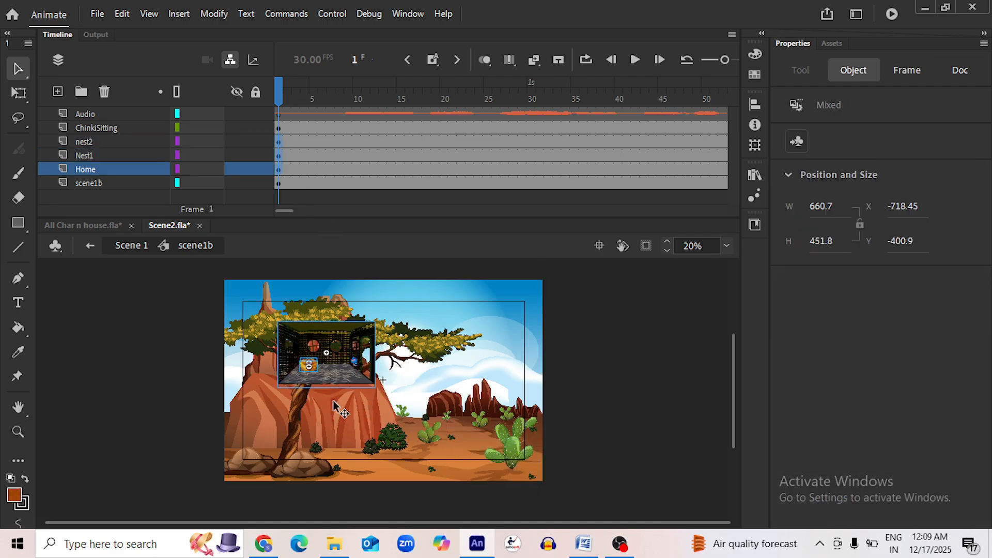
{"action": "scroll", "coordinate": [332, 399], "scroll_direction": "up", "scroll_amount": 3}
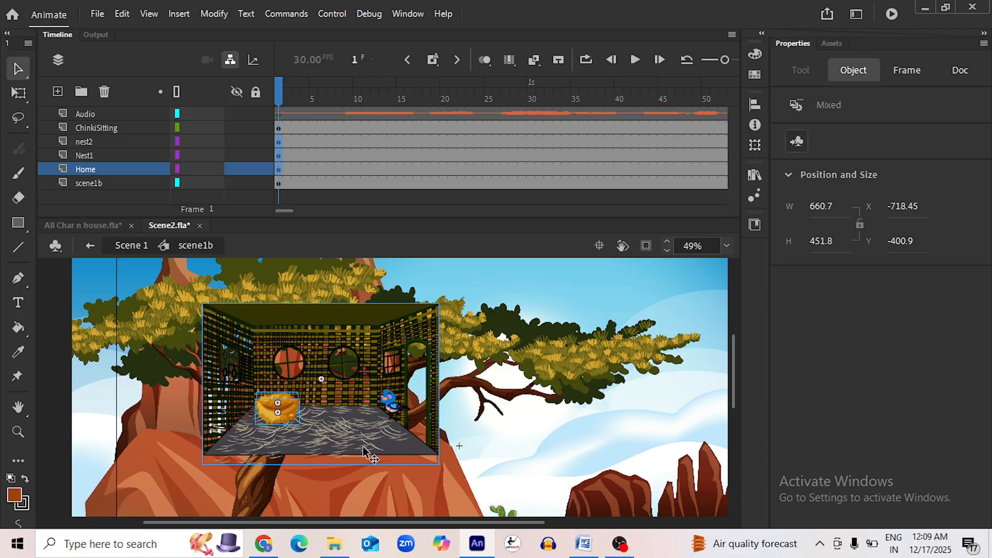
{"action": "scroll", "coordinate": [370, 454], "scroll_direction": "up", "scroll_amount": 2}
{"action": "mouse_move", "coordinate": [346, 404]}
{"action": "left_mouse_down"}
{"action": "mouse_move", "coordinate": [330, 408]}
{"action": "mouse_move", "coordinate": [348, 409]}
{"action": "left_mouse_up"}
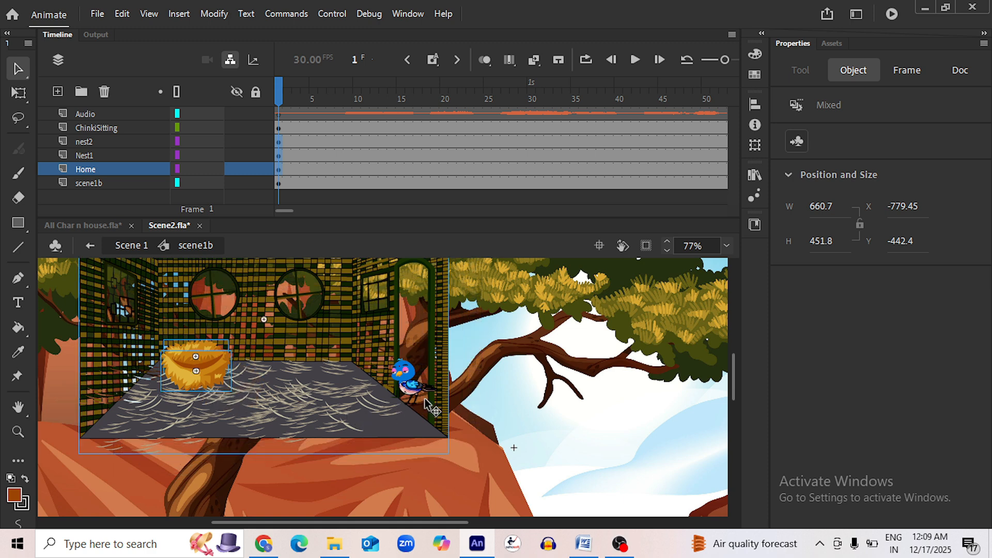
{"action": "scroll", "coordinate": [330, 401], "scroll_direction": "up", "scroll_amount": 3}
{"action": "scroll", "coordinate": [330, 399], "scroll_direction": "down", "scroll_amount": 2}
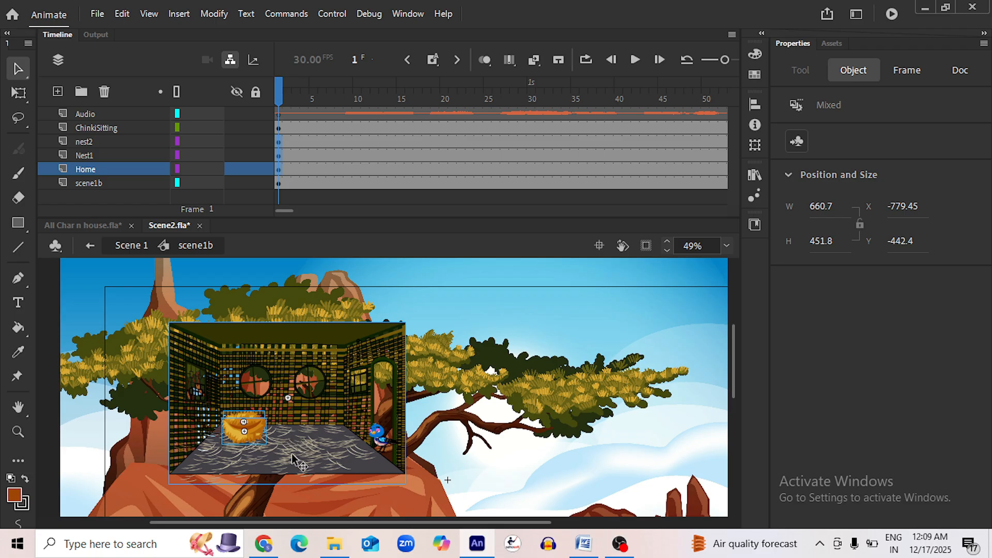
Scale the house interior and nest together down to about 567 by 369 with Free Transform, and save the file
{"action": "key", "text": "q"}
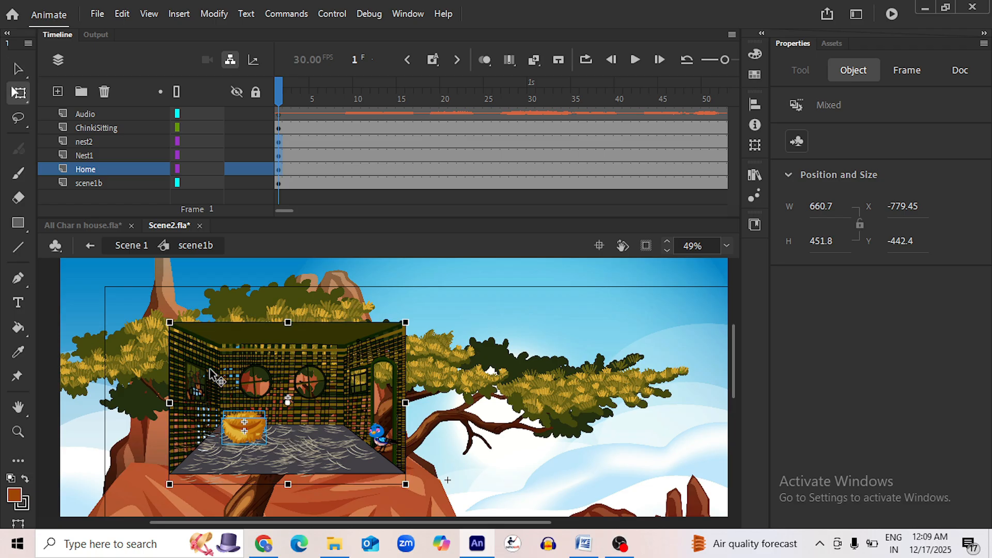
{"action": "scroll", "coordinate": [256, 414], "scroll_direction": "up", "scroll_amount": 2}
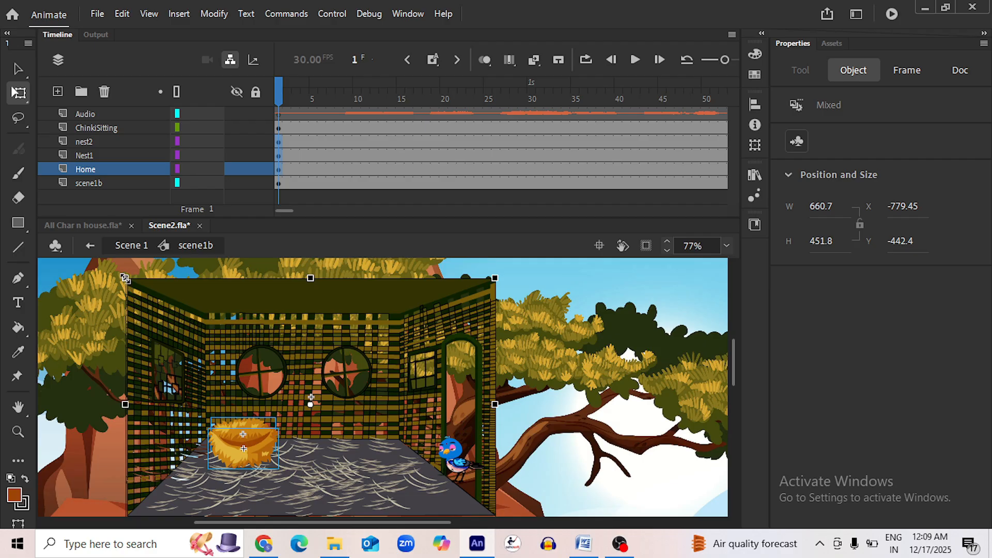
{"action": "left_click_drag", "start_coordinate": [125, 278], "coordinate": [152, 302]}
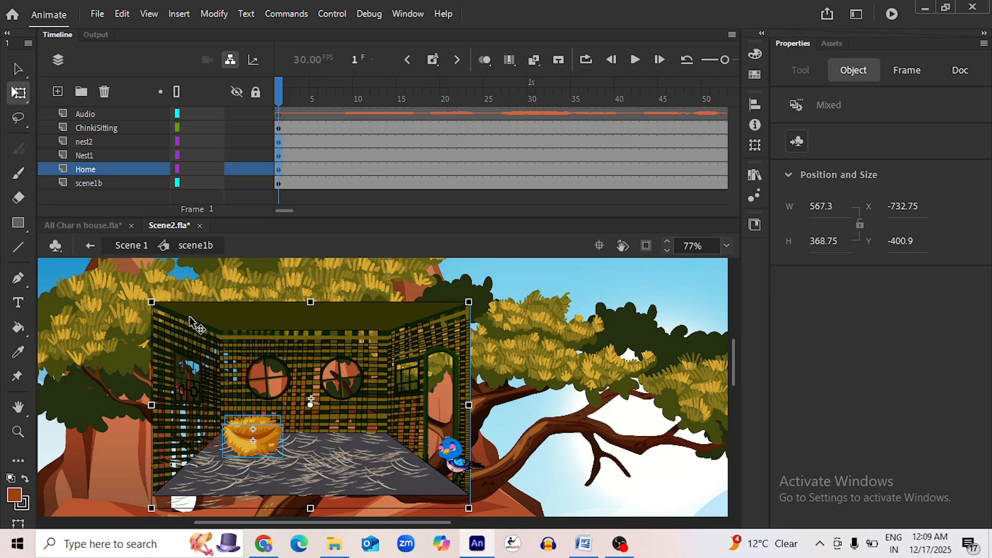
{"action": "scroll", "coordinate": [357, 373], "scroll_direction": "down", "scroll_amount": 2}
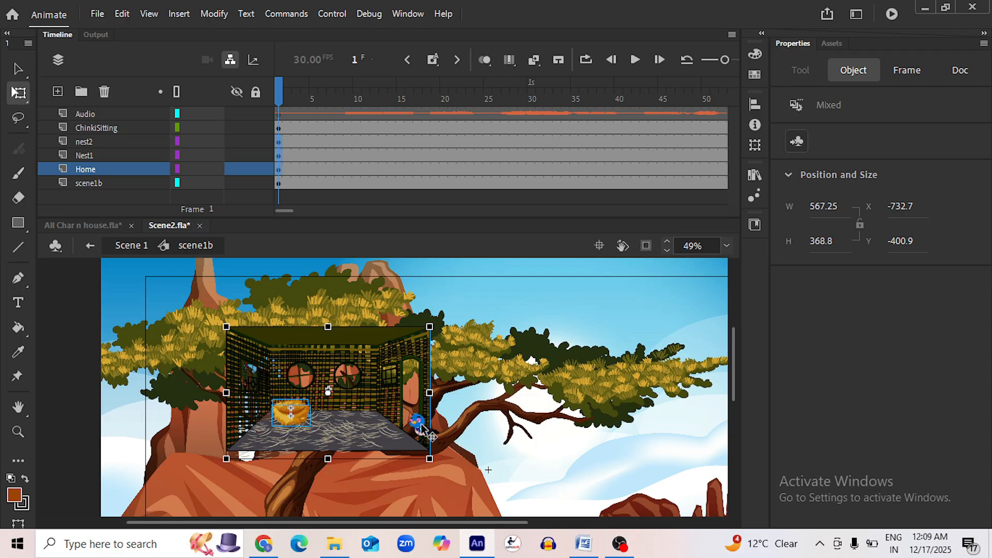
{"action": "scroll", "coordinate": [424, 421], "scroll_direction": "up", "scroll_amount": 2}
{"action": "key", "text": "ctrl+s"}
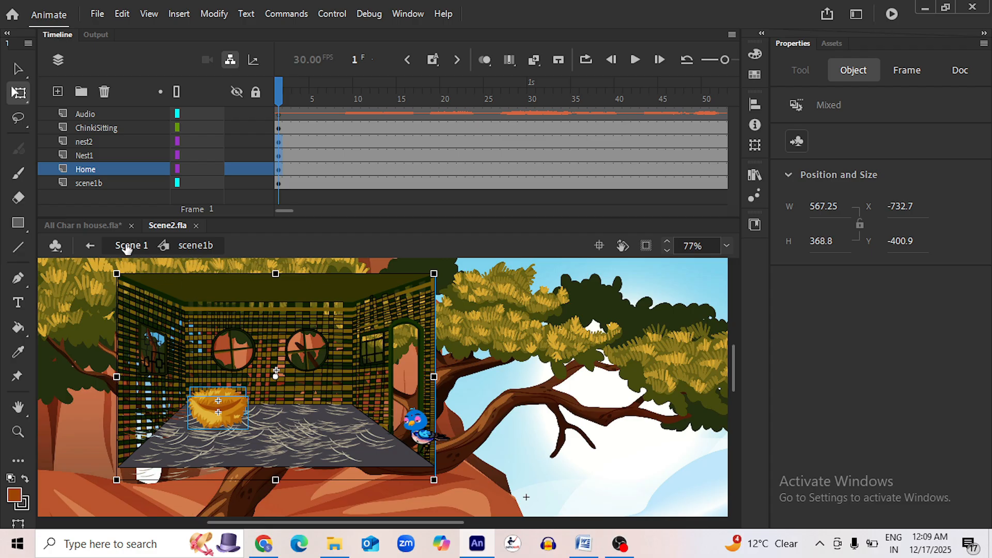
Return to Scene 1, move to frame 507, and open the scene1b instance for editing in place
{"action": "left_click", "coordinate": [131, 245]}
{"action": "left_click", "coordinate": [507, 101]}
{"action": "left_click_drag", "start_coordinate": [486, 101], "coordinate": [505, 101]}
{"action": "left_click", "coordinate": [499, 171]}
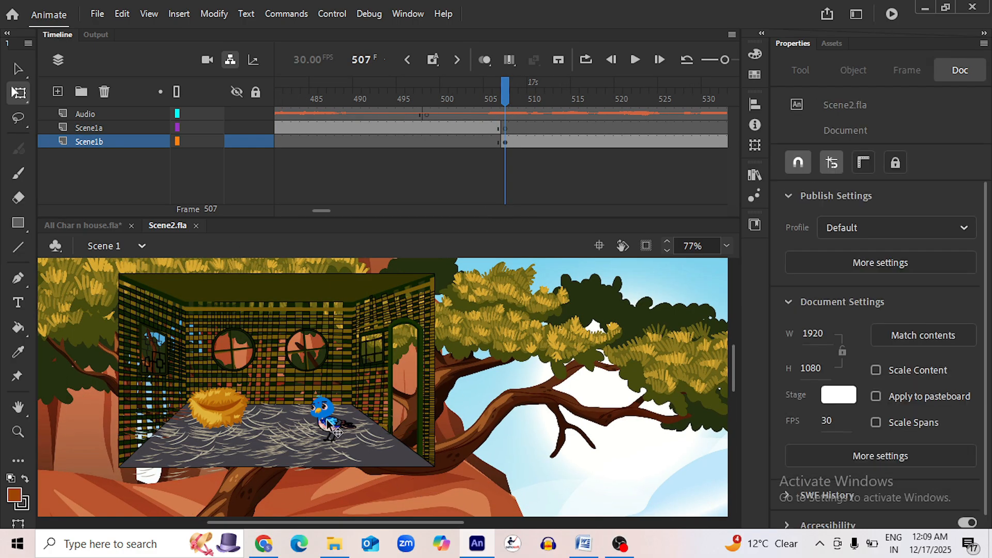
{"action": "left_click", "coordinate": [362, 426]}
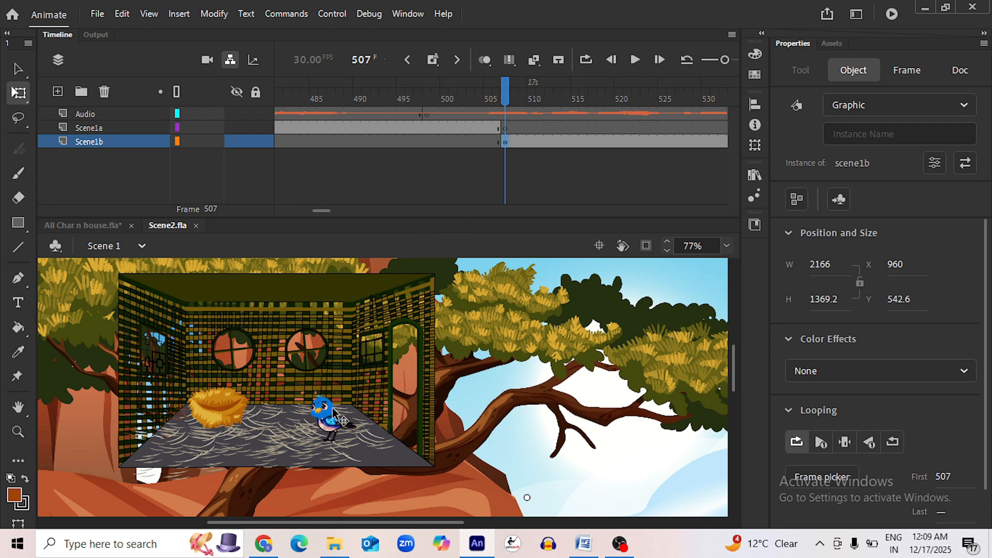
{"action": "double_click", "coordinate": [347, 432]}
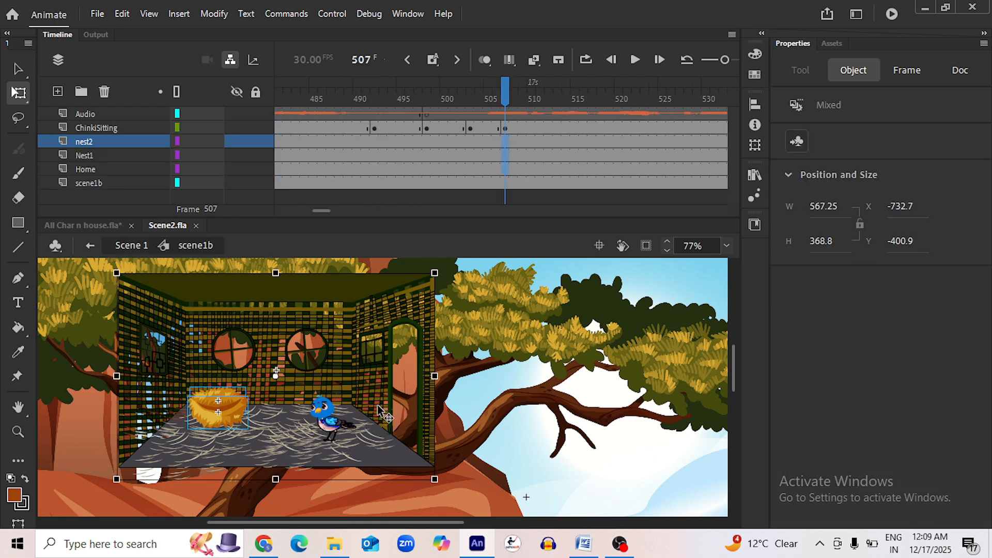
At frame 507, move Chinki into the house doorway, to about X -321, Y -189
{"action": "left_click", "coordinate": [507, 130]}
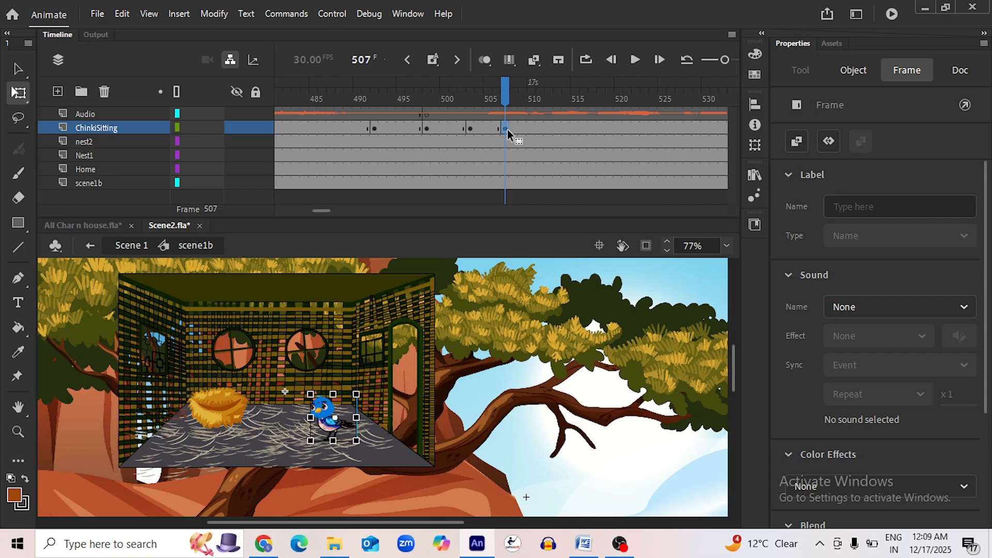
{"action": "scroll", "coordinate": [359, 422], "scroll_direction": "up", "scroll_amount": 1}
{"action": "scroll", "coordinate": [358, 422], "scroll_direction": "up", "scroll_amount": 1}
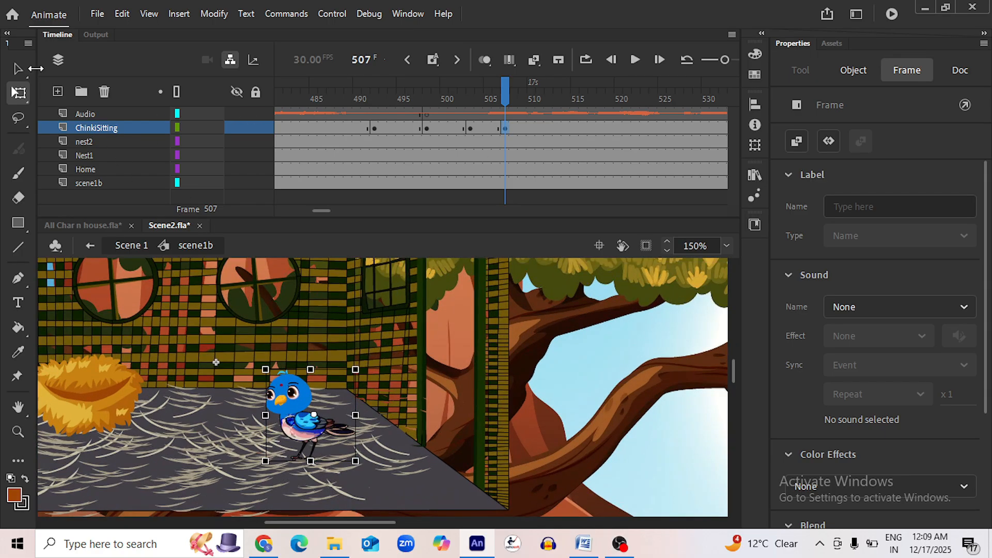
{"action": "left_click", "coordinate": [21, 68]}
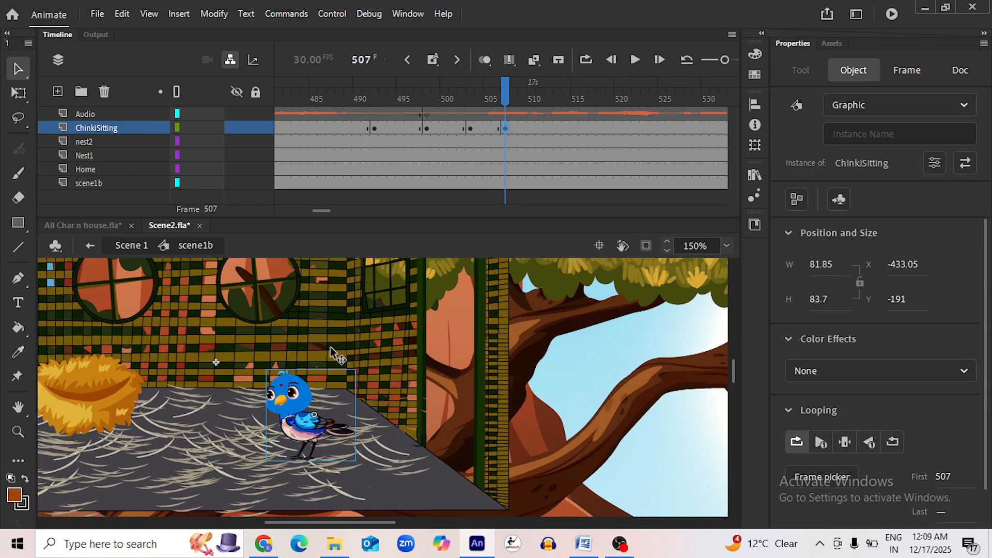
{"action": "left_click_drag", "start_coordinate": [312, 438], "coordinate": [437, 397]}
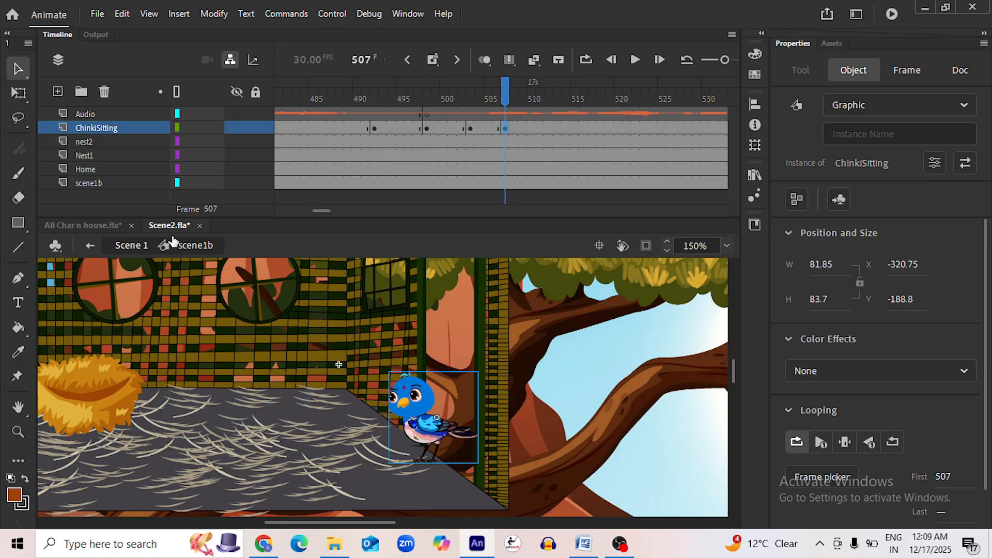
Return to Scene 1 at frame 507 and save the file
{"action": "left_click", "coordinate": [131, 245]}
{"action": "left_click_drag", "start_coordinate": [501, 96], "coordinate": [505, 94]}
{"action": "left_click", "coordinate": [464, 439]}
{"action": "scroll", "coordinate": [464, 438], "scroll_direction": "down", "scroll_amount": 2}
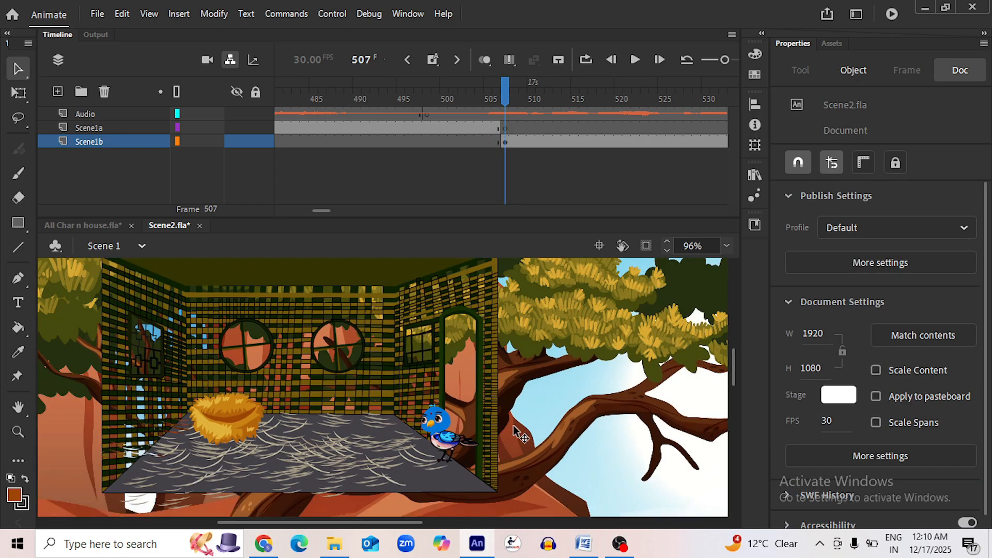
{"action": "key", "text": "ctrl+s"}
{"action": "scroll", "coordinate": [489, 415], "scroll_direction": "down", "scroll_amount": 2}
Play Scene 1 from frame 507 to check the scene with its audio
{"action": "left_click", "coordinate": [635, 59]}
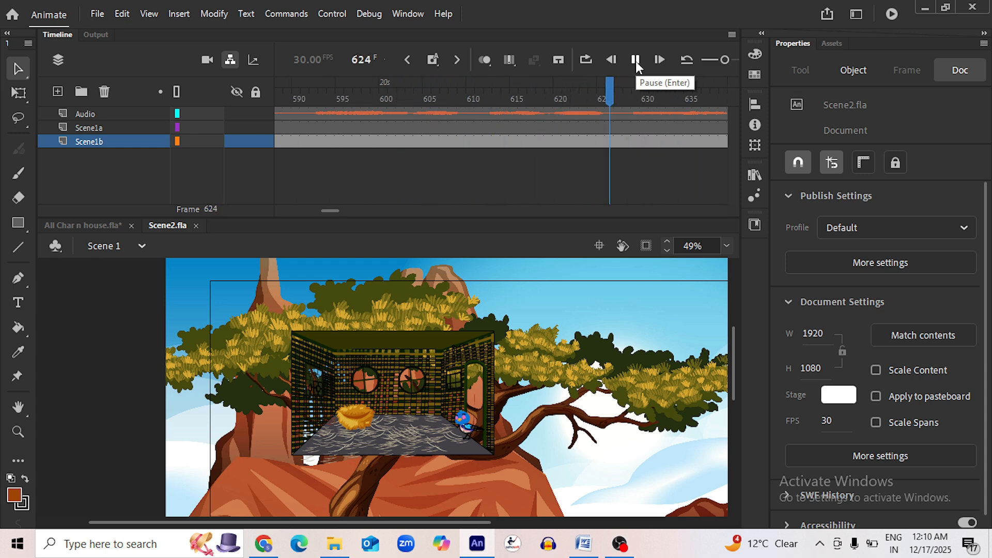
{"action": "left_click", "coordinate": [635, 60]}
{"action": "left_click_drag", "start_coordinate": [341, 211], "coordinate": [325, 215]}
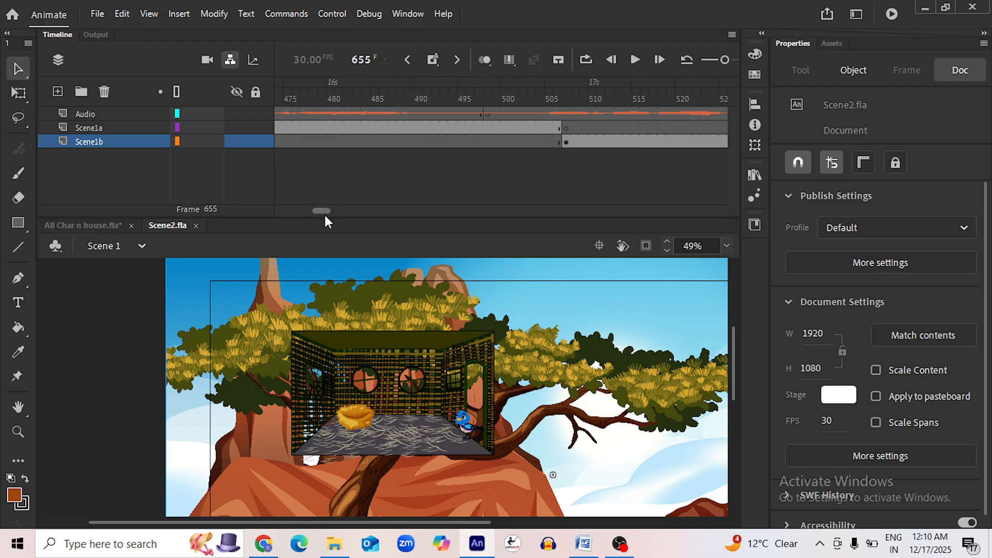
Set the playhead to frame 507 and reopen the scene1b instance for editing in place
{"action": "left_click_drag", "start_coordinate": [495, 100], "coordinate": [488, 101]}
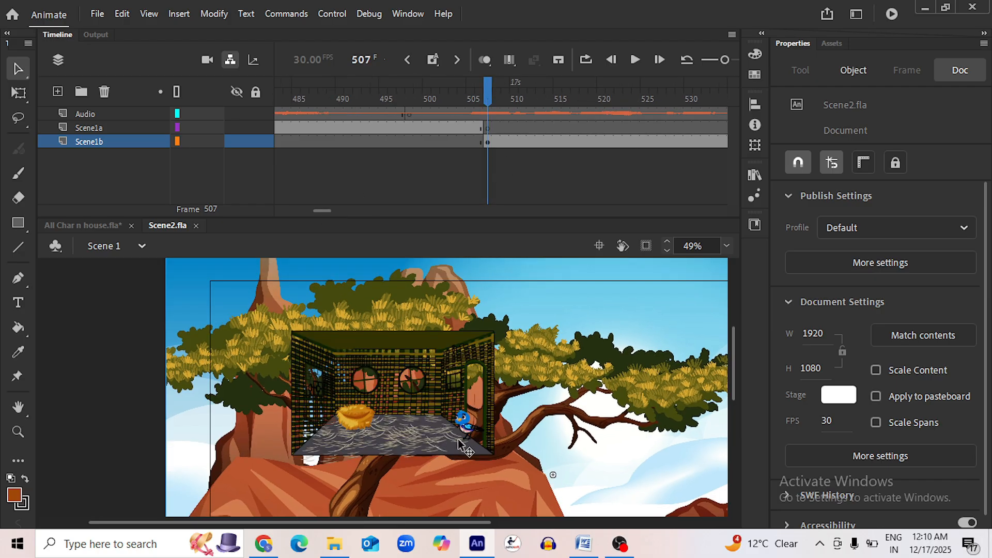
{"action": "scroll", "coordinate": [459, 441], "scroll_direction": "up", "scroll_amount": 5}
{"action": "double_click", "coordinate": [465, 409]}
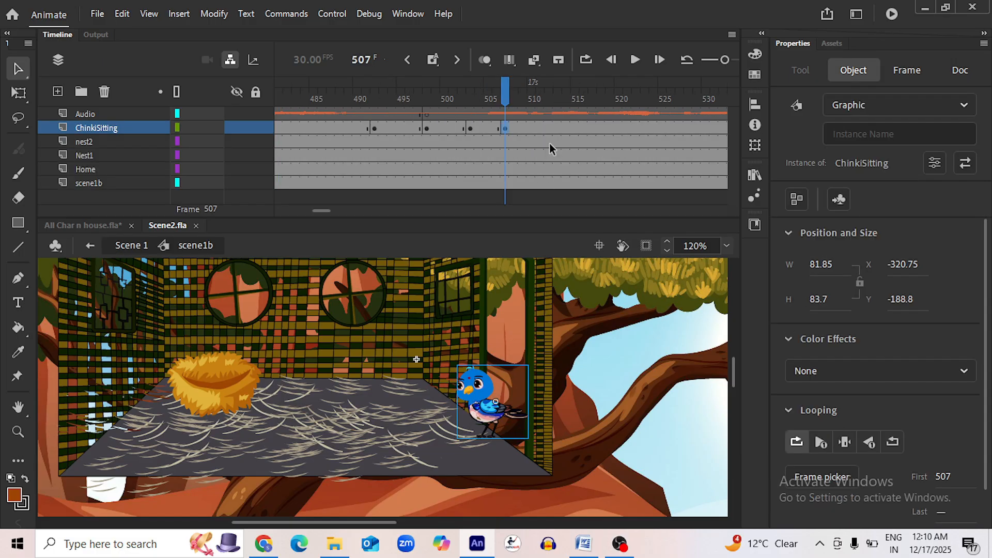
Keyframe Chinki at frames 511, 516, 522 and 528, hopping from the doorway toward the nest to about X -526, Y -213
{"action": "left_click", "coordinate": [545, 127]}
{"action": "left_click", "coordinate": [542, 128]}
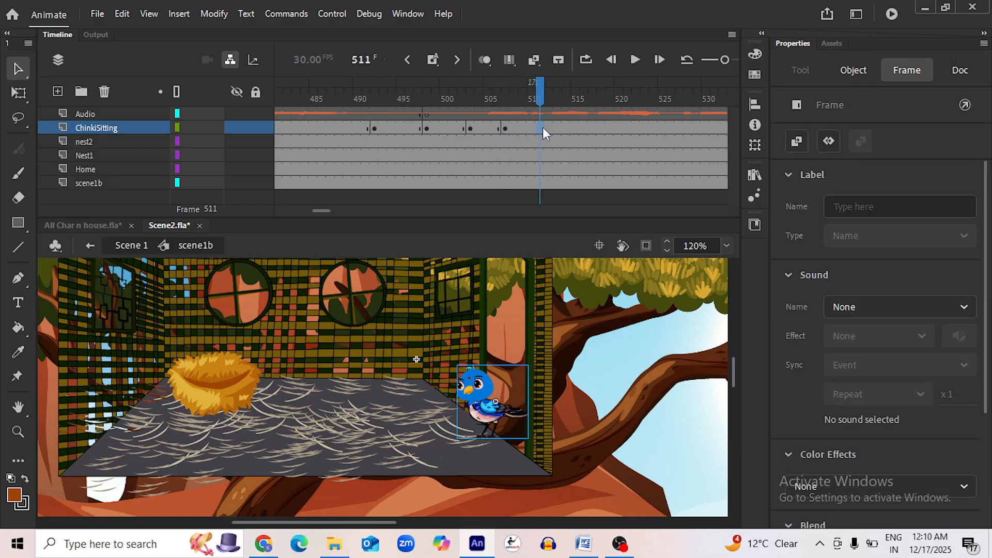
{"action": "left_click_drag", "start_coordinate": [500, 387], "coordinate": [430, 380]}
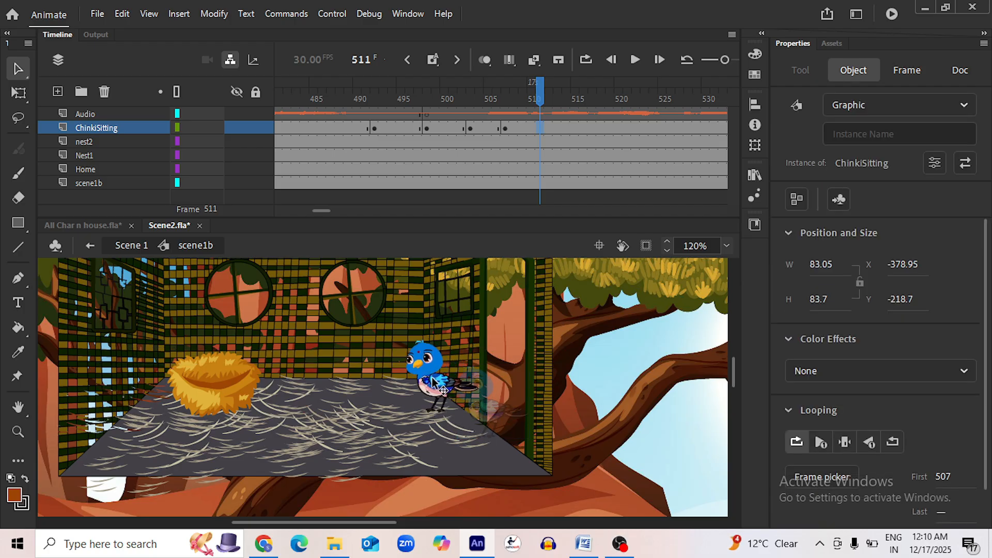
{"action": "left_click", "coordinate": [584, 128]}
{"action": "left_click_drag", "start_coordinate": [436, 373], "coordinate": [402, 385]}
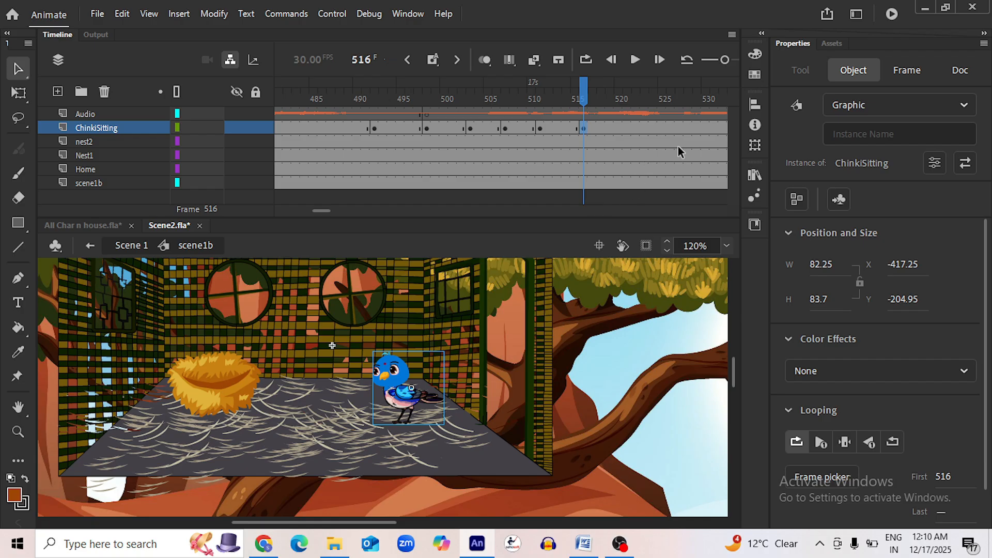
{"action": "left_click", "coordinate": [635, 128]}
{"action": "left_click_drag", "start_coordinate": [396, 384], "coordinate": [302, 383]}
{"action": "left_click", "coordinate": [687, 128]}
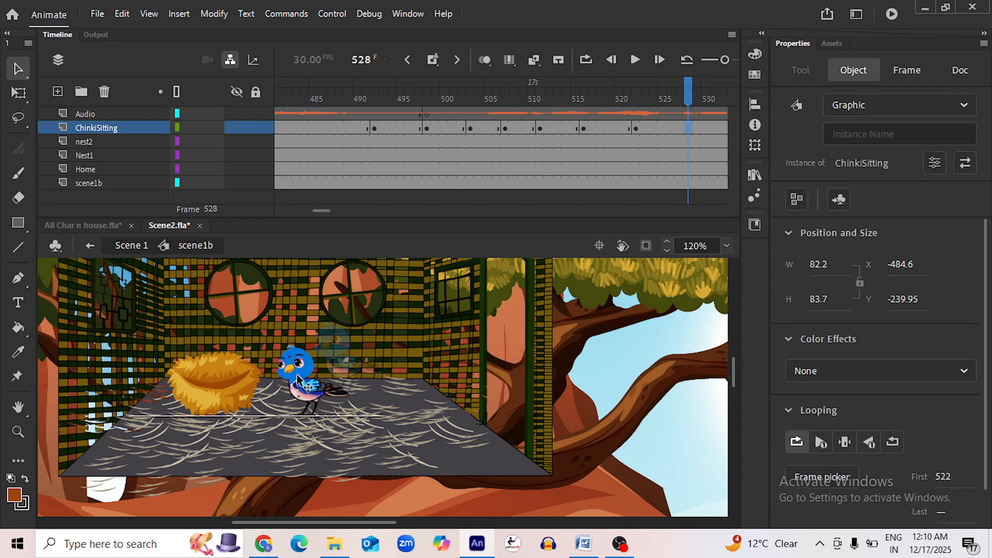
Play scene1b onward from frame 528 to listen for the timing of Chinki's next movement
{"action": "scroll", "coordinate": [545, 332], "scroll_direction": "down", "scroll_amount": 3}
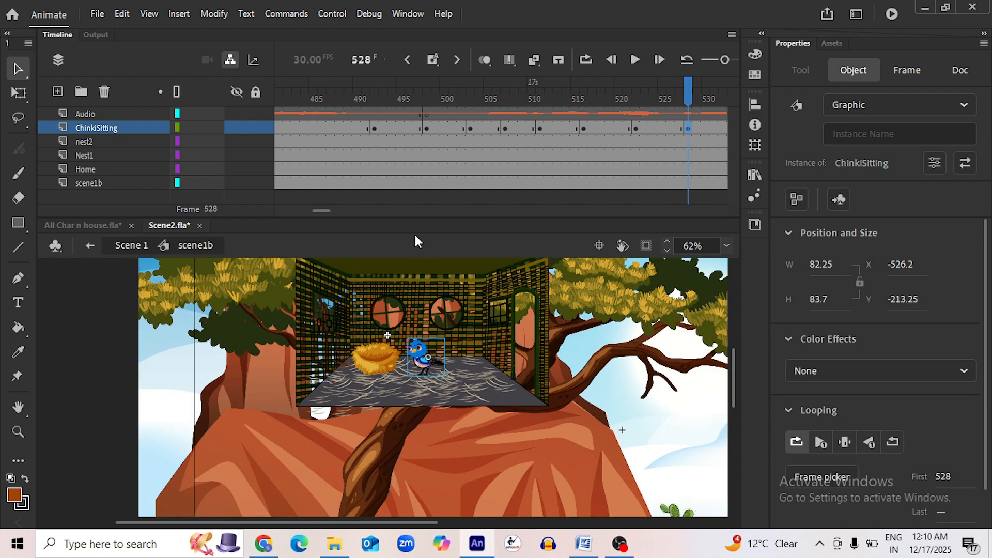
{"action": "left_click_drag", "start_coordinate": [322, 209], "coordinate": [324, 209]}
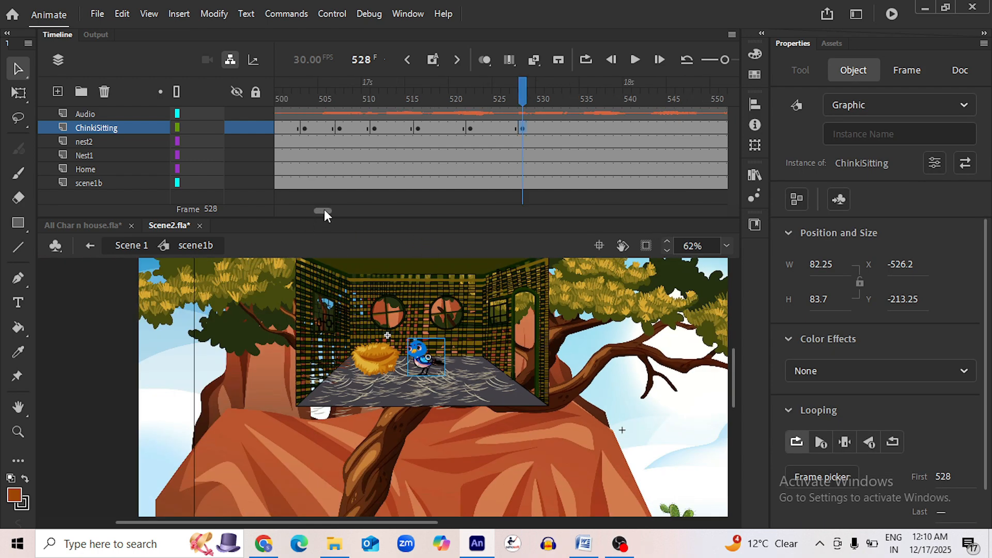
{"action": "left_click", "coordinate": [637, 60]}
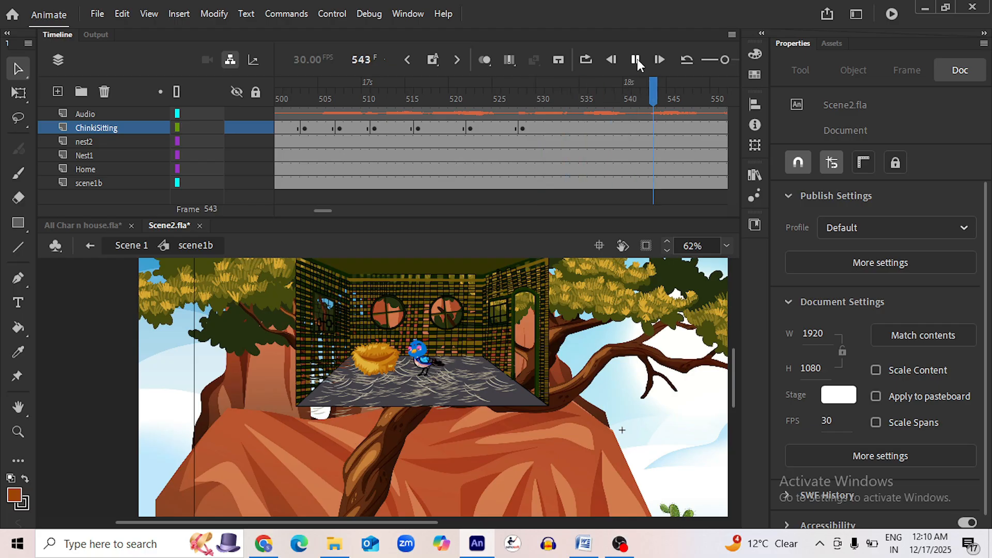
{"action": "left_click", "coordinate": [637, 59]}
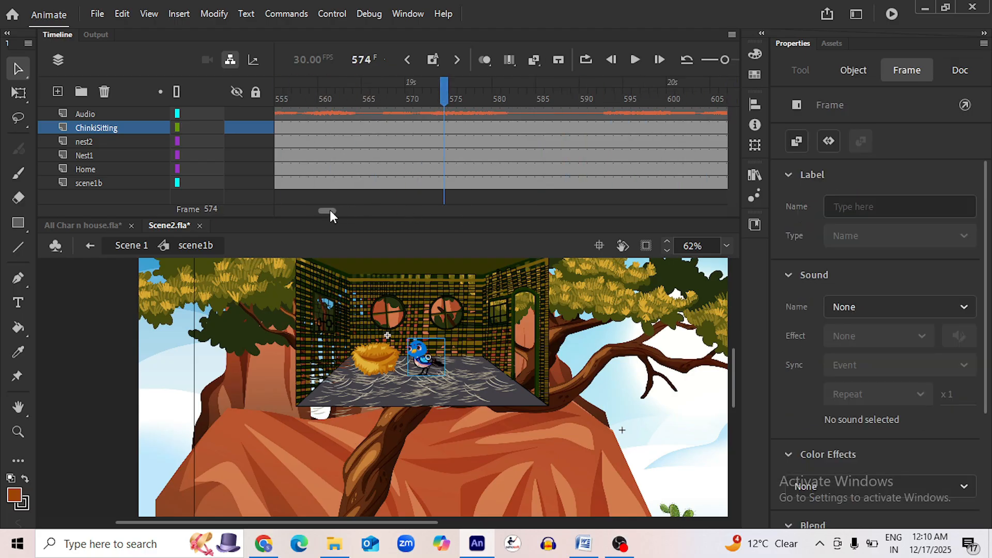
Keyframe Chinki above the nest at frame 536, about X -593, Y -252, and on the nest at frame 549, about X -643, Y -222
{"action": "left_click_drag", "start_coordinate": [330, 211], "coordinate": [326, 210]}
{"action": "left_click", "coordinate": [602, 128]}
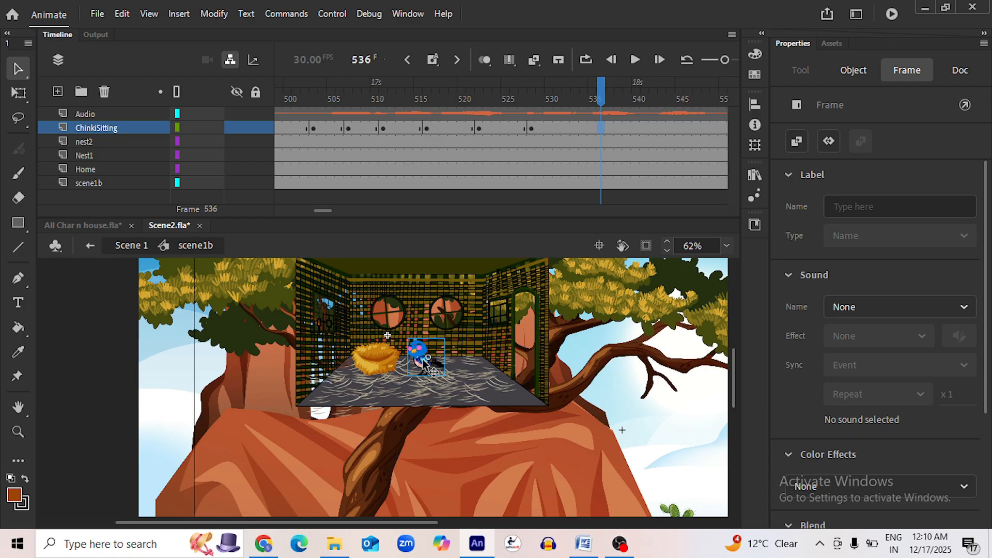
{"action": "left_click_drag", "start_coordinate": [424, 361], "coordinate": [393, 344]}
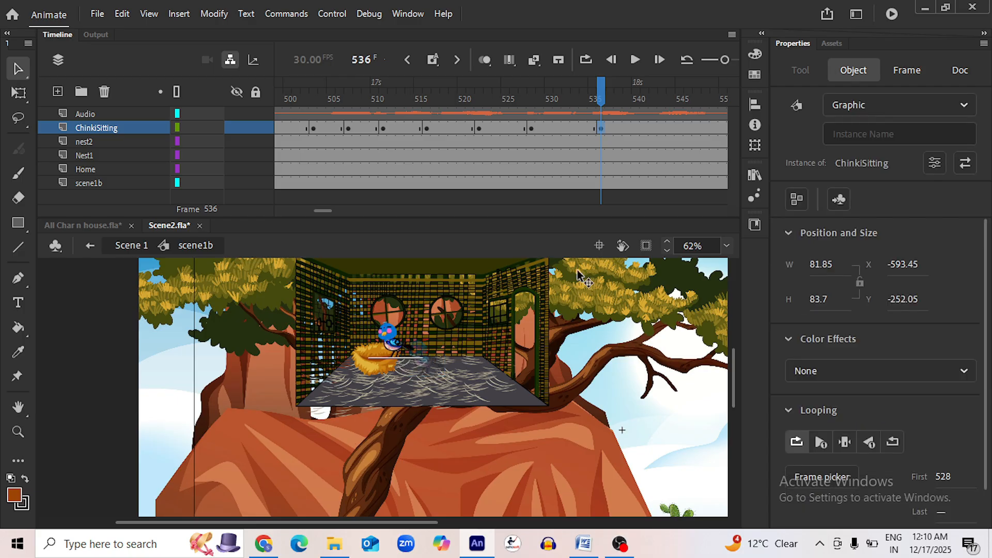
{"action": "left_click", "coordinate": [715, 127]}
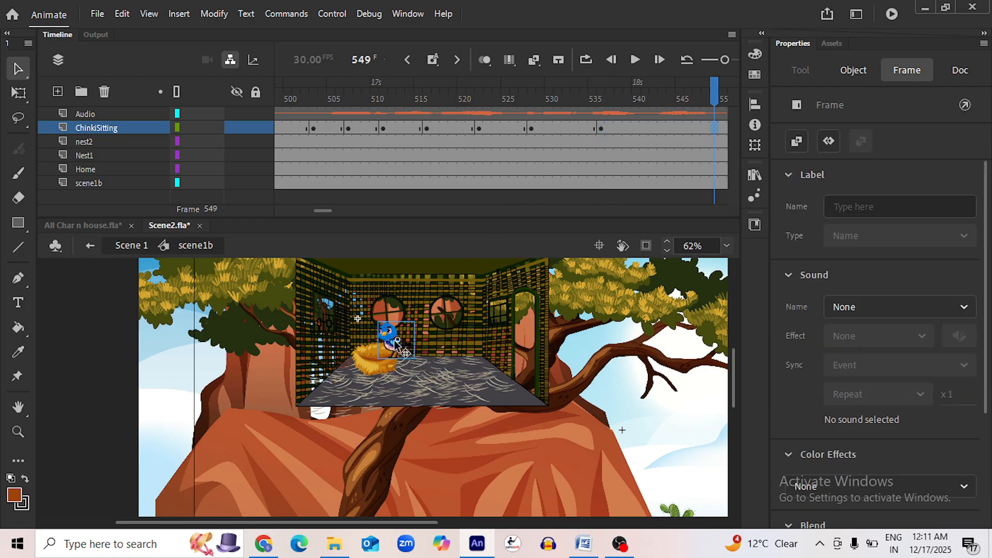
{"action": "left_click_drag", "start_coordinate": [396, 343], "coordinate": [372, 362]}
Flip Chinki horizontally at frame 549 so the bird faces the doorway
{"action": "left_click", "coordinate": [211, 15]}
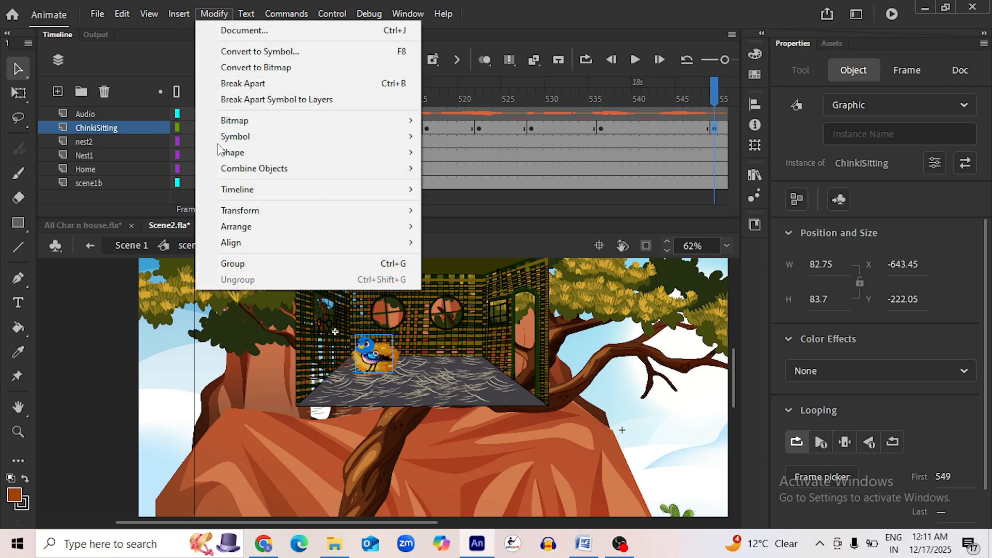
{"action": "mouse_move", "coordinate": [411, 212]}
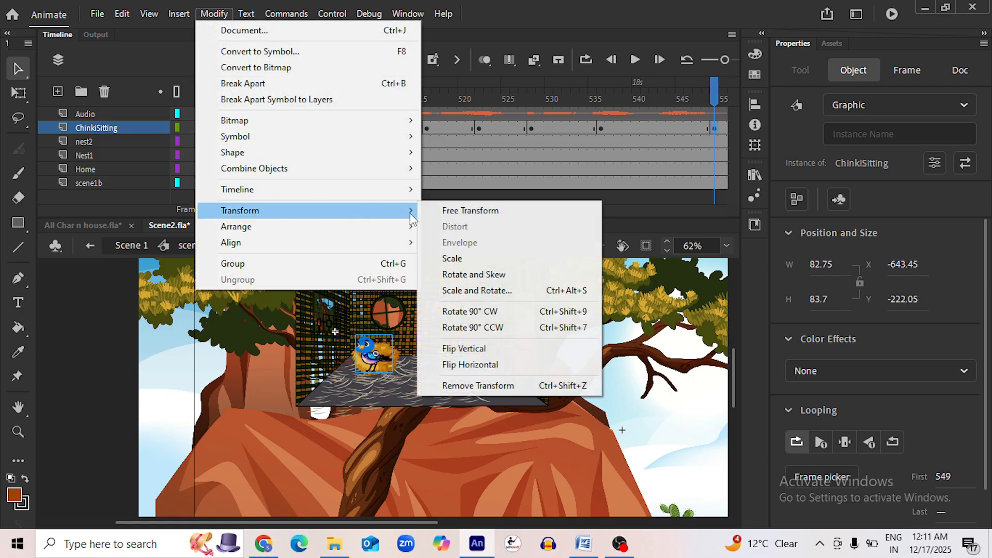
{"action": "left_click", "coordinate": [470, 364]}
Move the nest2 layer above the ChinkiSitting layer so the nest's front covers Chinki's legs
{"action": "key", "text": "ctrl+equal"}
{"action": "key", "text": "ctrl+equal"}
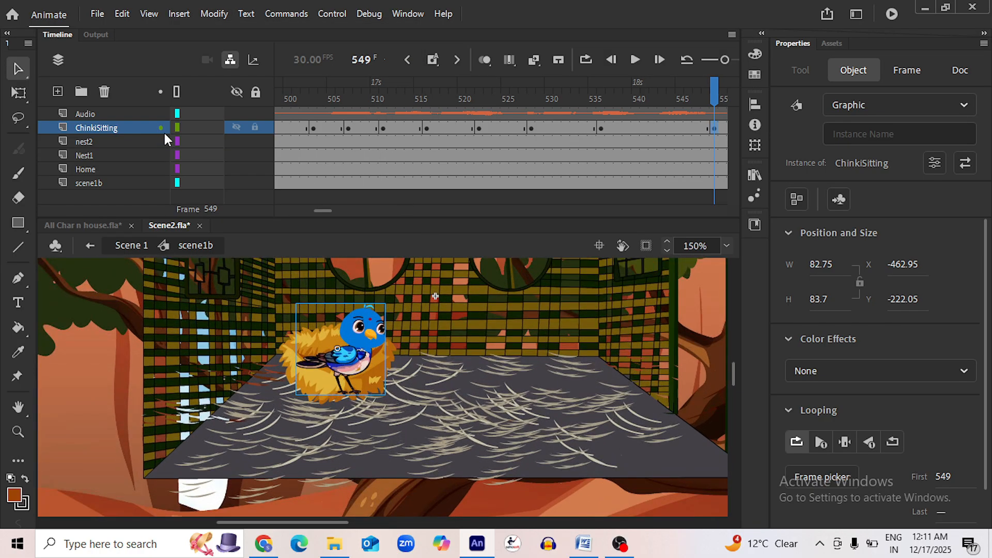
{"action": "left_click", "coordinate": [117, 136]}
{"action": "left_click_drag", "start_coordinate": [101, 141], "coordinate": [97, 123]}
{"action": "scroll", "coordinate": [447, 338], "scroll_direction": "down", "scroll_amount": 3}
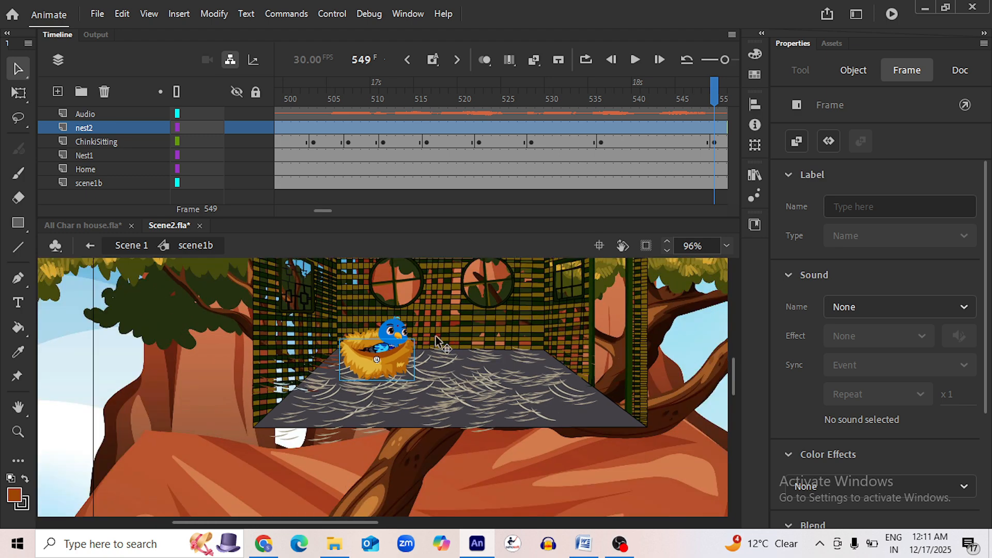
At frame 549, reposition Chinki inside the nest and nudge the bird down, to about X -473, Y -232
{"action": "scroll", "coordinate": [433, 318], "scroll_direction": "up", "scroll_amount": 3}
{"action": "left_click", "coordinate": [385, 351]}
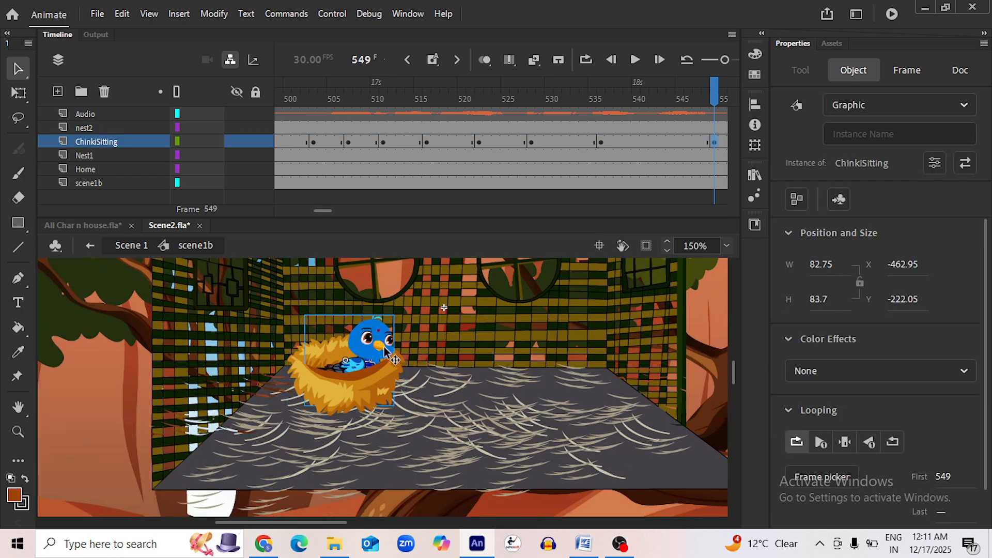
{"action": "scroll", "coordinate": [385, 346], "scroll_direction": "down", "scroll_amount": 3}
{"action": "left_click_drag", "start_coordinate": [379, 344], "coordinate": [324, 361]}
{"action": "scroll", "coordinate": [395, 346], "scroll_direction": "up", "scroll_amount": 4}
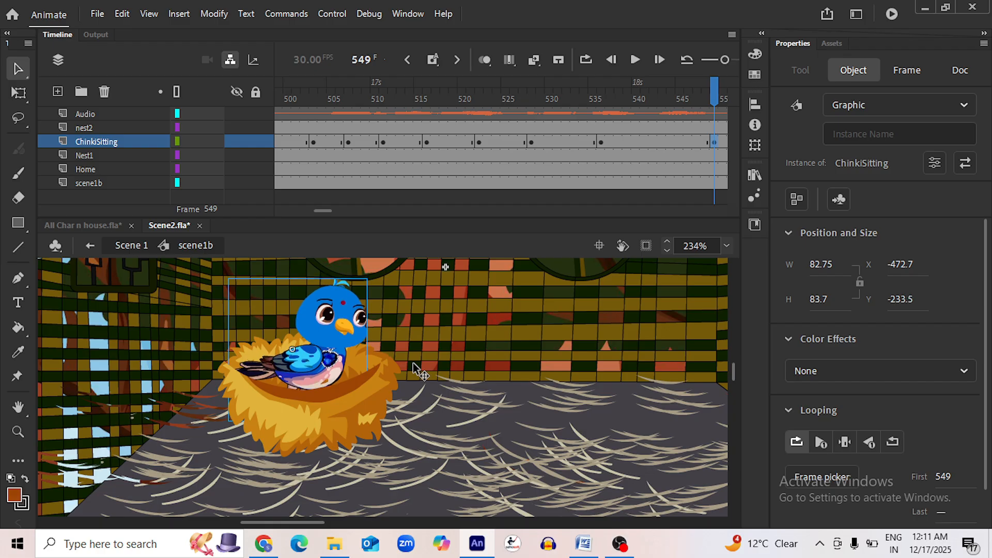
{"action": "key", "text": "Down"}
{"action": "key", "text": "Down"}
{"action": "key", "text": "Down"}
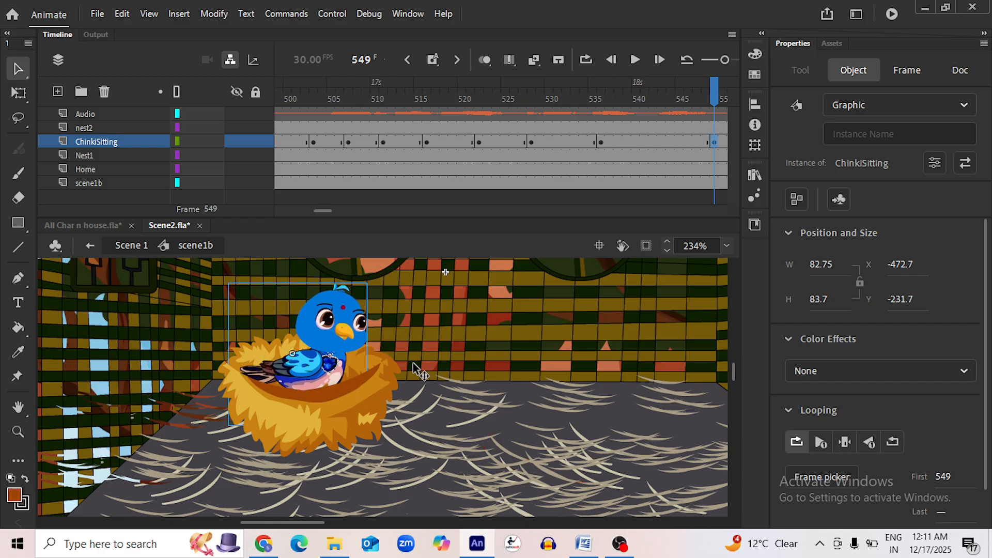
{"action": "scroll", "coordinate": [367, 350], "scroll_direction": "down", "scroll_amount": 1}
{"action": "scroll", "coordinate": [367, 350], "scroll_direction": "down", "scroll_amount": 2}
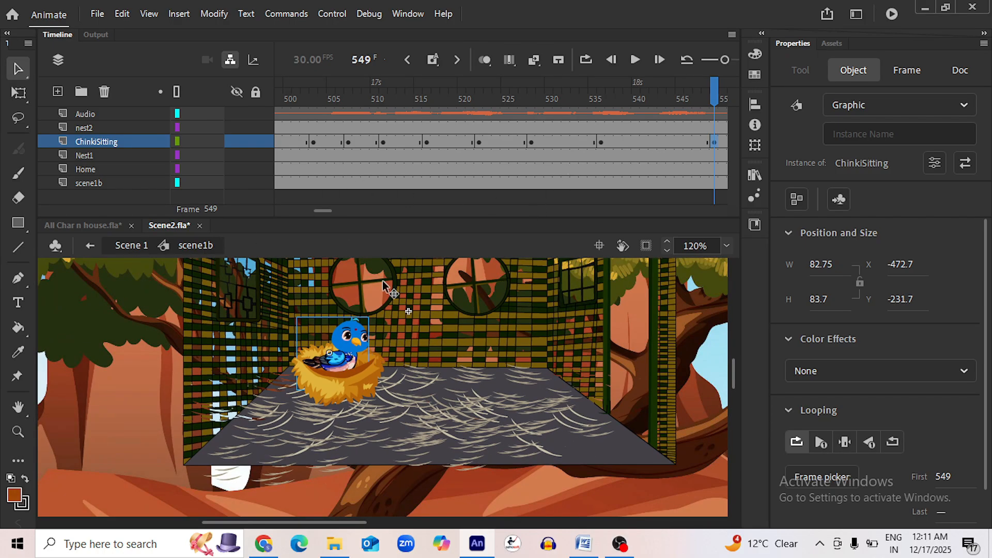
Play scene1b from frame 549 to check Chinki sitting in the nest against the audio
{"action": "scroll", "coordinate": [407, 318], "scroll_direction": "down", "scroll_amount": 2}
{"action": "left_click_drag", "start_coordinate": [355, 520], "coordinate": [412, 521]}
{"action": "scroll", "coordinate": [500, 298], "scroll_direction": "down", "scroll_amount": 2}
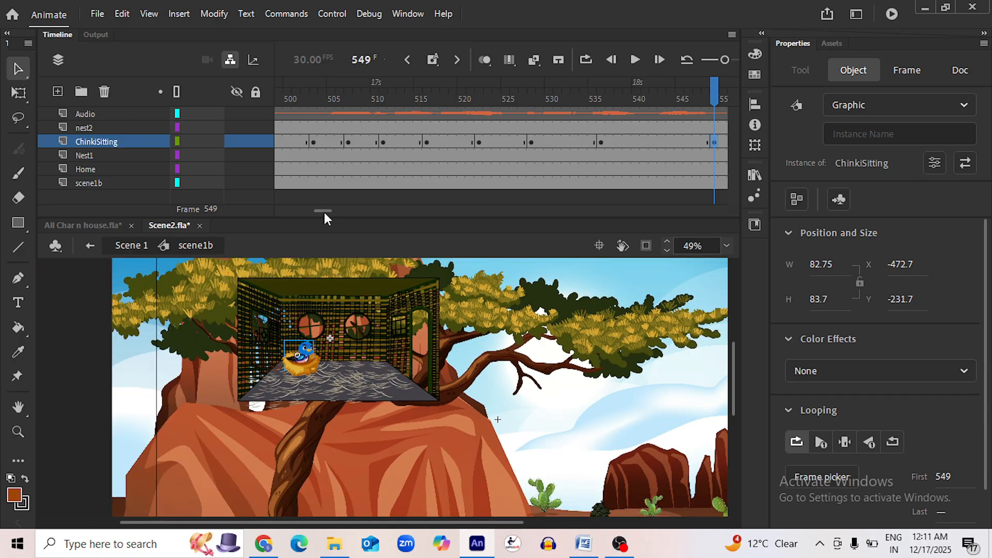
{"action": "left_click_drag", "start_coordinate": [323, 211], "coordinate": [324, 210]}
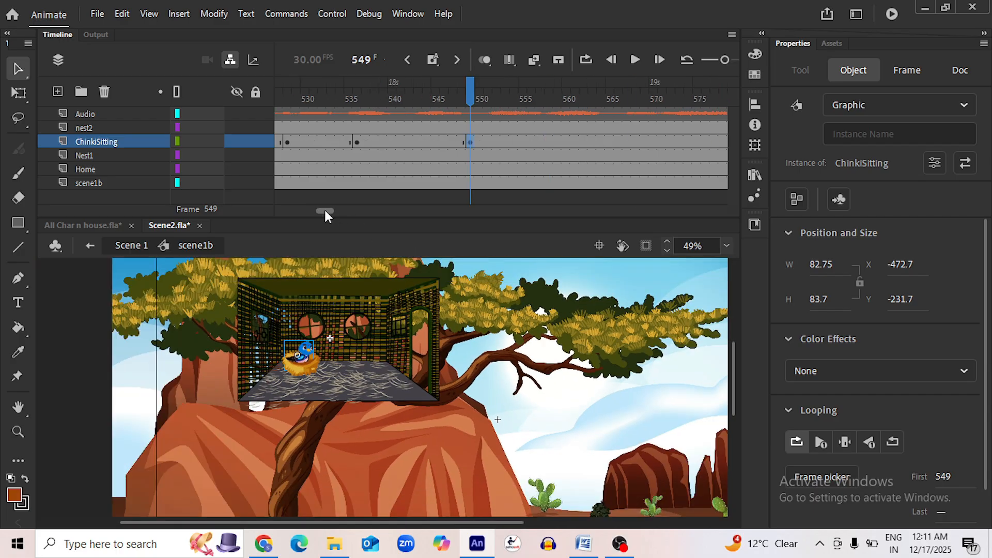
{"action": "left_click", "coordinate": [636, 60]}
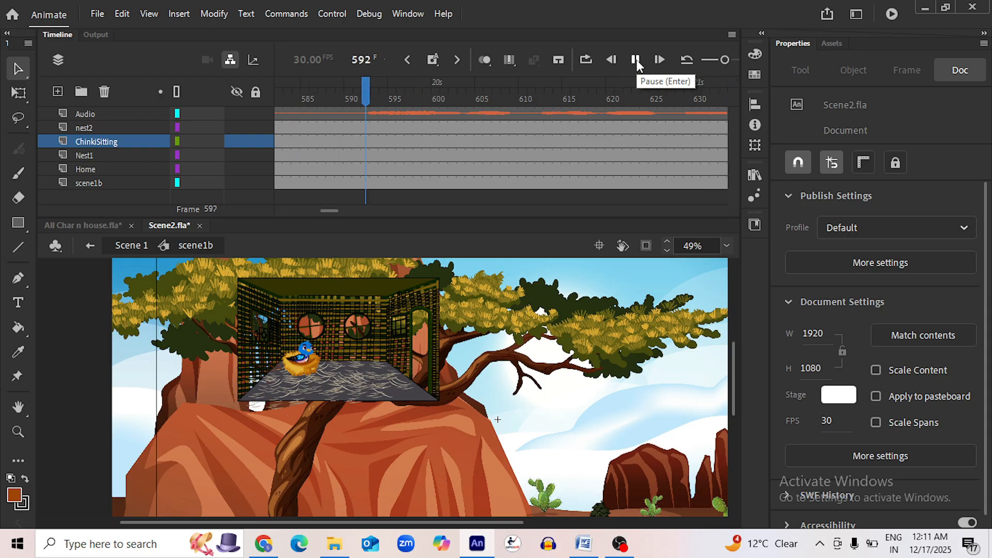
{"action": "left_click", "coordinate": [637, 60]}
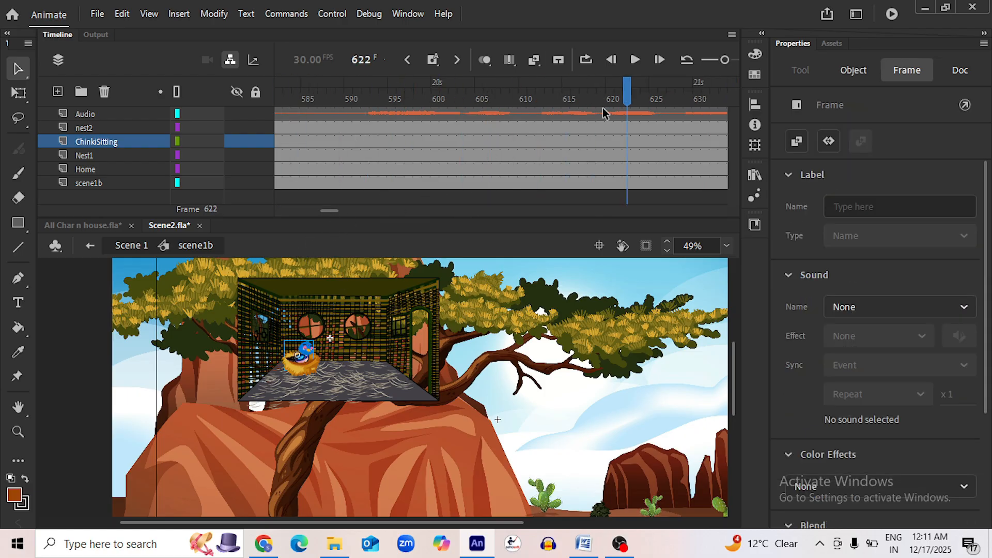
With the playhead at frame 595, save the file and return to Scene 1
{"action": "left_click_drag", "start_coordinate": [602, 108], "coordinate": [395, 93]}
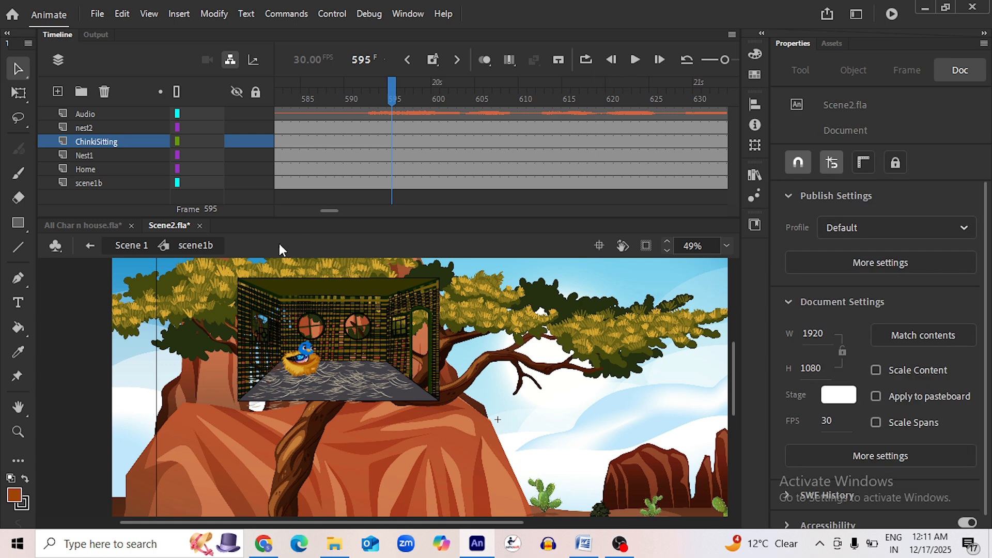
{"action": "key", "text": "ctrl+s"}
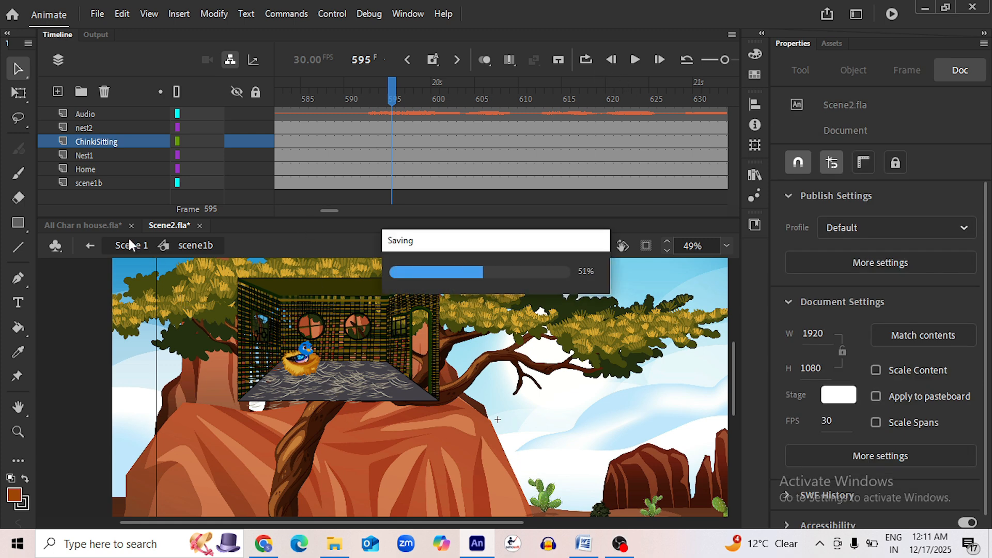
{"action": "left_click", "coordinate": [130, 246]}
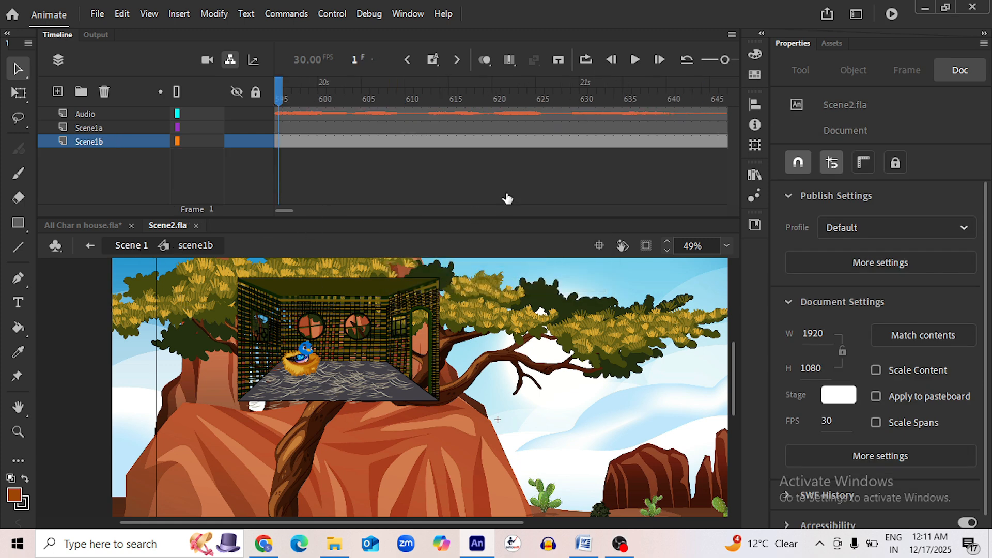
Play Scene 1 to locate the audio break, insert a blank keyframe on the Scene1b layer at frame 650, and save the file
{"action": "left_click", "coordinate": [632, 62]}
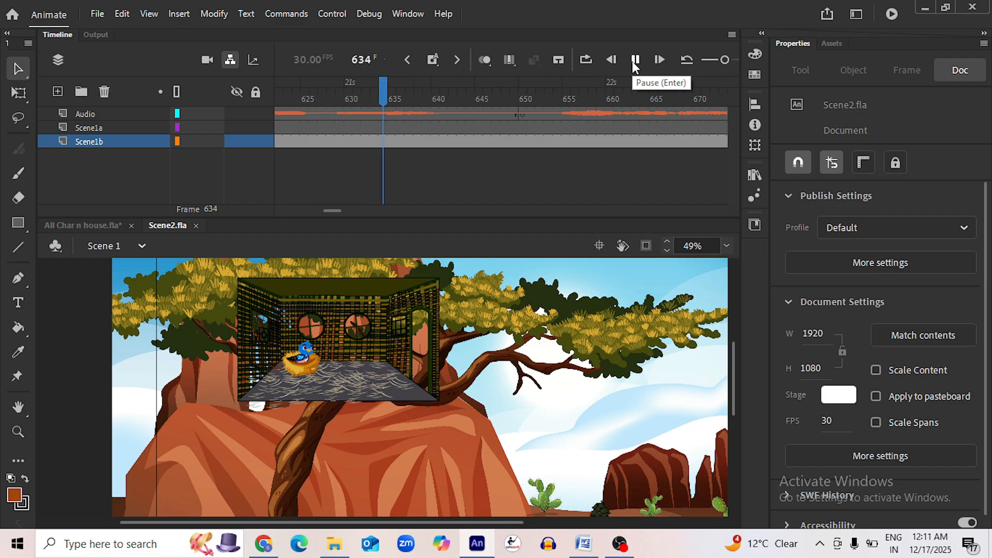
{"action": "left_click", "coordinate": [635, 60]}
{"action": "left_click_drag", "start_coordinate": [532, 100], "coordinate": [520, 118]}
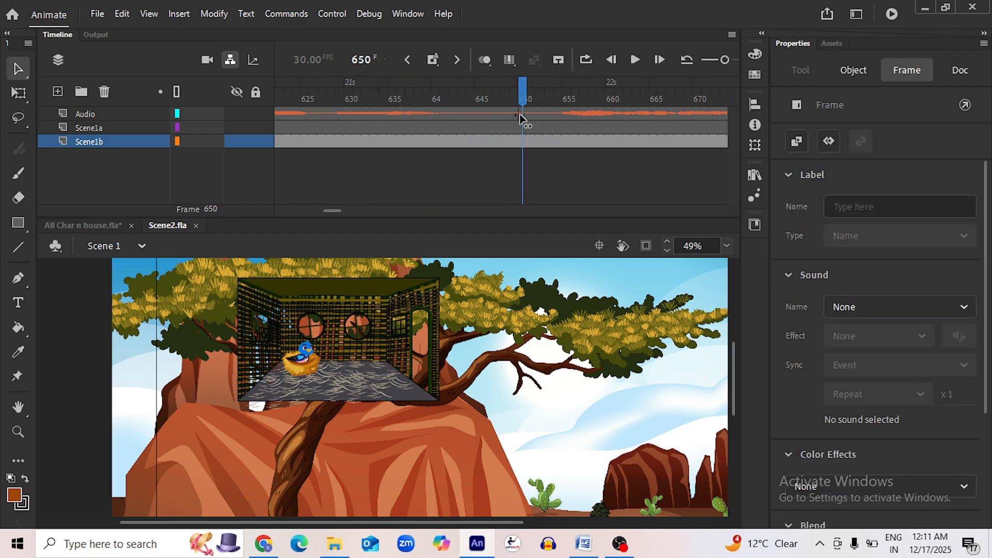
{"action": "left_click", "coordinate": [516, 141]}
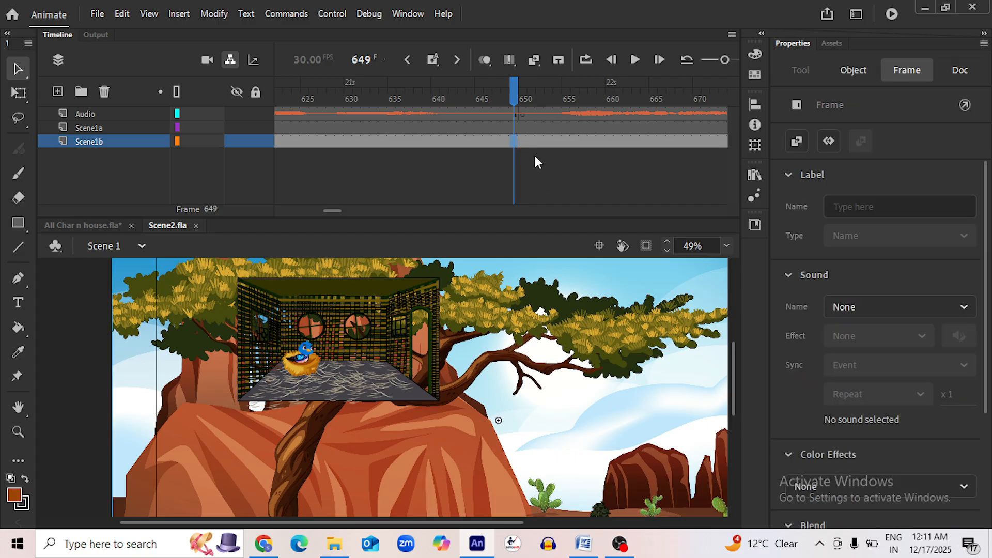
{"action": "left_click", "coordinate": [522, 143]}
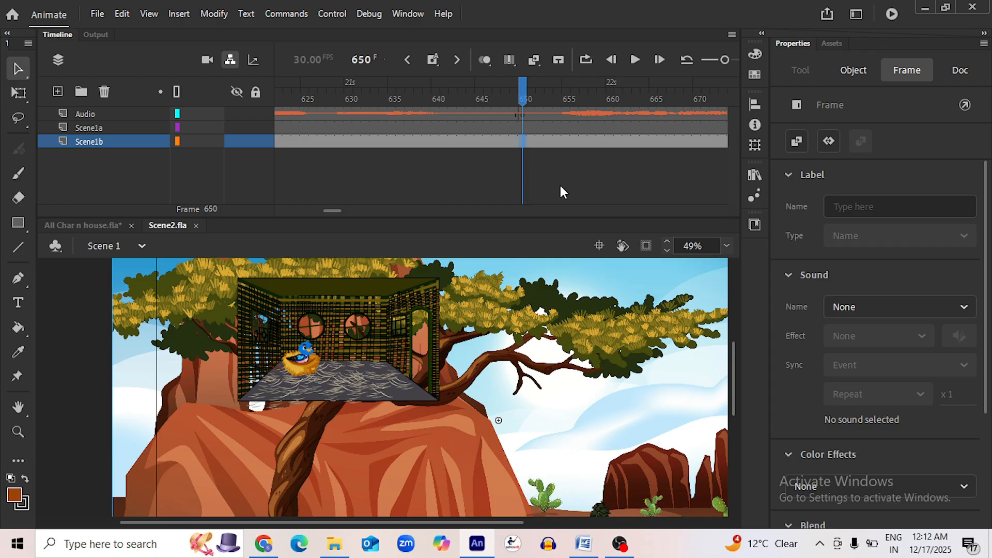
{"action": "key", "text": "F7"}
{"action": "key", "text": "ctrl+s"}
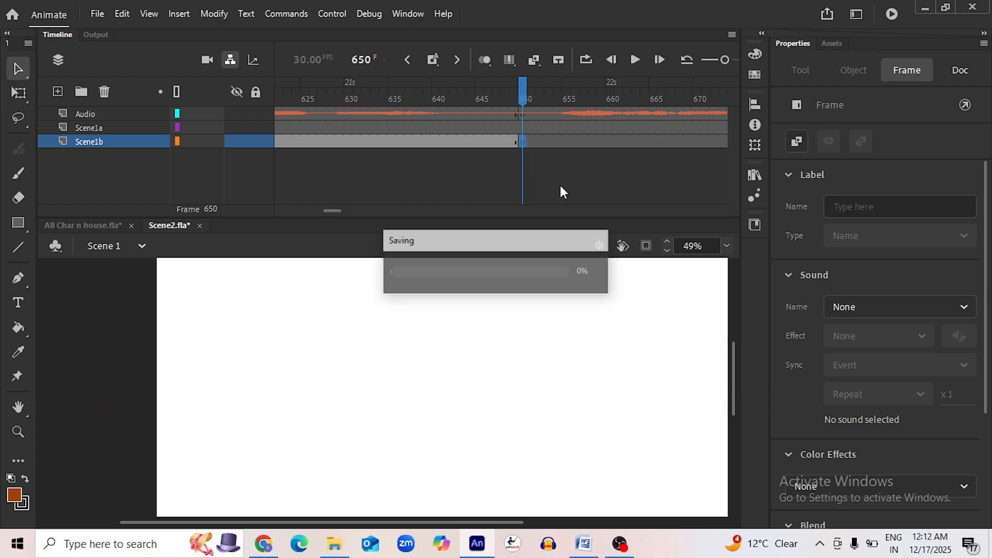
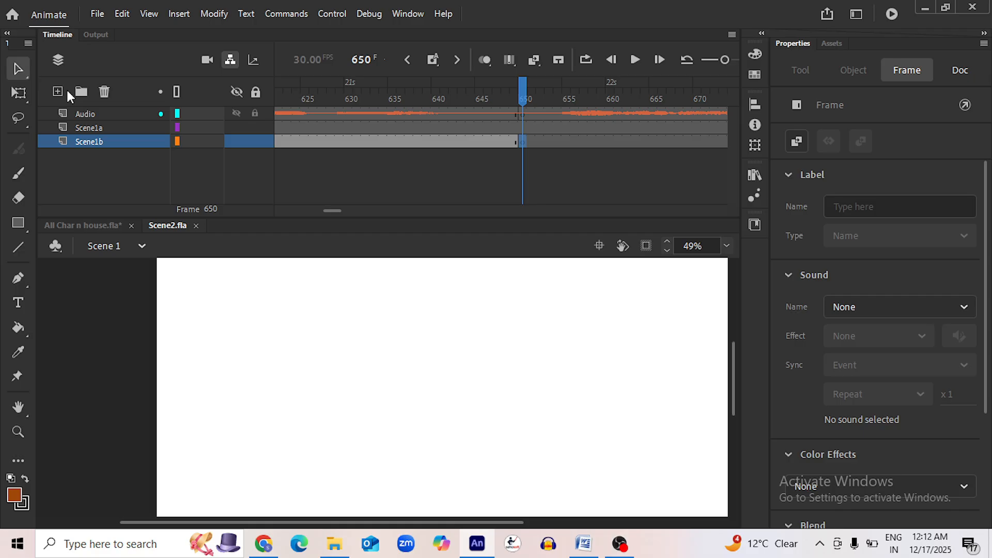
Add a new layer below Scene1b, name it scene1c, and save the file
{"action": "left_click", "coordinate": [57, 92]}
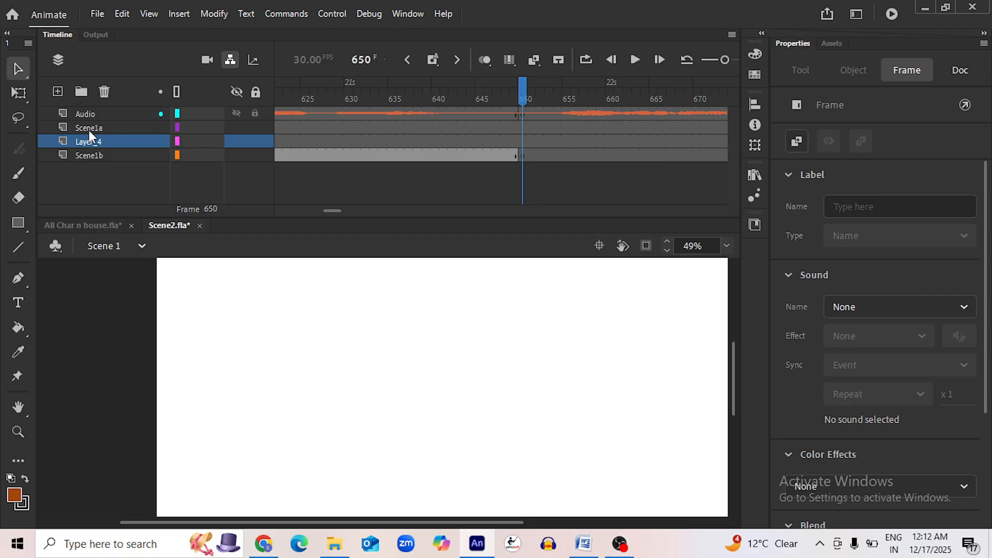
{"action": "left_click_drag", "start_coordinate": [104, 142], "coordinate": [104, 162]}
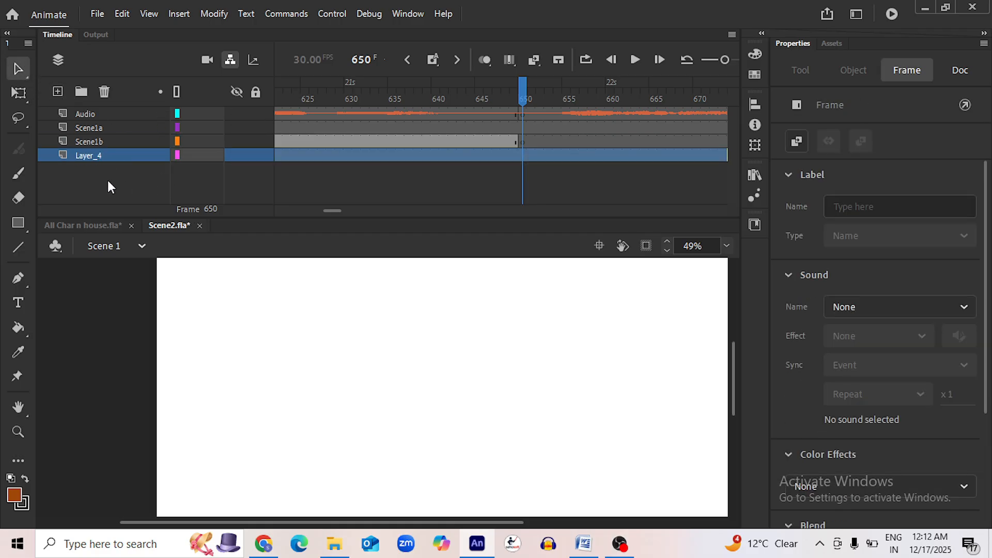
{"action": "double_click", "coordinate": [97, 154]}
{"action": "type", "text": "scene1c"}
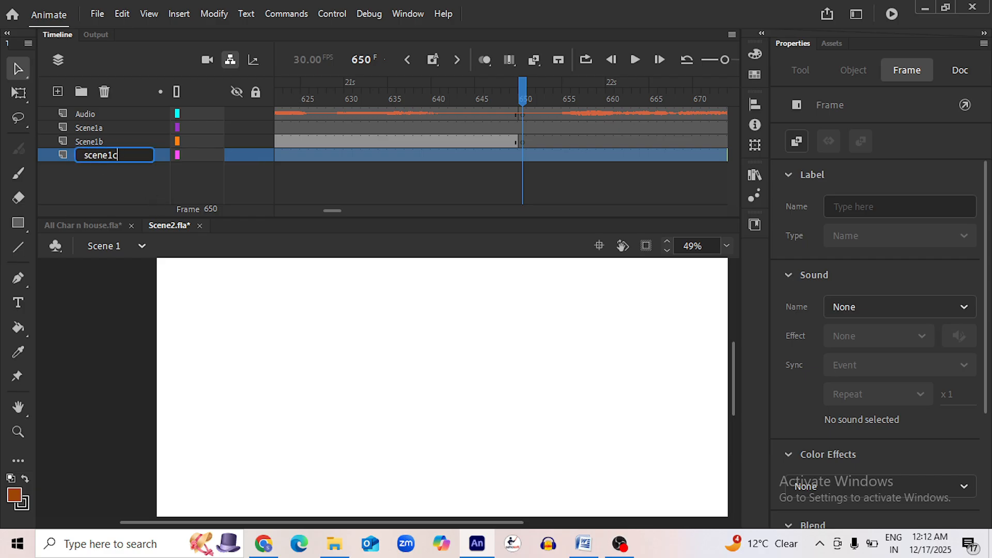
{"action": "key", "text": "Return"}
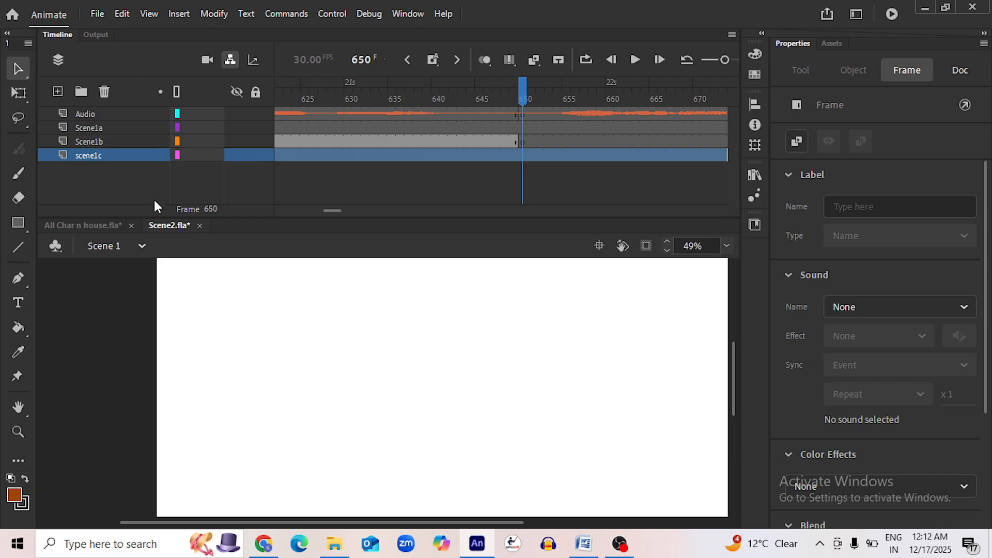
{"action": "key", "text": "ctrl+s"}
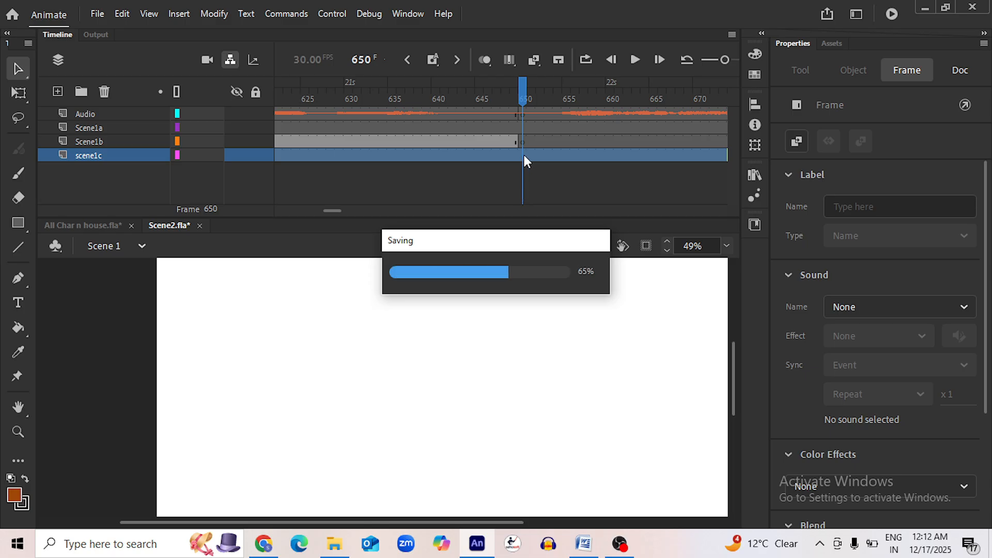
Start scene1c with a keyframe at frame 650 and import 5.jpg from the Background Images folder, without replacing existing library items
{"action": "left_click", "coordinate": [523, 154]}
{"action": "scroll", "coordinate": [452, 467], "scroll_direction": "down", "scroll_amount": 3}
{"action": "scroll", "coordinate": [452, 436], "scroll_direction": "down", "scroll_amount": 2}
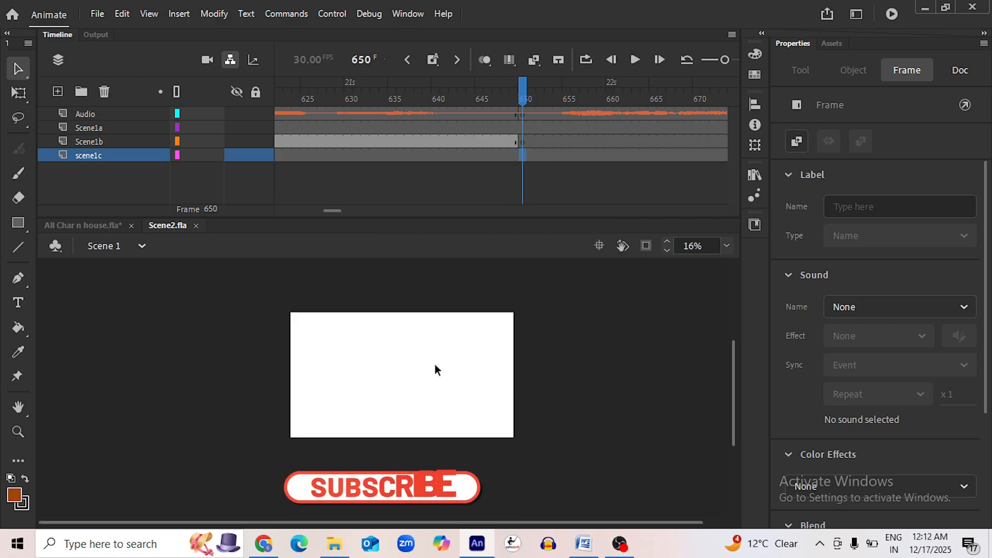
{"action": "left_click", "coordinate": [335, 544]}
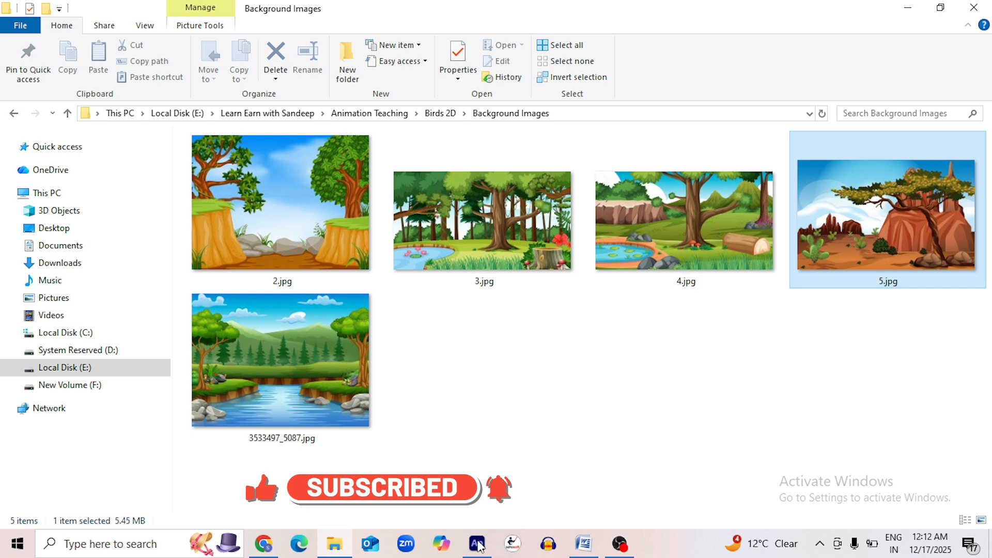
{"action": "left_click_drag", "start_coordinate": [909, 251], "coordinate": [505, 373]}
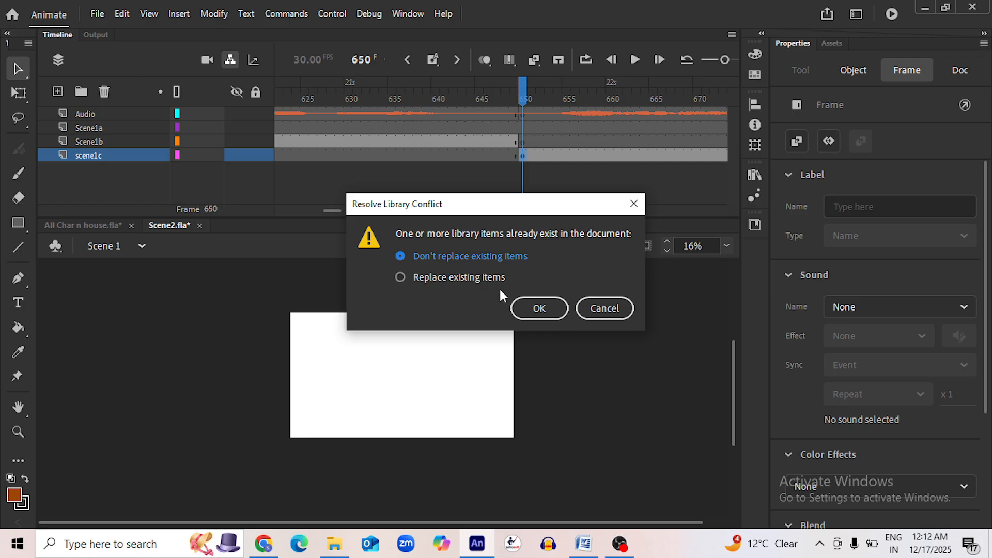
{"action": "left_click", "coordinate": [547, 308]}
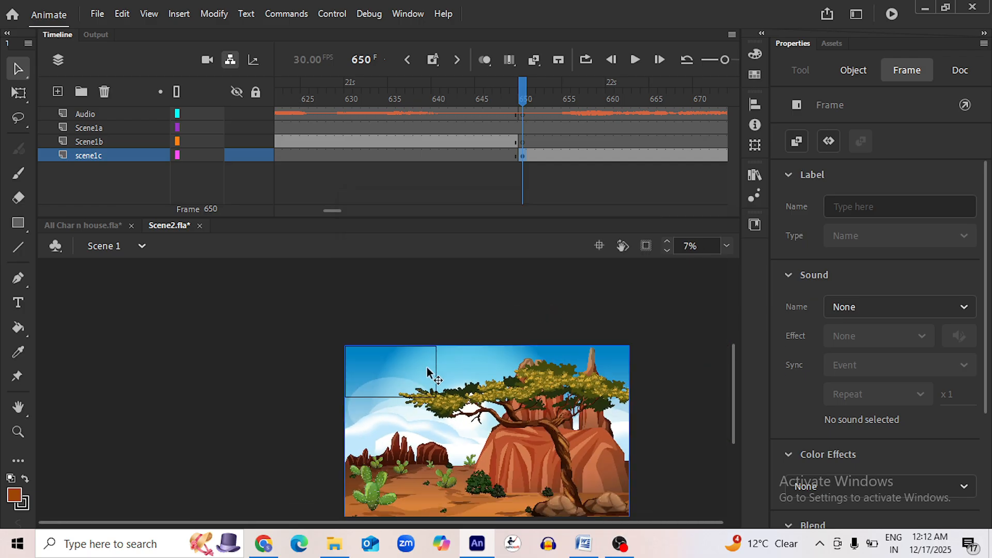
Scale the desert background down to about 2739 x 1444 and move it over the stage, to about X -315, Y -113
{"action": "key", "text": "q"}
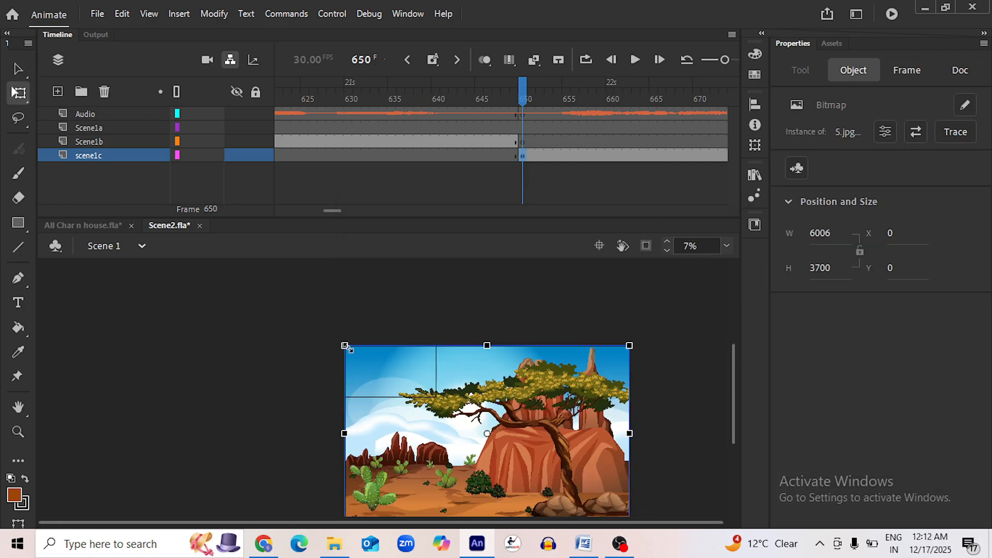
{"action": "left_click_drag", "start_coordinate": [345, 346], "coordinate": [398, 387]}
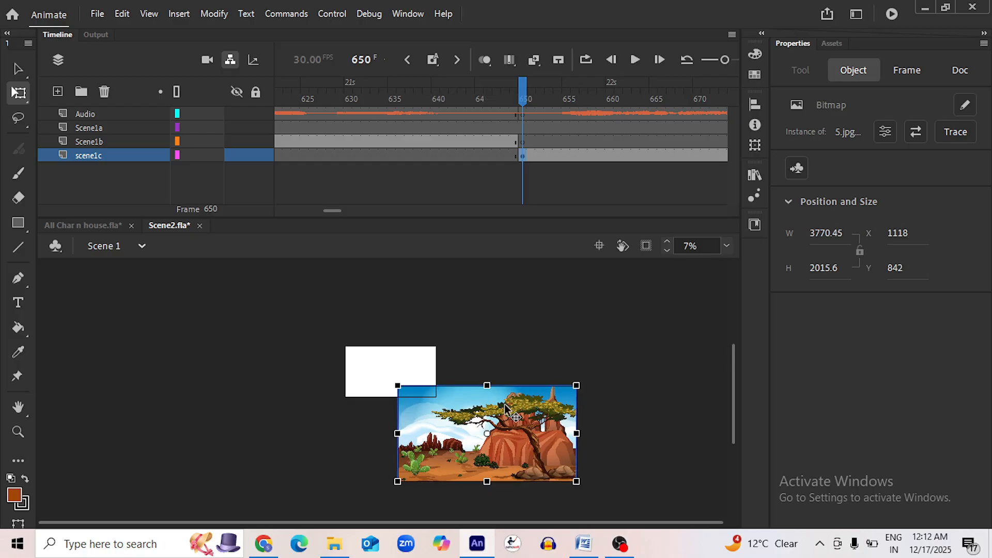
{"action": "key", "text": "ctrl+minus"}
{"action": "scroll", "coordinate": [468, 437], "scroll_direction": "up", "scroll_amount": 5}
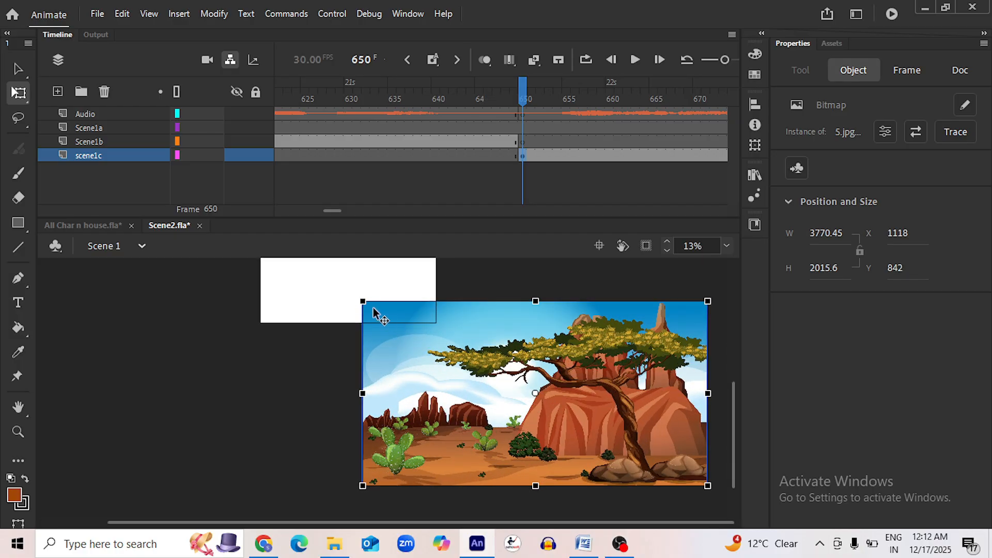
{"action": "left_click_drag", "start_coordinate": [362, 304], "coordinate": [408, 327]}
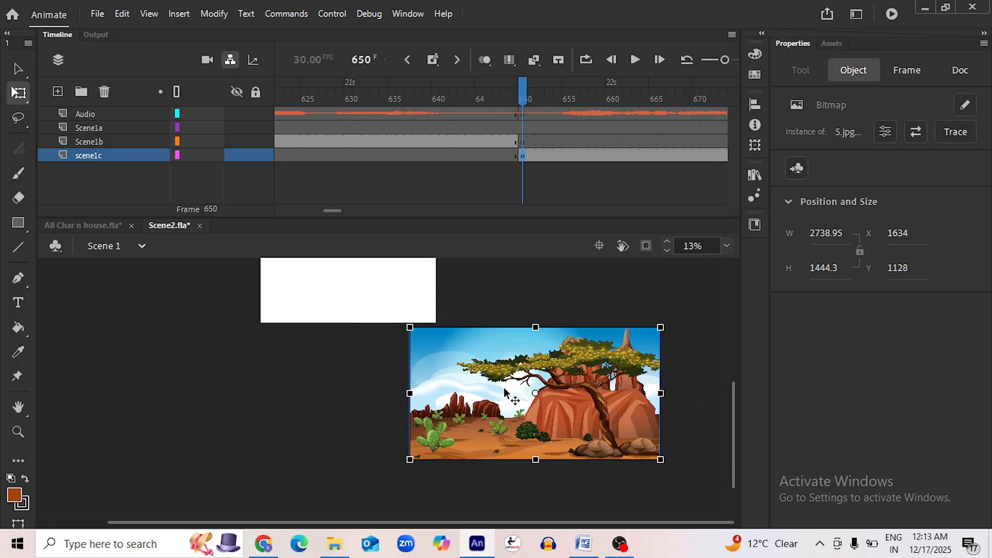
{"action": "scroll", "coordinate": [511, 397], "scroll_direction": "down", "scroll_amount": 3}
{"action": "left_click_drag", "start_coordinate": [566, 409], "coordinate": [455, 340]}
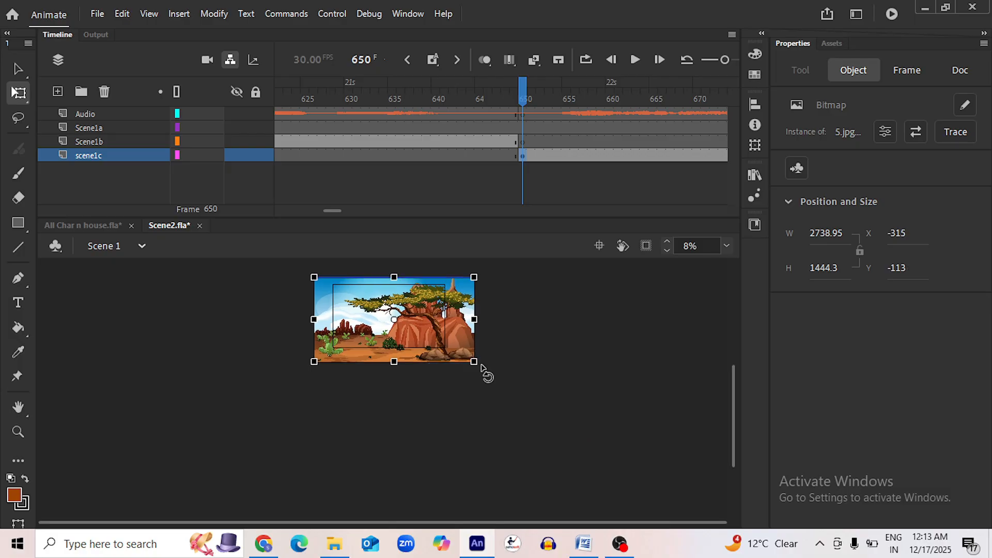
Resize the background to about 2307 x 1508, position it at about X -187, Y -185, and save the file
{"action": "scroll", "coordinate": [500, 418], "scroll_direction": "up", "scroll_amount": 3}
{"action": "scroll", "coordinate": [501, 418], "scroll_direction": "up", "scroll_amount": 3}
{"action": "scroll", "coordinate": [455, 406], "scroll_direction": "down", "scroll_amount": 2}
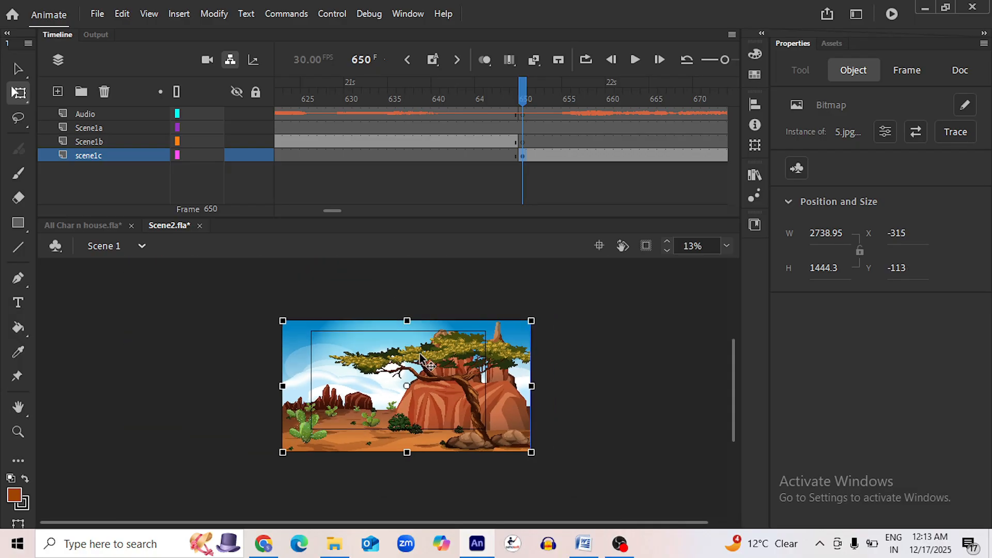
{"action": "left_click_drag", "start_coordinate": [407, 321], "coordinate": [407, 310]}
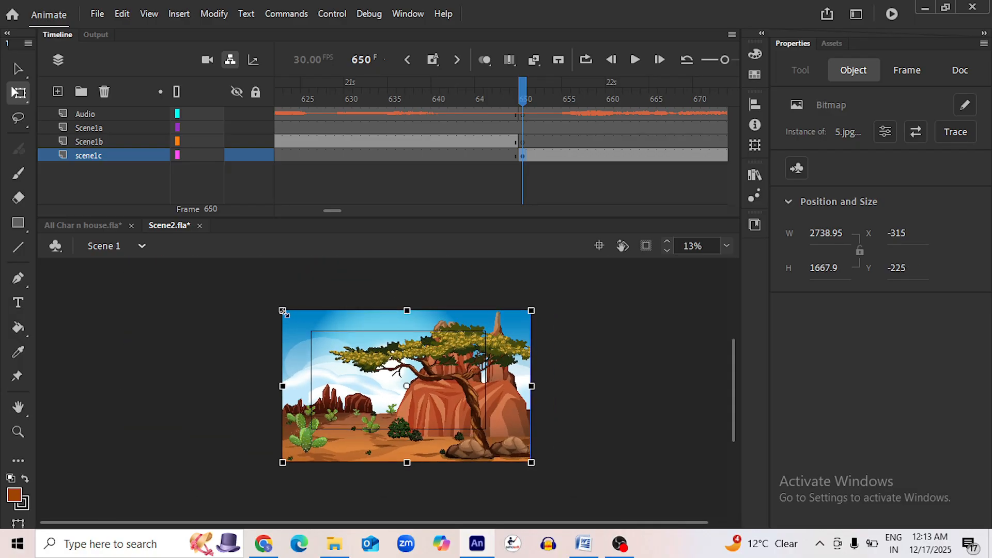
{"action": "left_click_drag", "start_coordinate": [282, 311], "coordinate": [301, 320]}
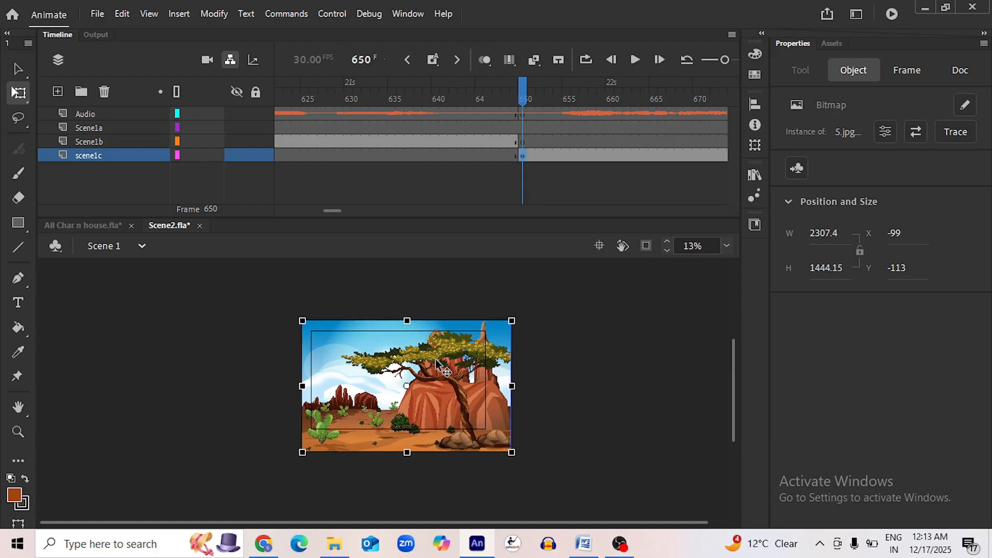
{"action": "mouse_move", "coordinate": [444, 366]}
{"action": "left_mouse_down"}
{"action": "mouse_move", "coordinate": [443, 352]}
{"action": "mouse_move", "coordinate": [435, 359]}
{"action": "left_mouse_up"}
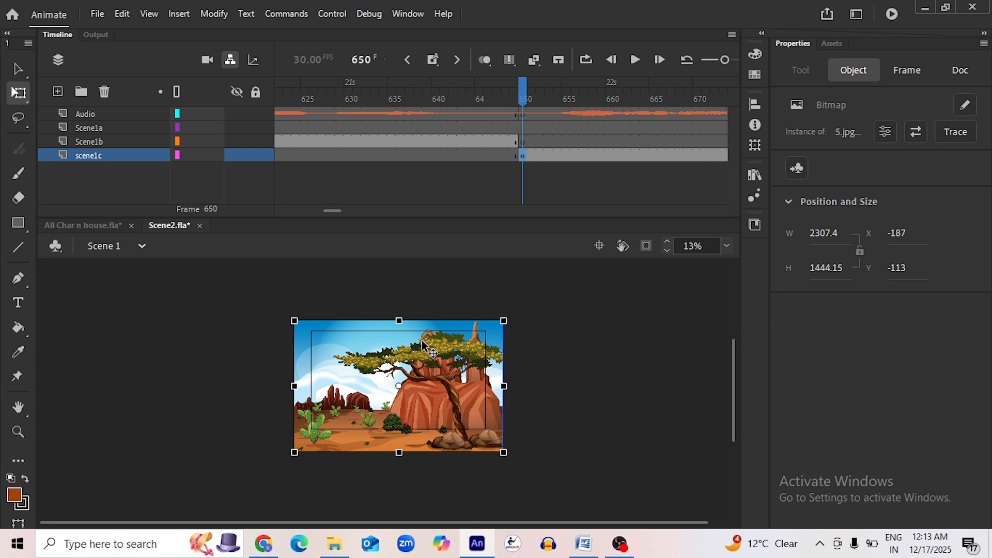
{"action": "left_click_drag", "start_coordinate": [399, 317], "coordinate": [398, 314]}
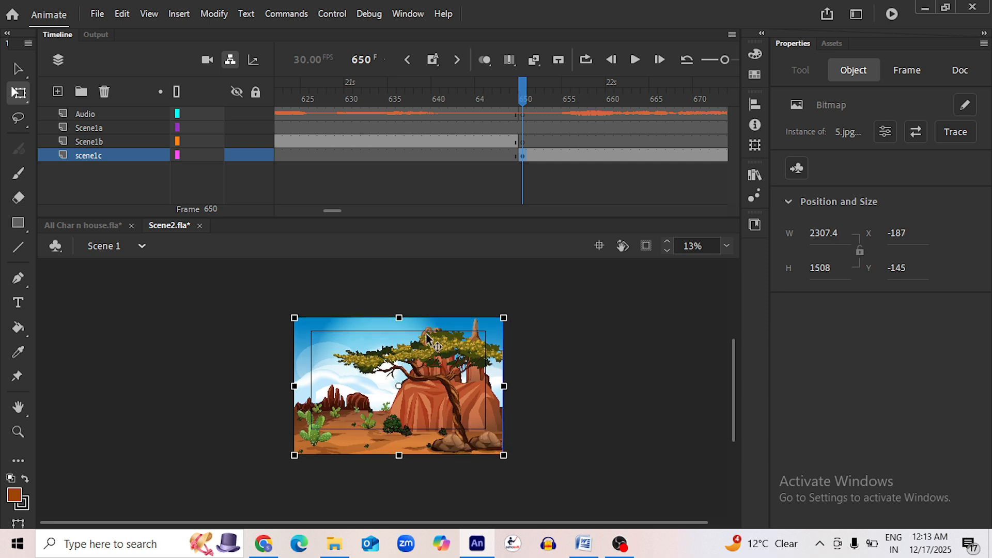
{"action": "left_click_drag", "start_coordinate": [421, 376], "coordinate": [421, 373]}
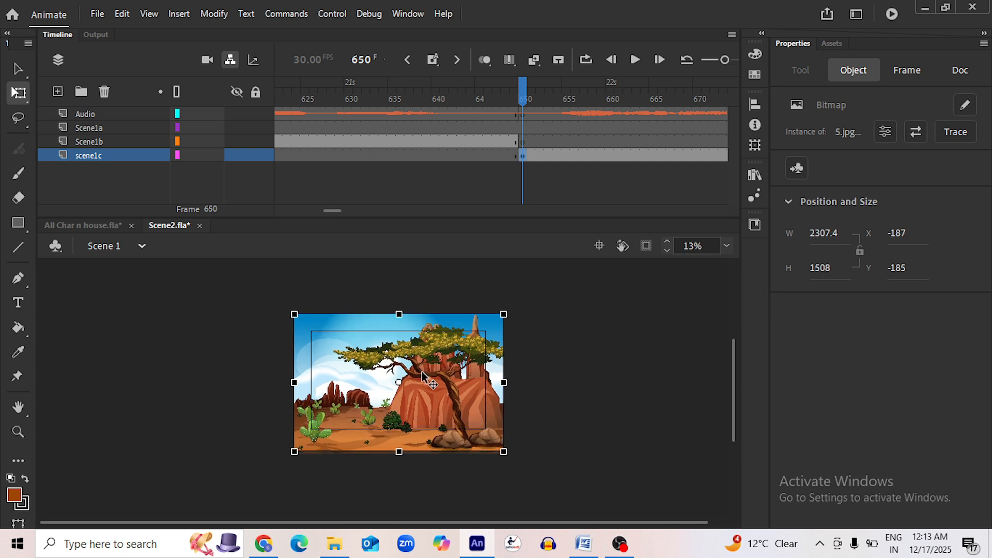
{"action": "key", "text": "ctrl+s"}
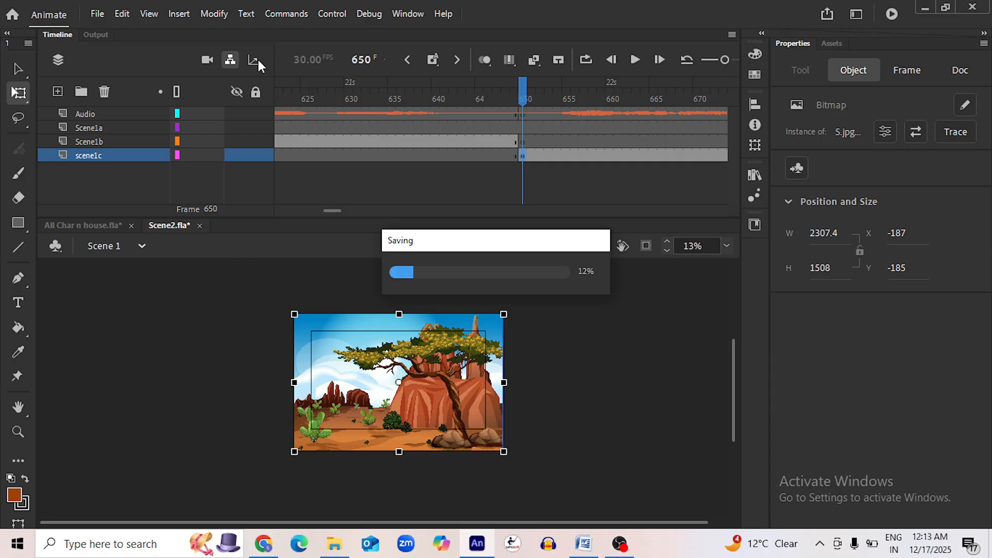
Flip the desert background horizontally
{"action": "left_click", "coordinate": [210, 14]}
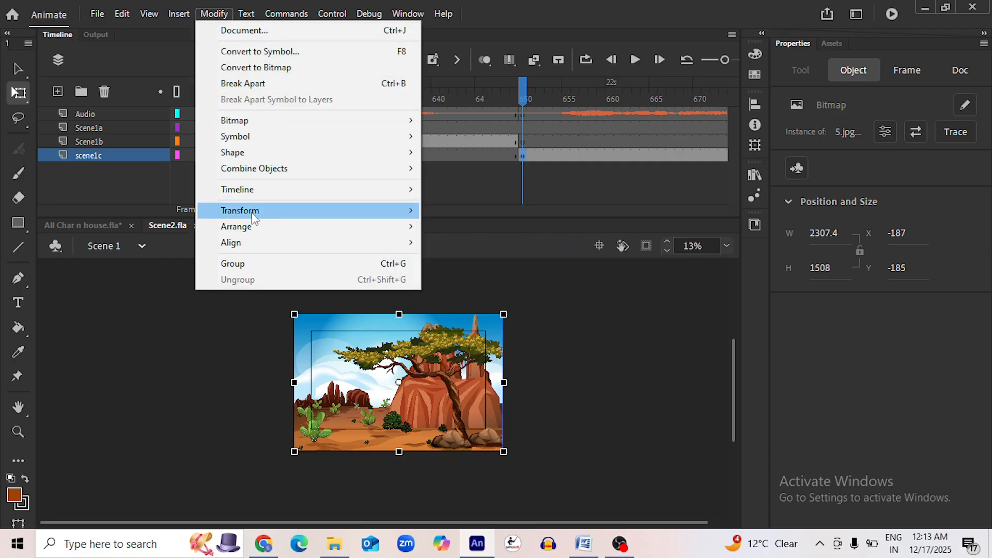
{"action": "mouse_move", "coordinate": [305, 212]}
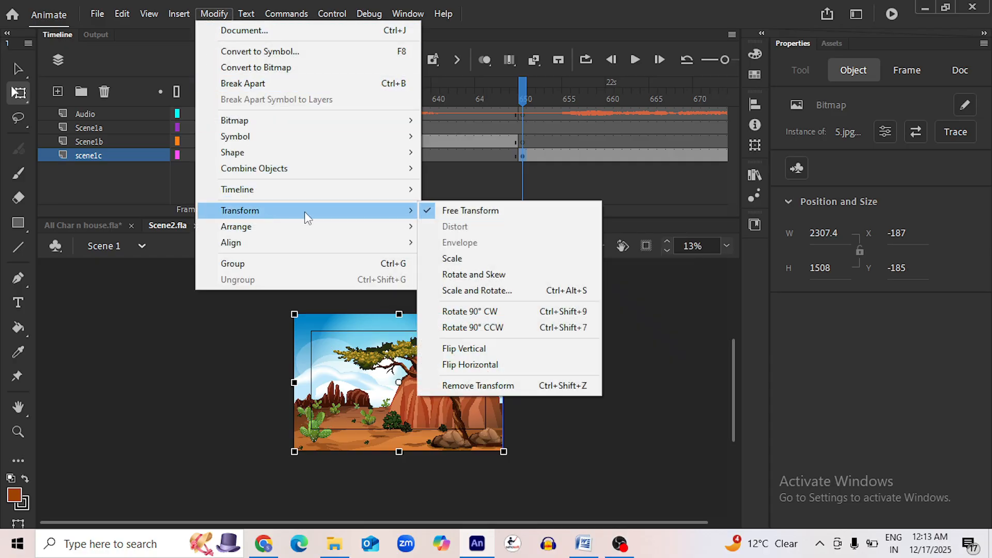
{"action": "left_click", "coordinate": [482, 364]}
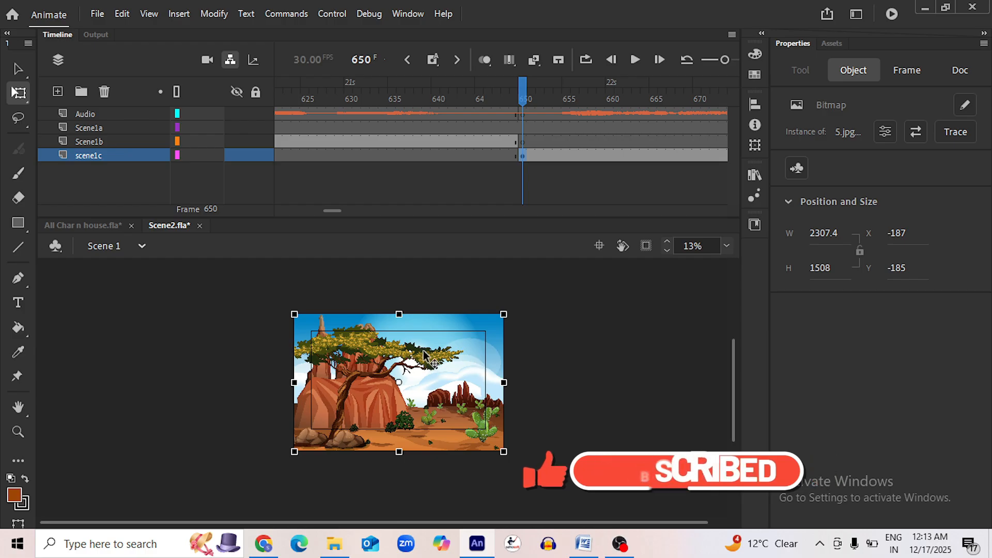
Scale the flipped background to about 2164 x 1365 and move it to about X -141, Y -133 around the stage
{"action": "scroll", "coordinate": [419, 333], "scroll_direction": "up", "scroll_amount": 2}
{"action": "left_click_drag", "start_coordinate": [223, 304], "coordinate": [235, 314]}
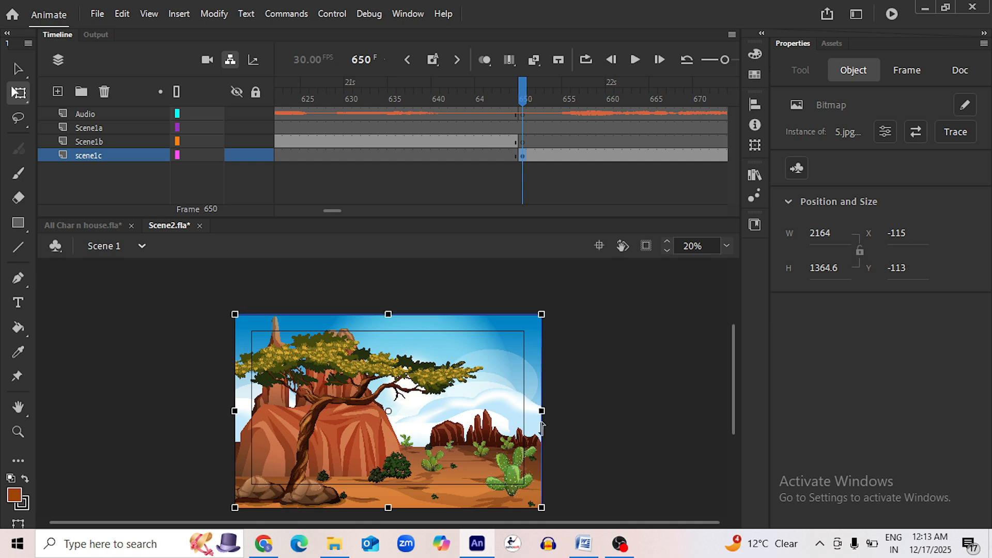
{"action": "left_click_drag", "start_coordinate": [479, 419], "coordinate": [476, 419]}
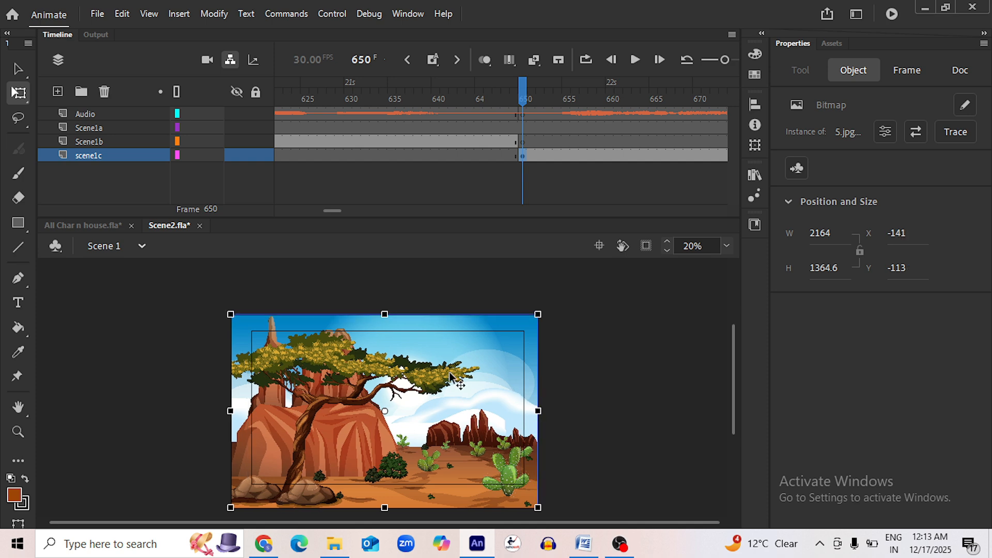
{"action": "left_click_drag", "start_coordinate": [453, 376], "coordinate": [453, 371]}
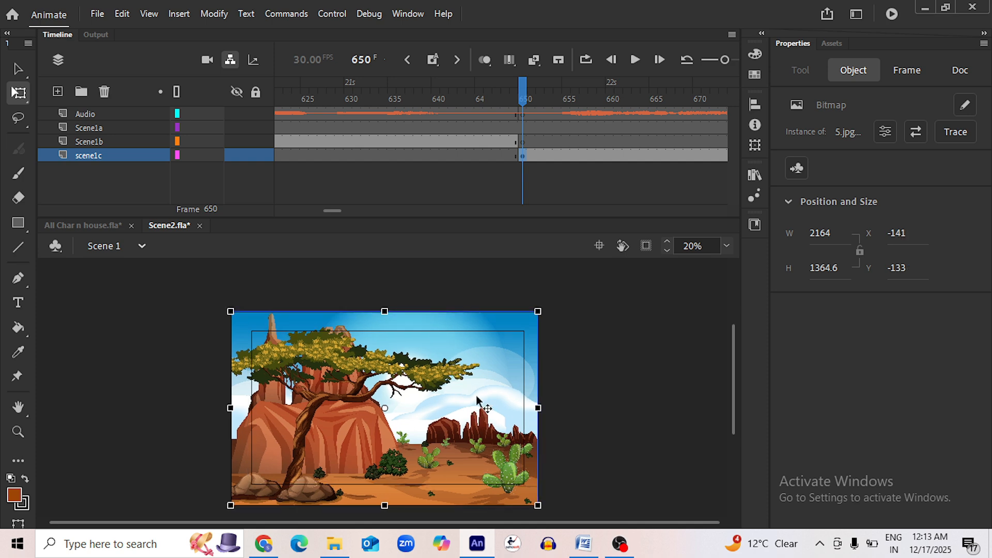
Nudge the background image horizontally to X -130
{"action": "key", "text": "Left"}
{"action": "key", "text": "Left"}
{"action": "key", "text": "Right"}
{"action": "key", "text": "Right"}
{"action": "key", "text": "Right"}
{"action": "key", "text": "Right"}
{"action": "key", "text": "Right"}
{"action": "key", "text": "Right"}
{"action": "key", "text": "Right"}
{"action": "key", "text": "Right"}
{"action": "key", "text": "Right"}
{"action": "key", "text": "Right"}
{"action": "key", "text": "Right"}
{"action": "key", "text": "Right"}
{"action": "key", "text": "Right"}
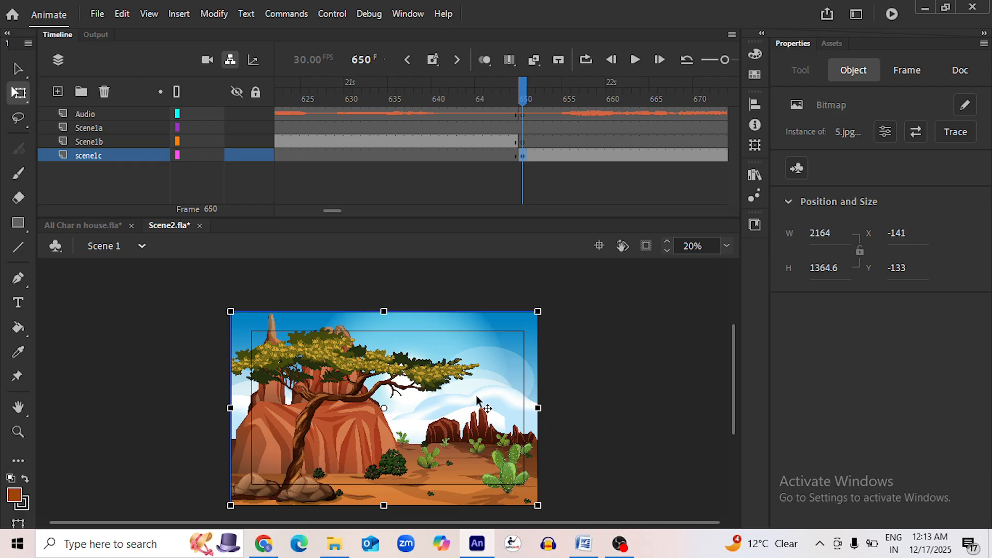
{"action": "key", "text": "Right"}
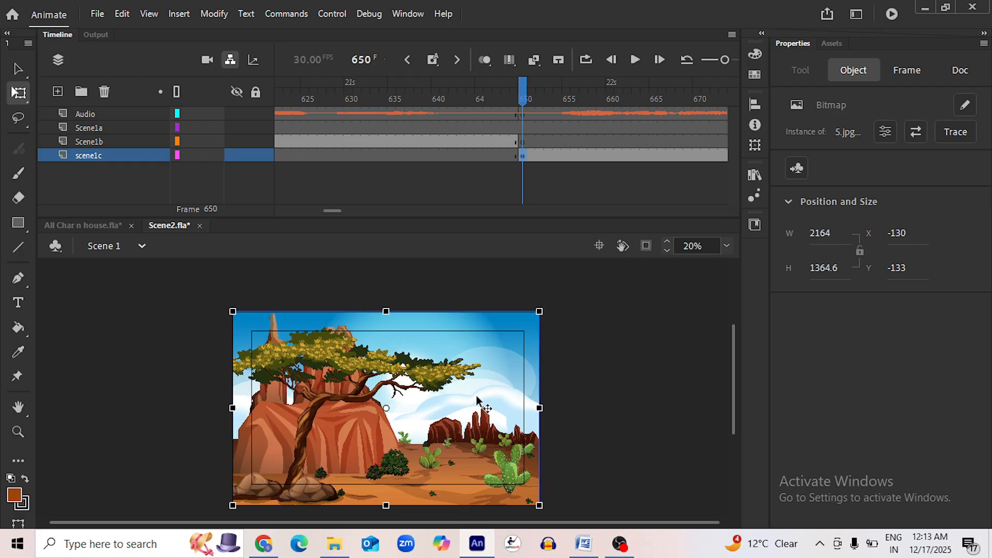
Save the file and convert the flipped desert background into a graphic symbol named scene1c
{"action": "key", "text": "ctrl+s"}
{"action": "key", "text": "F8"}
{"action": "type", "text": "scene"}
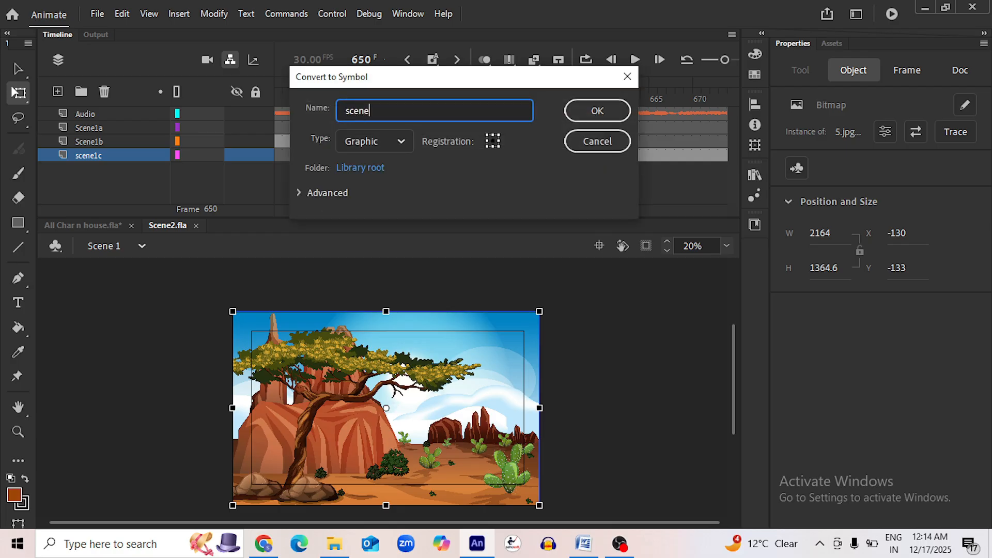
{"action": "type", "text": "1c"}
{"action": "key", "text": "BackSpace"}
{"action": "type", "text": "v"}
{"action": "key", "text": "BackSpace"}
{"action": "type", "text": "c"}
{"action": "left_click", "coordinate": [594, 110]}
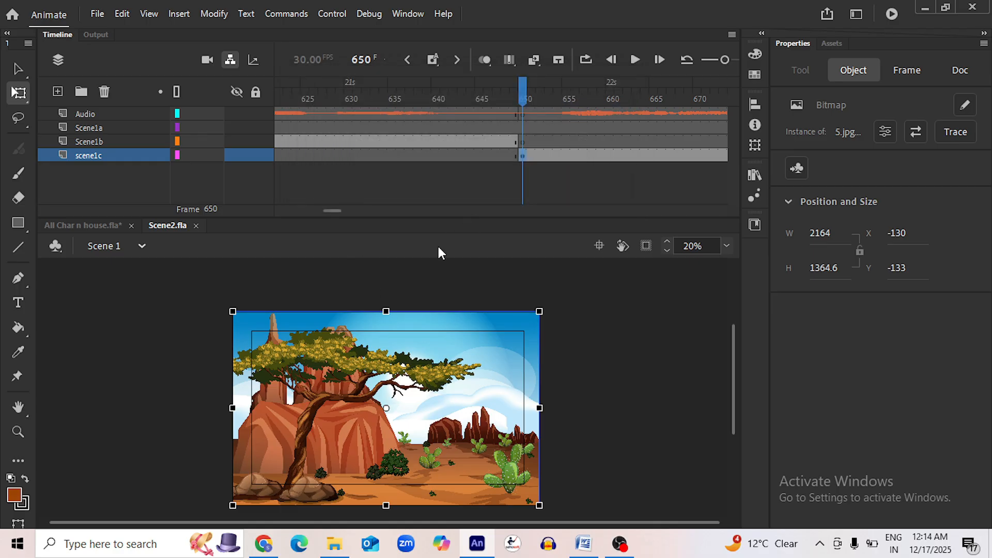
Copy the Audio layer from the main timeline and paste it above Layer_1 inside the scene1c symbol
{"action": "right_click", "coordinate": [85, 108]}
{"action": "left_click", "coordinate": [134, 245]}
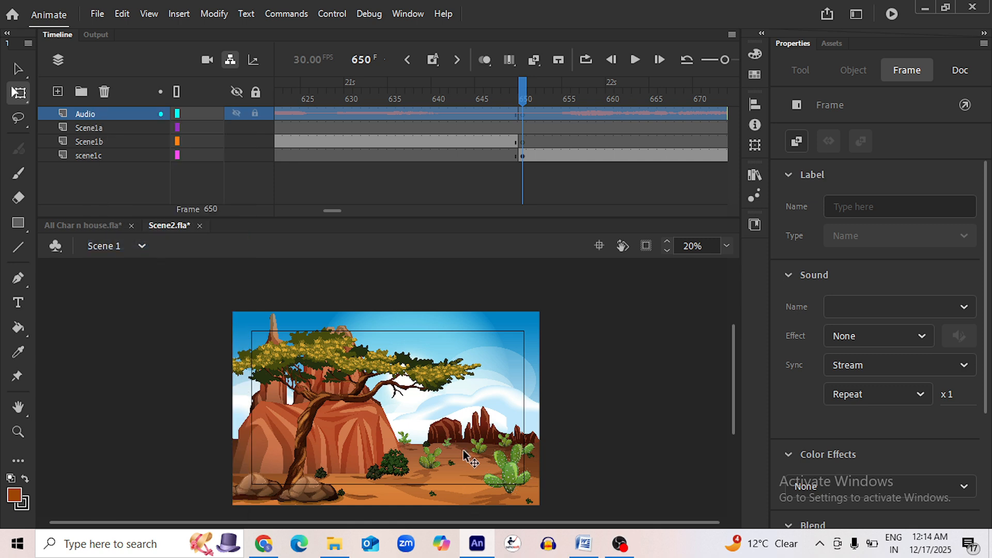
{"action": "double_click", "coordinate": [443, 421]}
{"action": "right_click", "coordinate": [116, 113]}
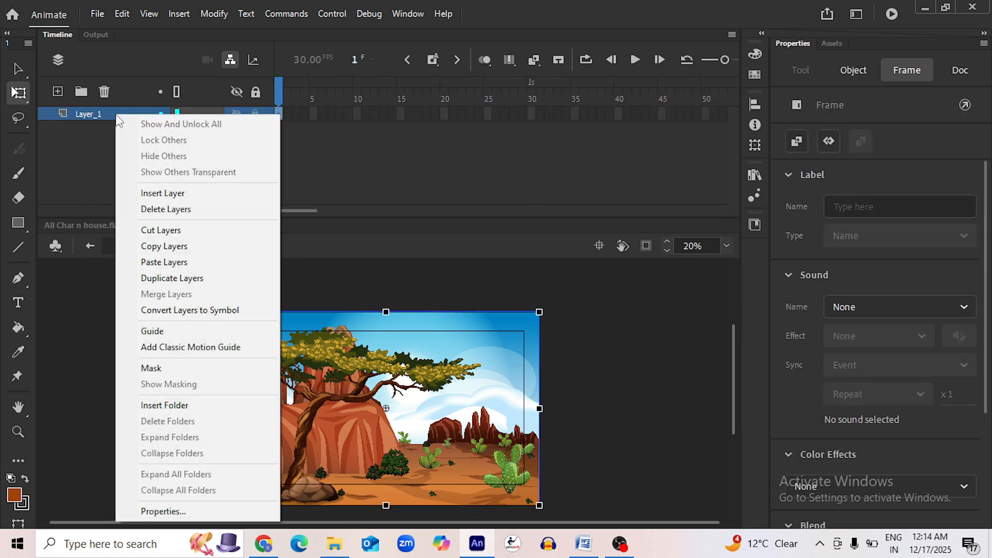
{"action": "left_click", "coordinate": [155, 262]}
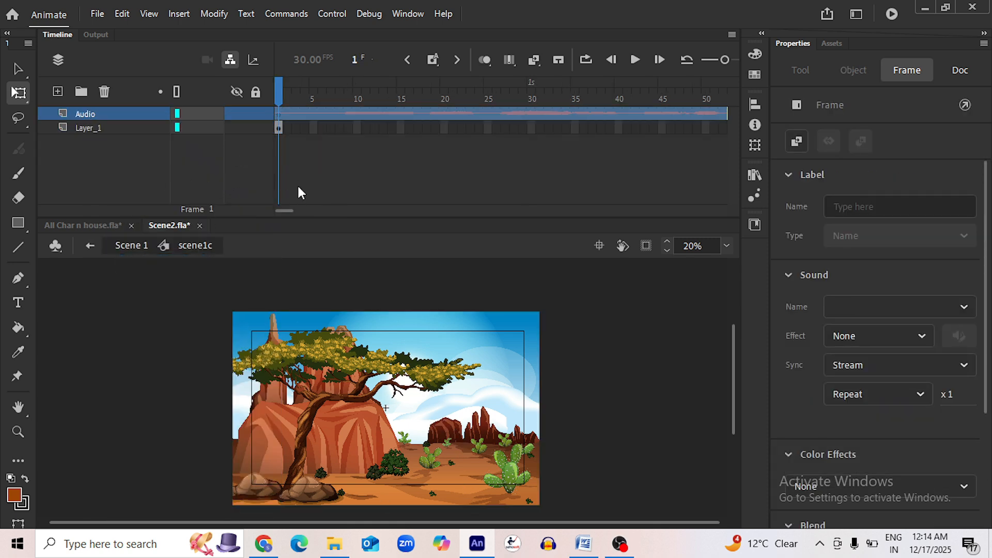
Extend the background layer inside scene1c to frame 5075, matching the end of the audio
{"action": "left_click_drag", "start_coordinate": [284, 211], "coordinate": [678, 216]}
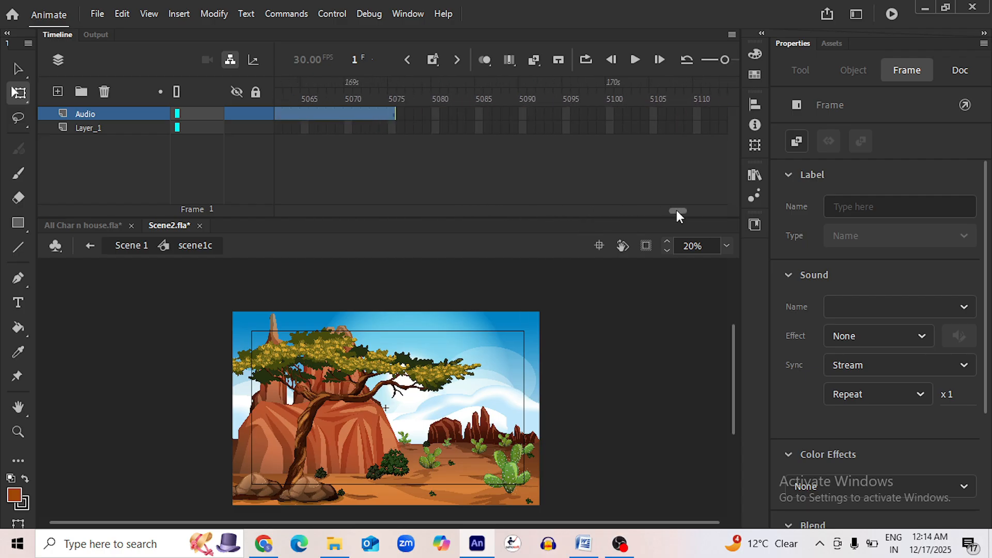
{"action": "left_click", "coordinate": [407, 129]}
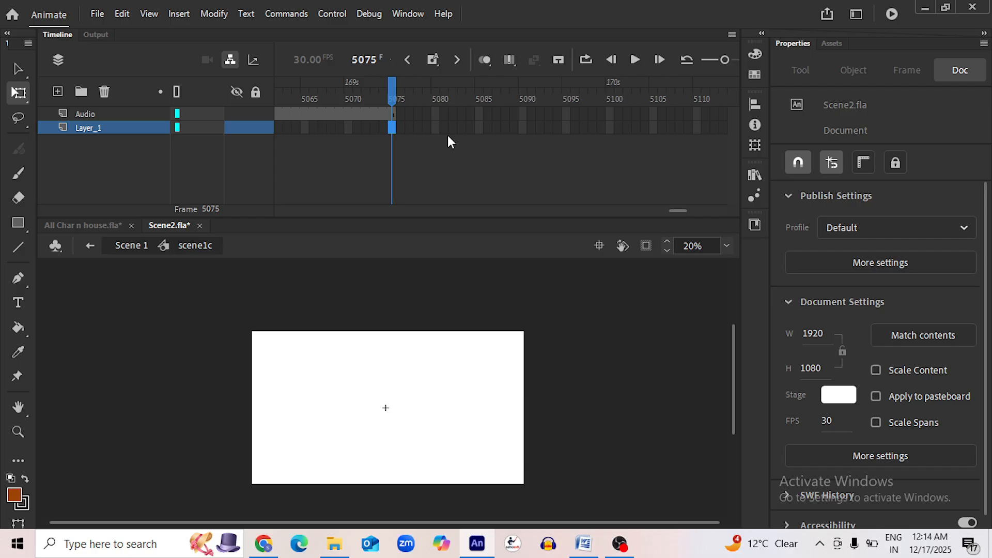
{"action": "key", "text": "F5"}
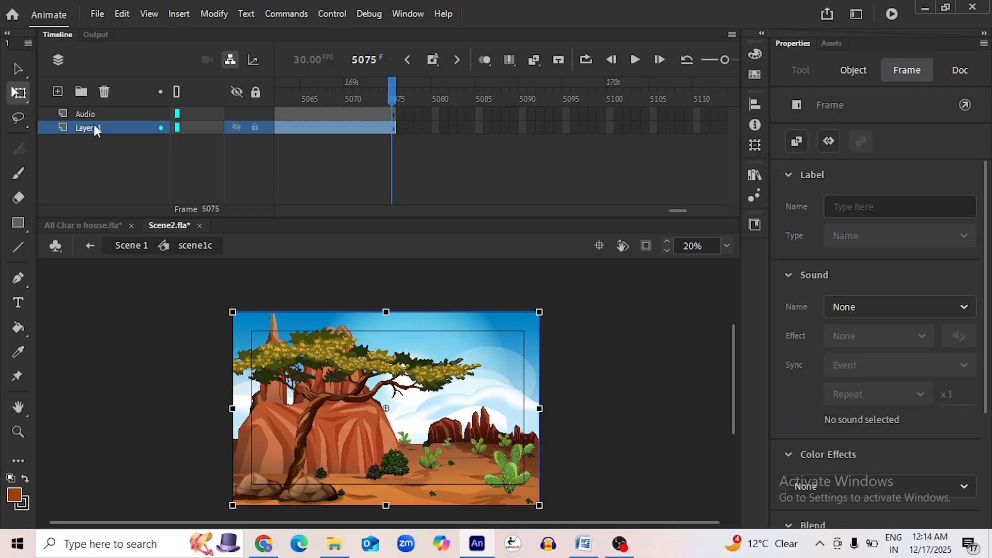
Rename the background layer to scenec, return to frame 1 and save the file
{"action": "double_click", "coordinate": [94, 126]}
{"action": "type", "text": "scene"}
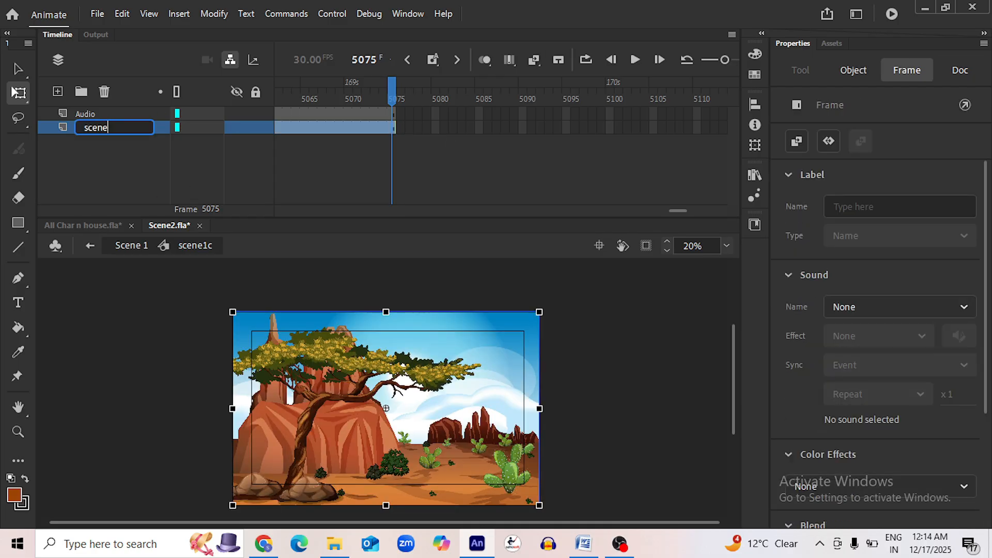
{"action": "type", "text": "c"}
{"action": "key", "text": "Return"}
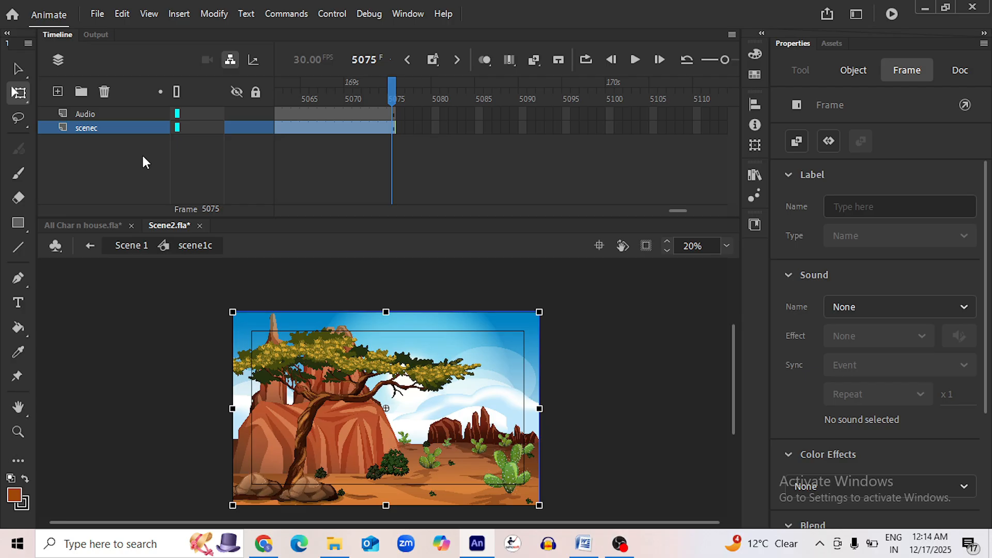
{"action": "key", "text": "ctrl+s"}
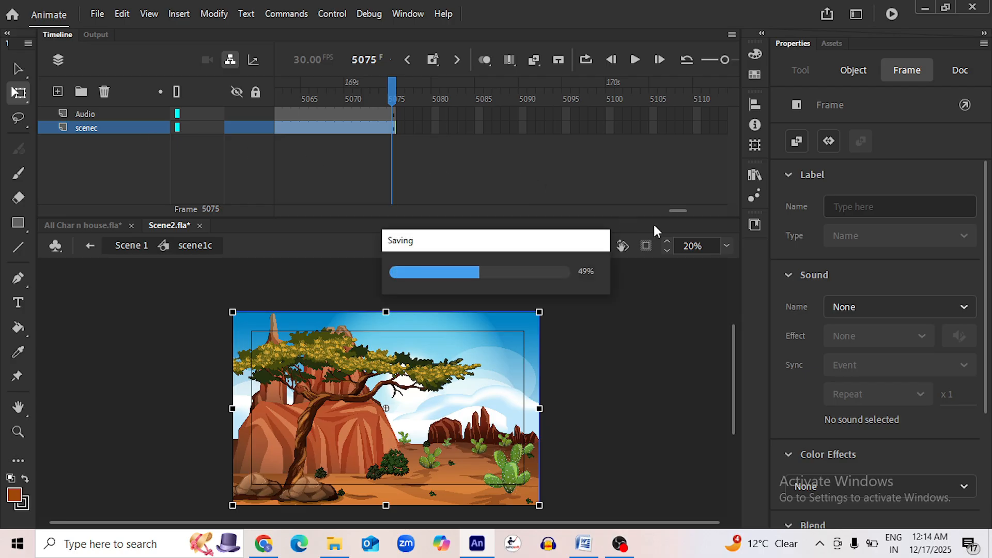
{"action": "left_click_drag", "start_coordinate": [678, 211], "coordinate": [284, 210]}
{"action": "left_click", "coordinate": [279, 106]}
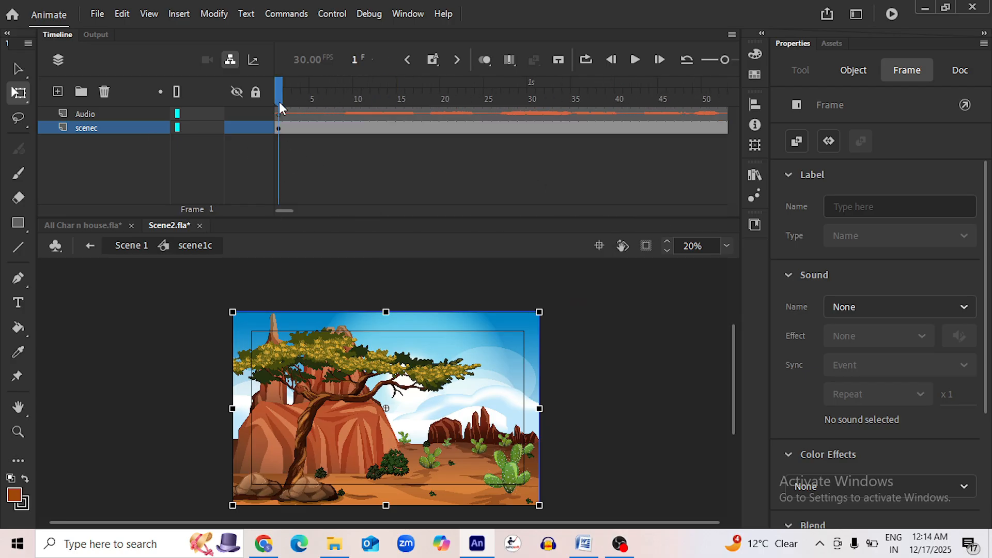
{"action": "left_click", "coordinate": [257, 265]}
{"action": "key", "text": "ctrl+s"}
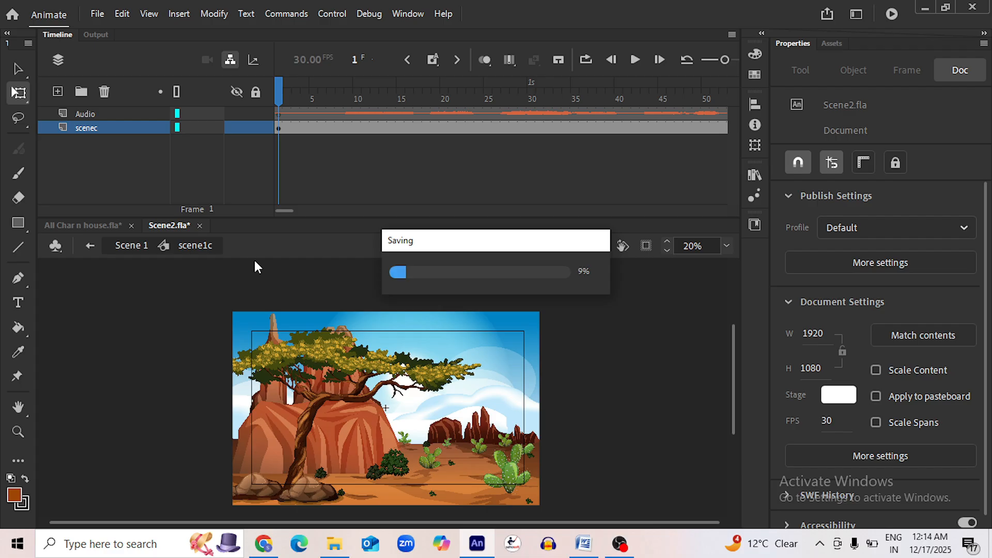
Return to Scene 1, open the scene1a symbol at frame 469 and copy its House2 layer
{"action": "left_click", "coordinate": [131, 246]}
{"action": "left_click", "coordinate": [393, 83]}
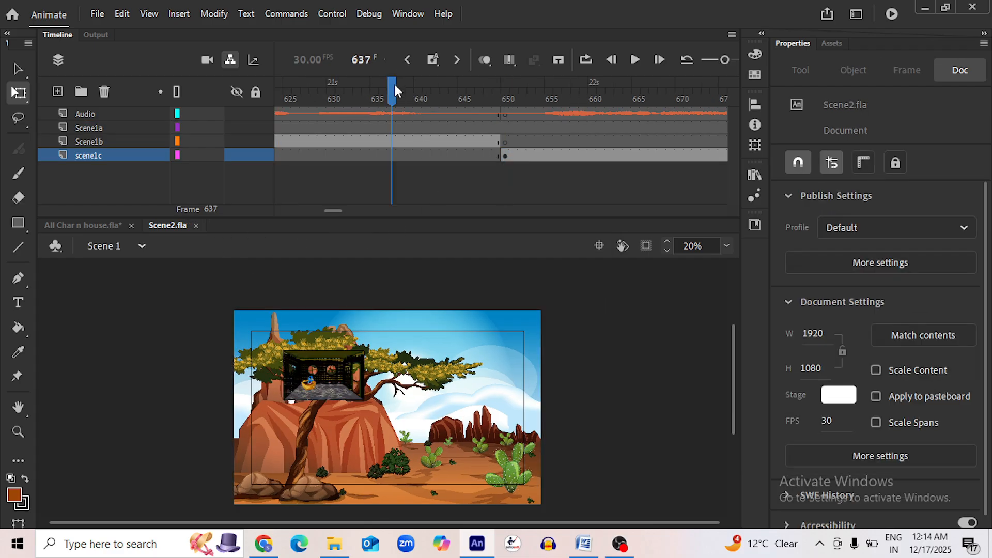
{"action": "left_click_drag", "start_coordinate": [332, 211], "coordinate": [318, 210]}
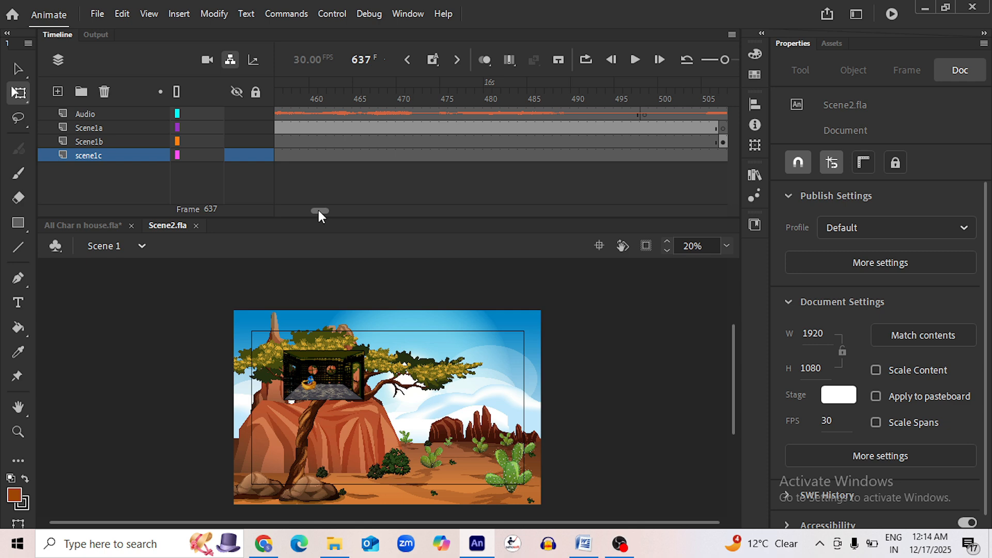
{"action": "left_click", "coordinate": [393, 91]}
{"action": "double_click", "coordinate": [356, 424]}
{"action": "left_click", "coordinate": [116, 129]}
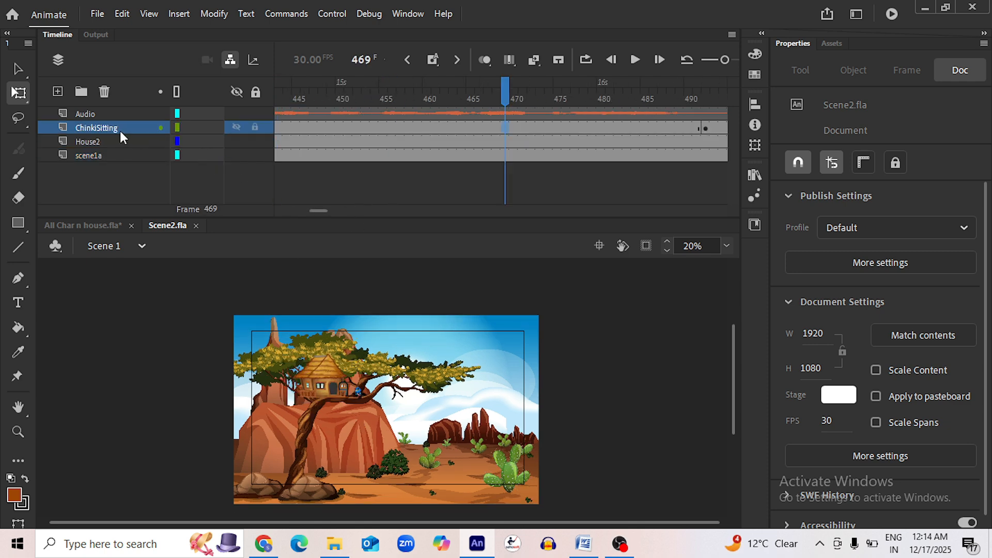
{"action": "right_click", "coordinate": [109, 126]}
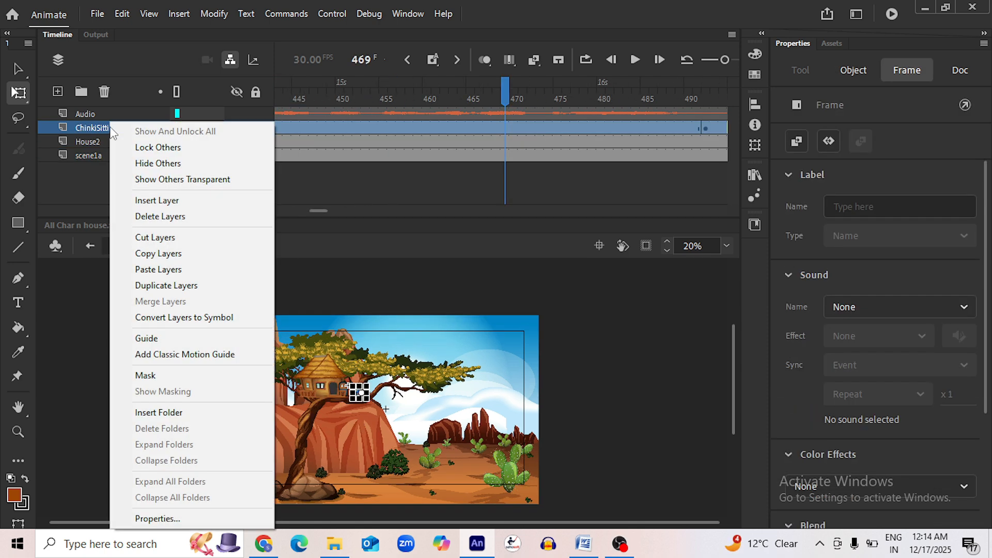
{"action": "left_click", "coordinate": [93, 138]}
{"action": "right_click", "coordinate": [92, 139]}
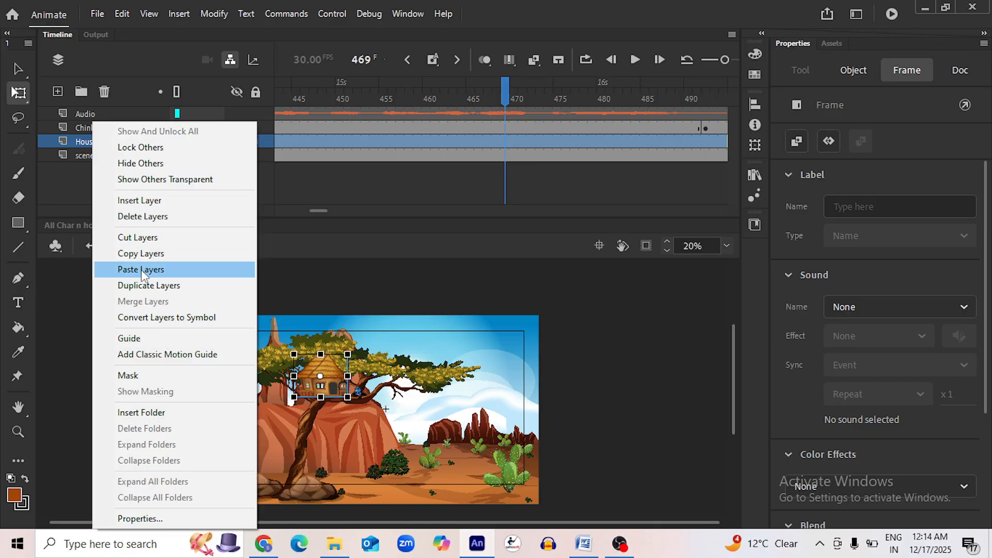
{"action": "left_click", "coordinate": [142, 253]}
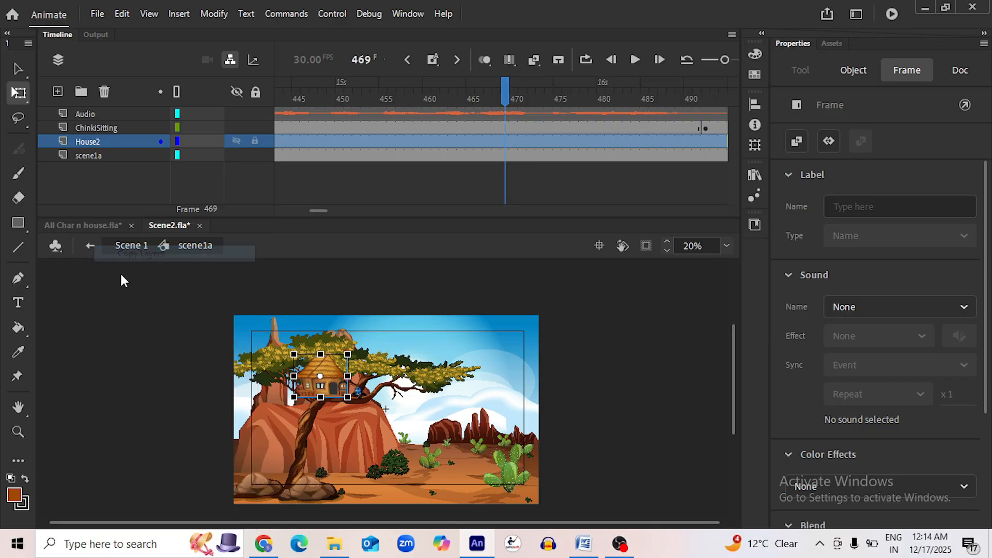
Select the scene1c instance at frame 650 of the main timeline and set its first looping frame to 650
{"action": "left_click", "coordinate": [89, 243]}
{"action": "left_click", "coordinate": [89, 246]}
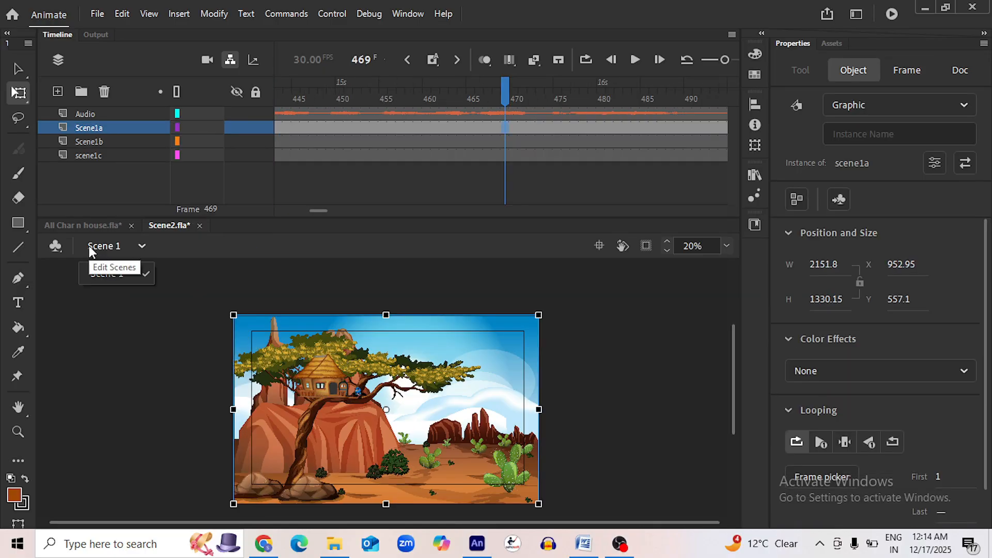
{"action": "left_click_drag", "start_coordinate": [316, 210], "coordinate": [332, 212]}
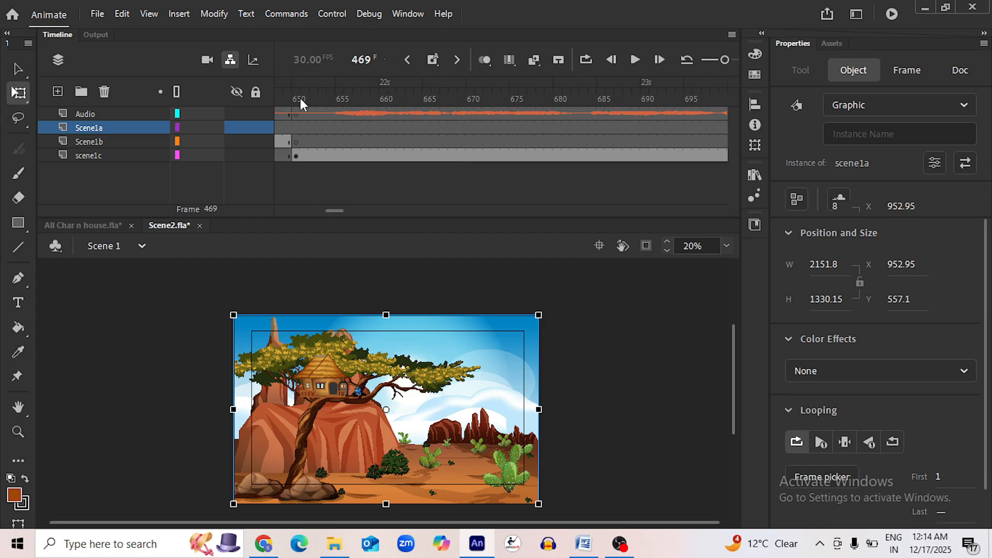
{"action": "left_click", "coordinate": [296, 99]}
{"action": "left_click", "coordinate": [367, 362]}
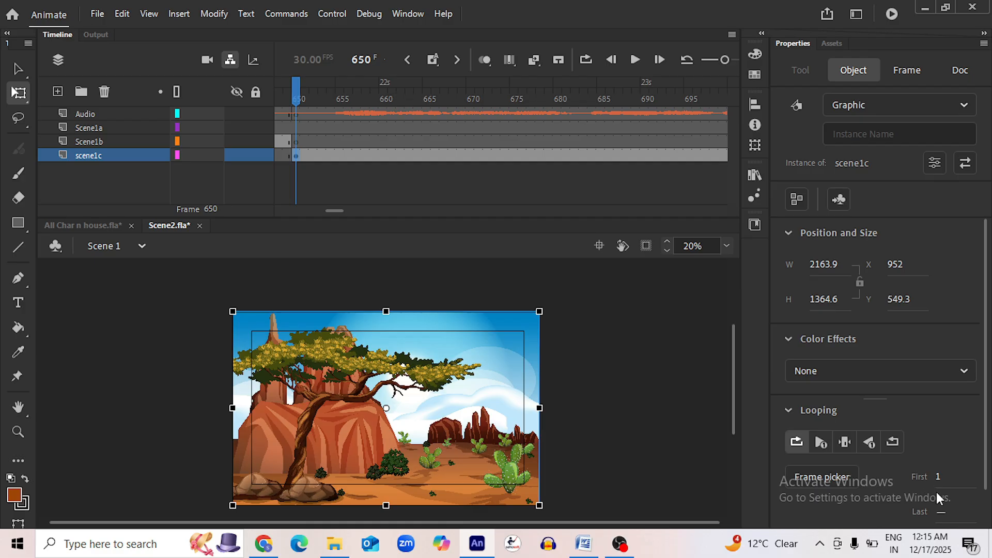
{"action": "left_click", "coordinate": [945, 481]}
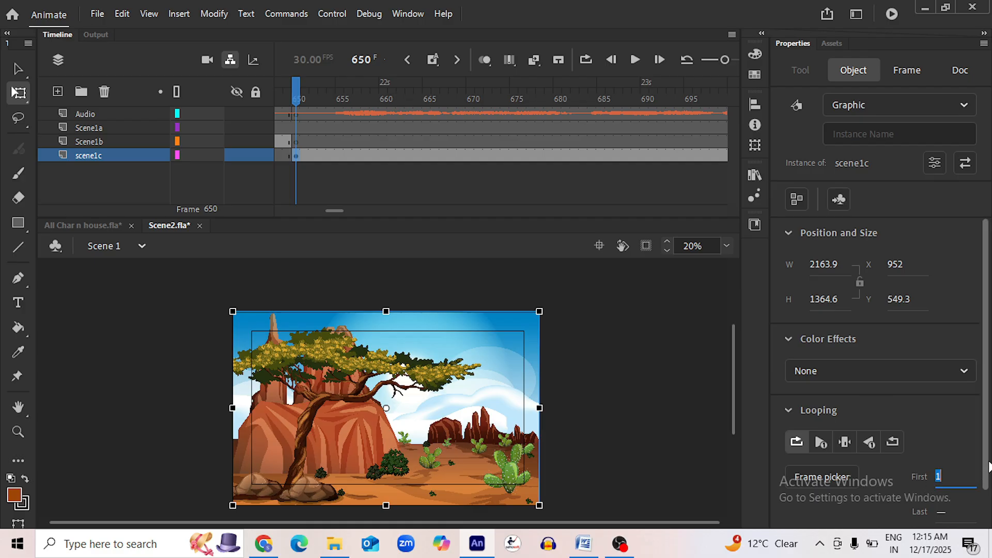
{"action": "type", "text": "1"}
{"action": "key", "text": "BackSpace"}
{"action": "left_click", "coordinate": [595, 378]}
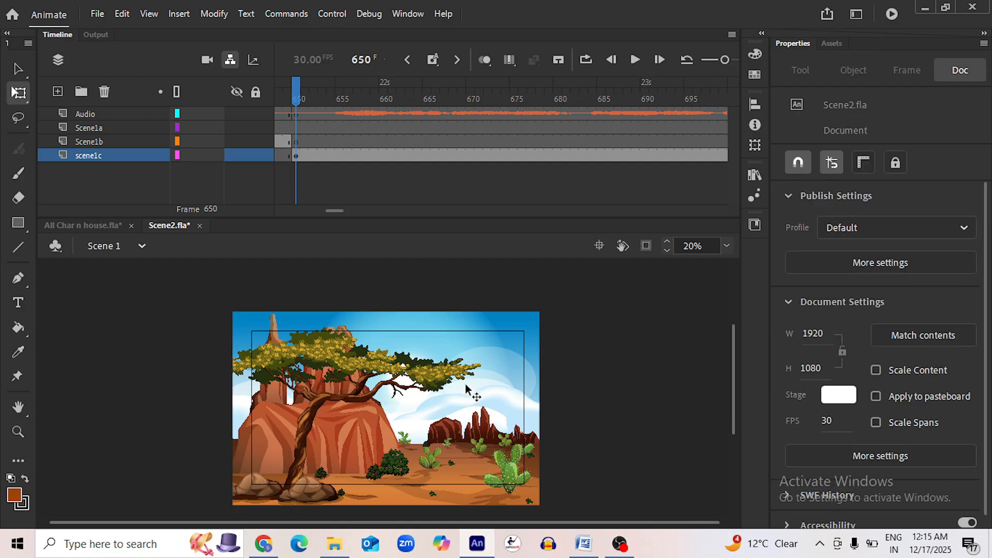
{"action": "left_click", "coordinate": [465, 384]}
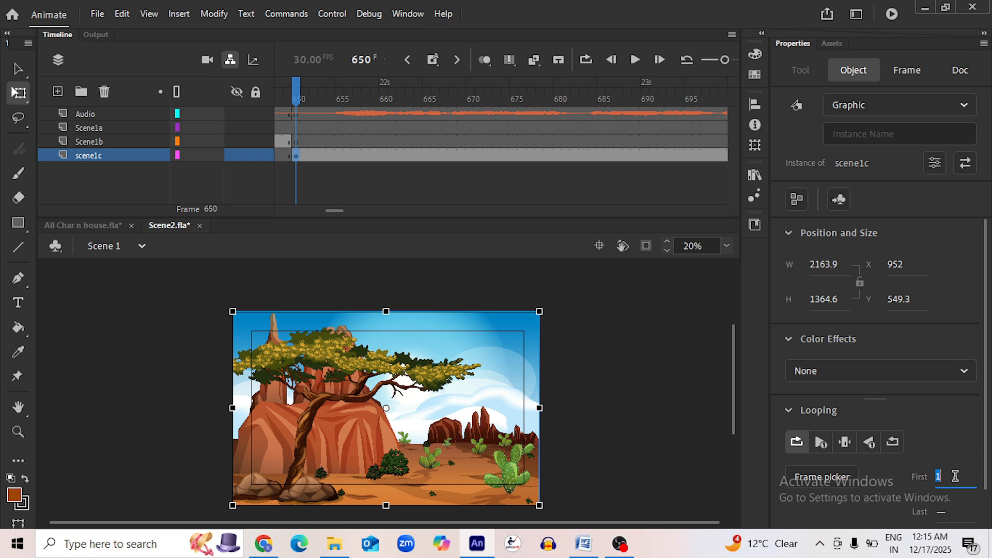
{"action": "type", "text": "650"}
Paste the House2 layer above the scenec layer inside the scene1c symbol and save the file
{"action": "double_click", "coordinate": [442, 385]}
{"action": "left_click", "coordinate": [96, 130]}
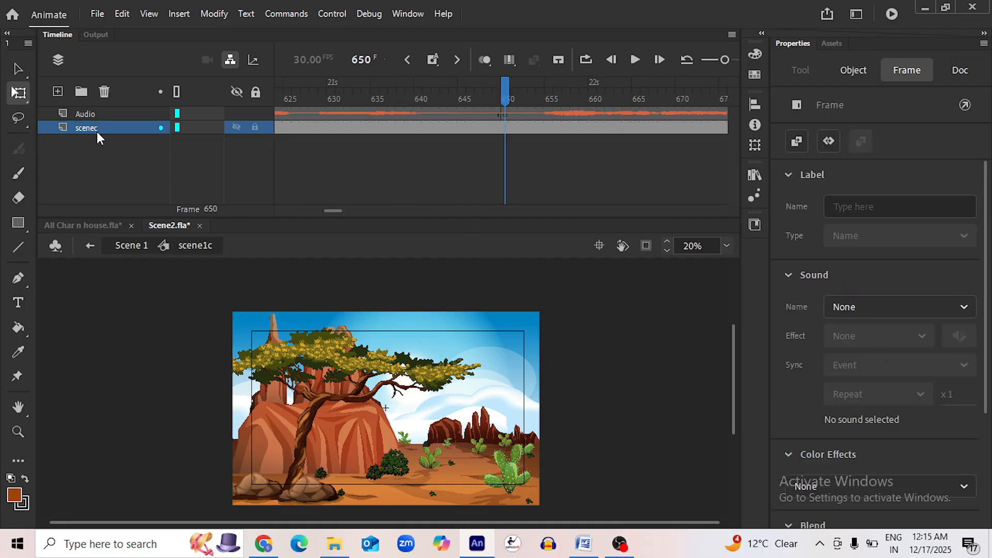
{"action": "right_click", "coordinate": [98, 132]}
{"action": "left_click", "coordinate": [160, 269]}
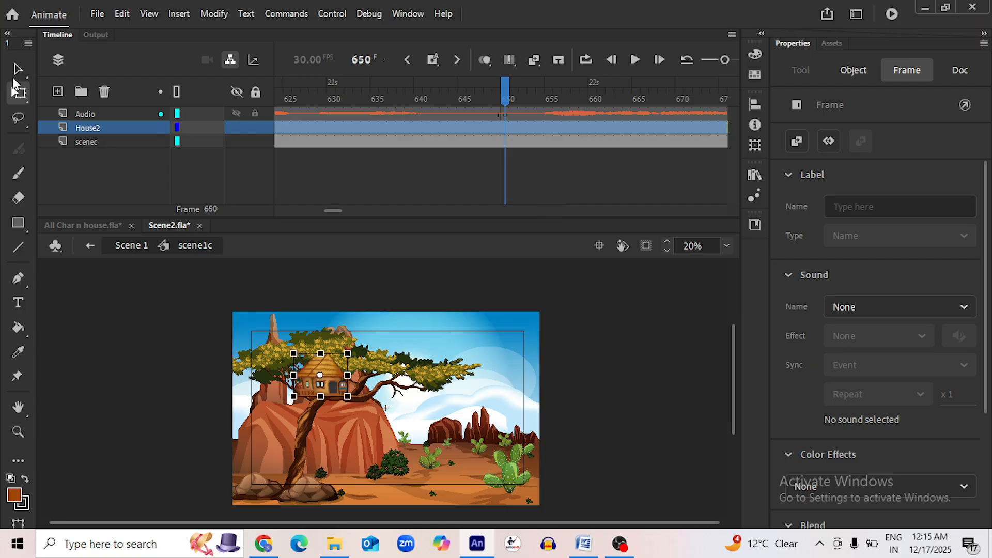
{"action": "left_click", "coordinate": [15, 64]}
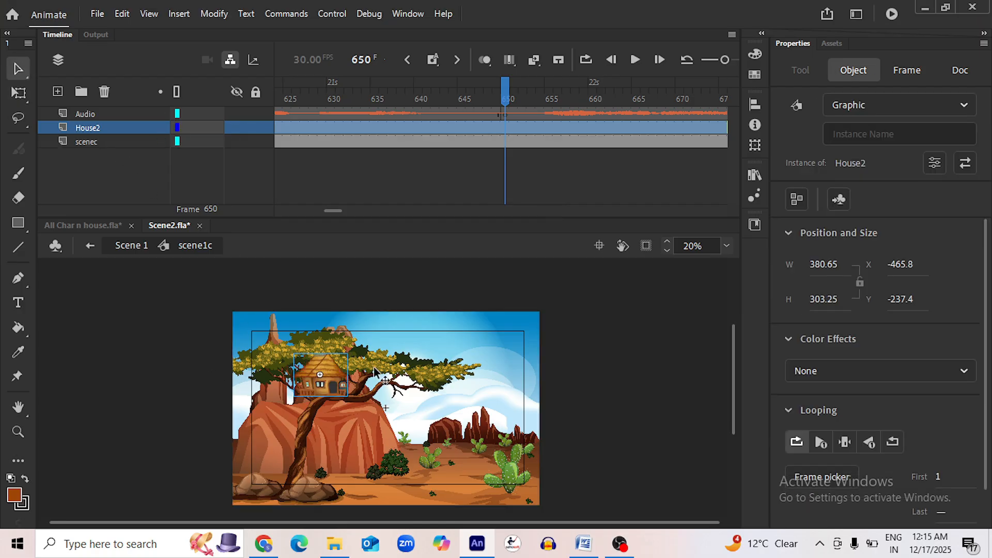
{"action": "scroll", "coordinate": [349, 415], "scroll_direction": "up", "scroll_amount": 8}
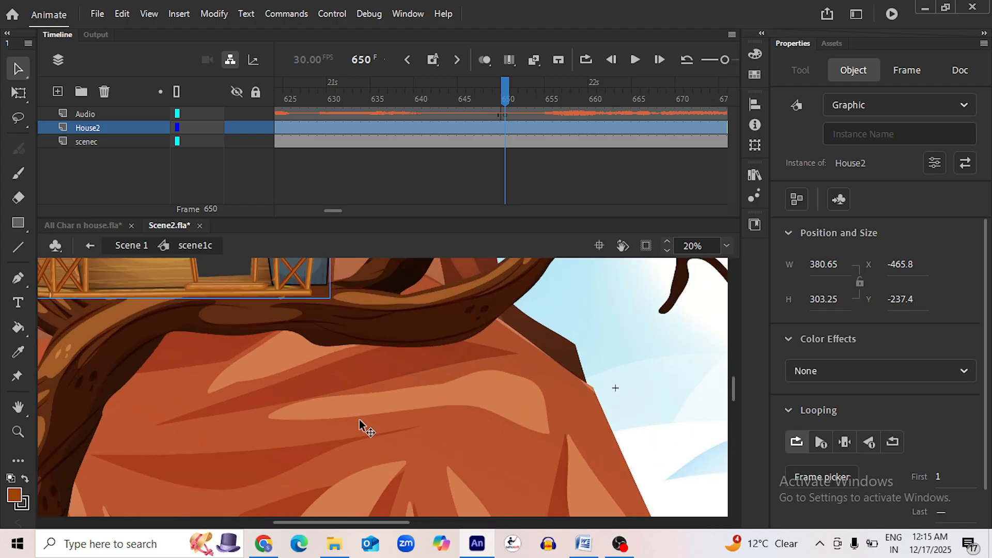
{"action": "scroll", "coordinate": [380, 439], "scroll_direction": "down", "scroll_amount": 4}
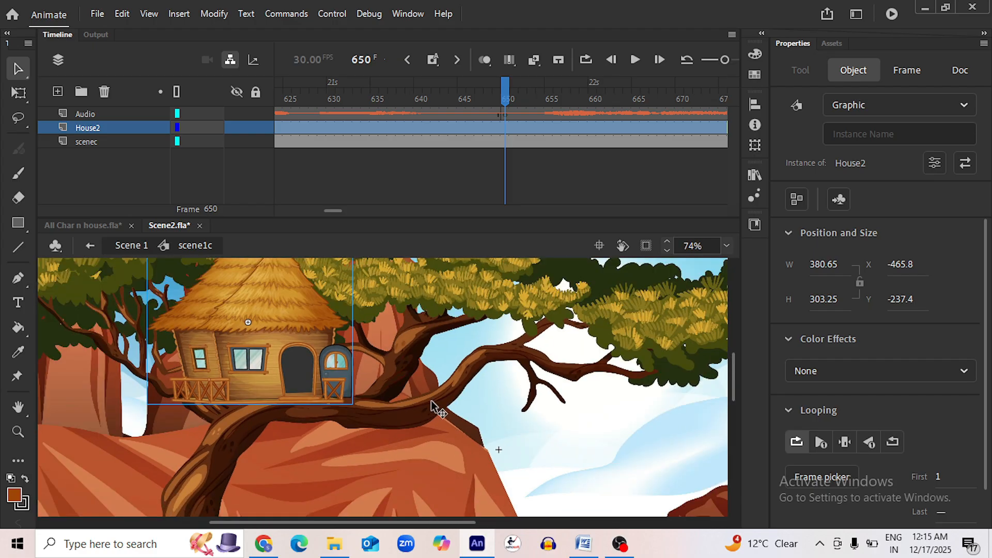
{"action": "scroll", "coordinate": [494, 349], "scroll_direction": "down", "scroll_amount": 2}
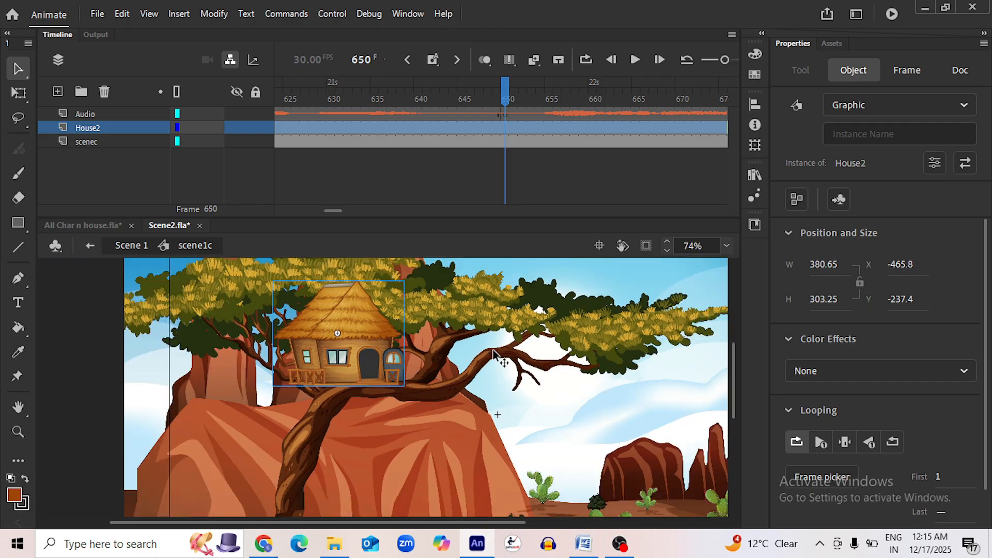
{"action": "key", "text": "ctrl+s"}
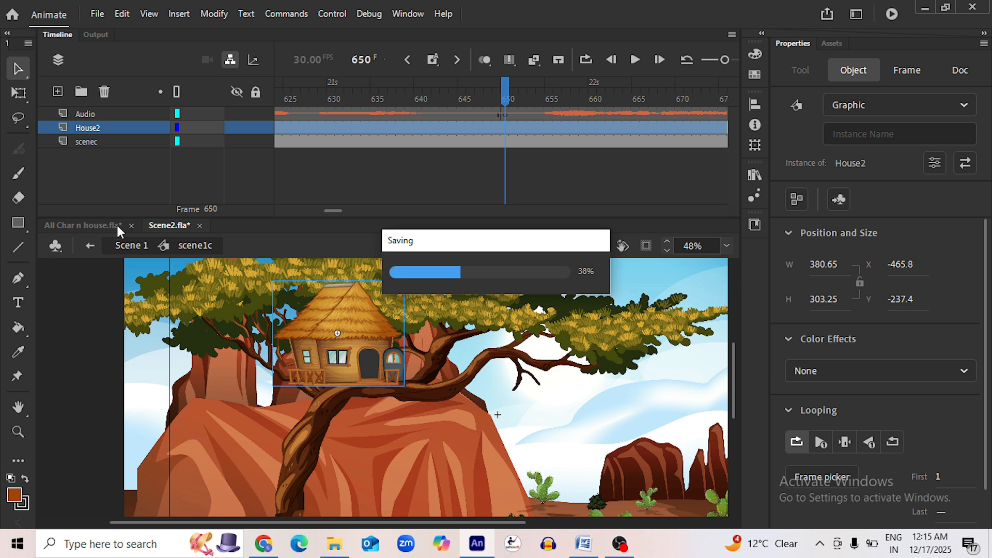
Switch to All Char n house.fla and copy the Cheel layer that holds the eagle
{"action": "left_click", "coordinate": [138, 222]}
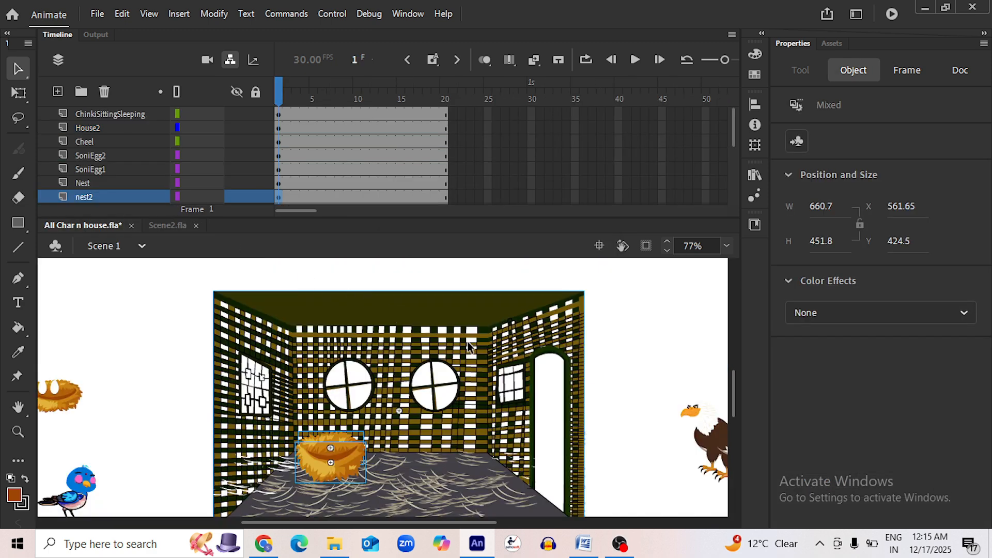
{"action": "scroll", "coordinate": [388, 399], "scroll_direction": "down", "scroll_amount": 3}
{"action": "scroll", "coordinate": [405, 313], "scroll_direction": "up", "scroll_amount": 1}
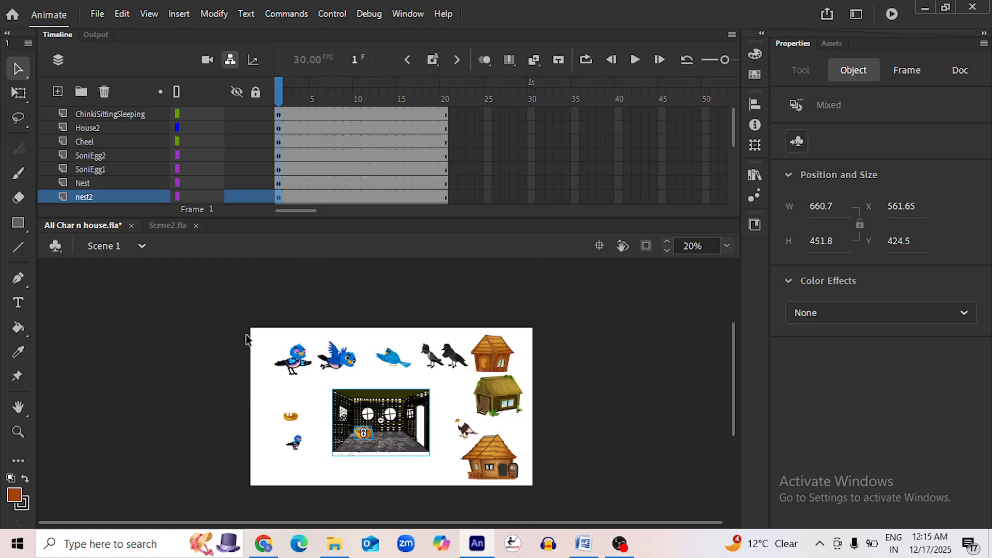
{"action": "scroll", "coordinate": [479, 420], "scroll_direction": "up", "scroll_amount": 2}
{"action": "scroll", "coordinate": [479, 419], "scroll_direction": "up", "scroll_amount": 1}
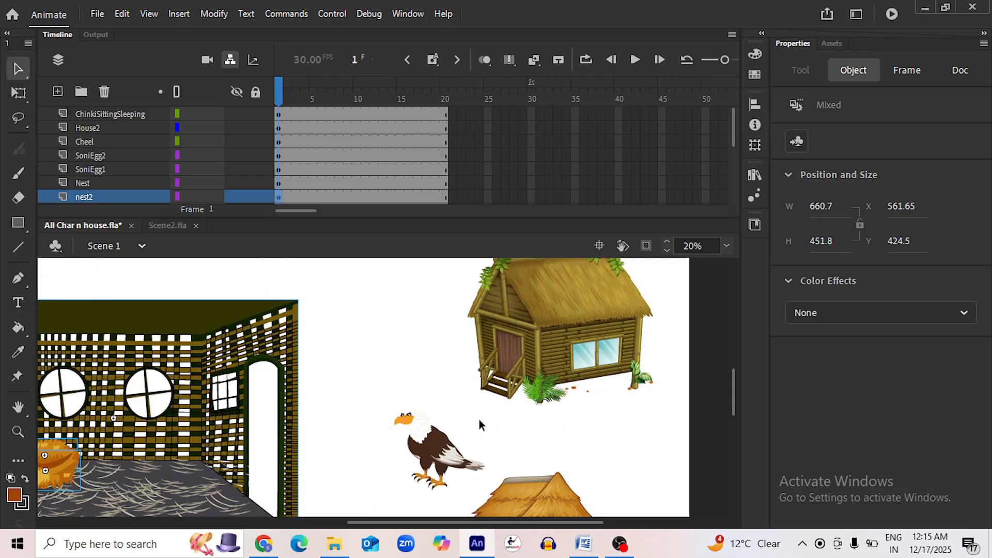
{"action": "scroll", "coordinate": [479, 420], "scroll_direction": "down", "scroll_amount": 1}
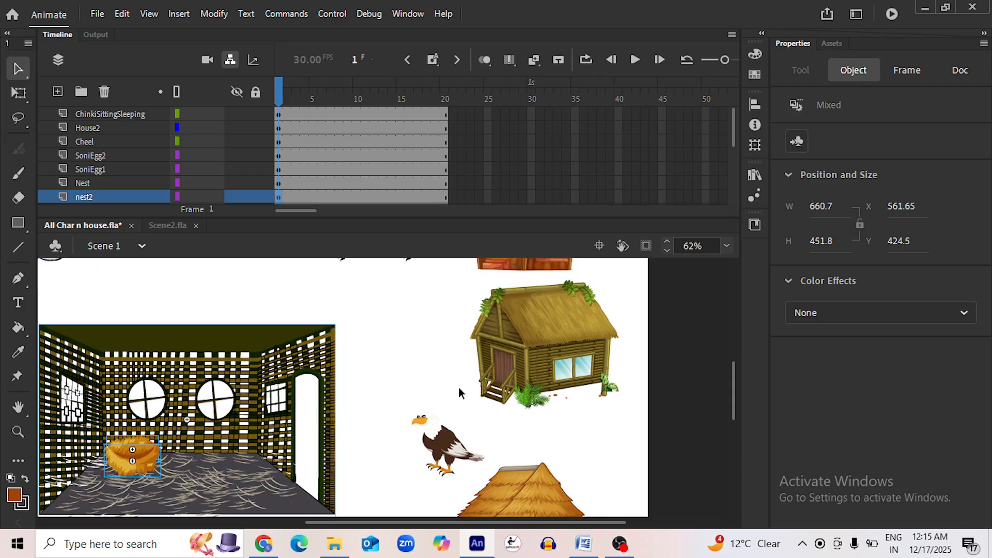
{"action": "left_click", "coordinate": [463, 421]}
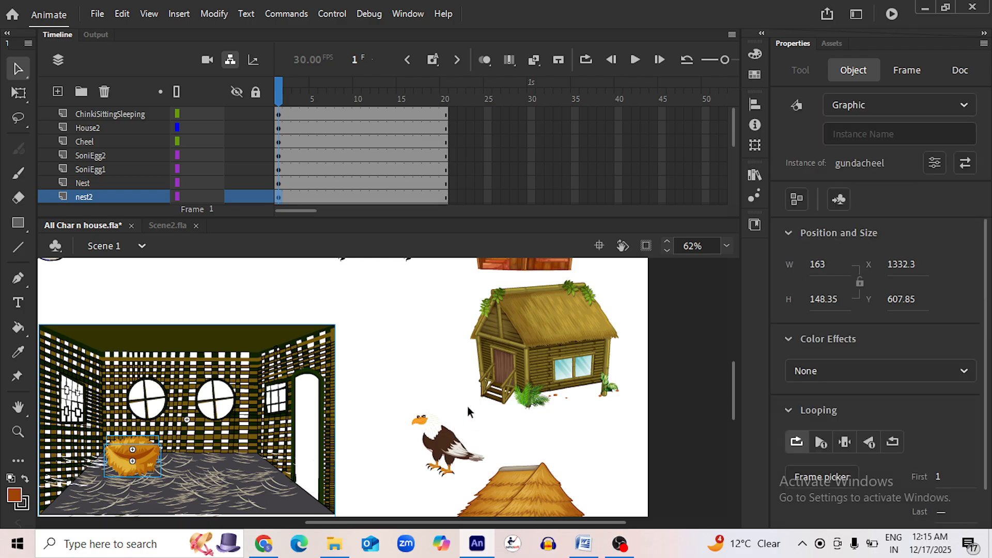
{"action": "right_click", "coordinate": [97, 142]}
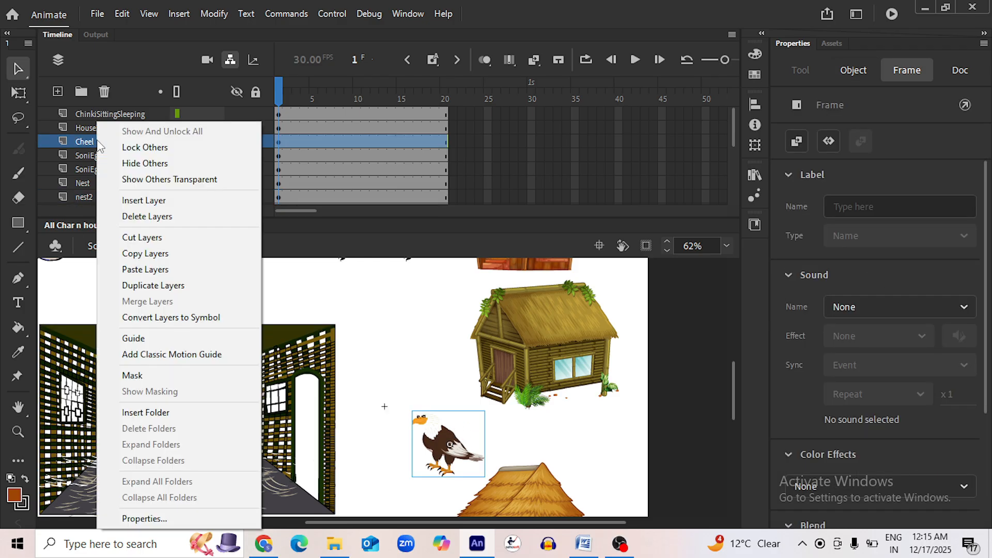
{"action": "left_click", "coordinate": [158, 255]}
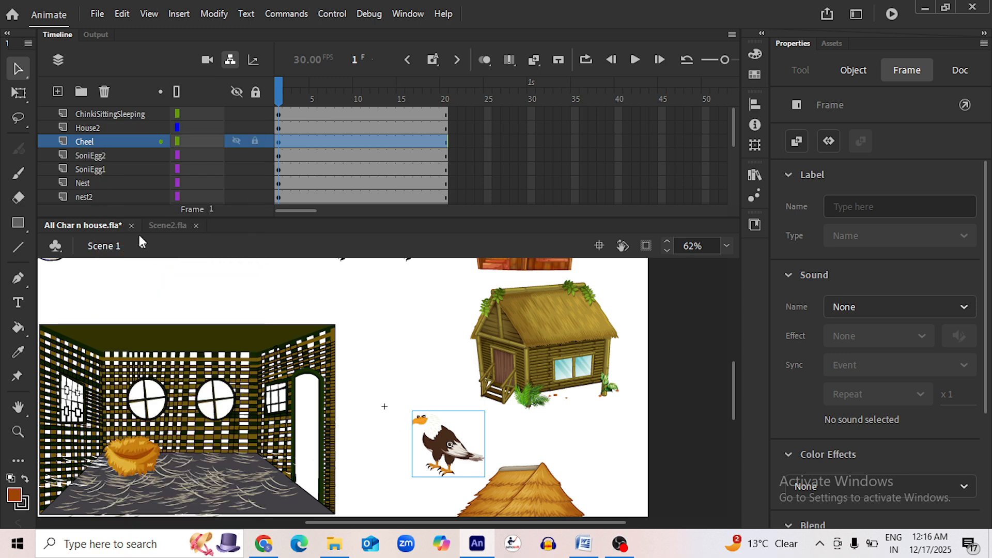
Paste the Cheel layer above House2 in scene1c of Scene2.fla without replacing the existing library items
{"action": "left_click", "coordinate": [170, 226]}
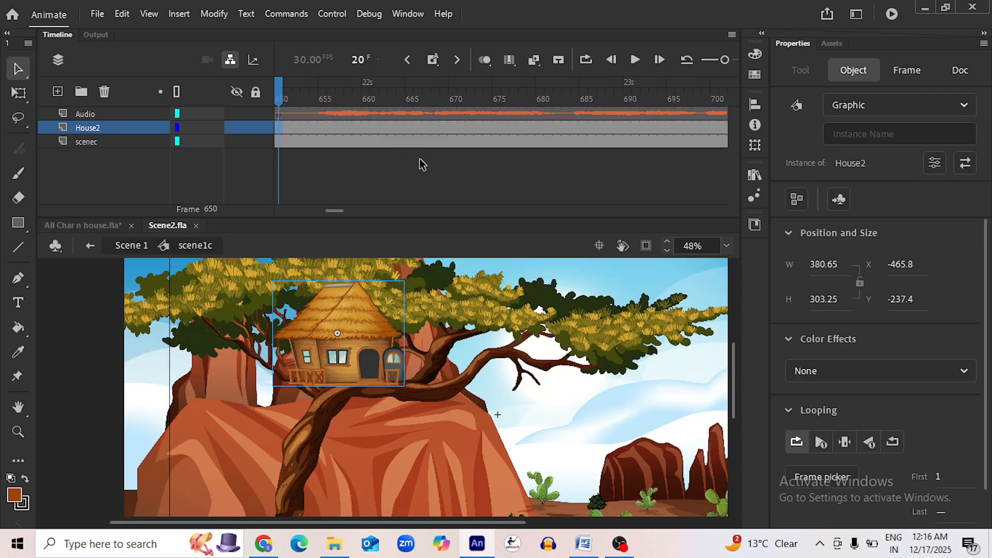
{"action": "right_click", "coordinate": [93, 127]}
{"action": "left_click", "coordinate": [150, 269]}
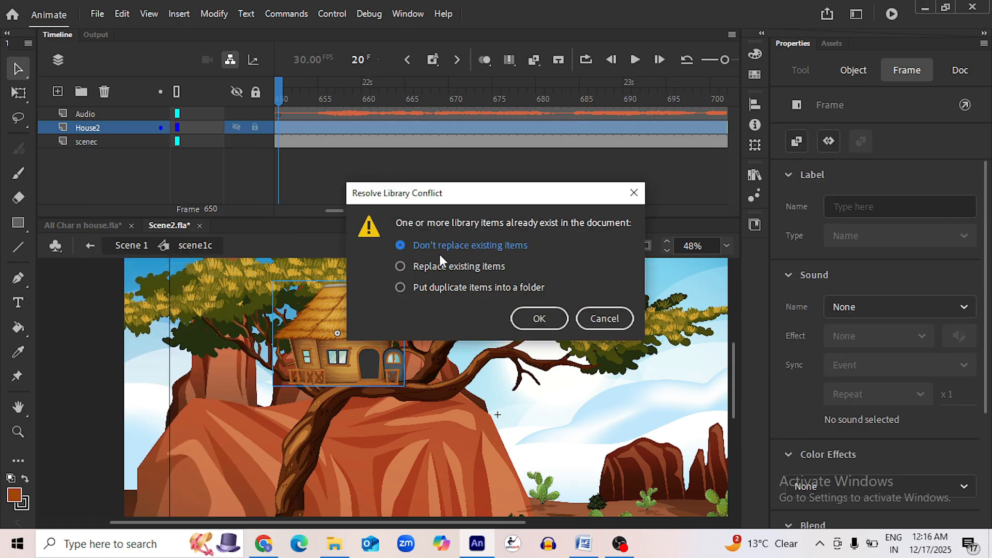
{"action": "left_click", "coordinate": [540, 318]}
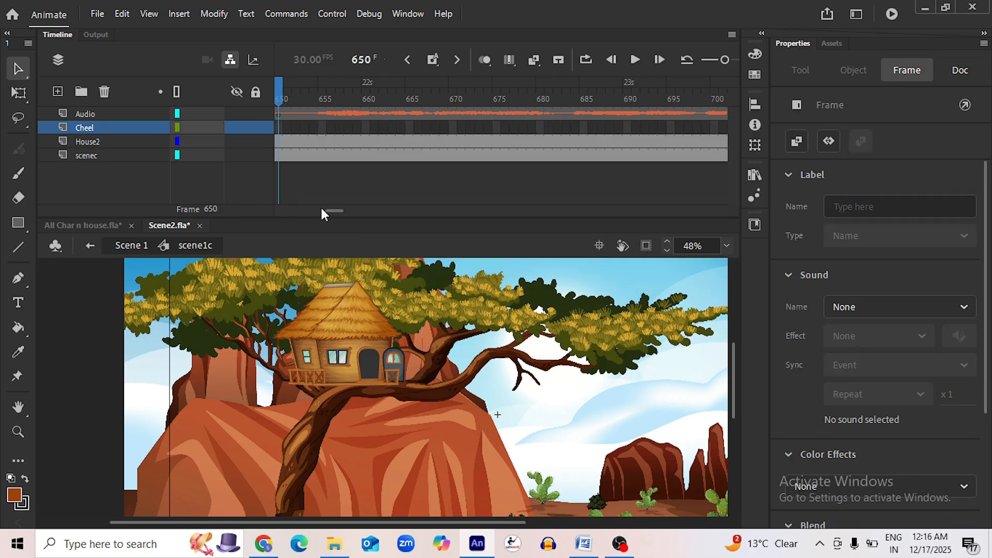
Extend the Cheel layer to frame 5075 to match the other scene1c layers and save the file
{"action": "left_click_drag", "start_coordinate": [333, 210], "coordinate": [669, 205]}
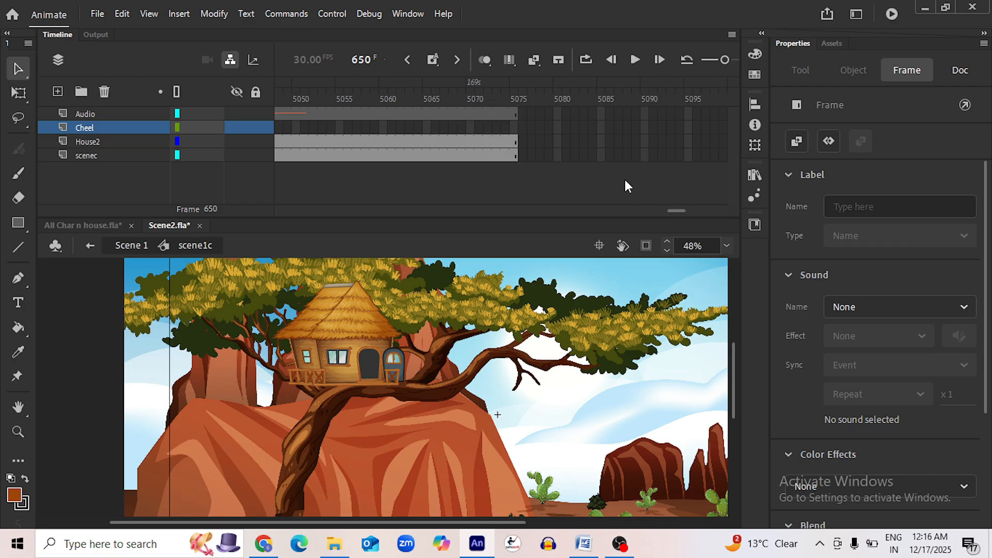
{"action": "left_click", "coordinate": [520, 129]}
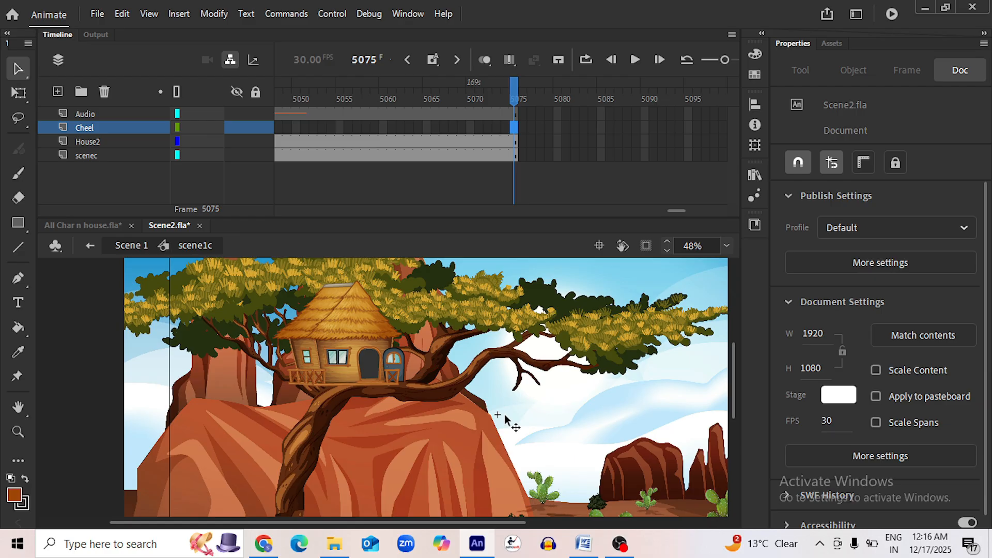
{"action": "key", "text": "F5"}
{"action": "key", "text": "ctrl+s"}
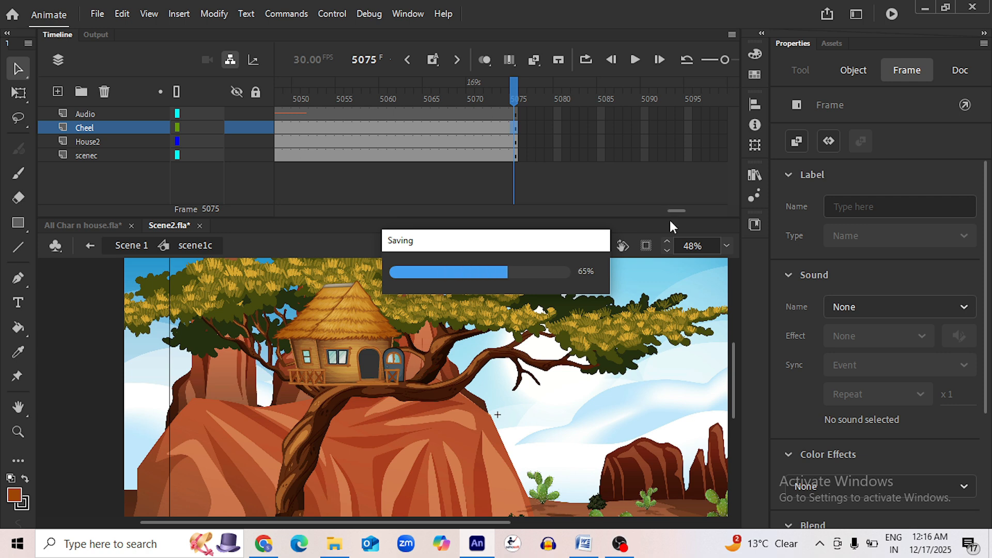
Go back to frame 1 of scene1c, return to Scene 1 and reopen the scene1c symbol at frame 650
{"action": "left_click_drag", "start_coordinate": [675, 211], "coordinate": [183, 210]}
{"action": "left_click", "coordinate": [279, 89]}
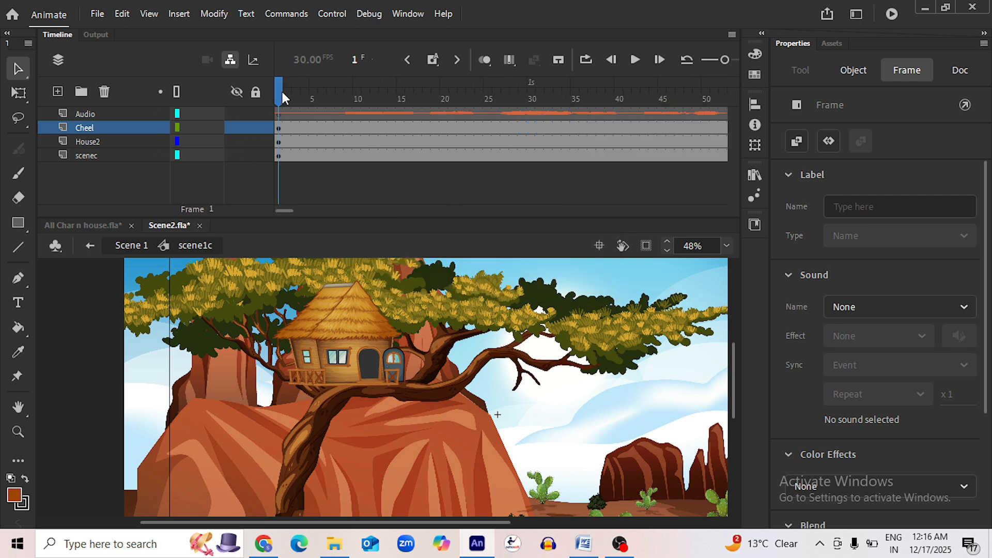
{"action": "left_click", "coordinate": [129, 245]}
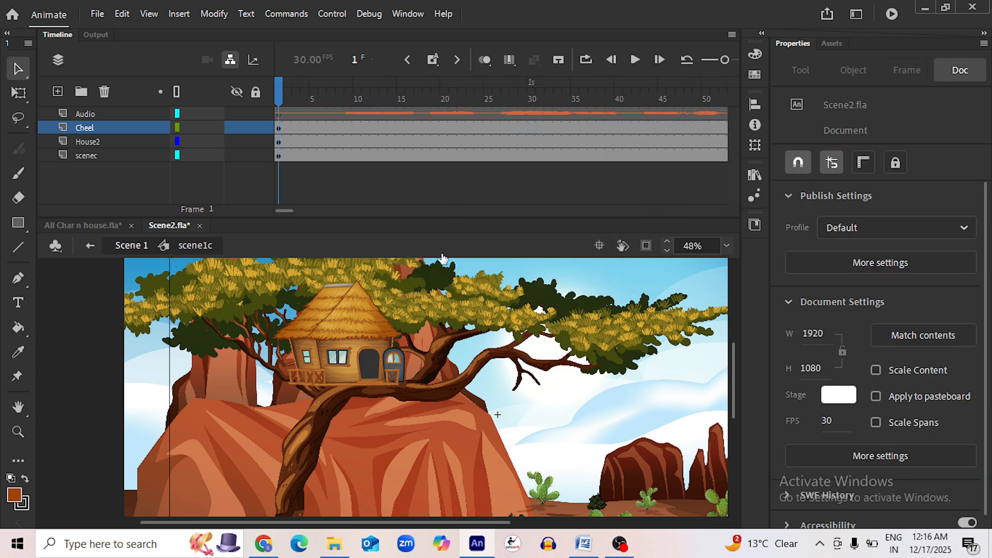
{"action": "double_click", "coordinate": [467, 379]}
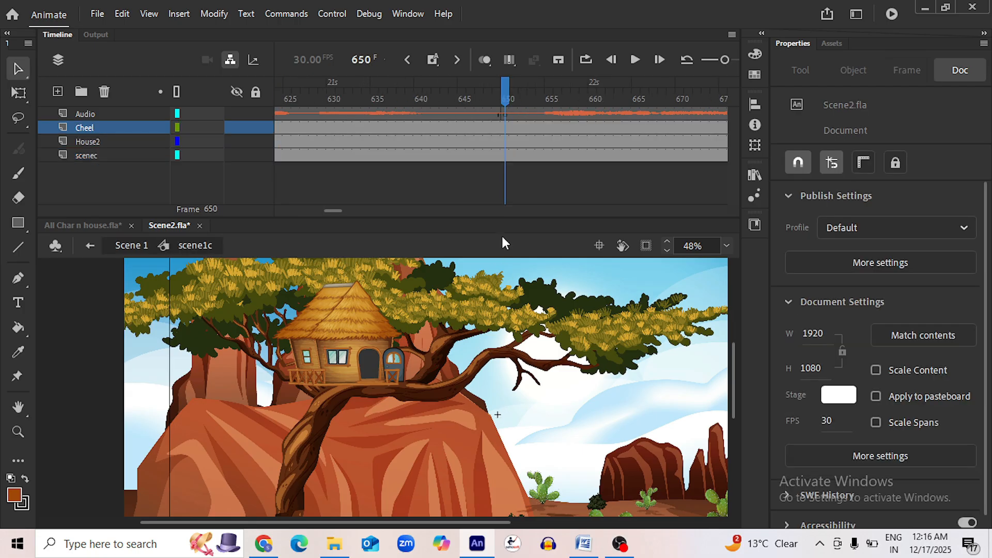
Place the eagle on the branch beyond the tree house in a Cheel keyframe at frame 650 and save the file
{"action": "left_click", "coordinate": [505, 124]}
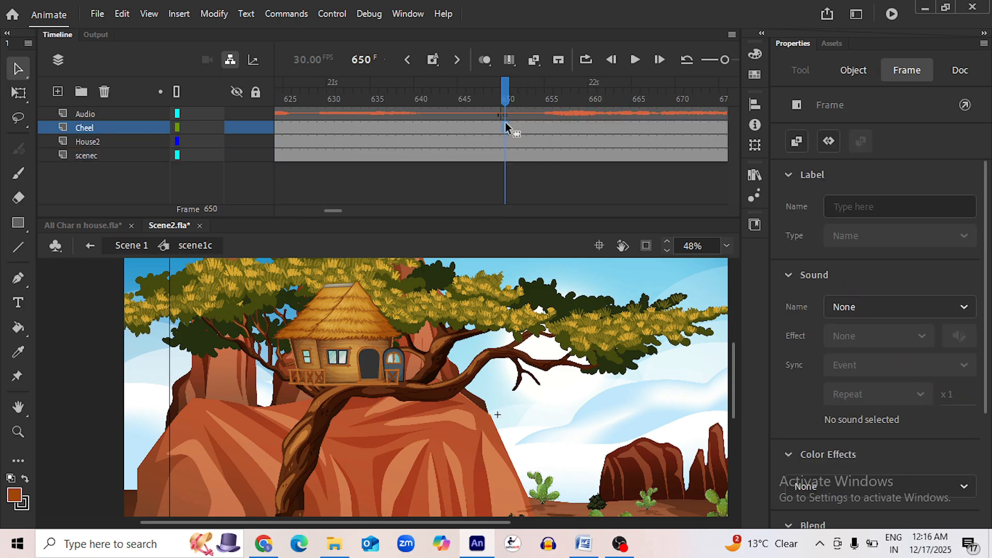
{"action": "scroll", "coordinate": [467, 413], "scroll_direction": "down", "scroll_amount": 5}
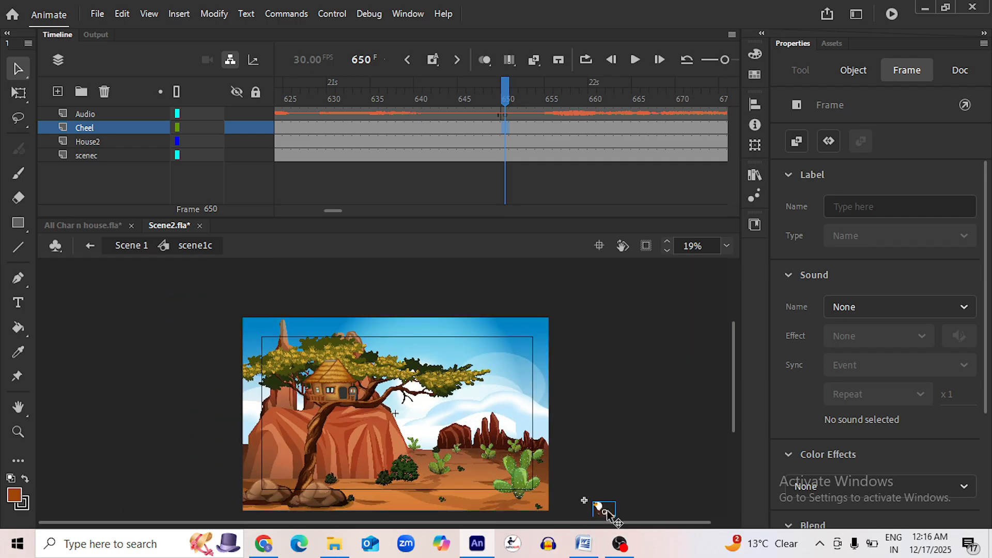
{"action": "left_click_drag", "start_coordinate": [602, 512], "coordinate": [415, 381]}
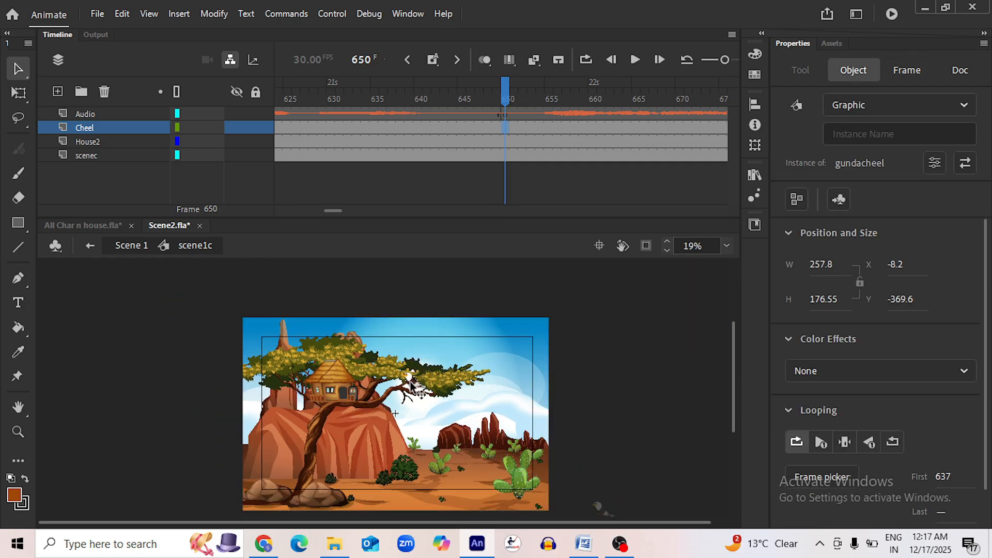
{"action": "scroll", "coordinate": [370, 385], "scroll_direction": "up", "scroll_amount": 4}
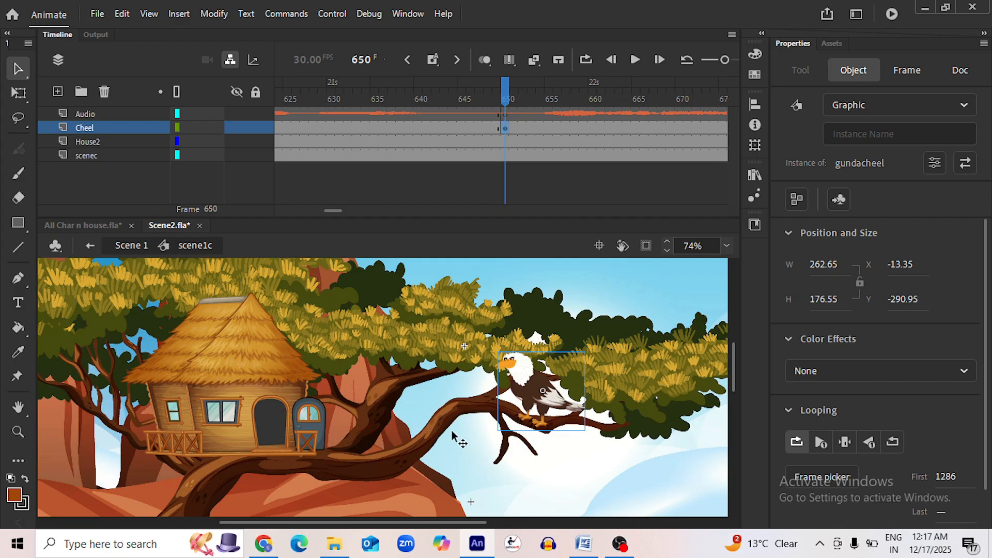
{"action": "scroll", "coordinate": [451, 430], "scroll_direction": "up", "scroll_amount": 2}
{"action": "scroll", "coordinate": [452, 430], "scroll_direction": "down", "scroll_amount": 2}
{"action": "left_click_drag", "start_coordinate": [564, 389], "coordinate": [296, 426]}
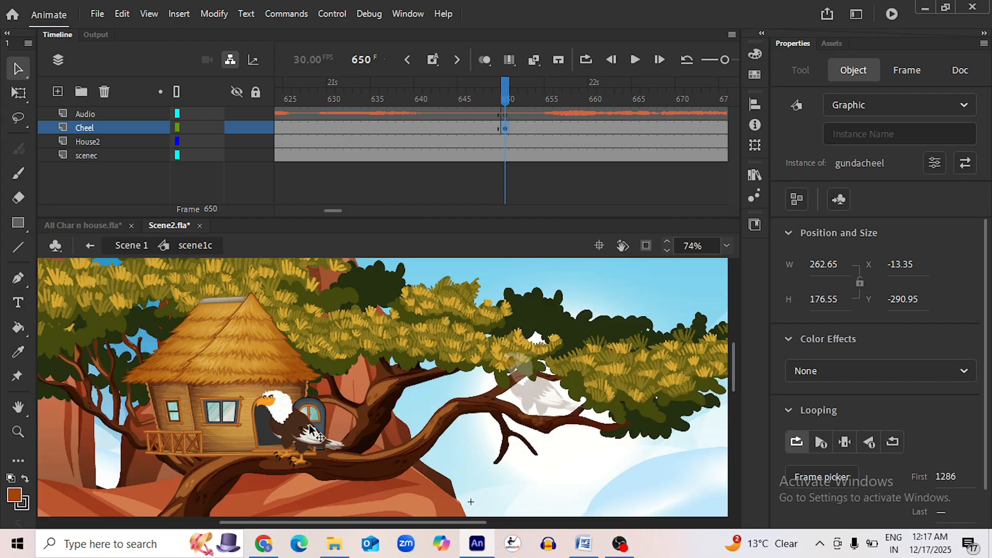
{"action": "left_click_drag", "start_coordinate": [296, 427], "coordinate": [547, 386]}
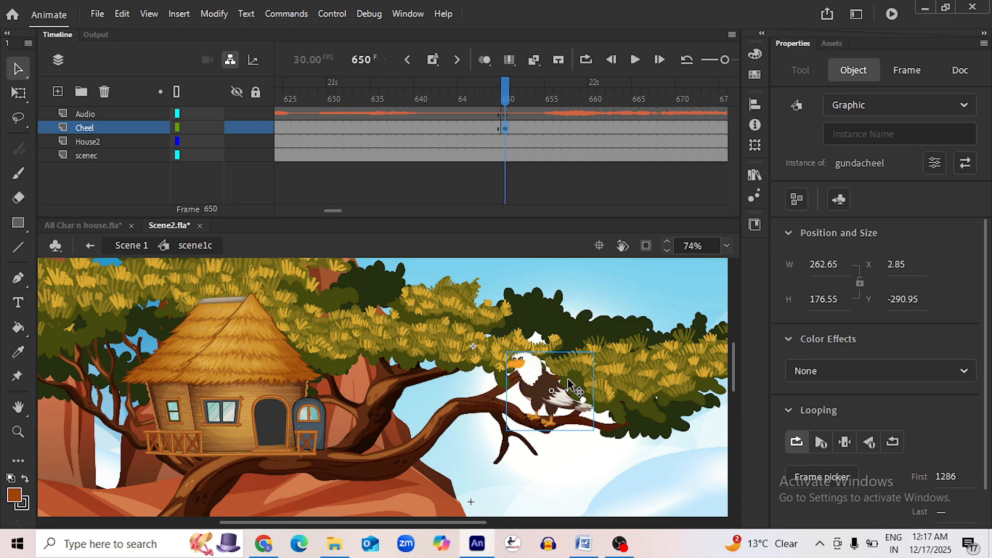
{"action": "key", "text": "ctrl+s"}
Copy the Audio layer of the scene1c symbol
{"action": "left_click", "coordinate": [502, 127]}
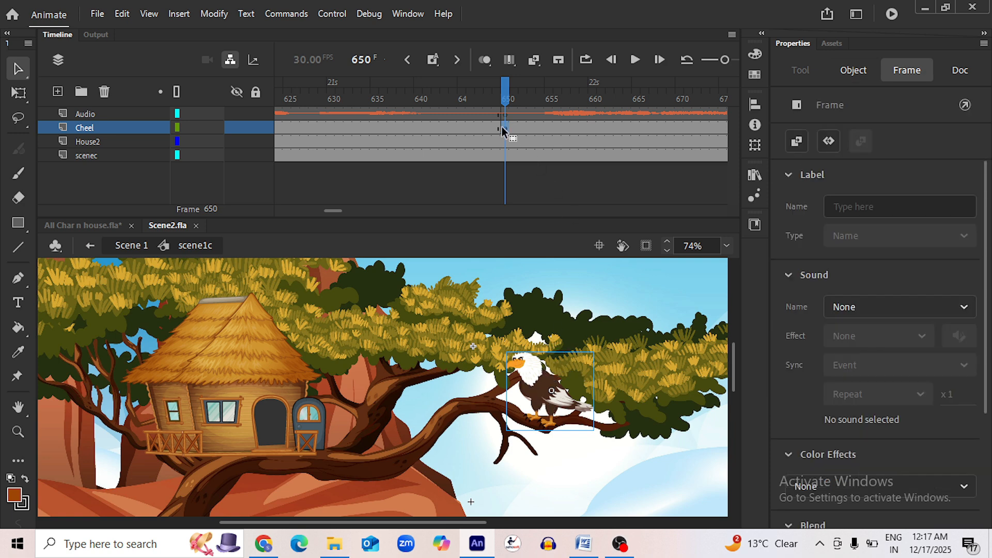
{"action": "left_click", "coordinate": [553, 395]}
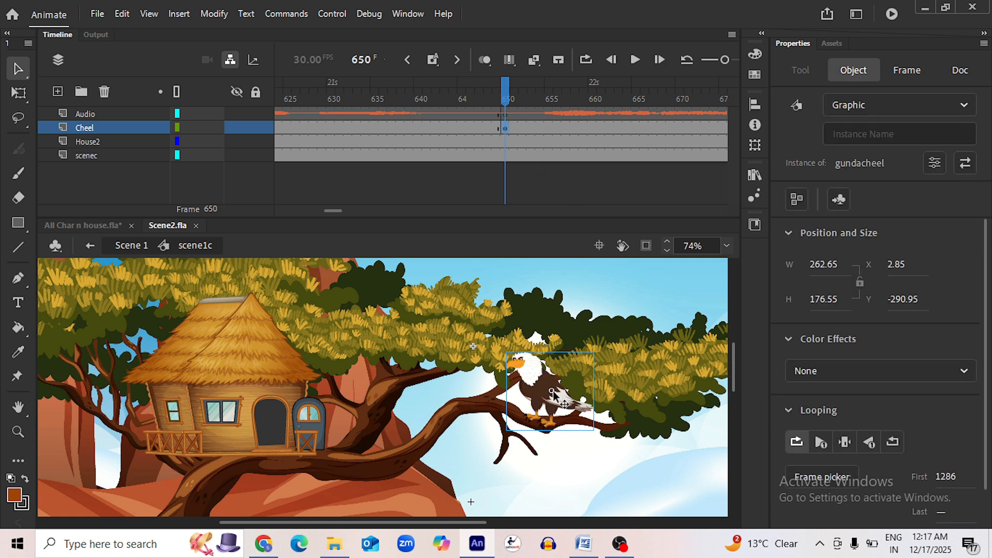
{"action": "left_click", "coordinate": [95, 110]}
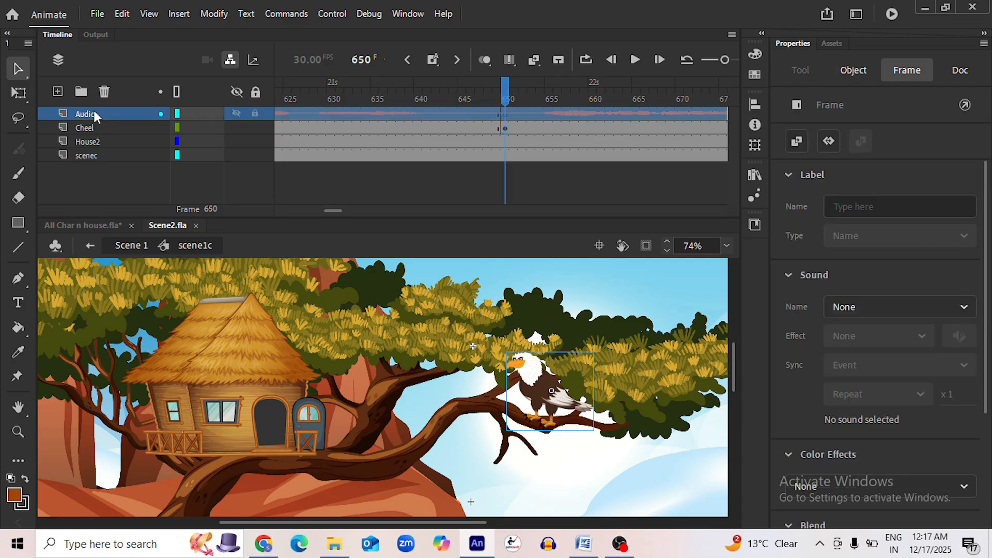
{"action": "right_click", "coordinate": [95, 110]}
{"action": "left_click", "coordinate": [136, 242]}
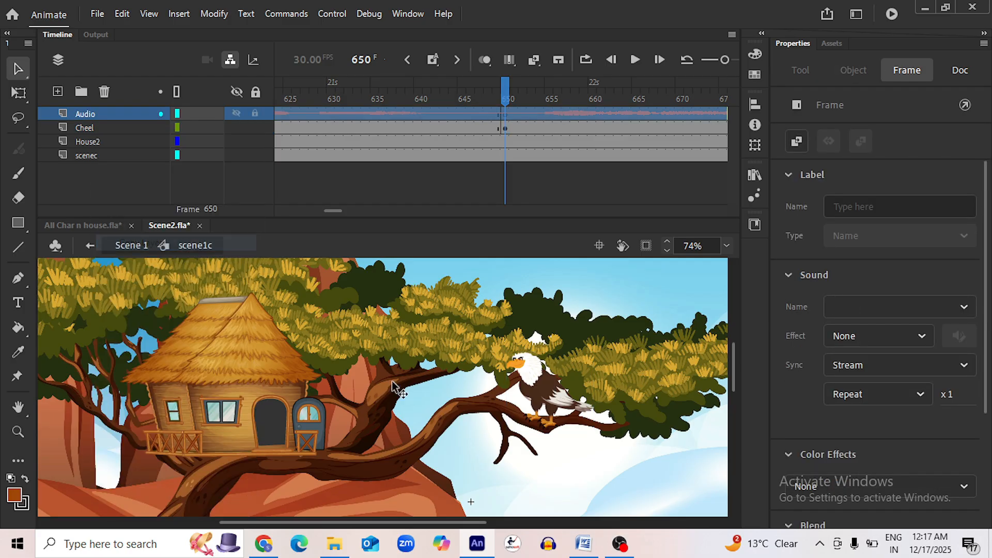
Open the gundacheel symbol for editing and delete its existing Audio layer
{"action": "double_click", "coordinate": [534, 390]}
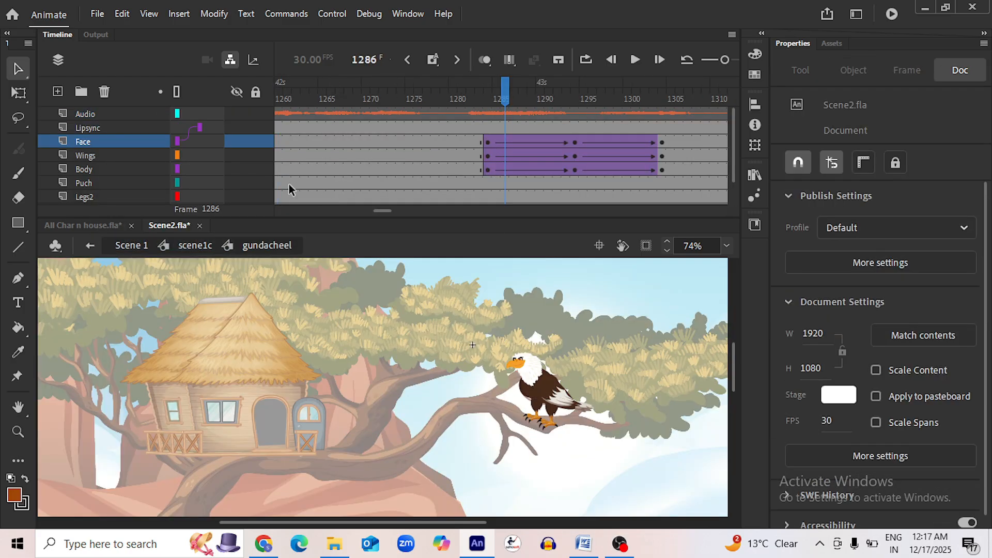
{"action": "left_click", "coordinate": [114, 115]}
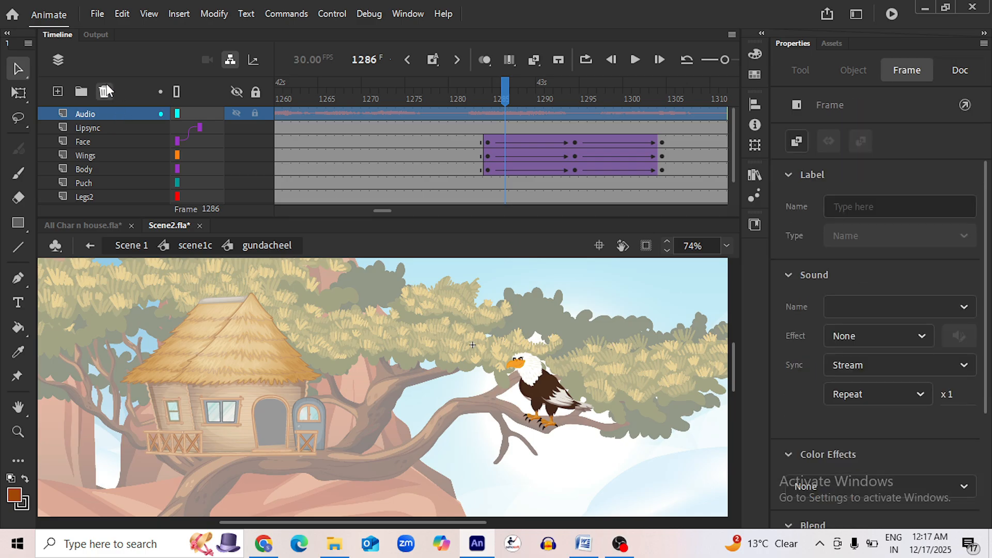
{"action": "left_click", "coordinate": [104, 91]}
Remove the frames from frame 20 to the end on all gundacheel layers and save the file
{"action": "left_click_drag", "start_coordinate": [382, 211], "coordinate": [680, 217]}
{"action": "left_click", "coordinate": [444, 114]}
{"action": "left_click", "coordinate": [649, 194], "text": "shift"}
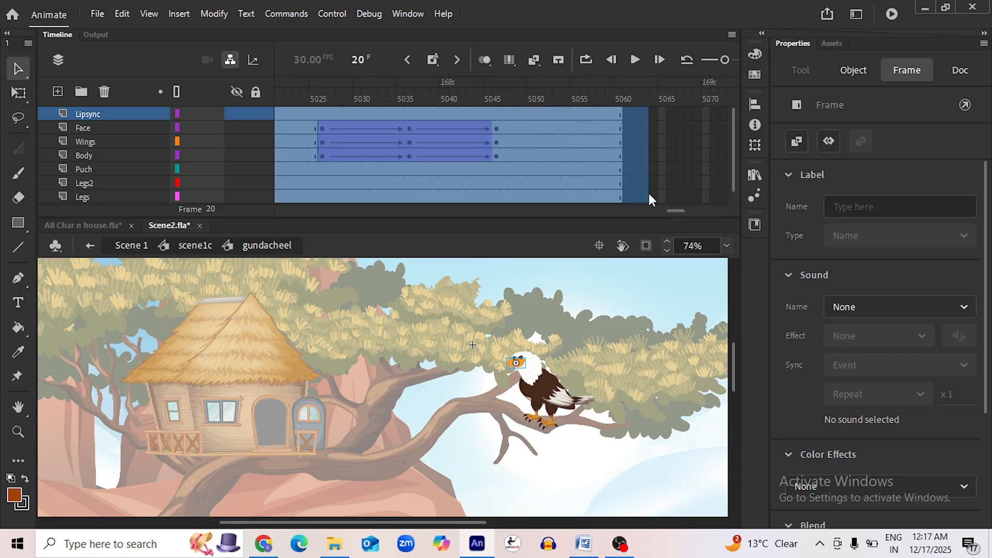
{"action": "right_click", "coordinate": [562, 169]}
{"action": "left_click", "coordinate": [571, 188]}
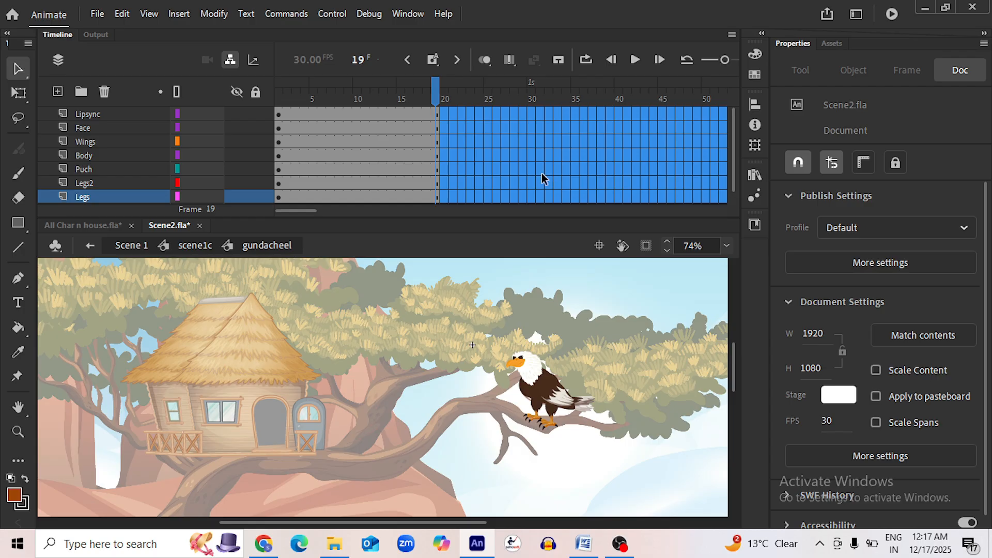
{"action": "key", "text": "ctrl+s"}
Return to frame 1 and paste the copied Audio layer above the Lipsync layer in gundacheel
{"action": "left_click", "coordinate": [279, 97]}
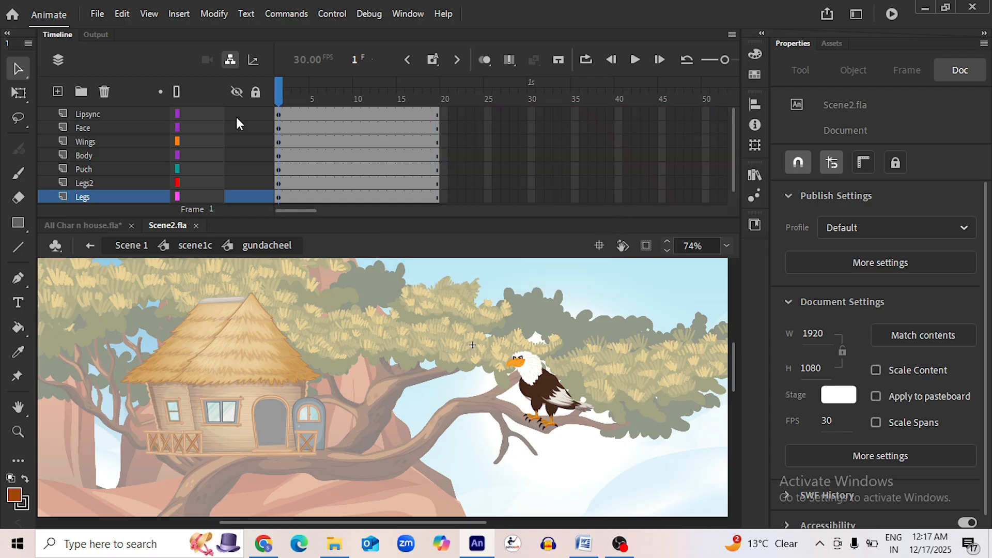
{"action": "left_click", "coordinate": [101, 112]}
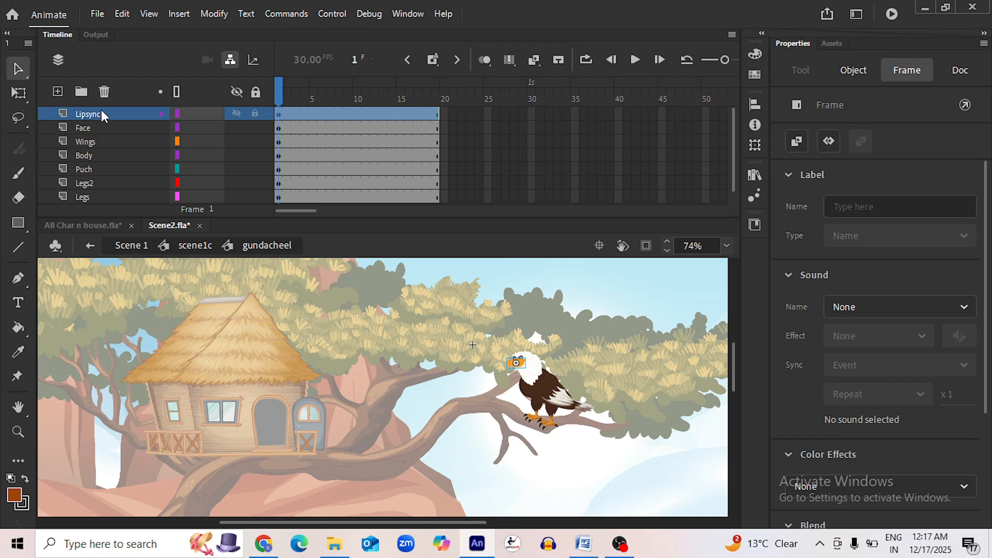
{"action": "right_click", "coordinate": [102, 112]}
{"action": "left_click", "coordinate": [150, 258]}
Extend all gundacheel layers from Lipsync down to Legs to frame 5075, matching the end of the audio
{"action": "left_click_drag", "start_coordinate": [285, 211], "coordinate": [677, 212]}
{"action": "left_click", "coordinate": [627, 131]}
{"action": "scroll", "coordinate": [643, 160], "scroll_direction": "down", "scroll_amount": 1}
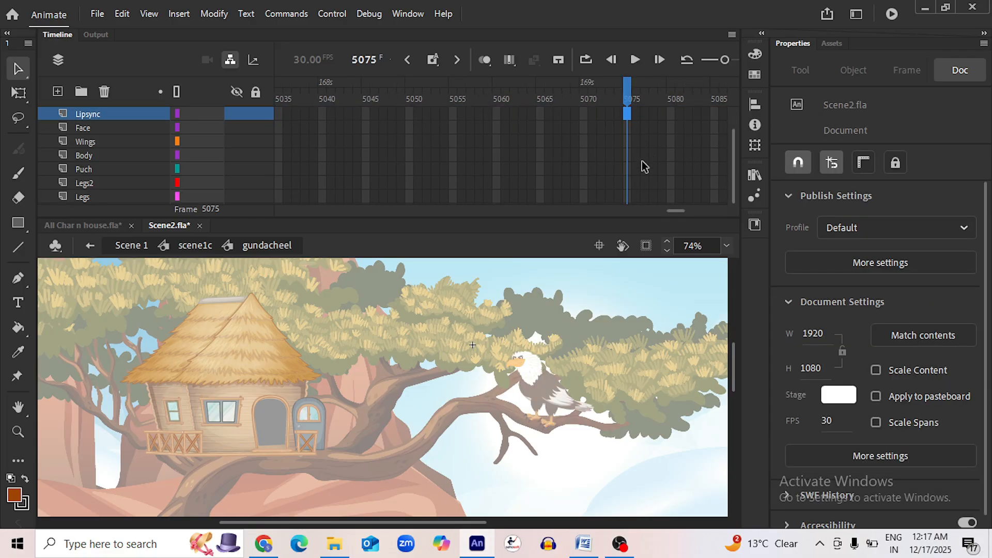
{"action": "left_click", "coordinate": [626, 200], "text": "shift"}
{"action": "scroll", "coordinate": [653, 192], "scroll_direction": "up", "scroll_amount": 1}
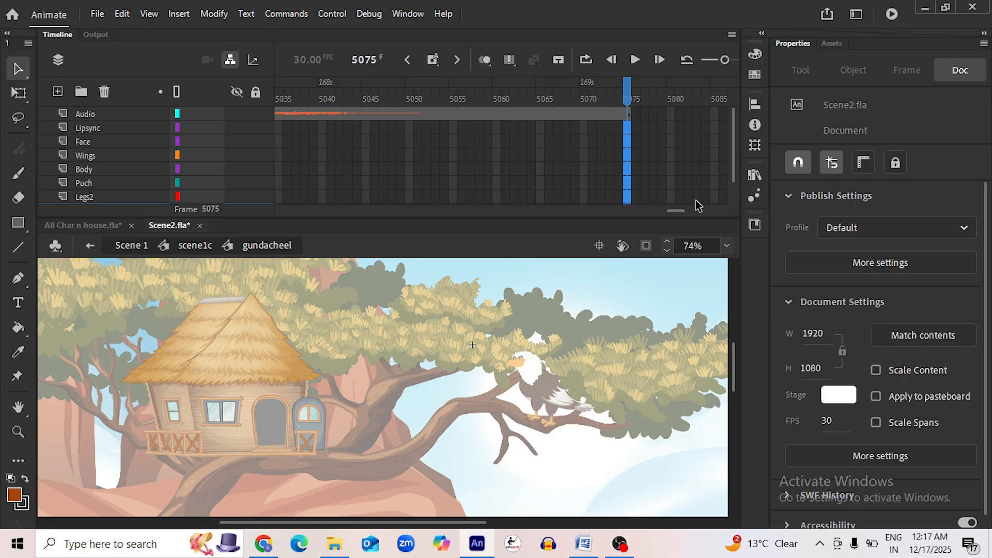
{"action": "key", "text": "F5"}
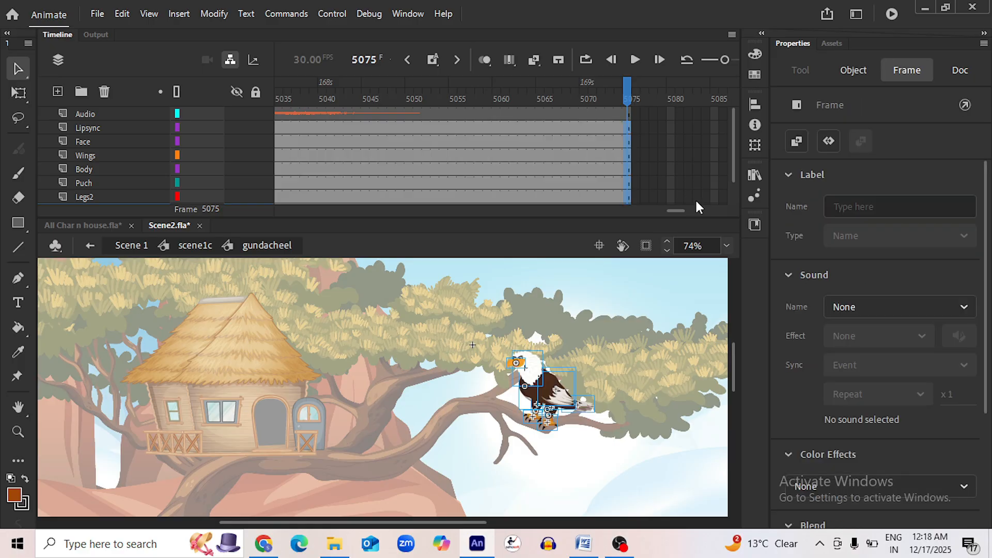
Save the file, return to scene1c, set the eagle instance's first loop frame to 650 and preview the playback
{"action": "key", "text": "ctrl+s"}
{"action": "left_click_drag", "start_coordinate": [675, 210], "coordinate": [273, 207]}
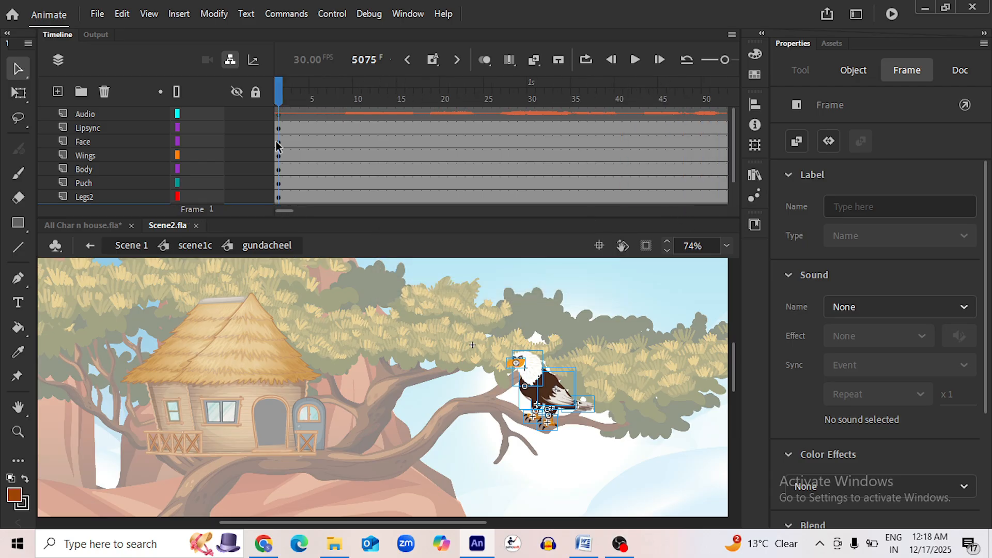
{"action": "left_click", "coordinate": [195, 245]}
{"action": "left_click", "coordinate": [564, 432]}
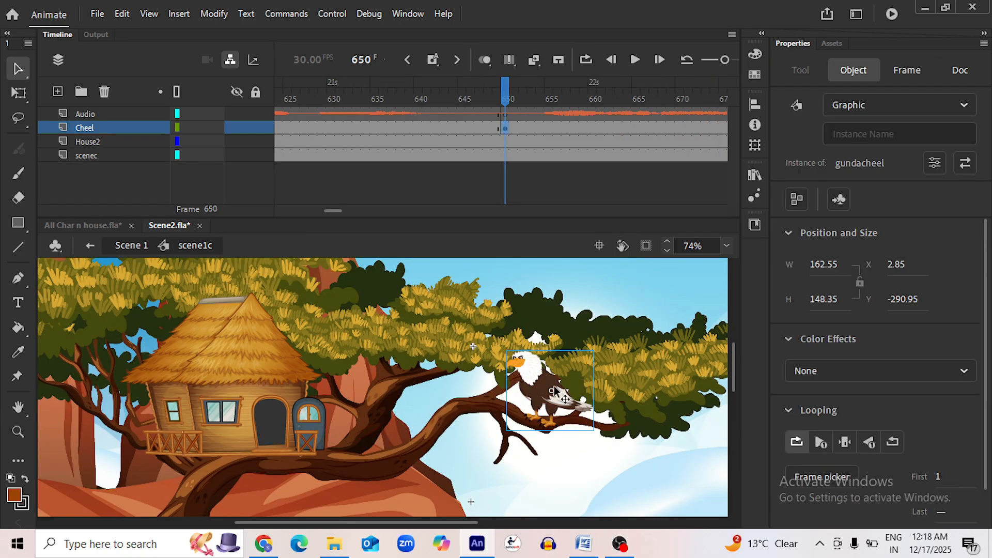
{"action": "left_click", "coordinate": [939, 476]}
{"action": "type", "text": "650"}
{"action": "key", "text": "ctrl+s"}
{"action": "left_click", "coordinate": [635, 60]}
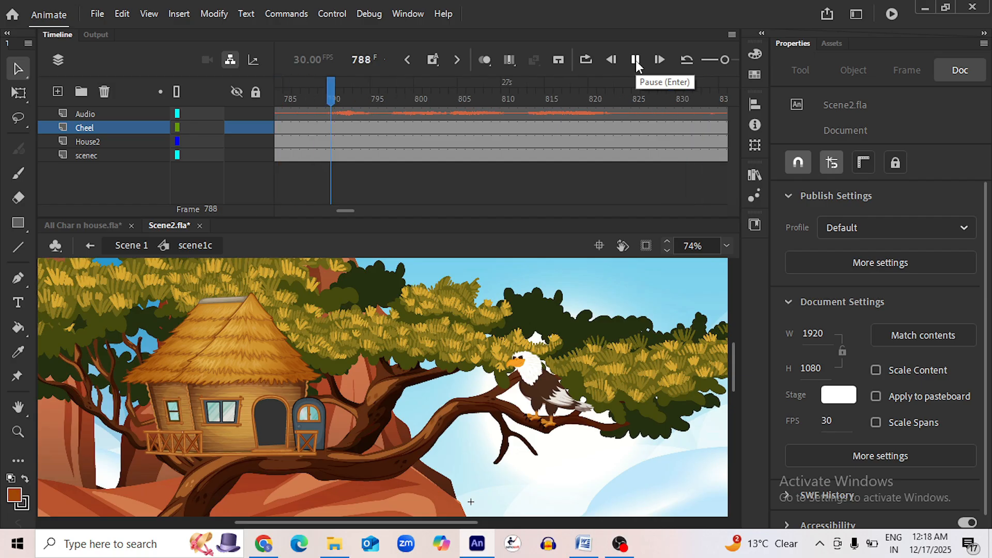
{"action": "left_click", "coordinate": [636, 61]}
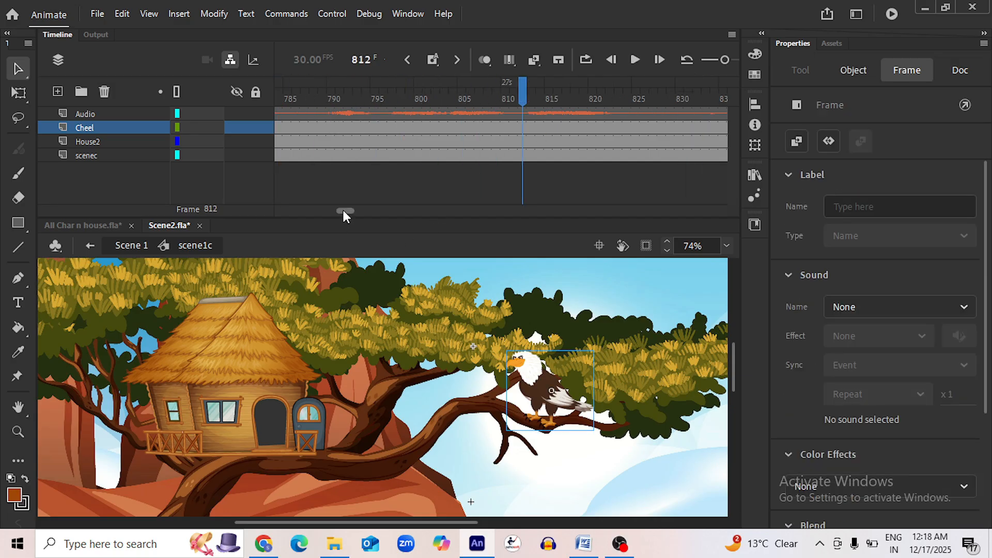
{"action": "left_click_drag", "start_coordinate": [343, 211], "coordinate": [331, 210]}
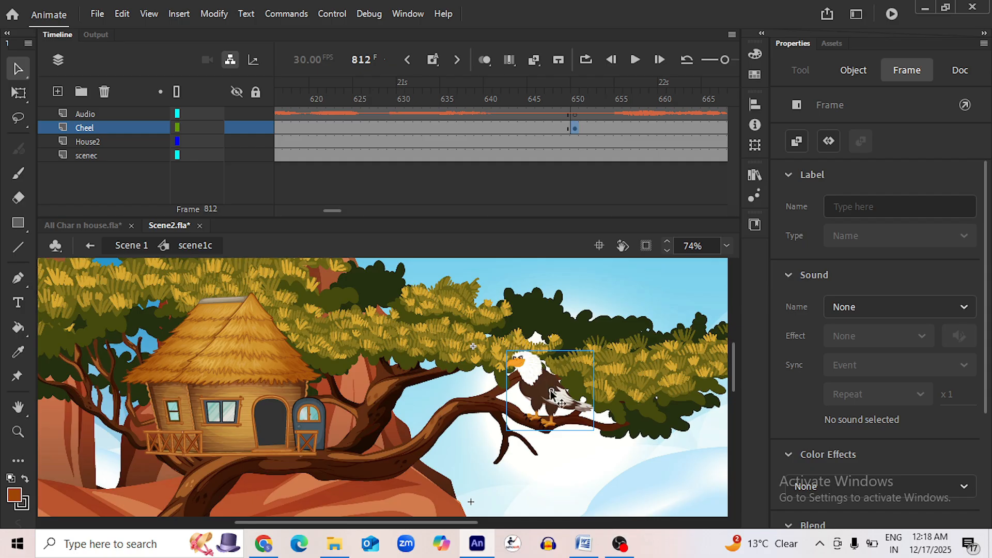
{"action": "left_click", "coordinate": [551, 394]}
{"action": "left_click_drag", "start_coordinate": [540, 384], "coordinate": [466, 349]}
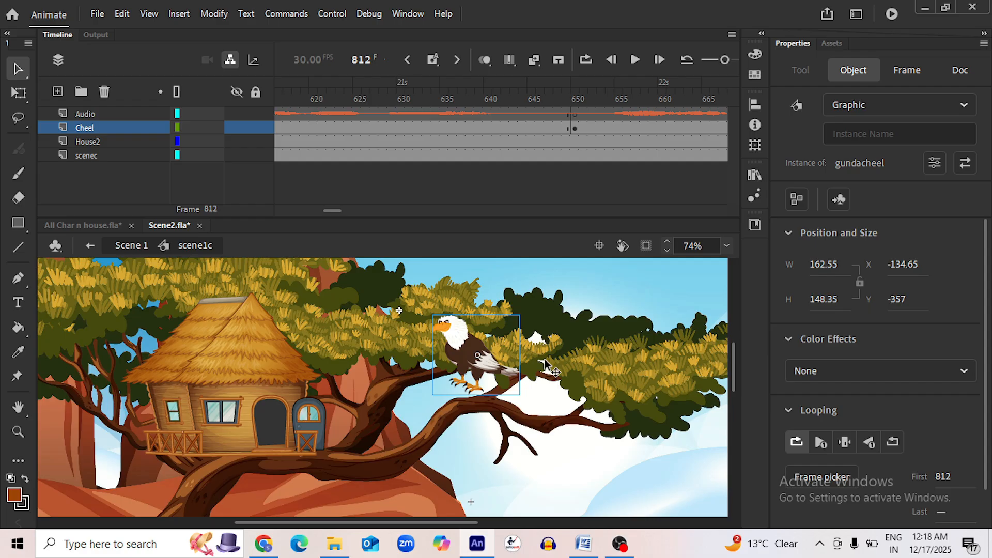
{"action": "key", "text": "ctrl+z"}
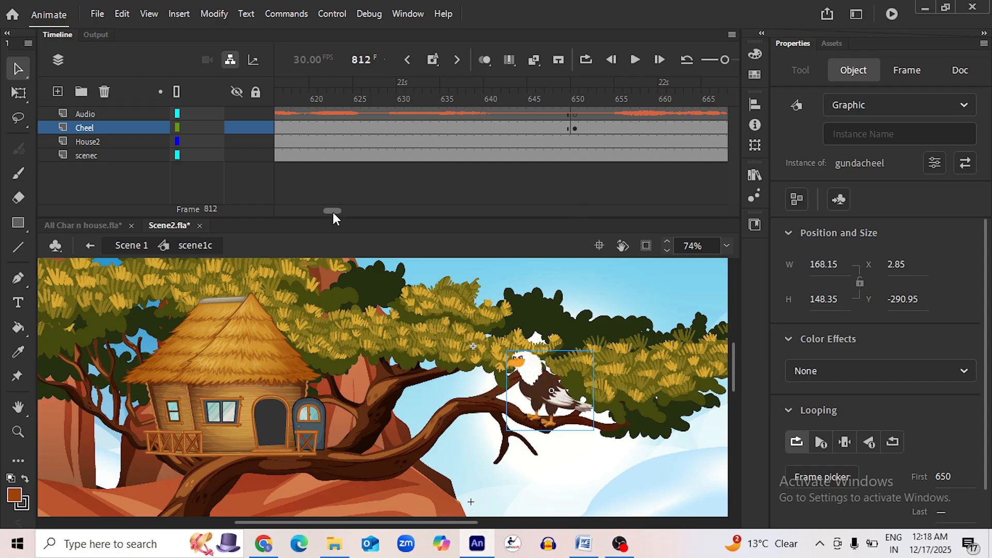
On the Cheel layer, move the eagle up and left off its branch at frame 673 and lower it onto the branch at frame 686
{"action": "left_click_drag", "start_coordinate": [333, 211], "coordinate": [334, 210]}
{"action": "left_click", "coordinate": [487, 129]}
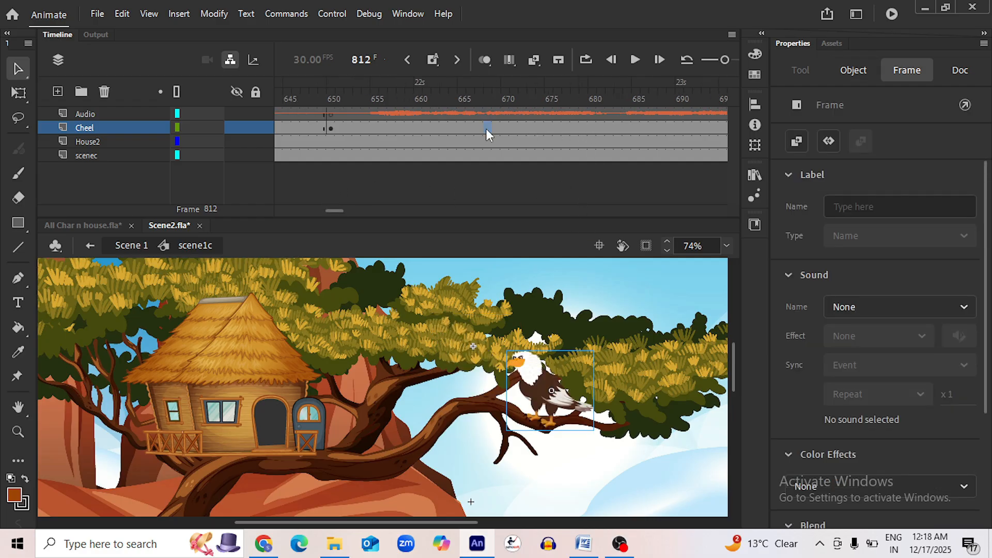
{"action": "left_click", "coordinate": [530, 129]}
{"action": "left_click_drag", "start_coordinate": [550, 393], "coordinate": [469, 352]}
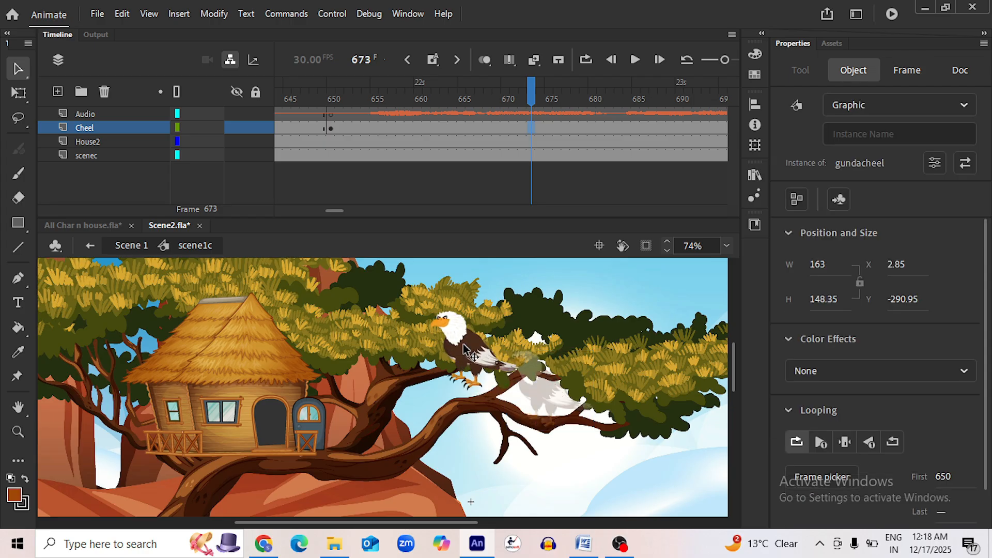
{"action": "left_click", "coordinate": [645, 129]}
{"action": "left_click_drag", "start_coordinate": [458, 353], "coordinate": [461, 376]}
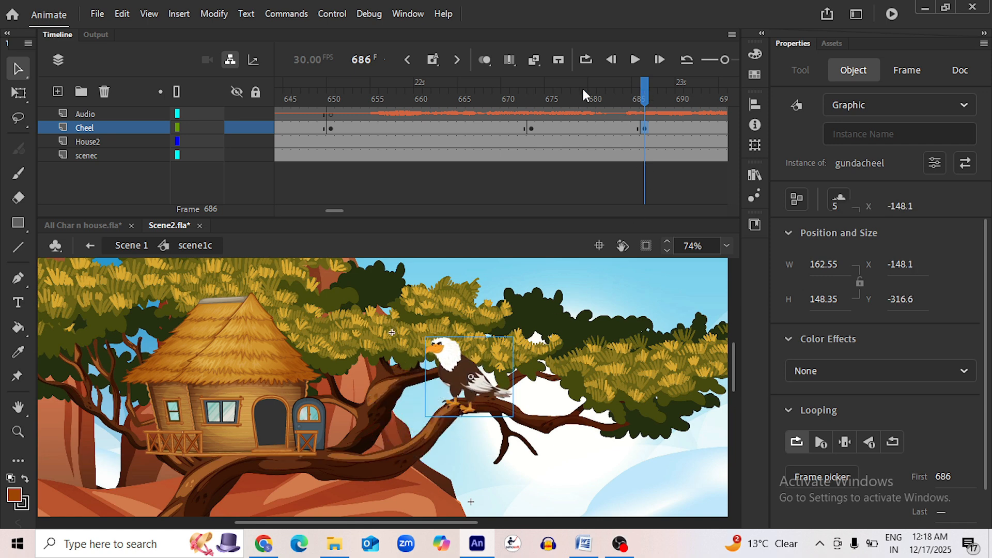
Move the eagle left to about X -272 at frame 699, and down beside the house door at about X -321, Y -221 at frame 711
{"action": "left_click_drag", "start_coordinate": [586, 97], "coordinate": [648, 147]}
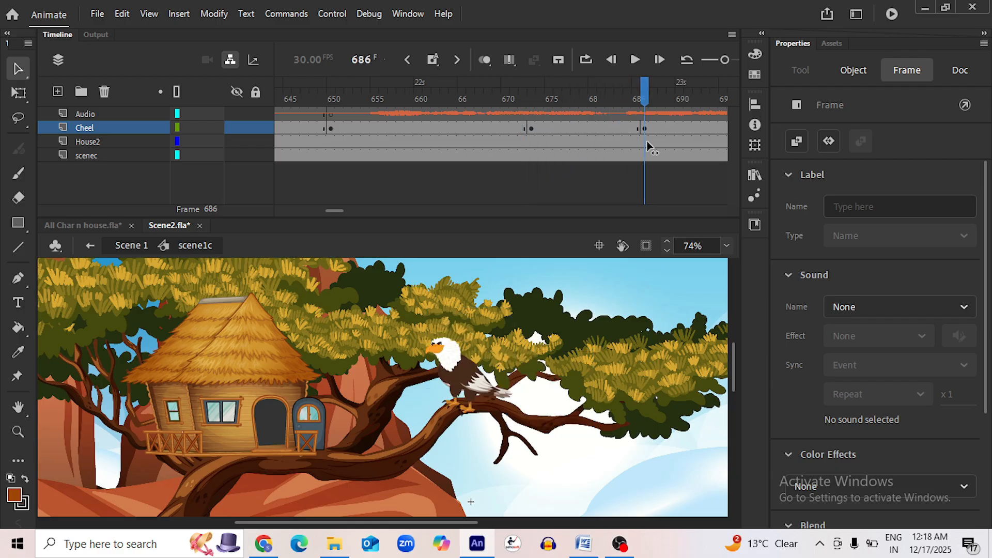
{"action": "left_click", "coordinate": [468, 238]}
{"action": "scroll", "coordinate": [335, 210], "scroll_direction": "right", "scroll_amount": 3}
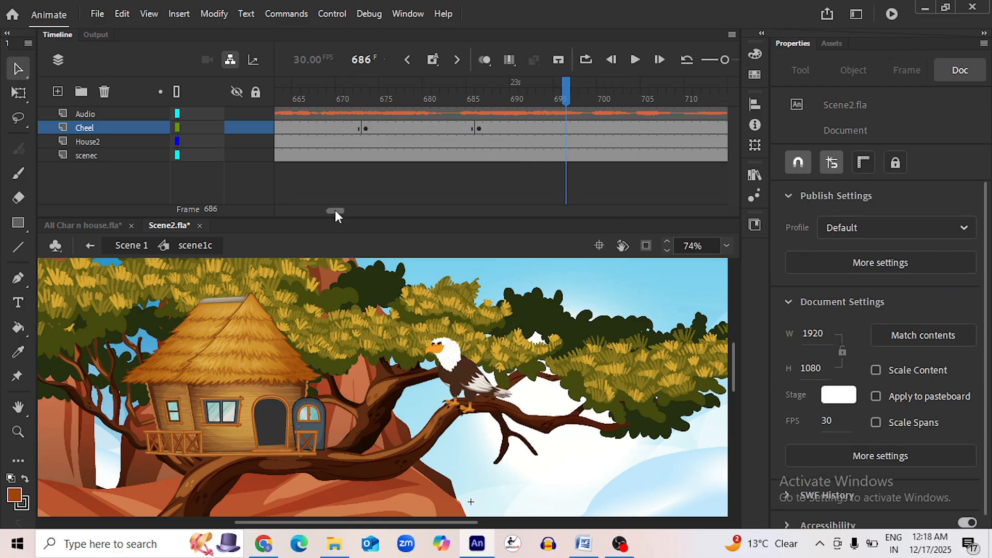
{"action": "left_click", "coordinate": [514, 128]}
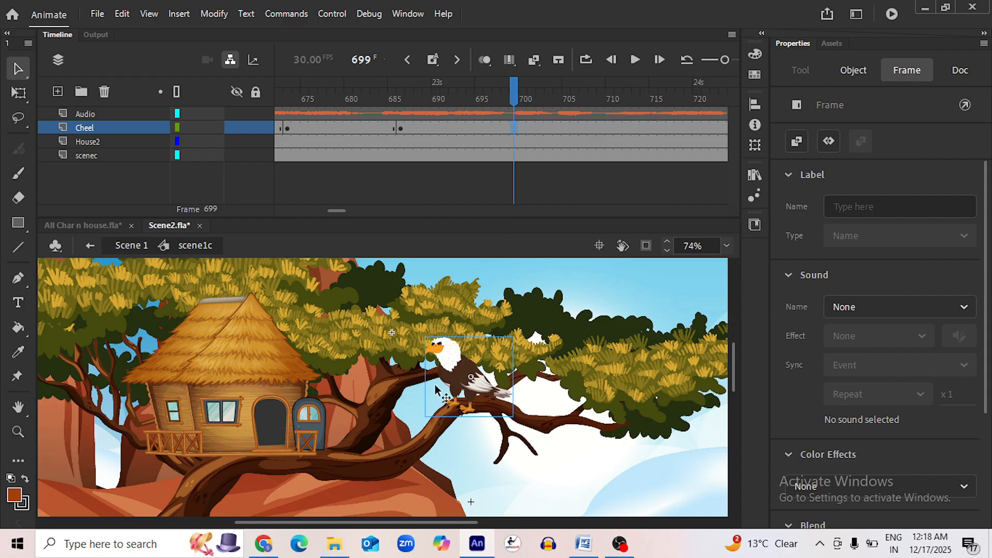
{"action": "left_click_drag", "start_coordinate": [453, 376], "coordinate": [387, 383]}
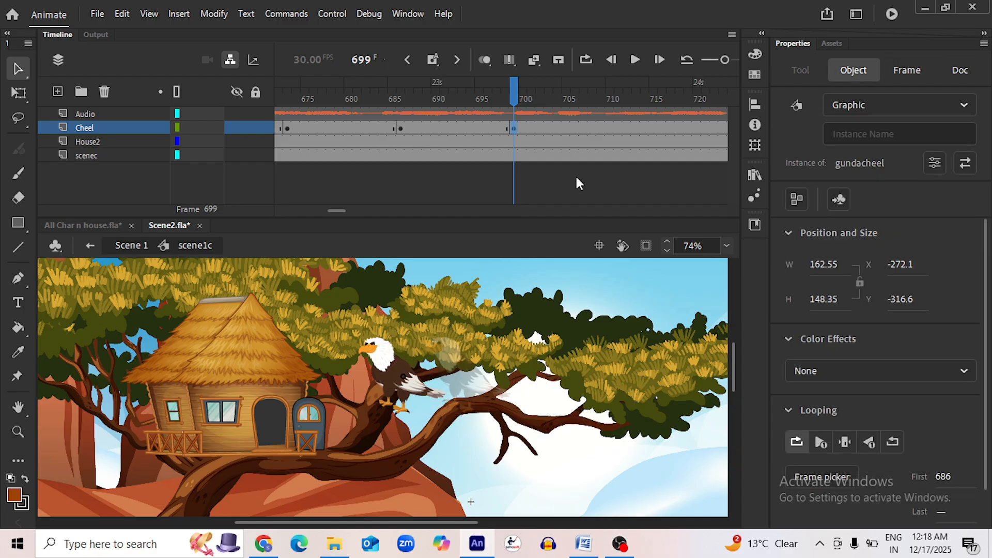
{"action": "left_click", "coordinate": [618, 130]}
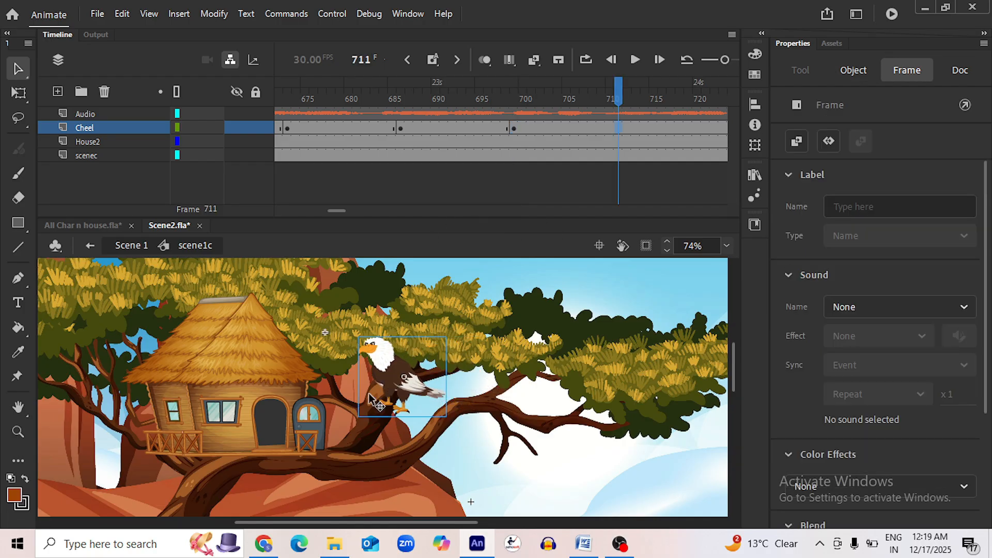
{"action": "left_click_drag", "start_coordinate": [370, 399], "coordinate": [355, 423]}
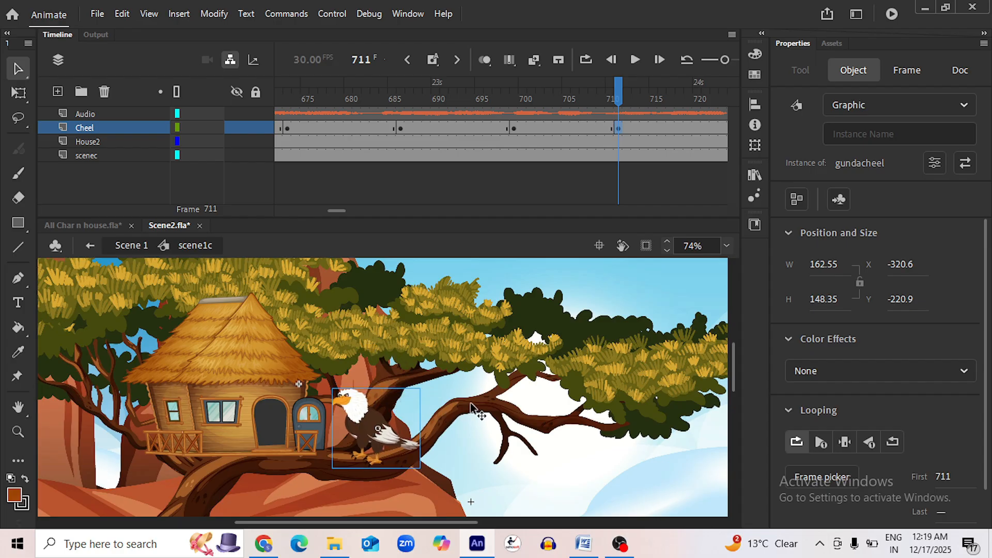
{"action": "scroll", "coordinate": [484, 385], "scroll_direction": "down", "scroll_amount": 3}
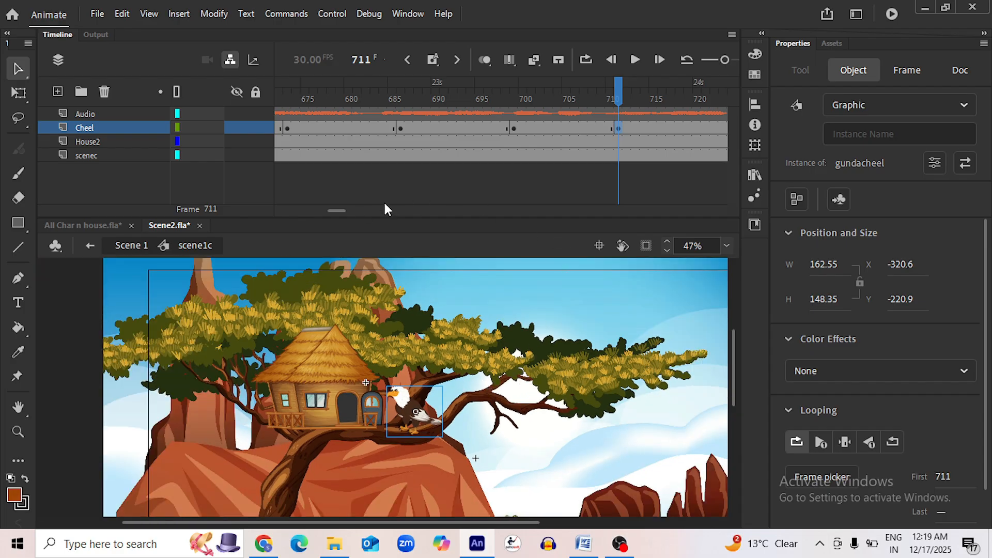
Play scene1c on to the eagle's dialogue, place the playhead at frame 1040 and open the gundacheel symbol for editing
{"action": "left_click", "coordinate": [635, 59]}
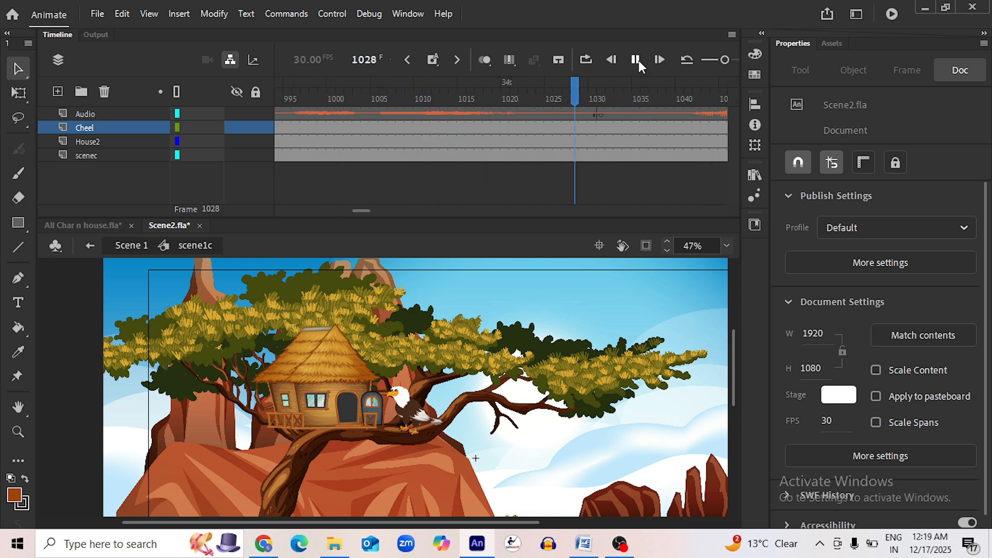
{"action": "left_click", "coordinate": [618, 103]}
{"action": "left_click_drag", "start_coordinate": [620, 93], "coordinate": [680, 108]}
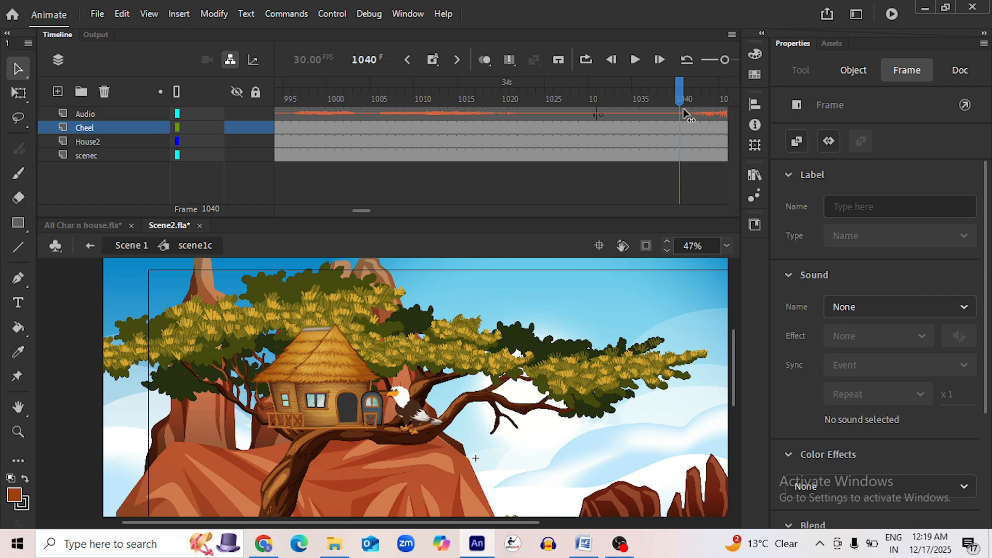
{"action": "left_click", "coordinate": [357, 443]}
{"action": "double_click", "coordinate": [407, 409]}
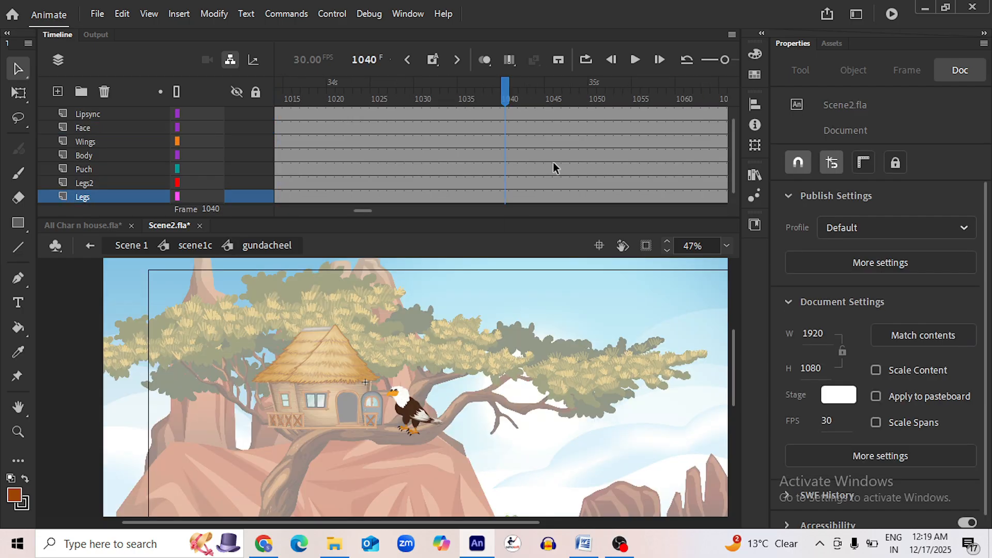
Save the file and set the beak's lip sync graphic to play in a loop from frame 1040 on the Lipsync layer
{"action": "left_click", "coordinate": [507, 127]}
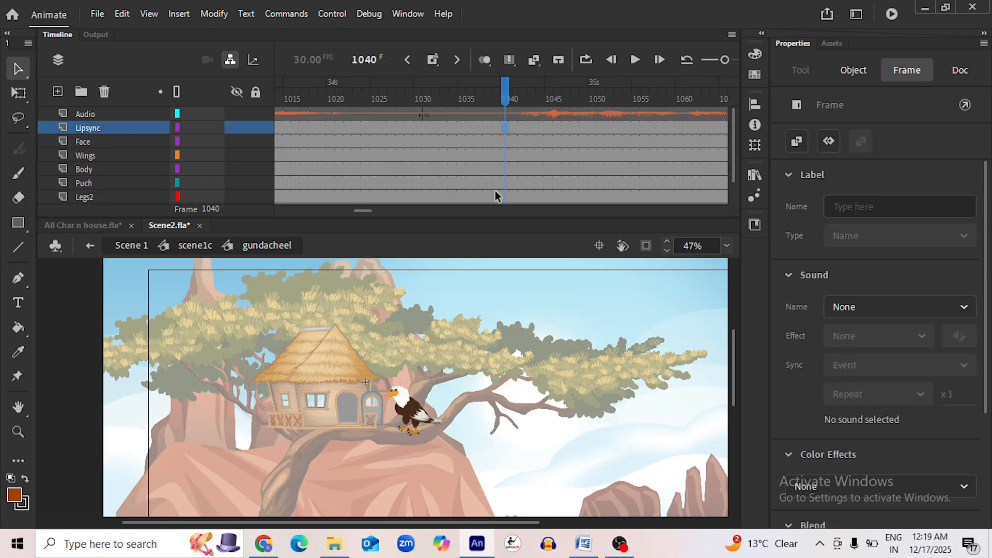
{"action": "scroll", "coordinate": [393, 419], "scroll_direction": "up", "scroll_amount": 5}
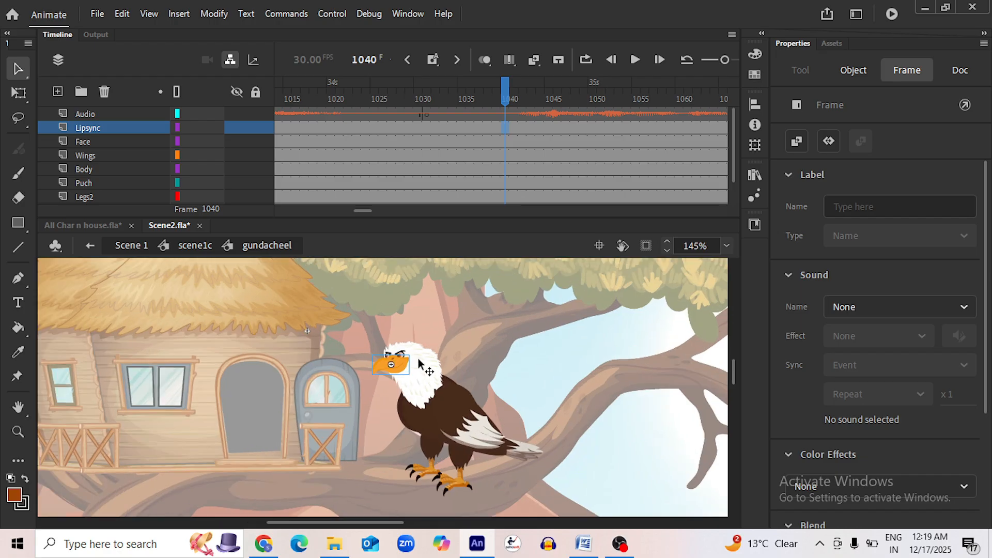
{"action": "key", "text": "ctrl+s"}
{"action": "left_click", "coordinate": [395, 367]}
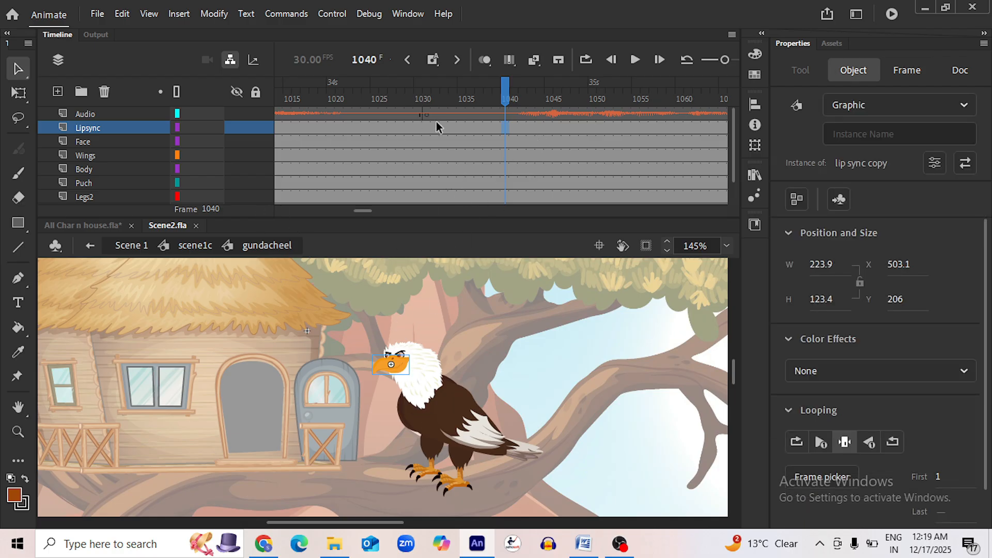
{"action": "left_click", "coordinate": [796, 442]}
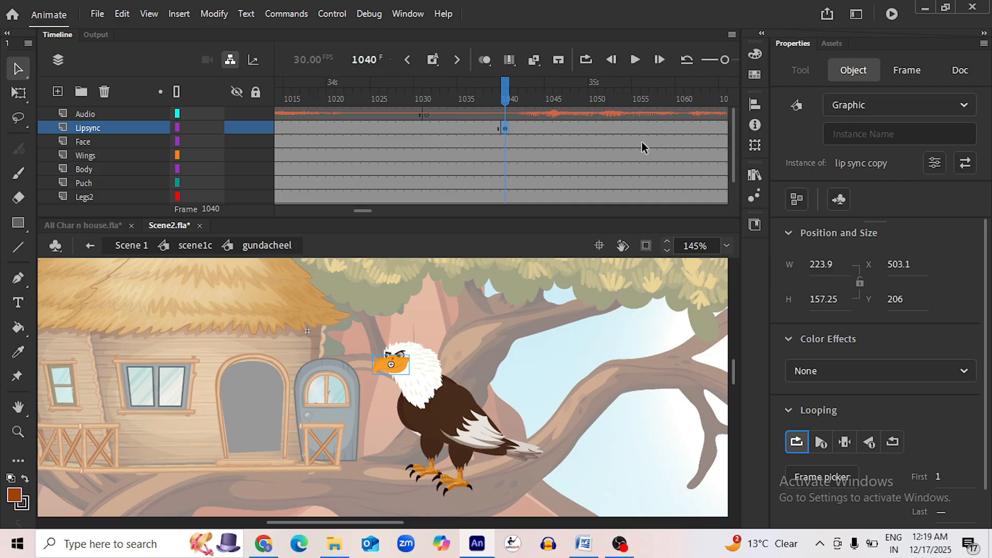
Play the dialogue to its next pause and set the lip sync graphic to a single frame at frame 1096
{"action": "left_click", "coordinate": [635, 60]}
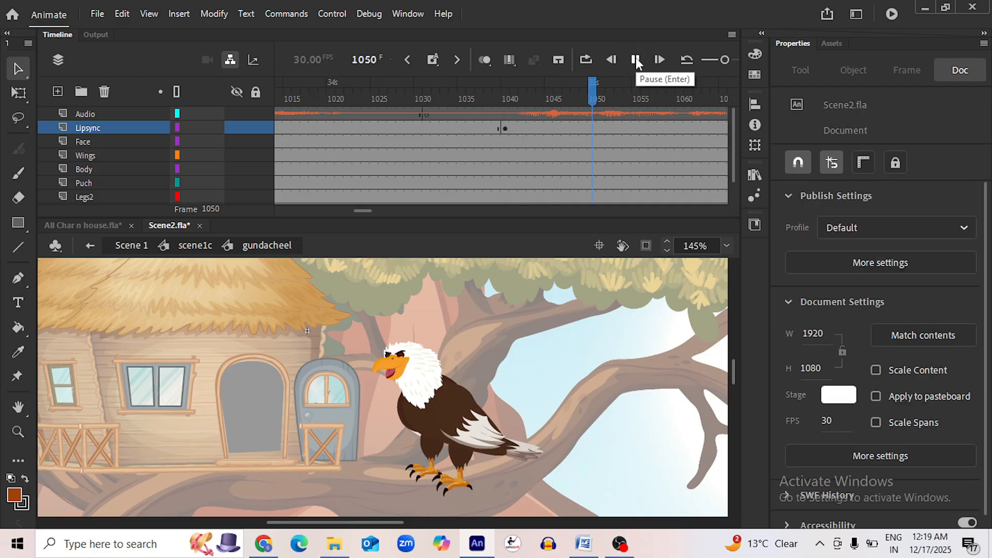
{"action": "left_click", "coordinate": [635, 59]}
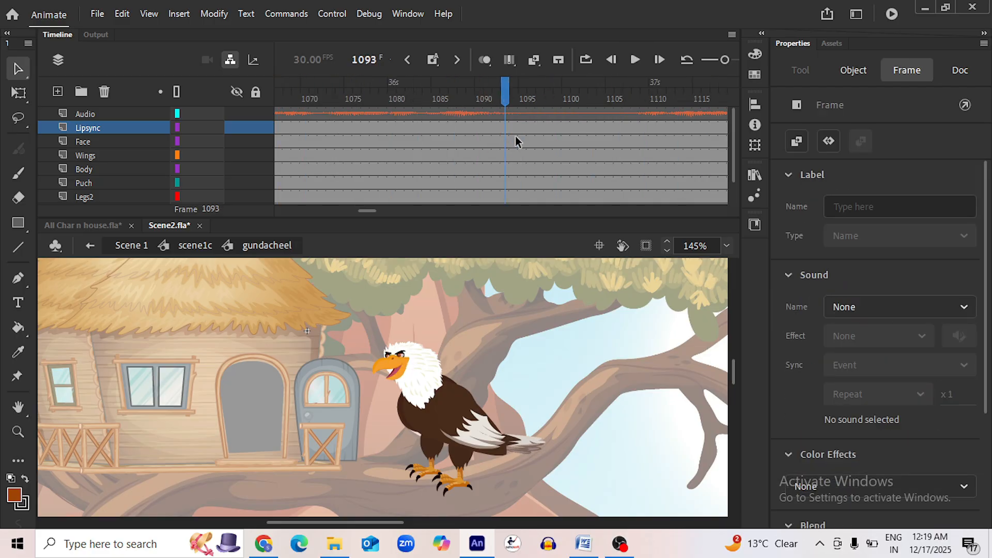
{"action": "left_click", "coordinate": [531, 127]}
{"action": "left_click", "coordinate": [393, 375]}
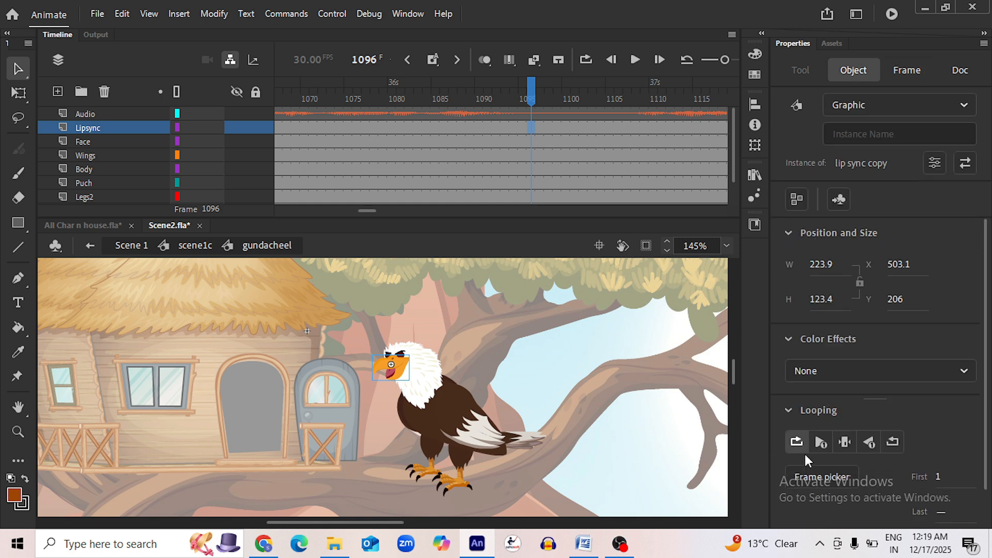
{"action": "left_click", "coordinate": [844, 442]}
Set the lip sync graphic back to looping playback at frame 1107 of the Lipsync layer
{"action": "left_click", "coordinate": [631, 127]}
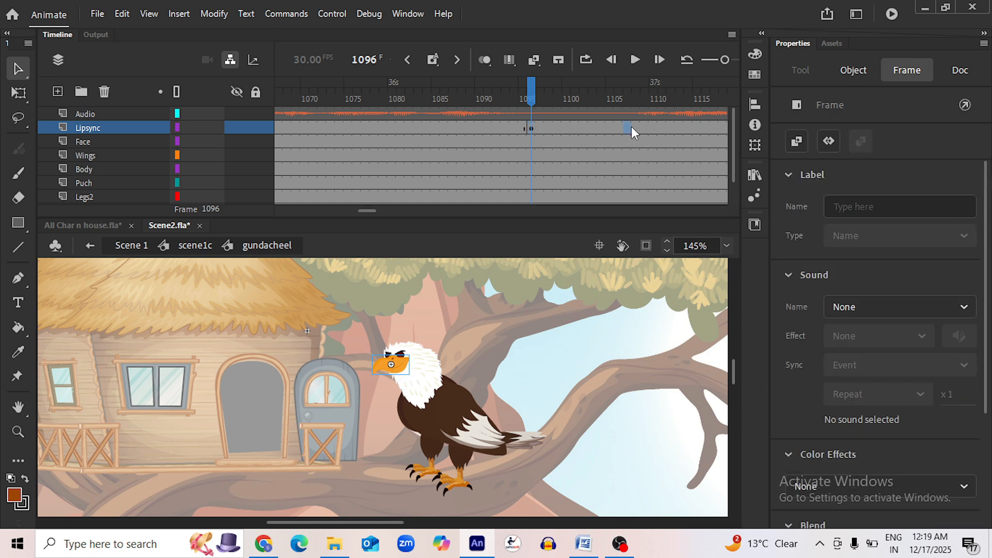
{"action": "left_click", "coordinate": [393, 367]}
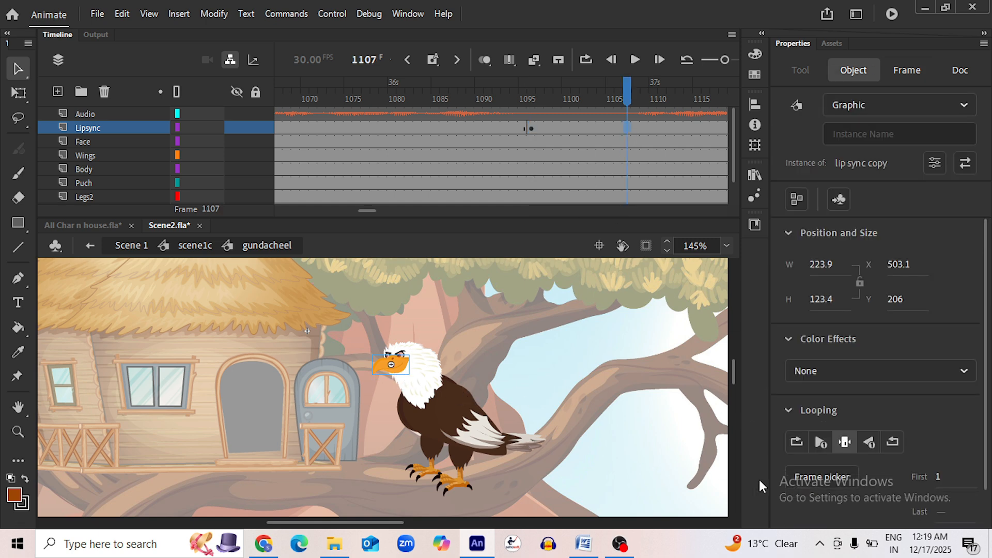
{"action": "left_click", "coordinate": [796, 443]}
Play the audio to the end of the spoken line and hold the lip sync graphic on a single frame at frame 1153
{"action": "left_click", "coordinate": [634, 61]}
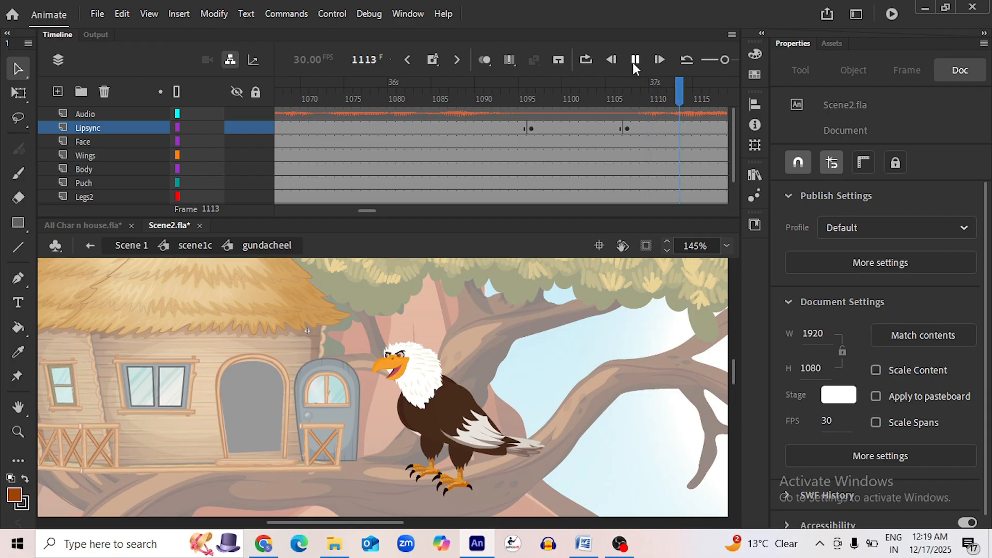
{"action": "left_click", "coordinate": [634, 61]}
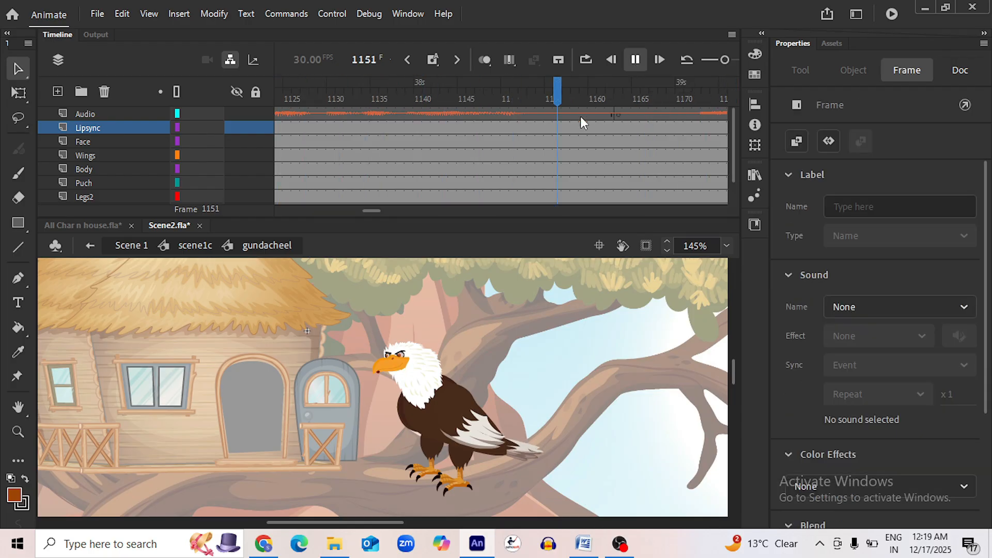
{"action": "left_click", "coordinate": [532, 127]}
{"action": "left_click", "coordinate": [402, 372]}
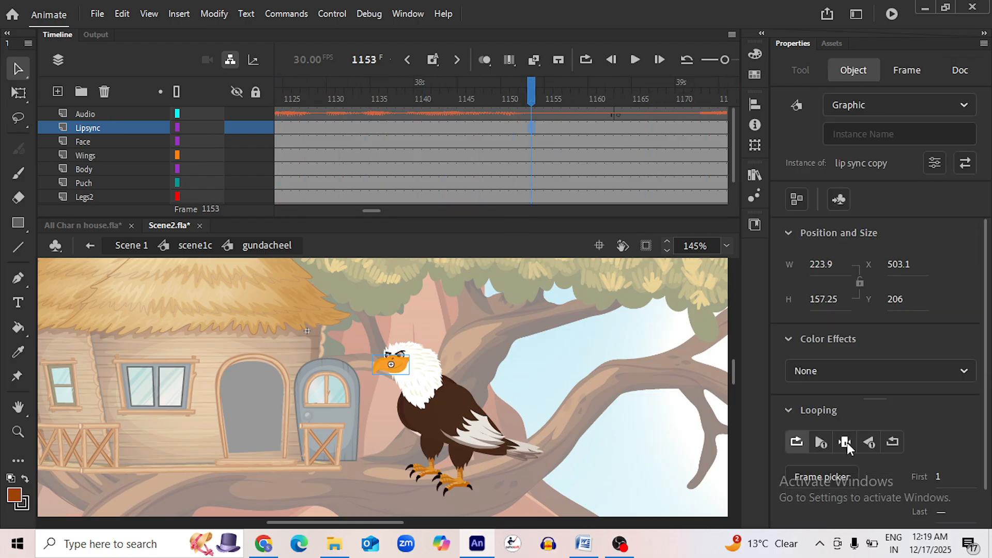
{"action": "left_click", "coordinate": [845, 442]}
Play the gundacheel timeline on to frame 1367 to listen to the following audio, and save the file
{"action": "left_click", "coordinate": [635, 60]}
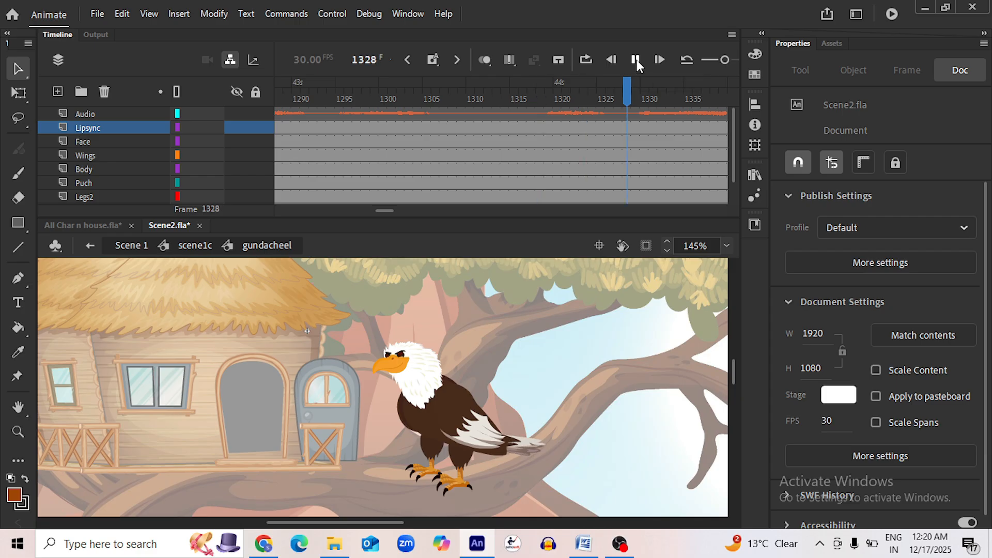
{"action": "left_click", "coordinate": [636, 60]}
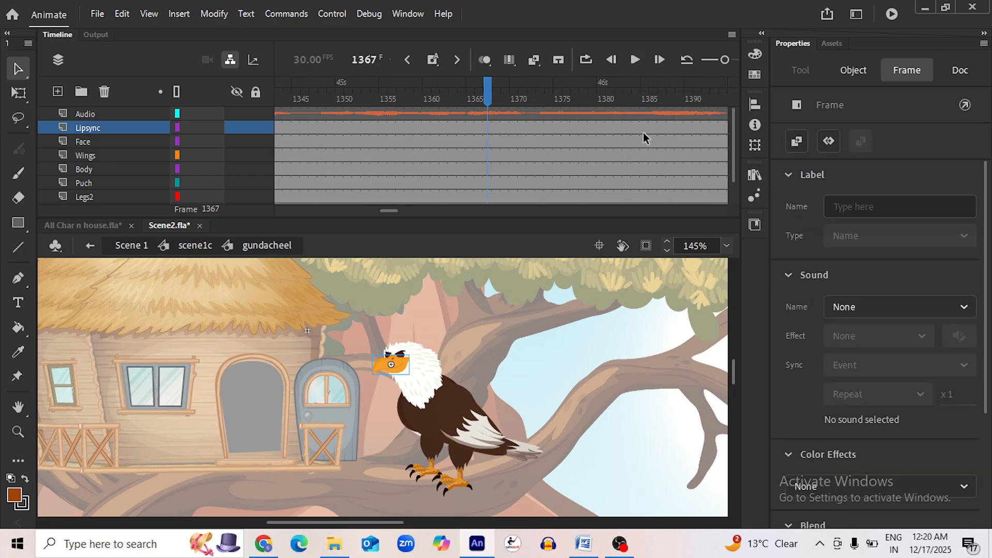
{"action": "key", "text": "ctrl+s"}
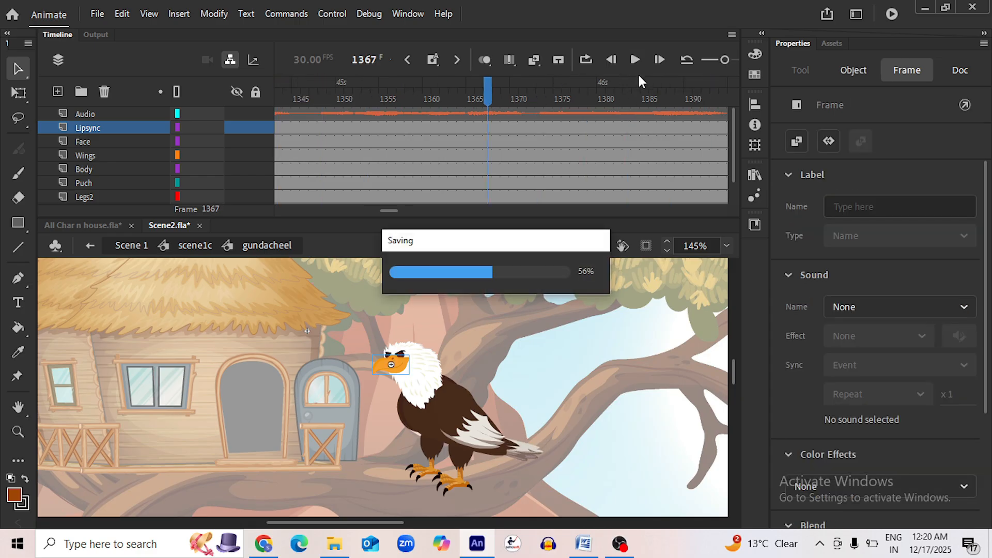
Play the audio on to the next spoken line and set the lip sync graphic to looping playback at frame 1509
{"action": "left_click", "coordinate": [636, 60]}
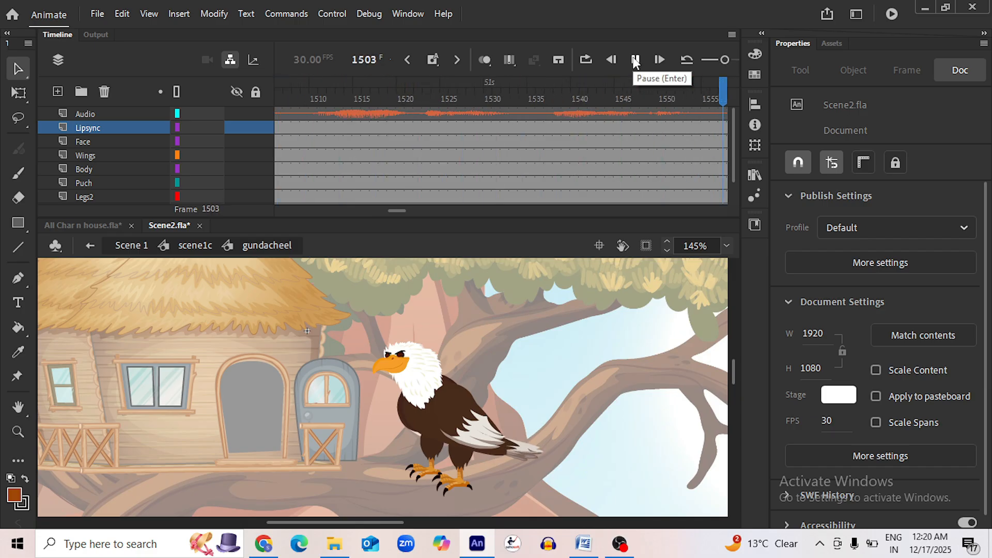
{"action": "left_click", "coordinate": [635, 60]}
{"action": "scroll", "coordinate": [402, 212], "scroll_direction": "left", "scroll_amount": 3}
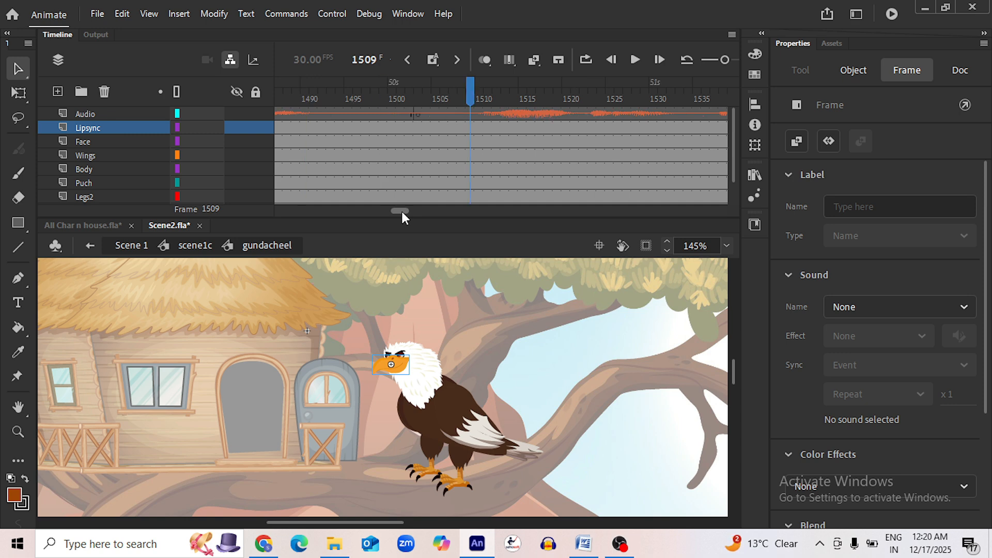
{"action": "left_click", "coordinate": [398, 363]}
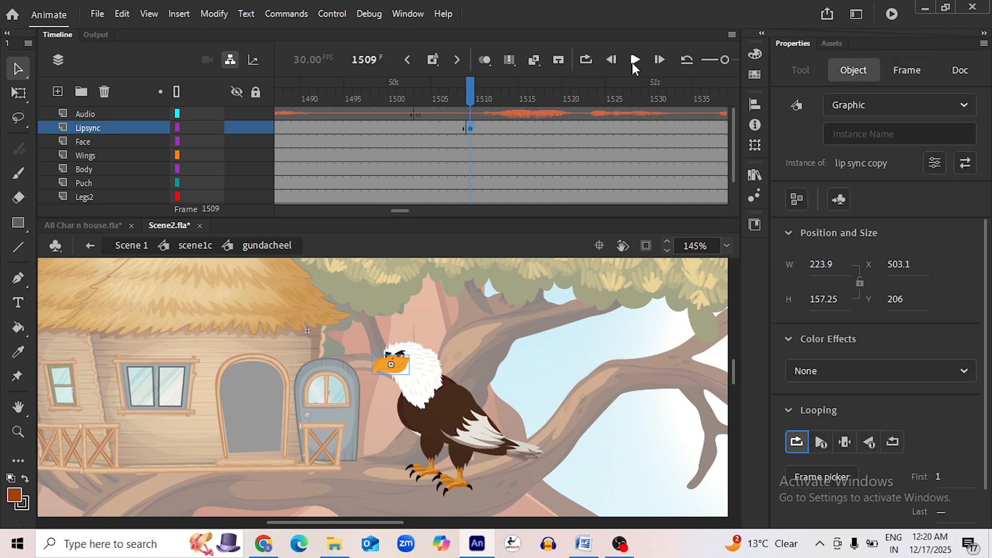
Play the spoken line to its pause and hold the lip sync graphic on a single frame at frame 1624
{"action": "left_click", "coordinate": [635, 64]}
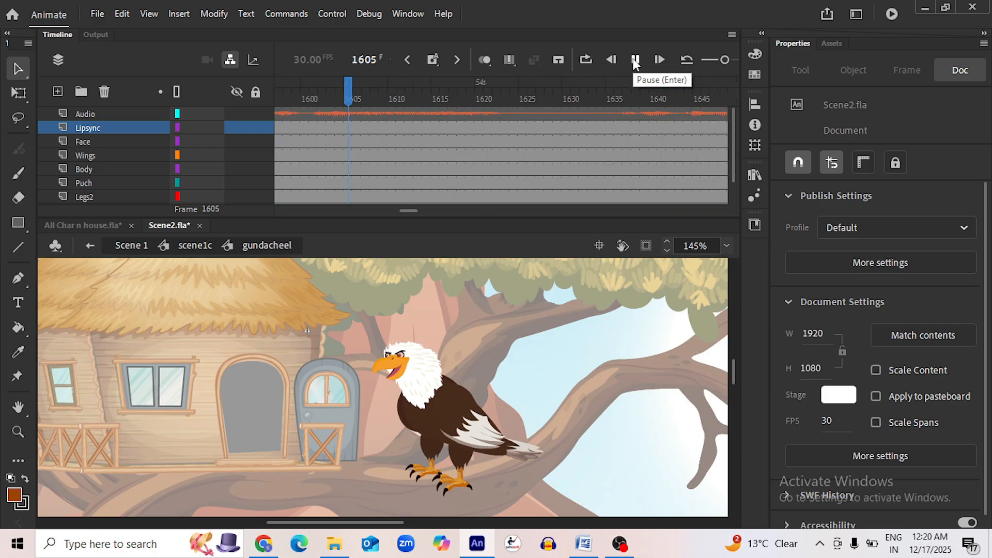
{"action": "left_click", "coordinate": [635, 61]}
{"action": "left_click", "coordinate": [518, 129]}
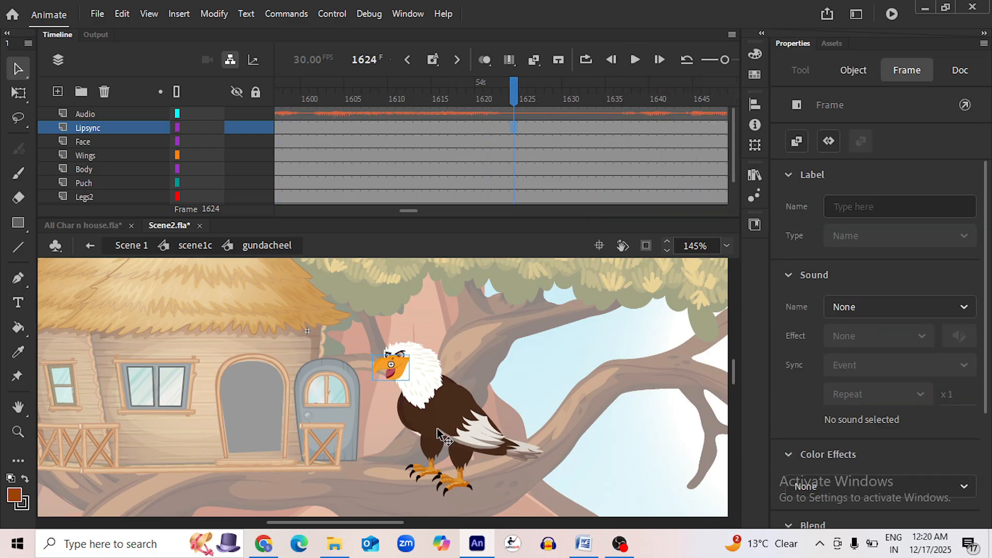
{"action": "left_click", "coordinate": [406, 381]}
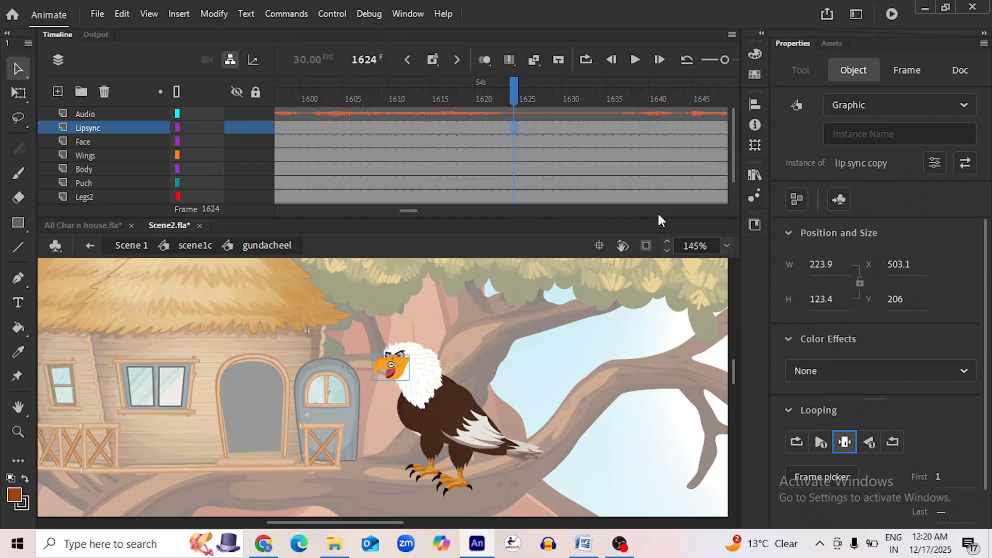
Set the lip sync graphic back to looping playback at frame 1635 of the Lipsync layer
{"action": "left_click", "coordinate": [608, 123]}
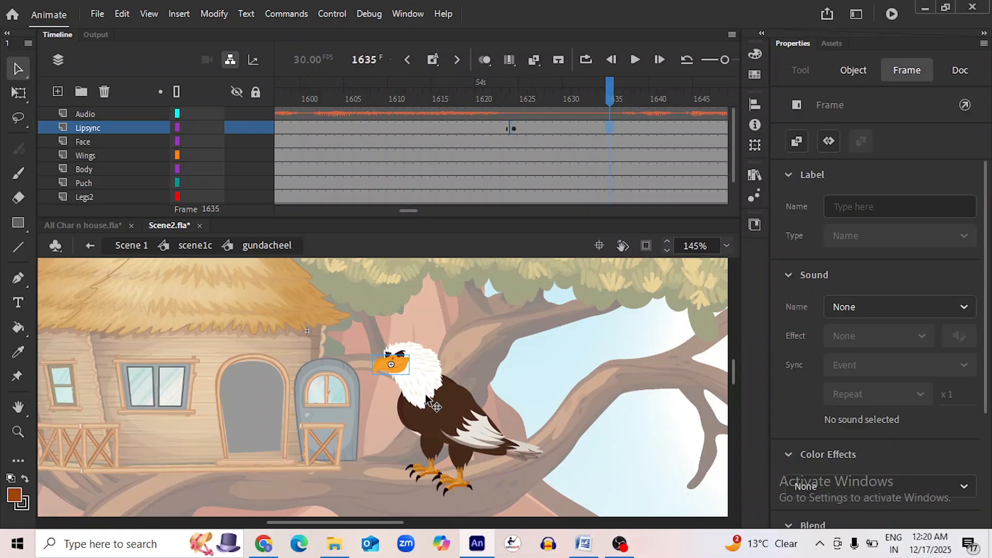
{"action": "left_click", "coordinate": [406, 370]}
{"action": "left_click", "coordinate": [796, 442]}
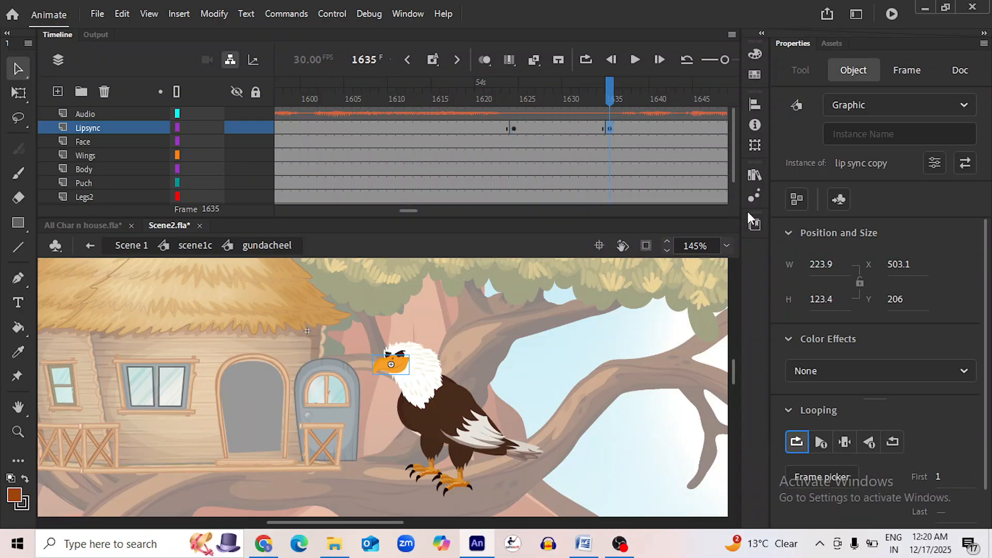
Play the audio to the end of the line and hold the lip sync graphic on a single frame at frame 1697
{"action": "left_click", "coordinate": [637, 60]}
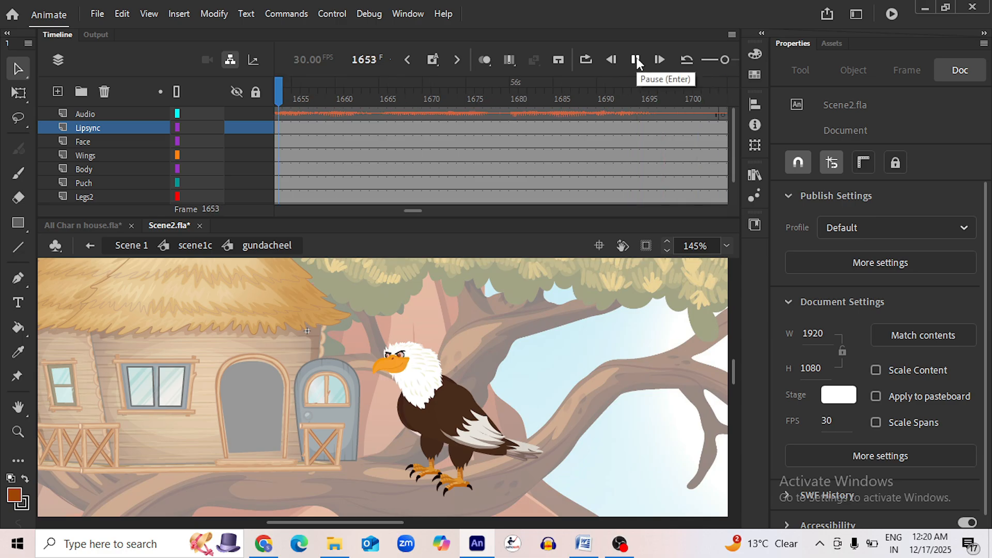
{"action": "left_click", "coordinate": [637, 60]}
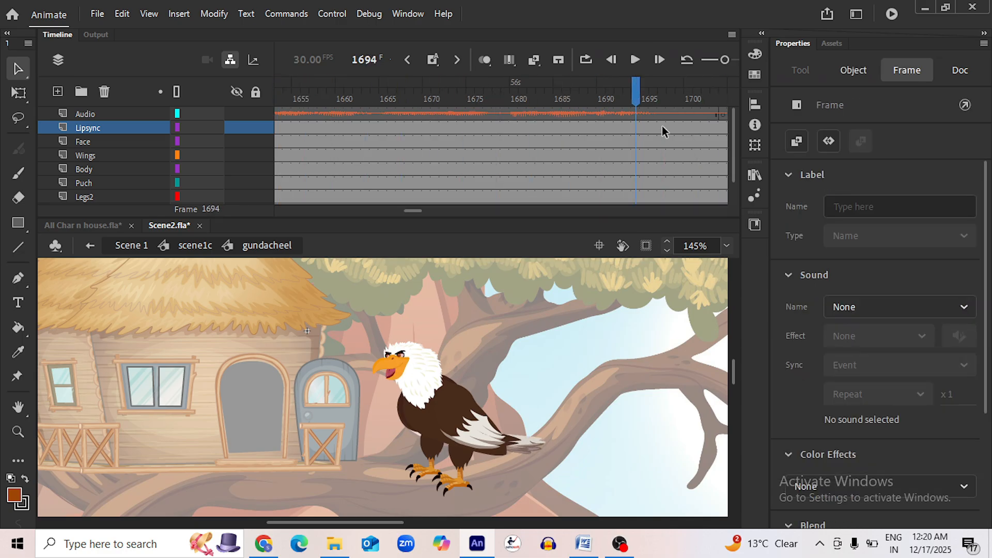
{"action": "left_click", "coordinate": [399, 367]}
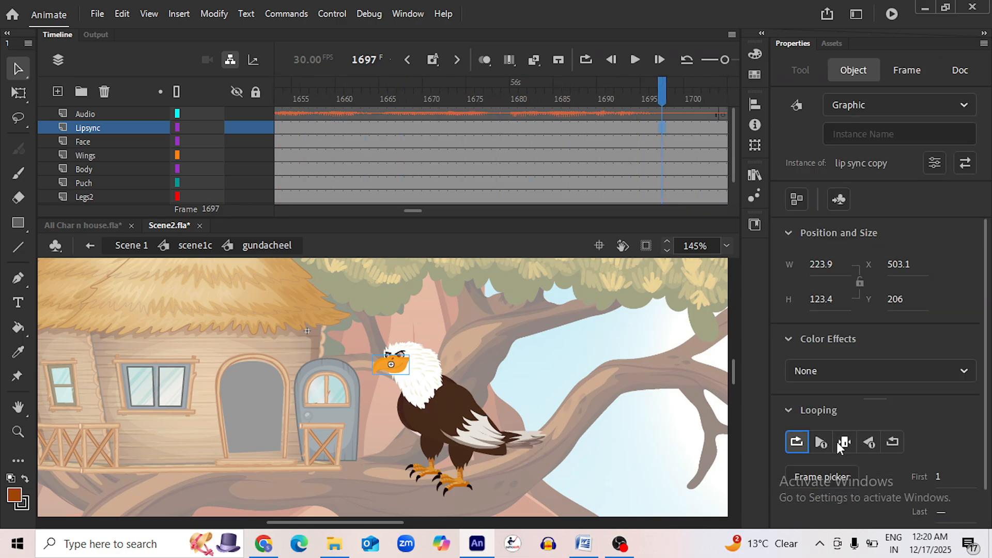
Play the audio on to the eagle's next line and set the lip sync graphic to looping playback at frame 2371
{"action": "left_click", "coordinate": [637, 61]}
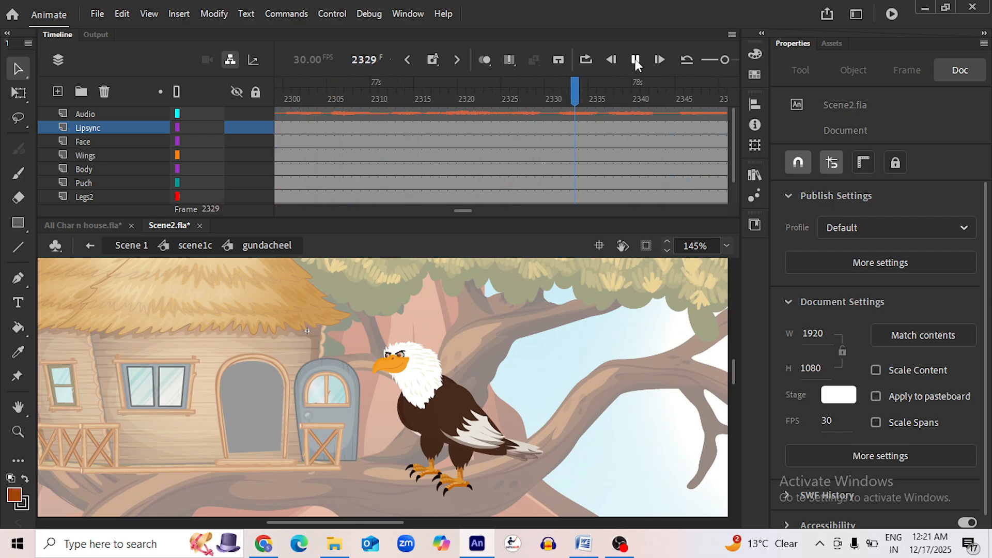
{"action": "left_click", "coordinate": [636, 61]}
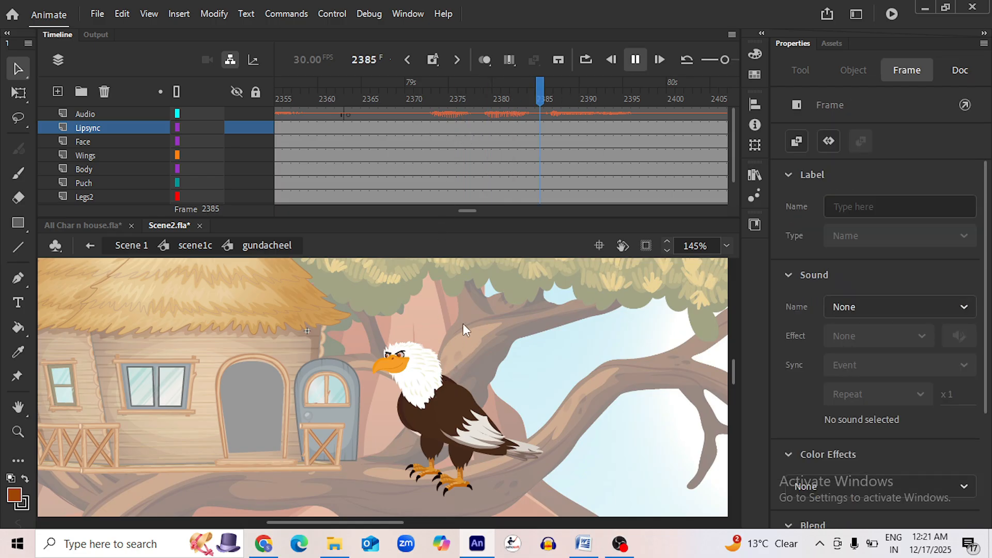
{"action": "left_click", "coordinate": [417, 127]}
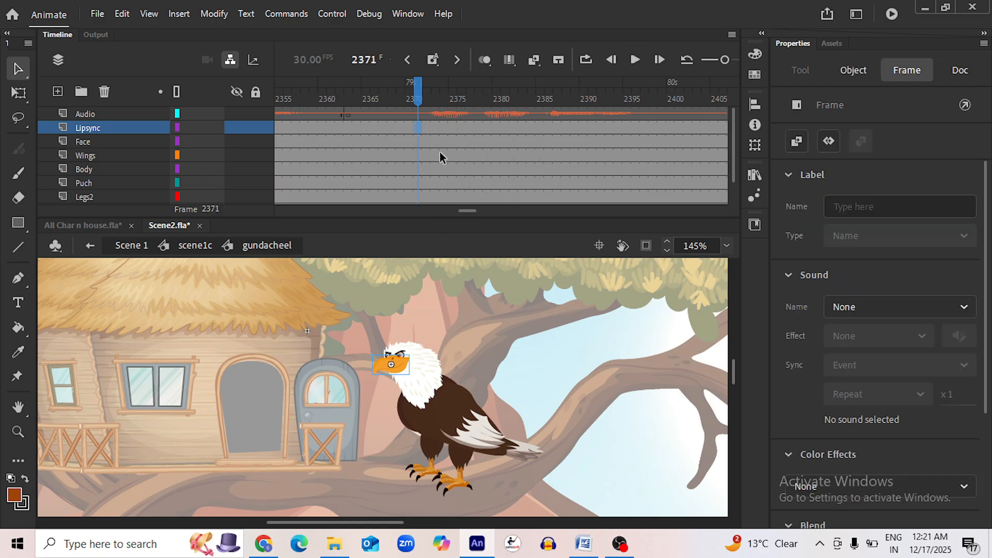
{"action": "left_click", "coordinate": [399, 370]}
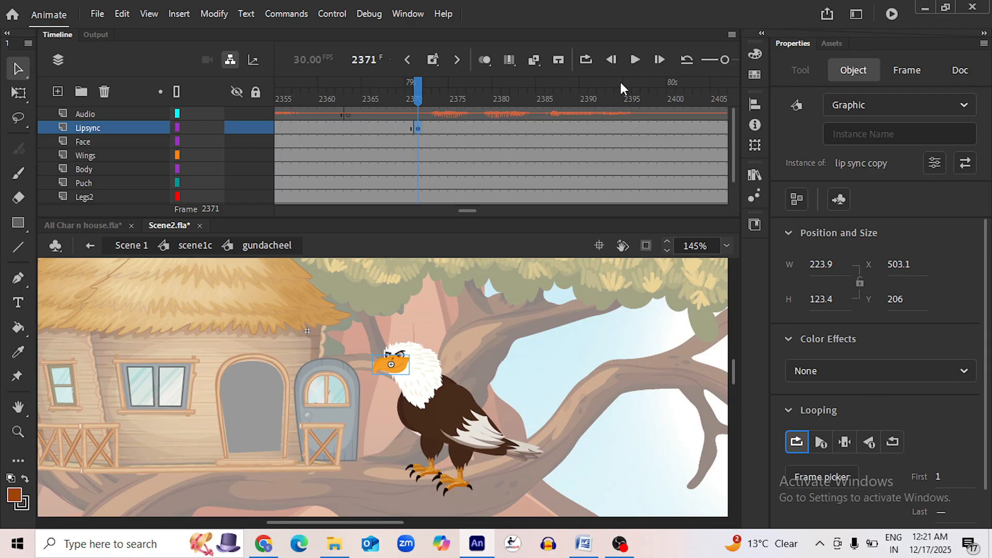
Play the line to its end, hold the lip sync graphic on a single frame at frame 2444, and save the file
{"action": "left_click", "coordinate": [636, 60]}
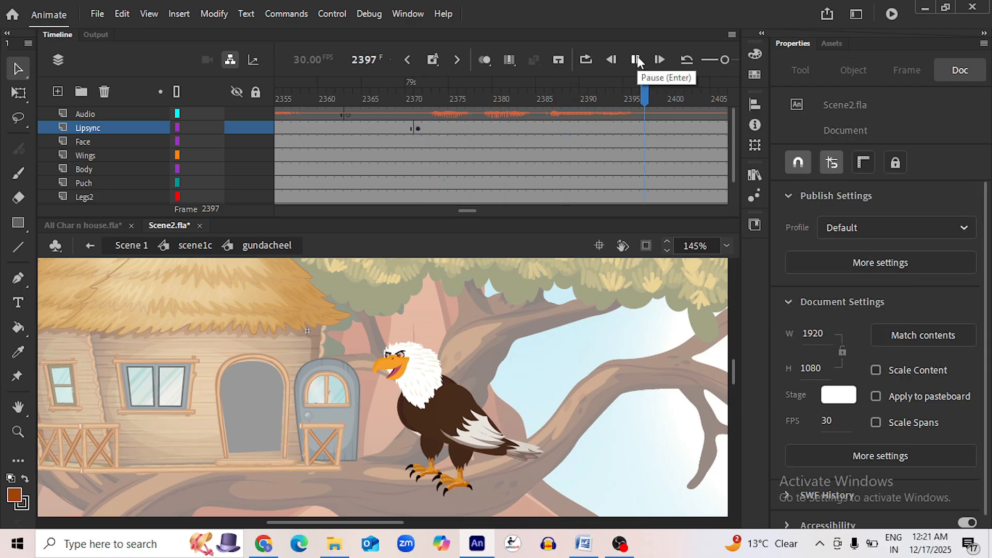
{"action": "left_click", "coordinate": [636, 61]}
{"action": "left_click_drag", "start_coordinate": [463, 212], "coordinate": [467, 210]}
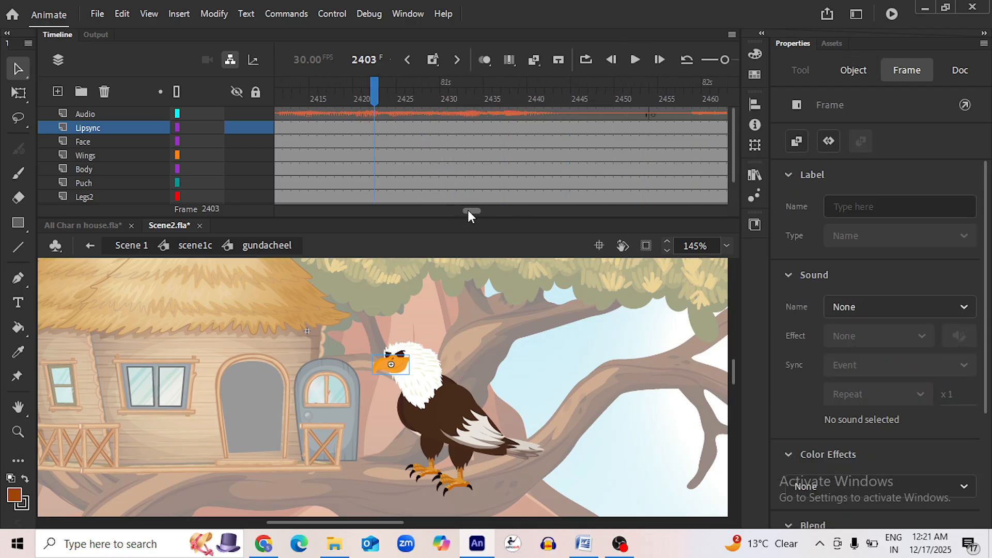
{"action": "left_click", "coordinate": [635, 62]}
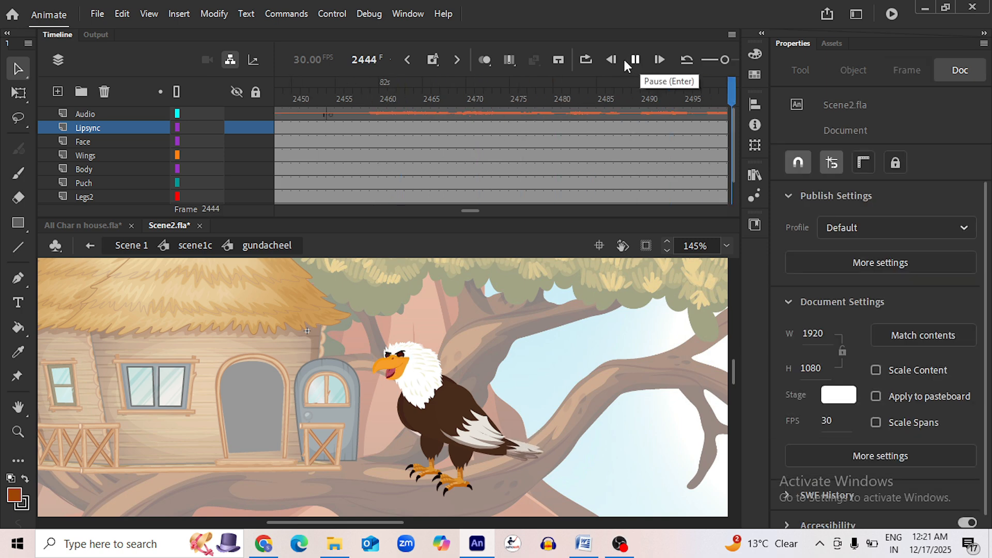
{"action": "left_click", "coordinate": [626, 62]}
{"action": "left_click_drag", "start_coordinate": [285, 96], "coordinate": [270, 95]}
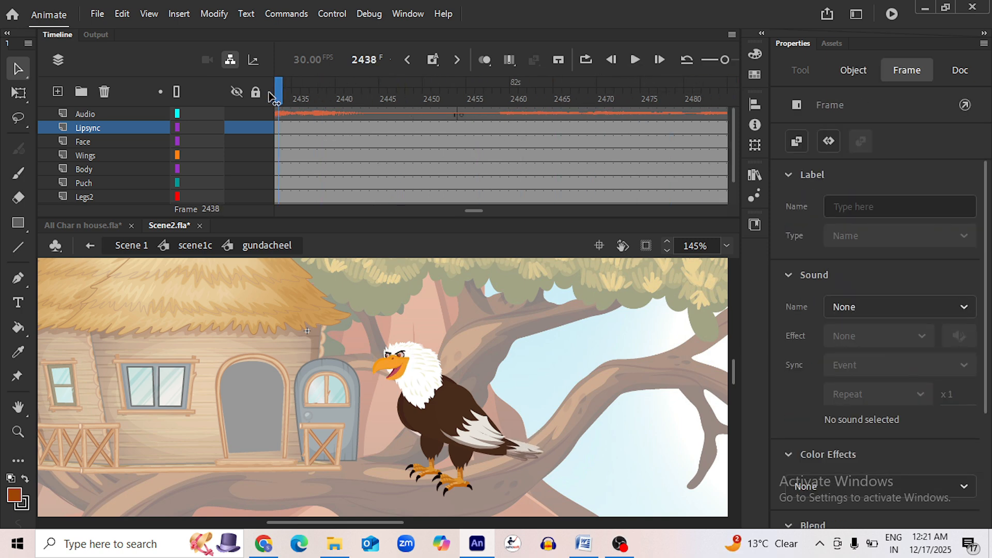
{"action": "left_click", "coordinate": [374, 125]}
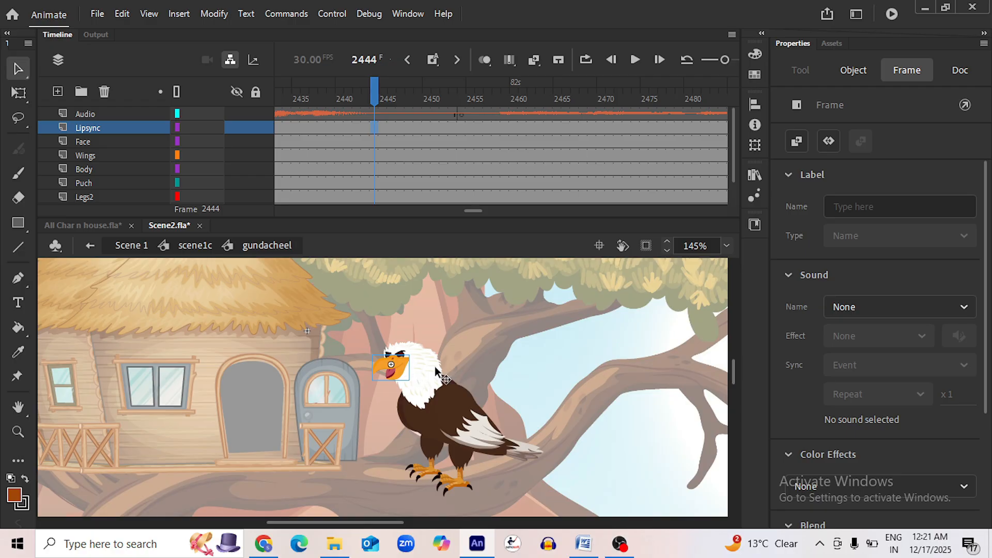
{"action": "left_click", "coordinate": [844, 442]}
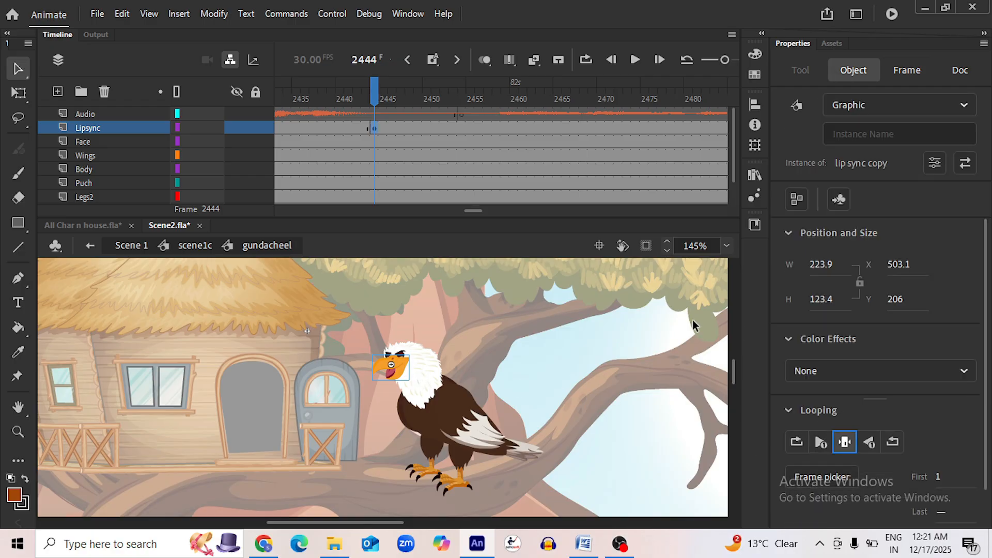
{"action": "key", "text": "ctrl+s"}
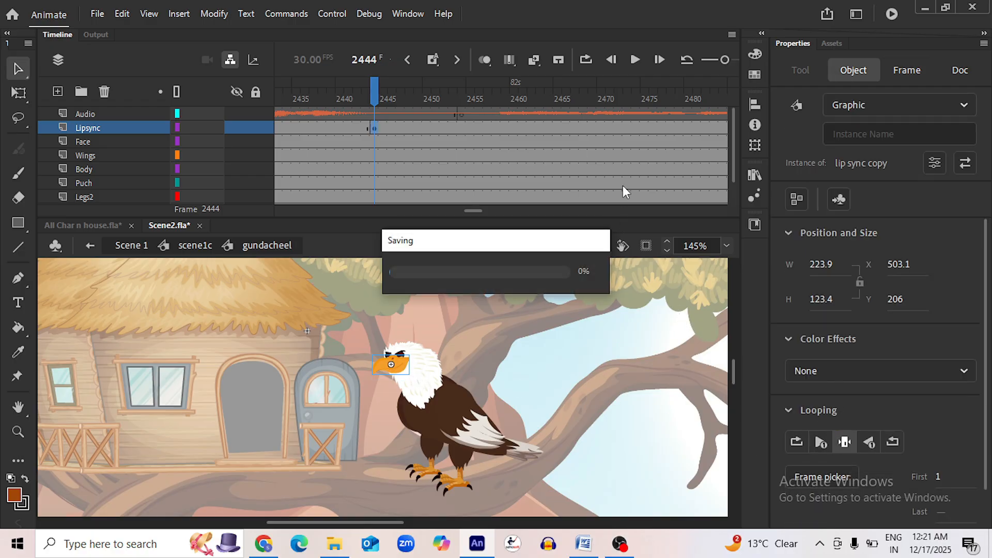
Play the gundacheel timeline on to frame 2875, replaying from frame 2547, to listen for the eagle's next line
{"action": "left_click", "coordinate": [635, 60]}
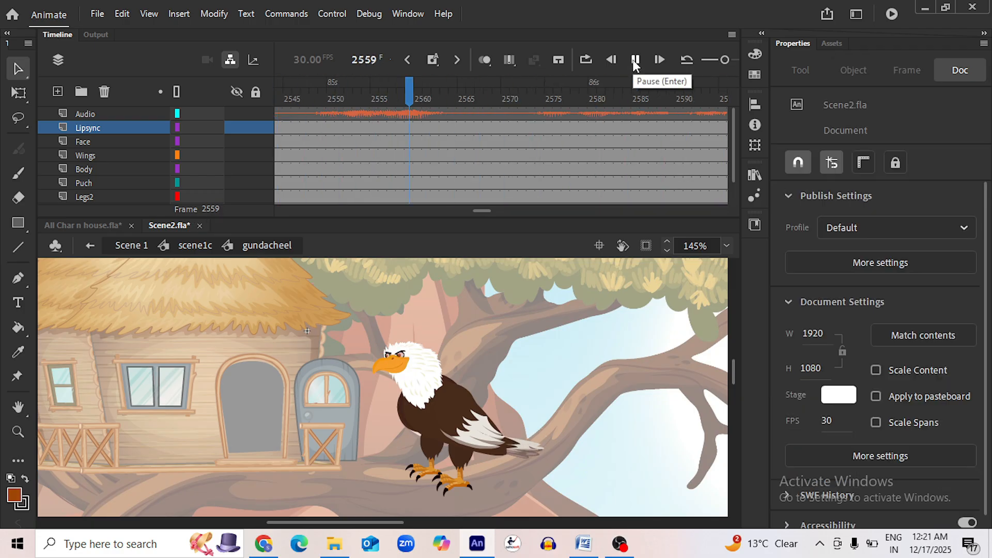
{"action": "left_click", "coordinate": [635, 60]}
{"action": "scroll", "coordinate": [480, 212], "scroll_direction": "left", "scroll_amount": 3}
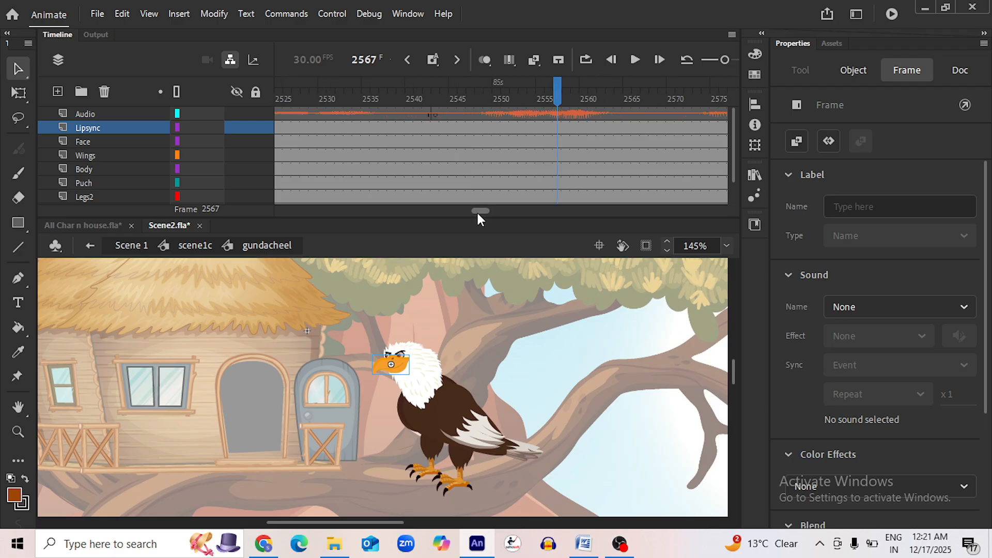
{"action": "left_click", "coordinate": [549, 99]}
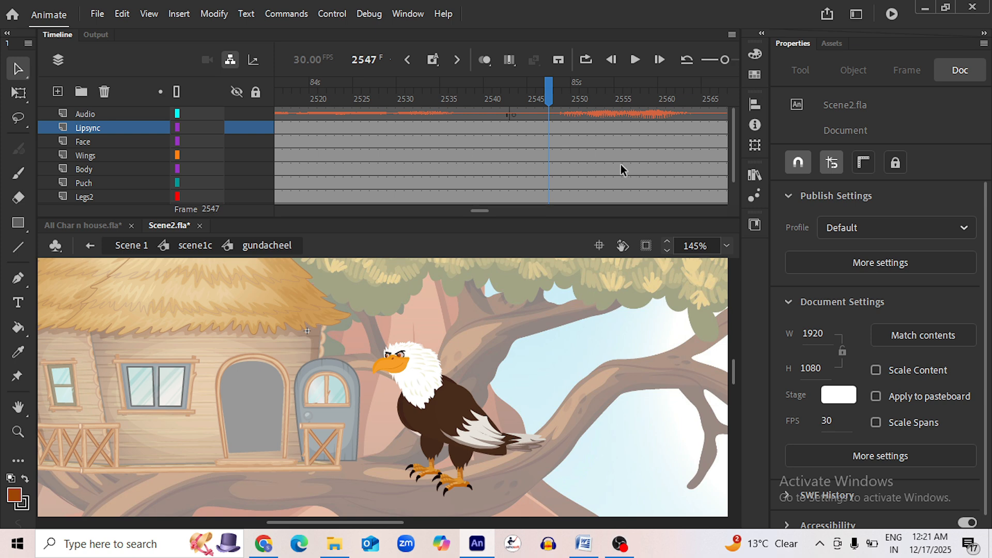
{"action": "left_click", "coordinate": [635, 60]}
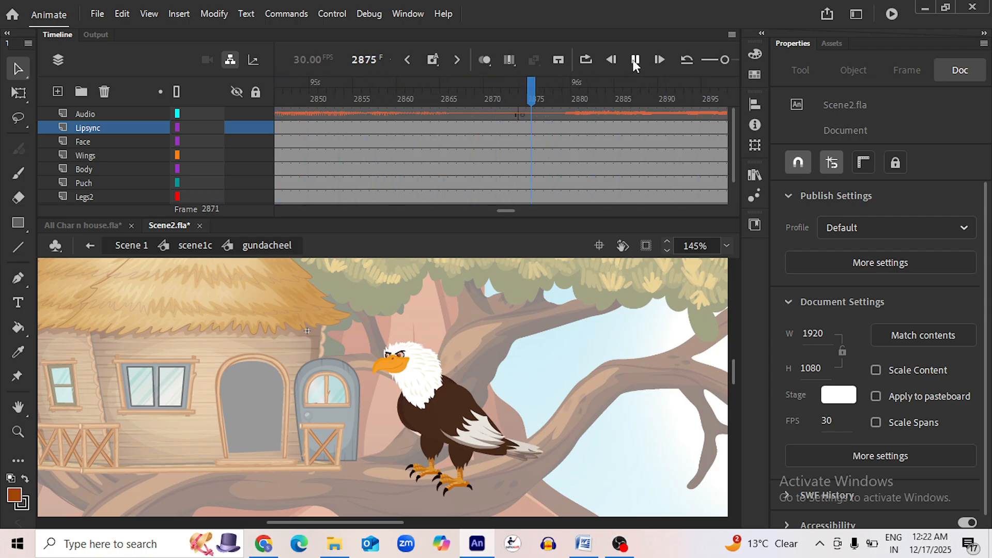
{"action": "left_click", "coordinate": [635, 61]}
Play on to the start of the next spoken line and set the lip sync graphic to looping playback at frame 2994
{"action": "left_click", "coordinate": [636, 61]}
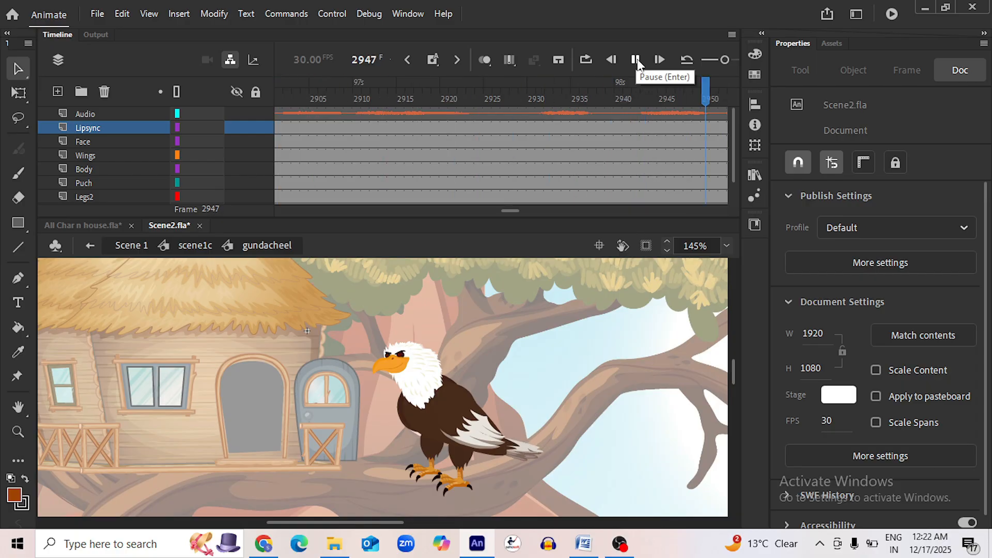
{"action": "left_click", "coordinate": [628, 128]}
{"action": "left_click", "coordinate": [402, 368]}
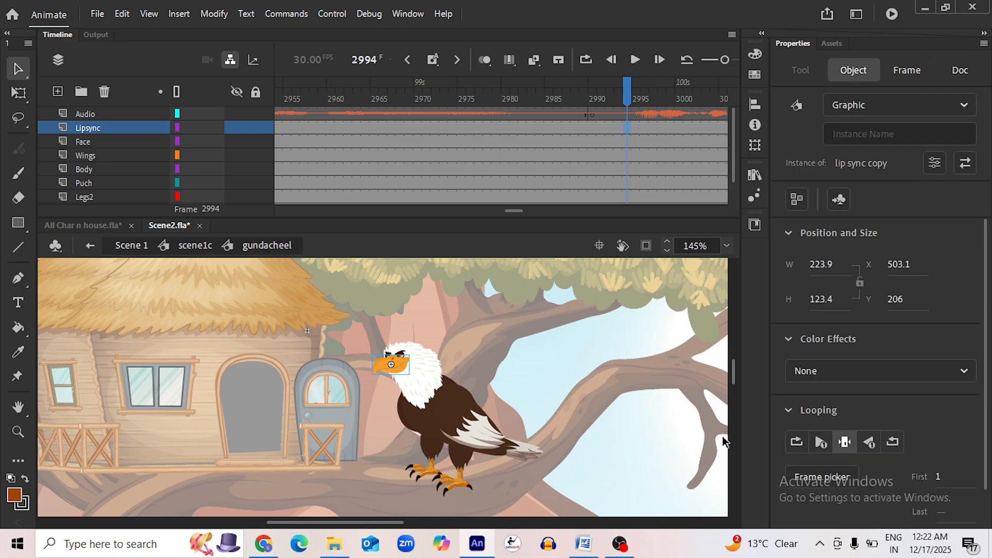
{"action": "left_click", "coordinate": [803, 446]}
Play the dialogue to the end of the line and hold the lip sync graphic on a single frame at frame 3255
{"action": "left_click", "coordinate": [635, 60]}
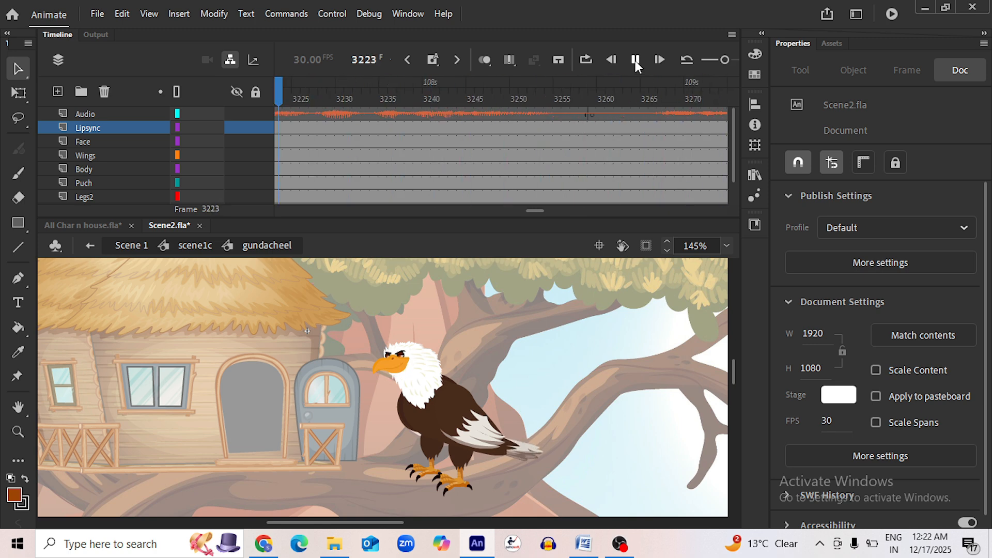
{"action": "left_click", "coordinate": [565, 128]}
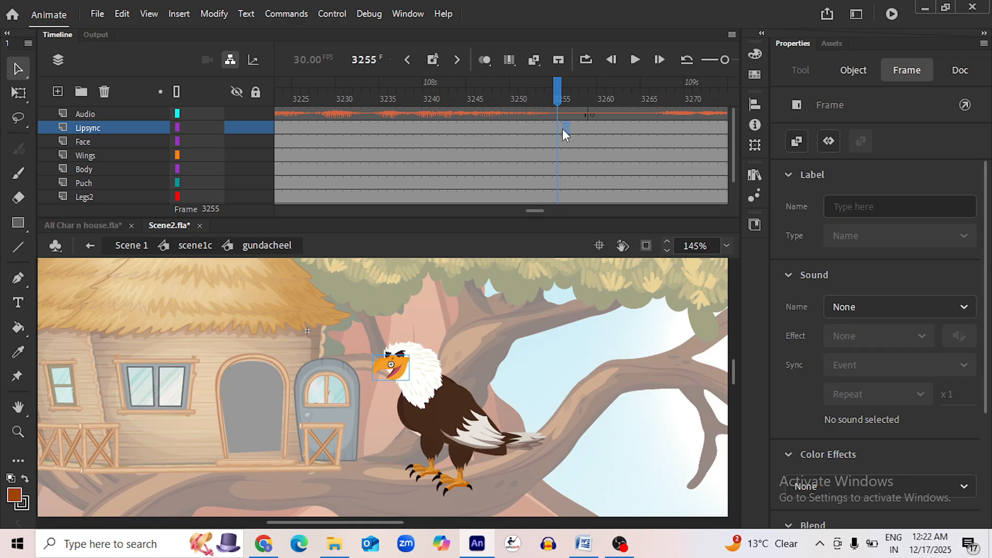
{"action": "left_click", "coordinate": [558, 128]}
{"action": "left_click", "coordinate": [846, 442]}
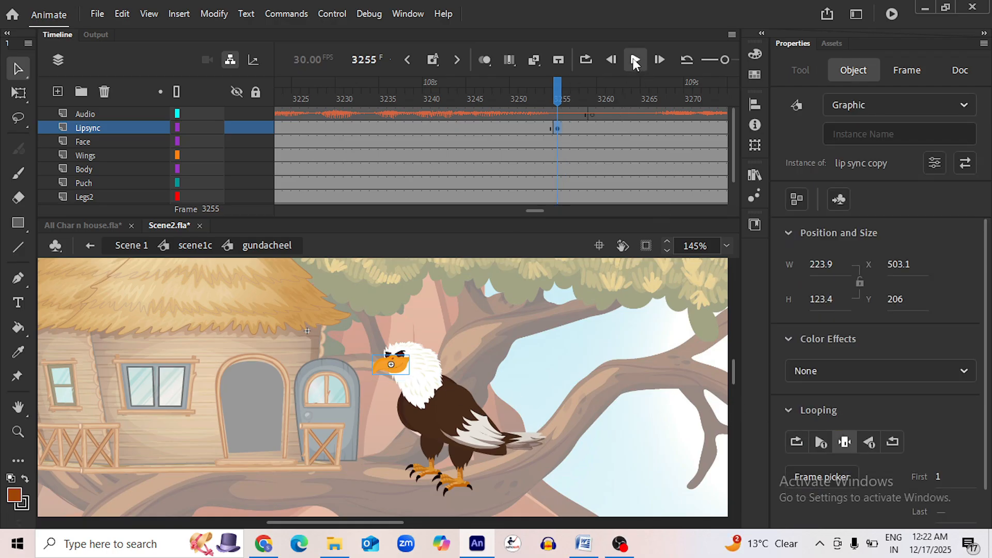
Play the audio to the following line and set the lip sync graphic to looping playback at frame 3478
{"action": "left_click", "coordinate": [635, 61]}
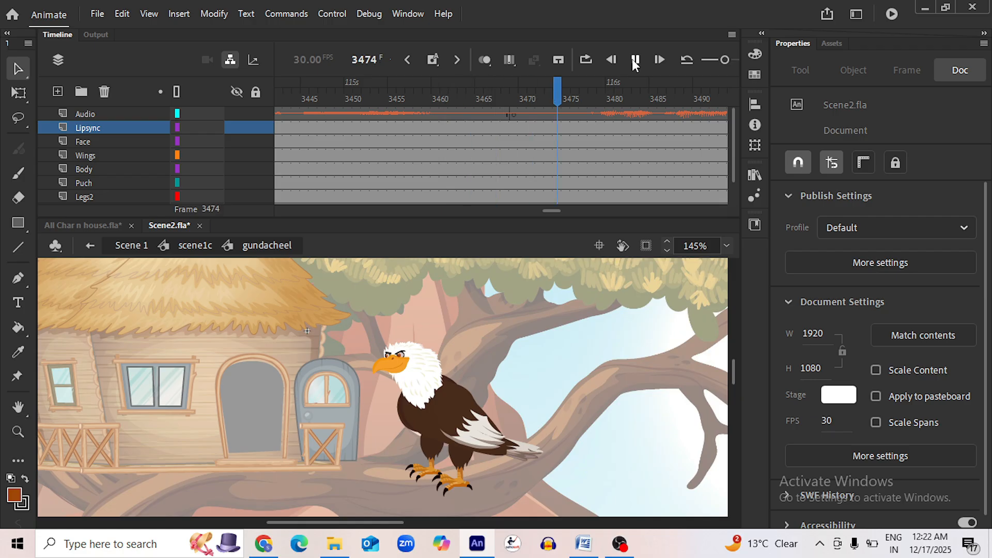
{"action": "left_click", "coordinate": [588, 134]}
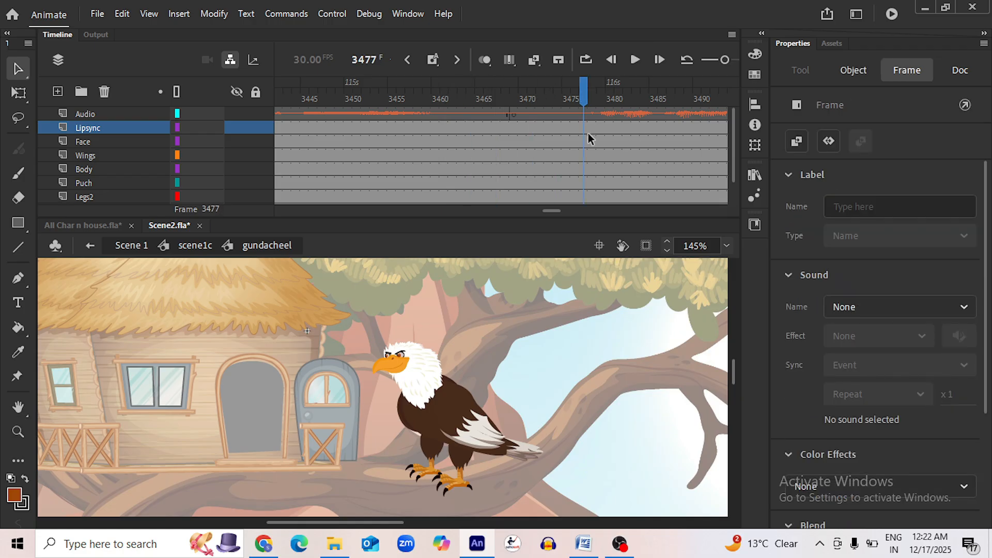
{"action": "left_click", "coordinate": [397, 367]}
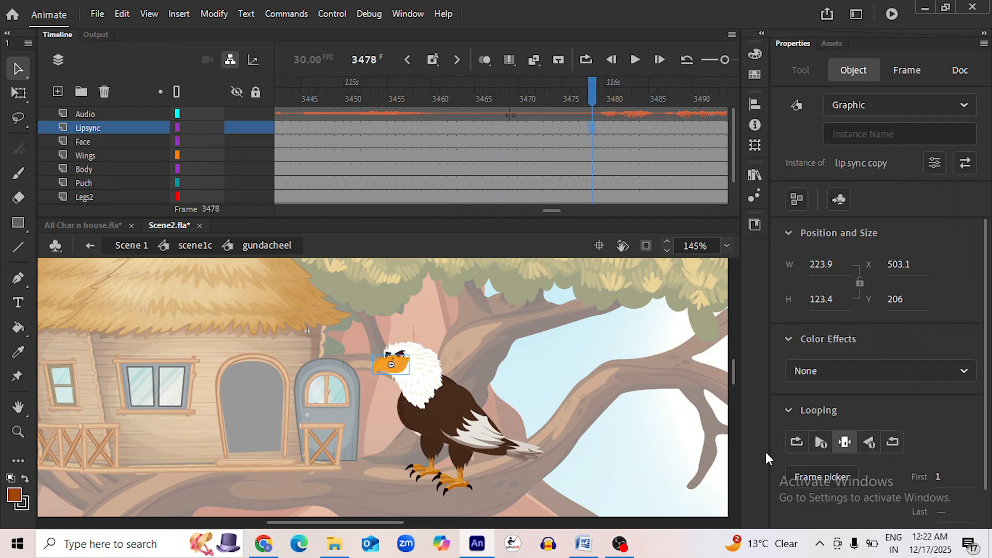
Play the eagle's long line to frame 4178 and move the playhead back to frame 4155 where the speech ends
{"action": "left_click", "coordinate": [637, 60]}
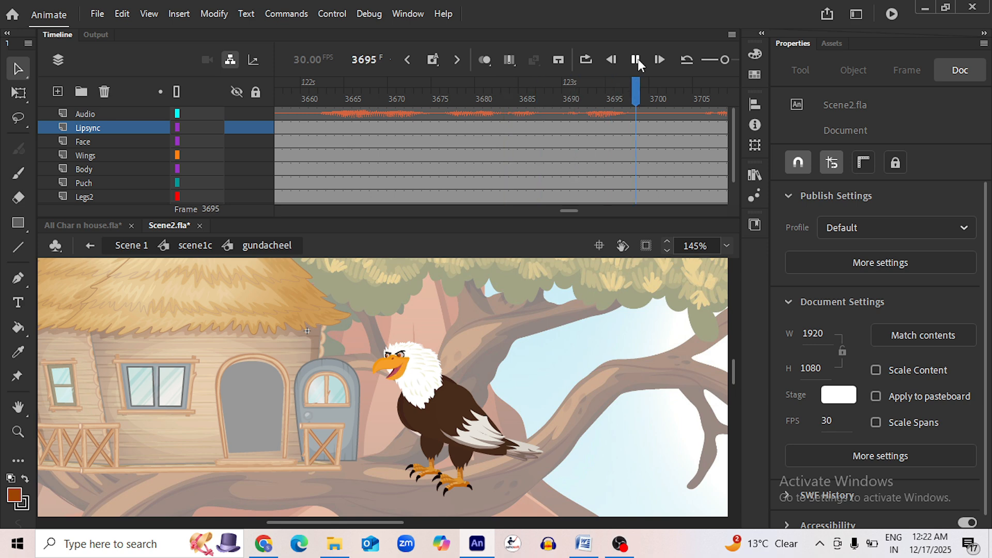
{"action": "left_click", "coordinate": [636, 60]}
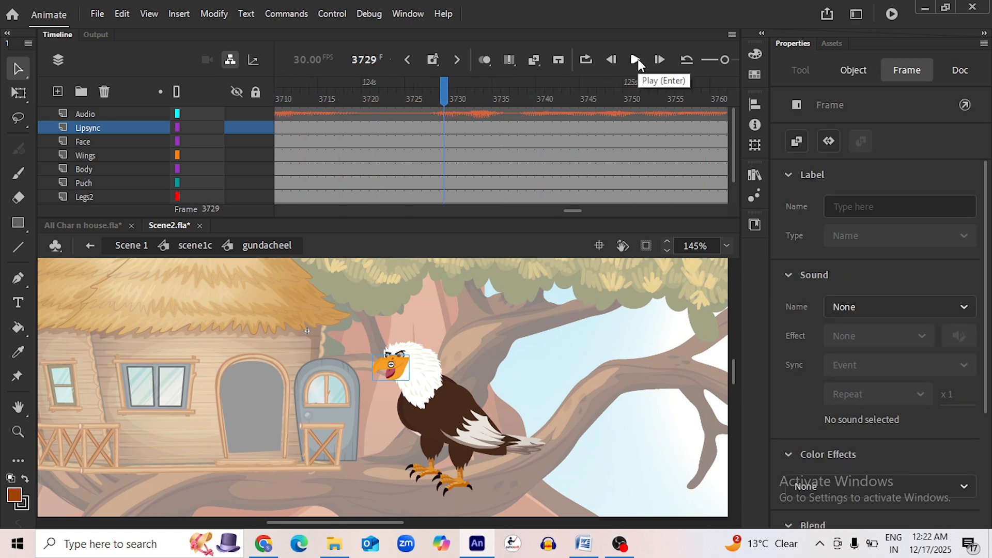
{"action": "left_click", "coordinate": [635, 60]}
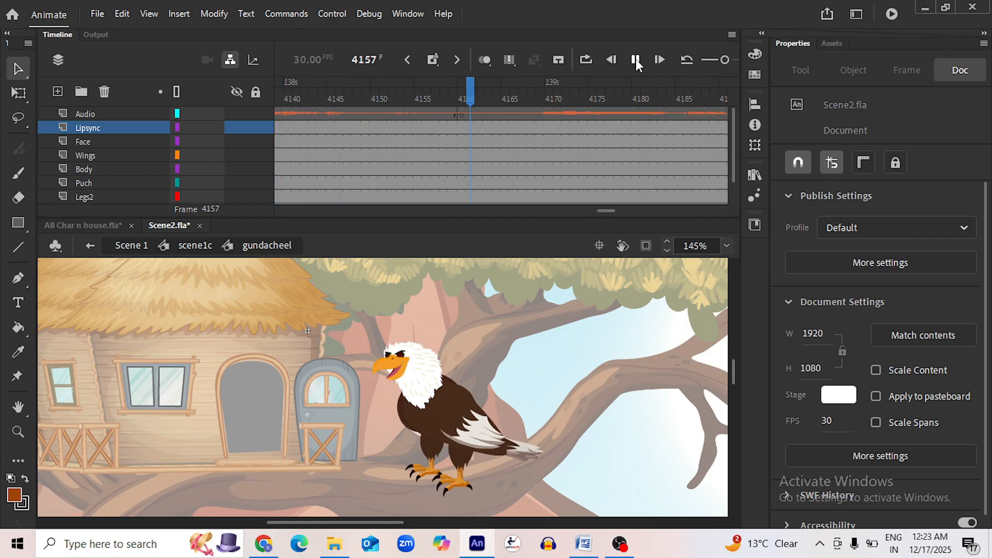
{"action": "left_click", "coordinate": [636, 60]}
{"action": "left_click", "coordinate": [423, 101]}
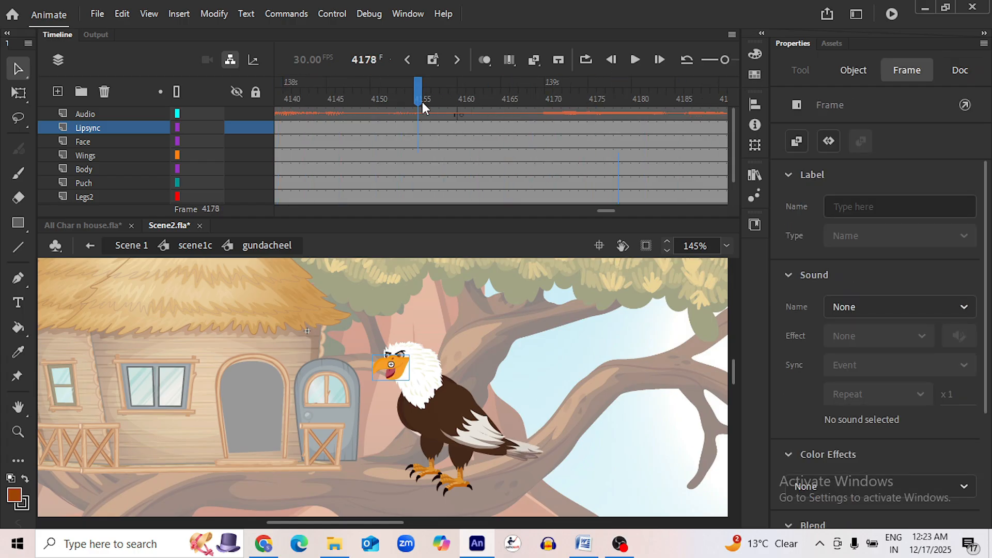
On the Lipsync layer, add a keyframe at frame 4156 and hold the mouth as a single frame
{"action": "left_click", "coordinate": [425, 128]}
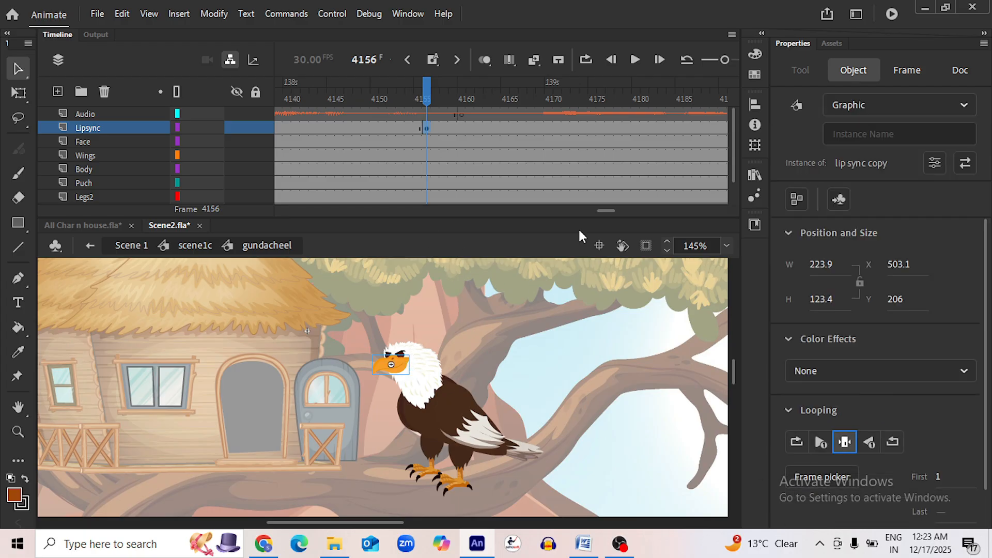
Play from about frame 3478, then hold the mouth as a single frame from a Lipsync keyframe at frame 3651
{"action": "left_click_drag", "start_coordinate": [610, 212], "coordinate": [554, 218]}
{"action": "left_click", "coordinate": [550, 95]}
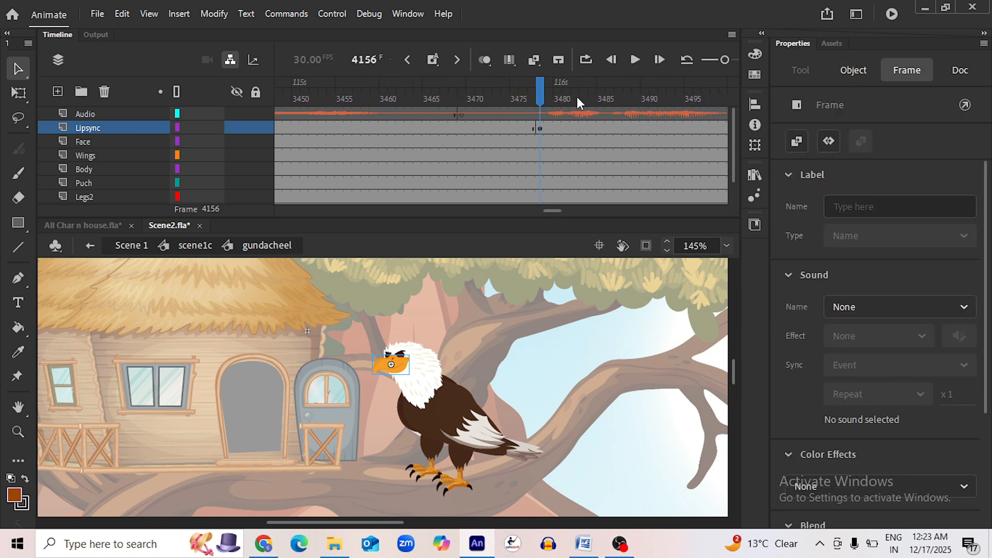
{"action": "left_click", "coordinate": [637, 61]}
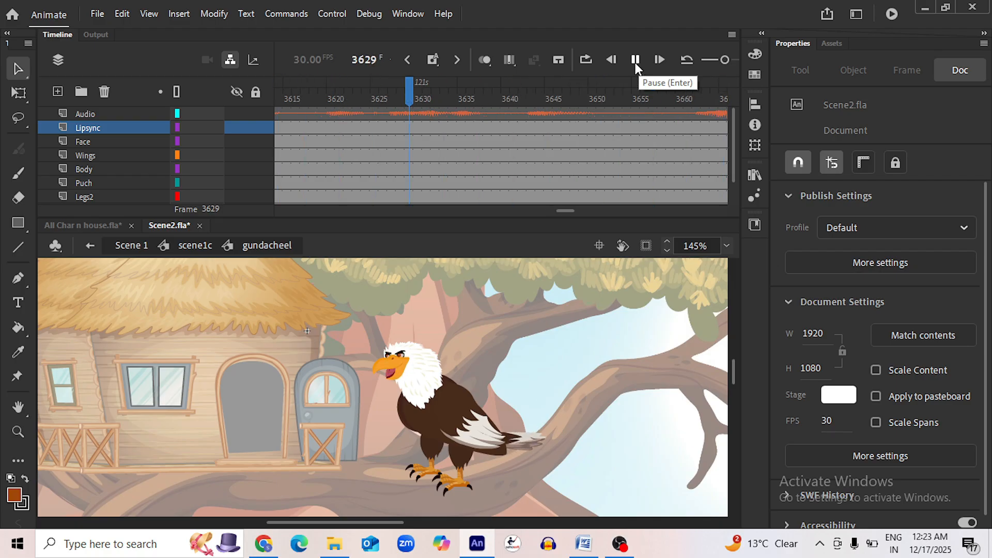
{"action": "left_click", "coordinate": [635, 61]}
{"action": "left_click", "coordinate": [603, 128]}
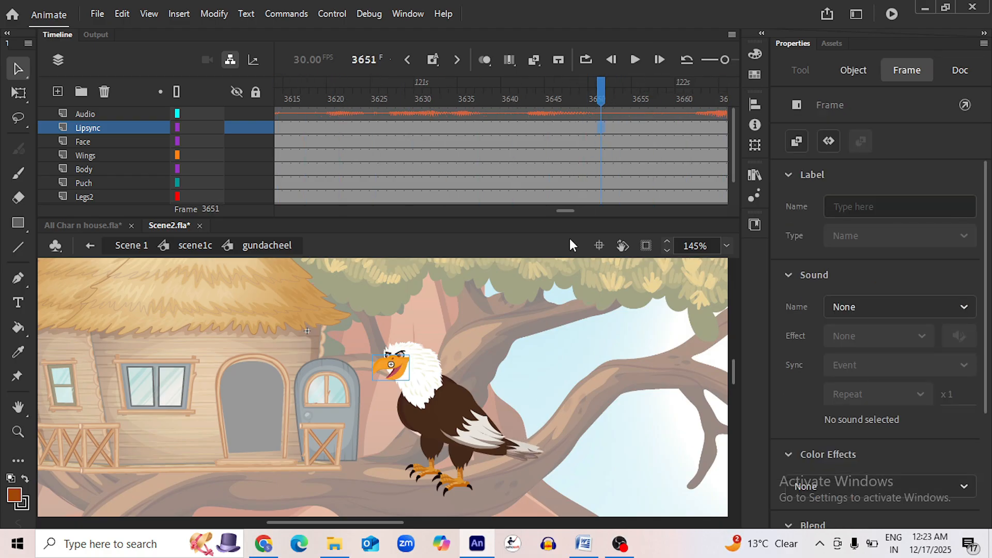
{"action": "left_click", "coordinate": [401, 364]}
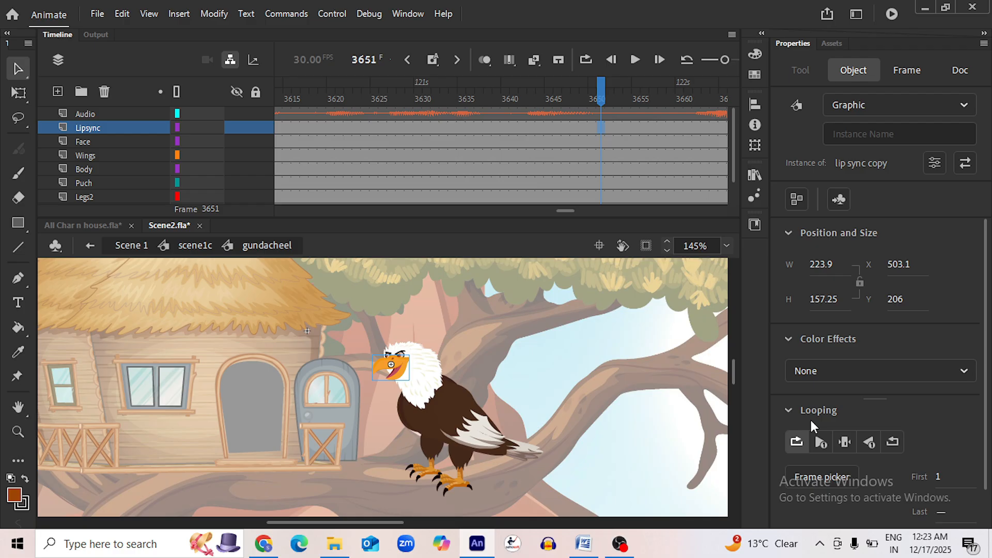
{"action": "left_click", "coordinate": [844, 442]}
Restart the looping mouth at frame 3661 on the Lipsync layer and play the animation onward
{"action": "left_click", "coordinate": [686, 125]}
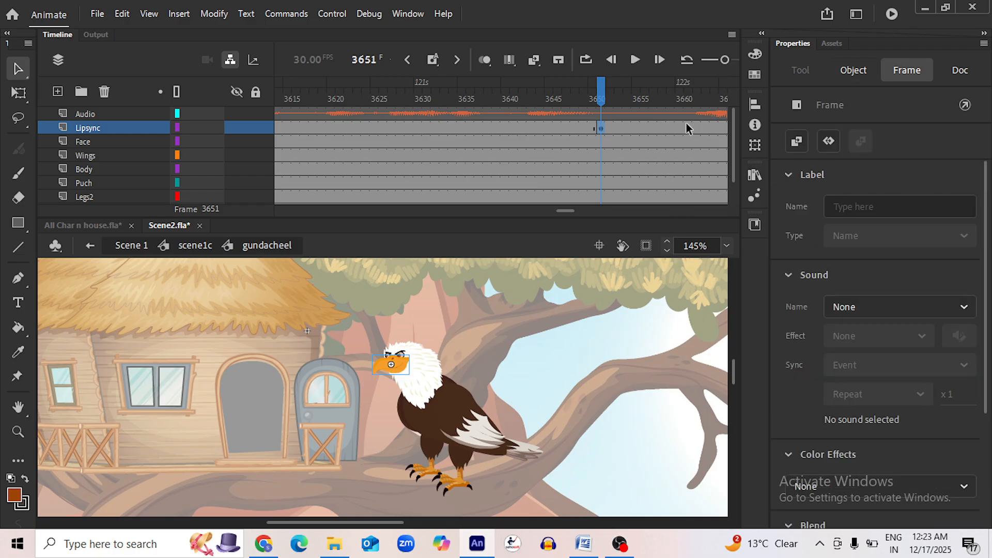
{"action": "left_click", "coordinate": [401, 368]}
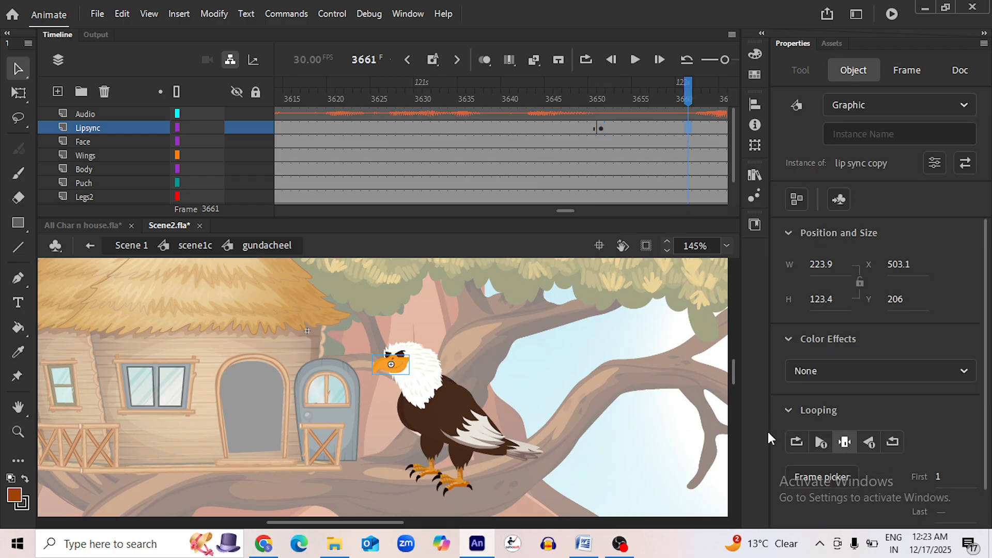
{"action": "left_click", "coordinate": [635, 60]}
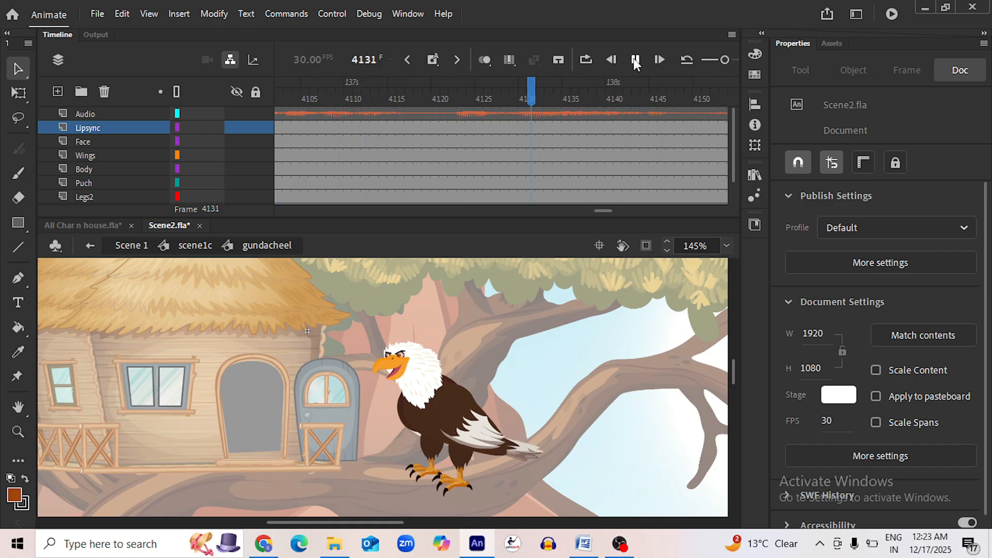
Scrub back to frame 4162 and save the file
{"action": "left_click", "coordinate": [501, 128]}
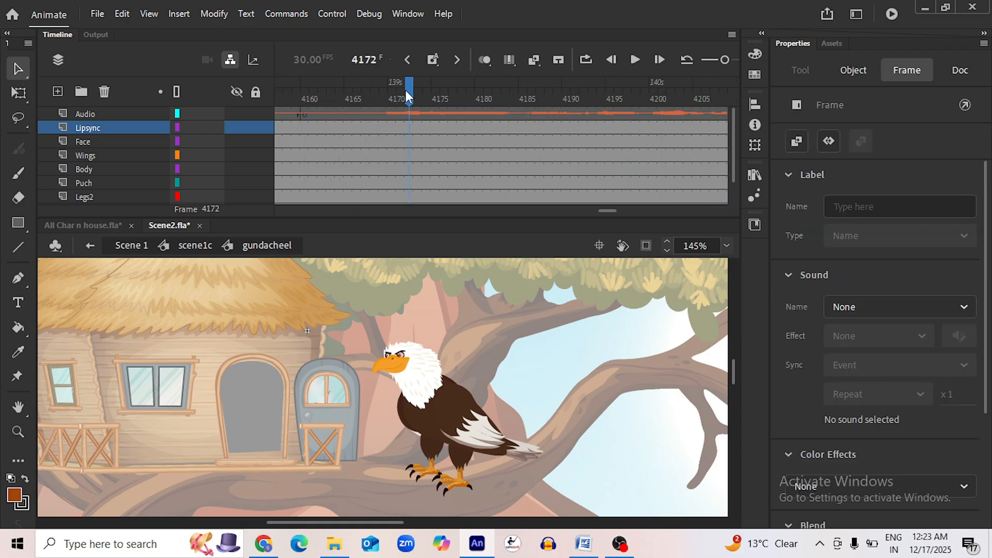
{"action": "left_click_drag", "start_coordinate": [405, 92], "coordinate": [370, 96]}
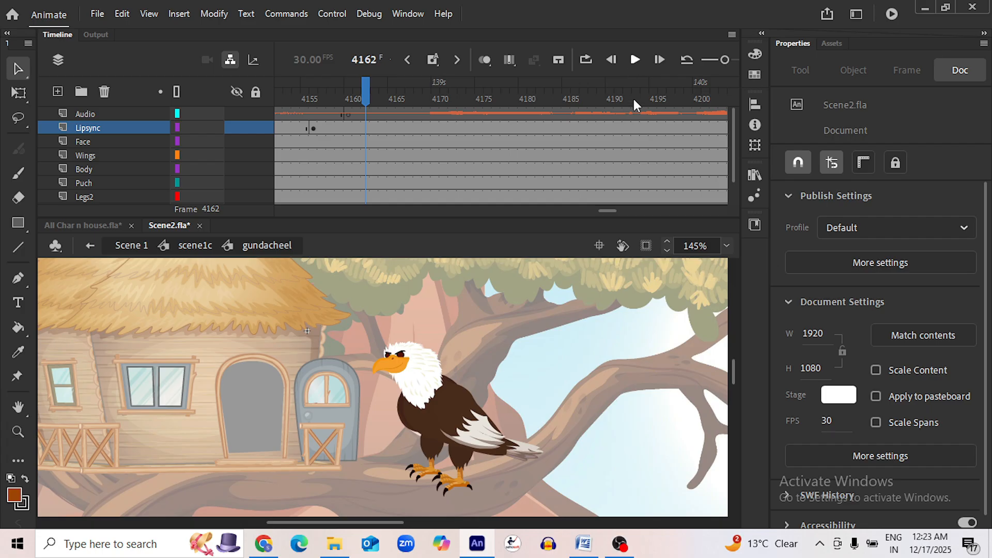
{"action": "key", "text": "ctrl+s"}
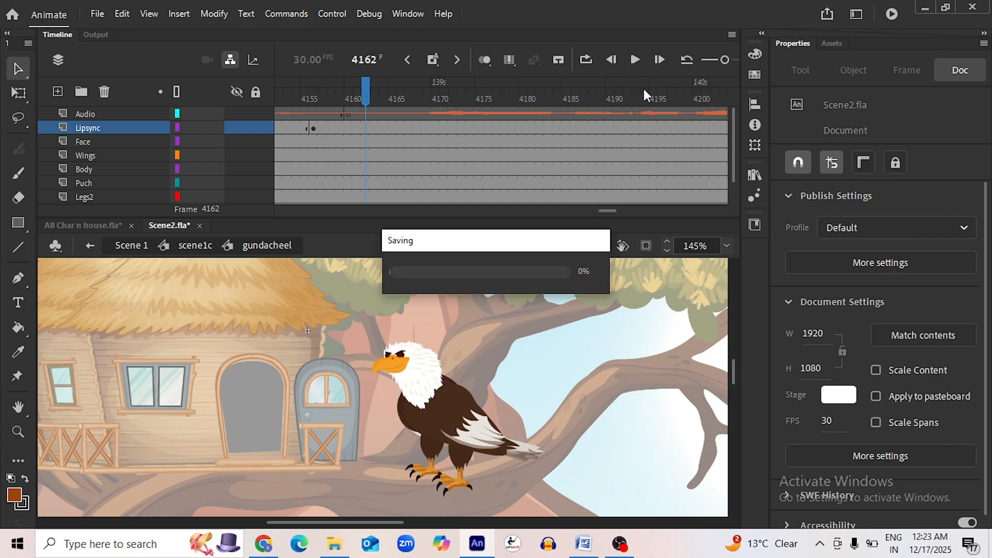
Play on to the next speech passage and set the mouth to loop from frame 4756 on the Lipsync layer
{"action": "left_click", "coordinate": [632, 59]}
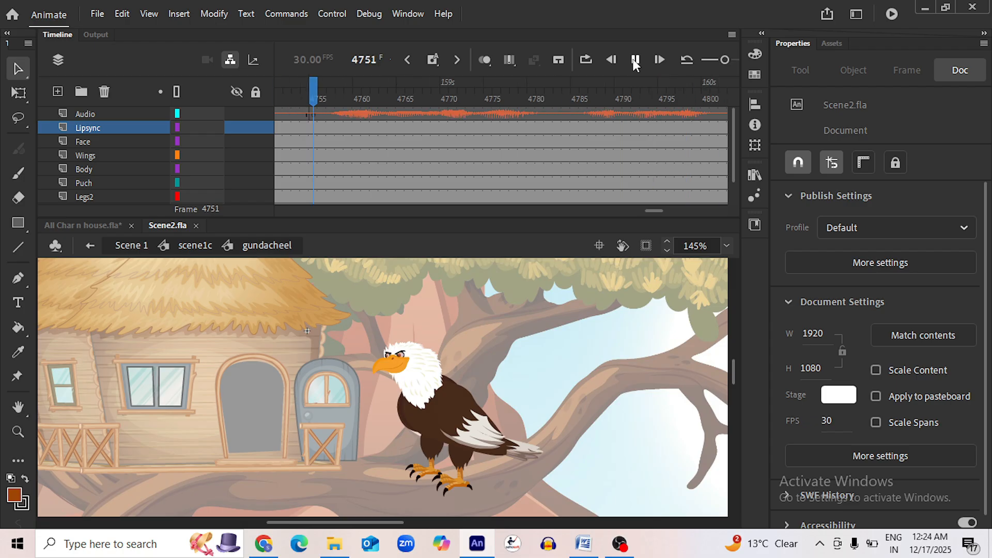
{"action": "left_click", "coordinate": [635, 60]}
{"action": "left_click", "coordinate": [322, 127]}
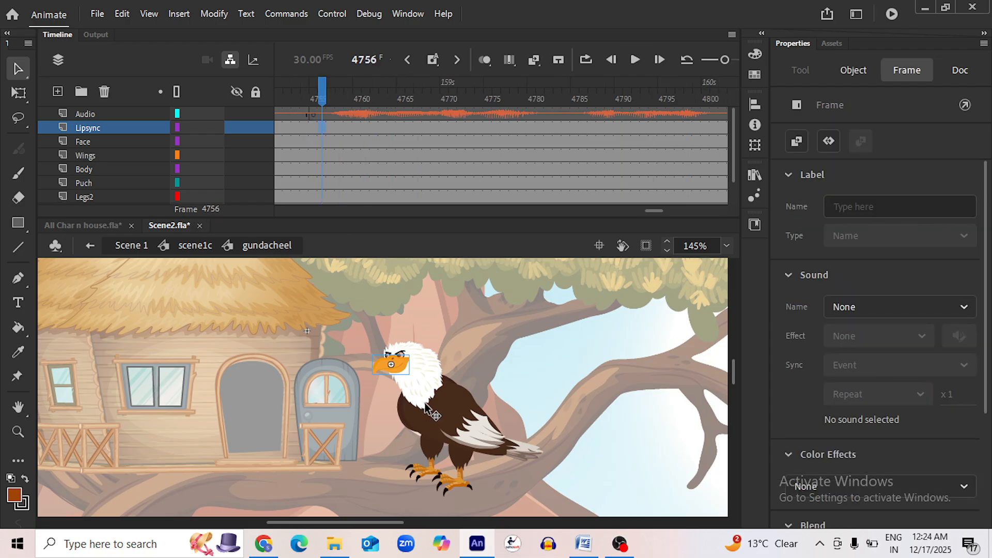
{"action": "left_click", "coordinate": [428, 386]}
{"action": "left_click", "coordinate": [796, 442]}
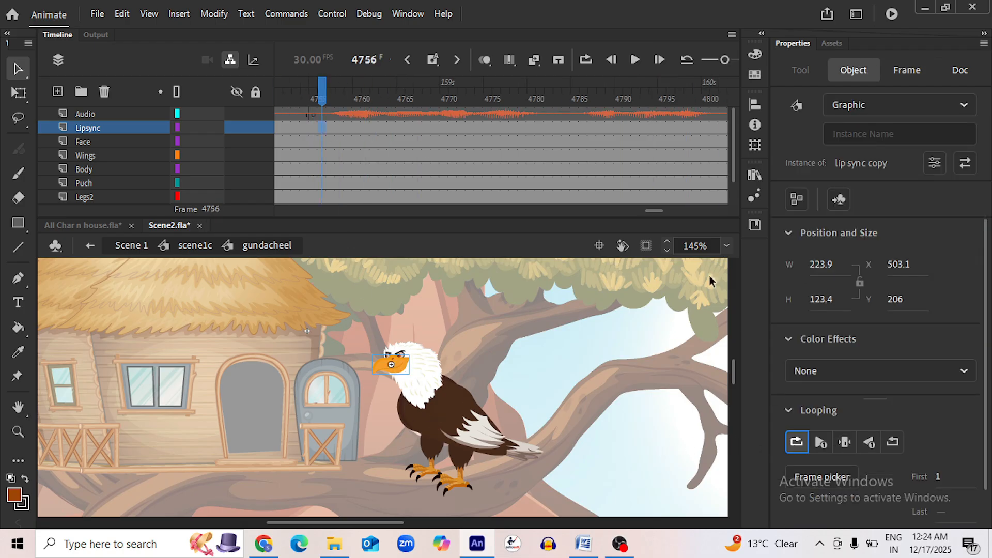
Play through the speech and hold the mouth as a single frame from frame 4823 on the Lipsync layer
{"action": "left_click", "coordinate": [635, 59]}
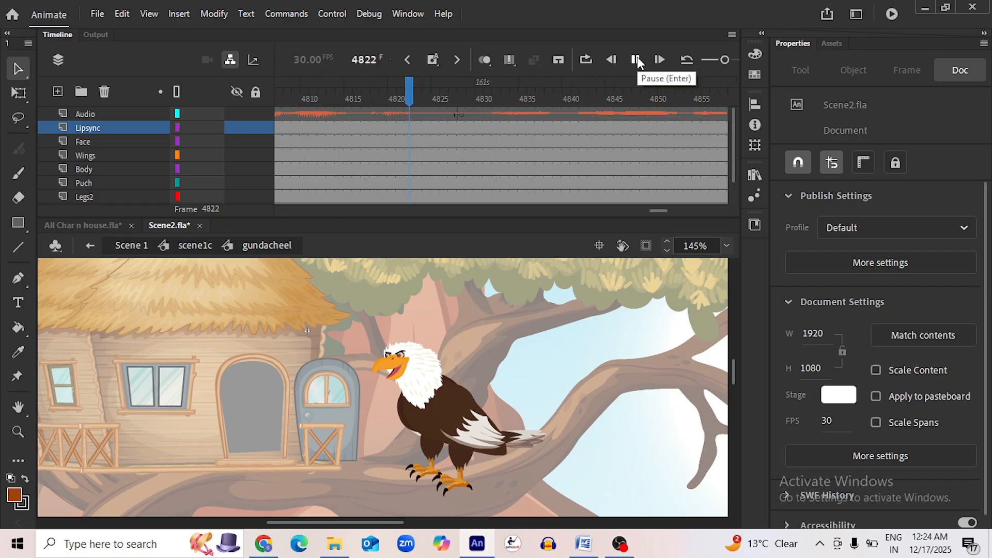
{"action": "left_click", "coordinate": [635, 60]}
{"action": "left_click", "coordinate": [416, 125]}
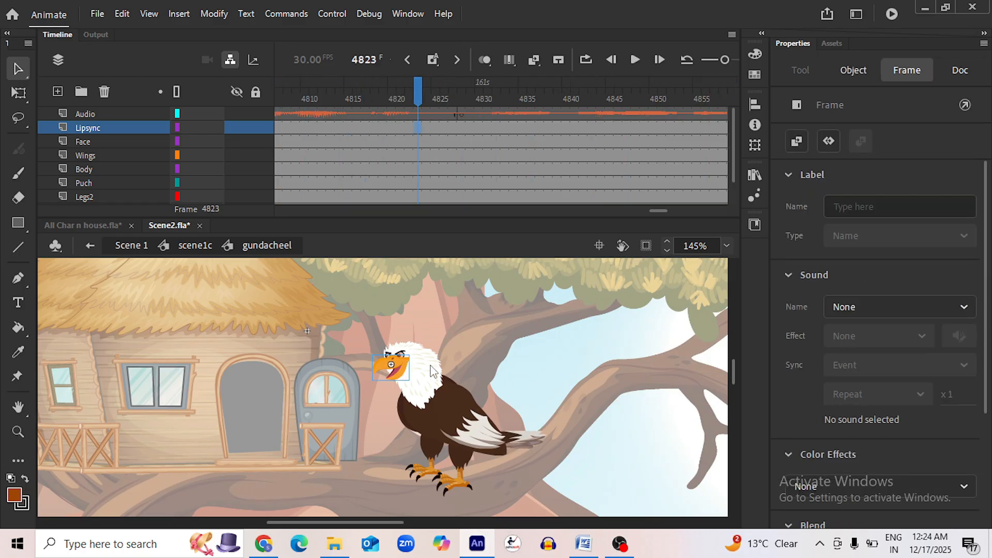
{"action": "left_click", "coordinate": [398, 375]}
{"action": "left_click", "coordinate": [847, 442]}
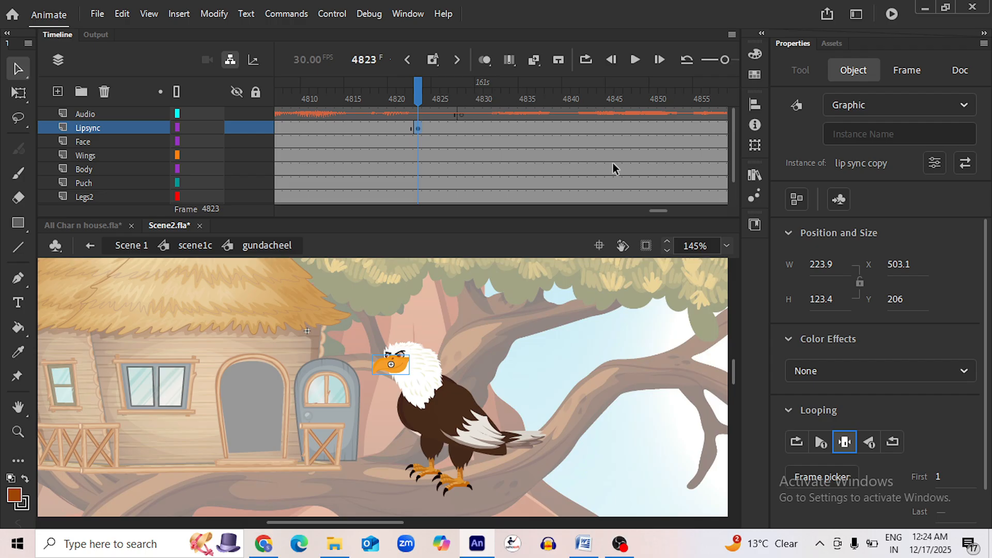
Save the finished lip sync and return to the main Scene 1 timeline
{"action": "left_click", "coordinate": [635, 61]}
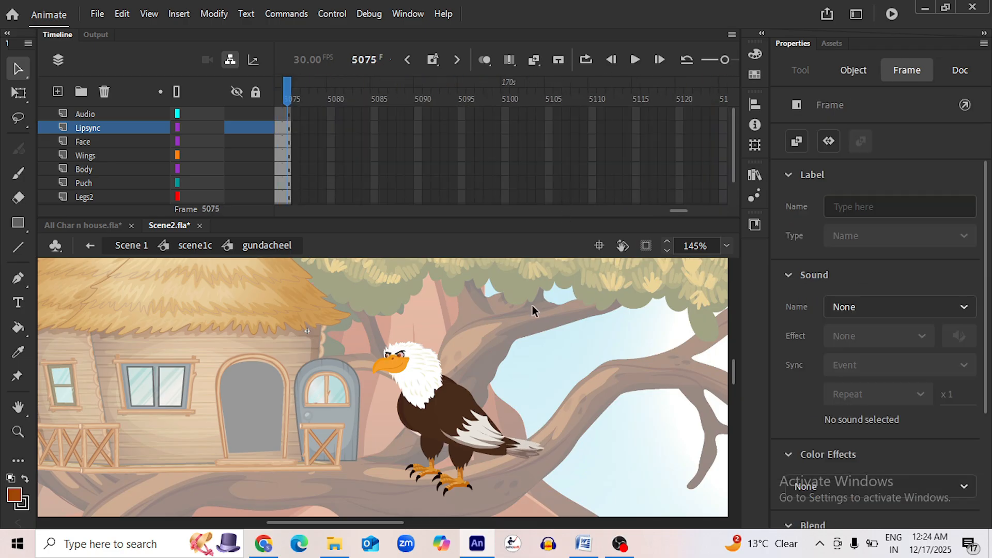
{"action": "key", "text": "ctrl+s"}
{"action": "key", "text": "ctrl+e"}
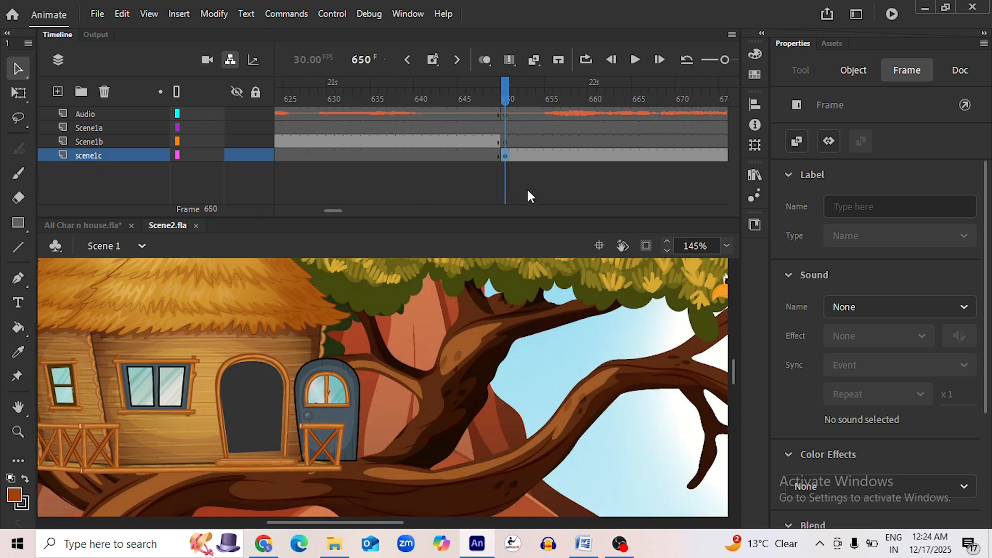
{"action": "scroll", "coordinate": [485, 412], "scroll_direction": "down", "scroll_amount": 5}
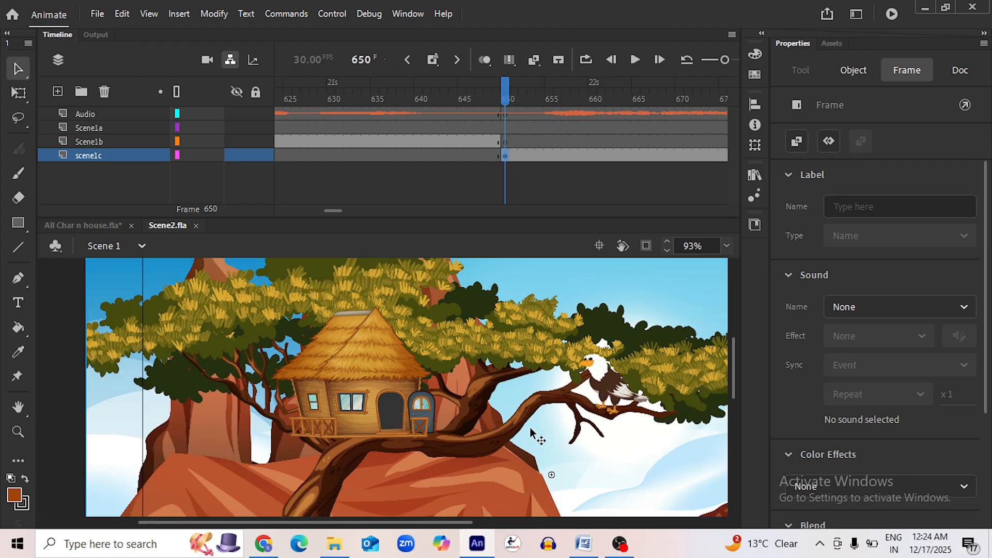
Open the scene1c symbol and play it to about frame 1036 to check the eagle's landing and speech
{"action": "key", "text": "ctrl+e"}
{"action": "left_click", "coordinate": [636, 59]}
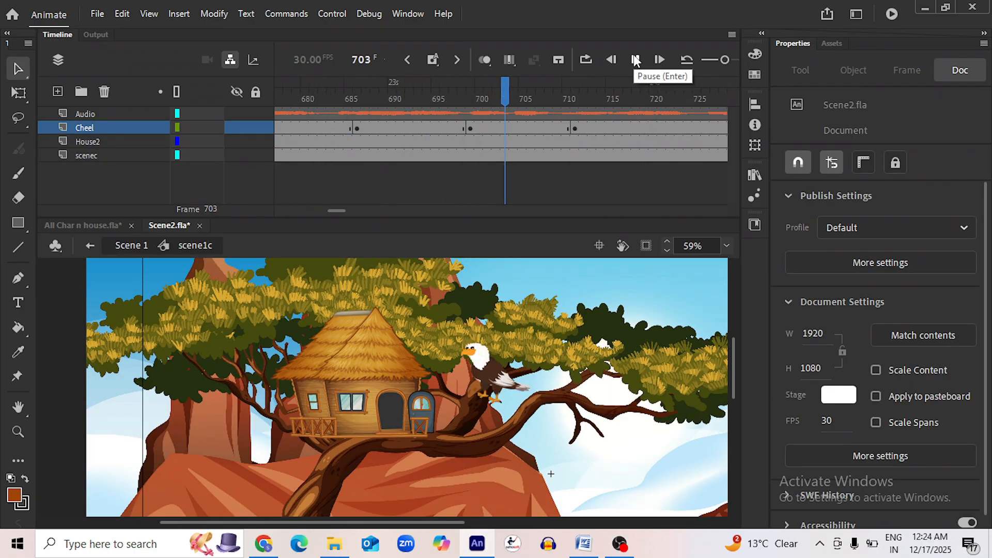
{"action": "left_click", "coordinate": [635, 60]}
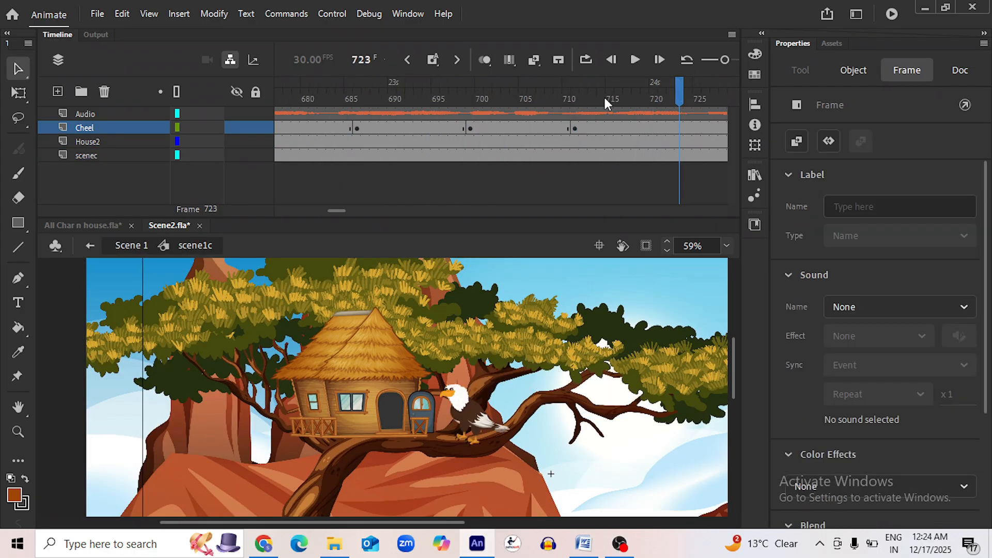
{"action": "left_click", "coordinate": [634, 59]}
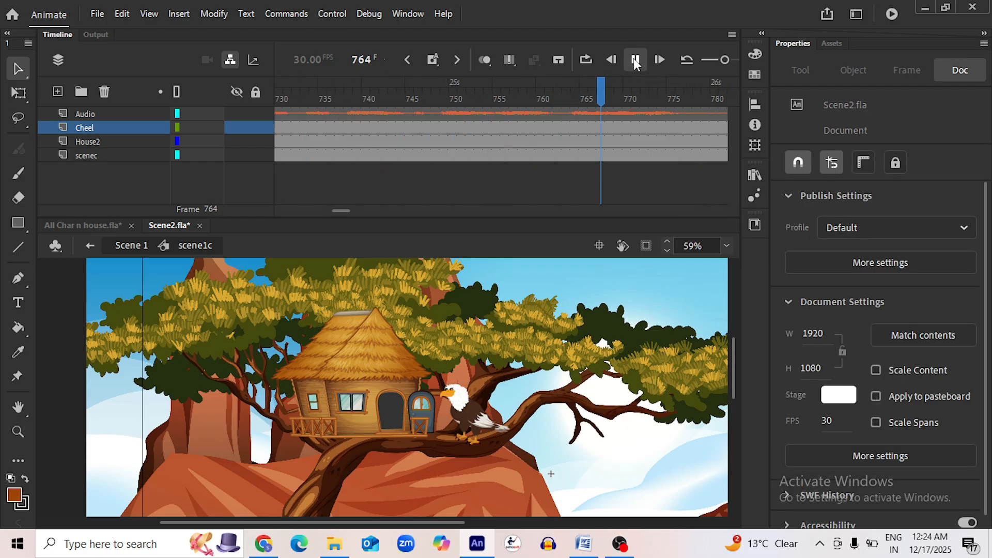
{"action": "left_click", "coordinate": [635, 60]}
{"action": "left_click", "coordinate": [635, 60]}
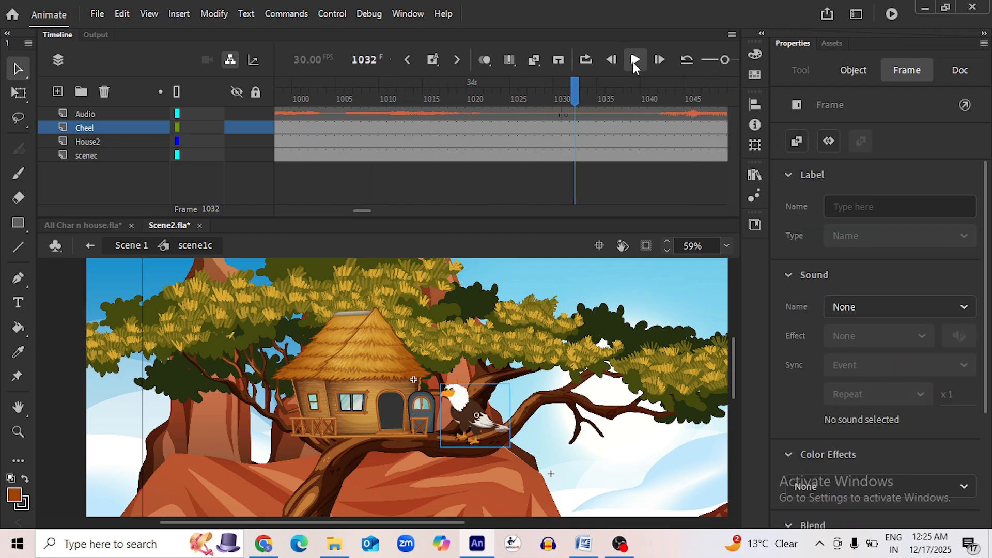
{"action": "left_click", "coordinate": [634, 60]}
{"action": "left_click", "coordinate": [634, 60]}
{"action": "left_click", "coordinate": [633, 61]}
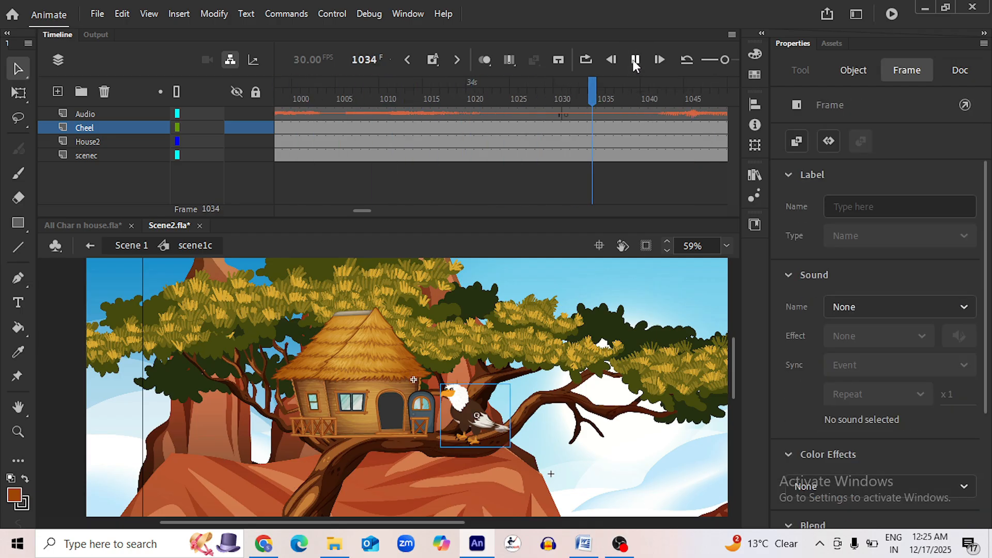
{"action": "left_click", "coordinate": [634, 62]}
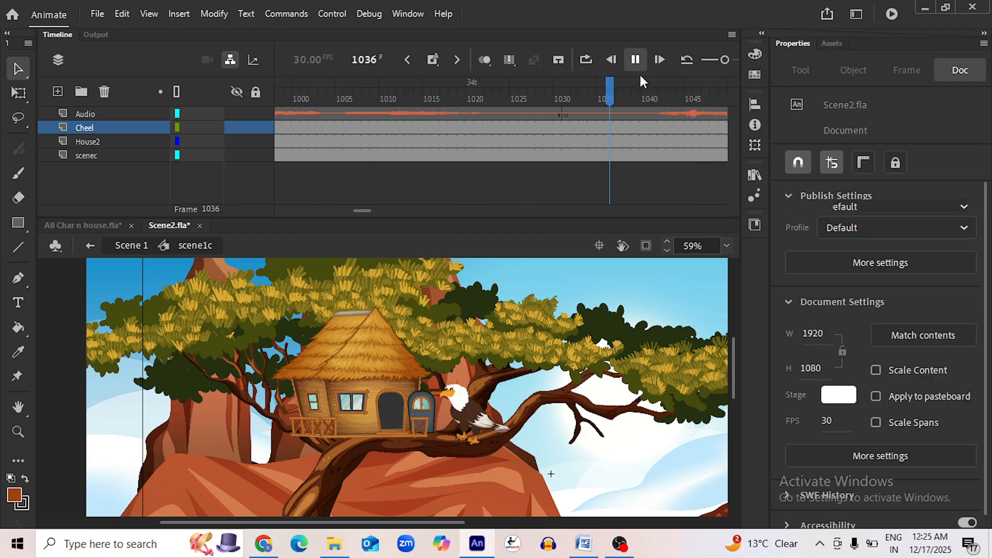
Open the gundacheel symbol and insert keyframes at frame 1040 on the Face, Wings and Body layers
{"action": "double_click", "coordinate": [480, 415]}
{"action": "left_click", "coordinate": [540, 141]}
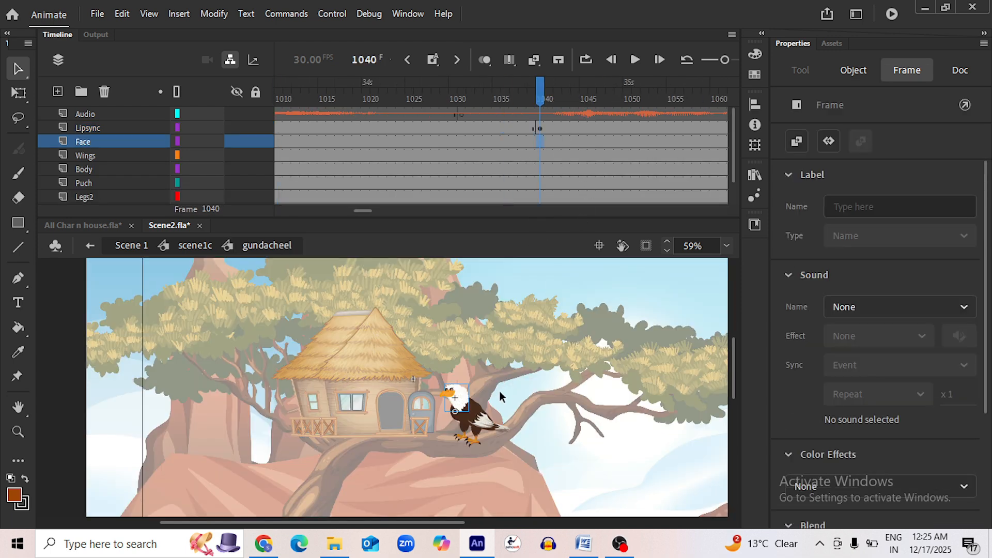
{"action": "scroll", "coordinate": [488, 394], "scroll_direction": "up", "scroll_amount": 2}
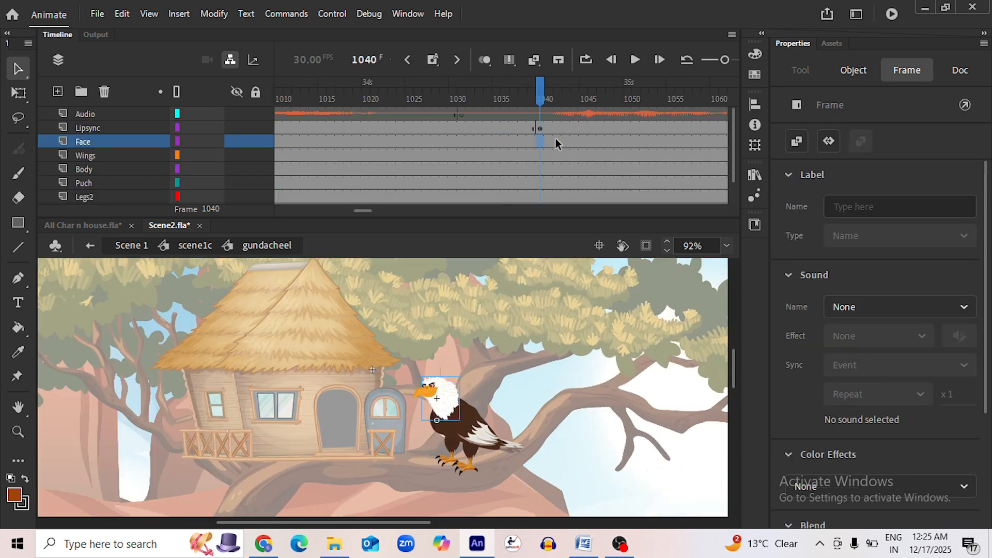
{"action": "left_click", "coordinate": [541, 156]}
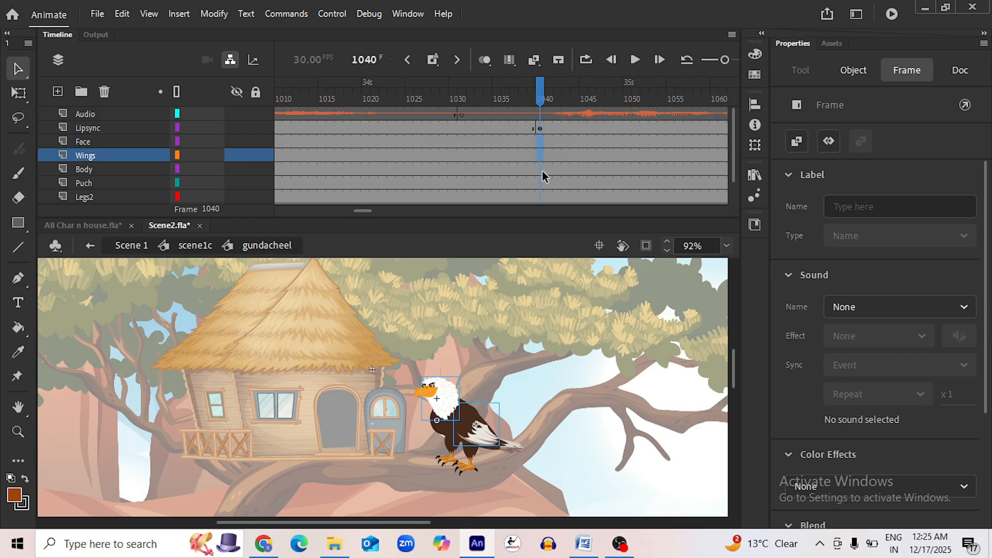
{"action": "left_click", "coordinate": [542, 170]}
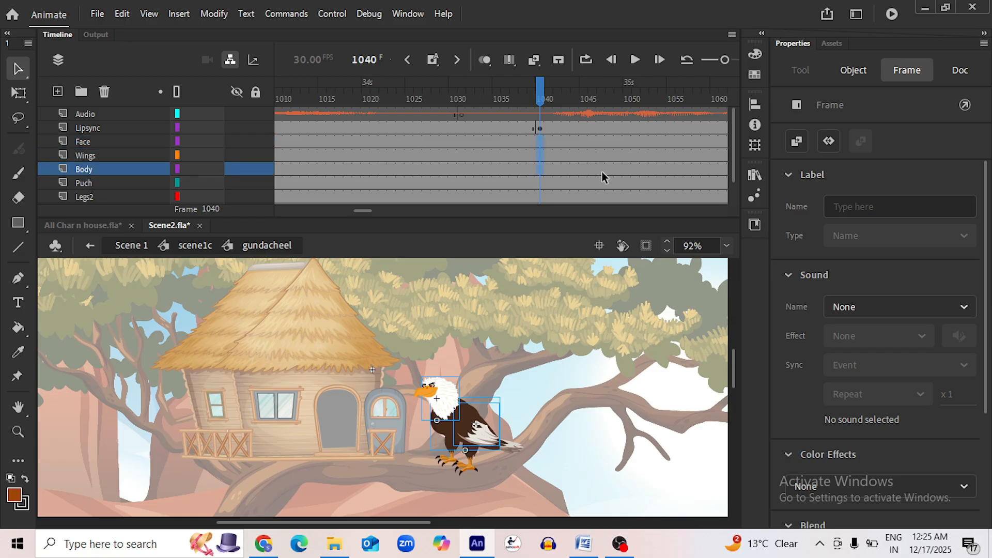
{"action": "key", "text": "F6"}
Insert keyframes at frames 1062 and 1052 on the Face, Wings and Body layers
{"action": "scroll", "coordinate": [365, 213], "scroll_direction": "right", "scroll_amount": 2}
{"action": "left_click_drag", "start_coordinate": [562, 146], "coordinate": [565, 172]}
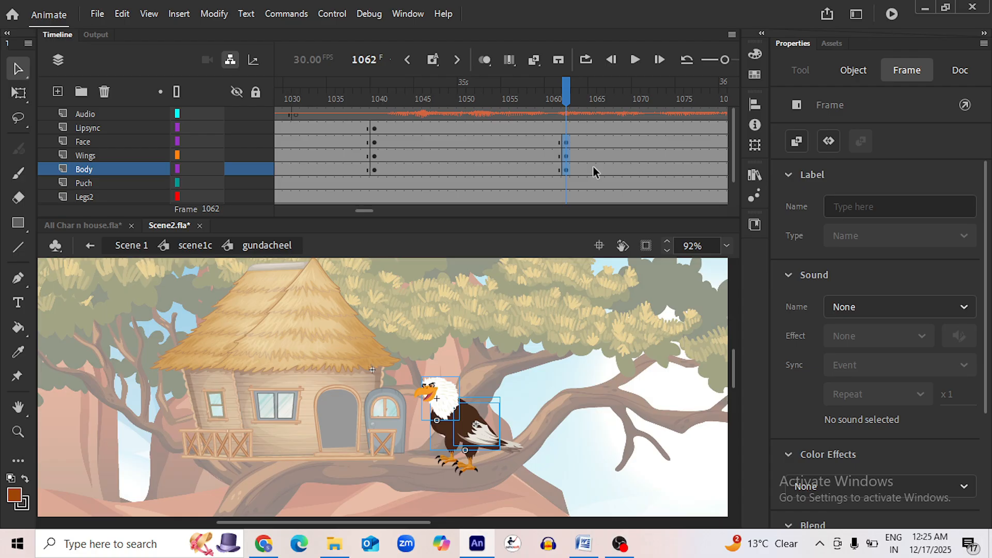
{"action": "left_click_drag", "start_coordinate": [475, 144], "coordinate": [476, 173]}
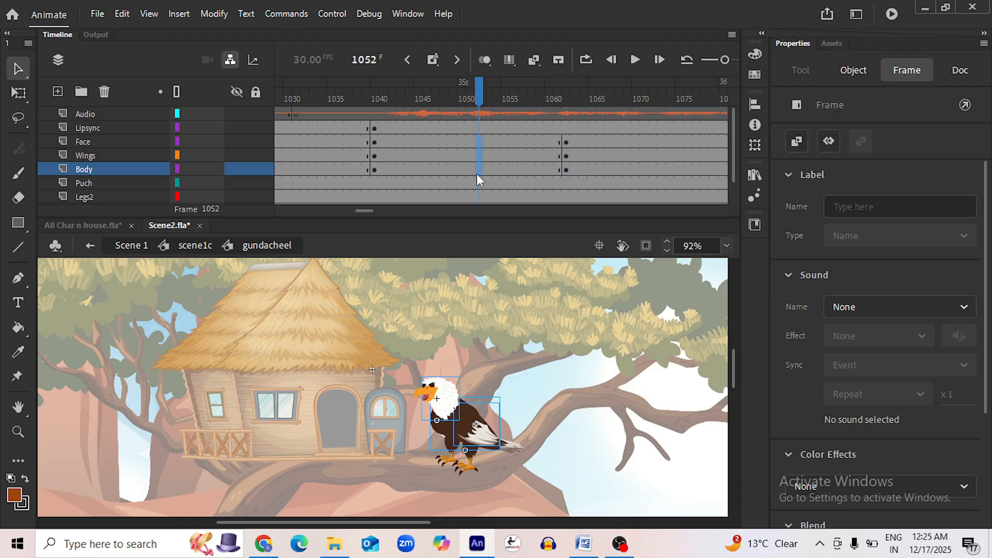
{"action": "key", "text": "F6"}
At frame 1052, move the transformation point to the body's base and squash the face, wings and body to about 607 high
{"action": "key", "text": "q"}
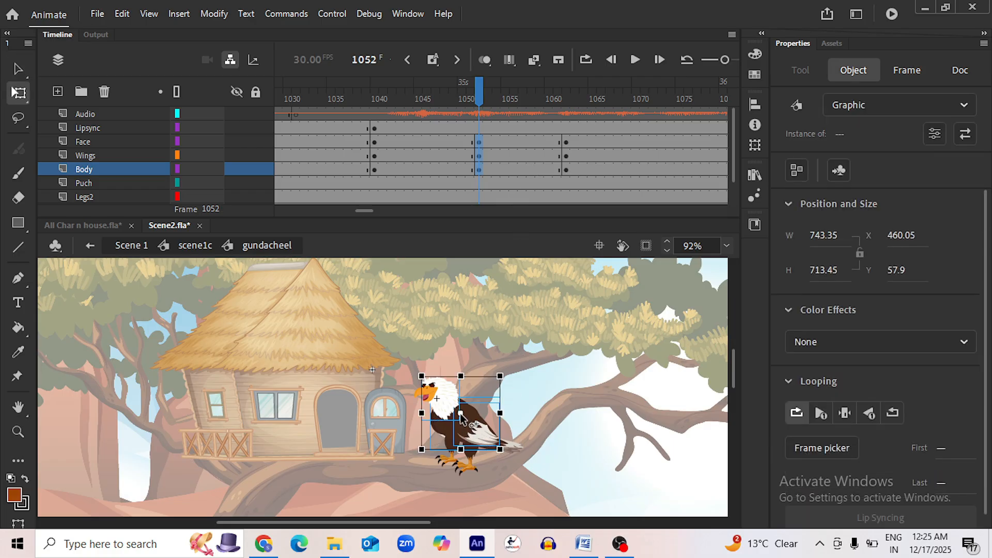
{"action": "left_click_drag", "start_coordinate": [461, 416], "coordinate": [465, 423]}
{"action": "left_click_drag", "start_coordinate": [461, 376], "coordinate": [461, 388]}
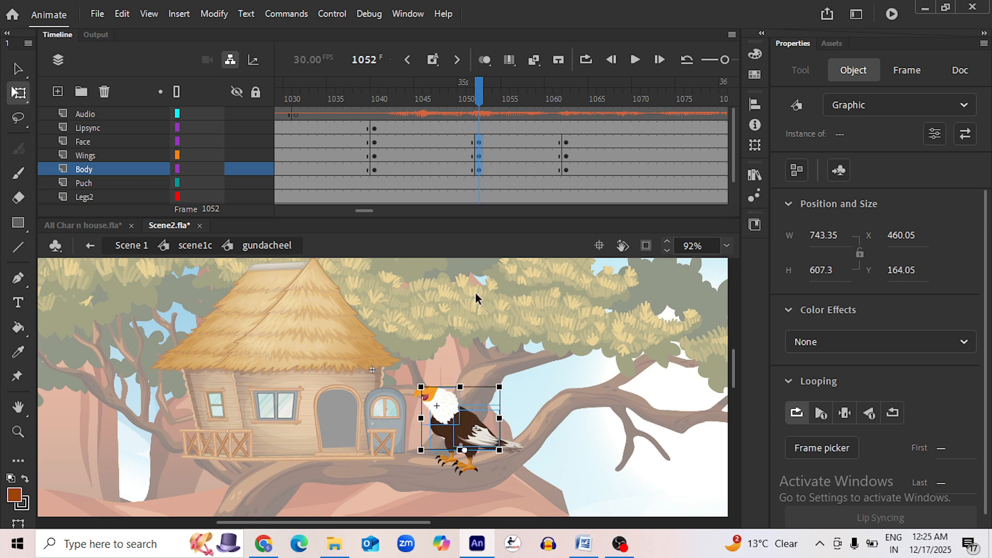
Create classic tweens on the Face, Wings and Body layers across the spans from frame 1040 to 1062
{"action": "left_click", "coordinate": [407, 139]}
{"action": "left_click", "coordinate": [525, 169], "text": "shift"}
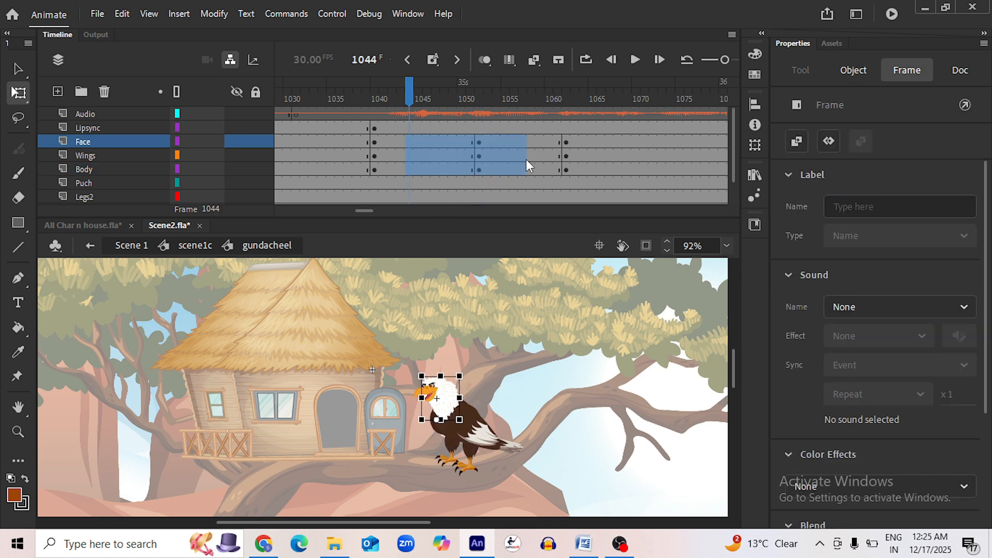
{"action": "right_click", "coordinate": [521, 142]}
{"action": "left_click", "coordinate": [545, 105]}
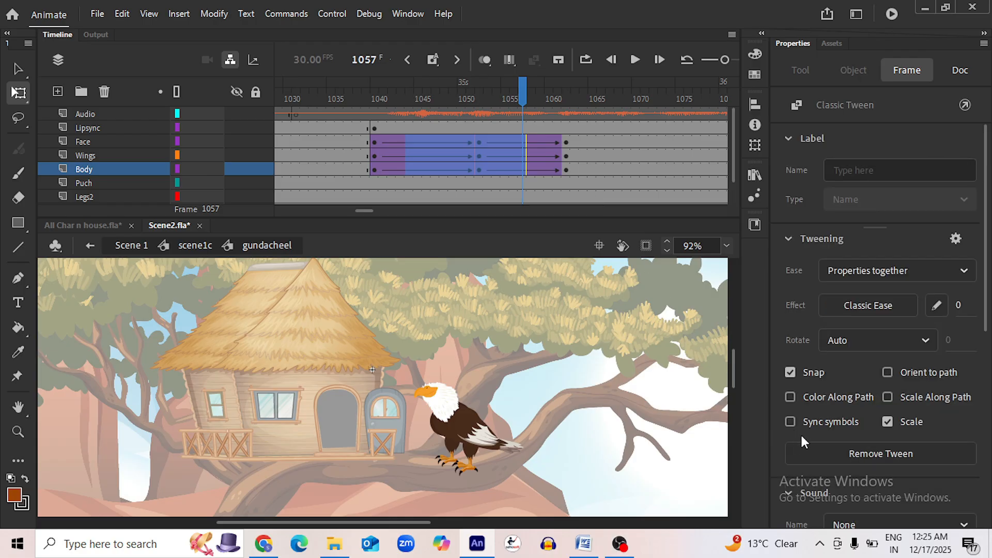
At frame 1040, parent the Lipsync layer to the Face layer and save the file
{"action": "left_click_drag", "start_coordinate": [516, 99], "coordinate": [371, 107]}
{"action": "left_click", "coordinate": [468, 389]}
{"action": "scroll", "coordinate": [436, 410], "scroll_direction": "up", "scroll_amount": 3}
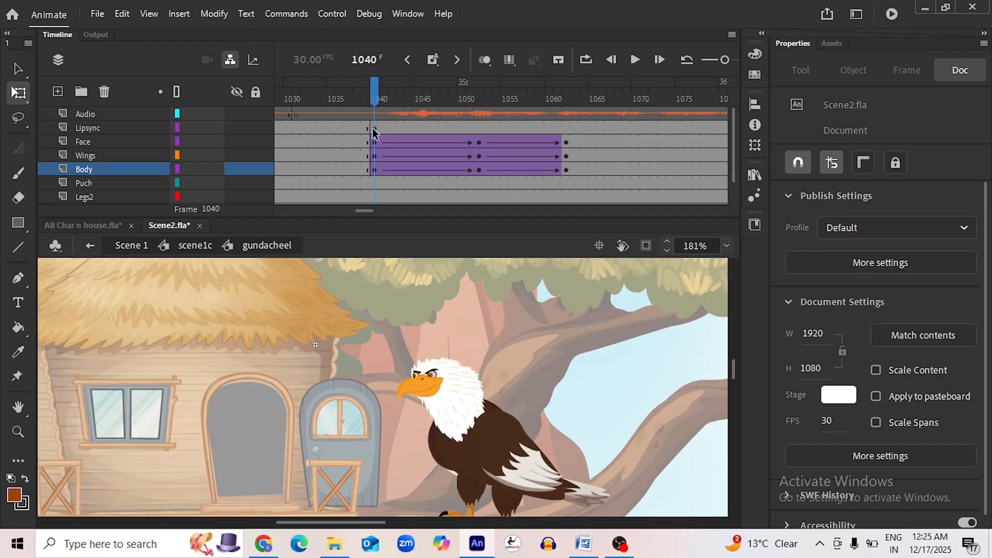
{"action": "left_click", "coordinate": [375, 128]}
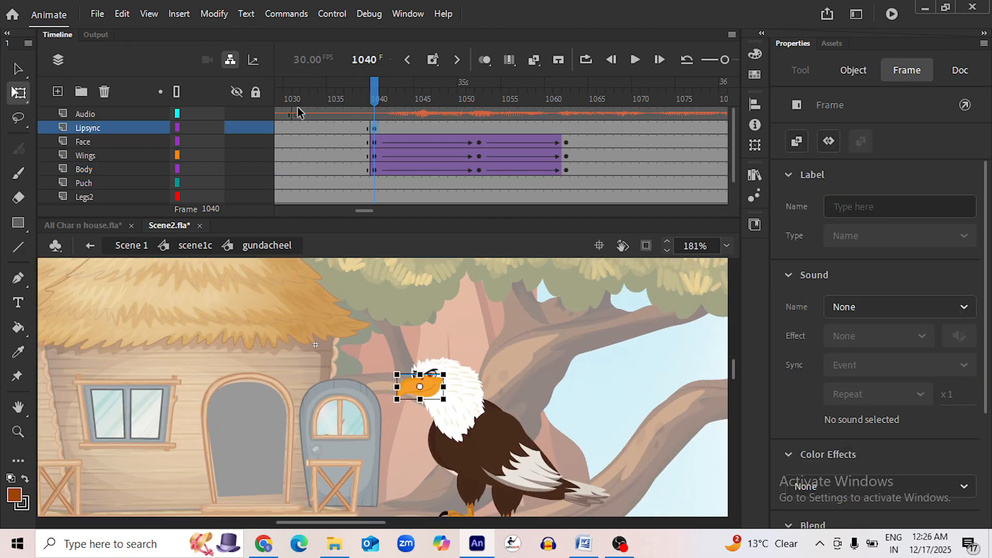
{"action": "left_click", "coordinate": [231, 60]}
{"action": "left_click", "coordinate": [230, 60]}
{"action": "left_click_drag", "start_coordinate": [179, 127], "coordinate": [178, 141]}
{"action": "key", "text": "ctrl+s"}
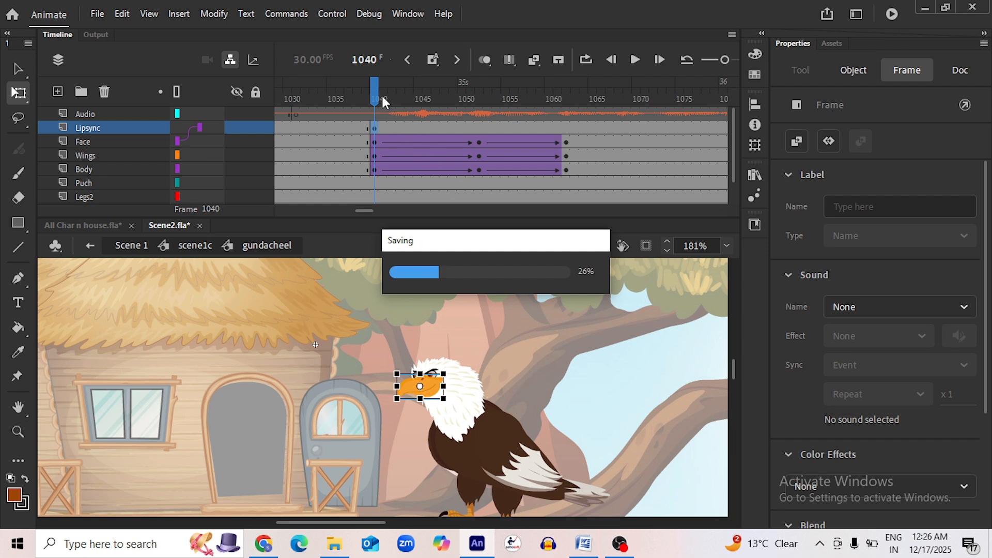
Play the gundacheel timeline from frame 1038 to about 1154 to check the beak following the face and the speech's end
{"action": "left_click", "coordinate": [365, 91]}
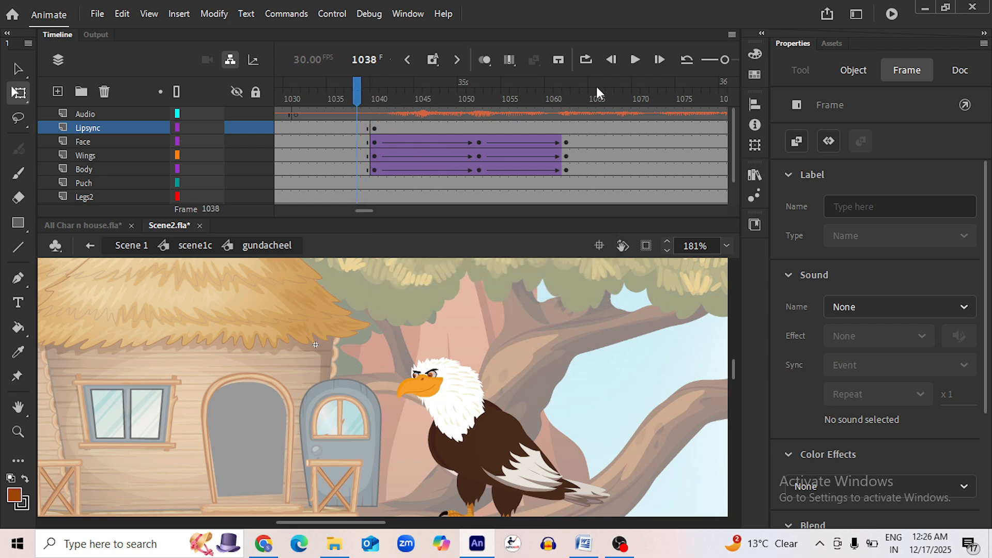
{"action": "left_click", "coordinate": [635, 60]}
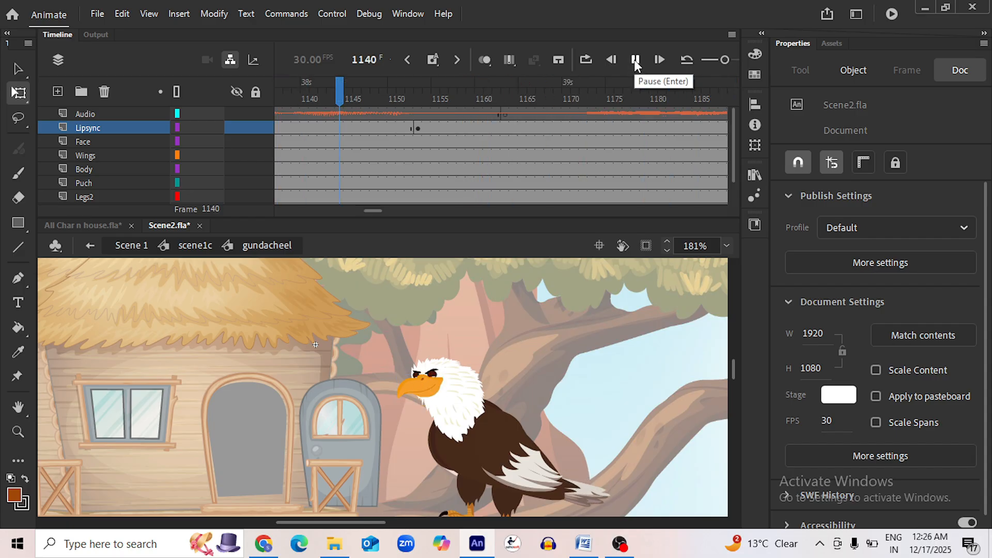
{"action": "left_click", "coordinate": [635, 59]}
{"action": "left_click_drag", "start_coordinate": [372, 212], "coordinate": [367, 209]}
{"action": "left_click", "coordinate": [636, 60]}
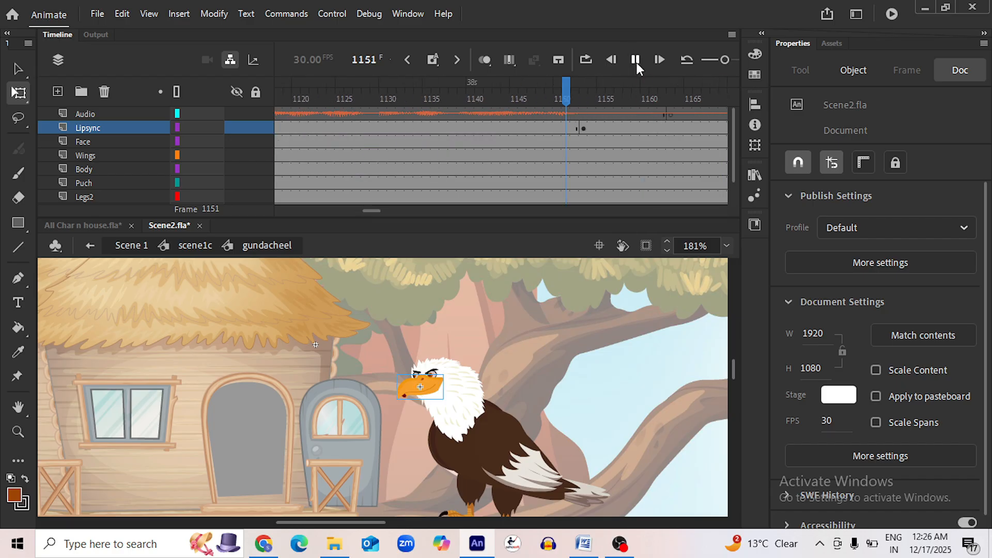
{"action": "left_click_drag", "start_coordinate": [693, 102], "coordinate": [591, 107]}
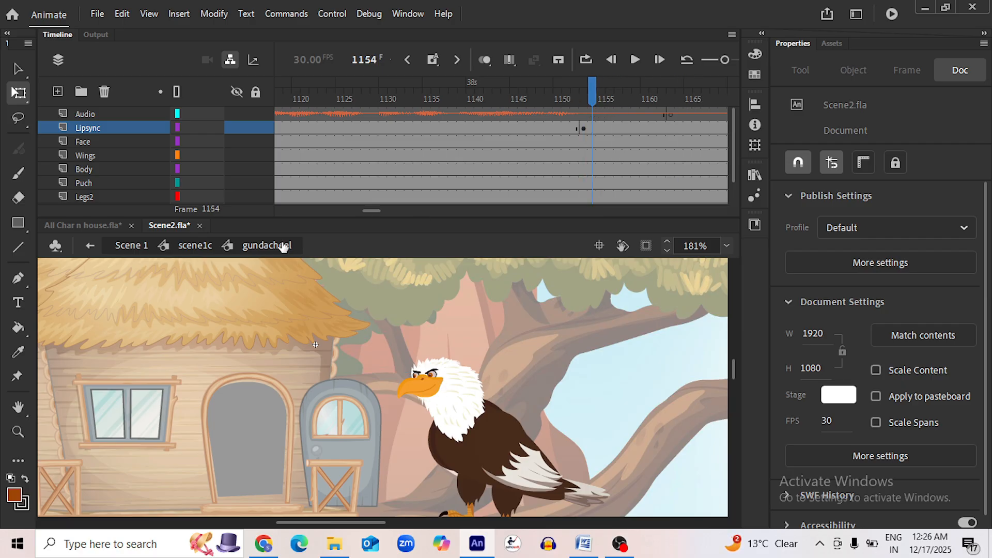
Return to the scene1c symbol and replay from about frame 1134 to 1158 to check where the eagle's line ends
{"action": "left_click", "coordinate": [205, 248]}
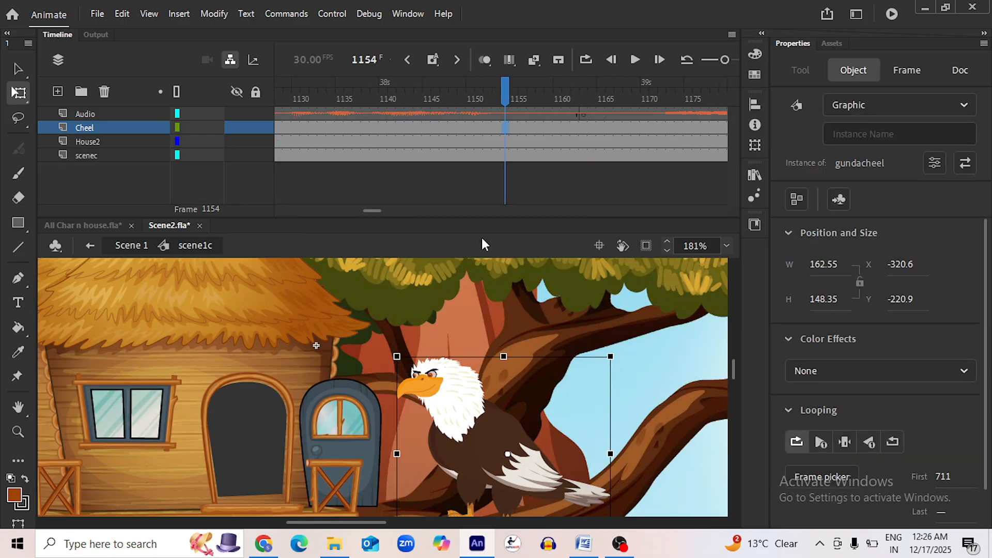
{"action": "left_click", "coordinate": [638, 58]}
{"action": "left_click", "coordinate": [637, 58]}
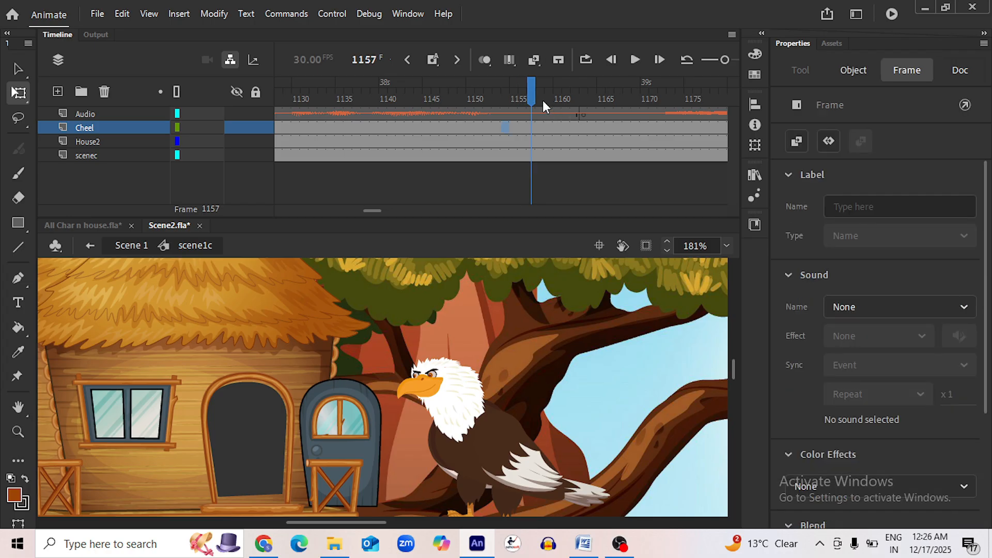
{"action": "left_click_drag", "start_coordinate": [502, 96], "coordinate": [339, 94]}
{"action": "left_click", "coordinate": [635, 60]}
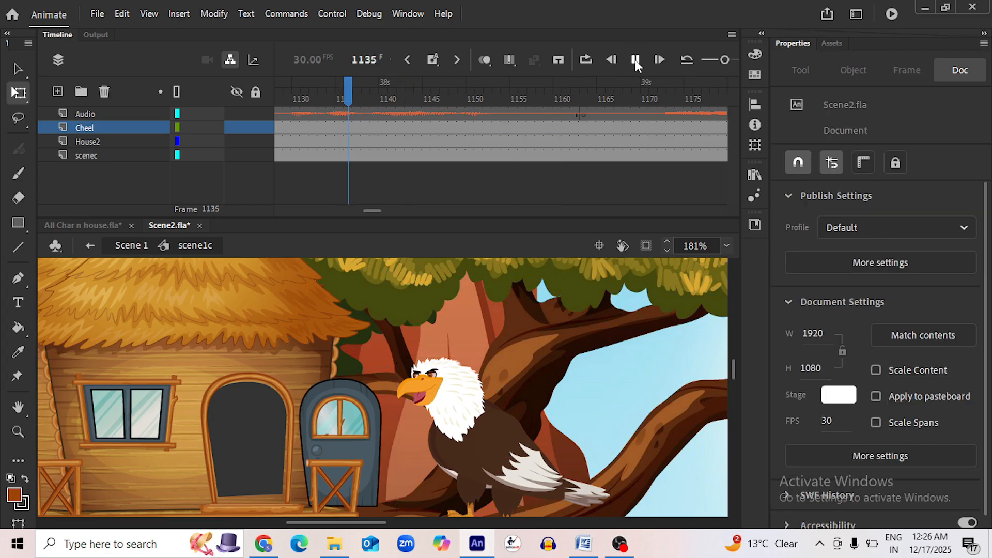
{"action": "left_click", "coordinate": [635, 60]}
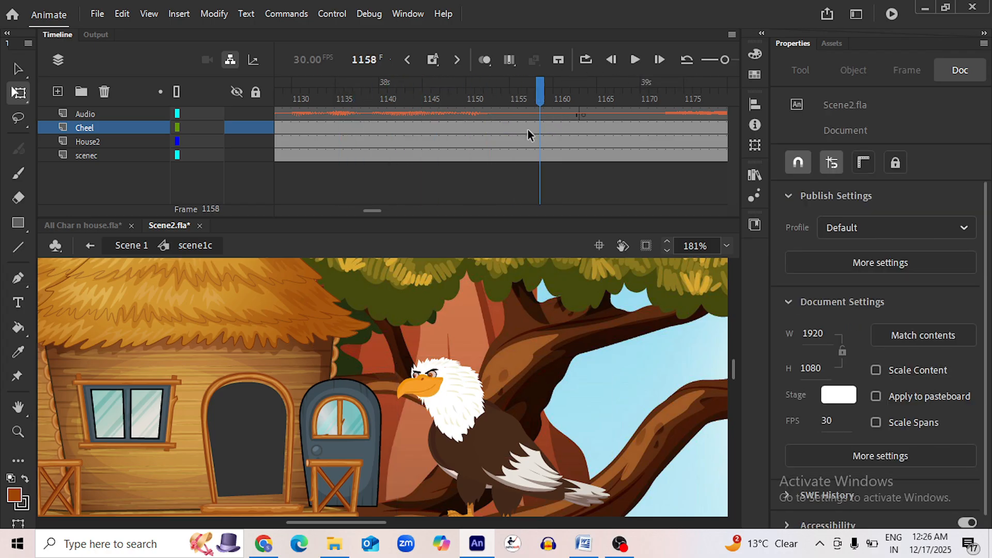
Insert a keyframe at frame 1157 on the Cheel layer and raise the eagle toward the house door, to about X -381, Y -249.5
{"action": "left_click", "coordinate": [528, 129]}
{"action": "scroll", "coordinate": [499, 392], "scroll_direction": "down", "scroll_amount": 3}
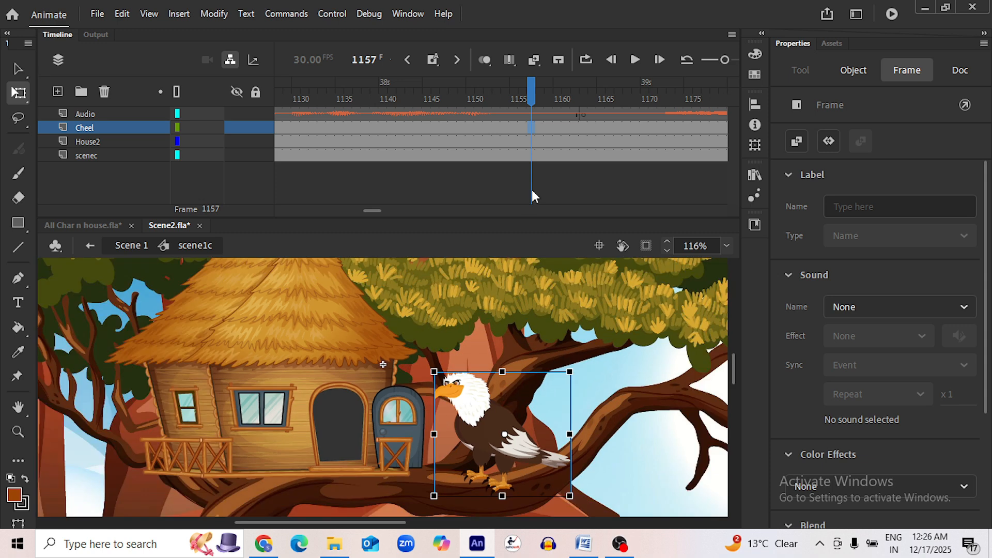
{"action": "left_click", "coordinate": [485, 427]}
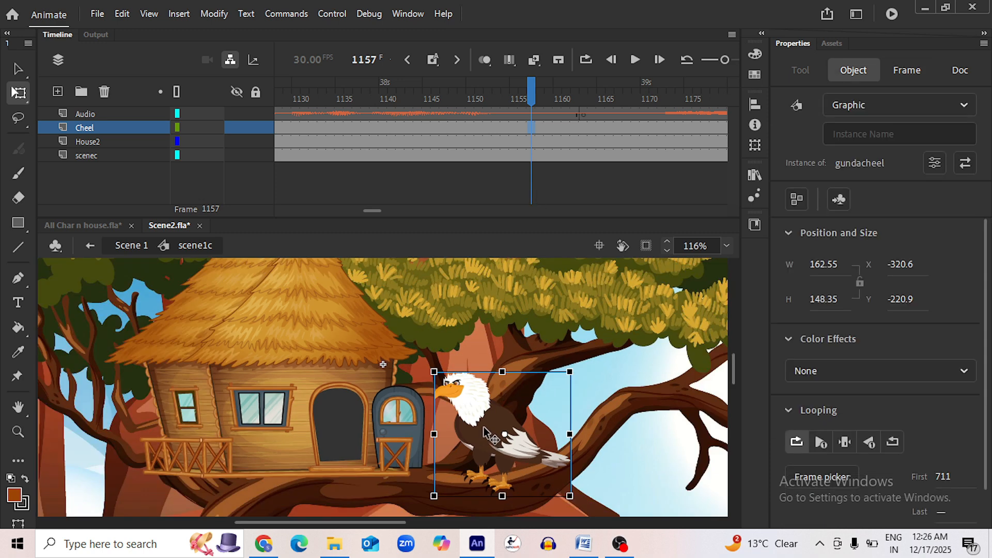
{"action": "left_click_drag", "start_coordinate": [451, 413], "coordinate": [443, 414]}
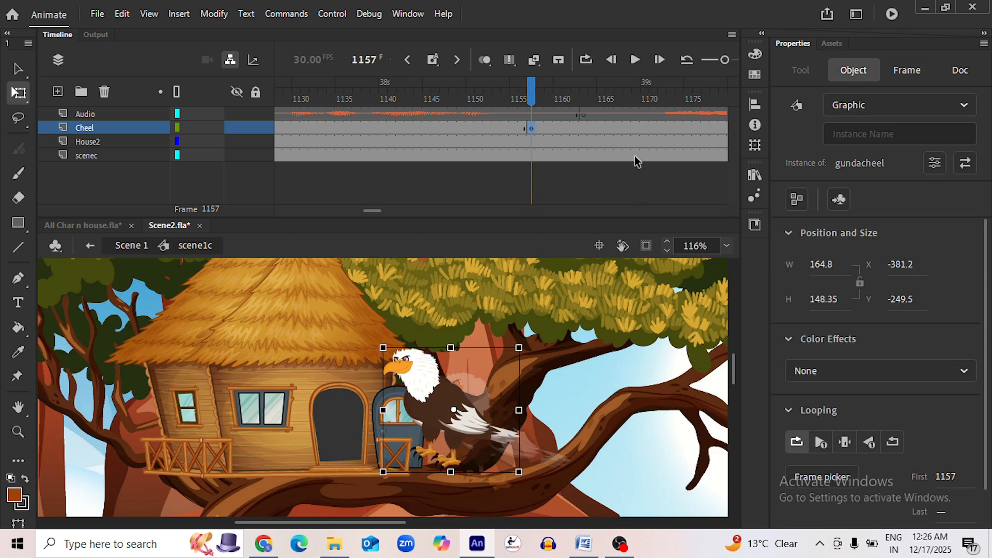
Insert a Cheel keyframe at frame 1169, land the eagle in front of the doorway at about X -430.5, Y -221, and save
{"action": "left_click", "coordinate": [638, 129]}
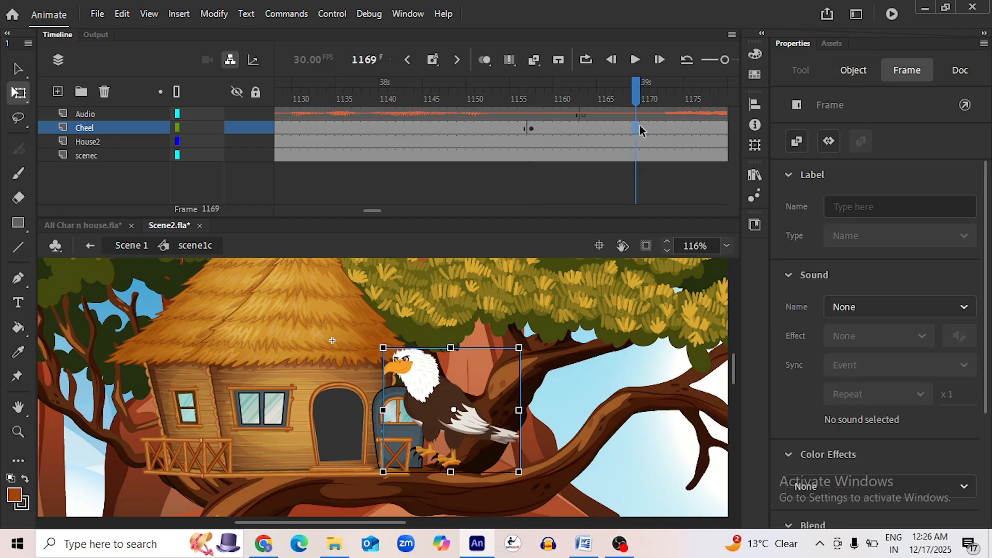
{"action": "left_click_drag", "start_coordinate": [398, 426], "coordinate": [401, 437]}
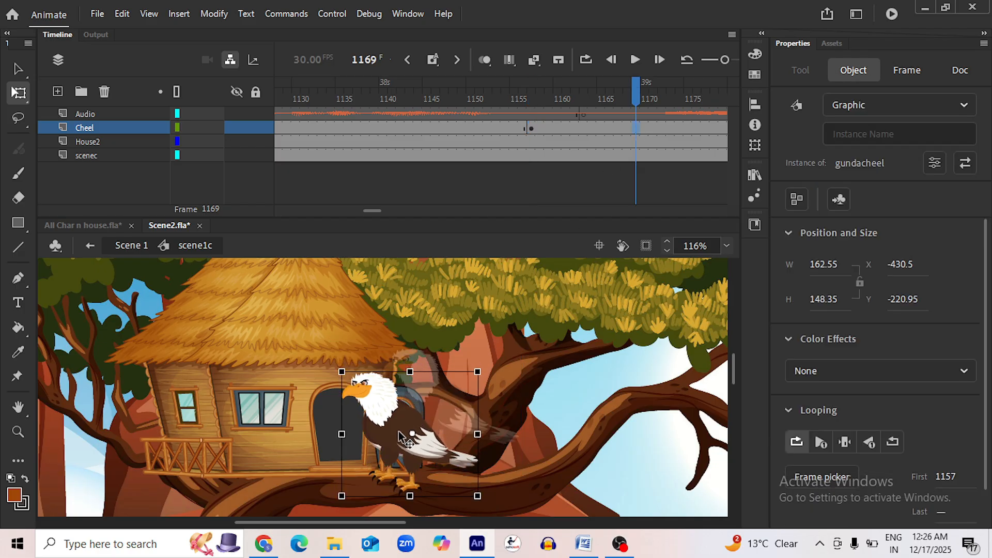
{"action": "key", "text": "ctrl+s"}
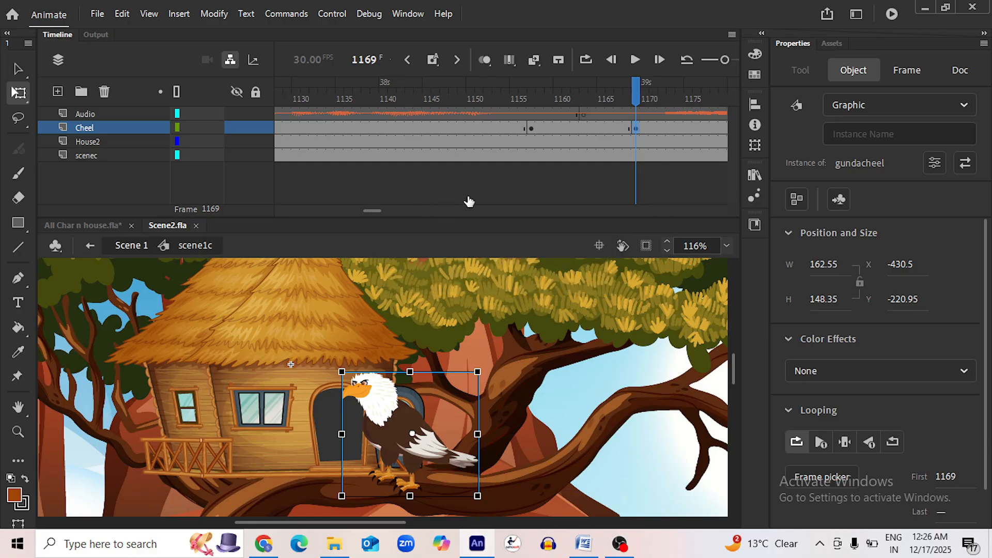
Return to Scene 1, insert a blank keyframe at frame 1171 on the scene1c layer, and save
{"action": "key", "text": "ctrl+e"}
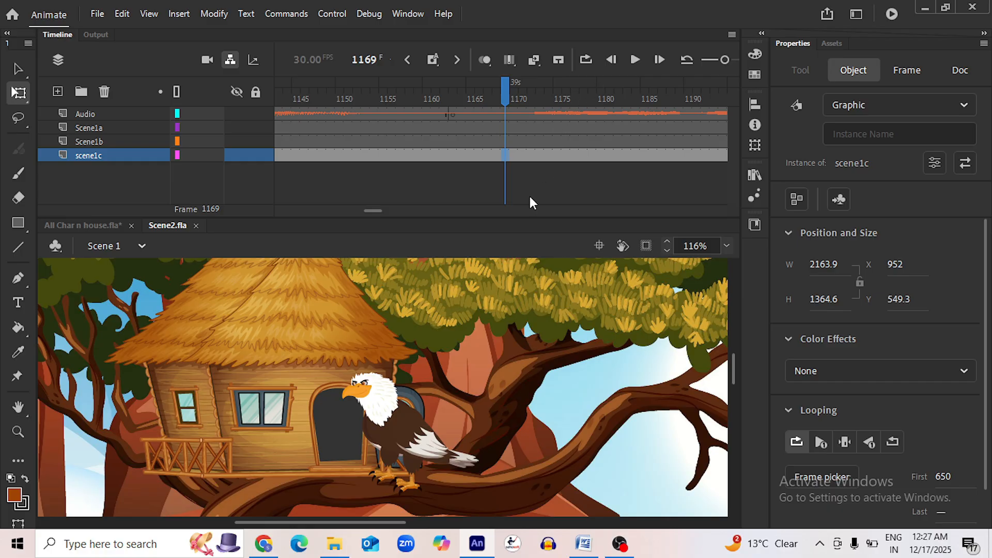
{"action": "left_click_drag", "start_coordinate": [505, 99], "coordinate": [531, 113]}
{"action": "left_click_drag", "start_coordinate": [417, 127], "coordinate": [521, 135]}
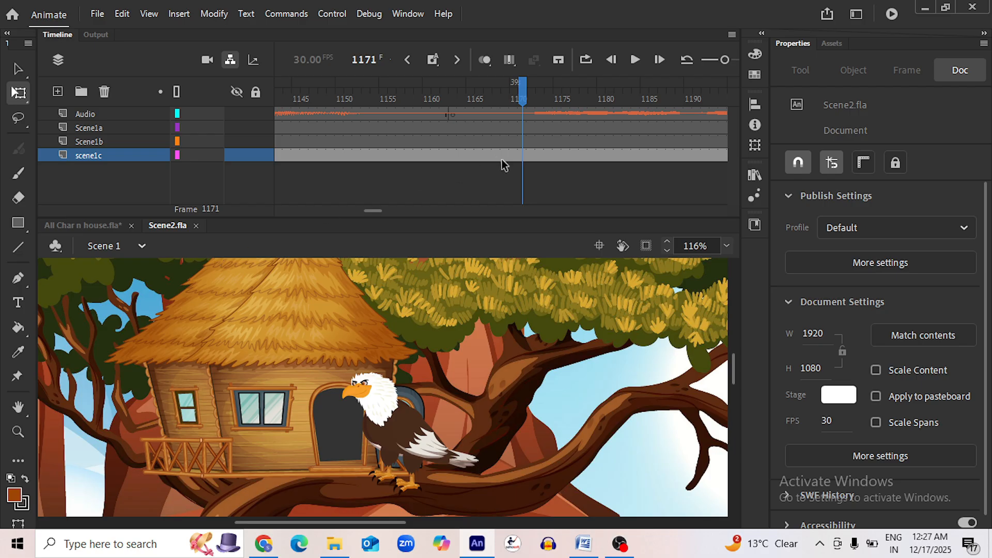
{"action": "left_click", "coordinate": [524, 154]}
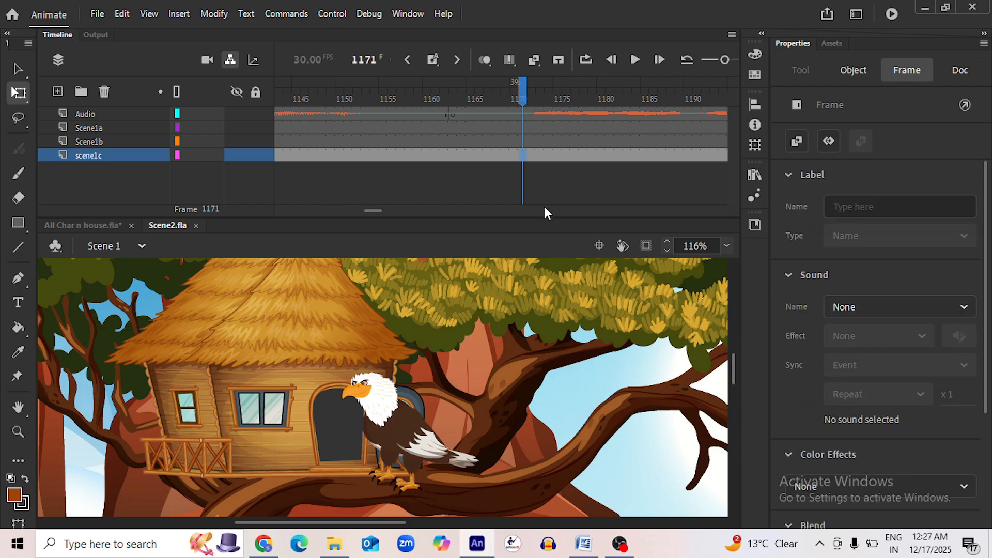
{"action": "key", "text": "F7"}
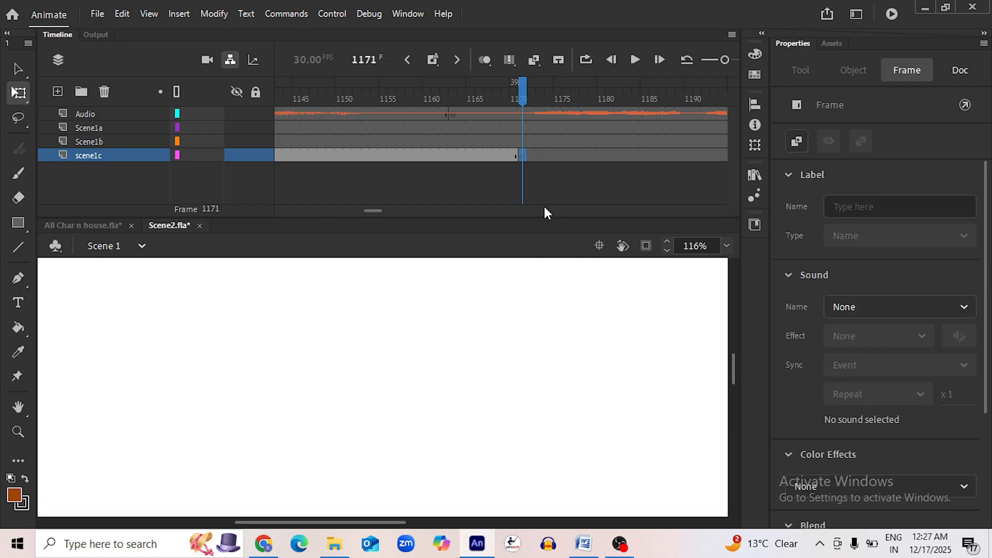
{"action": "key", "text": "ctrl+s"}
Add a new layer below scene1c, name it scene1d, and save the file
{"action": "left_click", "coordinate": [57, 92]}
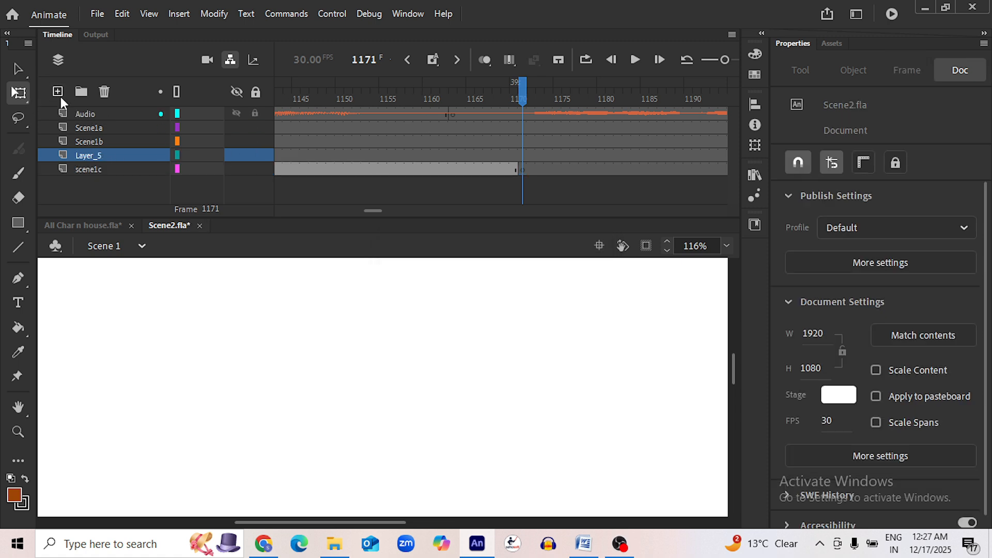
{"action": "left_click", "coordinate": [100, 158]}
{"action": "left_click_drag", "start_coordinate": [101, 160], "coordinate": [104, 174]}
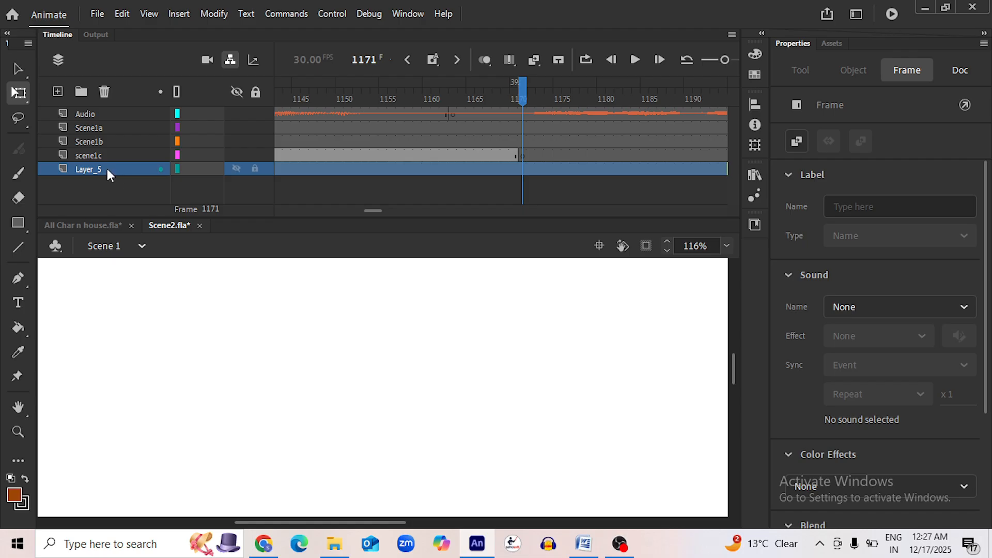
{"action": "double_click", "coordinate": [107, 168]}
{"action": "type", "text": "scene"}
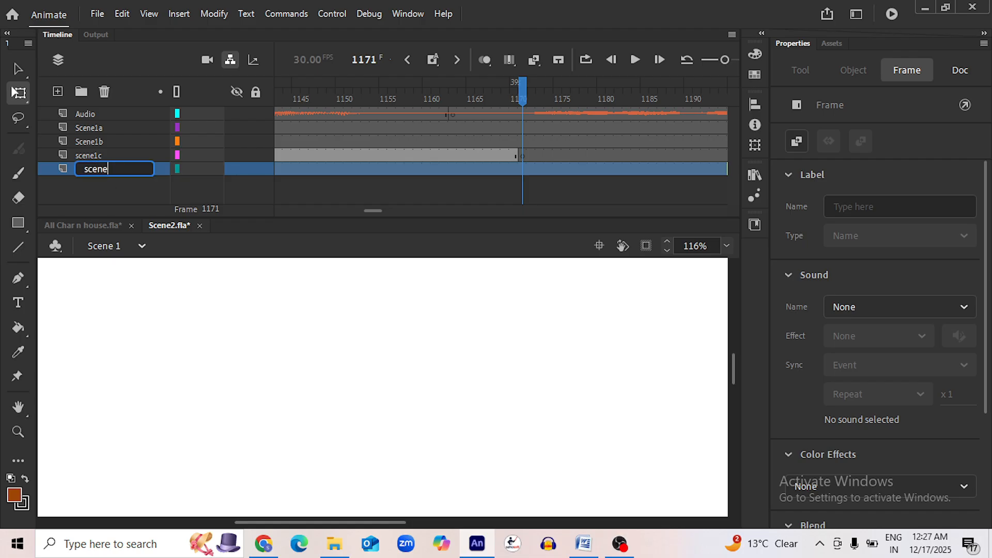
{"action": "type", "text": "1d"}
{"action": "key", "text": "Return"}
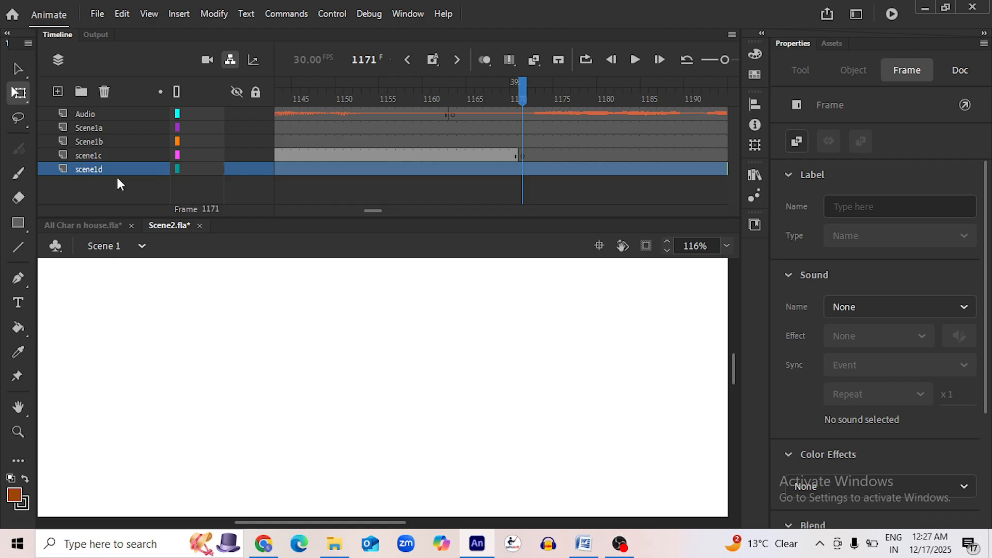
{"action": "key", "text": "ctrl+s"}
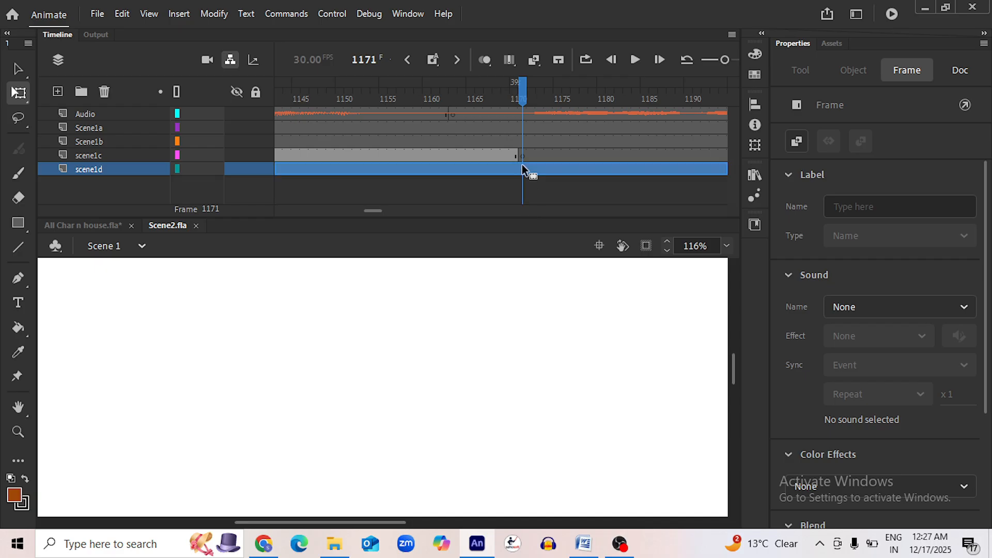
Insert a keyframe at frame 1171 on scene1d and import 5.jpg from the Background Images folder without replacing existing library items
{"action": "left_click", "coordinate": [522, 168]}
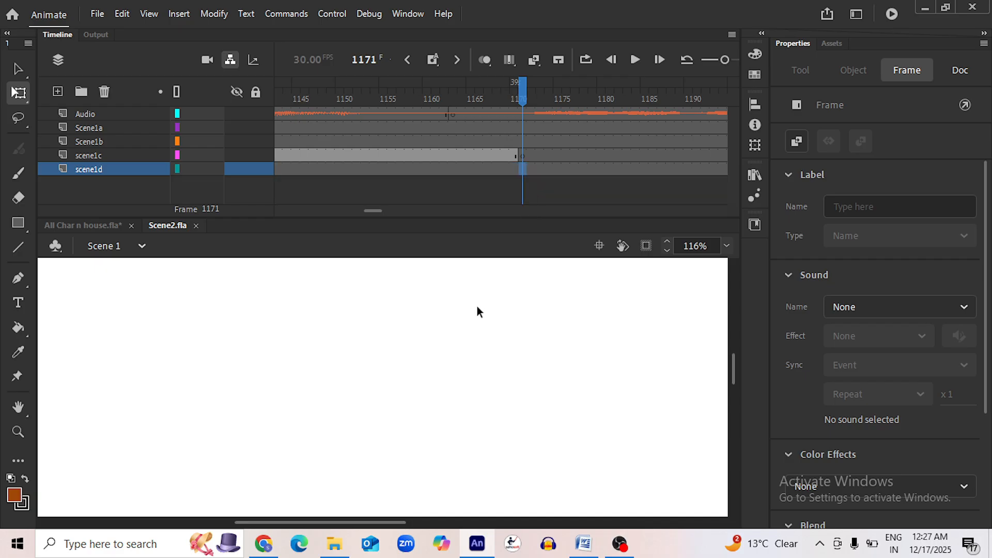
{"action": "scroll", "coordinate": [477, 306], "scroll_direction": "down", "scroll_amount": 8}
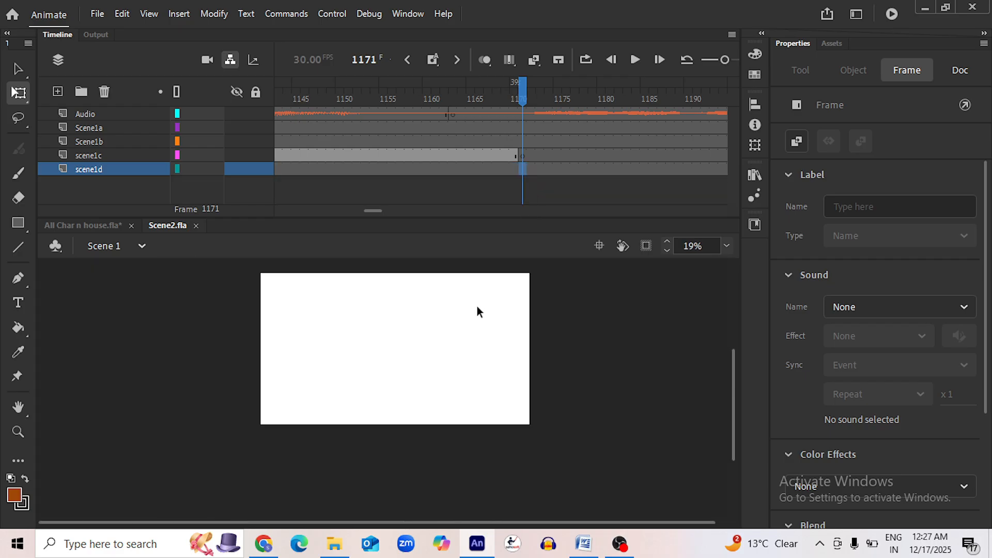
{"action": "left_click", "coordinate": [335, 544]}
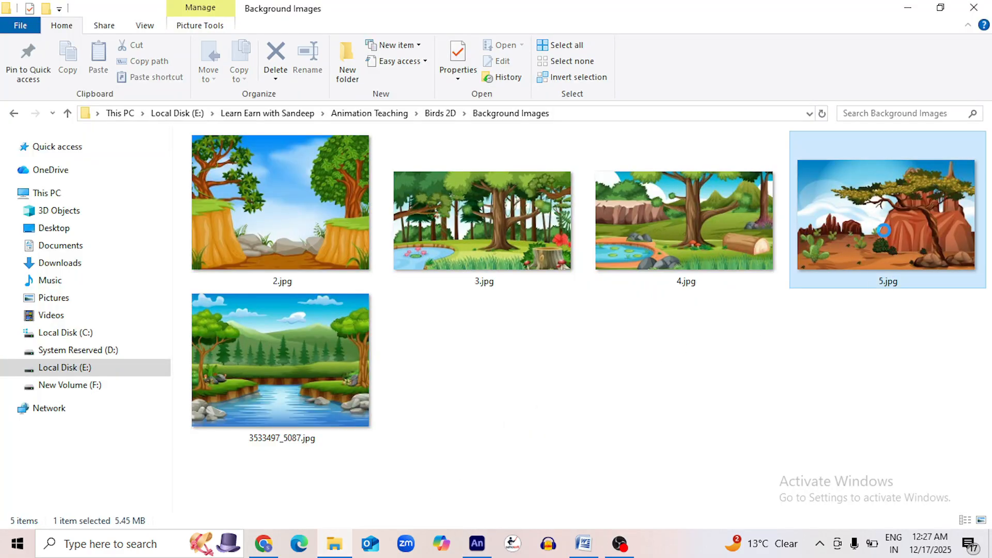
{"action": "left_click_drag", "start_coordinate": [886, 237], "coordinate": [443, 391]}
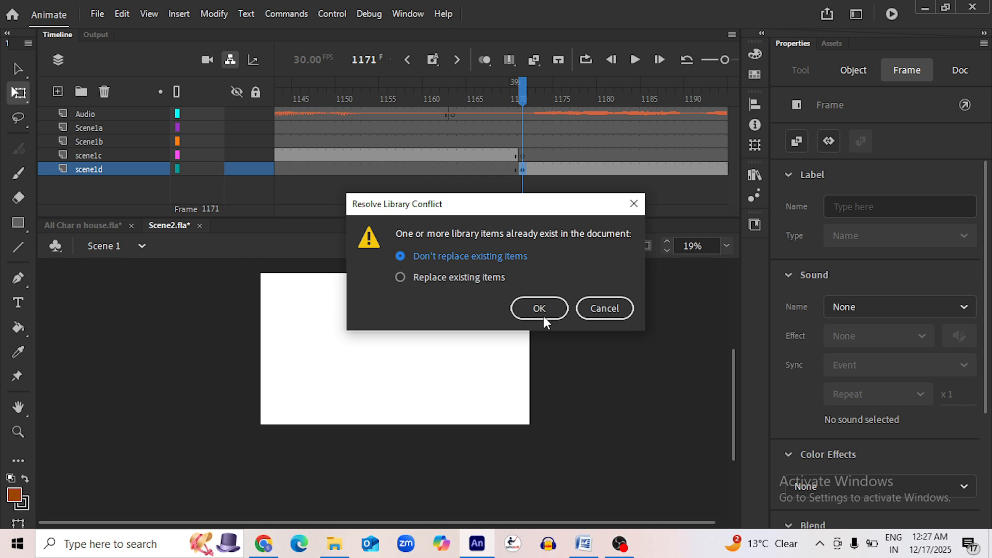
{"action": "left_click", "coordinate": [539, 309]}
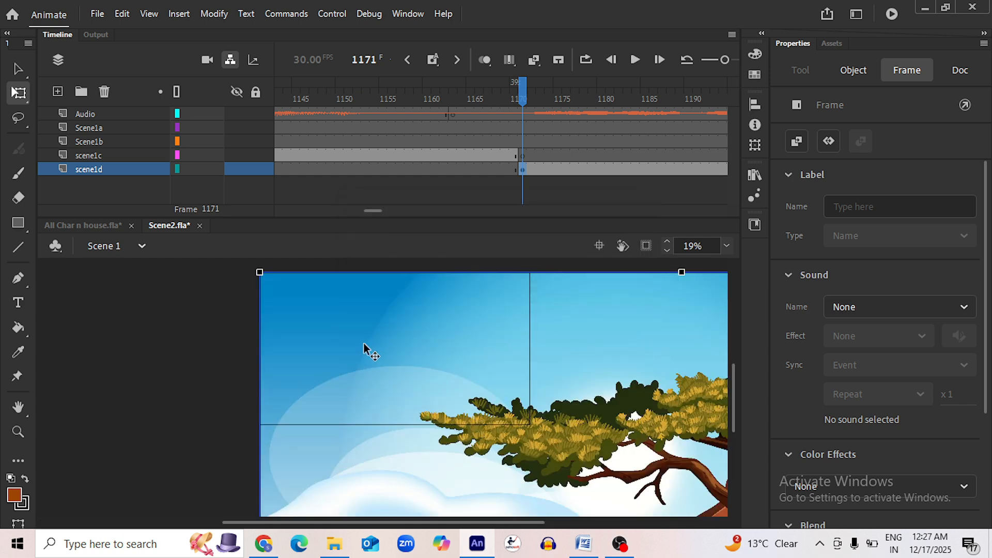
Scale the desert background image to about 2294 by 1540 and position it over the stage at about X -115, Y -238
{"action": "scroll", "coordinate": [365, 349], "scroll_direction": "down", "scroll_amount": 3}
{"action": "scroll", "coordinate": [363, 344], "scroll_direction": "down", "scroll_amount": 2}
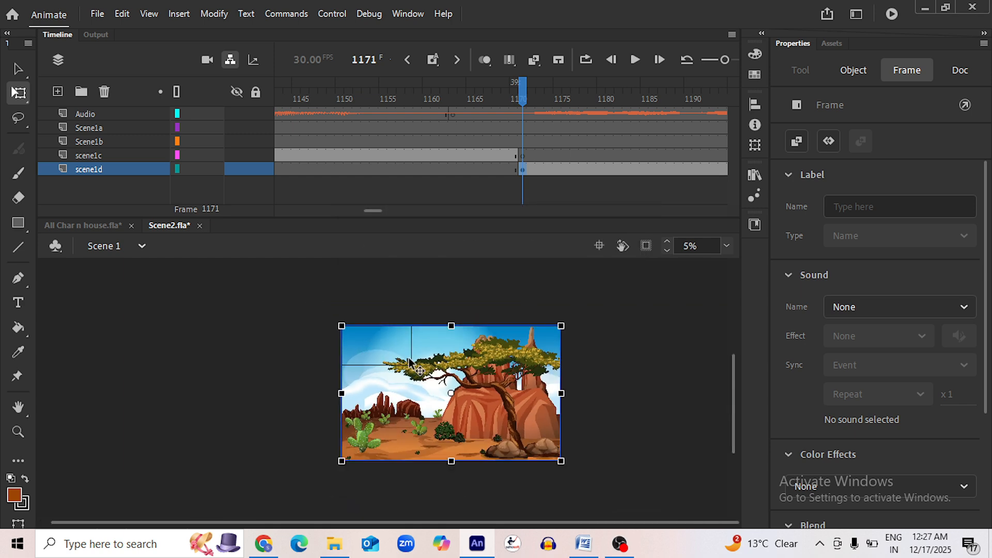
{"action": "left_click", "coordinate": [374, 357]}
{"action": "left_click_drag", "start_coordinate": [342, 325], "coordinate": [446, 350]}
{"action": "scroll", "coordinate": [421, 383], "scroll_direction": "up", "scroll_amount": 3}
{"action": "scroll", "coordinate": [421, 383], "scroll_direction": "down", "scroll_amount": 2}
{"action": "left_click_drag", "start_coordinate": [532, 373], "coordinate": [421, 298]}
{"action": "scroll", "coordinate": [428, 332], "scroll_direction": "up", "scroll_amount": 1}
{"action": "scroll", "coordinate": [428, 332], "scroll_direction": "up", "scroll_amount": 1}
{"action": "scroll", "coordinate": [431, 336], "scroll_direction": "up", "scroll_amount": 2}
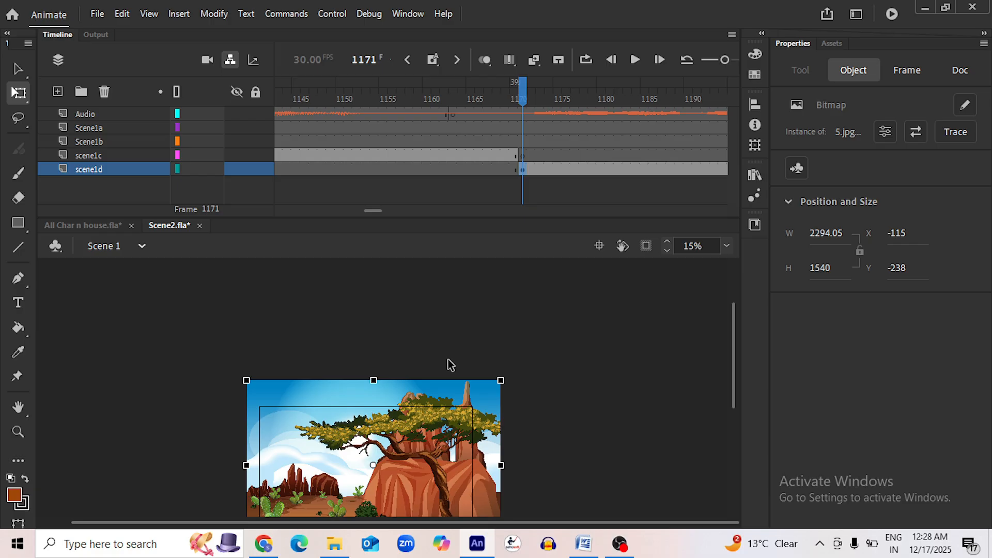
Resize the desert background to about 2233 by 1351 at about X -150, Y -144, and save the file
{"action": "scroll", "coordinate": [449, 365], "scroll_direction": "down", "scroll_amount": 2}
{"action": "scroll", "coordinate": [447, 361], "scroll_direction": "down", "scroll_amount": 1}
{"action": "left_click_drag", "start_coordinate": [287, 382], "coordinate": [276, 383]}
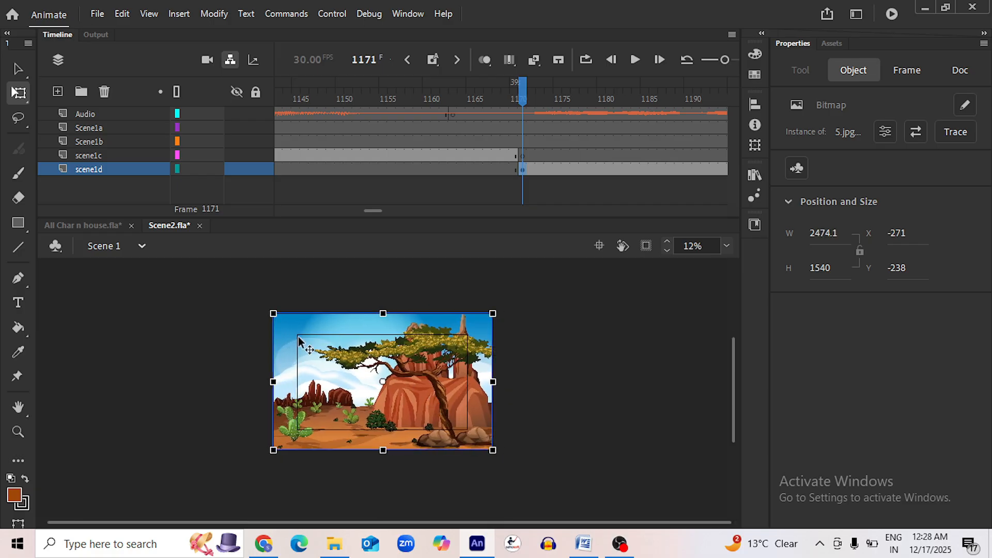
{"action": "scroll", "coordinate": [271, 316], "scroll_direction": "up", "scroll_amount": 1}
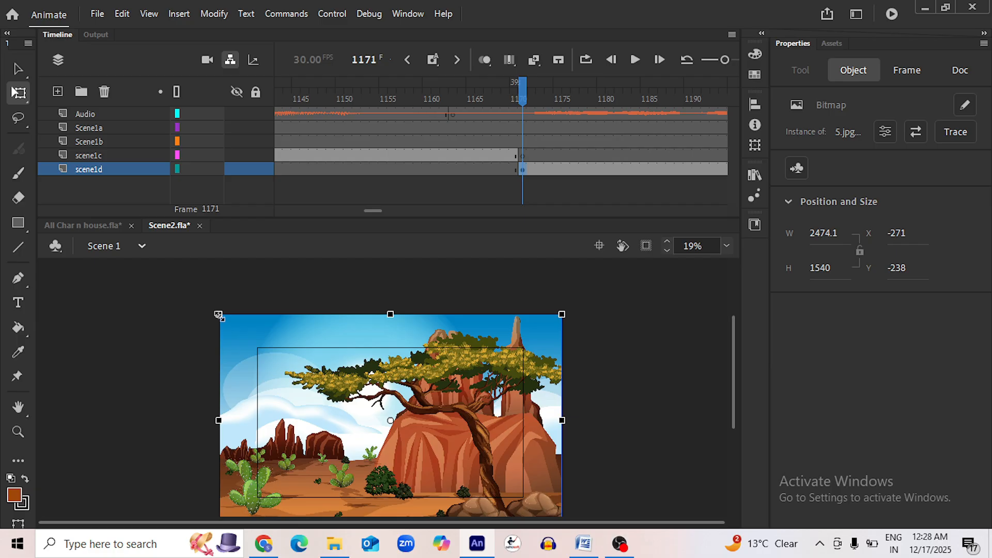
{"action": "left_click_drag", "start_coordinate": [218, 315], "coordinate": [237, 328]}
{"action": "scroll", "coordinate": [389, 344], "scroll_direction": "down", "scroll_amount": 1}
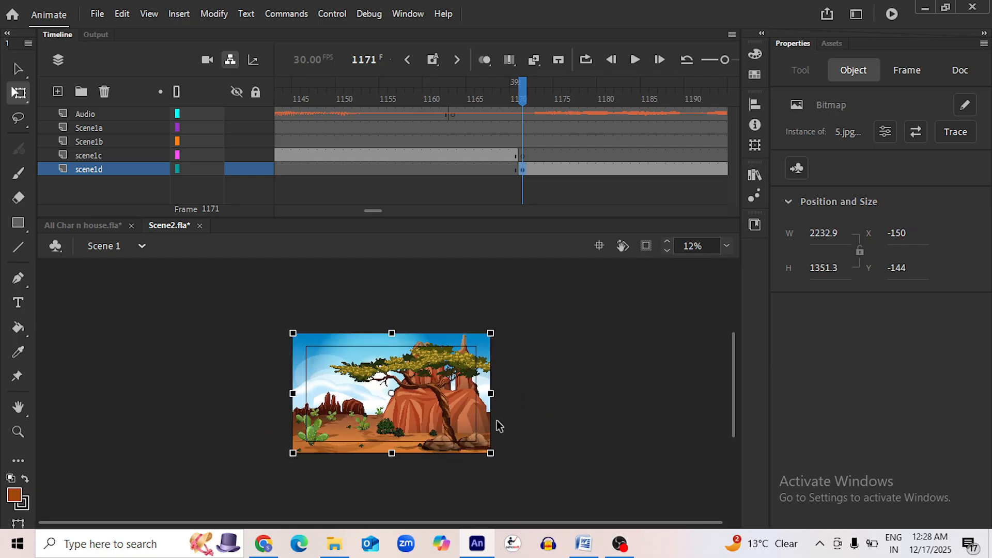
{"action": "key", "text": "ctrl+s"}
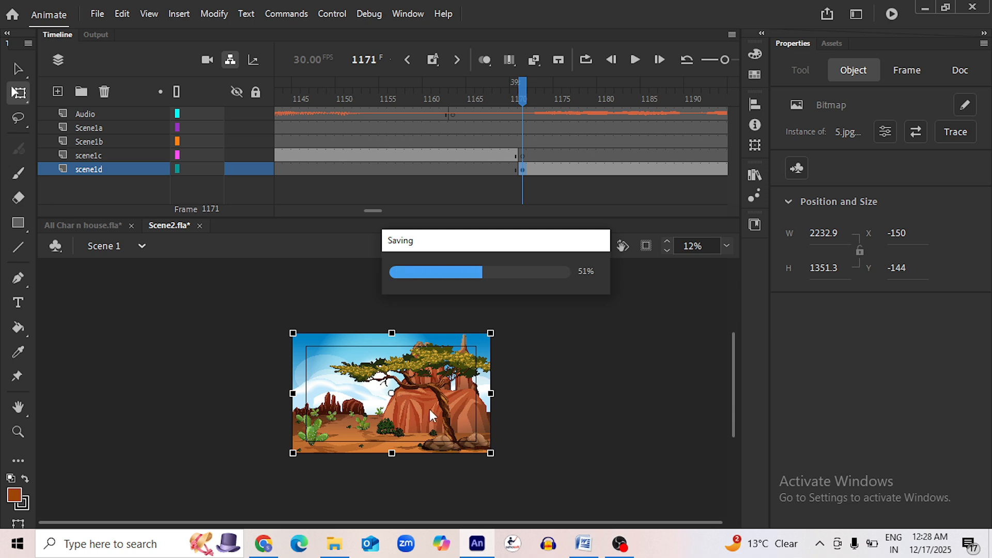
Flip the desert background image horizontally
{"action": "left_click", "coordinate": [224, 15]}
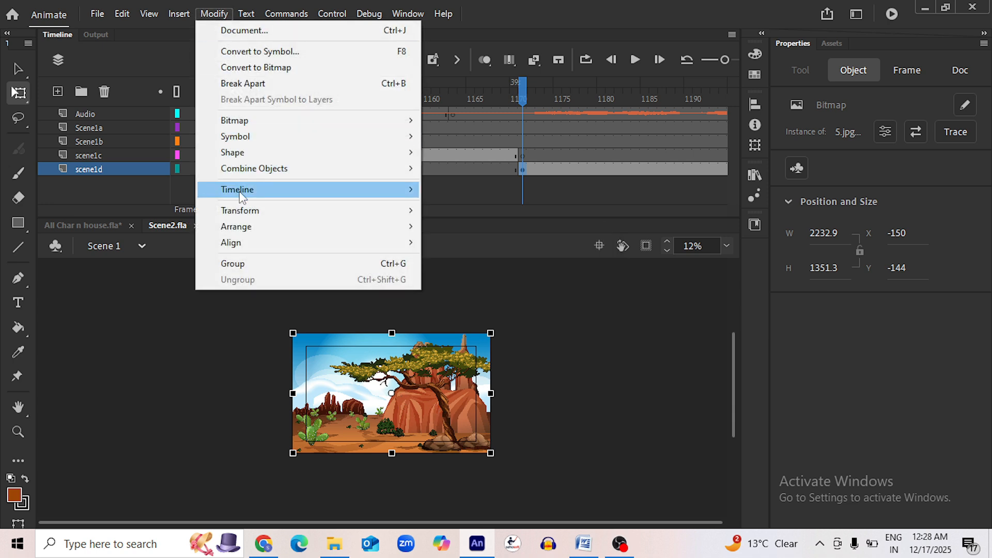
{"action": "mouse_move", "coordinate": [355, 210]}
{"action": "left_click", "coordinate": [474, 365]}
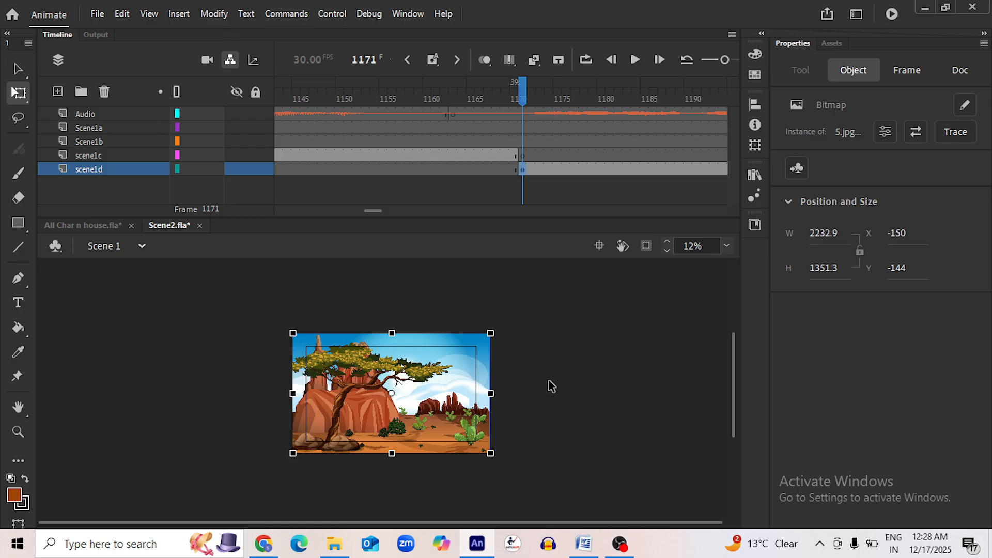
Convert the desert background to a graphic symbol named scene1d and save the file
{"action": "key", "text": "F8"}
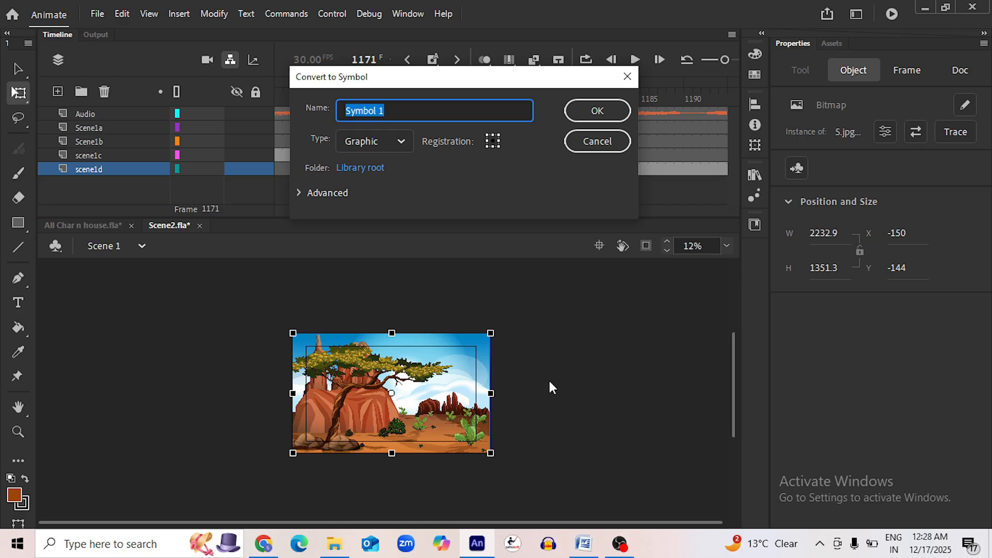
{"action": "type", "text": "scene1d"}
{"action": "key", "text": "Return"}
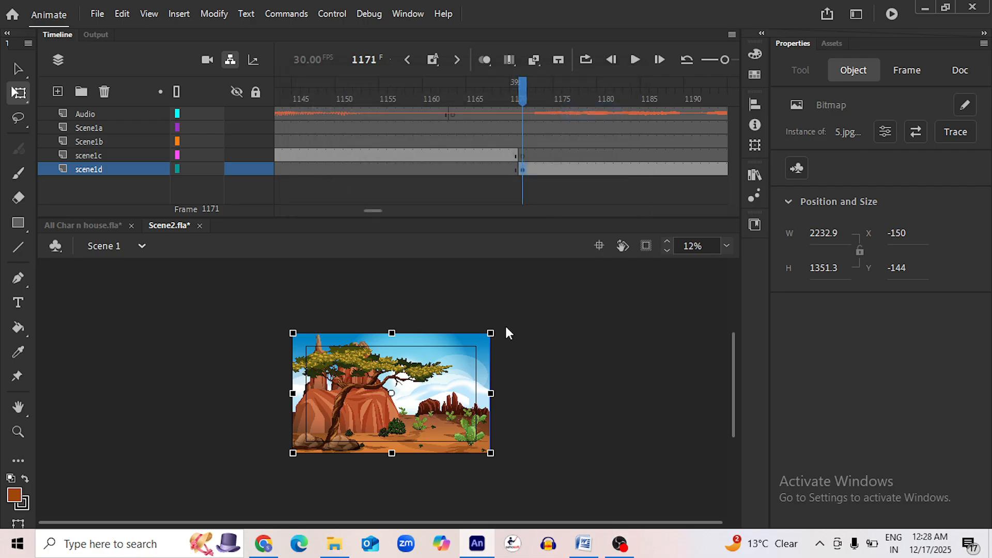
{"action": "key", "text": "ctrl+s"}
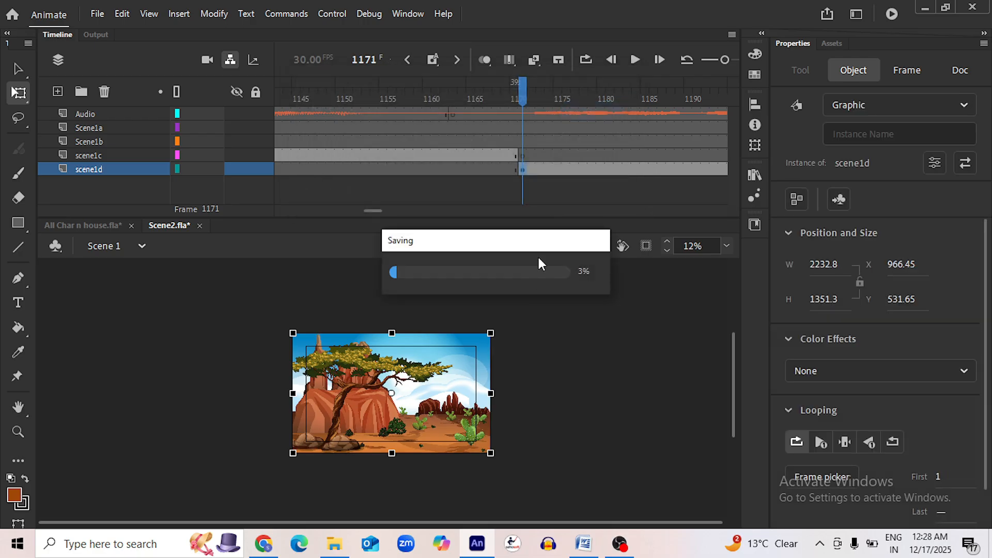
Copy the Audio layer from Scene 1 and paste it inside the scene1d symbol
{"action": "left_click", "coordinate": [102, 114]}
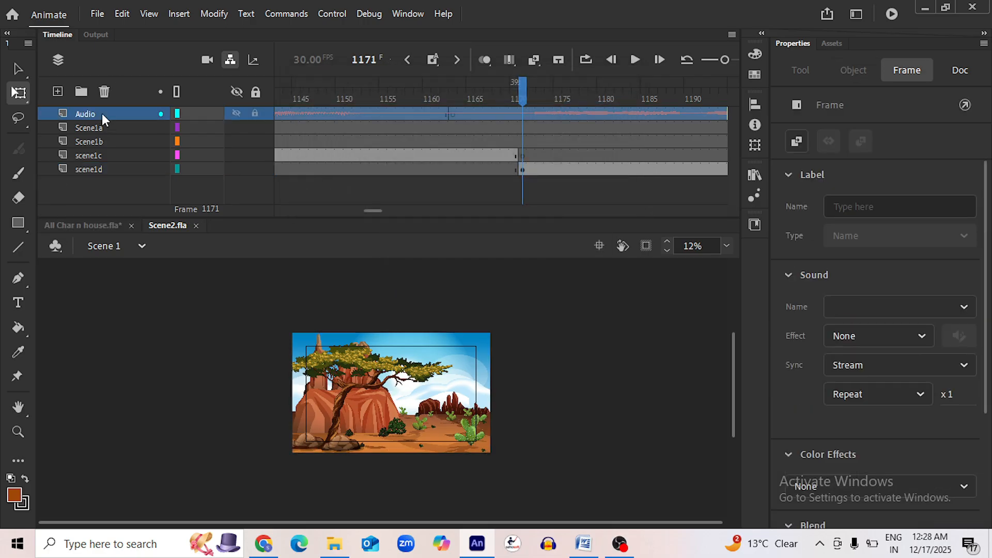
{"action": "right_click", "coordinate": [101, 113]}
{"action": "left_click", "coordinate": [165, 258]}
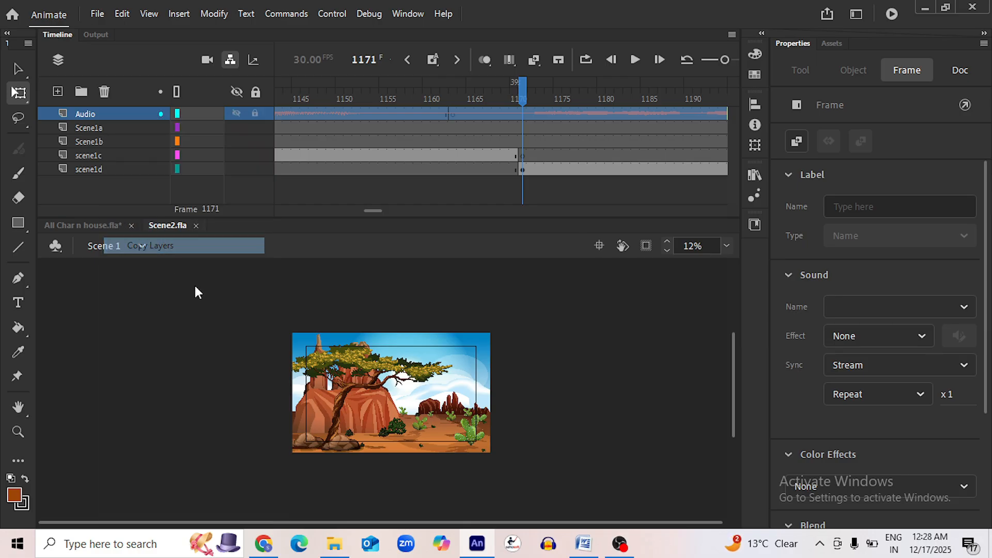
{"action": "double_click", "coordinate": [436, 413]}
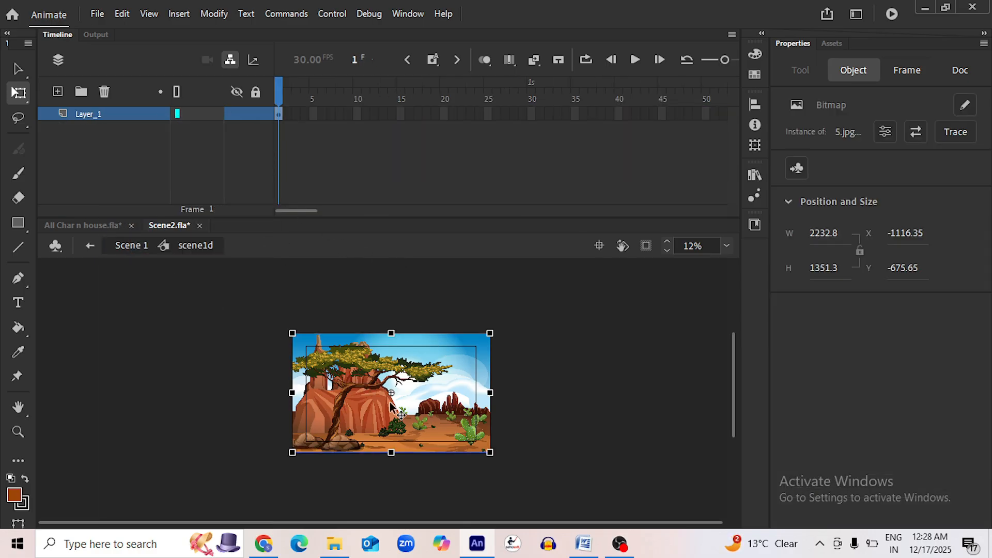
{"action": "right_click", "coordinate": [93, 115]}
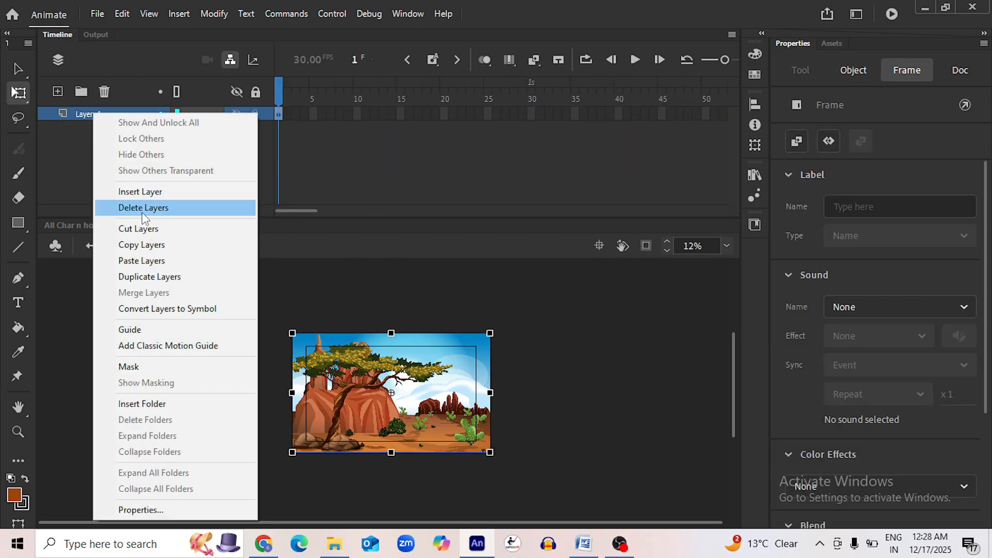
{"action": "left_click", "coordinate": [133, 259]}
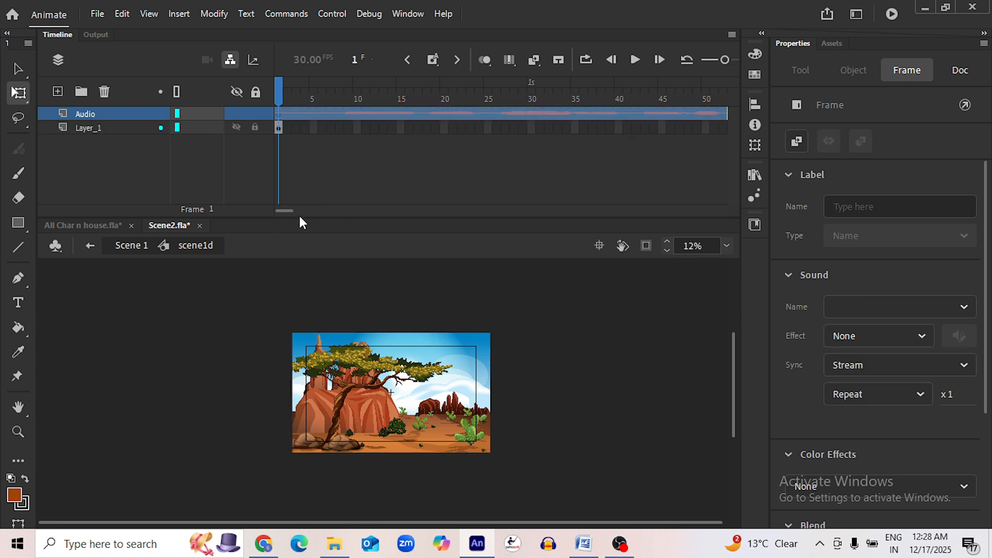
Extend the background layer's frames to frame 5075, where the Audio layer ends, and save
{"action": "left_click_drag", "start_coordinate": [285, 212], "coordinate": [679, 211]}
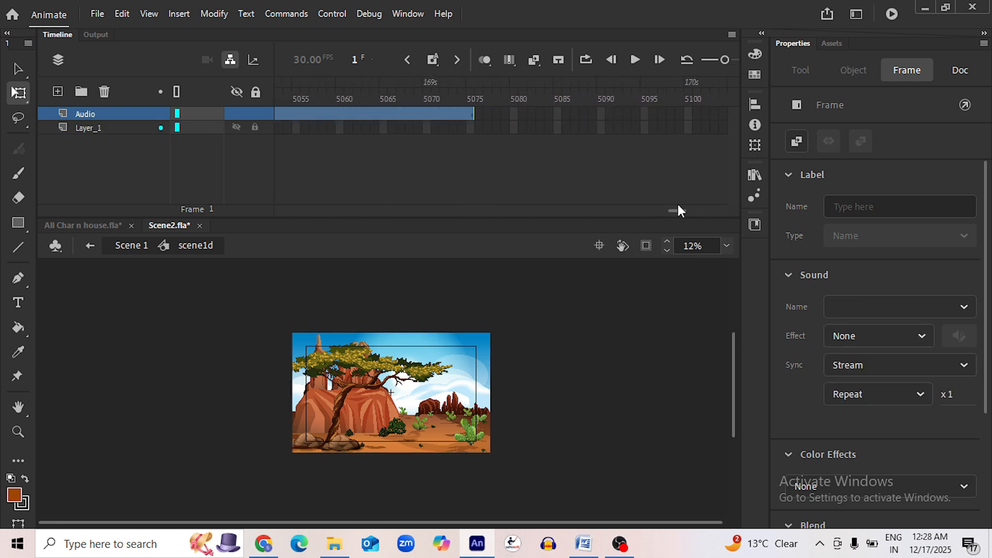
{"action": "left_click", "coordinate": [472, 128]}
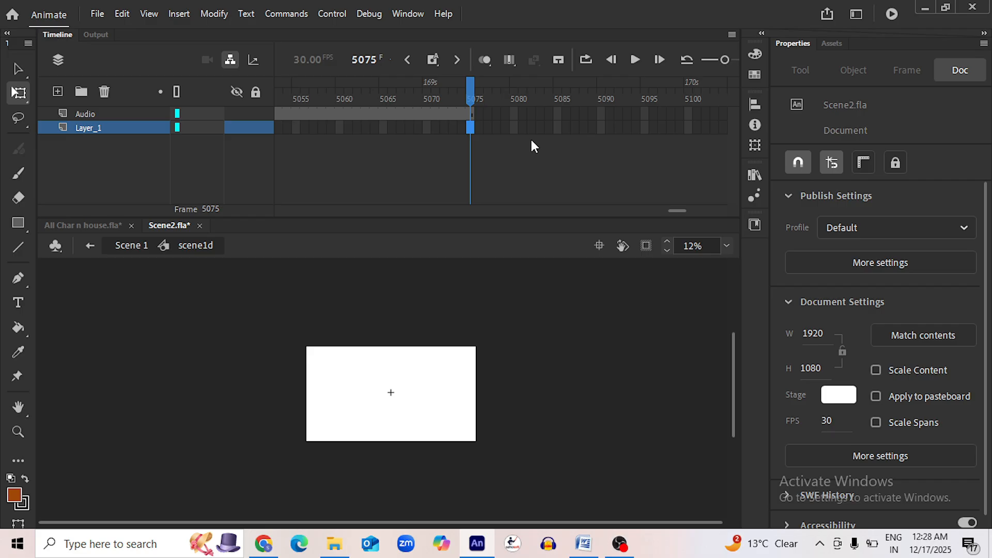
{"action": "key", "text": "F5"}
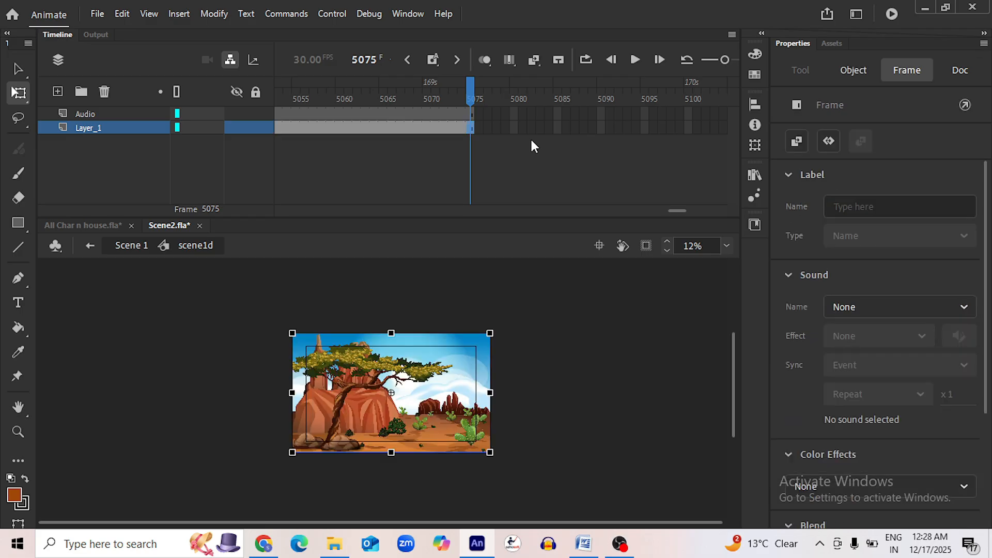
{"action": "key", "text": "ctrl+s"}
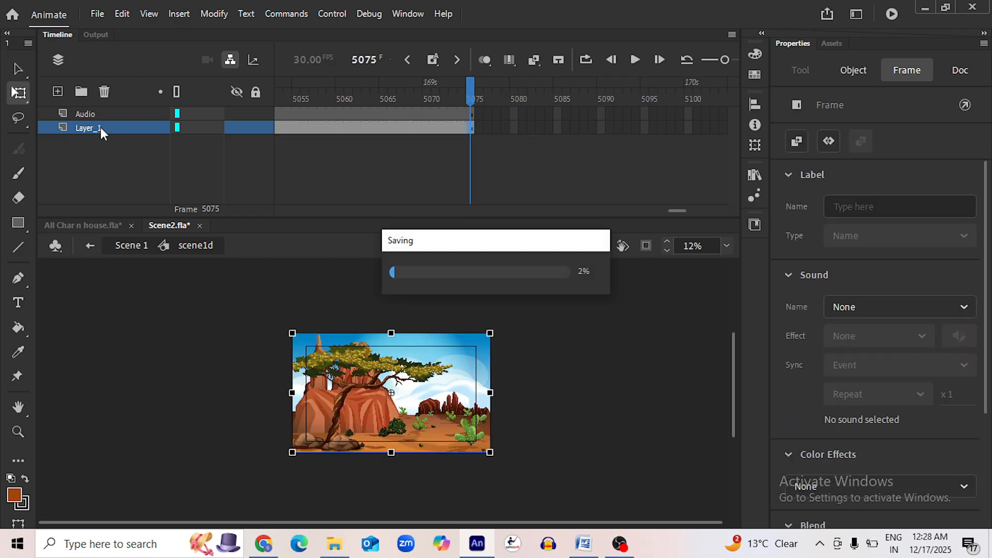
Rename Layer_1 inside the symbol as scene1d and save the file
{"action": "double_click", "coordinate": [100, 127]}
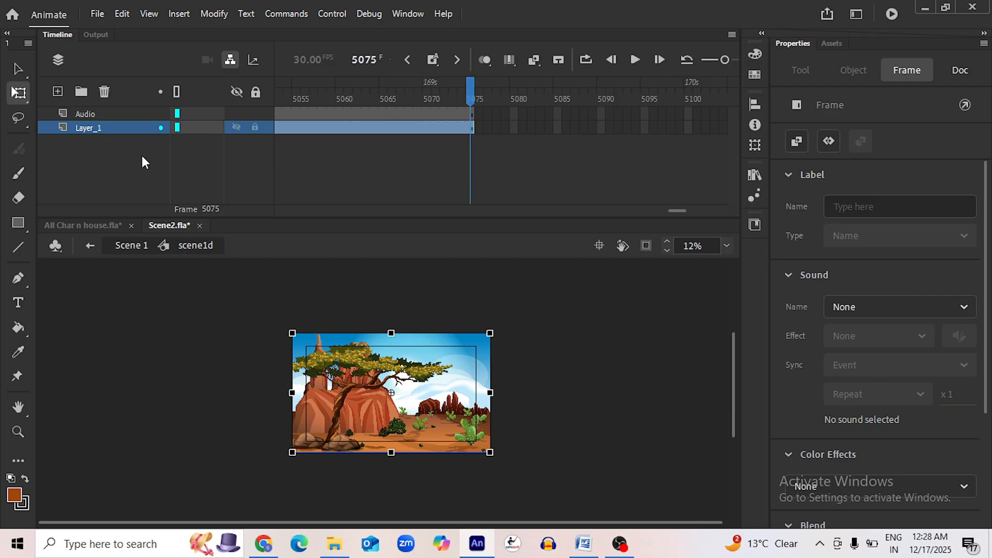
{"action": "type", "text": "scene1d"}
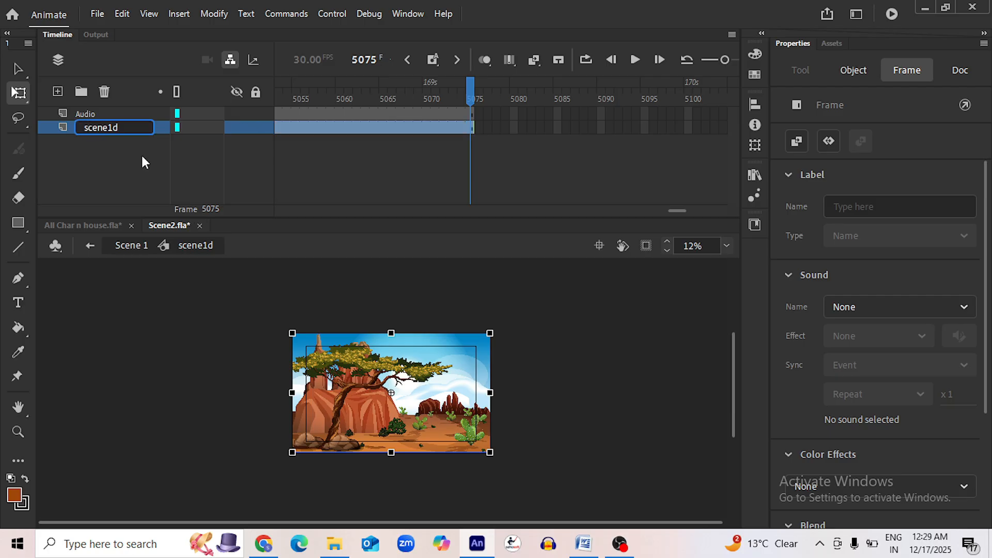
{"action": "key", "text": "Return"}
{"action": "key", "text": "ctrl+s"}
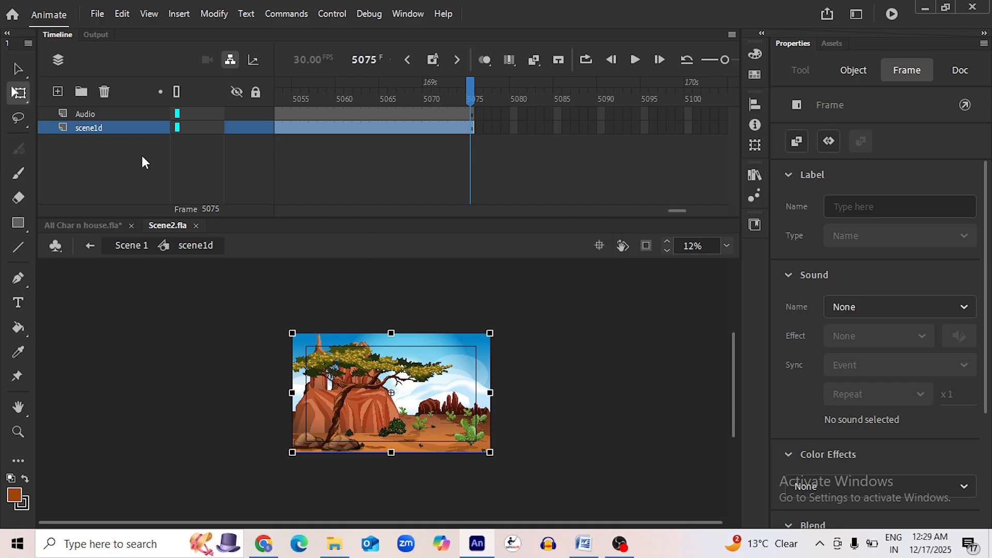
Go to frame 1 of the symbol, return to Scene 1, set the scene1d instance's first looping frame to 1171, and save
{"action": "left_click_drag", "start_coordinate": [684, 214], "coordinate": [266, 203]}
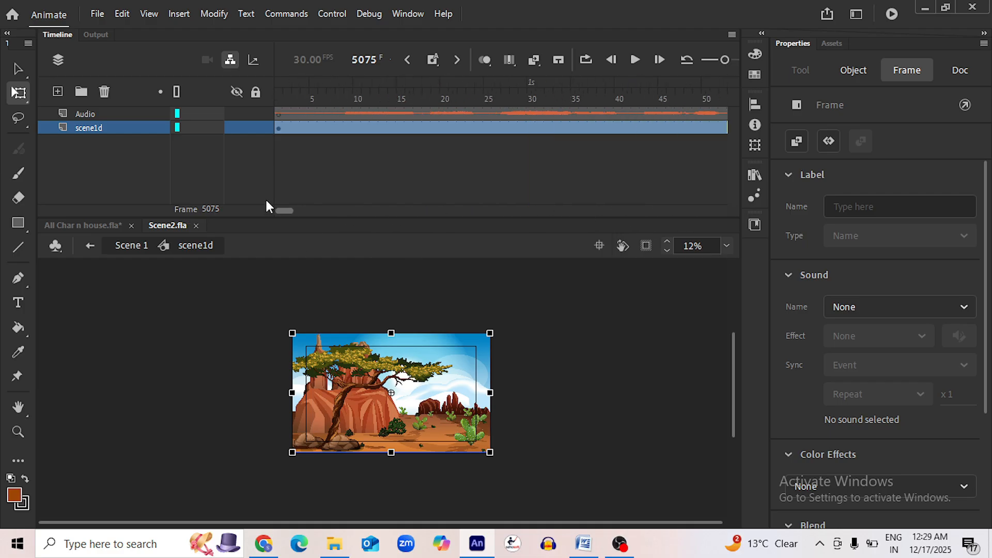
{"action": "left_click", "coordinate": [277, 99]}
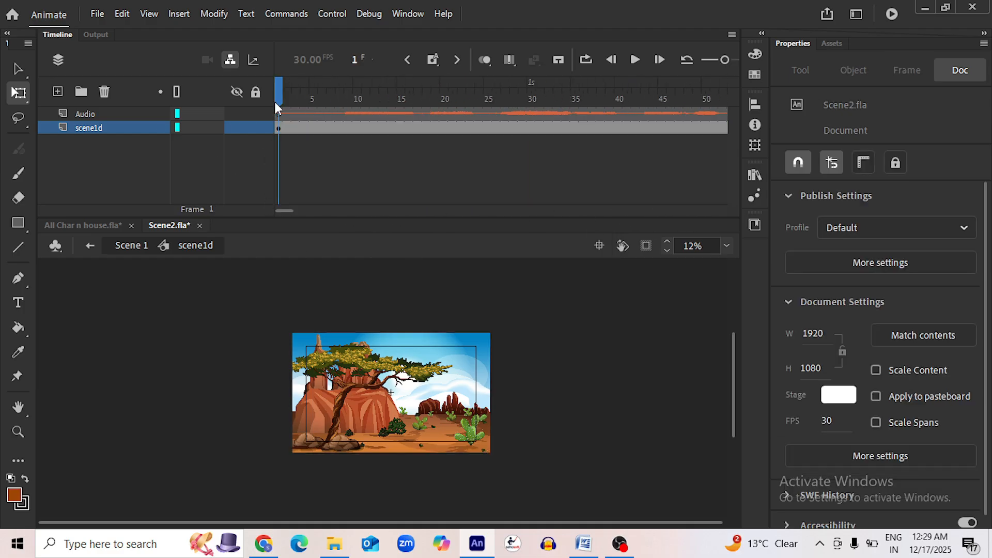
{"action": "left_click", "coordinate": [138, 246]}
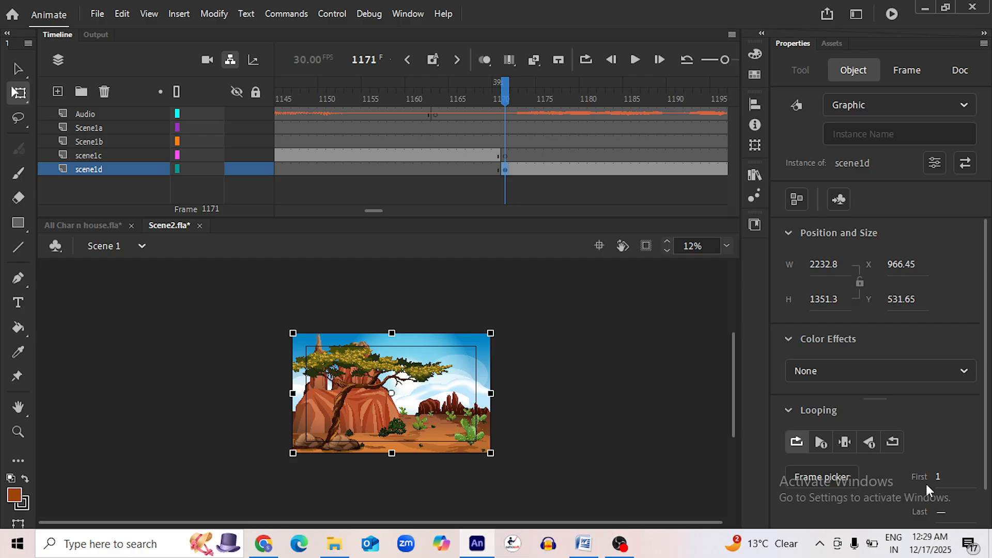
{"action": "left_click", "coordinate": [938, 477]}
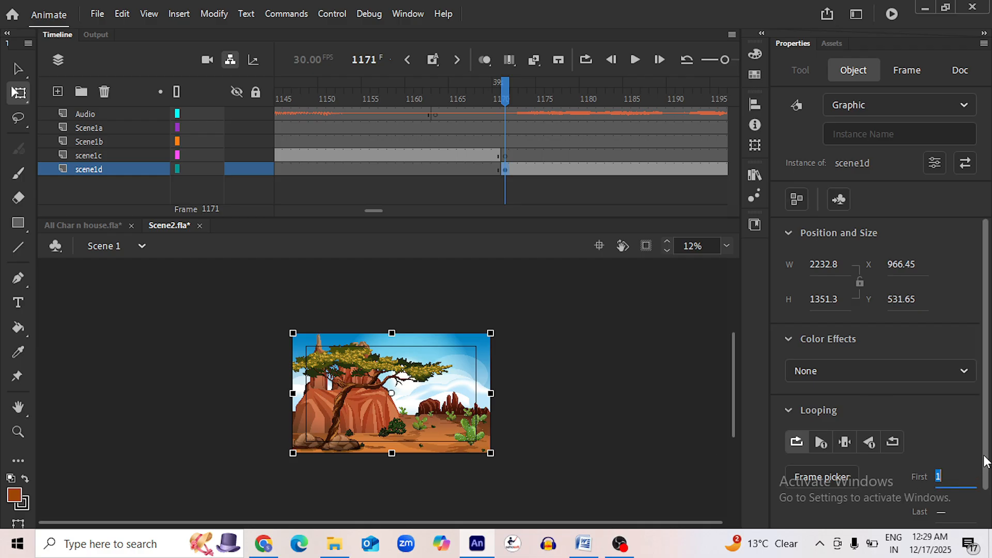
{"action": "type", "text": "1171"}
{"action": "key", "text": "ctrl+s"}
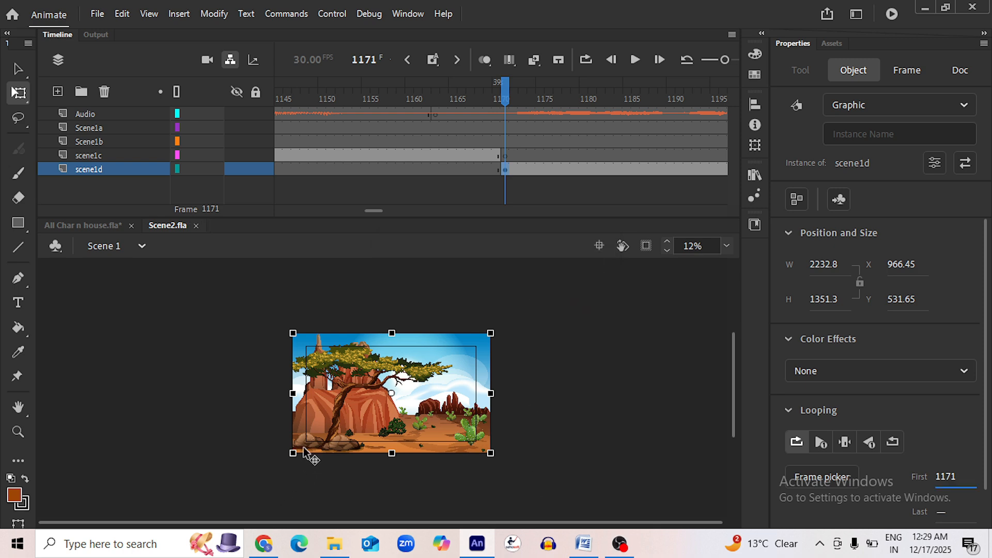
Move the scene1d background slightly down to about Y 547 and save the file
{"action": "scroll", "coordinate": [376, 435], "scroll_direction": "up", "scroll_amount": 3}
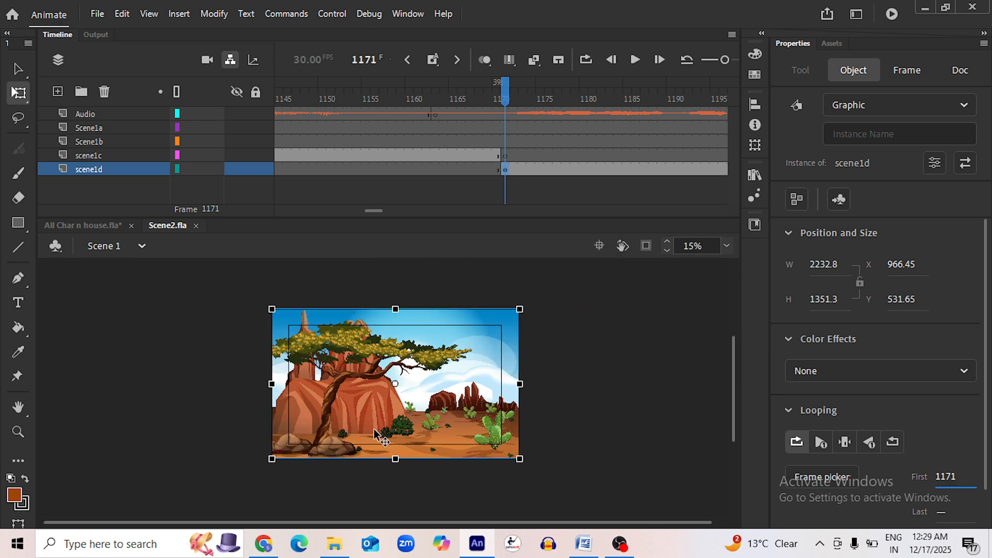
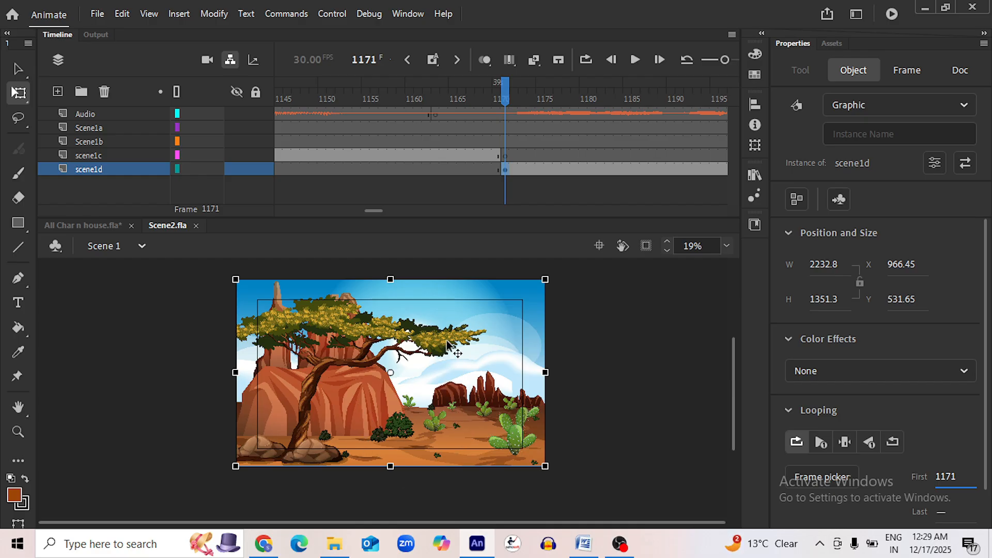
{"action": "left_click_drag", "start_coordinate": [467, 348], "coordinate": [457, 345]}
{"action": "key", "text": "ctrl+y"}
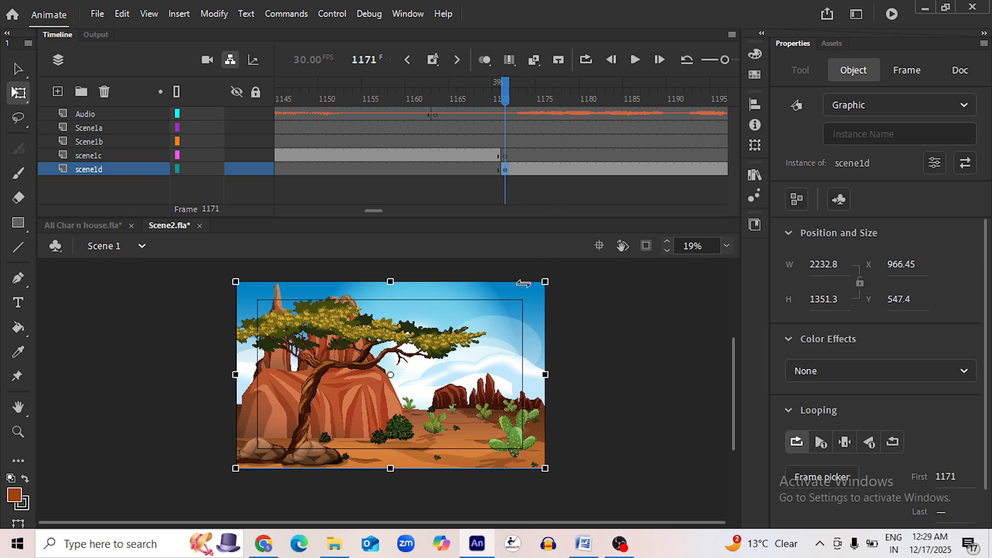
{"action": "key", "text": "ctrl+s"}
Open the scene1b symbol at frame 632 and copy its Home, Nest1 and nest2 layers together
{"action": "left_click_drag", "start_coordinate": [369, 212], "coordinate": [332, 214]}
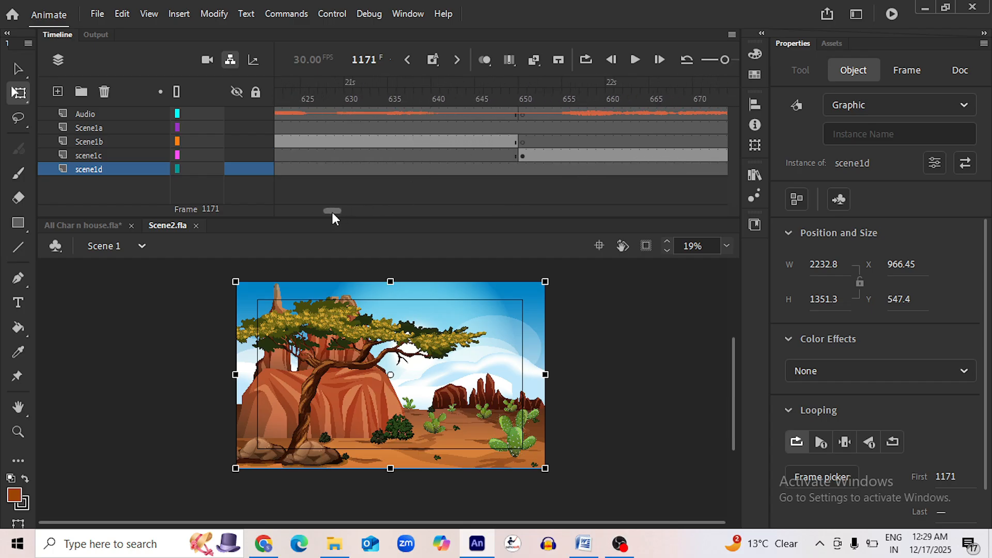
{"action": "left_click", "coordinate": [366, 96]}
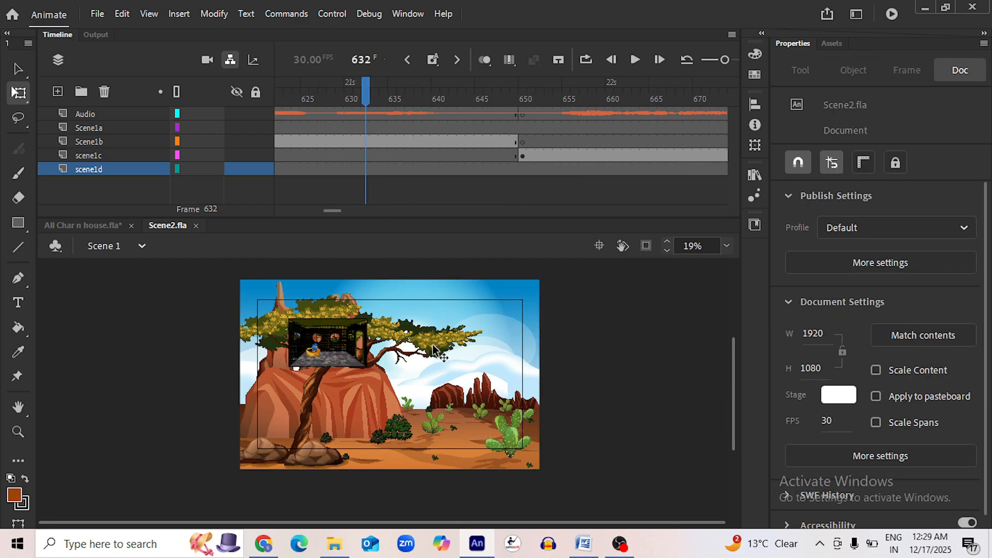
{"action": "left_click", "coordinate": [434, 351]}
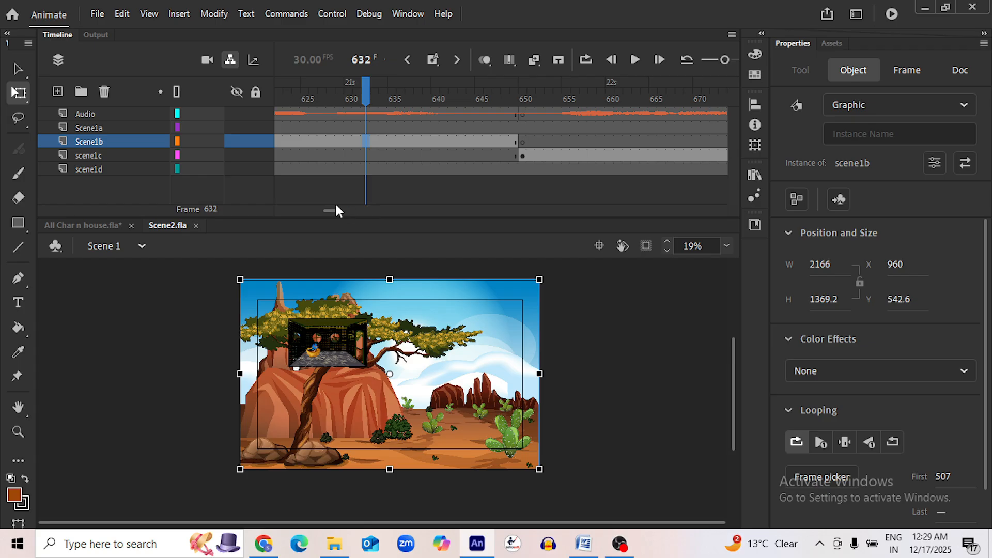
{"action": "double_click", "coordinate": [431, 361]}
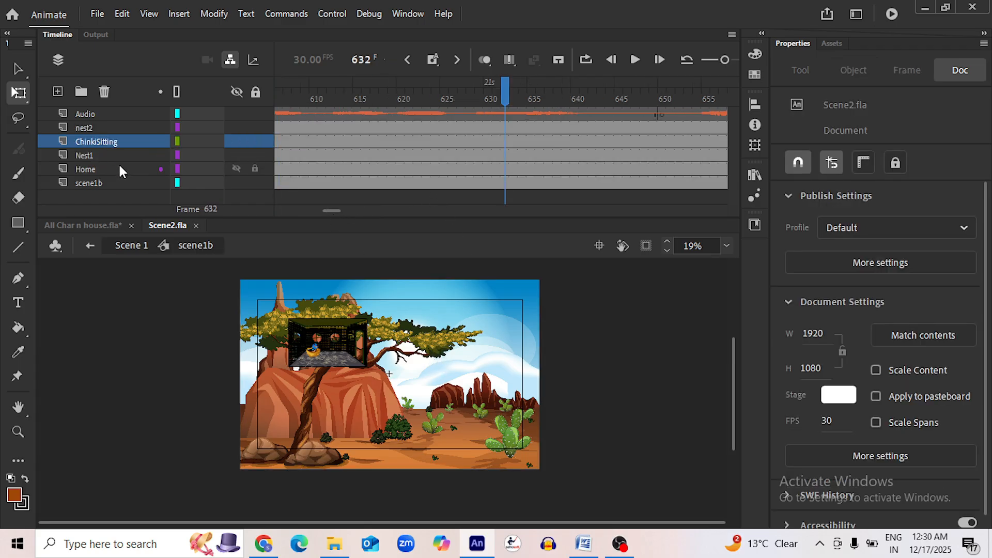
{"action": "left_click", "coordinate": [104, 166]}
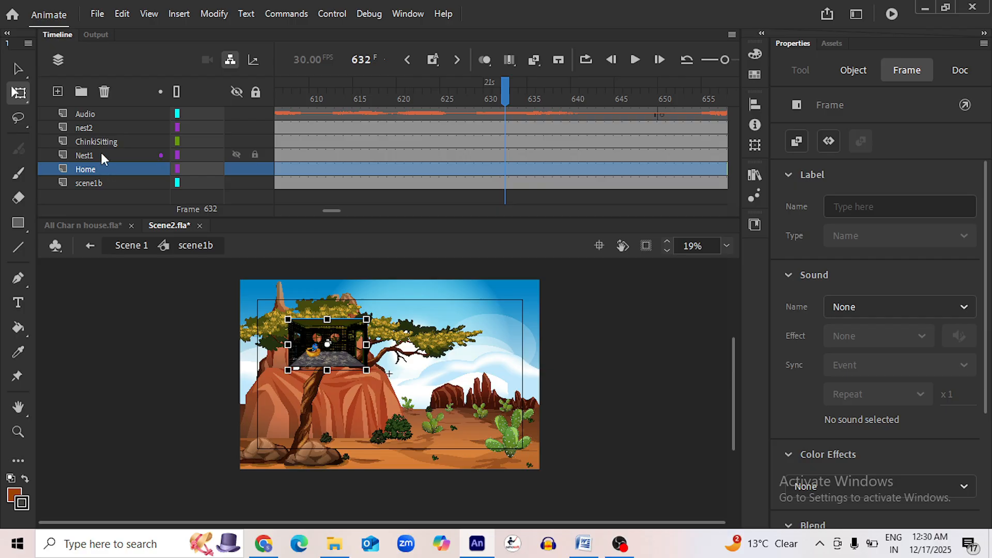
{"action": "left_click", "coordinate": [101, 154], "text": "ctrl"}
{"action": "left_click", "coordinate": [101, 127], "text": "ctrl"}
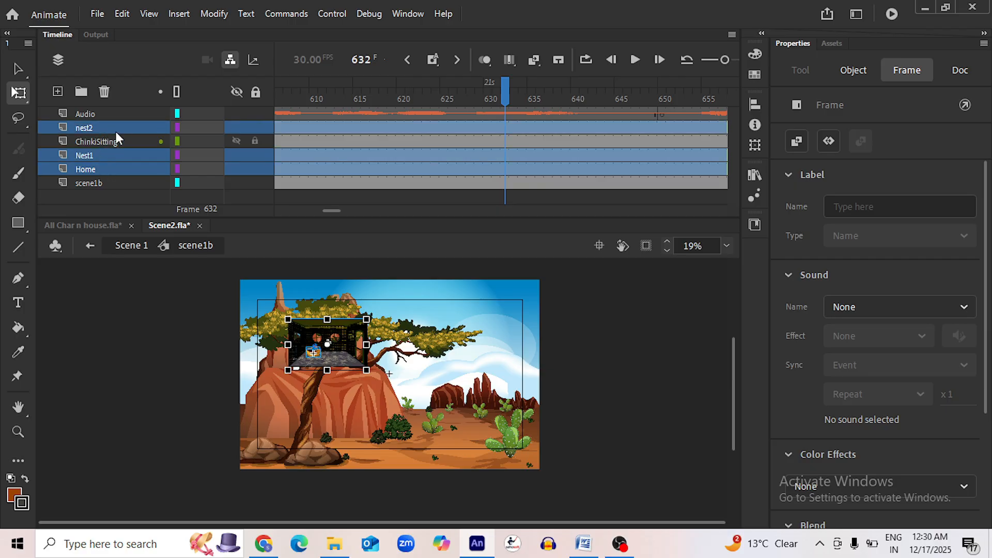
{"action": "right_click", "coordinate": [115, 133]}
{"action": "left_click", "coordinate": [162, 253]}
Return to Scene 1, open the scene1d symbol at frame 1171, and paste the copied layers above its scene1d layer
{"action": "left_click", "coordinate": [118, 245]}
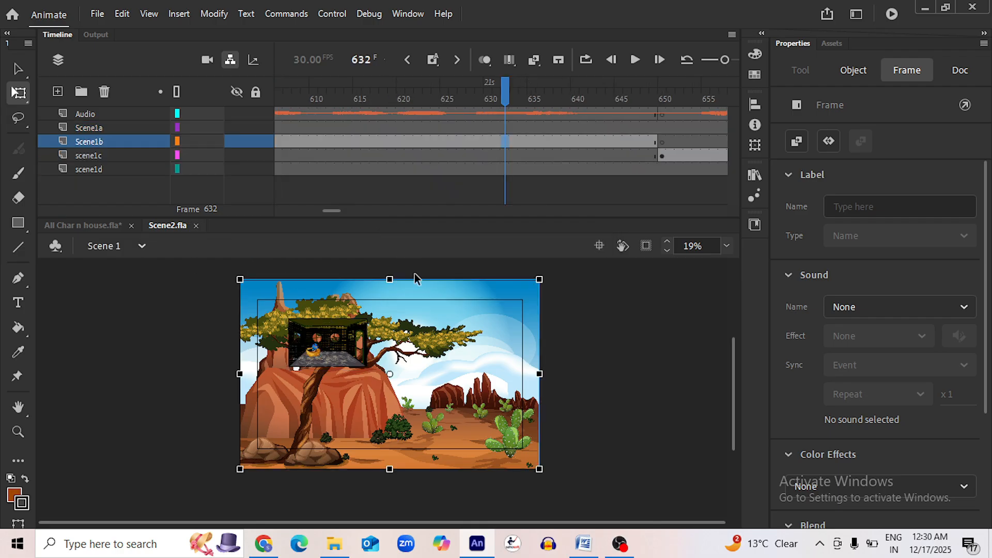
{"action": "left_click_drag", "start_coordinate": [331, 211], "coordinate": [372, 220]}
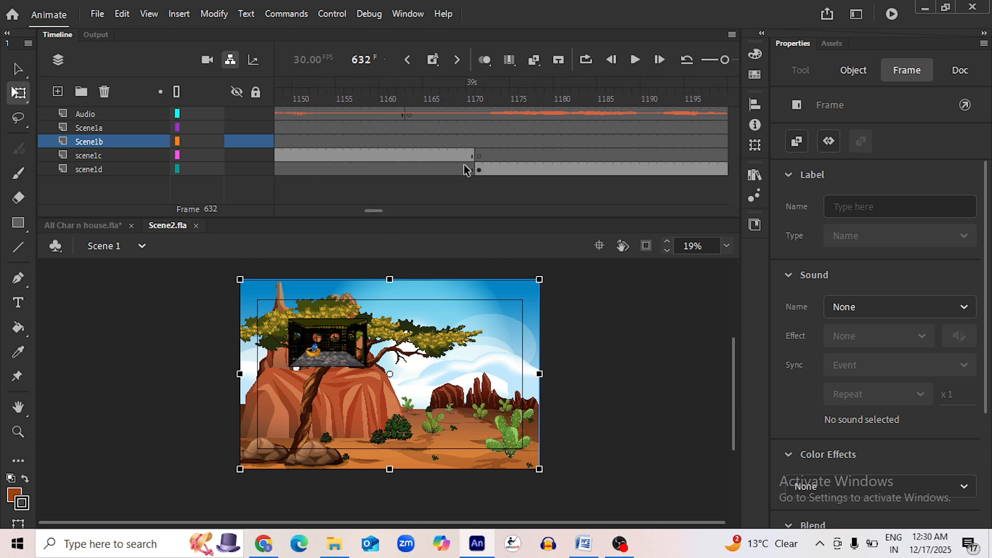
{"action": "left_click", "coordinate": [479, 98]}
{"action": "double_click", "coordinate": [449, 363]}
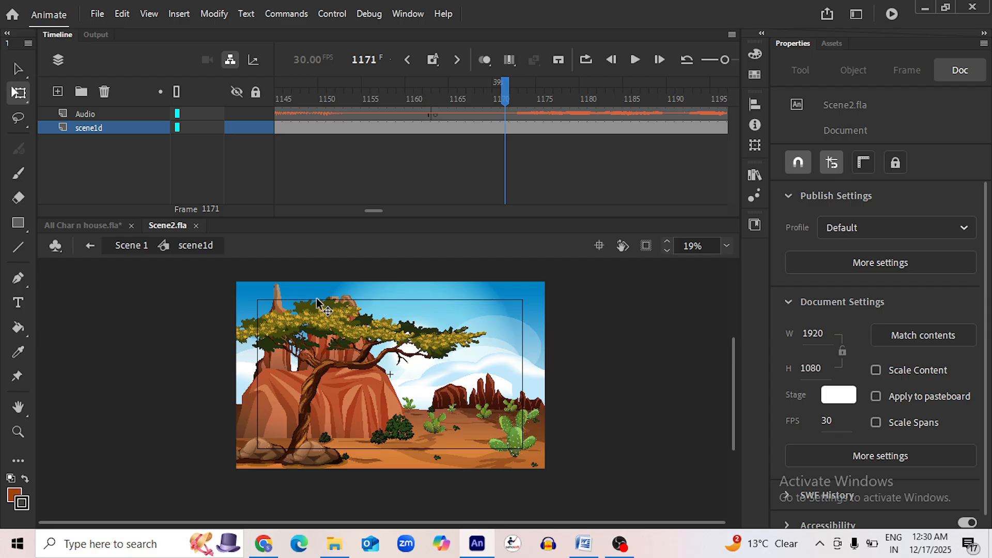
{"action": "right_click", "coordinate": [96, 128]}
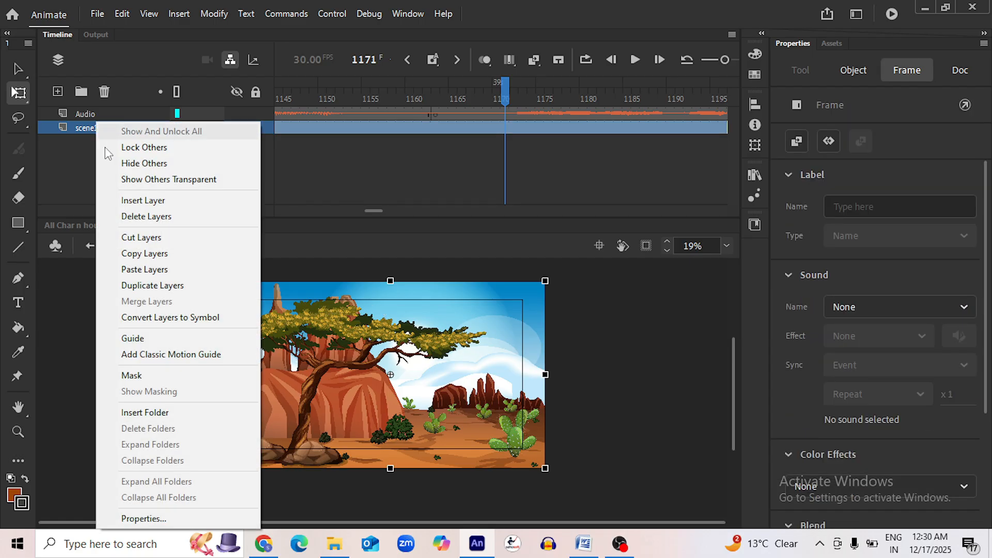
{"action": "left_click", "coordinate": [144, 269]}
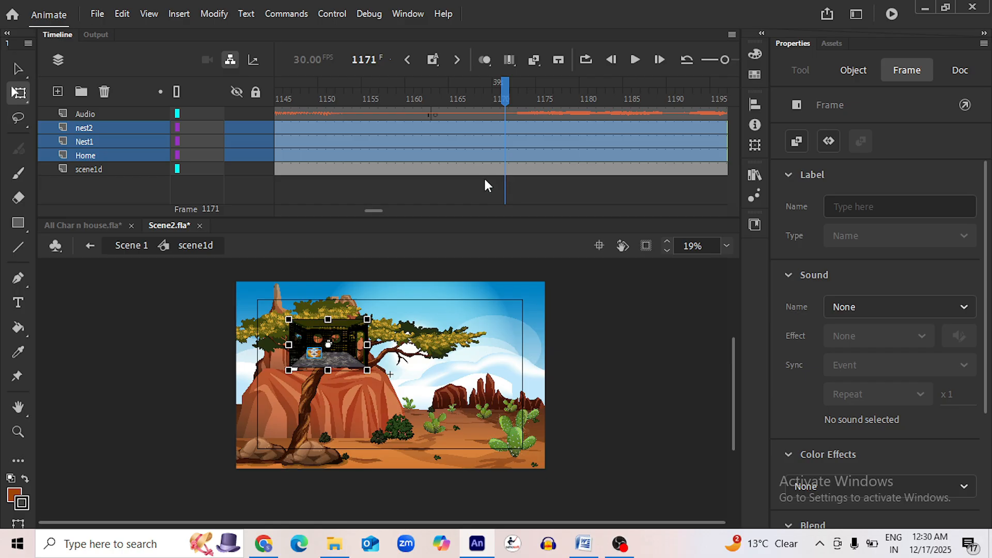
At frame 1171 of scene1d, move the home and both nests slightly left to about X -775.8, and save the file
{"action": "scroll", "coordinate": [372, 347], "scroll_direction": "up", "scroll_amount": 3}
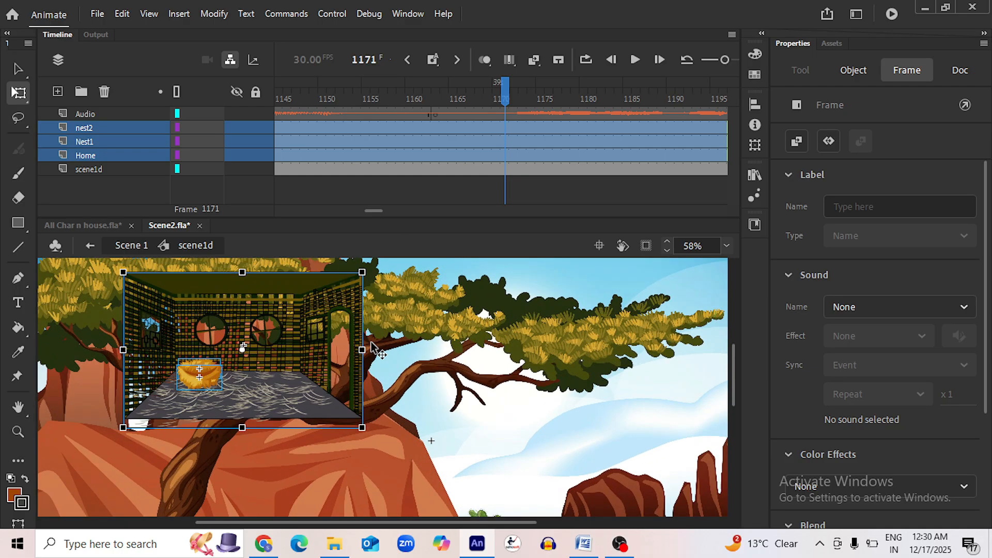
{"action": "scroll", "coordinate": [372, 347], "scroll_direction": "down", "scroll_amount": 2}
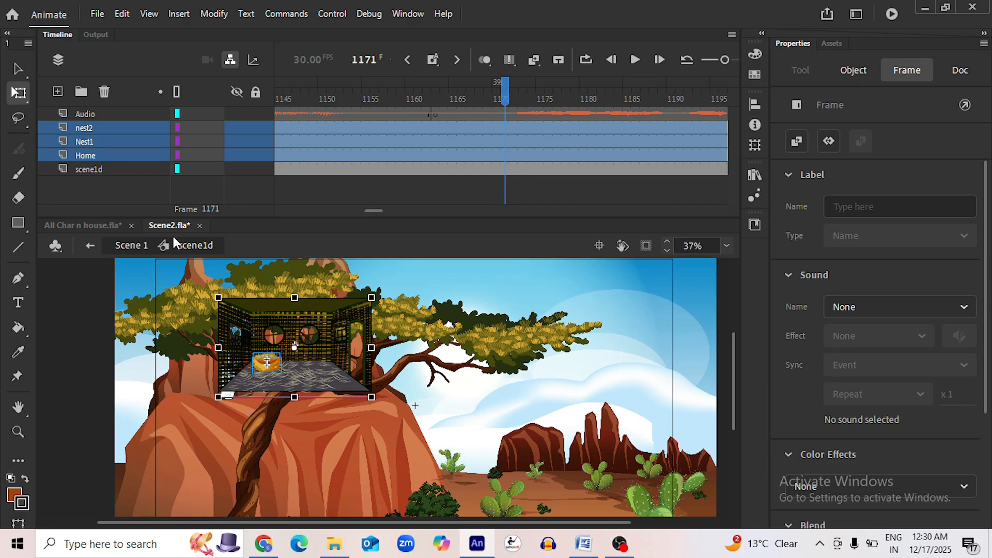
{"action": "left_click", "coordinate": [132, 246]}
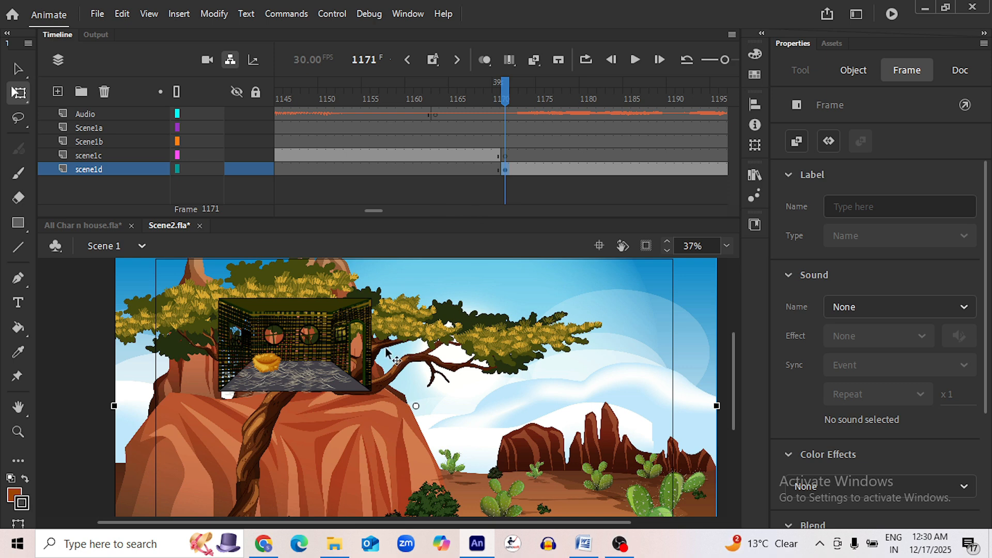
{"action": "double_click", "coordinate": [334, 352]}
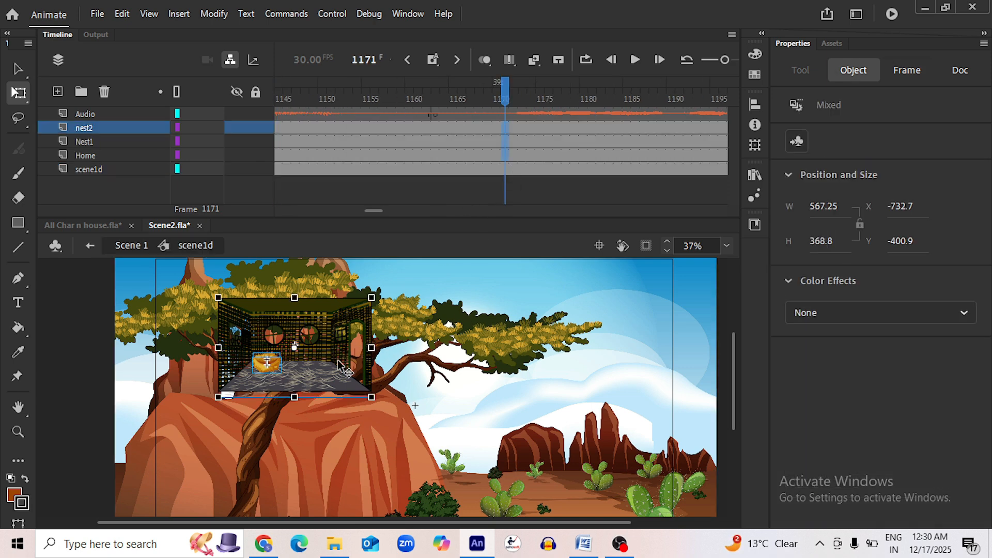
{"action": "left_click_drag", "start_coordinate": [330, 373], "coordinate": [321, 375]}
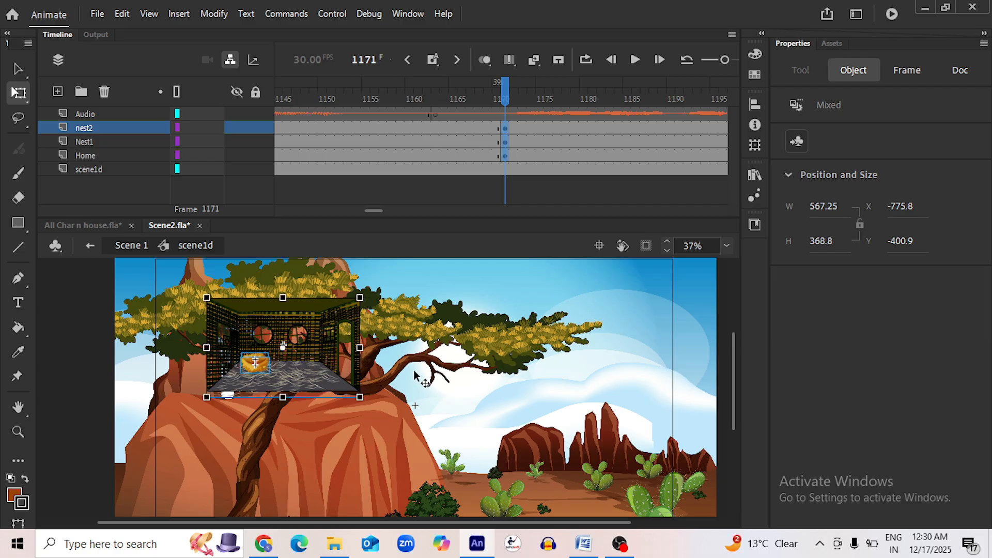
{"action": "key", "text": "ctrl+s"}
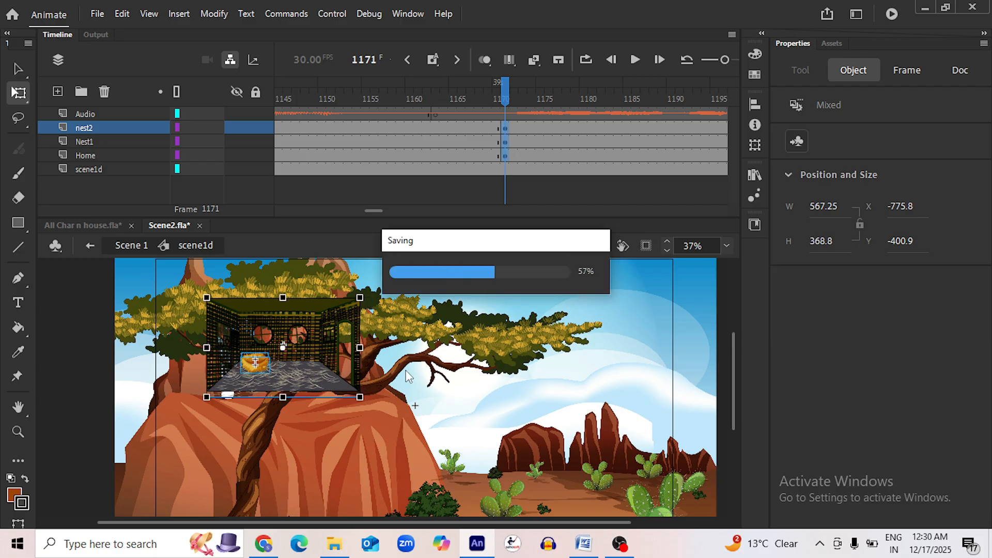
Switch to All Char n house.fla and copy the ChinkiSittingSleeping layer containing the small sleeping bird
{"action": "left_click", "coordinate": [109, 230]}
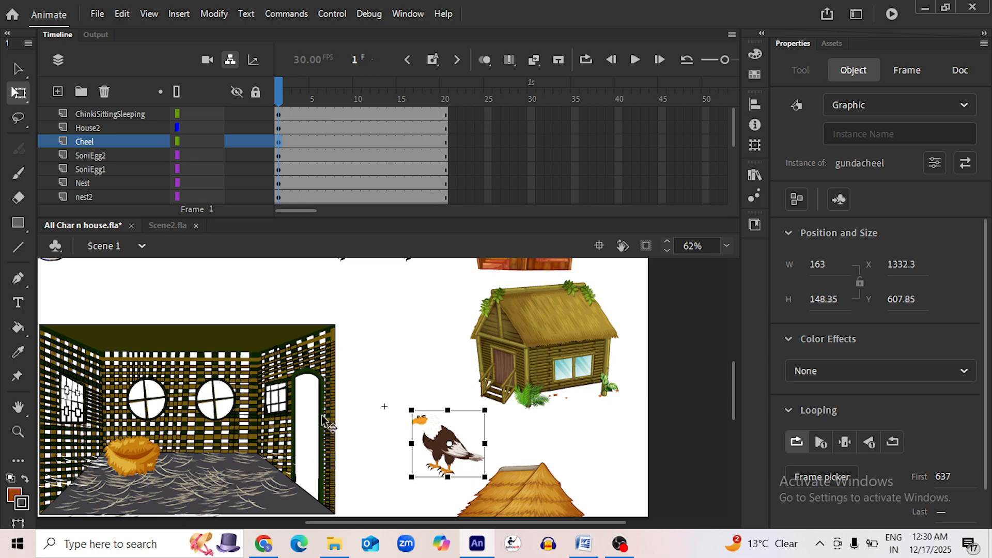
{"action": "scroll", "coordinate": [372, 412], "scroll_direction": "down", "scroll_amount": 3}
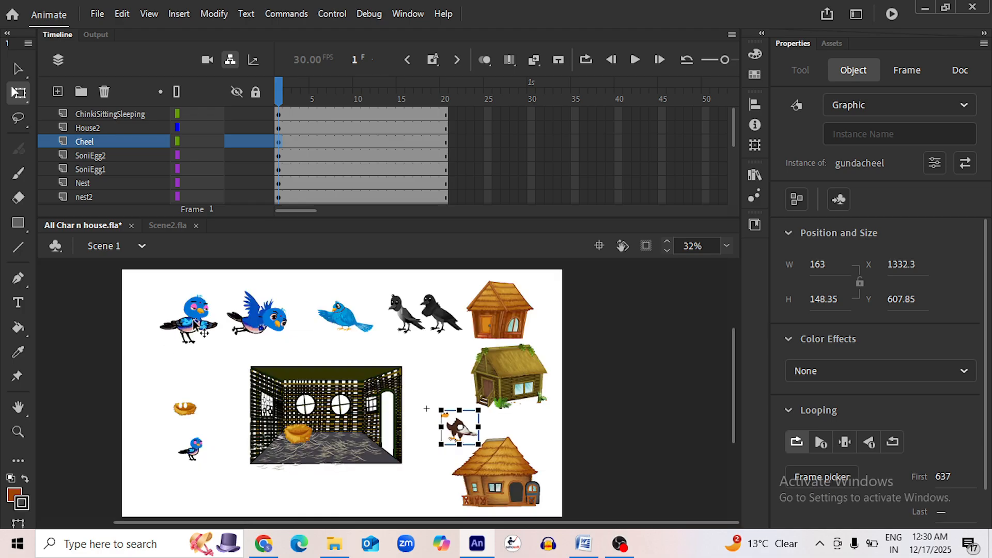
{"action": "scroll", "coordinate": [205, 333], "scroll_direction": "up", "scroll_amount": 3}
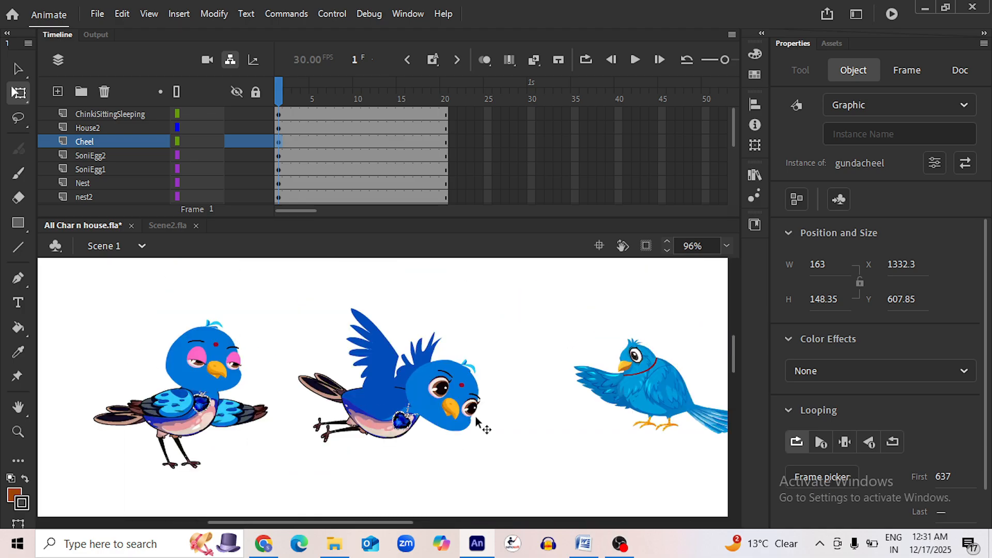
{"action": "scroll", "coordinate": [476, 419], "scroll_direction": "down", "scroll_amount": 4}
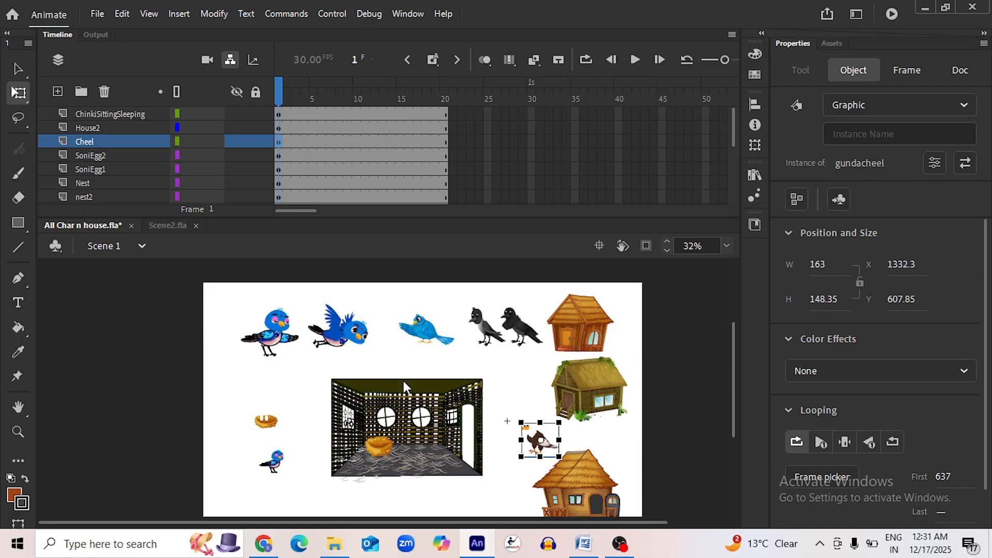
{"action": "scroll", "coordinate": [290, 458], "scroll_direction": "up", "scroll_amount": 2}
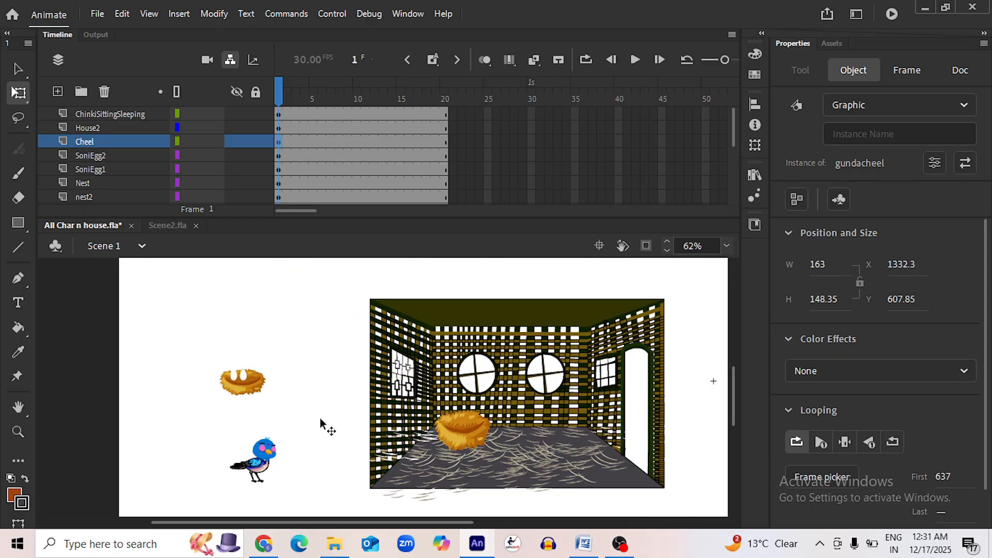
{"action": "left_click", "coordinate": [255, 457]}
{"action": "left_click", "coordinate": [119, 113]}
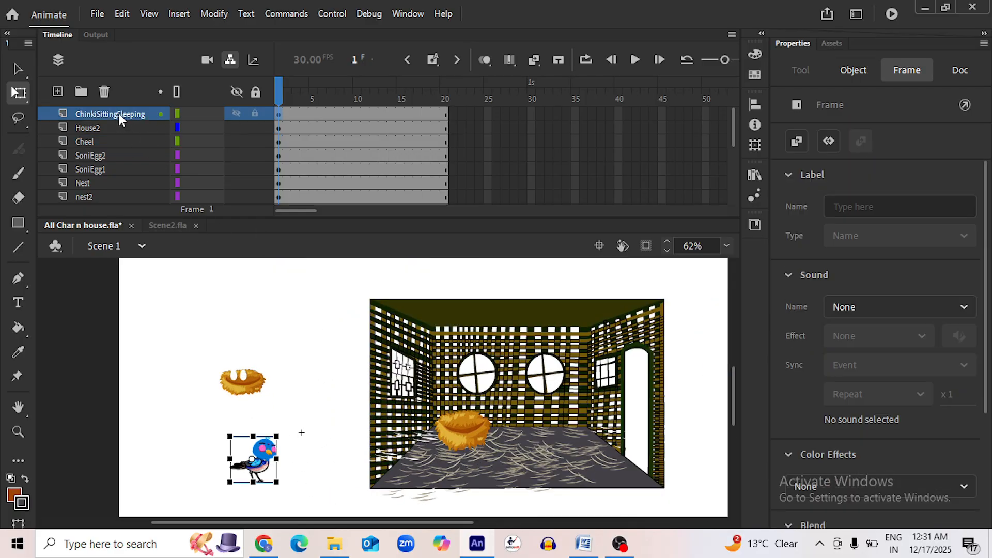
{"action": "right_click", "coordinate": [119, 113]}
{"action": "left_click", "coordinate": [217, 247]}
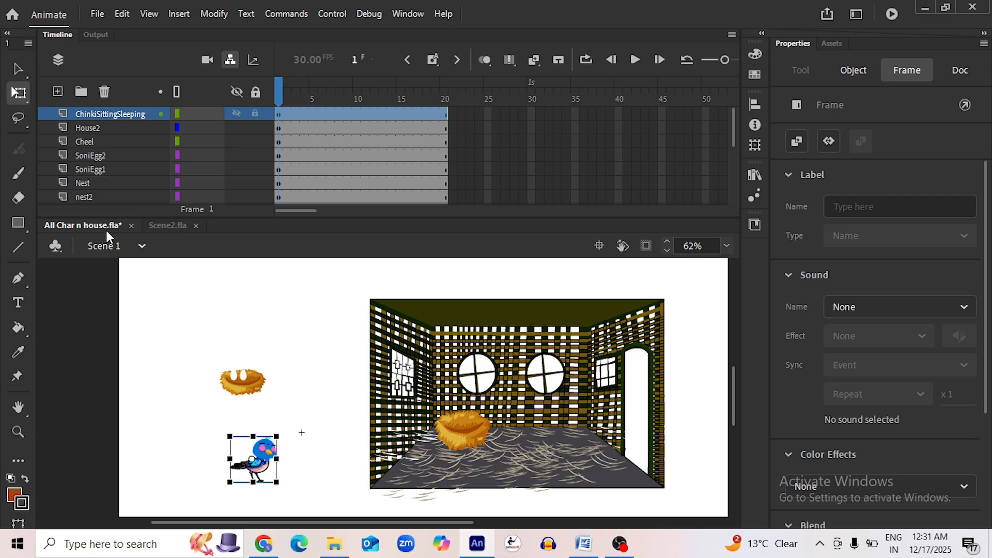
Paste the ChinkiSittingSleeping layer above Nest1 in Scene2.fla's scene1d symbol without replacing existing library items
{"action": "left_click", "coordinate": [168, 225]}
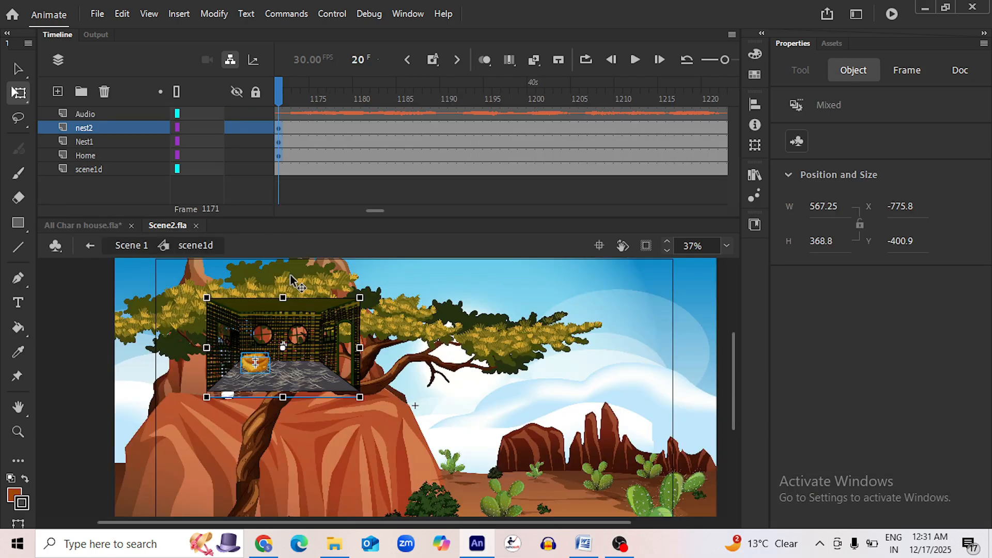
{"action": "left_click", "coordinate": [96, 140]}
{"action": "right_click", "coordinate": [96, 139]}
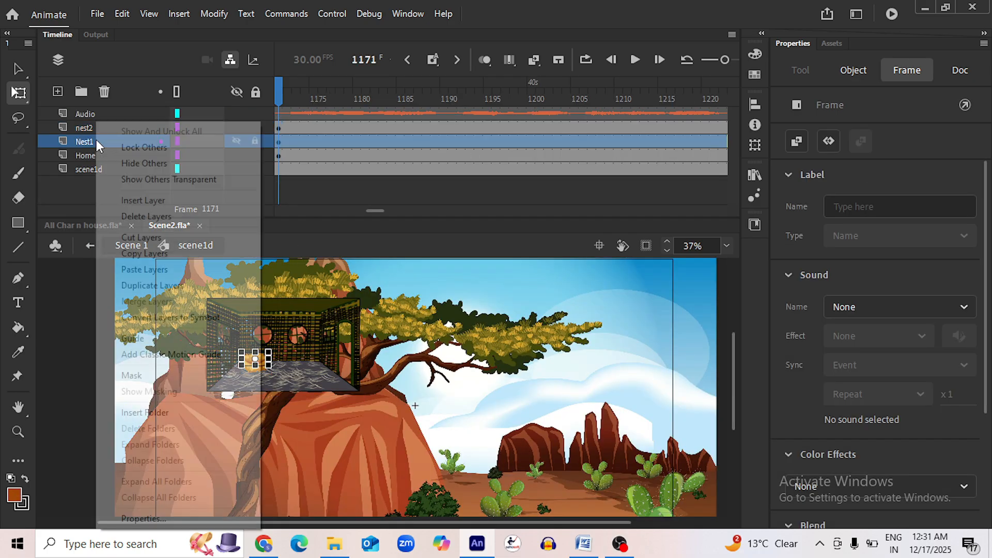
{"action": "left_click", "coordinate": [150, 270]}
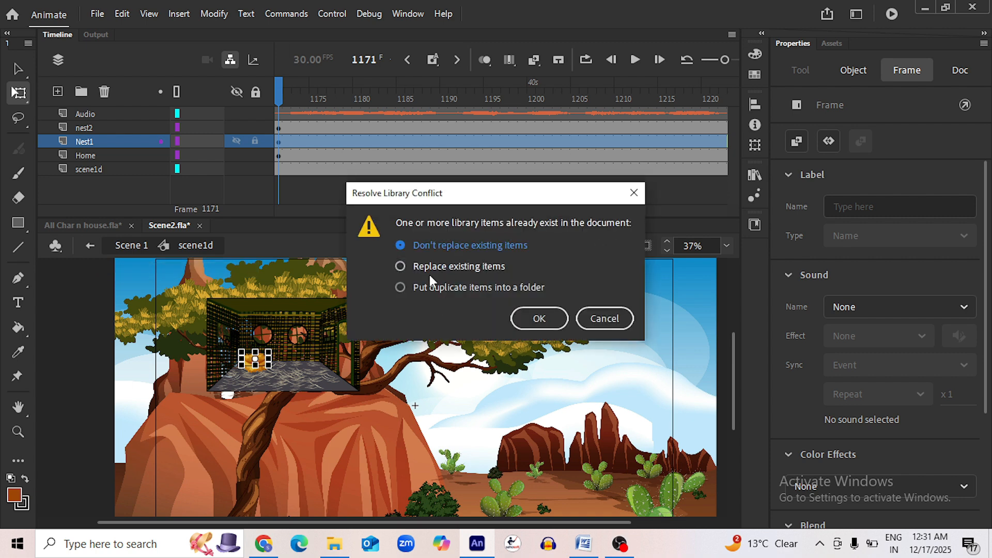
{"action": "left_click", "coordinate": [538, 319]}
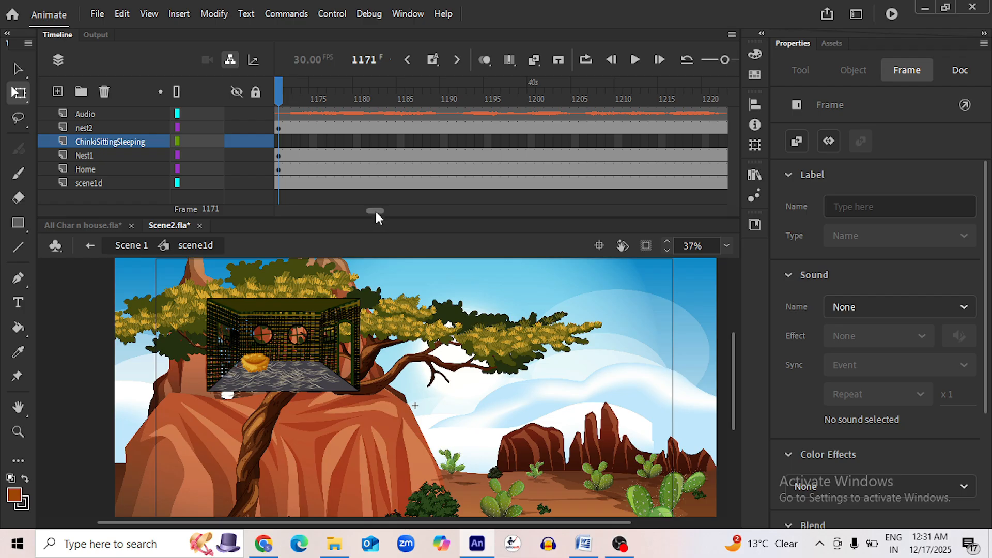
Extend the ChinkiSittingSleeping layer's frames to frame 5075 and save the file
{"action": "left_click_drag", "start_coordinate": [376, 212], "coordinate": [679, 200]}
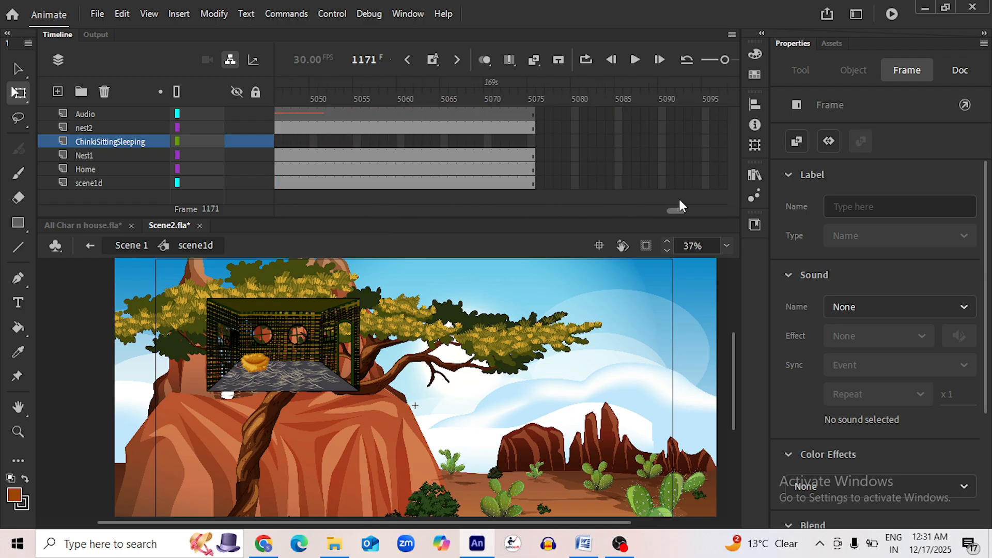
{"action": "left_click", "coordinate": [530, 141]}
{"action": "key", "text": "F5"}
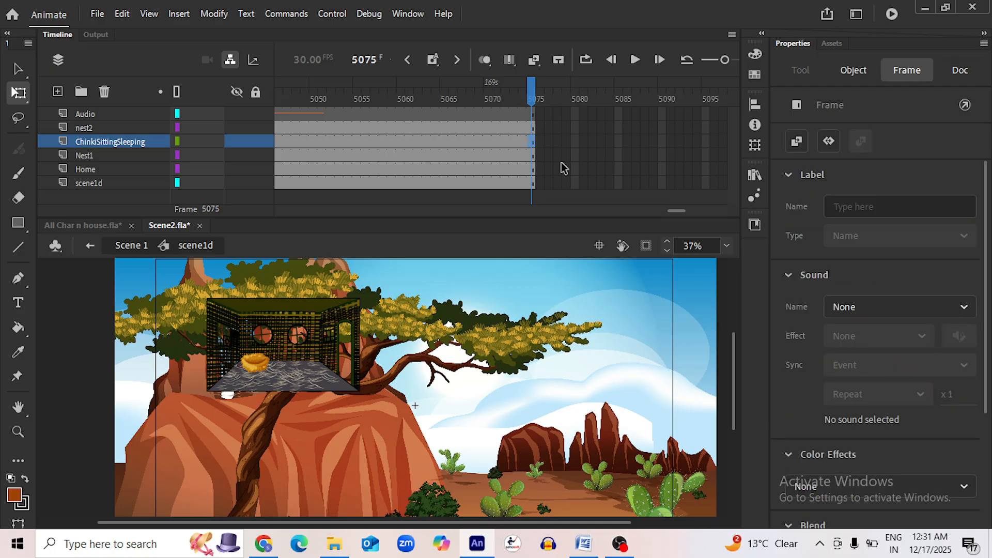
{"action": "key", "text": "ctrl+s"}
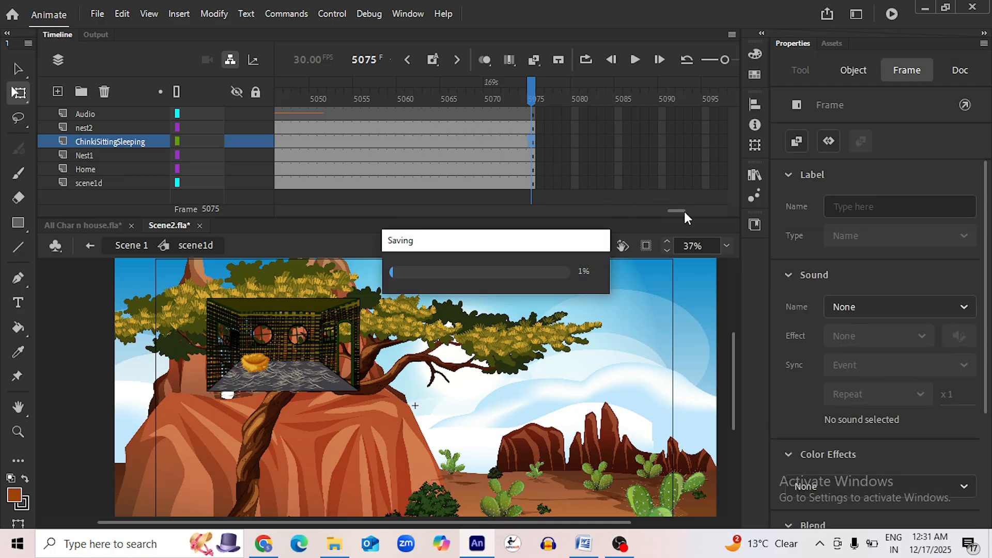
Go to frame 1 of the symbol, then reopen scene1d from Scene 1 at frame 1171 with the whole stage in view
{"action": "left_click_drag", "start_coordinate": [674, 209], "coordinate": [277, 210]}
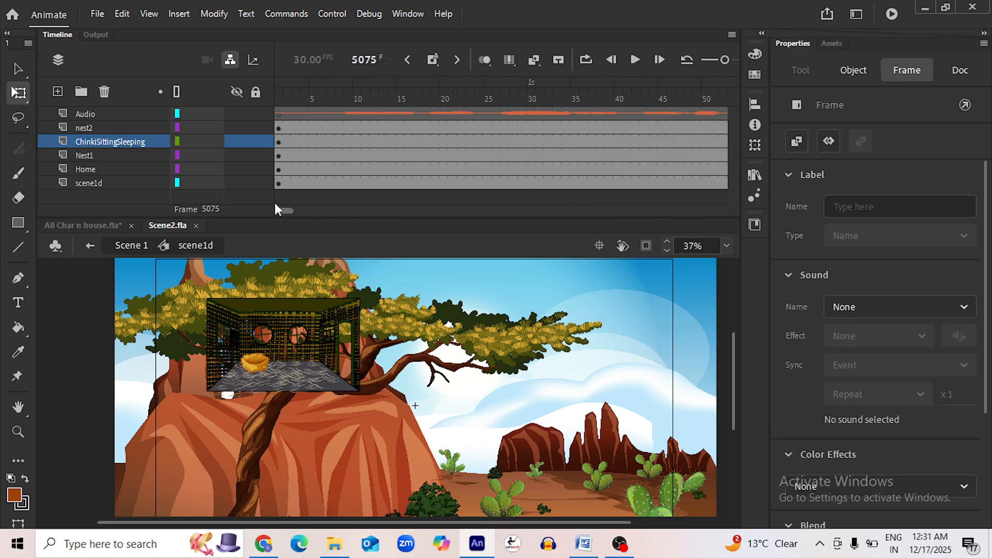
{"action": "left_click", "coordinate": [279, 96]}
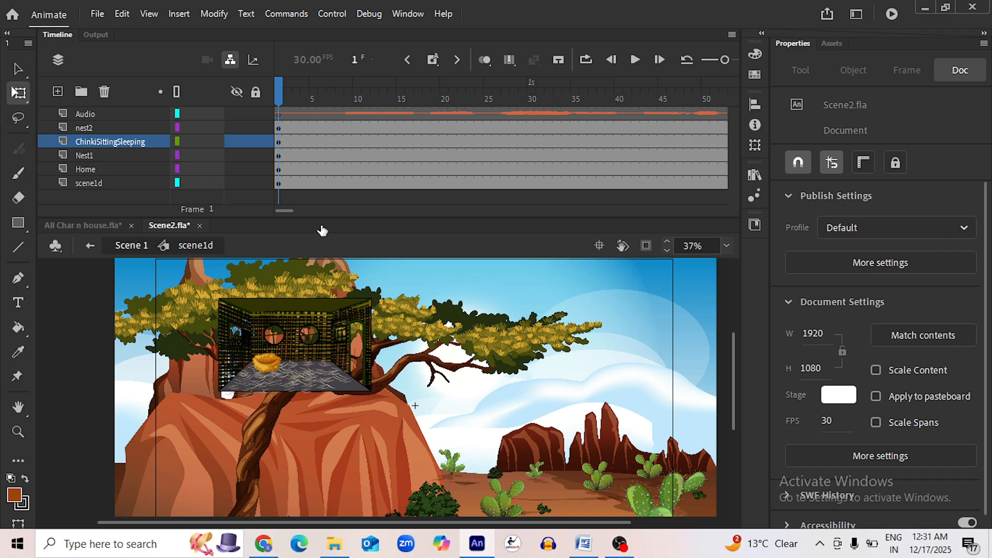
{"action": "double_click", "coordinate": [432, 365]}
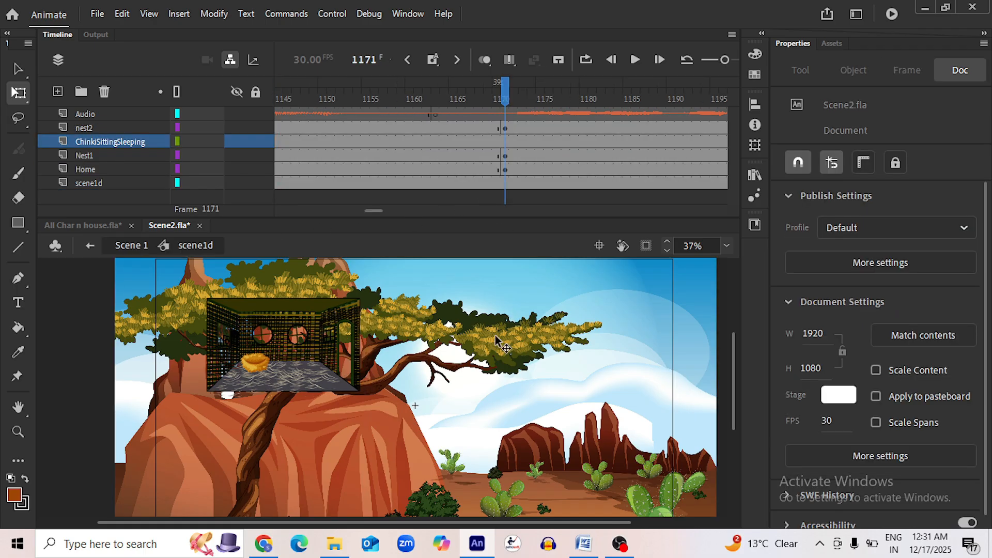
{"action": "scroll", "coordinate": [496, 434], "scroll_direction": "down", "scroll_amount": 2}
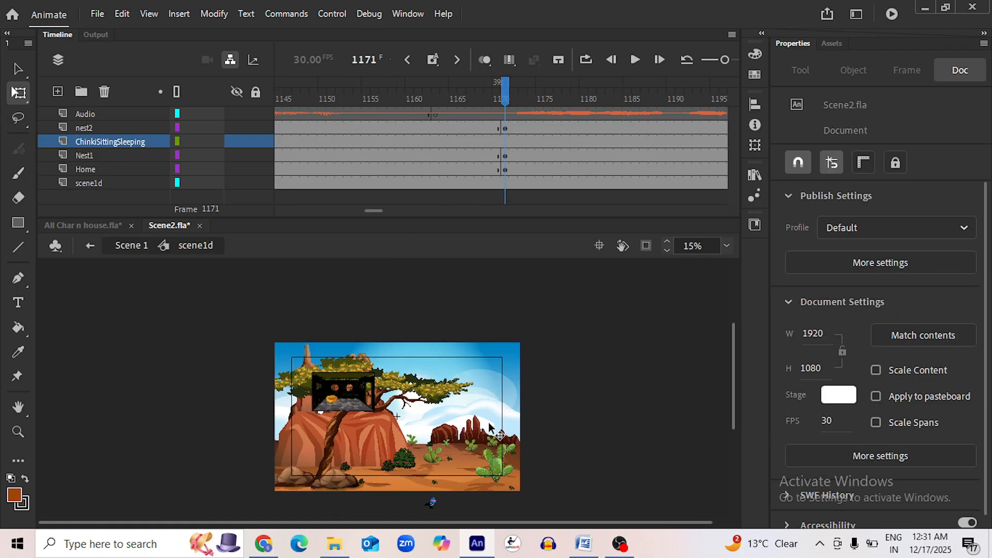
Move the sleeping bird from below the stage into the nest at frame 1171 of scene1d and save the file
{"action": "left_click", "coordinate": [433, 510]}
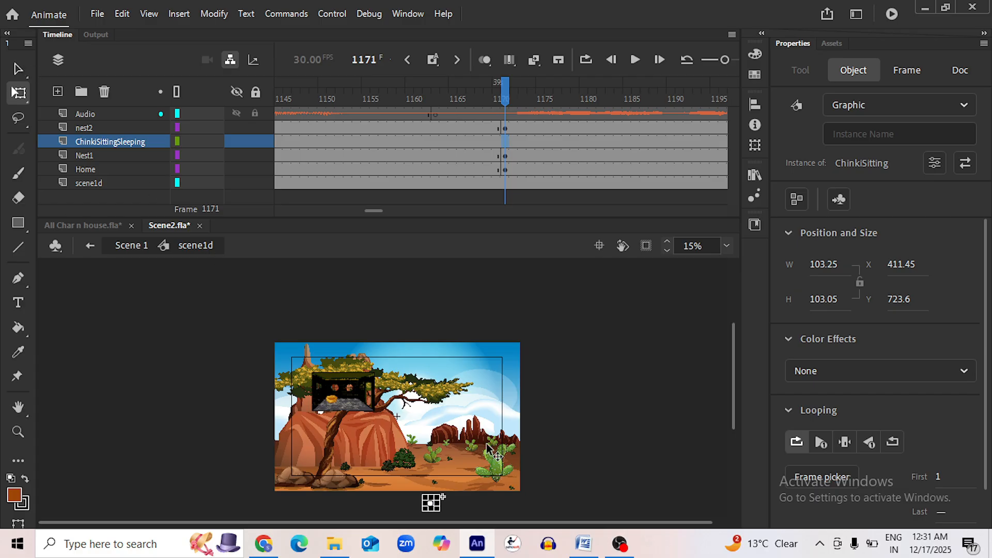
{"action": "key", "text": "v"}
{"action": "left_click_drag", "start_coordinate": [432, 501], "coordinate": [337, 382]}
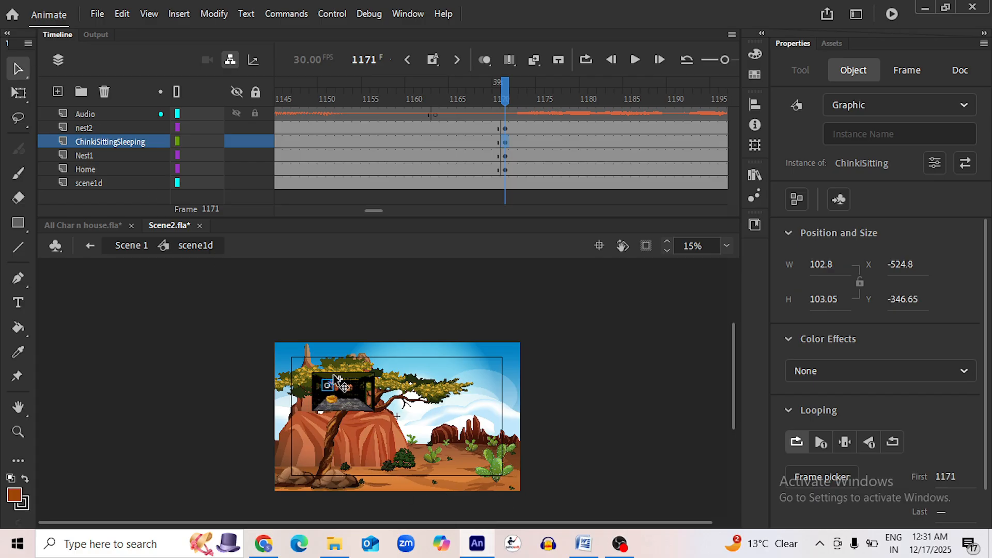
{"action": "scroll", "coordinate": [334, 376], "scroll_direction": "up", "scroll_amount": 3}
{"action": "scroll", "coordinate": [220, 411], "scroll_direction": "down", "scroll_amount": 2}
{"action": "left_click_drag", "start_coordinate": [209, 341], "coordinate": [277, 373]}
{"action": "scroll", "coordinate": [206, 374], "scroll_direction": "up", "scroll_amount": 4}
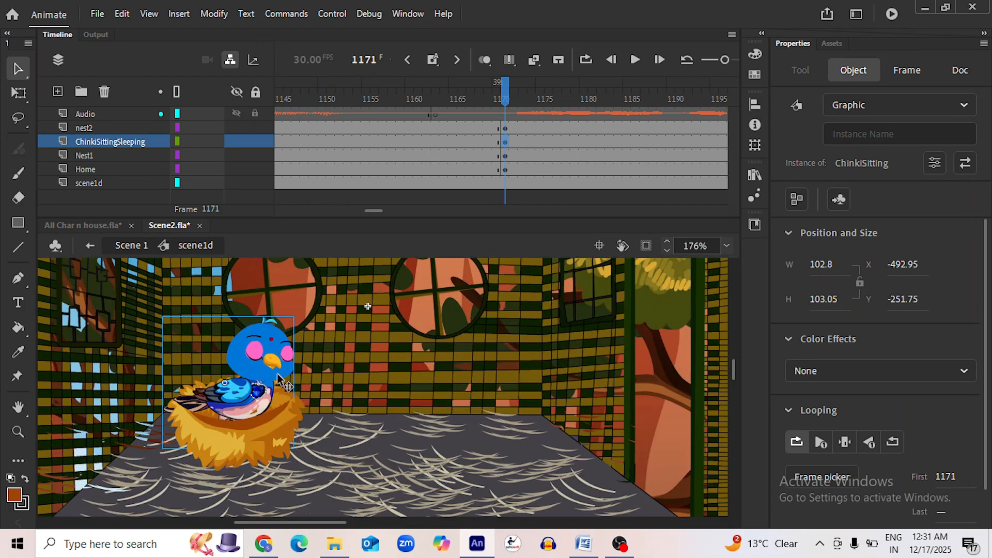
{"action": "key", "text": "ctrl+s"}
Open the scene1b symbol from Scene 1 at frame 605 and copy its ChinkiSitting layer with the awake bird
{"action": "left_click", "coordinate": [131, 245]}
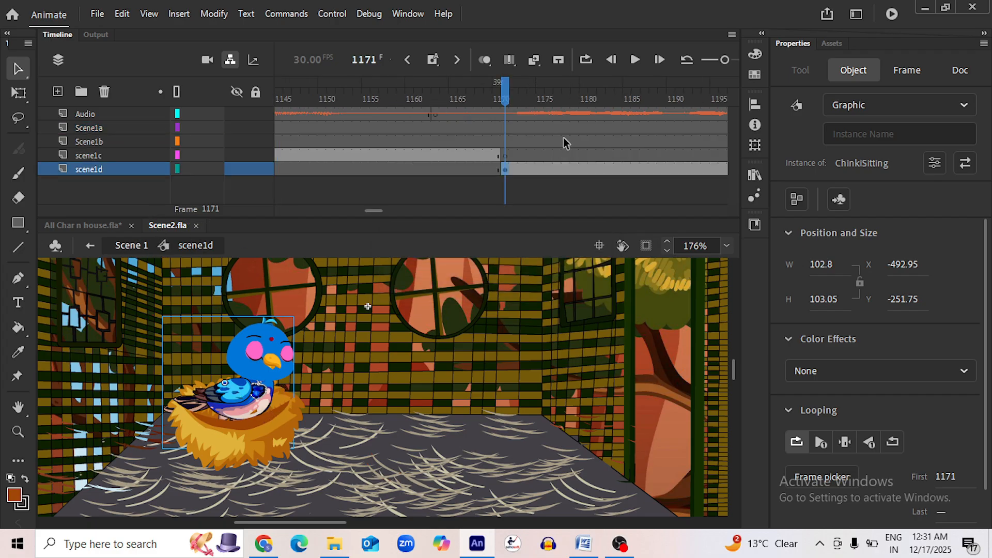
{"action": "left_click_drag", "start_coordinate": [506, 98], "coordinate": [478, 101]}
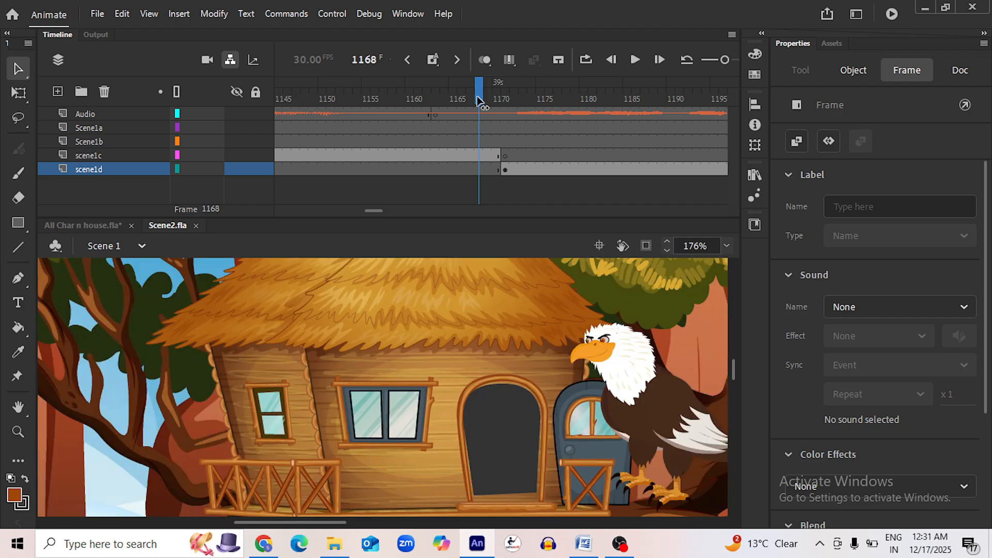
{"action": "left_click", "coordinate": [450, 197]}
{"action": "left_click_drag", "start_coordinate": [378, 210], "coordinate": [330, 210]}
{"action": "left_click", "coordinate": [452, 89]}
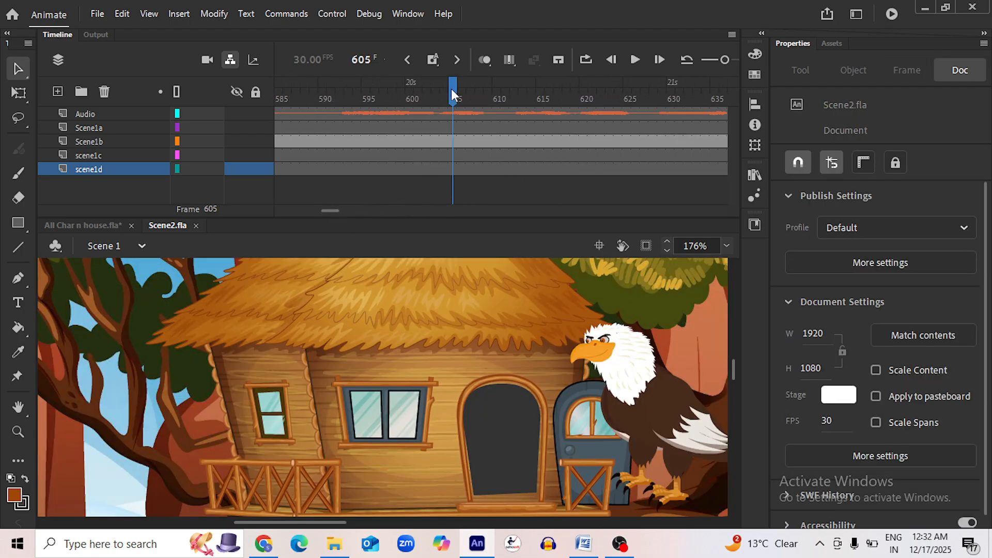
{"action": "double_click", "coordinate": [429, 389]}
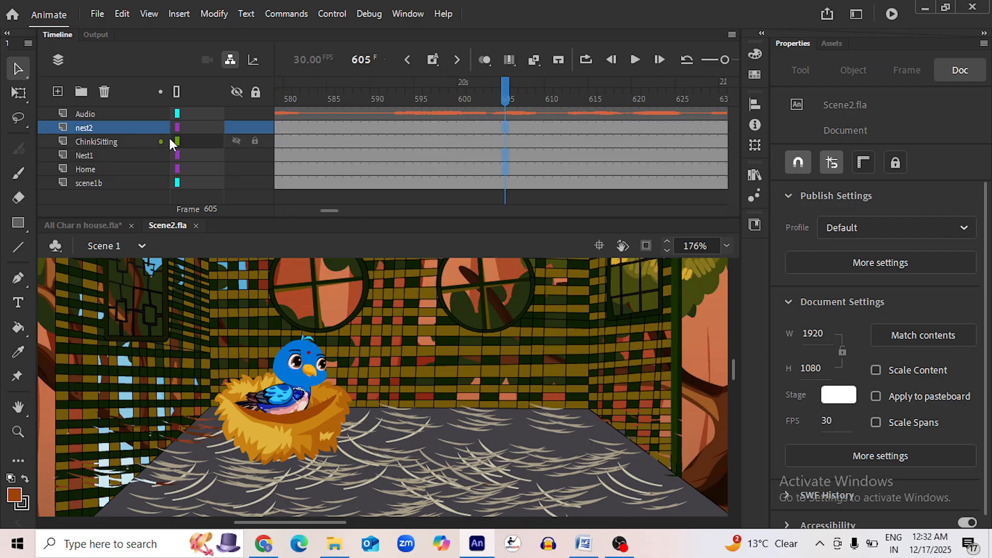
{"action": "left_click", "coordinate": [96, 142]}
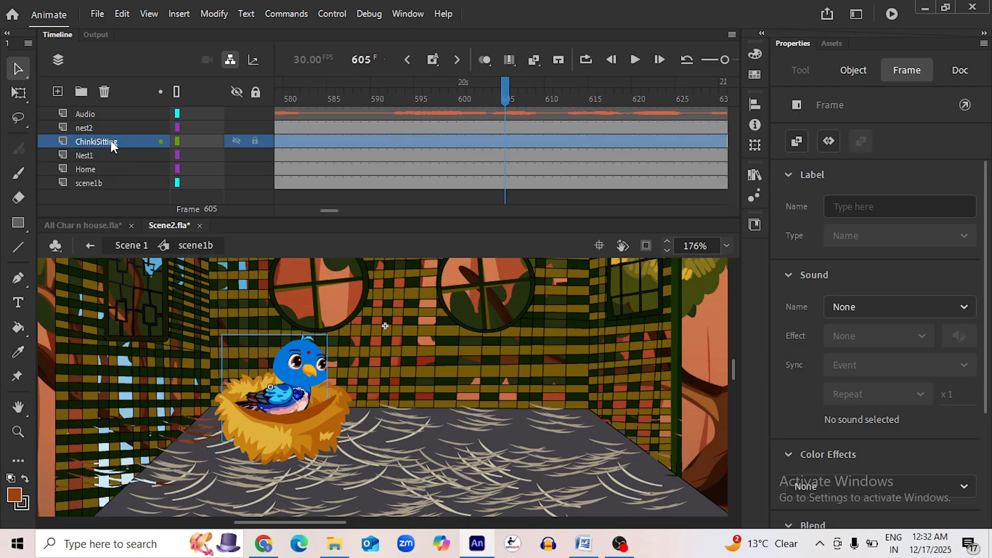
{"action": "right_click", "coordinate": [111, 142]}
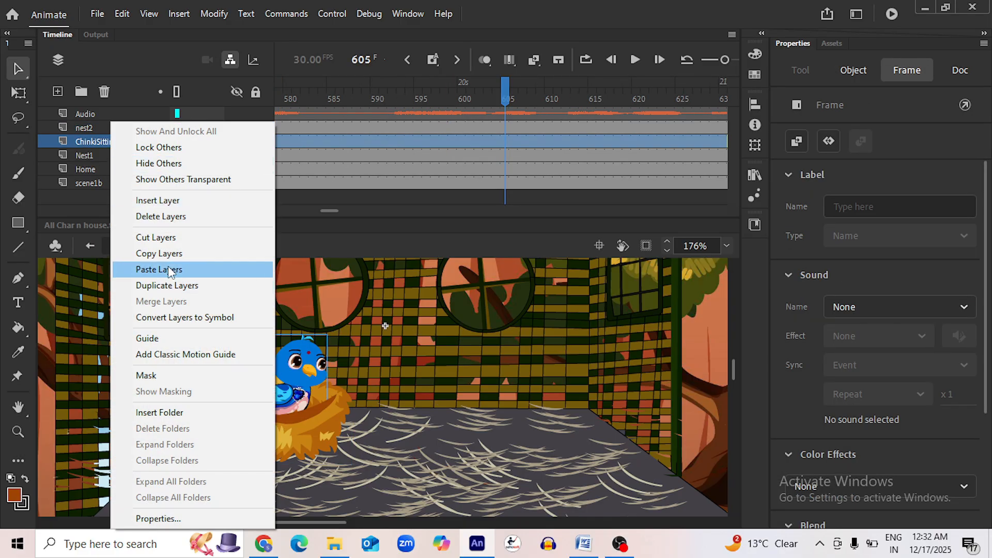
{"action": "left_click", "coordinate": [159, 253]}
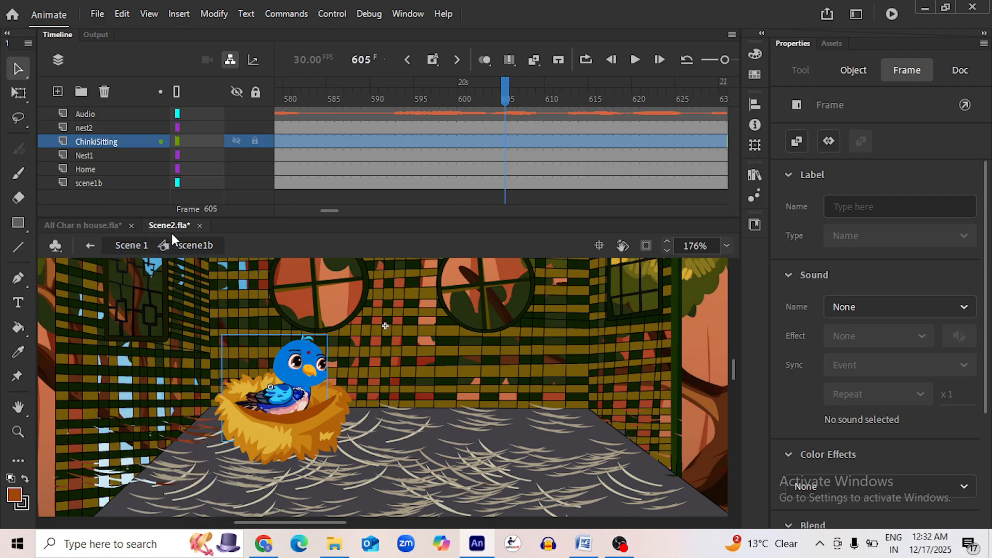
Reopen scene1d from Scene 1 at frame 1172 and paste the ChinkiSitting layer above ChinkiSittingSleeping
{"action": "left_click", "coordinate": [125, 247]}
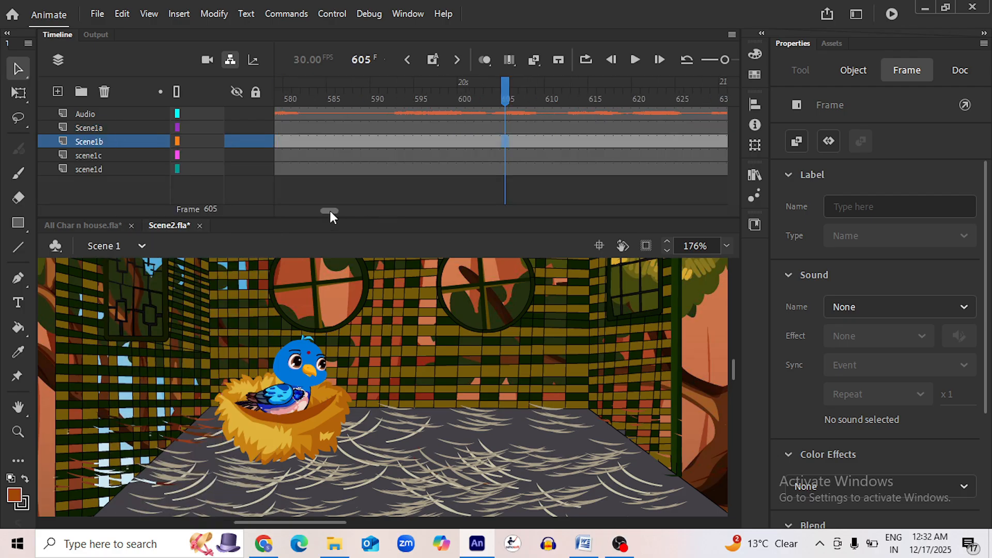
{"action": "left_click_drag", "start_coordinate": [331, 211], "coordinate": [379, 228]}
{"action": "left_click", "coordinate": [479, 97]}
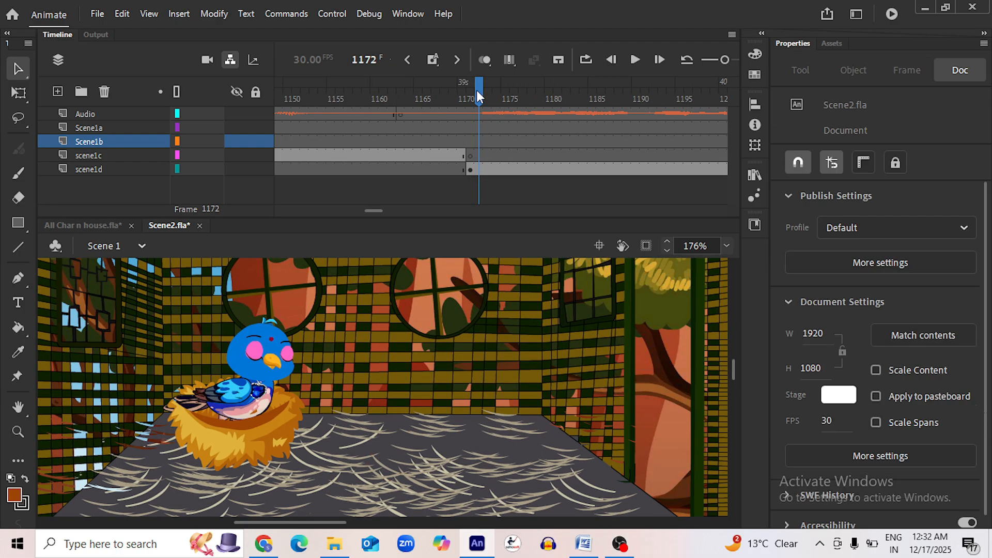
{"action": "double_click", "coordinate": [495, 376]}
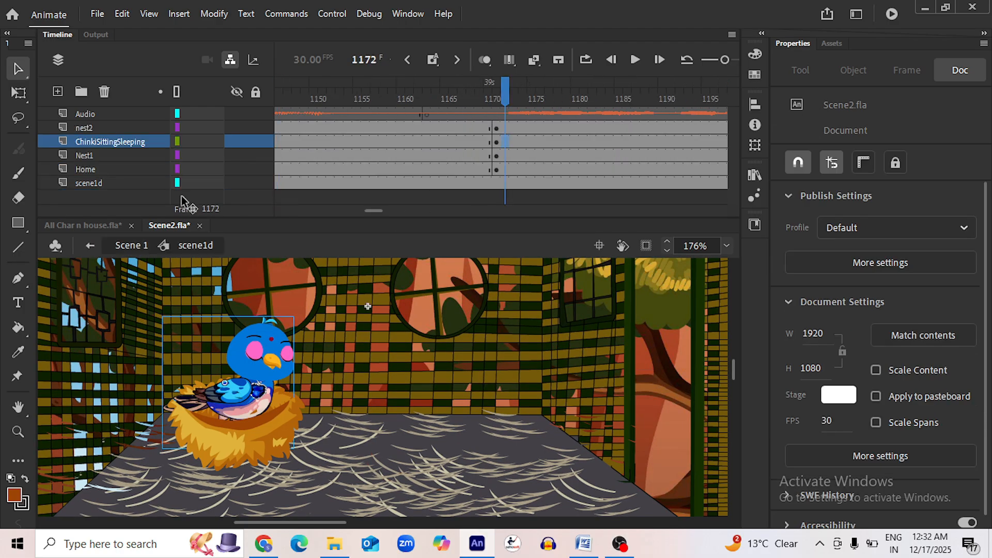
{"action": "right_click", "coordinate": [104, 146]}
{"action": "left_click", "coordinate": [154, 269]}
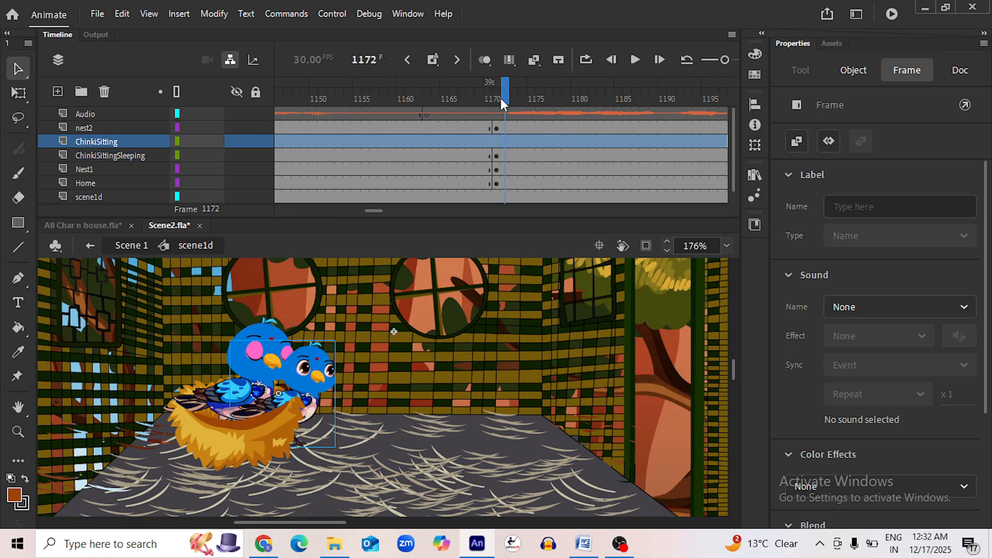
At frame 1171, move the awake and sleeping birds out of the nest so they stand side by side
{"action": "mouse_move", "coordinate": [501, 99]}
{"action": "left_mouse_down"}
{"action": "mouse_move", "coordinate": [487, 99]}
{"action": "mouse_move", "coordinate": [496, 98]}
{"action": "left_mouse_up"}
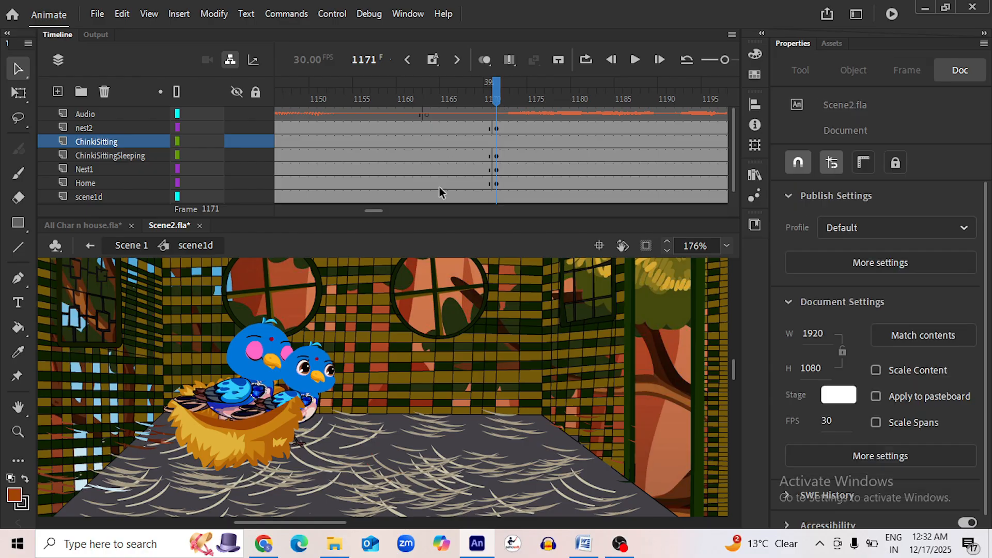
{"action": "left_click", "coordinate": [258, 387]}
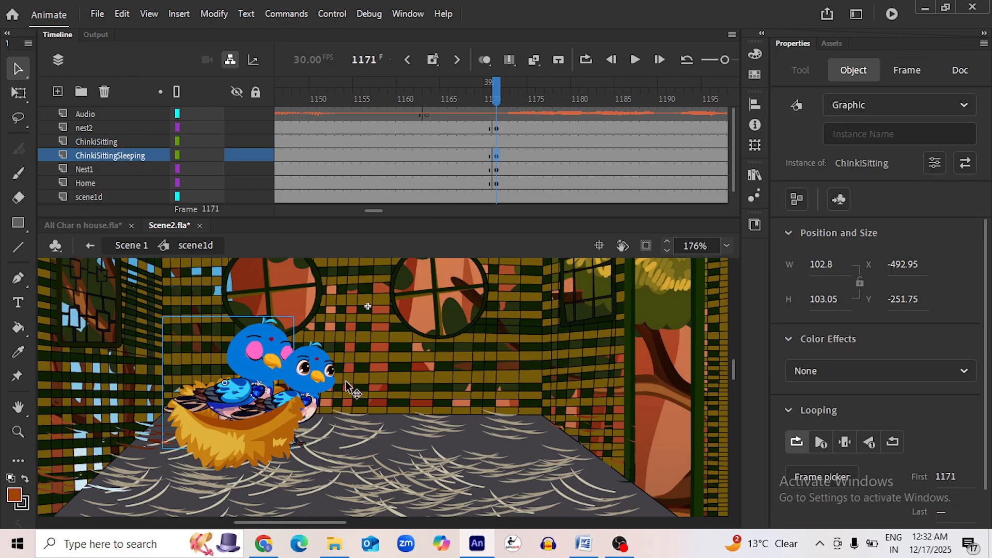
{"action": "left_click", "coordinate": [310, 386]}
{"action": "left_click_drag", "start_coordinate": [310, 386], "coordinate": [414, 387]}
{"action": "left_click", "coordinate": [260, 386]}
{"action": "left_click_drag", "start_coordinate": [261, 386], "coordinate": [347, 398]}
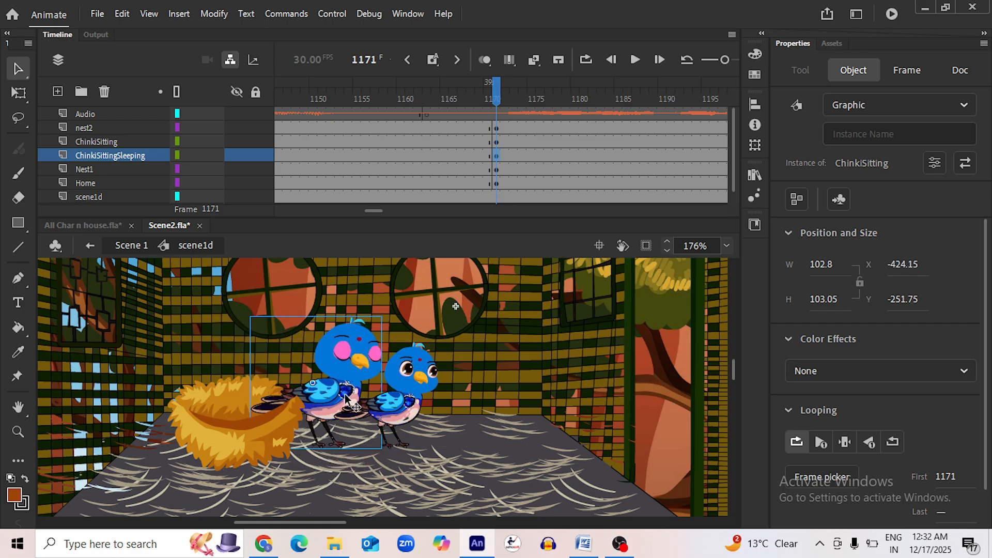
Scale the sleeping bird down to about 84 by 83, seat it back in the nest and save the file
{"action": "key", "text": "q"}
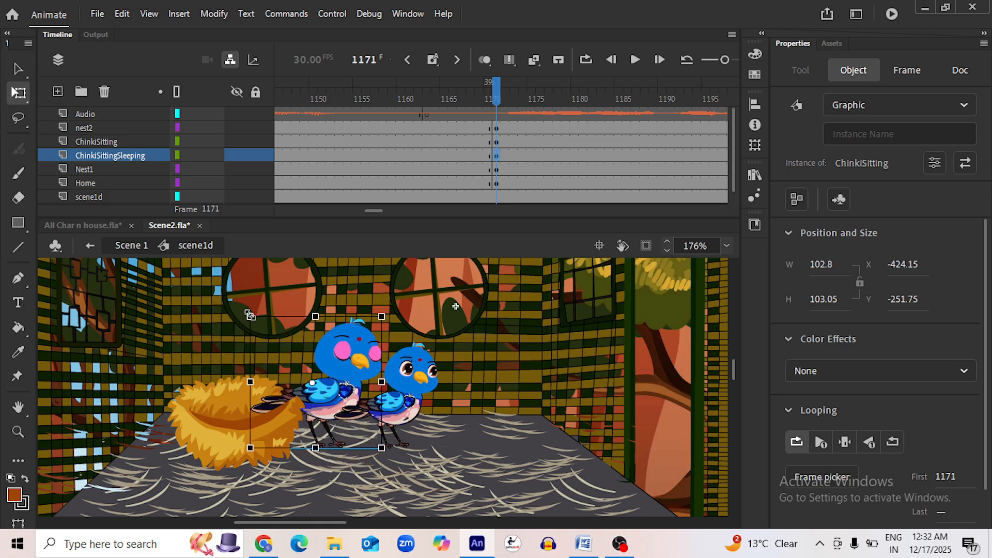
{"action": "left_click_drag", "start_coordinate": [250, 315], "coordinate": [262, 330]}
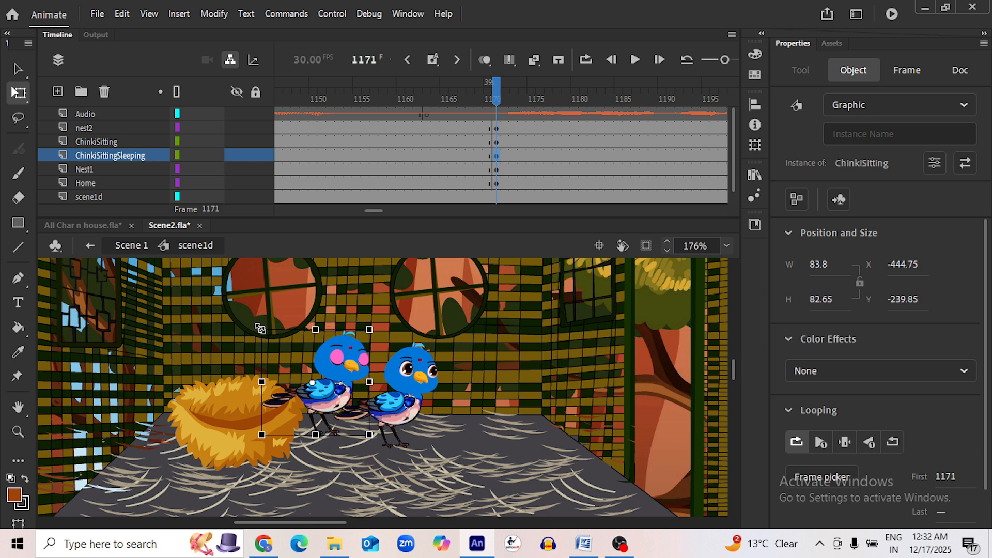
{"action": "left_click_drag", "start_coordinate": [354, 406], "coordinate": [248, 407]}
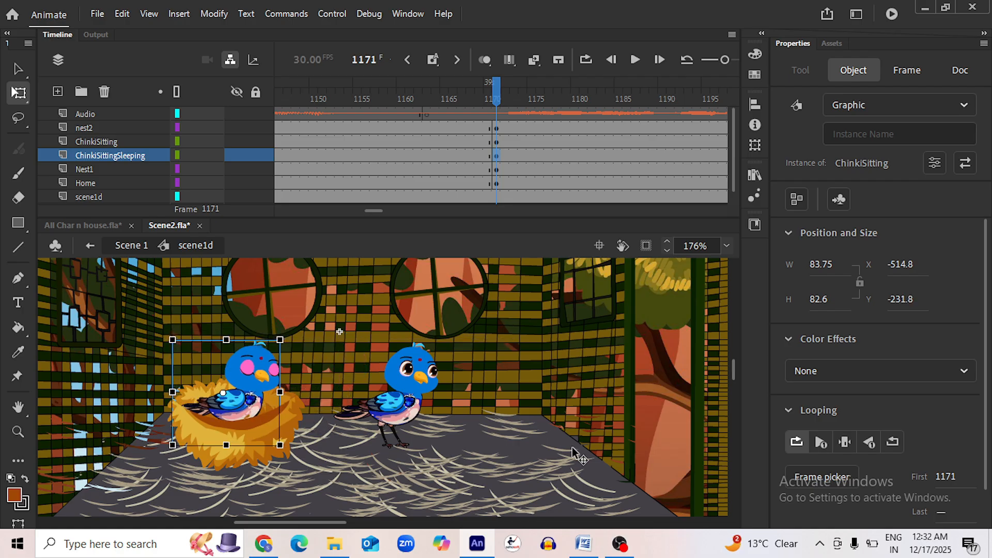
{"action": "key", "text": "ctrl+s"}
Move the awake bird into the nest directly over the sleeping bird
{"action": "left_click", "coordinate": [408, 385]}
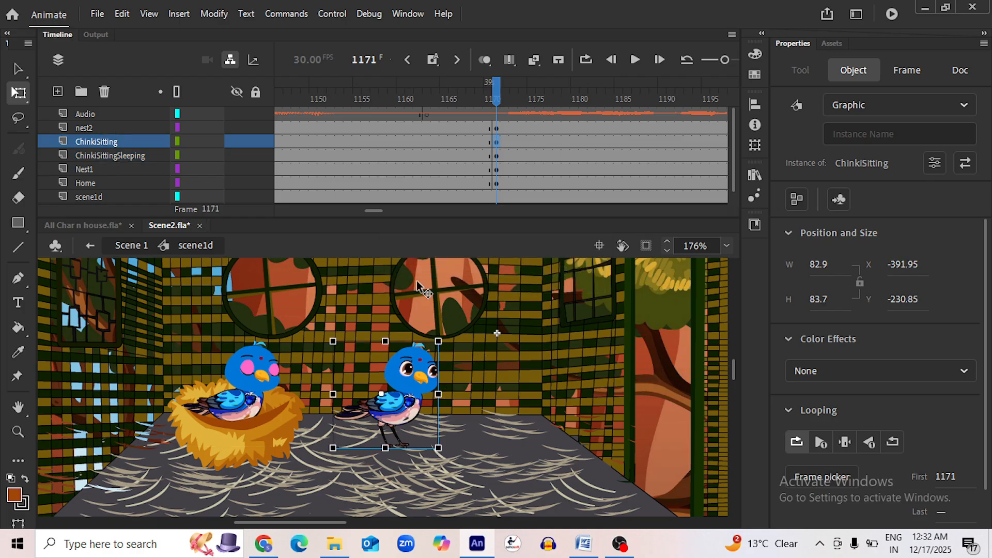
{"action": "left_click_drag", "start_coordinate": [406, 405], "coordinate": [242, 404]}
{"action": "scroll", "coordinate": [249, 397], "scroll_direction": "up", "scroll_amount": 3}
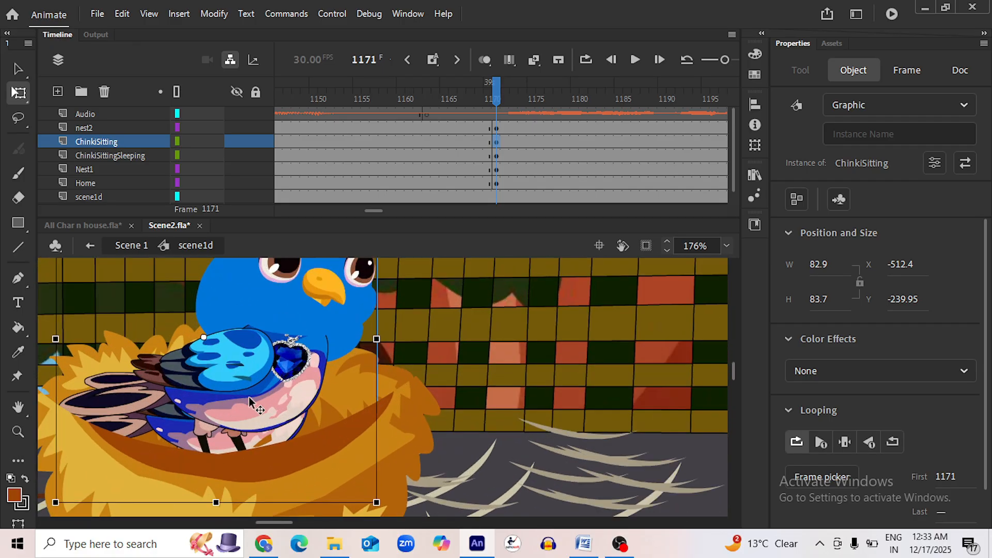
{"action": "scroll", "coordinate": [332, 375], "scroll_direction": "down", "scroll_amount": 2}
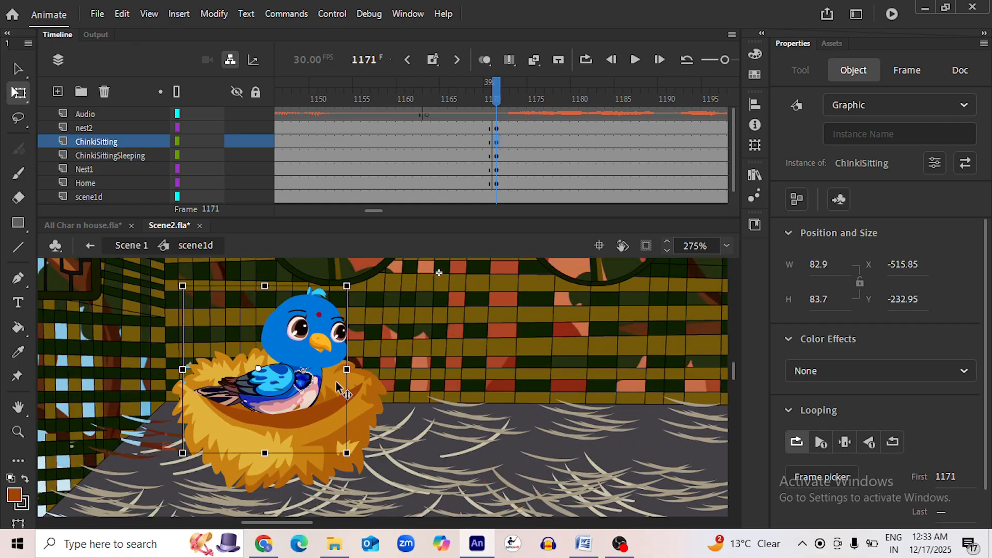
{"action": "left_click_drag", "start_coordinate": [295, 388], "coordinate": [290, 388]}
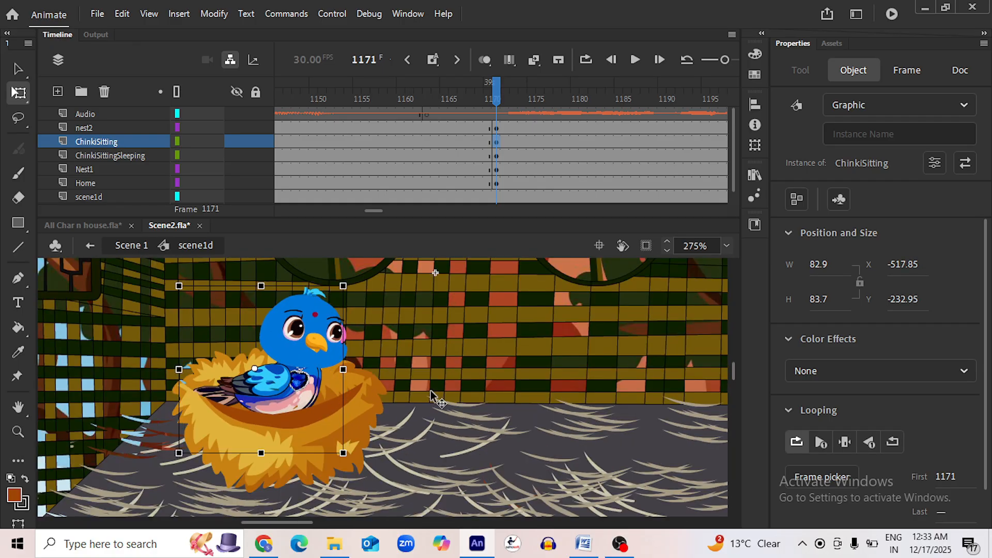
Nudge the awake bird to X -516.1, Y -232.25 so it lines up with the sleeping bird, and save the file
{"action": "key", "text": "Right"}
{"action": "key", "text": "Down"}
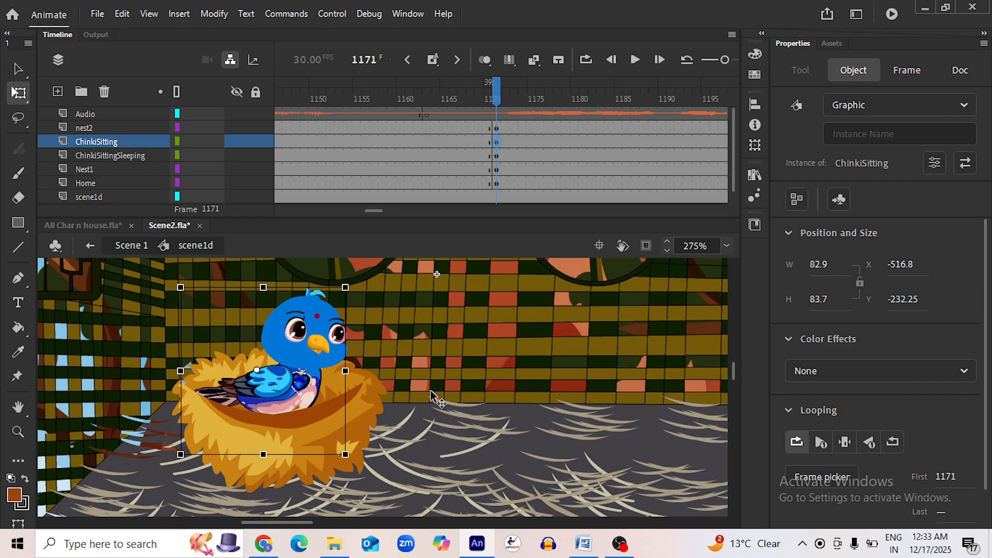
{"action": "key", "text": "Right"}
{"action": "key", "text": "Right"}
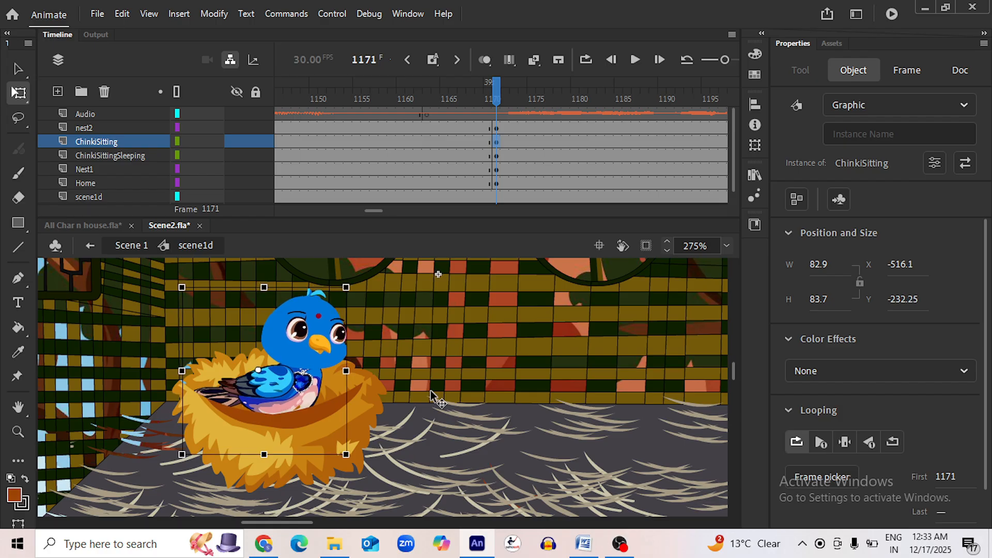
{"action": "key", "text": "Left"}
{"action": "key", "text": "Down"}
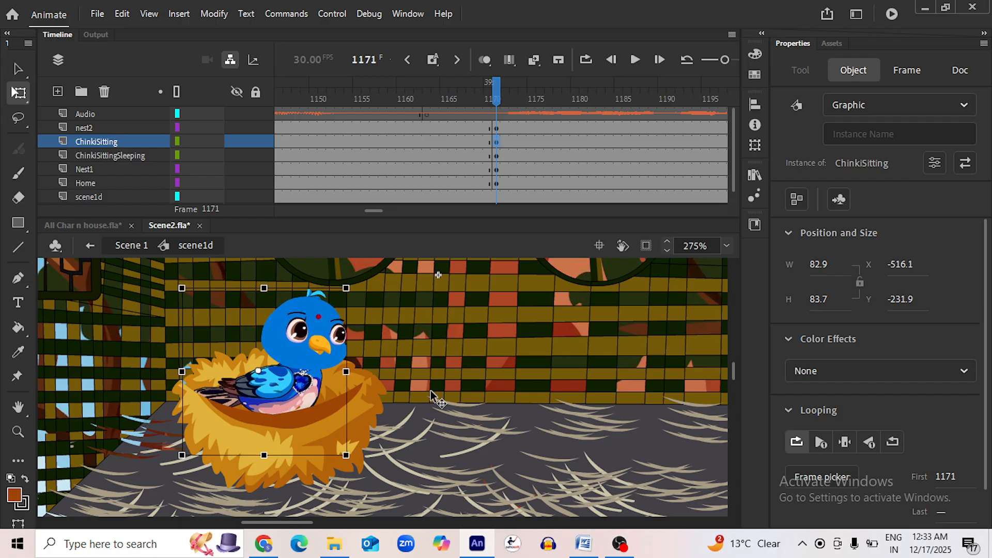
{"action": "key", "text": "Up"}
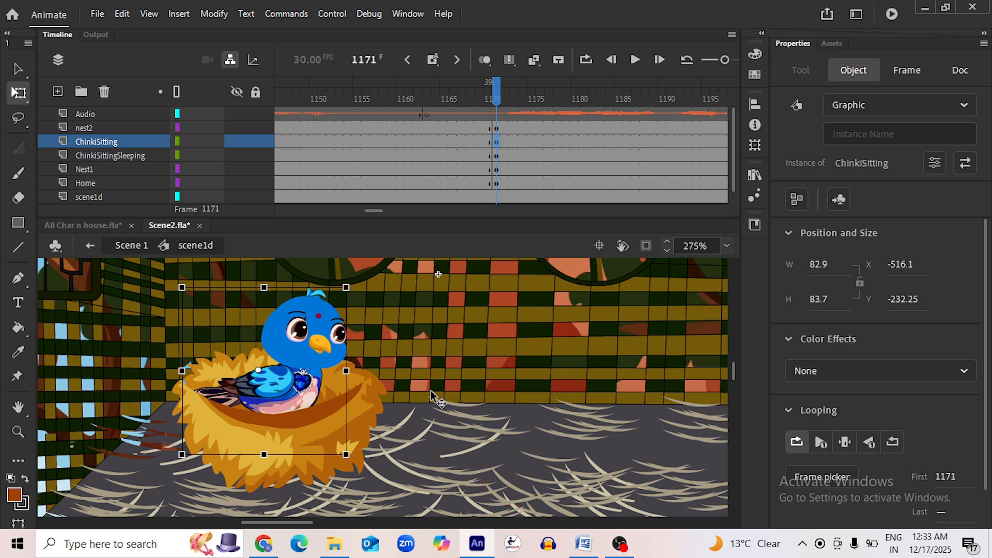
{"action": "key", "text": "ctrl+s"}
Reorder the ChinkiSitting layer below ChinkiSittingSleeping and select the sleeping bird in the nest
{"action": "left_click_drag", "start_coordinate": [116, 144], "coordinate": [115, 160]}
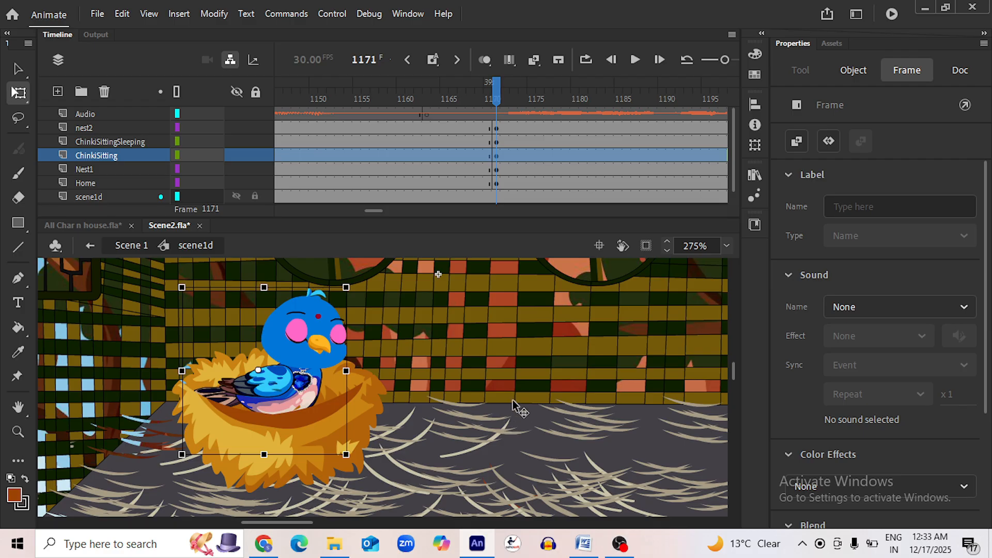
{"action": "scroll", "coordinate": [513, 400], "scroll_direction": "down", "scroll_amount": 2}
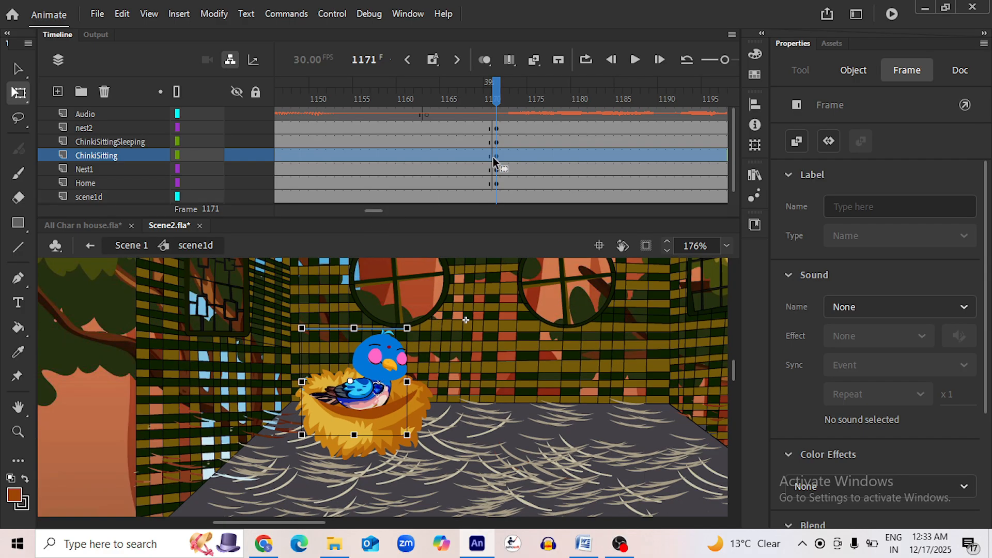
{"action": "left_click", "coordinate": [385, 376]}
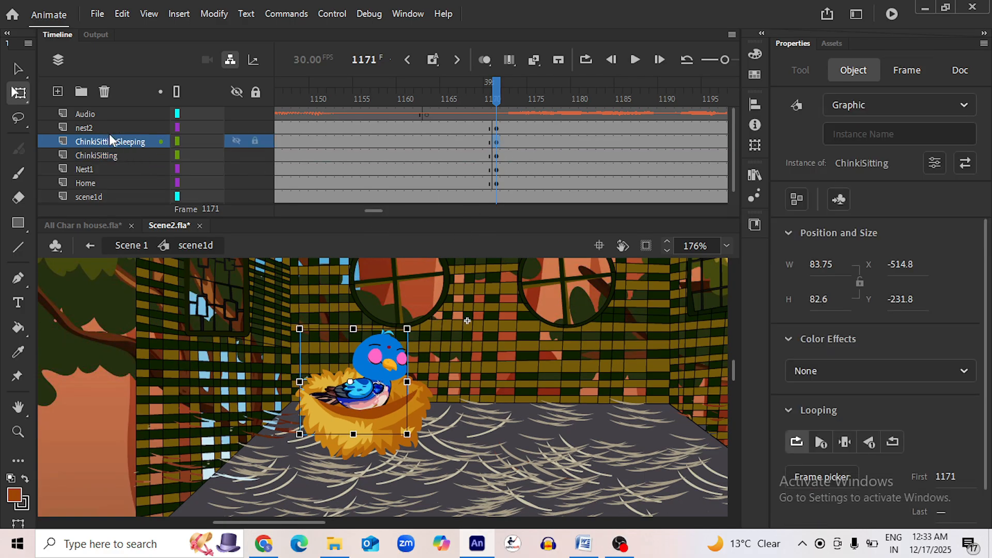
Copy the Audio layer of the scene1d symbol
{"action": "left_click", "coordinate": [104, 114]}
{"action": "right_click", "coordinate": [103, 114]}
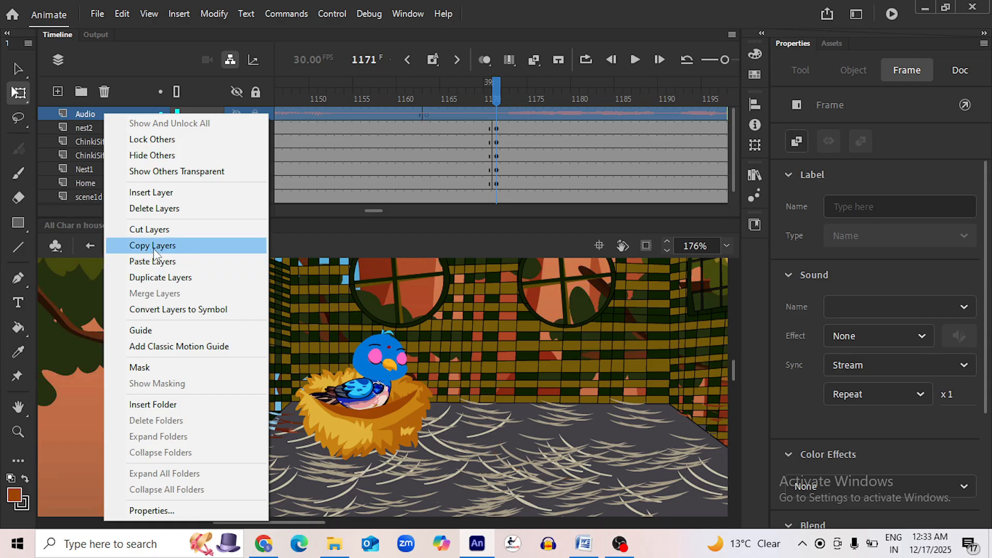
{"action": "left_click", "coordinate": [154, 249]}
Inside the ChinkiSitting symbol, replace the old Audio layer with the copied Audio layer above Lipsync
{"action": "double_click", "coordinate": [381, 372]}
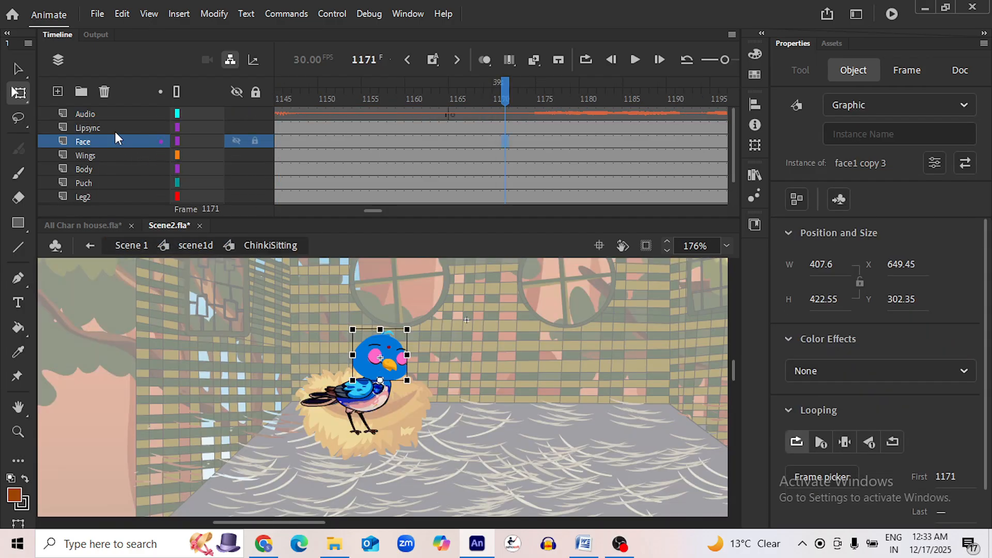
{"action": "left_click", "coordinate": [93, 110]}
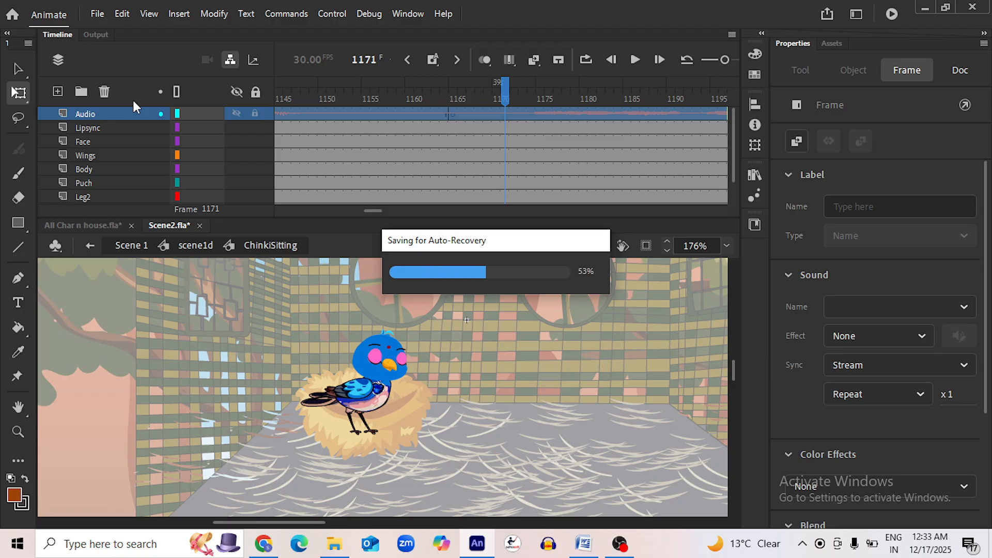
{"action": "left_click", "coordinate": [104, 92]}
{"action": "right_click", "coordinate": [102, 112]}
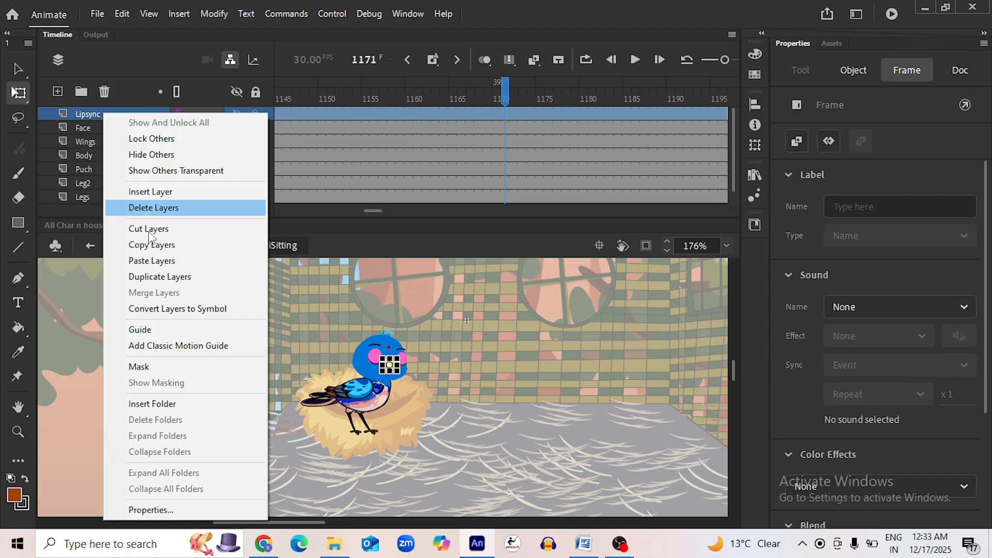
{"action": "left_click", "coordinate": [157, 263]}
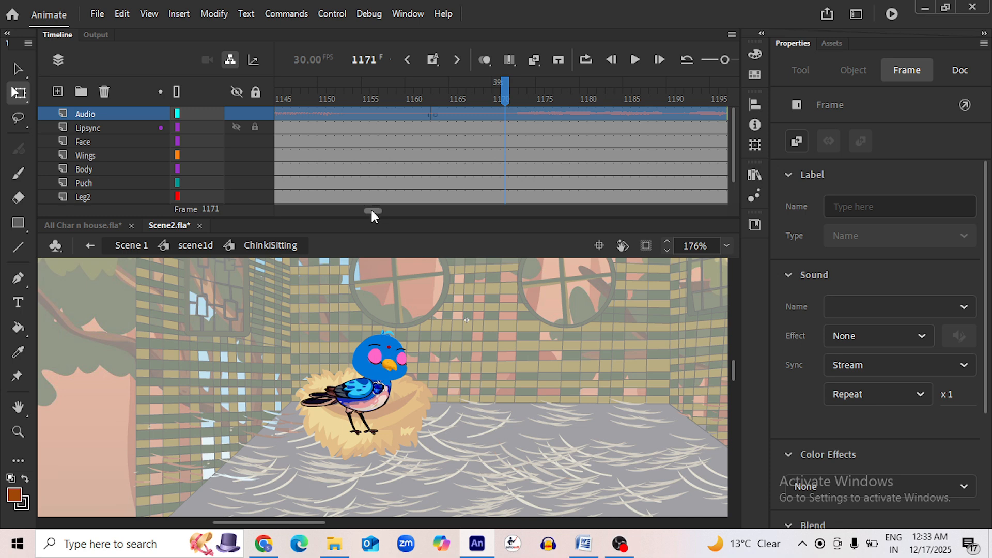
{"action": "left_click_drag", "start_coordinate": [371, 209], "coordinate": [527, 222]}
{"action": "left_click_drag", "start_coordinate": [607, 218], "coordinate": [678, 211]}
{"action": "left_click", "coordinate": [612, 120]}
{"action": "scroll", "coordinate": [535, 162], "scroll_direction": "down", "scroll_amount": 1}
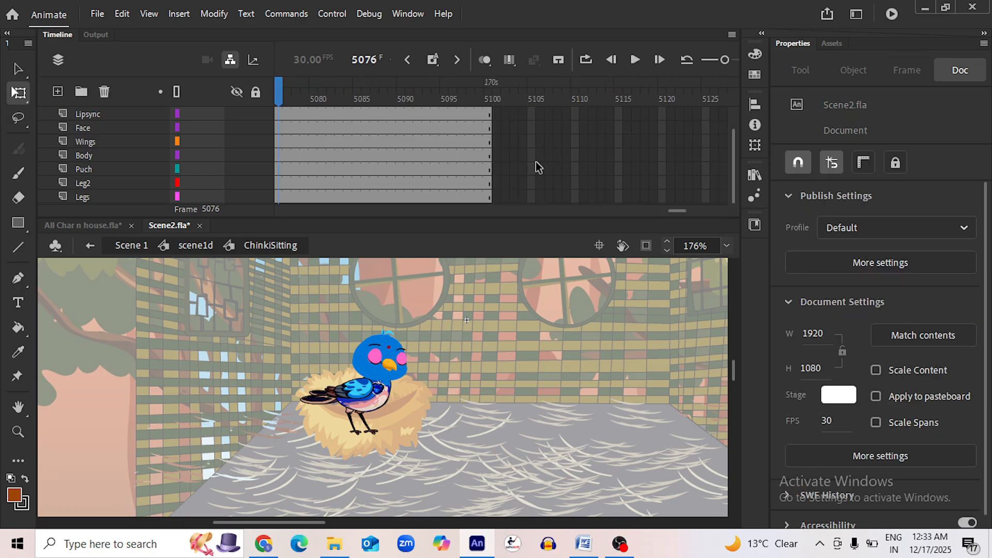
{"action": "left_click", "coordinate": [518, 198]}
{"action": "right_click", "coordinate": [460, 182]}
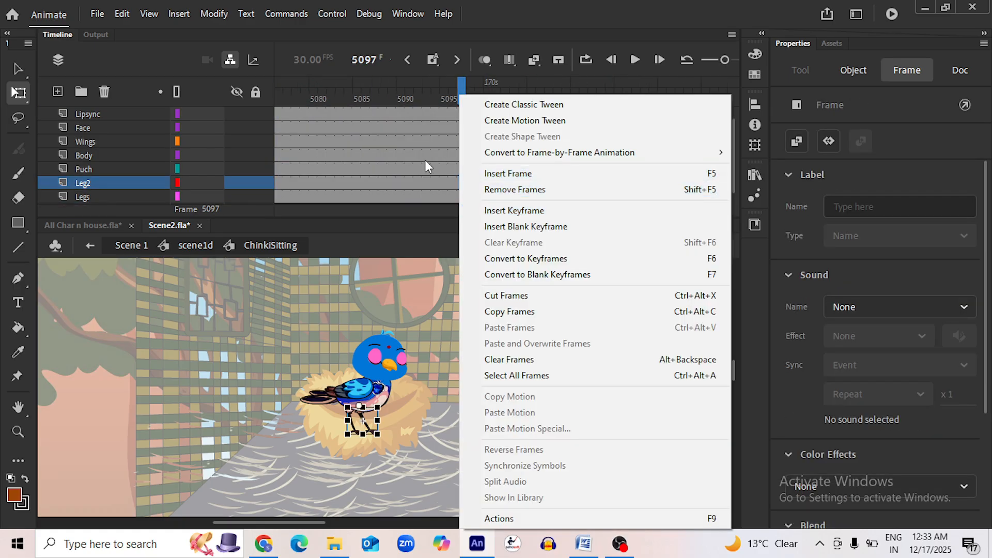
{"action": "left_click", "coordinate": [388, 155]}
Remove the extra frames after frame 5075 from all layers of the ChinkiSitting symbol and save the file
{"action": "left_click_drag", "start_coordinate": [680, 212], "coordinate": [677, 211]}
{"action": "scroll", "coordinate": [637, 168], "scroll_direction": "up", "scroll_amount": 1}
{"action": "left_click", "coordinate": [611, 114]}
{"action": "scroll", "coordinate": [617, 165], "scroll_direction": "down", "scroll_amount": 1}
{"action": "left_click", "coordinate": [602, 200], "text": "shift"}
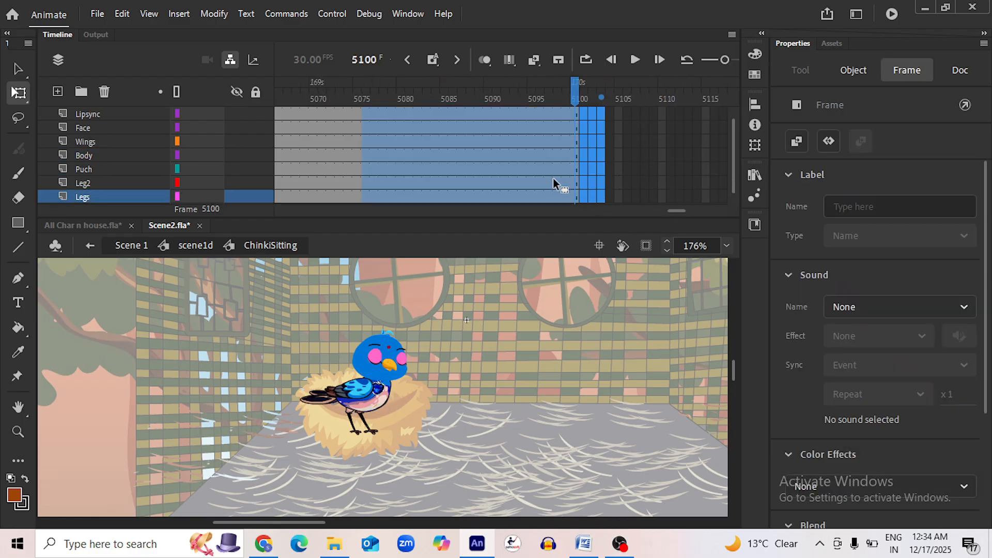
{"action": "right_click", "coordinate": [550, 176]}
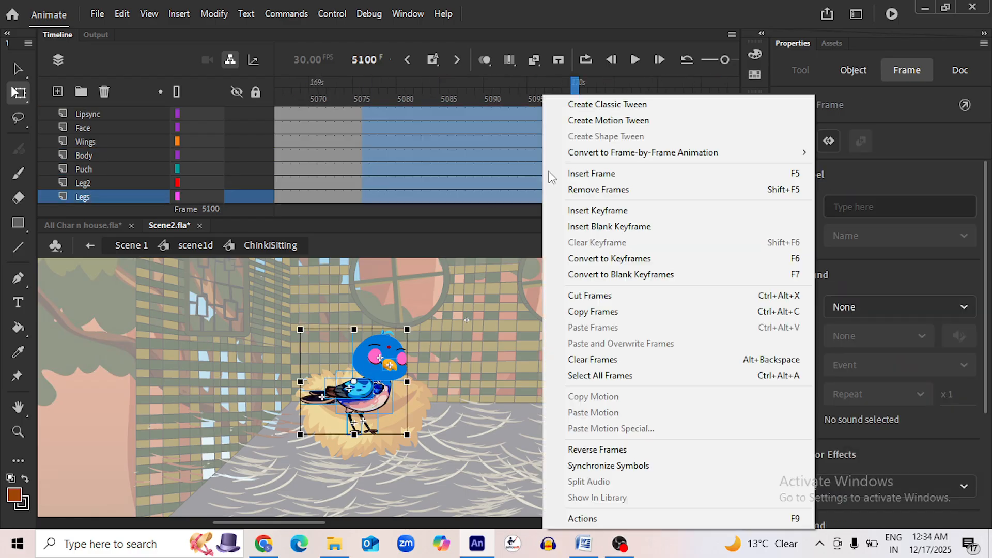
{"action": "left_click", "coordinate": [599, 190]}
{"action": "key", "text": "ctrl+s"}
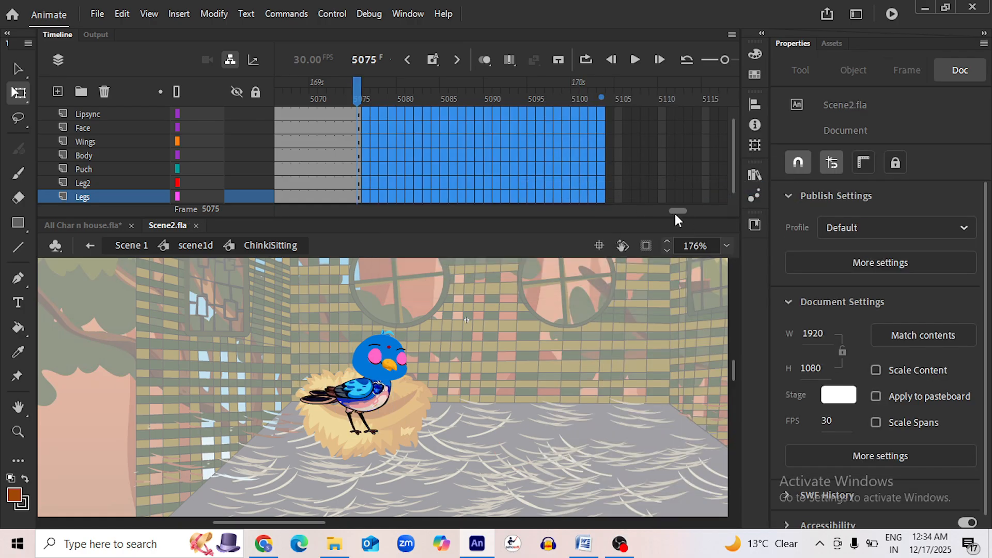
Return to the main Scene 1 timeline and open the scene1c symbol at frame 1164
{"action": "left_click_drag", "start_coordinate": [675, 212], "coordinate": [260, 207]}
{"action": "left_click", "coordinate": [279, 88]}
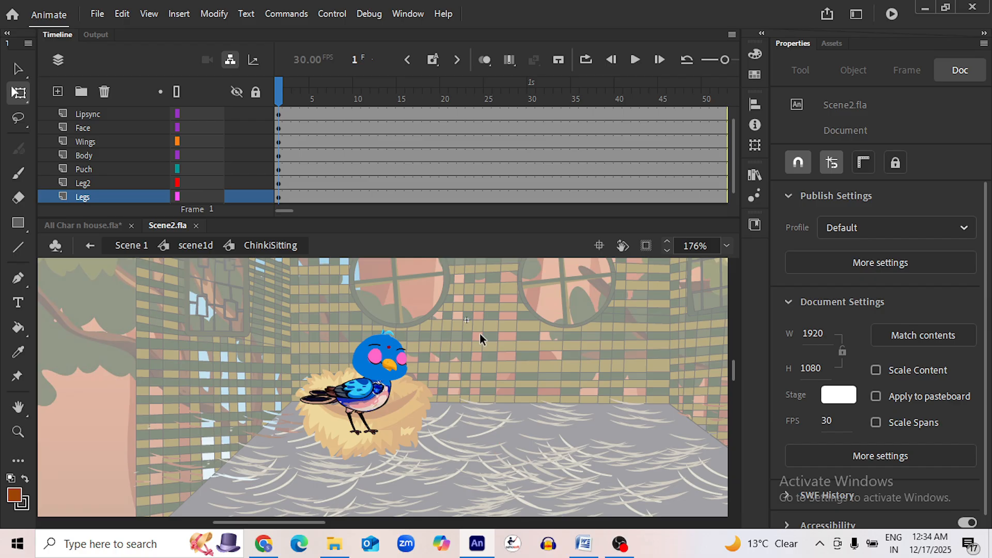
{"action": "double_click", "coordinate": [205, 266]}
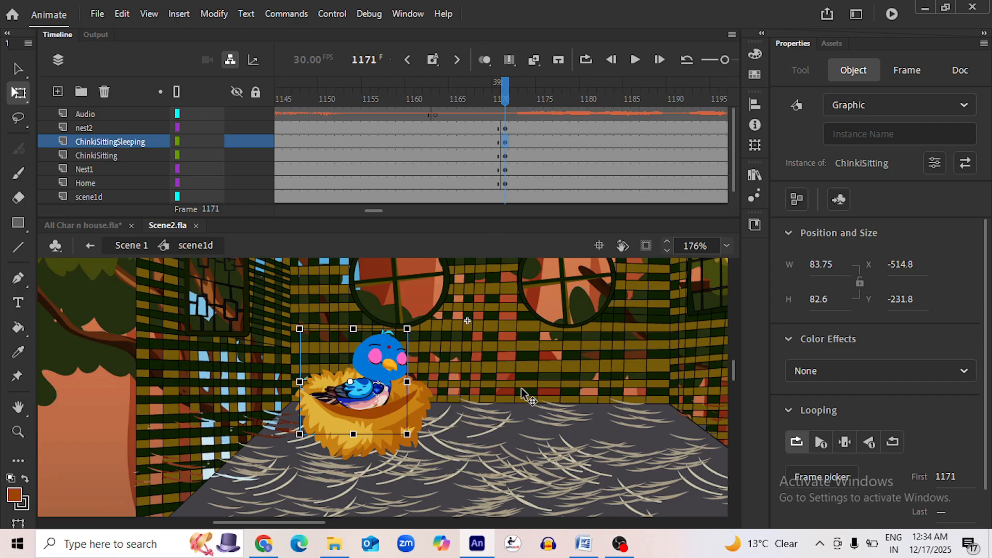
{"action": "scroll", "coordinate": [519, 385], "scroll_direction": "down", "scroll_amount": 4}
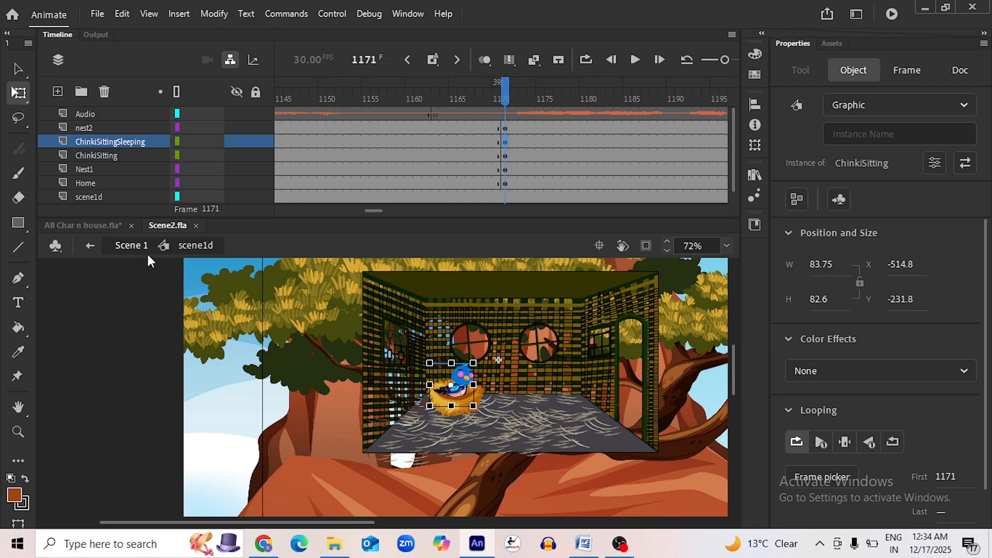
{"action": "left_click", "coordinate": [130, 244]}
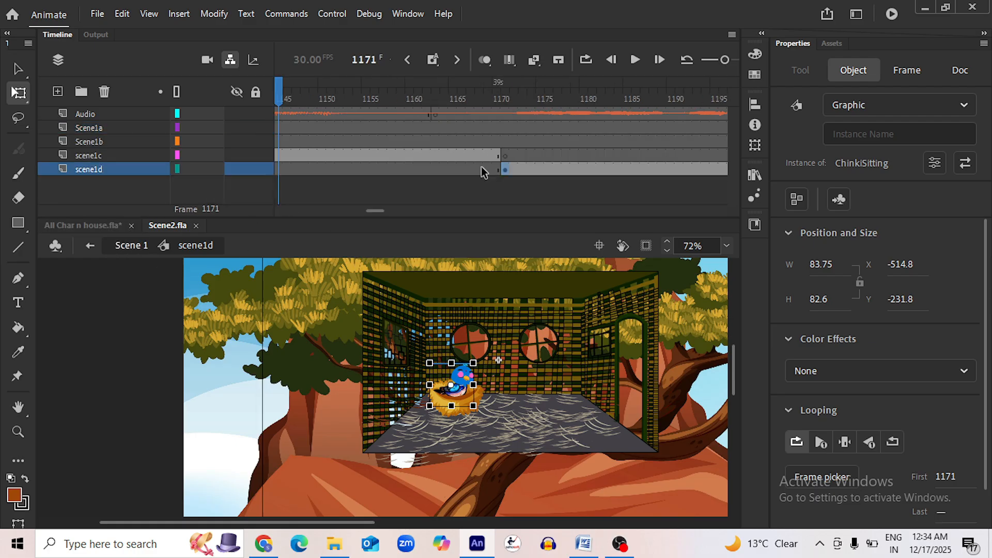
{"action": "left_click", "coordinate": [442, 100]}
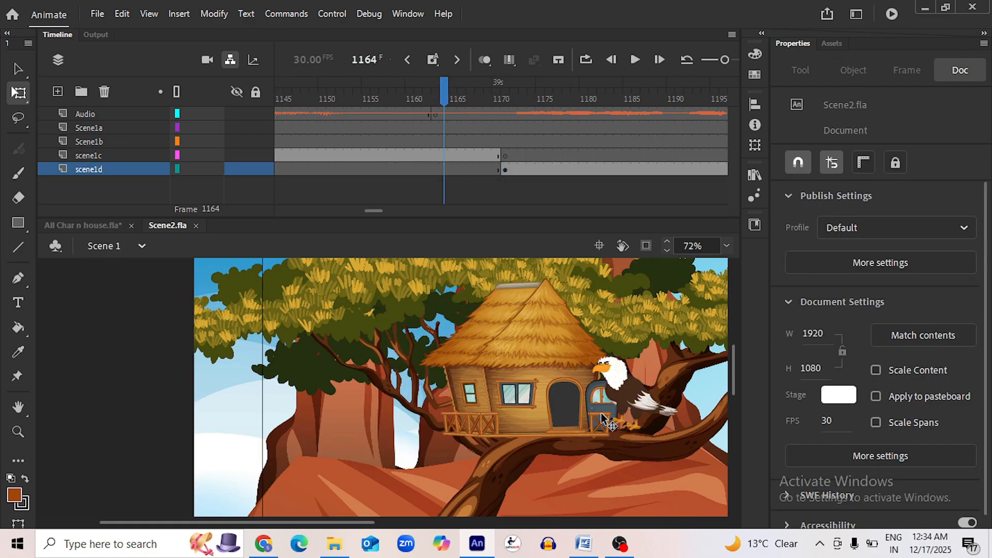
{"action": "double_click", "coordinate": [563, 397]}
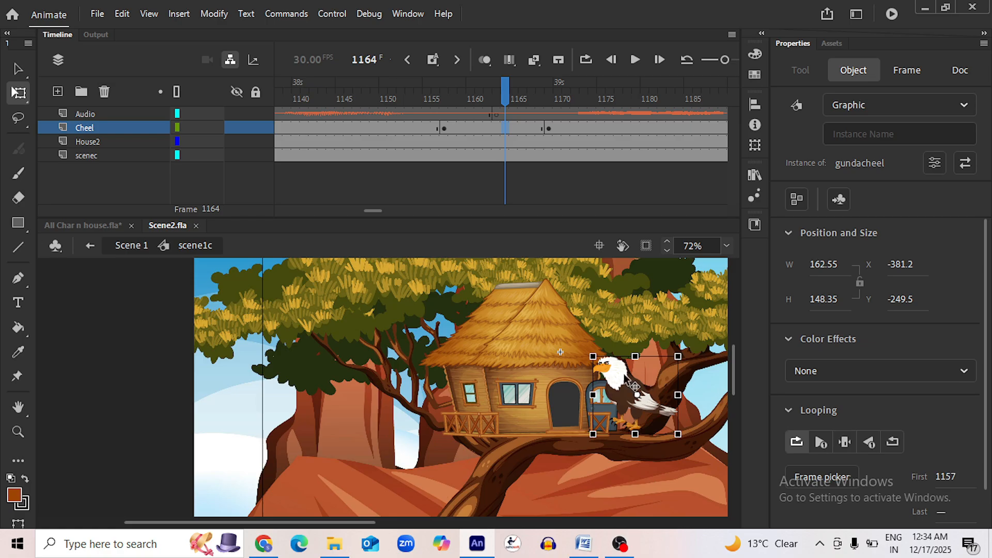
Go to the eagle's keyframe at frame 1169 and copy the Cheel layer of scene1c
{"action": "left_click_drag", "start_coordinate": [372, 211], "coordinate": [377, 221]}
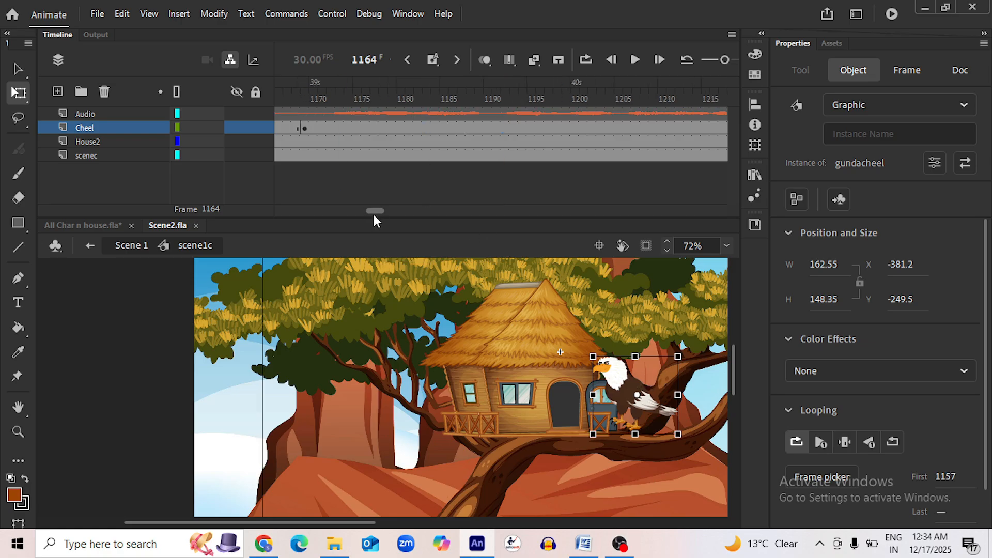
{"action": "left_click", "coordinate": [304, 101]}
{"action": "mouse_move", "coordinate": [304, 101]}
{"action": "left_mouse_down"}
{"action": "mouse_move", "coordinate": [288, 101]}
{"action": "mouse_move", "coordinate": [306, 103]}
{"action": "left_mouse_up"}
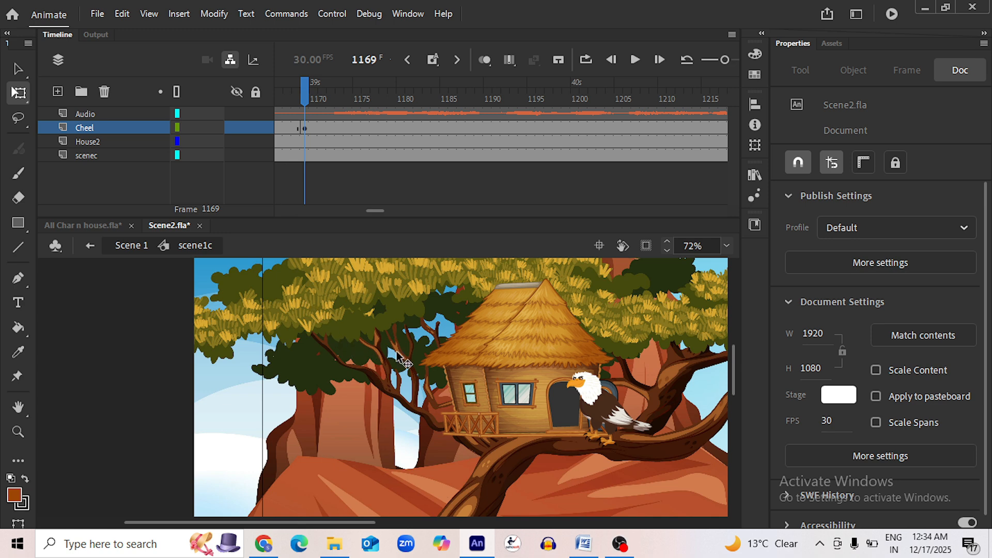
{"action": "right_click", "coordinate": [95, 128]}
{"action": "left_click", "coordinate": [143, 254]}
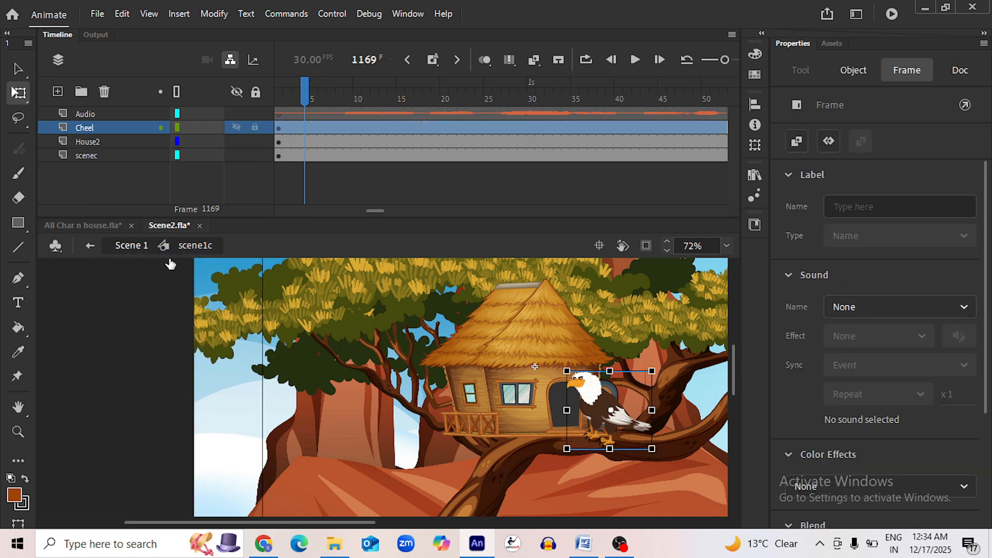
Open the scene1d symbol at frame 1171 and paste the Cheel layer directly above nest2
{"action": "left_click", "coordinate": [135, 246]}
{"action": "left_click", "coordinate": [518, 93]}
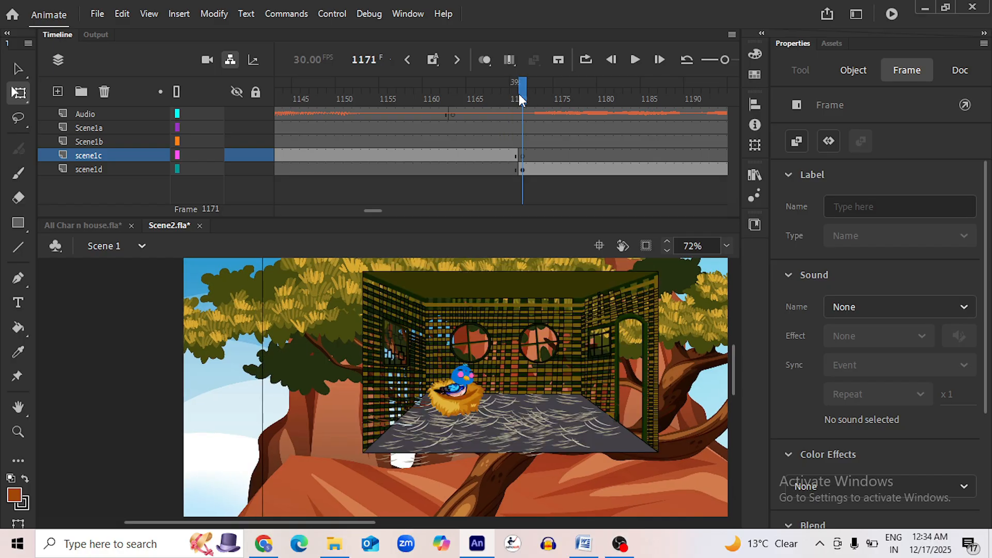
{"action": "double_click", "coordinate": [532, 352]}
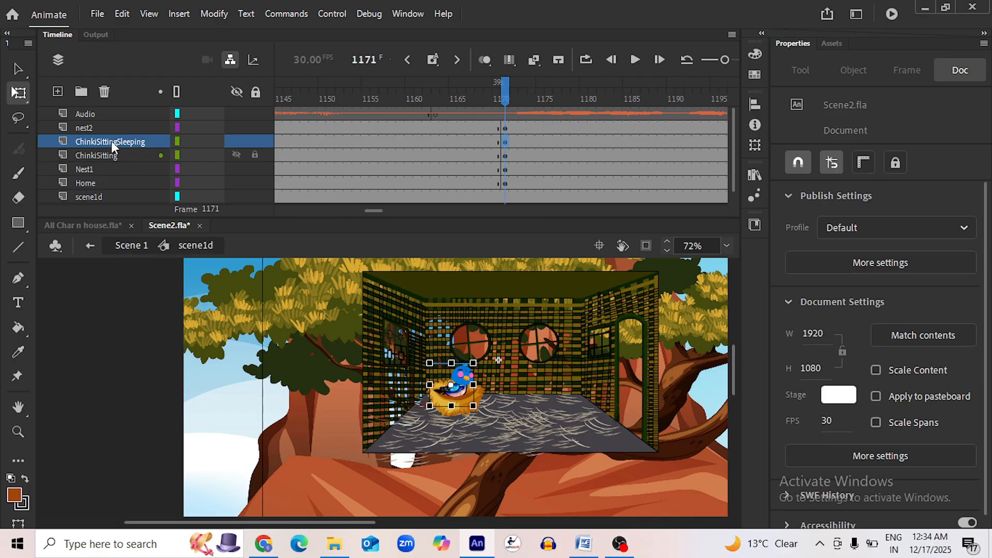
{"action": "left_click", "coordinate": [103, 129]}
{"action": "right_click", "coordinate": [106, 125]}
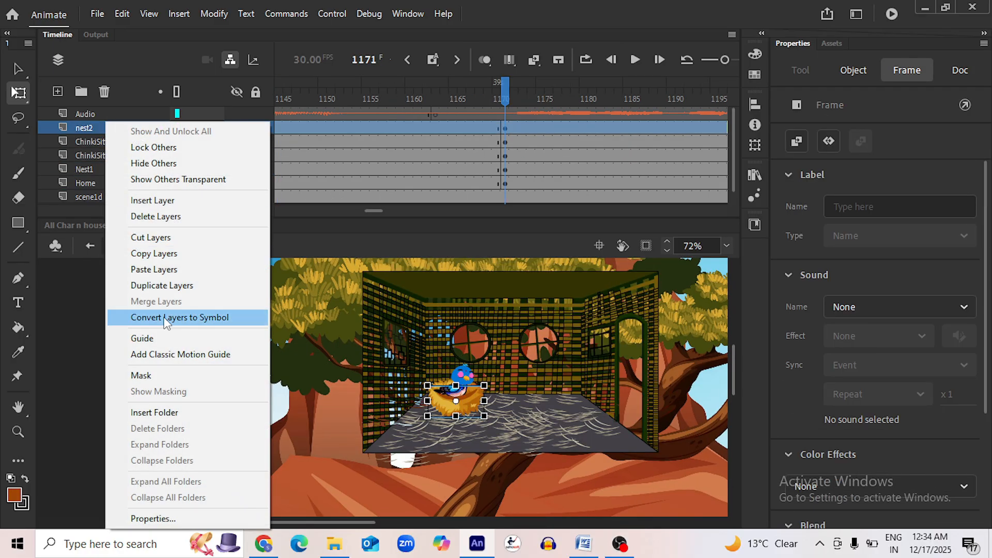
{"action": "left_click", "coordinate": [537, 181]}
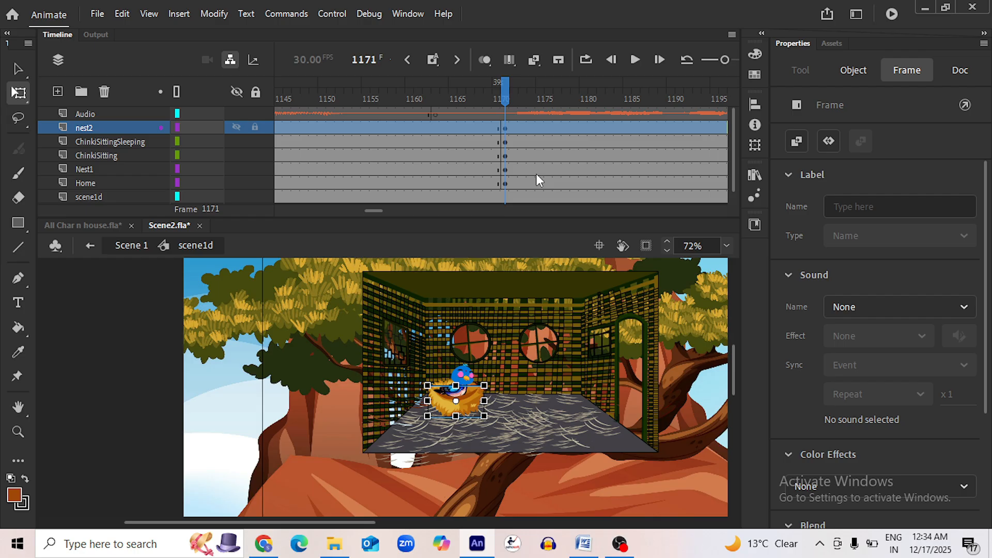
{"action": "left_click", "coordinate": [505, 126]}
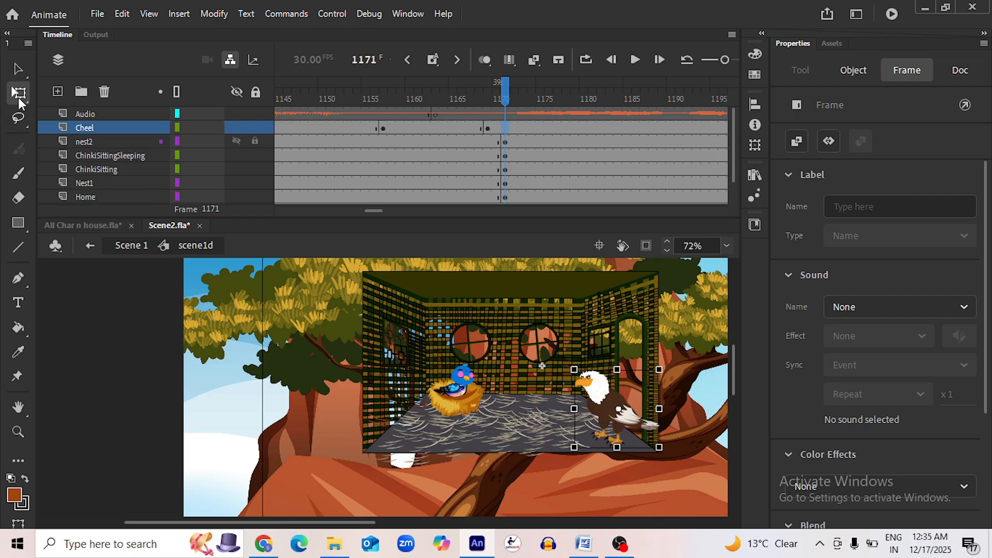
Keyframe the Cheel layer at frame 1171 with the eagle near the doorway at X -453.65, Y -254.75, and save the file
{"action": "left_click", "coordinate": [17, 67]}
{"action": "scroll", "coordinate": [610, 435], "scroll_direction": "up", "scroll_amount": 2}
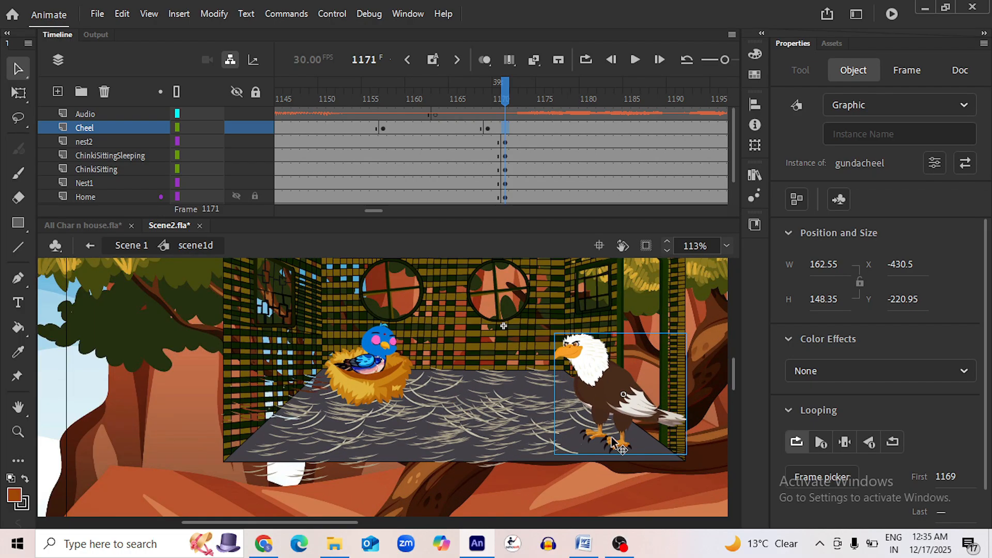
{"action": "left_click_drag", "start_coordinate": [609, 408], "coordinate": [592, 383]}
{"action": "key", "text": "Down"}
{"action": "key", "text": "Down"}
{"action": "key", "text": "Down"}
{"action": "key", "text": "Down"}
{"action": "key", "text": "Down"}
{"action": "key", "text": "F6"}
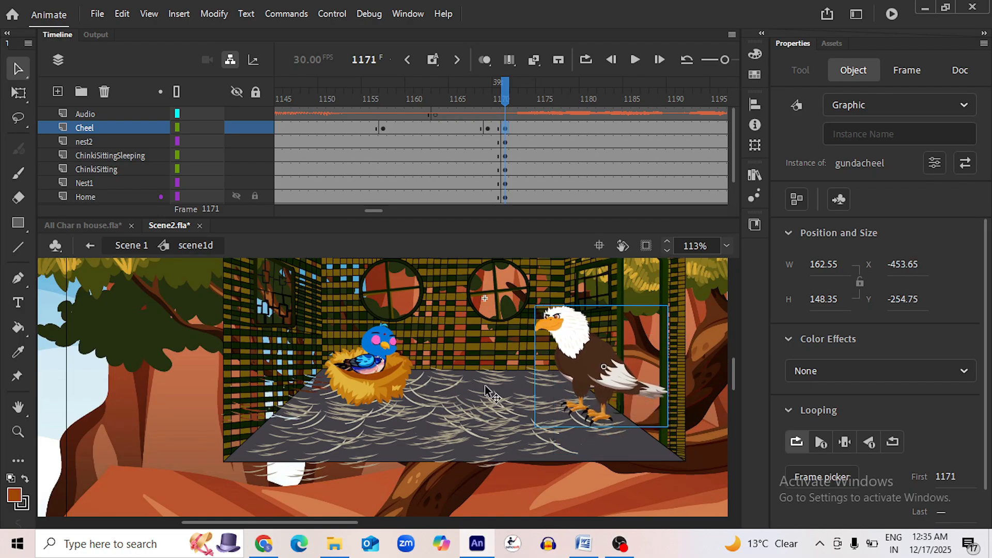
{"action": "key", "text": "ctrl+s"}
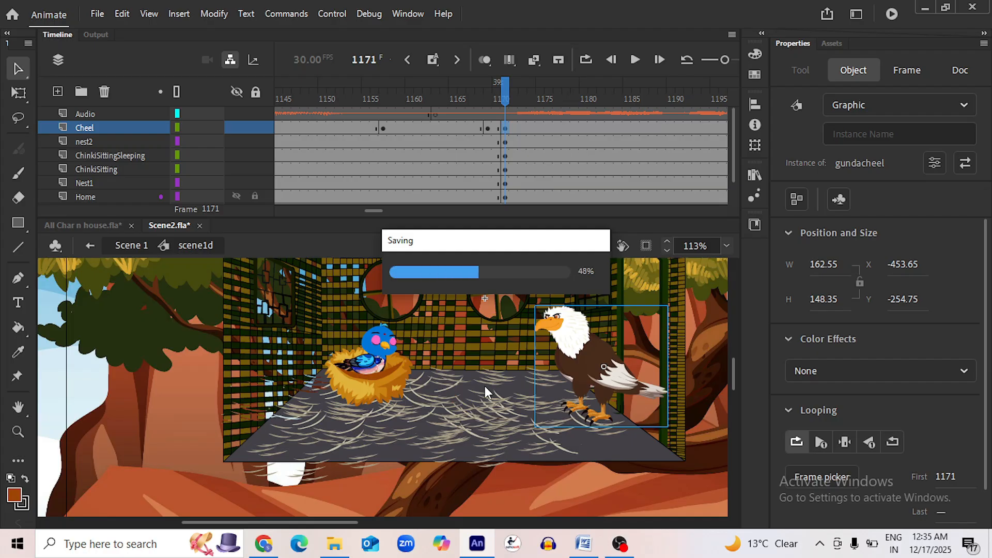
Preview the shot, and at frame 1178 keyframe the eagle nearer the nest at about X -512, Y -280.1
{"action": "scroll", "coordinate": [457, 414], "scroll_direction": "down", "scroll_amount": 3}
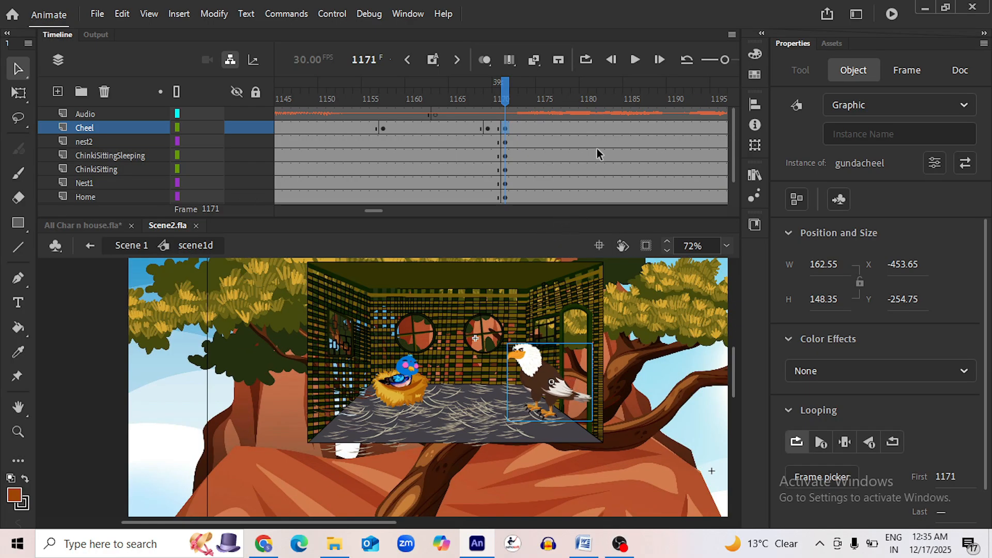
{"action": "left_click", "coordinate": [635, 60]}
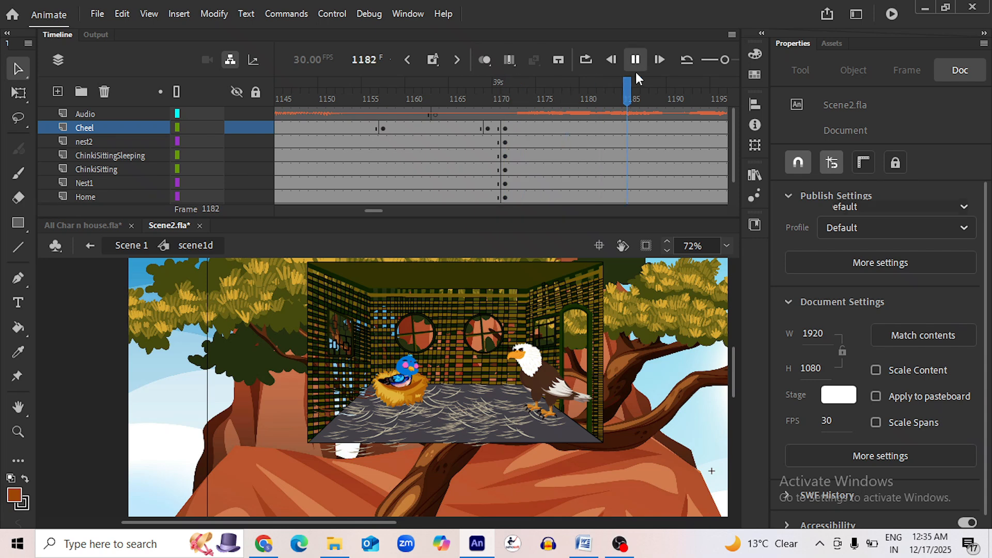
{"action": "left_click_drag", "start_coordinate": [507, 100], "coordinate": [519, 101]}
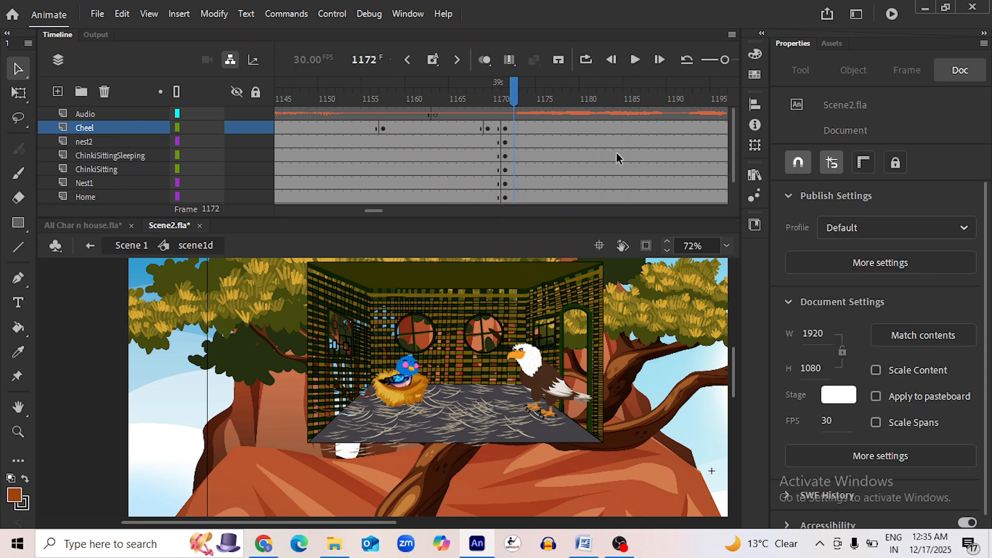
{"action": "left_click", "coordinate": [567, 127]}
{"action": "left_click_drag", "start_coordinate": [514, 366], "coordinate": [502, 364]}
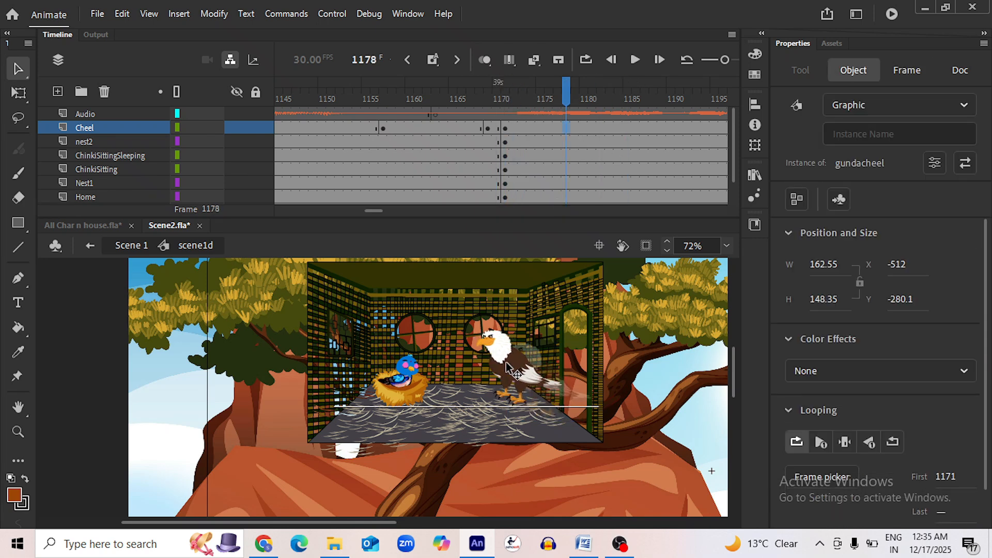
Keyframe the eagle at frame 1186 even closer to the nest at X -559.25, Y -280.1, and save the file
{"action": "left_click", "coordinate": [637, 127]}
{"action": "left_click_drag", "start_coordinate": [496, 351], "coordinate": [473, 353]}
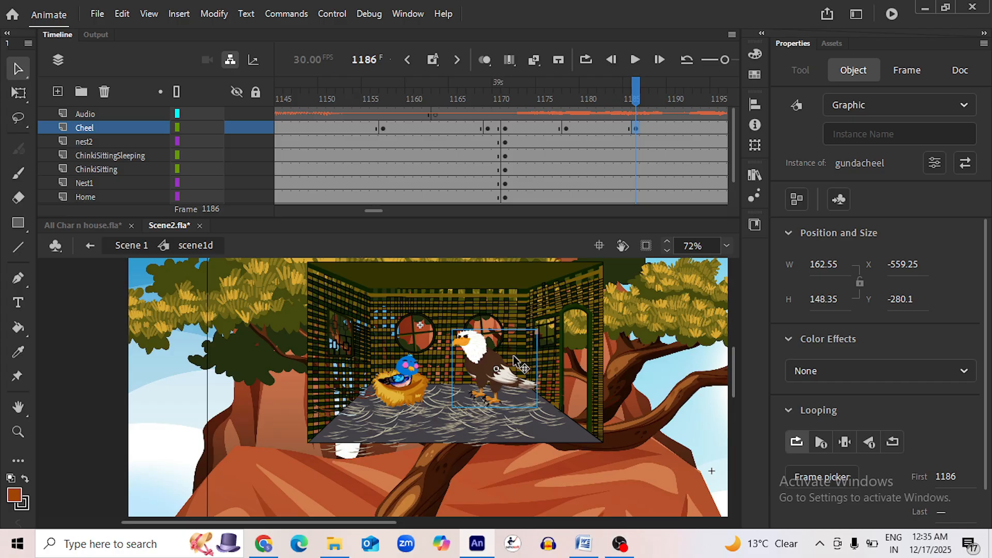
{"action": "key", "text": "ctrl+s"}
{"action": "left_click_drag", "start_coordinate": [635, 102], "coordinate": [637, 138]}
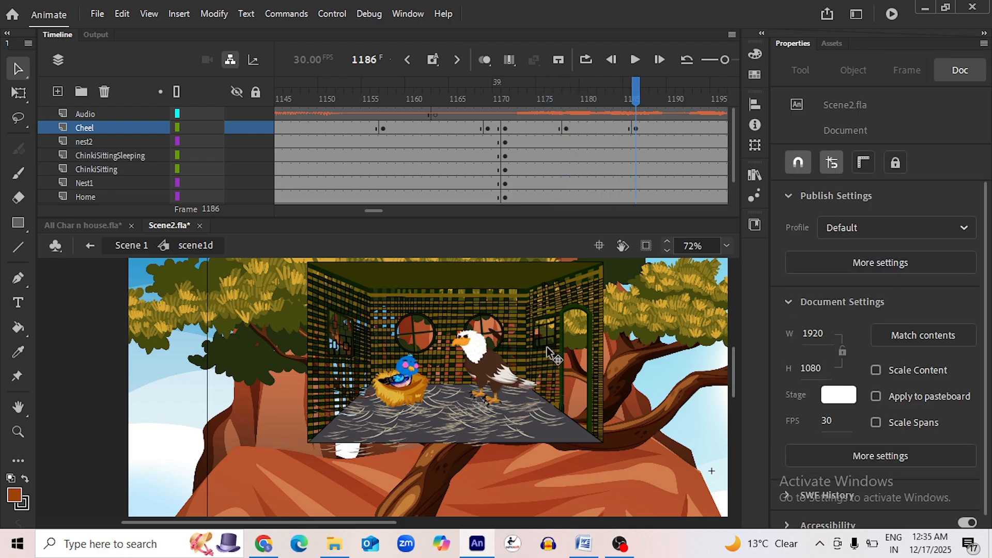
Clear the eagle's keyframes at frames 1178 and 1186 on the Cheel layer
{"action": "scroll", "coordinate": [487, 354], "scroll_direction": "up", "scroll_amount": 3}
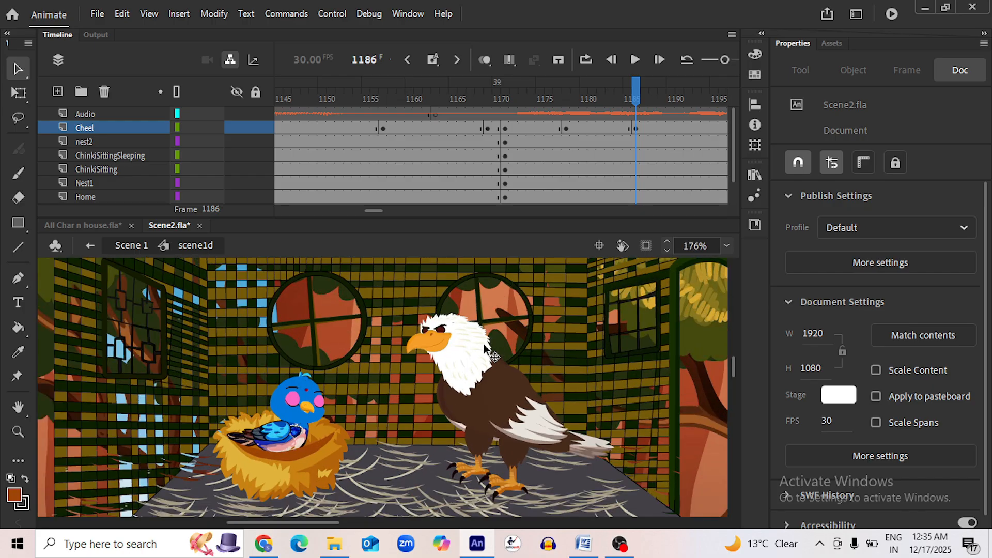
{"action": "left_click", "coordinate": [566, 129]}
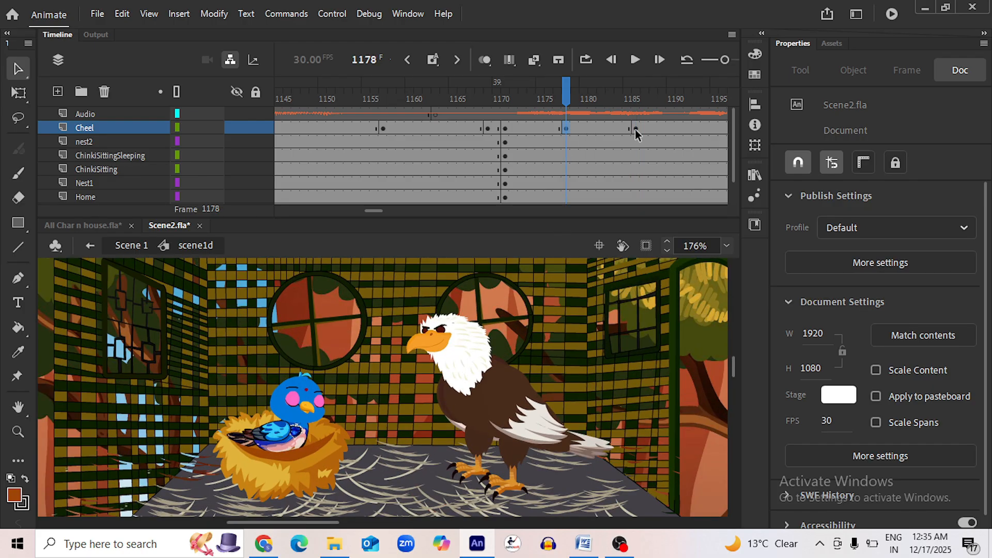
{"action": "left_click", "coordinate": [634, 130], "text": "shift"}
{"action": "right_click", "coordinate": [634, 130]}
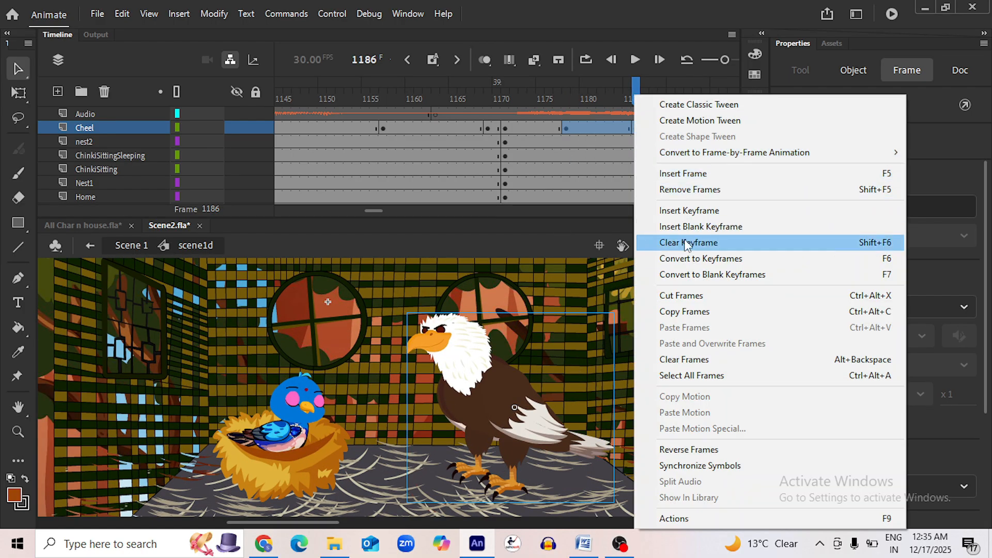
{"action": "left_click", "coordinate": [687, 243]}
{"action": "left_click", "coordinate": [514, 103]}
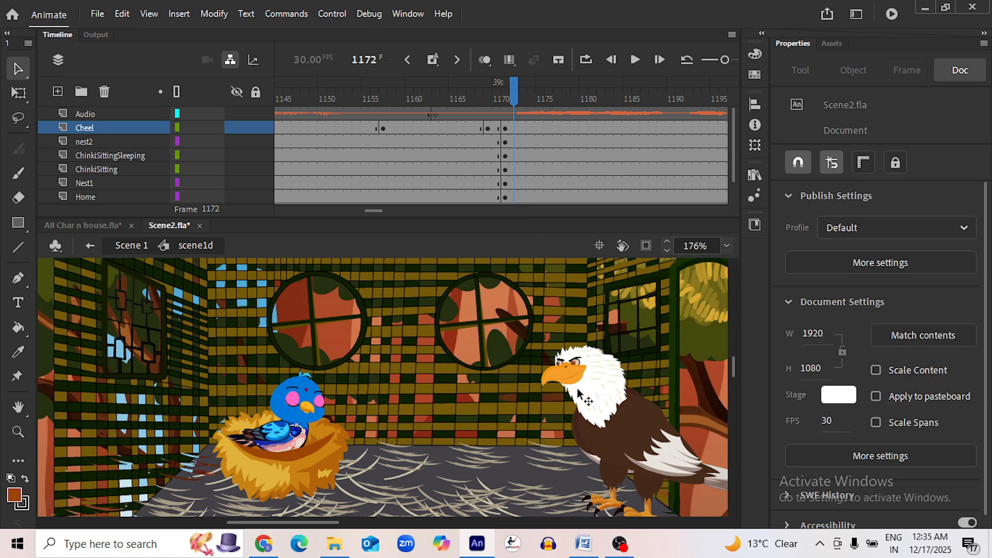
{"action": "scroll", "coordinate": [577, 389], "scroll_direction": "down", "scroll_amount": 2}
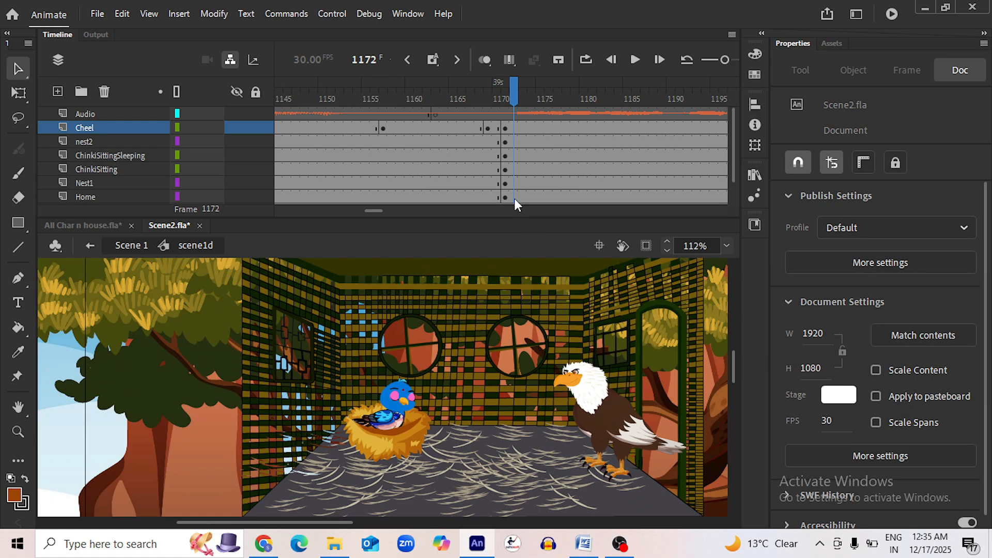
Return to Scene 1, check the shot at frame 1171, and save the file
{"action": "left_click_drag", "start_coordinate": [505, 101], "coordinate": [467, 115]}
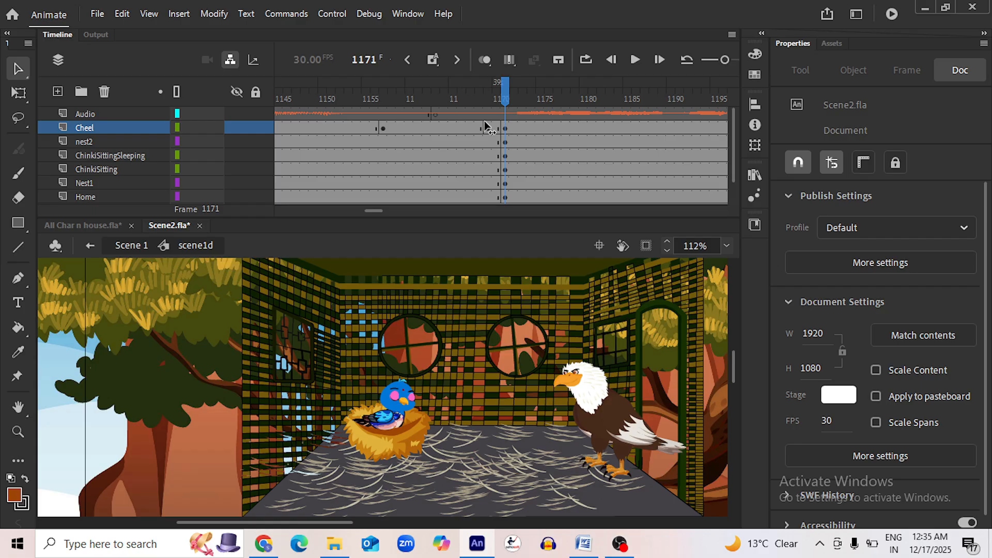
{"action": "left_click", "coordinate": [474, 127]}
{"action": "left_click", "coordinate": [144, 247]}
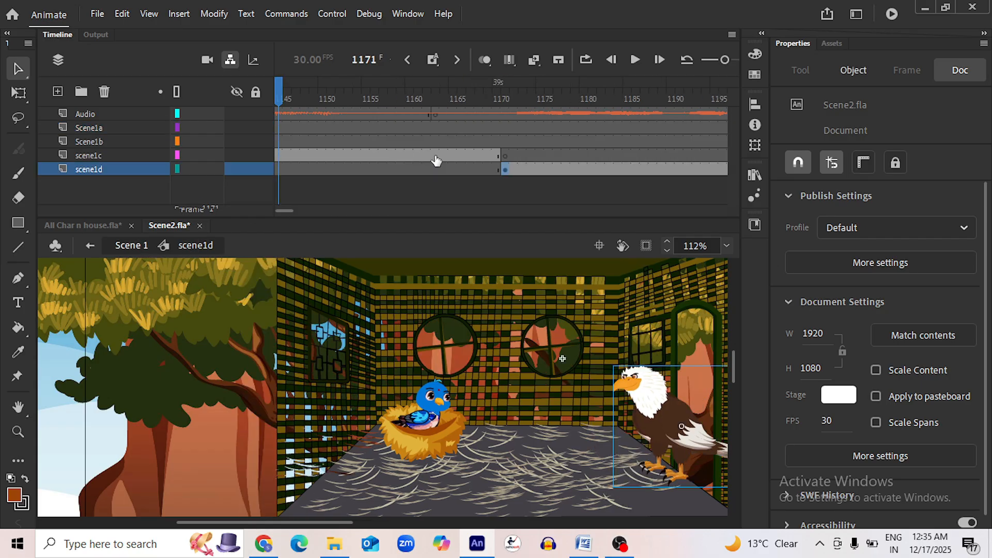
{"action": "mouse_move", "coordinate": [495, 99]}
{"action": "left_mouse_down"}
{"action": "mouse_move", "coordinate": [476, 96]}
{"action": "mouse_move", "coordinate": [502, 100]}
{"action": "mouse_move", "coordinate": [490, 101]}
{"action": "mouse_move", "coordinate": [506, 108]}
{"action": "mouse_move", "coordinate": [487, 111]}
{"action": "mouse_move", "coordinate": [505, 111]}
{"action": "left_mouse_up"}
{"action": "left_click", "coordinate": [561, 352]}
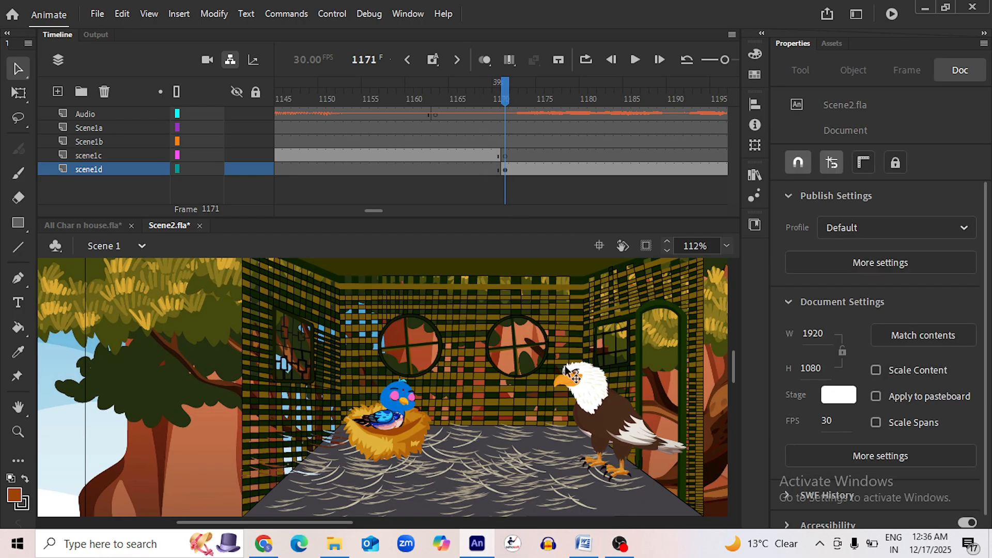
{"action": "key", "text": "ctrl+s"}
{"action": "scroll", "coordinate": [569, 408], "scroll_direction": "down", "scroll_amount": 3}
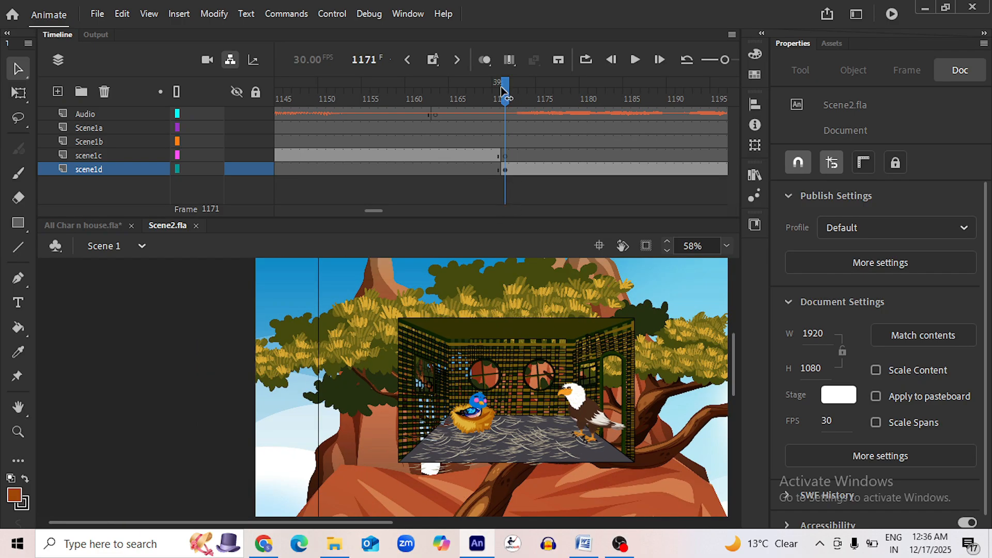
{"action": "mouse_move", "coordinate": [505, 94]}
{"action": "left_mouse_down"}
{"action": "mouse_move", "coordinate": [489, 94]}
{"action": "mouse_move", "coordinate": [512, 106]}
{"action": "mouse_move", "coordinate": [505, 98]}
{"action": "left_mouse_up"}
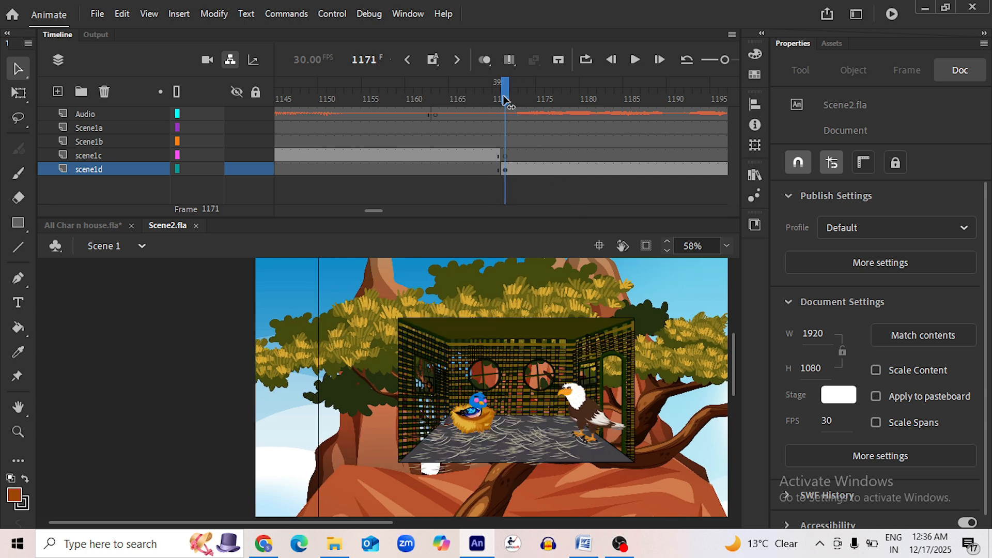
Open the scene1d symbol and play the shot with its audio from frame 1171 to about frame 1543
{"action": "double_click", "coordinate": [552, 419]}
{"action": "scroll", "coordinate": [558, 433], "scroll_direction": "up", "scroll_amount": 3}
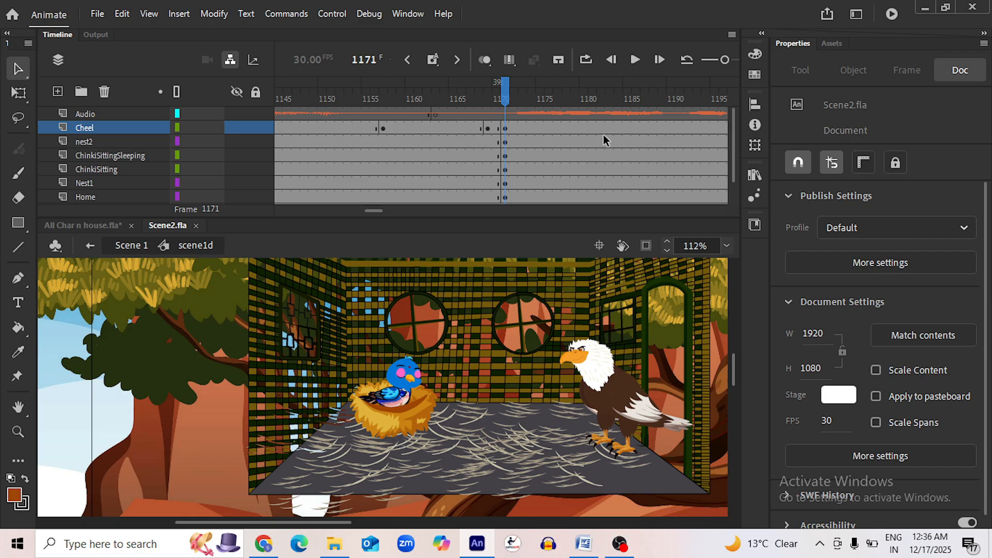
{"action": "left_click", "coordinate": [635, 59]}
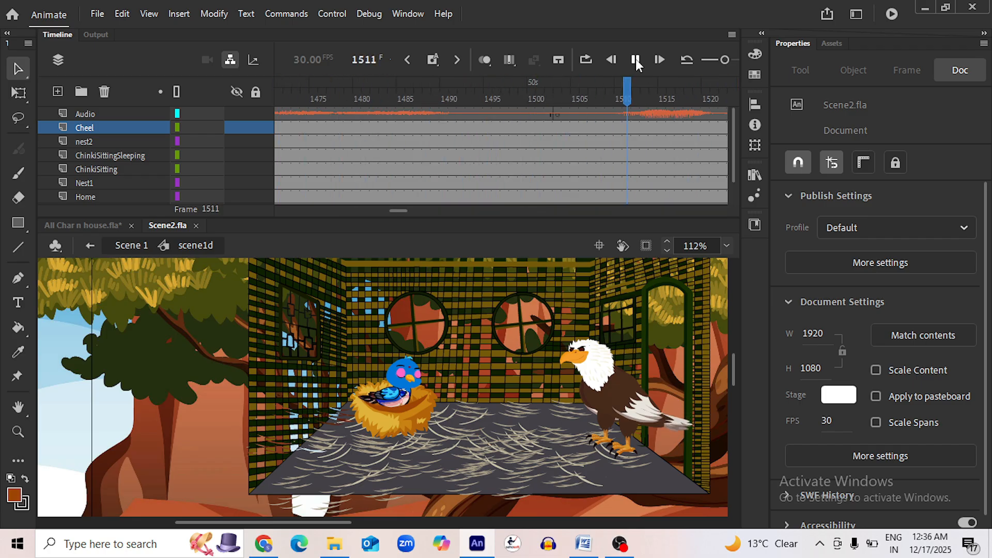
{"action": "left_click", "coordinate": [636, 59]}
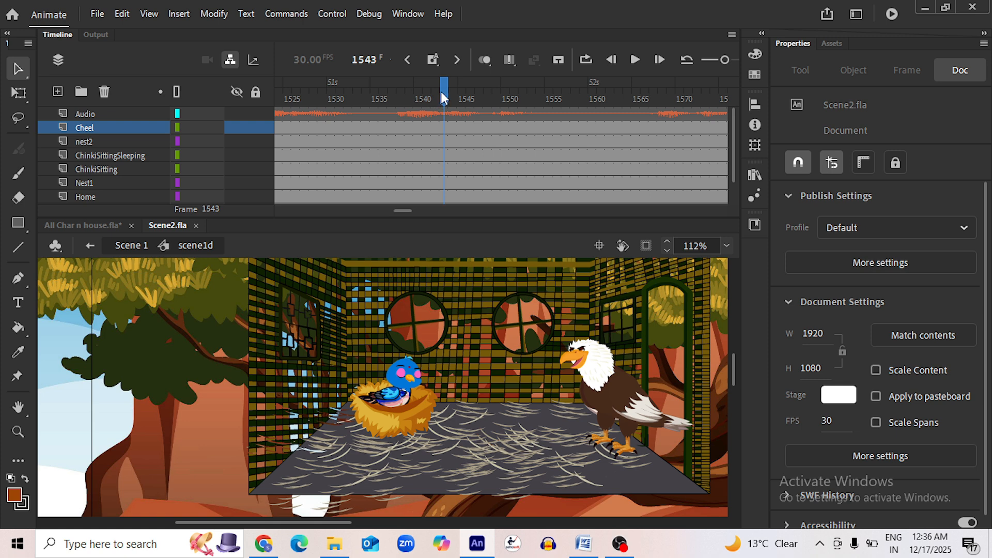
Replay the audio between frames 1506 and 1524 to find Chinki's waking moment, and stop at frame 1521
{"action": "left_click_drag", "start_coordinate": [441, 91], "coordinate": [296, 93]}
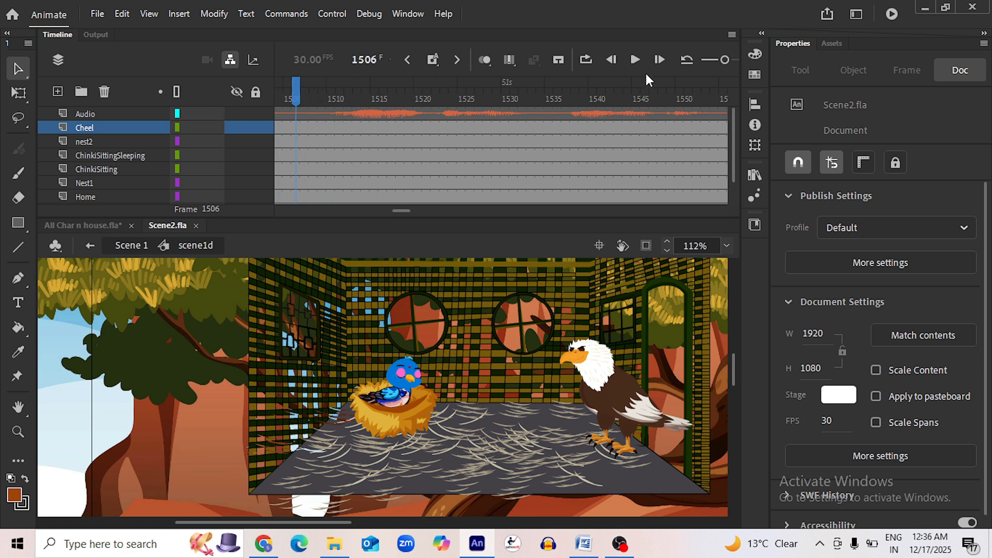
{"action": "left_click", "coordinate": [634, 60]}
{"action": "left_click", "coordinate": [634, 60]}
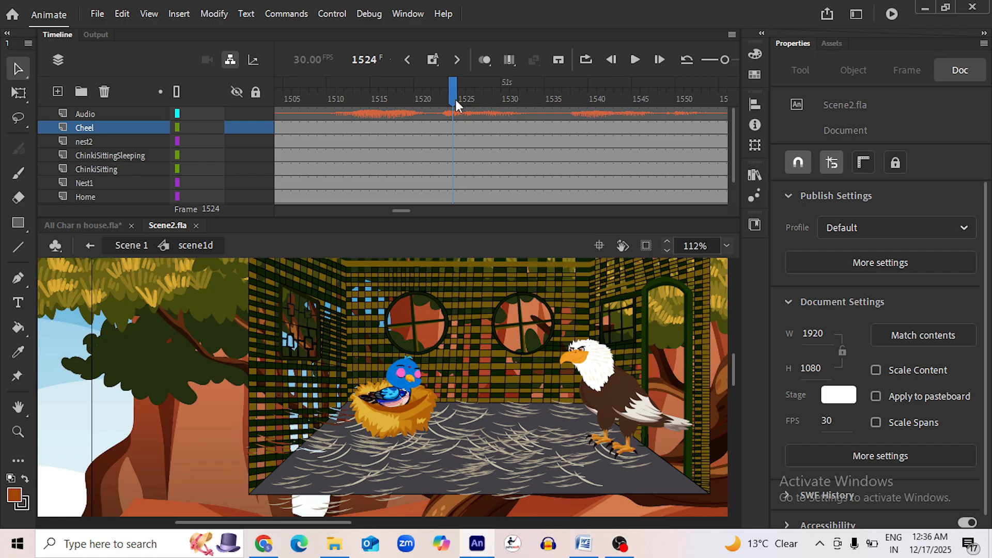
{"action": "left_click_drag", "start_coordinate": [463, 95], "coordinate": [394, 98]}
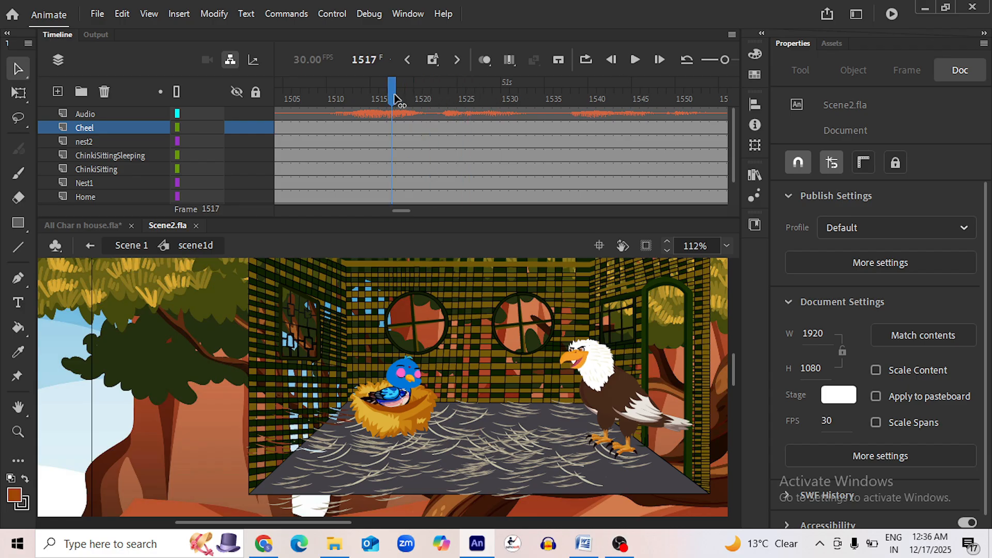
{"action": "left_click", "coordinate": [635, 60]}
{"action": "left_click", "coordinate": [634, 60]}
{"action": "left_click_drag", "start_coordinate": [504, 89], "coordinate": [427, 106]}
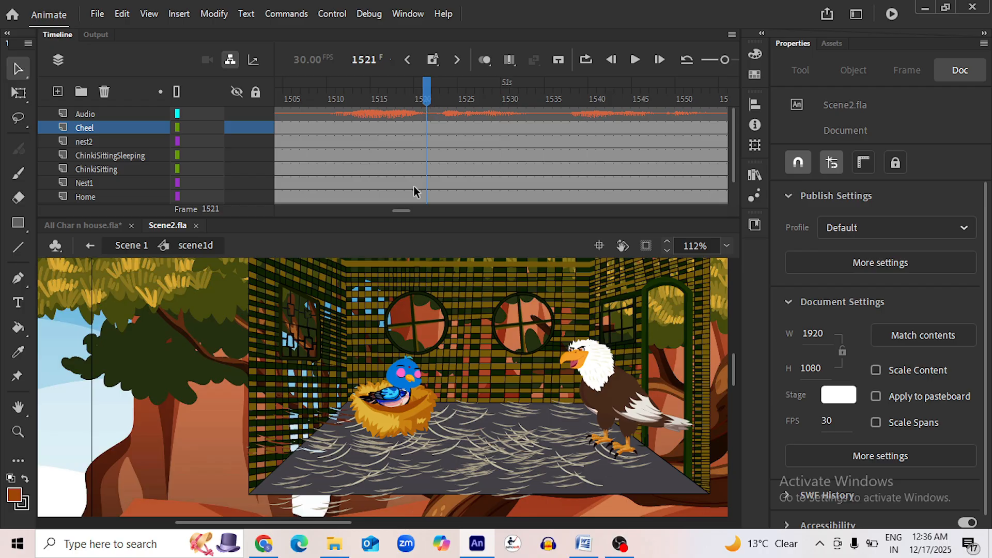
Insert a blank keyframe on the ChinkiSittingSleeping layer at frame 1521 so the sleeping bird ends there
{"action": "scroll", "coordinate": [413, 405], "scroll_direction": "up", "scroll_amount": 4}
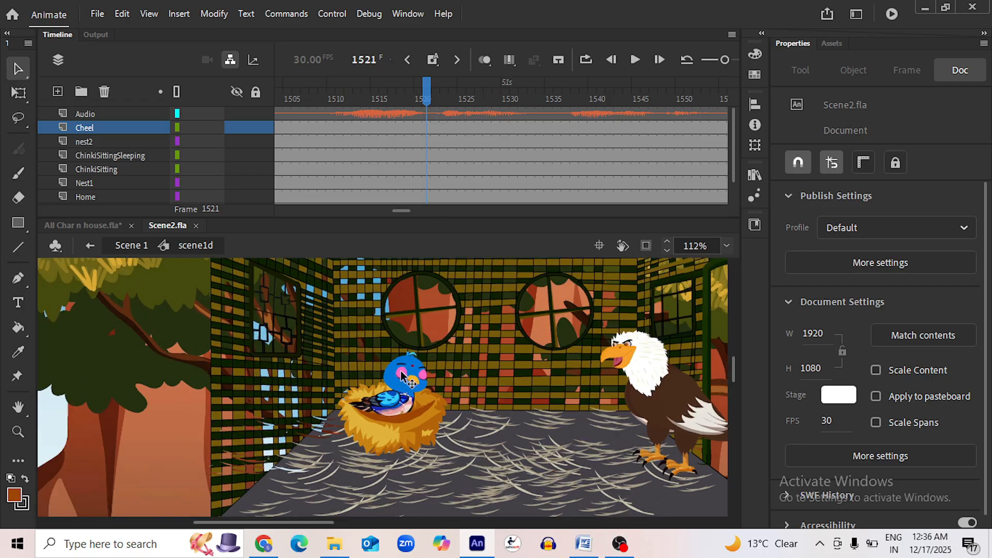
{"action": "left_click", "coordinate": [440, 362]}
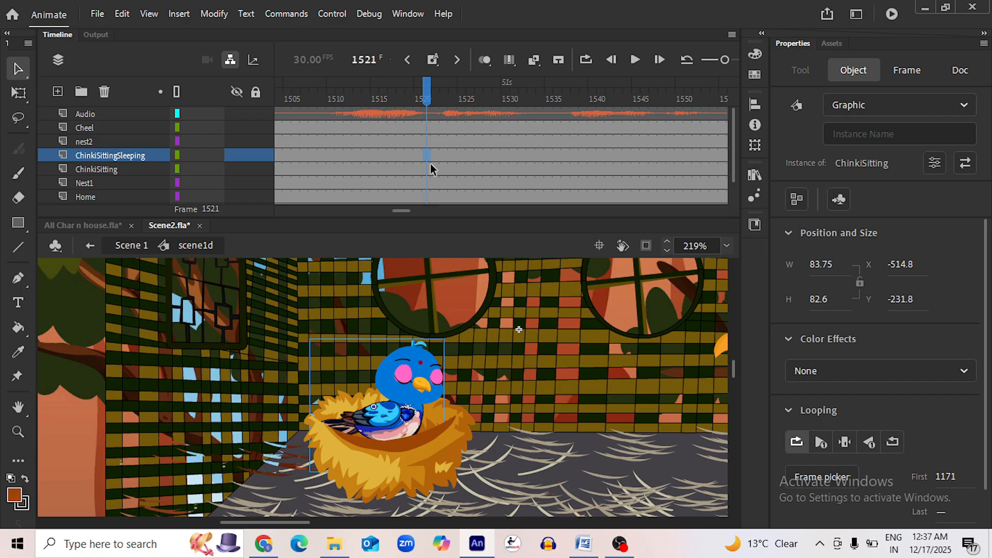
{"action": "key", "text": "F7"}
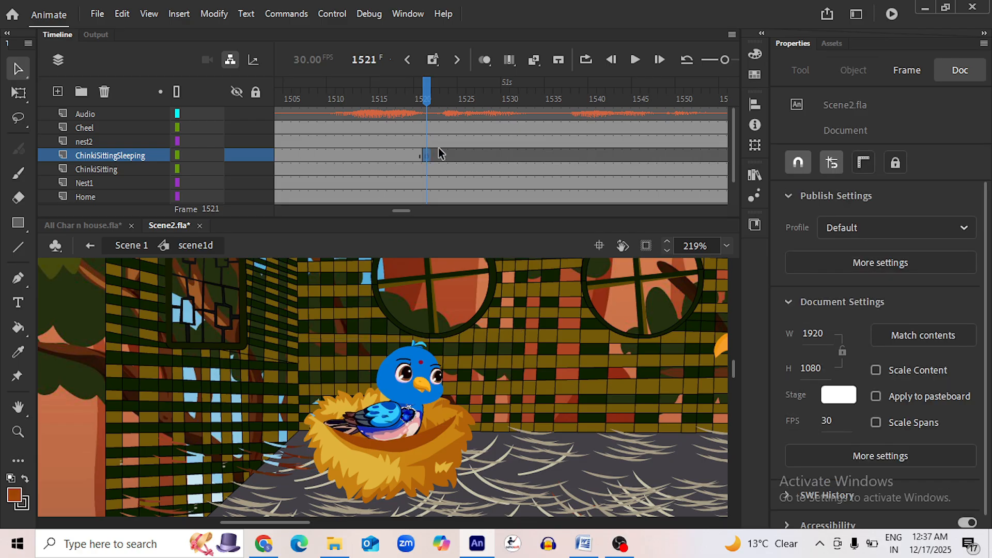
{"action": "mouse_move", "coordinate": [428, 97]}
{"action": "left_mouse_down"}
{"action": "mouse_move", "coordinate": [410, 96]}
{"action": "mouse_move", "coordinate": [428, 100]}
{"action": "left_mouse_up"}
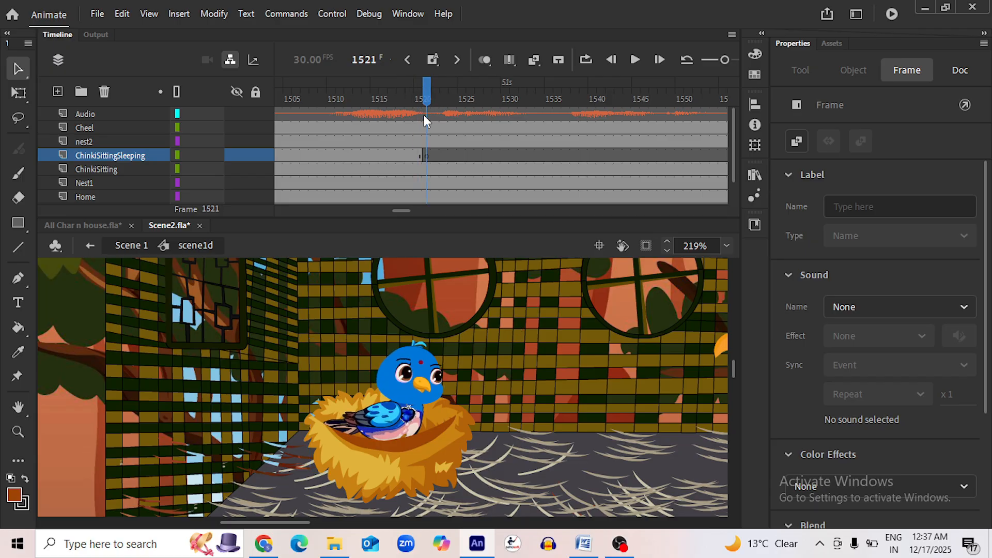
{"action": "left_click", "coordinate": [503, 290]}
{"action": "scroll", "coordinate": [501, 287], "scroll_direction": "down", "scroll_amount": 2}
{"action": "scroll", "coordinate": [527, 404], "scroll_direction": "down", "scroll_amount": 1}
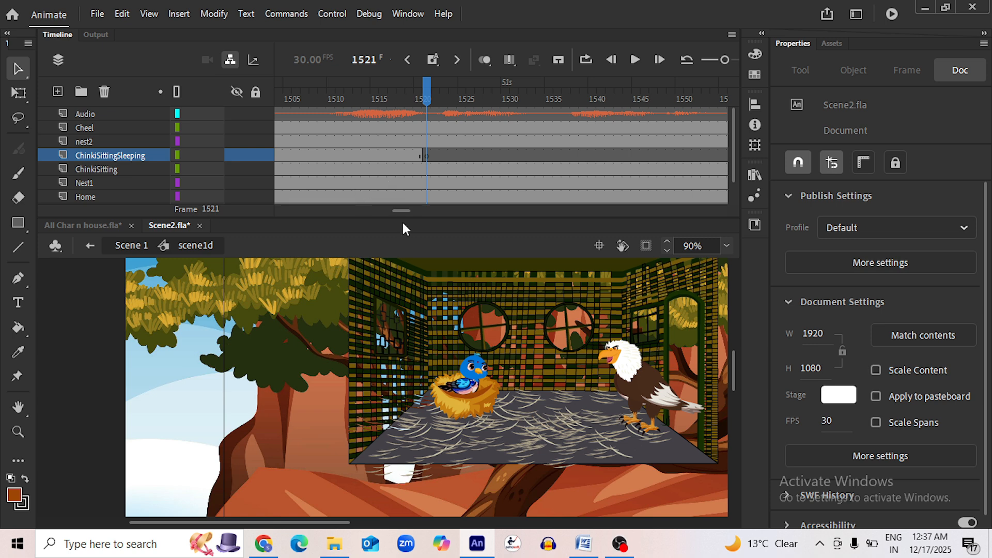
Reopen scene1d from Scene 1 at frame 1171, blank the ChinkiSitting layer from that frame on, and save the file
{"action": "left_click_drag", "start_coordinate": [401, 209], "coordinate": [395, 213]}
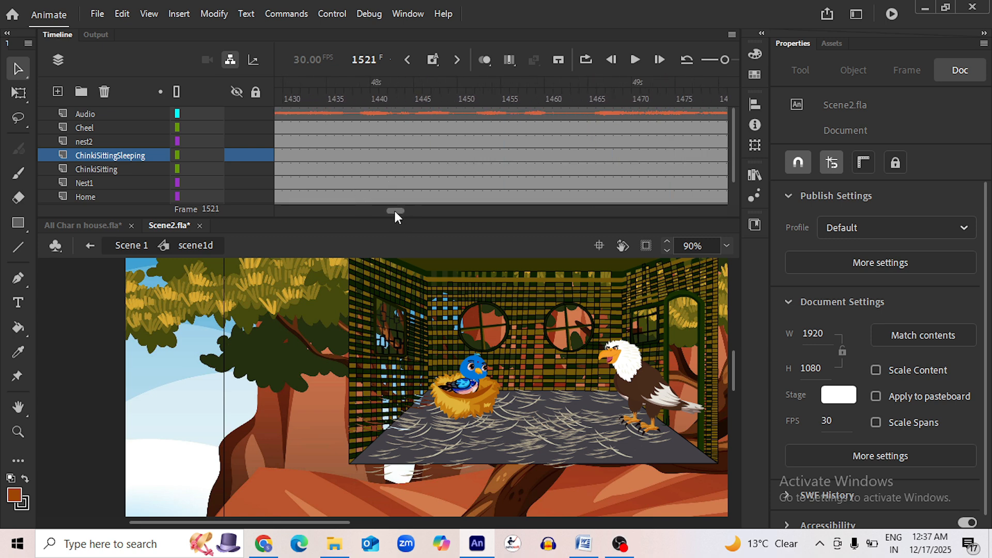
{"action": "left_click", "coordinate": [116, 247]}
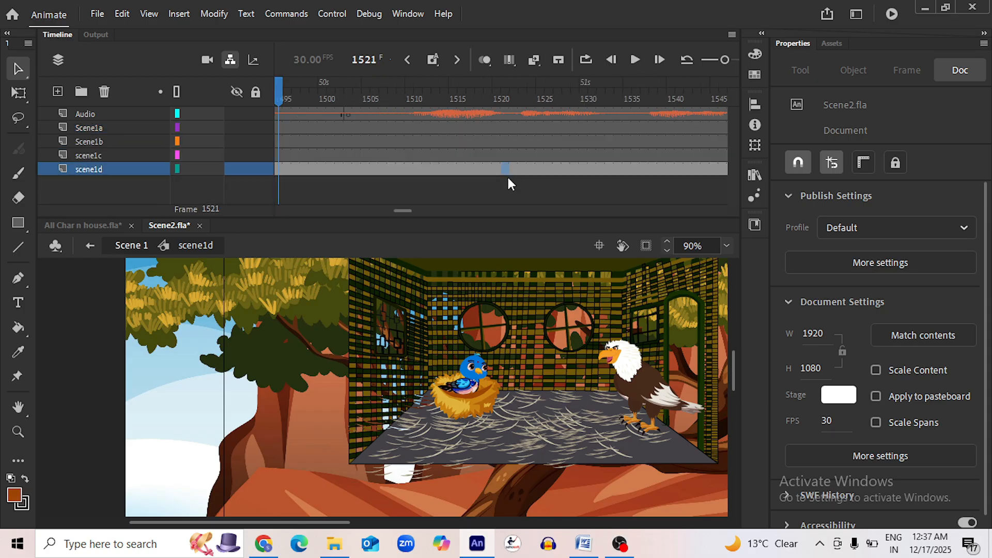
{"action": "left_click_drag", "start_coordinate": [397, 211], "coordinate": [369, 211]}
{"action": "left_click", "coordinate": [304, 95]}
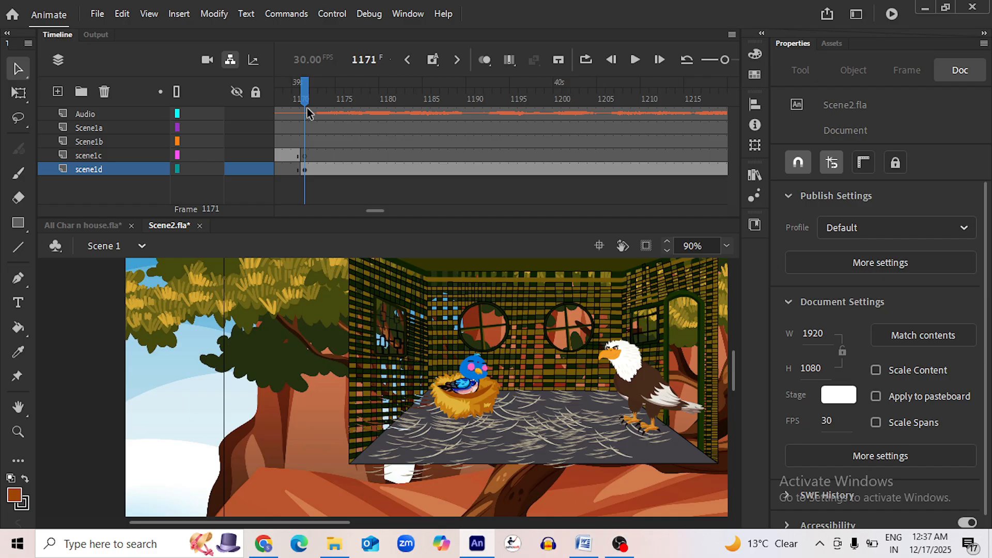
{"action": "double_click", "coordinate": [465, 382]}
{"action": "left_click", "coordinate": [506, 156]}
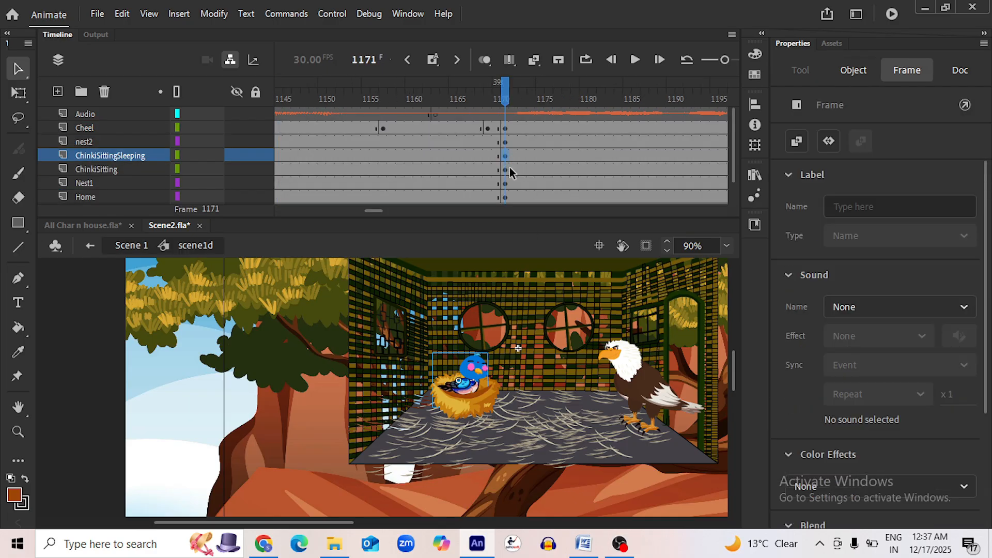
{"action": "left_click", "coordinate": [511, 168]}
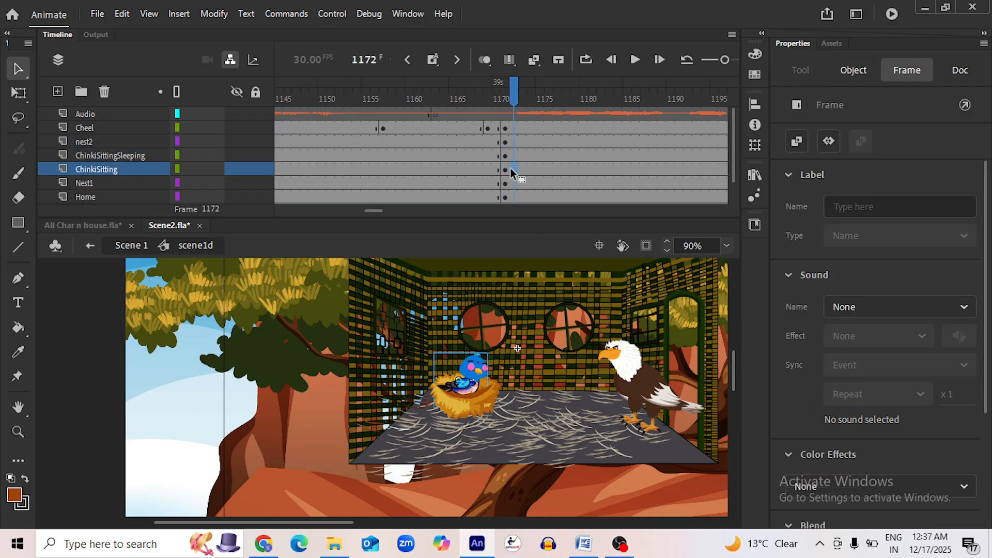
{"action": "left_click", "coordinate": [554, 175]}
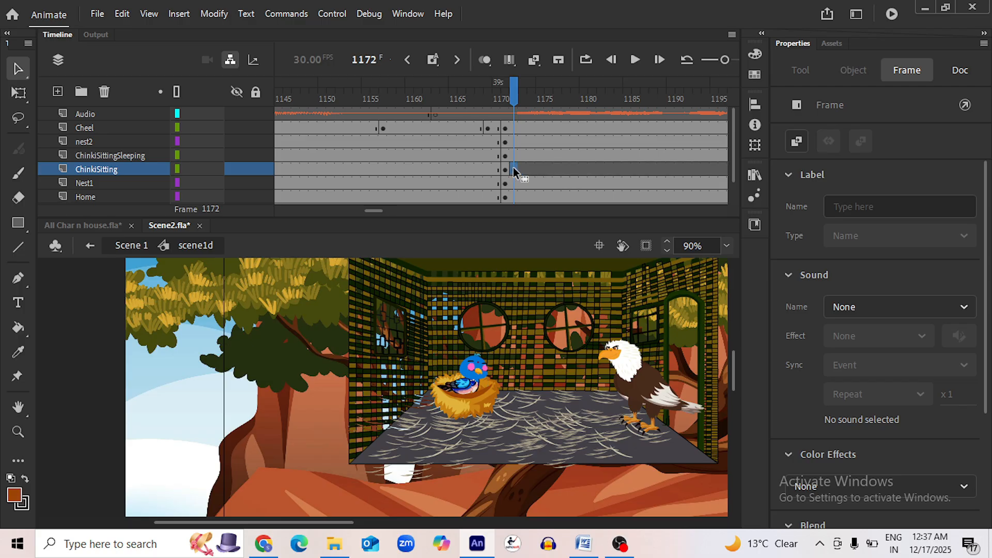
{"action": "left_click_drag", "start_coordinate": [507, 168], "coordinate": [504, 169]}
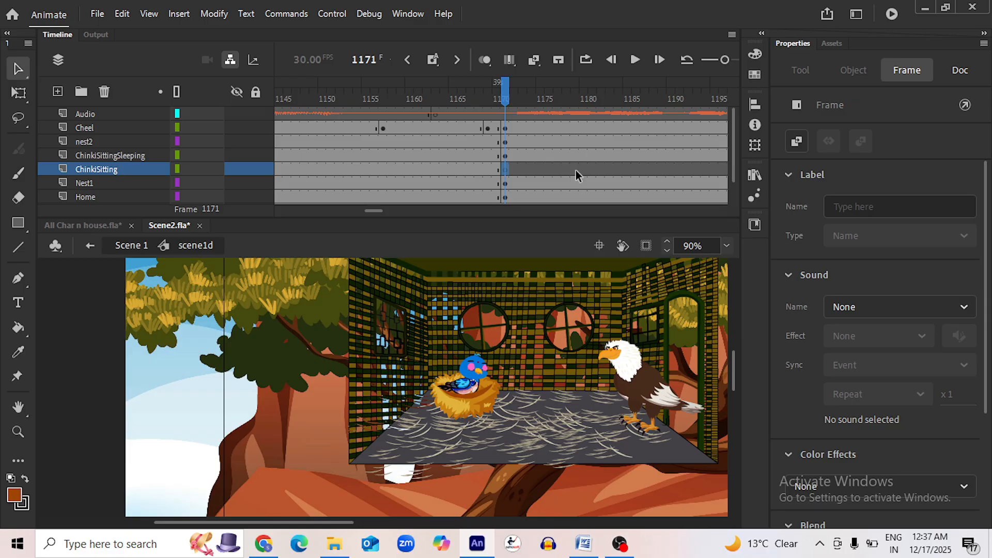
{"action": "key", "text": "ctrl+s"}
Play the shot from frame 1171 and check the ChinkiSitting layer at frame 1521
{"action": "left_click", "coordinate": [635, 59]}
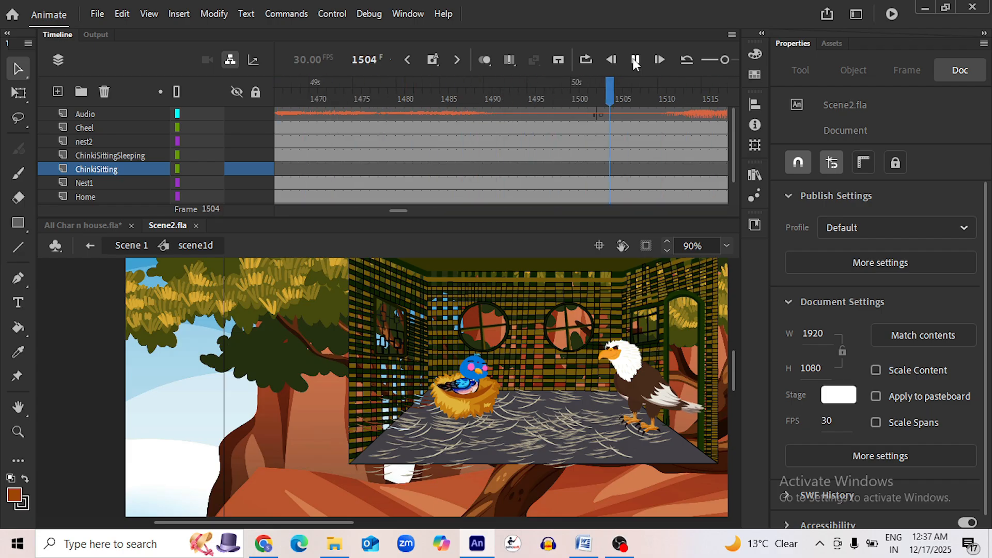
{"action": "left_click", "coordinate": [634, 60]}
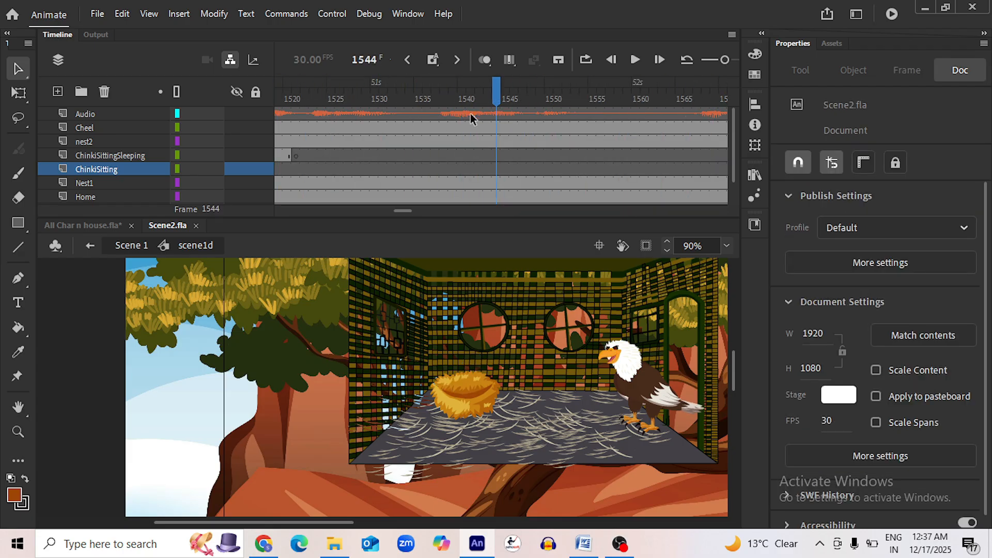
{"action": "left_click_drag", "start_coordinate": [486, 95], "coordinate": [382, 124]}
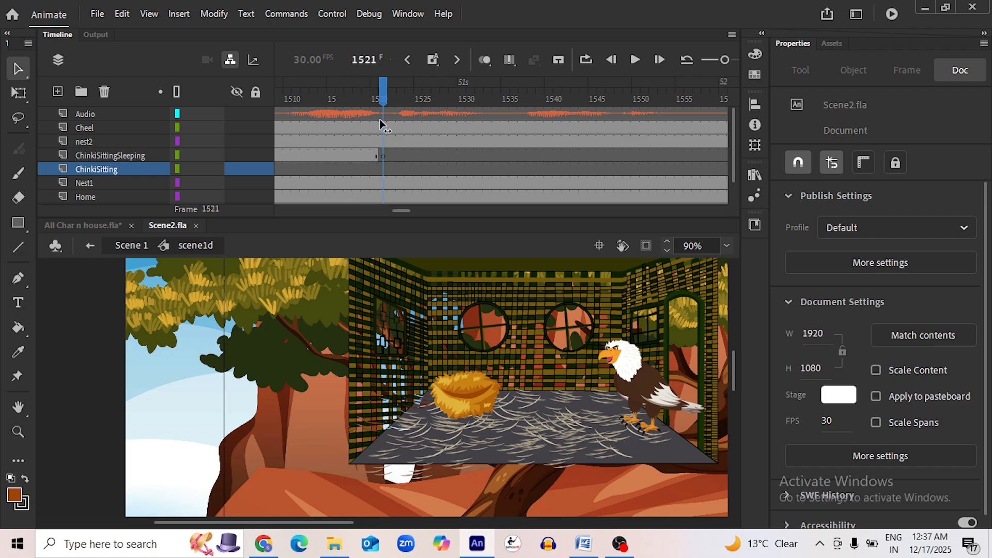
{"action": "left_click", "coordinate": [382, 169]}
Undo the blanking of the ChinkiSitting layer from frame 1171
{"action": "key", "text": "ctrl+z"}
{"action": "key", "text": "ctrl+z"}
{"action": "key", "text": "ctrl+z"}
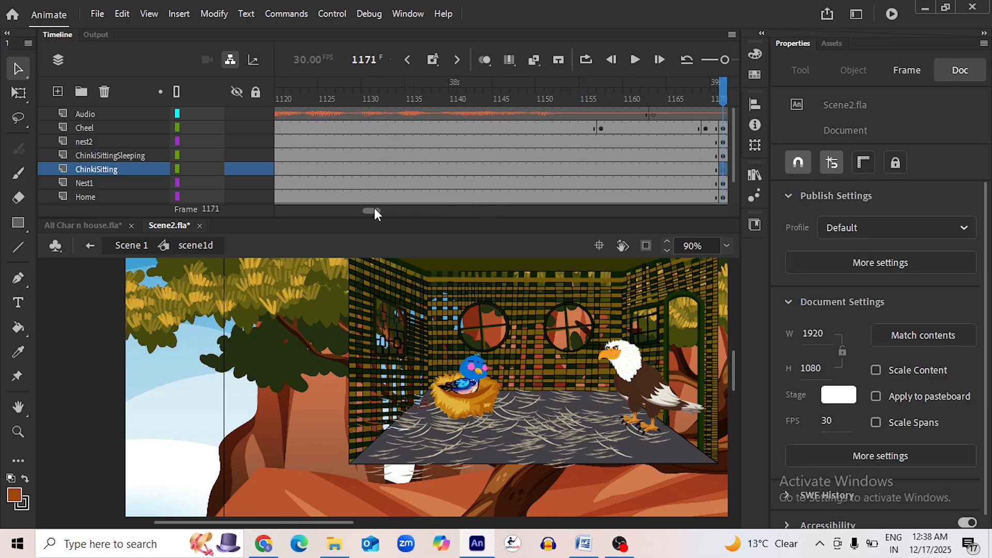
Insert a keyframe on the ChinkiSitting layer at frame 1521 and save the file
{"action": "left_click_drag", "start_coordinate": [375, 208], "coordinate": [376, 210]}
{"action": "key", "text": "."}
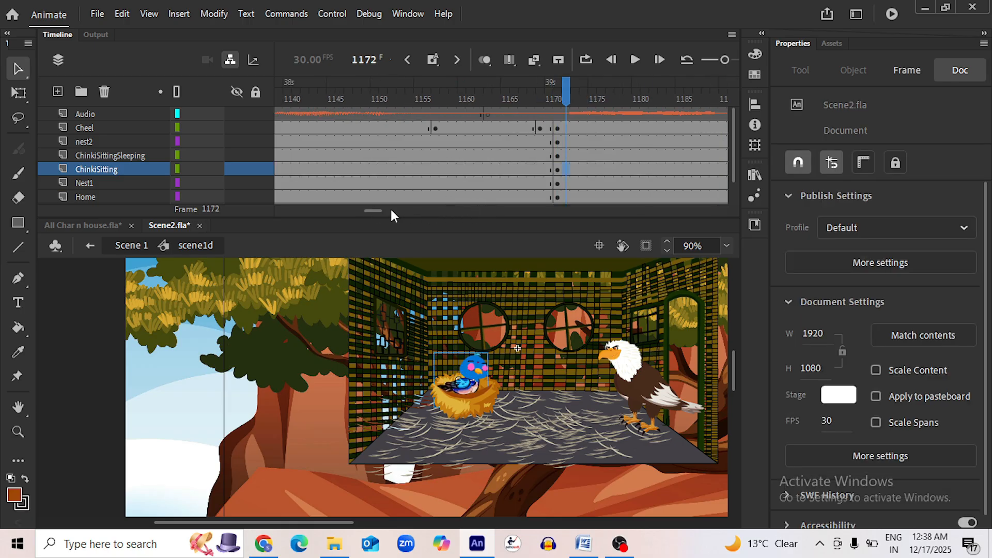
{"action": "left_click_drag", "start_coordinate": [377, 215], "coordinate": [398, 219]}
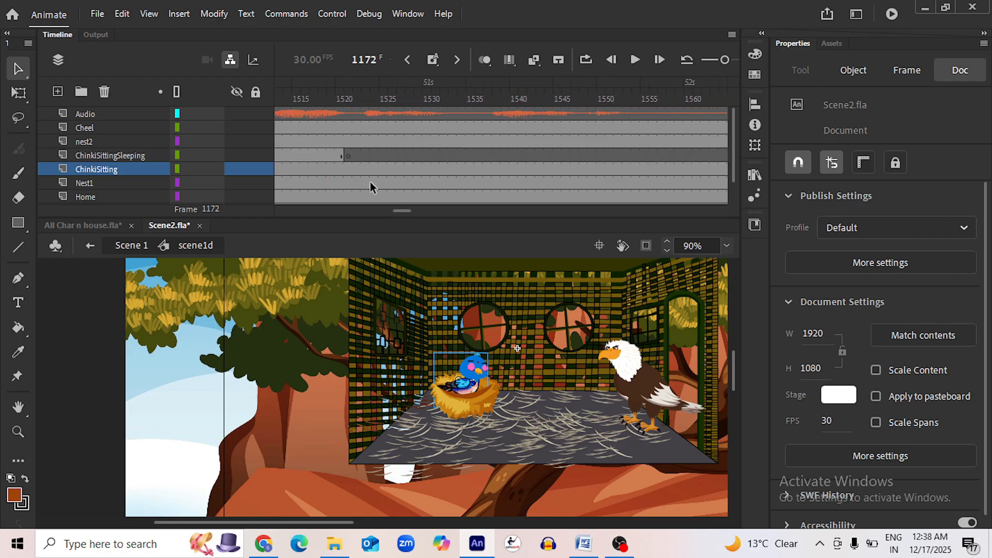
{"action": "left_click", "coordinate": [349, 169]}
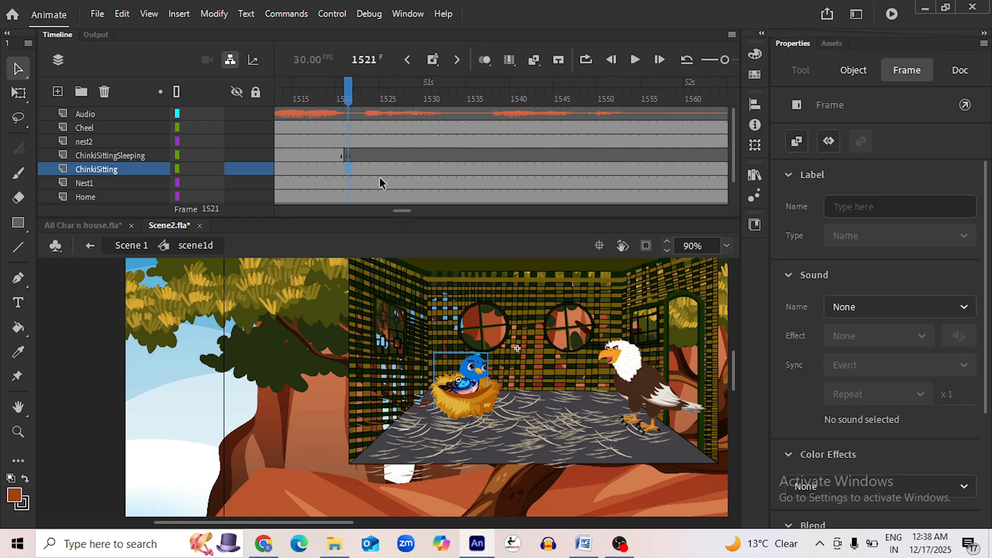
{"action": "key", "text": "ctrl+s"}
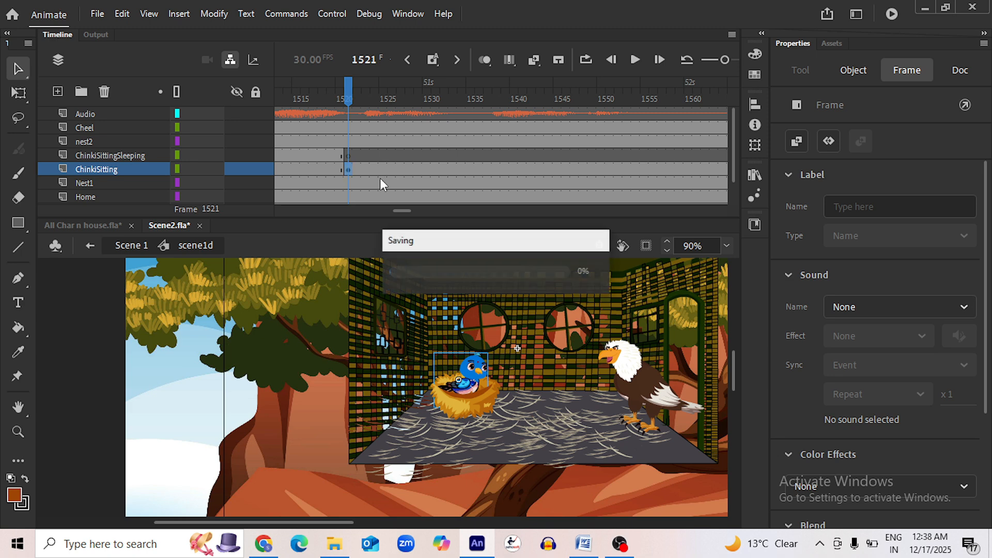
Blank the ChinkiSitting layer from frame 1171 up to its keyframe at frame 1521 and save the file
{"action": "left_click_drag", "start_coordinate": [403, 213], "coordinate": [375, 205]}
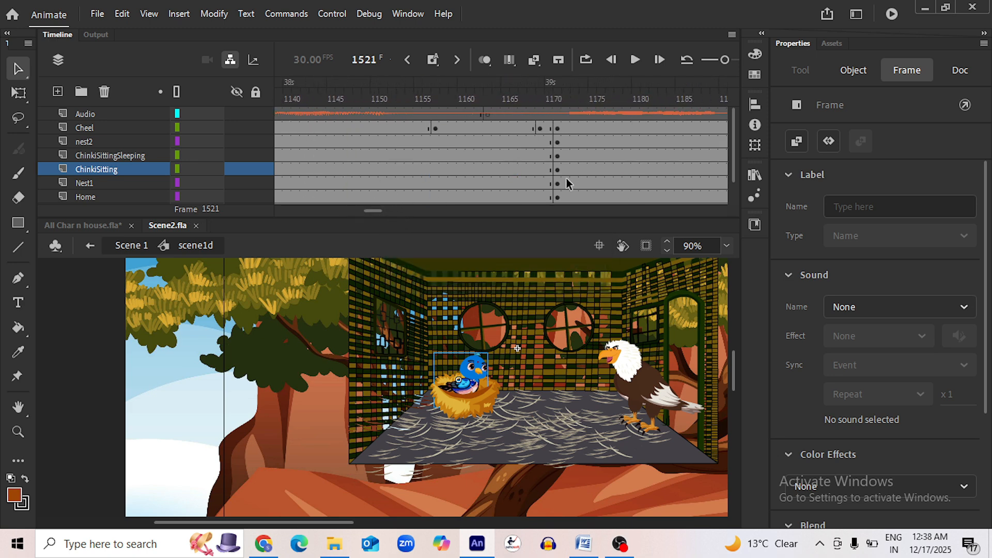
{"action": "left_click", "coordinate": [566, 170]}
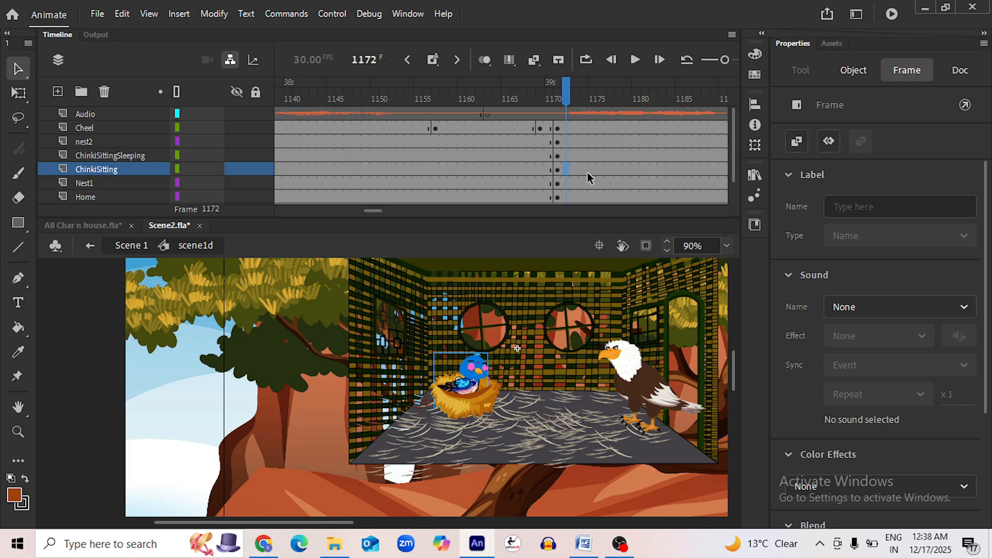
{"action": "left_click", "coordinate": [587, 172]}
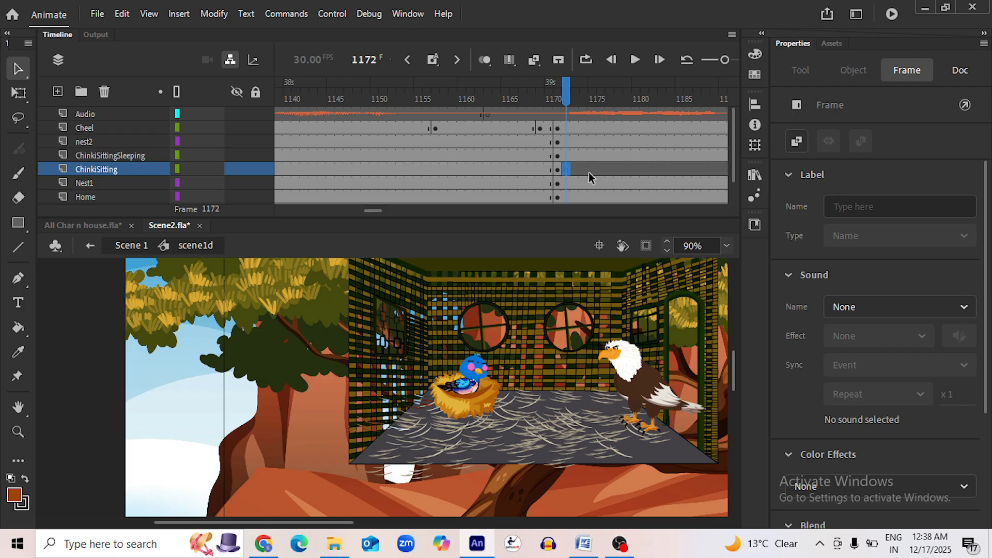
{"action": "left_click", "coordinate": [559, 170]}
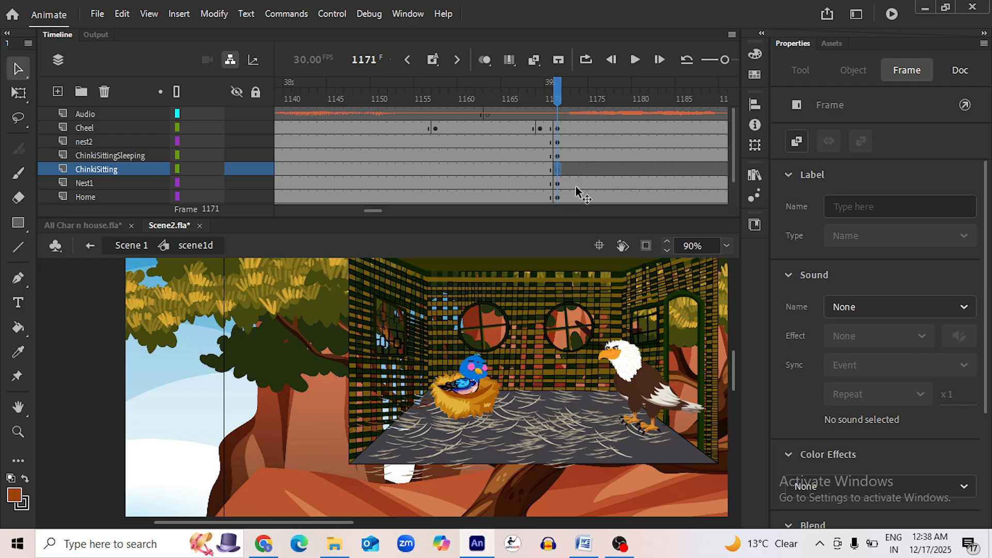
{"action": "key", "text": "ctrl+s"}
Play the shot from frame 1521 to check the switch from the sleeping to the awake Chinki
{"action": "left_click_drag", "start_coordinate": [371, 210], "coordinate": [398, 213]}
{"action": "mouse_move", "coordinate": [674, 102]}
{"action": "left_mouse_down"}
{"action": "mouse_move", "coordinate": [654, 103]}
{"action": "mouse_move", "coordinate": [680, 108]}
{"action": "left_mouse_up"}
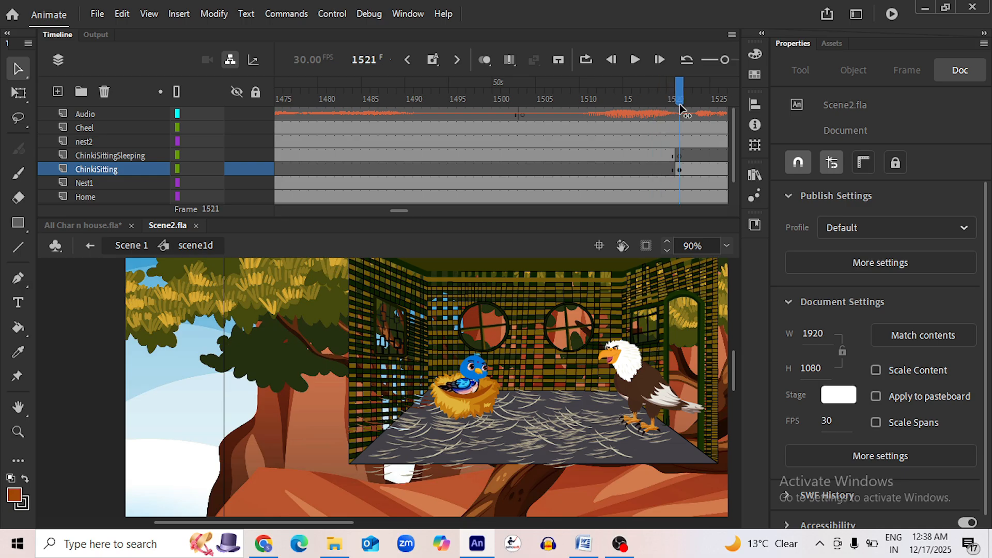
{"action": "left_click", "coordinate": [636, 60]}
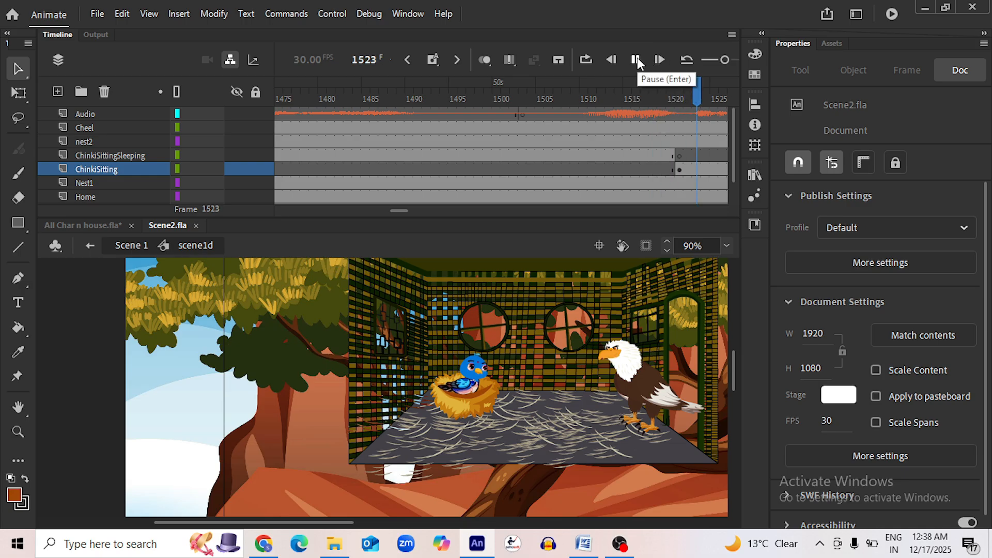
{"action": "left_click", "coordinate": [636, 60]}
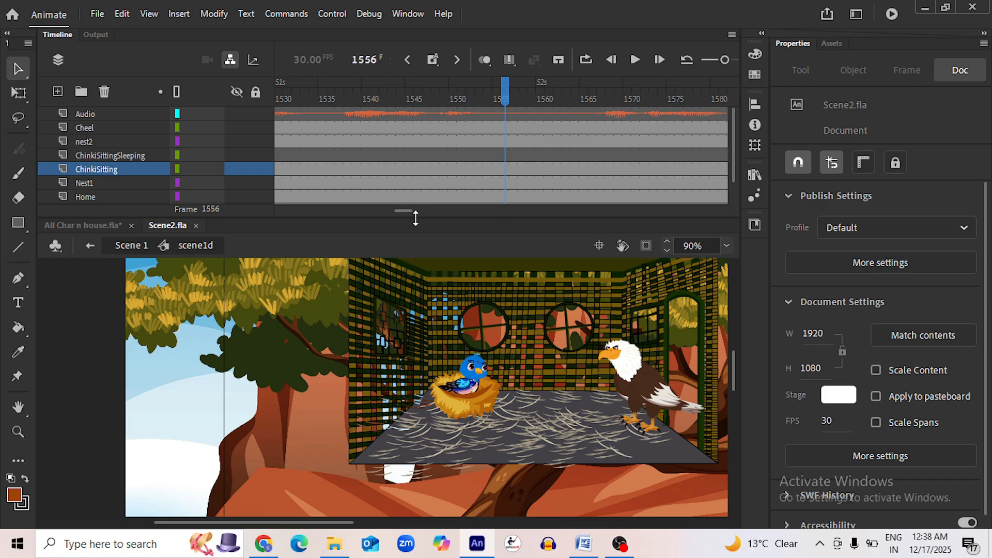
Add a keyframe on the Cheel layer at frame 1521 with the eagle's first looping frame set to 1521, and save
{"action": "left_click_drag", "start_coordinate": [407, 212], "coordinate": [404, 210]}
{"action": "left_click", "coordinate": [525, 110]}
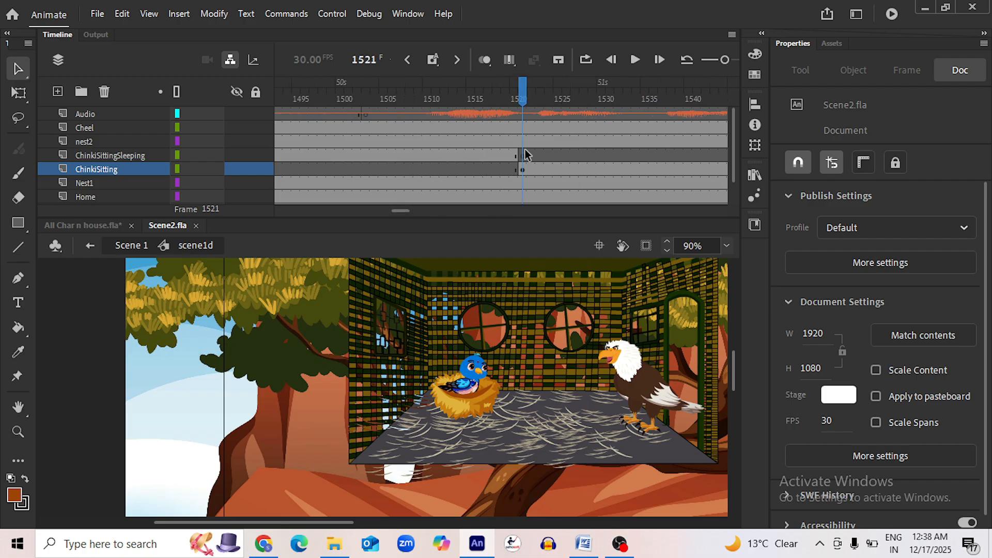
{"action": "left_click", "coordinate": [627, 380]}
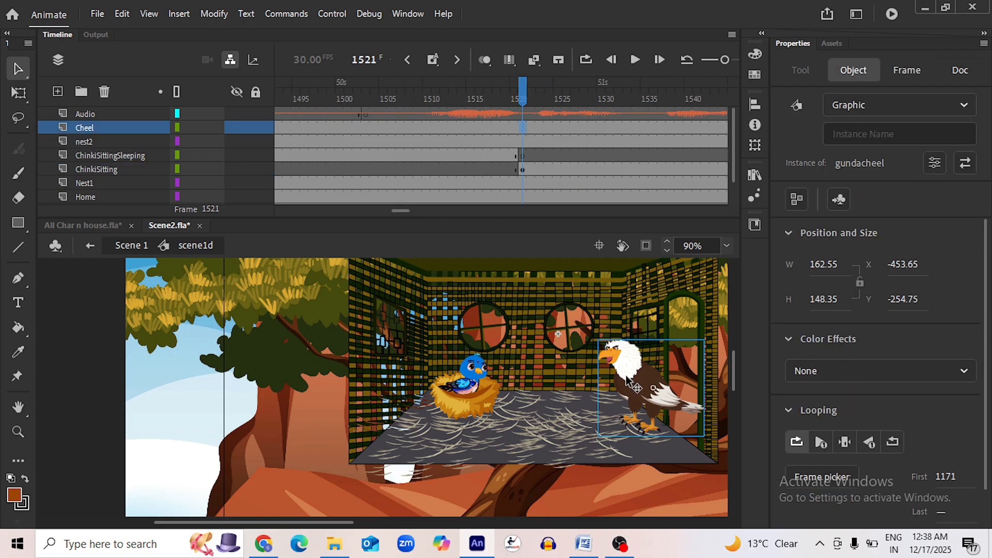
{"action": "left_click", "coordinate": [945, 475]}
{"action": "type", "text": "15"}
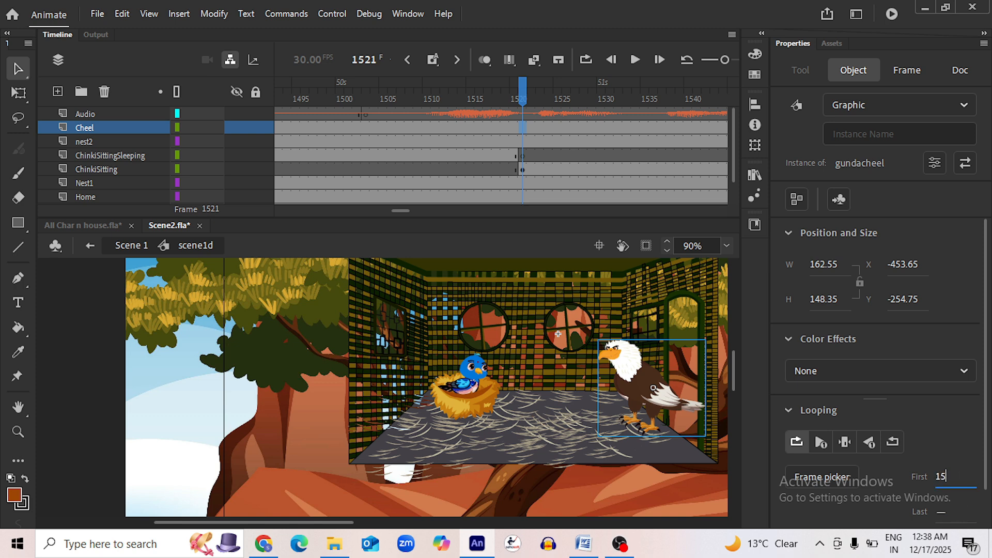
{"action": "type", "text": "21"}
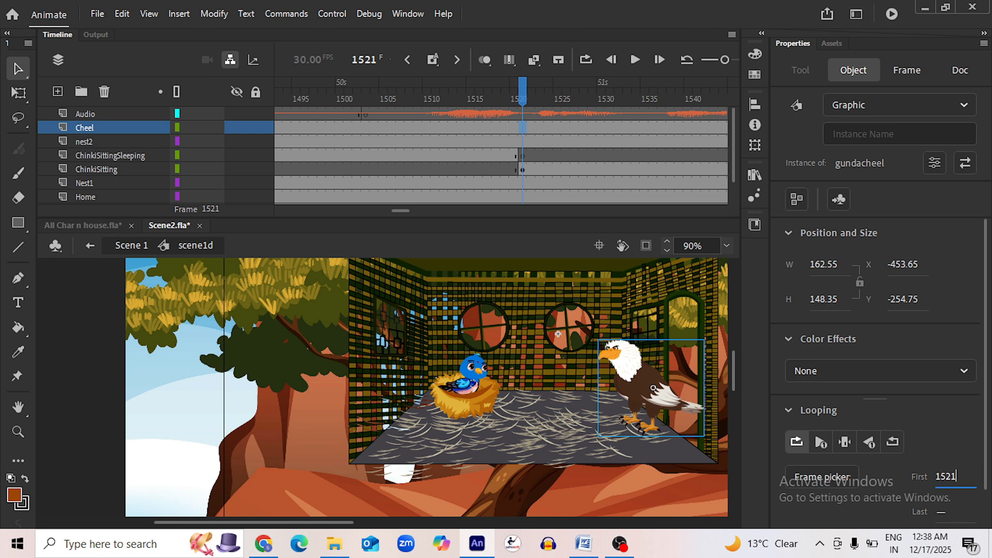
{"action": "key", "text": "ctrl+s"}
{"action": "left_click_drag", "start_coordinate": [522, 102], "coordinate": [522, 133]}
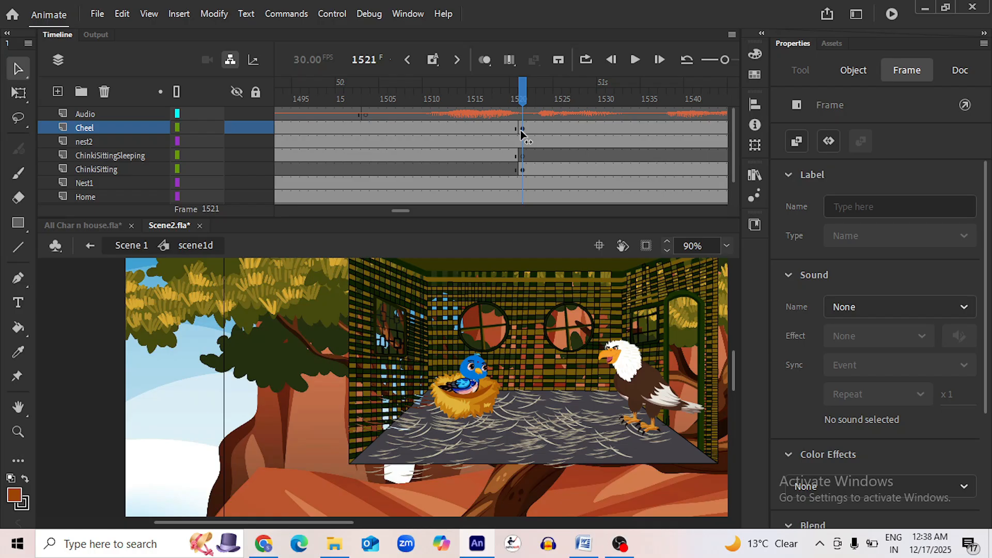
{"action": "left_click", "coordinate": [525, 128]}
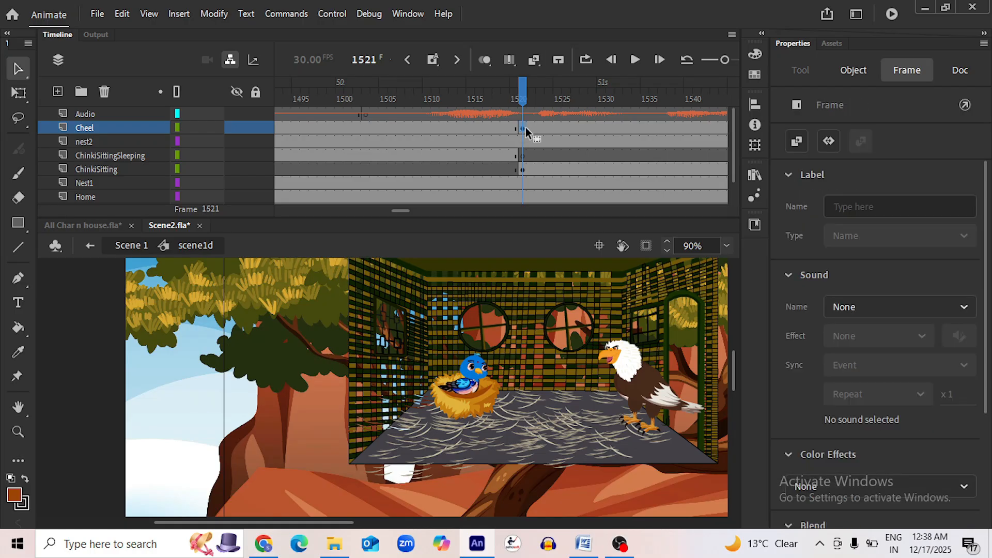
Open the eagle's gundacheel symbol for editing and preview its lip sync against the audio around frame 1521
{"action": "left_click", "coordinate": [629, 397]}
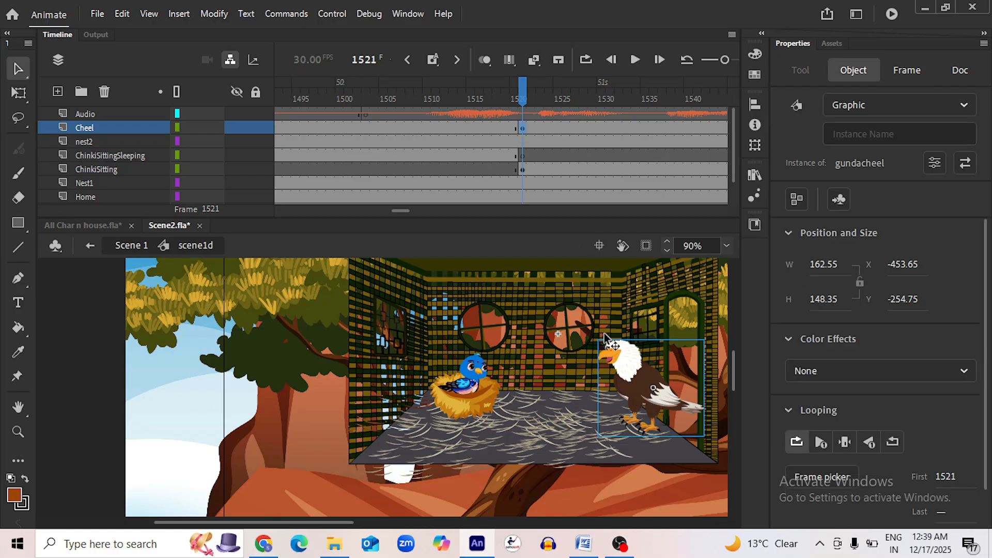
{"action": "double_click", "coordinate": [646, 376]}
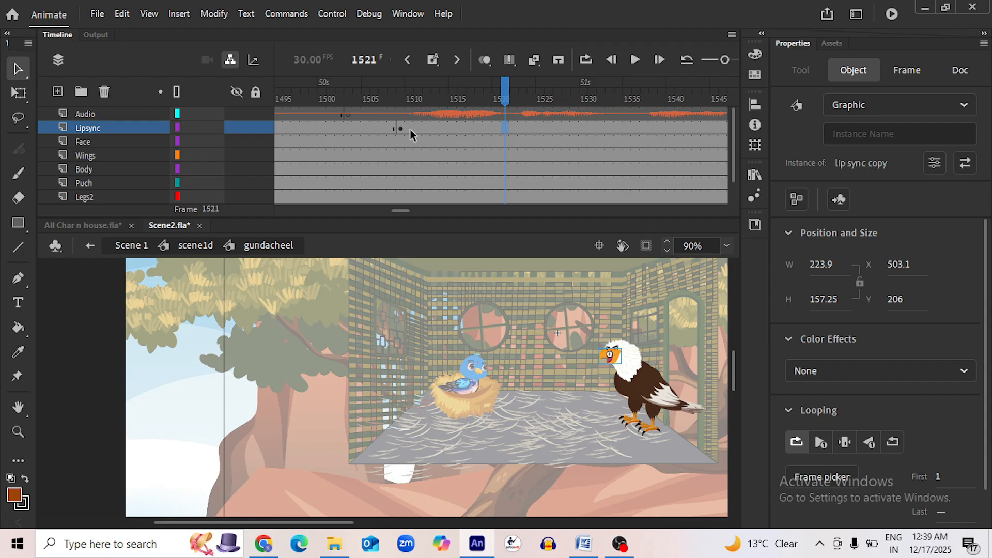
{"action": "left_click", "coordinate": [405, 130]}
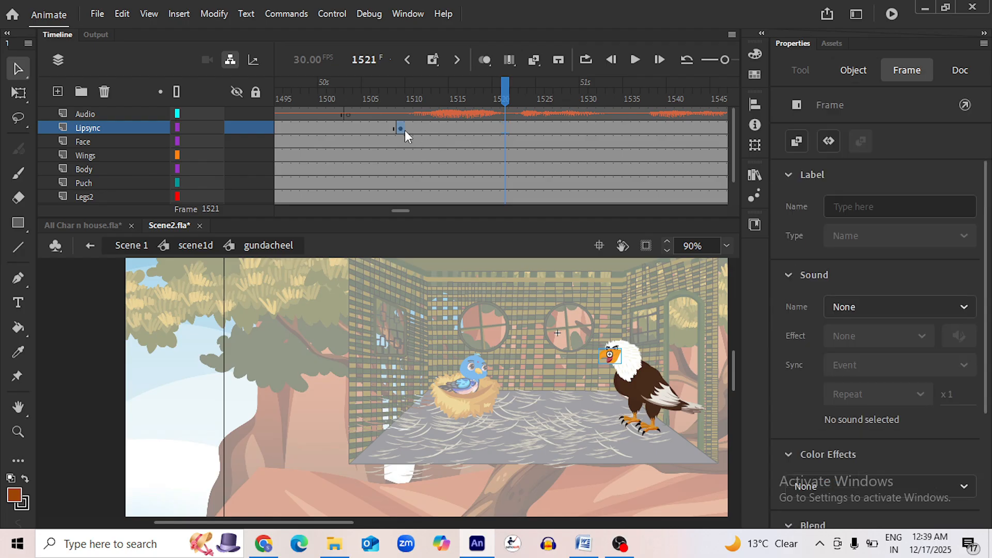
{"action": "left_click", "coordinate": [635, 59]}
{"action": "left_click", "coordinate": [552, 86]}
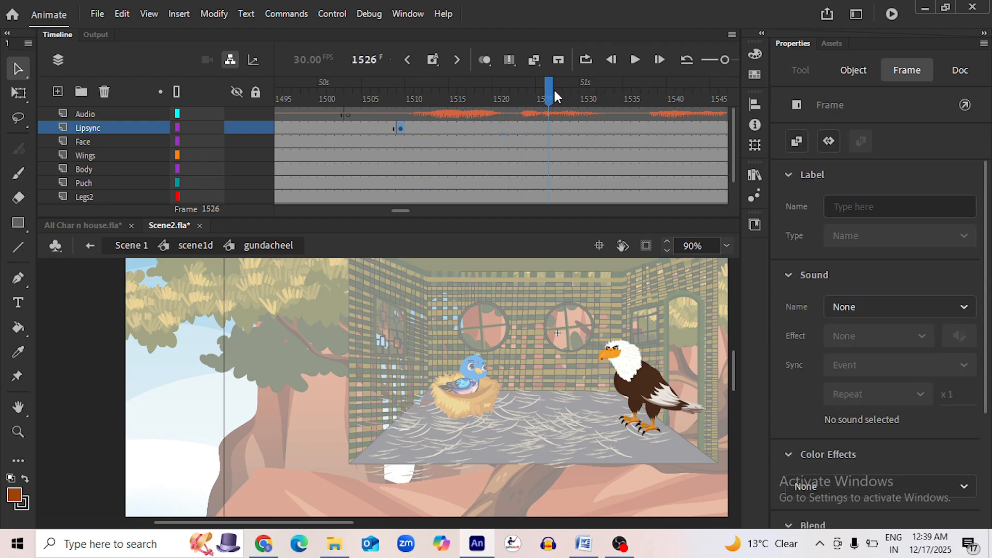
{"action": "left_click_drag", "start_coordinate": [553, 95], "coordinate": [449, 135]}
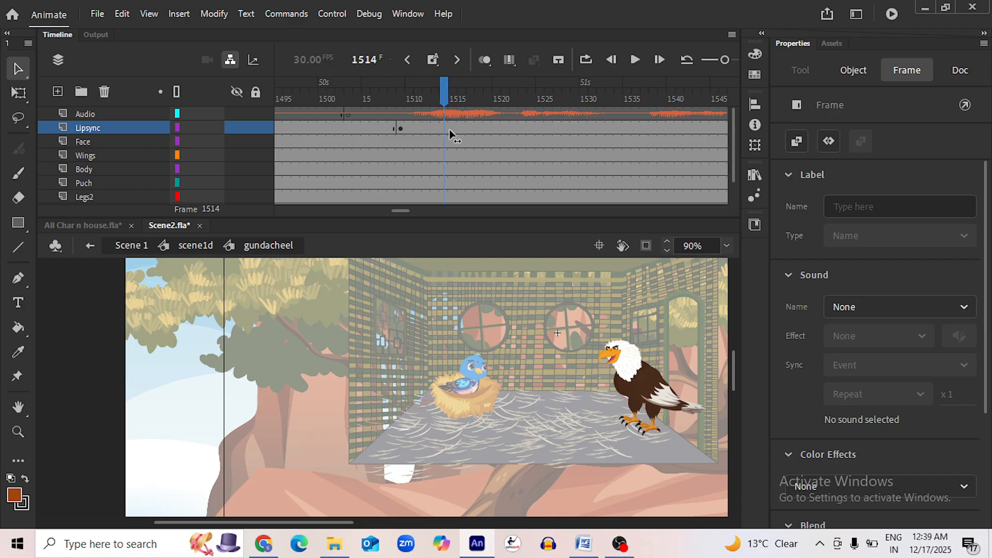
Insert keyframes on the Face, Wings and Body layers at frames 1509, 1521 and 1531
{"action": "left_click", "coordinate": [401, 128]}
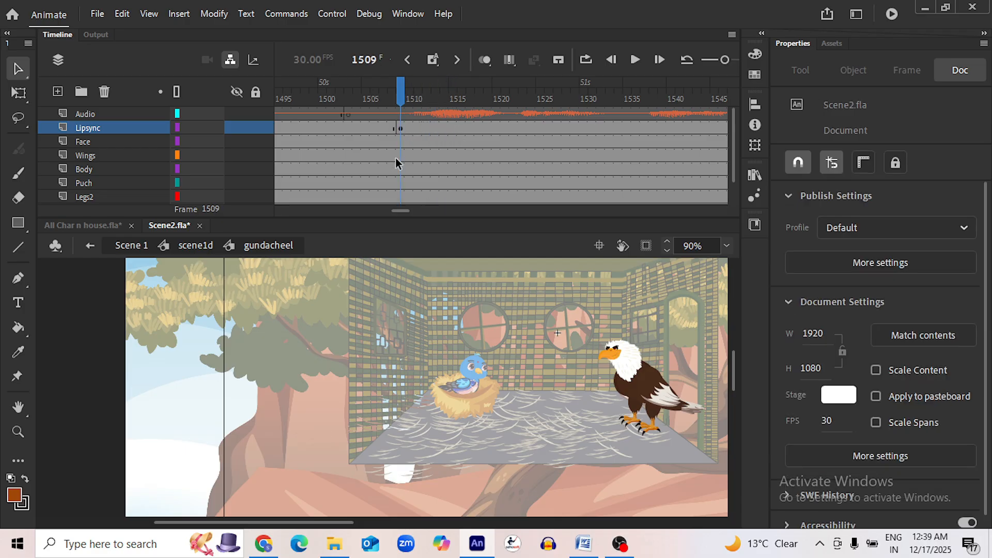
{"action": "left_click_drag", "start_coordinate": [398, 143], "coordinate": [402, 171]}
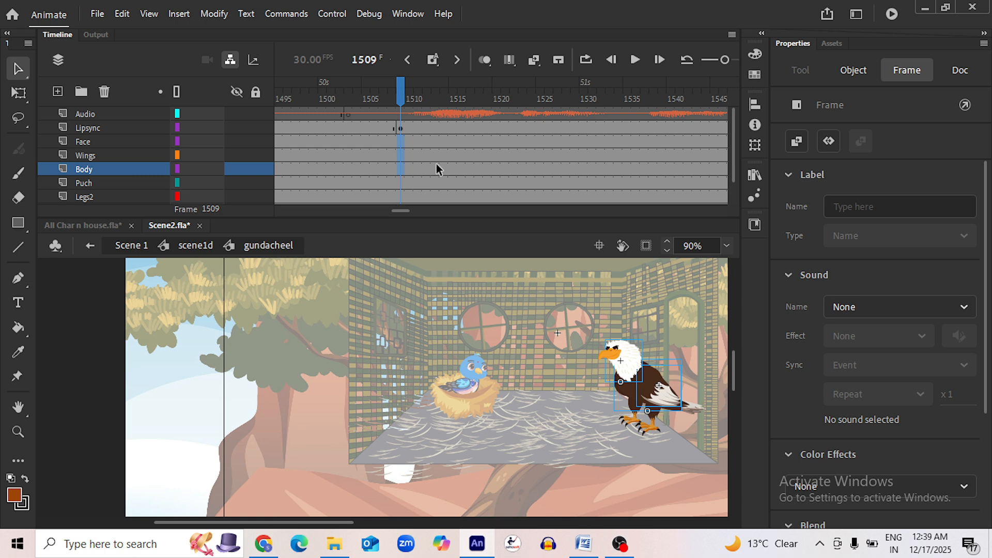
{"action": "key", "text": "F6"}
{"action": "left_click_drag", "start_coordinate": [592, 145], "coordinate": [593, 157]}
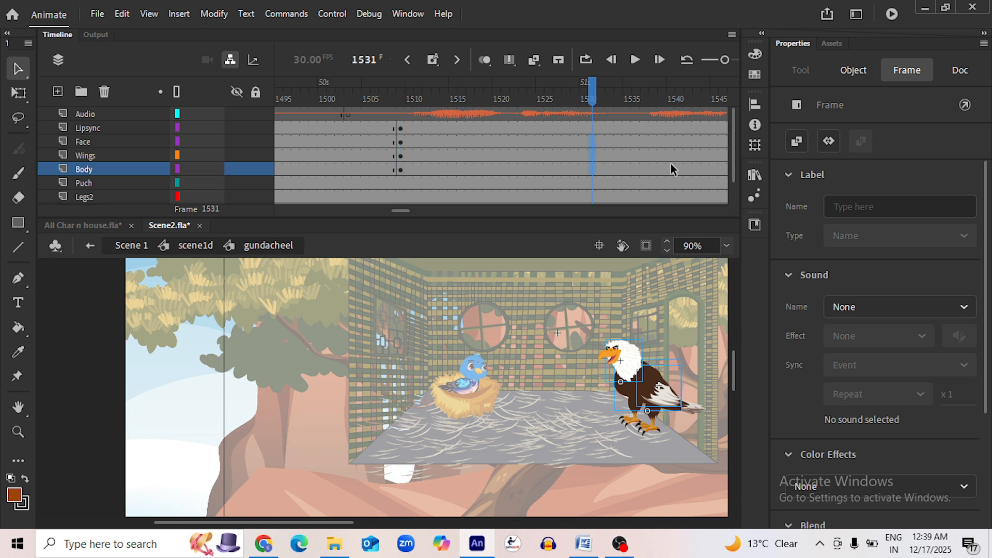
{"action": "key", "text": "F6"}
{"action": "left_click_drag", "start_coordinate": [507, 141], "coordinate": [509, 162]}
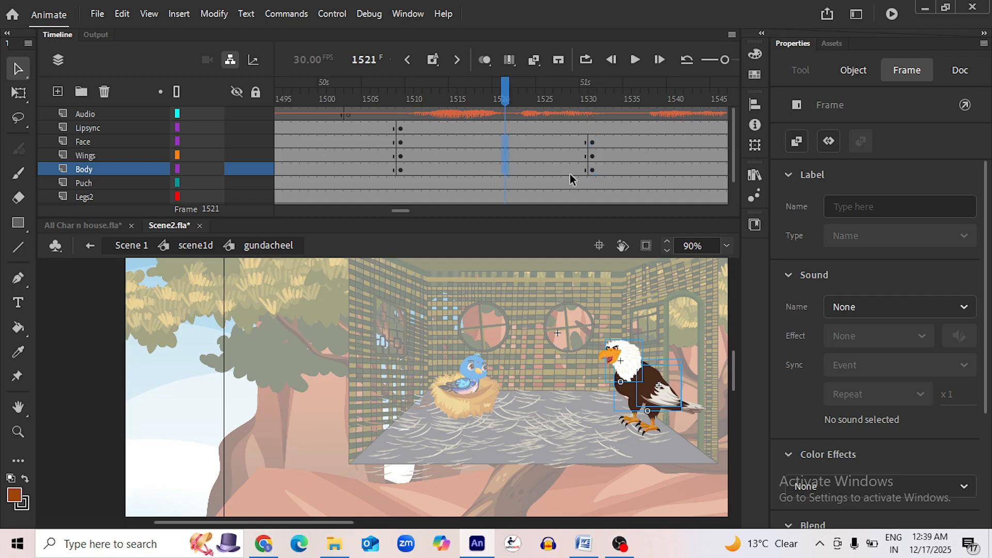
{"action": "key", "text": "F6"}
At frame 1521, set the pivot of the eagle's face, wings and body at their lower edge and squash them to a height of 584.45
{"action": "left_click", "coordinate": [603, 347]}
{"action": "key", "text": "q"}
{"action": "scroll", "coordinate": [603, 346], "scroll_direction": "up", "scroll_amount": 3}
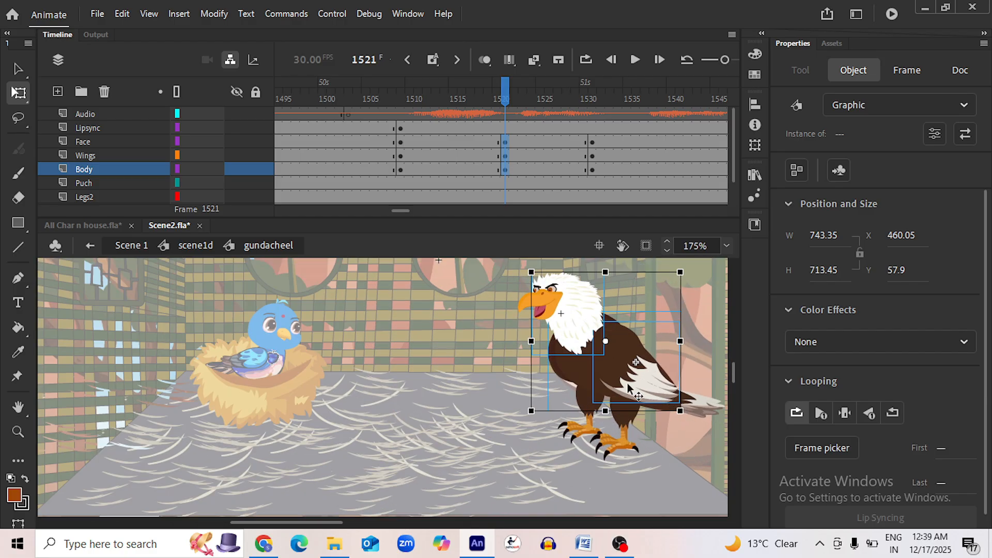
{"action": "left_click_drag", "start_coordinate": [602, 342], "coordinate": [610, 361]}
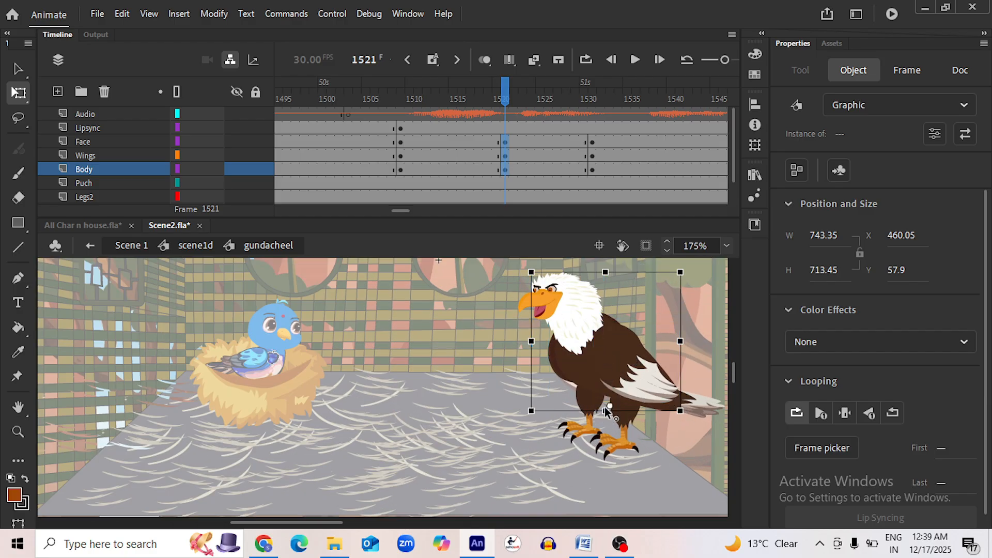
{"action": "left_click_drag", "start_coordinate": [604, 412], "coordinate": [603, 411]}
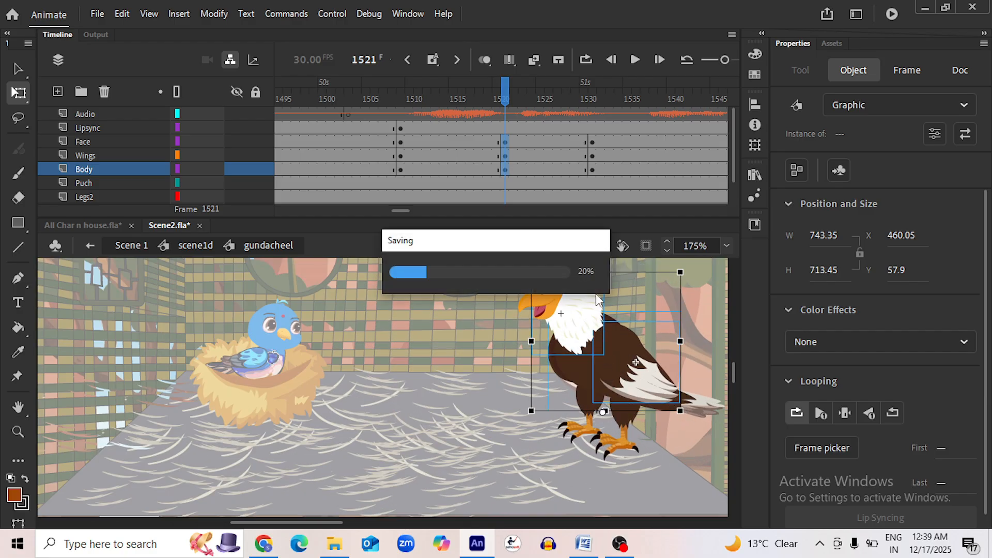
{"action": "left_click_drag", "start_coordinate": [605, 272], "coordinate": [606, 300]}
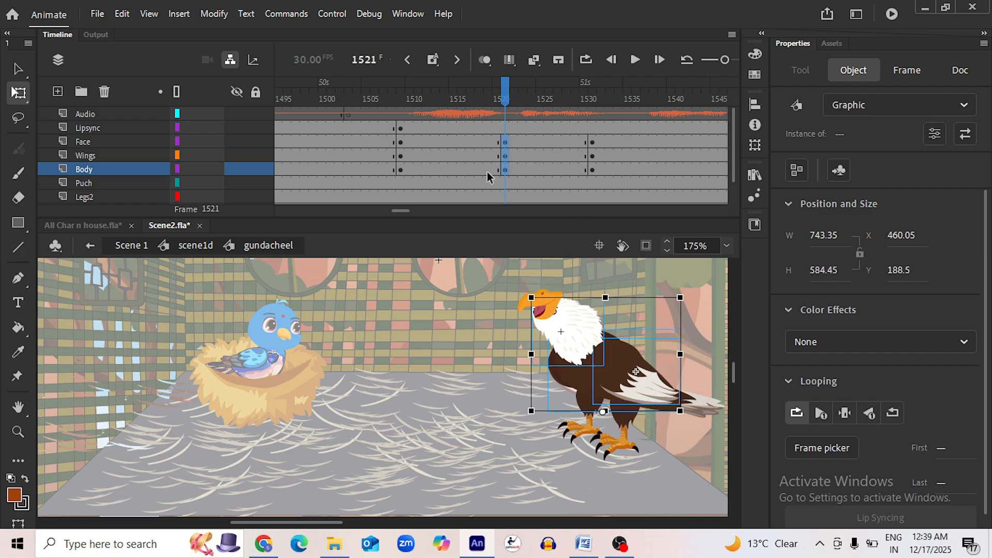
Create classic tweens on the Face, Wings and Body layers between frames 1509 and 1531 with Sync symbols turned off
{"action": "left_click_drag", "start_coordinate": [450, 145], "coordinate": [545, 166]}
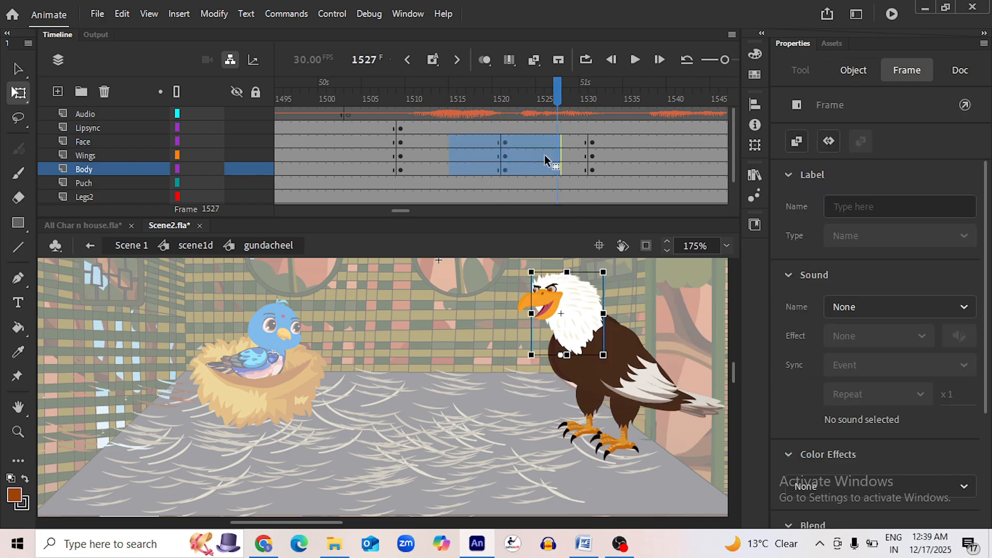
{"action": "right_click", "coordinate": [545, 166]}
{"action": "left_click", "coordinate": [589, 104]}
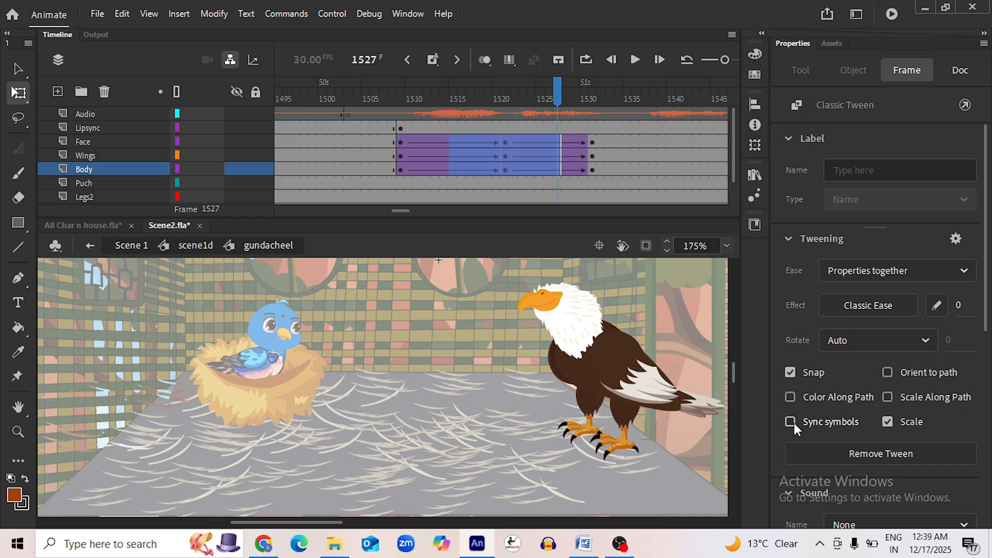
{"action": "left_click", "coordinate": [790, 421]}
Parent the Lipsync layer to the Face layer at frame 1509, save the file and return to the Selection tool
{"action": "left_click", "coordinate": [402, 128]}
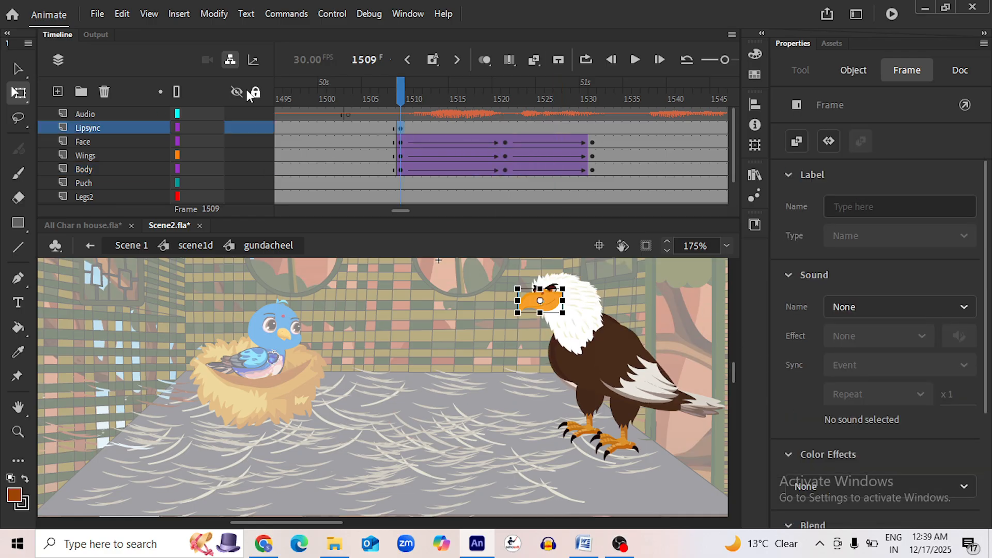
{"action": "left_click_drag", "start_coordinate": [179, 127], "coordinate": [178, 141]}
{"action": "key", "text": "ctrl+s"}
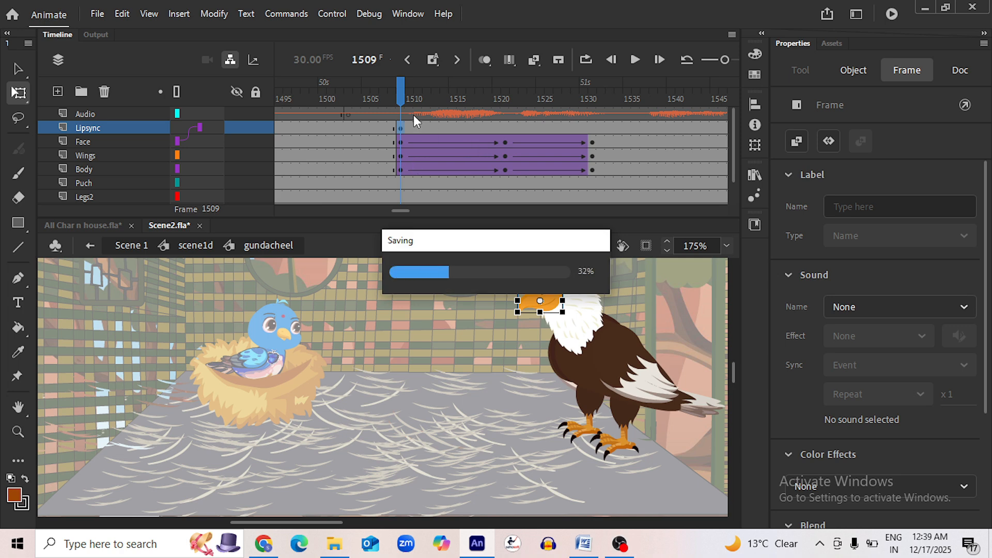
{"action": "left_click", "coordinate": [22, 68]}
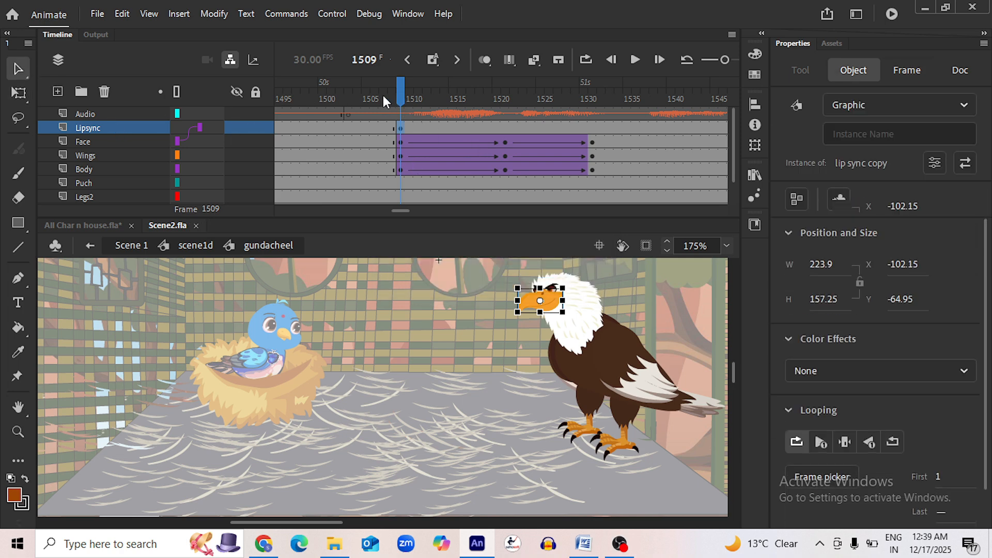
Play the timeline from just before frame 1509 to check the eagle's squash motion against the audio
{"action": "left_click", "coordinate": [366, 96]}
{"action": "left_click", "coordinate": [635, 60]}
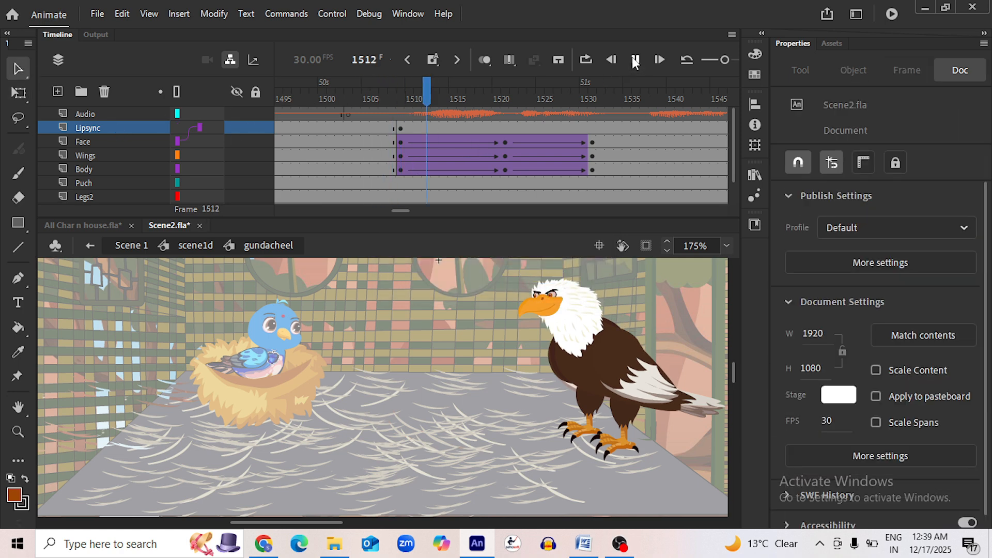
{"action": "left_click", "coordinate": [637, 58]}
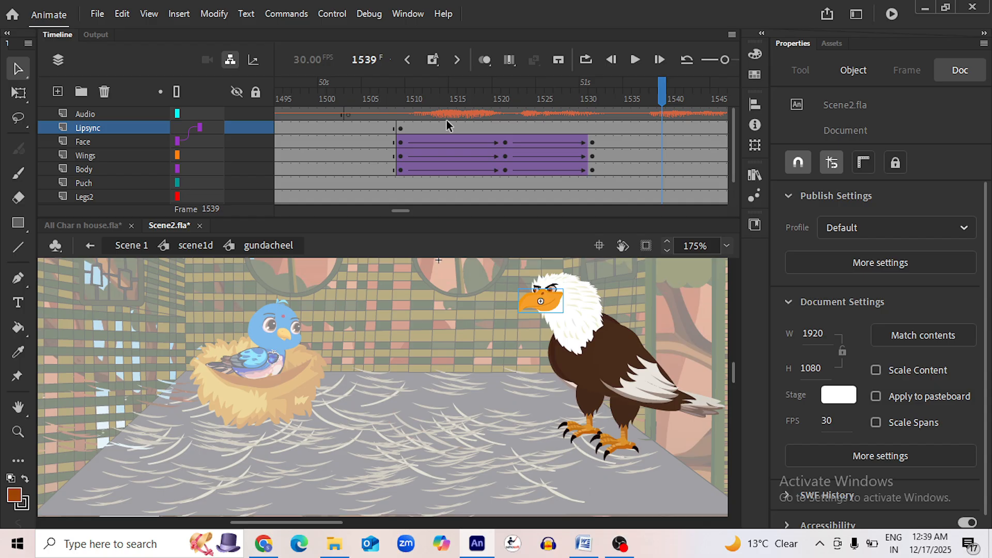
{"action": "left_click", "coordinate": [383, 98]}
{"action": "left_click", "coordinate": [635, 60]}
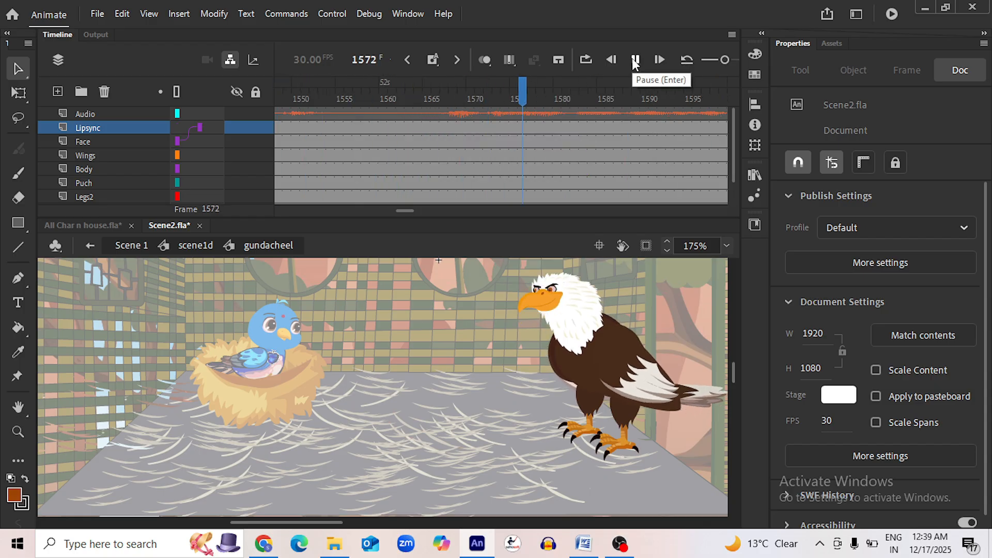
{"action": "left_click", "coordinate": [635, 60]}
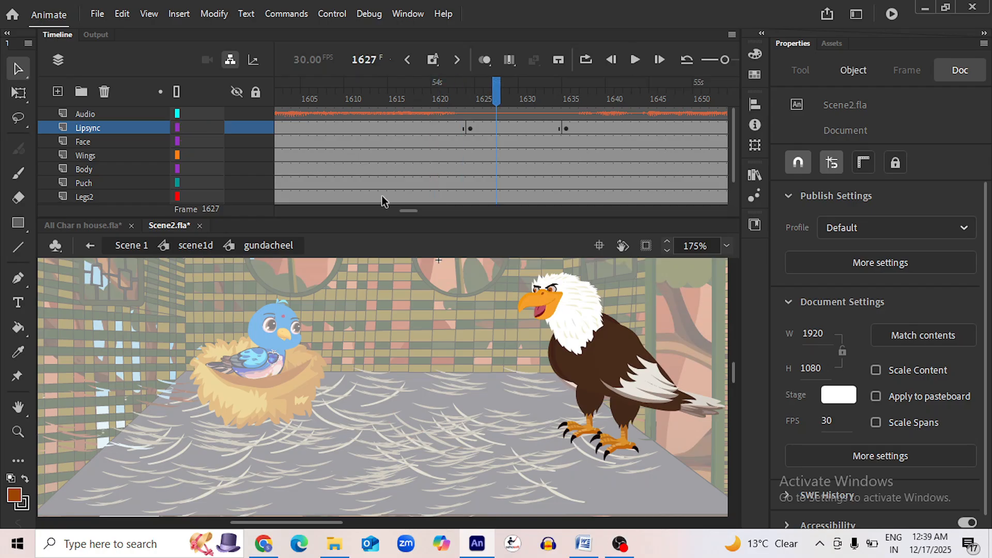
Duplicate the Face, Wings and Body tween frames to start at frame 1635, save the file and preview the motion
{"action": "left_click_drag", "start_coordinate": [411, 213], "coordinate": [403, 212]}
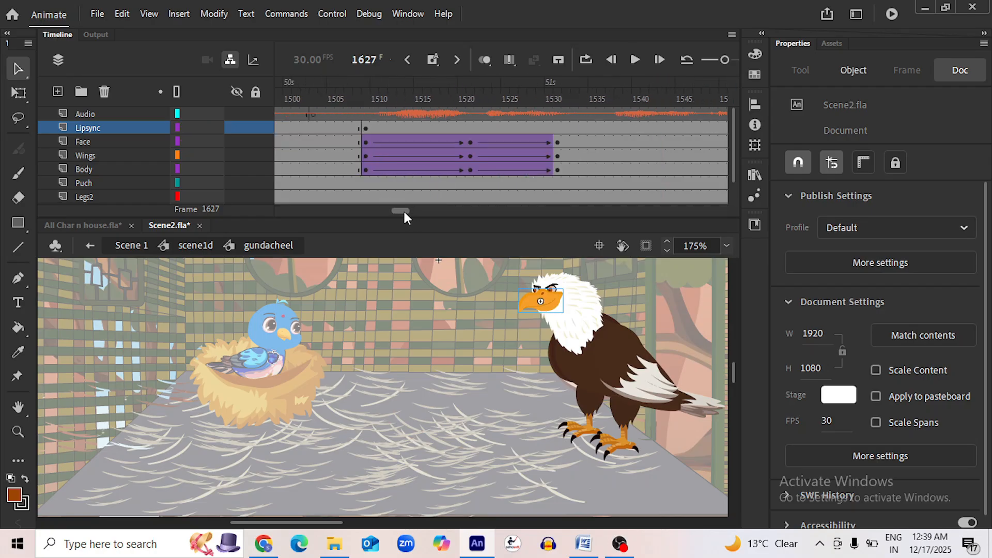
{"action": "left_click", "coordinate": [371, 148]}
{"action": "left_click", "coordinate": [555, 171], "text": "shift"}
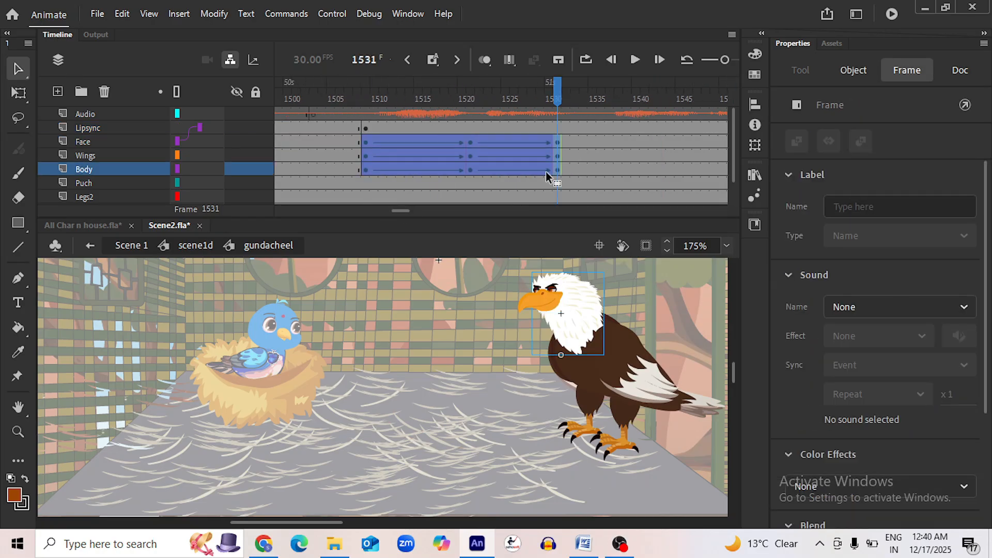
{"action": "left_click_drag", "start_coordinate": [476, 161], "coordinate": [570, 153]}
{"action": "left_click", "coordinate": [453, 101]}
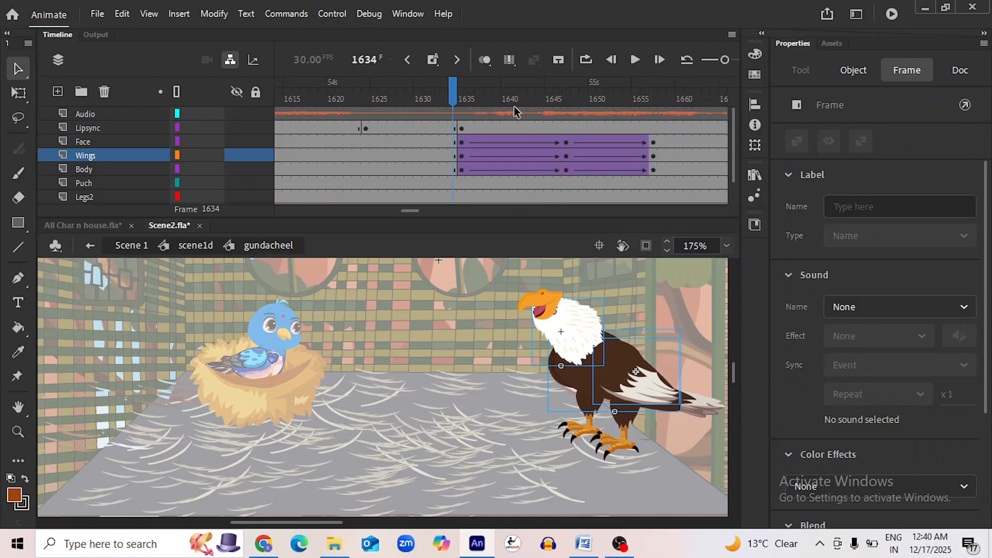
{"action": "key", "text": "ctrl+s"}
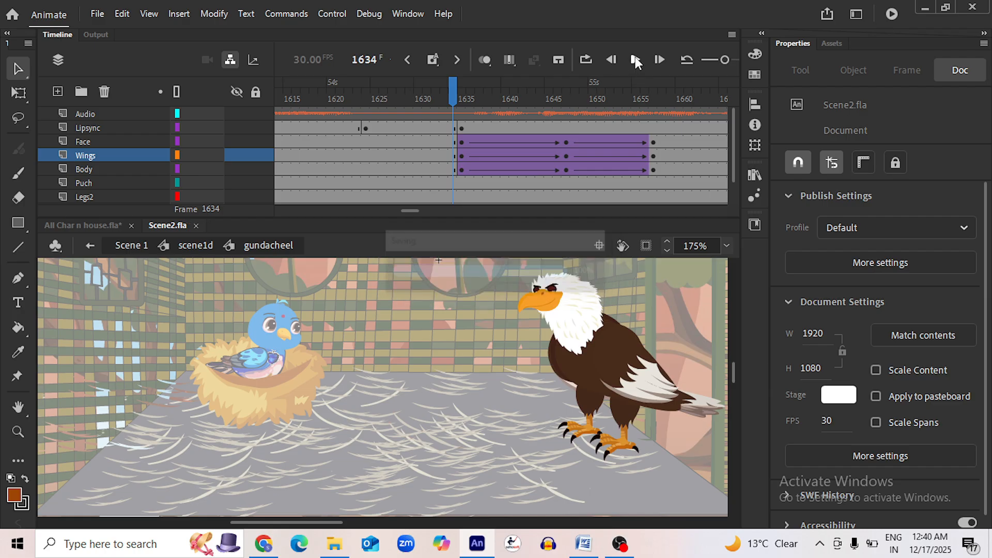
{"action": "left_click", "coordinate": [634, 60]}
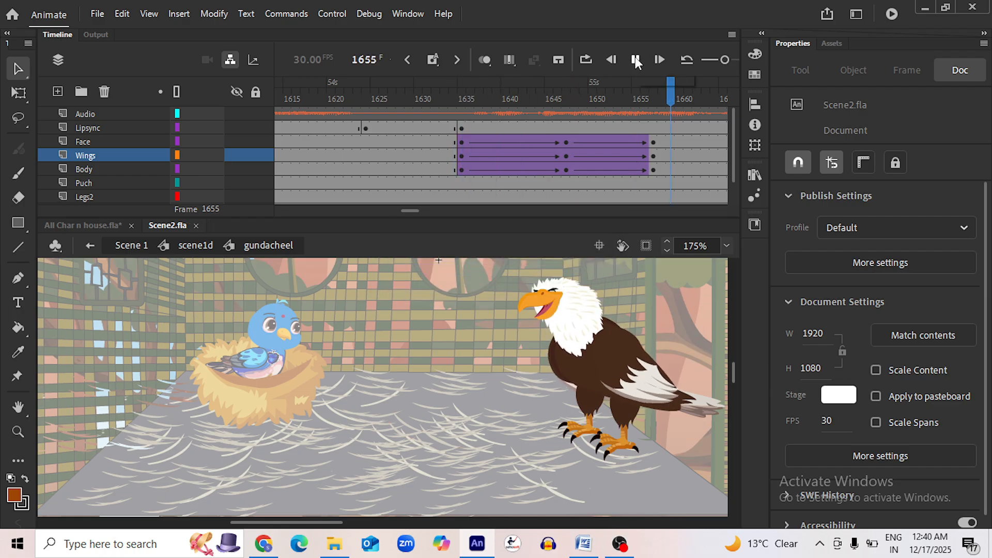
{"action": "left_click", "coordinate": [635, 60]}
Parent the Lipsync layer to the Face layer at frame 1635 and save the file
{"action": "left_click", "coordinate": [463, 130]}
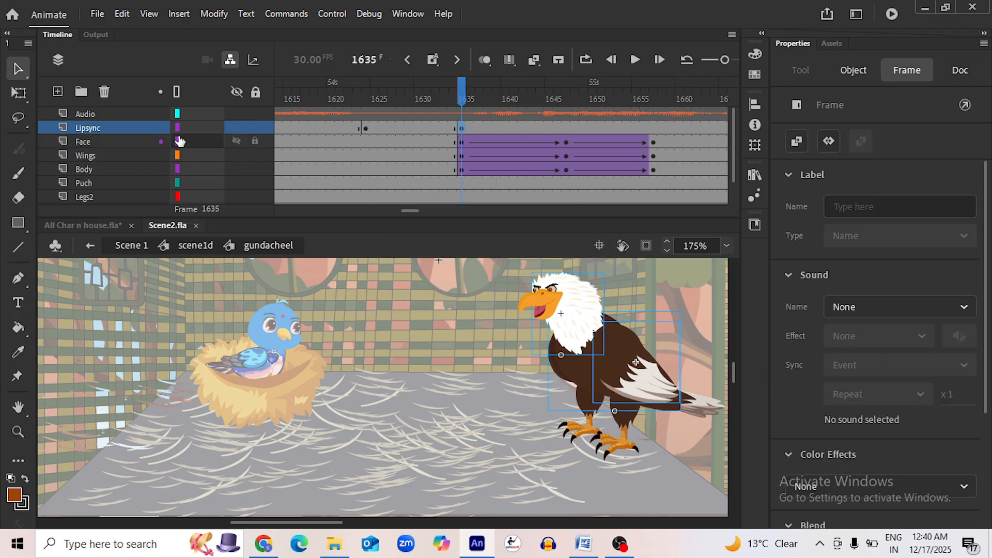
{"action": "left_click_drag", "start_coordinate": [178, 128], "coordinate": [178, 142]}
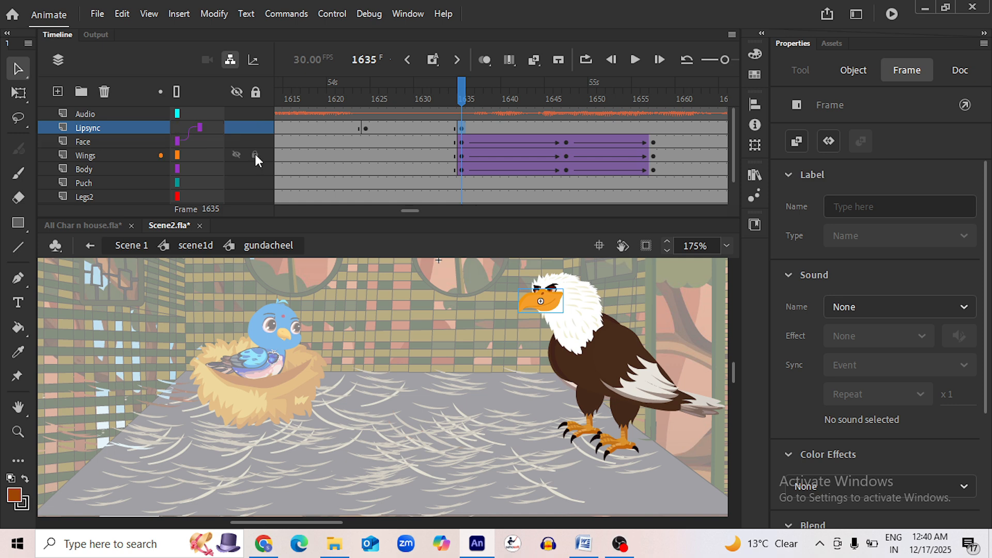
{"action": "key", "text": "ctrl+s"}
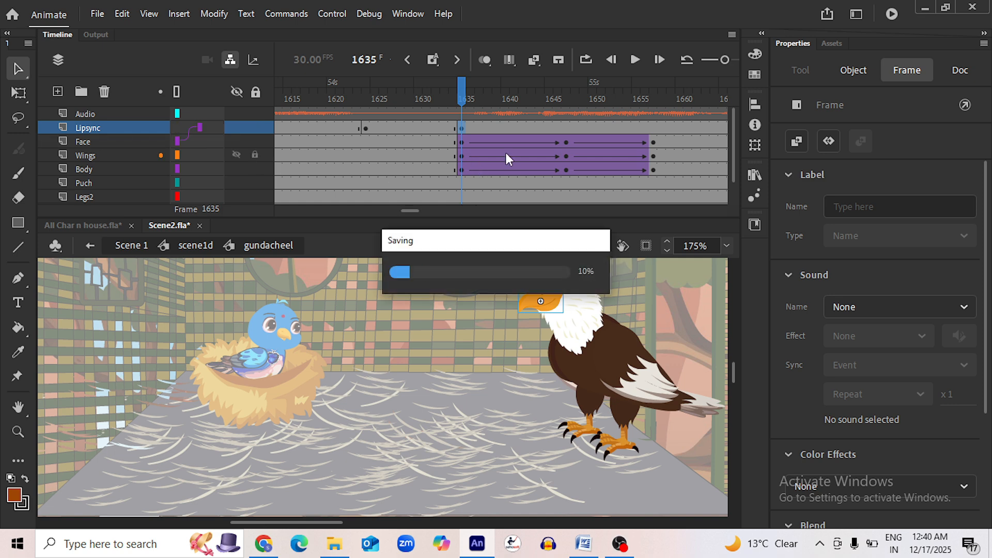
Play the timeline from frame 1635 to check the eagle's beak and body motion and find the next line of dialogue
{"action": "left_click_drag", "start_coordinate": [522, 143], "coordinate": [611, 169]}
{"action": "left_click", "coordinate": [461, 98]}
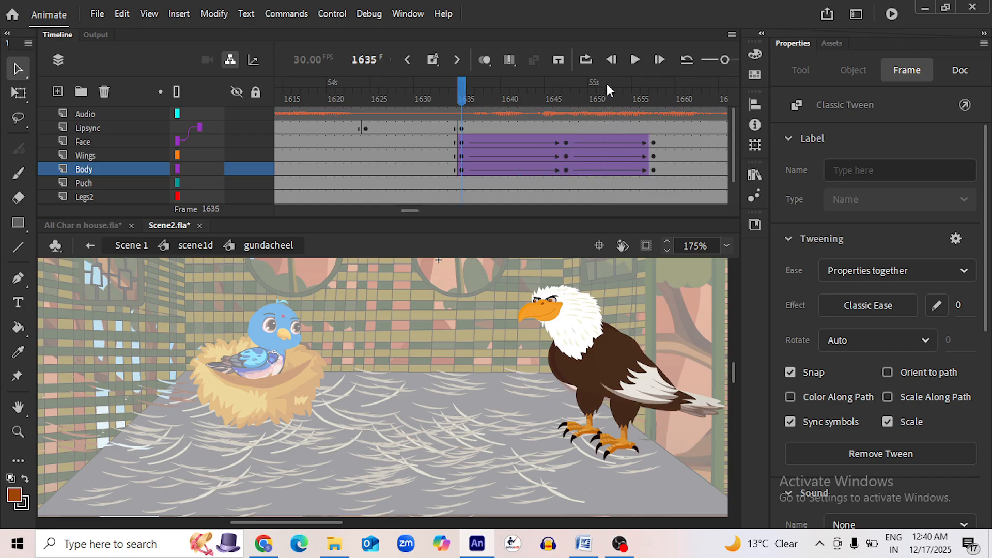
{"action": "left_click", "coordinate": [634, 59]}
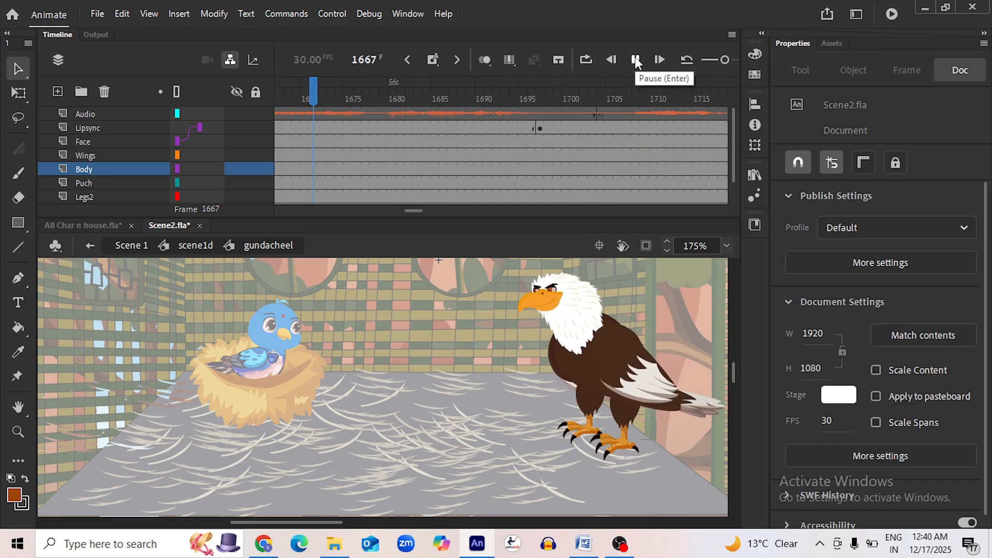
{"action": "left_click", "coordinate": [634, 59]}
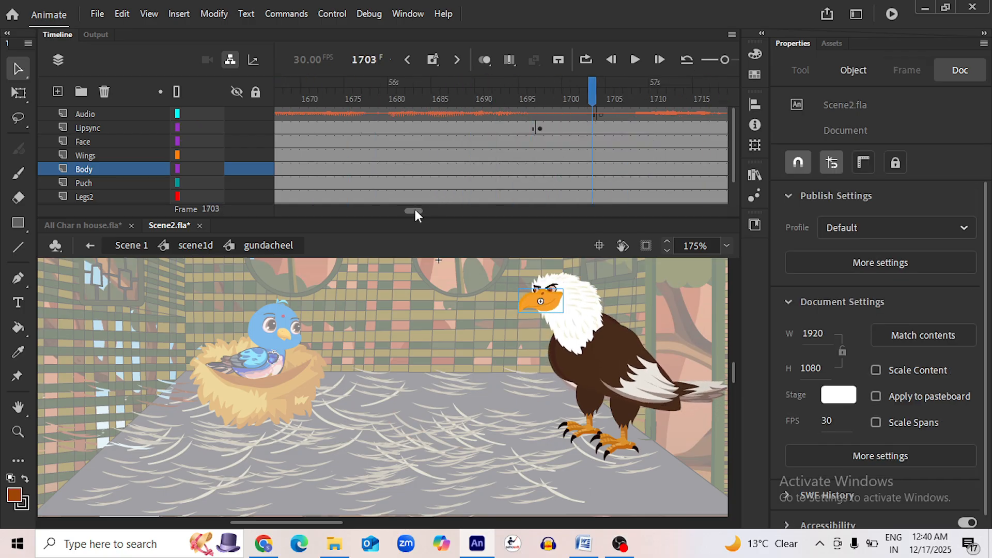
Duplicate the Face, Wings and Body tween frames from 1635 to 1657 so the copy starts at frame 1785
{"action": "left_click_drag", "start_coordinate": [414, 210], "coordinate": [409, 211]}
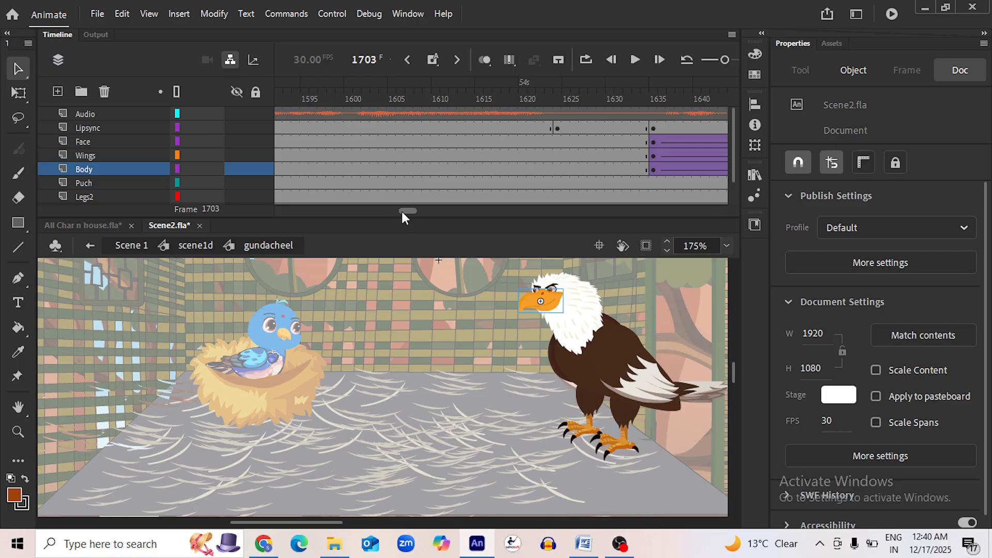
{"action": "left_click_drag", "start_coordinate": [402, 211], "coordinate": [404, 211]}
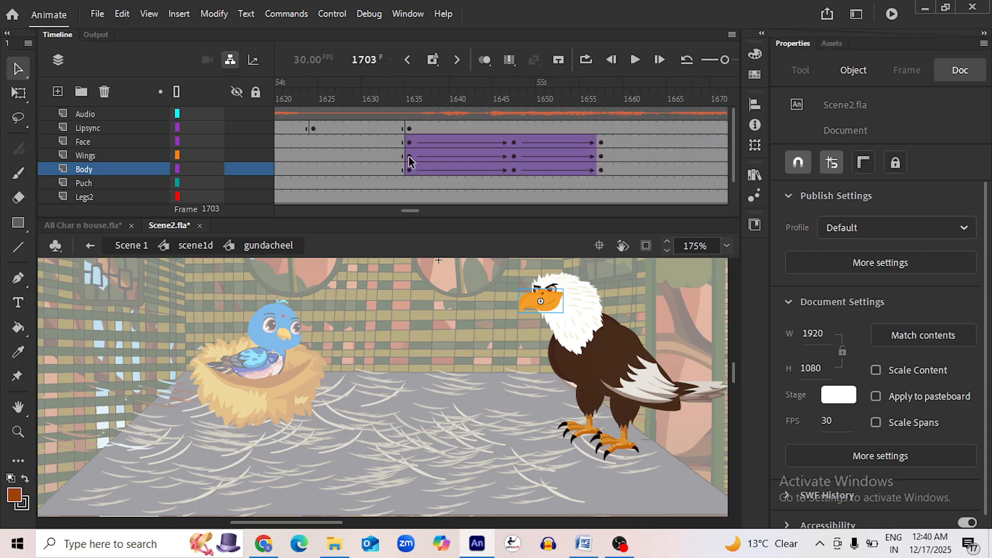
{"action": "left_click", "coordinate": [408, 142]}
{"action": "left_click", "coordinate": [600, 171], "text": "shift"}
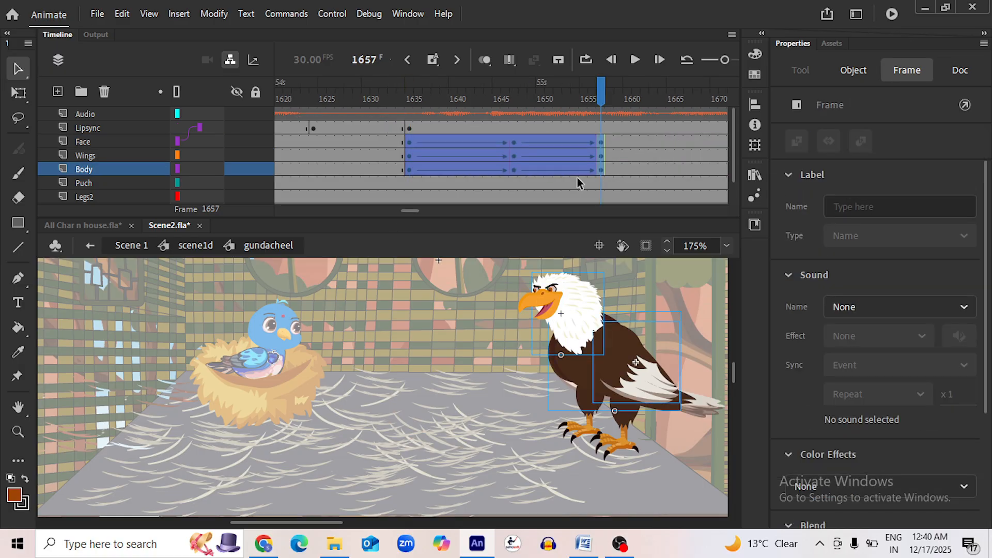
{"action": "left_click_drag", "start_coordinate": [518, 161], "coordinate": [644, 156]}
{"action": "left_click", "coordinate": [540, 100]}
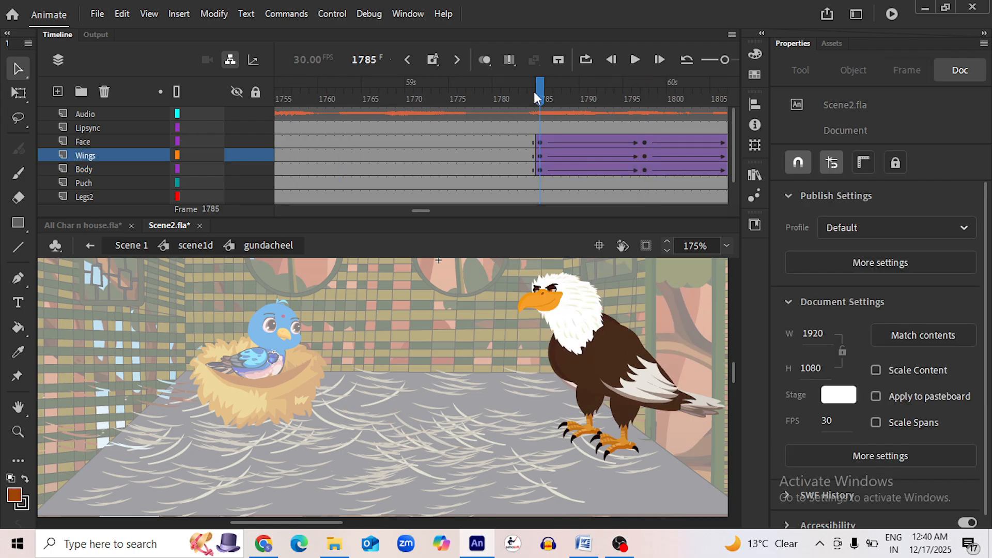
{"action": "mouse_move", "coordinate": [538, 93]}
{"action": "left_mouse_down"}
{"action": "mouse_move", "coordinate": [654, 106]}
{"action": "mouse_move", "coordinate": [531, 111]}
{"action": "left_mouse_up"}
Parent the Lipsync layer to the Face layer at frame 1785 and save the file
{"action": "left_click", "coordinate": [538, 129]}
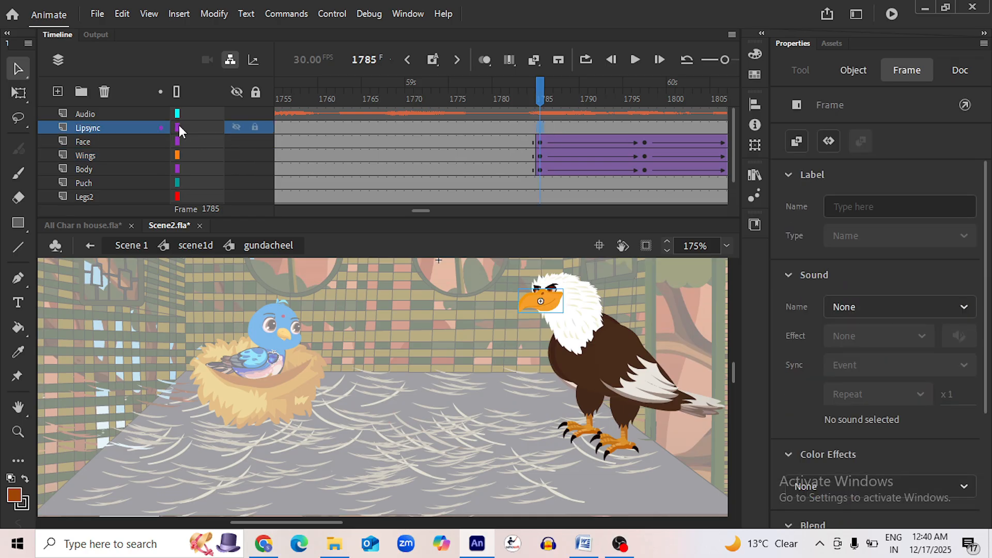
{"action": "left_click_drag", "start_coordinate": [179, 129], "coordinate": [177, 141]}
{"action": "key", "text": "ctrl+s"}
Play the timeline from frame 1783 to check the copied squash motion against the audio
{"action": "scroll", "coordinate": [420, 210], "scroll_direction": "right", "scroll_amount": 3}
{"action": "left_click_drag", "start_coordinate": [368, 98], "coordinate": [361, 95]}
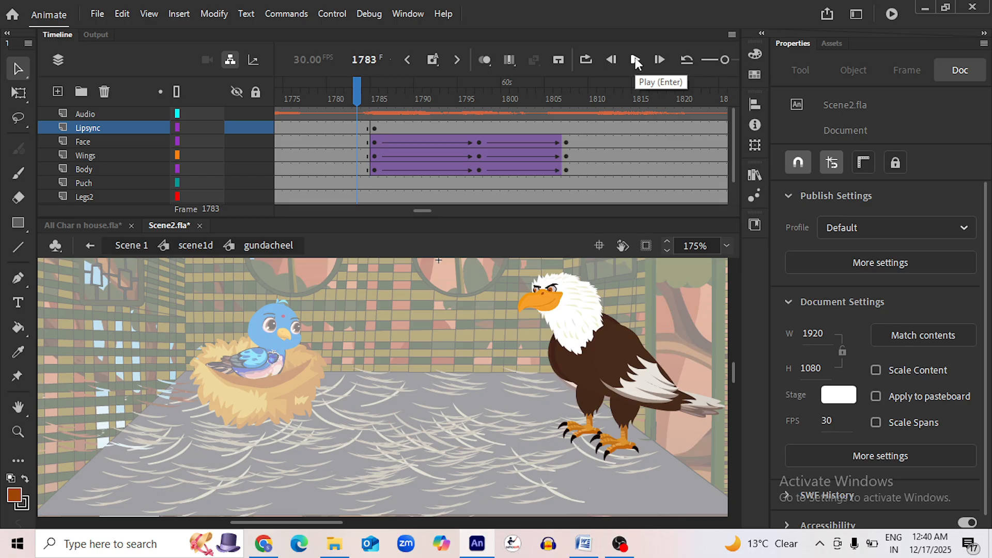
{"action": "left_click", "coordinate": [635, 58]}
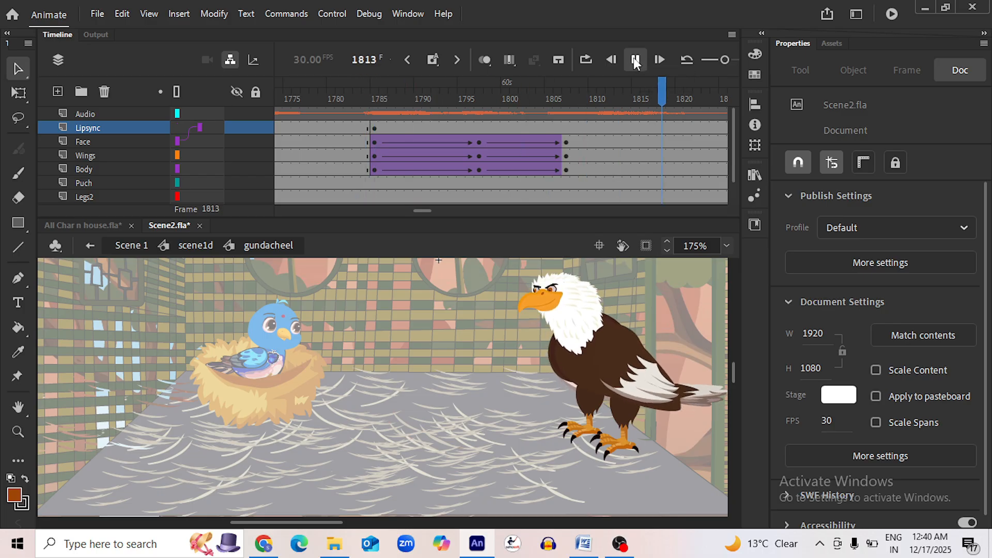
{"action": "left_click", "coordinate": [636, 59]}
Duplicate the Face, Wings and Body tween frames from frame 1785 to start at frame 1986
{"action": "left_click", "coordinate": [382, 112]}
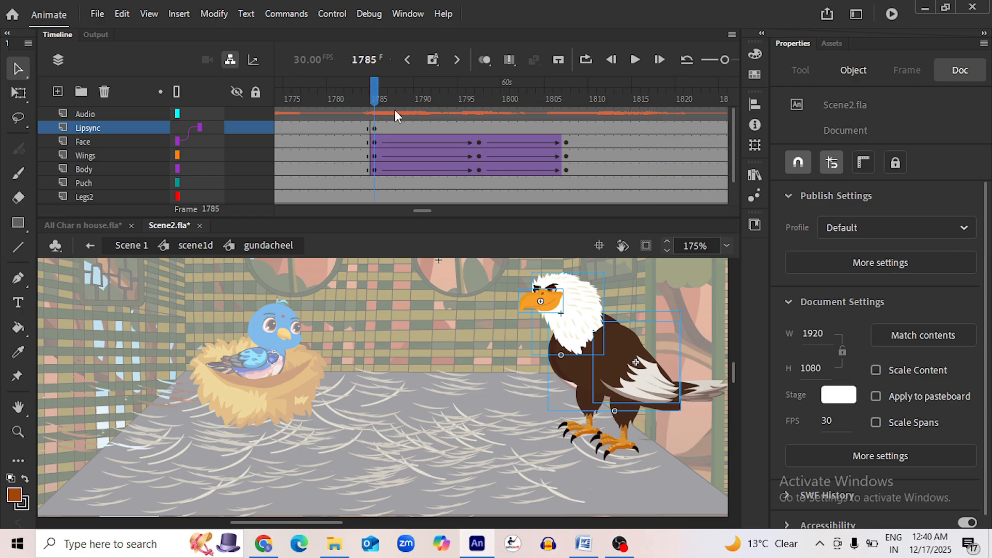
{"action": "left_click_drag", "start_coordinate": [385, 147], "coordinate": [564, 168]}
{"action": "left_click_drag", "start_coordinate": [475, 162], "coordinate": [568, 157]}
{"action": "left_click", "coordinate": [461, 98]}
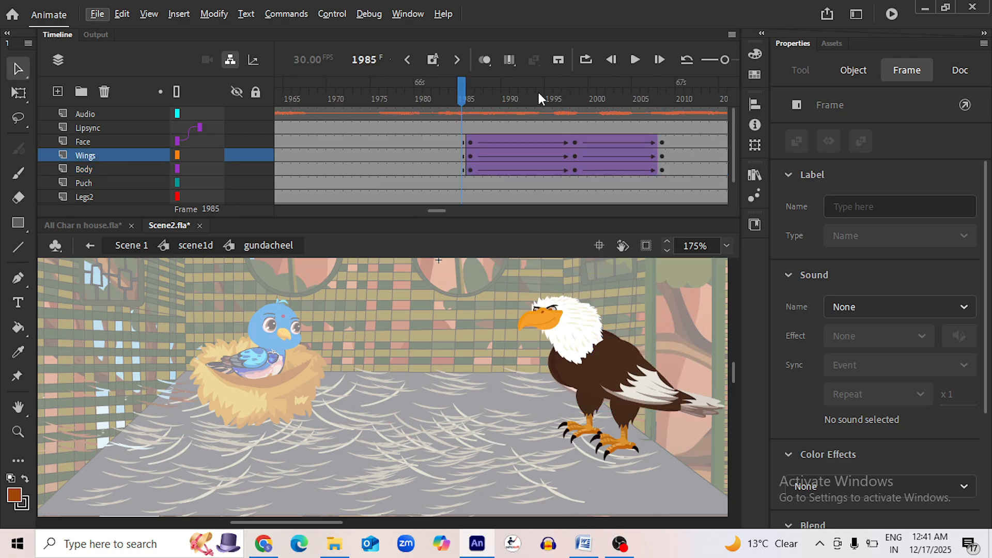
Play the timeline from frame 1985 to review the duplicated eagle motion with the audio
{"action": "left_click", "coordinate": [635, 60]}
{"action": "left_click", "coordinate": [635, 60]}
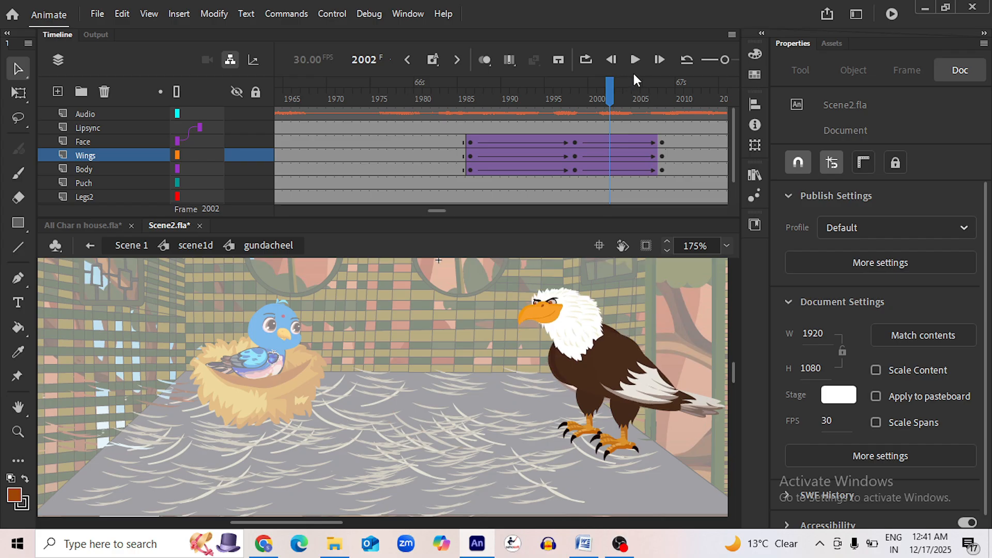
{"action": "left_click_drag", "start_coordinate": [612, 96], "coordinate": [462, 116]}
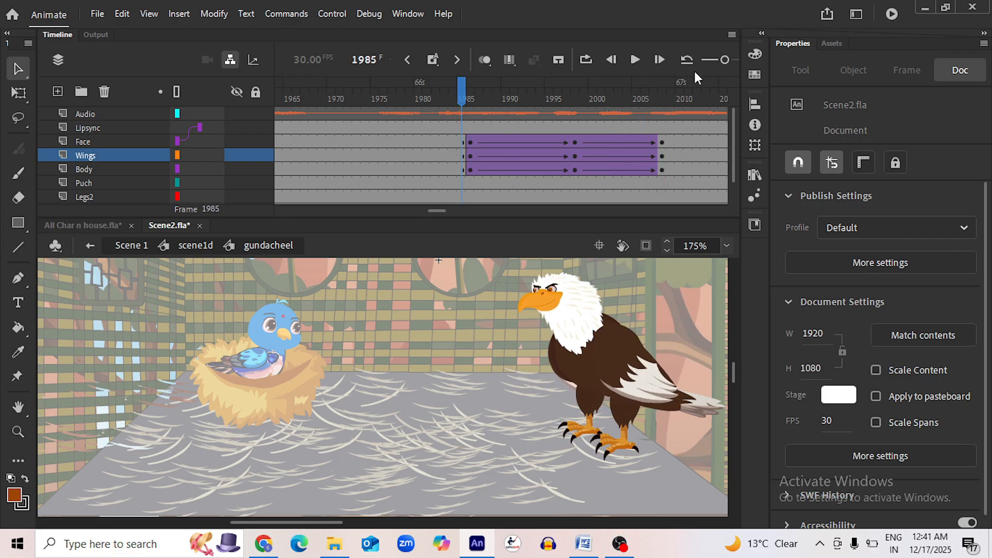
{"action": "left_click", "coordinate": [635, 60]}
Duplicate the Face, Wings and Body tween frames from 1986 to start at frame 2371 and preview the motion
{"action": "left_click", "coordinate": [475, 142]}
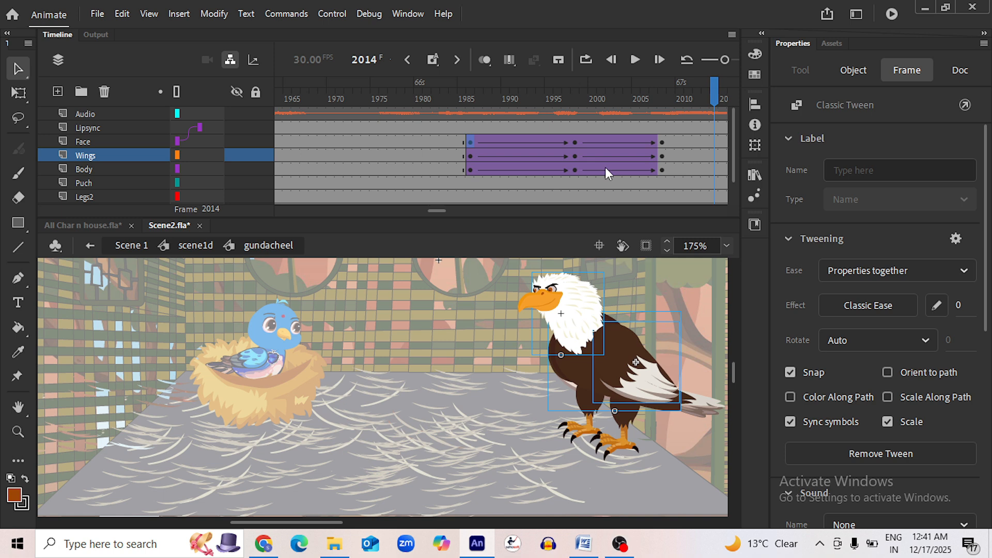
{"action": "left_click", "coordinate": [662, 169], "text": "shift"}
{"action": "left_click_drag", "start_coordinate": [592, 156], "coordinate": [499, 157]}
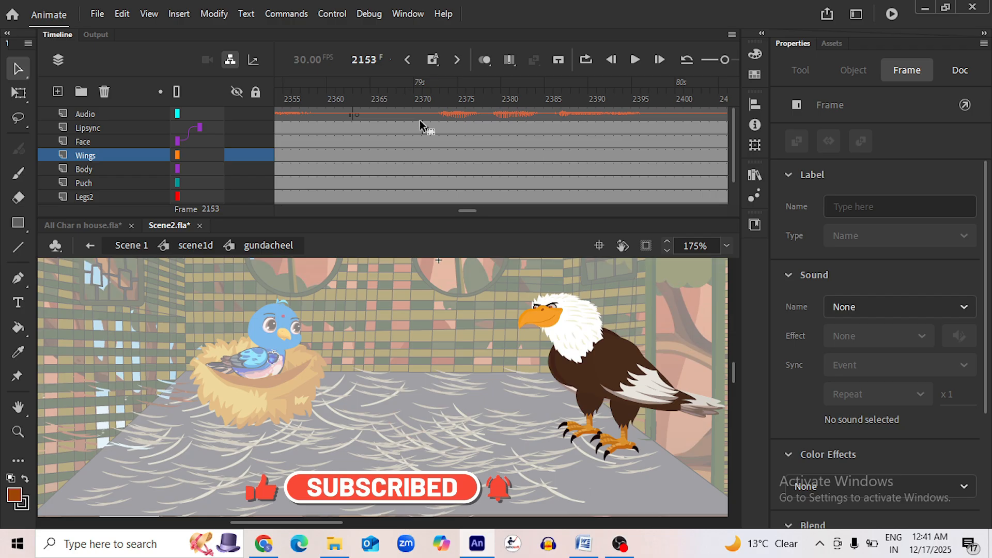
{"action": "left_click", "coordinate": [431, 95]}
{"action": "left_click", "coordinate": [635, 59]}
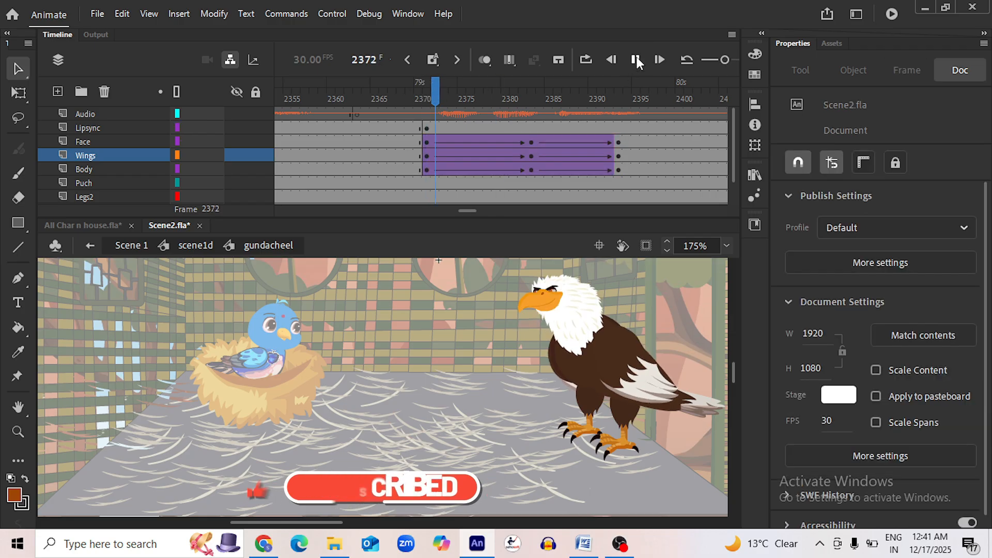
Parent the Lipsync layer to the Face layer at frame 2371, save the file and preview from frame 2368
{"action": "left_click", "coordinate": [426, 128]}
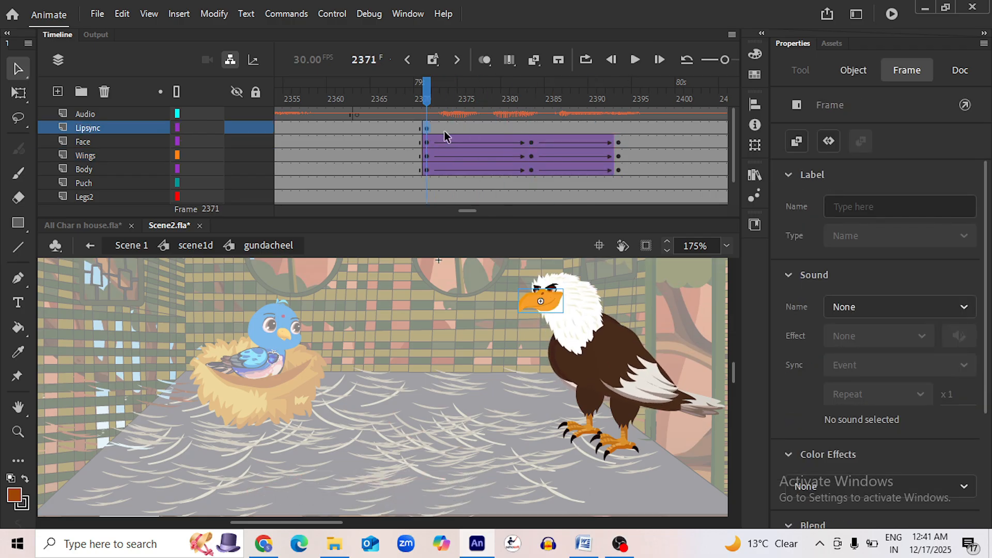
{"action": "key", "text": "ctrl+s"}
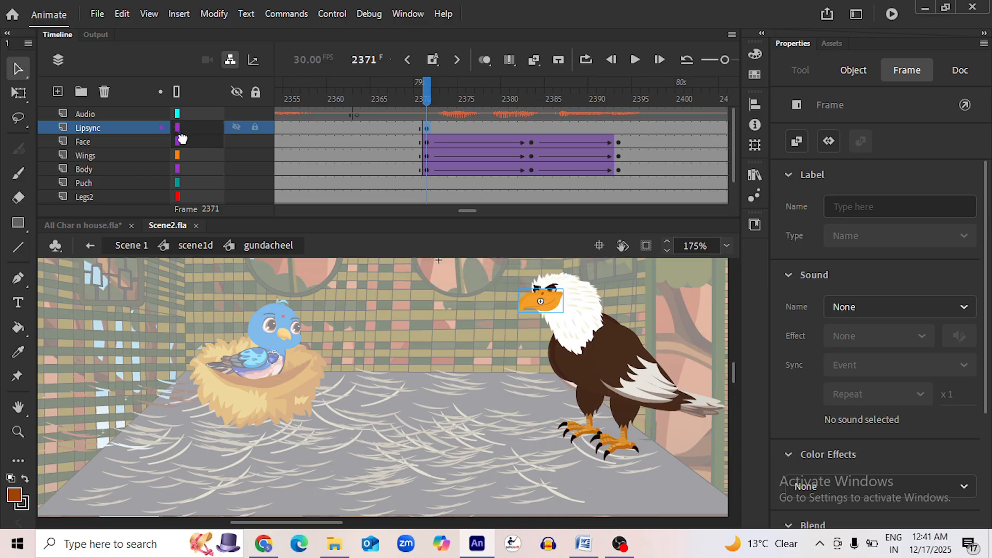
{"action": "left_click_drag", "start_coordinate": [181, 140], "coordinate": [200, 128]}
{"action": "key", "text": "ctrl+s"}
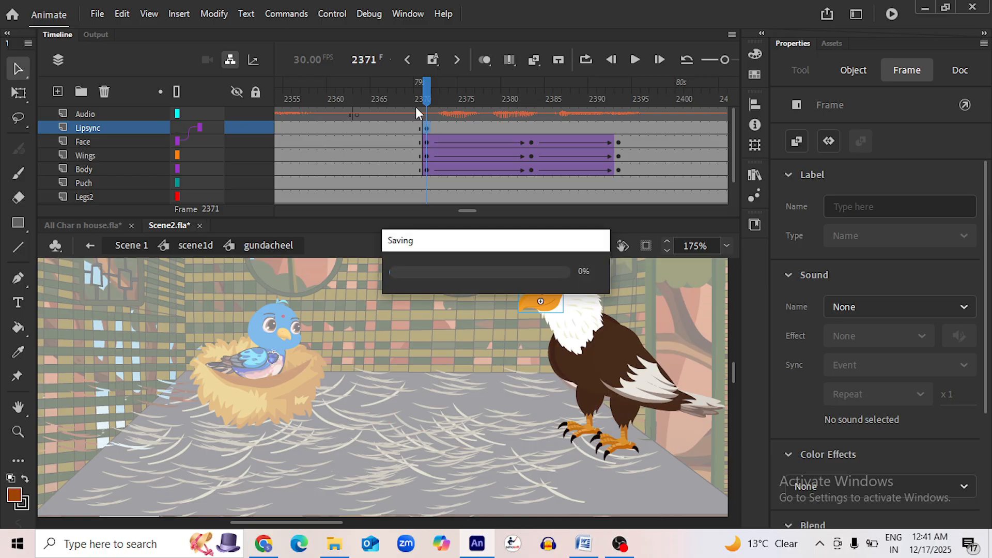
{"action": "left_click", "coordinate": [403, 90]}
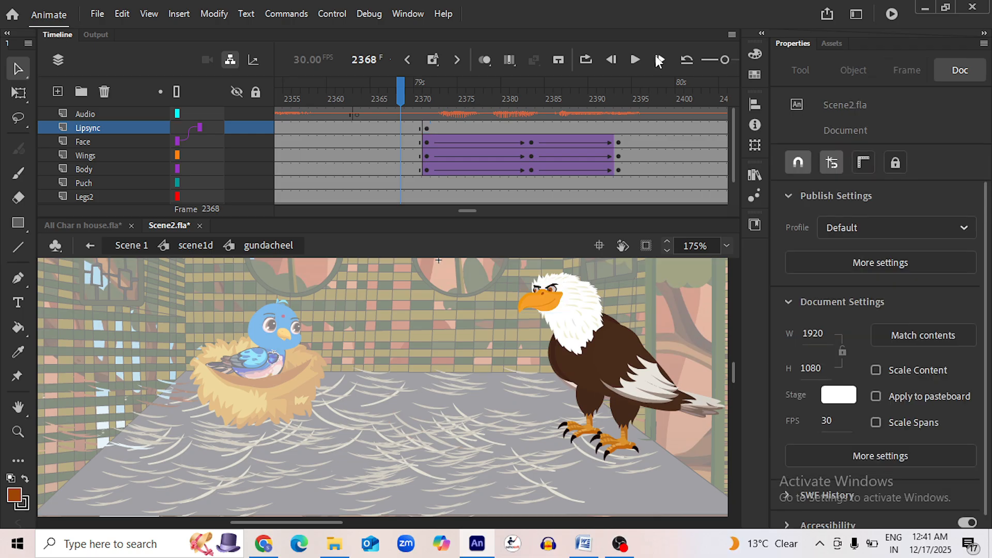
{"action": "left_click", "coordinate": [635, 60]}
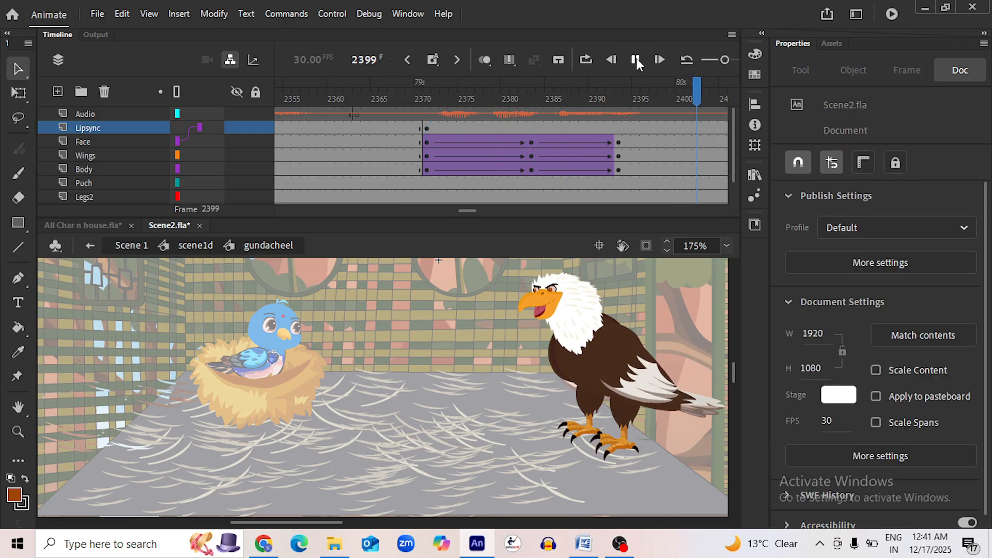
Duplicate the Face, Wings and Body tween frames from frame 2371 to start at frame 2569
{"action": "left_click_drag", "start_coordinate": [429, 146], "coordinate": [617, 171]}
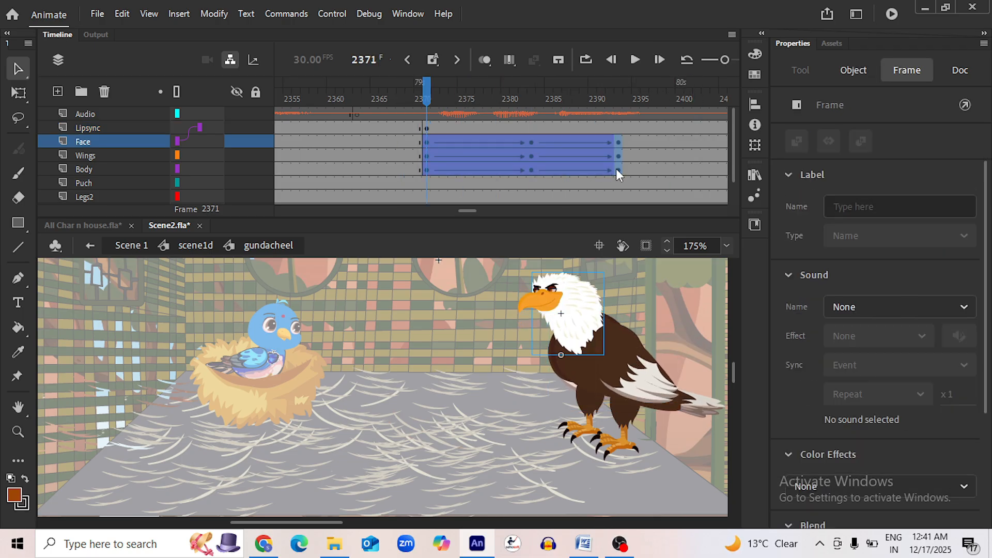
{"action": "left_click_drag", "start_coordinate": [537, 159], "coordinate": [684, 157]}
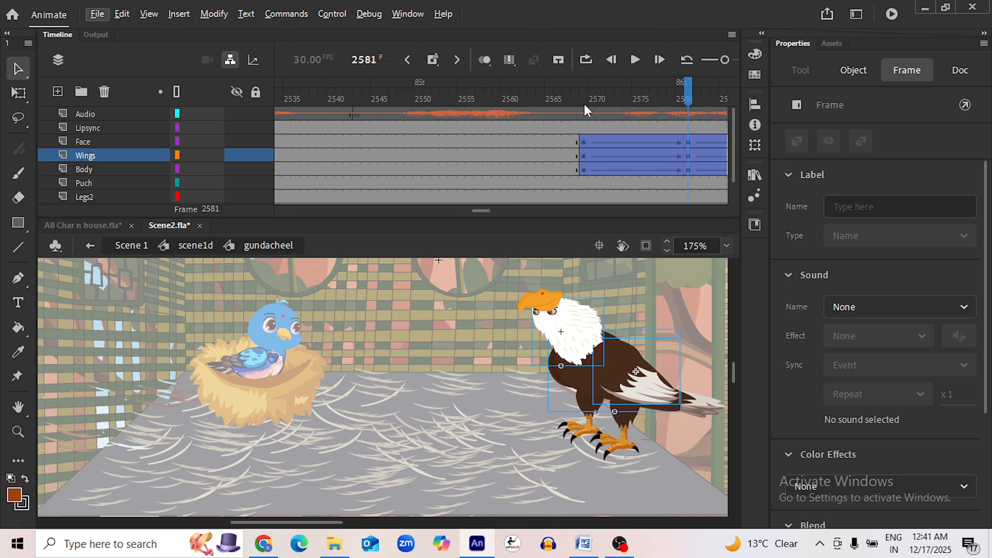
{"action": "left_click", "coordinate": [584, 105]}
Parent the Lipsync layer to the Face layer at frame 2569, save the file and preview the motion
{"action": "left_click", "coordinate": [582, 127]}
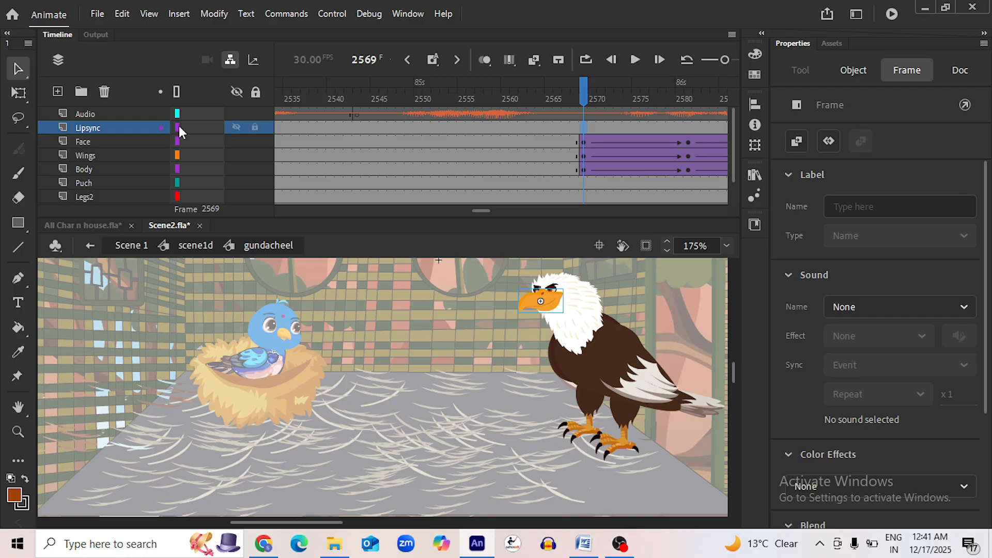
{"action": "left_click_drag", "start_coordinate": [179, 125], "coordinate": [177, 141]}
{"action": "key", "text": "ctrl+s"}
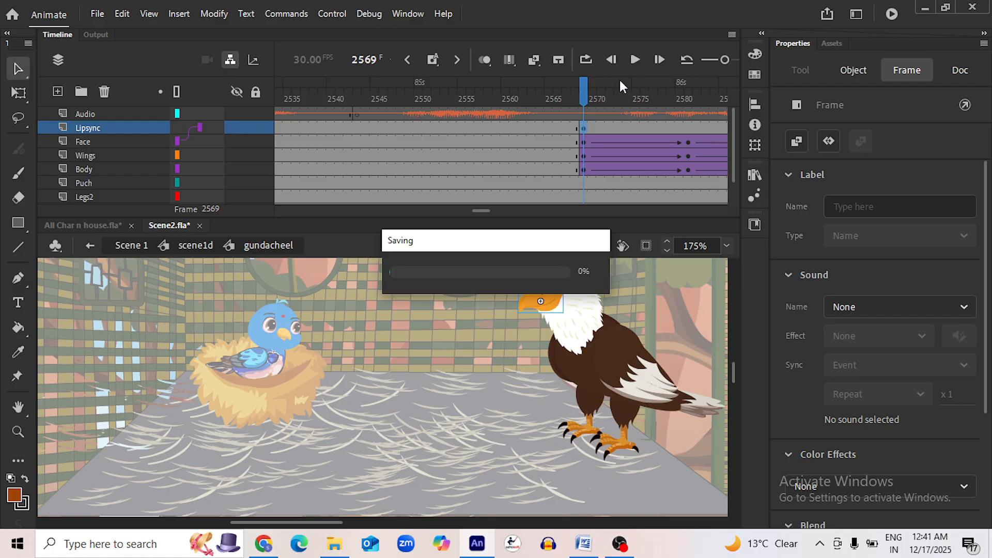
{"action": "left_click", "coordinate": [636, 59]}
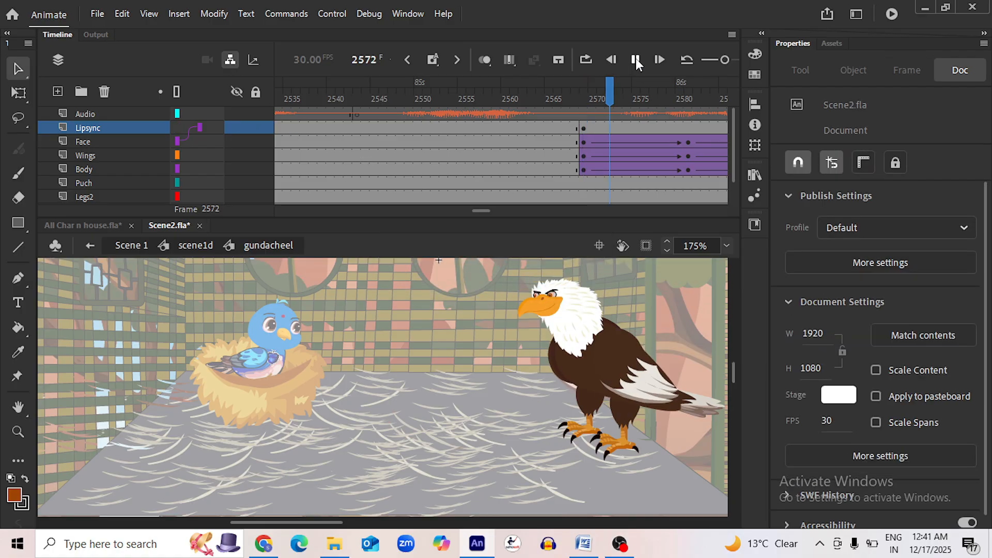
{"action": "left_click", "coordinate": [636, 59]}
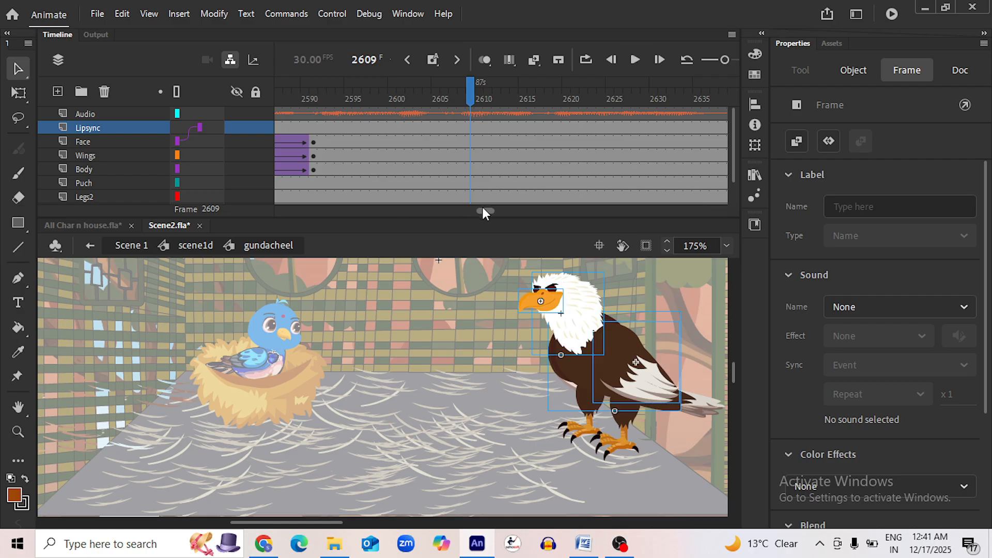
Duplicate the Face, Wings and Body tween frames from 2569 to start at frame 2758 and scrub over their start
{"action": "scroll", "coordinate": [483, 212], "scroll_direction": "left", "scroll_amount": 5}
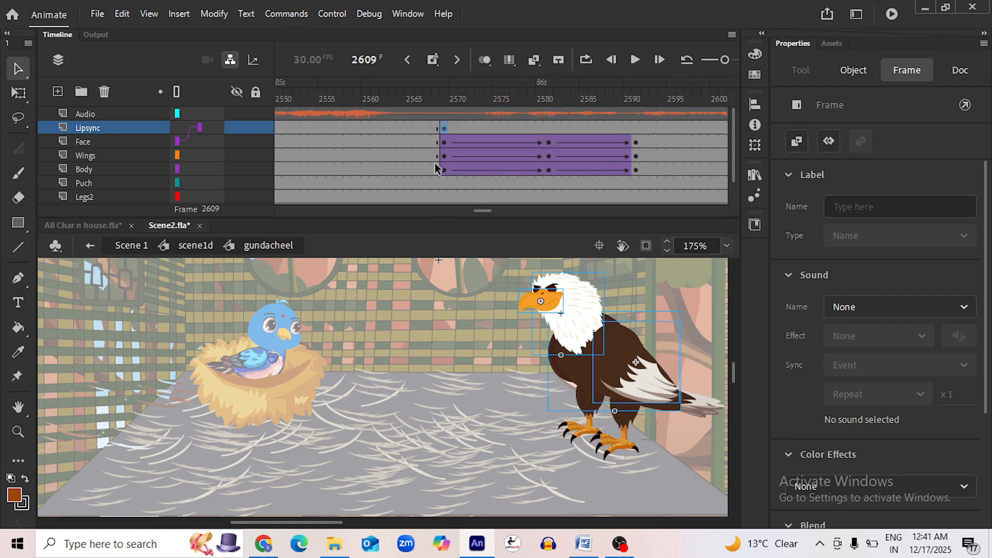
{"action": "left_click", "coordinate": [441, 145]}
{"action": "left_click", "coordinate": [635, 167], "text": "shift"}
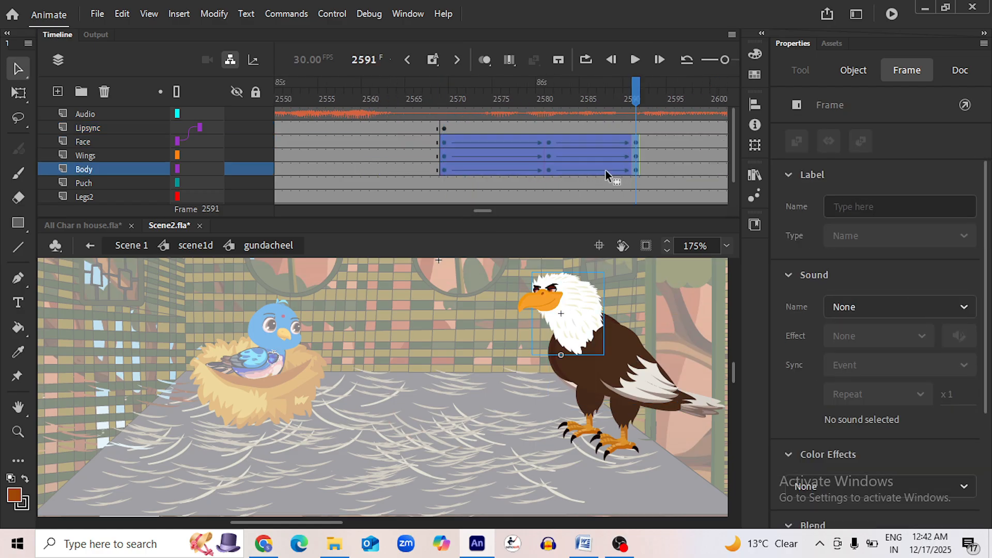
{"action": "left_click_drag", "start_coordinate": [523, 154], "coordinate": [604, 153]}
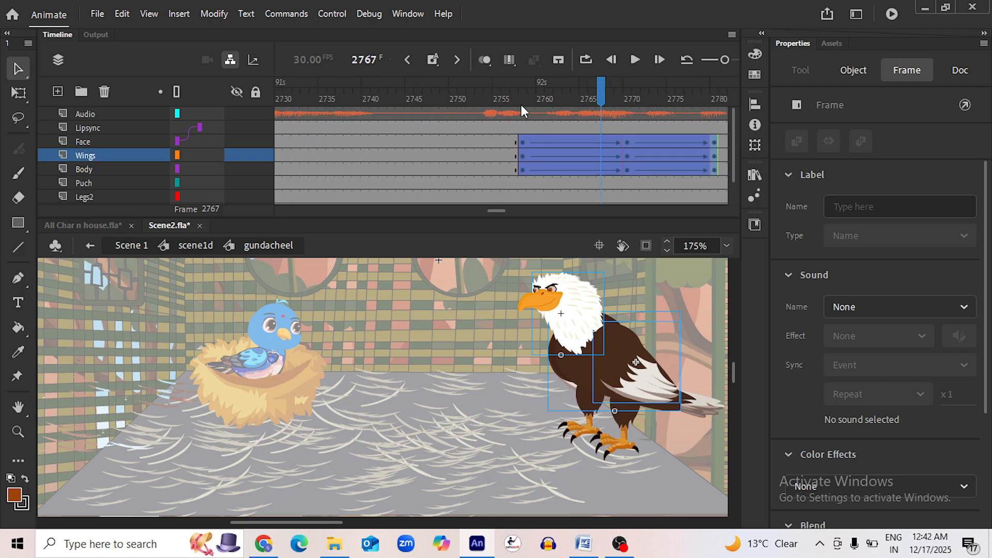
{"action": "left_click_drag", "start_coordinate": [522, 101], "coordinate": [530, 124]}
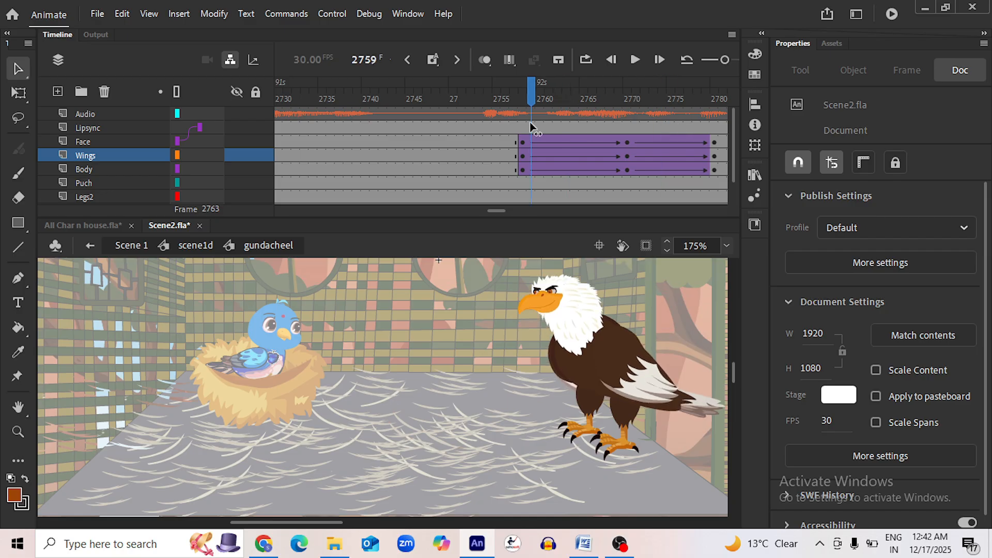
Duplicate the Face, Wings and Body tween frames from 2758 to start at frame 2994 and preview the motion
{"action": "left_click", "coordinate": [523, 142]}
{"action": "left_click", "coordinate": [706, 169], "text": "shift"}
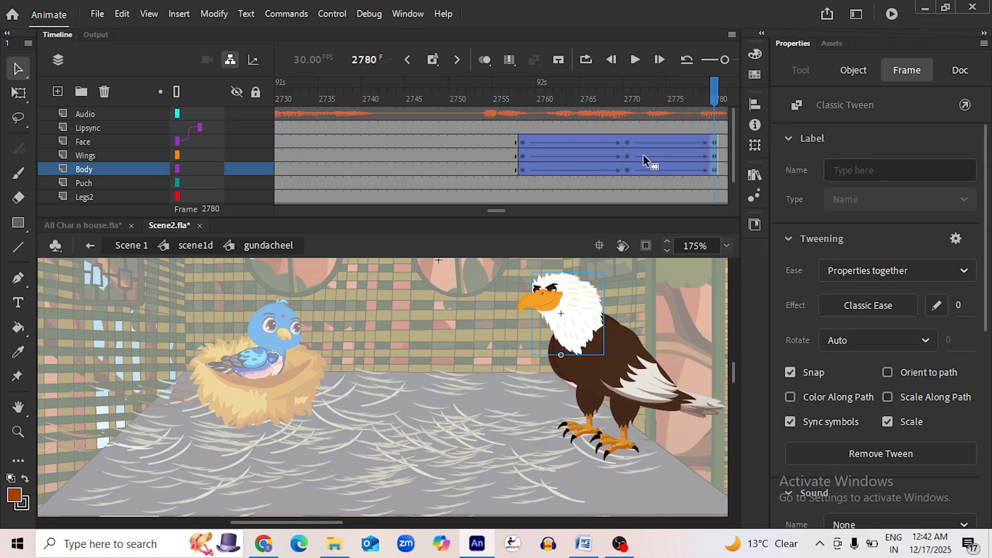
{"action": "left_click_drag", "start_coordinate": [644, 155], "coordinate": [473, 157]}
{"action": "left_click", "coordinate": [405, 118]}
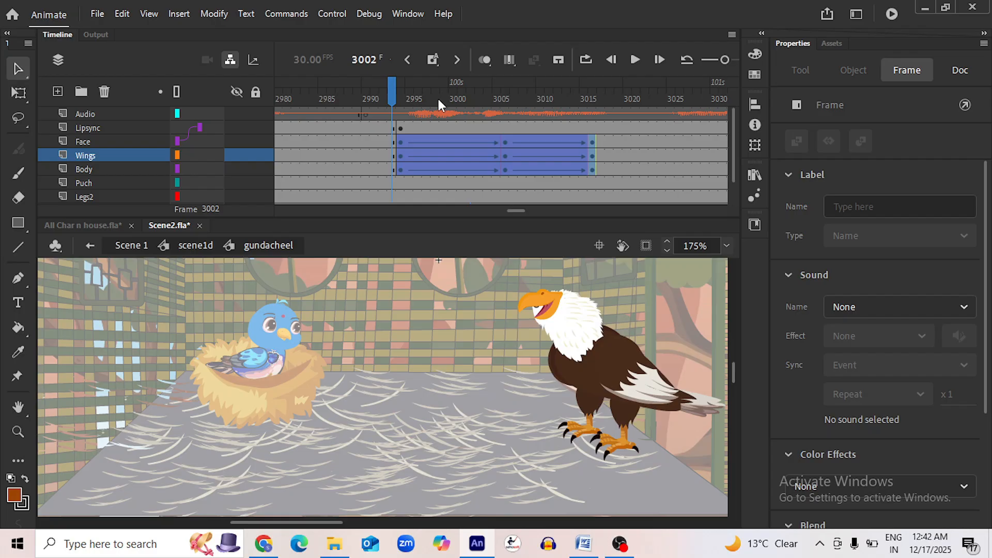
{"action": "left_click", "coordinate": [635, 59]}
Parent the Lipsync layer to the Face layer at frame 2994 and save the file
{"action": "left_click", "coordinate": [401, 128]}
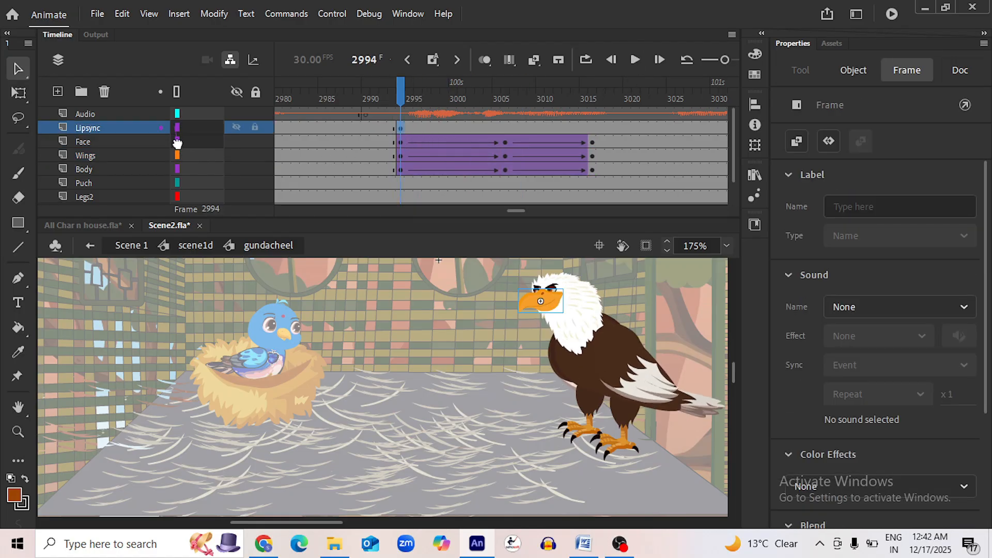
{"action": "left_click_drag", "start_coordinate": [177, 127], "coordinate": [177, 143]}
{"action": "key", "text": "ctrl+s"}
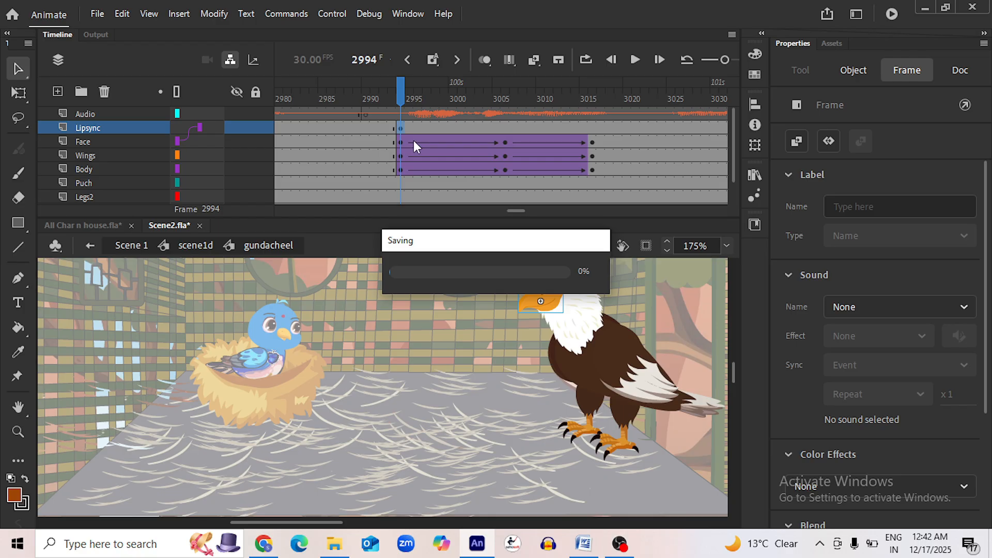
Duplicate the Face, Wings and Body tween frames from 2994 to start at frame 3271 and preview the motion
{"action": "left_click", "coordinate": [400, 141]}
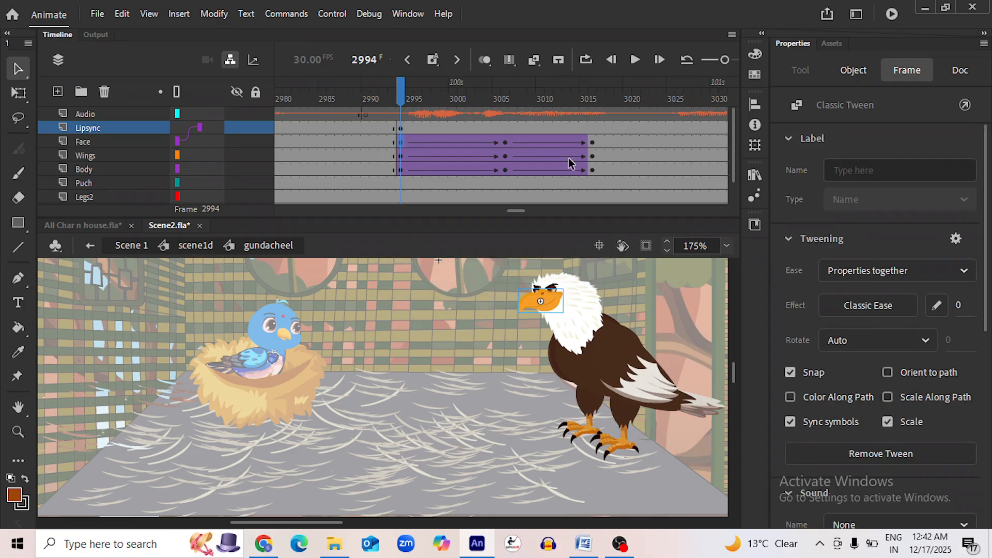
{"action": "left_click", "coordinate": [593, 170], "text": "shift"}
{"action": "left_click_drag", "start_coordinate": [525, 155], "coordinate": [715, 154]}
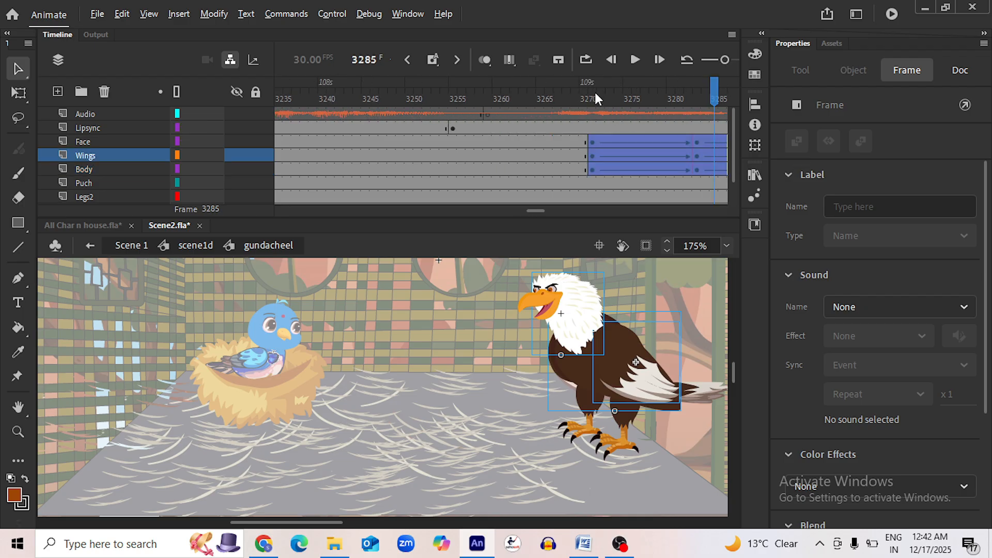
{"action": "left_click", "coordinate": [595, 94]}
{"action": "left_click", "coordinate": [635, 60]}
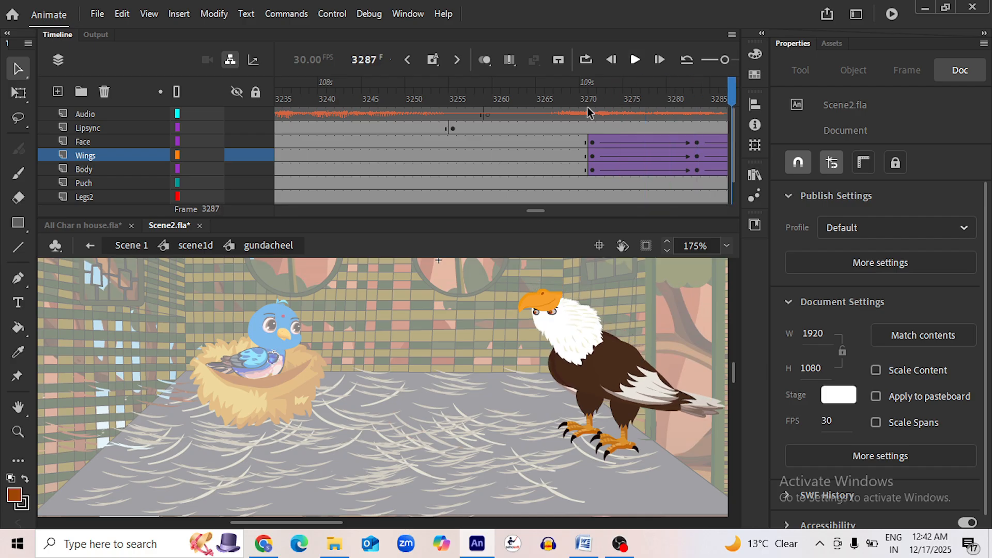
Parent the Lipsync layer to the Face layer at frame 3271, save the file and preview the motion
{"action": "left_click", "coordinate": [592, 127]}
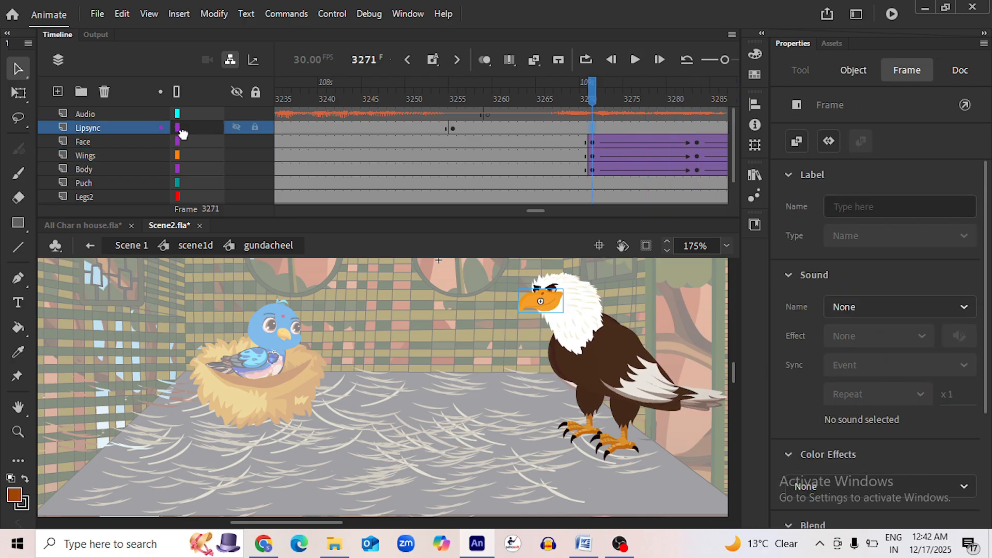
{"action": "left_click_drag", "start_coordinate": [182, 134], "coordinate": [177, 142]}
{"action": "key", "text": "ctrl+s"}
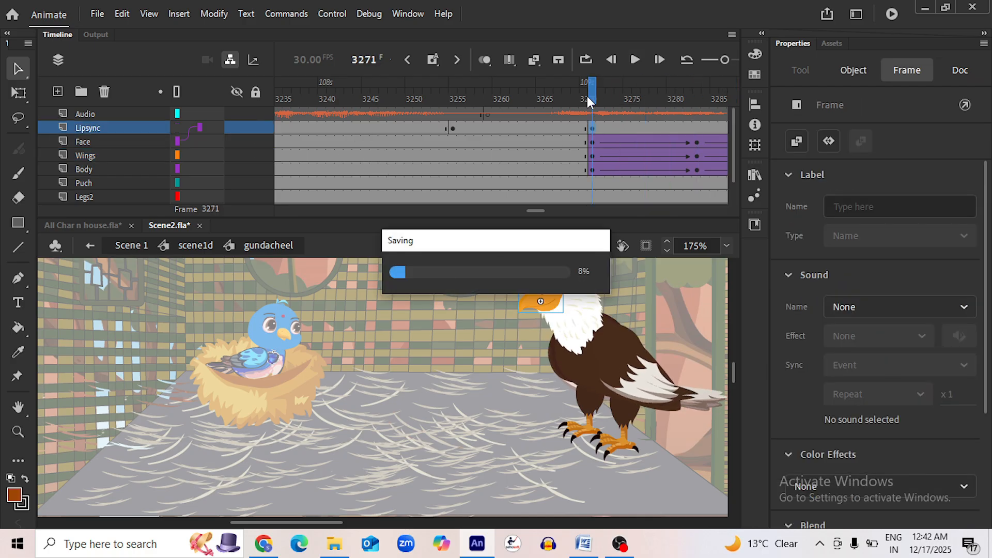
{"action": "left_click", "coordinate": [636, 58]}
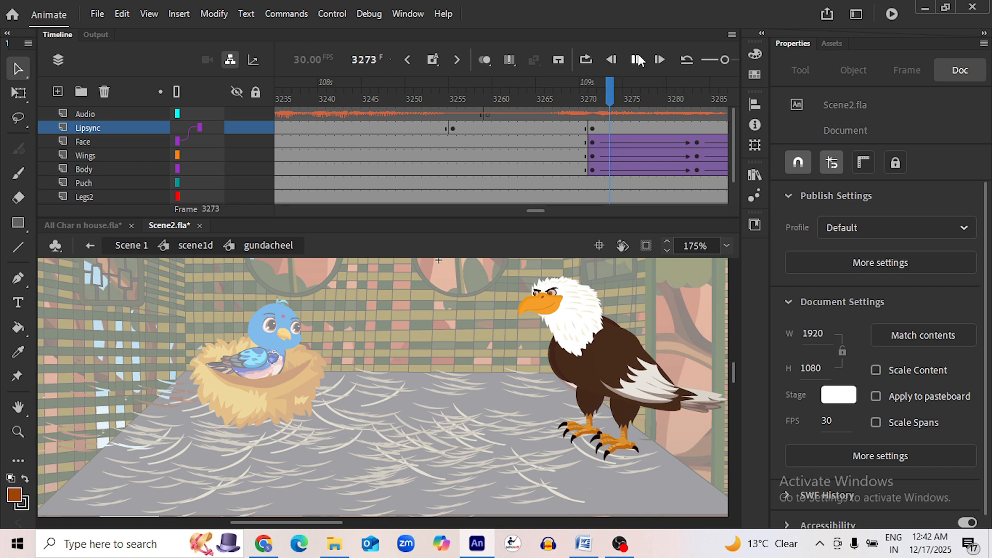
{"action": "left_click", "coordinate": [636, 57]}
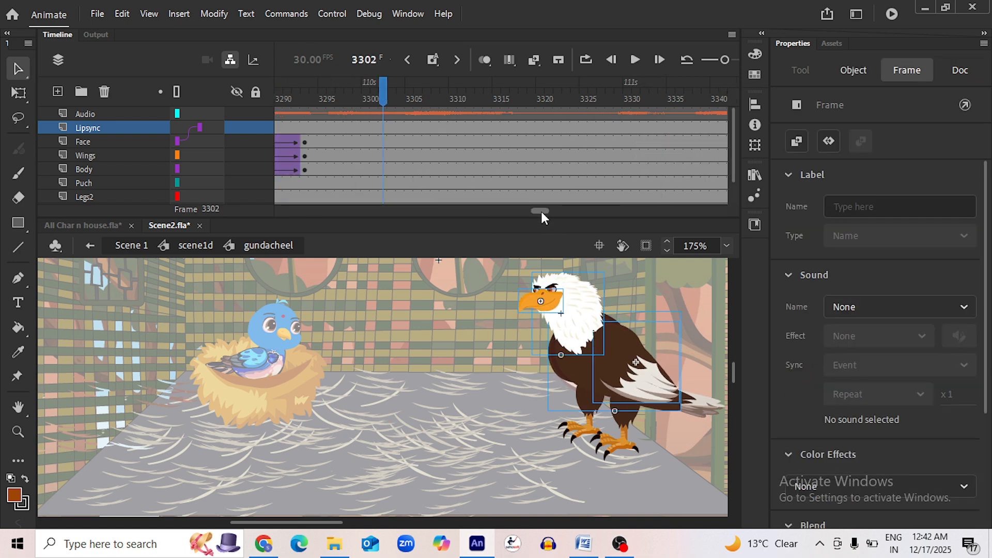
Duplicate the Face, Wings and Body tween frames from 3271 to start at frame 3428 and preview the motion
{"action": "left_click_drag", "start_coordinate": [541, 212], "coordinate": [537, 208]}
{"action": "left_click_drag", "start_coordinate": [437, 147], "coordinate": [626, 171]}
{"action": "left_click_drag", "start_coordinate": [563, 157], "coordinate": [671, 153]}
{"action": "left_click", "coordinate": [559, 100]}
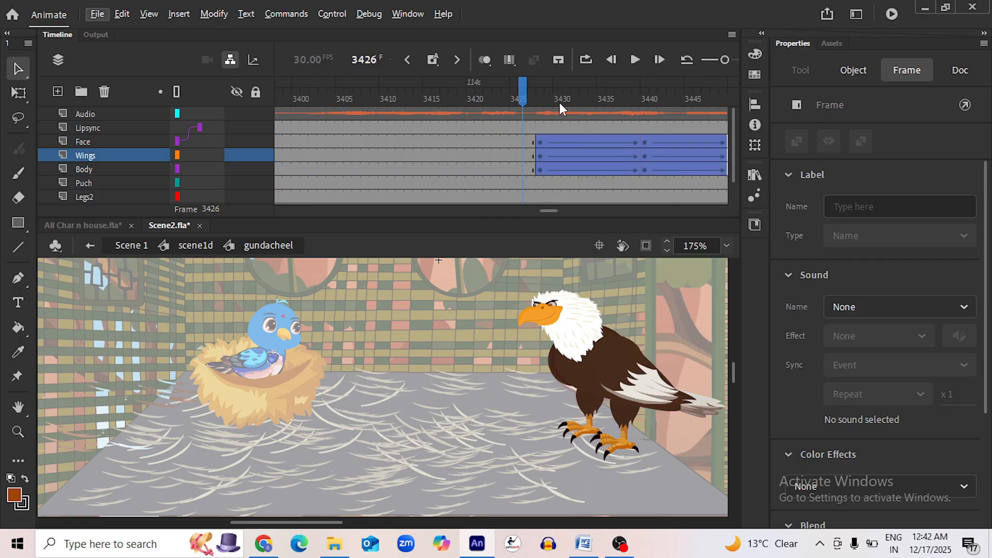
{"action": "left_click", "coordinate": [638, 61]}
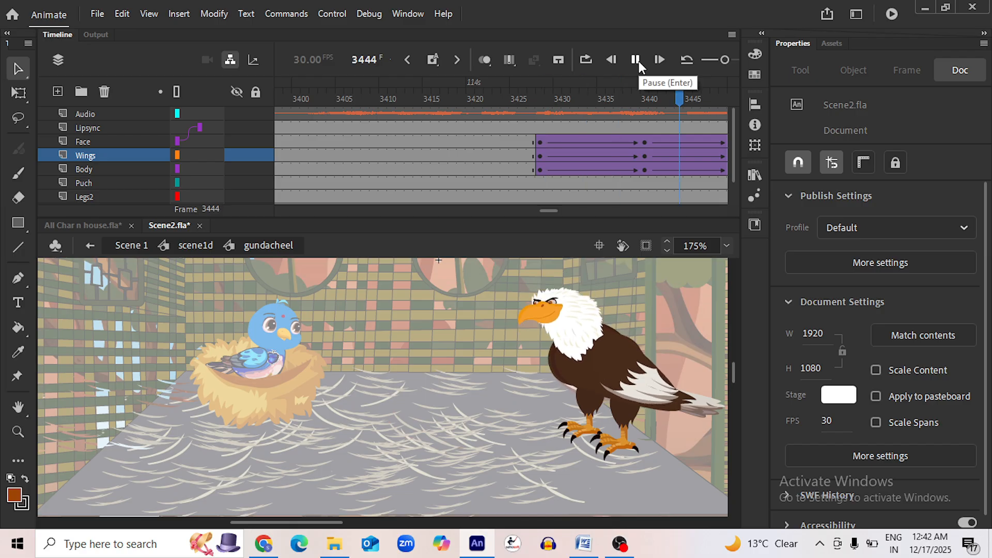
Duplicate the Face, Wings and Body tween frames from frame 3428 to start at frame 3478
{"action": "left_click", "coordinate": [540, 142]}
{"action": "left_click_drag", "start_coordinate": [547, 210], "coordinate": [549, 212]}
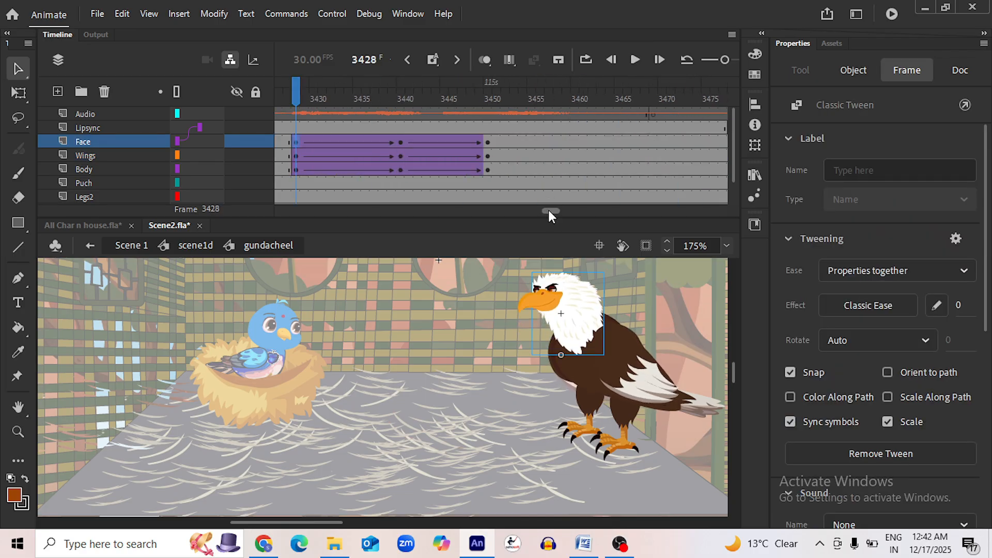
{"action": "left_click", "coordinate": [486, 170], "text": "shift"}
{"action": "left_click_drag", "start_coordinate": [386, 162], "coordinate": [634, 160]}
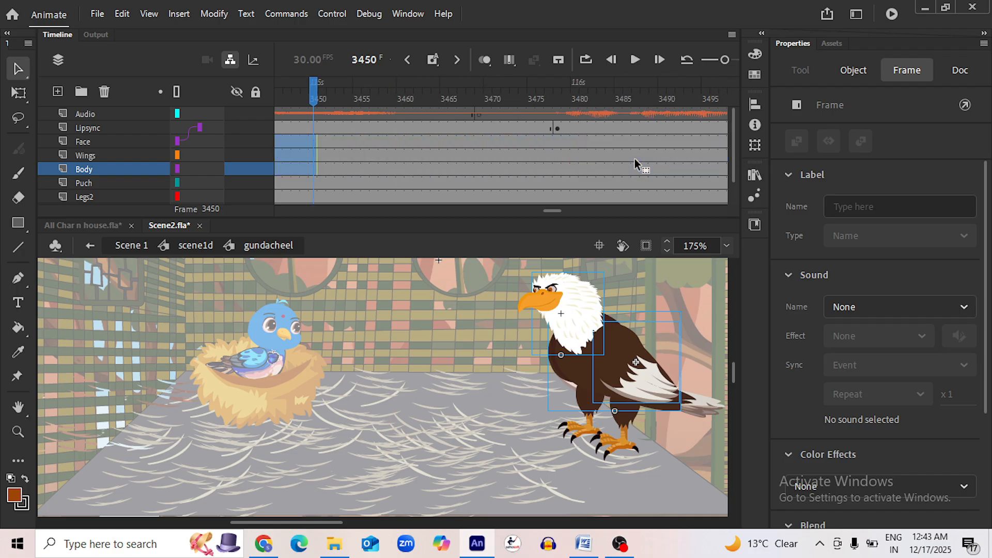
{"action": "left_click", "coordinate": [635, 159]}
Parent the Lipsync layer to the Face layer at frame 3478 and preview the motion with the audio
{"action": "left_click", "coordinate": [561, 103]}
{"action": "left_click", "coordinate": [557, 129]}
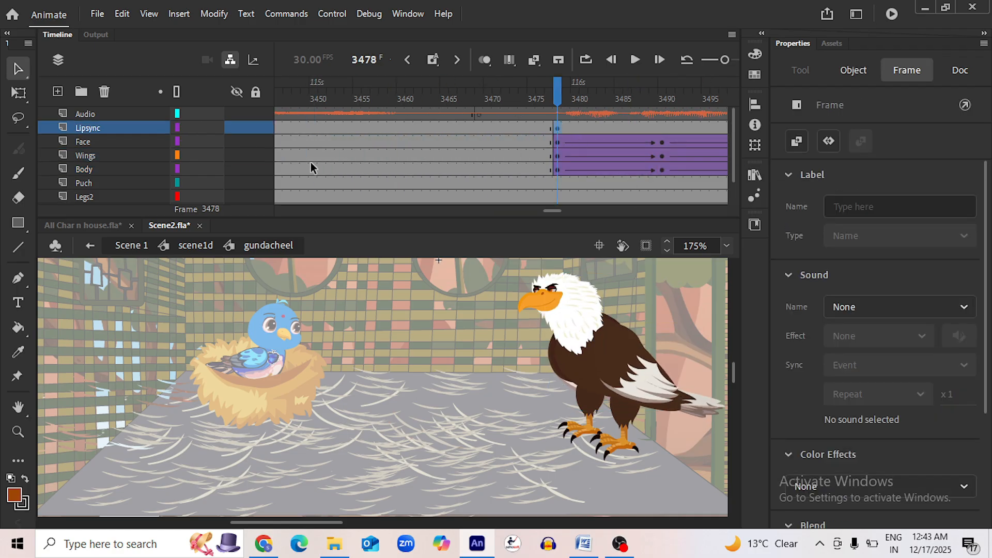
{"action": "left_click_drag", "start_coordinate": [178, 127], "coordinate": [178, 141]}
{"action": "left_click", "coordinate": [637, 58]}
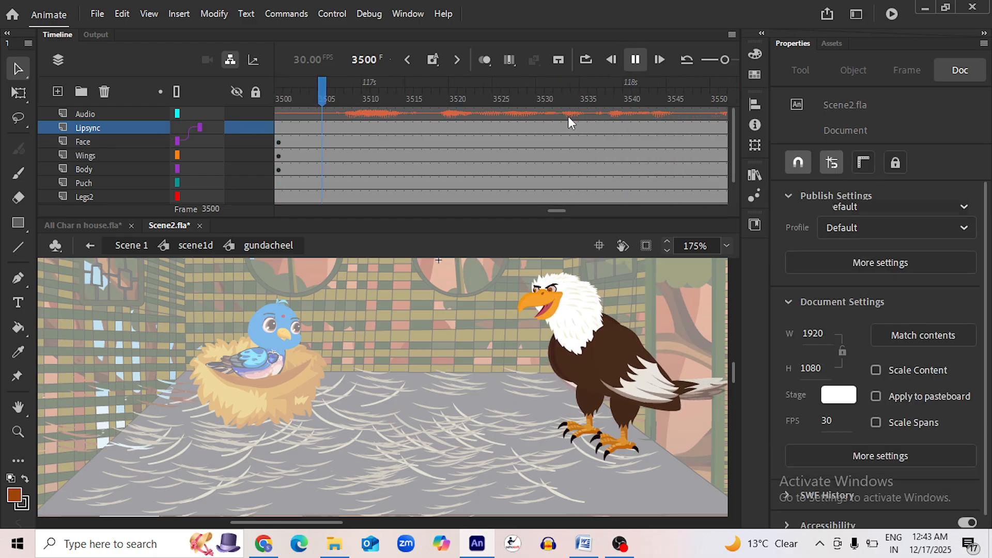
{"action": "key", "text": "Return"}
{"action": "left_click_drag", "start_coordinate": [557, 211], "coordinate": [554, 210]}
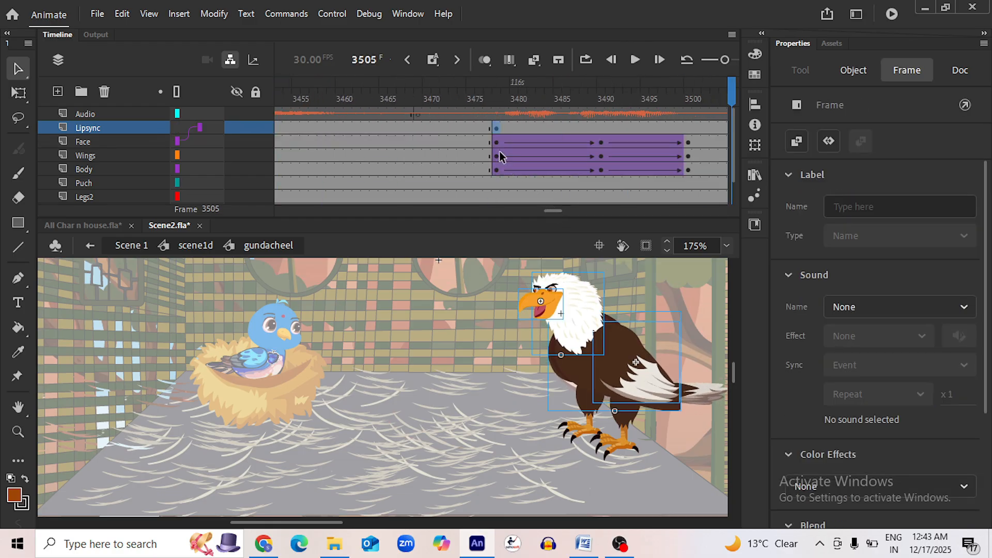
Duplicate the Face, Wings and Body tween frames from 3478 to start at frame 3618 and preview the motion
{"action": "left_click_drag", "start_coordinate": [497, 143], "coordinate": [686, 168]}
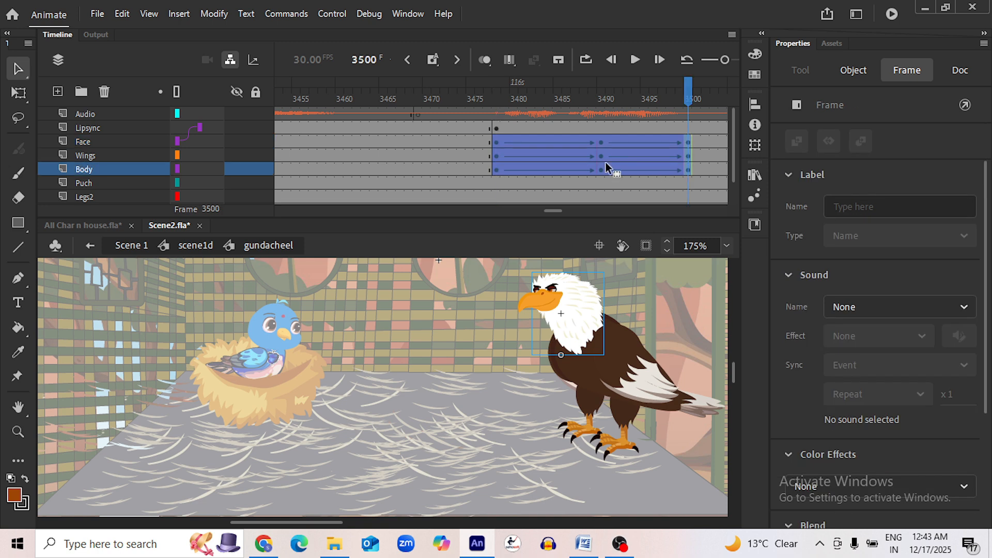
{"action": "left_click_drag", "start_coordinate": [606, 162], "coordinate": [685, 154]}
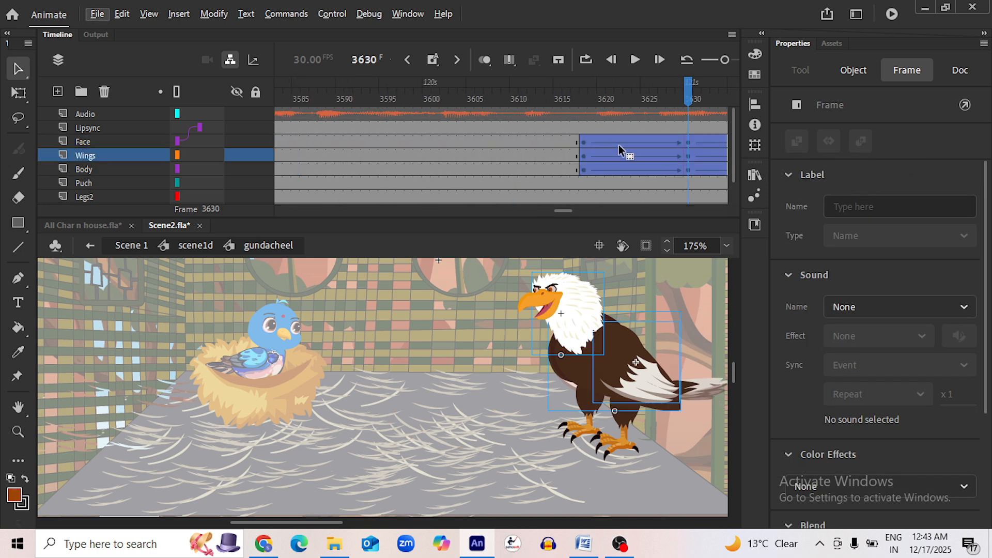
{"action": "left_click", "coordinate": [573, 103]}
{"action": "left_click", "coordinate": [637, 58]}
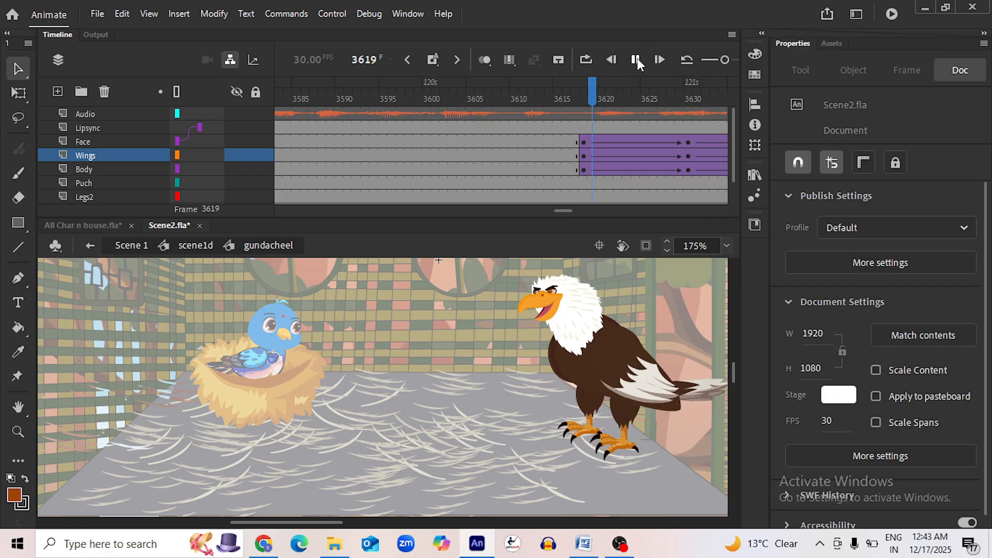
{"action": "left_click", "coordinate": [637, 58]}
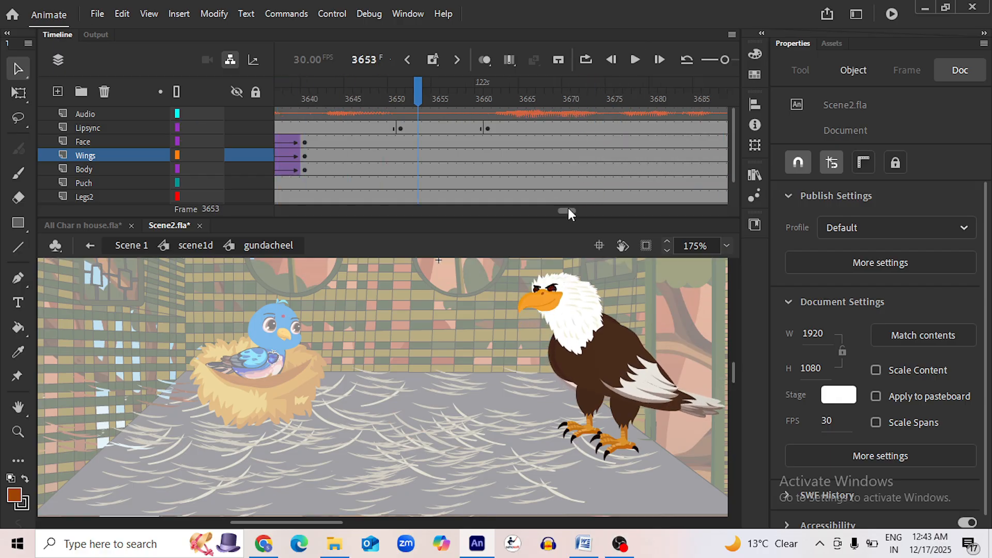
Duplicate the Face, Wings and Body tween frames from 3618 to start at frame 3786 and go to frame 3785
{"action": "left_click_drag", "start_coordinate": [568, 209], "coordinate": [565, 207]}
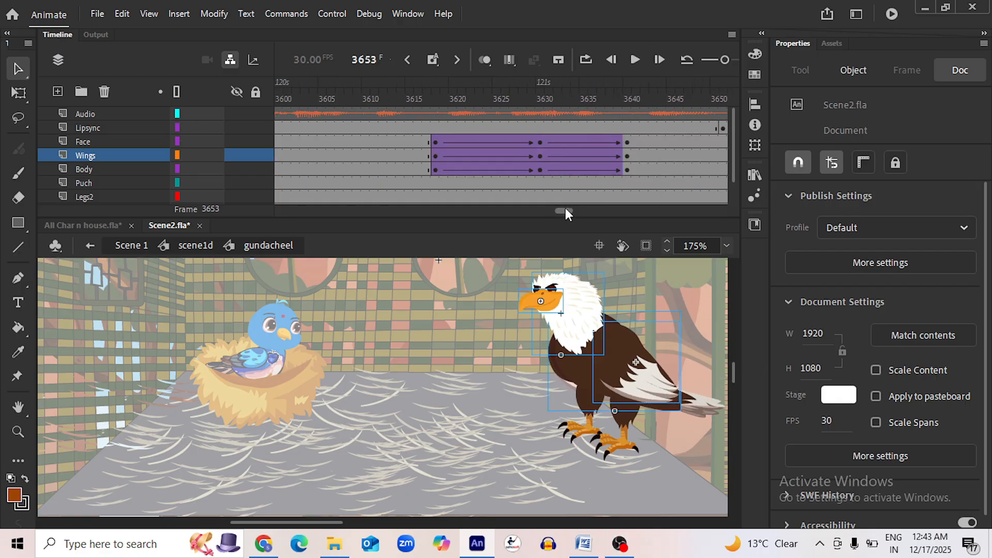
{"action": "left_click", "coordinate": [439, 141]}
{"action": "left_click", "coordinate": [625, 170], "text": "shift"}
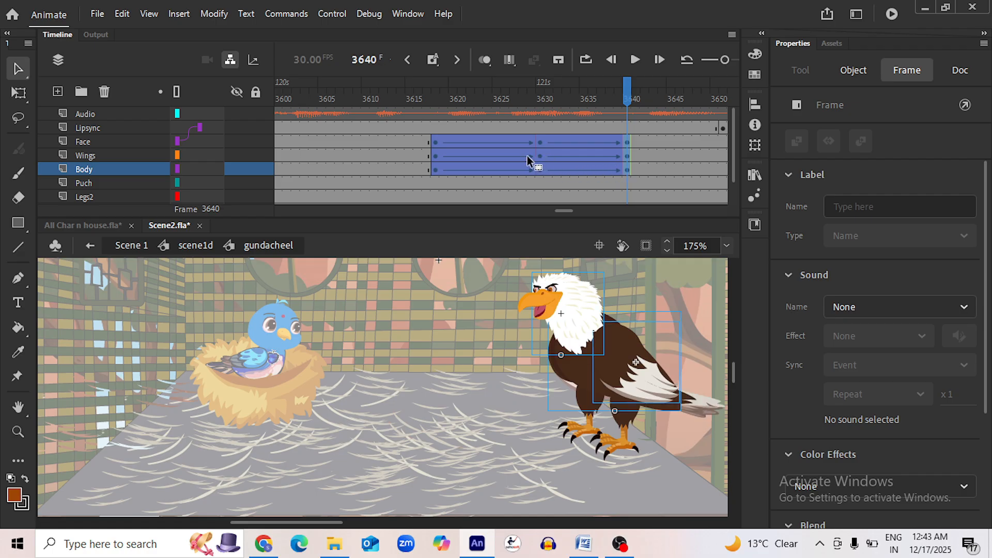
{"action": "left_click_drag", "start_coordinate": [528, 156], "coordinate": [676, 155]}
{"action": "left_click", "coordinate": [583, 90]}
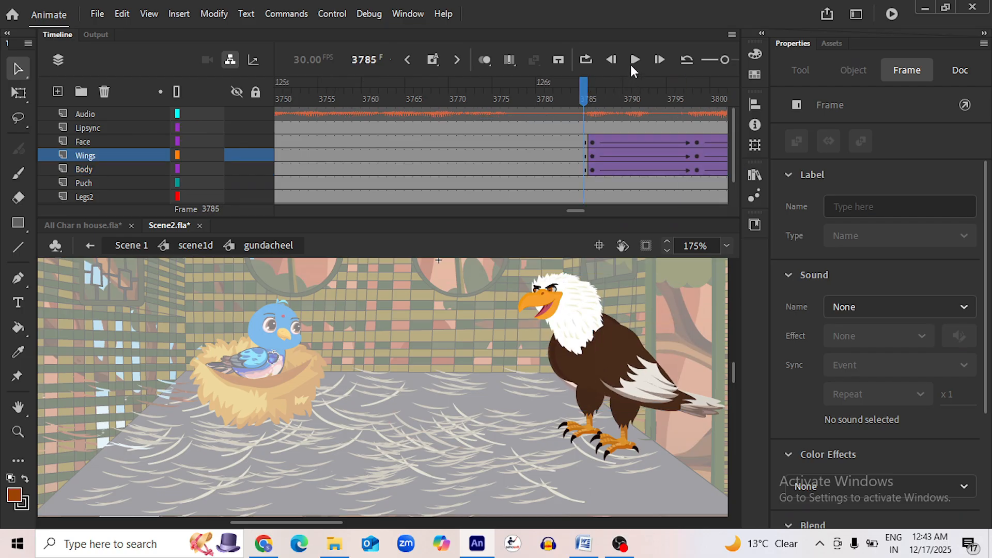
Parent the Lipsync layer to the Face layer at frame 3786 and save the file
{"action": "left_click", "coordinate": [631, 60]}
{"action": "left_click", "coordinate": [632, 60]}
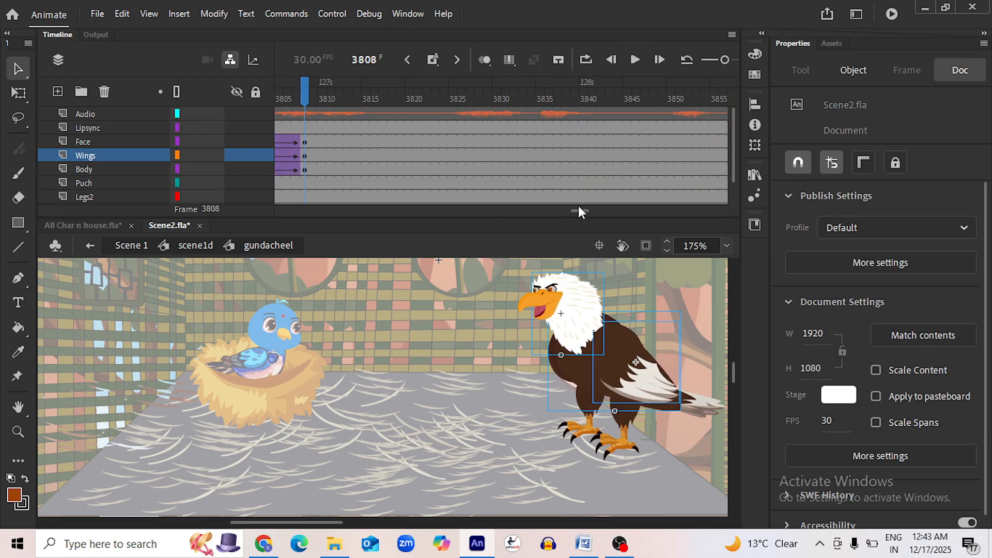
{"action": "left_click_drag", "start_coordinate": [578, 208], "coordinate": [575, 212]}
{"action": "left_click", "coordinate": [437, 127]}
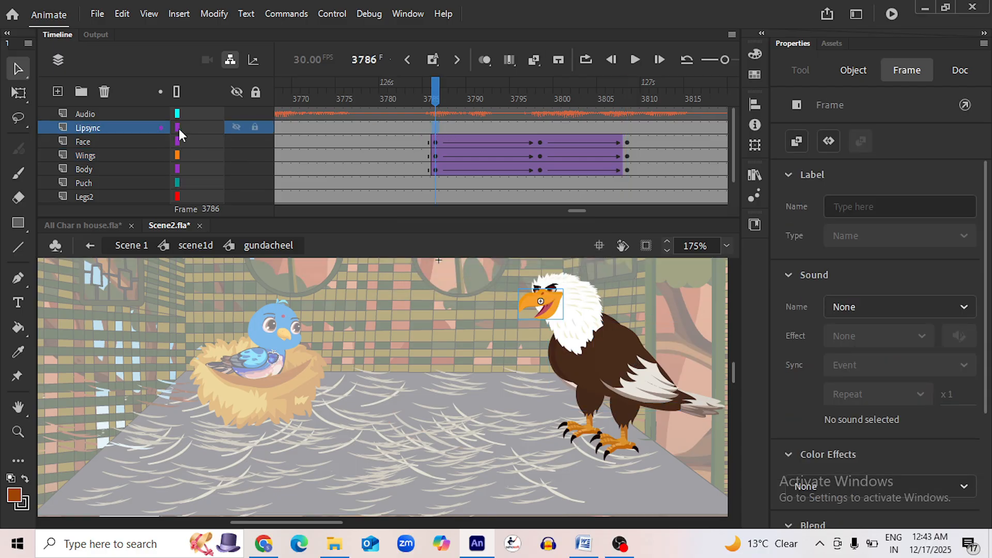
{"action": "left_click_drag", "start_coordinate": [175, 126], "coordinate": [178, 141]}
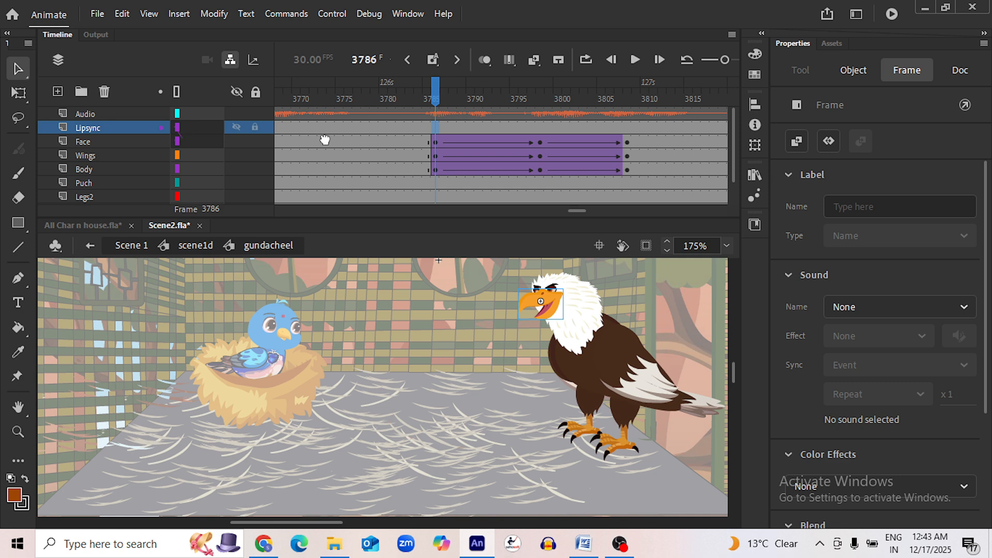
{"action": "key", "text": "ctrl+s"}
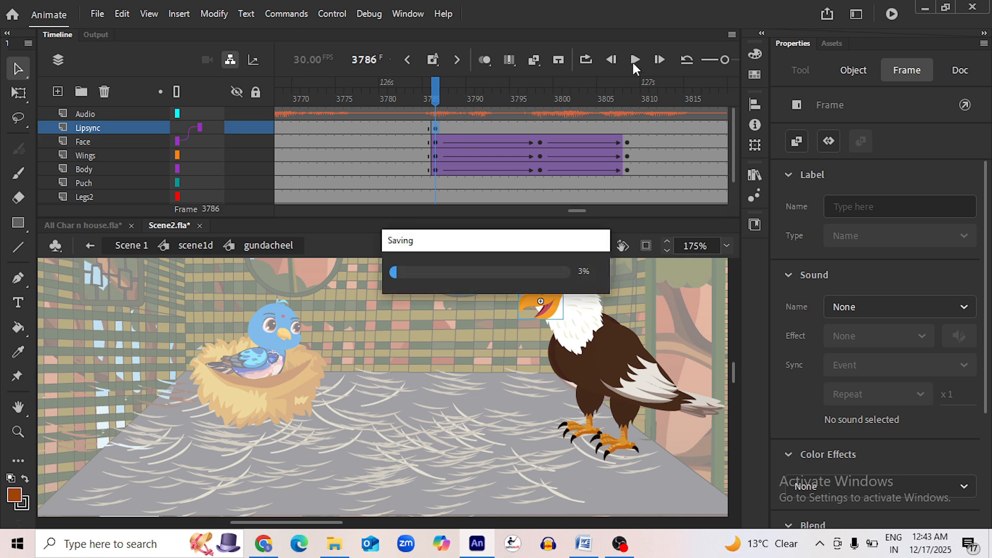
Preview the motion with the audio from frame 3786, and duplicate the Face, Wings and Body tween frames from 3786 to around frame 3969
{"action": "left_click", "coordinate": [634, 57]}
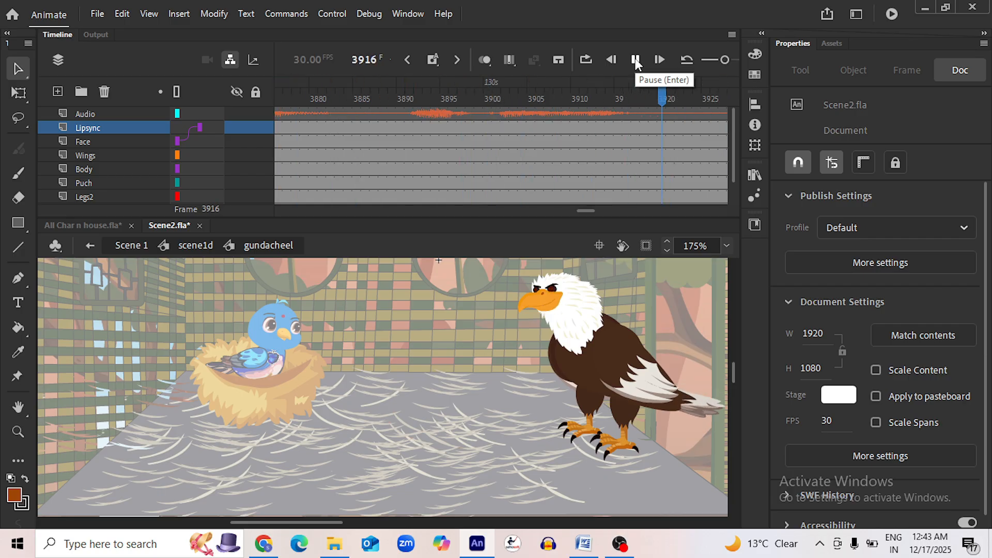
{"action": "left_click", "coordinate": [634, 58]}
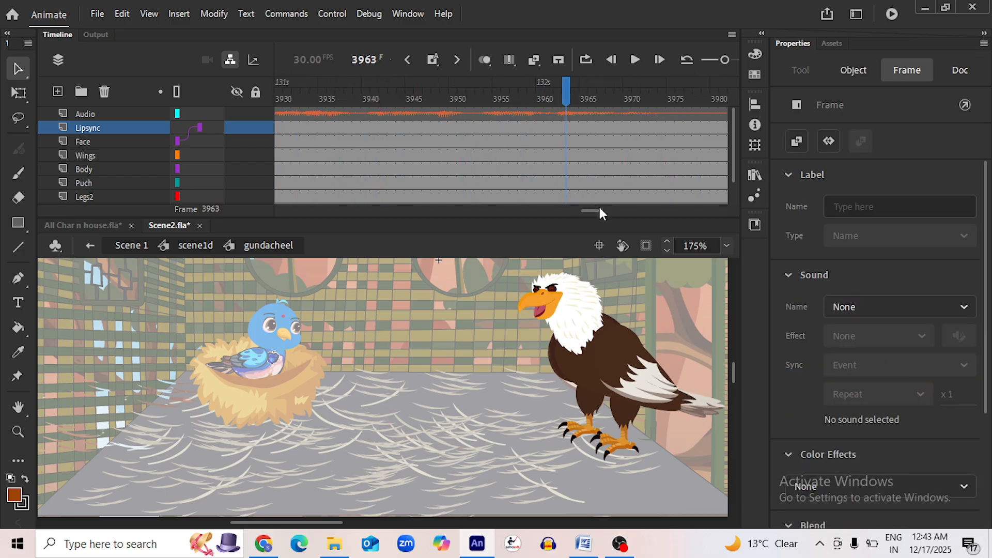
{"action": "mouse_move", "coordinate": [597, 211]}
{"action": "left_mouse_down"}
{"action": "mouse_move", "coordinate": [575, 211]}
{"action": "mouse_move", "coordinate": [590, 208]}
{"action": "left_mouse_up"}
{"action": "left_click", "coordinate": [565, 142]}
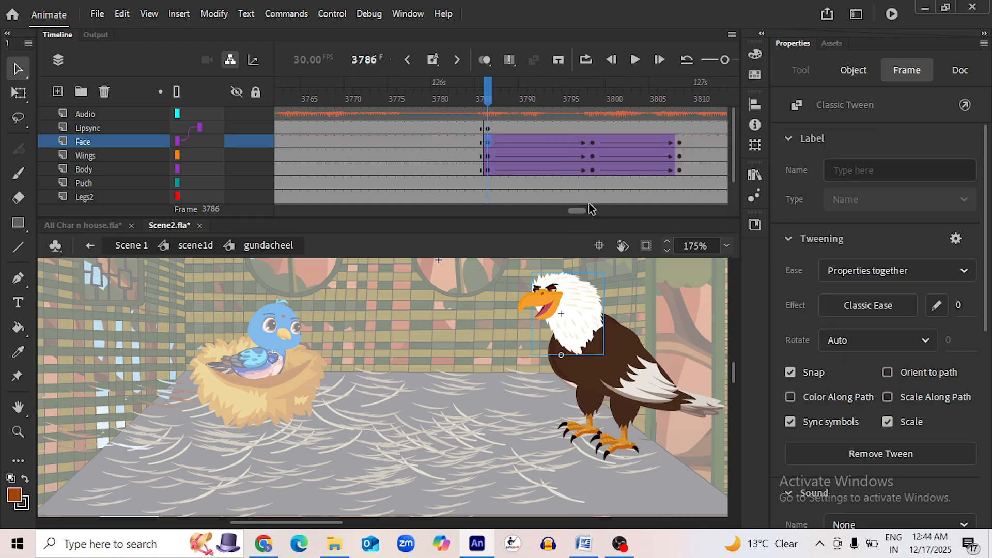
{"action": "left_click", "coordinate": [678, 170], "text": "shift"}
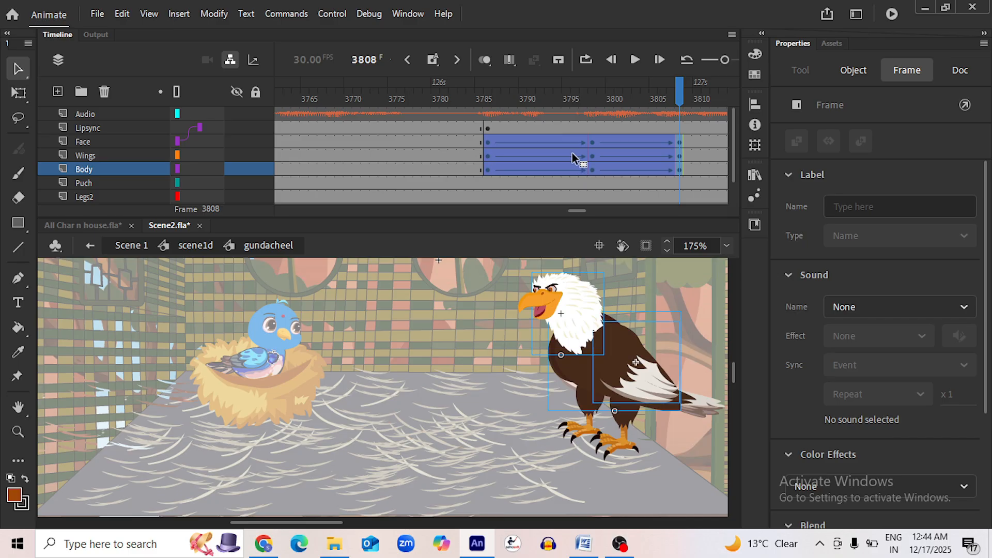
{"action": "left_click_drag", "start_coordinate": [572, 153], "coordinate": [642, 157]}
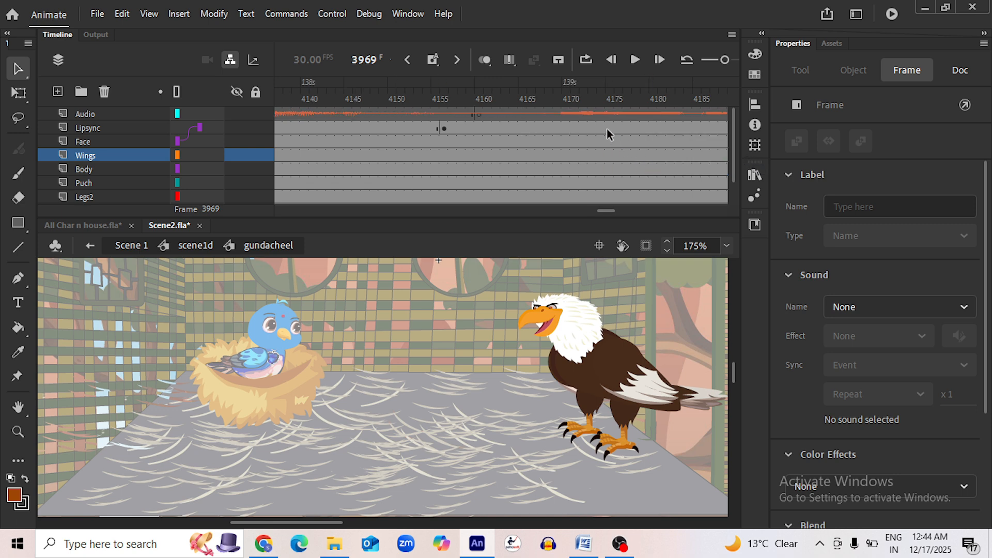
Play the gundacheel symbol's timeline from about frame 4173 to check the eagle's motion against the audio
{"action": "left_click", "coordinate": [598, 96]}
{"action": "left_click", "coordinate": [634, 59]}
{"action": "left_click", "coordinate": [634, 59]}
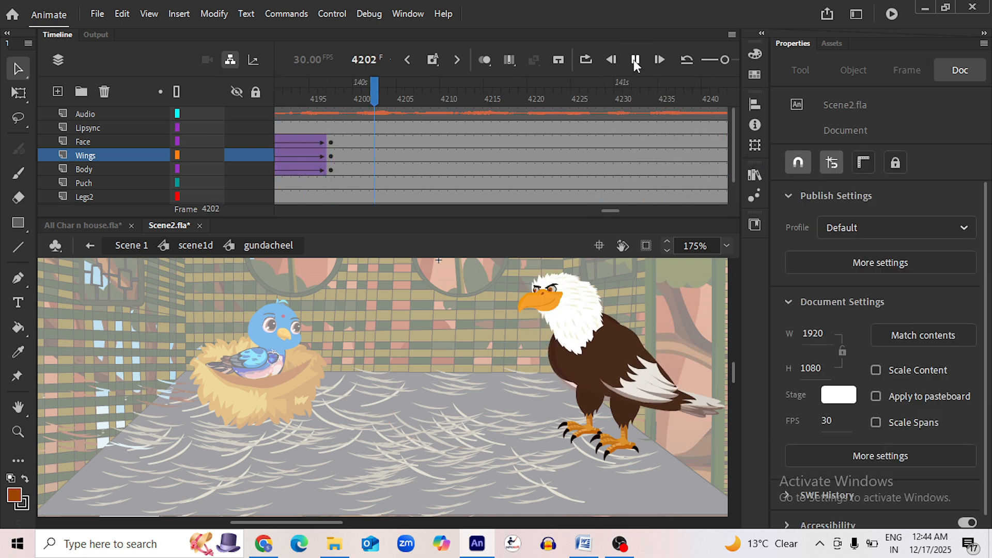
{"action": "scroll", "coordinate": [610, 210], "scroll_direction": "left", "scroll_amount": 5}
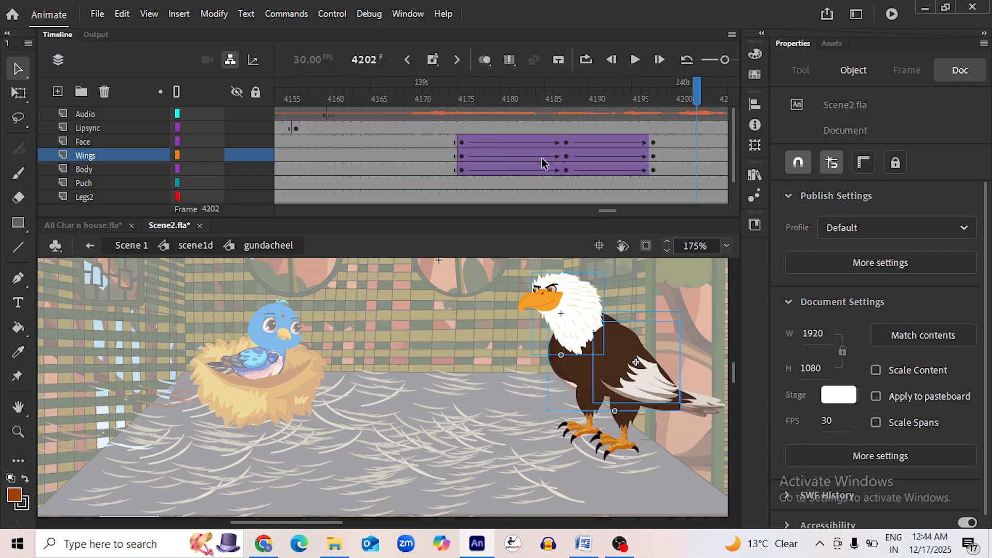
Parent the Lipsync layer to the Face layer at frame 4175 and save the document
{"action": "left_click", "coordinate": [463, 128]}
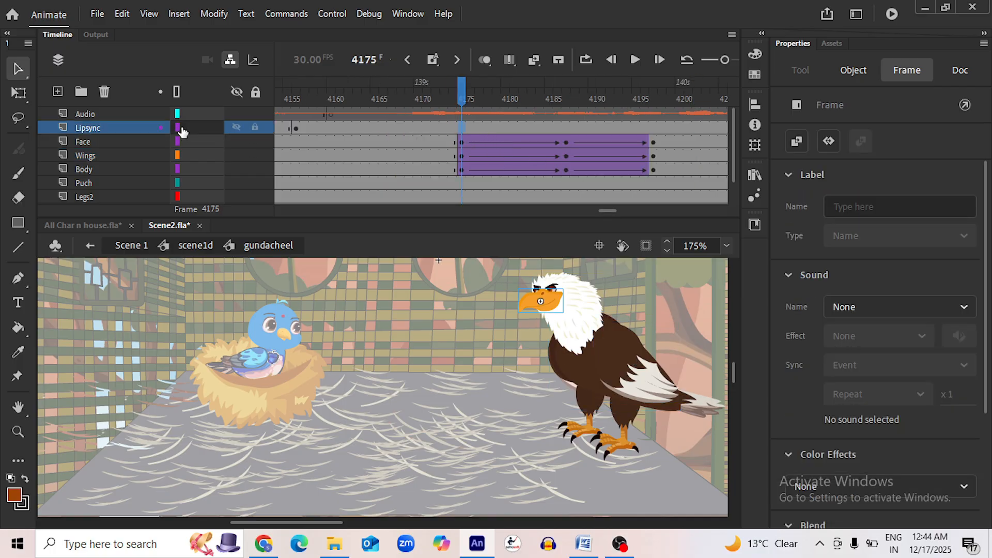
{"action": "left_click_drag", "start_coordinate": [176, 128], "coordinate": [178, 142]}
{"action": "key", "text": "ctrl+s"}
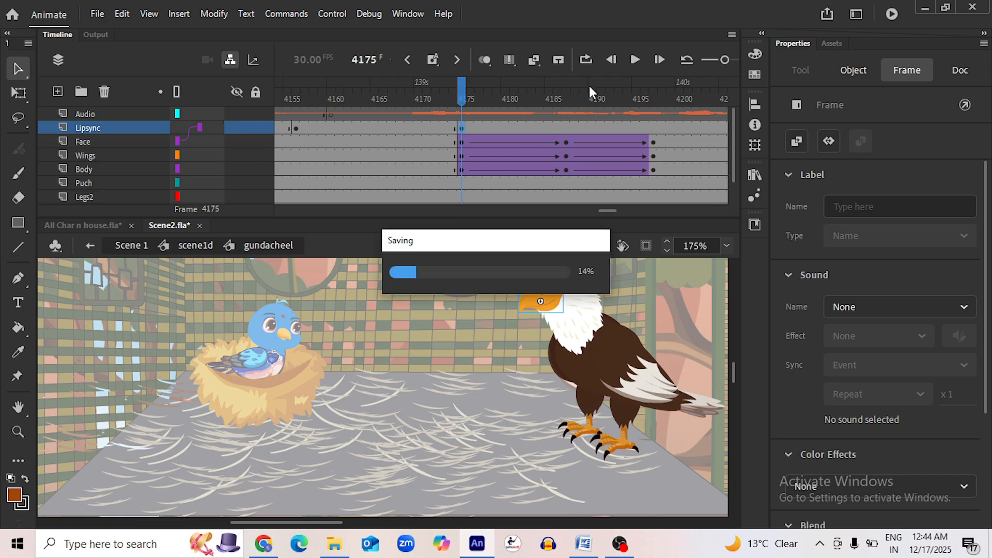
Select the eagle's lip sync instance at frame 4175 and play the animation from about frame 4172
{"action": "left_click", "coordinate": [457, 99]}
{"action": "left_click", "coordinate": [461, 131]}
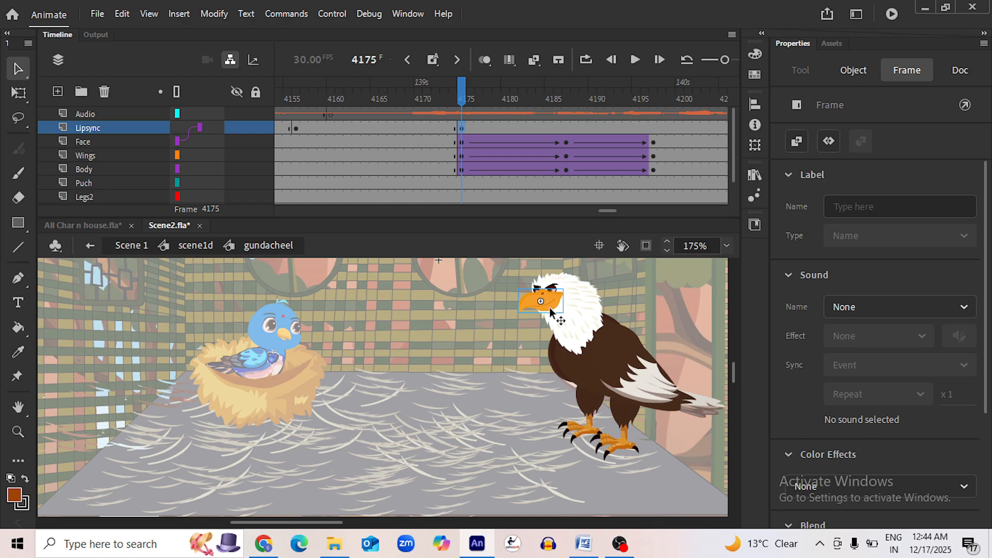
{"action": "left_click", "coordinate": [547, 304]}
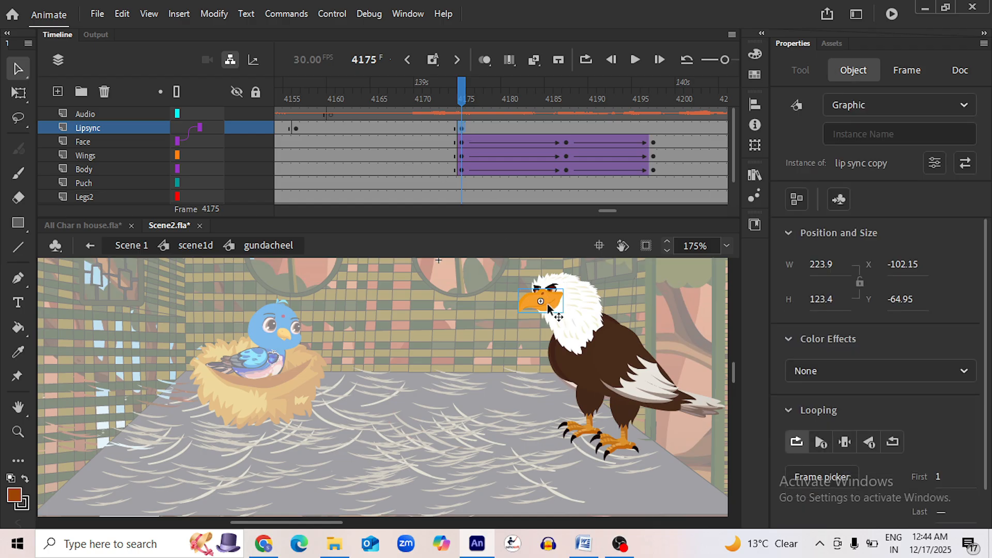
{"action": "left_click", "coordinate": [438, 96]}
{"action": "left_click", "coordinate": [633, 60]}
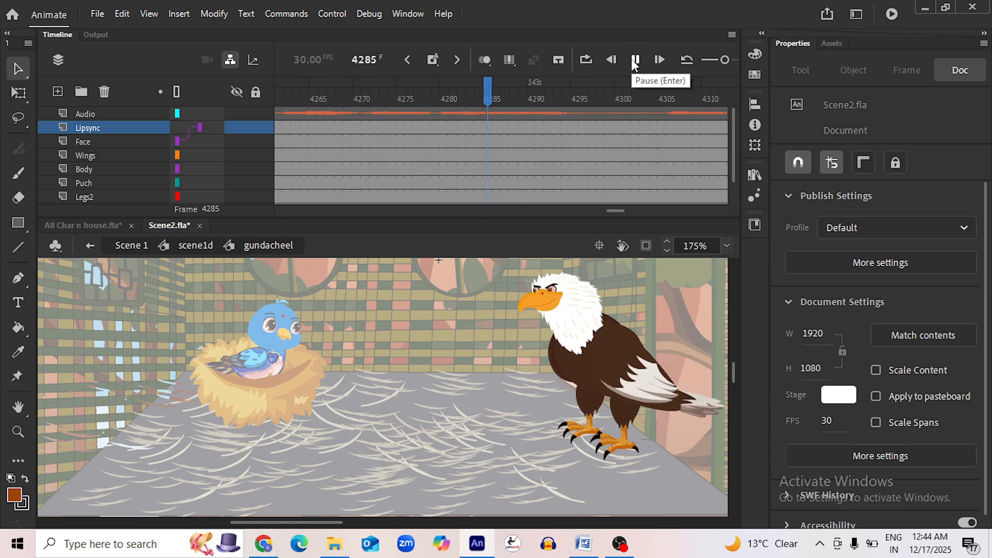
{"action": "left_click", "coordinate": [634, 59]}
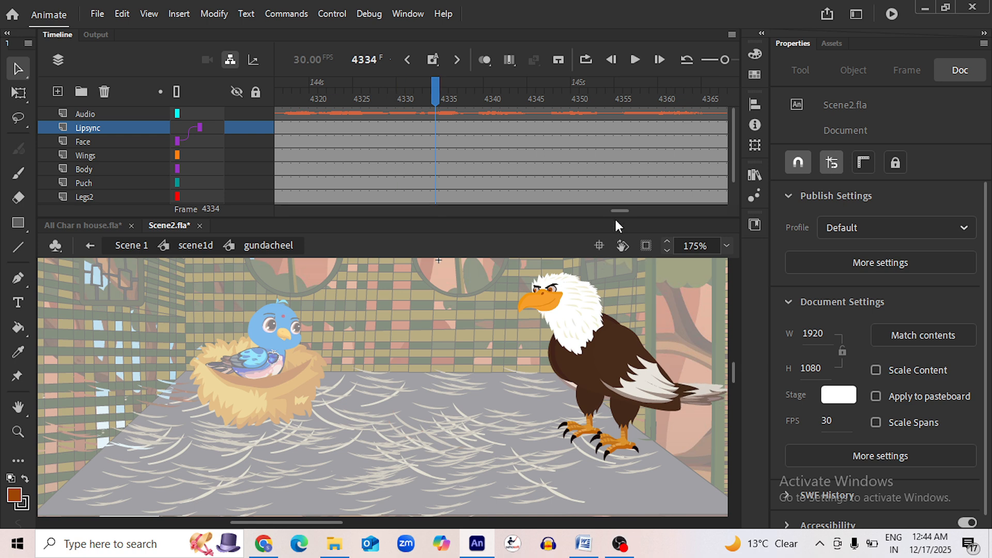
Copy the tweened frames 4175 to 4197 of the Face, Wings and Body layers and paste them starting at frame 4539
{"action": "left_click_drag", "start_coordinate": [619, 212], "coordinate": [608, 214]}
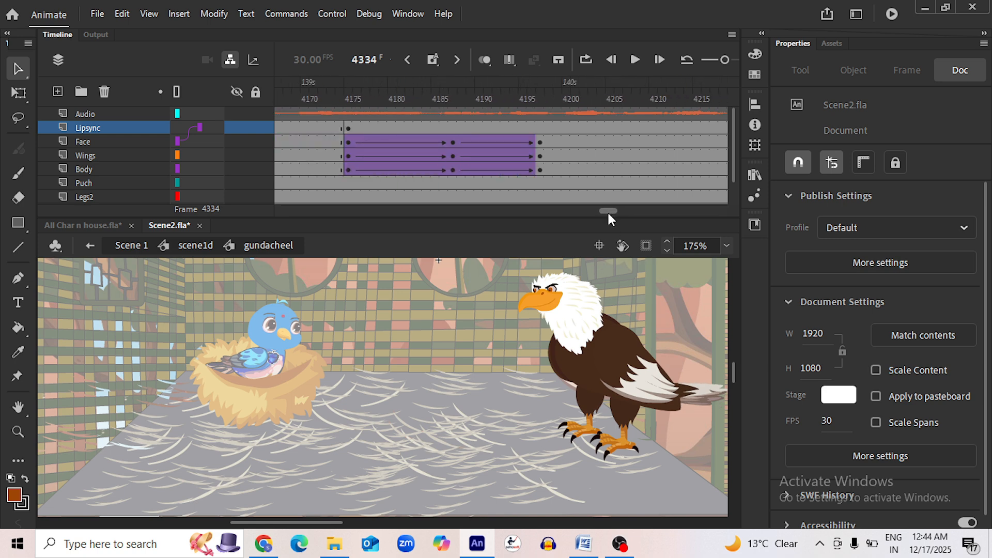
{"action": "left_click_drag", "start_coordinate": [339, 148], "coordinate": [537, 170]}
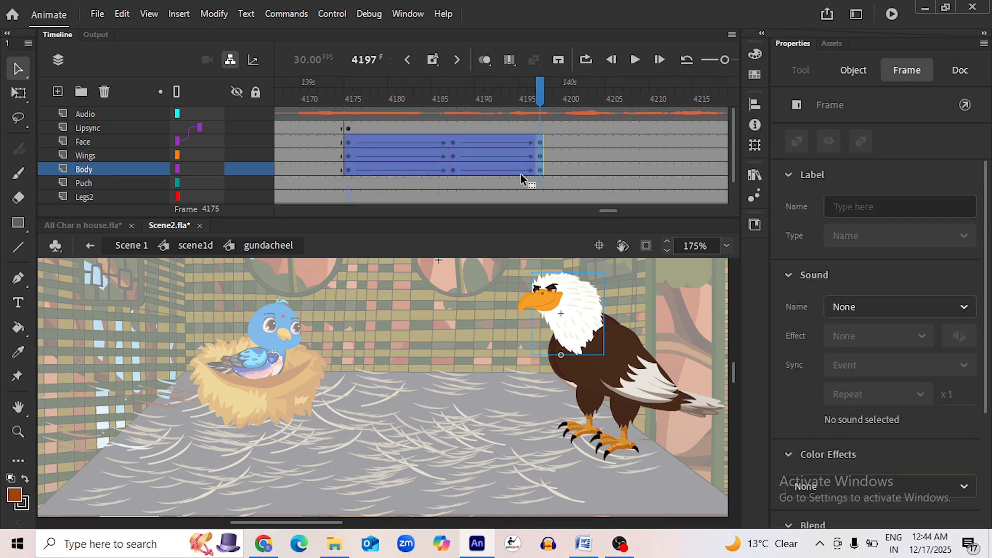
{"action": "left_click_drag", "start_coordinate": [444, 154], "coordinate": [332, 149]}
{"action": "left_click", "coordinate": [501, 156]}
{"action": "left_click", "coordinate": [332, 147]}
{"action": "left_click_drag", "start_coordinate": [643, 209], "coordinate": [640, 210]}
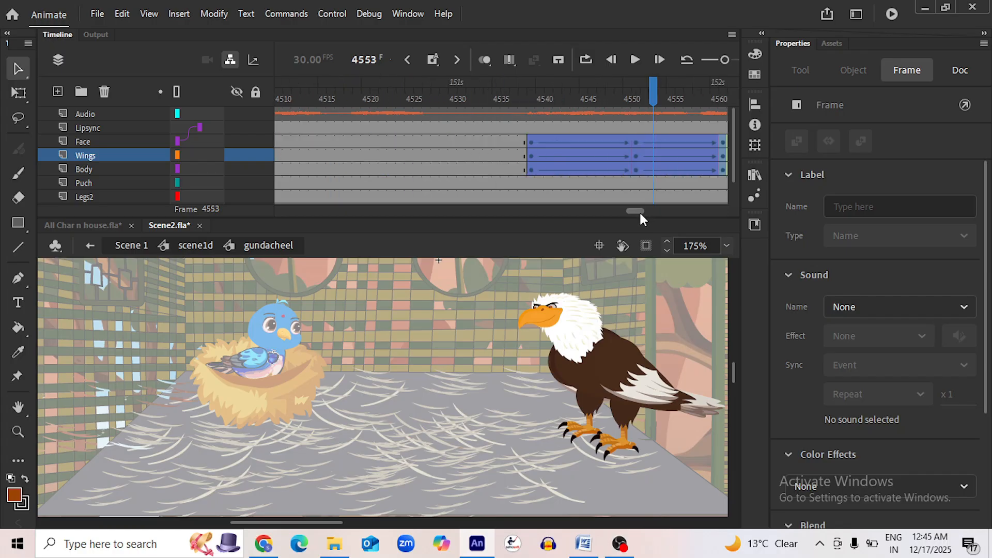
Play the eagle's animation onward from about frame 4536 and save the document
{"action": "left_click", "coordinate": [511, 112]}
{"action": "left_click", "coordinate": [635, 59]}
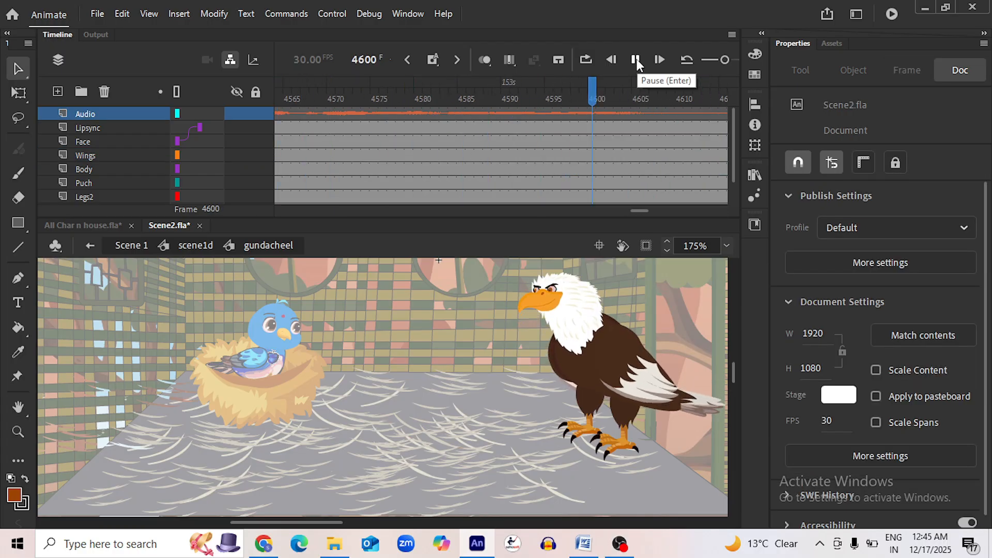
{"action": "left_click", "coordinate": [636, 60]}
{"action": "key", "text": "ctrl+s"}
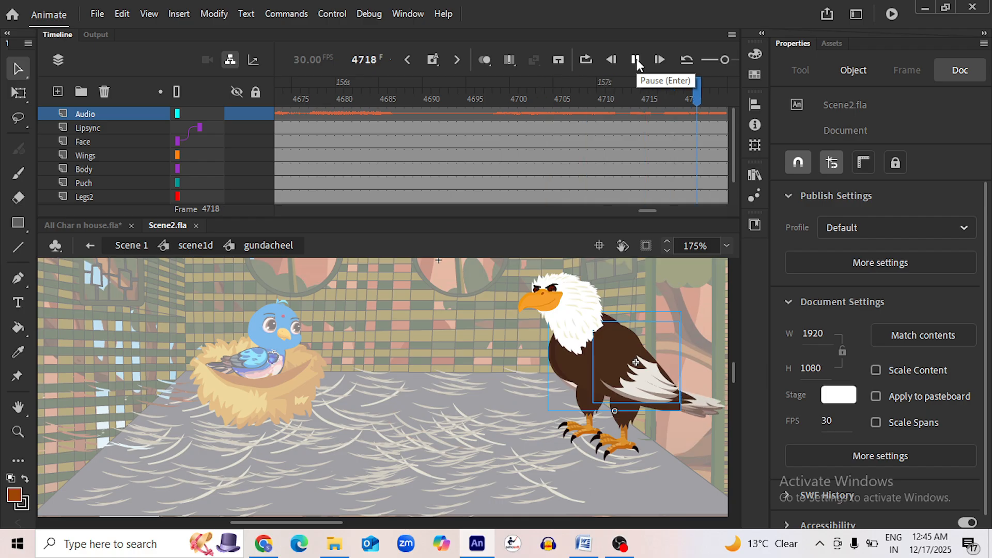
{"action": "left_click", "coordinate": [637, 59]}
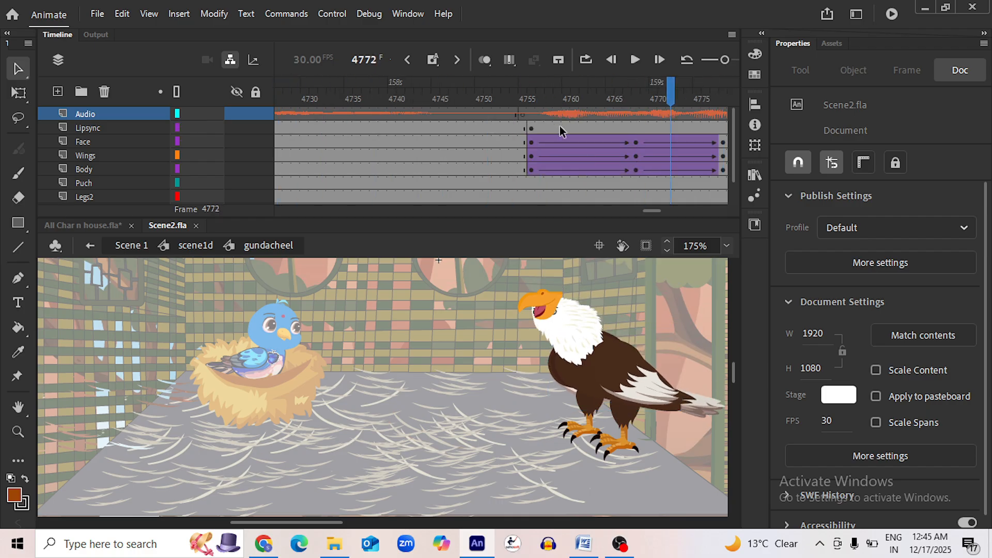
Parent the Lipsync layer to the Face layer at frame 4756 and save the document
{"action": "left_click", "coordinate": [532, 128]}
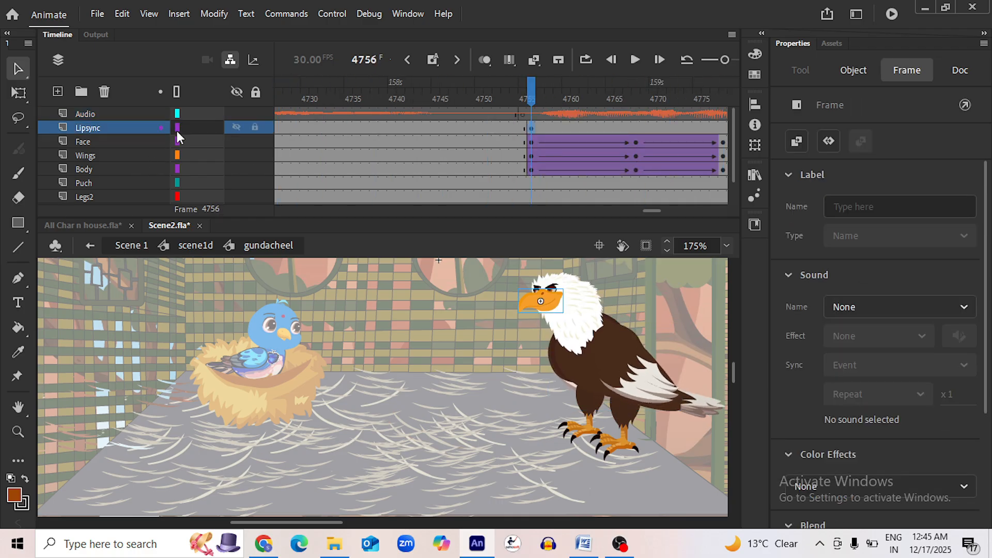
{"action": "left_click_drag", "start_coordinate": [177, 127], "coordinate": [180, 140]}
{"action": "key", "text": "ctrl+s"}
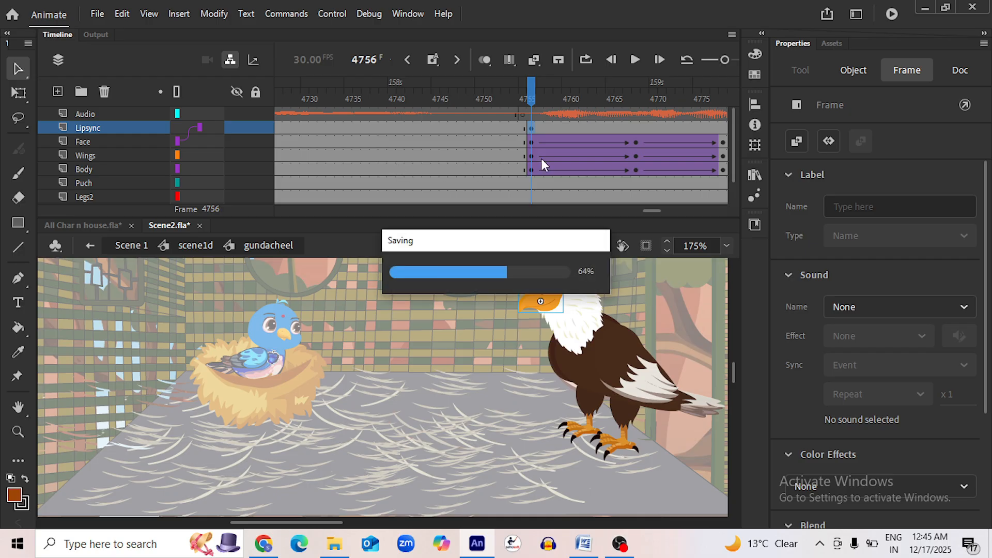
Play the animation from frame 4755 to the end of the timeline and save the document
{"action": "mouse_move", "coordinate": [524, 95]}
{"action": "left_mouse_down"}
{"action": "mouse_move", "coordinate": [504, 95]}
{"action": "mouse_move", "coordinate": [537, 95]}
{"action": "mouse_move", "coordinate": [523, 94]}
{"action": "left_mouse_up"}
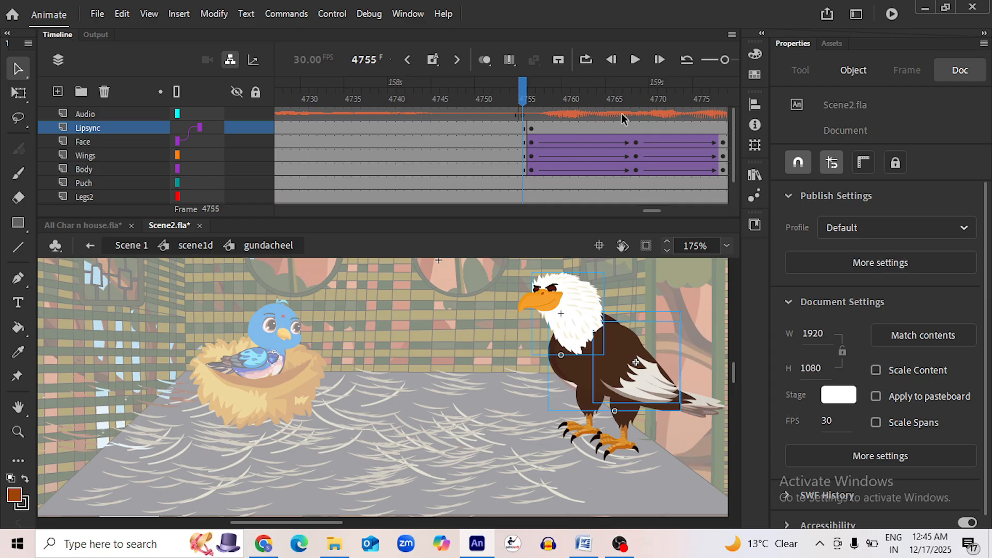
{"action": "left_click", "coordinate": [634, 60]}
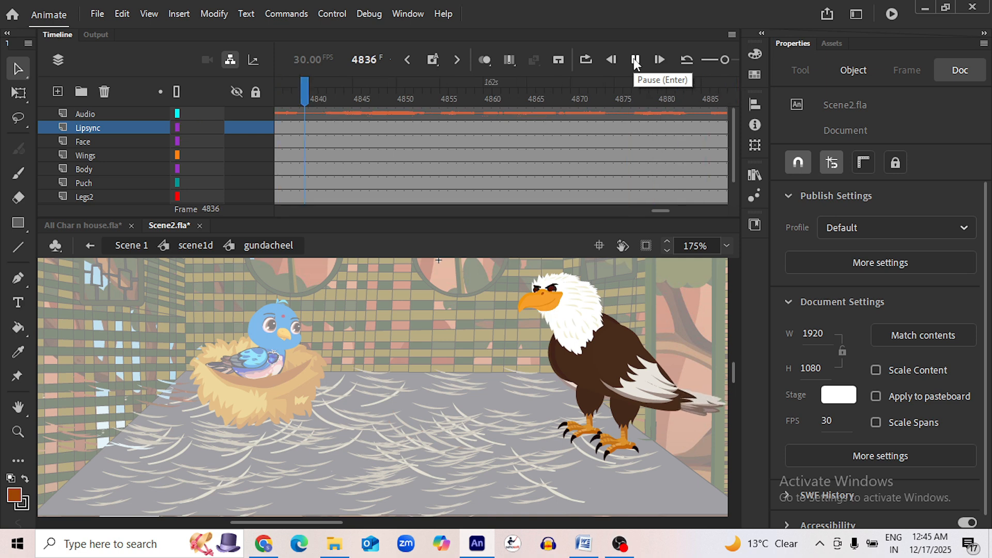
{"action": "left_click", "coordinate": [635, 60]}
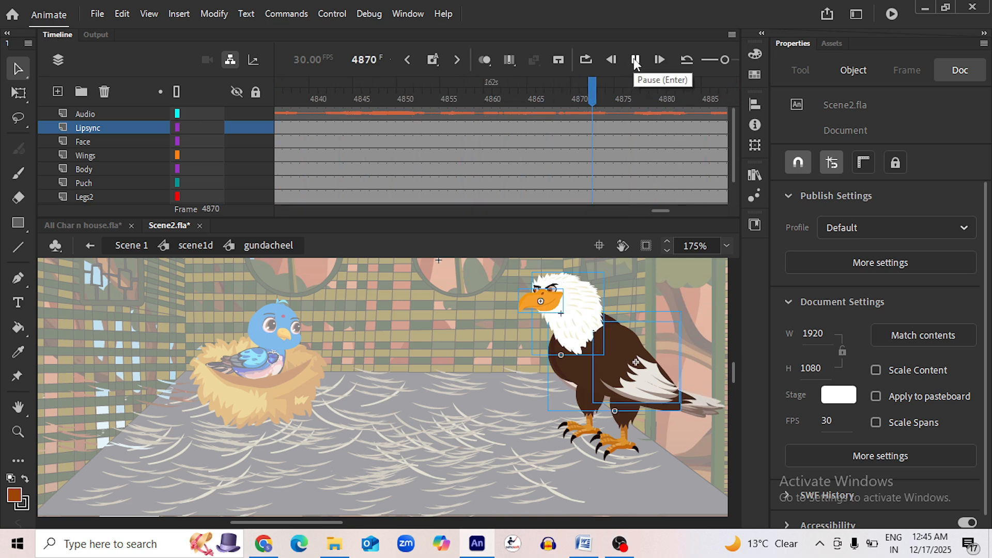
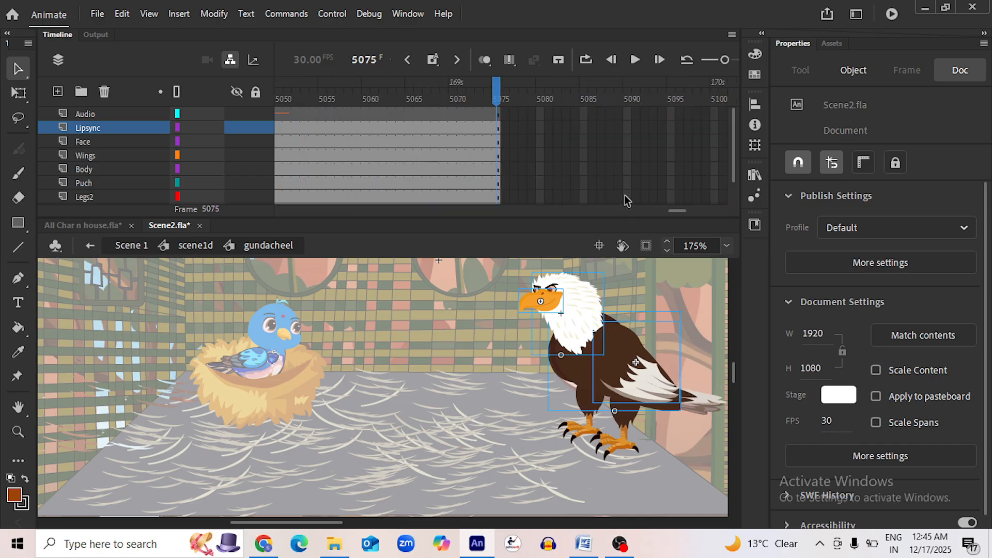
{"action": "key", "text": "ctrl+s"}
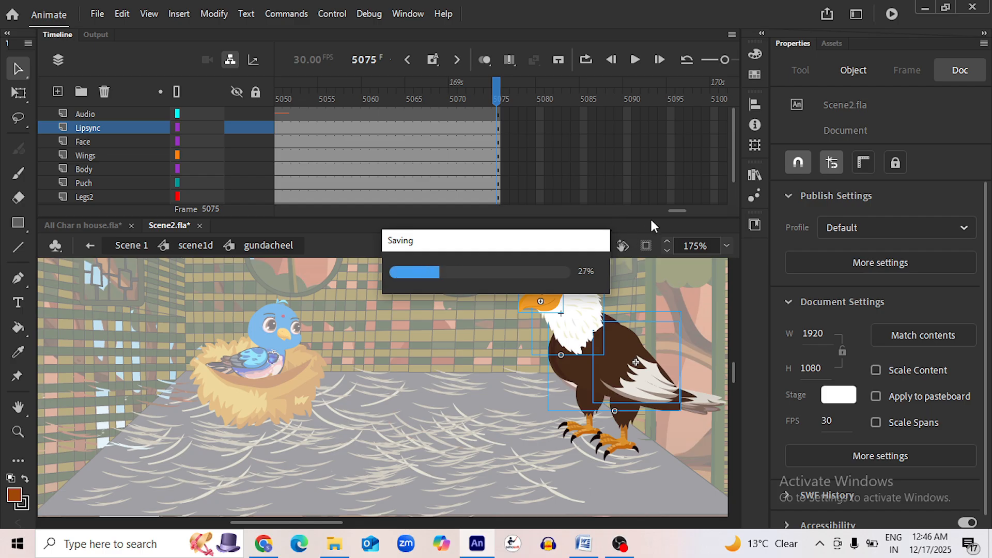
Return to the scene1d symbol and play the scene from frame 1521
{"action": "left_click_drag", "start_coordinate": [681, 210], "coordinate": [424, 211]}
{"action": "left_click", "coordinate": [204, 245]}
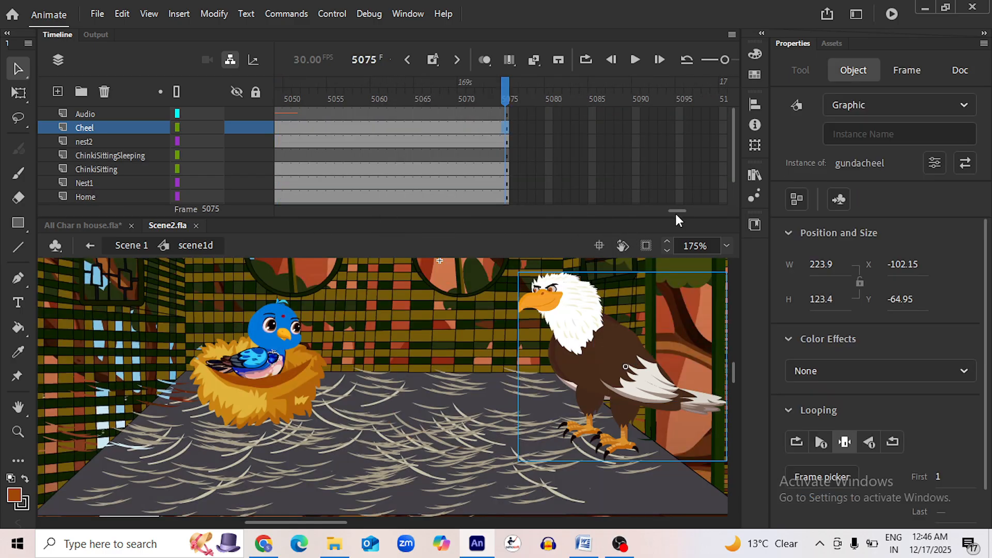
{"action": "left_click_drag", "start_coordinate": [678, 210], "coordinate": [404, 217]}
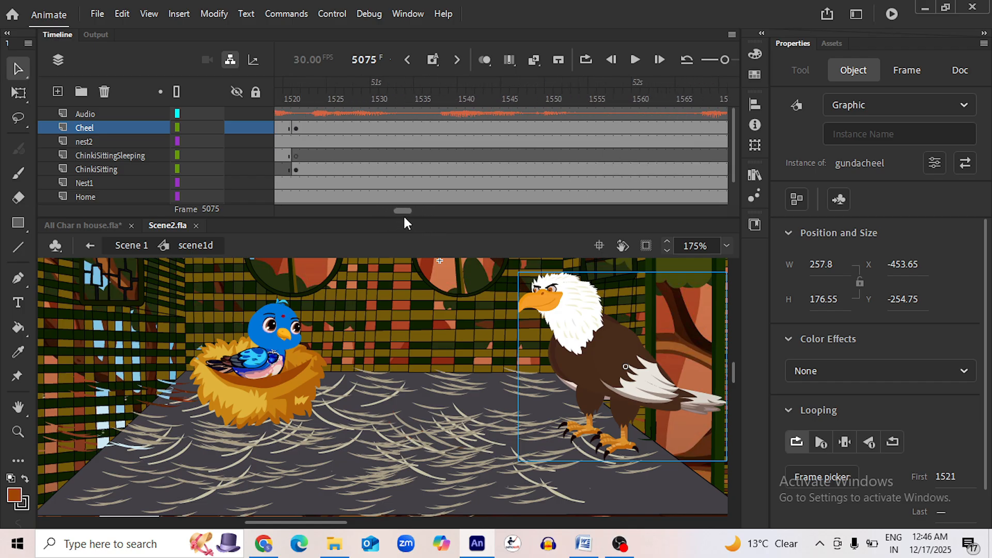
{"action": "left_click", "coordinate": [305, 101]}
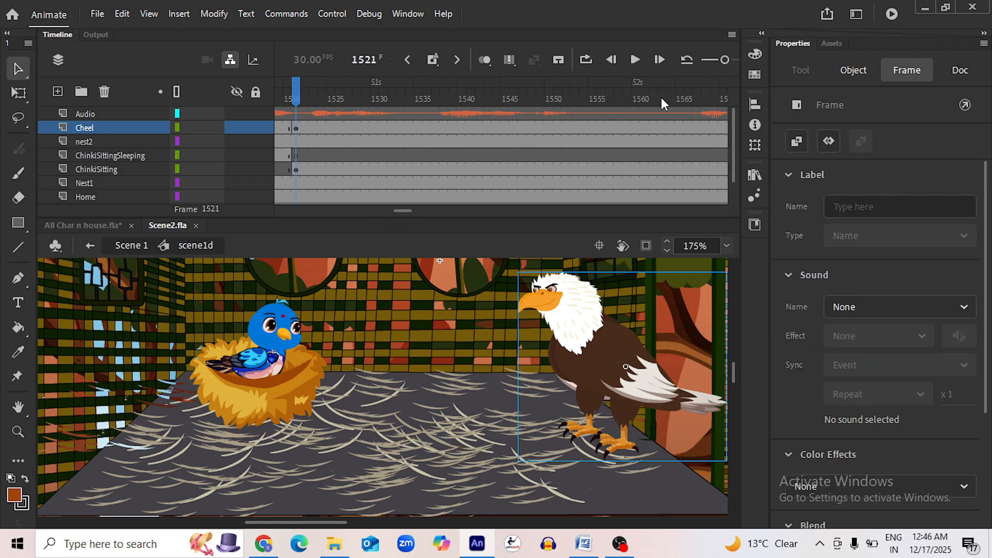
{"action": "left_click", "coordinate": [635, 60]}
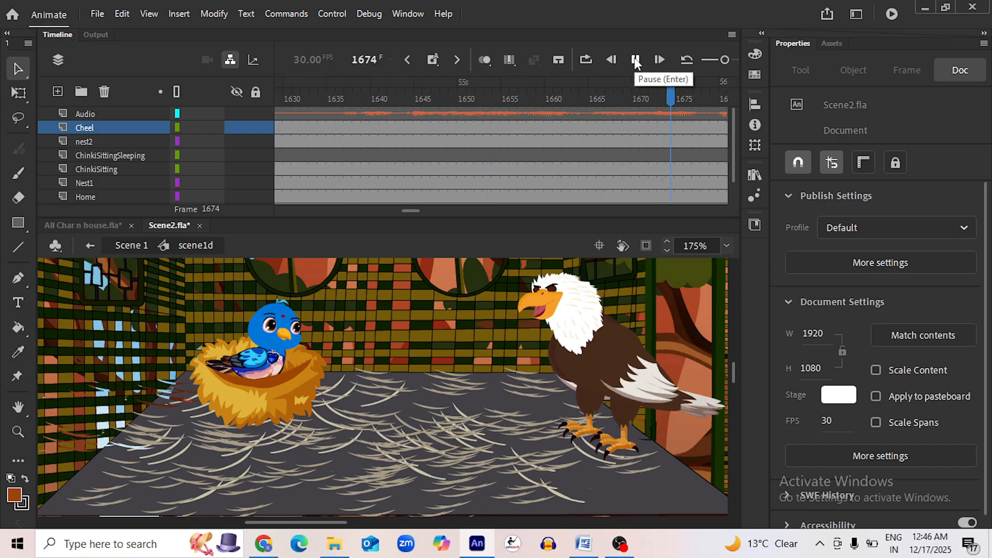
{"action": "left_click", "coordinate": [636, 60]}
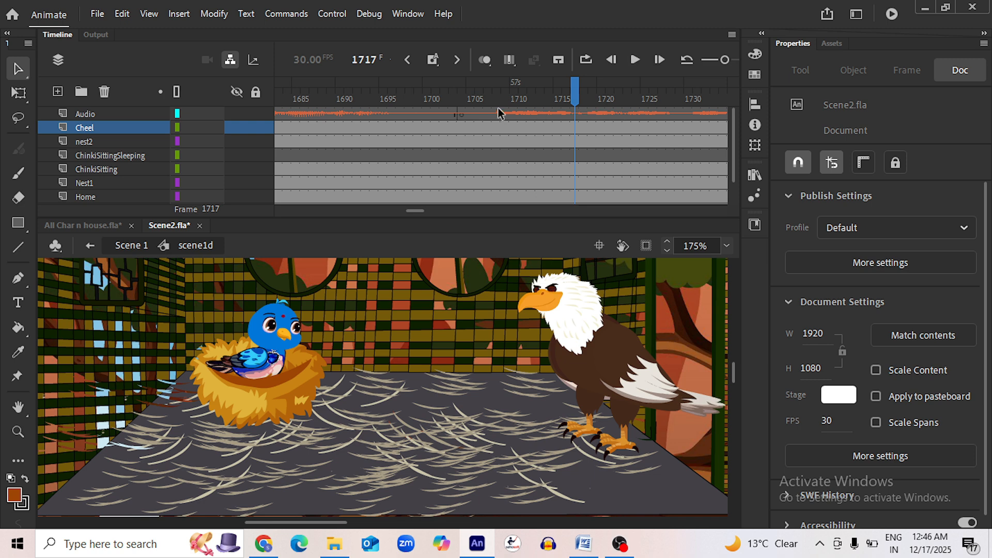
{"action": "left_click", "coordinate": [486, 90]}
{"action": "double_click", "coordinate": [283, 331]}
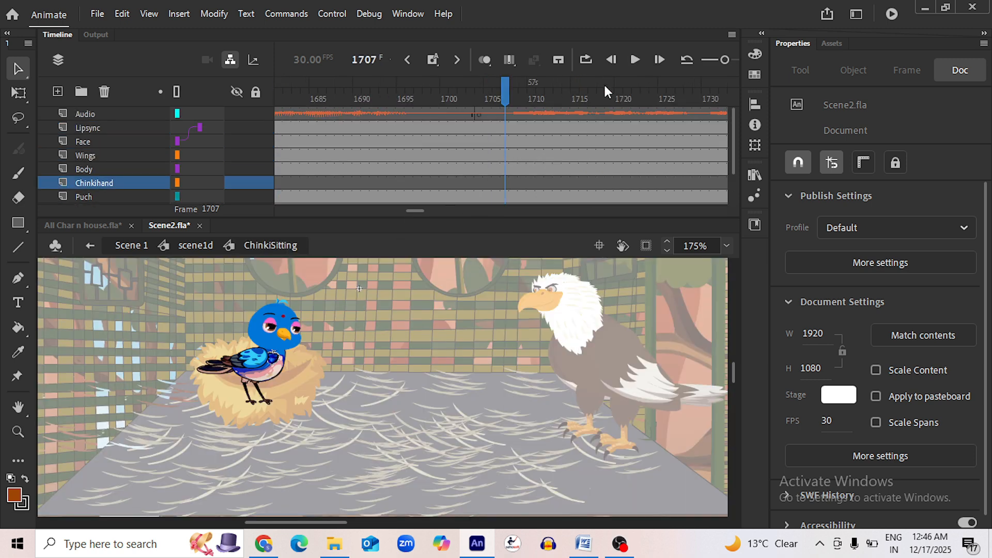
{"action": "mouse_move", "coordinate": [420, 212]}
{"action": "left_mouse_down"}
{"action": "mouse_move", "coordinate": [369, 207]}
{"action": "mouse_move", "coordinate": [421, 222]}
{"action": "left_mouse_up"}
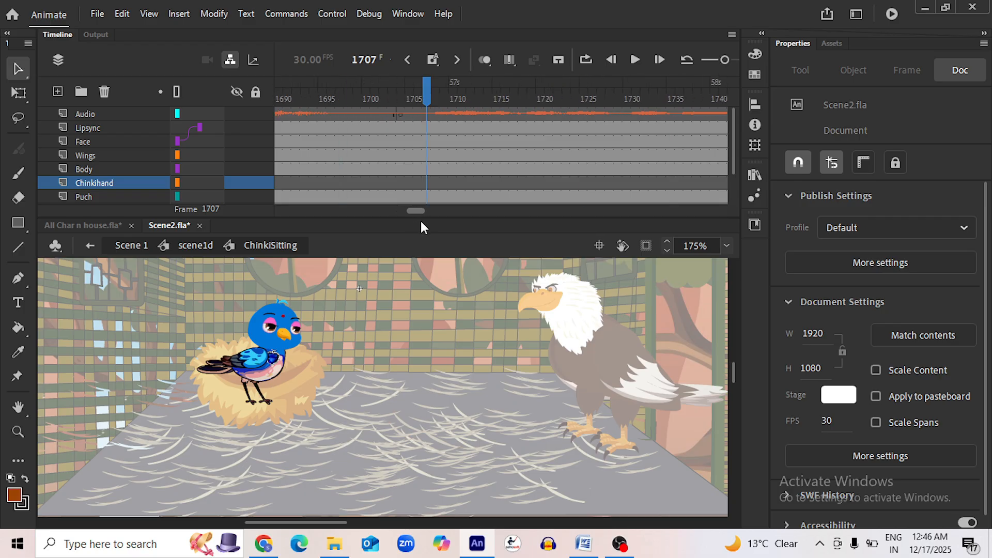
{"action": "left_click", "coordinate": [190, 249]}
Select the ChinkiSitting instance of the blue bird at frame 1521 and open its symbol for editing
{"action": "left_click_drag", "start_coordinate": [414, 211], "coordinate": [400, 210]}
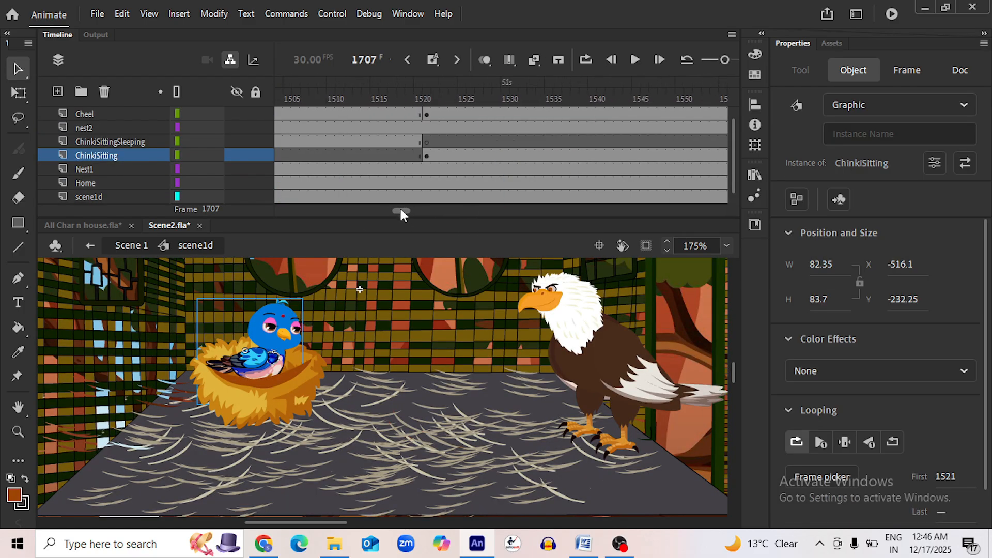
{"action": "left_click", "coordinate": [429, 155]}
{"action": "left_click", "coordinate": [275, 343]}
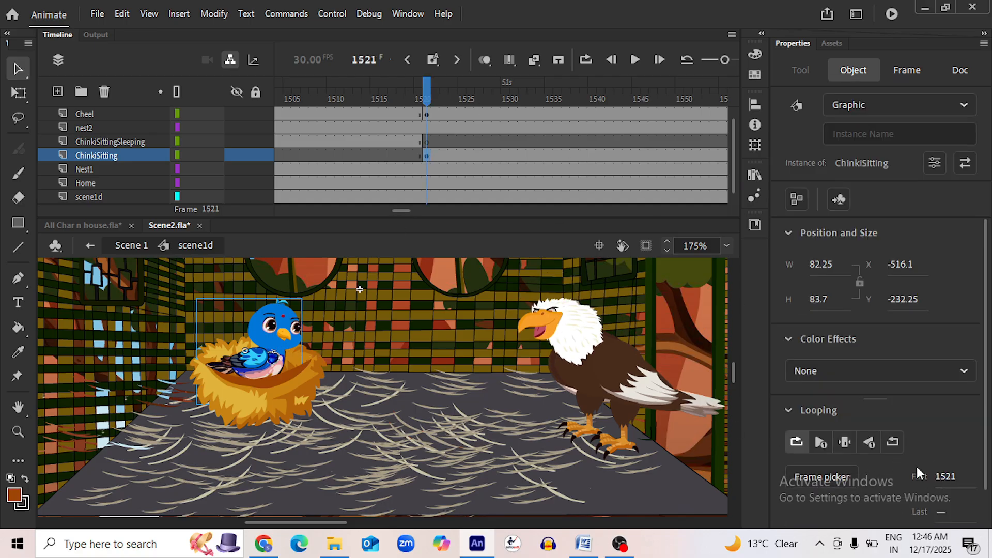
{"action": "double_click", "coordinate": [268, 341]}
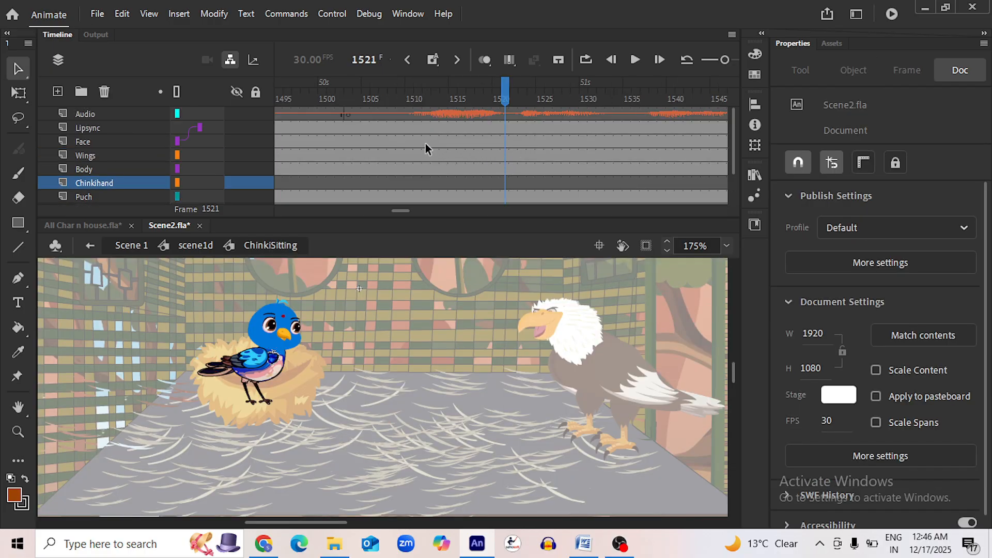
Play the ChinkiSitting symbol from frame 1503 to find where the bird's motion should start
{"action": "left_click", "coordinate": [348, 98]}
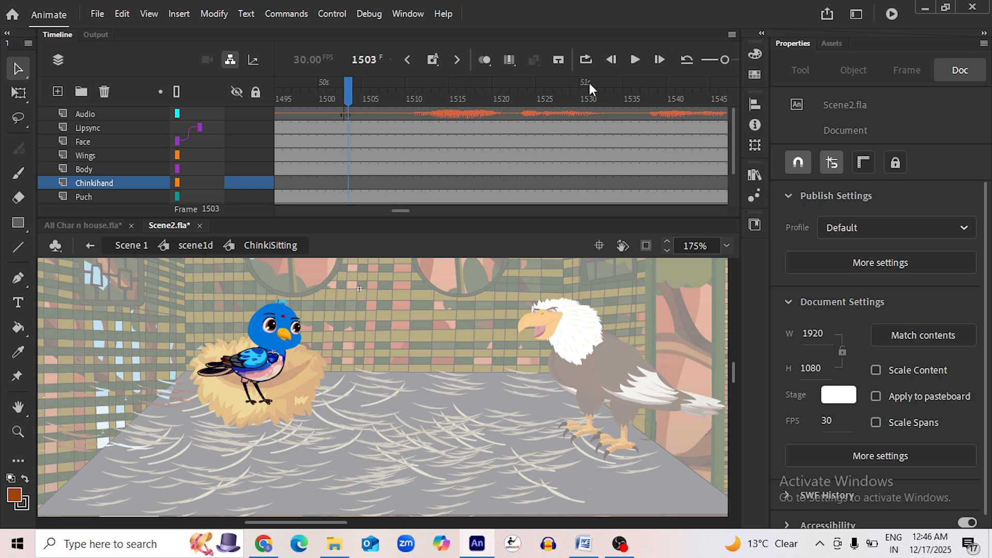
{"action": "left_click", "coordinate": [634, 60]}
{"action": "left_click", "coordinate": [635, 60]}
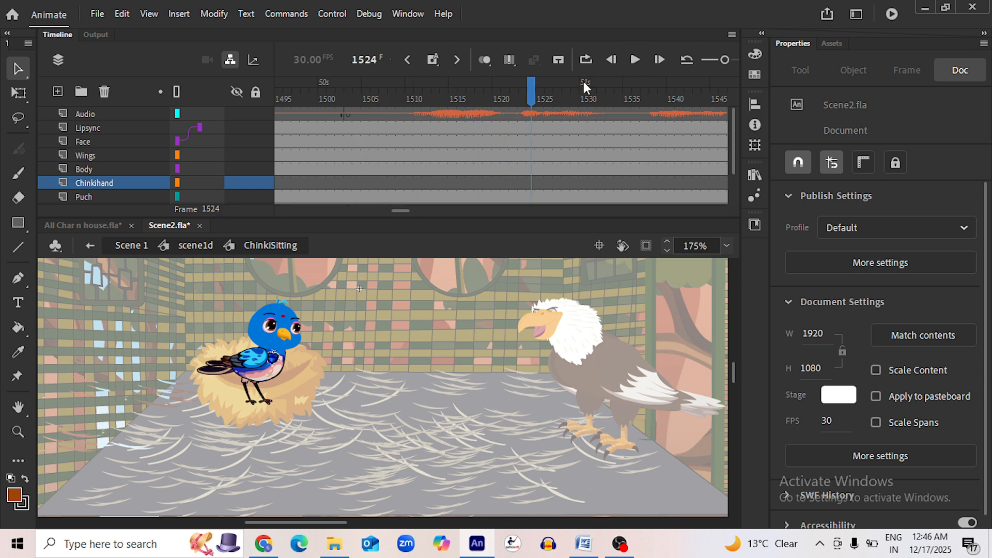
Insert keyframes on the Face, Wings and Body layers at frames 1525 and 1543
{"action": "left_click", "coordinate": [536, 140]}
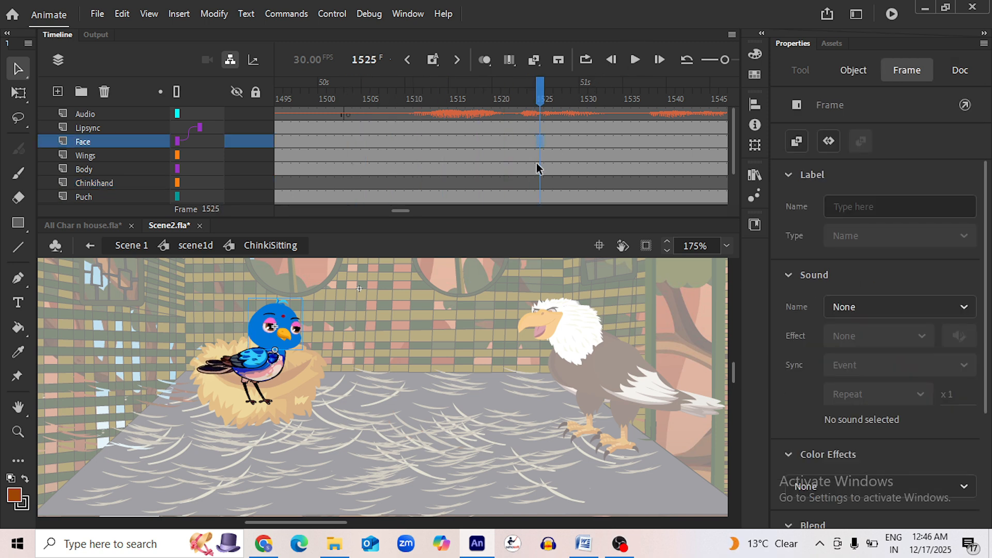
{"action": "left_click", "coordinate": [568, 166]}
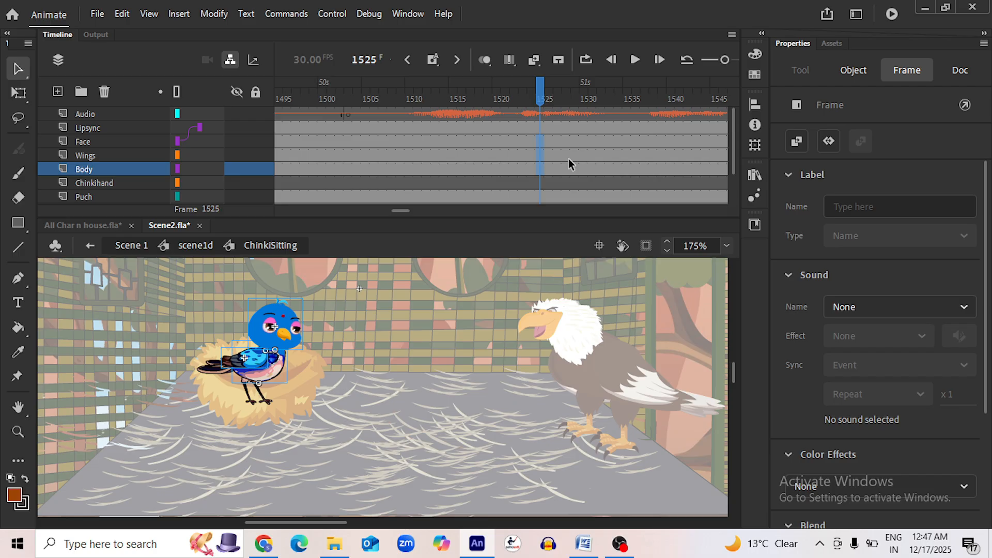
{"action": "key", "text": "F6"}
{"action": "scroll", "coordinate": [402, 210], "scroll_direction": "right", "scroll_amount": 3}
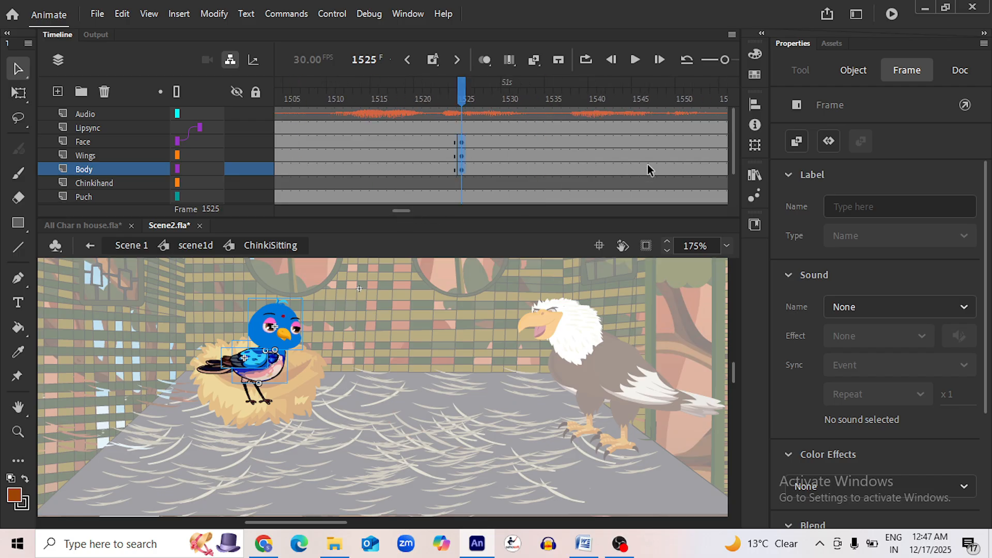
{"action": "left_click_drag", "start_coordinate": [622, 141], "coordinate": [623, 163]}
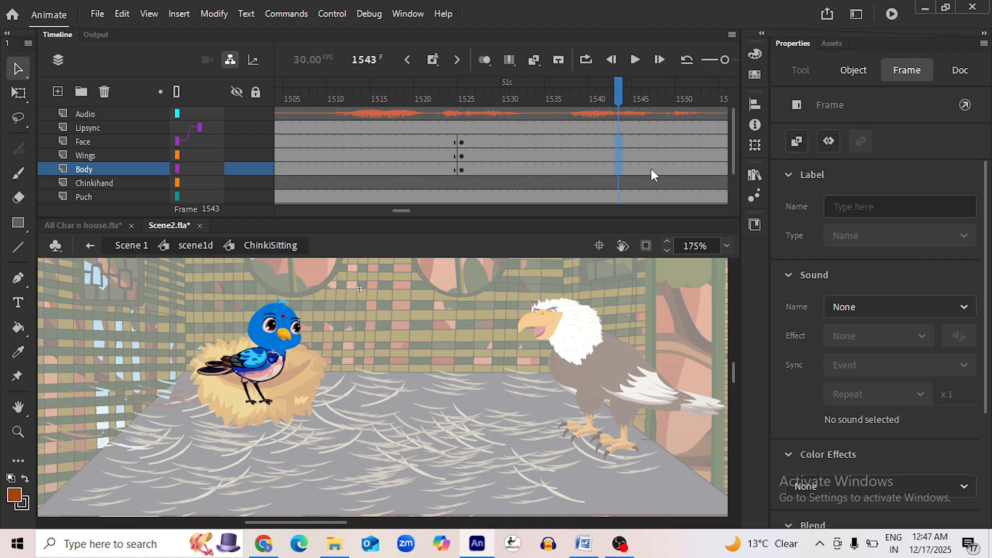
{"action": "key", "text": "F6"}
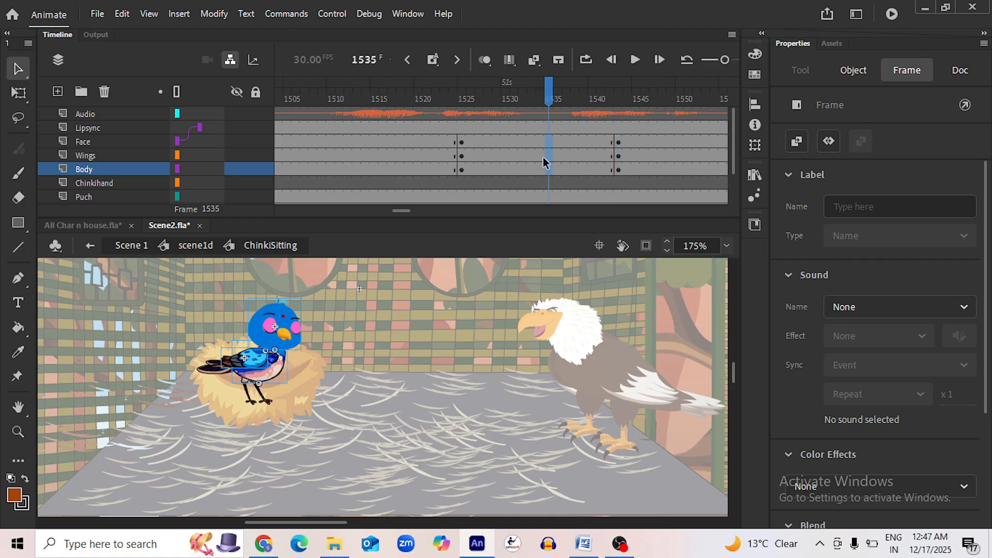
Add keyframes on Face, Wings and Body at frame 1534, then squash the bird slightly in height with the pivot at its base
{"action": "key", "text": "comma"}
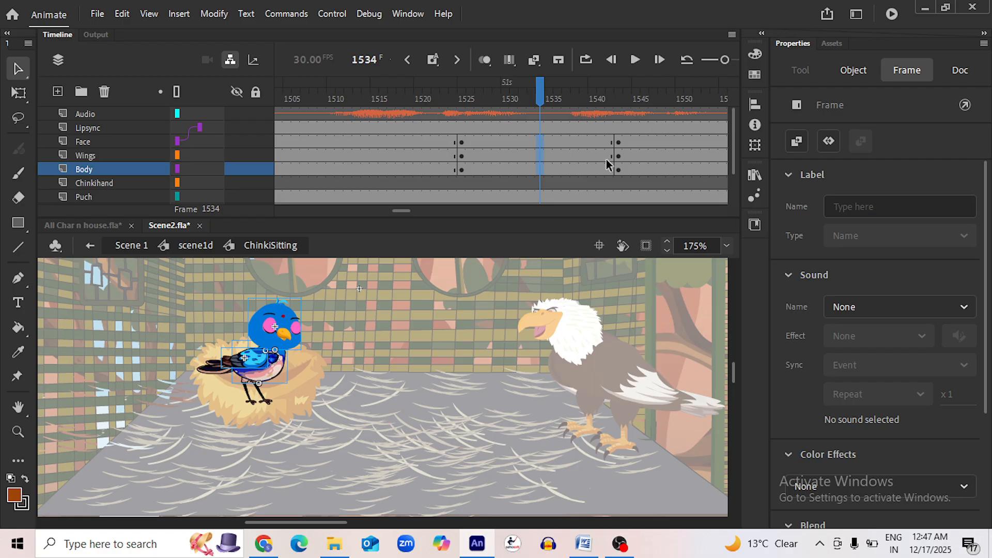
{"action": "key", "text": "F6"}
{"action": "key", "text": "q"}
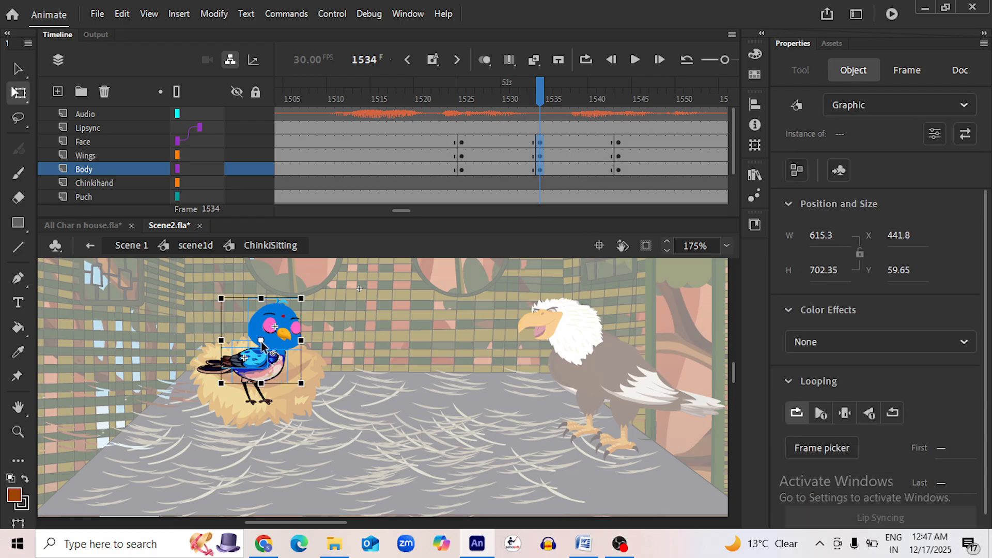
{"action": "left_click_drag", "start_coordinate": [261, 340], "coordinate": [258, 383]}
{"action": "left_click_drag", "start_coordinate": [261, 299], "coordinate": [261, 308]}
Create classic tweens with Sync symbols on Face, Wings and Body between frames 1525 and 1543 and play the motion
{"action": "left_click_drag", "start_coordinate": [510, 142], "coordinate": [584, 169]}
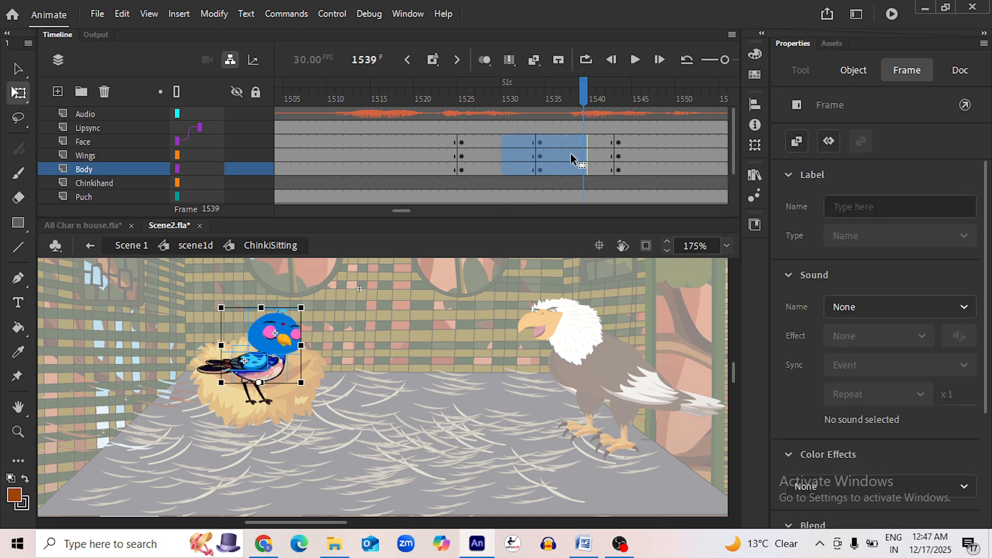
{"action": "right_click", "coordinate": [570, 153]}
{"action": "left_click", "coordinate": [611, 107]}
{"action": "left_click", "coordinate": [791, 421]}
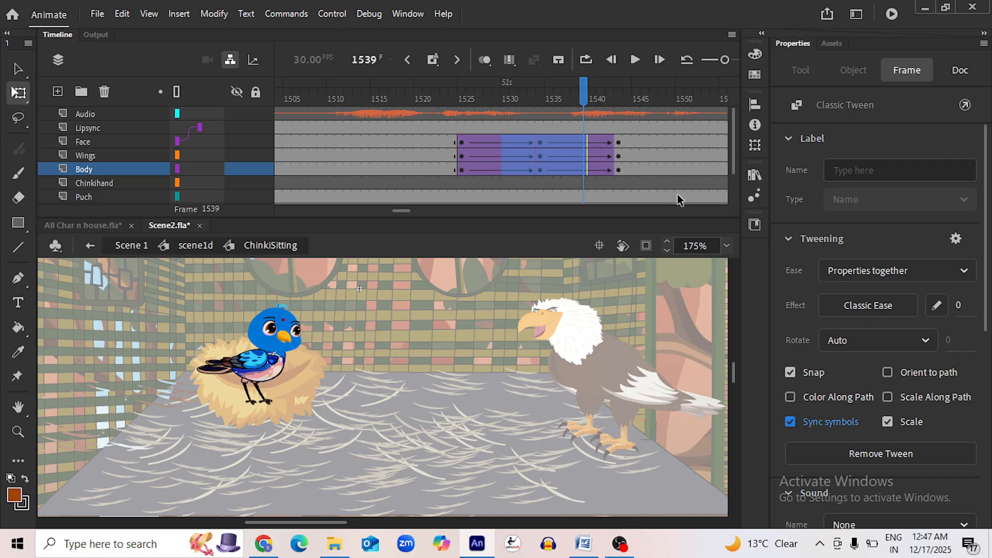
{"action": "left_click_drag", "start_coordinate": [582, 95], "coordinate": [455, 103]}
{"action": "left_click", "coordinate": [635, 60]}
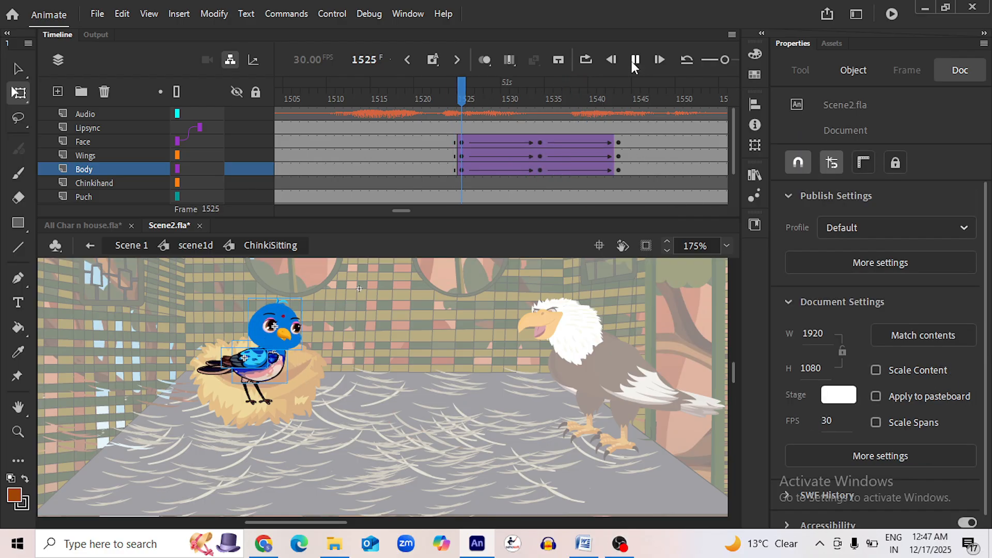
{"action": "left_click", "coordinate": [632, 62]}
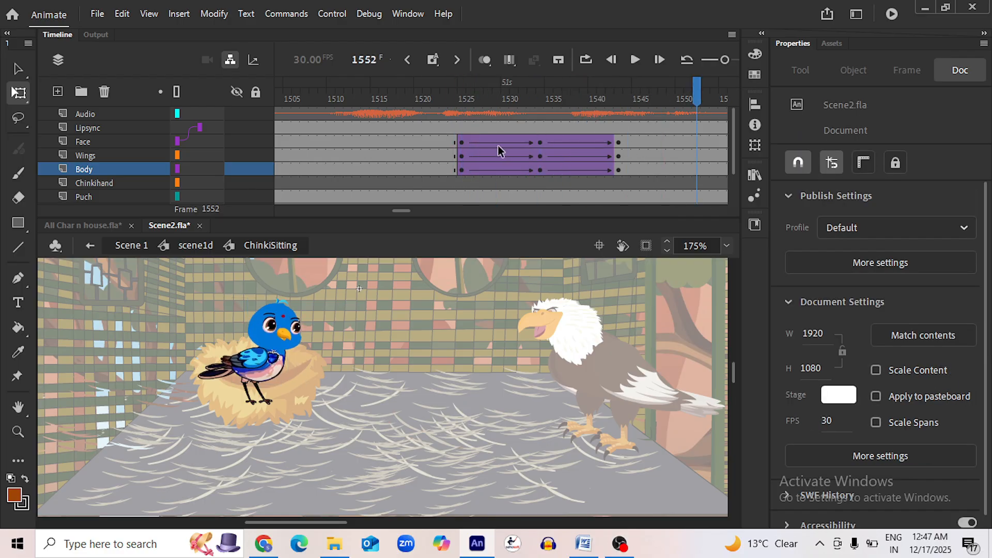
Copy the Face, Wings and Body tweens of frames 1525 to 1543 so that they start at frame 1834
{"action": "left_click", "coordinate": [458, 144]}
{"action": "left_click", "coordinate": [616, 169], "text": "shift"}
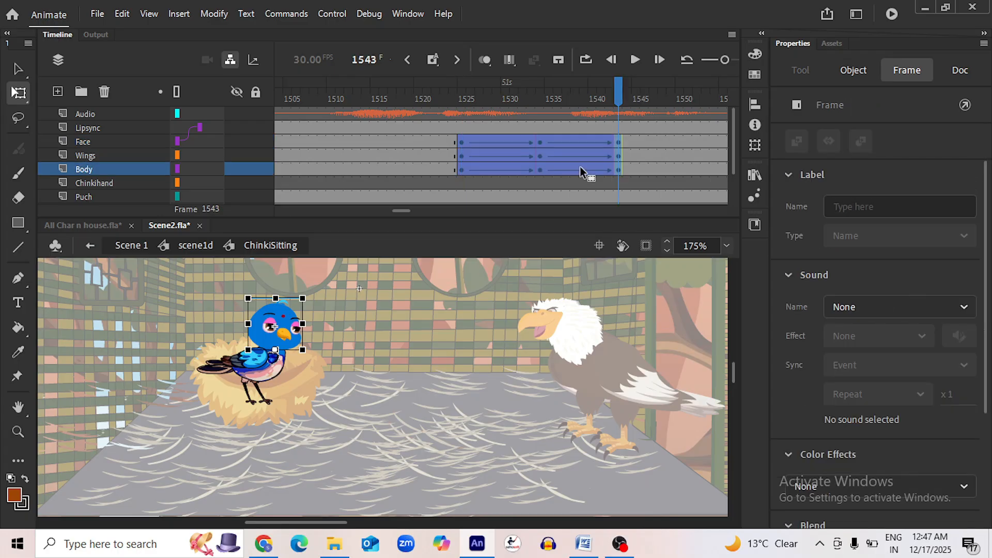
{"action": "left_click_drag", "start_coordinate": [551, 157], "coordinate": [517, 157]}
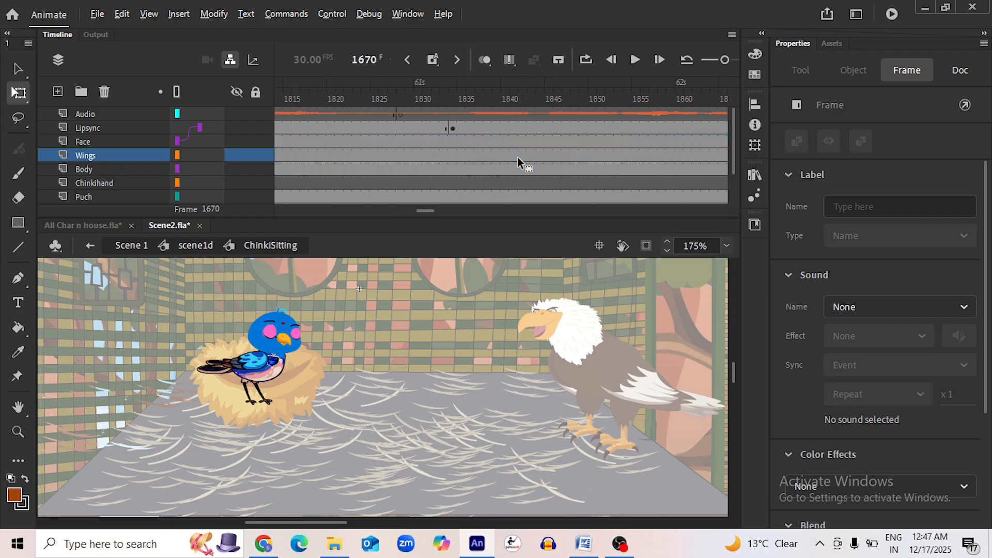
Play the copied talking motion against the audio from frame 1834
{"action": "left_click", "coordinate": [417, 90]}
{"action": "left_click", "coordinate": [635, 60]}
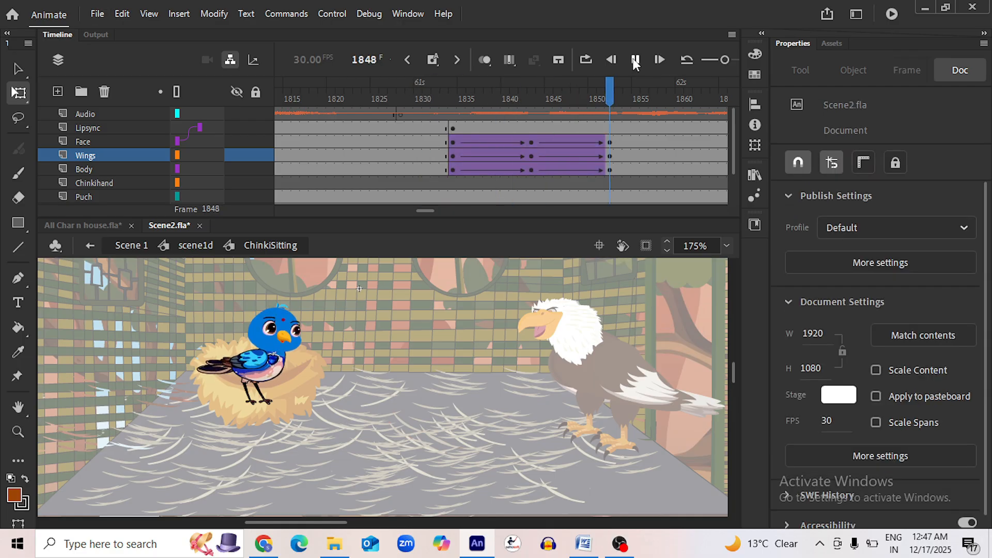
{"action": "left_click", "coordinate": [453, 97]}
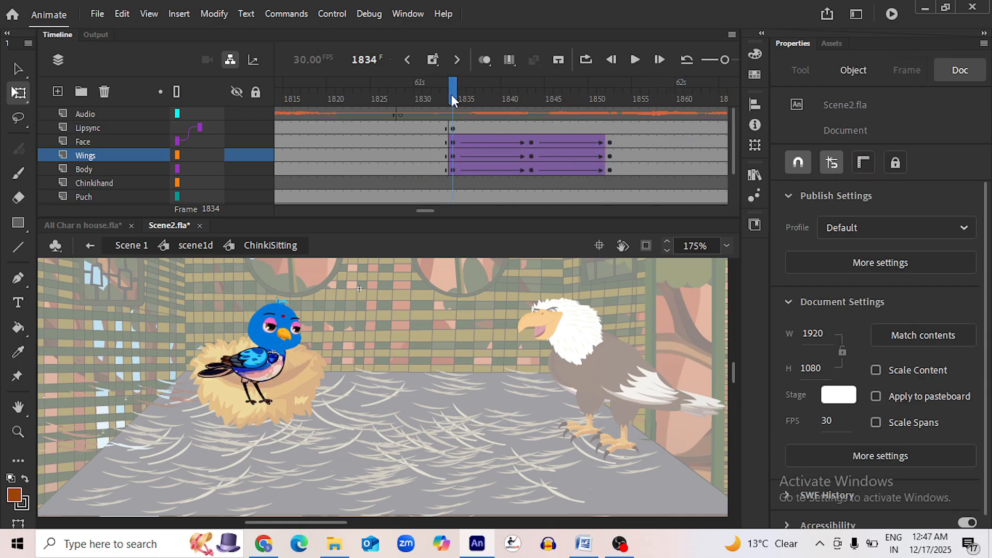
{"action": "left_click", "coordinate": [635, 60]}
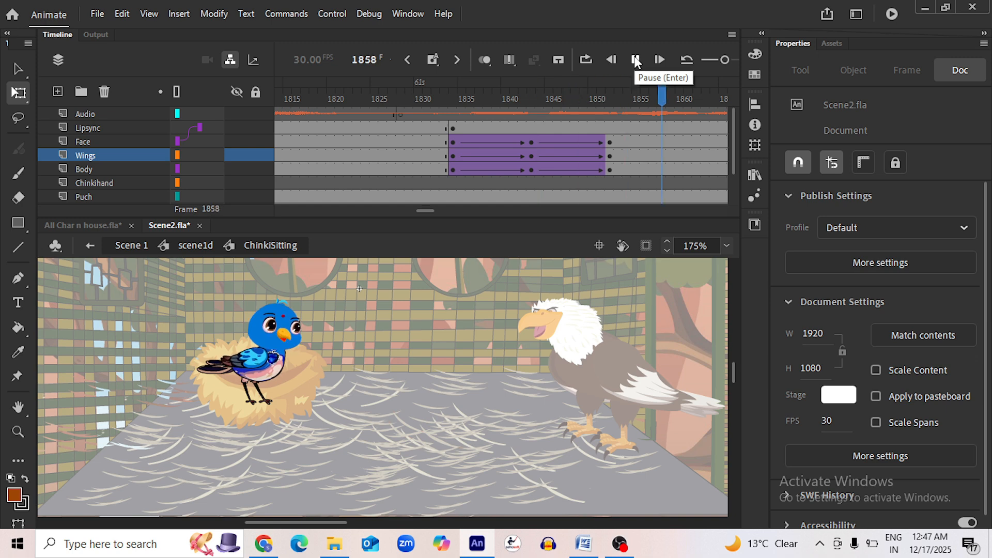
{"action": "left_click", "coordinate": [635, 59]}
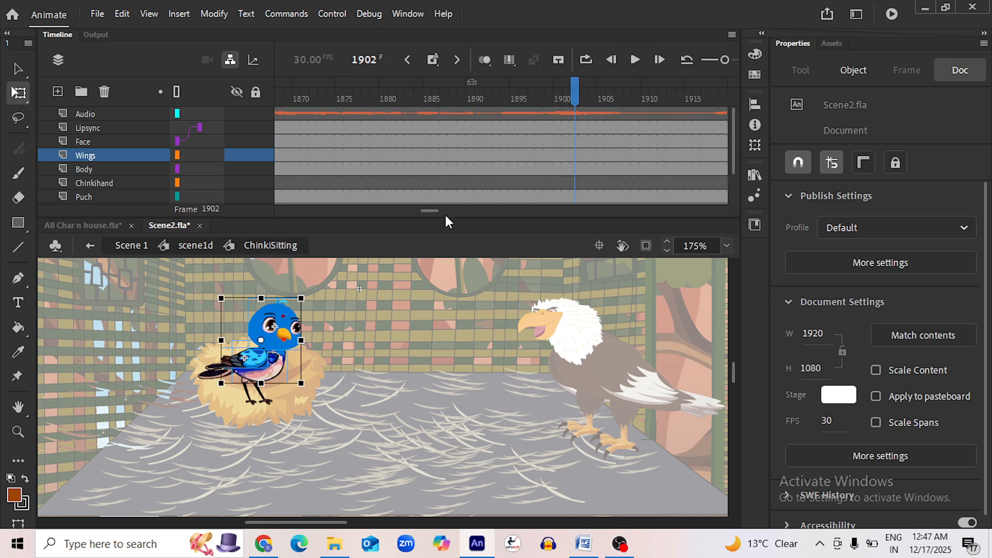
Copy the Face, Wings and Body tweens of frames 1834 to 1852 to start at frame 2027, and play from frame 2026
{"action": "left_click_drag", "start_coordinate": [432, 210], "coordinate": [428, 210]}
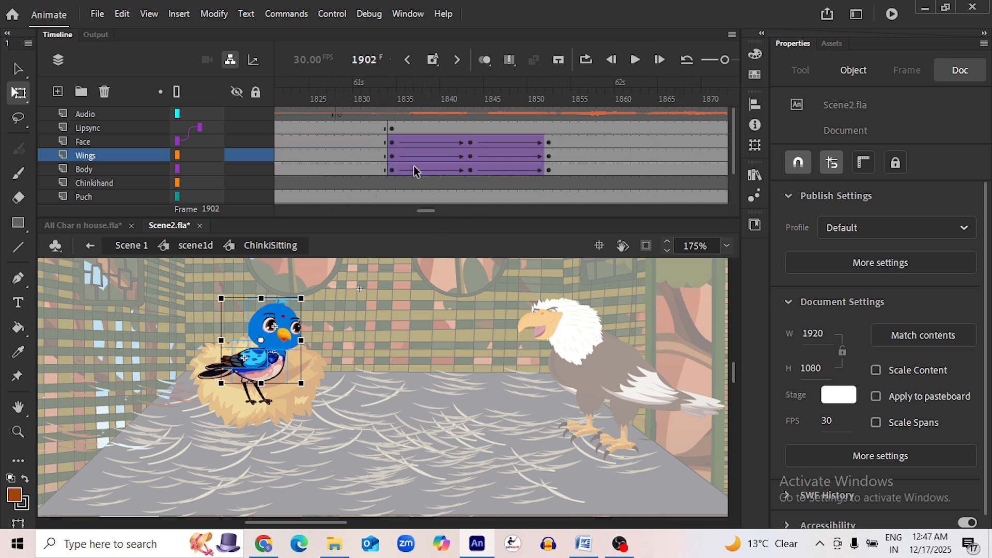
{"action": "left_click_drag", "start_coordinate": [393, 139], "coordinate": [547, 170]}
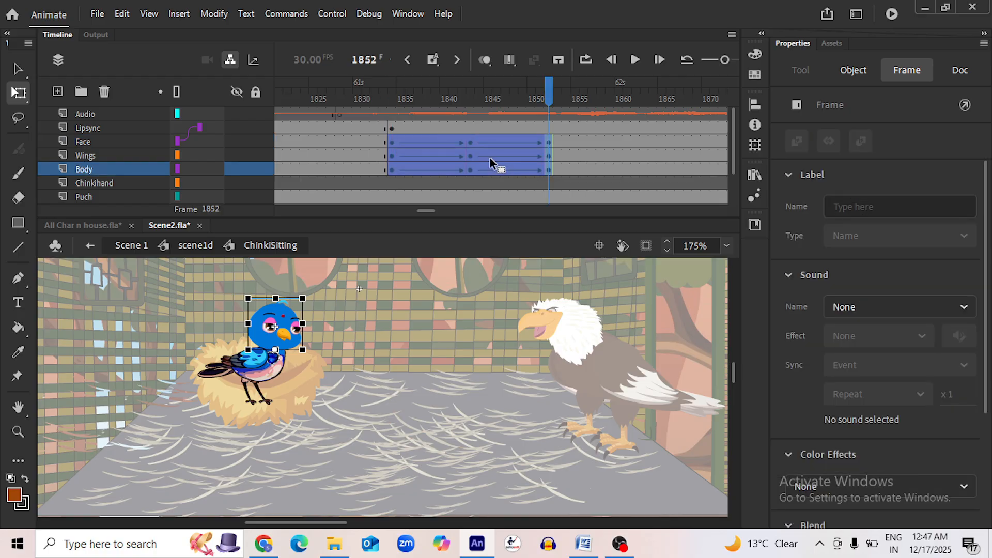
{"action": "left_click_drag", "start_coordinate": [490, 156], "coordinate": [626, 156]}
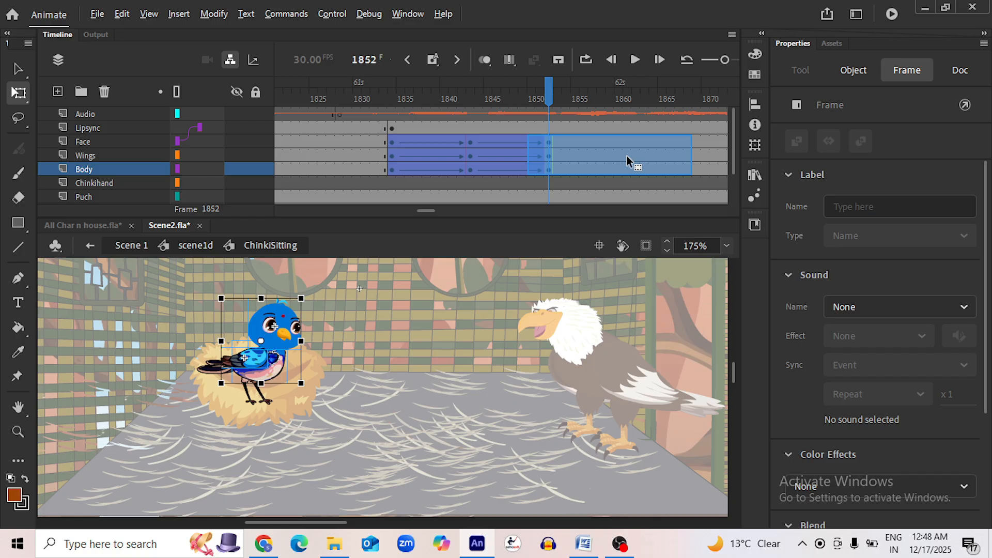
{"action": "left_click_drag", "start_coordinate": [626, 156], "coordinate": [554, 156]}
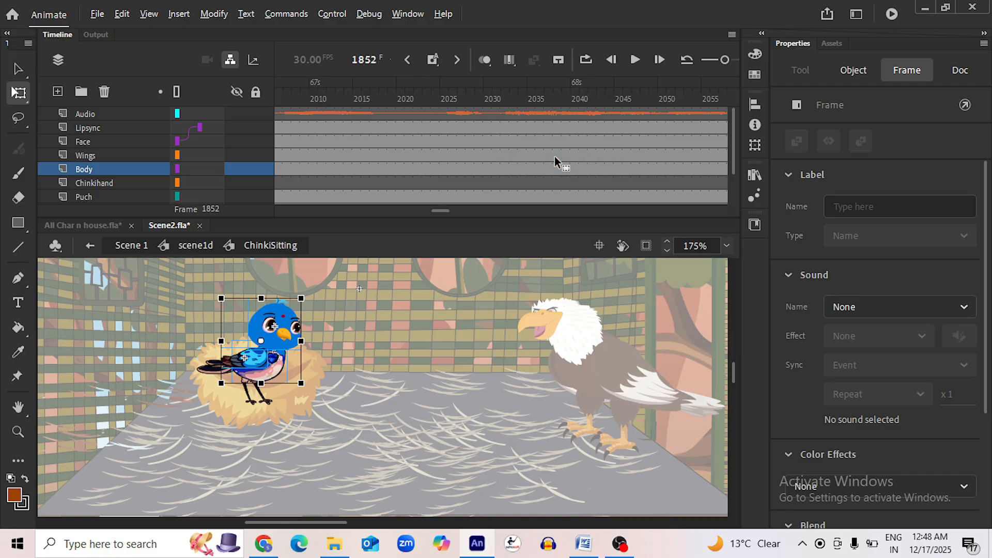
{"action": "left_click", "coordinate": [457, 88]}
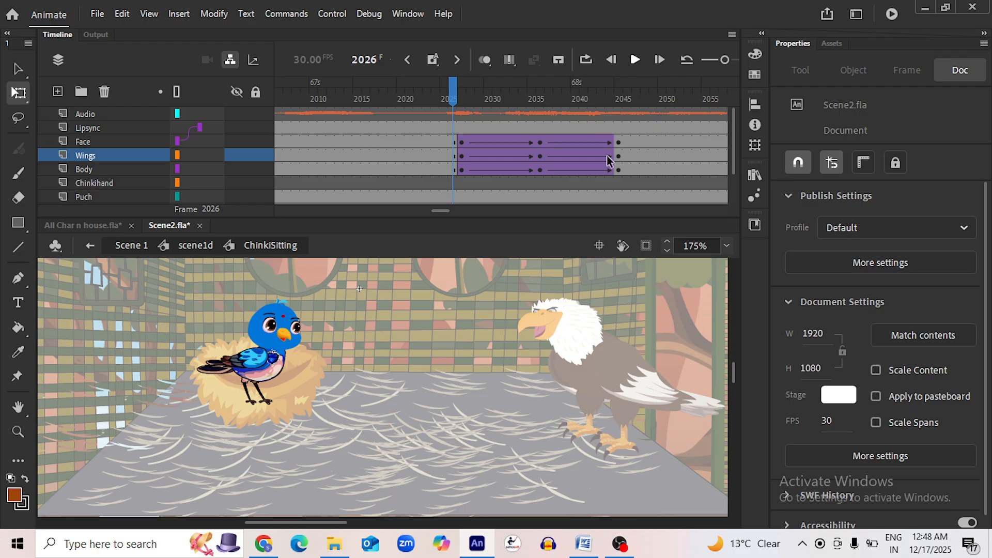
{"action": "key", "text": "Return"}
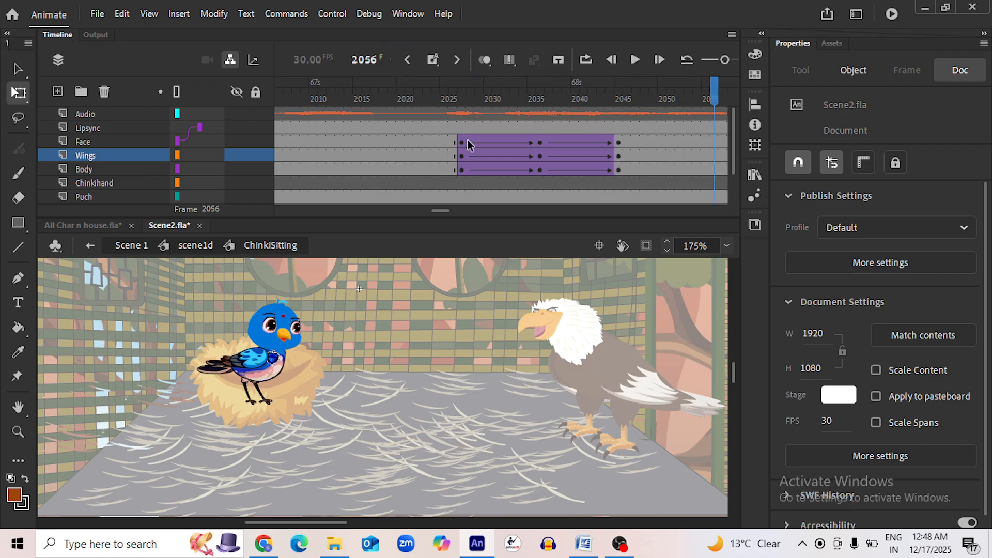
Copy the Face, Wings and Body tweens starting at frame 2027 so that they start at frame 2267
{"action": "left_click_drag", "start_coordinate": [467, 139], "coordinate": [594, 153]}
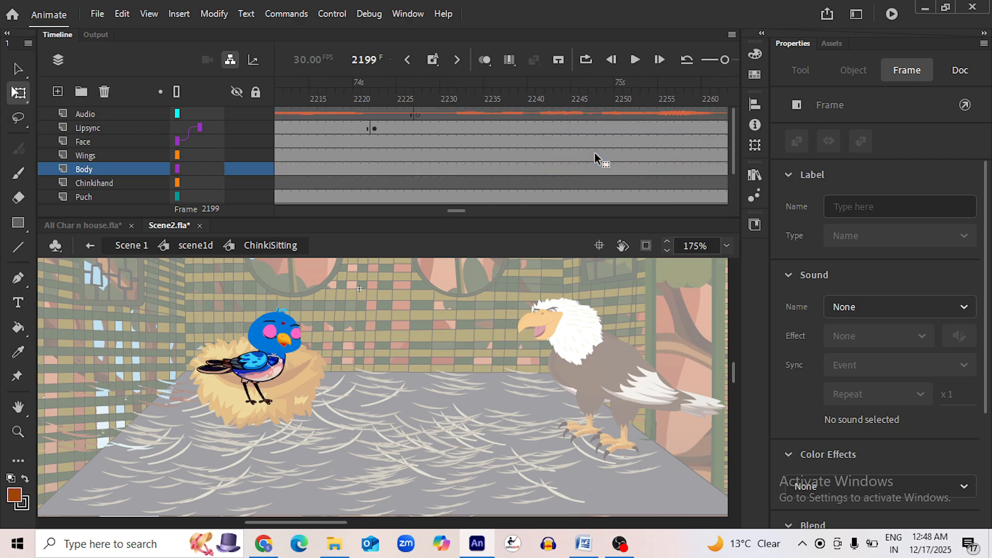
{"action": "key", "text": "ctrl+z"}
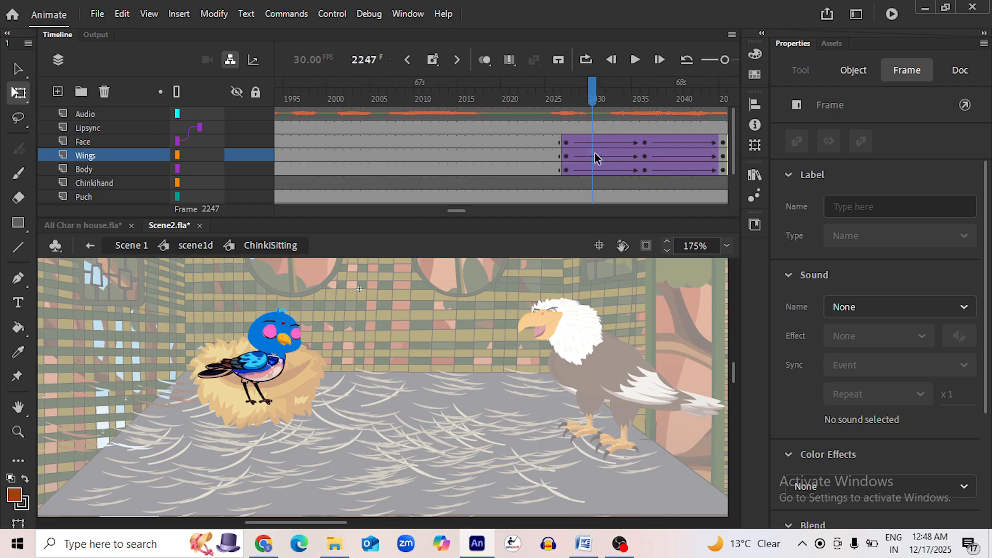
{"action": "left_click_drag", "start_coordinate": [441, 210], "coordinate": [633, 151]}
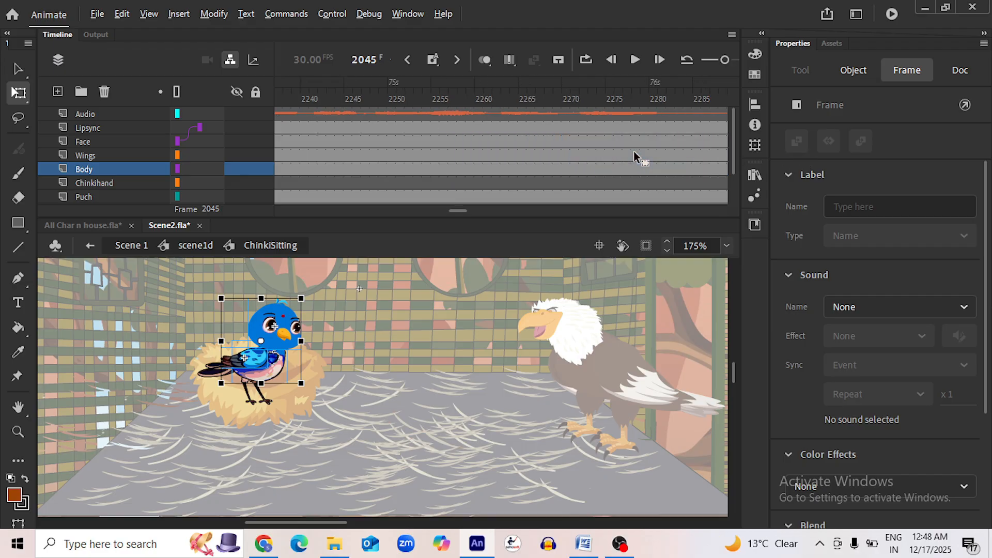
{"action": "left_click", "coordinate": [634, 151]}
Play the bird's motion with the audio from frame 2267
{"action": "left_click", "coordinate": [538, 96]}
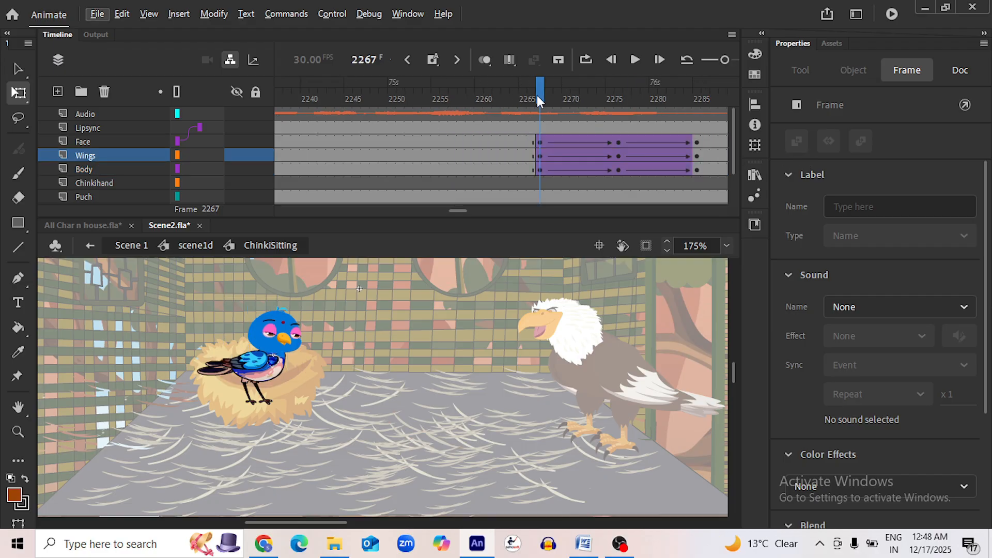
{"action": "left_click", "coordinate": [632, 59]}
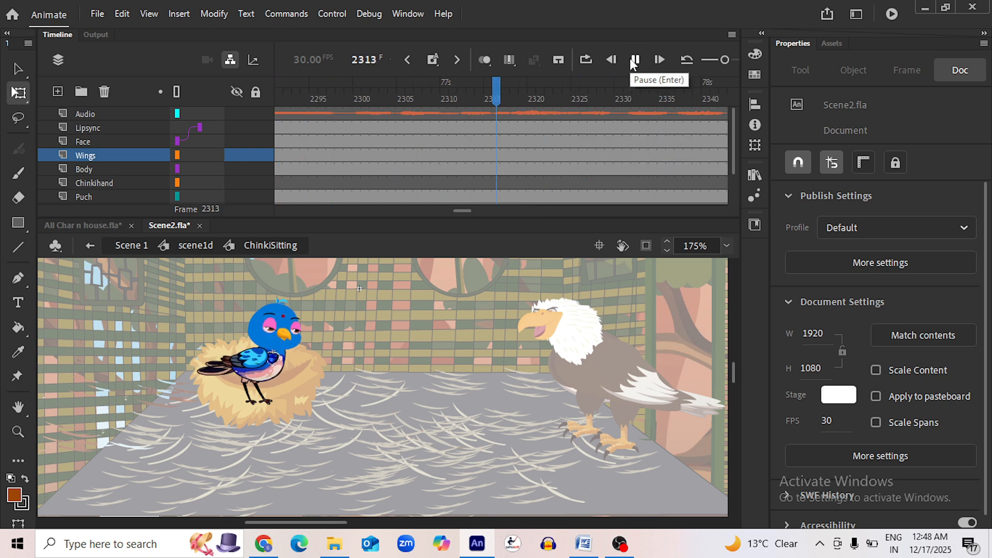
{"action": "left_click", "coordinate": [630, 58]}
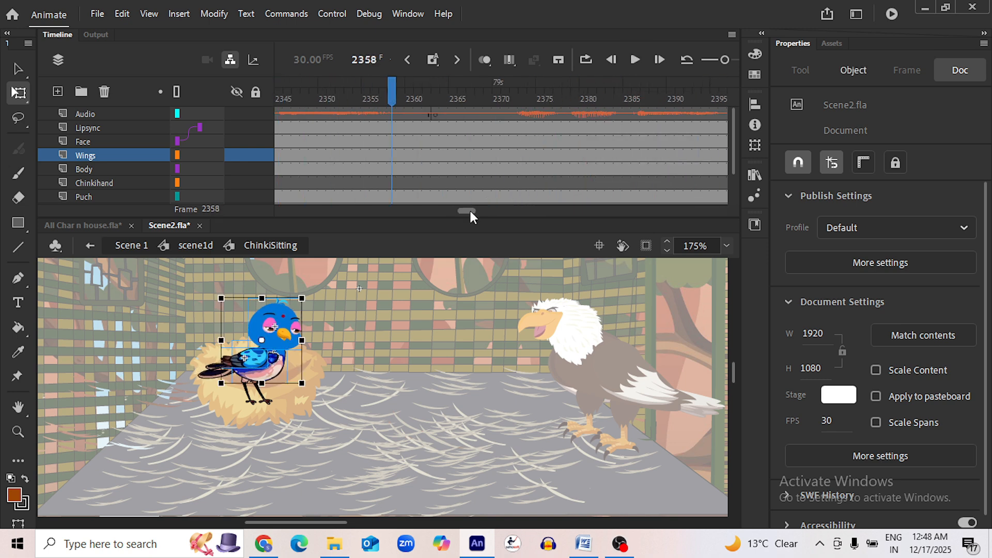
Duplicate the Face, Wings and Body tweens starting at frame 2267 further along the timeline, including at frame 2838
{"action": "left_click_drag", "start_coordinate": [470, 211], "coordinate": [463, 211]}
{"action": "left_click_drag", "start_coordinate": [472, 157], "coordinate": [498, 147]}
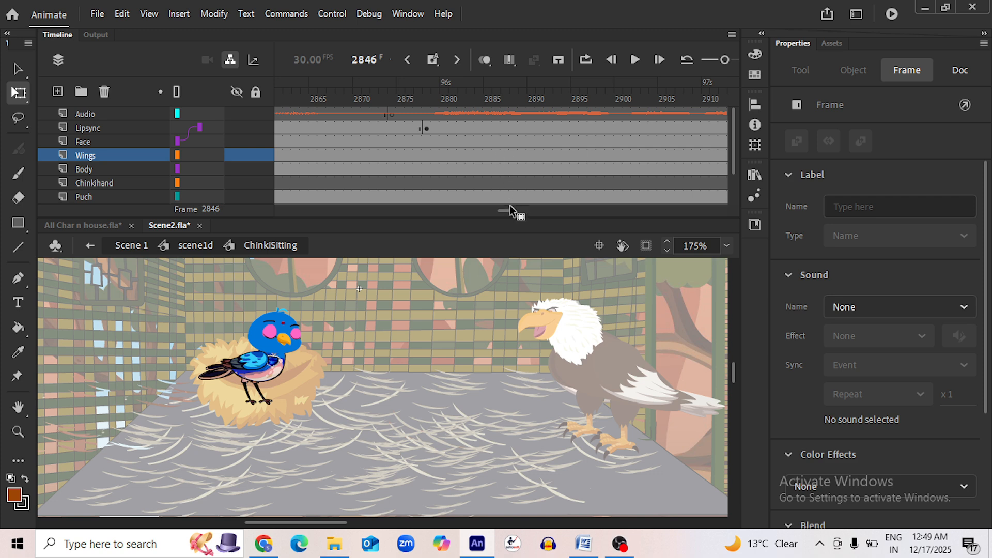
Clear the tweens and keyframes from frame 2836 to 2859 across the Lipsync, Face, Wings and Body layers and save the document
{"action": "left_click_drag", "start_coordinate": [506, 209], "coordinate": [501, 210]}
{"action": "left_click", "coordinate": [471, 129]}
{"action": "left_click", "coordinate": [674, 163], "text": "shift"}
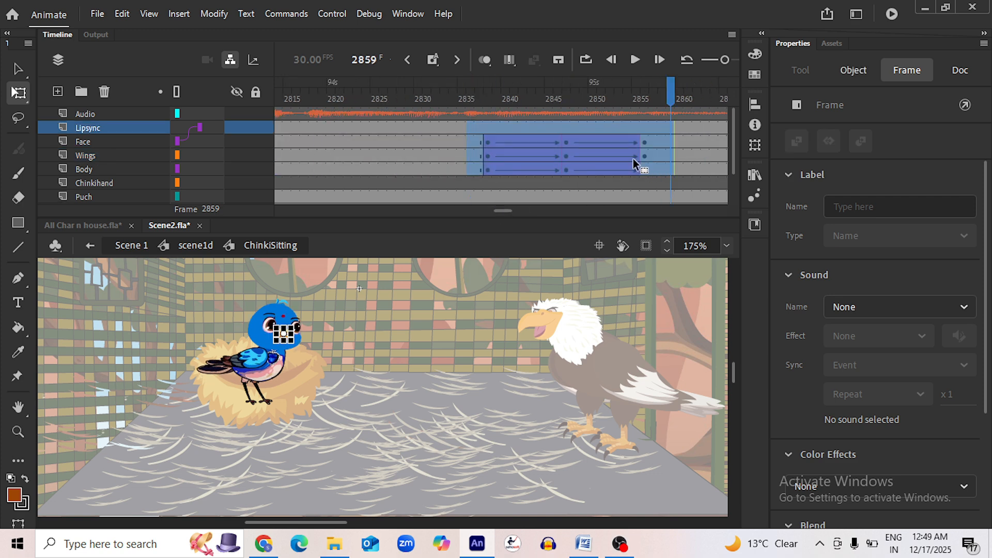
{"action": "right_click", "coordinate": [634, 159]}
{"action": "left_click", "coordinate": [689, 245]}
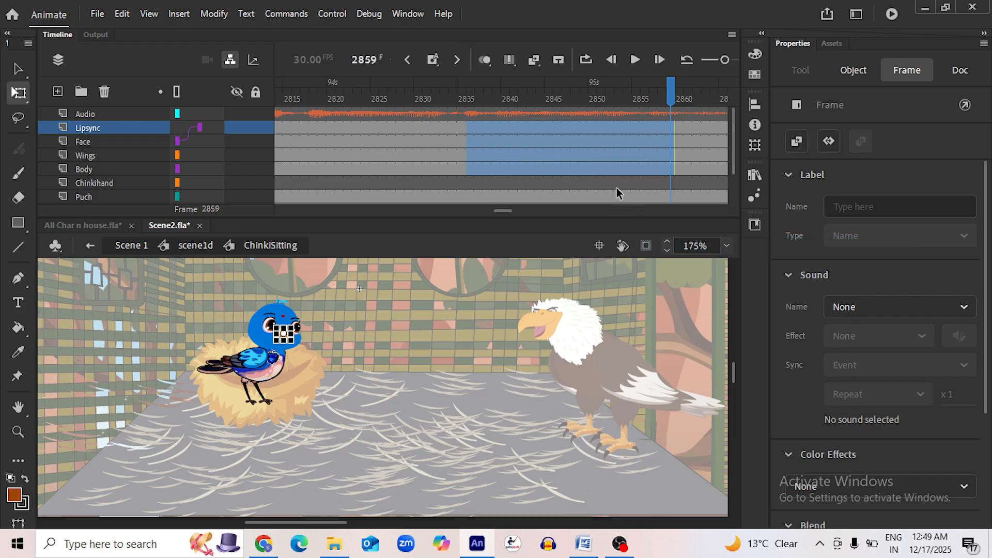
{"action": "key", "text": "ctrl+s"}
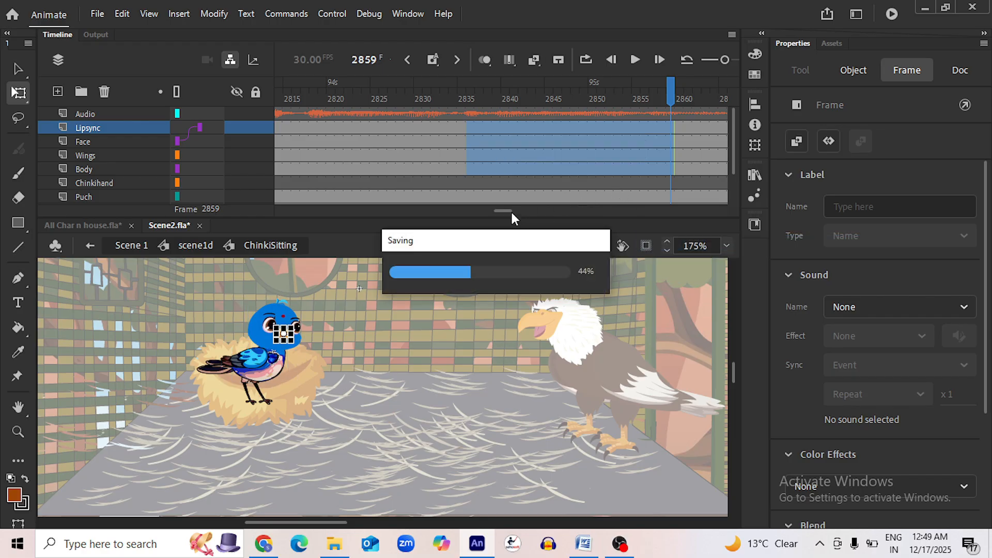
Copy the Face, Wings and Body tweens starting at frame 2878 to another stretch of the timeline
{"action": "left_click_drag", "start_coordinate": [504, 209], "coordinate": [507, 211]}
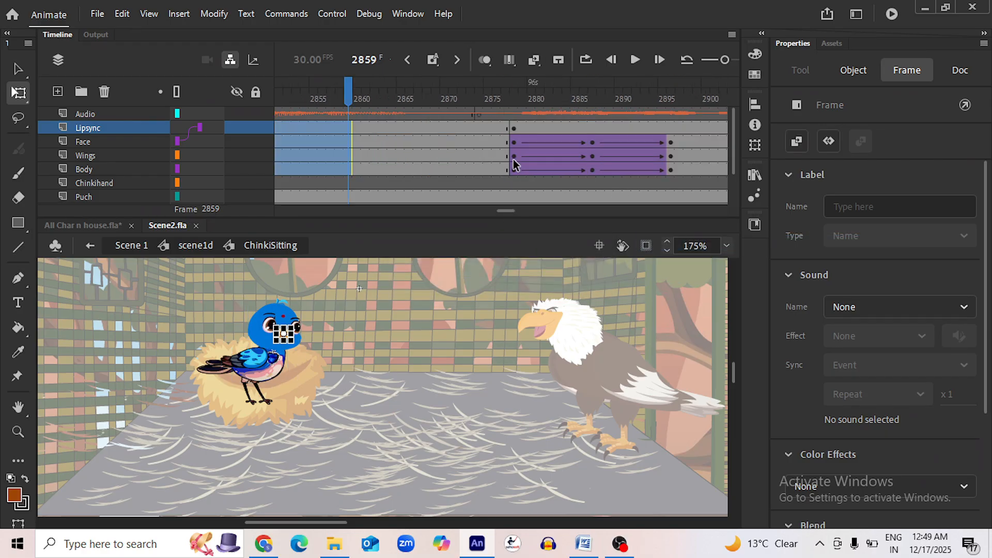
{"action": "left_click", "coordinate": [514, 142]}
{"action": "left_click", "coordinate": [674, 169], "text": "shift"}
{"action": "left_click", "coordinate": [674, 170]}
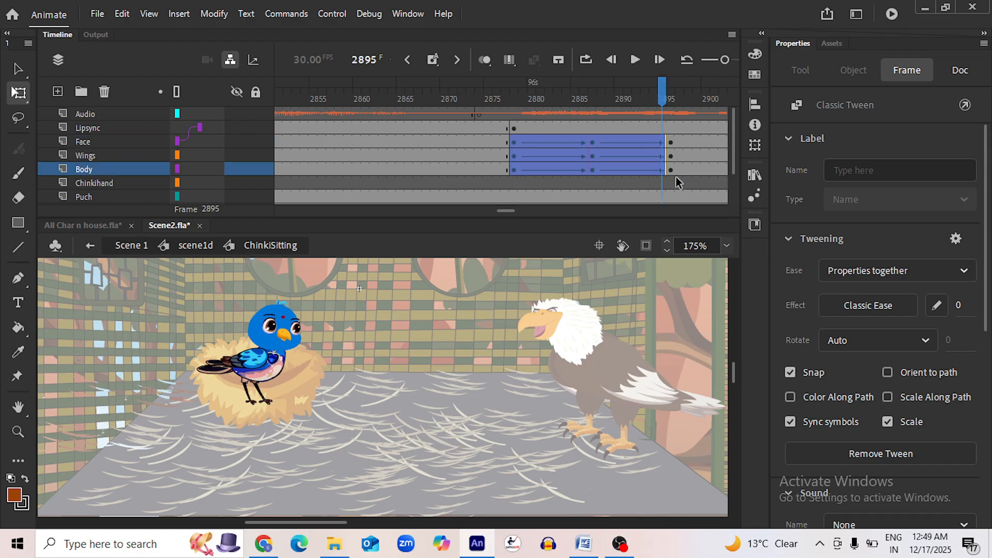
{"action": "left_click_drag", "start_coordinate": [620, 161], "coordinate": [499, 149]}
Play the bird's copied motion with the audio through frame 4432
{"action": "left_click", "coordinate": [436, 108]}
{"action": "left_click", "coordinate": [636, 59]}
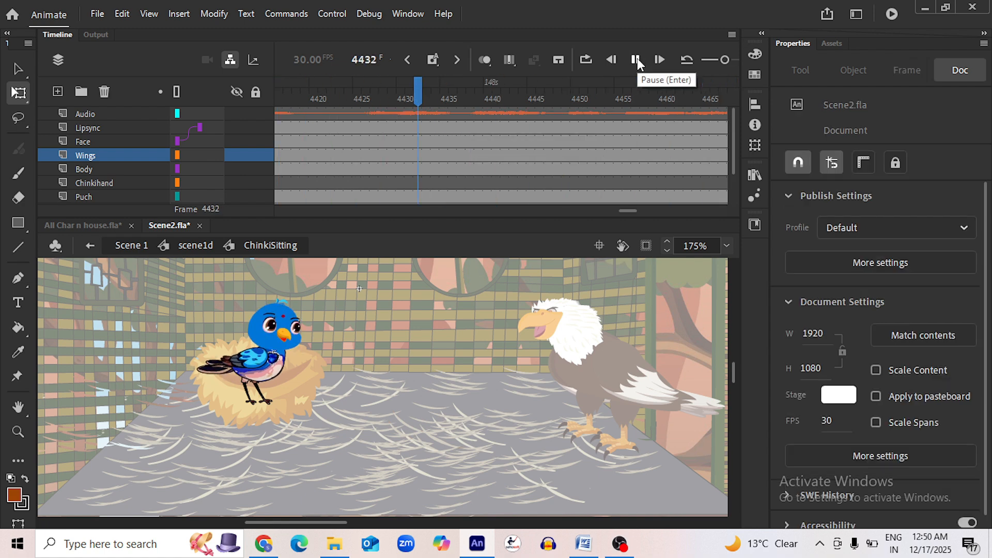
{"action": "left_click", "coordinate": [636, 58]}
Duplicate the Face, Wings and Body tweens starting at frame 4380 so that copies start at frames 4537 and 4615
{"action": "left_click_drag", "start_coordinate": [627, 212], "coordinate": [623, 212]}
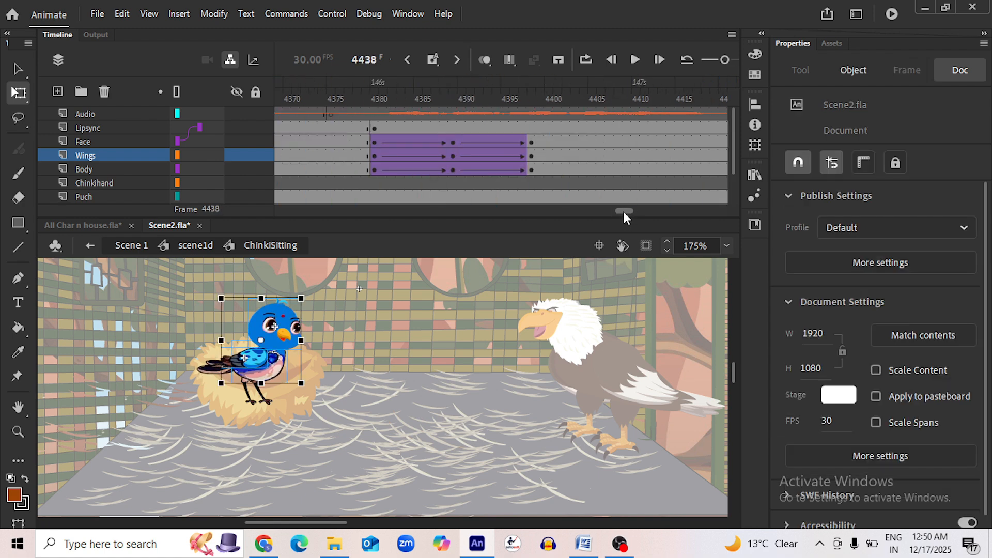
{"action": "left_click", "coordinate": [378, 142]}
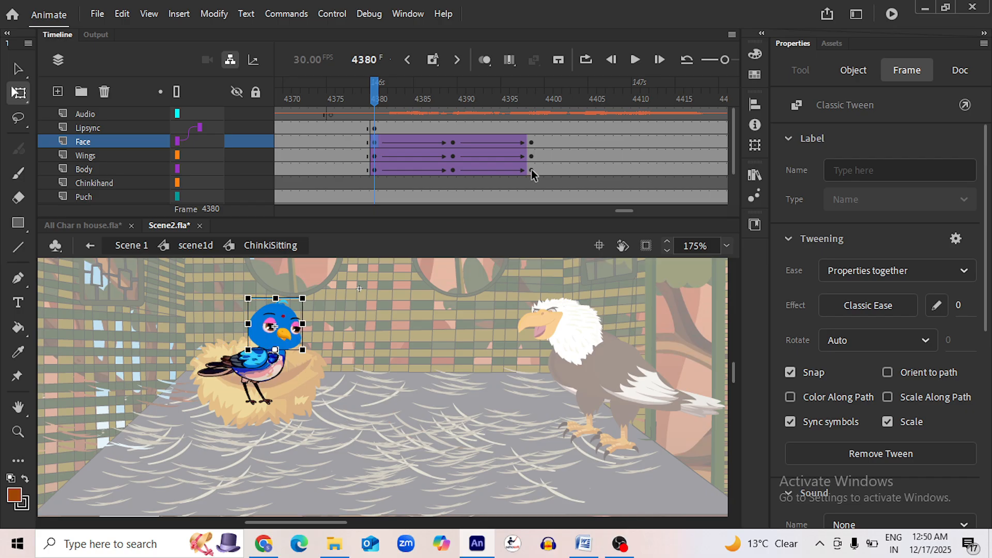
{"action": "left_click", "coordinate": [531, 169], "text": "shift"}
{"action": "left_click_drag", "start_coordinate": [488, 159], "coordinate": [673, 154]}
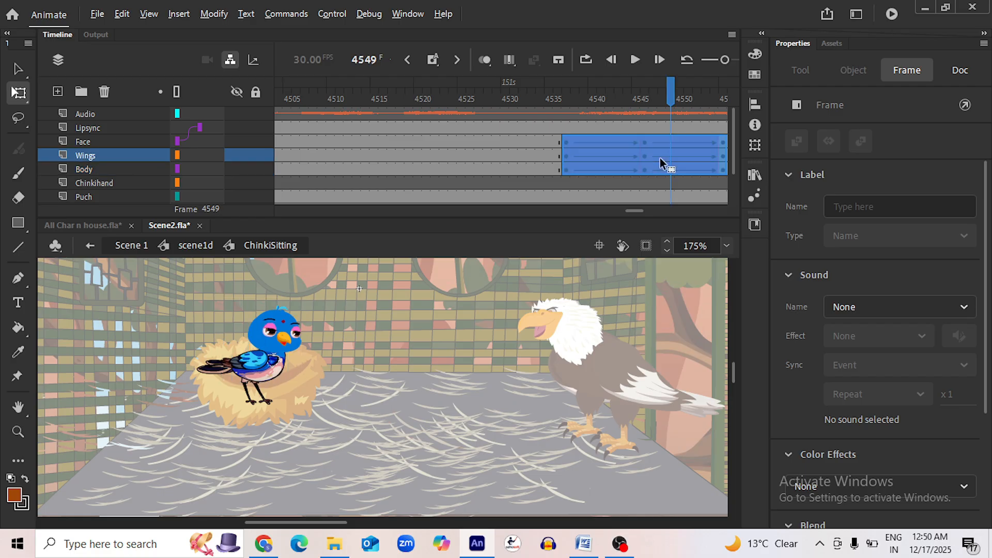
{"action": "left_click_drag", "start_coordinate": [659, 157], "coordinate": [575, 157]}
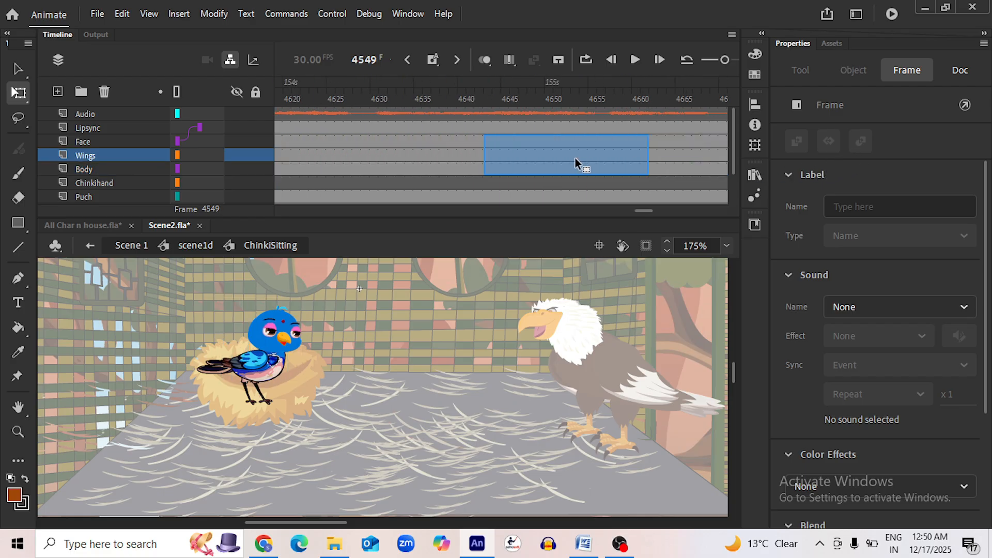
{"action": "left_click_drag", "start_coordinate": [701, 153], "coordinate": [648, 152]}
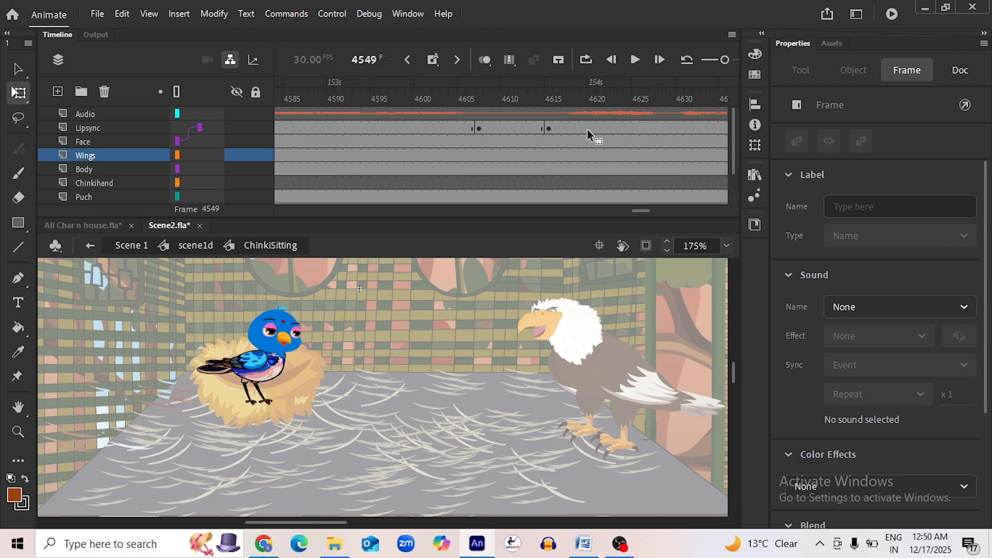
Play the bird's motion with the audio from frame 4614, stop after frame 4730, and save the document
{"action": "left_click", "coordinate": [547, 103]}
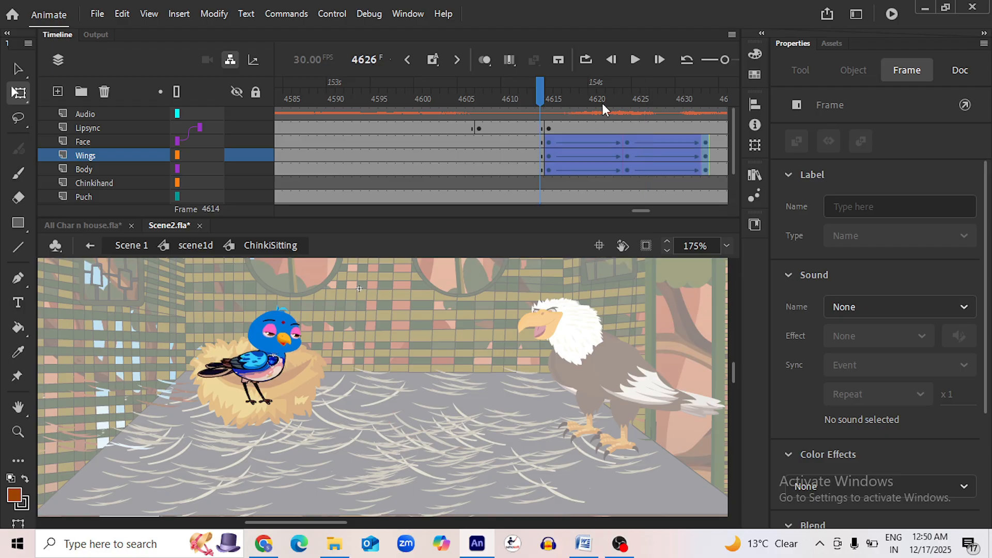
{"action": "left_click", "coordinate": [635, 60]}
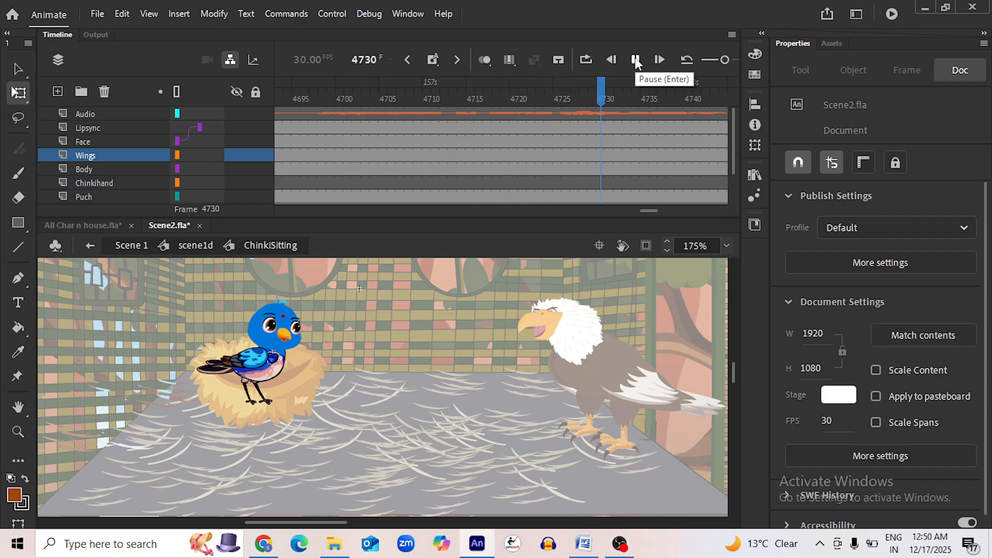
{"action": "left_click", "coordinate": [635, 59]}
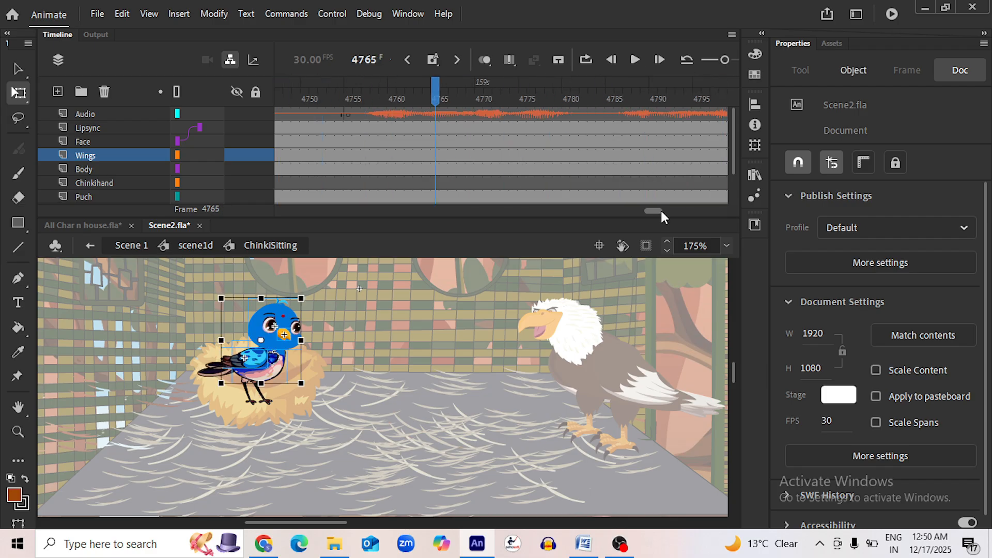
{"action": "key", "text": "ctrl+s"}
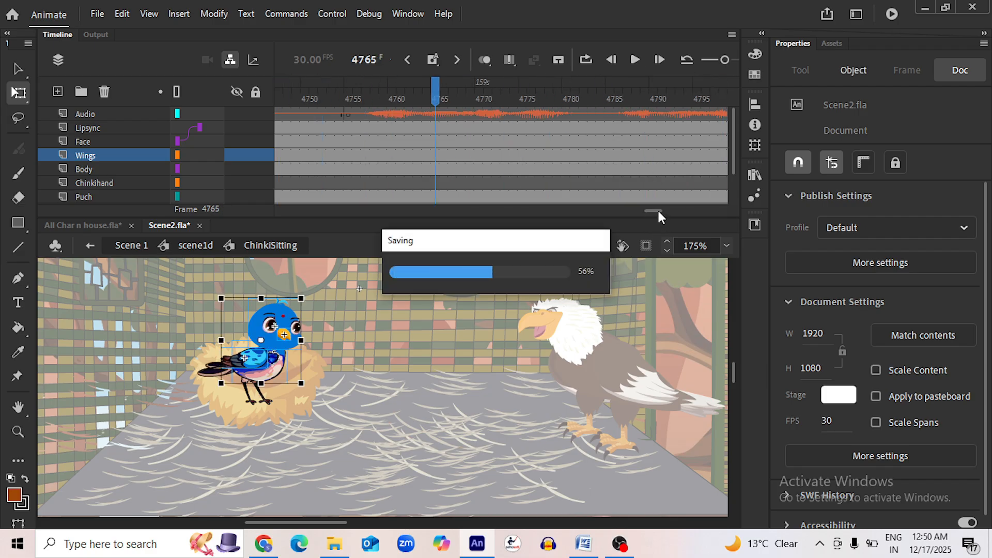
Copy the Face, Wings and Body tweens further along the timeline to around frame 4944 and save the document
{"action": "left_click_drag", "start_coordinate": [656, 210], "coordinate": [644, 212]}
{"action": "left_click_drag", "start_coordinate": [427, 142], "coordinate": [582, 170]}
{"action": "left_click_drag", "start_coordinate": [501, 155], "coordinate": [637, 155]}
{"action": "left_click_drag", "start_coordinate": [665, 212], "coordinate": [674, 213]}
{"action": "key", "text": "ctrl+s"}
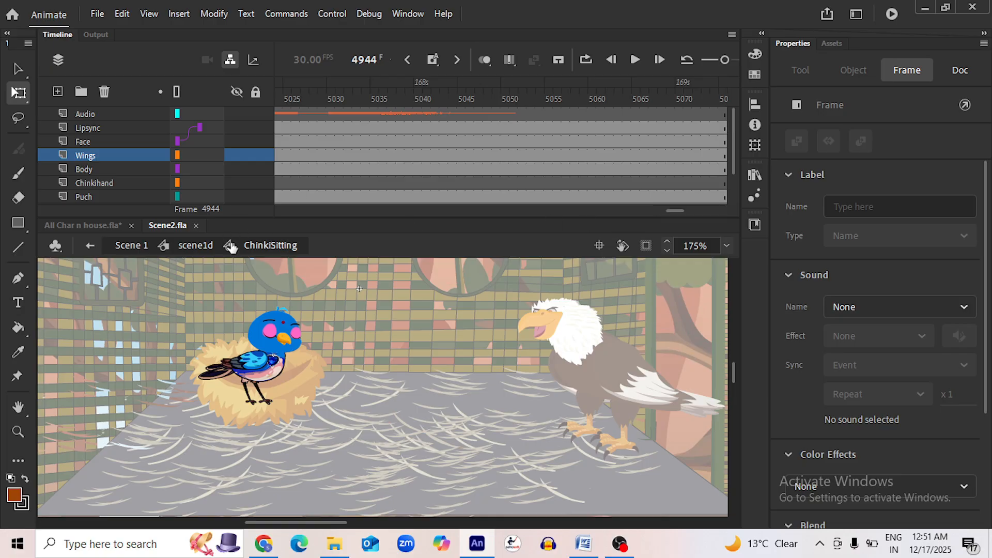
Return to scene1d and play the eagle and bird's conversation from frame 1521, ending back at that frame
{"action": "left_click", "coordinate": [205, 248]}
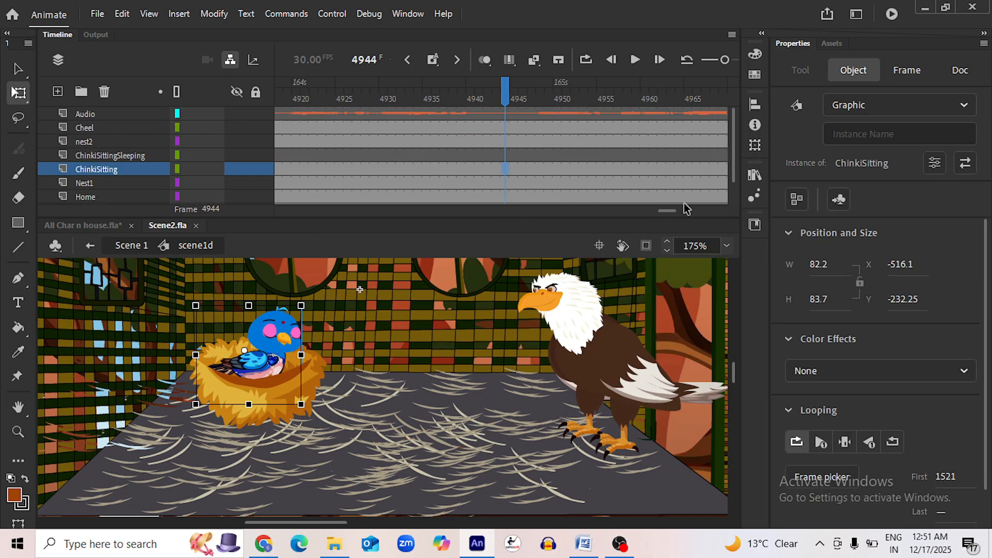
{"action": "left_click_drag", "start_coordinate": [666, 210], "coordinate": [400, 236]}
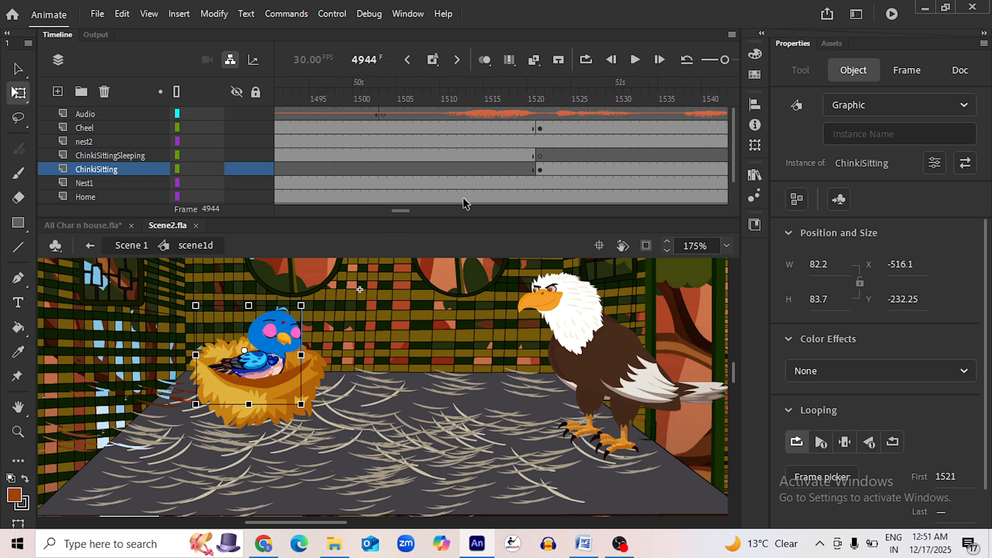
{"action": "left_click", "coordinate": [539, 100]}
{"action": "scroll", "coordinate": [505, 335], "scroll_direction": "down", "scroll_amount": 3}
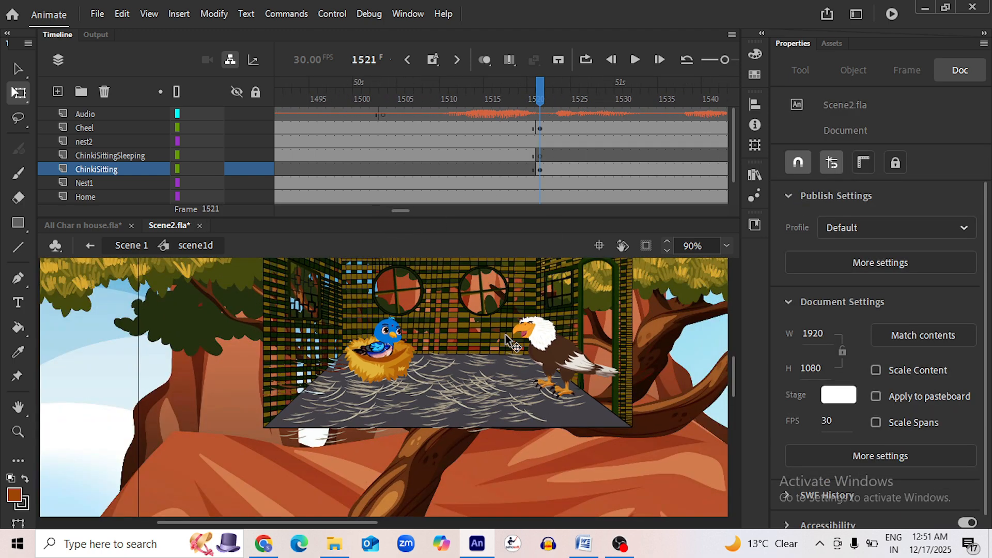
{"action": "scroll", "coordinate": [541, 324], "scroll_direction": "up", "scroll_amount": 3}
{"action": "scroll", "coordinate": [542, 324], "scroll_direction": "up", "scroll_amount": 2}
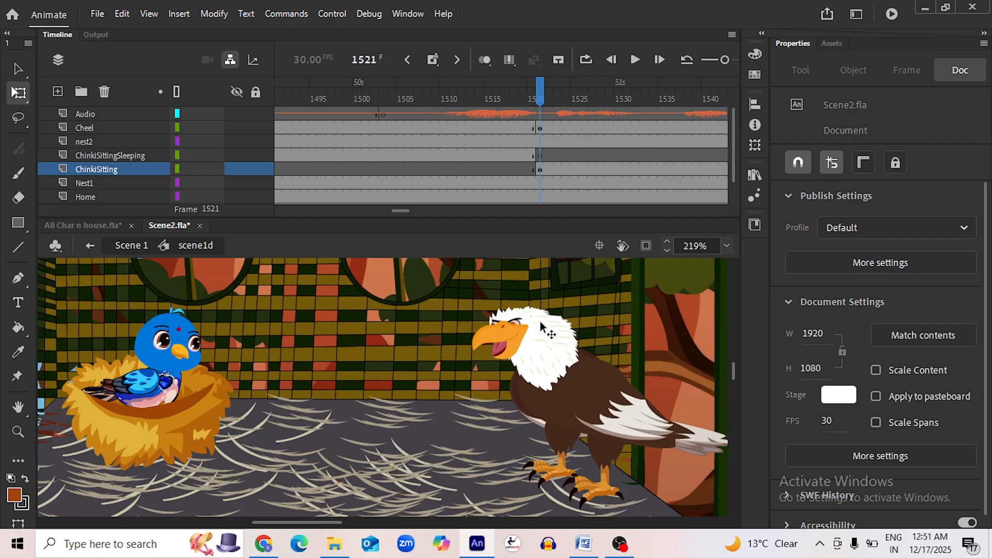
{"action": "left_click_drag", "start_coordinate": [542, 103], "coordinate": [540, 136]}
{"action": "left_click", "coordinate": [635, 60]}
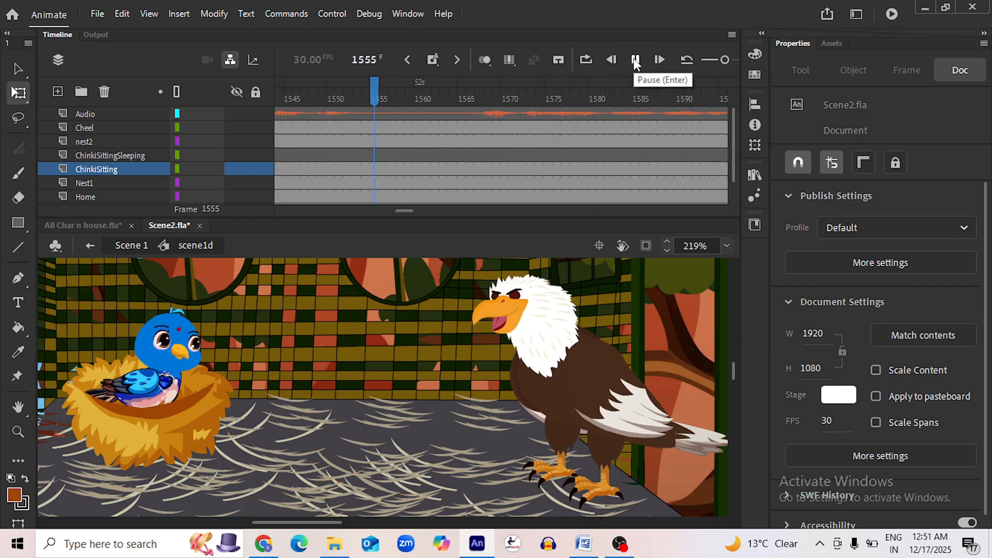
{"action": "left_click", "coordinate": [635, 61]}
{"action": "left_click_drag", "start_coordinate": [480, 98], "coordinate": [212, 96]}
{"action": "left_click_drag", "start_coordinate": [333, 105], "coordinate": [384, 118]}
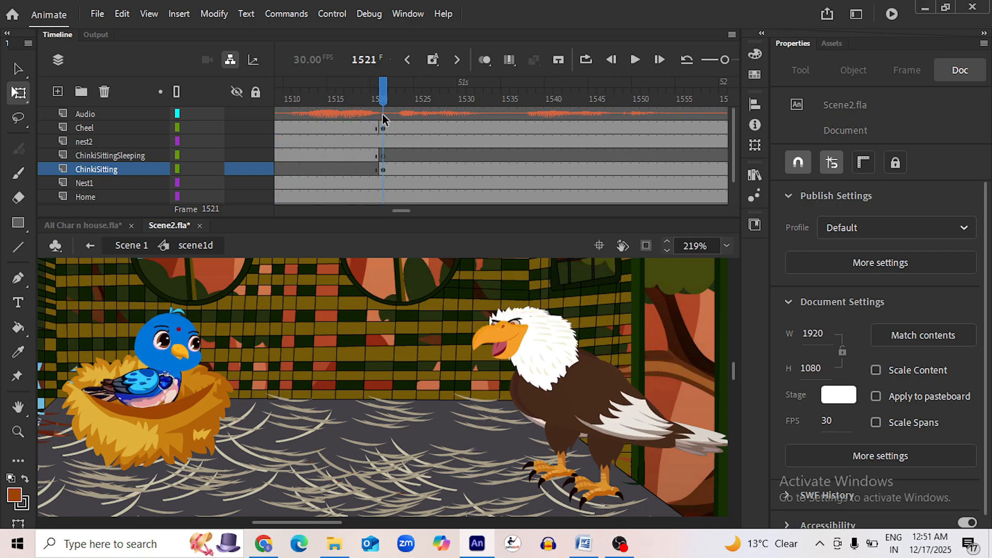
Inspect the eagle's tweens around frames 1506 to 1521 inside the gundacheel symbol, return to scene1d and save the document
{"action": "left_click", "coordinate": [512, 334]}
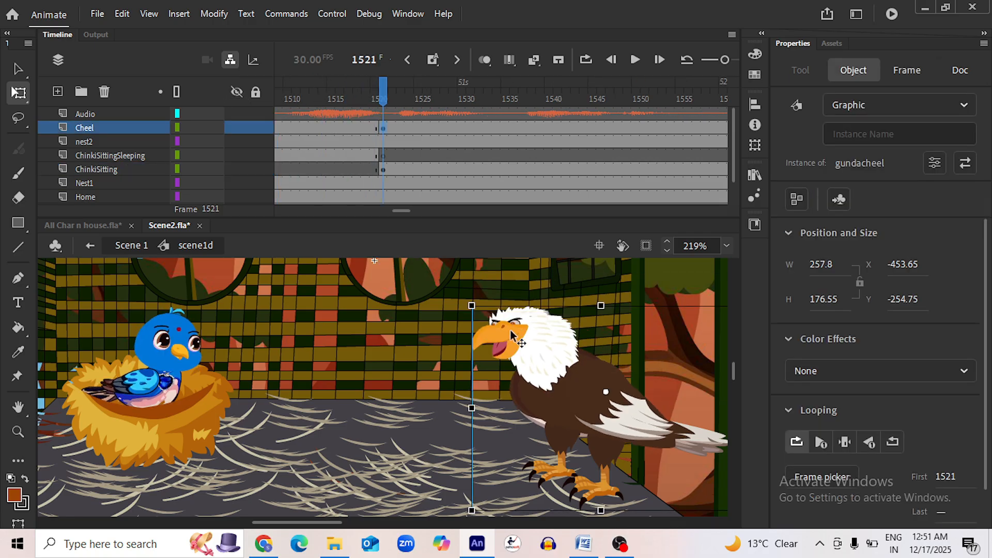
{"action": "double_click", "coordinate": [514, 341]}
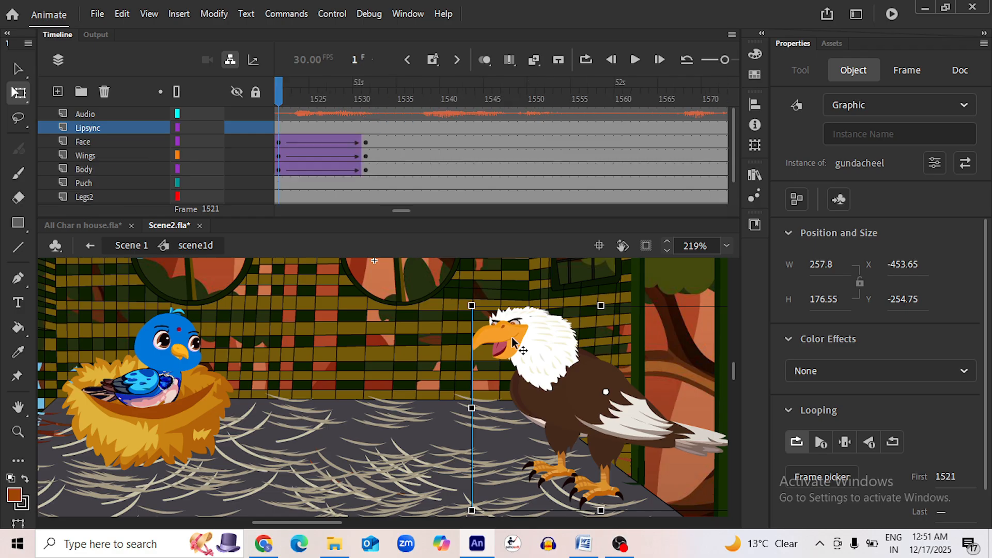
{"action": "left_click", "coordinate": [438, 139]}
{"action": "left_click", "coordinate": [377, 98]}
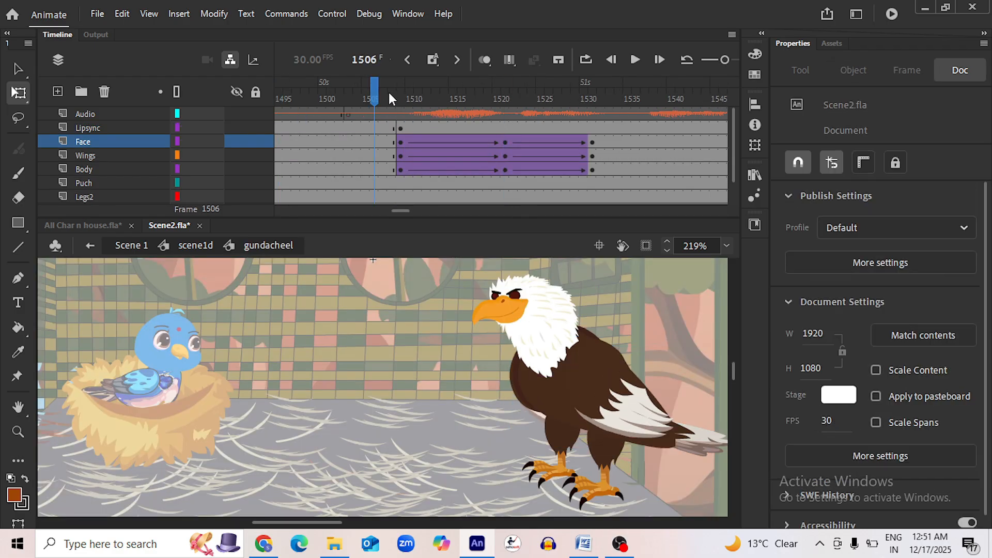
{"action": "left_click_drag", "start_coordinate": [407, 106], "coordinate": [385, 133]}
{"action": "left_click", "coordinate": [196, 246]}
{"action": "key", "text": "ctrl+s"}
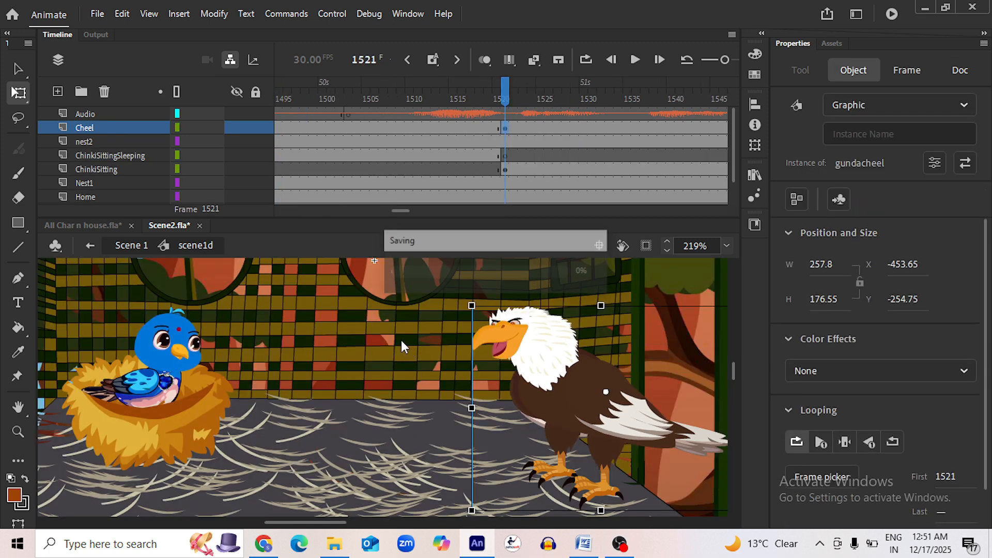
Play scene1d from frame 1521 and replay the part starting at frame 4828 to check where the conversation ends
{"action": "left_click", "coordinate": [635, 62]}
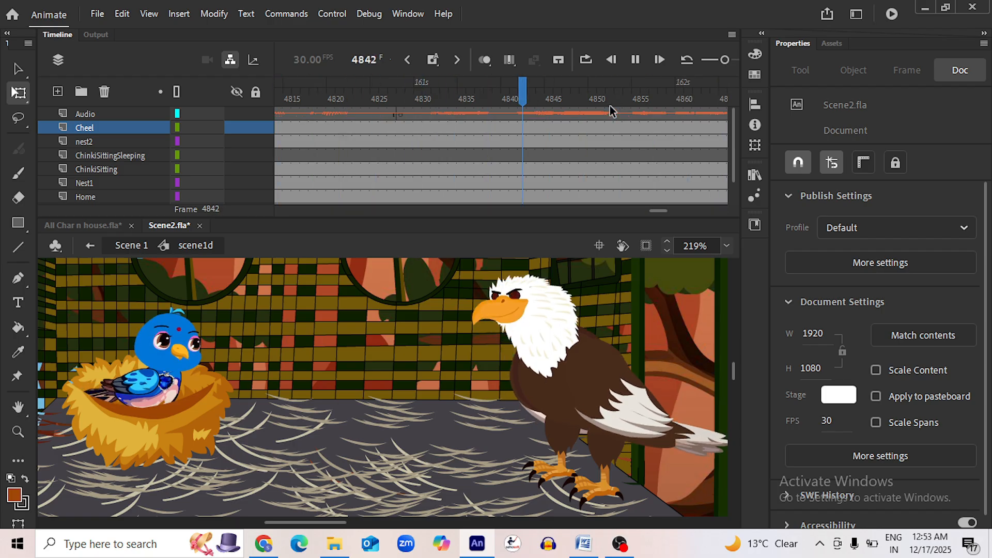
{"action": "left_click", "coordinate": [634, 59]}
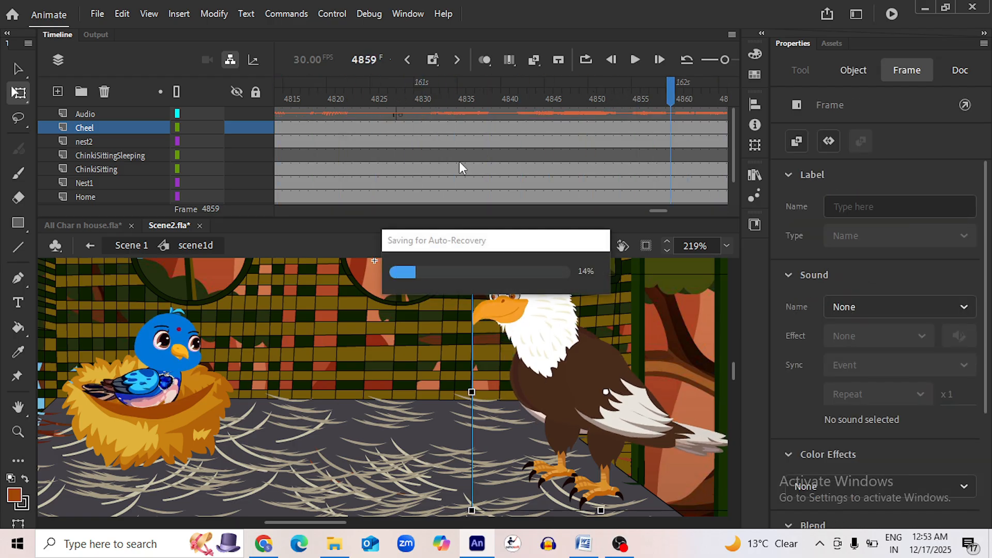
{"action": "left_click", "coordinate": [400, 94]}
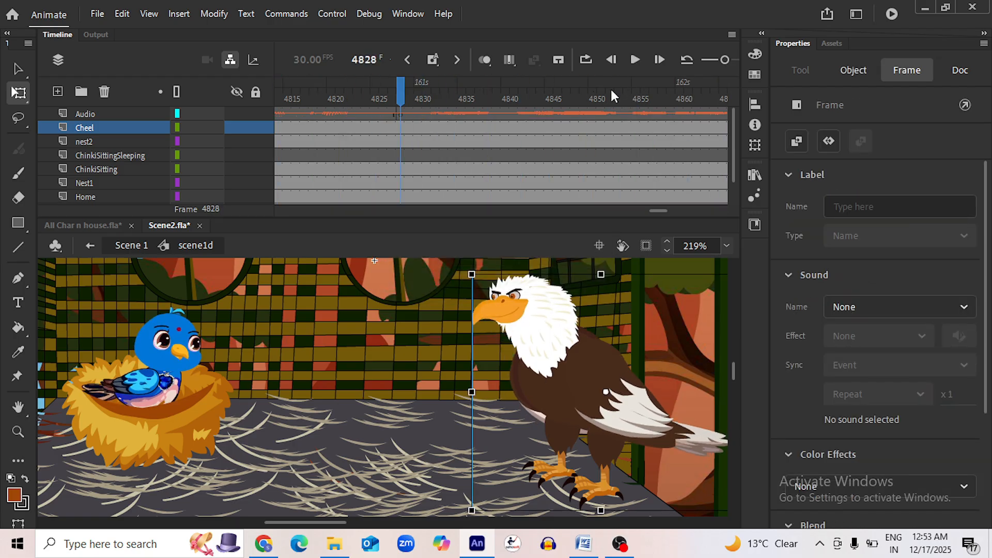
{"action": "left_click", "coordinate": [635, 60]}
{"action": "left_click", "coordinate": [635, 60]}
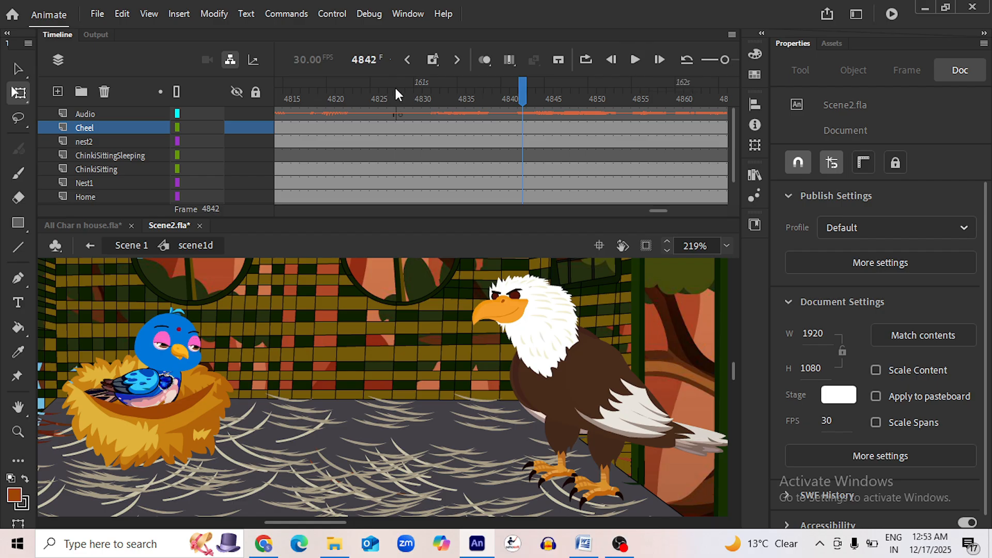
In Scene 1, insert a blank keyframe at frame 4828 on scene1d and add a new layer beneath that layer
{"action": "left_click", "coordinate": [132, 245]}
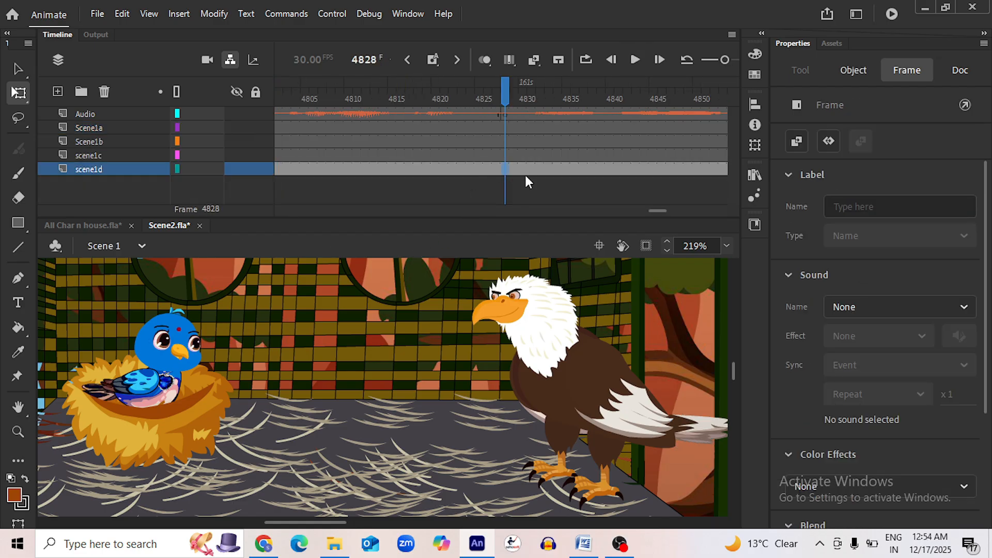
{"action": "key", "text": "F7"}
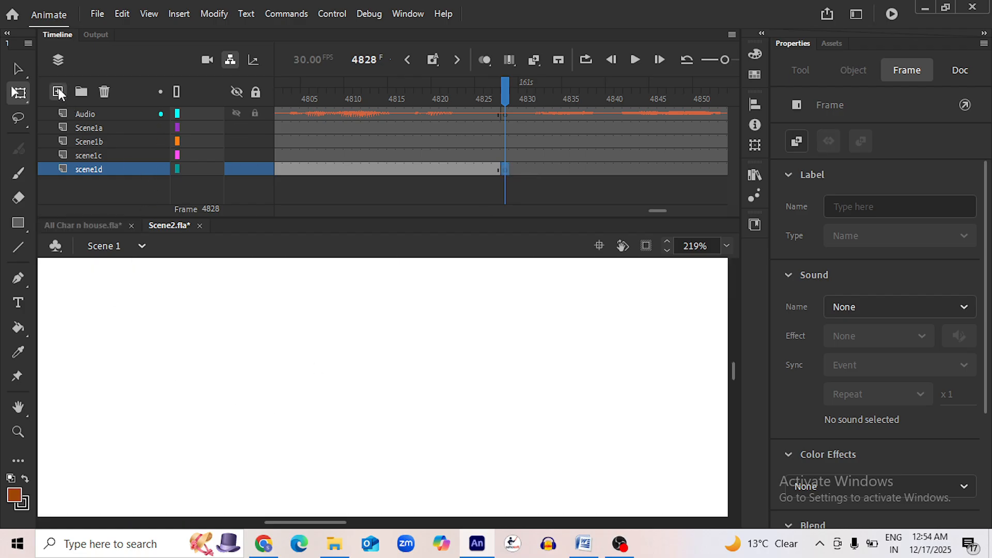
{"action": "left_click", "coordinate": [58, 92]}
{"action": "left_click_drag", "start_coordinate": [97, 170], "coordinate": [101, 189]}
{"action": "left_click", "coordinate": [503, 182]}
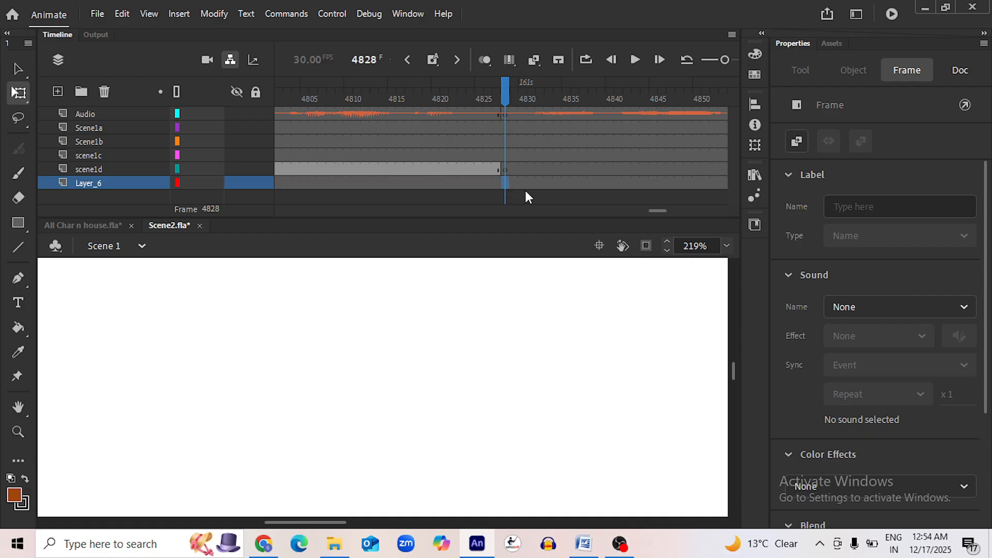
Rename the new bottom layer as scene1e and save the document
{"action": "double_click", "coordinate": [88, 183]}
{"action": "type", "text": "scene1e"}
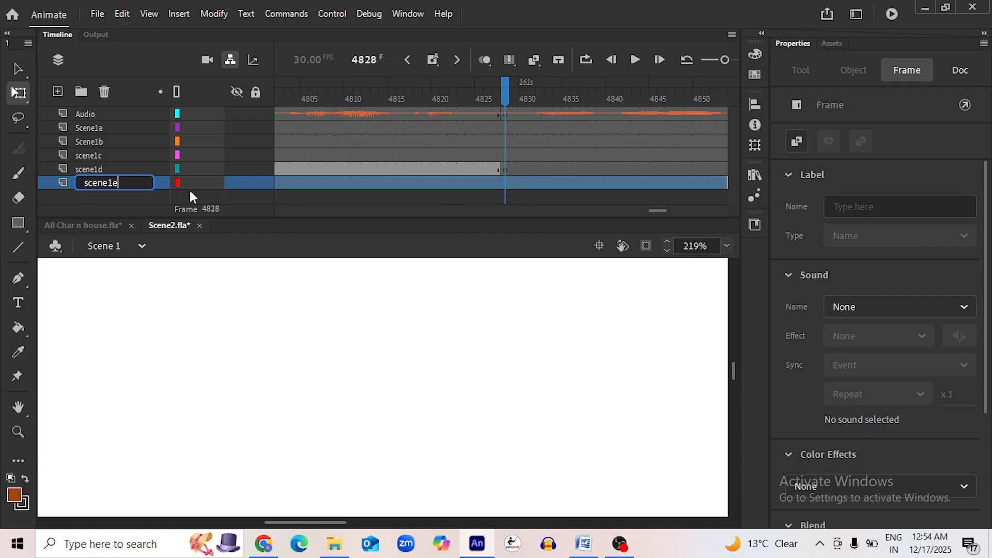
{"action": "key", "text": "Return"}
{"action": "key", "text": "ctrl+s"}
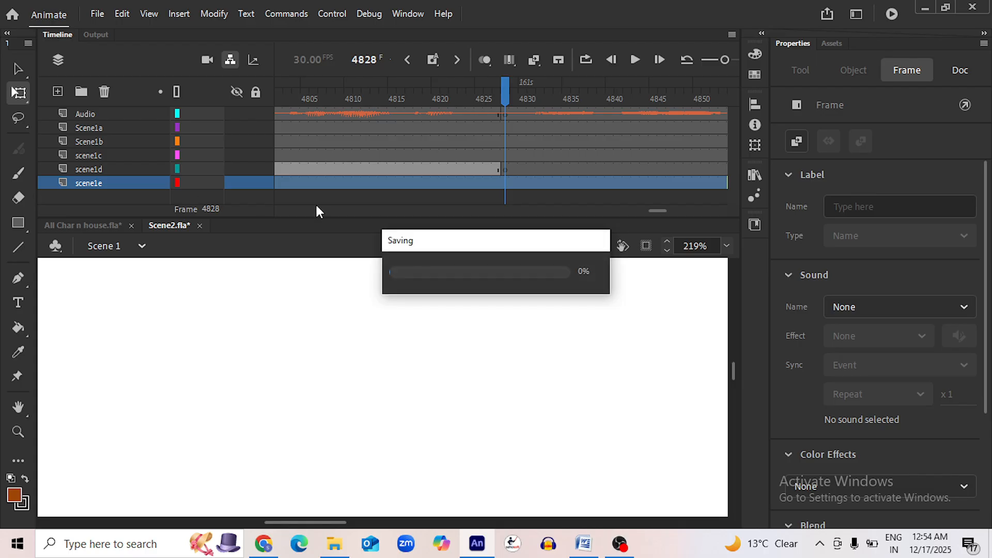
Import 5.jpg from the Background Images folder onto scene1e at frame 4828, without replacing existing library items
{"action": "left_click", "coordinate": [507, 181]}
{"action": "scroll", "coordinate": [455, 369], "scroll_direction": "down", "scroll_amount": 5}
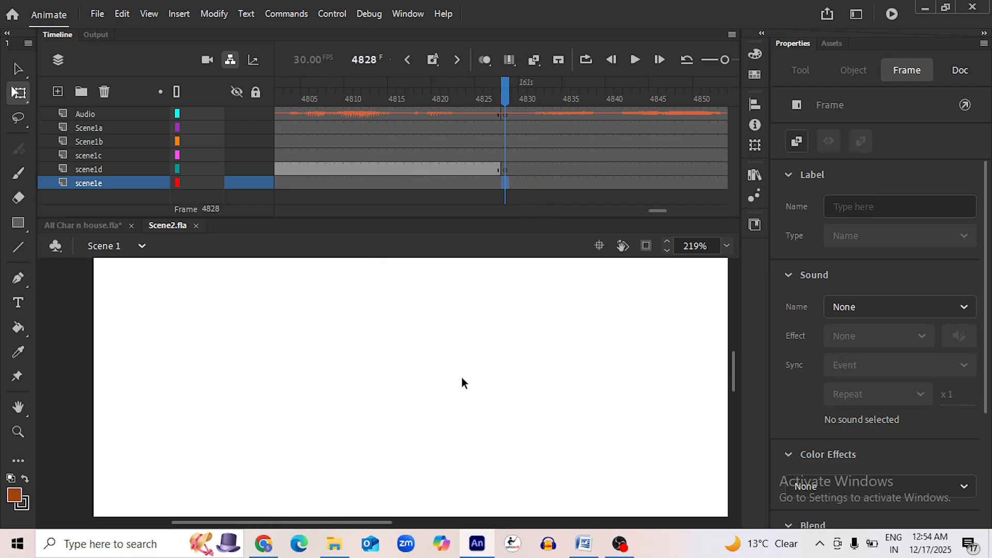
{"action": "scroll", "coordinate": [463, 378], "scroll_direction": "down", "scroll_amount": 3}
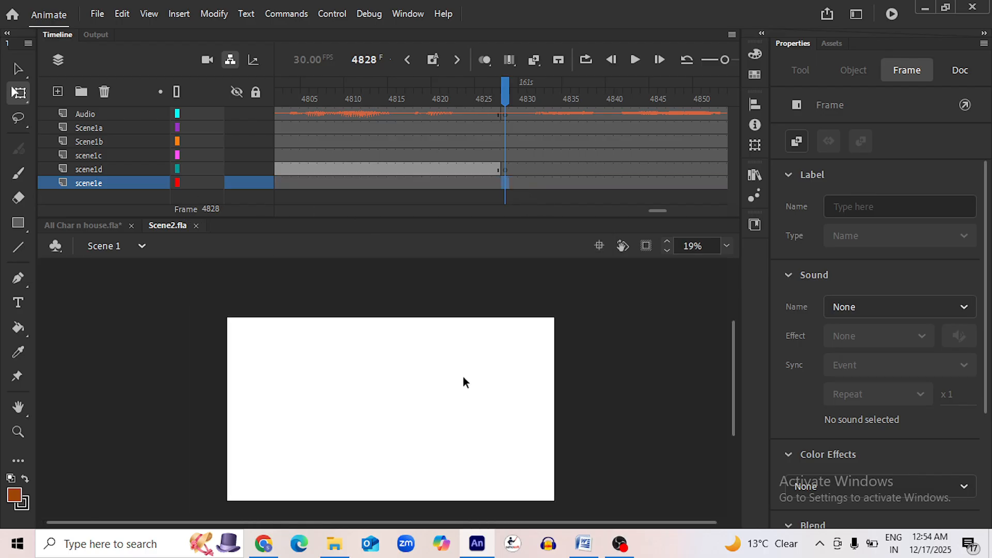
{"action": "left_click", "coordinate": [335, 544]}
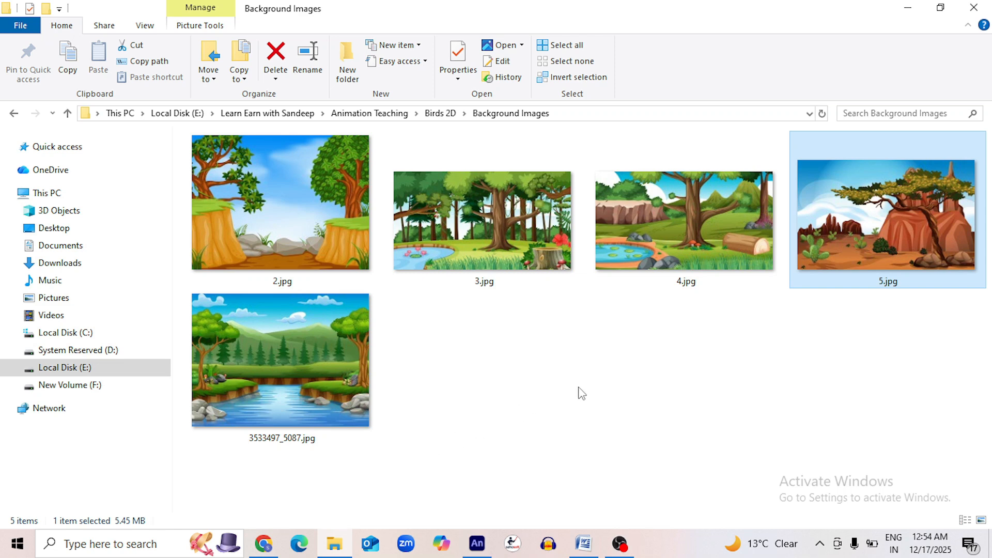
{"action": "left_click", "coordinate": [869, 231]}
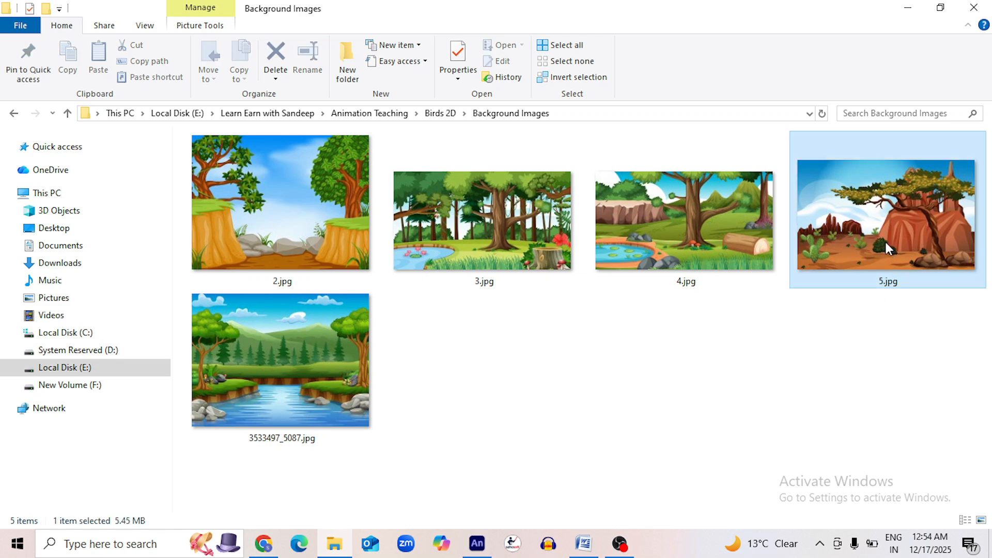
{"action": "left_click_drag", "start_coordinate": [886, 247], "coordinate": [488, 401]}
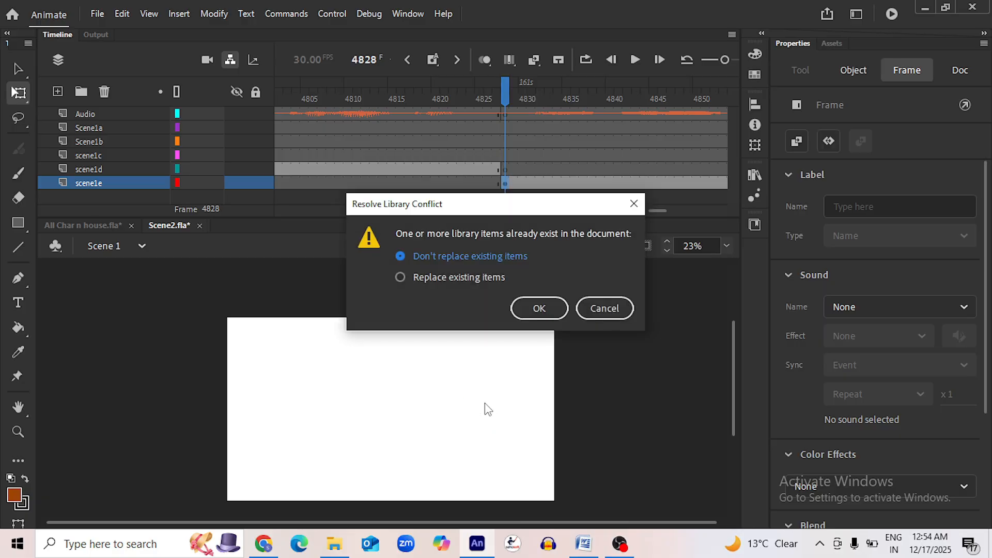
{"action": "left_click", "coordinate": [538, 308]}
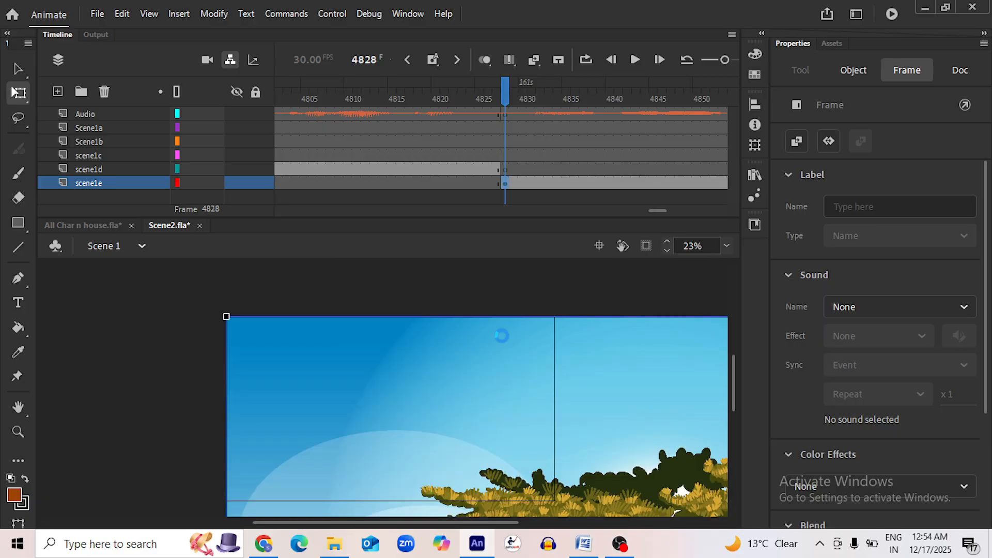
Move the desert background over the stage to about X -299, Y -256 so it covers the whole stage
{"action": "scroll", "coordinate": [421, 380], "scroll_direction": "down", "scroll_amount": 4}
{"action": "scroll", "coordinate": [419, 383], "scroll_direction": "down", "scroll_amount": 2}
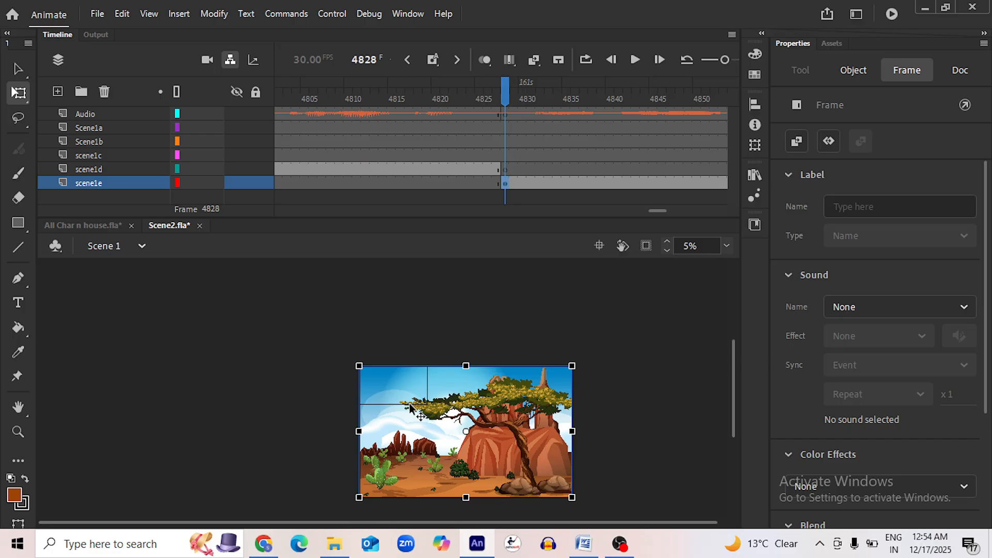
{"action": "left_click_drag", "start_coordinate": [357, 367], "coordinate": [419, 404]}
{"action": "scroll", "coordinate": [493, 443], "scroll_direction": "up", "scroll_amount": 3}
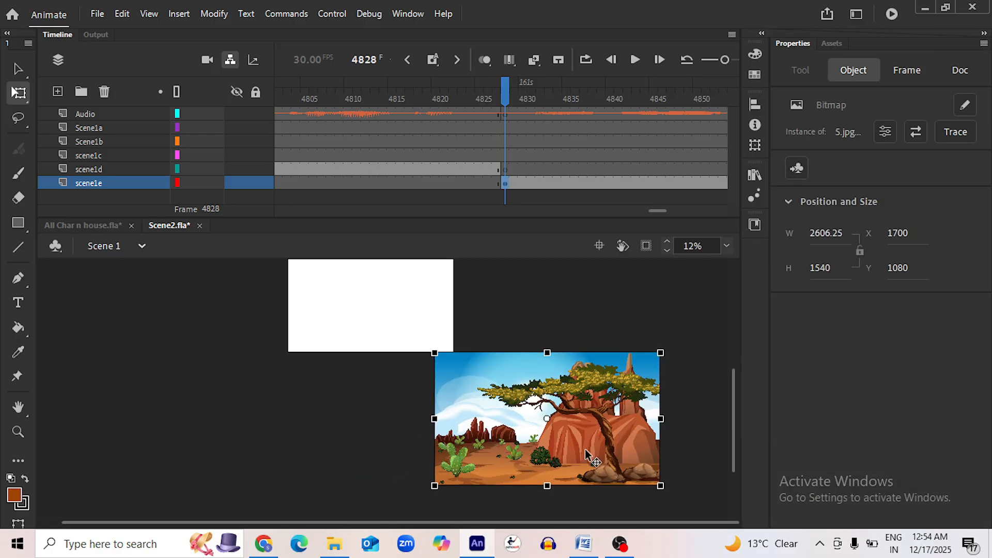
{"action": "left_click_drag", "start_coordinate": [585, 448], "coordinate": [449, 336]}
{"action": "scroll", "coordinate": [483, 412], "scroll_direction": "up", "scroll_amount": 2}
{"action": "left_click_drag", "start_coordinate": [486, 413], "coordinate": [448, 407]}
{"action": "scroll", "coordinate": [345, 348], "scroll_direction": "up", "scroll_amount": 2}
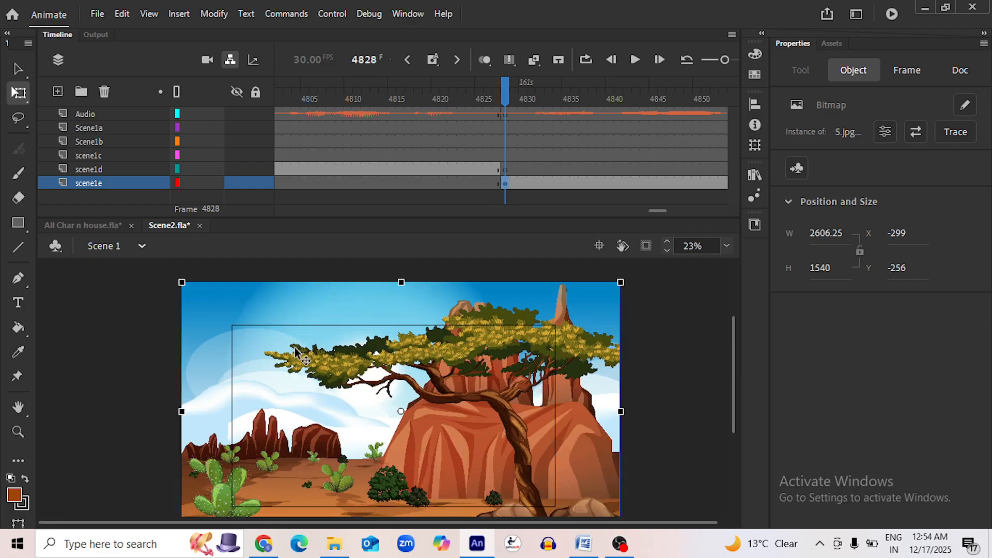
Resize the desert background to about 2274 by 1434 while keeping it centred around the stage
{"action": "left_click_drag", "start_coordinate": [182, 282], "coordinate": [217, 305]}
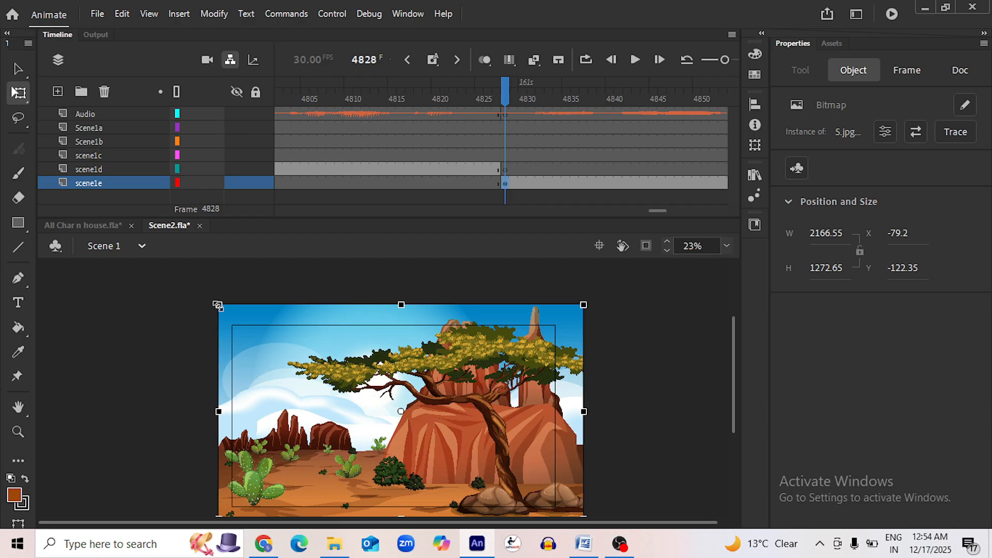
{"action": "left_click_drag", "start_coordinate": [486, 419], "coordinate": [479, 418]}
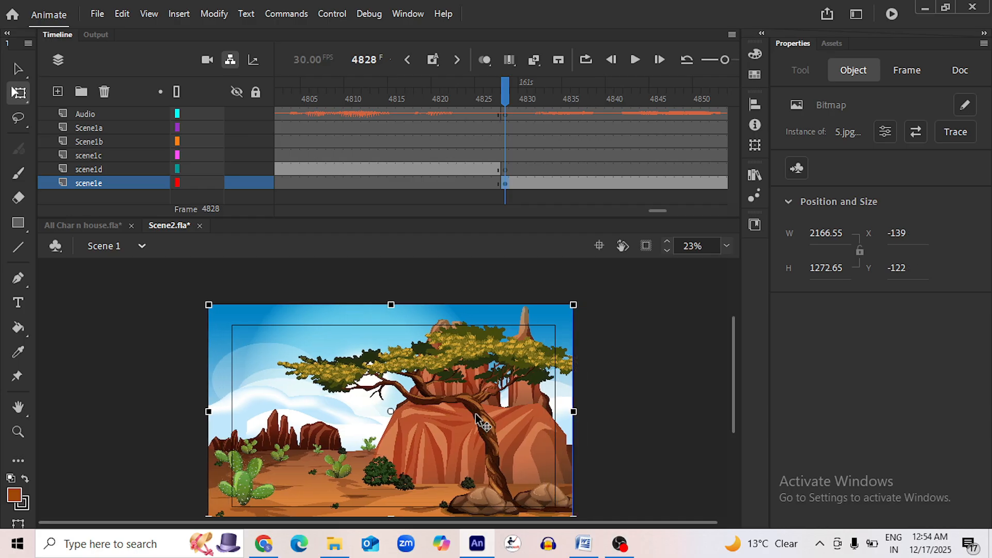
{"action": "key", "text": "ctrl+minus"}
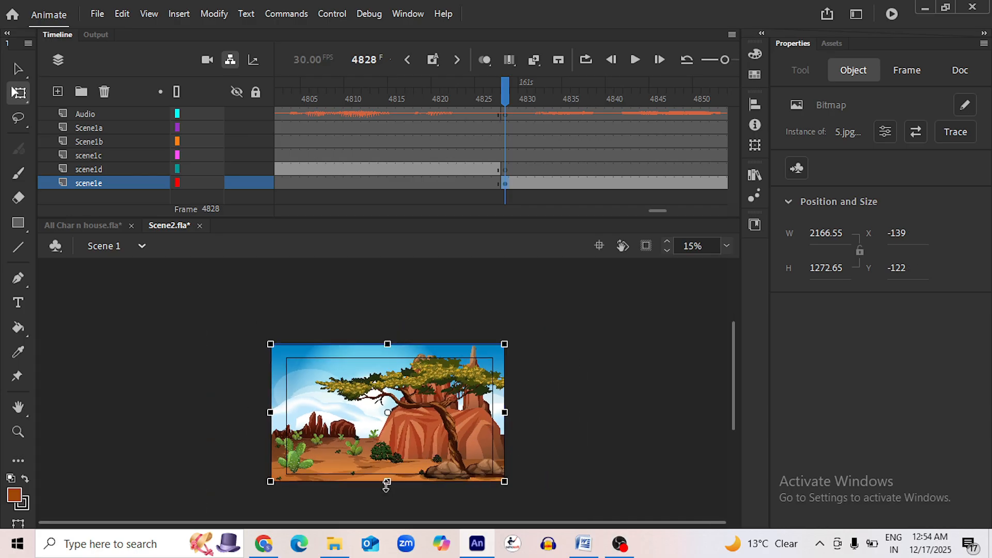
{"action": "left_click_drag", "start_coordinate": [386, 485], "coordinate": [387, 487]}
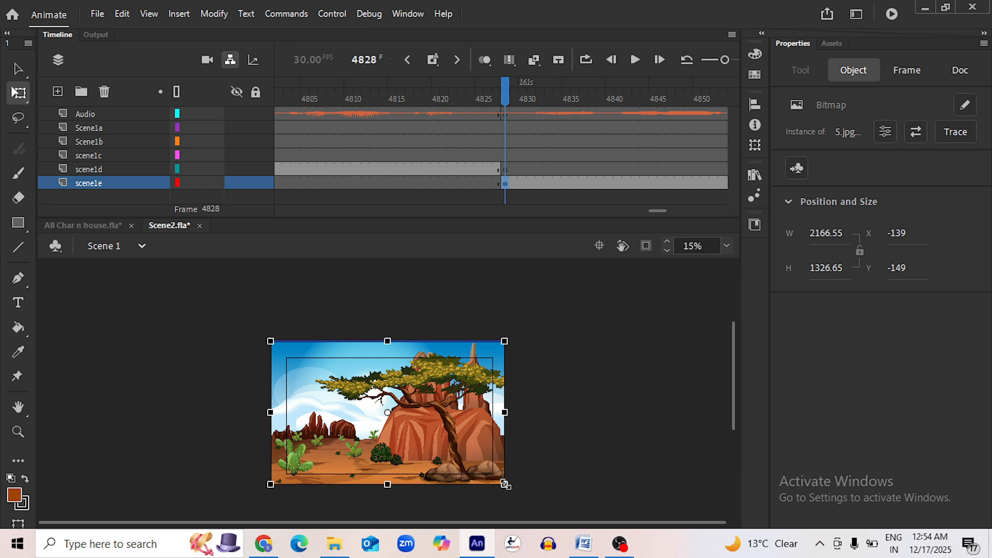
{"action": "left_click_drag", "start_coordinate": [505, 484], "coordinate": [511, 484]}
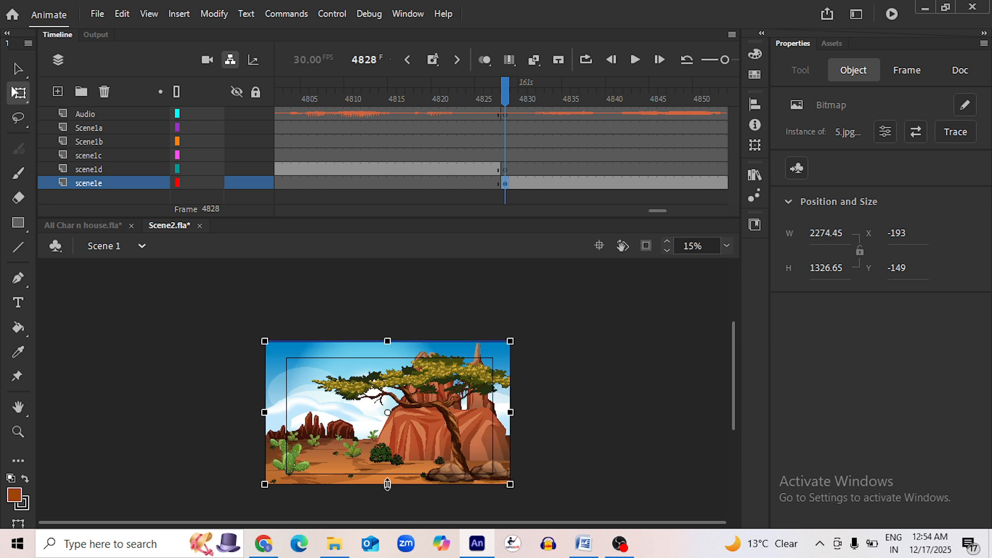
{"action": "left_click_drag", "start_coordinate": [388, 486], "coordinate": [388, 491]}
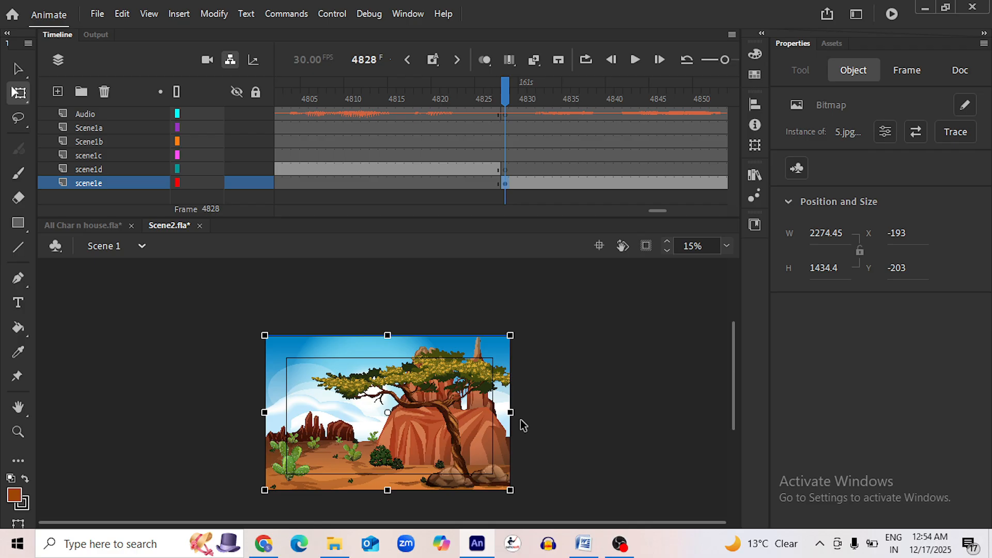
Shift the background to about X -153, Y -206 and save the document
{"action": "key", "text": "Up"}
{"action": "key", "text": "Up"}
{"action": "key", "text": "Up"}
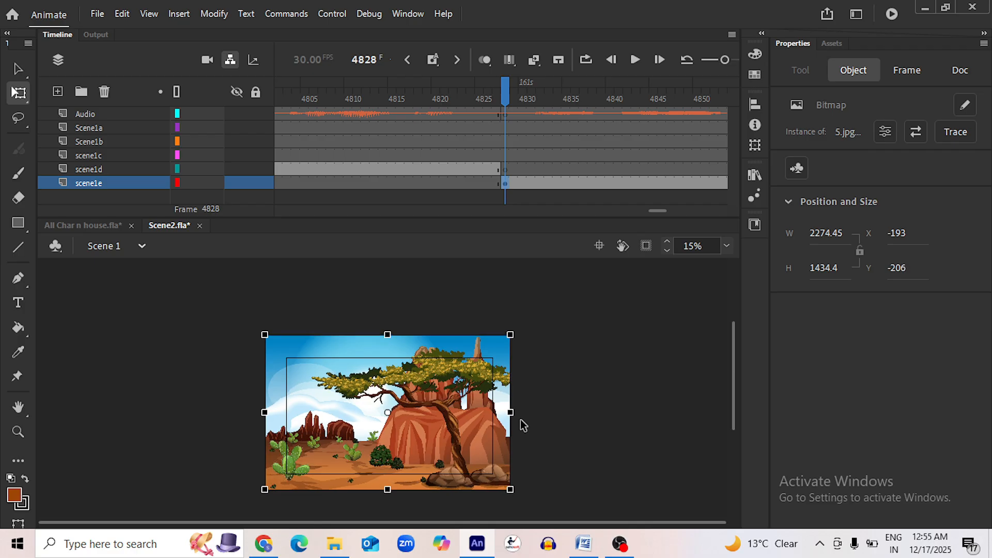
{"action": "left_click_drag", "start_coordinate": [436, 399], "coordinate": [440, 399]}
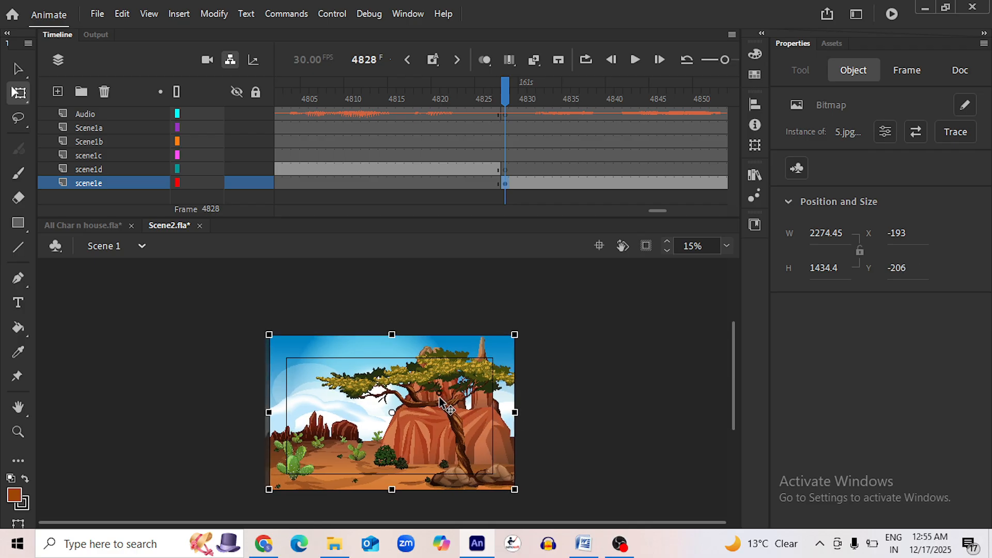
{"action": "key", "text": "ctrl+s"}
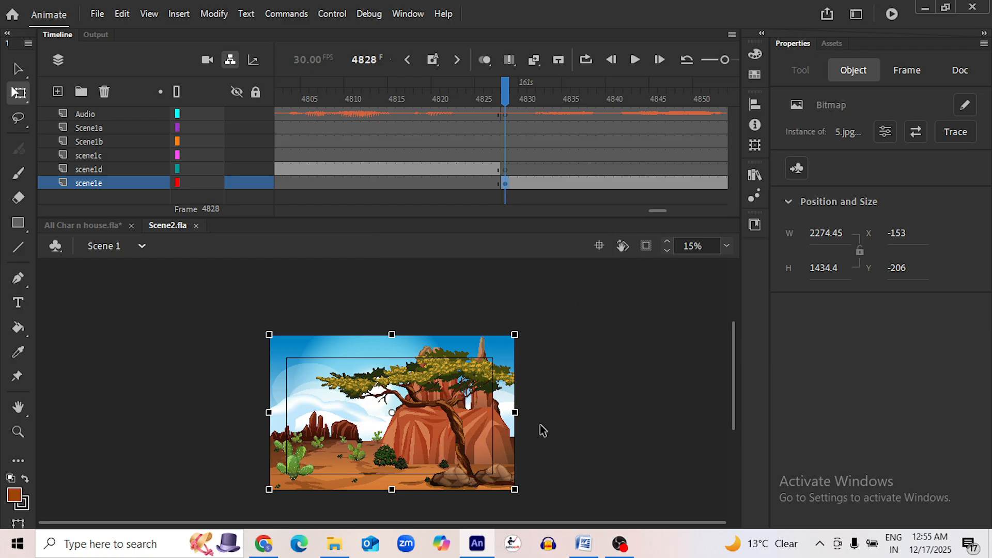
Resize the background to about 2347 by 1405, position it at about X -237, Y -188 and save the document
{"action": "key", "text": "ctrl+equal"}
{"action": "key", "text": "ctrl+minus"}
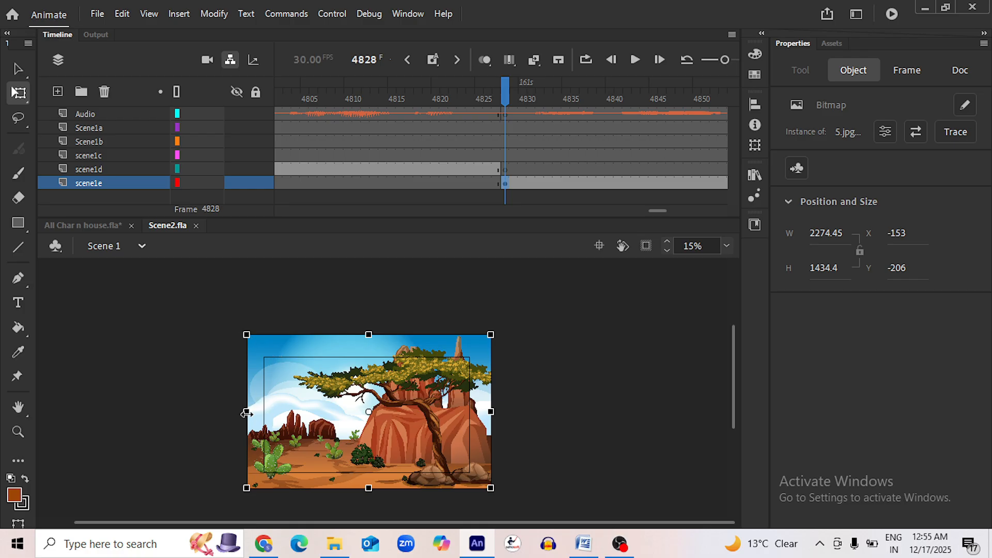
{"action": "left_click_drag", "start_coordinate": [246, 413], "coordinate": [243, 412]}
{"action": "key", "text": "ctrl+equal"}
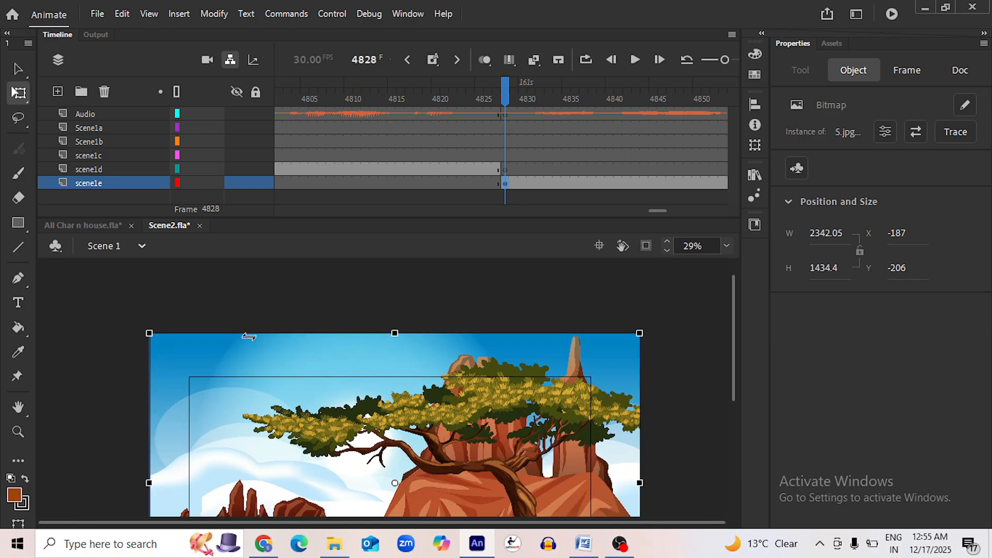
{"action": "mouse_move", "coordinate": [148, 333]}
{"action": "left_mouse_down"}
{"action": "mouse_move", "coordinate": [159, 345]}
{"action": "mouse_move", "coordinate": [149, 336]}
{"action": "left_mouse_up"}
{"action": "key", "text": "ctrl+minus"}
{"action": "left_click_drag", "start_coordinate": [435, 414], "coordinate": [429, 413]}
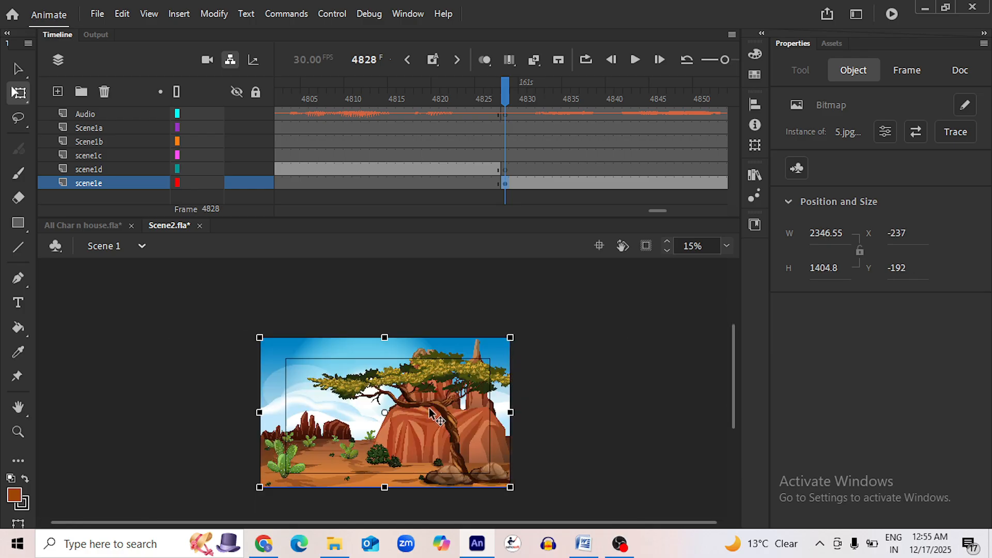
{"action": "key", "text": "Down"}
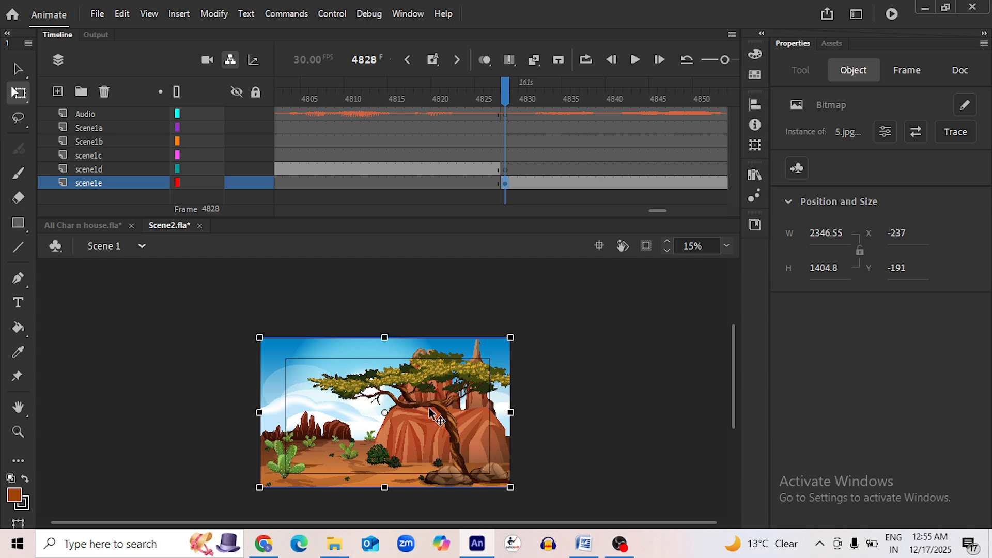
{"action": "key", "text": "Down"}
{"action": "key", "text": "Down"}
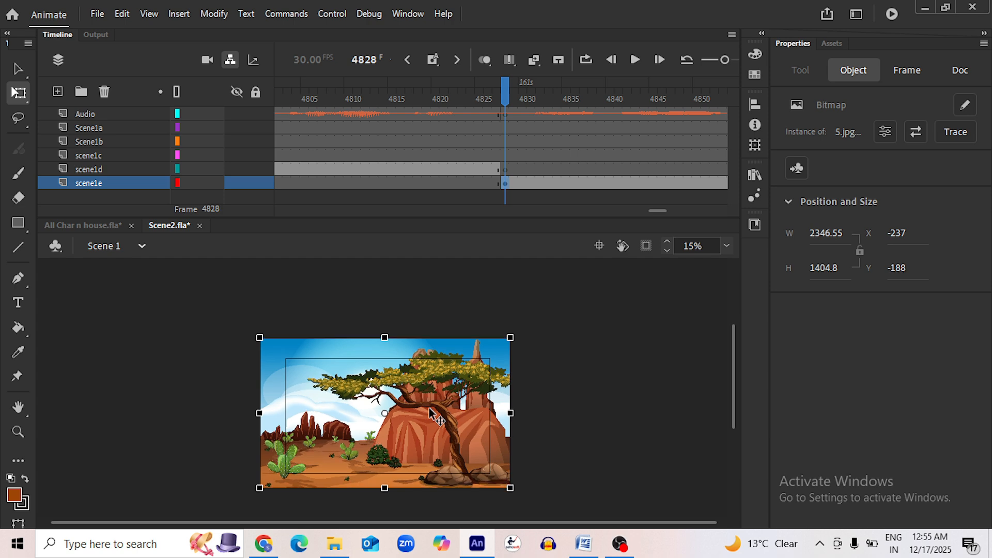
{"action": "key", "text": "ctrl+s"}
Flip the background horizontally at frame 4829 on scene1e
{"action": "mouse_move", "coordinate": [507, 95]}
{"action": "left_mouse_down"}
{"action": "mouse_move", "coordinate": [472, 103]}
{"action": "mouse_move", "coordinate": [510, 107]}
{"action": "left_mouse_up"}
{"action": "left_click", "coordinate": [456, 304]}
{"action": "left_click", "coordinate": [437, 398]}
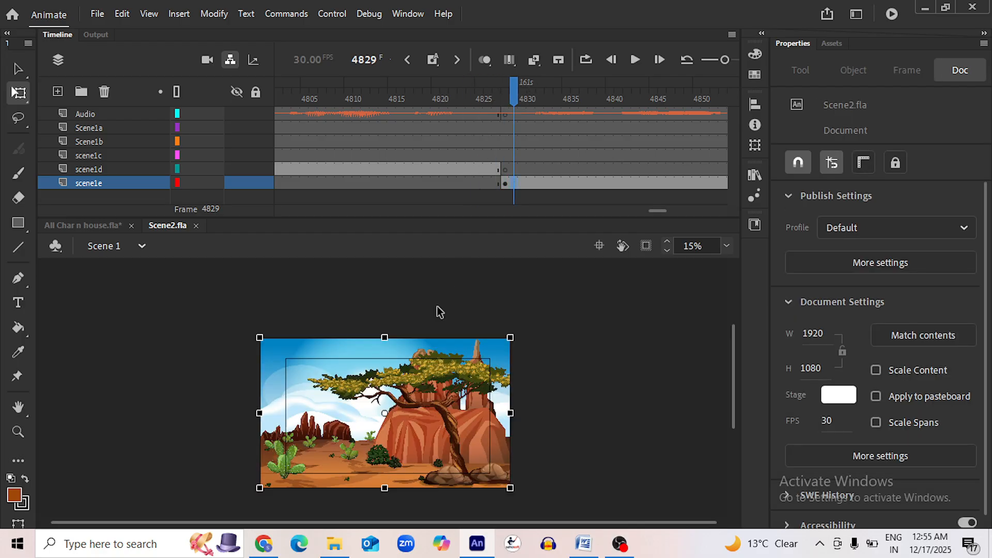
{"action": "left_click", "coordinate": [214, 14]}
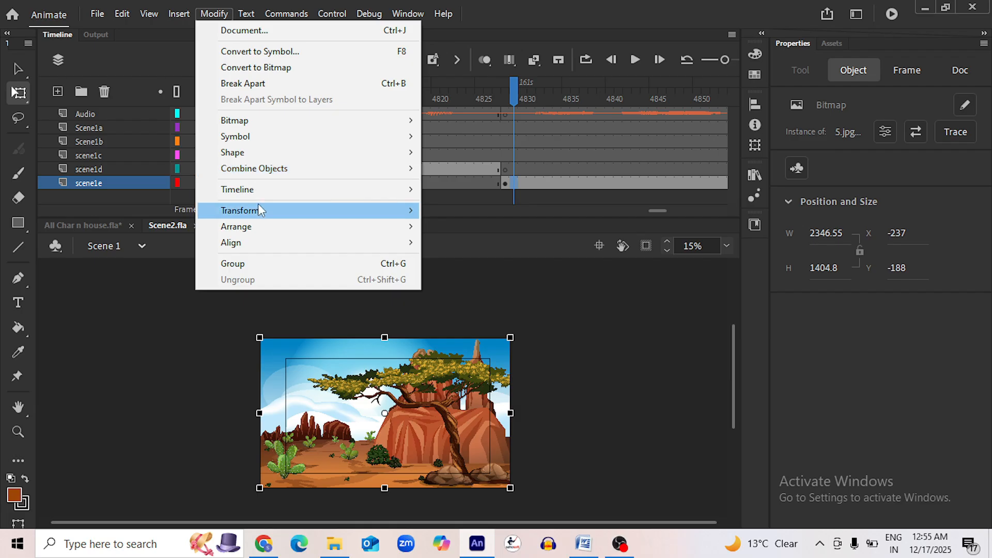
{"action": "mouse_move", "coordinate": [405, 213]}
{"action": "left_click", "coordinate": [501, 365]}
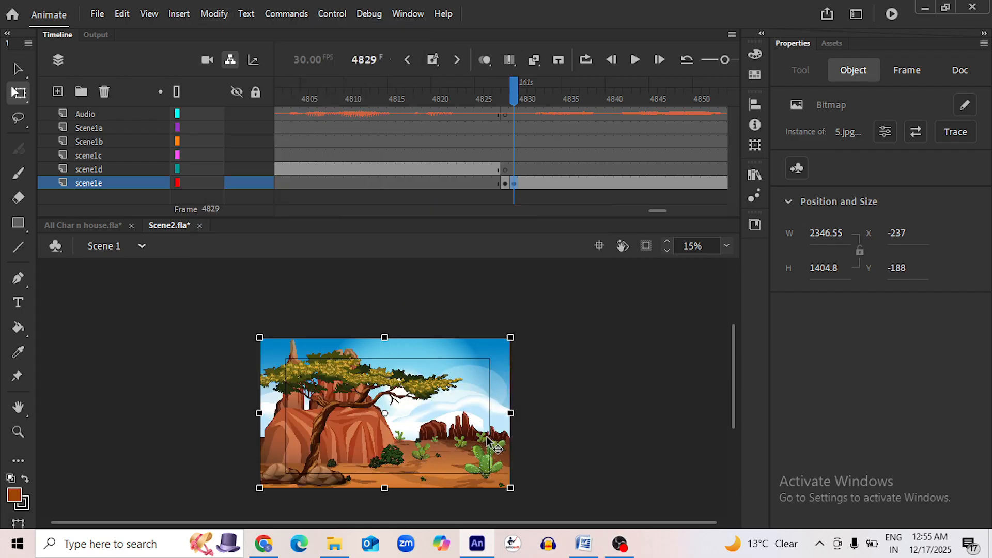
Nudge the flipped background to X -233 and save the document
{"action": "key", "text": "Right"}
{"action": "key", "text": "Right"}
{"action": "key", "text": "Right"}
{"action": "key", "text": "Right"}
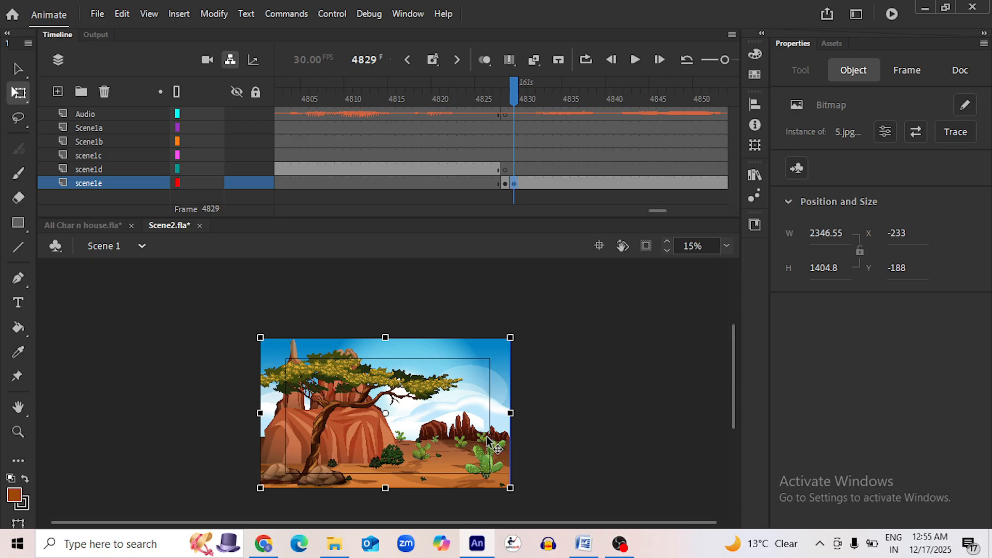
{"action": "key", "text": "ctrl+s"}
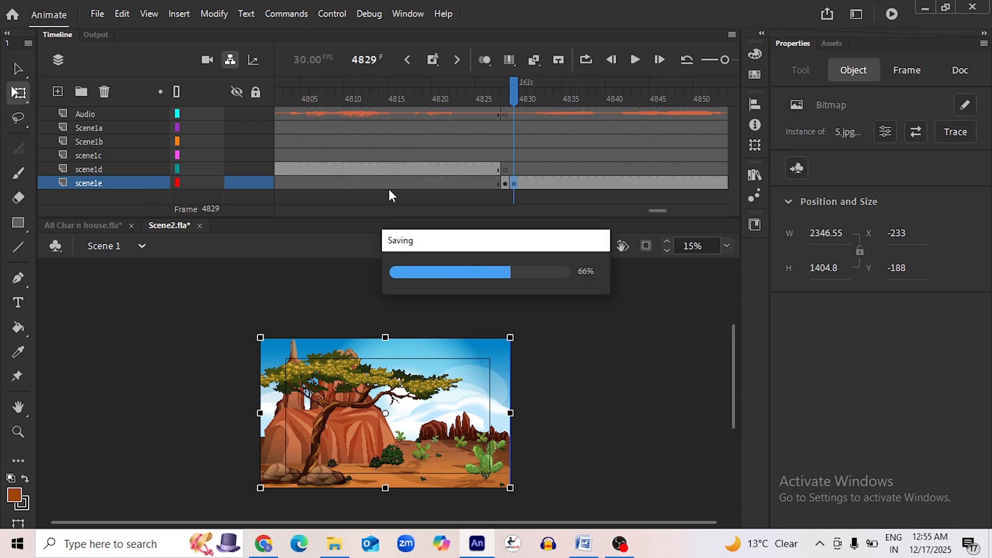
Remove the extra keyframe at frame 4829 so the flipped background starts at frame 4828 on scene1e
{"action": "left_click", "coordinate": [515, 183]}
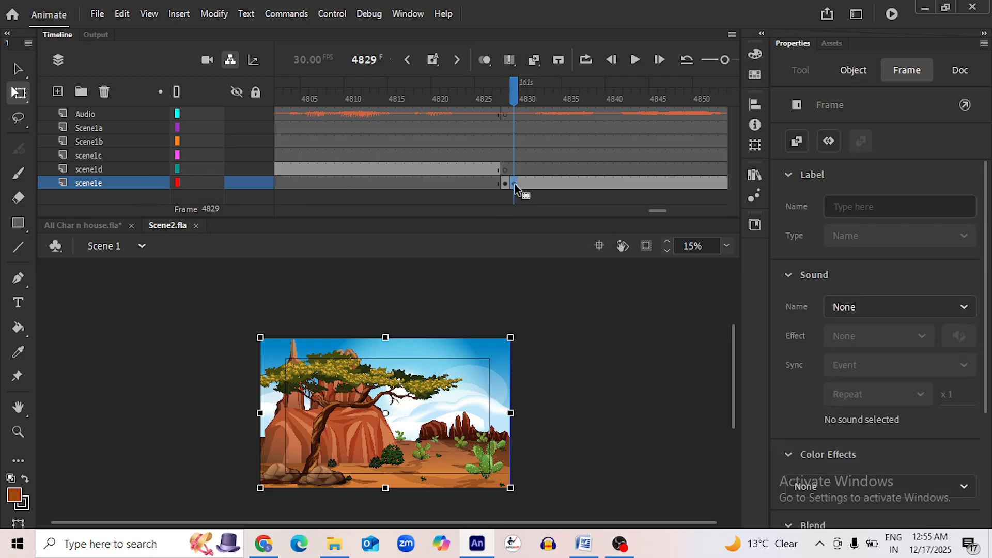
{"action": "key", "text": "ctrl+z"}
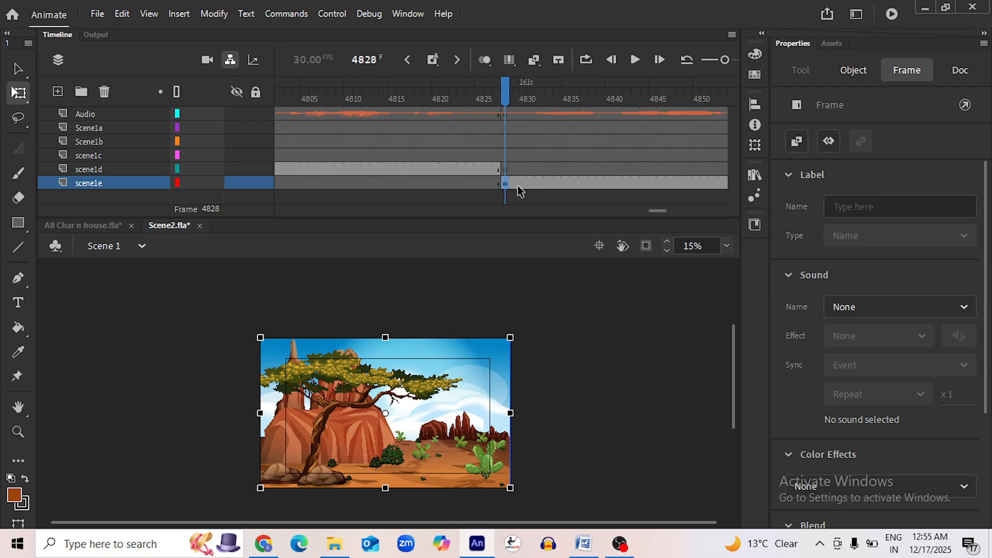
{"action": "left_click", "coordinate": [425, 444]}
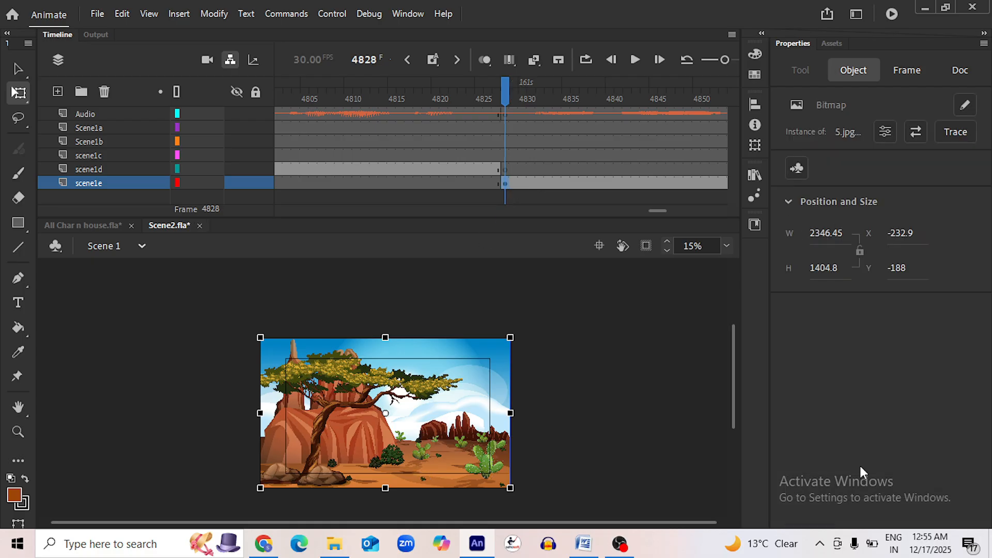
Copy the Audio layer with its sound
{"action": "left_click", "coordinate": [104, 113]}
{"action": "right_click", "coordinate": [104, 112]}
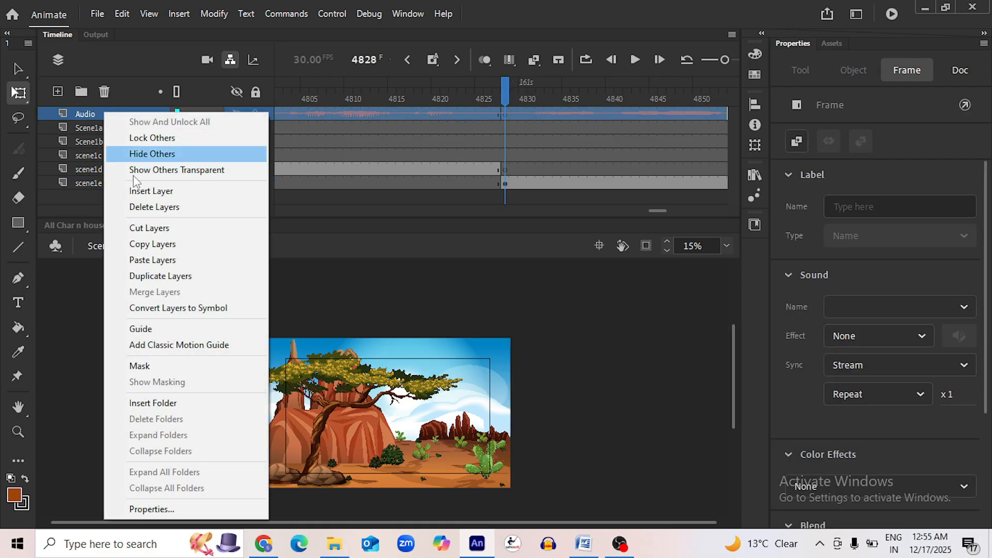
{"action": "left_click", "coordinate": [158, 248]}
Convert the flipped desert background at frame 4828 into a graphic symbol named scene1e
{"action": "left_click", "coordinate": [437, 422]}
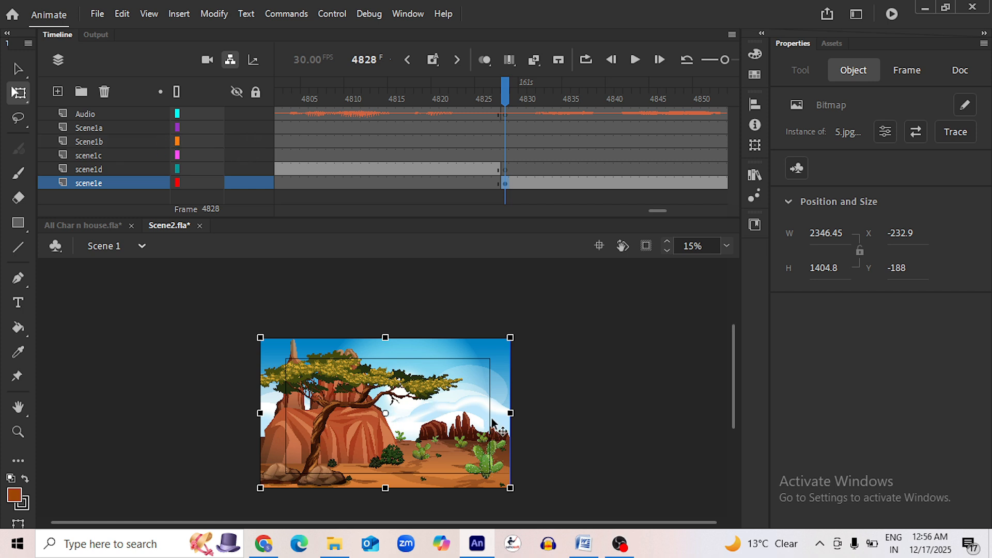
{"action": "key", "text": "F8"}
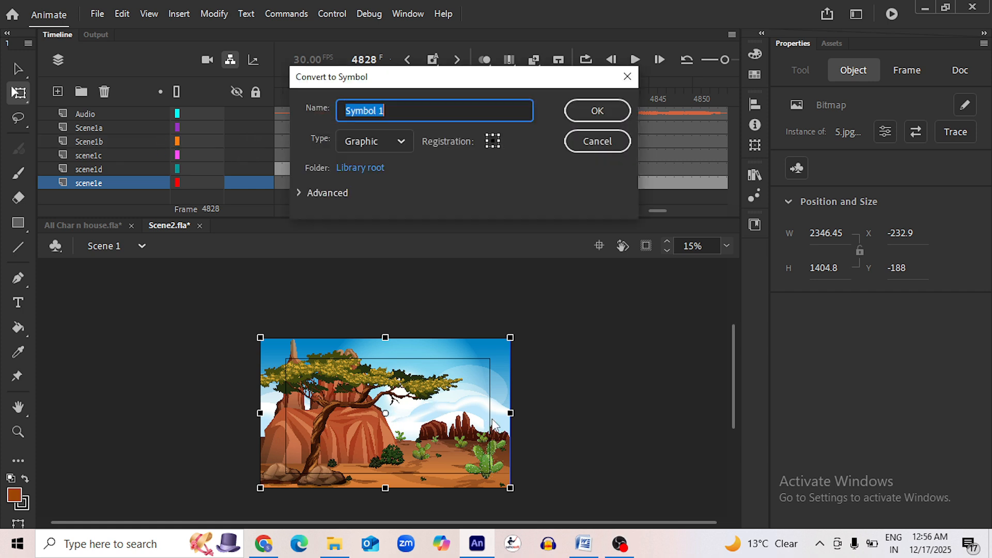
{"action": "type", "text": "scene"}
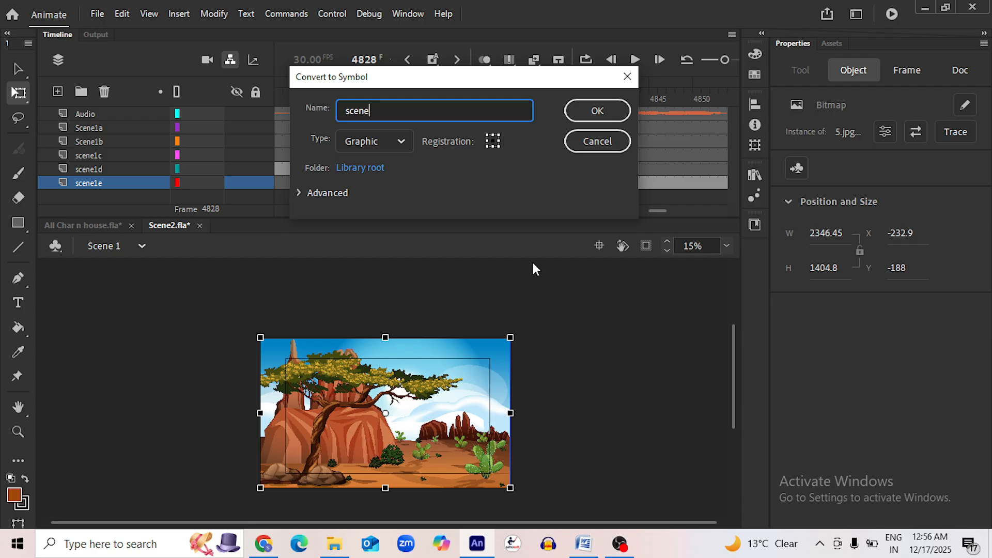
{"action": "type", "text": "1e"}
{"action": "left_click", "coordinate": [598, 110]}
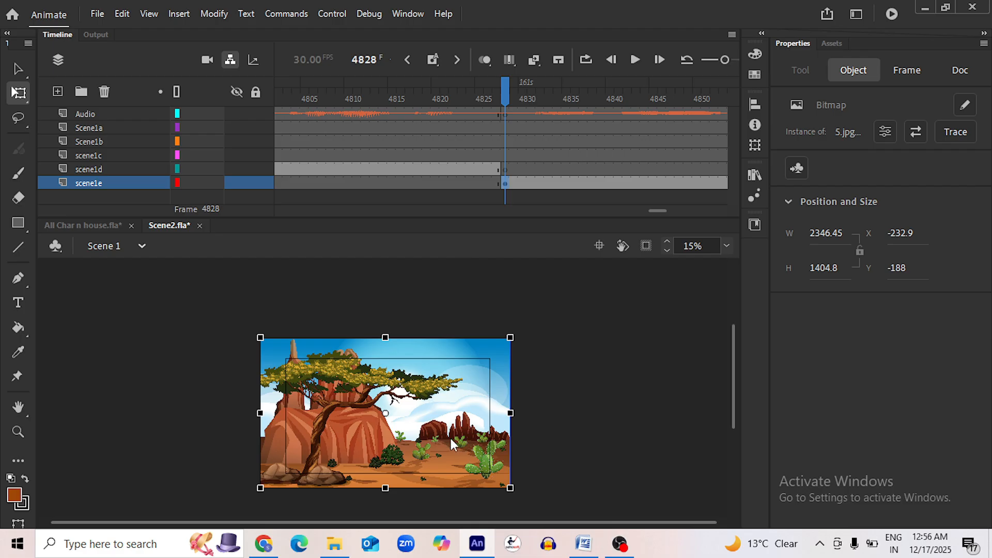
Paste the copied Audio layer above Layer_1 inside the scene1e symbol
{"action": "left_click", "coordinate": [88, 122]}
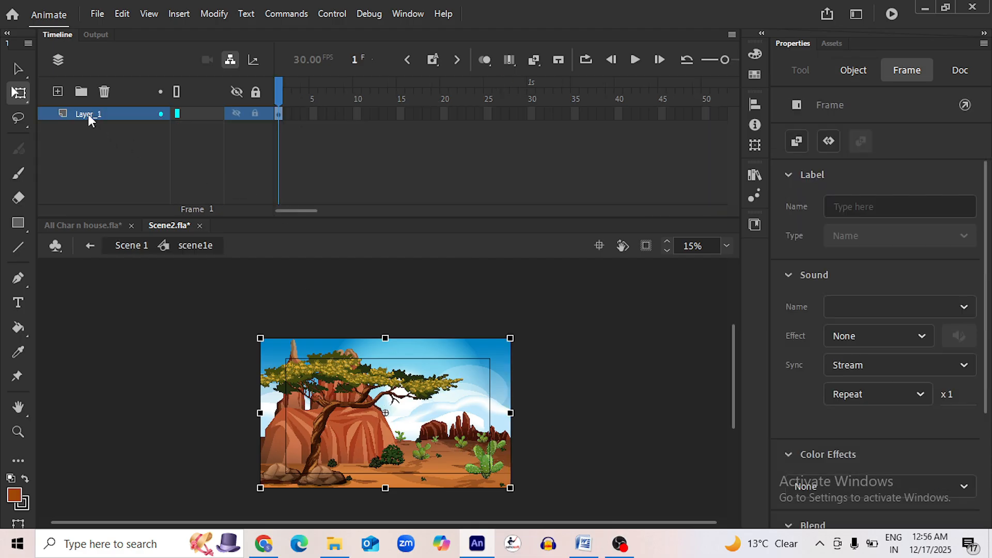
{"action": "right_click", "coordinate": [88, 116]}
{"action": "left_click", "coordinate": [295, 185]}
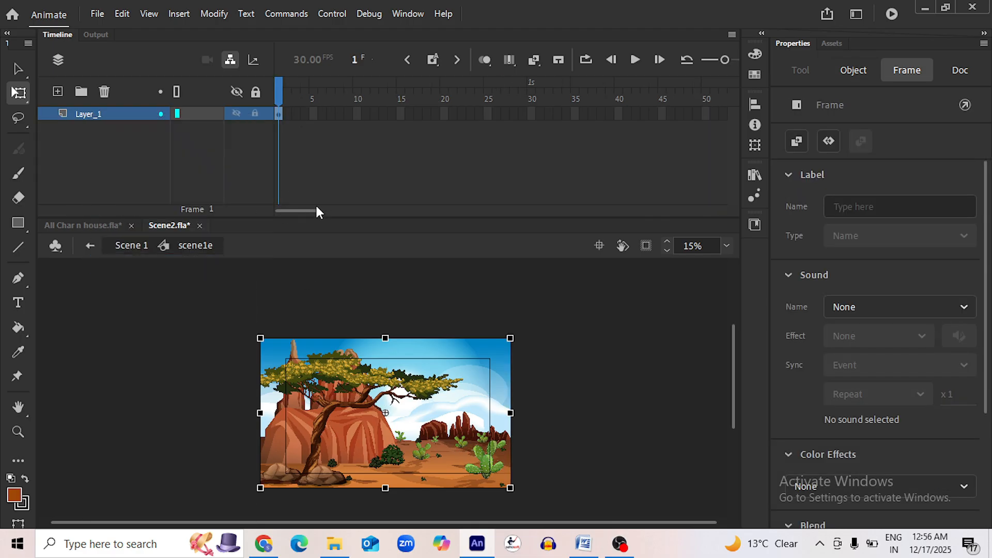
Extend Layer_1 in the scene1e symbol to frame 5075, matching the end of the Audio layer, and save the document
{"action": "left_click_drag", "start_coordinate": [288, 211], "coordinate": [679, 218]}
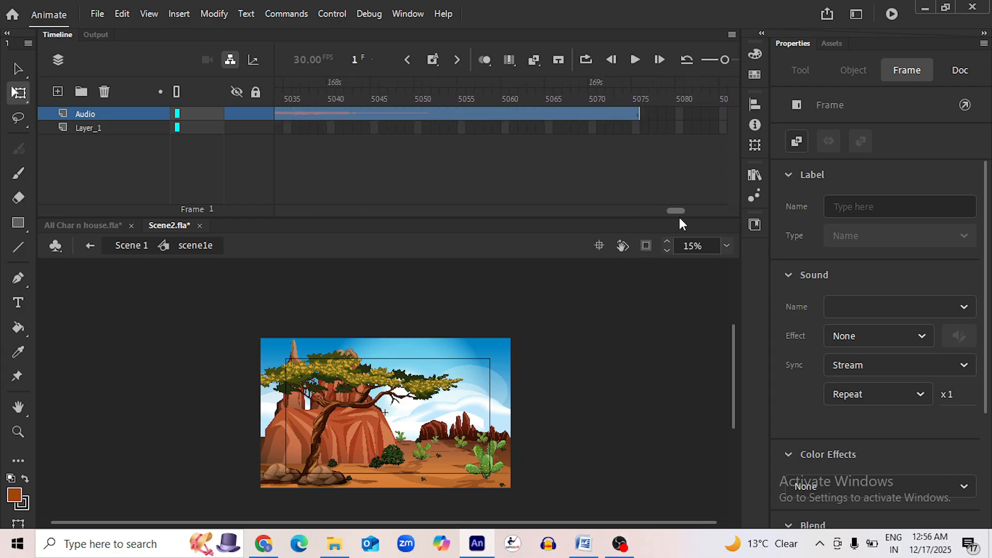
{"action": "left_click", "coordinate": [636, 127]}
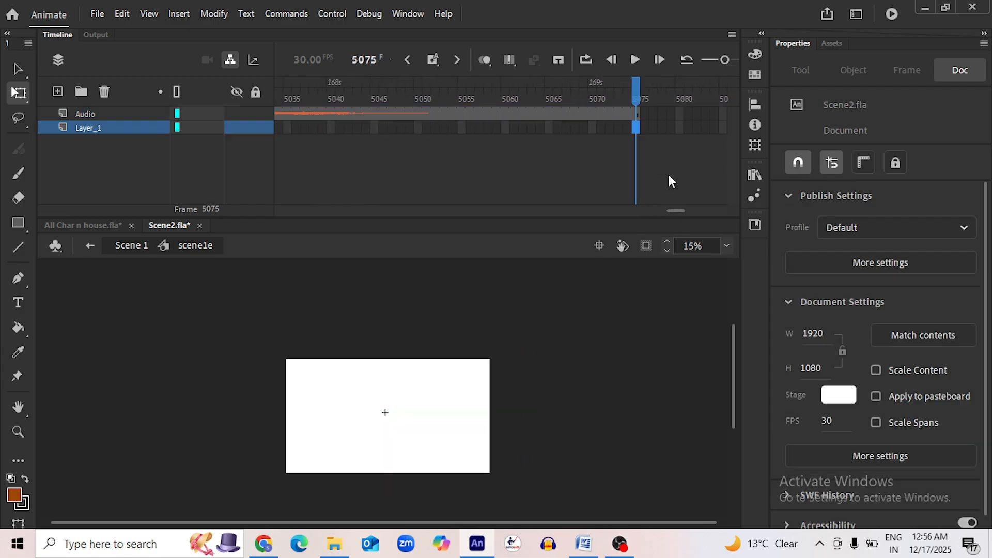
{"action": "key", "text": "F5"}
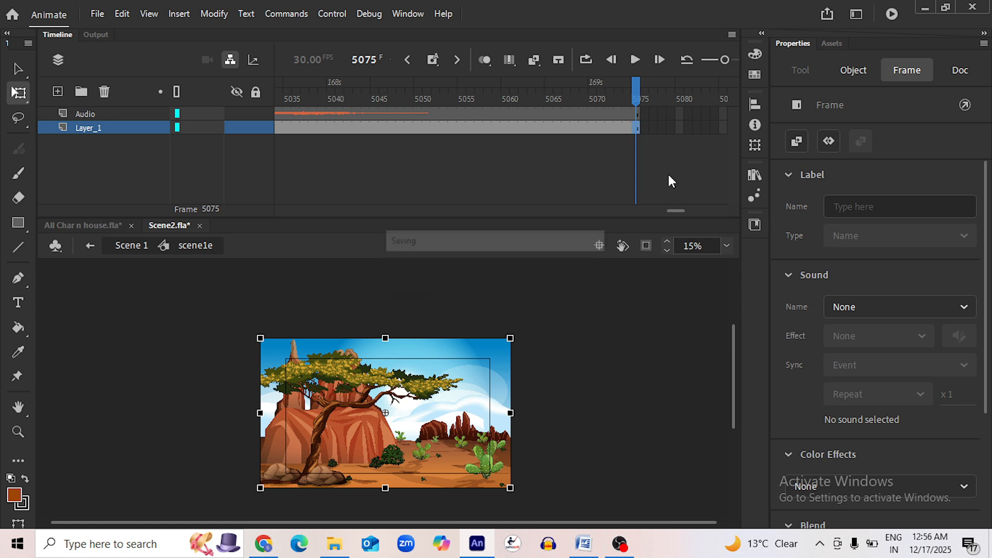
{"action": "key", "text": "ctrl+s"}
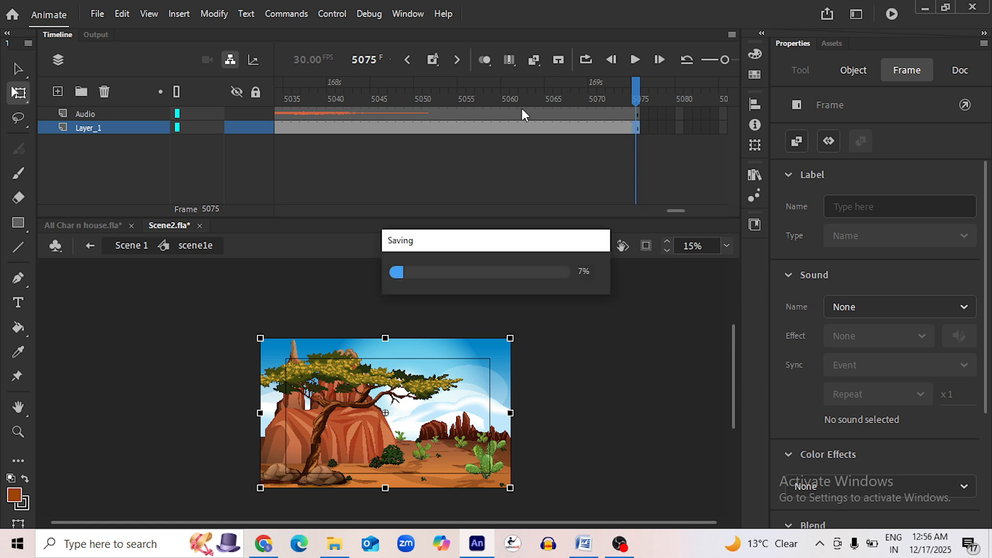
Rename Layer_1 inside the symbol as scene1e and save the document
{"action": "double_click", "coordinate": [90, 128]}
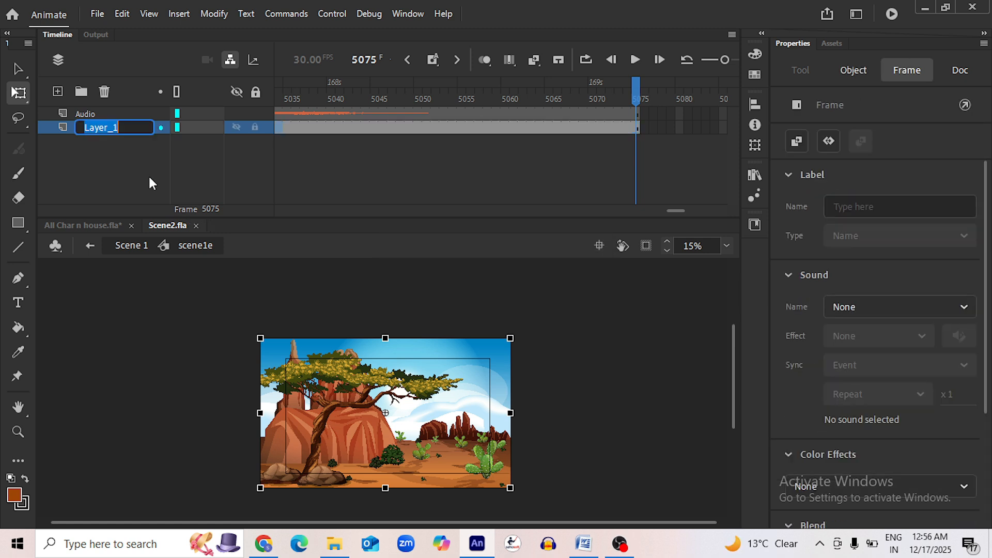
{"action": "type", "text": "scene1e"}
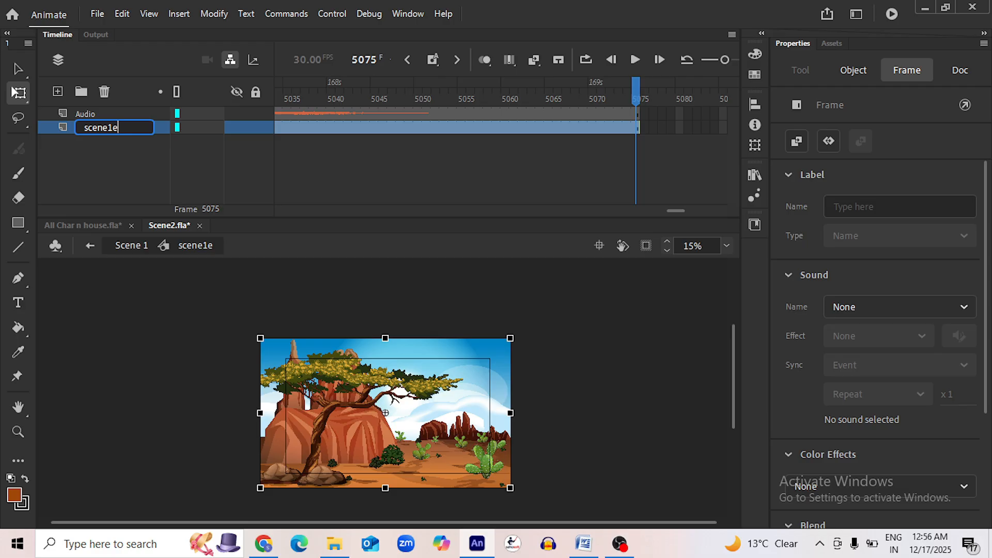
{"action": "key", "text": "Return"}
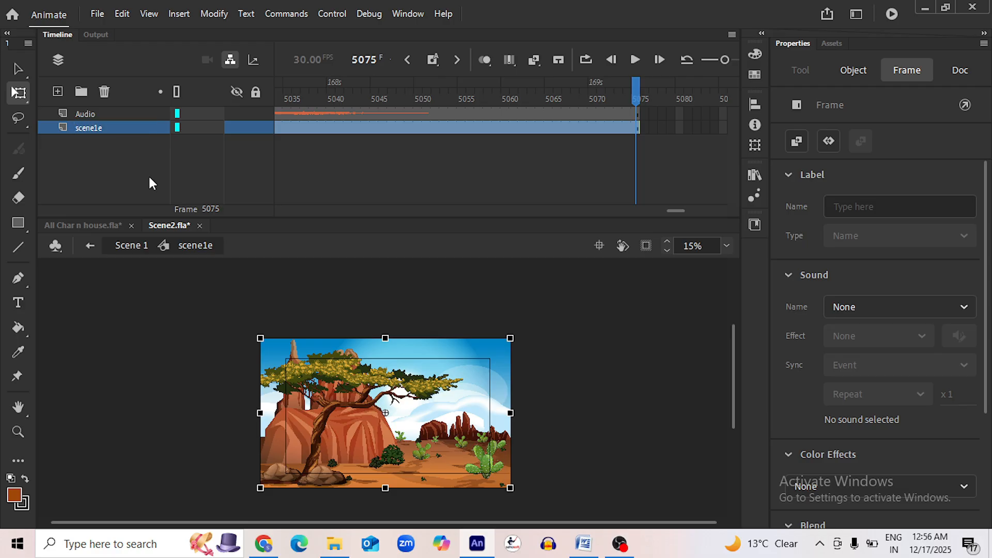
{"action": "key", "text": "ctrl+s"}
Return to the main timeline, set the scene1e instance's first looping frame, and save the document
{"action": "key", "text": "ctrl+e"}
{"action": "left_click", "coordinate": [445, 387]}
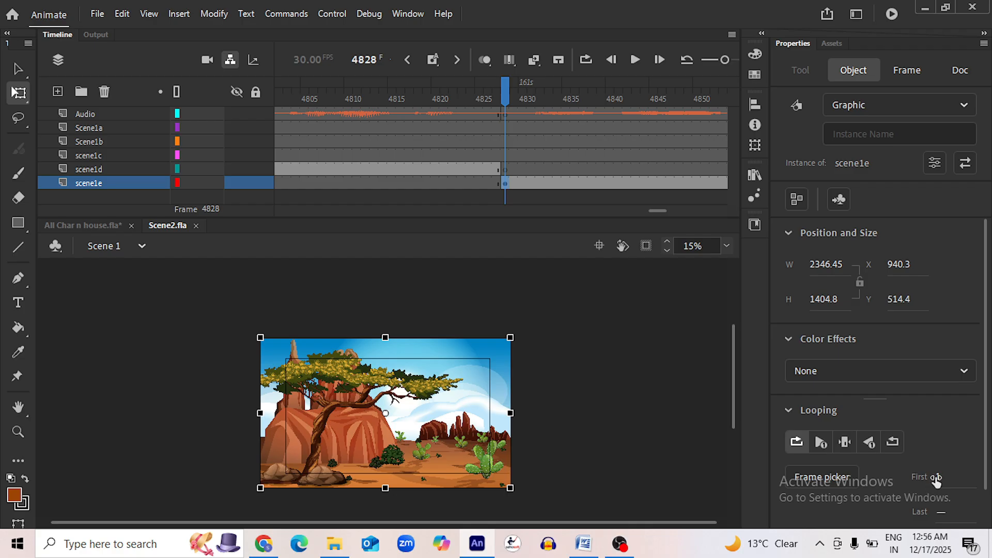
{"action": "left_click", "coordinate": [936, 478]}
{"action": "key", "text": "ctrl+s"}
{"action": "mouse_move", "coordinate": [505, 95]}
{"action": "left_mouse_down"}
{"action": "mouse_move", "coordinate": [497, 99]}
{"action": "mouse_move", "coordinate": [506, 104]}
{"action": "left_mouse_up"}
{"action": "left_click", "coordinate": [412, 313]}
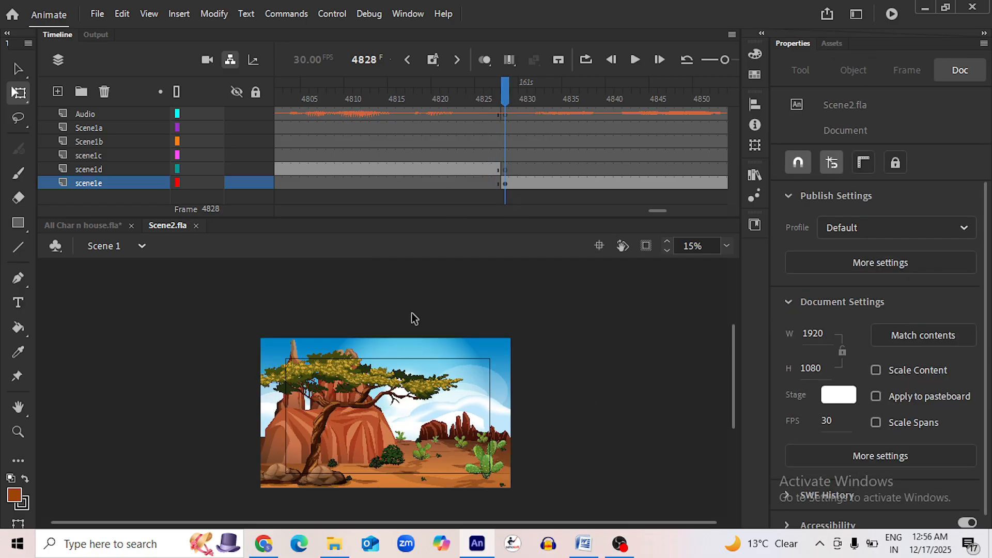
Copy the nest2, ChinkiSitting and Nest1 layers from inside the scene1d symbol at frame 4820 and save the document
{"action": "left_click", "coordinate": [439, 91]}
{"action": "double_click", "coordinate": [404, 417]}
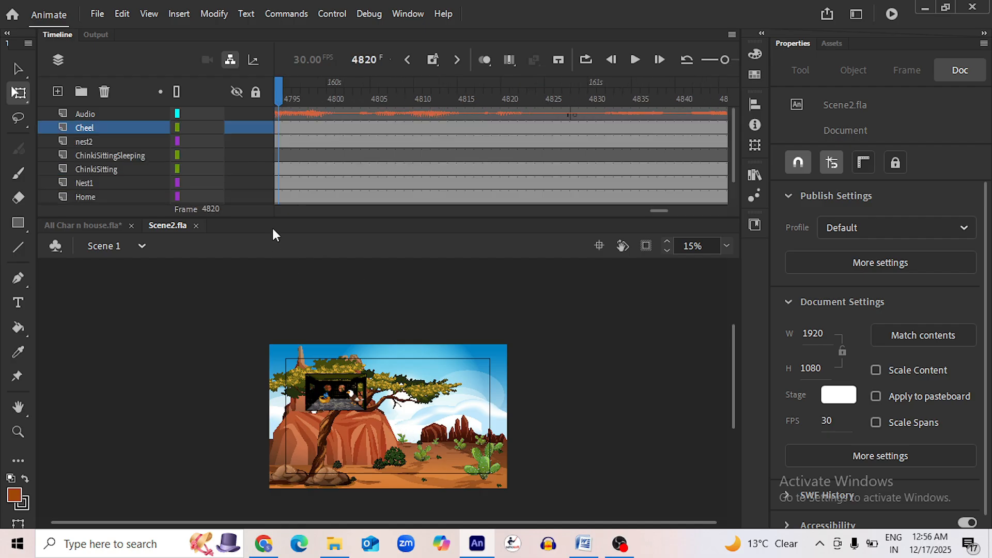
{"action": "scroll", "coordinate": [361, 417], "scroll_direction": "up", "scroll_amount": 5}
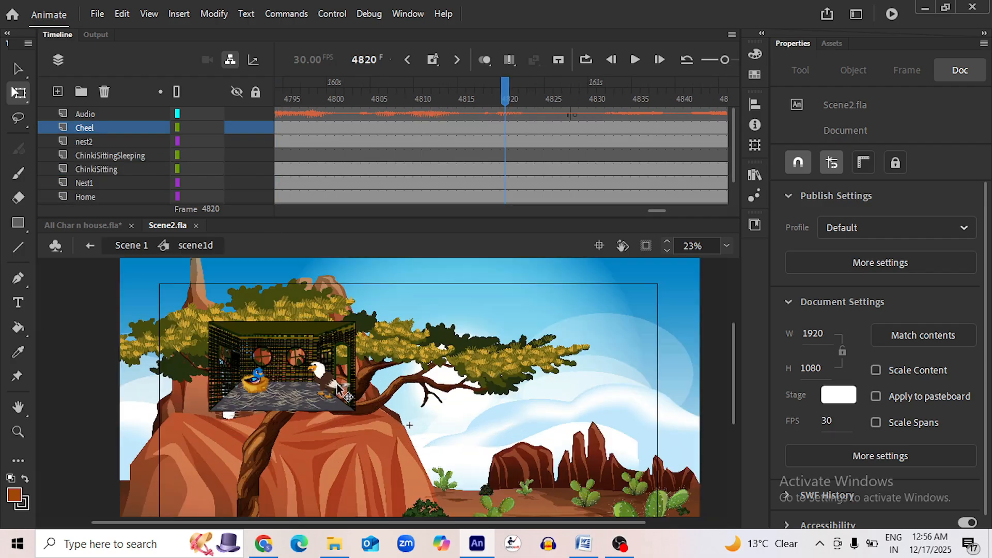
{"action": "scroll", "coordinate": [385, 434], "scroll_direction": "down", "scroll_amount": 2}
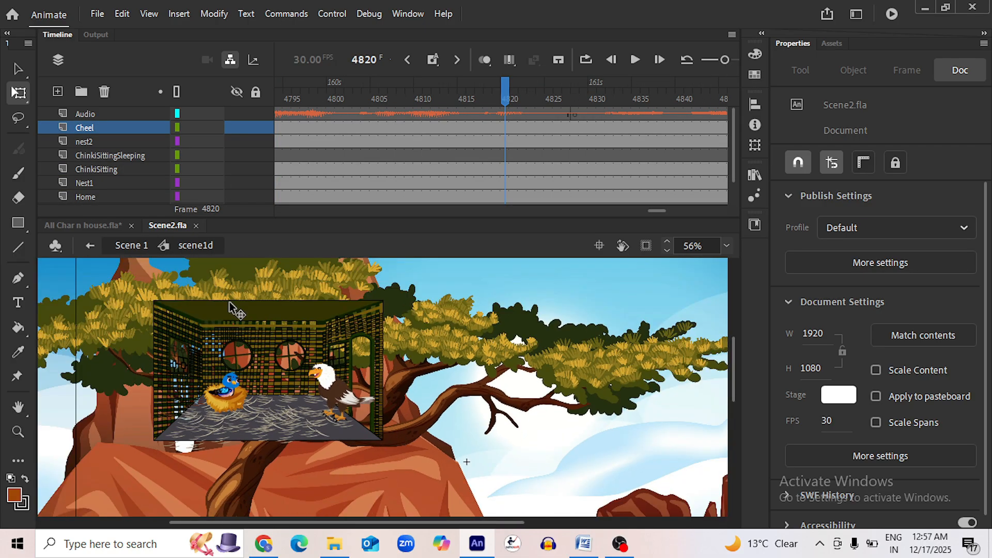
{"action": "left_click", "coordinate": [113, 170]}
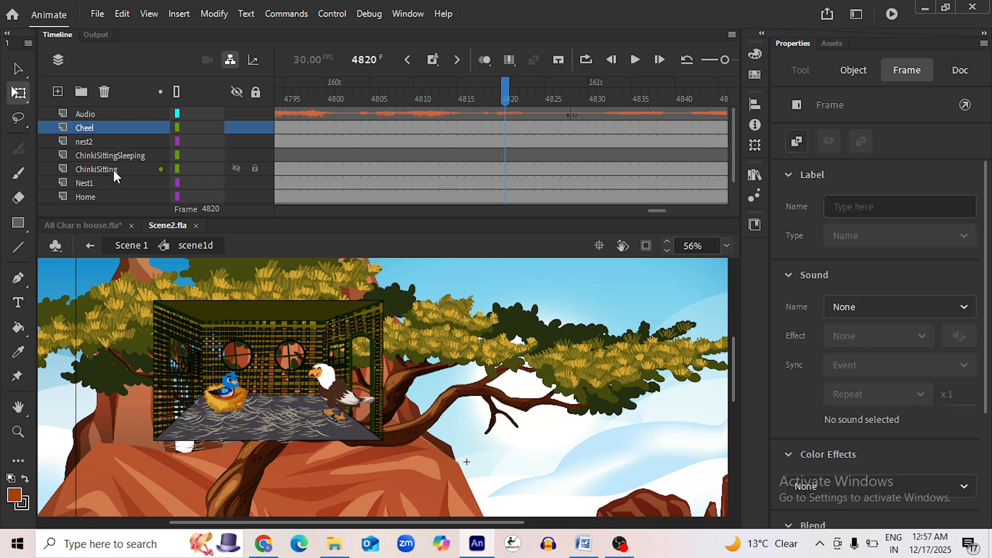
{"action": "left_click", "coordinate": [101, 182], "text": "shift"}
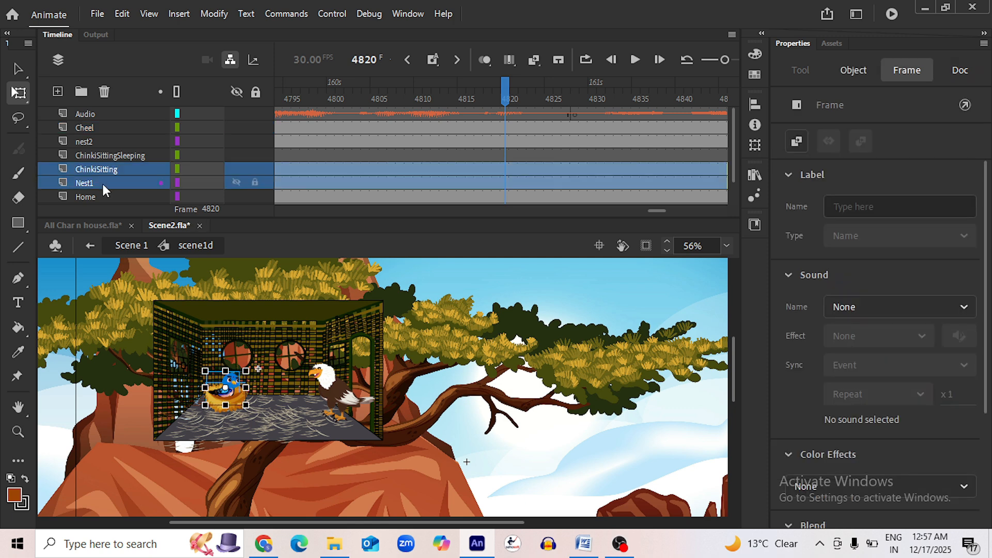
{"action": "left_click", "coordinate": [105, 139], "text": "ctrl"}
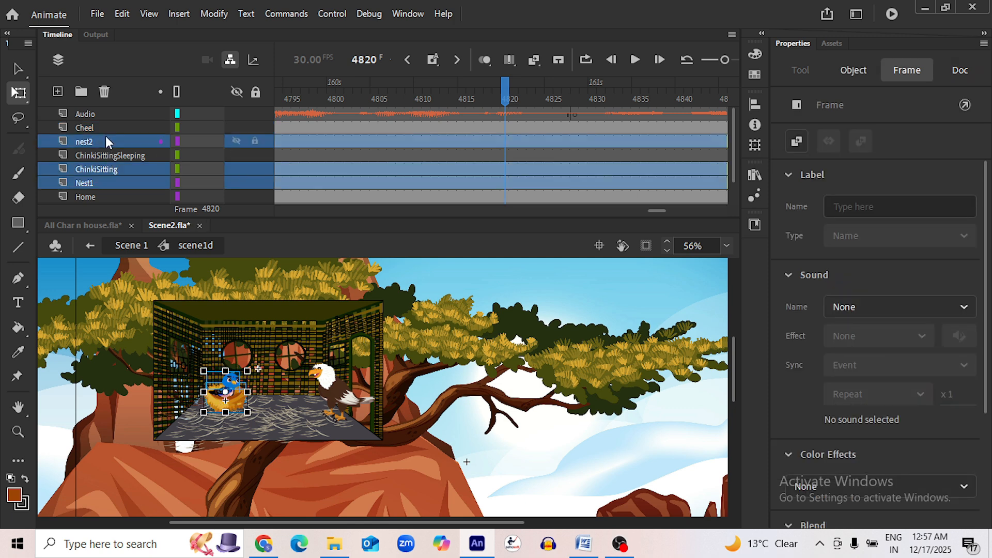
{"action": "right_click", "coordinate": [105, 141]}
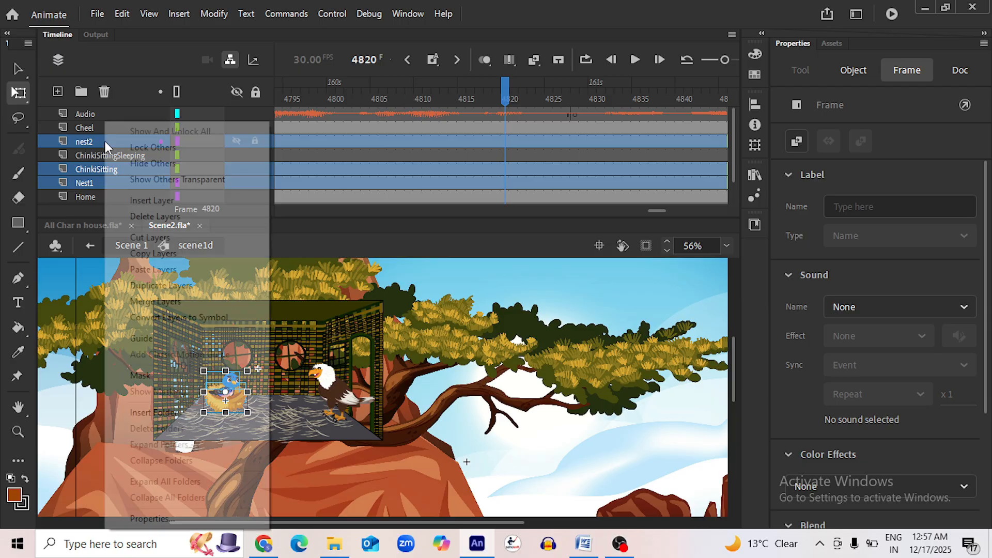
{"action": "left_click", "coordinate": [152, 257]}
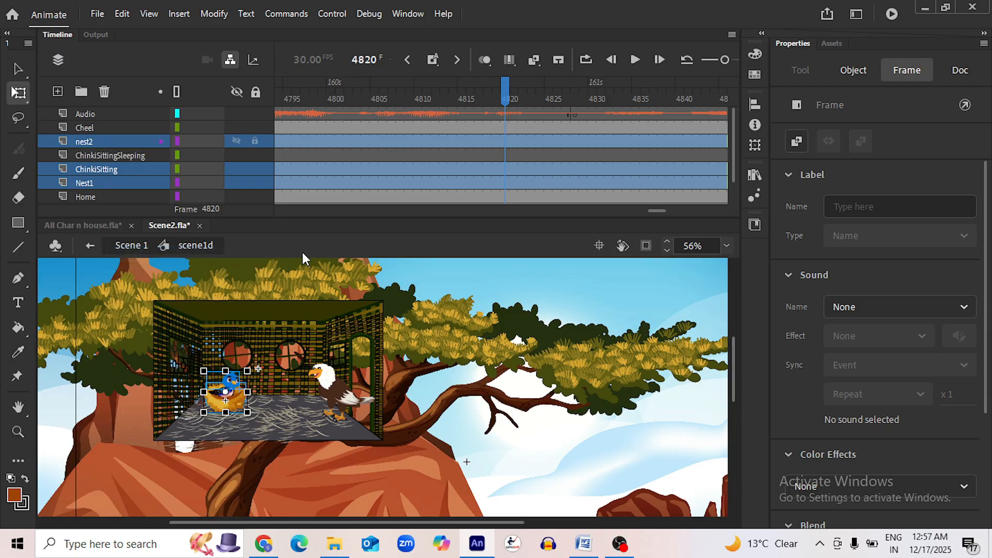
{"action": "key", "text": "ctrl+s"}
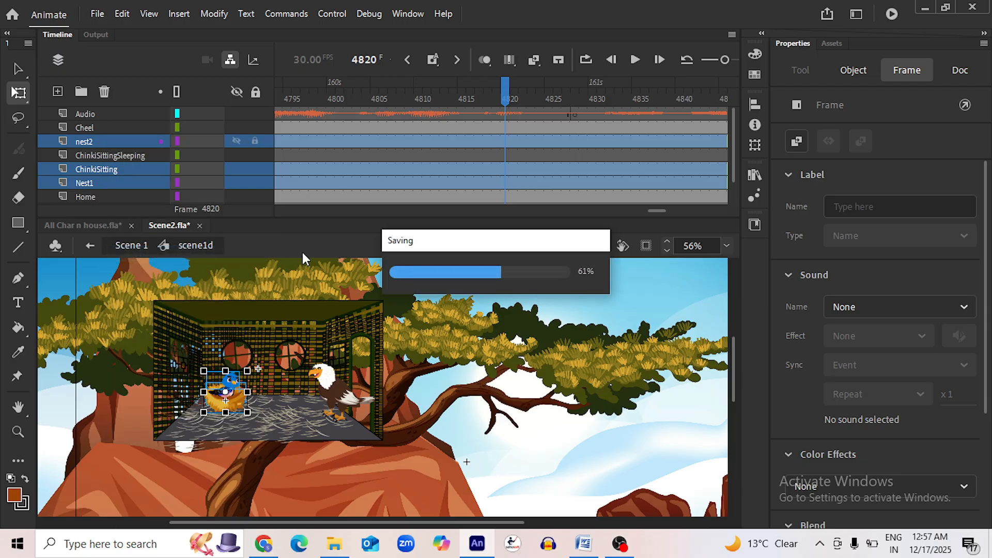
Paste the copied nest and ChinkiSitting layers above the background layer inside the scene1e symbol at frame 4828
{"action": "left_click", "coordinate": [125, 248]}
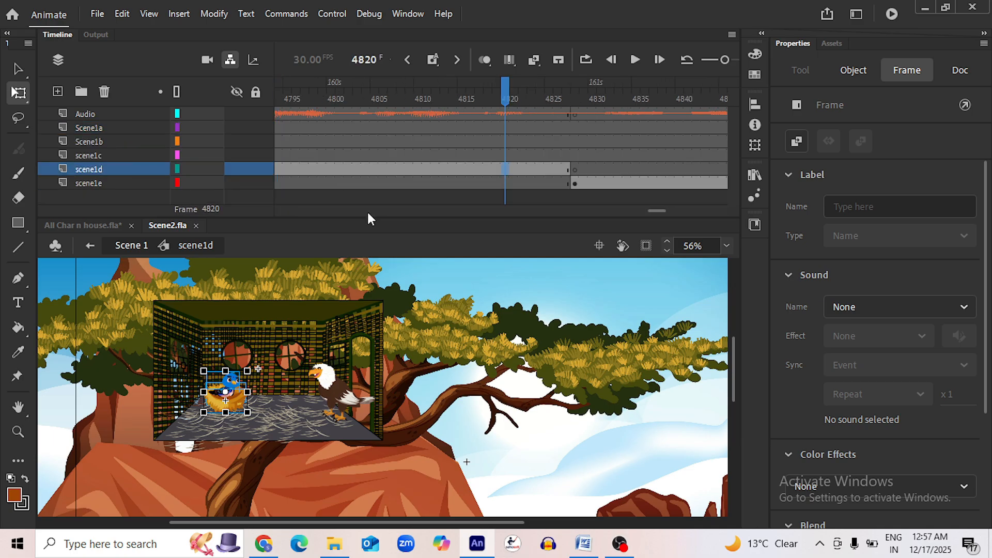
{"action": "left_click", "coordinate": [574, 95]}
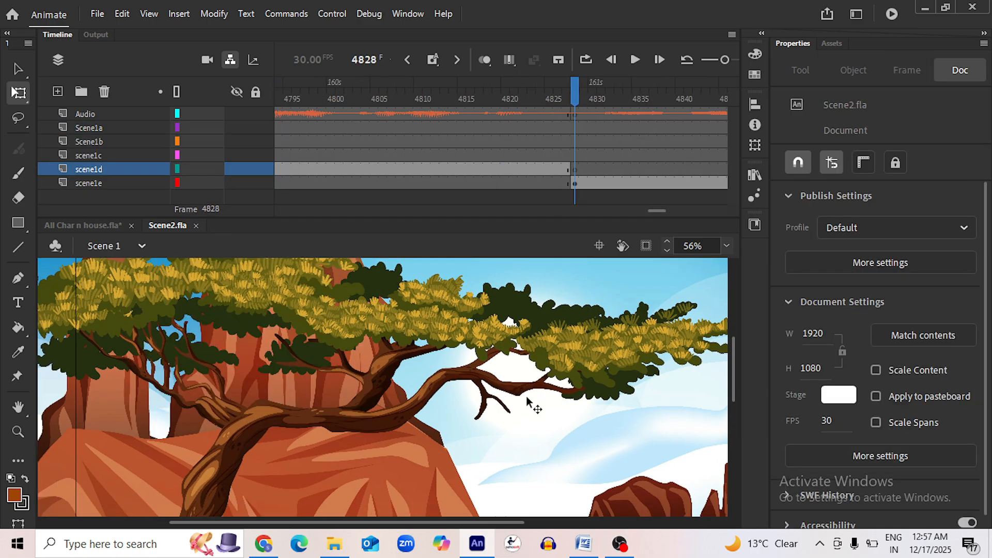
{"action": "double_click", "coordinate": [342, 318]}
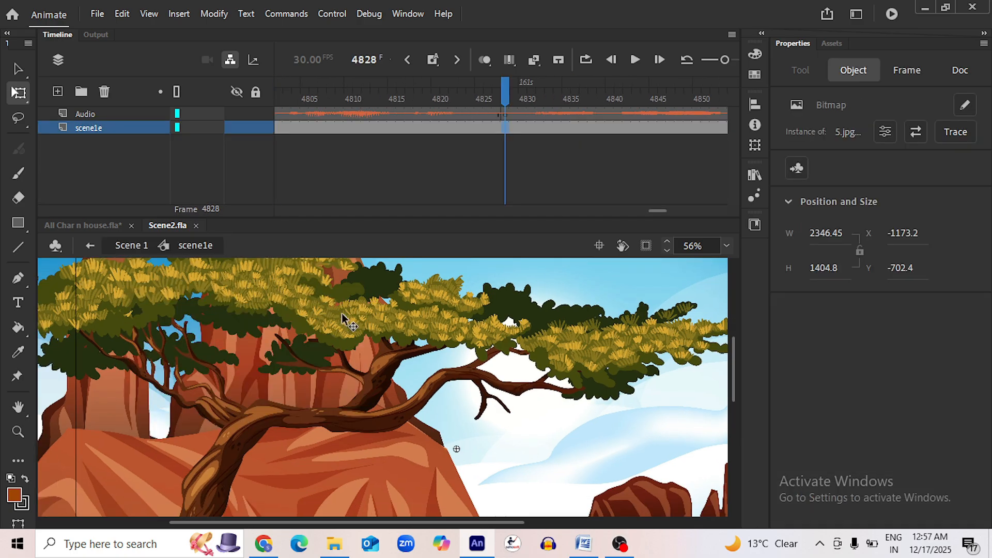
{"action": "right_click", "coordinate": [114, 128]}
{"action": "left_click", "coordinate": [162, 269]}
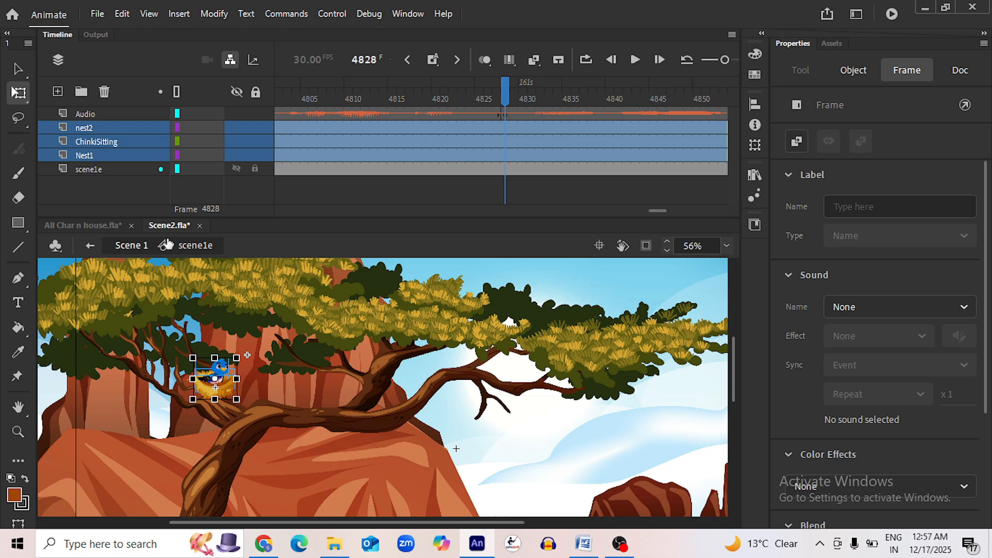
Copy the Home layer from inside the scene1d symbol at frame 4819
{"action": "left_click", "coordinate": [132, 245]}
{"action": "left_click", "coordinate": [427, 98]}
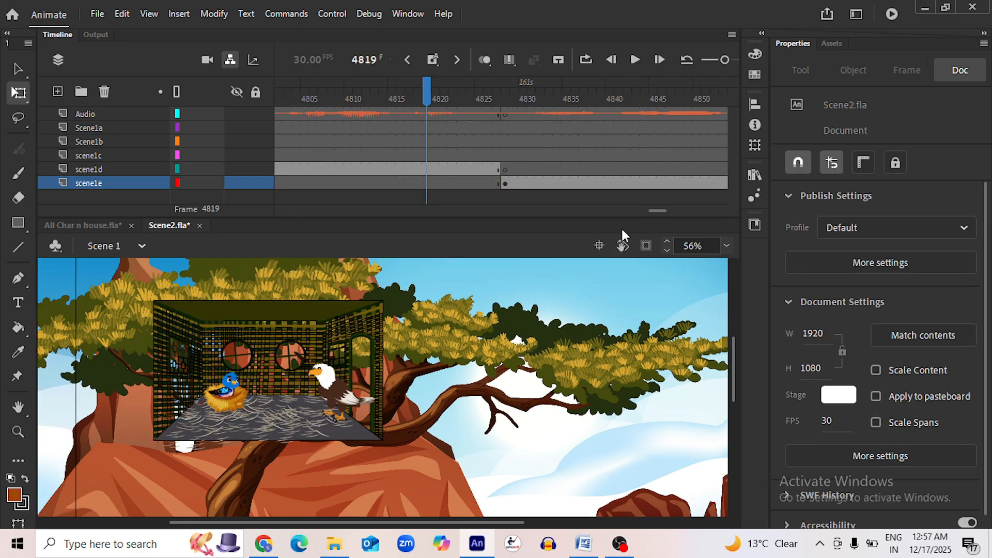
{"action": "left_click", "coordinate": [279, 370]}
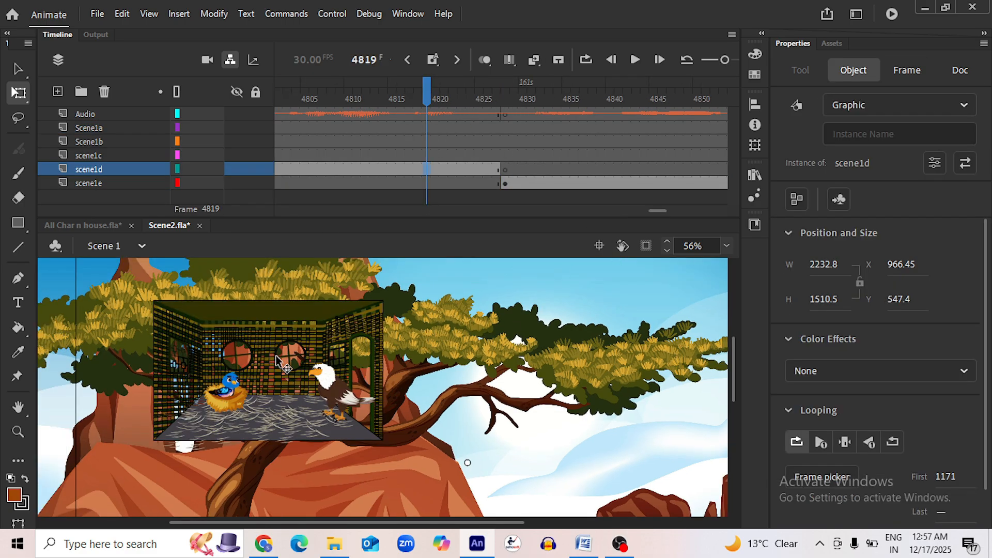
{"action": "double_click", "coordinate": [277, 357]}
{"action": "left_click", "coordinate": [141, 143]}
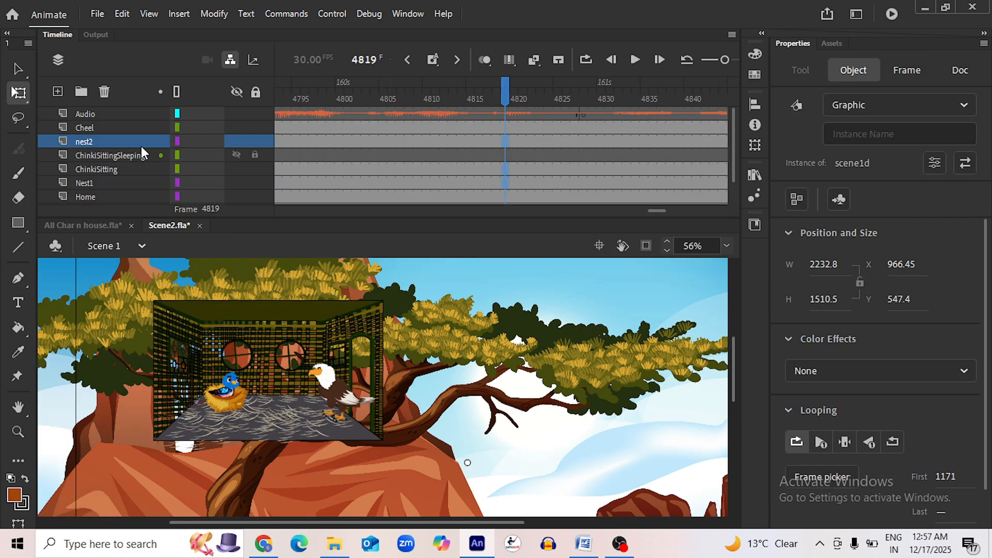
{"action": "left_click", "coordinate": [102, 199]}
{"action": "right_click", "coordinate": [104, 195]}
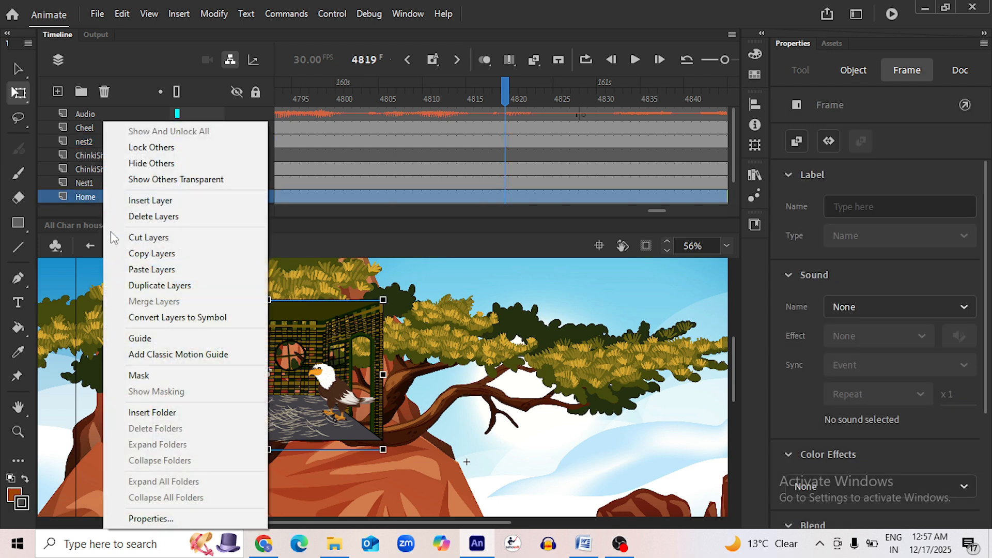
{"action": "left_click", "coordinate": [159, 256]}
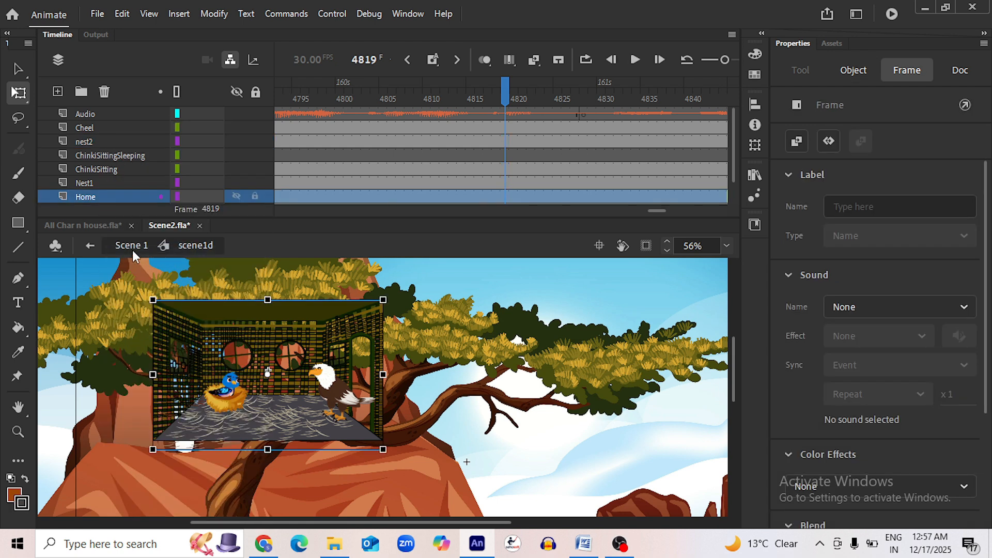
Paste the copied Home layer above the scene1e background layer inside the scene1e symbol at frame 4828 and save the document
{"action": "left_click", "coordinate": [136, 248]}
{"action": "left_click", "coordinate": [584, 87]}
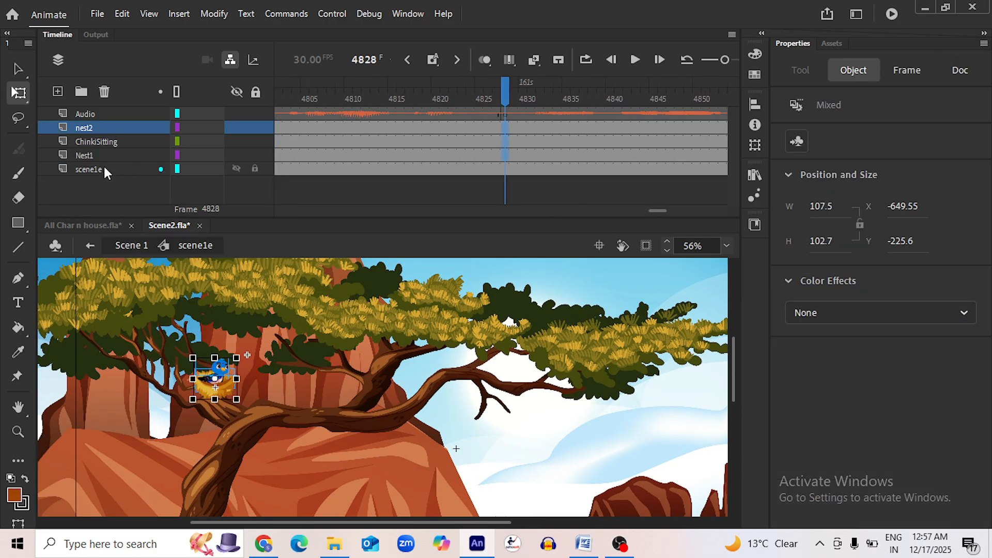
{"action": "left_click", "coordinate": [104, 168]}
{"action": "right_click", "coordinate": [105, 170]}
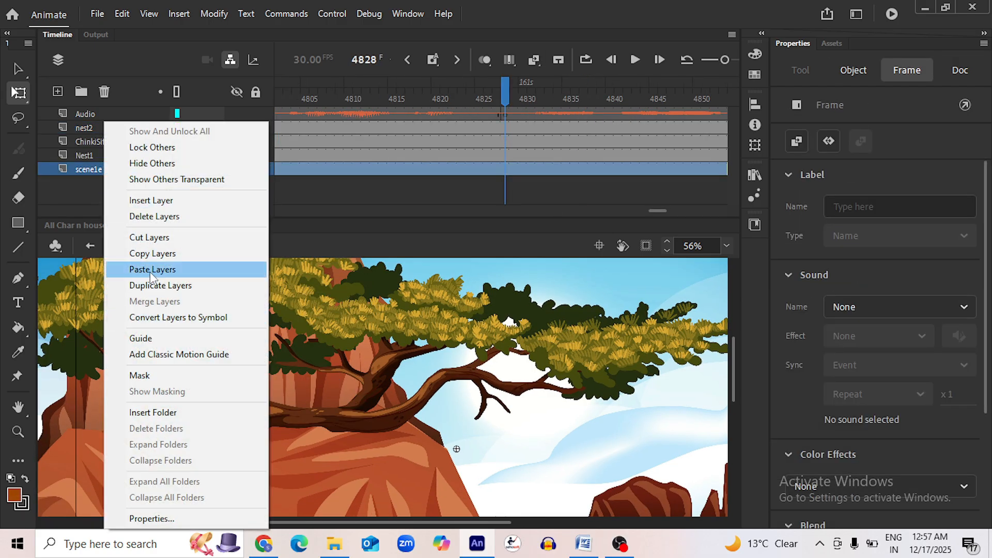
{"action": "left_click", "coordinate": [153, 269]}
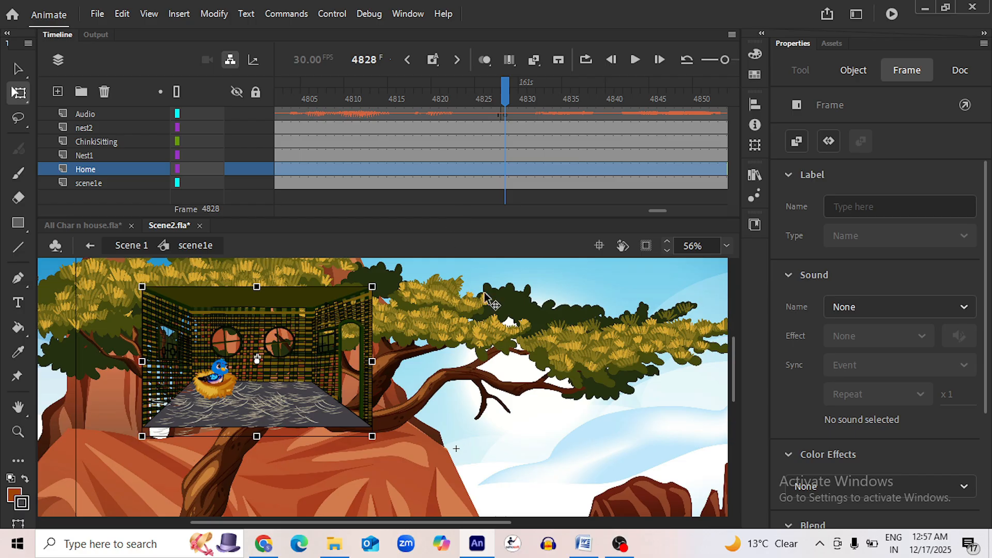
{"action": "key", "text": "ctrl+s"}
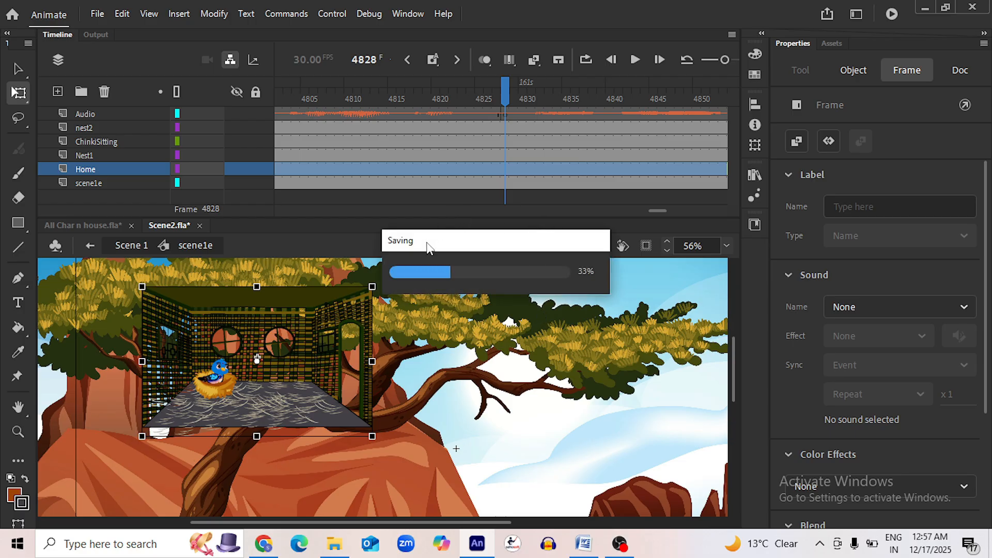
Move the ChinkiSitting bird out of the nest onto the home's floor just to the nest's right
{"action": "mouse_move", "coordinate": [658, 211]}
{"action": "left_mouse_down"}
{"action": "mouse_move", "coordinate": [678, 212]}
{"action": "mouse_move", "coordinate": [665, 212]}
{"action": "left_mouse_up"}
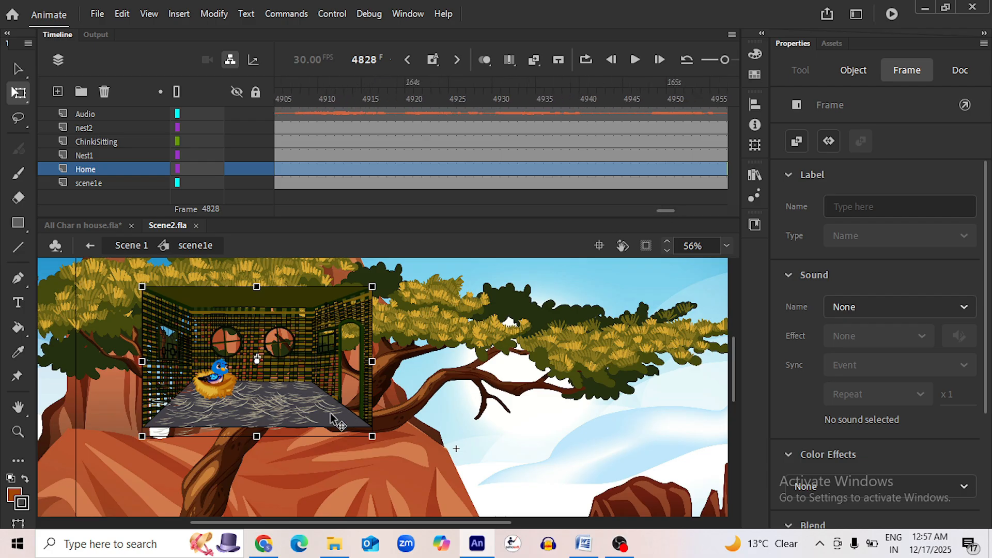
{"action": "scroll", "coordinate": [226, 370], "scroll_direction": "up", "scroll_amount": 3}
{"action": "scroll", "coordinate": [243, 377], "scroll_direction": "up", "scroll_amount": 2}
{"action": "scroll", "coordinate": [245, 380], "scroll_direction": "down", "scroll_amount": 3}
{"action": "left_click", "coordinate": [237, 385]}
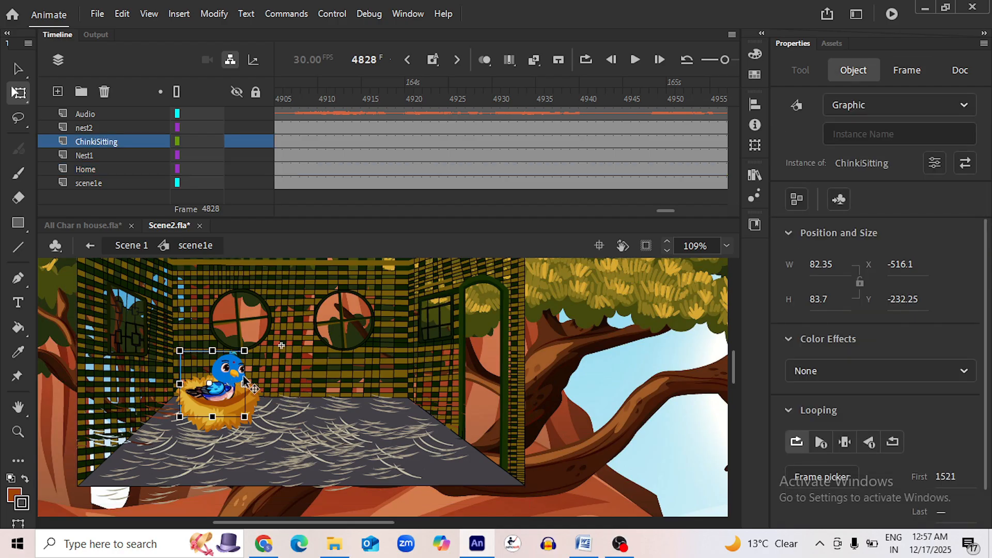
{"action": "left_click_drag", "start_coordinate": [234, 383], "coordinate": [312, 382]}
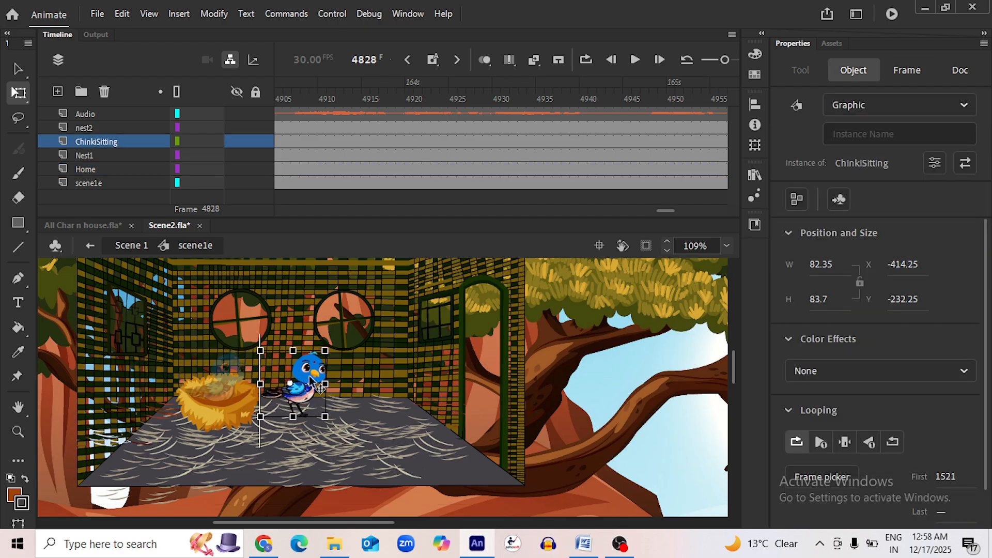
Flip the ChinkiSitting bird horizontally so it faces the nest from beside it, and save the document
{"action": "left_click", "coordinate": [214, 14]}
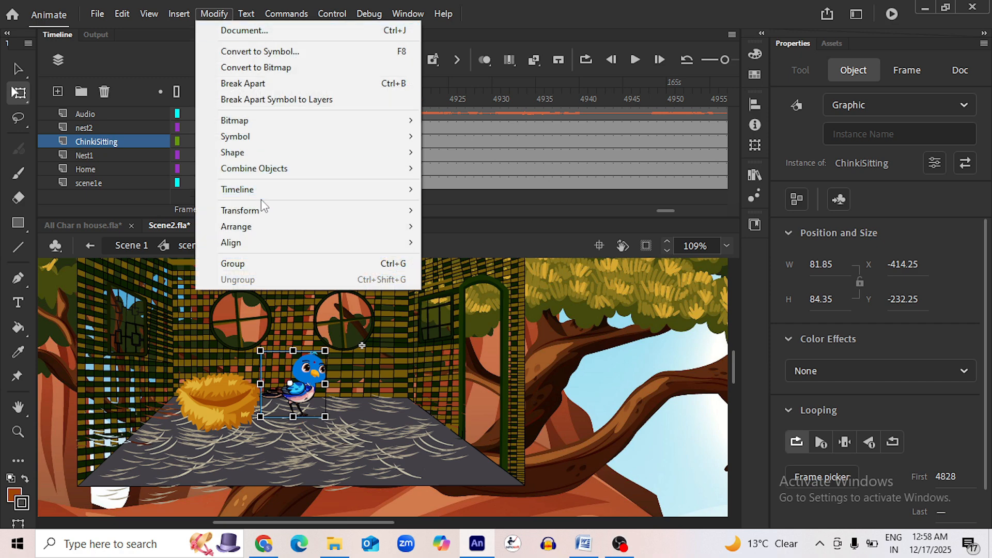
{"action": "mouse_move", "coordinate": [242, 210]}
{"action": "left_click", "coordinate": [485, 365]}
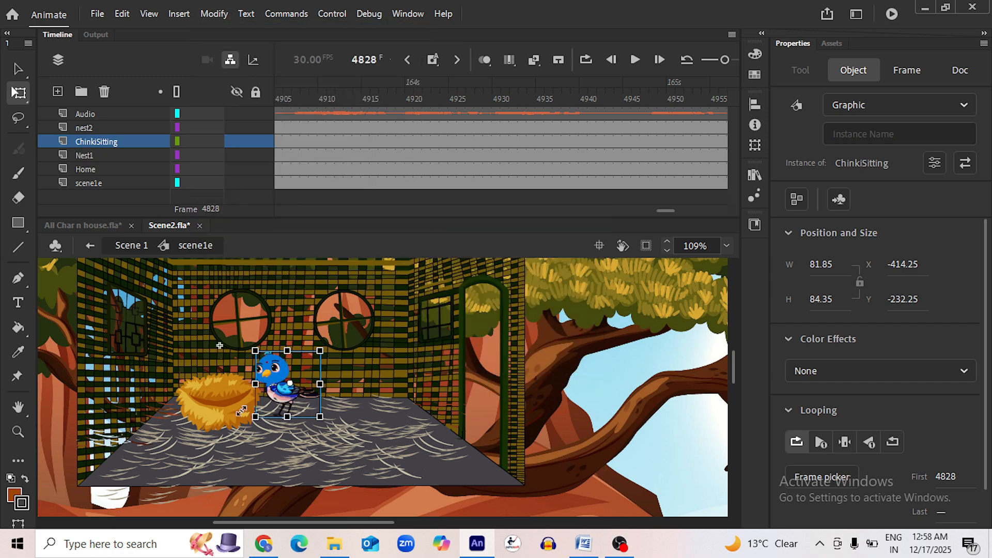
{"action": "scroll", "coordinate": [228, 396], "scroll_direction": "up", "scroll_amount": 4}
{"action": "left_click_drag", "start_coordinate": [360, 397], "coordinate": [380, 397]}
{"action": "key", "text": "ctrl+z"}
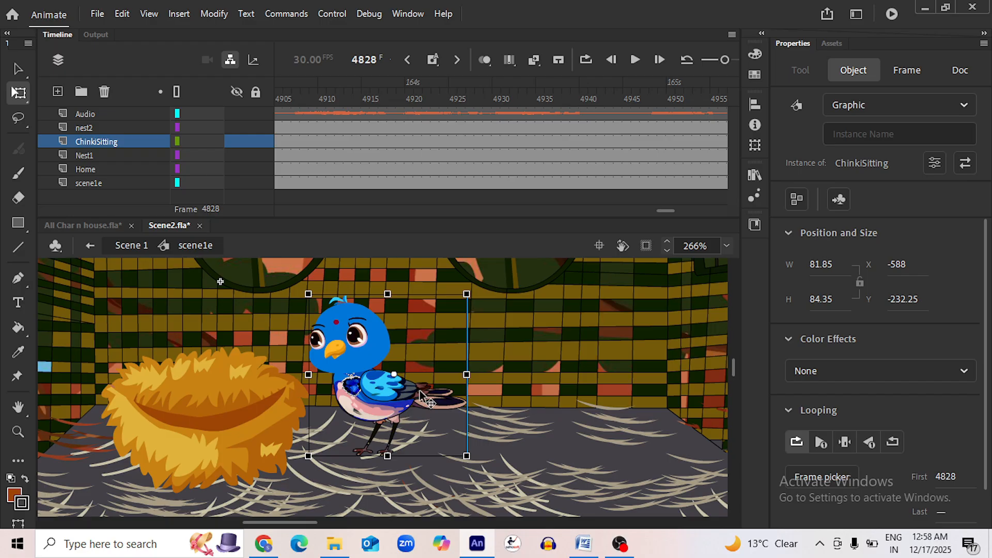
{"action": "key", "text": "ctrl+s"}
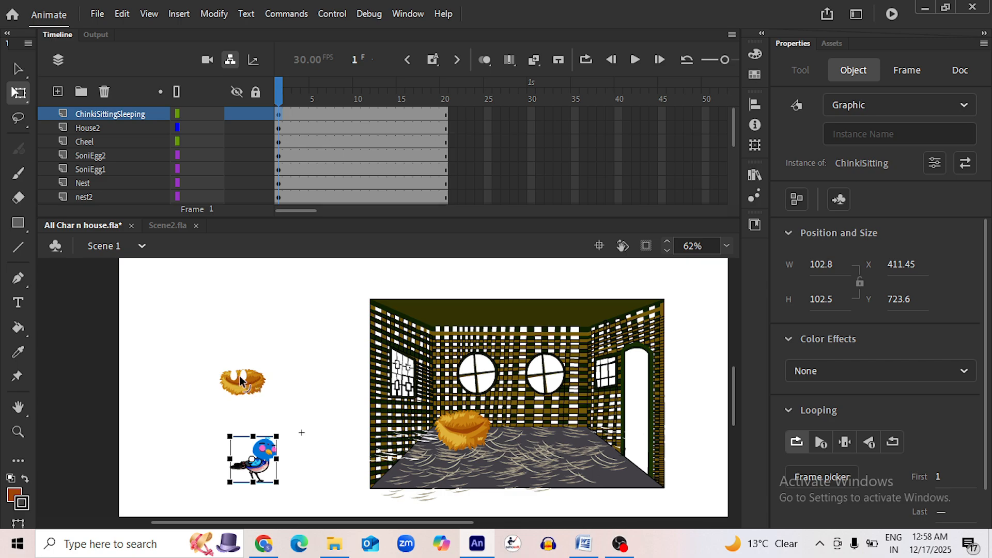
Copy the SoniEgg2 and SoniEgg1 layers in All Char n house.fla
{"action": "scroll", "coordinate": [239, 376], "scroll_direction": "up", "scroll_amount": 5}
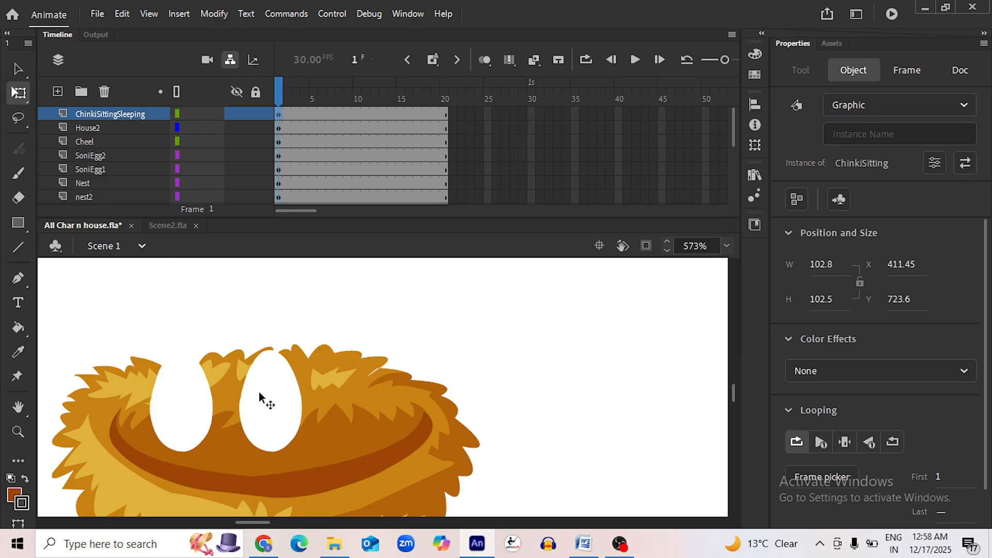
{"action": "left_click", "coordinate": [181, 400]}
{"action": "left_click", "coordinate": [119, 169]}
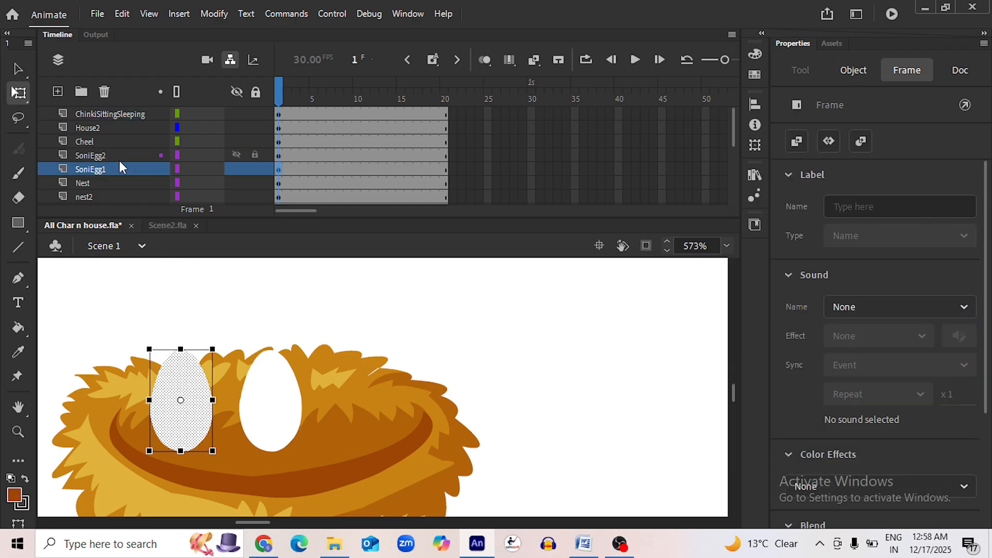
{"action": "left_click", "coordinate": [116, 156], "text": "shift"}
{"action": "right_click", "coordinate": [110, 156]}
{"action": "left_click", "coordinate": [154, 255]}
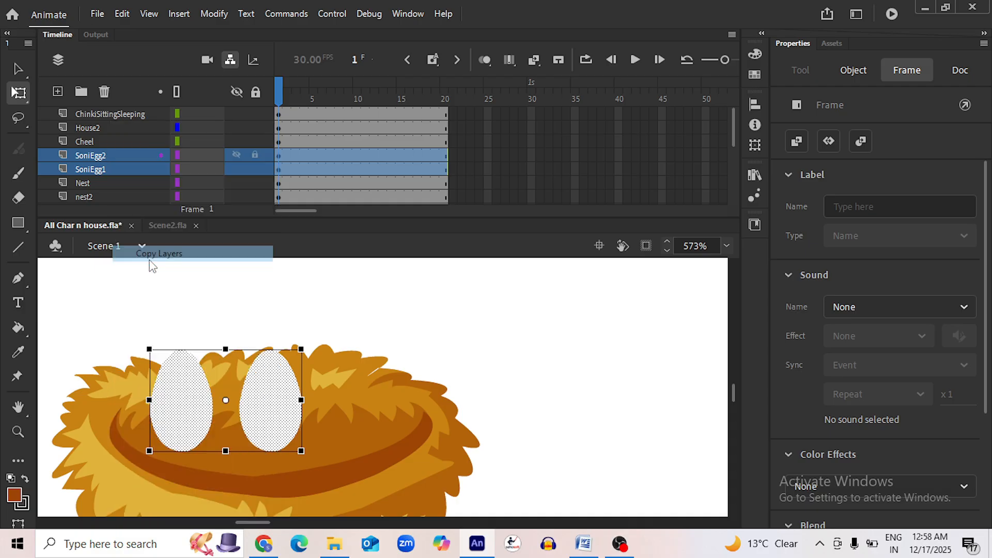
Switch to Scene2.fla and paste the two egg layers above the Nest1 layer inside the scene1e symbol
{"action": "key", "text": "ctrl+Tab"}
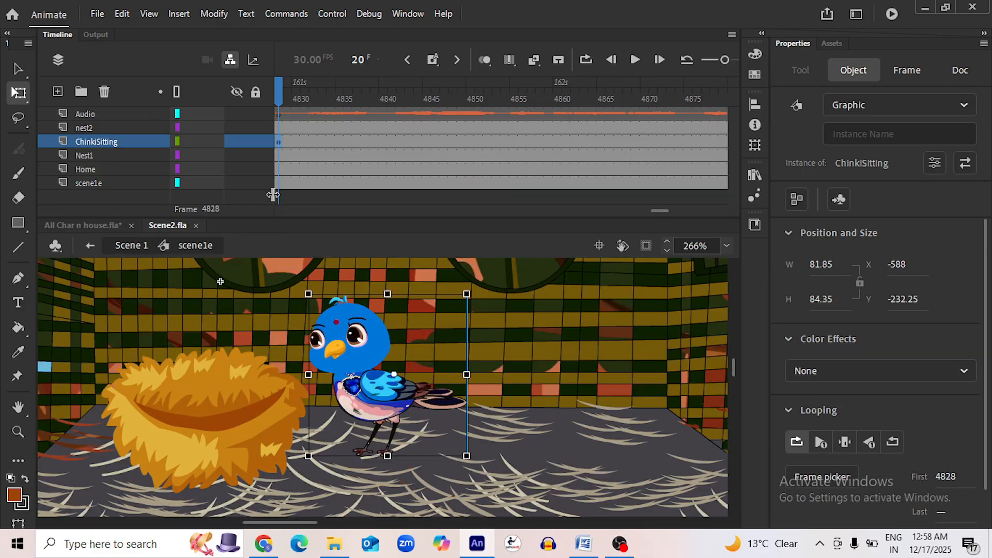
{"action": "left_click", "coordinate": [240, 425]}
{"action": "right_click", "coordinate": [97, 155]}
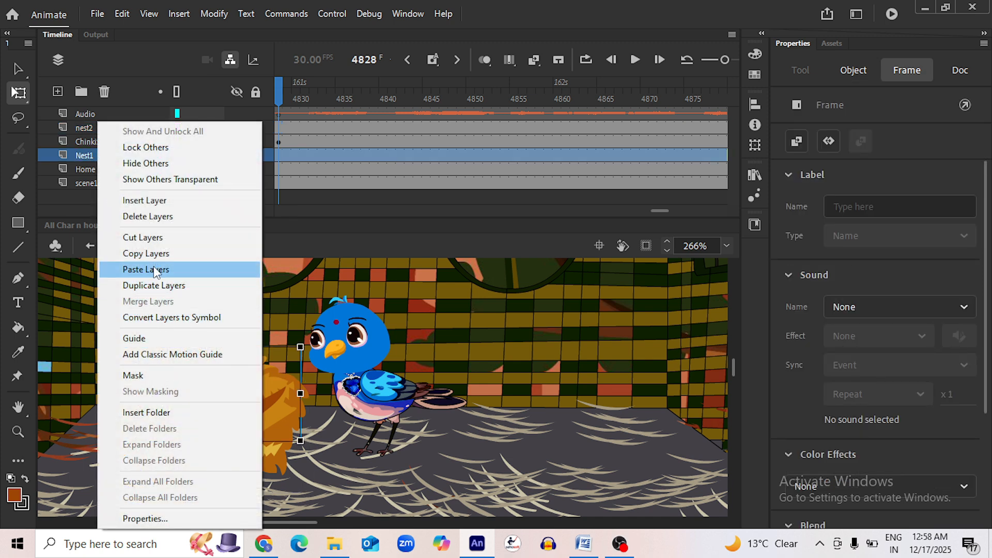
{"action": "left_click", "coordinate": [145, 270]}
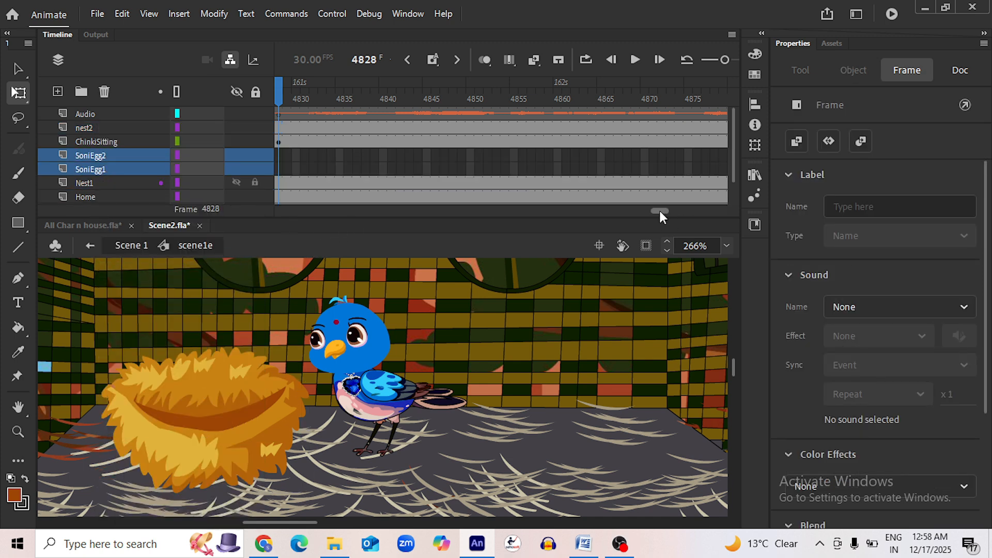
Extend the SoniEgg2 and SoniEgg1 layers to frame 5075 and save the document
{"action": "left_click_drag", "start_coordinate": [659, 211], "coordinate": [678, 210]}
{"action": "left_click_drag", "start_coordinate": [401, 155], "coordinate": [403, 165]}
{"action": "key", "text": "F5"}
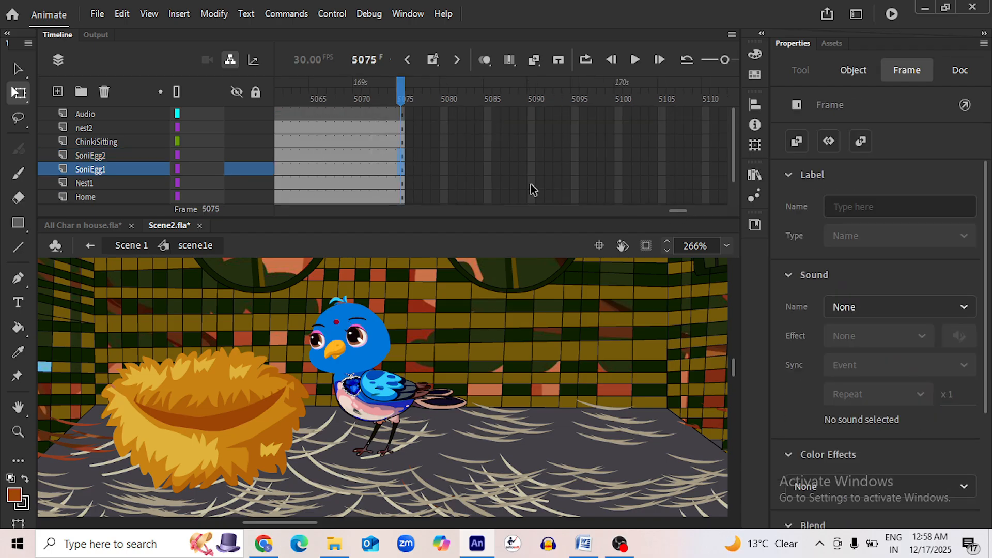
{"action": "key", "text": "ctrl+s"}
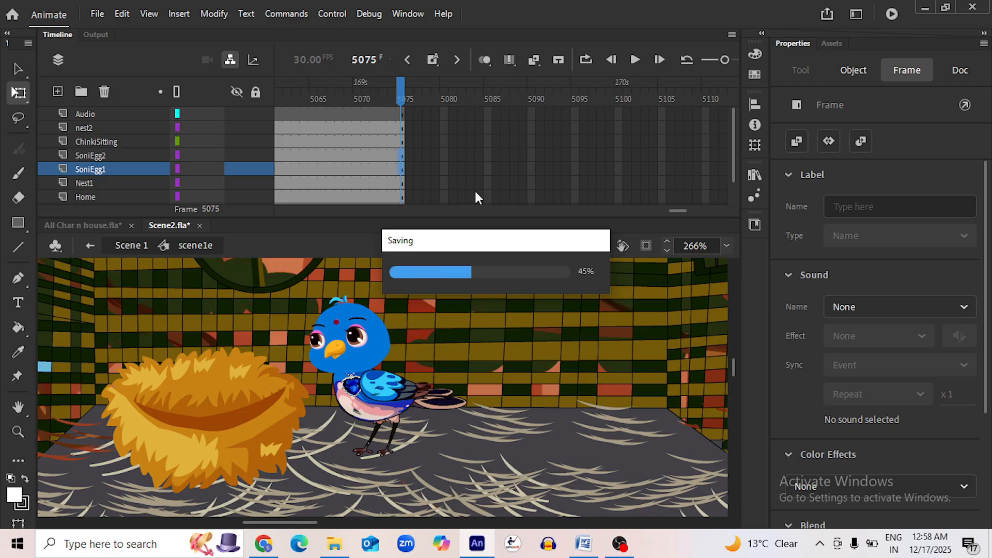
Return to the main timeline at frame 4828 and reopen the scene1e symbol for editing there
{"action": "left_click_drag", "start_coordinate": [669, 211], "coordinate": [270, 205]}
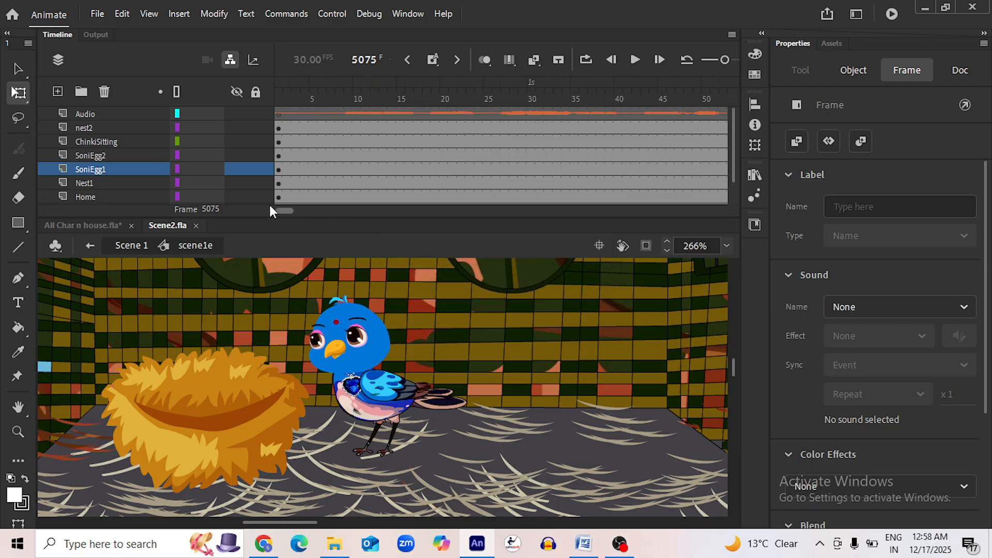
{"action": "left_click", "coordinate": [278, 98]}
{"action": "left_click", "coordinate": [128, 246]}
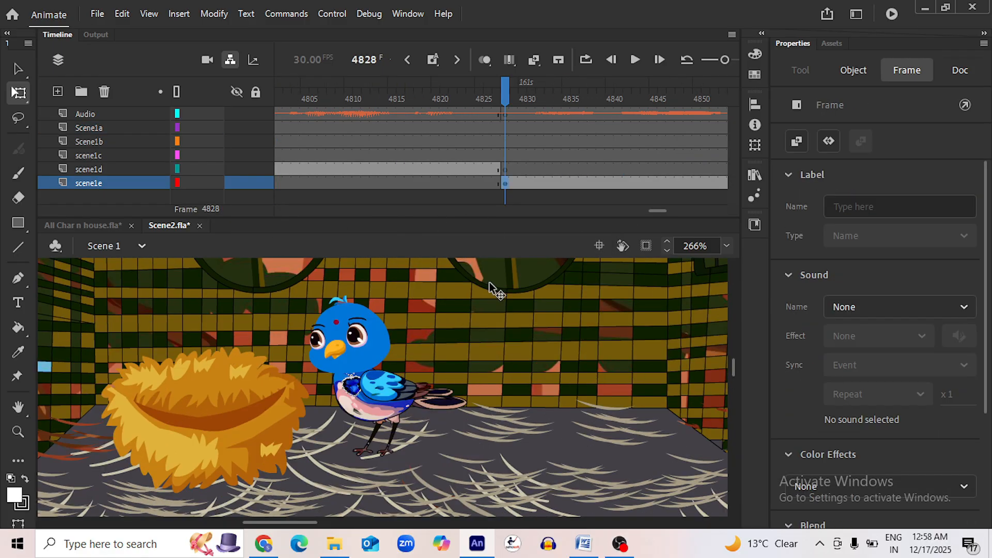
{"action": "double_click", "coordinate": [461, 339]}
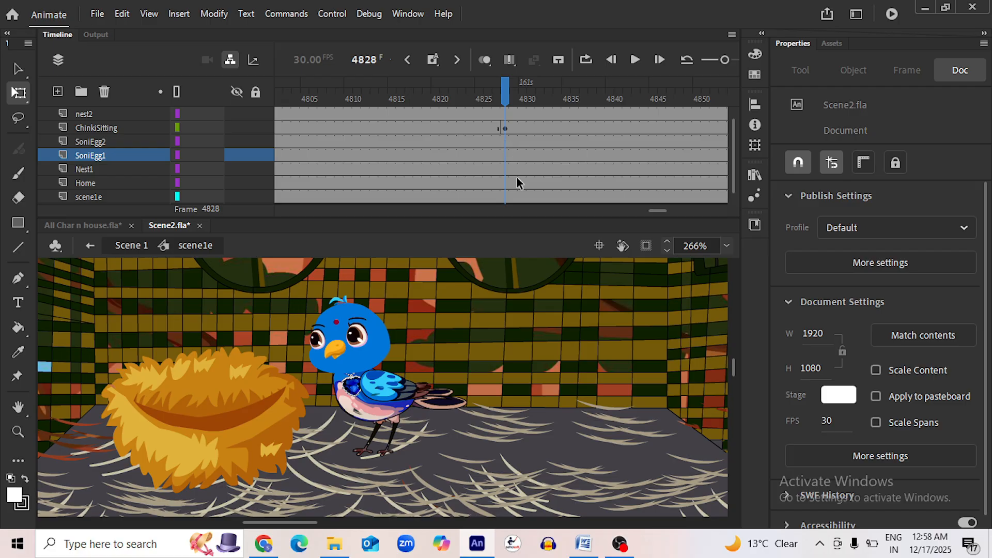
Move both egg shapes of the SoniEgg2 and SoniEgg1 layers at frame 4828 from the desert ground onto the home's floor
{"action": "left_click_drag", "start_coordinate": [506, 139], "coordinate": [507, 153]}
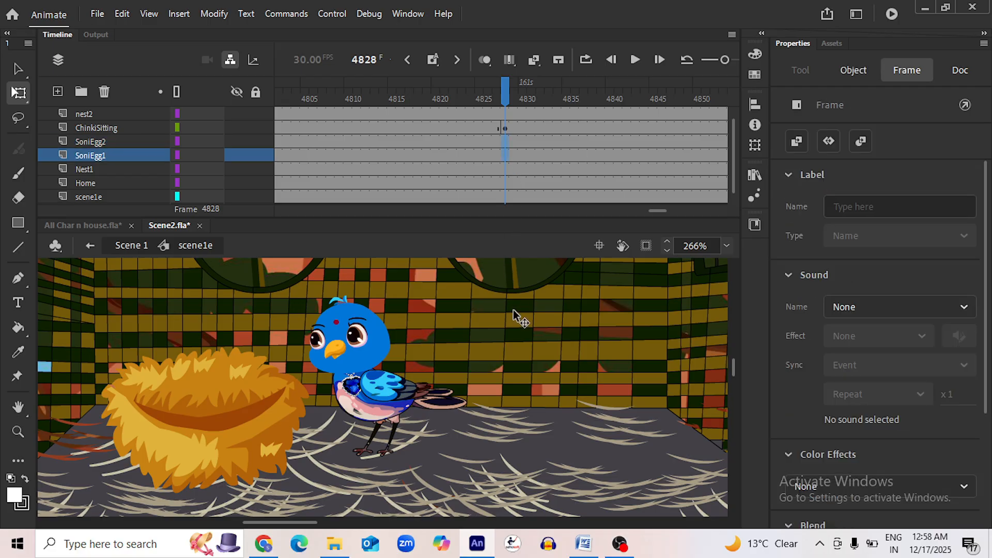
{"action": "scroll", "coordinate": [513, 312], "scroll_direction": "down", "scroll_amount": 5}
{"action": "scroll", "coordinate": [522, 353], "scroll_direction": "up", "scroll_amount": 3}
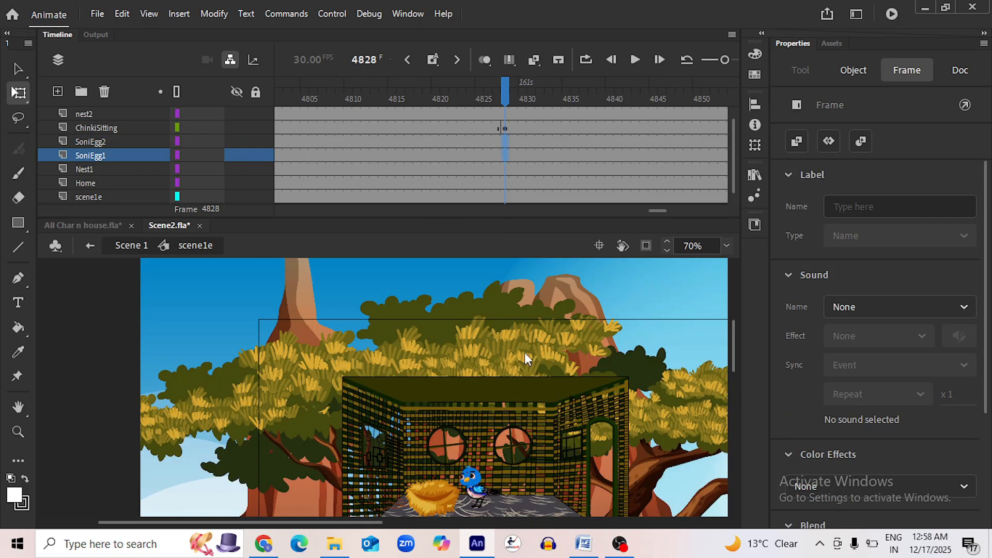
{"action": "scroll", "coordinate": [519, 346], "scroll_direction": "down", "scroll_amount": 3}
{"action": "scroll", "coordinate": [465, 491], "scroll_direction": "down", "scroll_amount": 2}
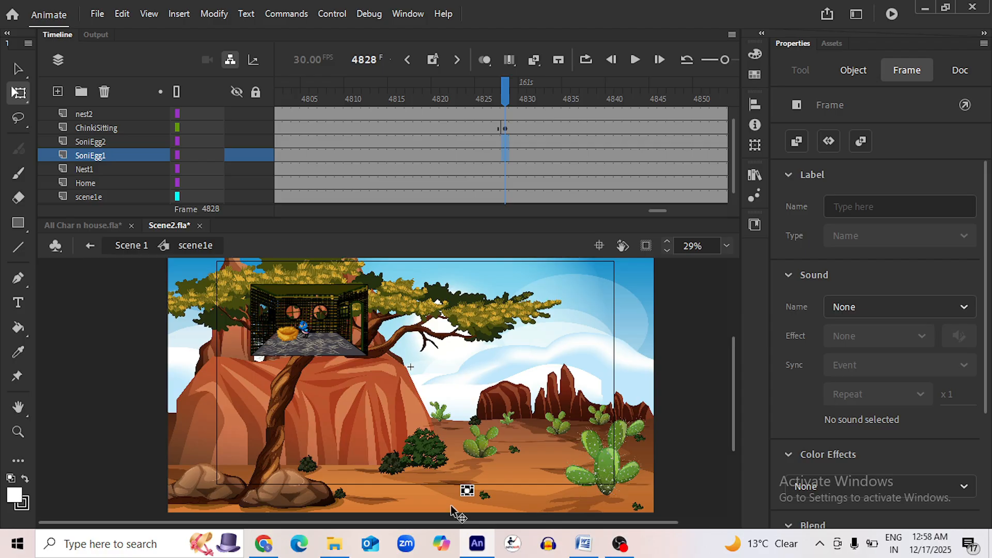
{"action": "left_click", "coordinate": [18, 70]}
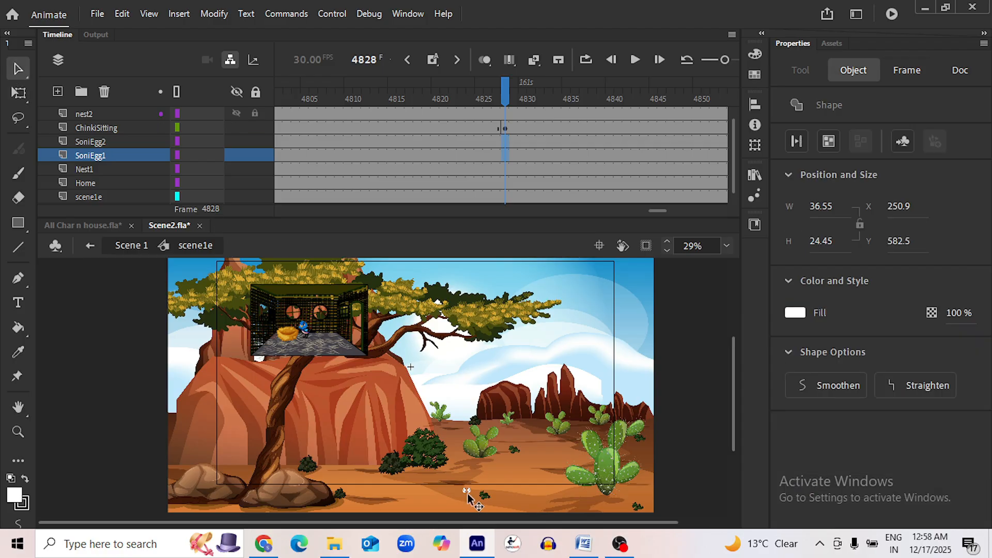
{"action": "left_click_drag", "start_coordinate": [467, 492], "coordinate": [318, 351]}
Position the two eggs side by side inside the nest at frame 4828 and save the document
{"action": "scroll", "coordinate": [259, 370], "scroll_direction": "up", "scroll_amount": 4}
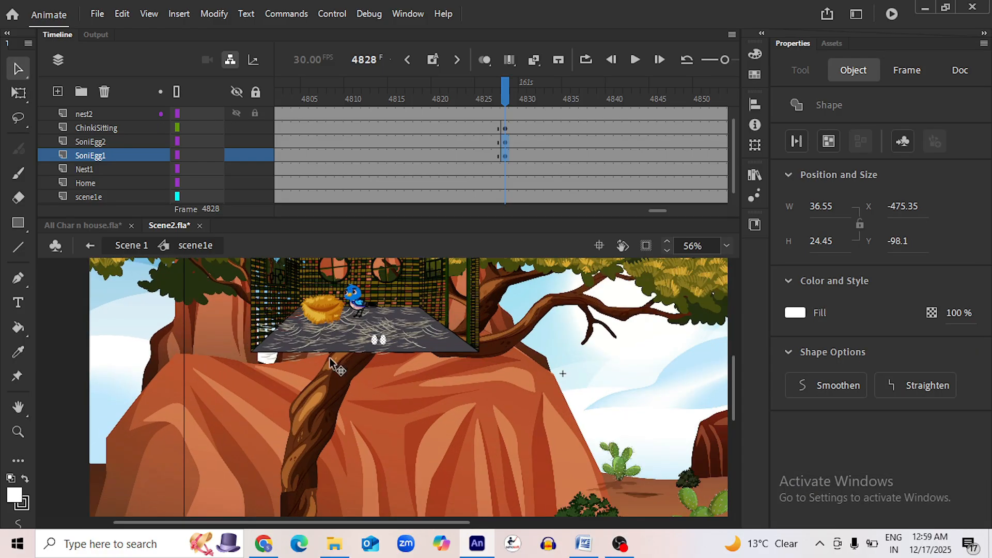
{"action": "scroll", "coordinate": [432, 463], "scroll_direction": "up", "scroll_amount": 3}
{"action": "left_click_drag", "start_coordinate": [383, 475], "coordinate": [322, 435]}
{"action": "scroll", "coordinate": [305, 445], "scroll_direction": "up", "scroll_amount": 3}
{"action": "scroll", "coordinate": [304, 446], "scroll_direction": "up", "scroll_amount": 2}
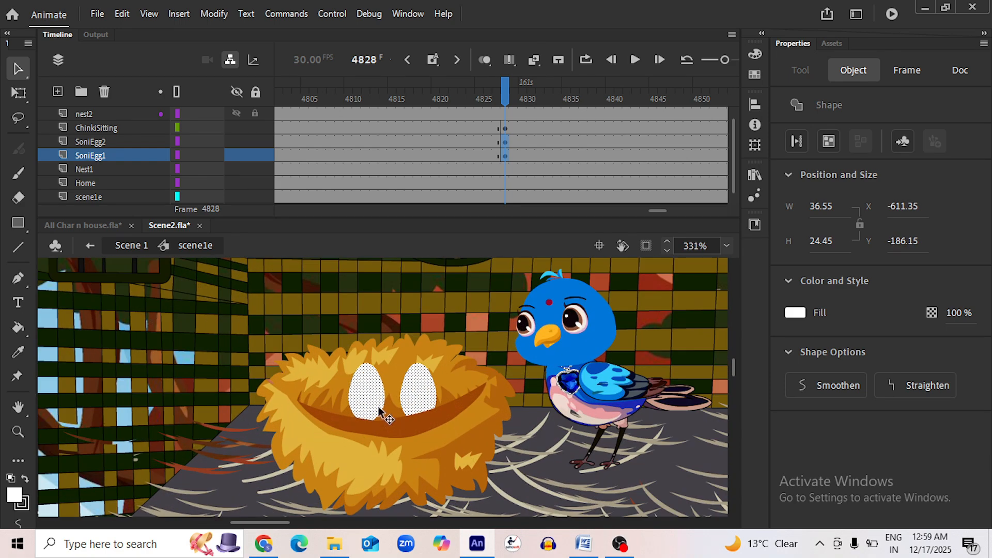
{"action": "left_click_drag", "start_coordinate": [373, 406], "coordinate": [373, 413]}
{"action": "left_click", "coordinate": [549, 169]}
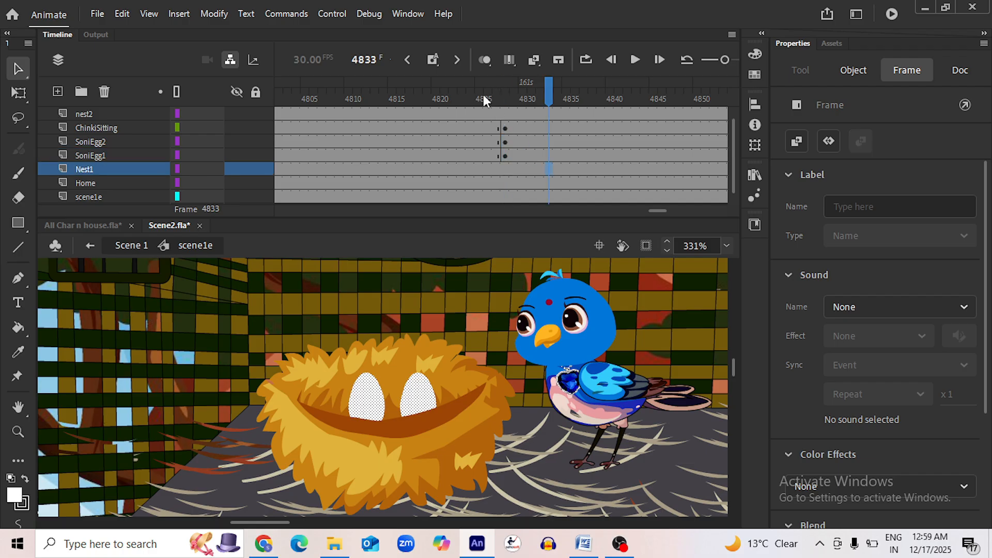
{"action": "left_click_drag", "start_coordinate": [484, 95], "coordinate": [504, 115]}
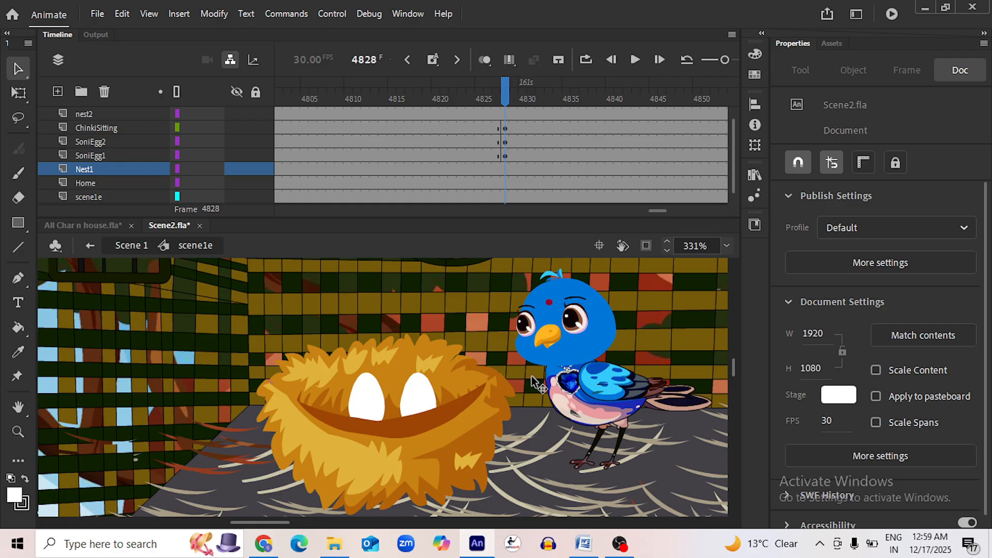
{"action": "scroll", "coordinate": [529, 376], "scroll_direction": "down", "scroll_amount": 3}
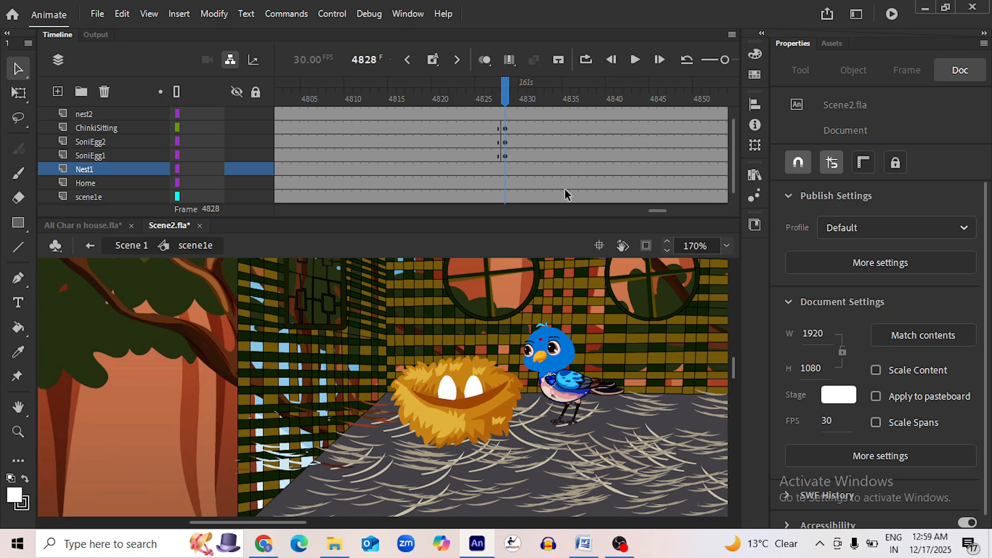
{"action": "scroll", "coordinate": [565, 195], "scroll_direction": "up", "scroll_amount": 1}
{"action": "key", "text": "ctrl+s"}
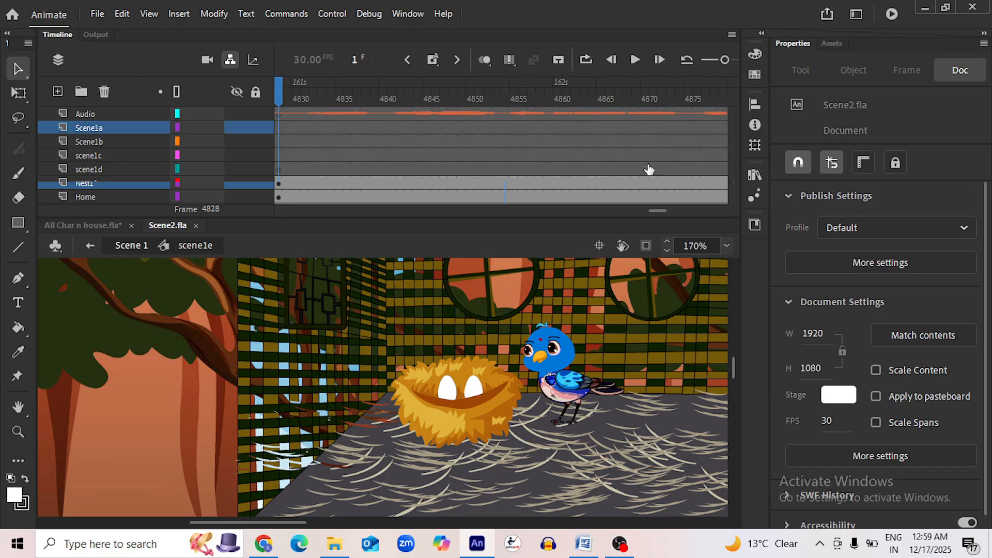
Play back the animation on the main timeline and return to frame 1
{"action": "left_click", "coordinate": [635, 59]}
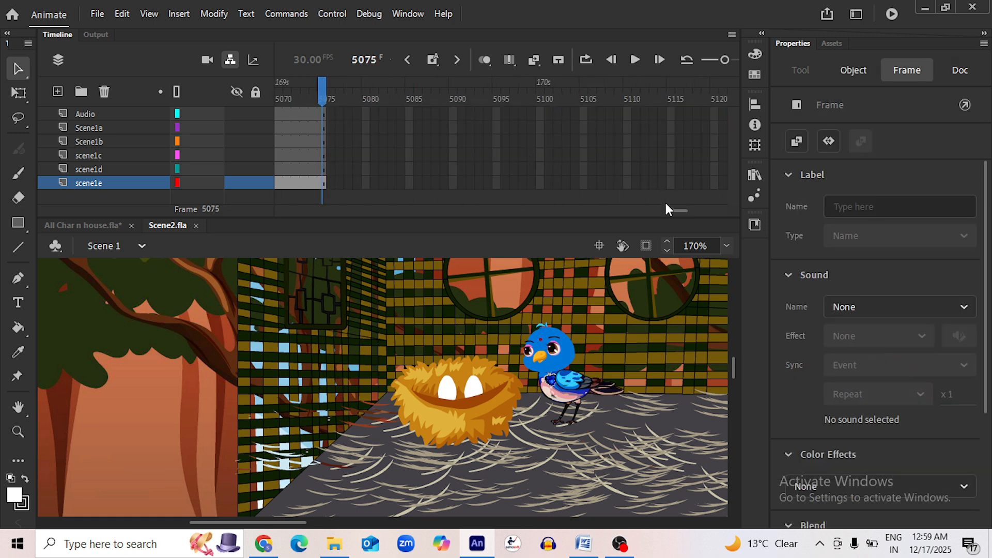
{"action": "left_click_drag", "start_coordinate": [681, 217], "coordinate": [269, 204]}
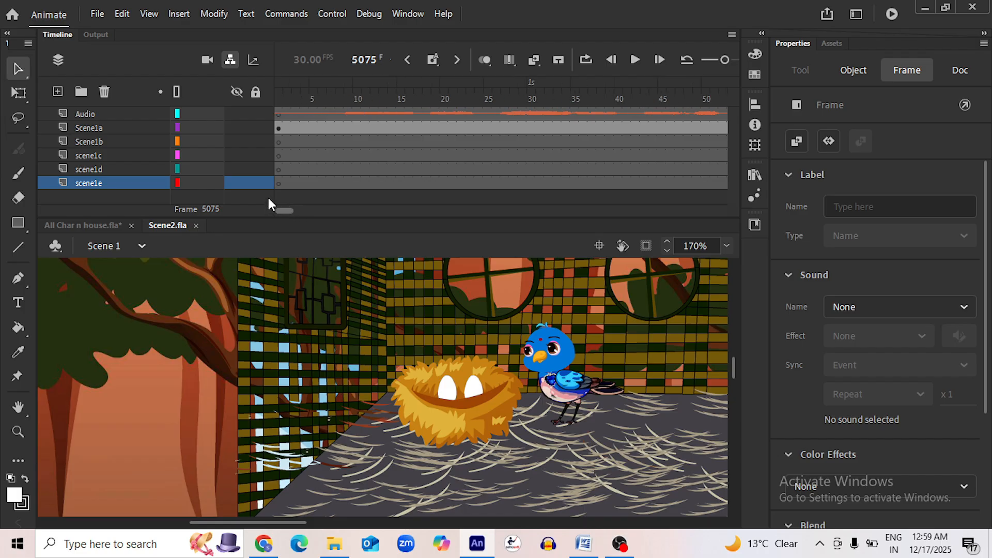
{"action": "left_click", "coordinate": [279, 93]}
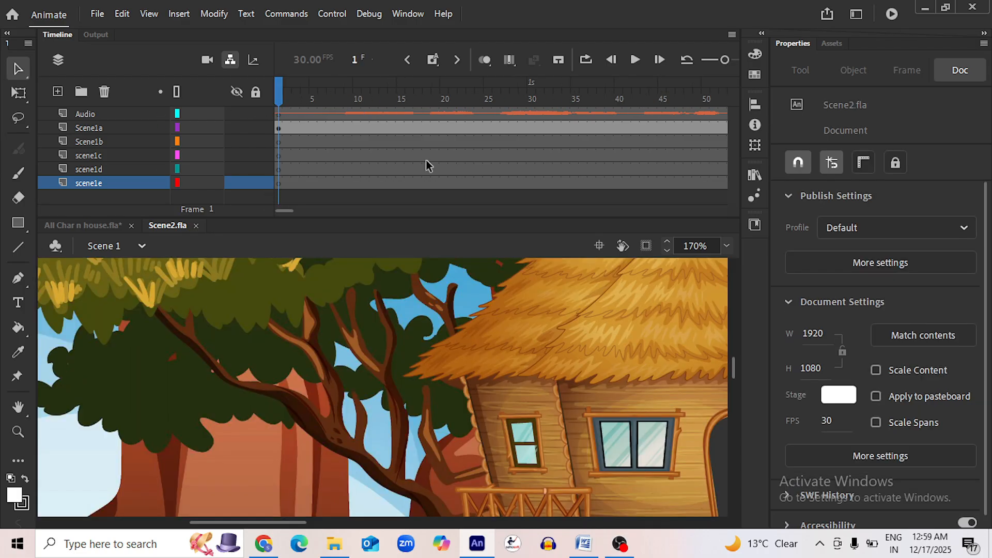
Enable the camera on the main timeline and zoom it to 200% at frame 1, framing the tree house and bird
{"action": "scroll", "coordinate": [316, 341], "scroll_direction": "down", "scroll_amount": 6}
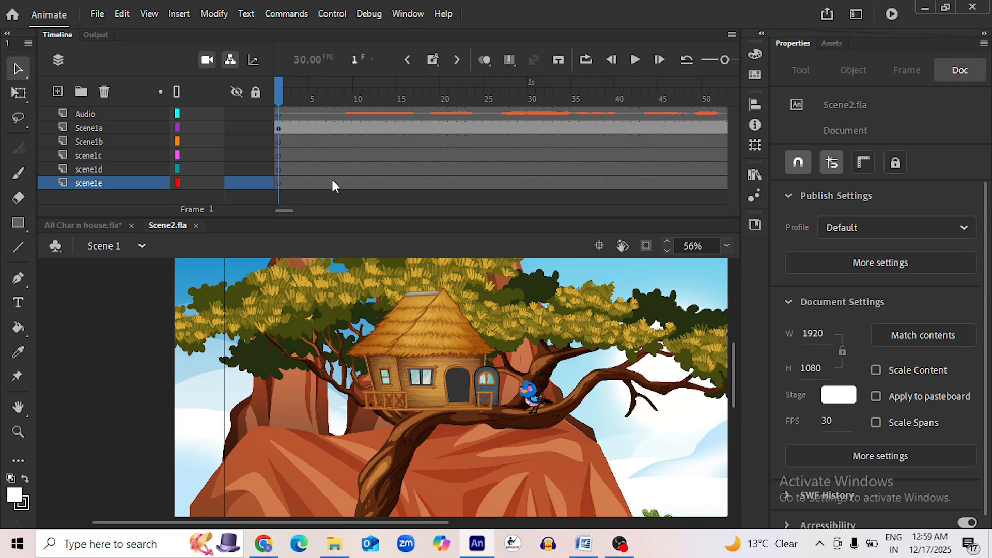
{"action": "left_click", "coordinate": [207, 60]}
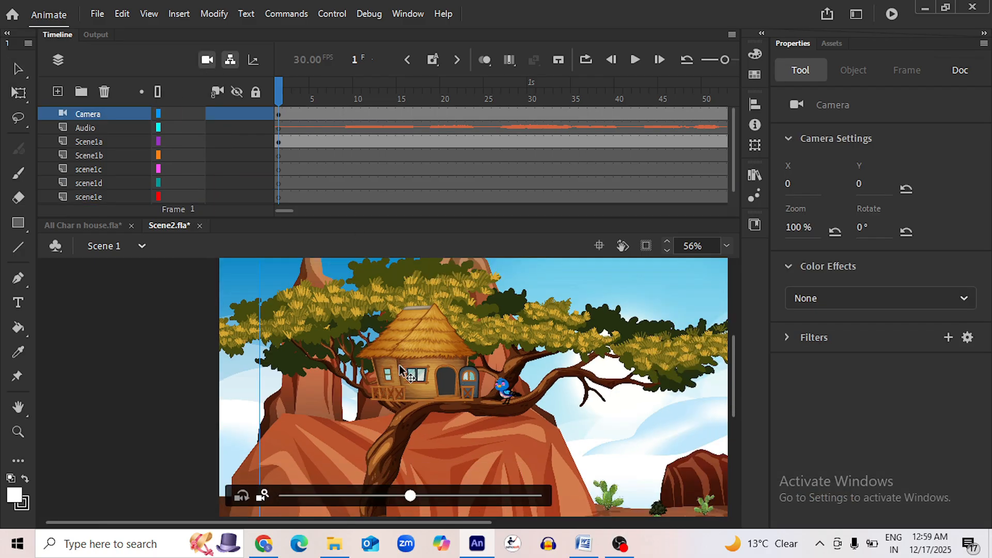
{"action": "scroll", "coordinate": [400, 369], "scroll_direction": "down", "scroll_amount": 2}
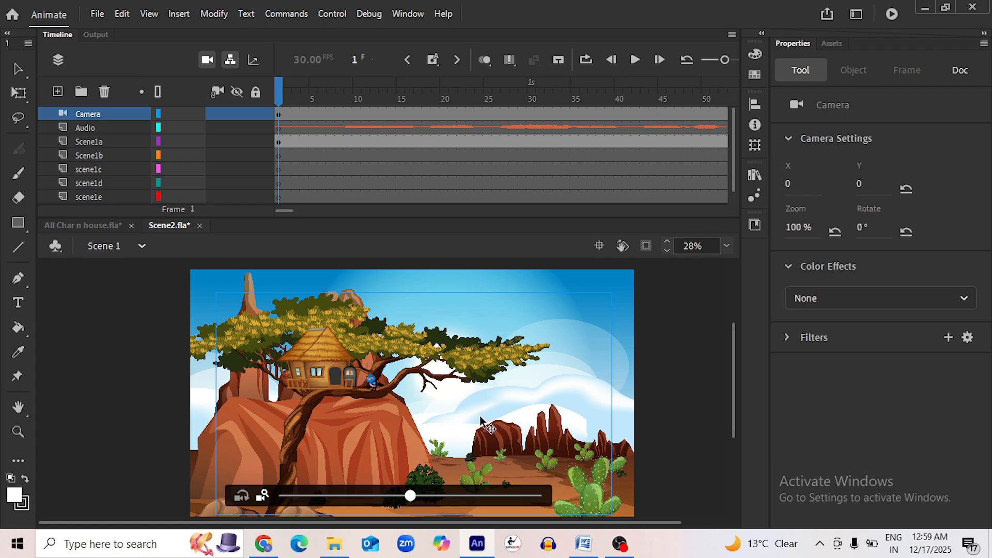
{"action": "scroll", "coordinate": [455, 405], "scroll_direction": "down", "scroll_amount": 1}
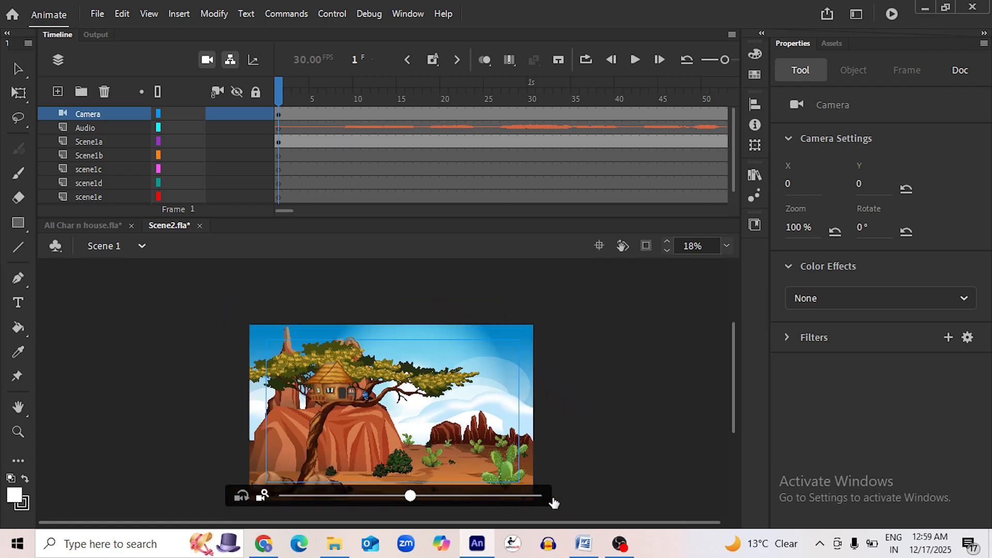
{"action": "left_click_drag", "start_coordinate": [557, 504], "coordinate": [557, 504]}
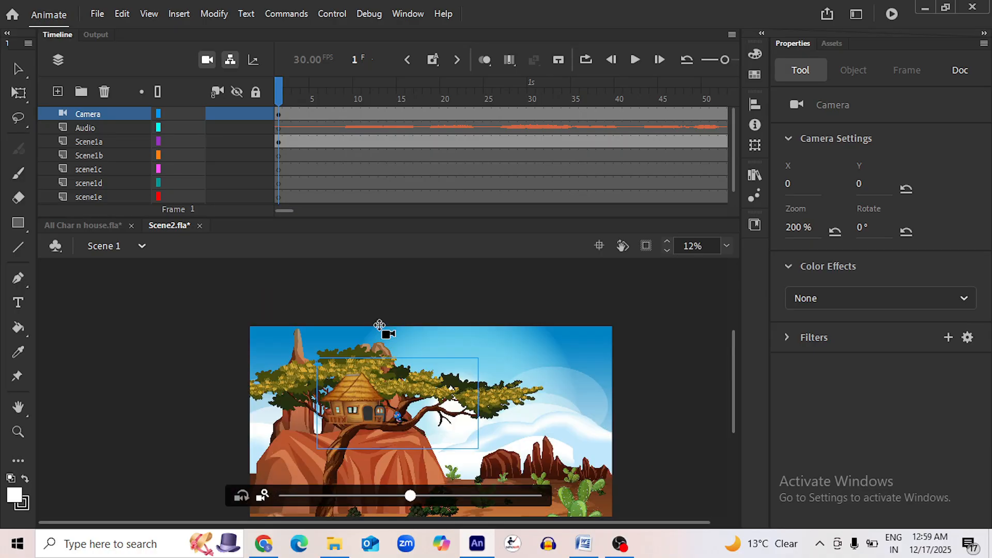
Insert a keyframe at frame 202 on the Scene1a layer and enlarge its scene1a instance to about 7027 by 5330 px
{"action": "left_click", "coordinate": [634, 60]}
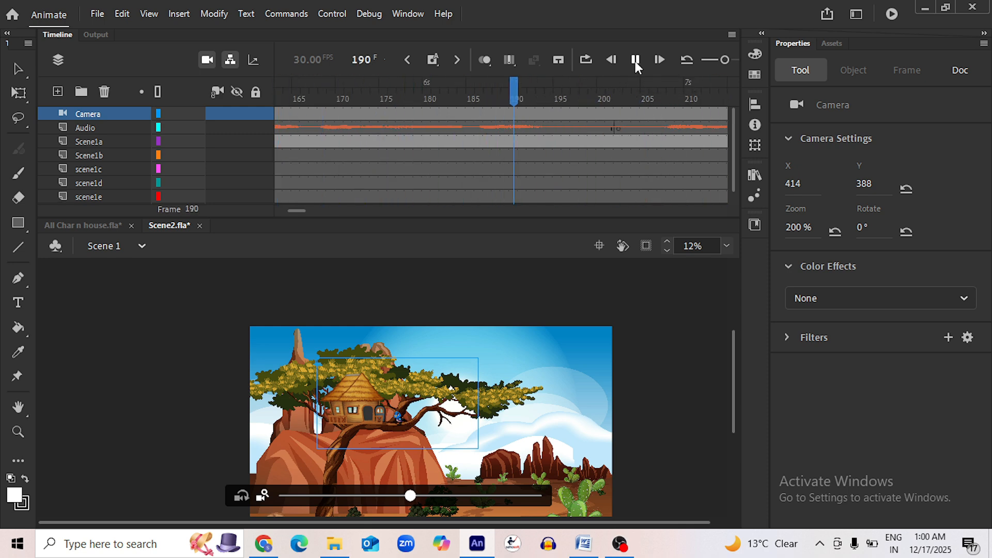
{"action": "left_click", "coordinate": [634, 61]}
{"action": "left_click", "coordinate": [612, 82]}
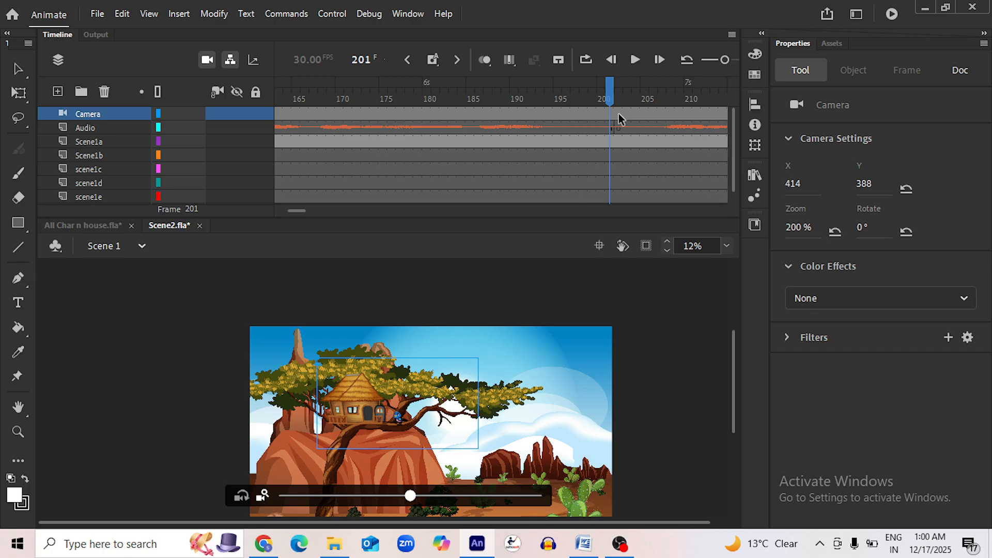
{"action": "left_click", "coordinate": [619, 115]}
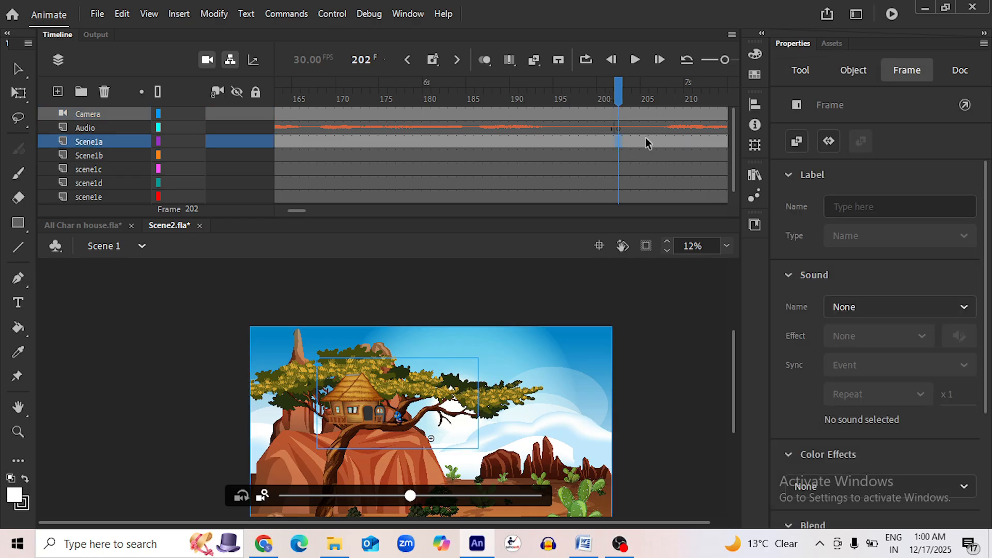
{"action": "key", "text": "F6"}
{"action": "left_click", "coordinate": [356, 409]}
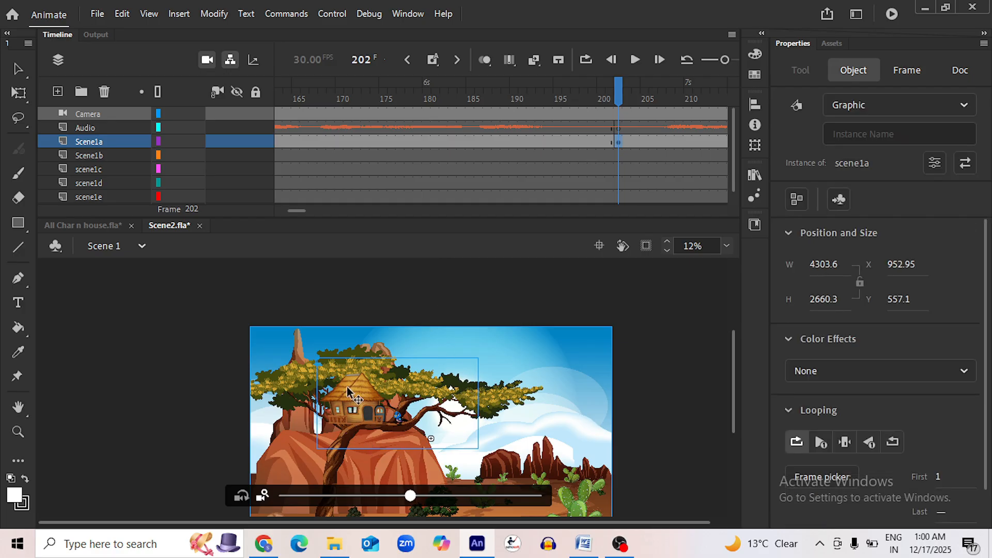
{"action": "key", "text": "q"}
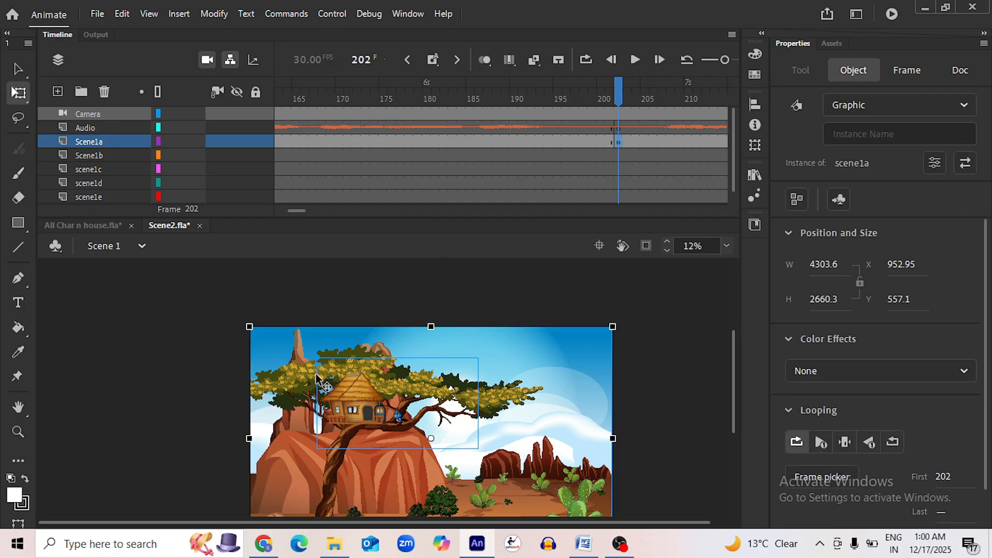
{"action": "scroll", "coordinate": [327, 380], "scroll_direction": "down", "scroll_amount": 2}
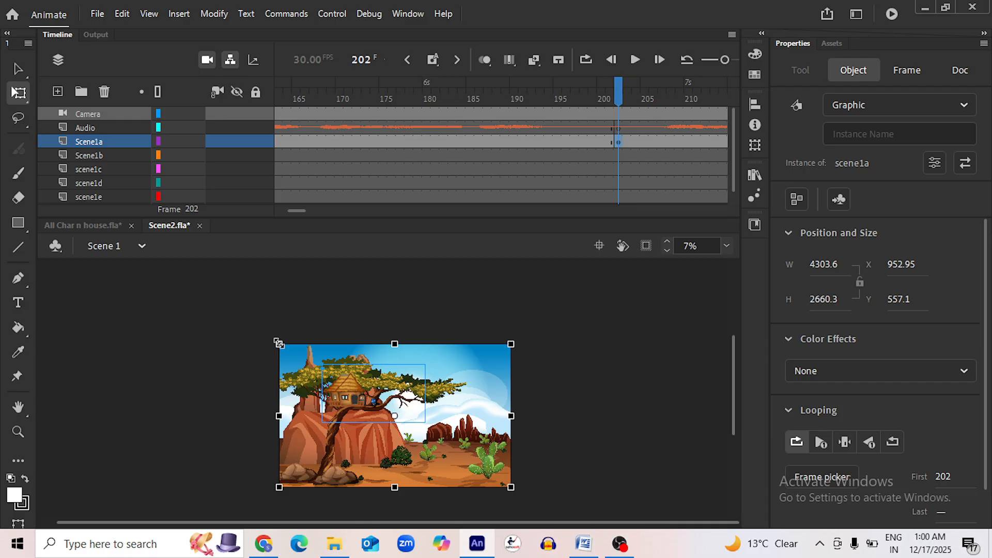
{"action": "left_click_drag", "start_coordinate": [269, 333], "coordinate": [205, 272]}
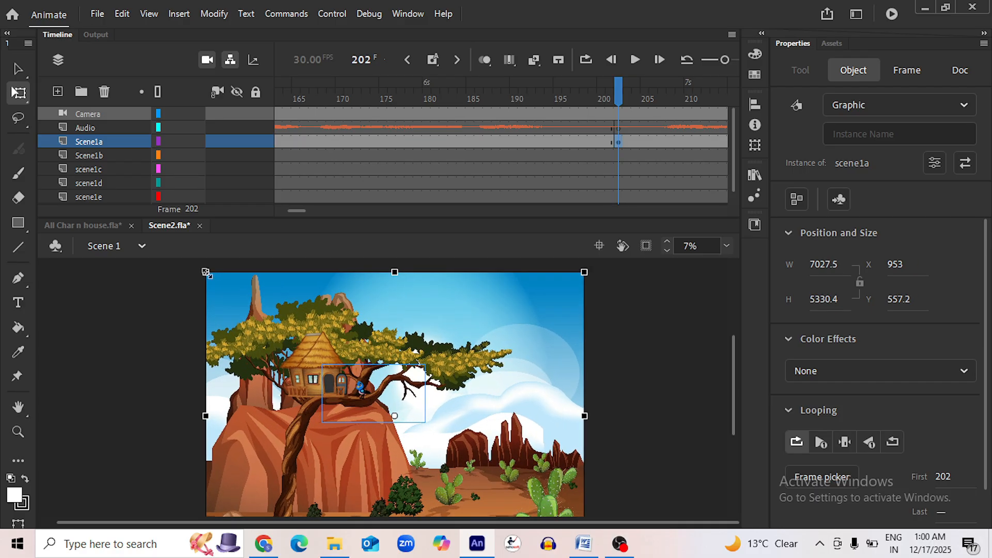
Reposition the enlarged scene1a instance around the camera frame at about X 1344, Y 725, and widen it to about 7841 px
{"action": "scroll", "coordinate": [503, 373], "scroll_direction": "down", "scroll_amount": 2}
{"action": "left_click_drag", "start_coordinate": [463, 427], "coordinate": [491, 455]}
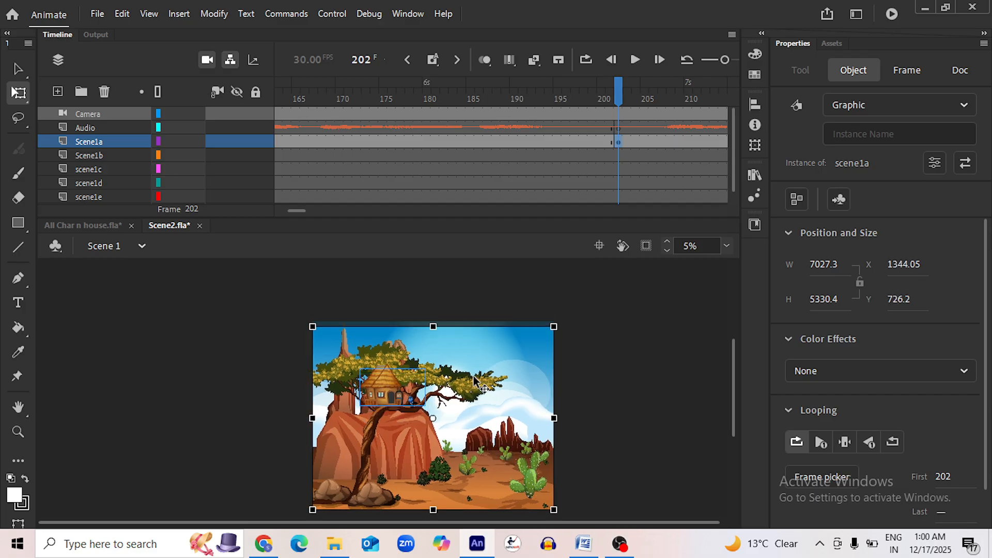
{"action": "scroll", "coordinate": [462, 392], "scroll_direction": "up", "scroll_amount": 6}
{"action": "left_click_drag", "start_coordinate": [494, 404], "coordinate": [493, 386]}
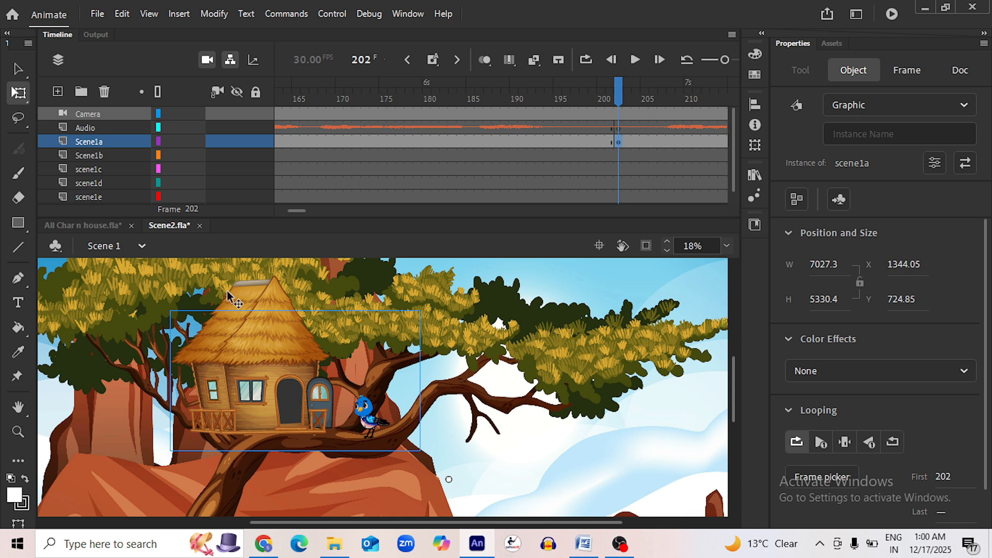
{"action": "scroll", "coordinate": [331, 310], "scroll_direction": "down", "scroll_amount": 6}
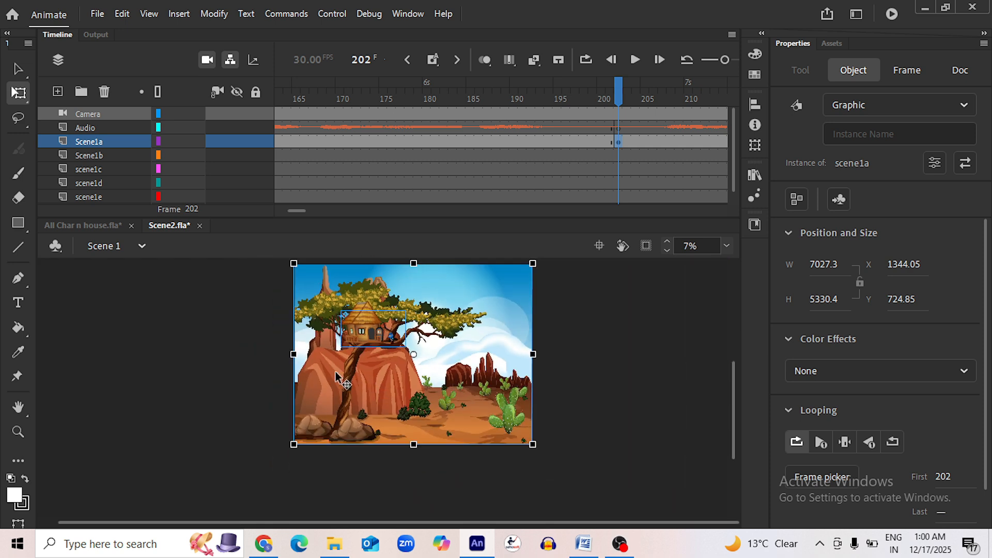
{"action": "left_click_drag", "start_coordinate": [293, 354], "coordinate": [280, 354]}
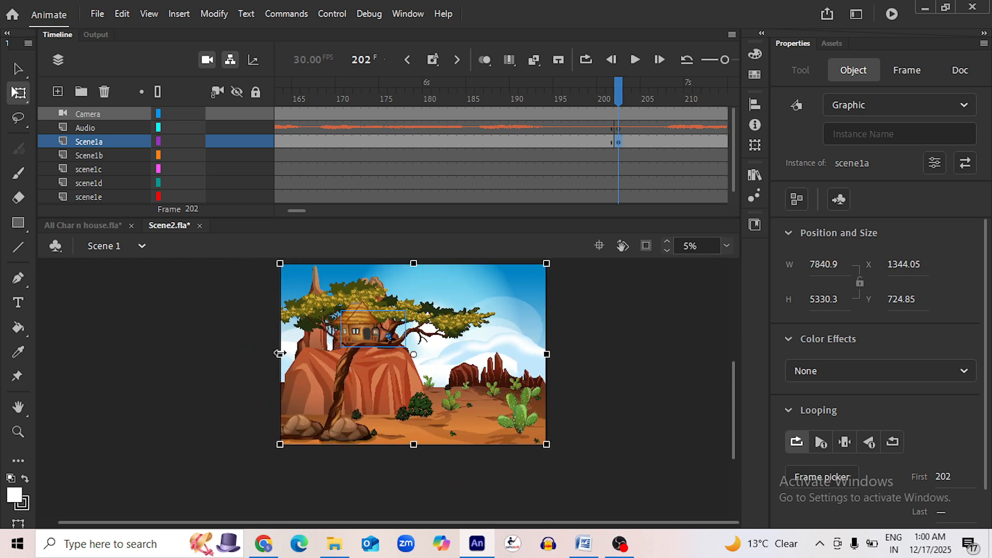
Create a classic tween with Sync symbols enabled on the Scene1a layer leading up to frame 202, and save the document
{"action": "left_click", "coordinate": [560, 142]}
{"action": "right_click", "coordinate": [560, 142]}
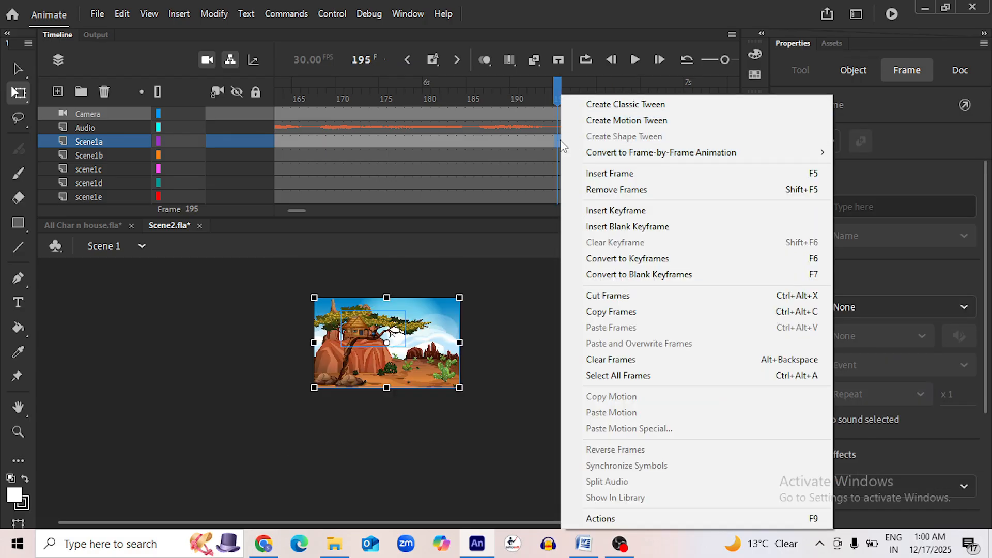
{"action": "left_click", "coordinate": [614, 105]}
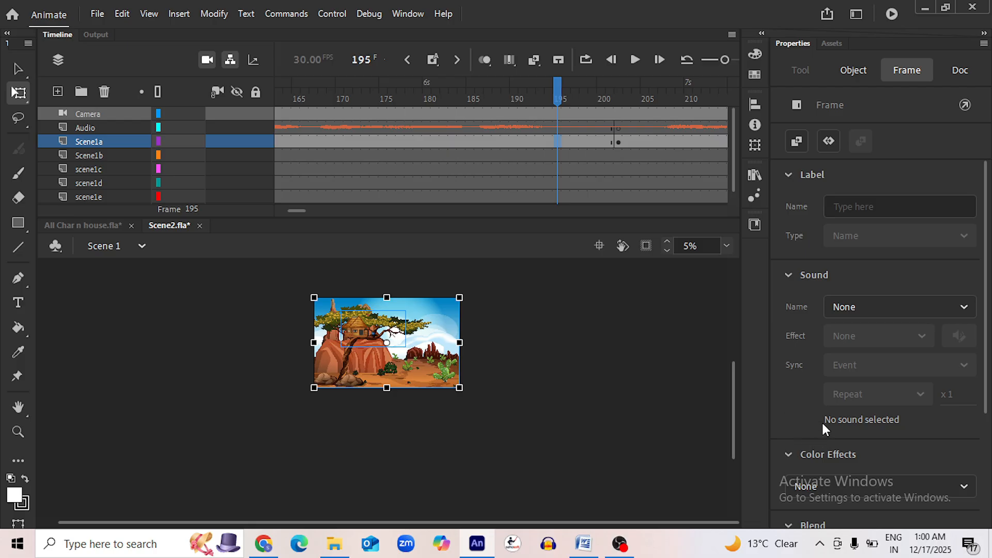
{"action": "key", "text": "F4"}
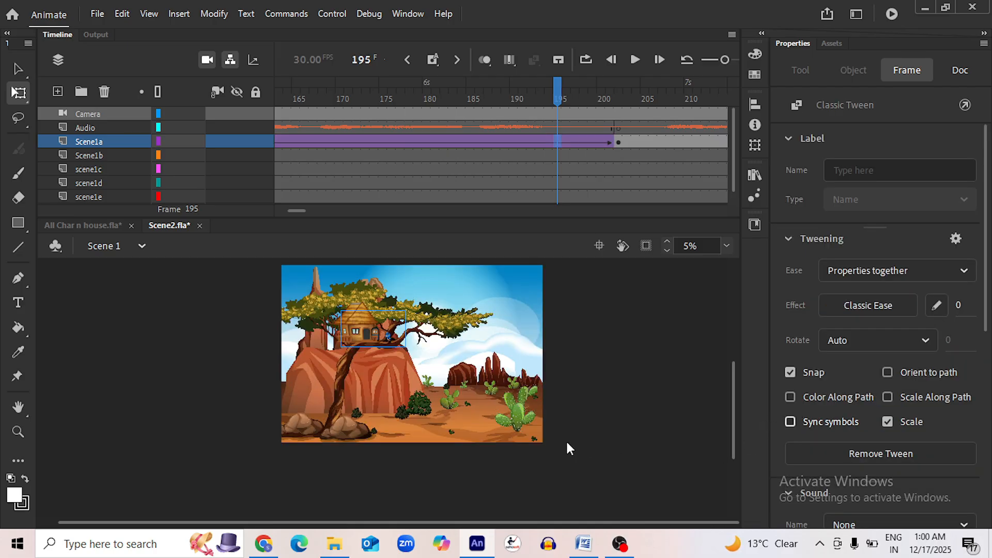
{"action": "key", "text": "ctrl+s"}
{"action": "scroll", "coordinate": [476, 366], "scroll_direction": "up", "scroll_amount": 2}
{"action": "scroll", "coordinate": [427, 433], "scroll_direction": "up", "scroll_amount": 3}
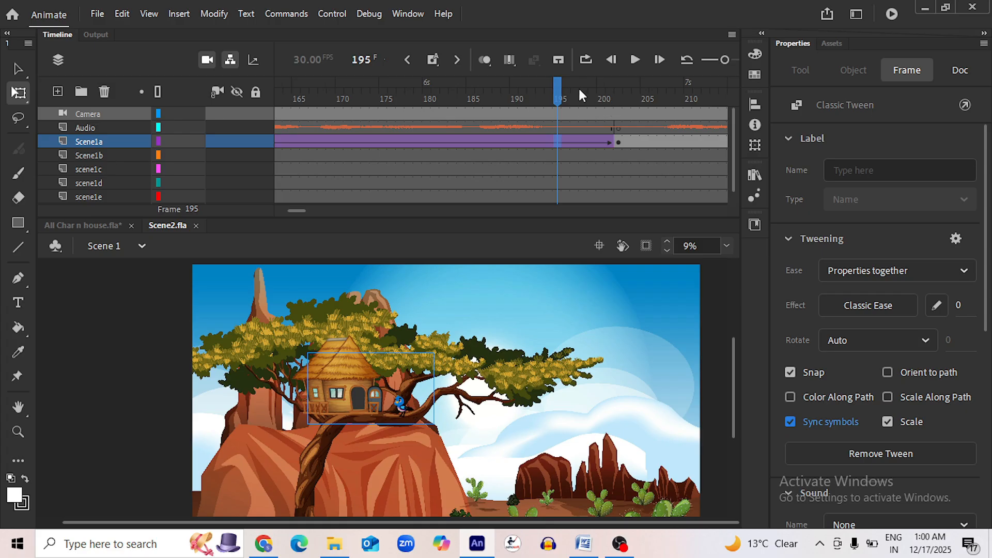
Zoom the camera to 296% at frame 207 and shift it to X 490, Y 395 to frame the house and bird
{"action": "left_click_drag", "start_coordinate": [559, 94], "coordinate": [663, 102]}
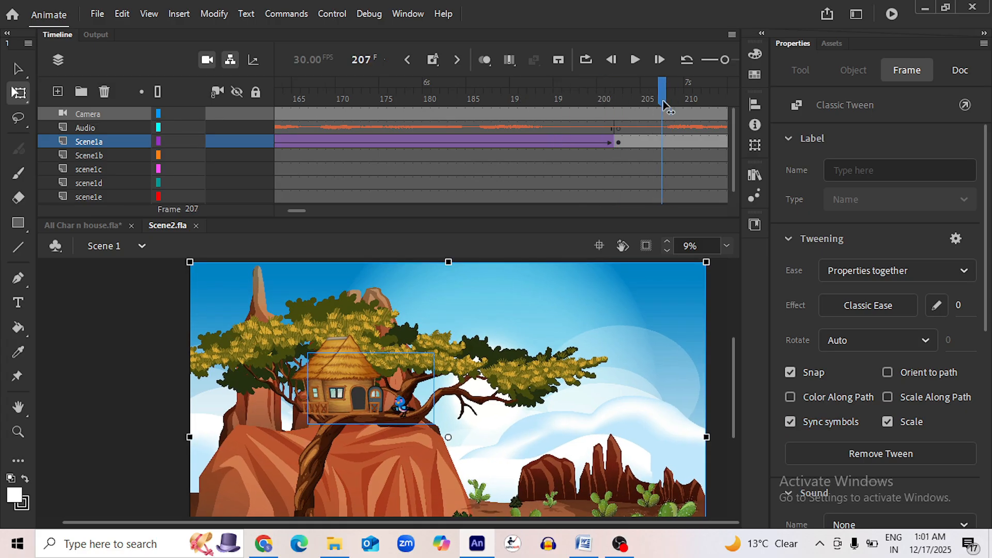
{"action": "left_click", "coordinate": [208, 64]}
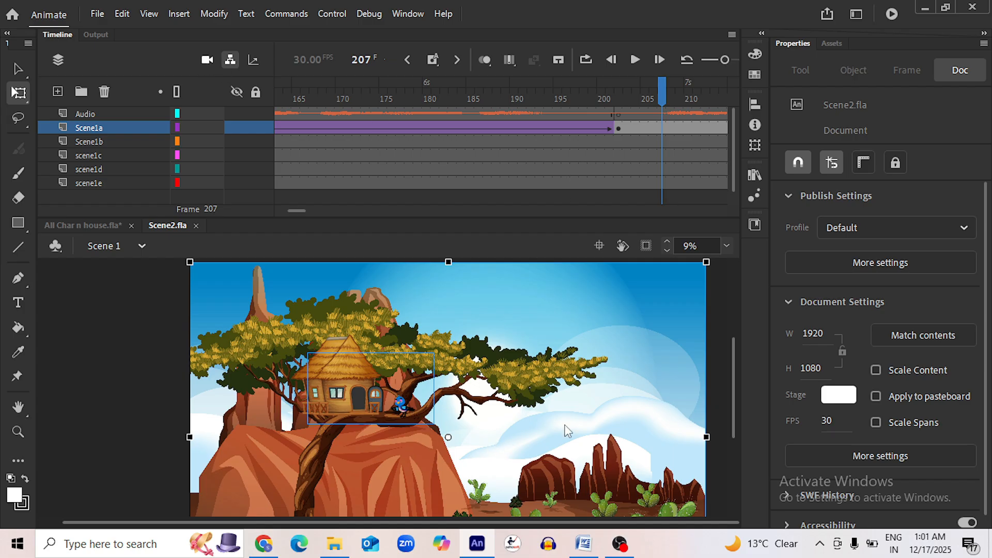
{"action": "key", "text": "c"}
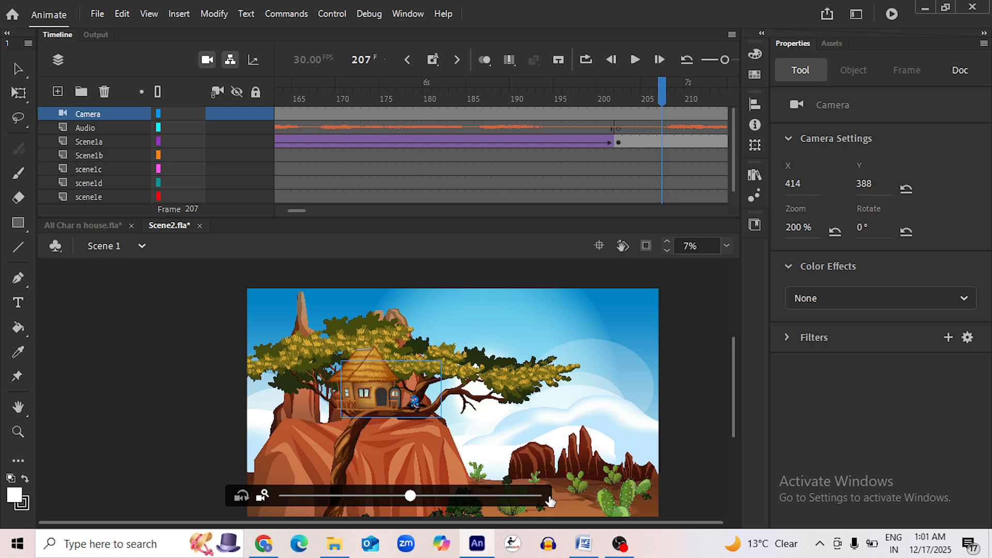
{"action": "left_click", "coordinate": [549, 498]}
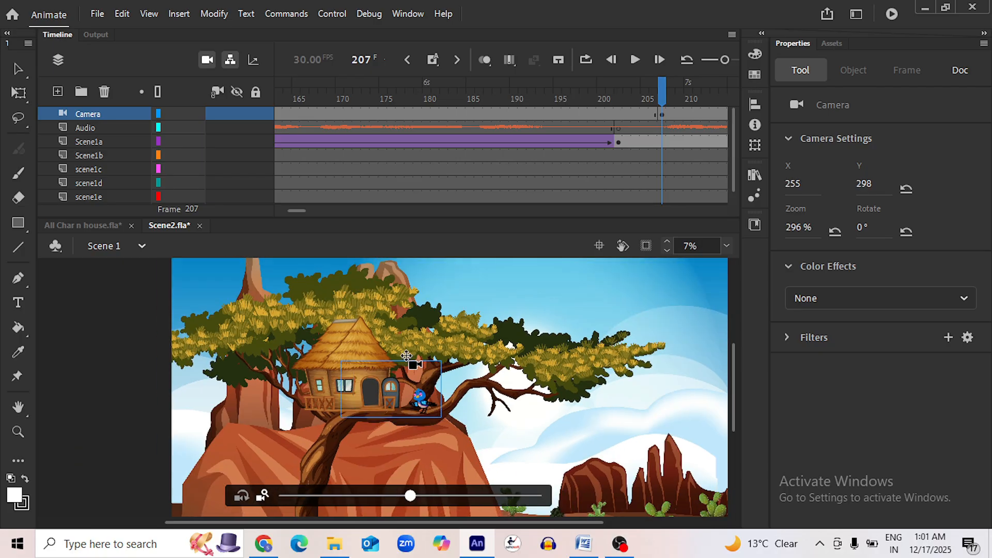
Play on to frame 401, zoom the camera there to 193%, and recentre it on the house at X 624, Y 438
{"action": "left_click", "coordinate": [635, 60]}
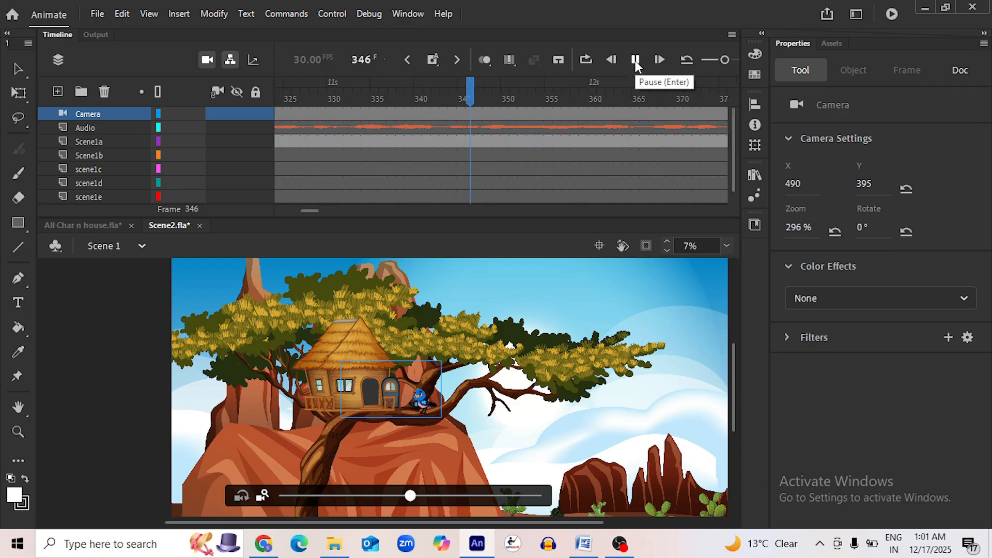
{"action": "left_click", "coordinate": [634, 60]}
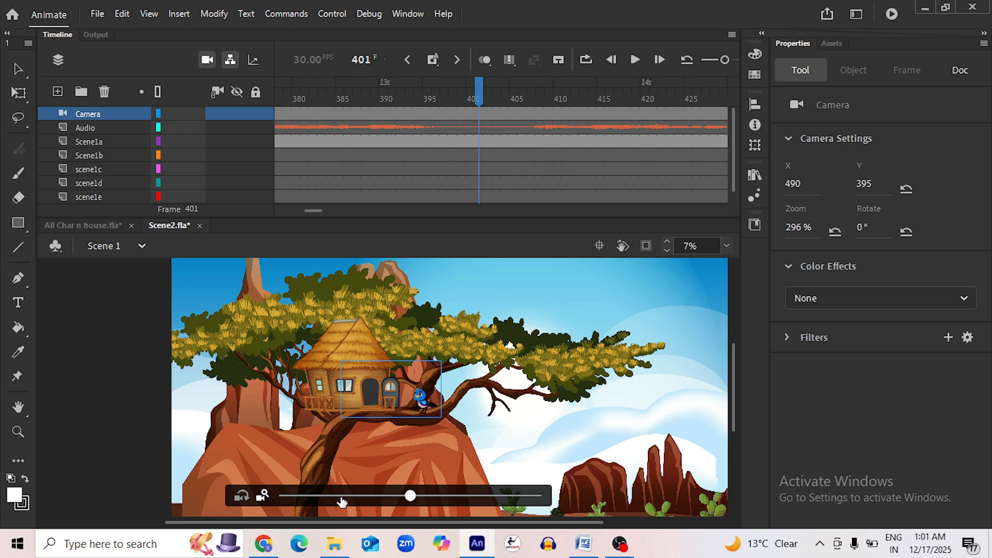
{"action": "left_click_drag", "start_coordinate": [342, 501], "coordinate": [341, 499]}
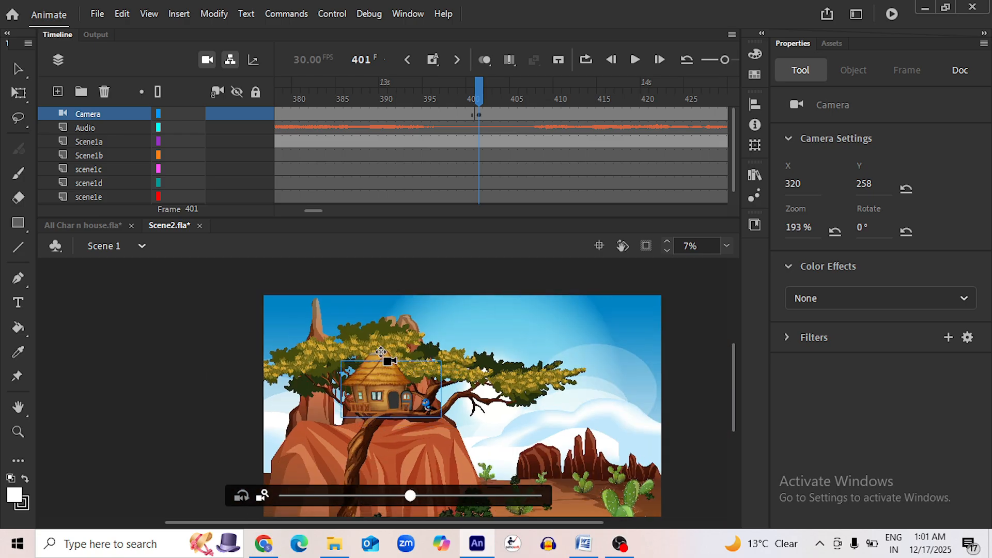
{"action": "left_click_drag", "start_coordinate": [381, 352], "coordinate": [495, 379]}
Play on to frame 507, zoom the camera to 414%, and centre it on the house interior at X 1791, Y 882
{"action": "left_click", "coordinate": [636, 60]}
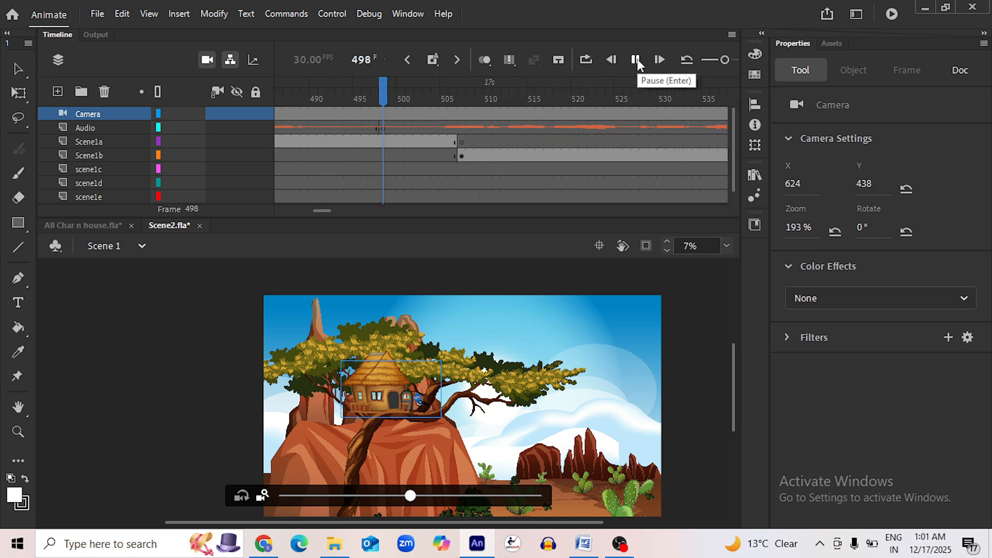
{"action": "left_click", "coordinate": [632, 75]}
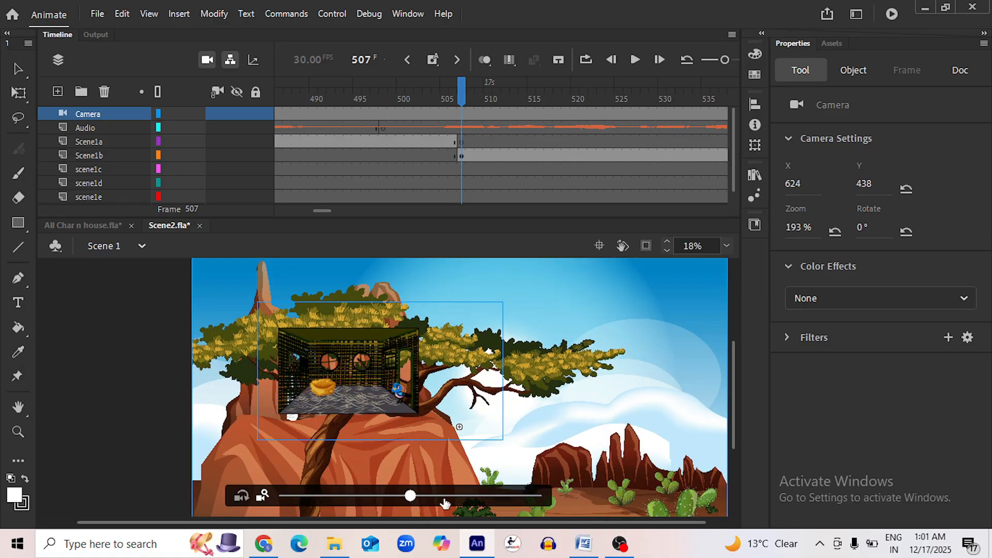
{"action": "left_click_drag", "start_coordinate": [446, 503], "coordinate": [544, 503]}
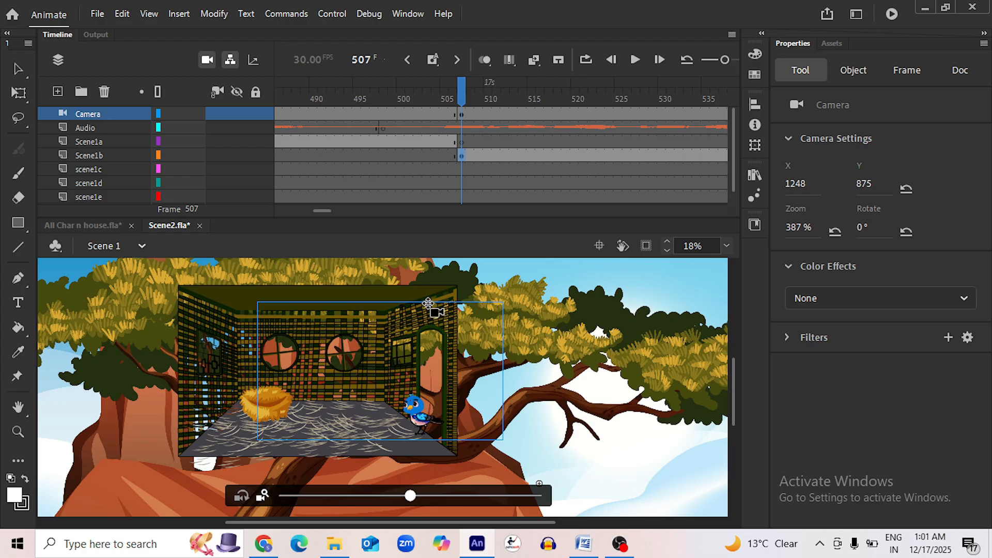
{"action": "left_click_drag", "start_coordinate": [427, 303], "coordinate": [368, 310]}
{"action": "scroll", "coordinate": [405, 403], "scroll_direction": "down", "scroll_amount": 1}
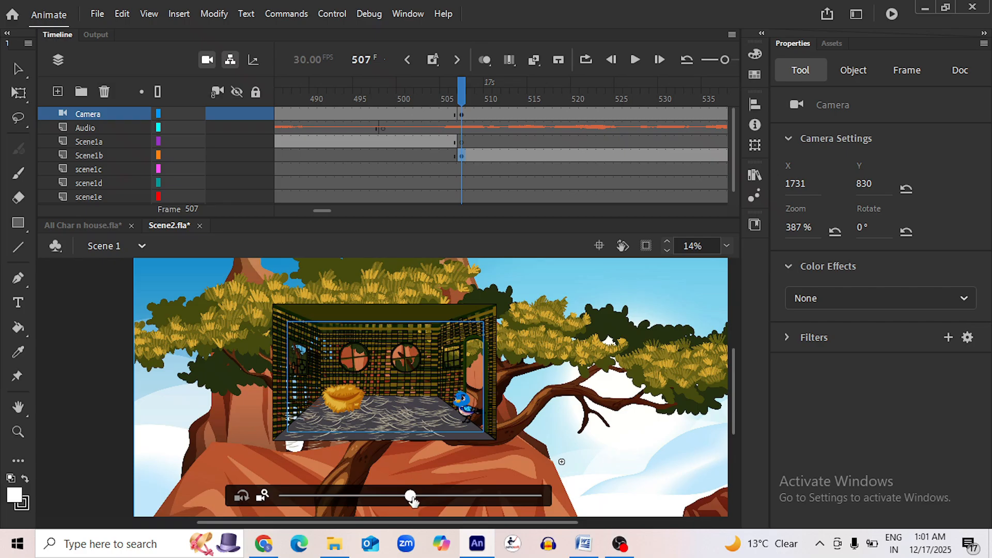
{"action": "left_click_drag", "start_coordinate": [412, 497], "coordinate": [429, 496]}
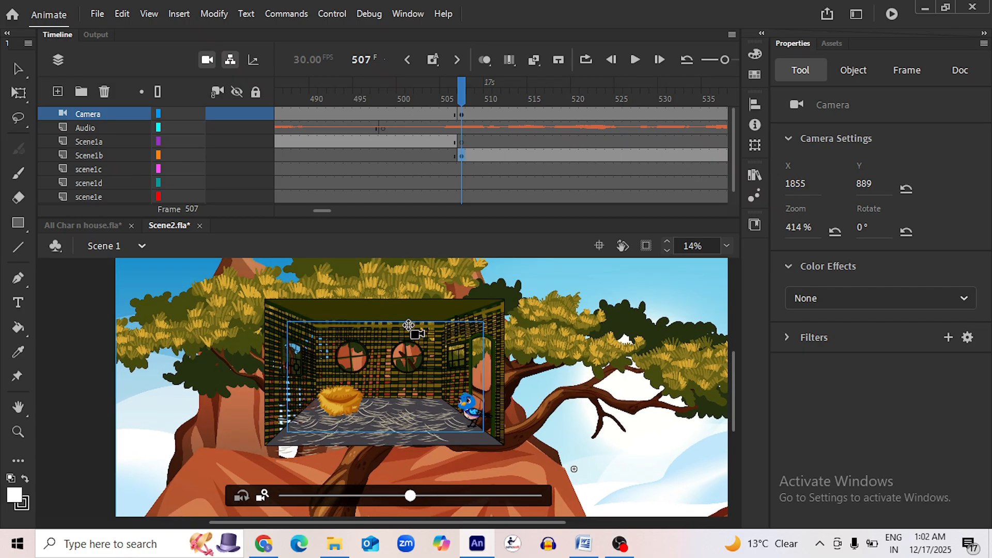
{"action": "left_click_drag", "start_coordinate": [408, 325], "coordinate": [415, 327]}
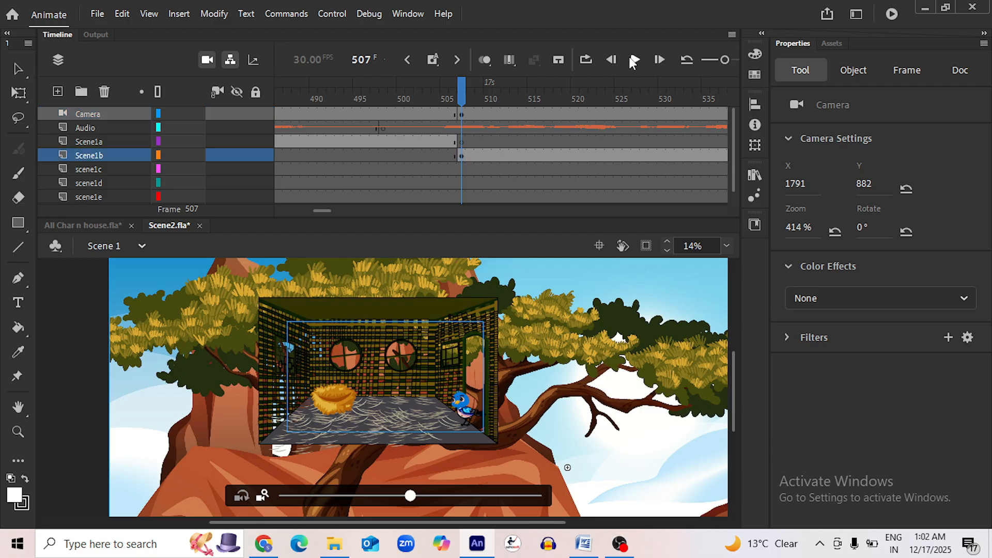
Play on and go to frame 650 where scene1c starts, zoom the camera to 177%, and frame the house at X 466, Y 266
{"action": "left_click", "coordinate": [633, 60]}
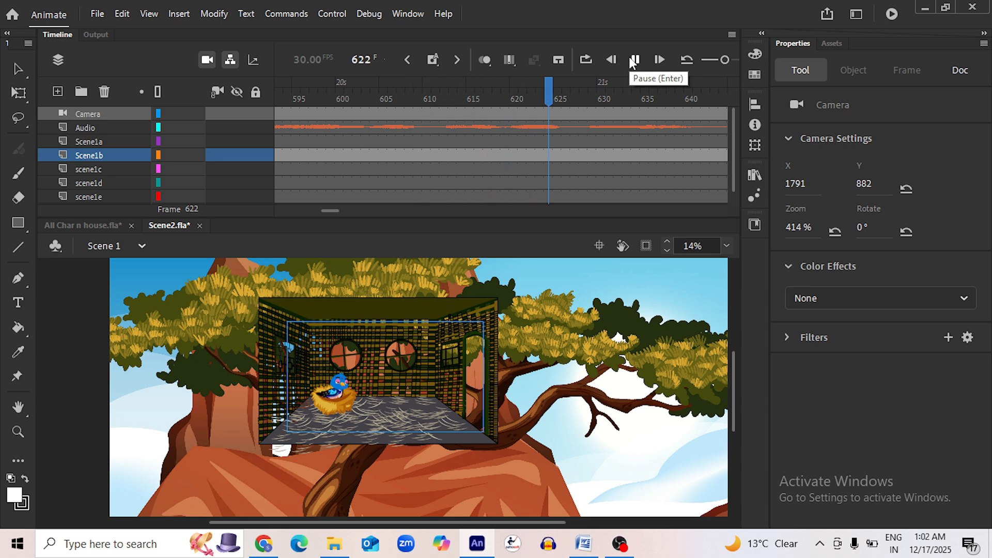
{"action": "left_click", "coordinate": [634, 60]}
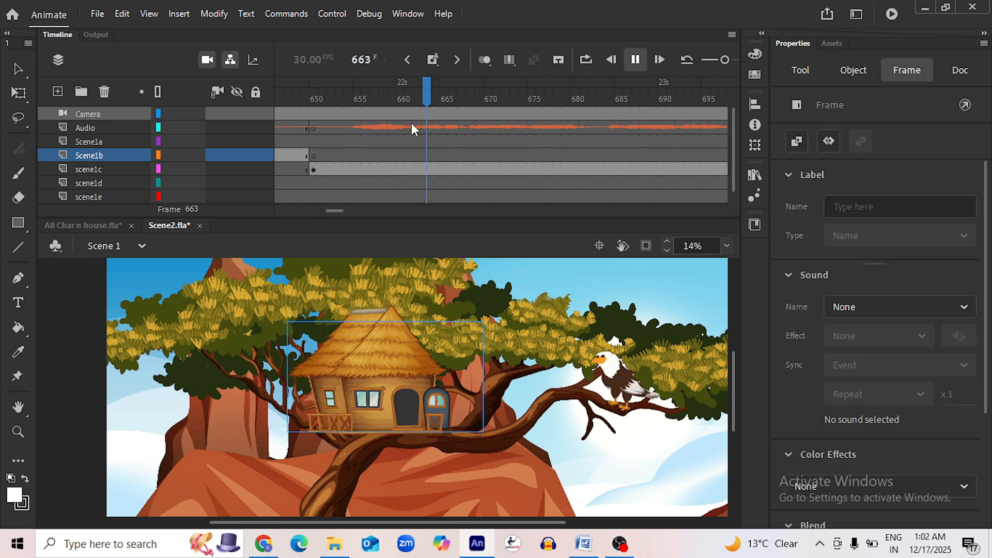
{"action": "left_click", "coordinate": [314, 98]}
{"action": "key", "text": "ctrl+minus"}
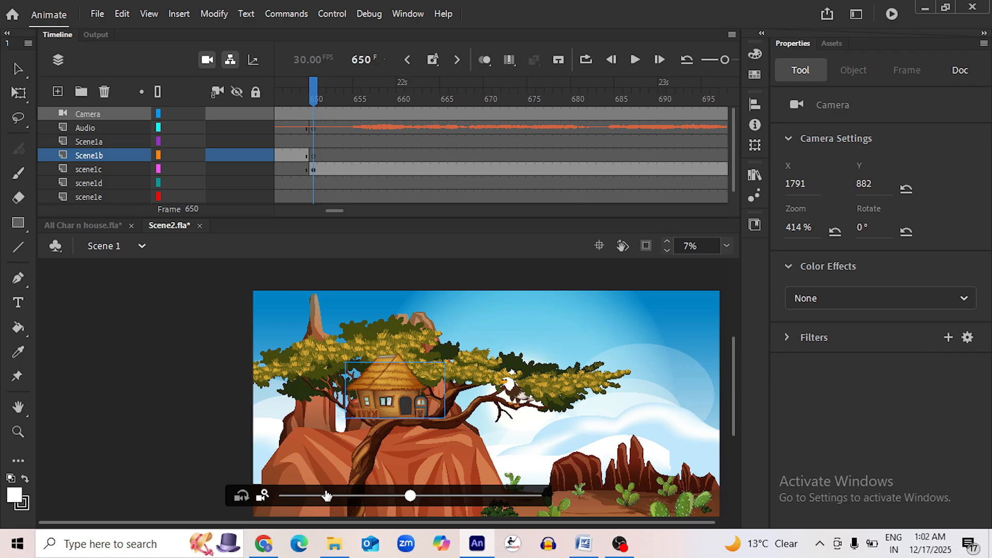
{"action": "left_click_drag", "start_coordinate": [327, 496], "coordinate": [325, 496]}
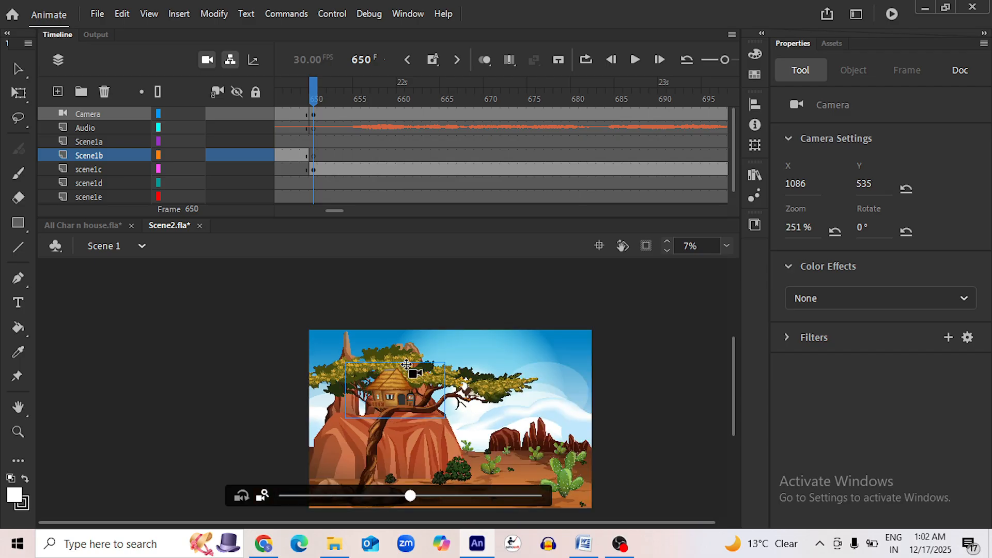
{"action": "left_click", "coordinate": [411, 496]}
{"action": "left_click_drag", "start_coordinate": [356, 502], "coordinate": [356, 500]}
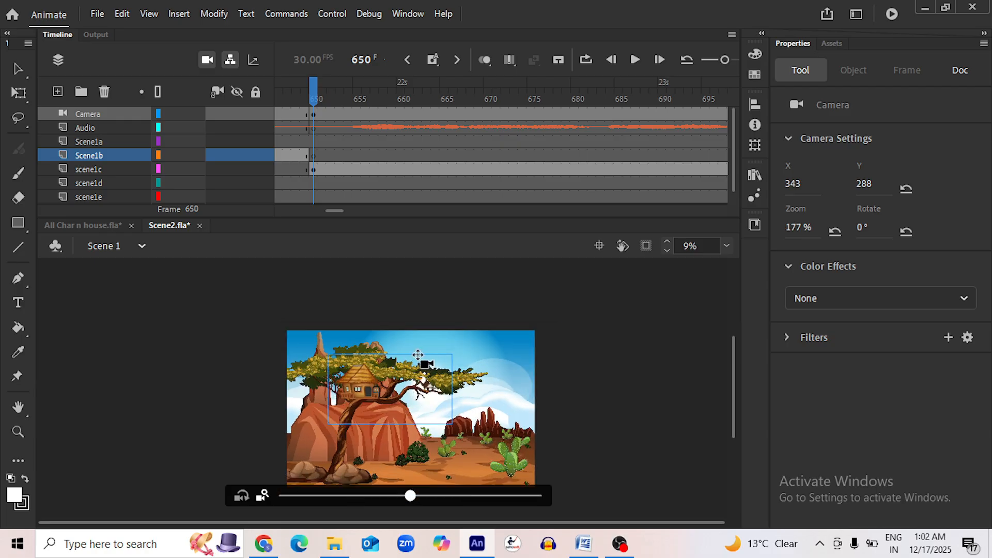
Play on to frame 787, zoom the camera to 353%, and shift it to X 1266, Y 699 to frame the house and eagle
{"action": "left_click", "coordinate": [635, 61]}
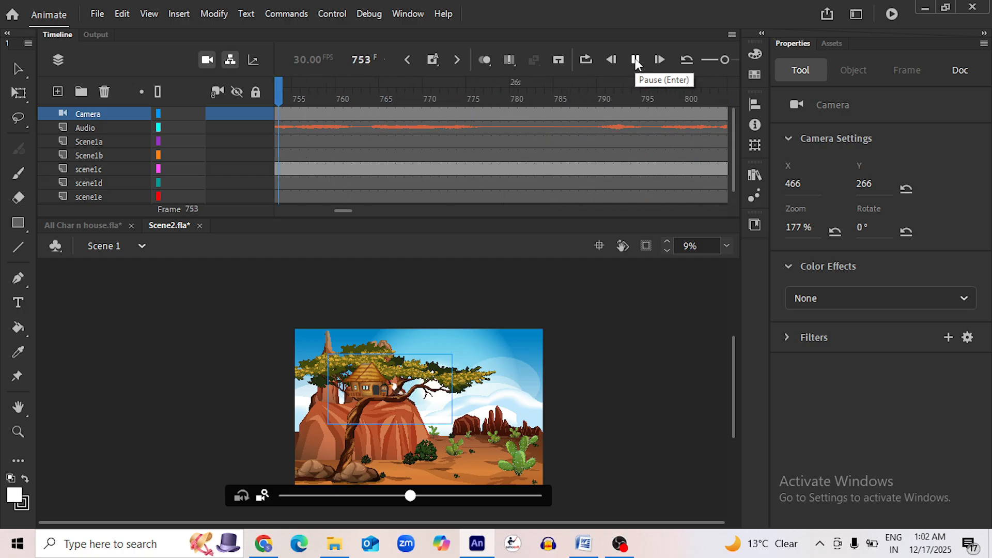
{"action": "left_click", "coordinate": [635, 58]}
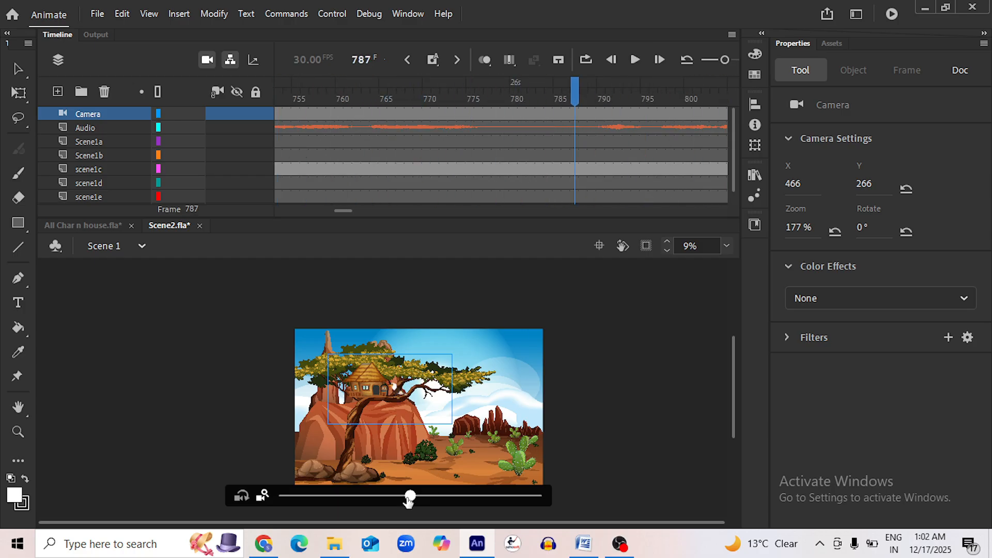
{"action": "left_click_drag", "start_coordinate": [410, 495], "coordinate": [631, 486]}
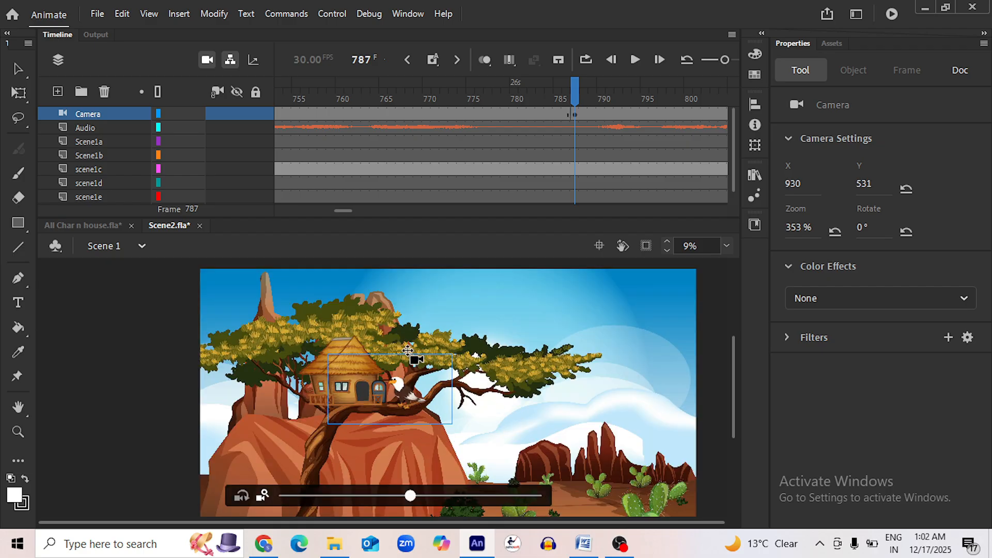
{"action": "left_click_drag", "start_coordinate": [408, 351], "coordinate": [405, 344]}
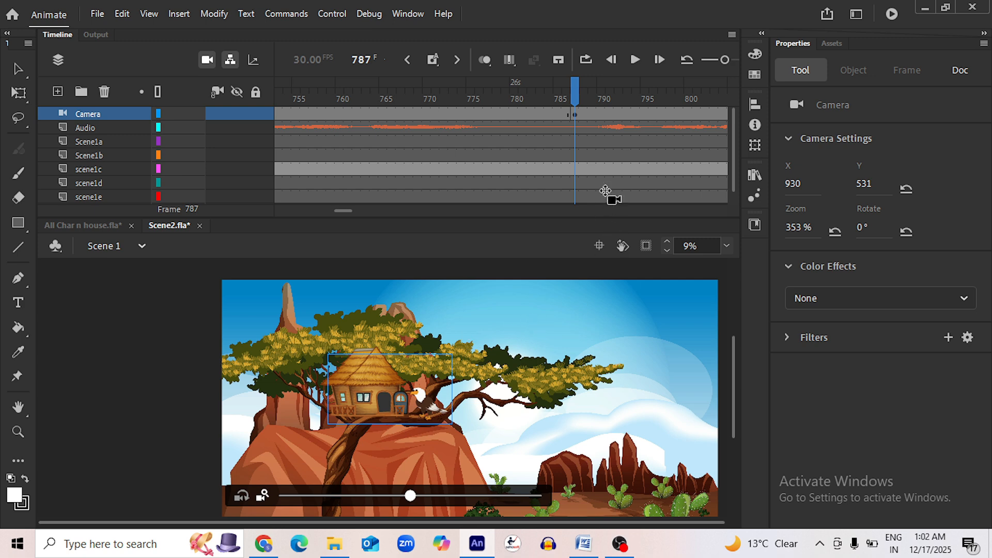
Play on to frame 1038, zoom the camera to 544%, and move it to X 1439, Y 824 for a closer shot of the eagle
{"action": "left_click", "coordinate": [636, 59]}
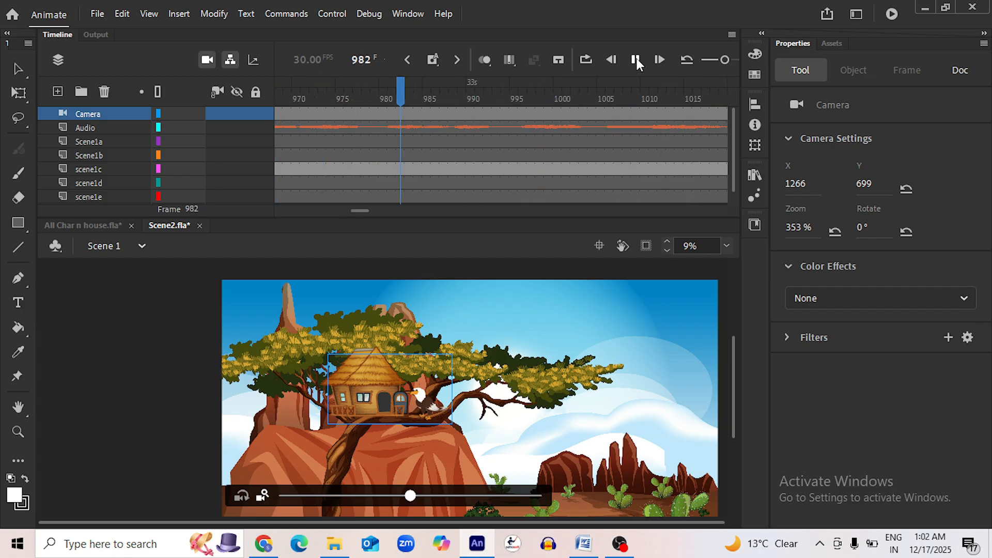
{"action": "left_click", "coordinate": [636, 58]}
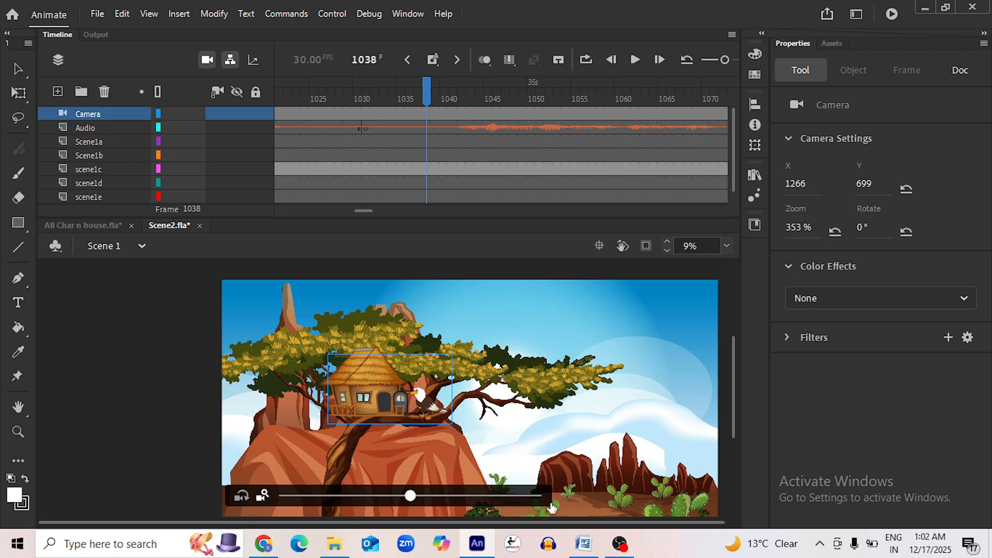
{"action": "left_click_drag", "start_coordinate": [550, 504], "coordinate": [552, 508]}
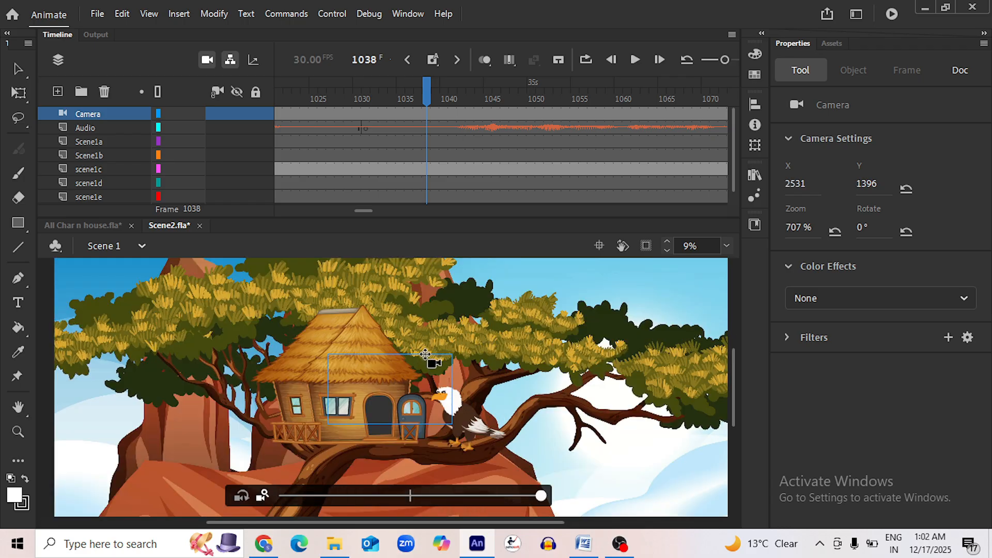
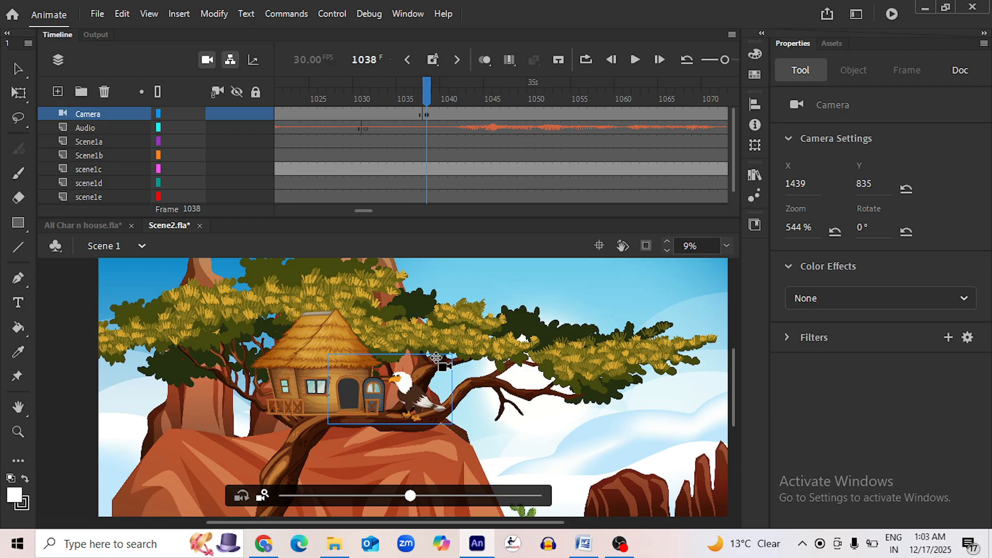
Play on and go to frame 1171 where scene1d starts, zoom the camera to 401%, and frame the house interior at X 1881, Y 853
{"action": "left_click", "coordinate": [636, 59]}
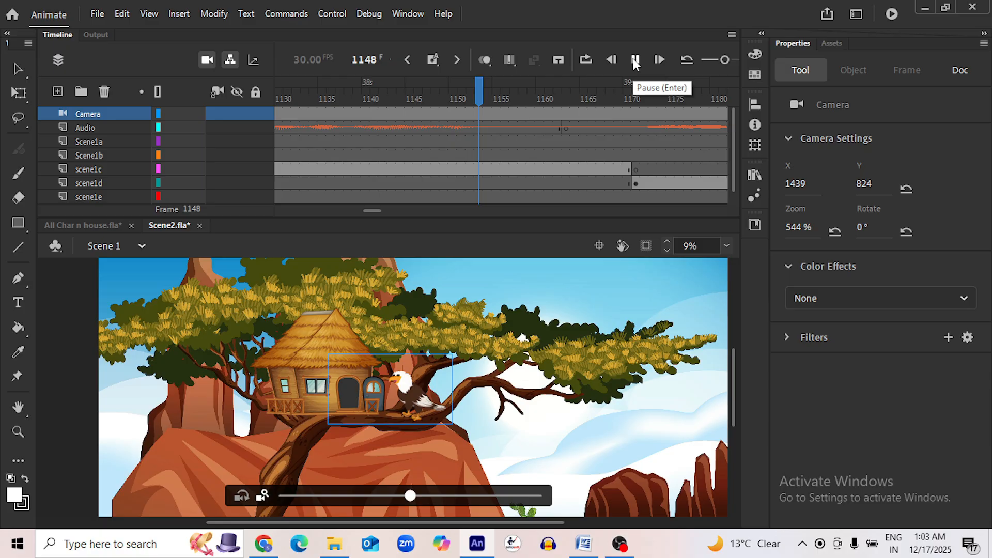
{"action": "left_click", "coordinate": [637, 95]}
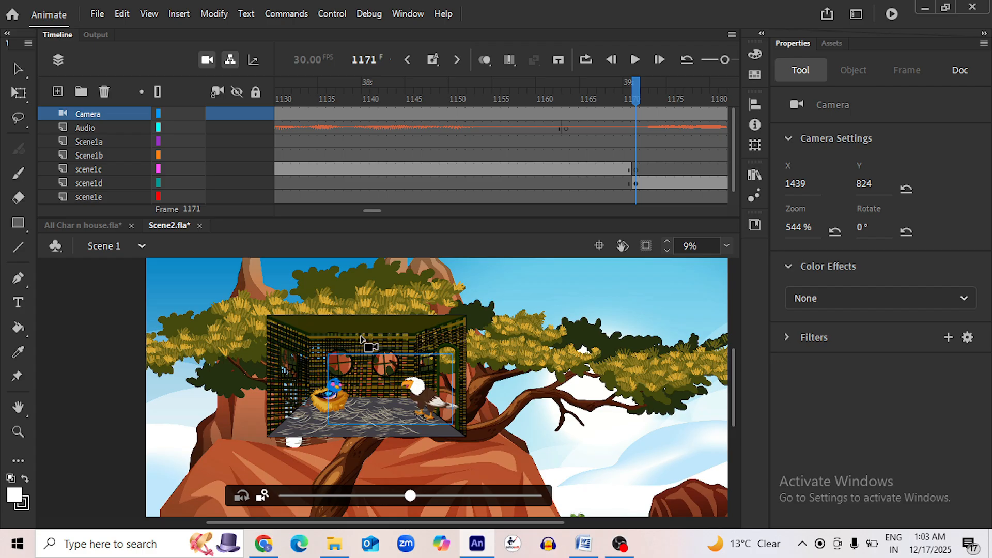
{"action": "left_click_drag", "start_coordinate": [361, 341], "coordinate": [368, 345]}
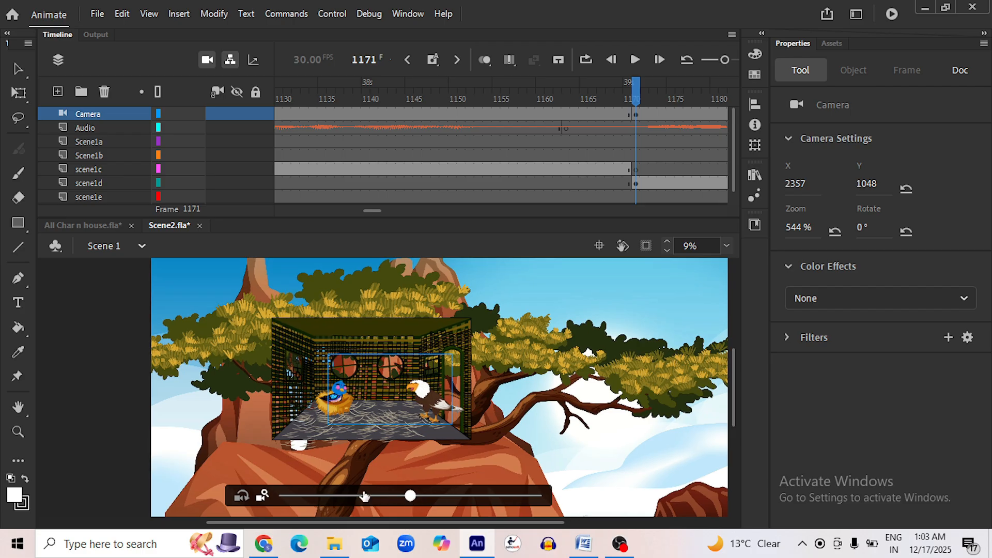
{"action": "left_click", "coordinate": [364, 496]}
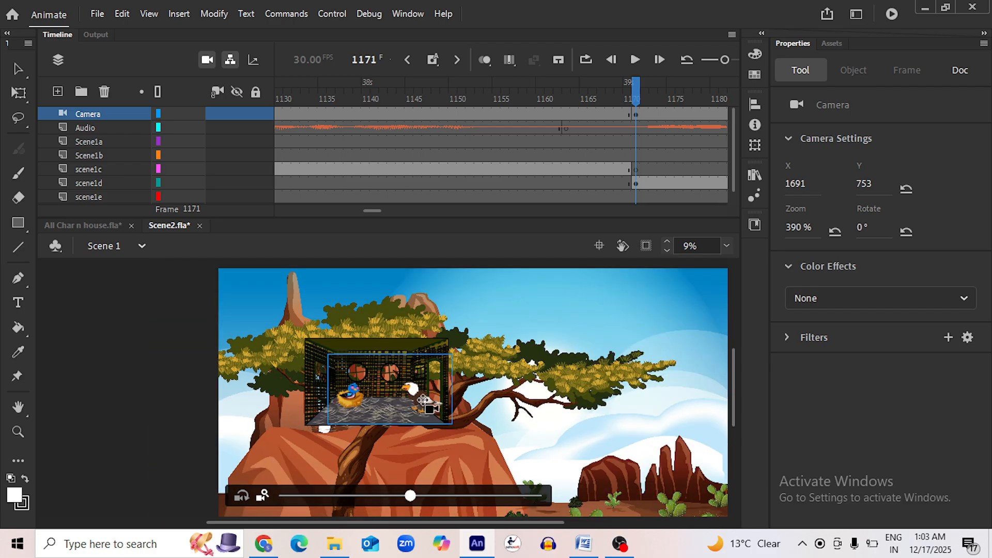
{"action": "scroll", "coordinate": [424, 401], "scroll_direction": "up", "scroll_amount": 3}
{"action": "left_click_drag", "start_coordinate": [413, 304], "coordinate": [376, 289]}
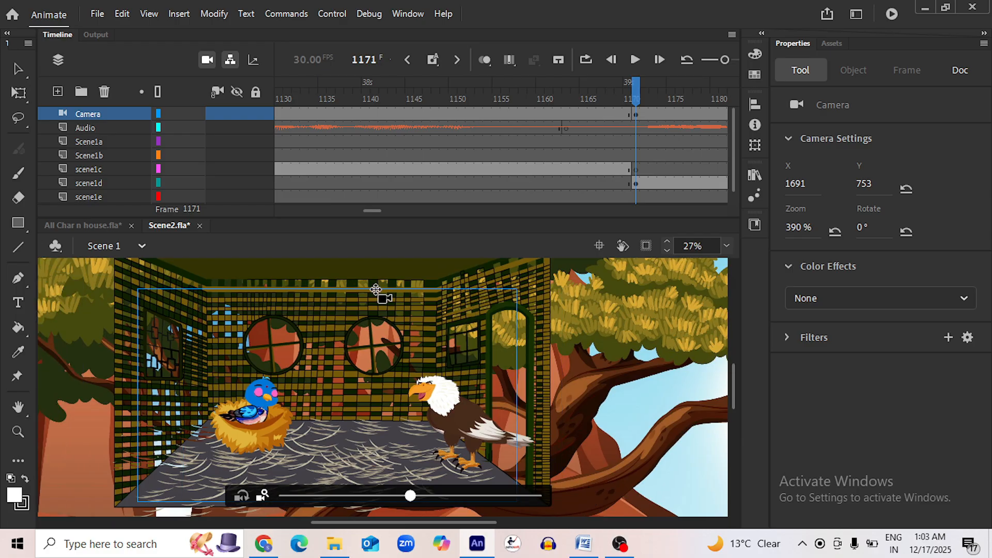
{"action": "scroll", "coordinate": [463, 358], "scroll_direction": "down", "scroll_amount": 2}
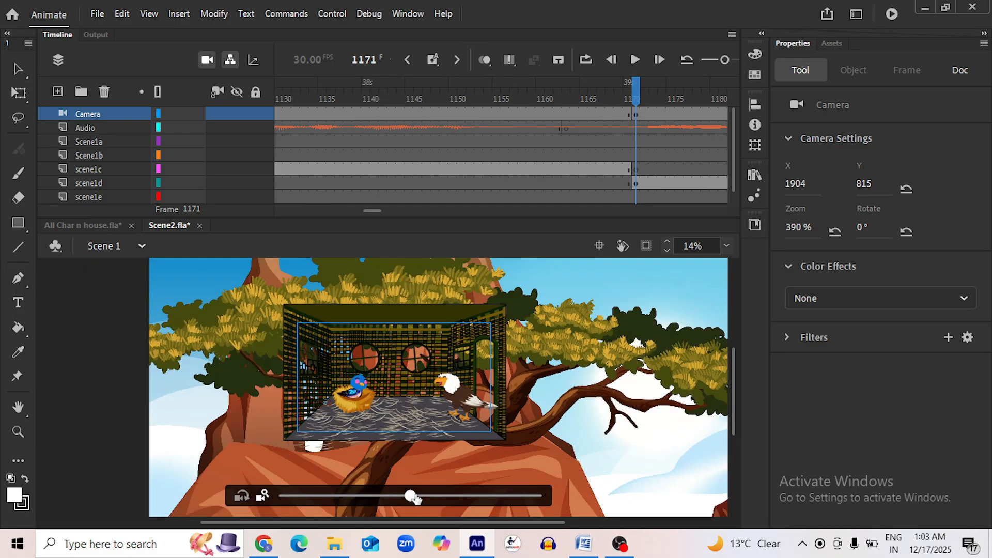
{"action": "mouse_move", "coordinate": [412, 496]}
{"action": "left_mouse_down"}
{"action": "mouse_move", "coordinate": [438, 496]}
{"action": "mouse_move", "coordinate": [400, 497]}
{"action": "left_mouse_up"}
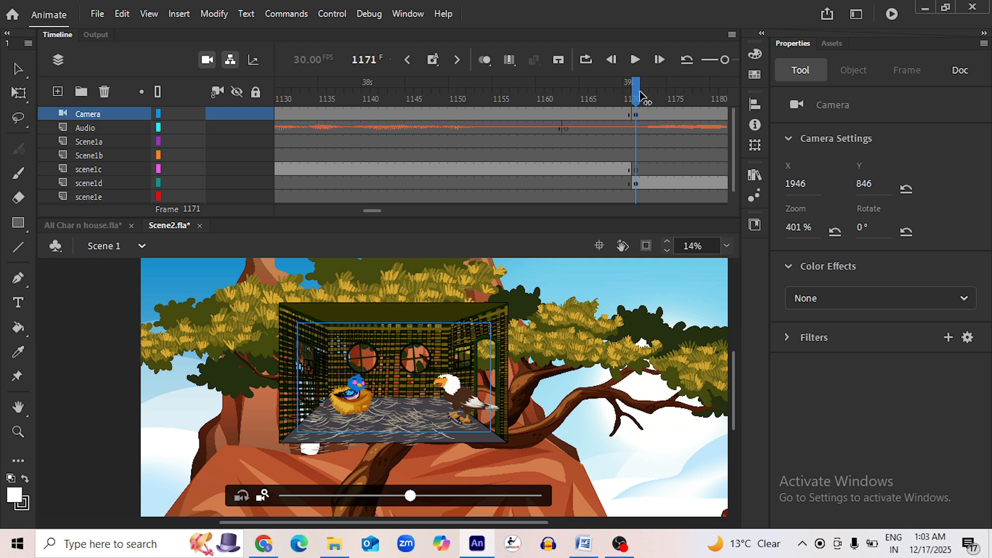
{"action": "left_click_drag", "start_coordinate": [641, 96], "coordinate": [637, 118]}
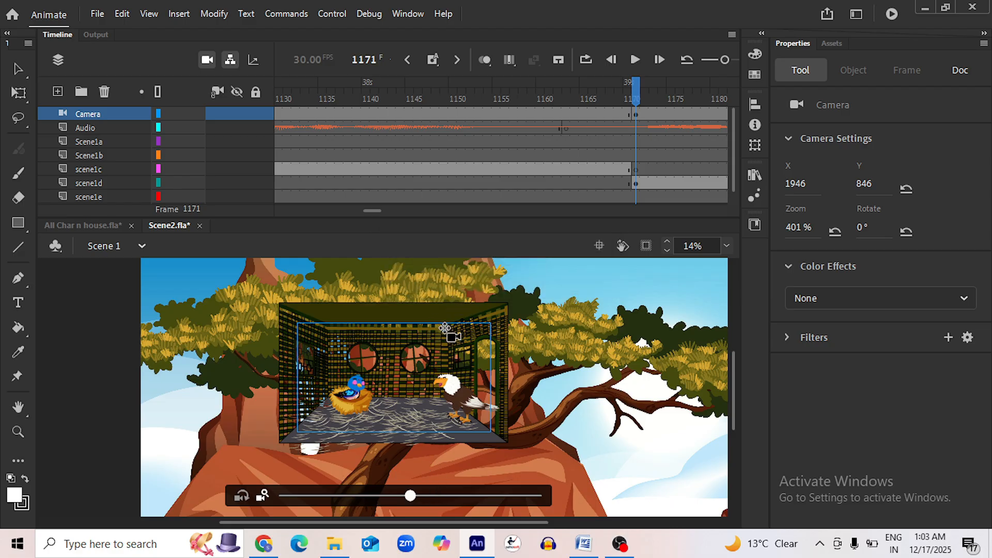
{"action": "left_click_drag", "start_coordinate": [445, 327], "coordinate": [452, 327]}
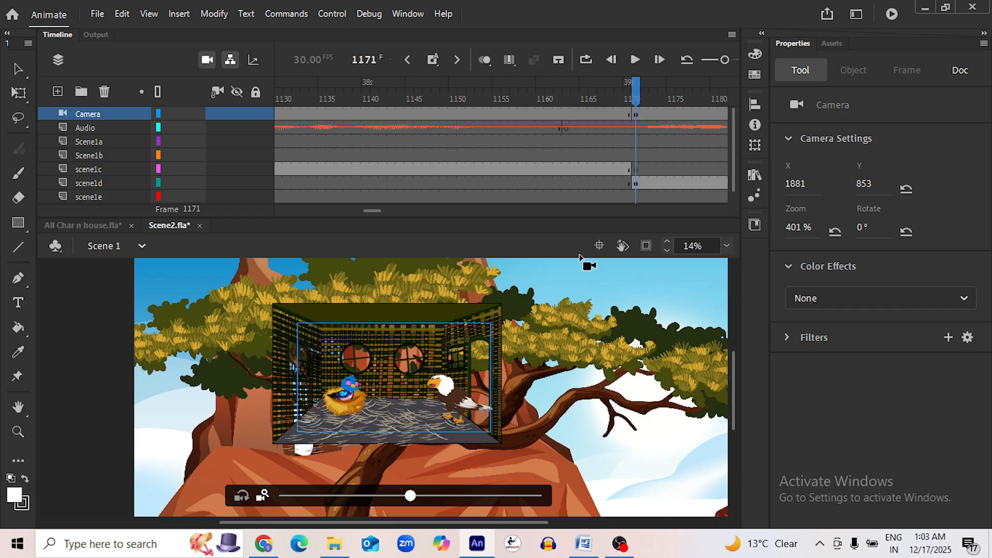
Preview scene1d from frame 1171, return to that frame to inspect the eagle, and save the document
{"action": "left_click", "coordinate": [635, 61]}
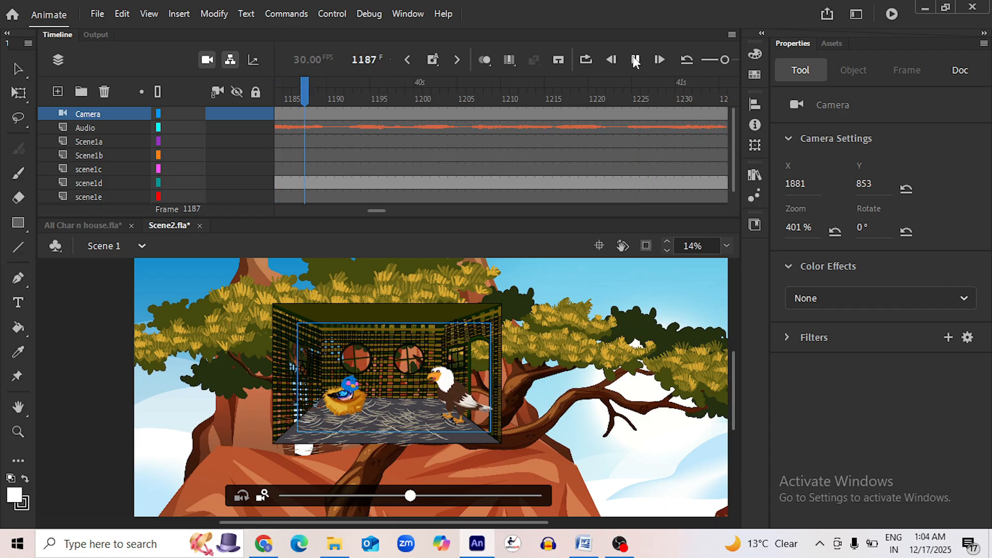
{"action": "left_click", "coordinate": [630, 65]}
{"action": "left_click_drag", "start_coordinate": [565, 97], "coordinate": [383, 133]}
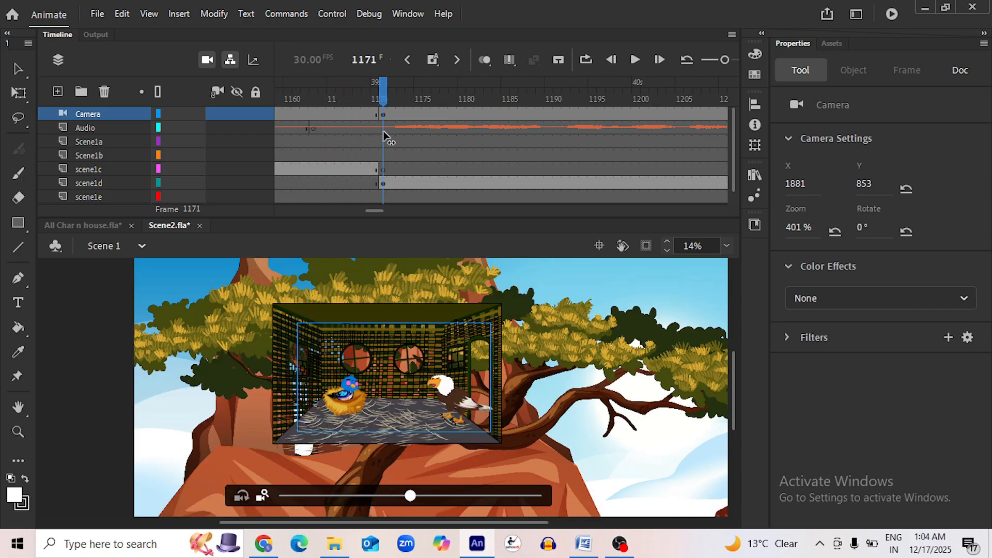
{"action": "scroll", "coordinate": [466, 398], "scroll_direction": "up", "scroll_amount": 3}
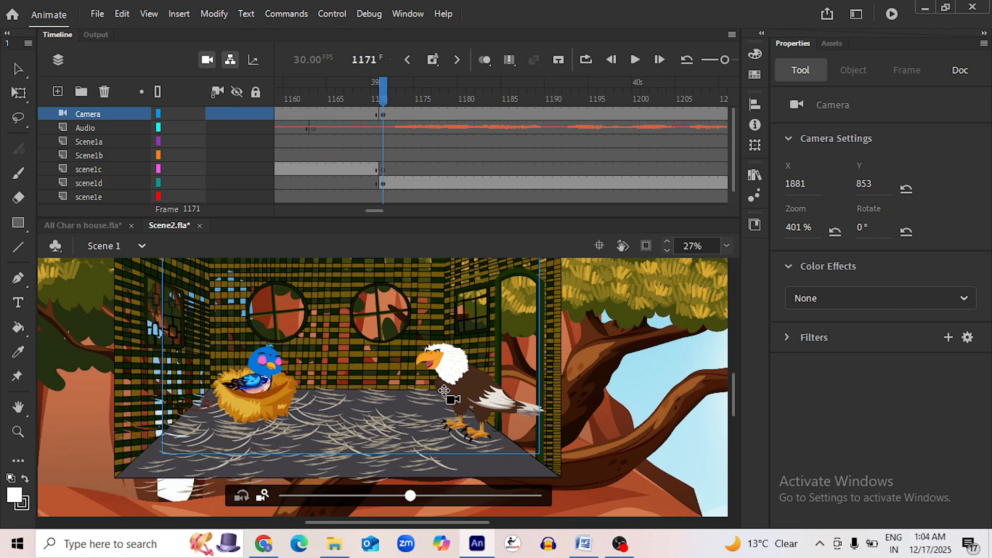
{"action": "key", "text": "ctrl+s"}
Open the scene1d symbol on the stage for editing at frame 1171, focused on the eagle
{"action": "left_click", "coordinate": [382, 184]}
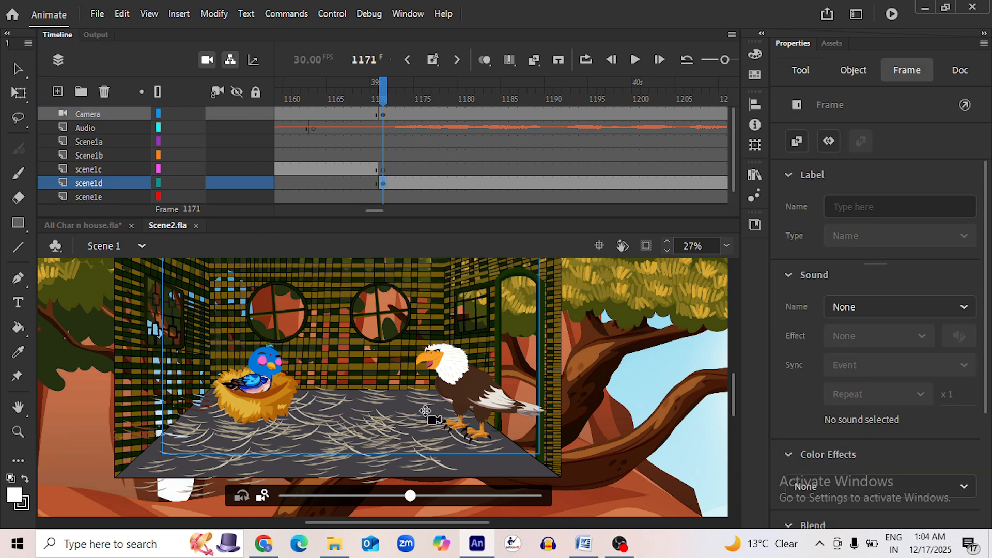
{"action": "scroll", "coordinate": [594, 406], "scroll_direction": "down", "scroll_amount": 3}
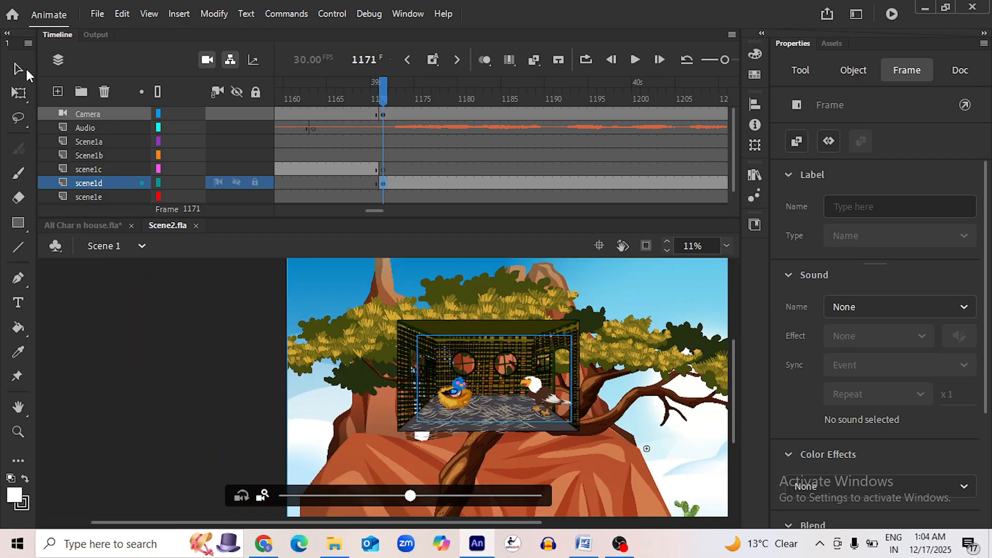
{"action": "left_click", "coordinate": [25, 73]}
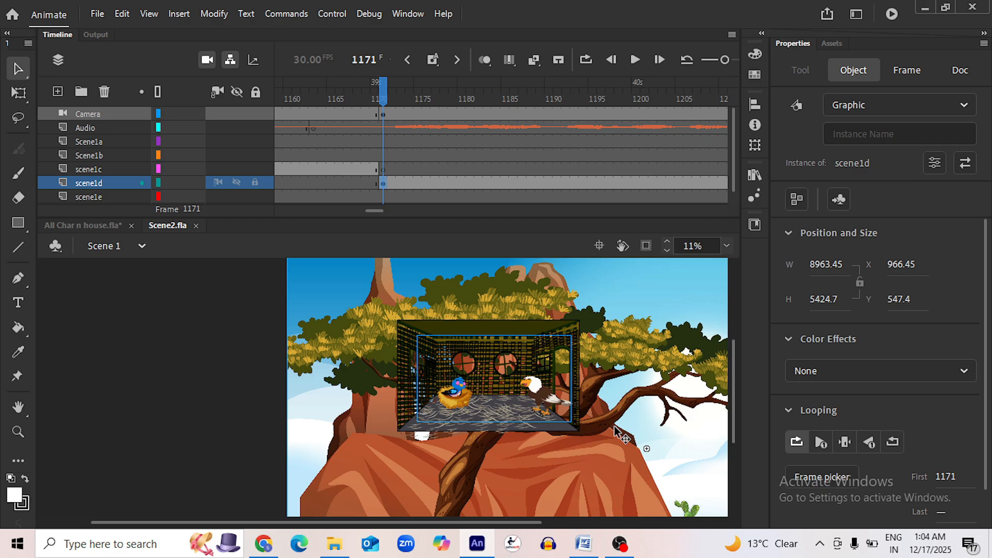
{"action": "double_click", "coordinate": [537, 394]}
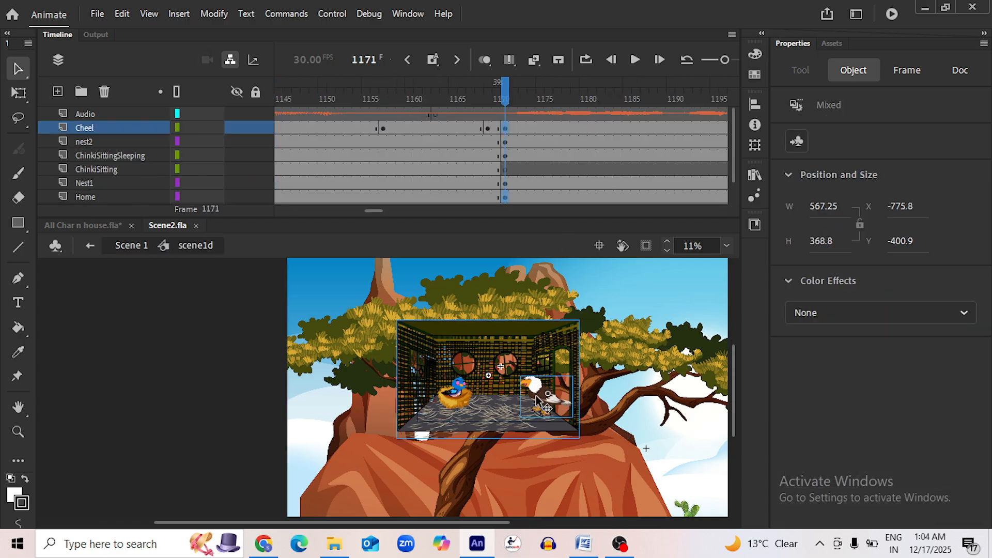
{"action": "scroll", "coordinate": [648, 400], "scroll_direction": "up", "scroll_amount": 5}
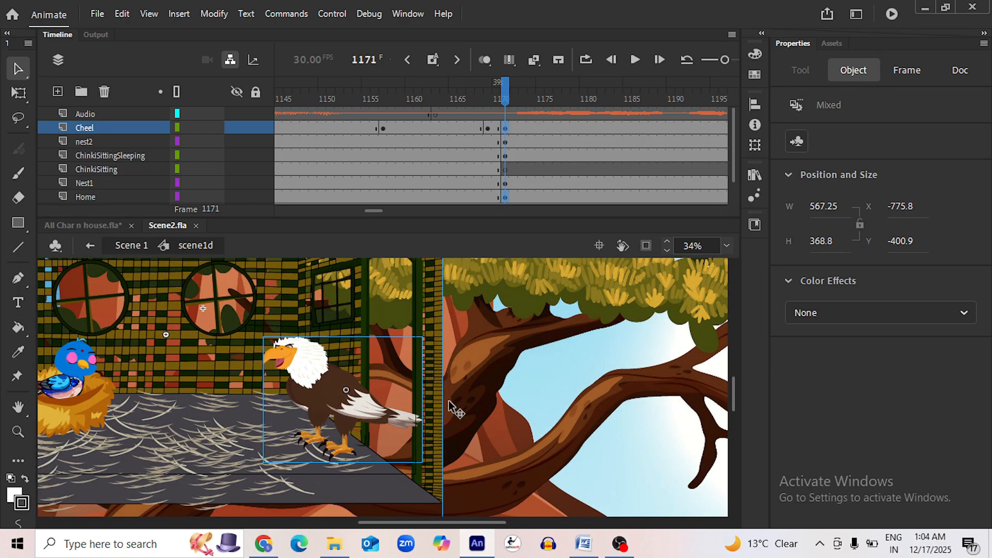
Compare the eagle with its frame 1169 keyframe on the Cheel layer, and set its first loop frame to 1171 at frame 1171
{"action": "mouse_move", "coordinate": [499, 93]}
{"action": "left_mouse_down"}
{"action": "mouse_move", "coordinate": [481, 94]}
{"action": "mouse_move", "coordinate": [495, 96]}
{"action": "left_mouse_up"}
{"action": "left_click", "coordinate": [488, 128]}
{"action": "left_click", "coordinate": [349, 404]}
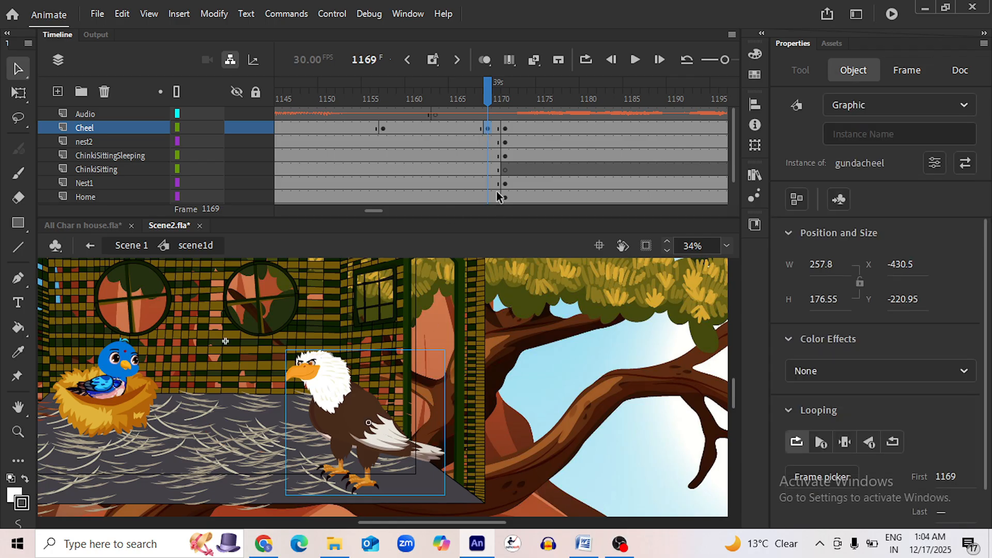
{"action": "left_click", "coordinate": [504, 130]}
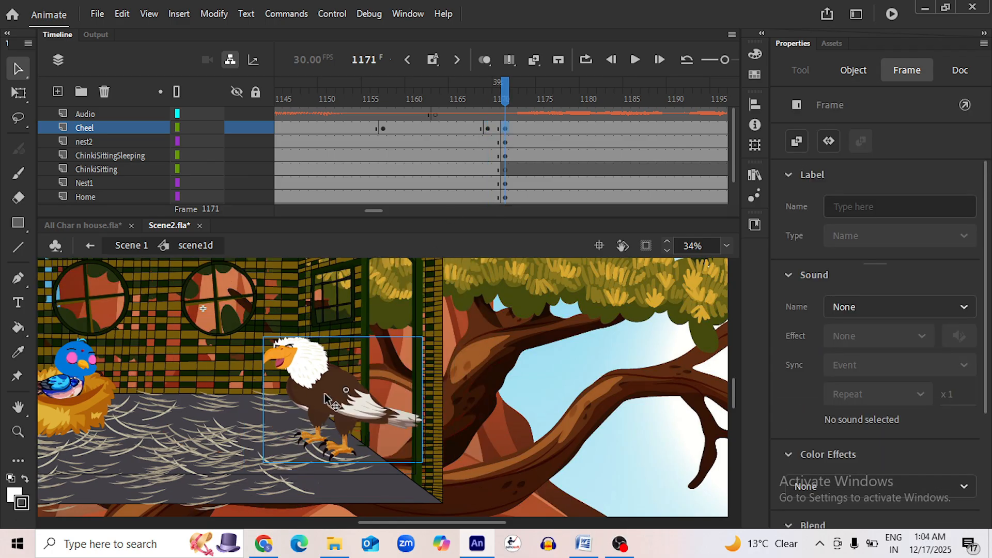
{"action": "left_click", "coordinate": [322, 399]}
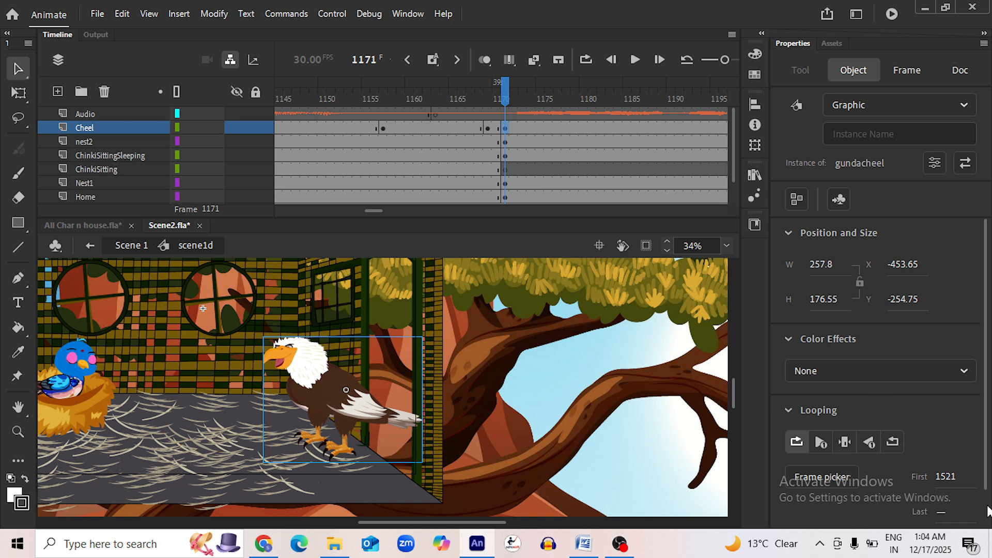
{"action": "left_click", "coordinate": [946, 478]}
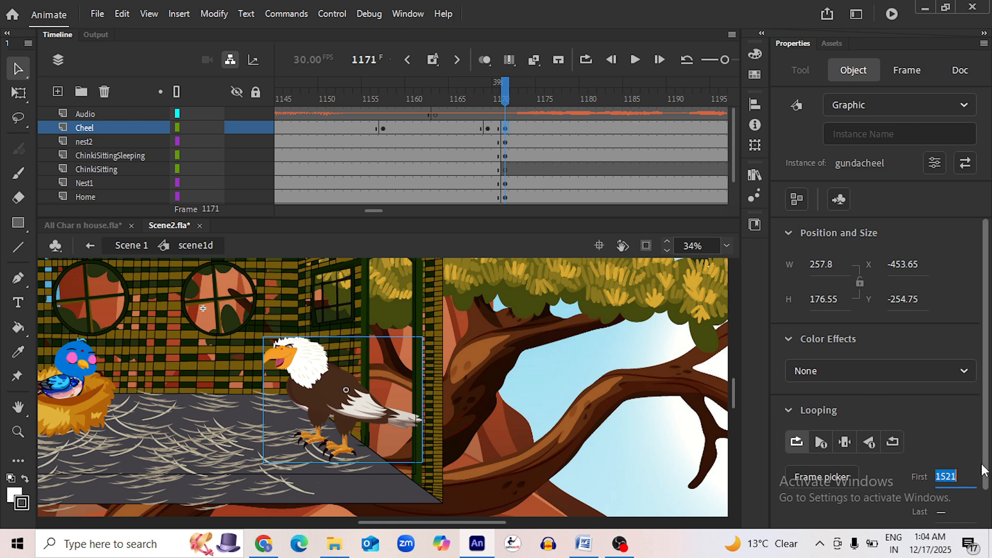
{"action": "type", "text": "1171"}
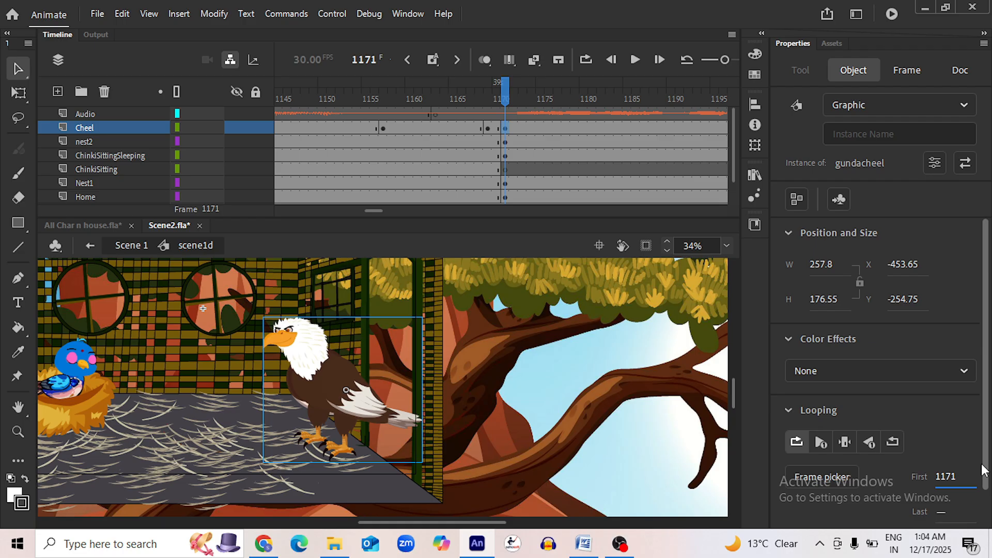
Save the document, then return from scene1d to the Scene 1 main timeline and preview playback from frame 1171
{"action": "key", "text": "ctrl+s"}
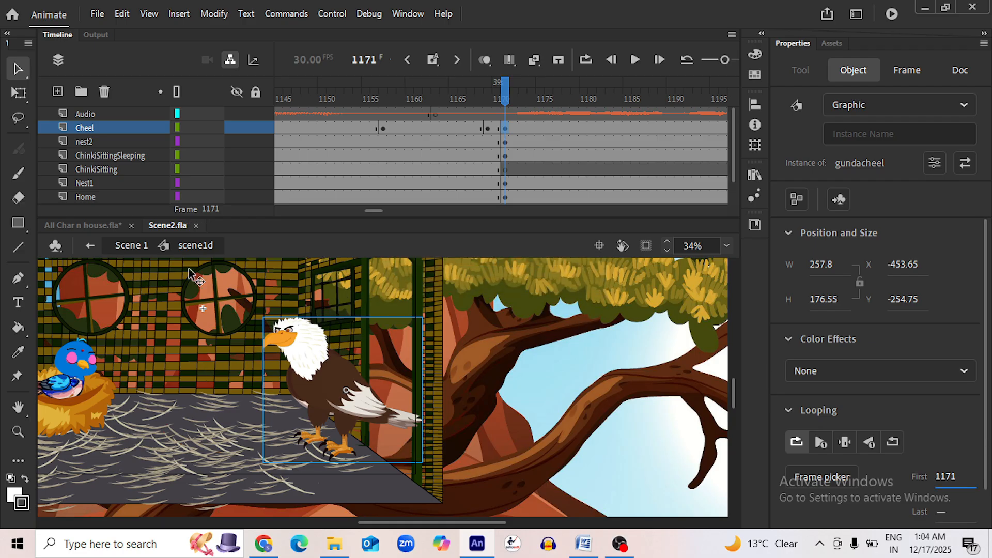
{"action": "left_click", "coordinate": [133, 246]}
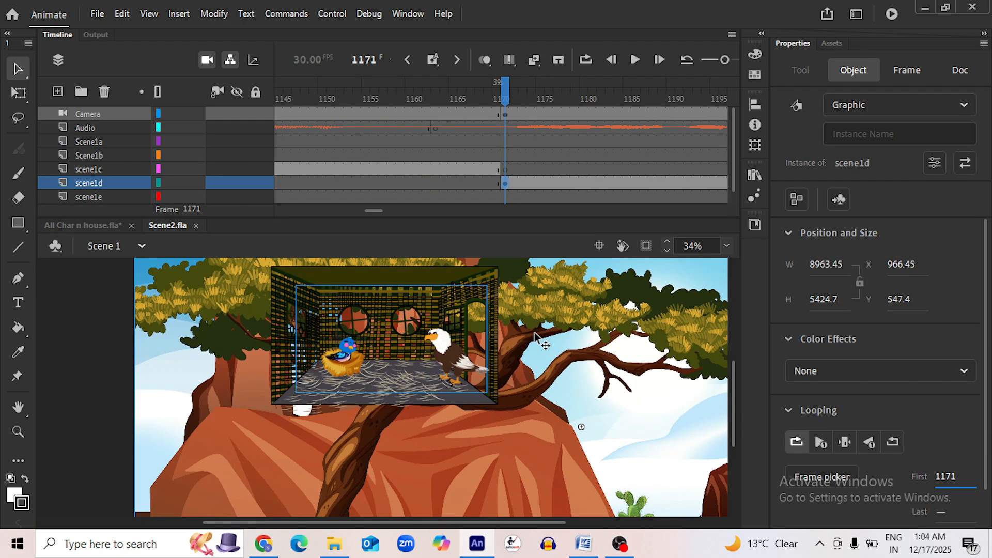
{"action": "left_click", "coordinate": [636, 59]}
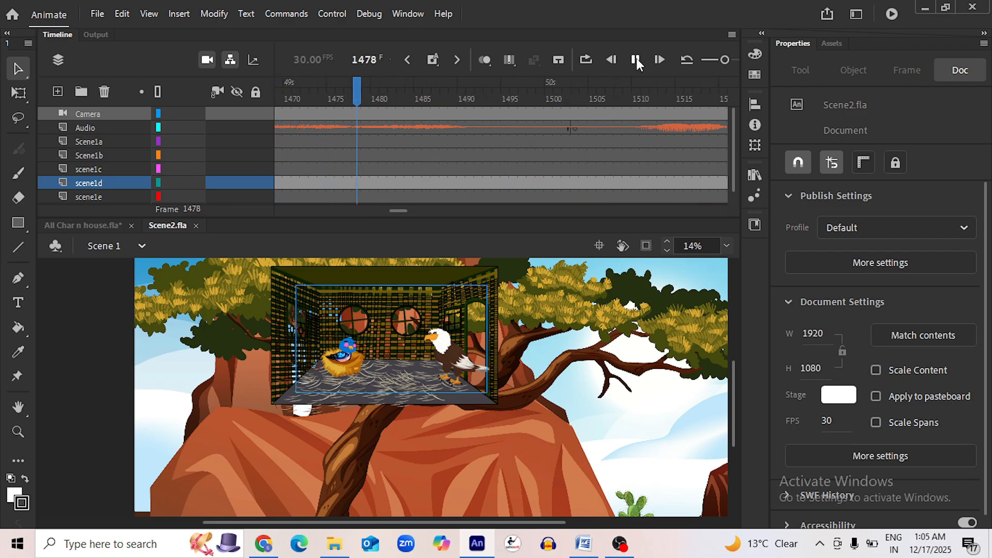
{"action": "left_click", "coordinate": [635, 60]}
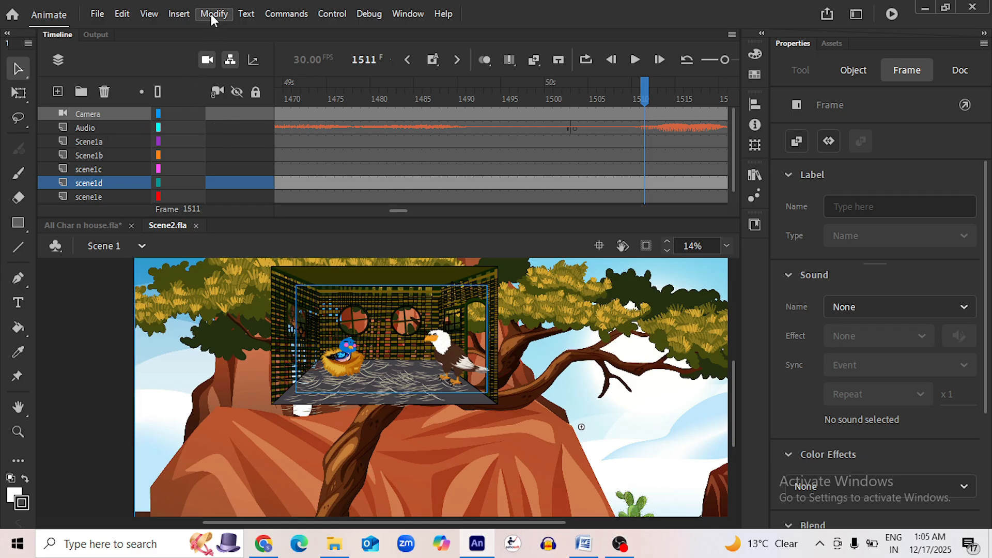
Activate the camera, play on to frame 1637, and zoom to 803%, framing the eagle at X 2749, Y 1427
{"action": "left_click", "coordinate": [201, 58]}
{"action": "left_click", "coordinate": [204, 57]}
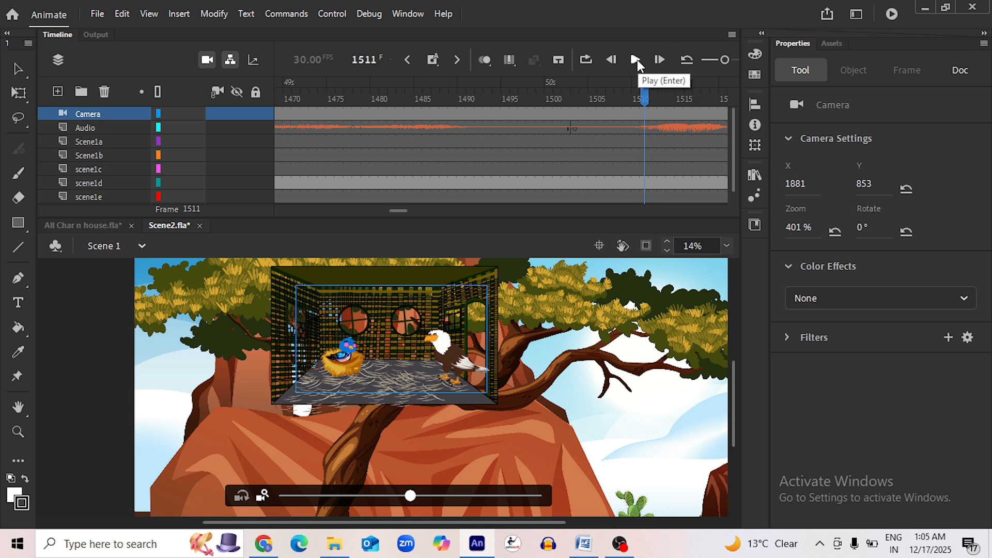
{"action": "left_click", "coordinate": [636, 60]}
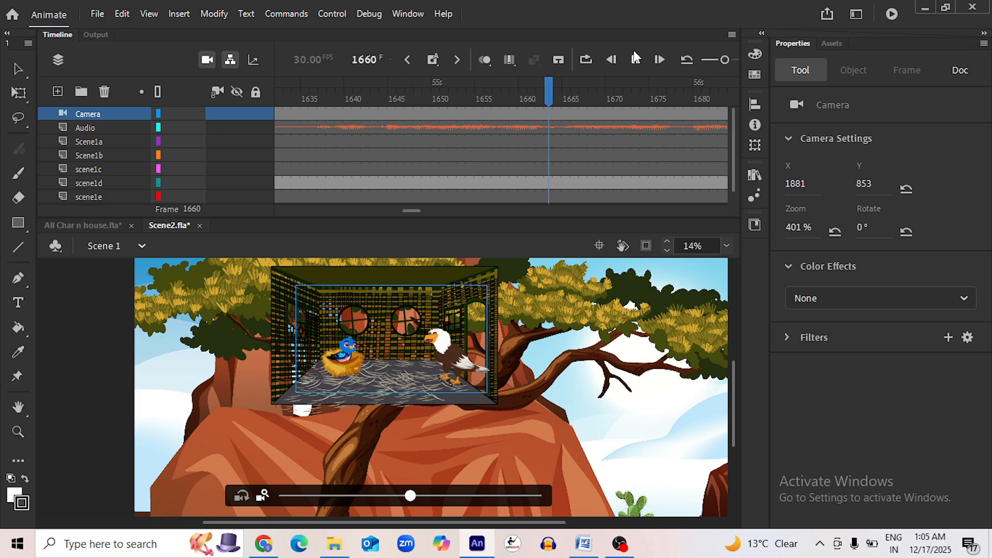
{"action": "left_click", "coordinate": [600, 98]}
{"action": "left_click_drag", "start_coordinate": [439, 119], "coordinate": [406, 126]}
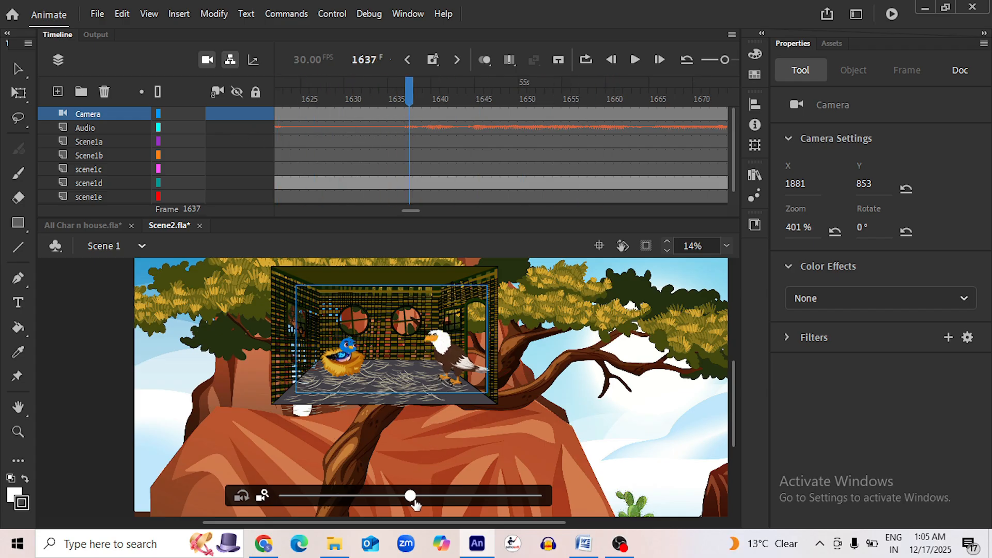
{"action": "left_click_drag", "start_coordinate": [586, 499], "coordinate": [598, 500]}
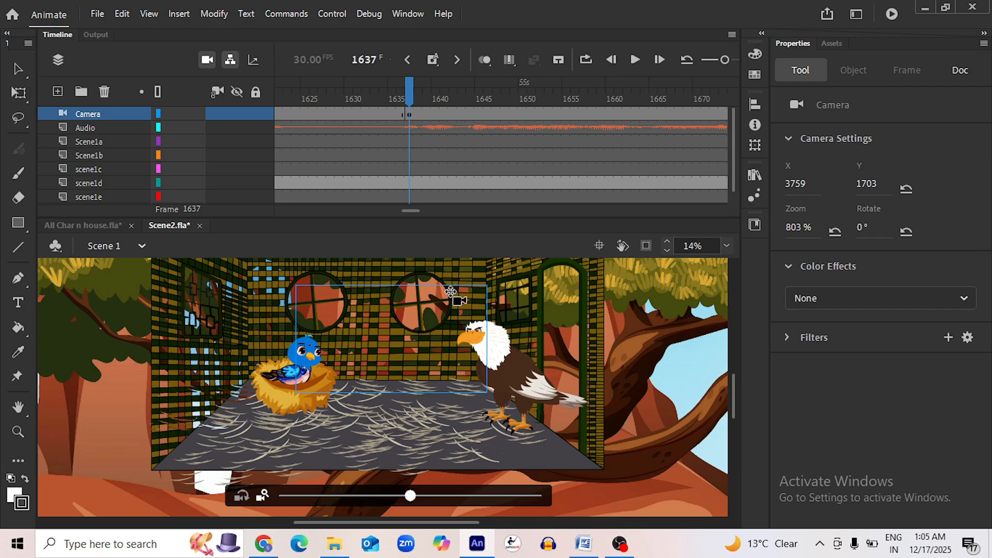
{"action": "left_click_drag", "start_coordinate": [449, 291], "coordinate": [421, 285]}
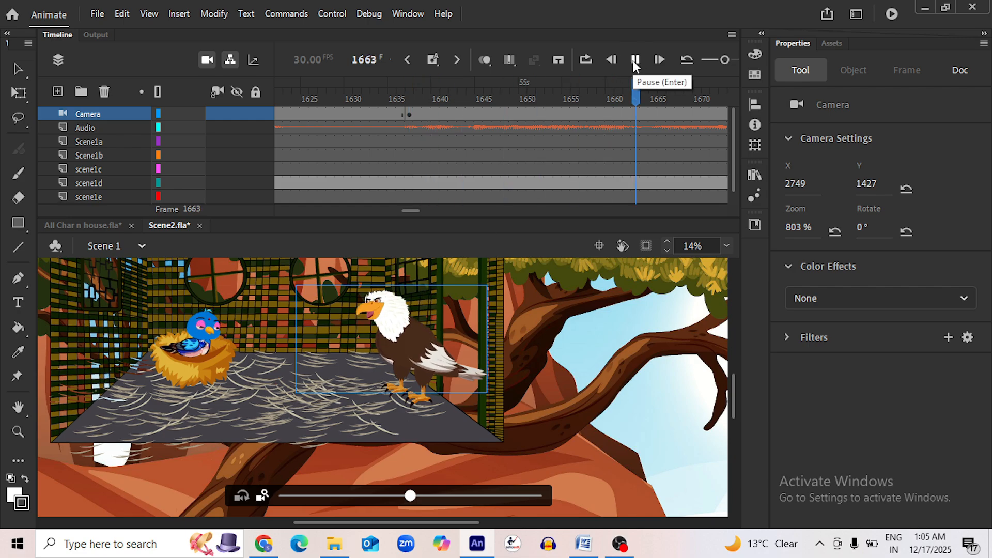
Stop playback at frame 1708 and zoom the camera out to 462%, framing both birds at X 2101, Y 962
{"action": "left_click", "coordinate": [635, 60]}
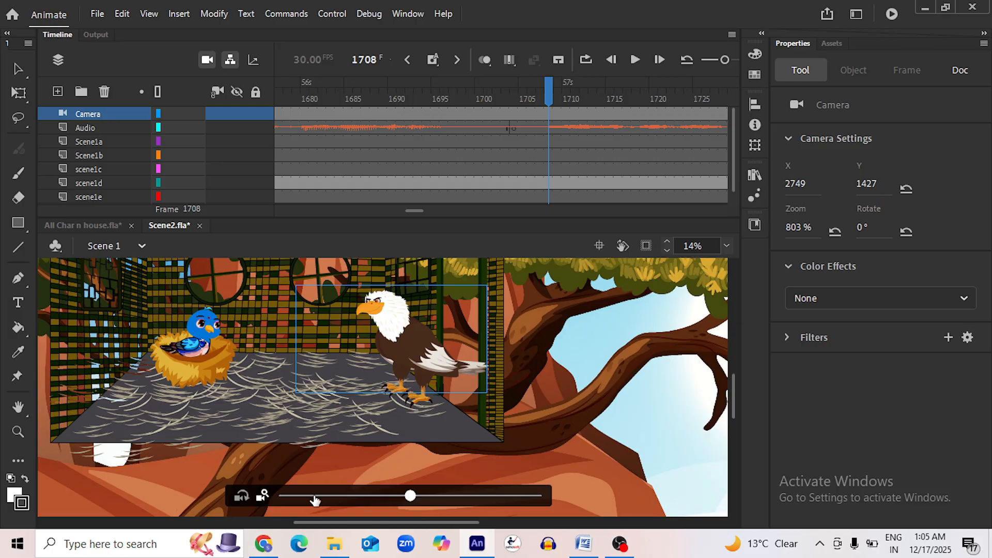
{"action": "left_click_drag", "start_coordinate": [314, 501], "coordinate": [314, 498]}
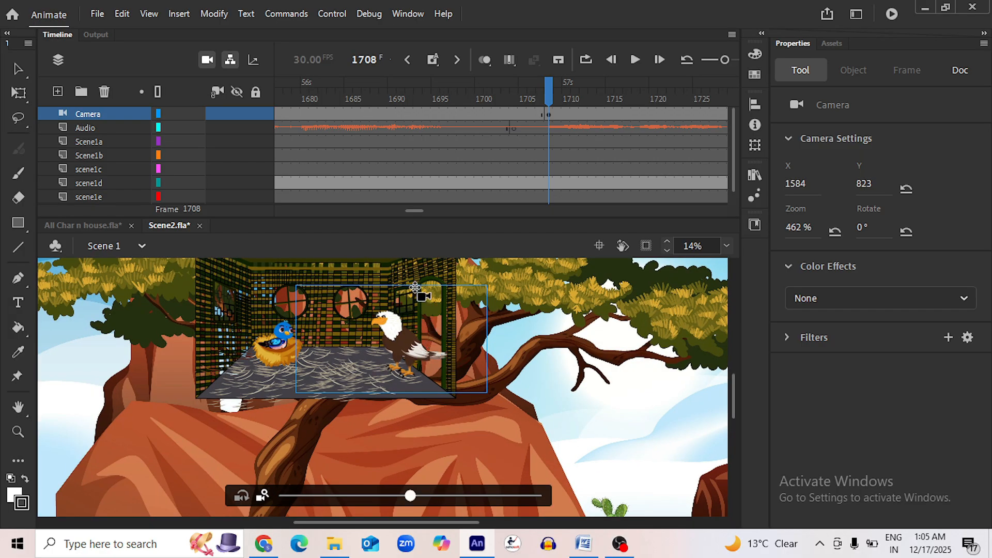
{"action": "left_click_drag", "start_coordinate": [394, 283], "coordinate": [364, 271]}
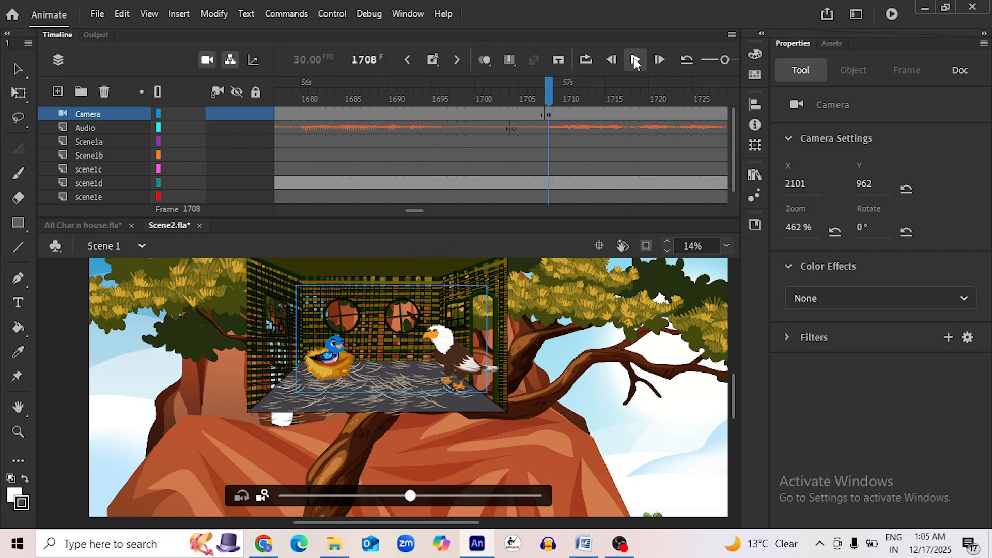
Play on and go to frame 1975, zoom the camera to 1280%, and frame the blue bird in its nest at X 7307, Y 2273
{"action": "left_click", "coordinate": [635, 60]}
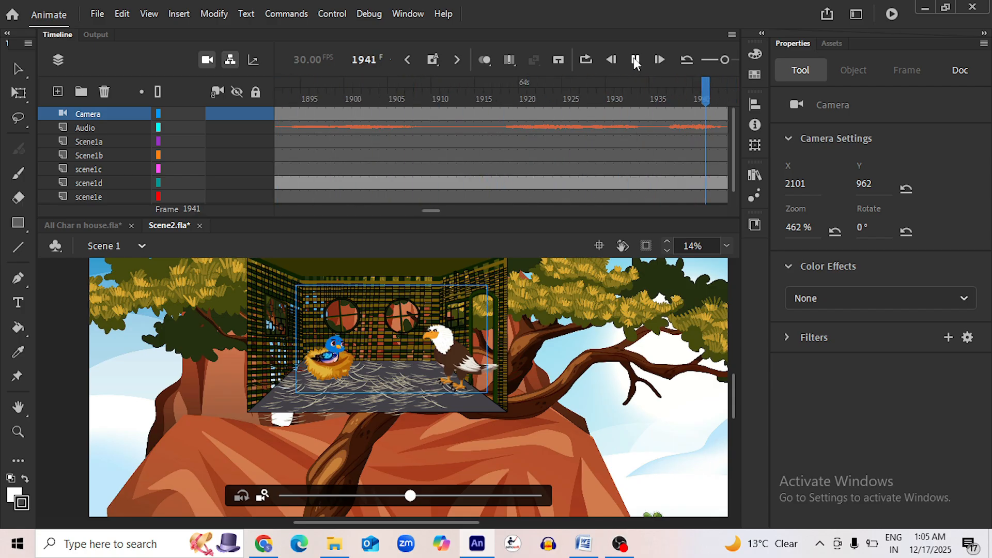
{"action": "left_click", "coordinate": [635, 60]}
{"action": "left_click", "coordinate": [523, 102]}
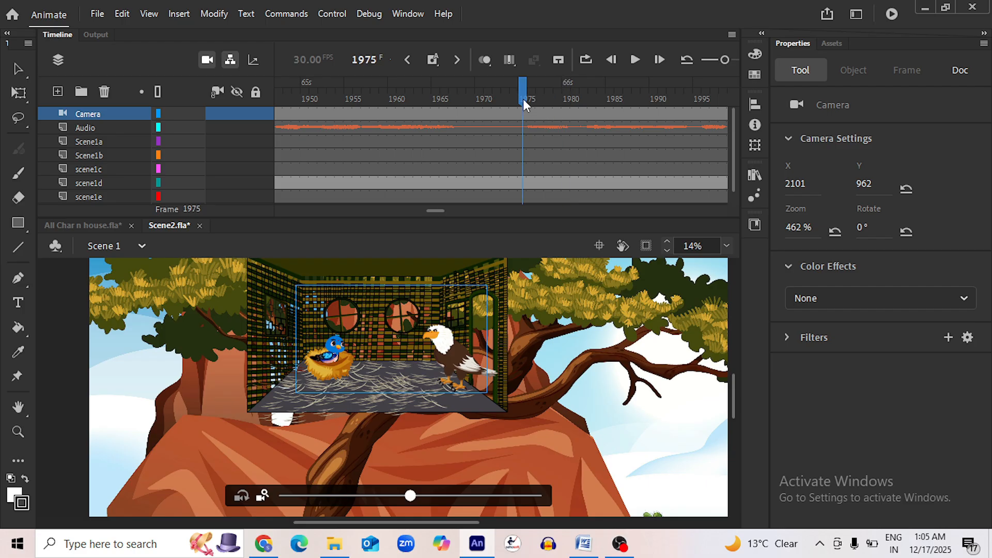
{"action": "left_click_drag", "start_coordinate": [411, 497], "coordinate": [573, 499]}
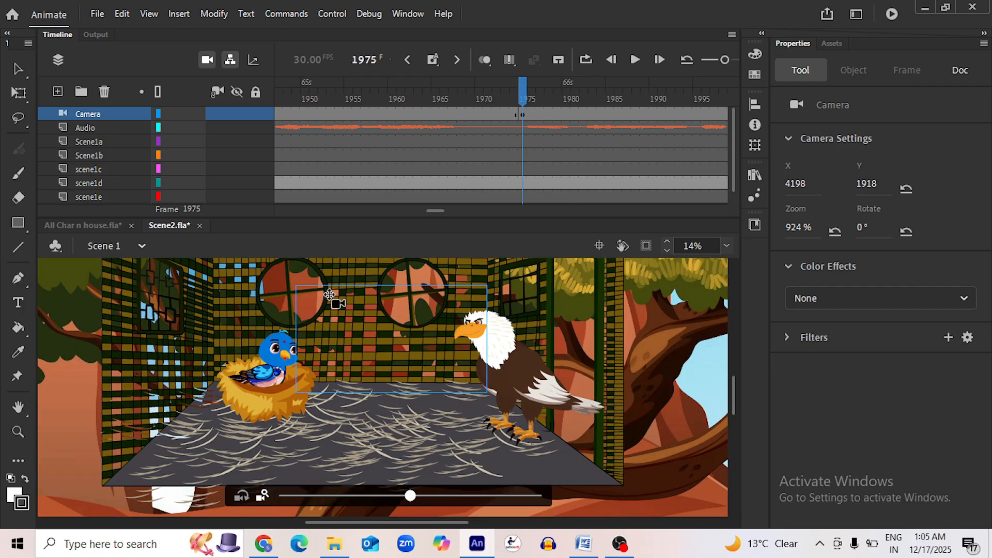
{"action": "left_click_drag", "start_coordinate": [329, 295], "coordinate": [403, 307]}
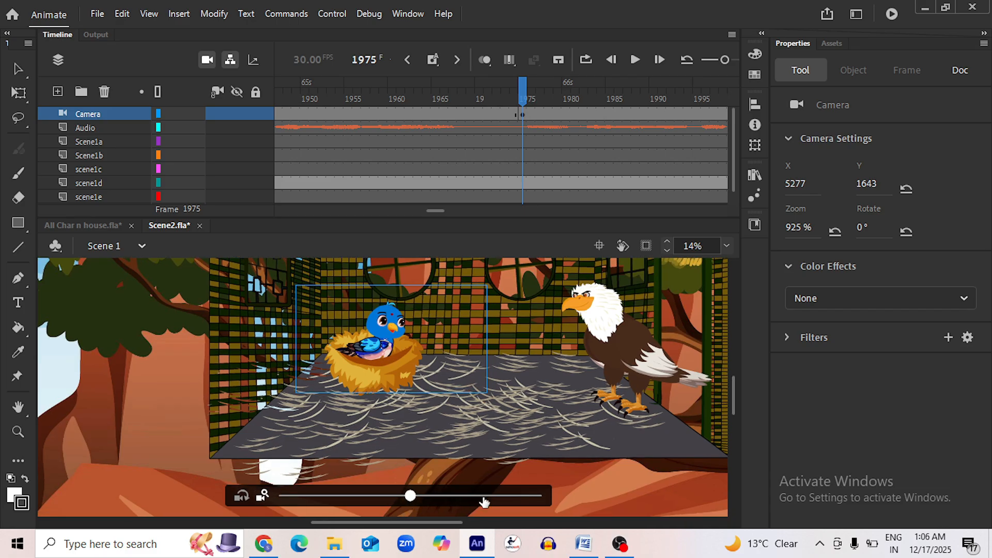
{"action": "left_click_drag", "start_coordinate": [484, 501], "coordinate": [484, 498]}
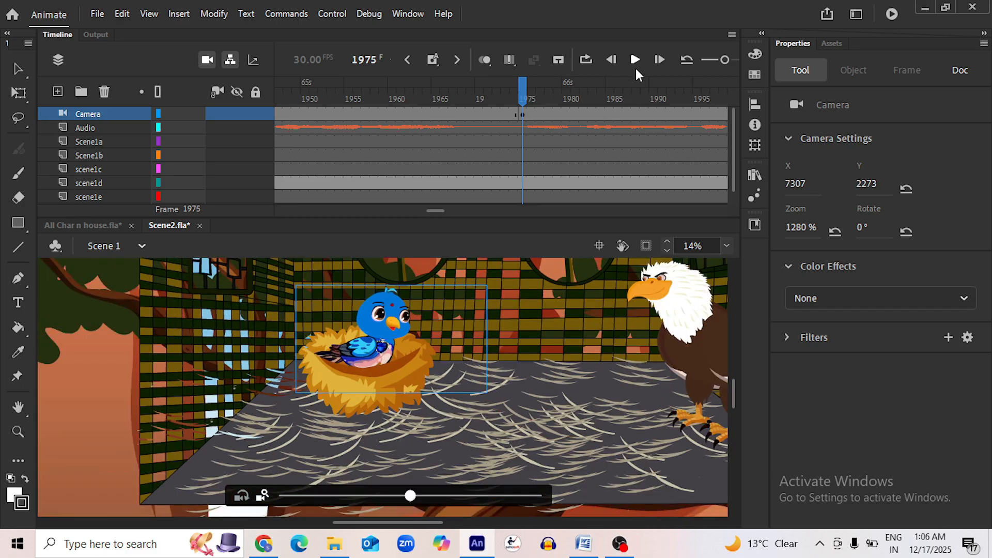
Play on to frame 2230, zoom the camera out to 444%, and frame both birds inside the house at X 2058, Y 920
{"action": "left_click", "coordinate": [634, 60]}
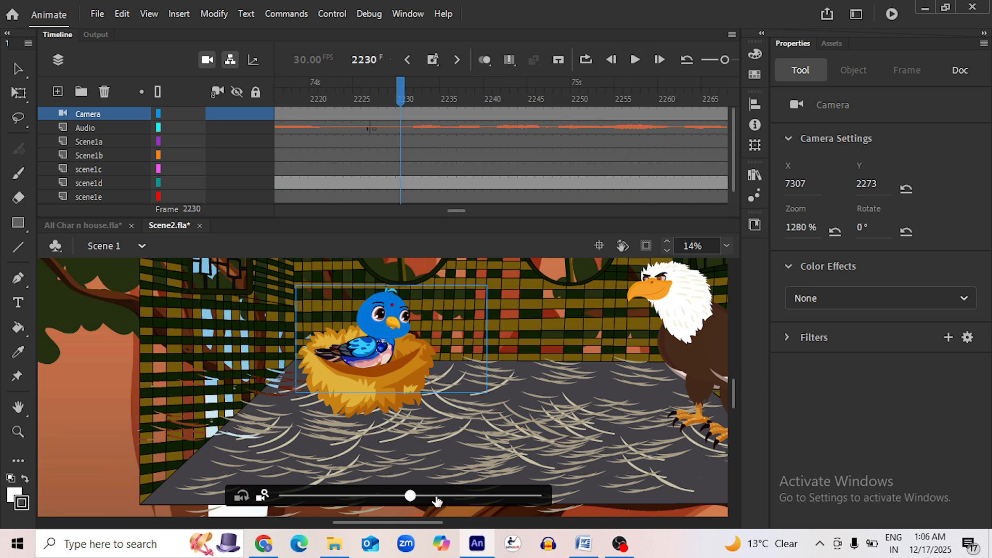
{"action": "left_click", "coordinate": [280, 500]}
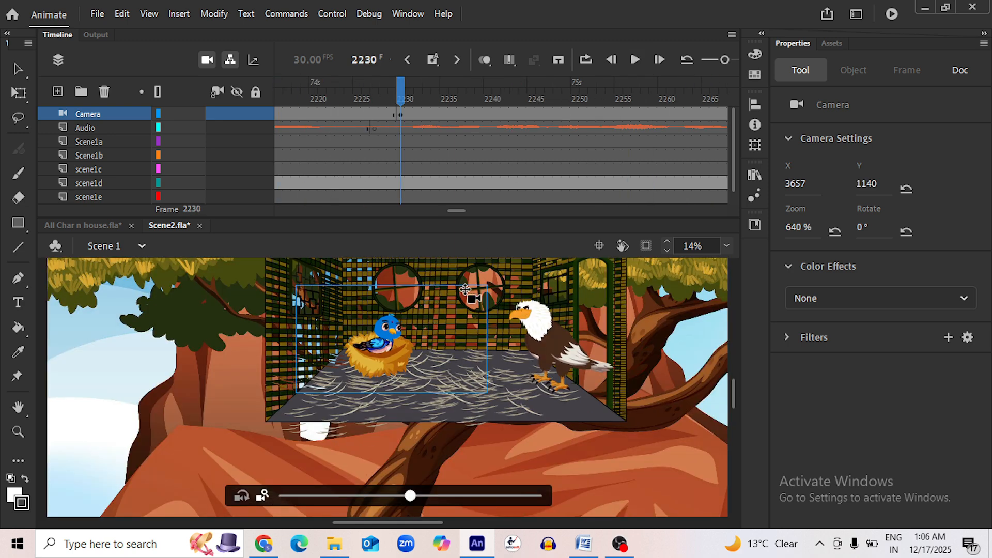
{"action": "left_click_drag", "start_coordinate": [465, 289], "coordinate": [472, 288]}
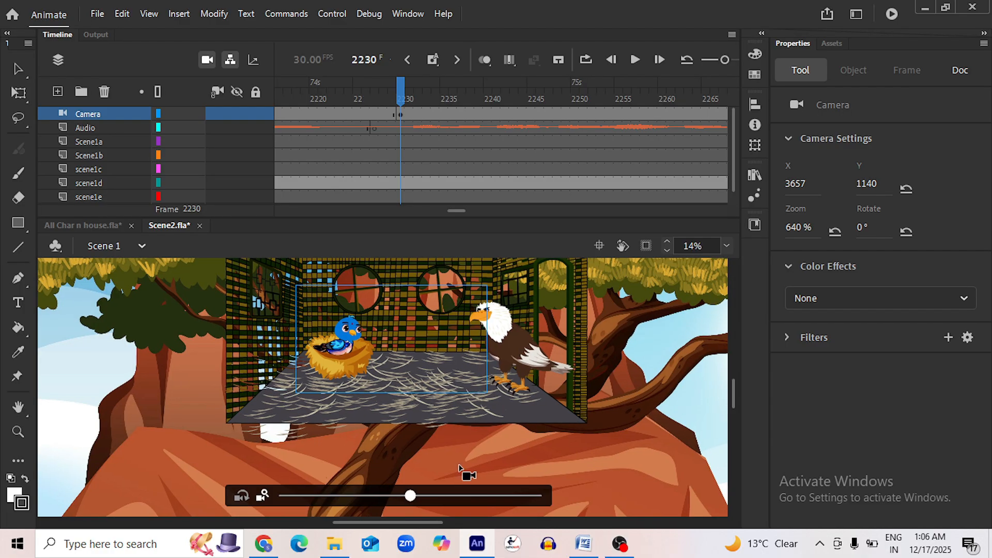
{"action": "left_click", "coordinate": [309, 499]}
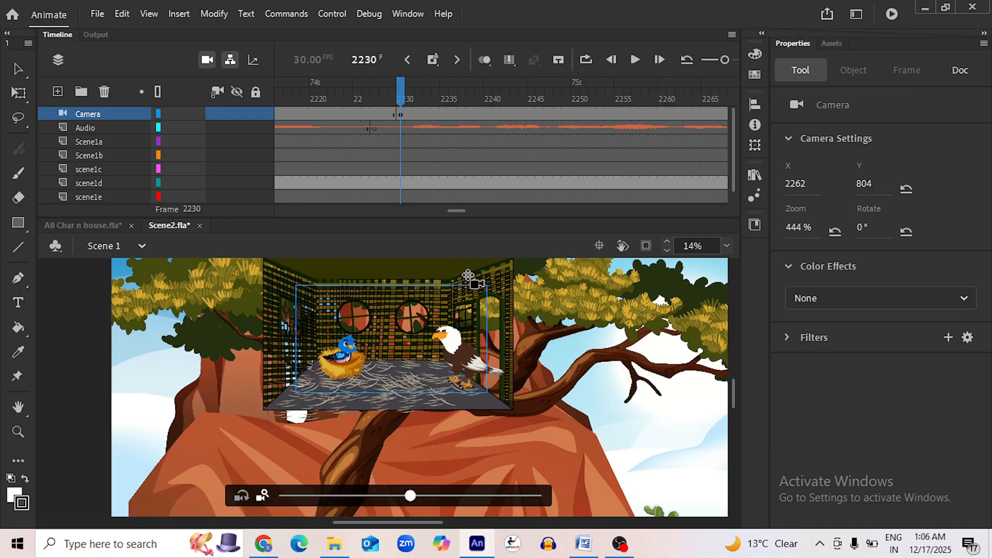
{"action": "left_click_drag", "start_coordinate": [468, 274], "coordinate": [474, 275]}
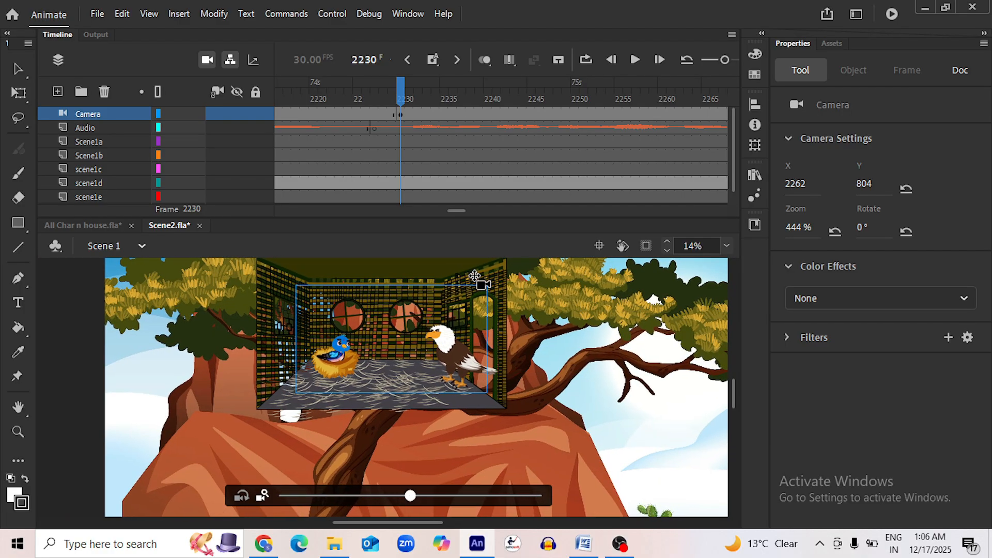
Play on to frame 2548, zoom the camera to 1104%, and frame the eagle at X 3668, Y 2196
{"action": "left_click", "coordinate": [635, 58]}
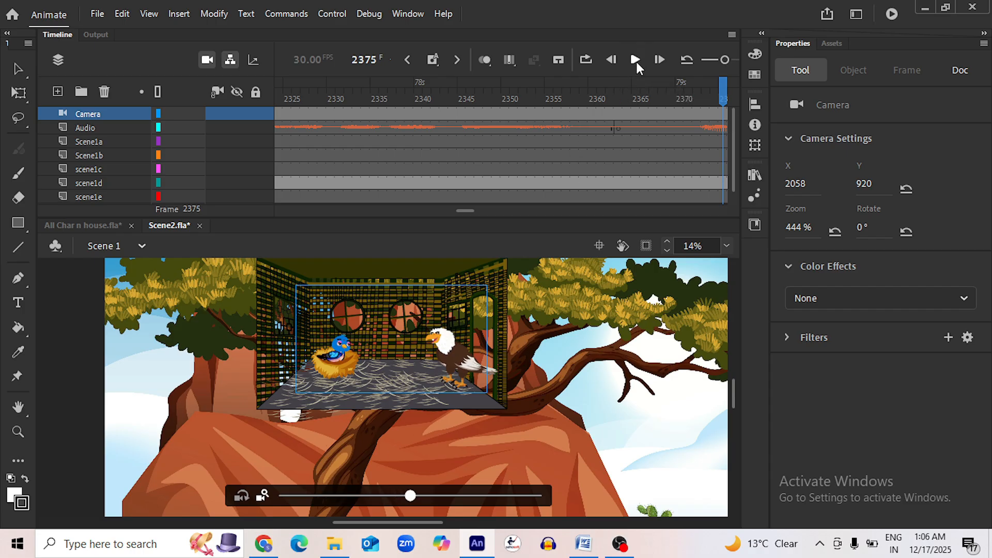
{"action": "left_click", "coordinate": [636, 60]}
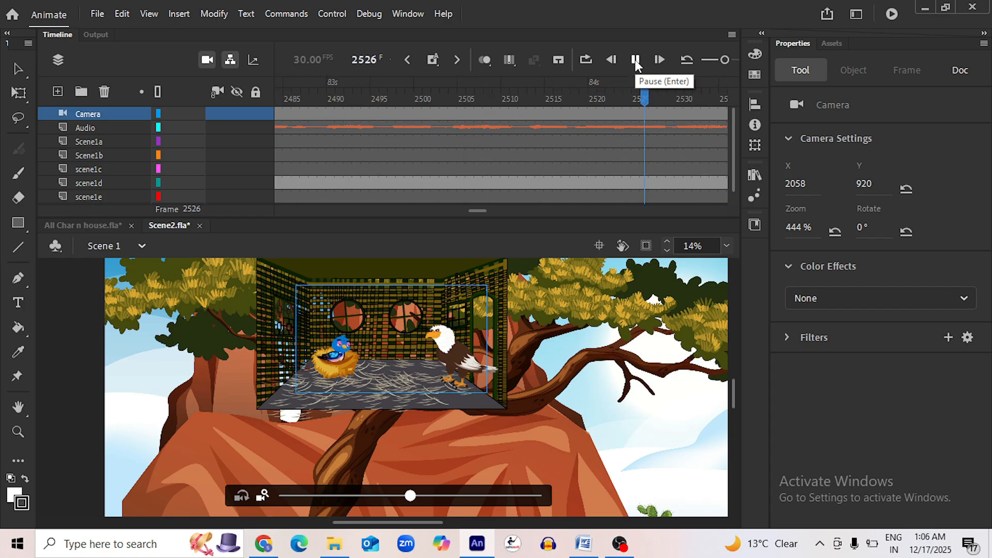
{"action": "left_click", "coordinate": [635, 60]}
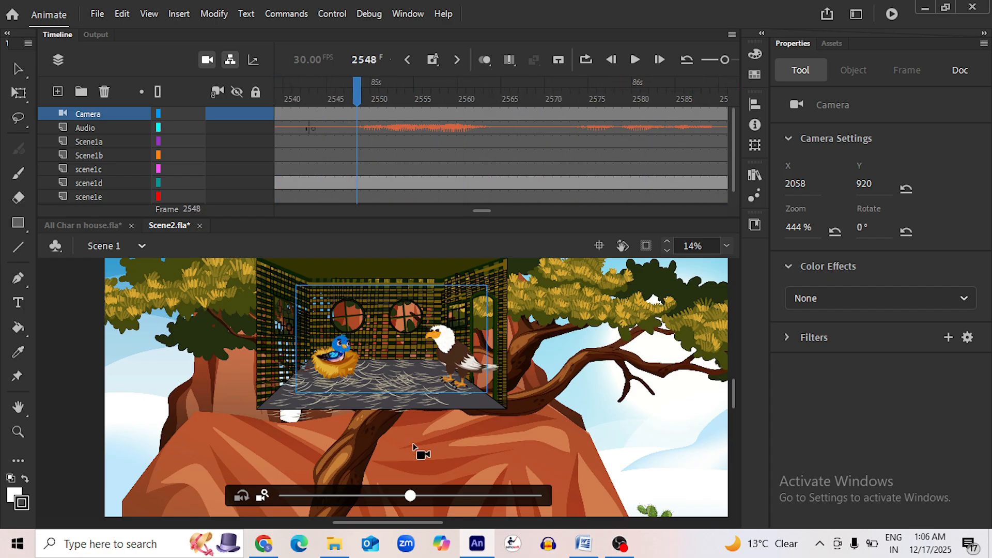
{"action": "scroll", "coordinate": [619, 481], "scroll_direction": "up", "scroll_amount": 3}
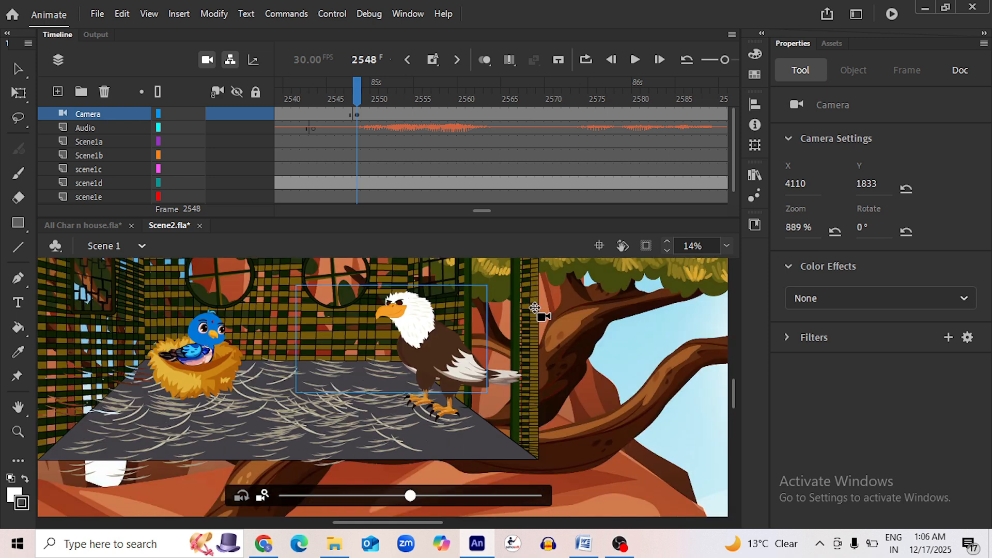
{"action": "left_click_drag", "start_coordinate": [535, 309], "coordinate": [459, 279]}
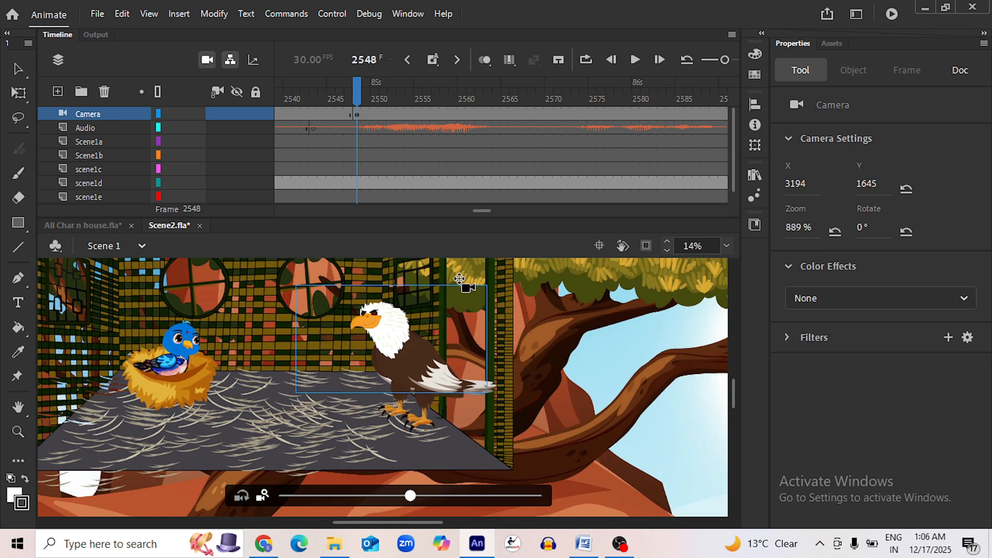
{"action": "left_click", "coordinate": [454, 499]}
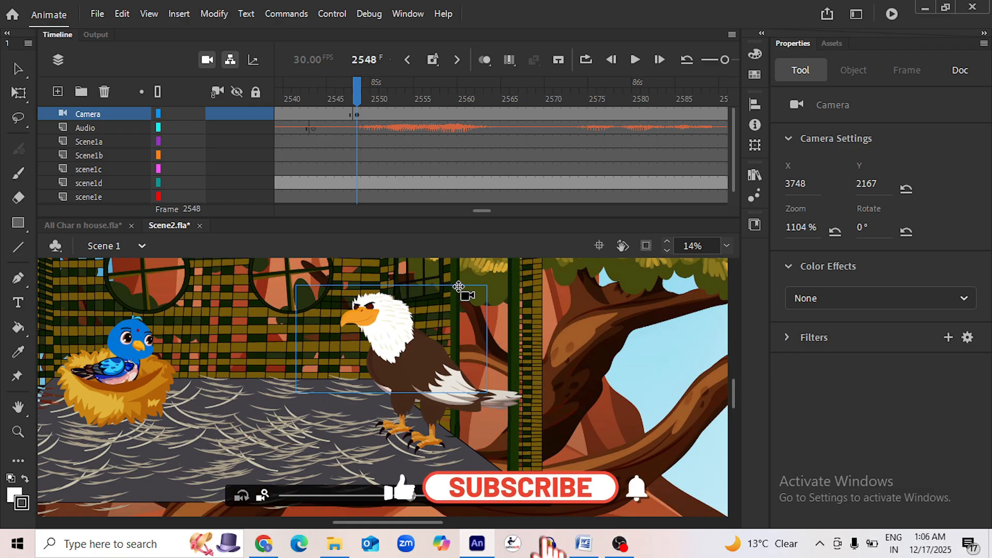
{"action": "left_click_drag", "start_coordinate": [458, 287], "coordinate": [456, 287]}
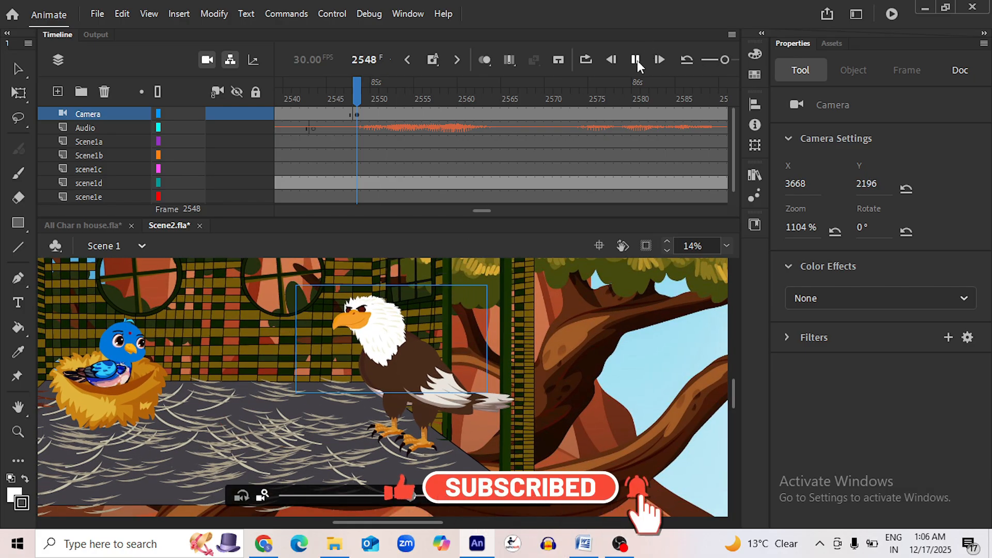
Play on and go to frame 2874, zoom the camera out to 487%, and frame both birds inside the house
{"action": "left_click", "coordinate": [636, 60]}
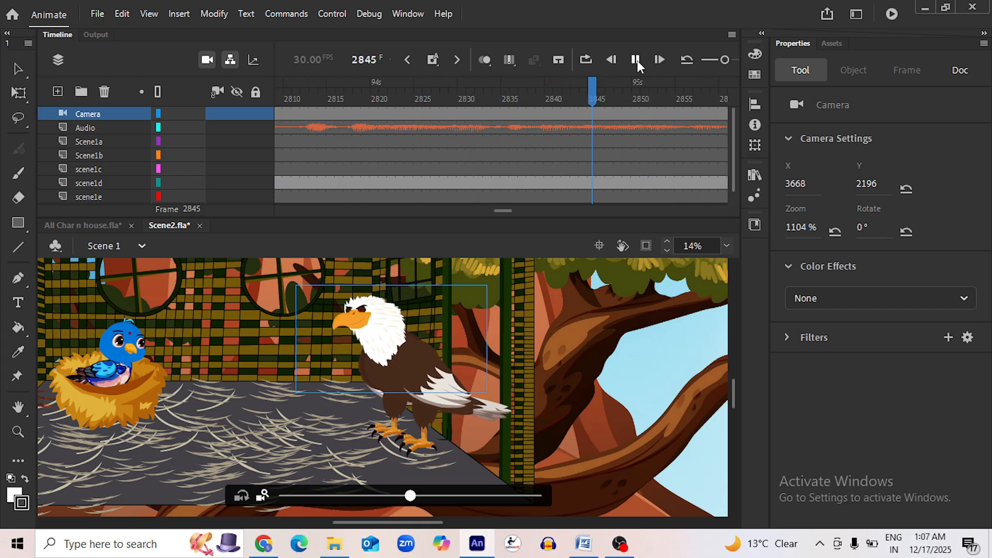
{"action": "left_click", "coordinate": [636, 60]}
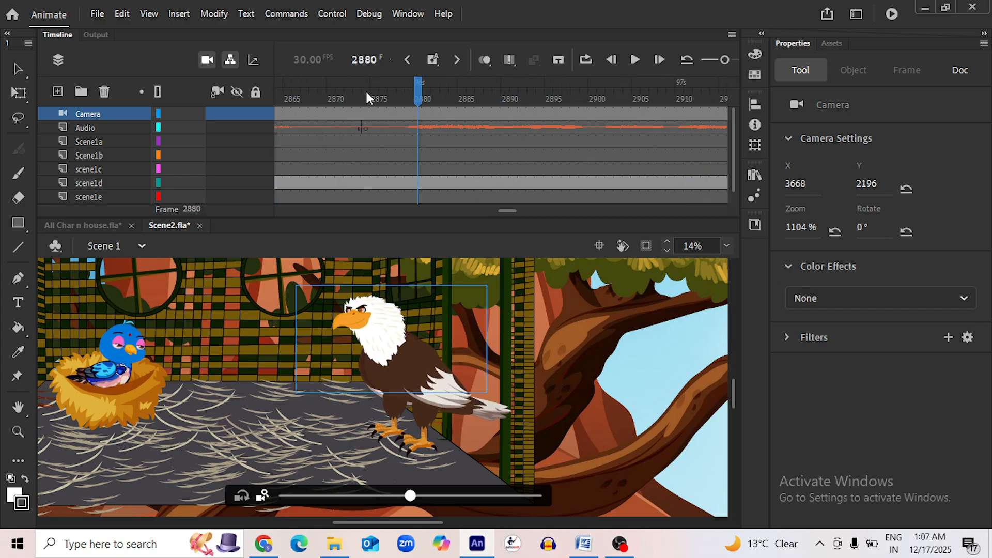
{"action": "left_click", "coordinate": [365, 92]}
{"action": "left_click_drag", "start_coordinate": [404, 497], "coordinate": [290, 497]}
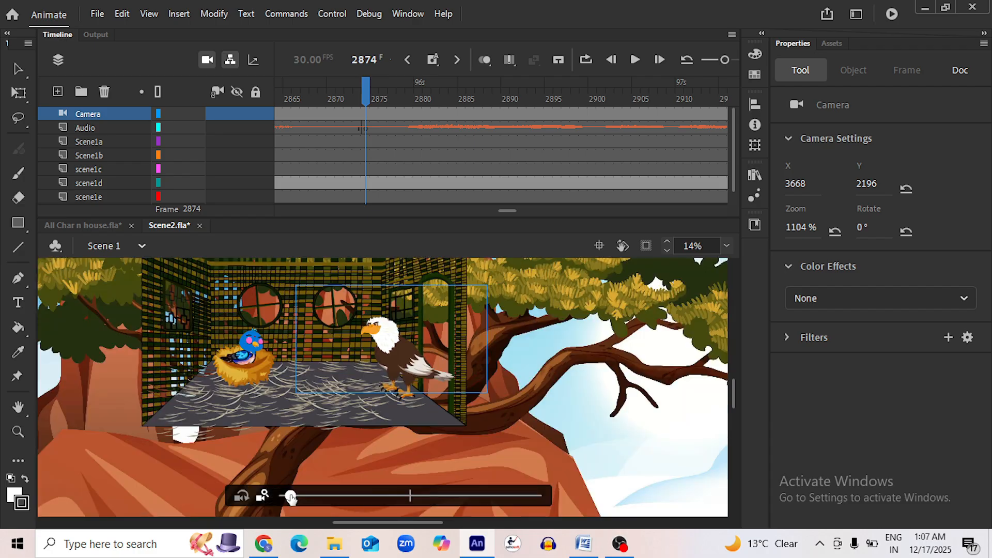
{"action": "left_click_drag", "start_coordinate": [311, 303], "coordinate": [411, 291]}
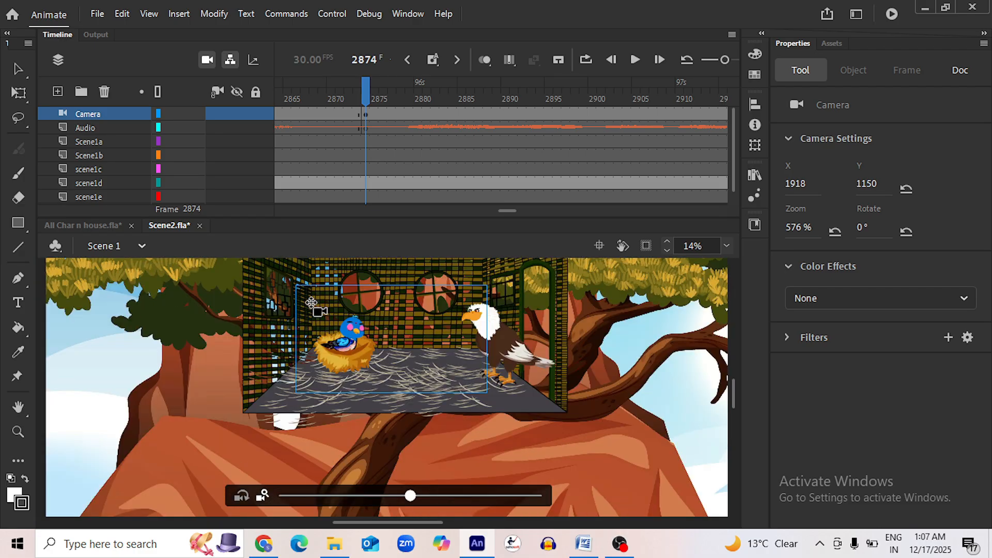
{"action": "left_click_drag", "start_coordinate": [392, 497], "coordinate": [388, 497]}
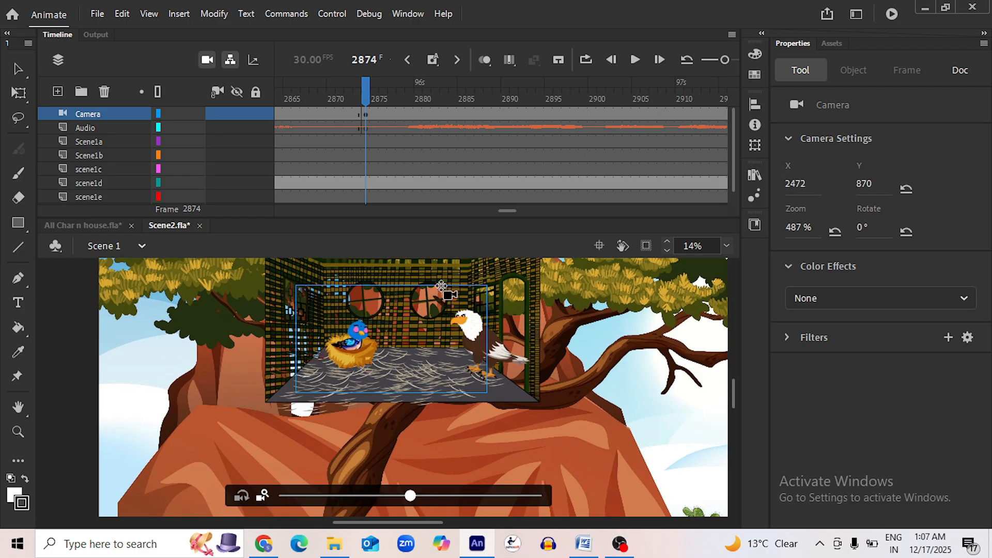
{"action": "left_click_drag", "start_coordinate": [441, 286], "coordinate": [463, 287]}
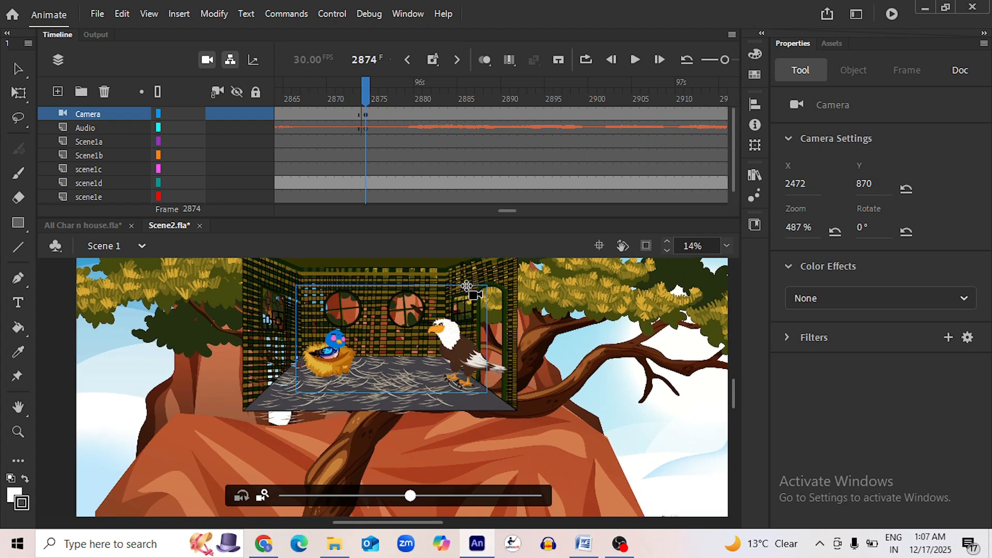
Zoom the frame 2874 camera out to 445% and fine-tune its framing of both birds to X 2033, Y 898
{"action": "left_click_drag", "start_coordinate": [401, 500], "coordinate": [395, 498]}
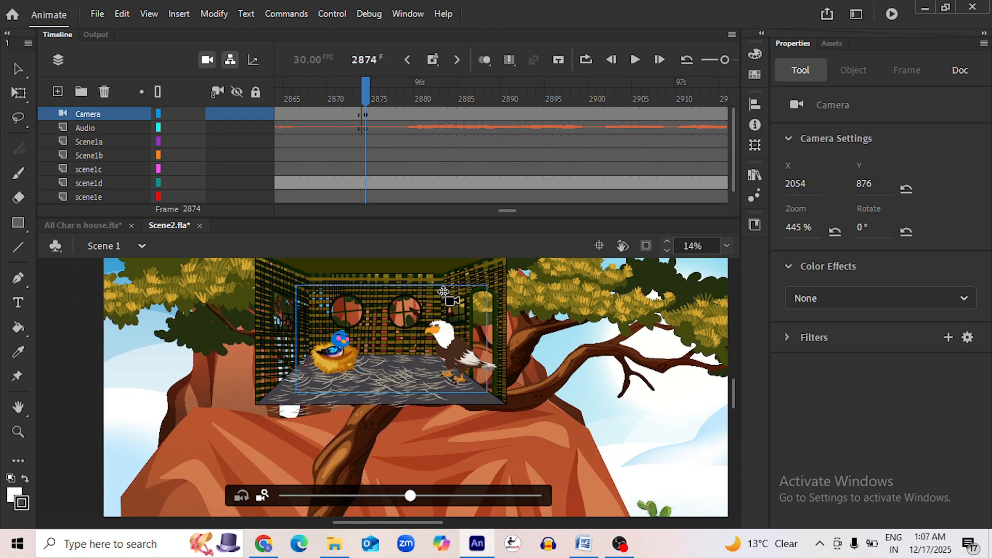
{"action": "left_click_drag", "start_coordinate": [442, 287], "coordinate": [443, 286]}
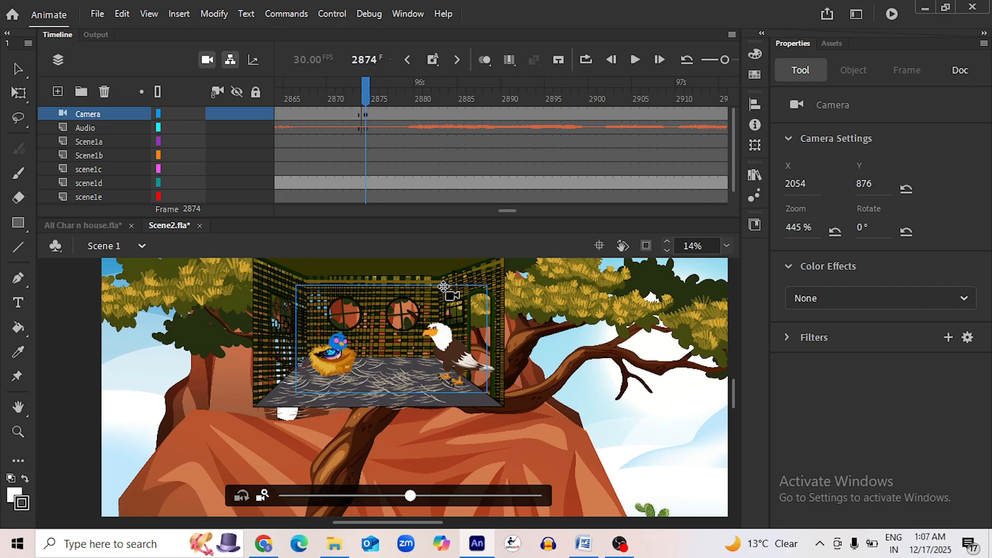
{"action": "left_click_drag", "start_coordinate": [522, 291], "coordinate": [523, 292]}
Play on to frame 2994, zoom the camera to 795%, and frame the eagle at X 2737, Y 1430
{"action": "left_click", "coordinate": [636, 60]}
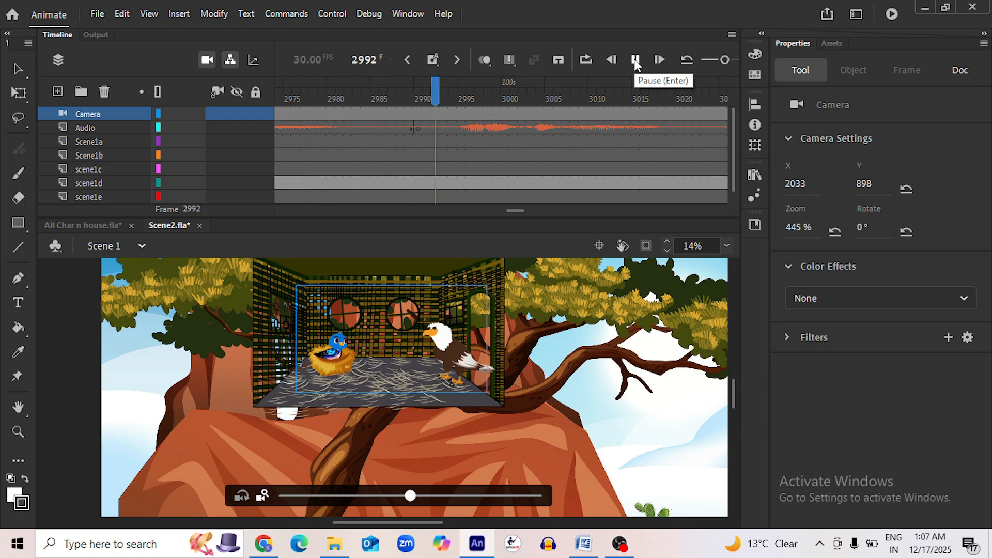
{"action": "left_click", "coordinate": [636, 60]}
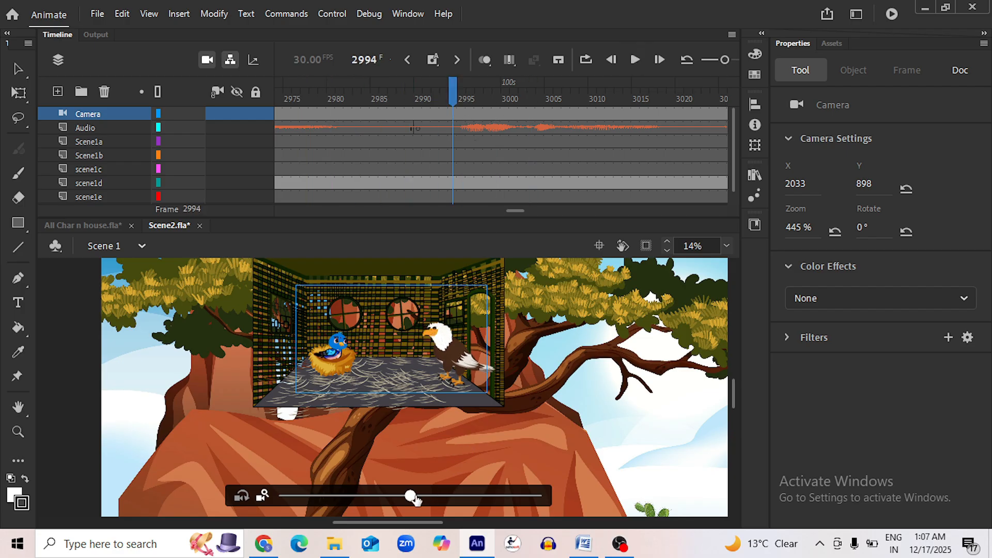
{"action": "left_click_drag", "start_coordinate": [512, 495], "coordinate": [511, 495]}
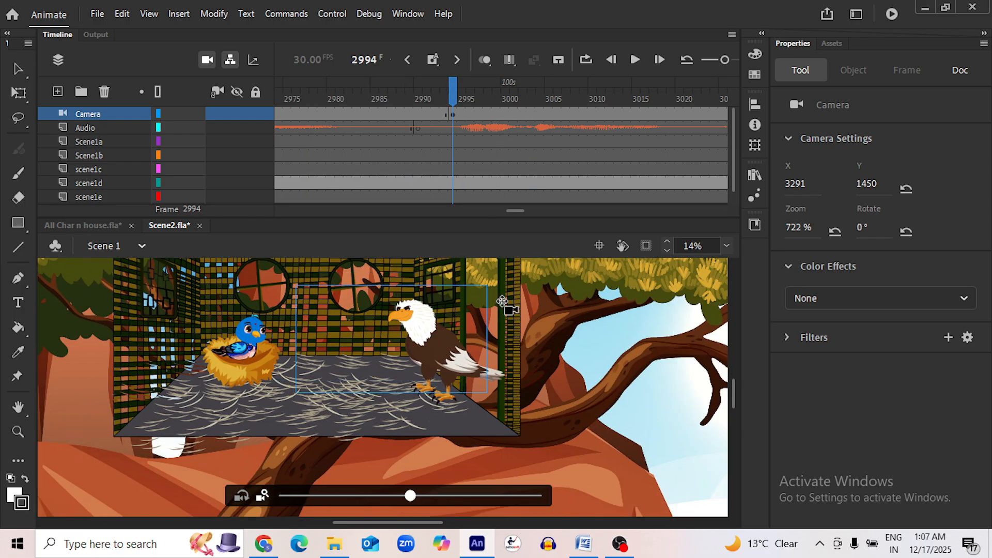
{"action": "left_click_drag", "start_coordinate": [502, 301], "coordinate": [432, 283]}
{"action": "left_click_drag", "start_coordinate": [410, 496], "coordinate": [435, 495]}
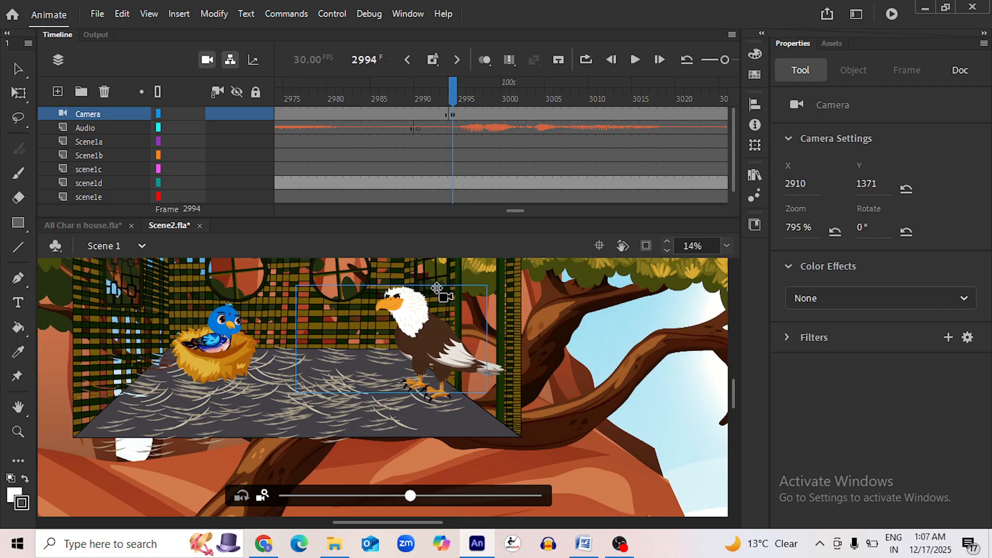
{"action": "left_click_drag", "start_coordinate": [437, 289], "coordinate": [442, 283]}
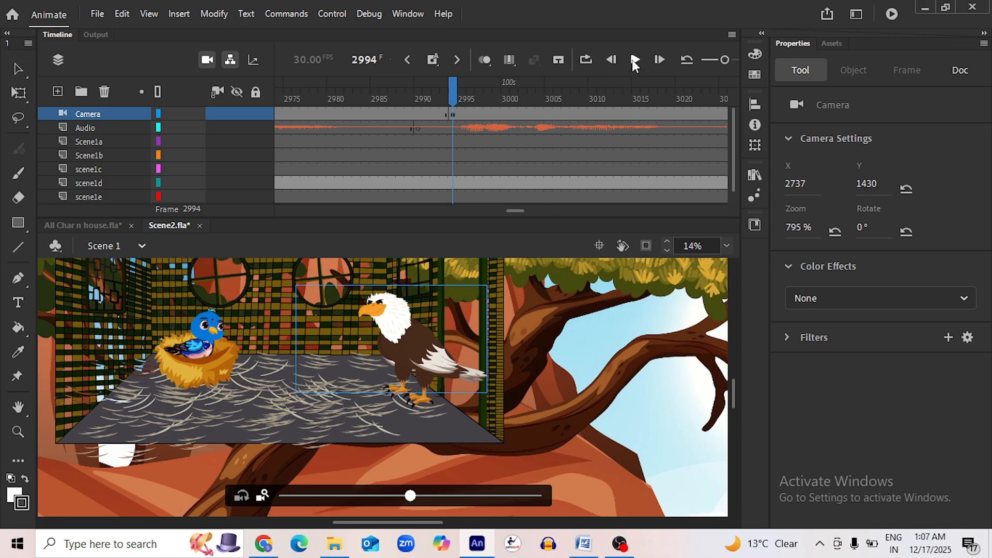
Play on to frame 3169, zoom the camera out to 398%, and frame both birds inside the house at X 1899, Y 889
{"action": "left_click", "coordinate": [633, 61]}
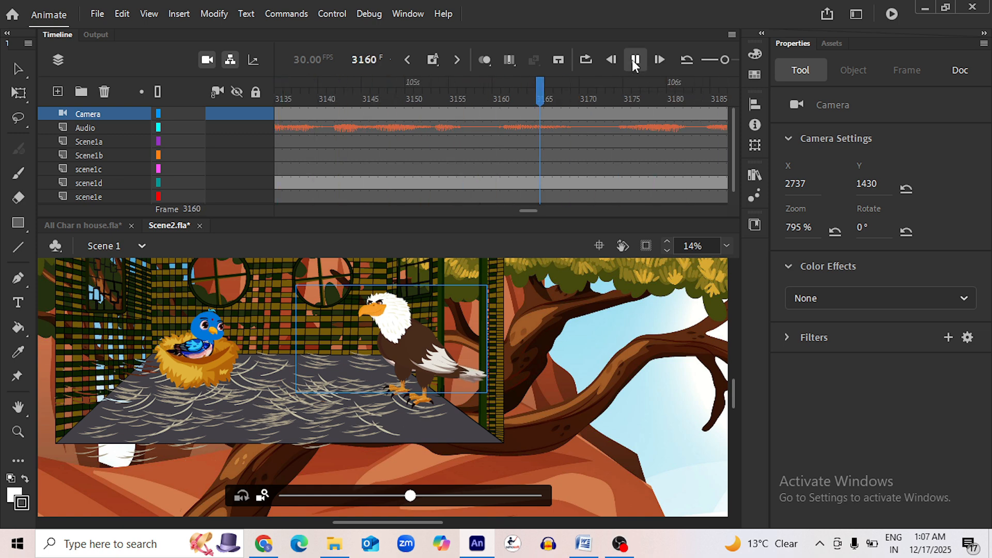
{"action": "left_click", "coordinate": [634, 61]}
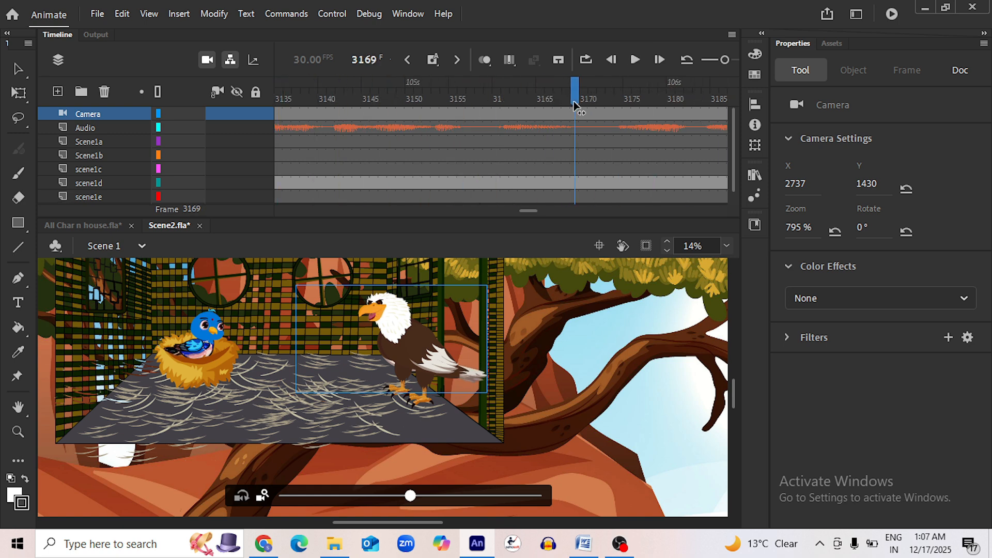
{"action": "left_click", "coordinate": [280, 495]}
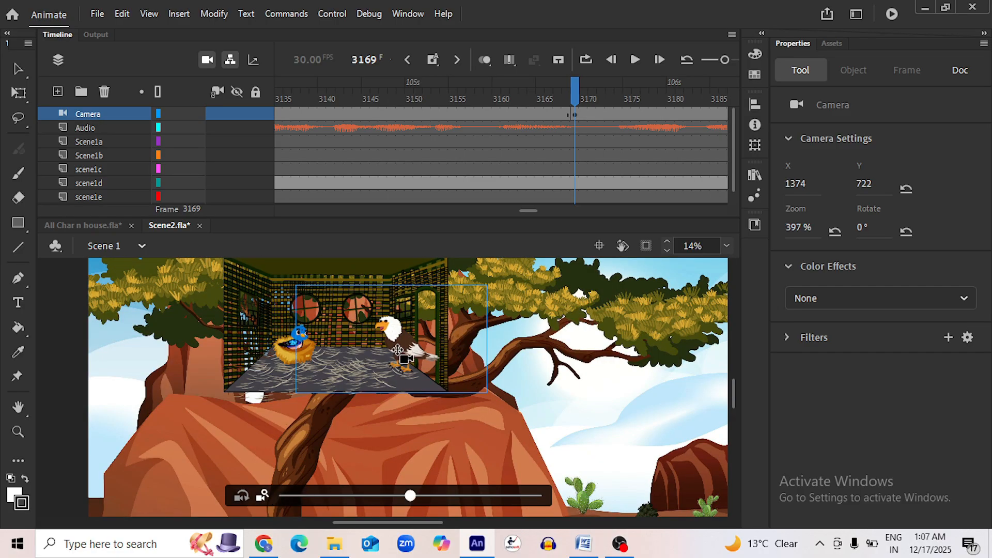
{"action": "left_click_drag", "start_coordinate": [329, 286], "coordinate": [419, 284]}
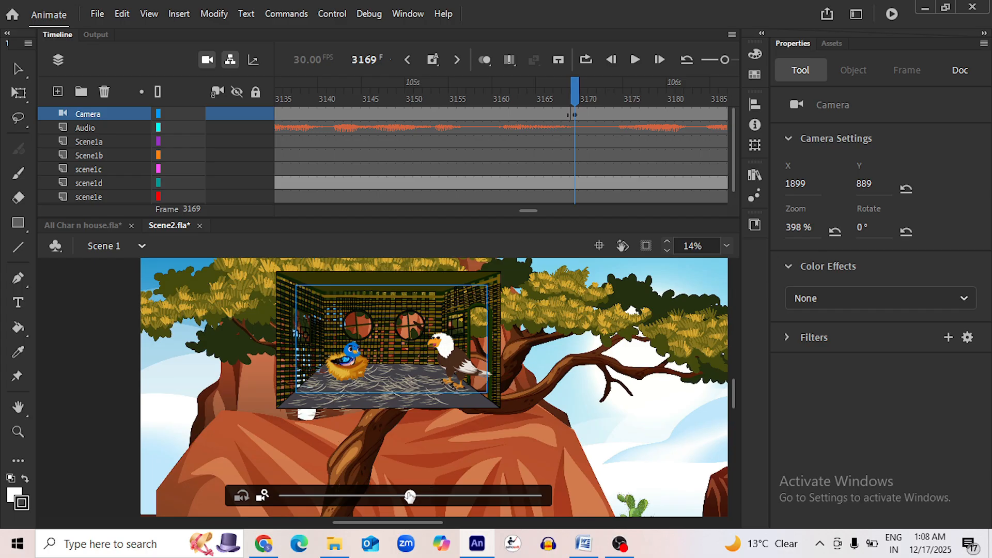
Play on to frame 3267, zoom the camera to 1276%, and frame the blue bird in its nest at X 7338, Y 2353
{"action": "left_click", "coordinate": [430, 497]}
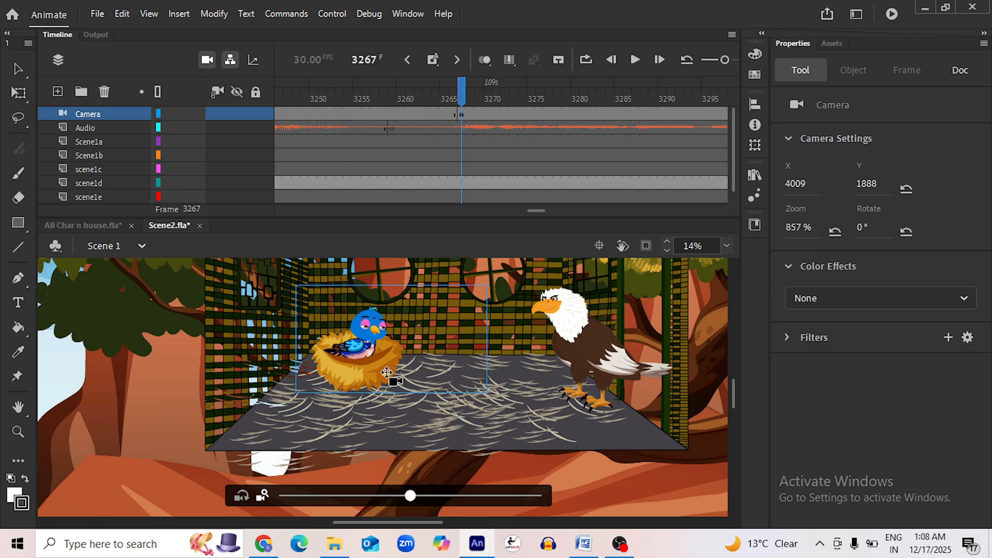
{"action": "left_click_drag", "start_coordinate": [386, 372], "coordinate": [496, 496]}
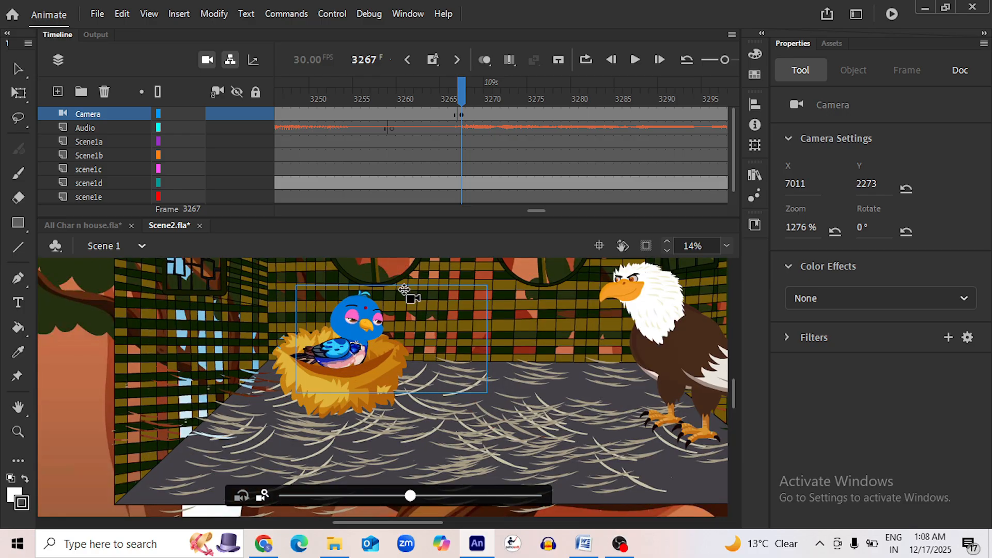
{"action": "left_click_drag", "start_coordinate": [404, 289], "coordinate": [372, 282]}
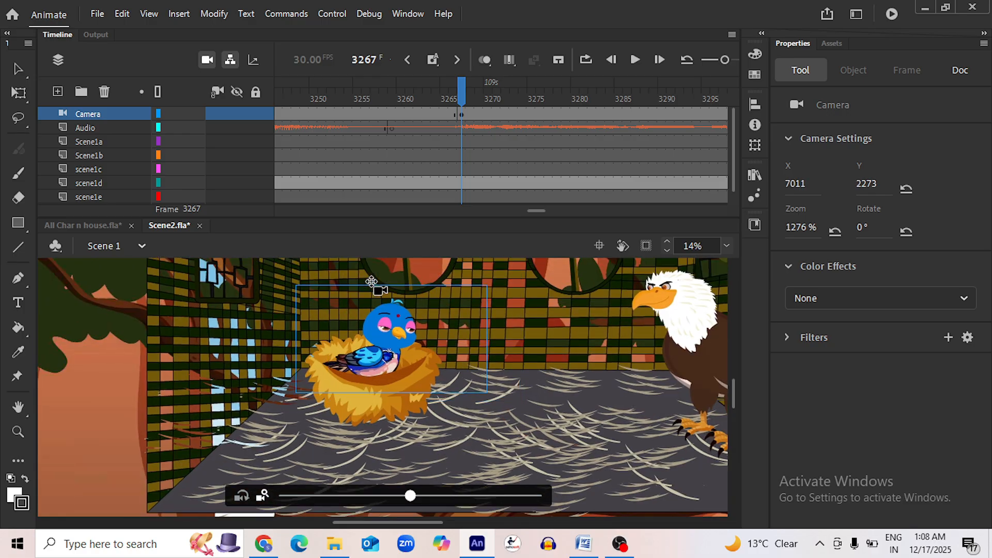
Play on and go to frame 3478, zoom the camera out to 835%, and frame the eagle at X 2870, Y 1498
{"action": "left_click", "coordinate": [634, 61]}
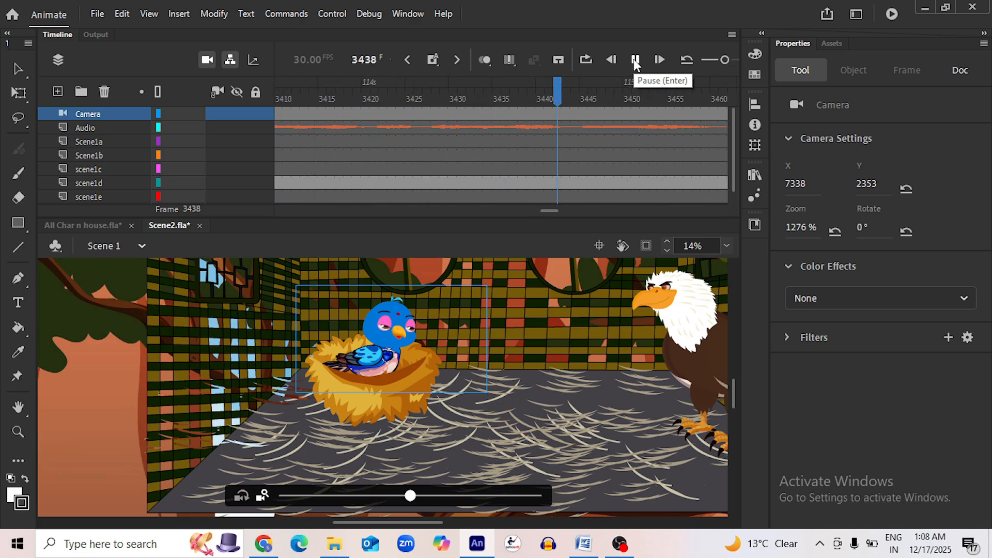
{"action": "left_click", "coordinate": [635, 61]}
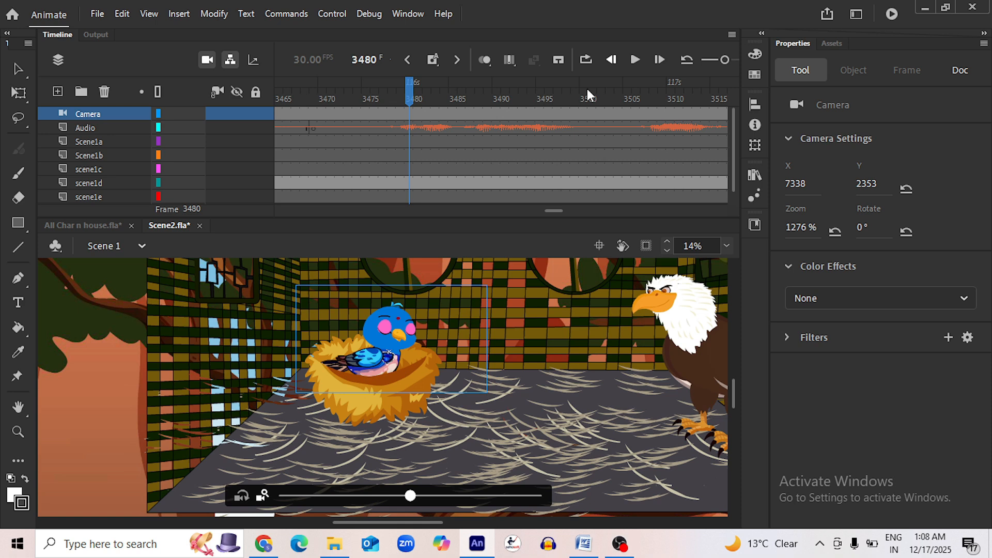
{"action": "left_click", "coordinate": [391, 102]}
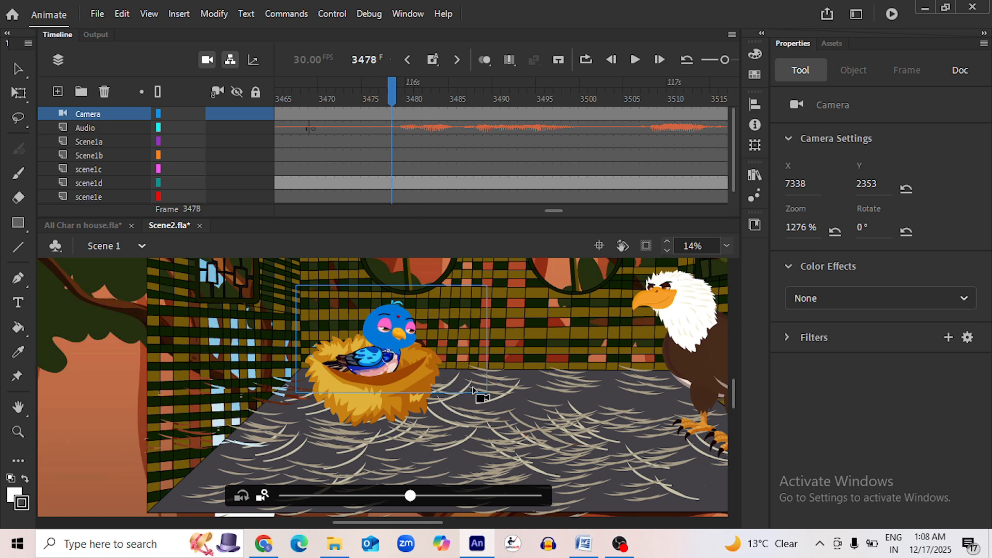
{"action": "key", "text": "ctrl+minus"}
{"action": "left_click_drag", "start_coordinate": [410, 496], "coordinate": [341, 497]}
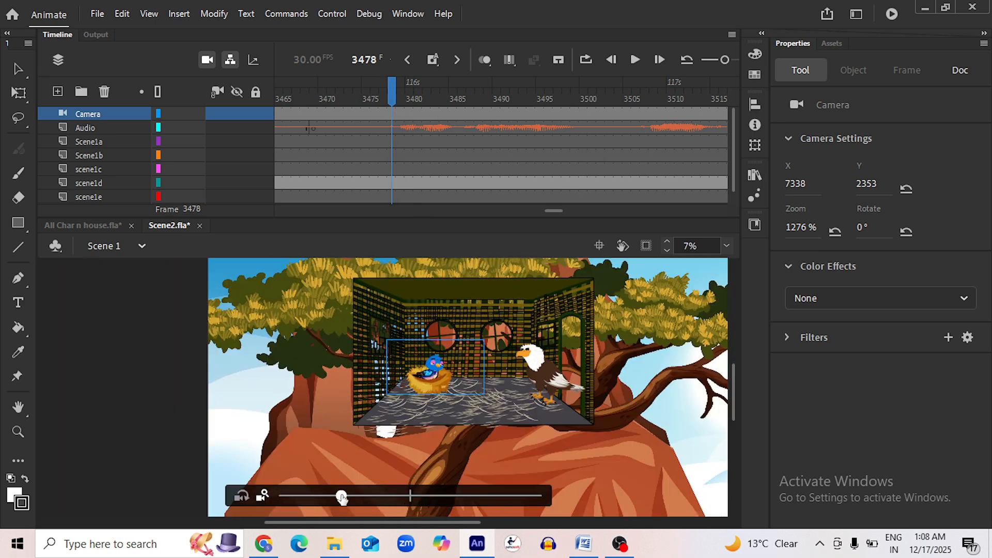
{"action": "left_click_drag", "start_coordinate": [472, 341], "coordinate": [539, 347]}
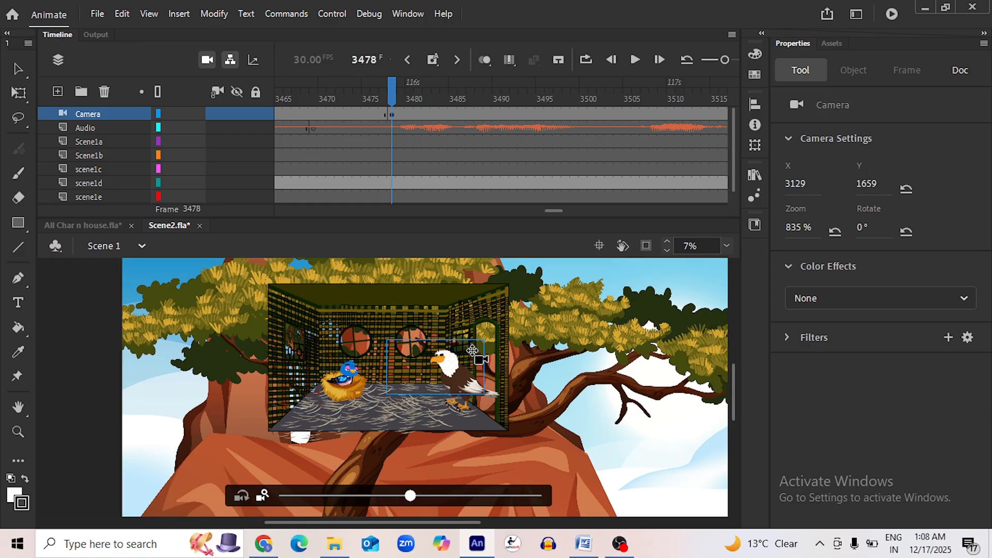
{"action": "left_click_drag", "start_coordinate": [472, 350], "coordinate": [477, 353]}
{"action": "scroll", "coordinate": [477, 352], "scroll_direction": "up", "scroll_amount": 4}
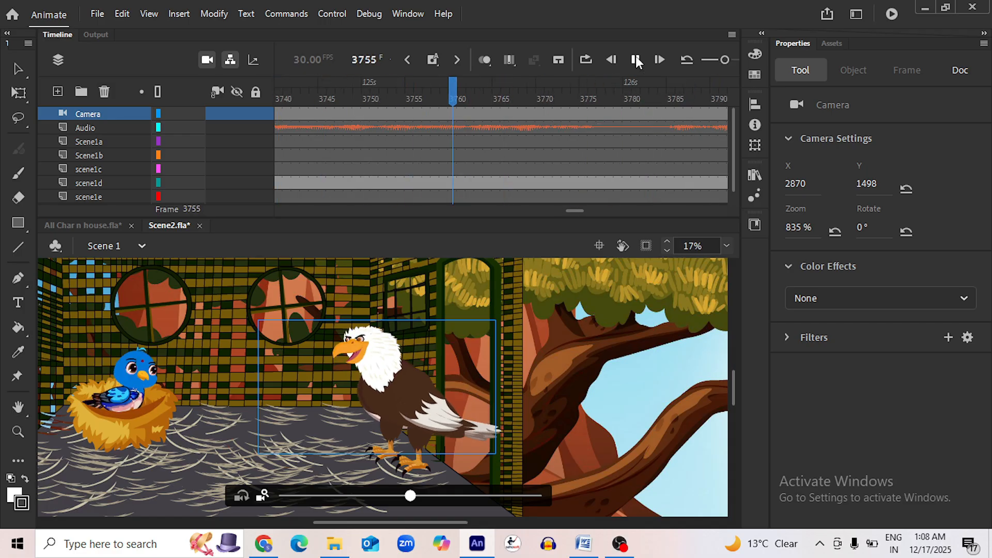
Stop playback at frame 3782, zoom the camera out to 462%, and frame both birds inside the house at X 2107, Y 903
{"action": "left_click", "coordinate": [636, 59]}
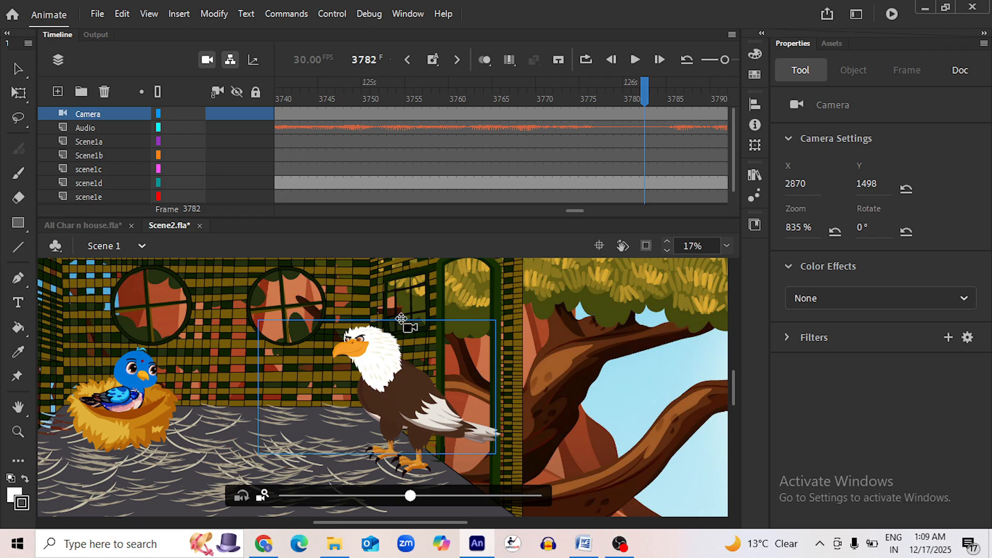
{"action": "left_click_drag", "start_coordinate": [399, 323], "coordinate": [307, 319]}
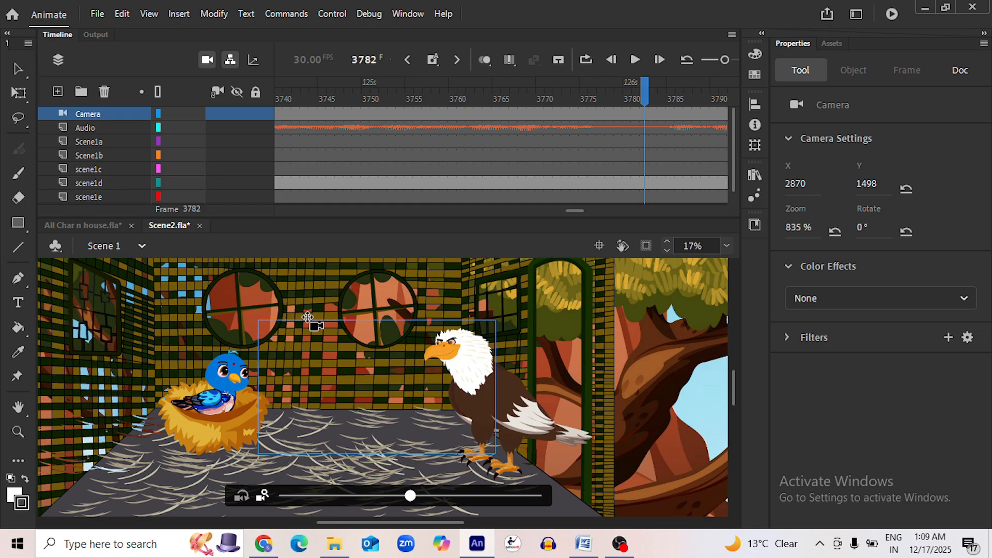
{"action": "left_click_drag", "start_coordinate": [343, 491], "coordinate": [337, 492]}
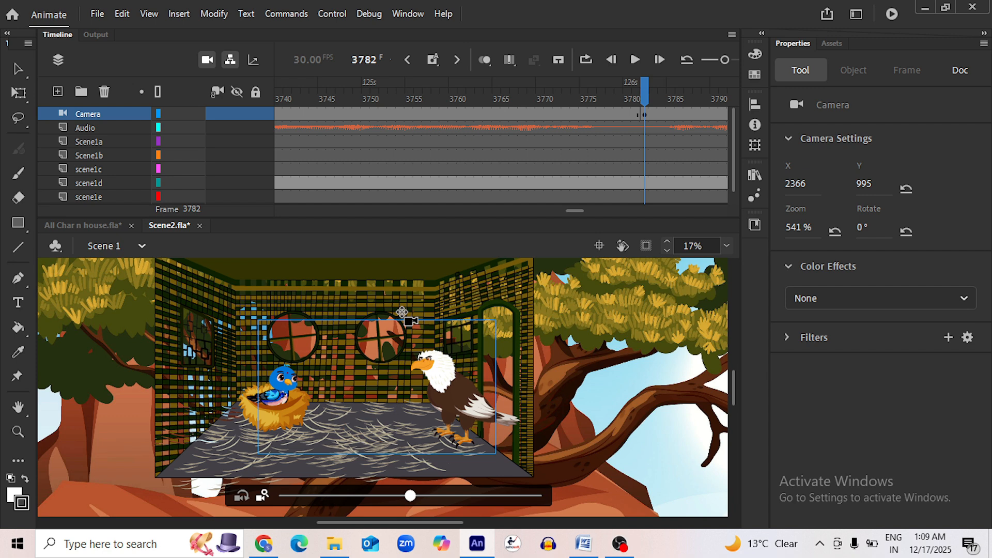
{"action": "left_click_drag", "start_coordinate": [402, 312], "coordinate": [402, 310]}
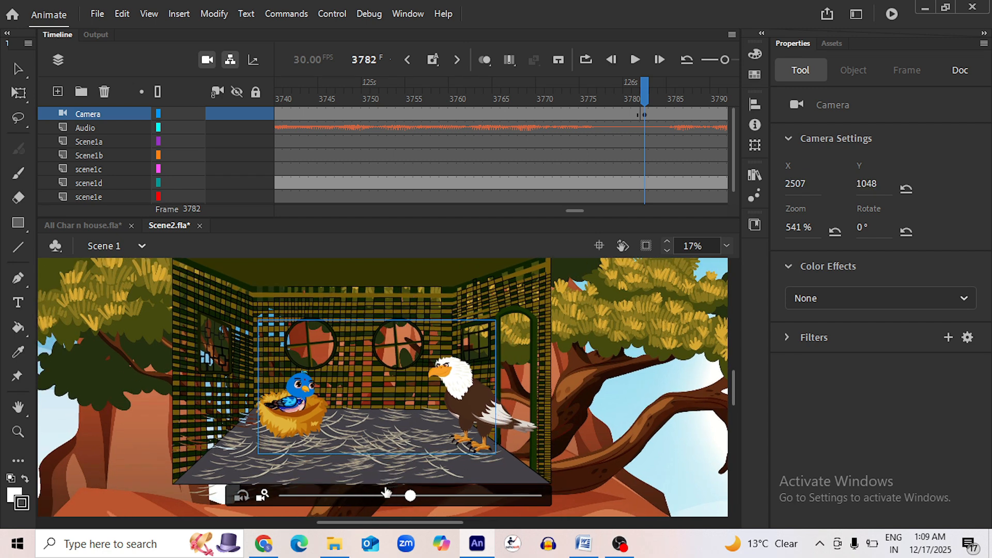
{"action": "left_click_drag", "start_coordinate": [410, 496], "coordinate": [390, 495]}
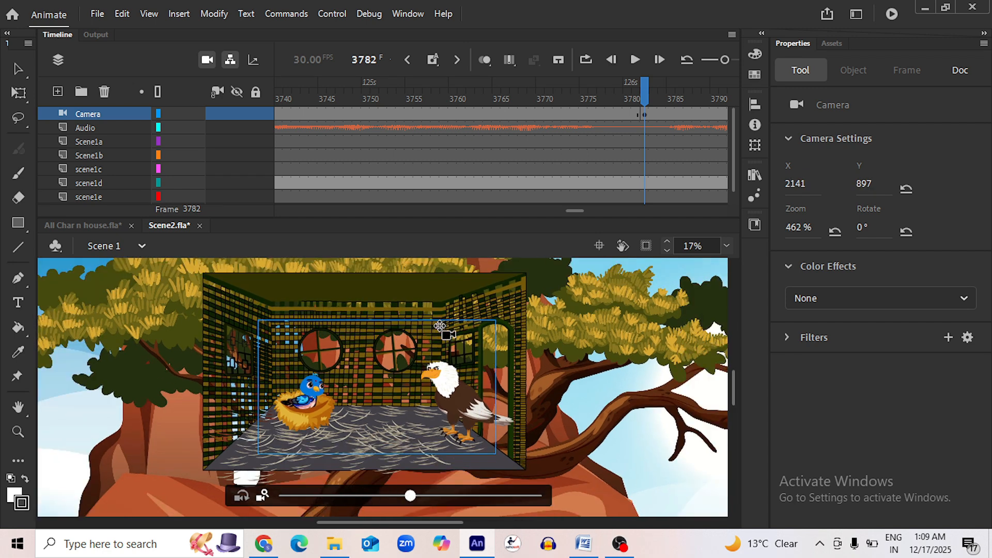
{"action": "left_click_drag", "start_coordinate": [440, 325], "coordinate": [436, 323]}
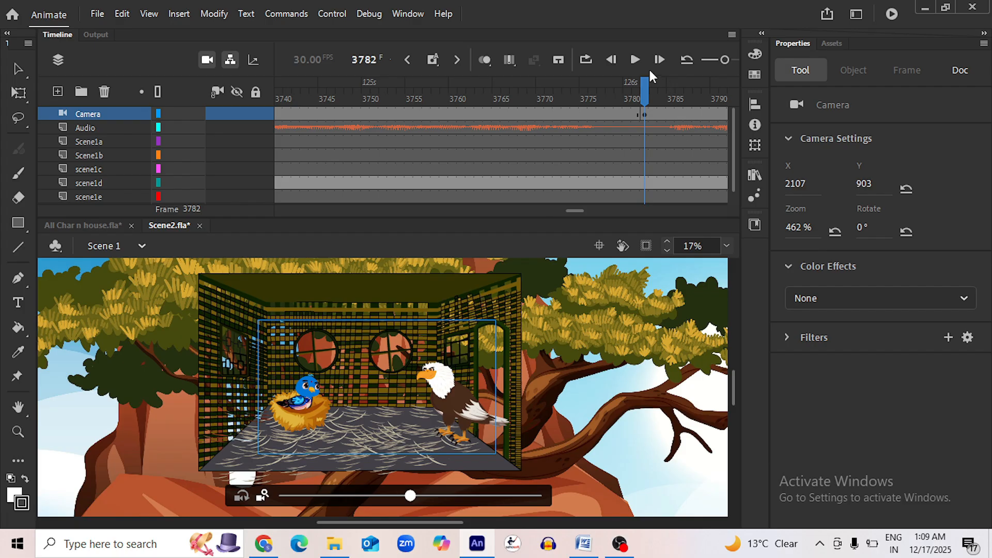
Play on, go to the start of scene1e at frame 4828, and reframe the camera on the house interior at X 2476, Y 1032
{"action": "left_click", "coordinate": [636, 60]}
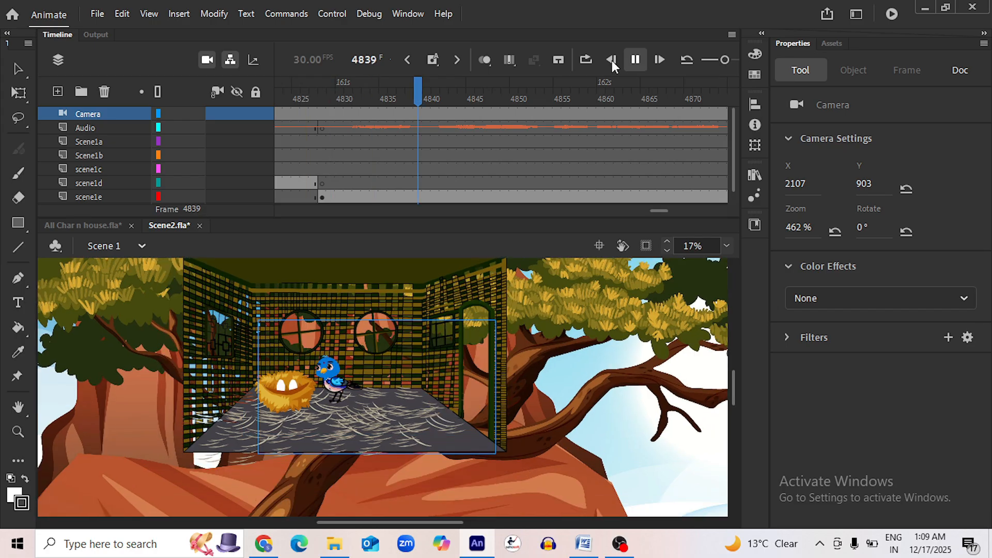
{"action": "left_click", "coordinate": [322, 89]}
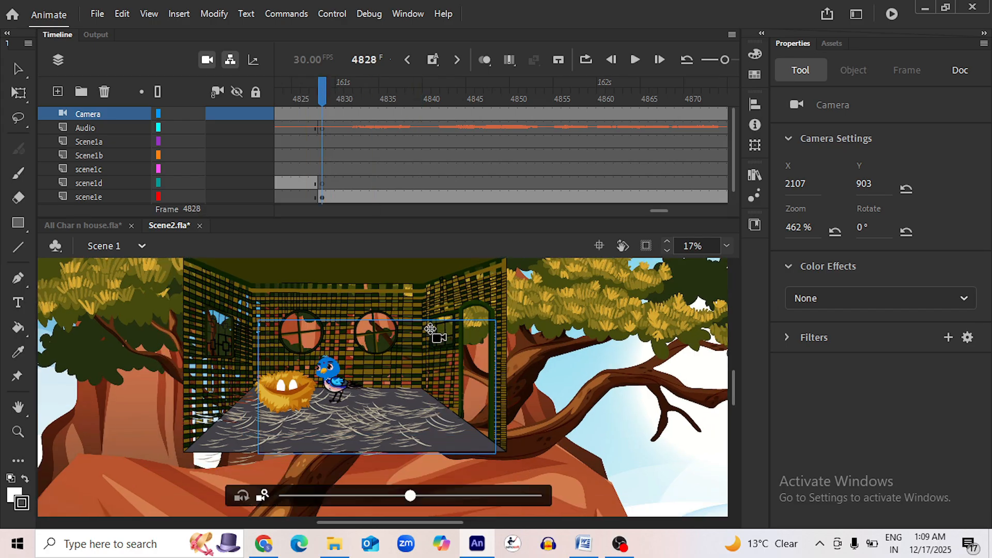
{"action": "left_click_drag", "start_coordinate": [430, 329], "coordinate": [383, 305]}
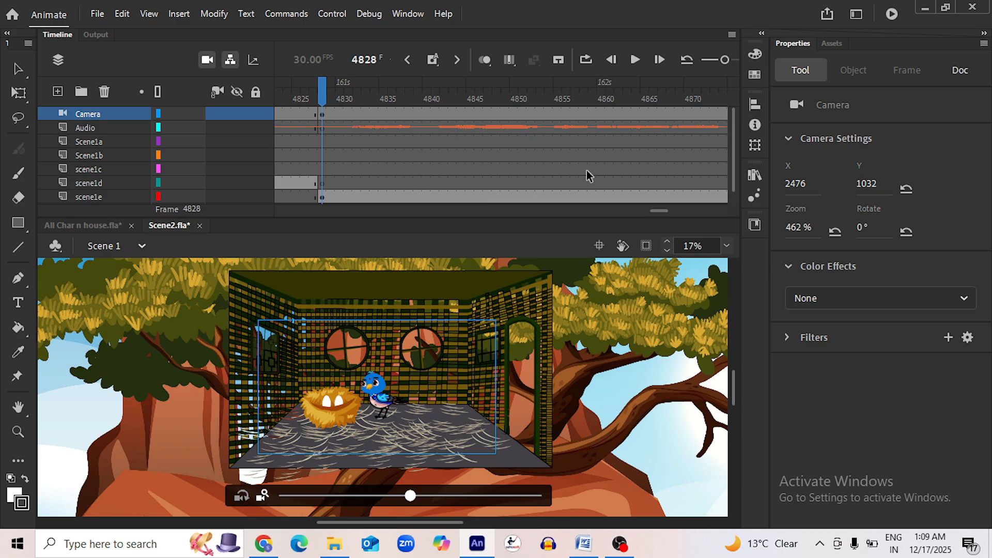
Insert a keyframe at frame 5055 on the scene1e layer near the end of the timeline and select its scene1e instance
{"action": "left_click_drag", "start_coordinate": [653, 210], "coordinate": [672, 211]}
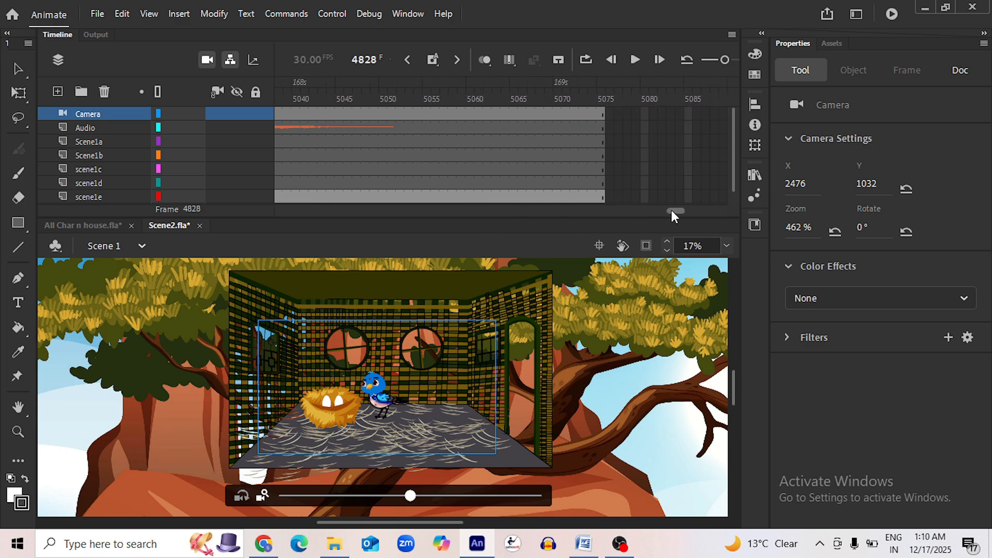
{"action": "left_click", "coordinate": [592, 197]}
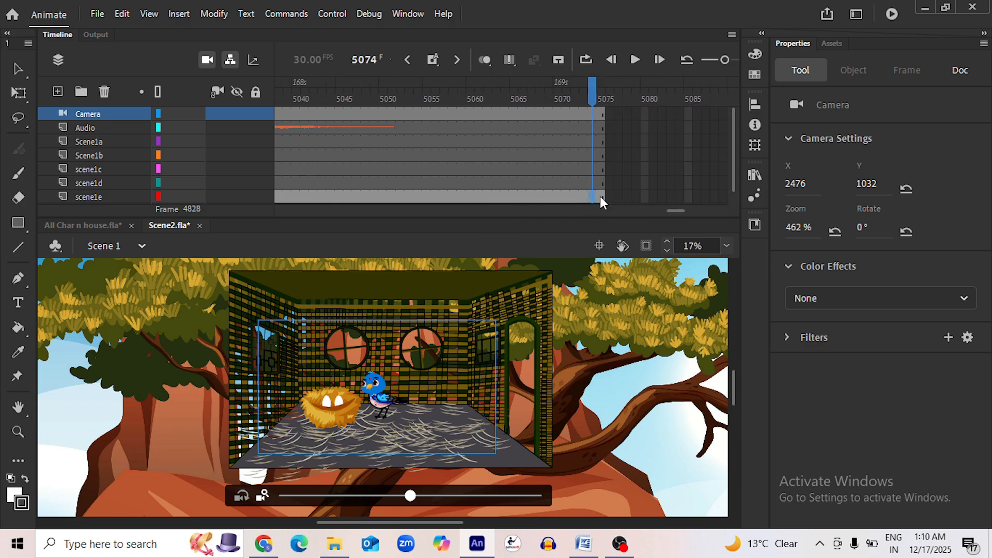
{"action": "left_click", "coordinate": [506, 197]}
{"action": "left_click", "coordinate": [422, 195]}
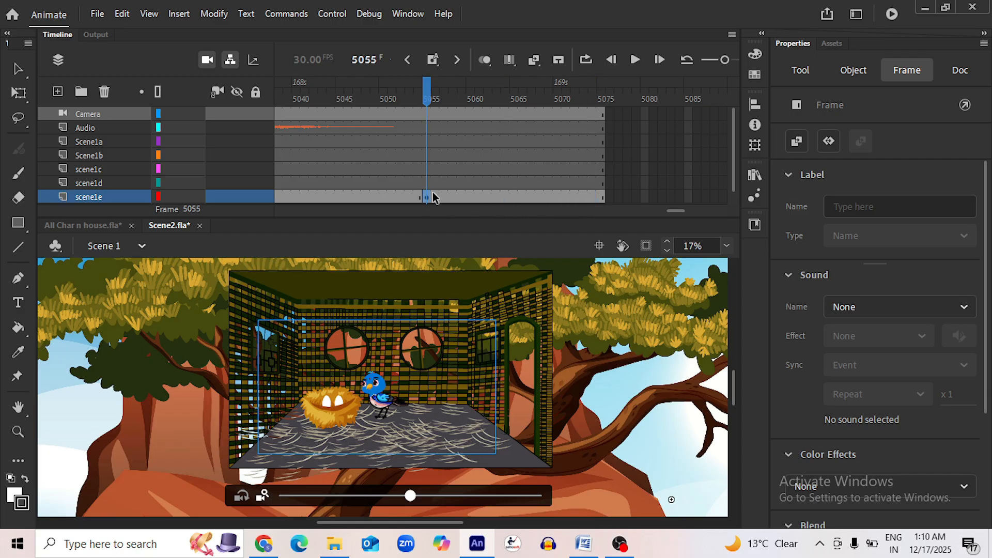
{"action": "left_click", "coordinate": [398, 333]}
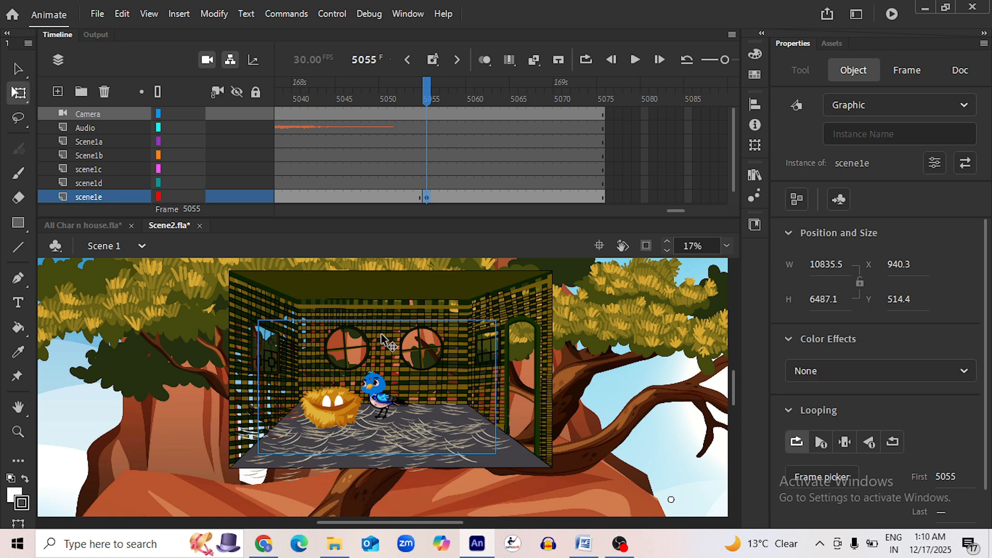
{"action": "scroll", "coordinate": [340, 355], "scroll_direction": "down", "scroll_amount": 2}
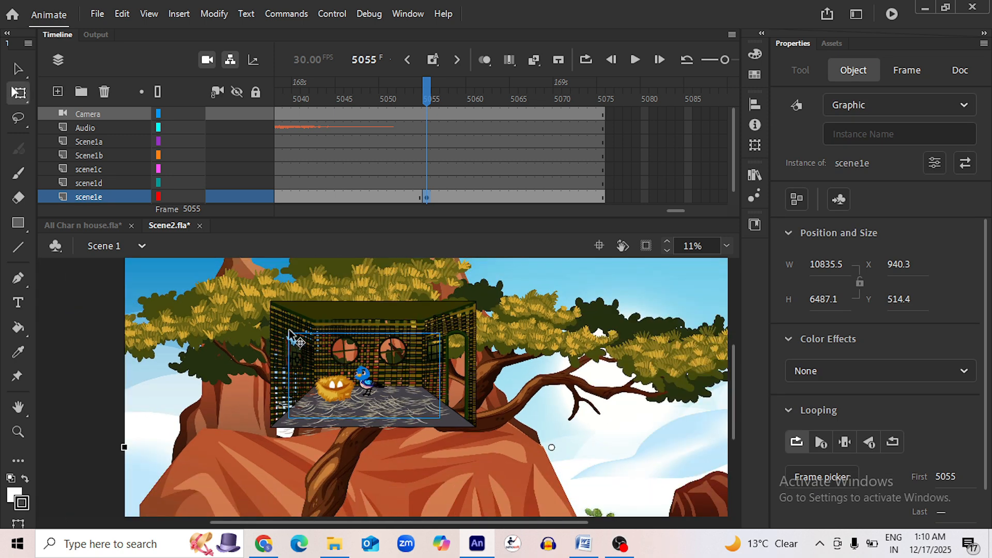
{"action": "left_click", "coordinate": [427, 196]}
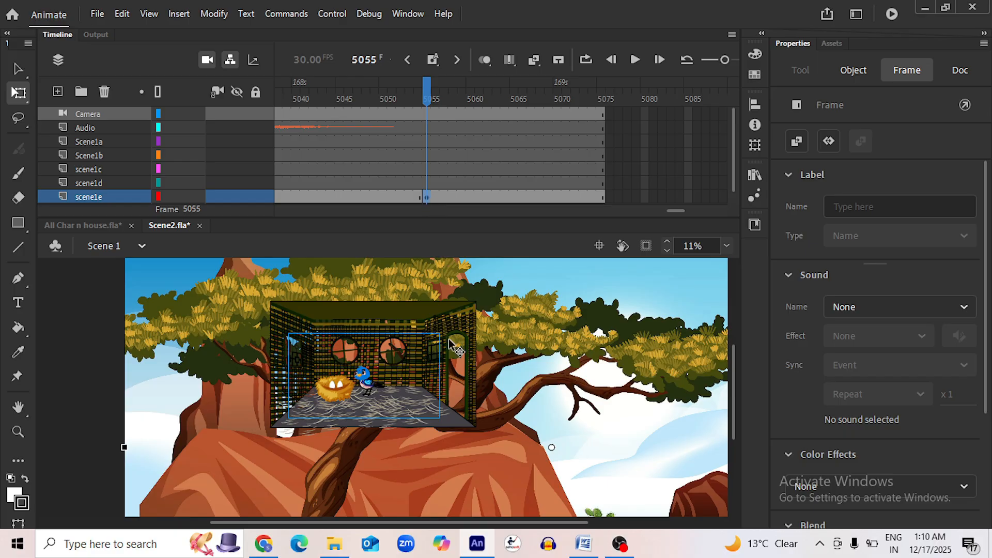
Enlarge the scene1e instance at frame 5055 in several passes and reposition it so the house interior stays over the camera frame
{"action": "scroll", "coordinate": [488, 372], "scroll_direction": "down", "scroll_amount": 2}
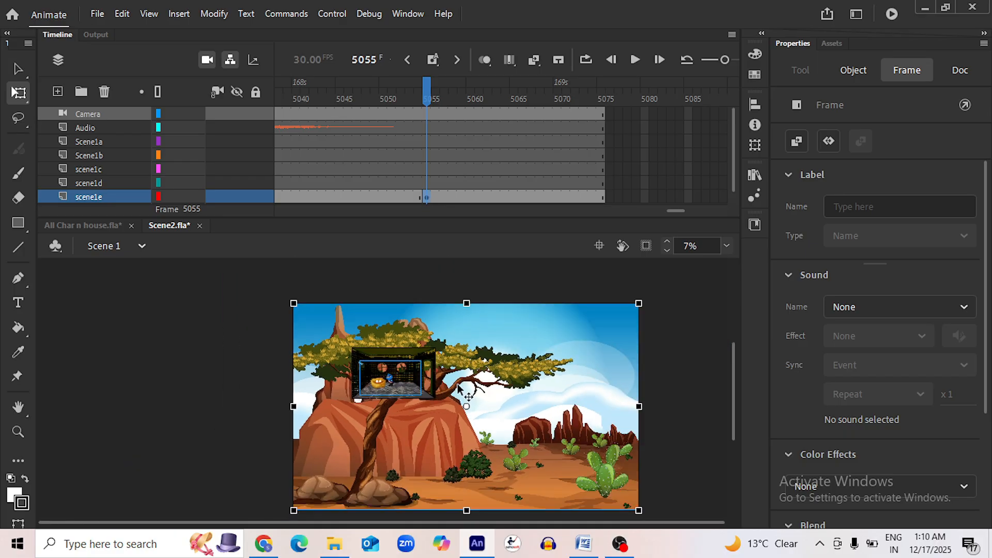
{"action": "left_click_drag", "start_coordinate": [284, 296], "coordinate": [264, 280]}
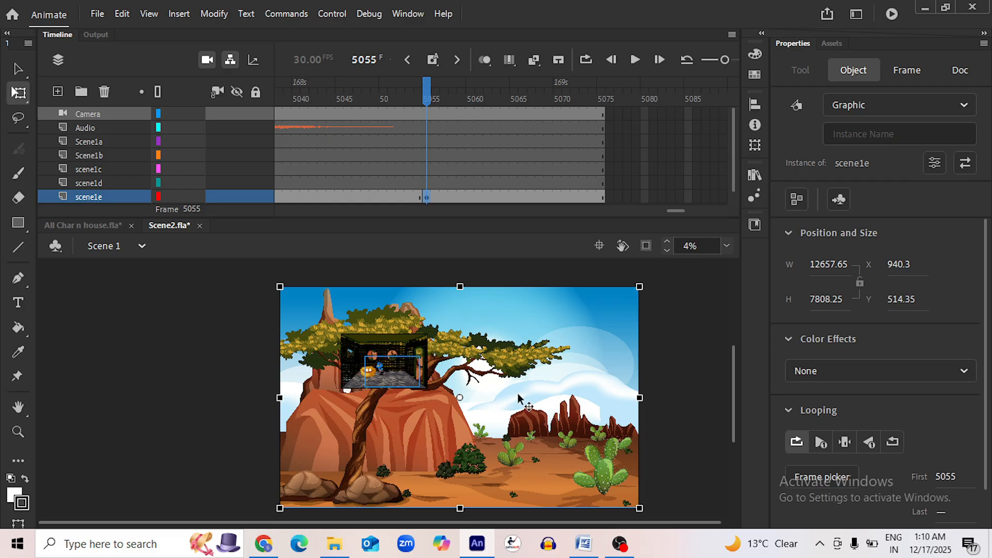
{"action": "left_click_drag", "start_coordinate": [518, 394], "coordinate": [528, 403]}
{"action": "scroll", "coordinate": [291, 314], "scroll_direction": "up", "scroll_amount": 3}
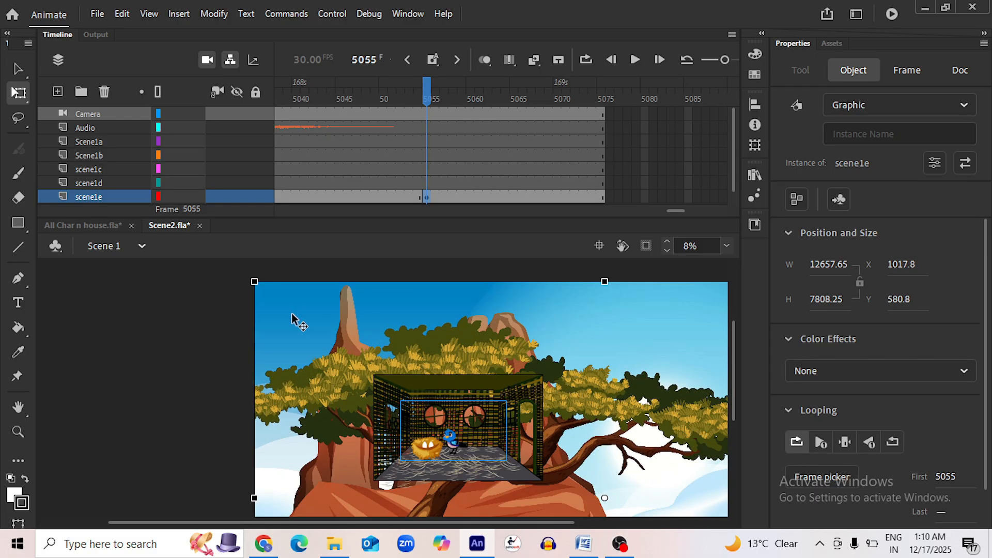
{"action": "left_click_drag", "start_coordinate": [248, 277], "coordinate": [224, 252]}
{"action": "left_click_drag", "start_coordinate": [478, 339], "coordinate": [483, 331]}
{"action": "scroll", "coordinate": [486, 343], "scroll_direction": "down", "scroll_amount": 3}
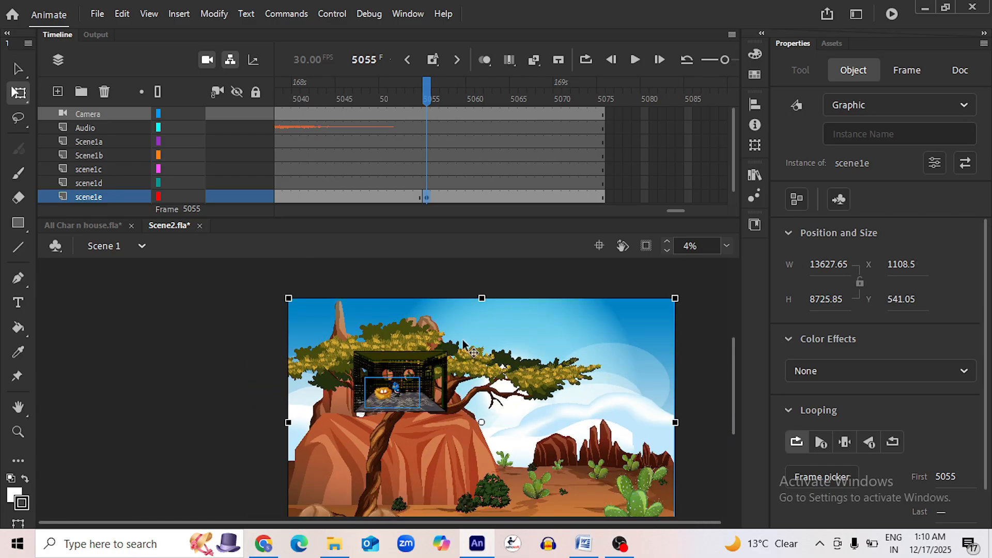
{"action": "left_click_drag", "start_coordinate": [288, 298], "coordinate": [253, 278]}
{"action": "left_click_drag", "start_coordinate": [379, 341], "coordinate": [418, 333]}
Create a classic tween on the scene1e layer in the span before the frame 5055 keyframe
{"action": "left_click", "coordinate": [385, 194]}
{"action": "right_click", "coordinate": [382, 196]}
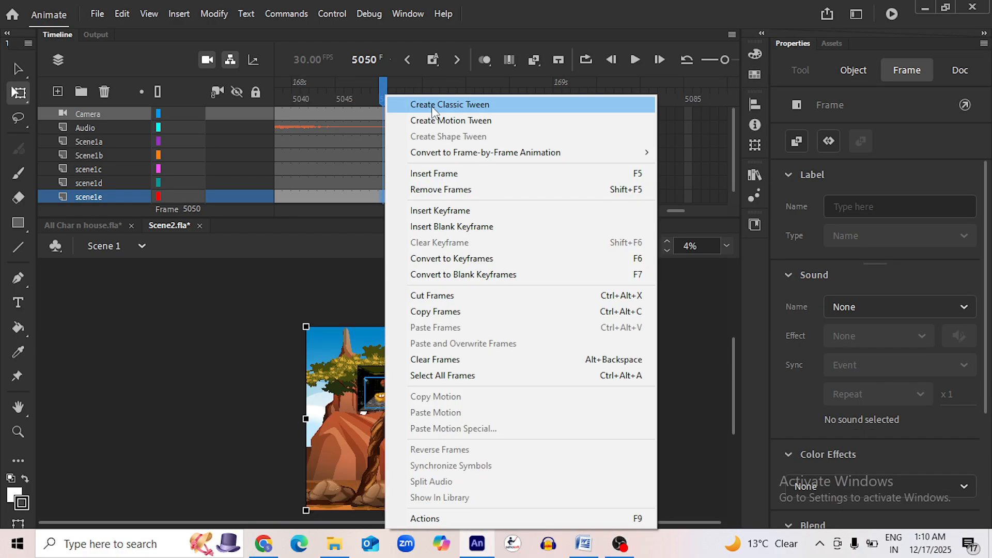
{"action": "left_click", "coordinate": [432, 106]}
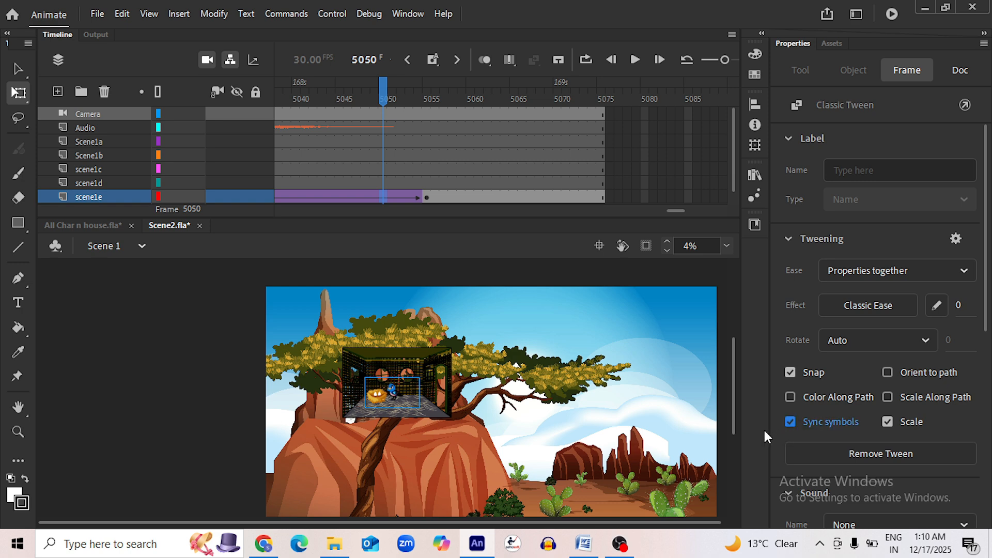
Save Scene2.fla and test the movie as an SWF
{"action": "key", "text": "ctrl+s"}
{"action": "left_click", "coordinate": [529, 406]}
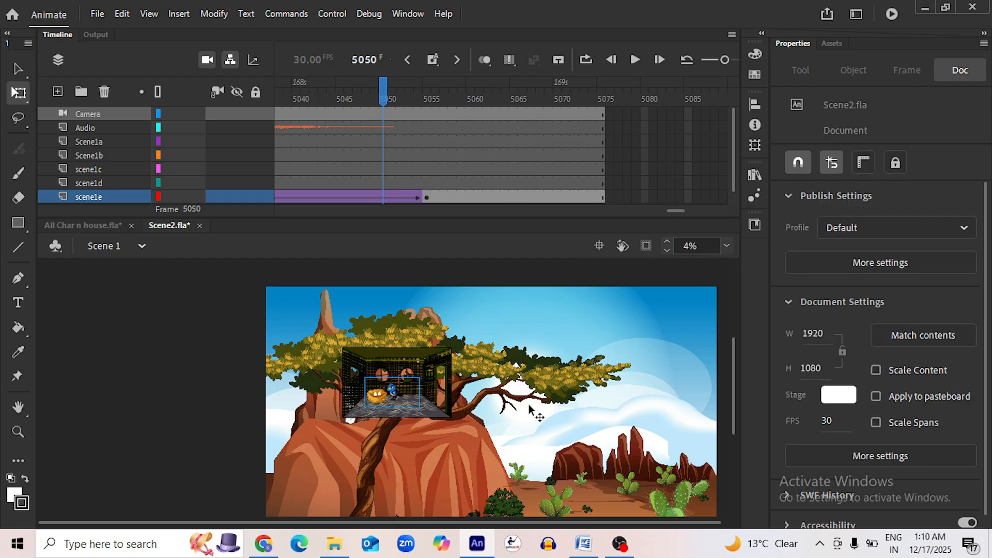
{"action": "key", "text": "ctrl+Return"}
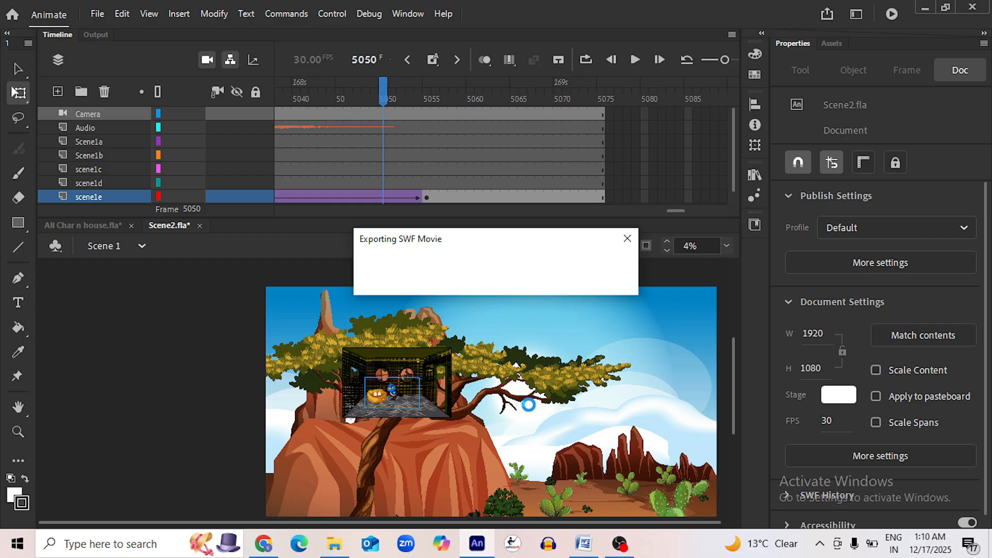